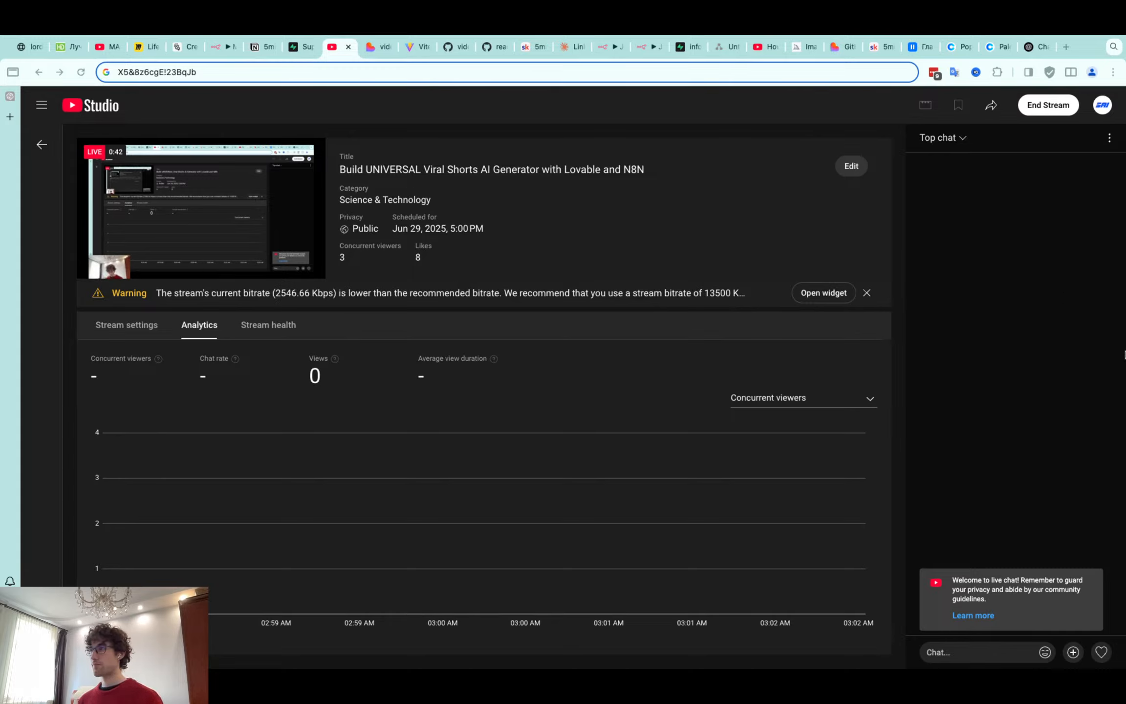
Switch to Trello, close its window showing the "Next week" card, and return to the browser
mouse_move(1124, 318)
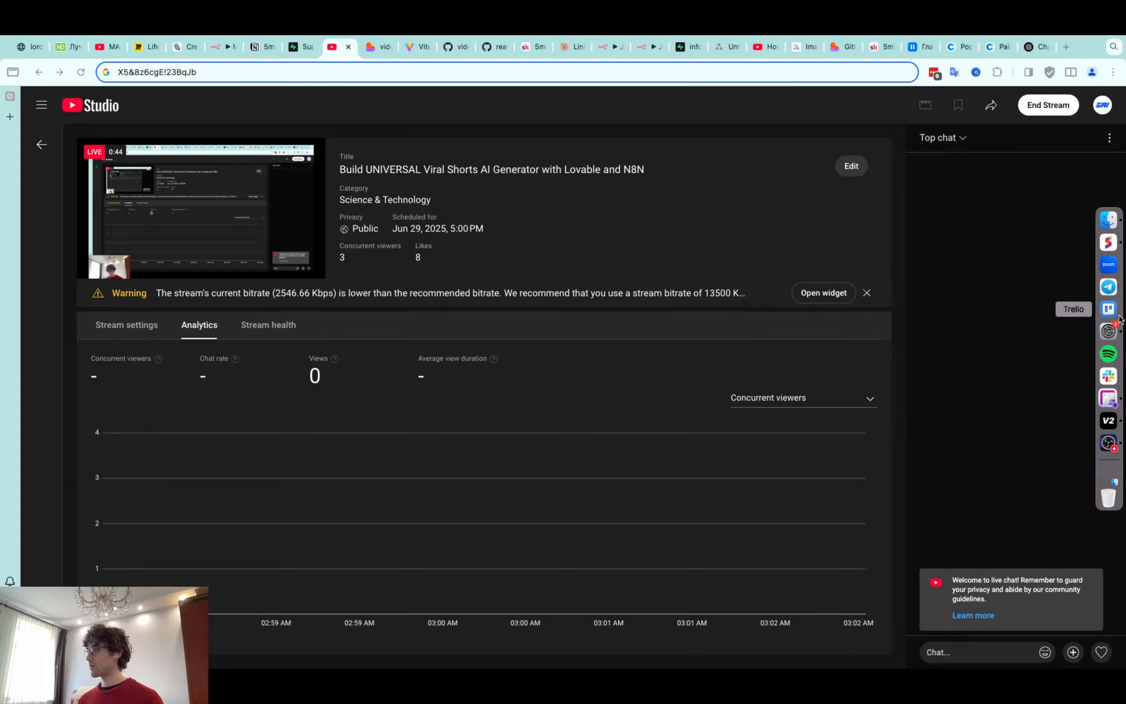
right_click(1122, 317)
left_click(1121, 313)
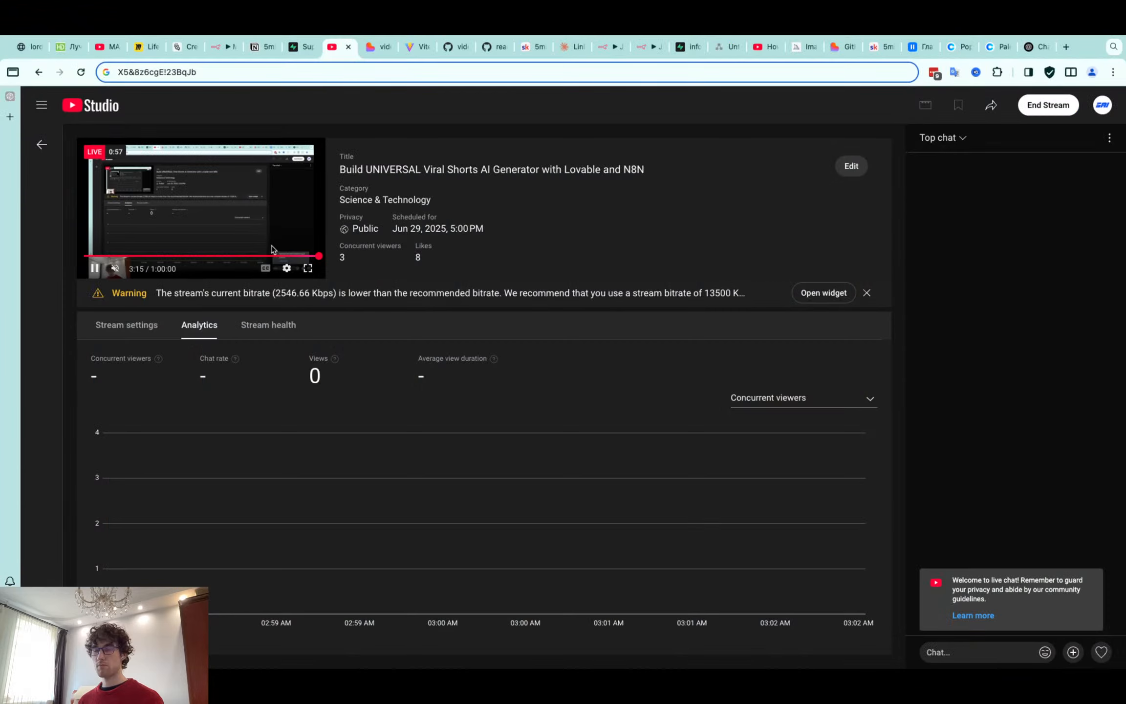
key("super+Tab")
key("super+Tab")
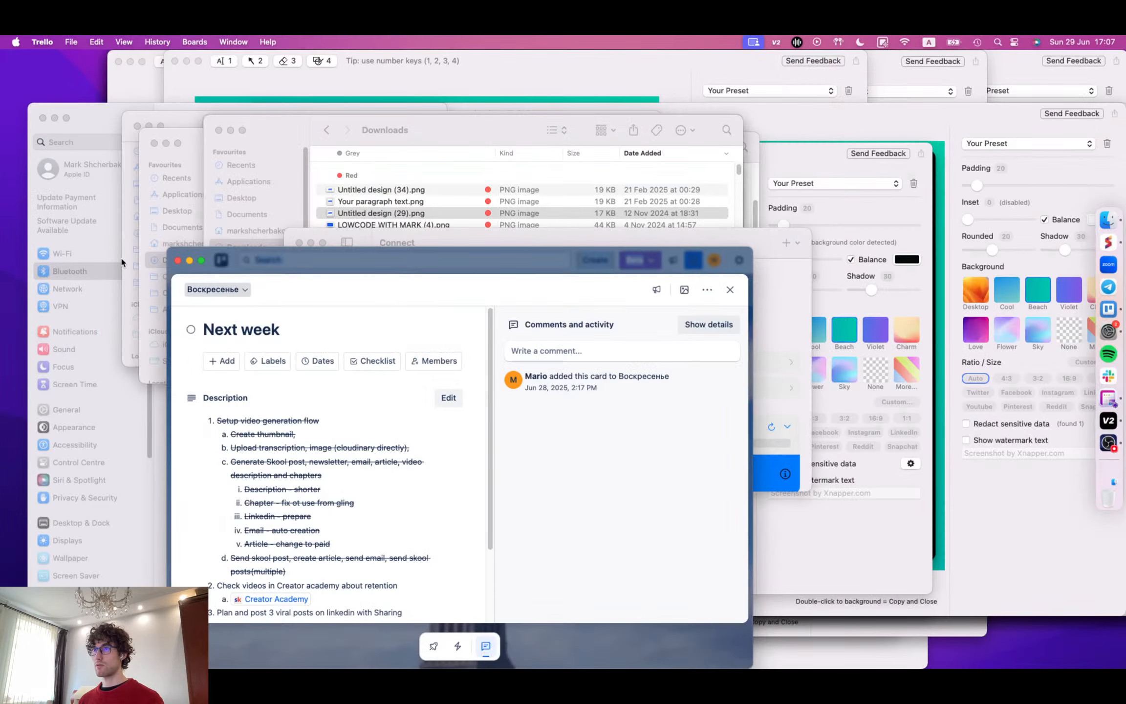
left_click(178, 260)
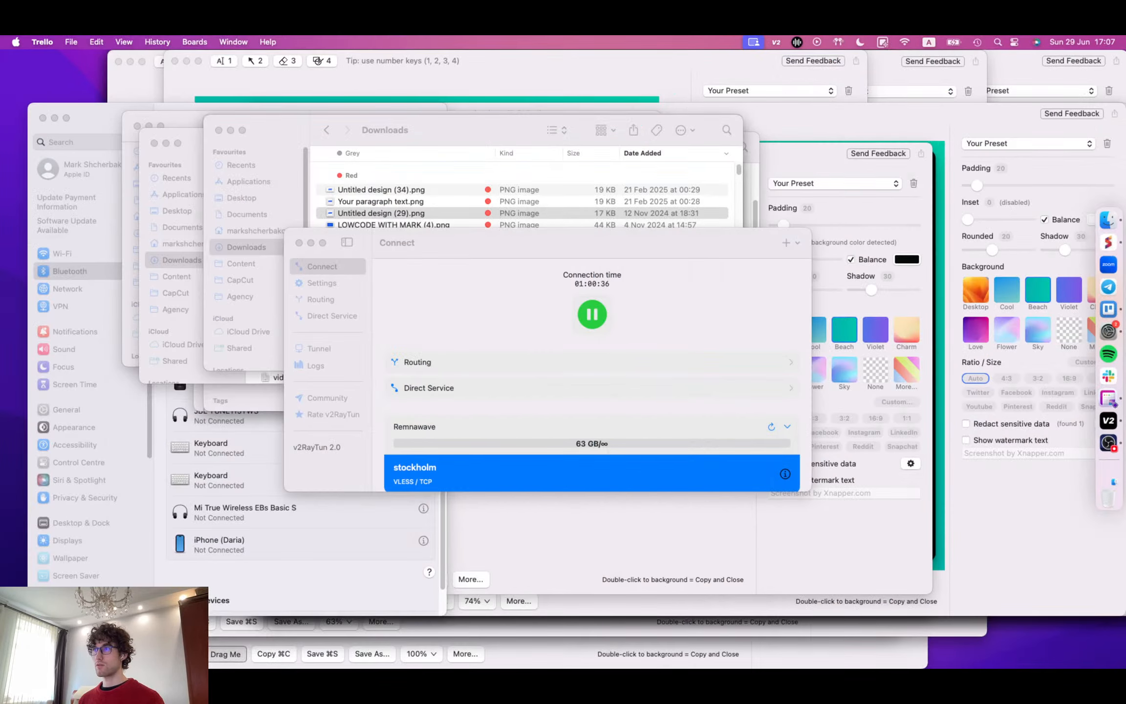
key("super+Tab")
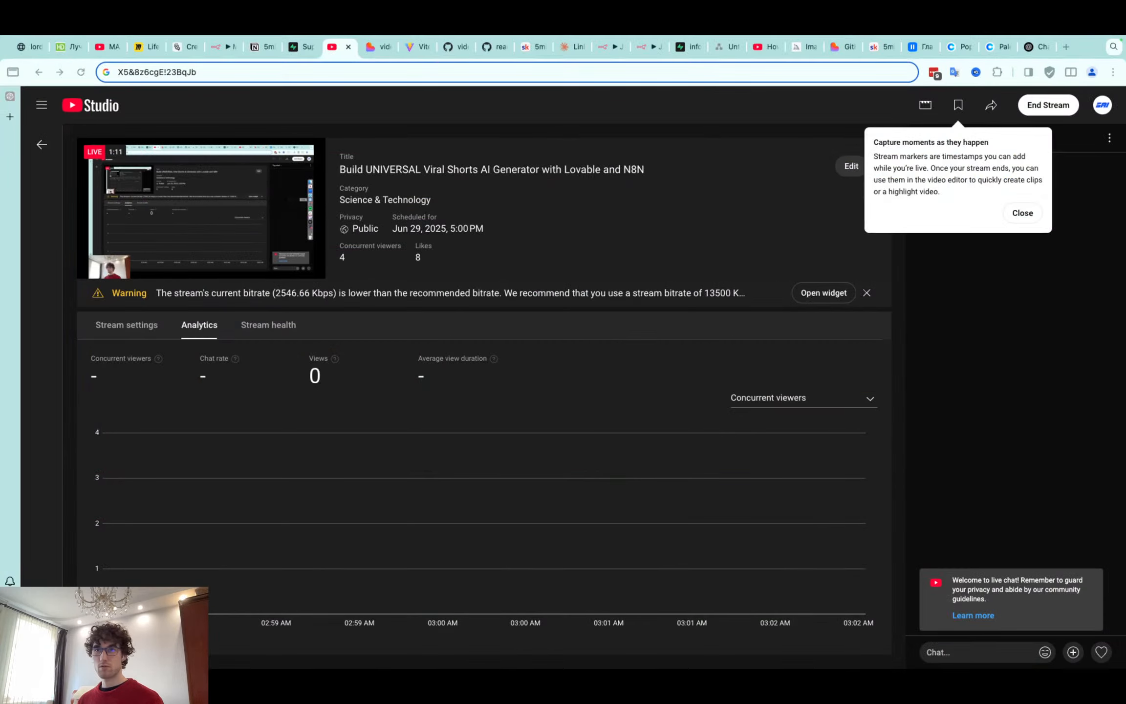
Create a new Google Docs document among the project tabs and fill it with a nested numbered outline of Parts, Flow and Flow example
left_click(373, 49)
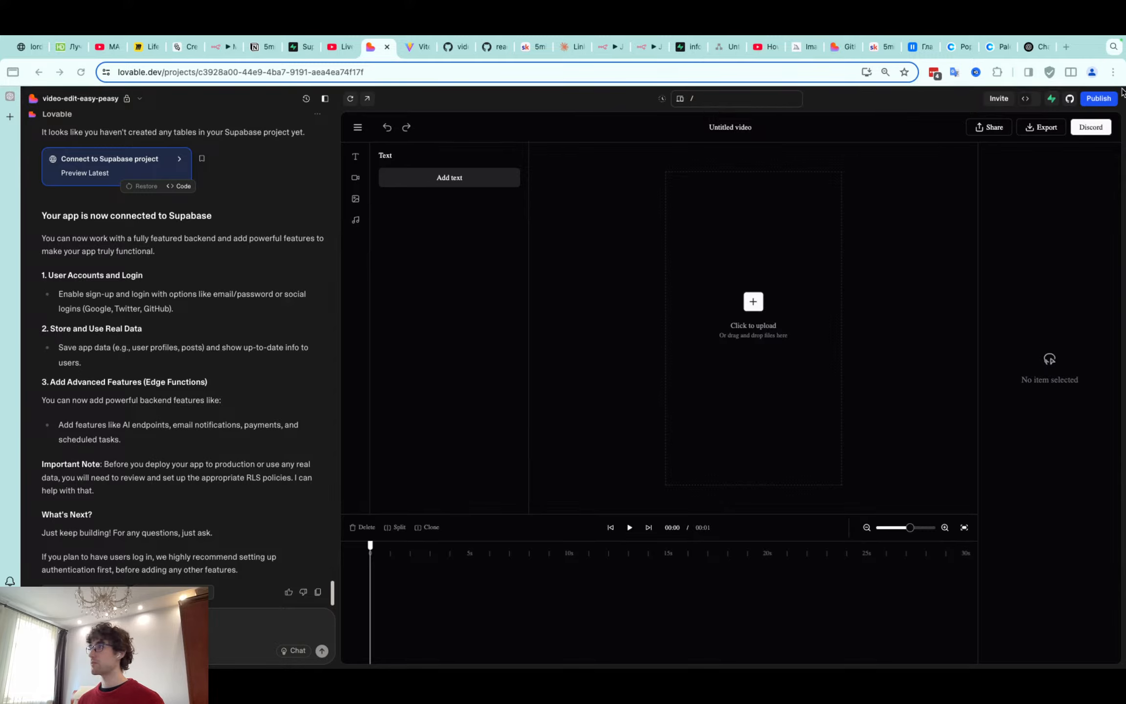
left_click(1066, 48)
type("docs.new")
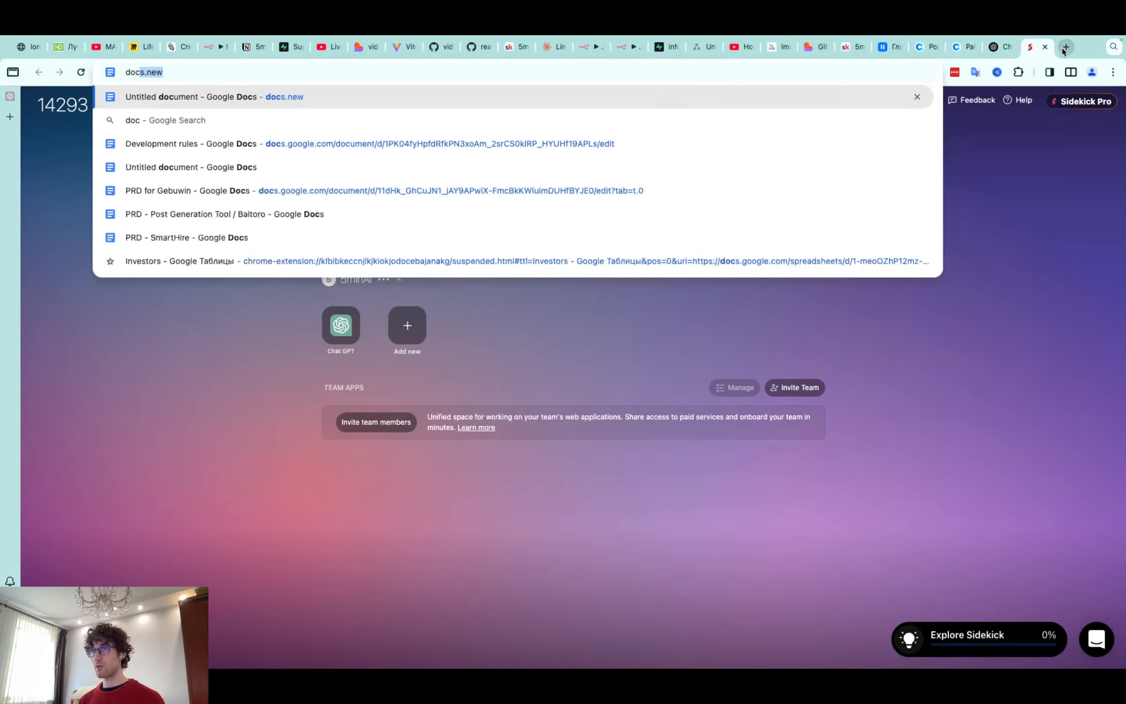
key("Return")
left_click_drag(1030, 50, 648, 47)
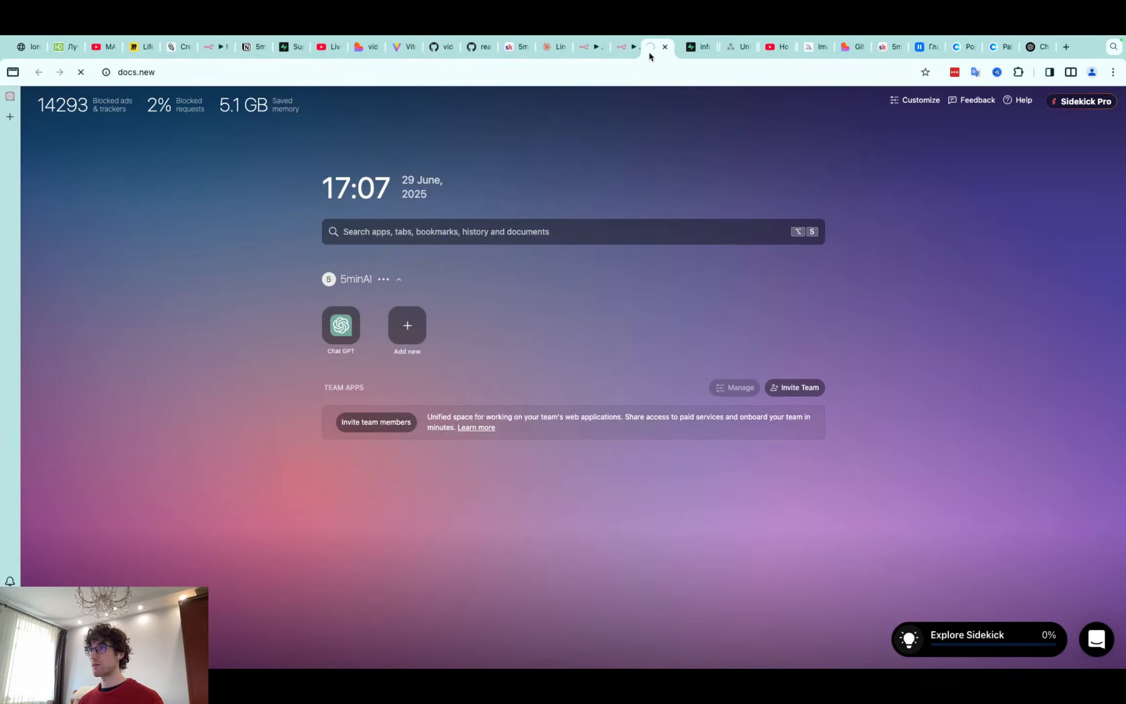
left_click_drag(448, 50, 440, 47)
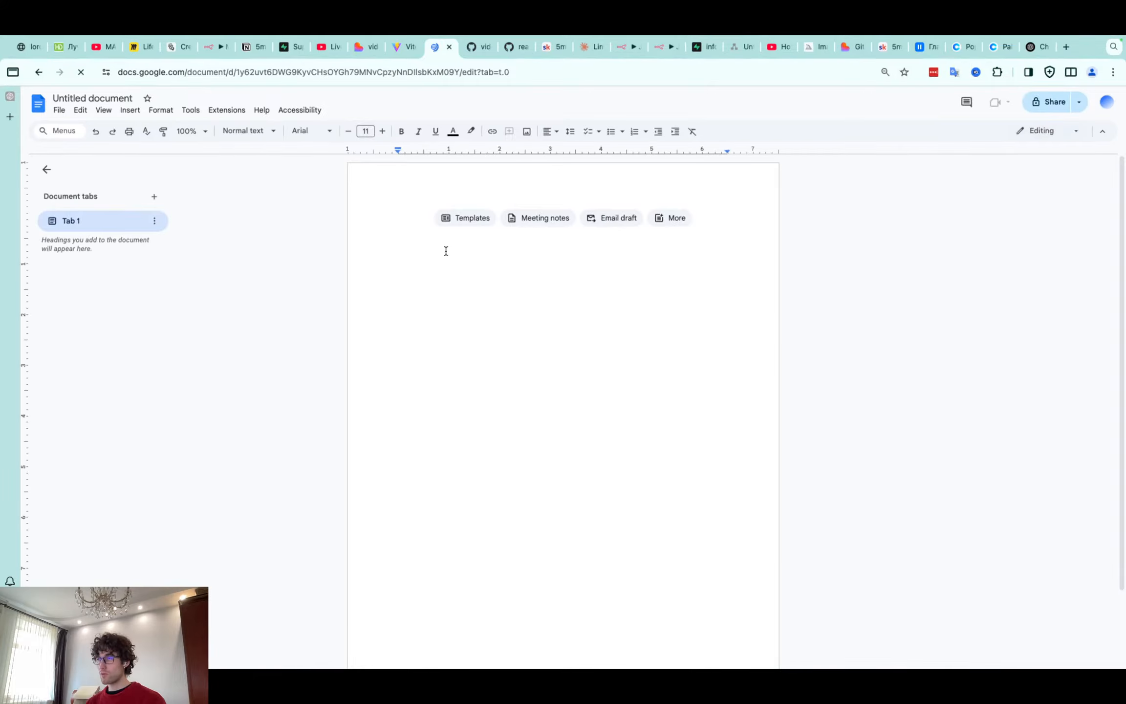
type("Parts Idea Image Choose model Settings Aspect ratio Image/text input Videos Choose model Settings Aspect ratio Image/text input Templates Flow Image to Videos Text to Videos Text to audio Combine images/videos with audio/subtitles Flow example Choose style/prompt and settings Flow type Text - Image - Video Text - Video Text - images Audio - yes/no Subtitles - yes/no Subjects - multiplt Text description Images Choose/generate script frames with objects/scenes Edit with AI - context and thread Run through frames and generate prompts for video, image, audio, subtitles Generate Images Edit prompt + rerun (+ context of objects) Rerun generate videos Generate audios Edit prompt + Rerun Combine all by frames Open editor")
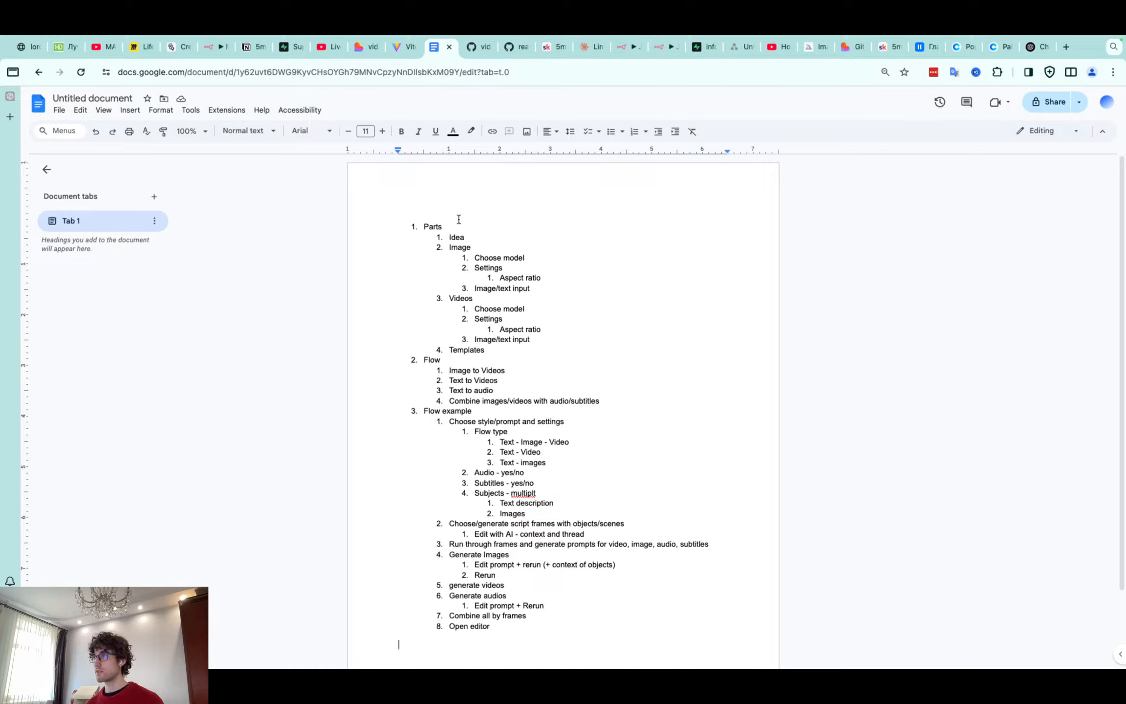
Search YouTube for "nate herk" and open the video list of the Nate Herk | AI Automation channel
left_click(1067, 47)
type("you")
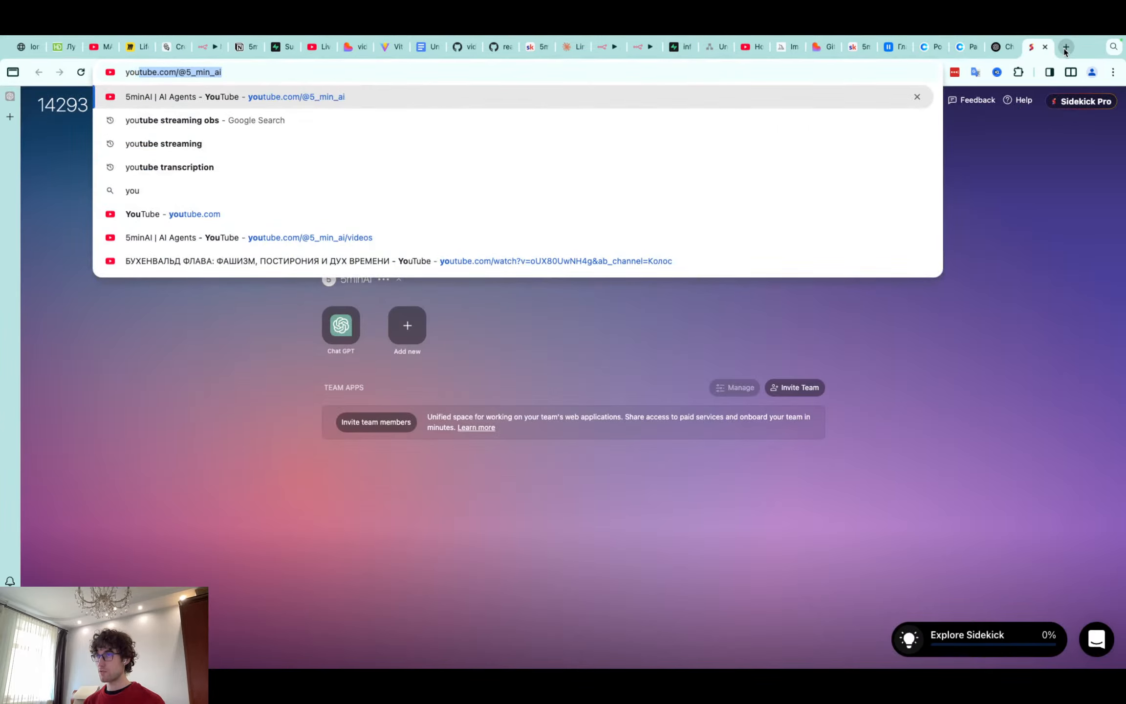
key("Return")
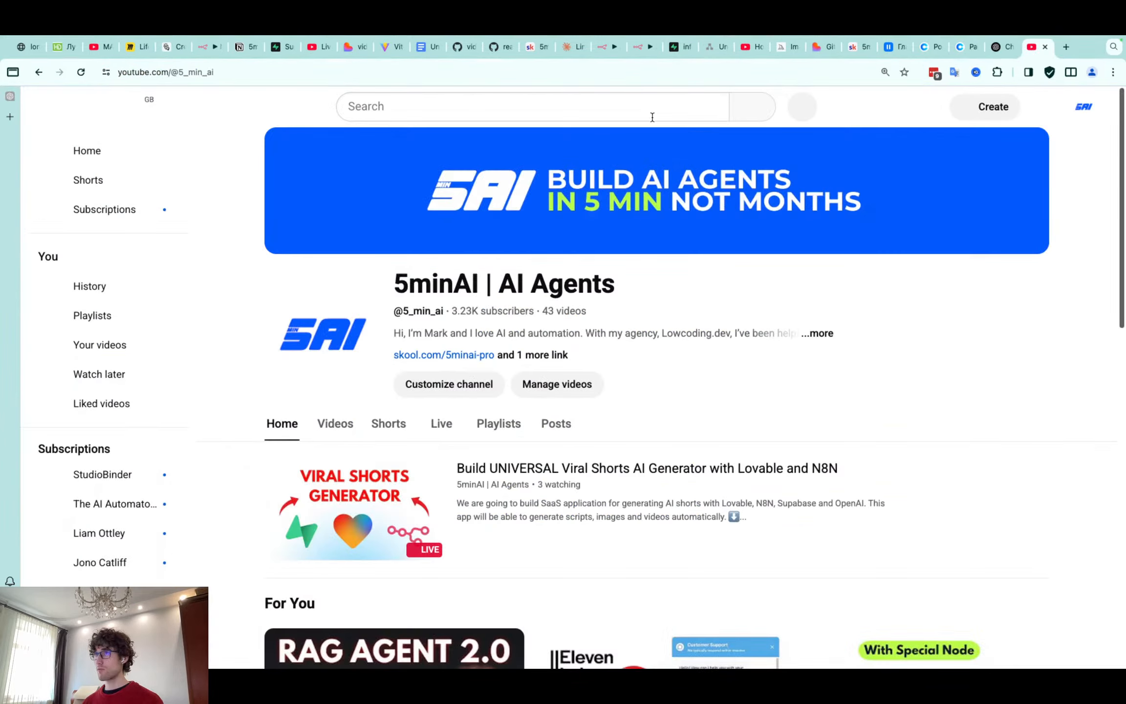
type("nate")
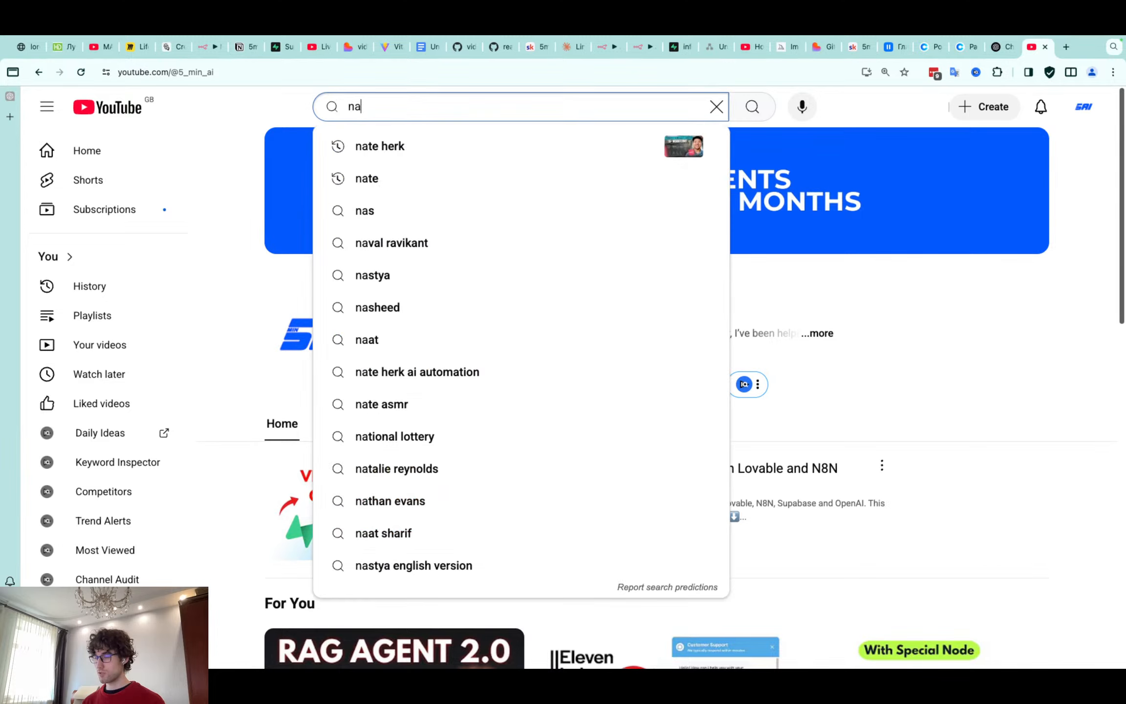
left_click(643, 132)
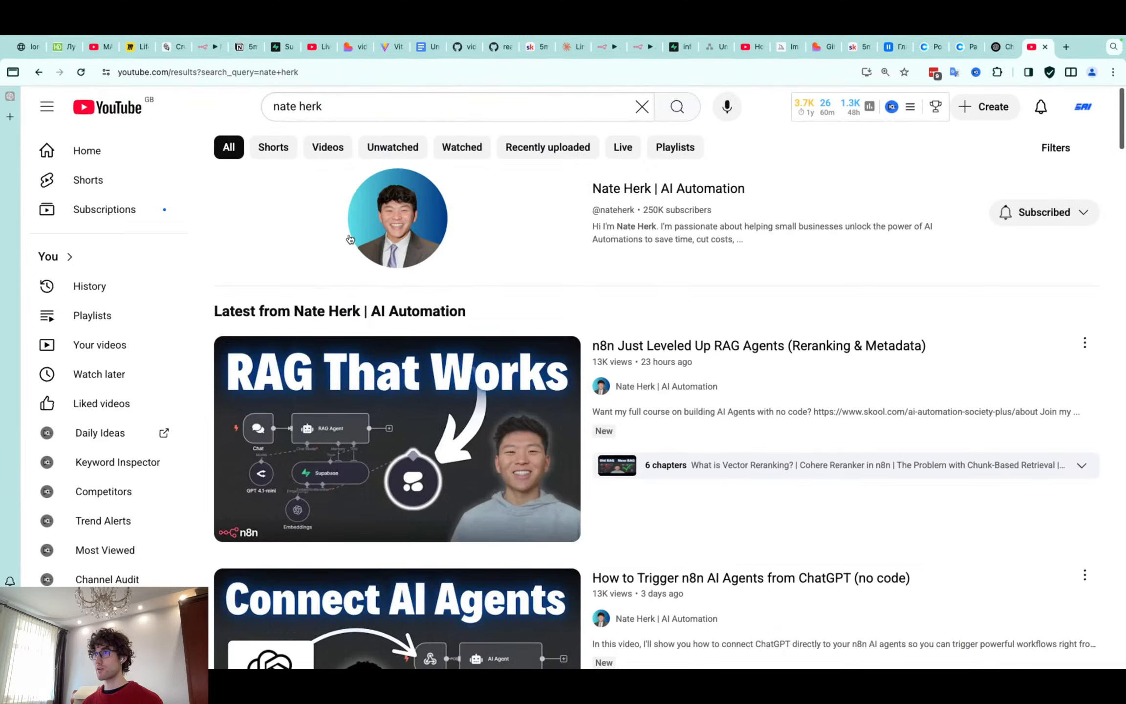
left_click(350, 239)
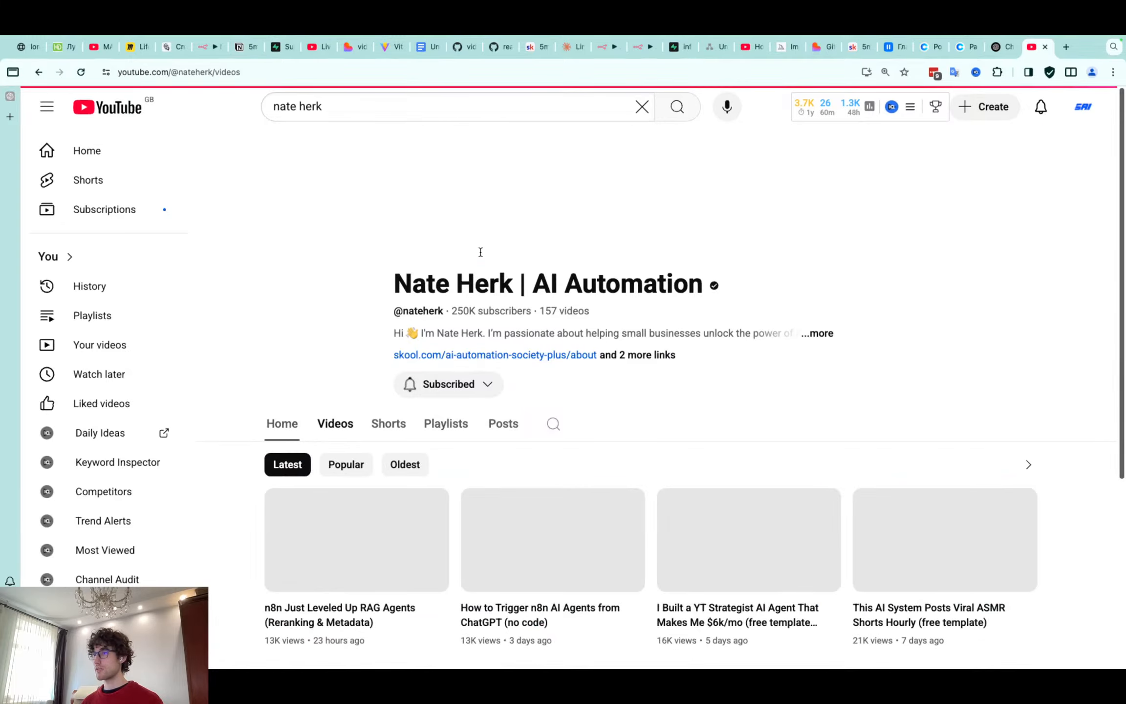
Look through the channel's latest videos for automated shorts and faceless content workflows
scroll(480, 244, "down", 5)
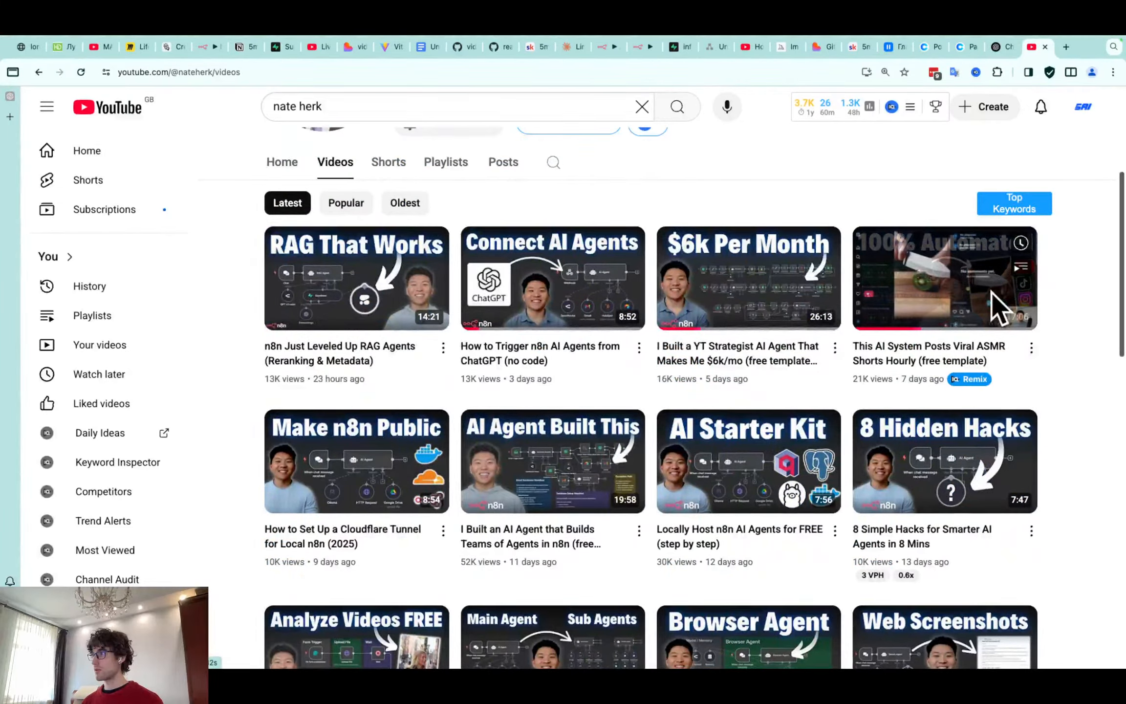
scroll(1052, 254, "down", 4)
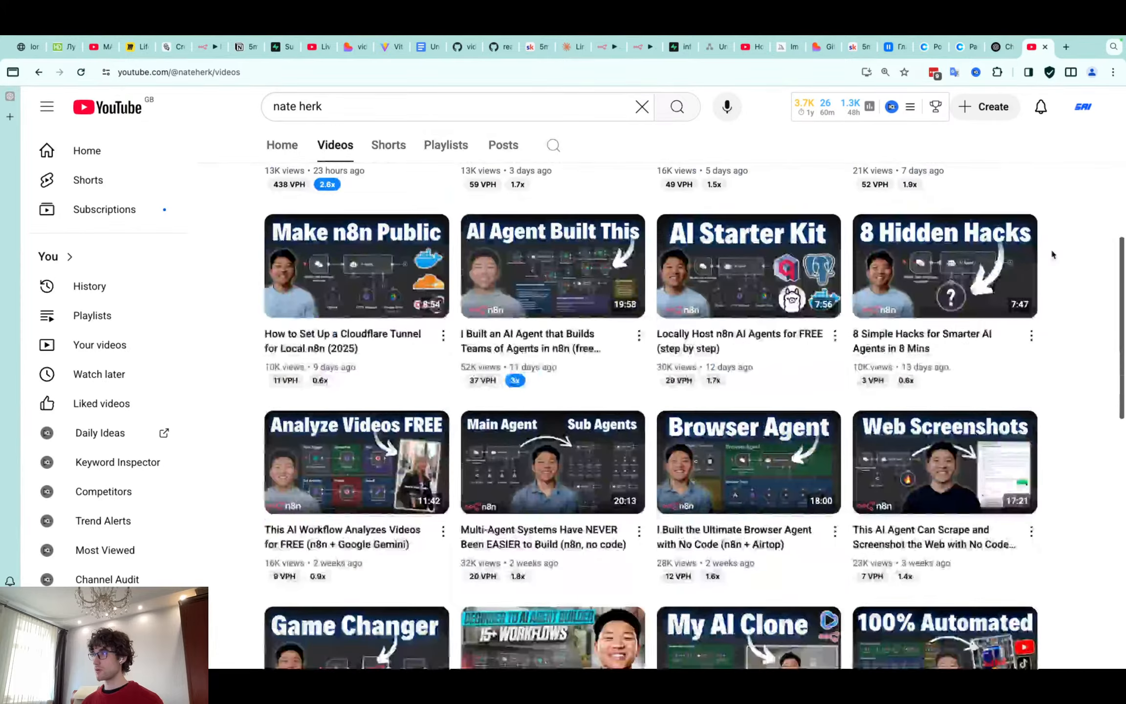
scroll(1052, 254, "down", 3)
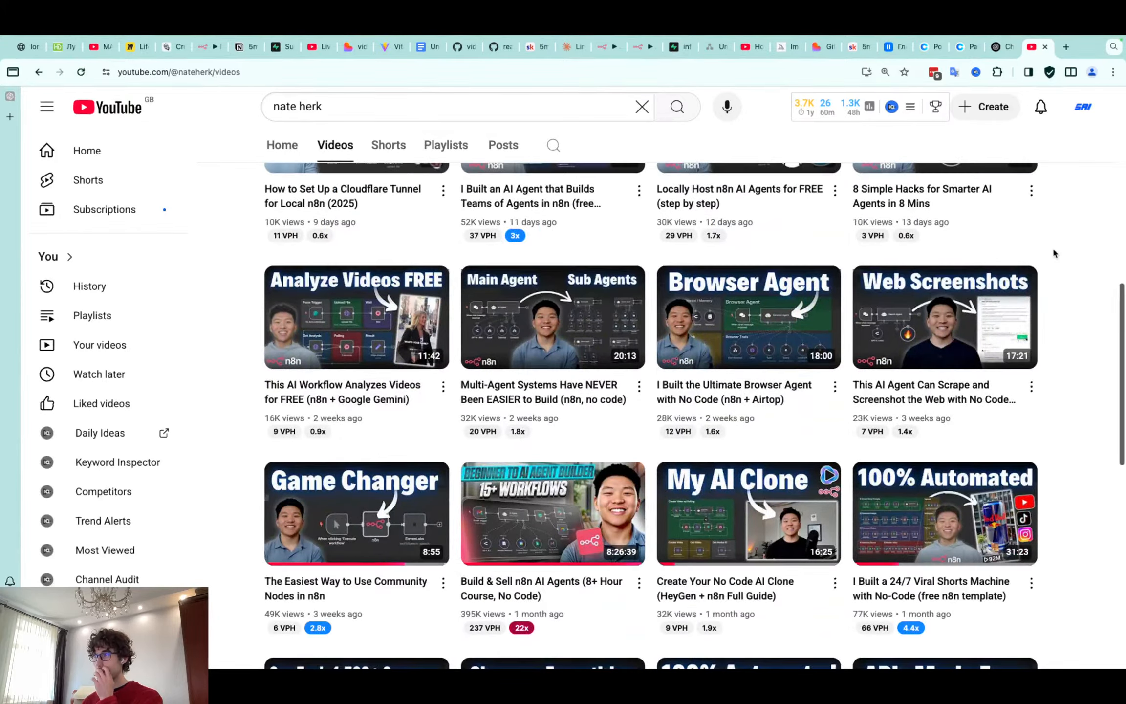
scroll(1053, 251, "down", 4)
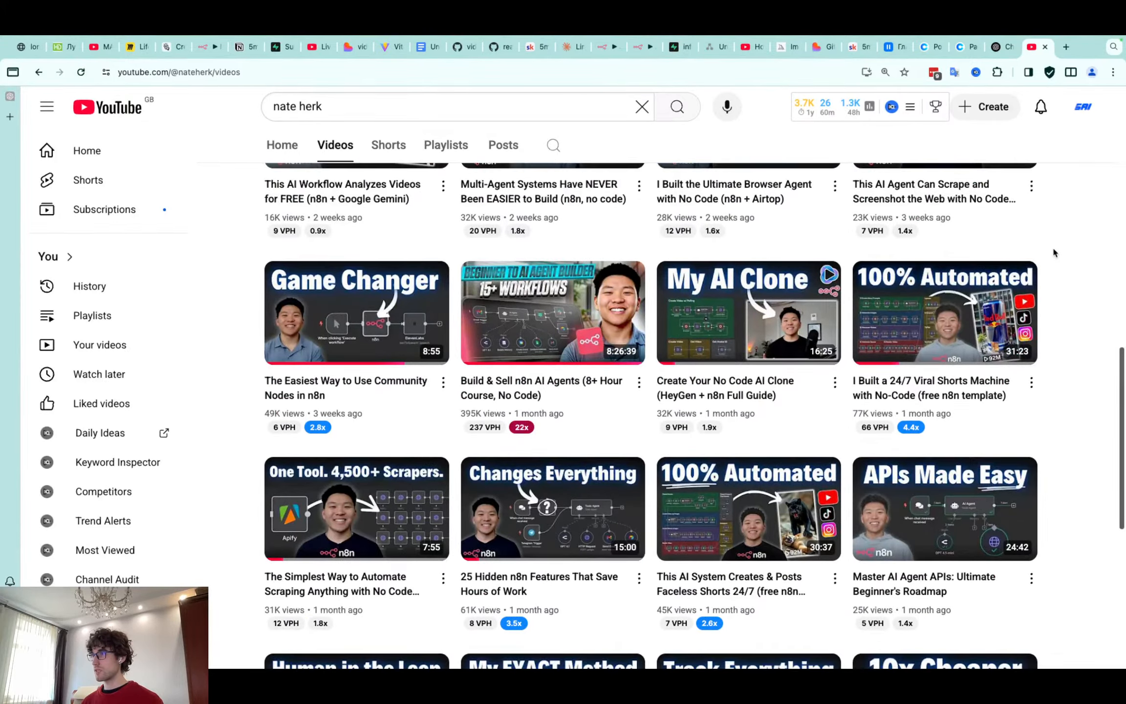
scroll(1053, 252, "down", 3)
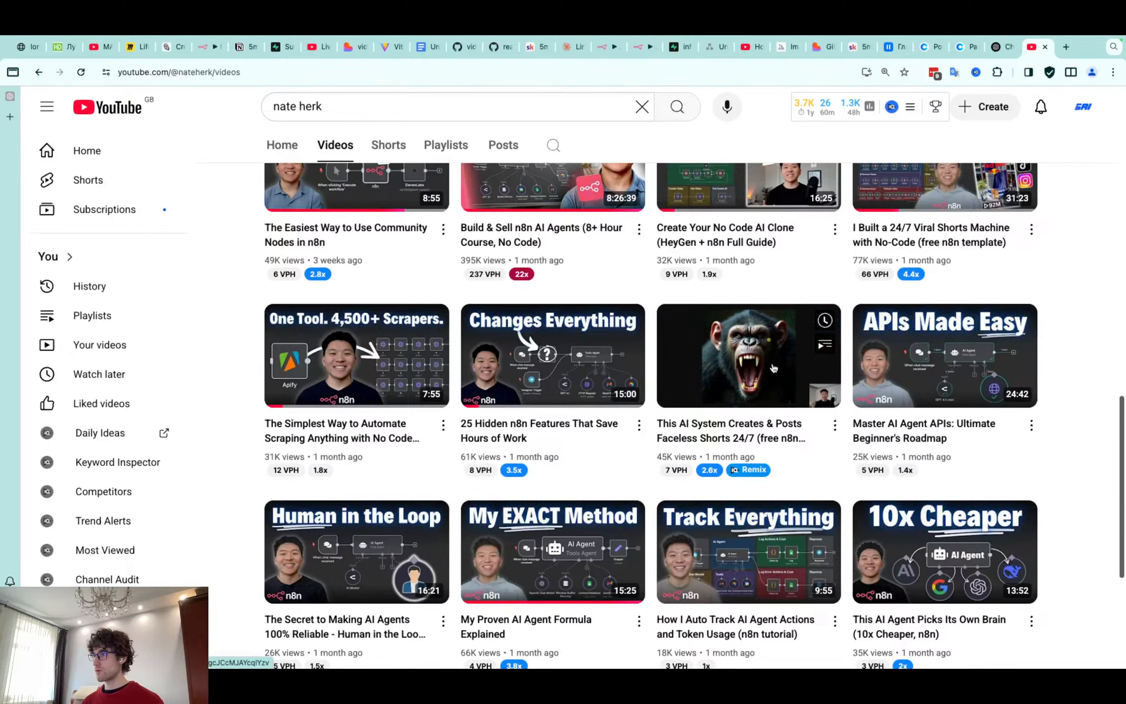
scroll(777, 367, "down", 5)
scroll(587, 352, "down", 5)
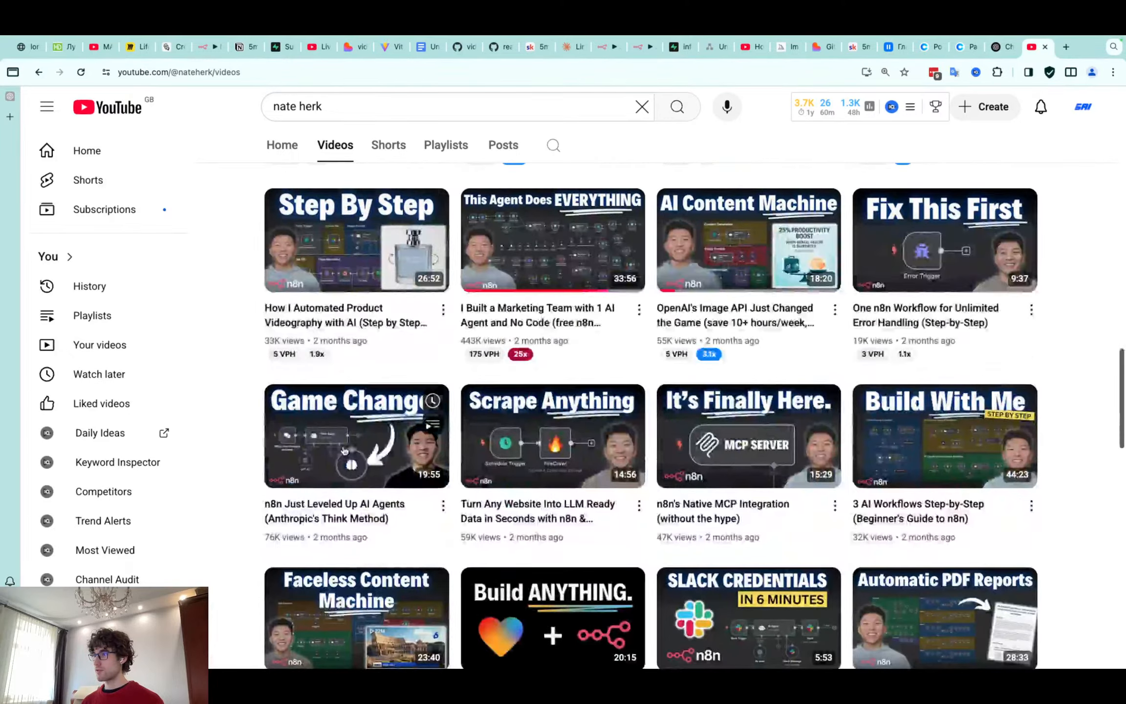
scroll(382, 259, "down", 7)
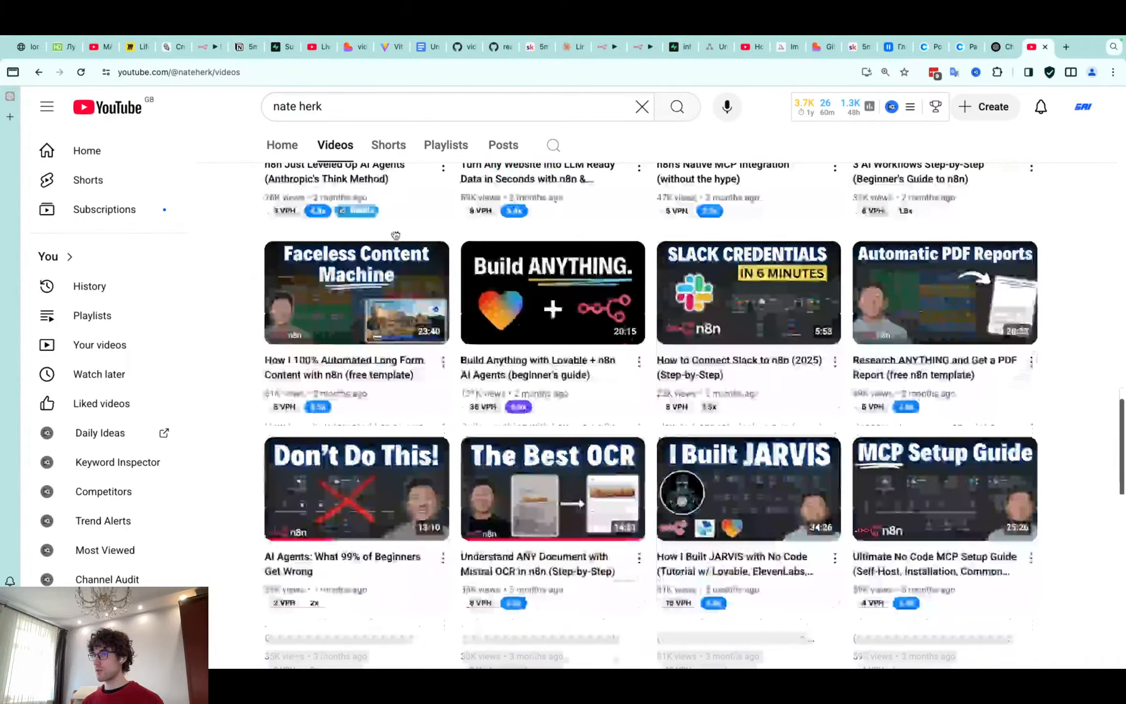
scroll(362, 323, "up", 20)
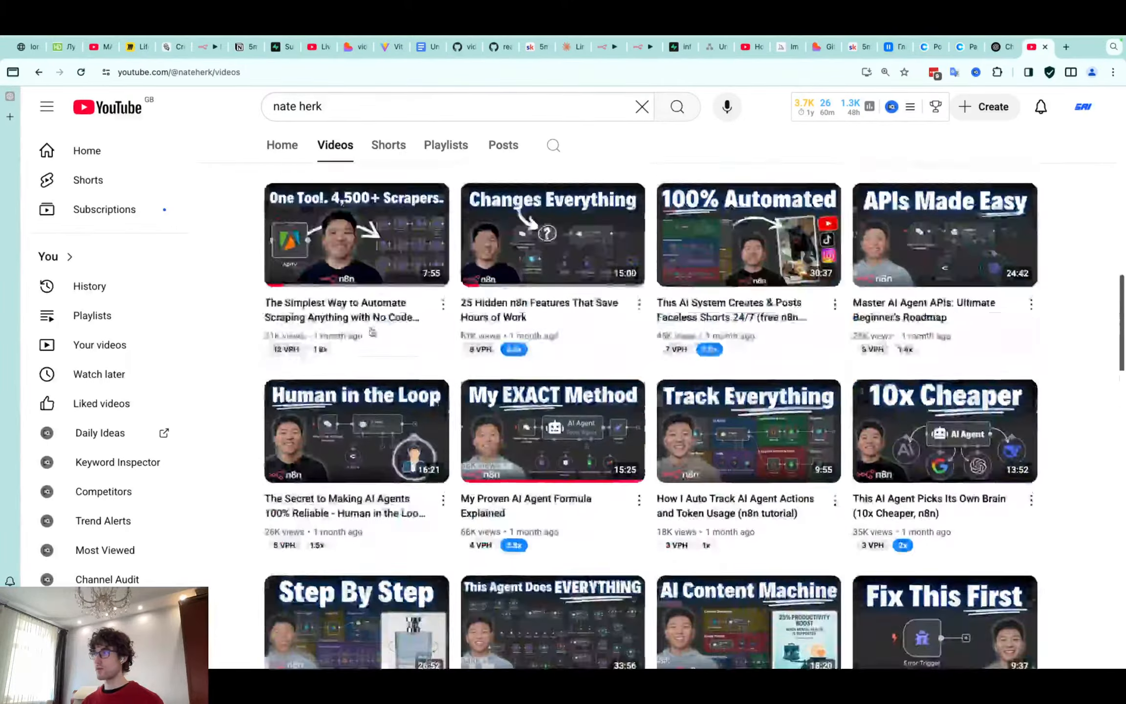
scroll(381, 283, "up", 3)
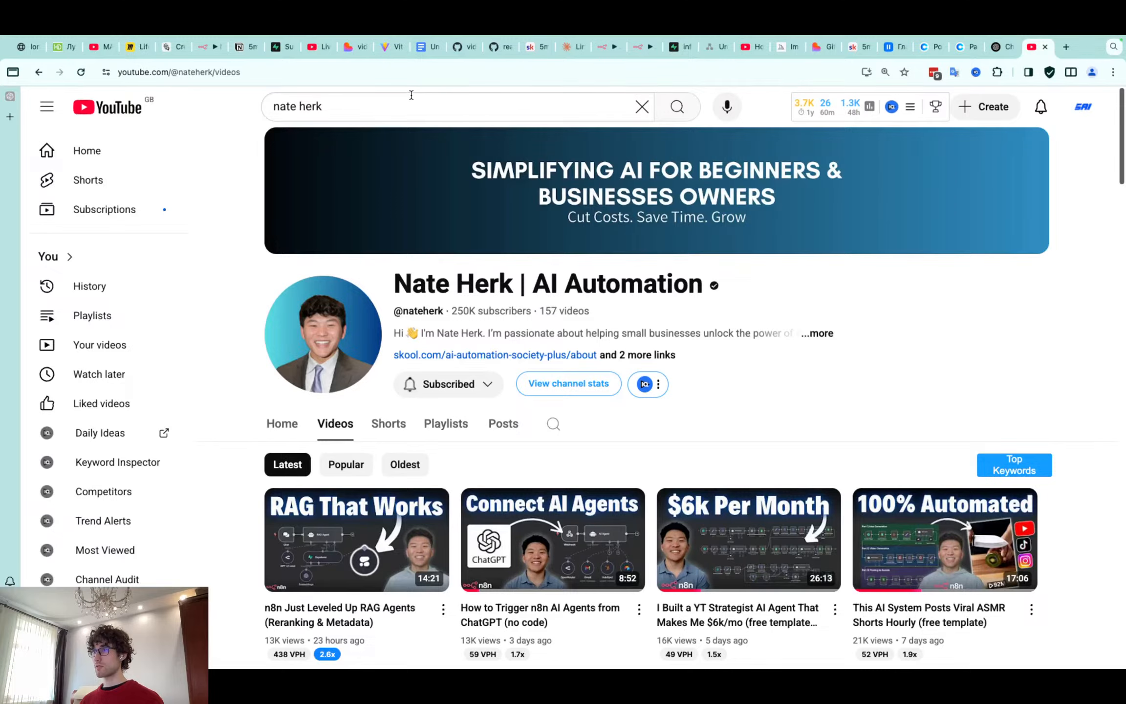
Return to the outline document and review its Parts section, highlighting the Idea, Image, Videos and Templates items
left_click(356, 50)
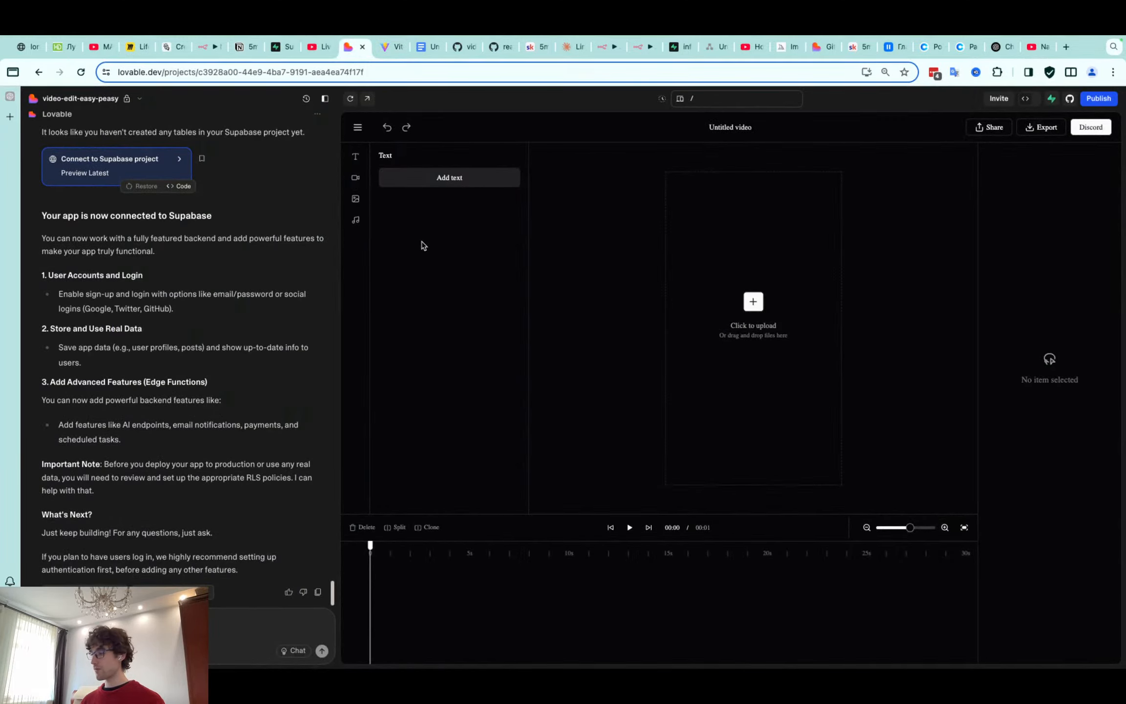
left_click(428, 47)
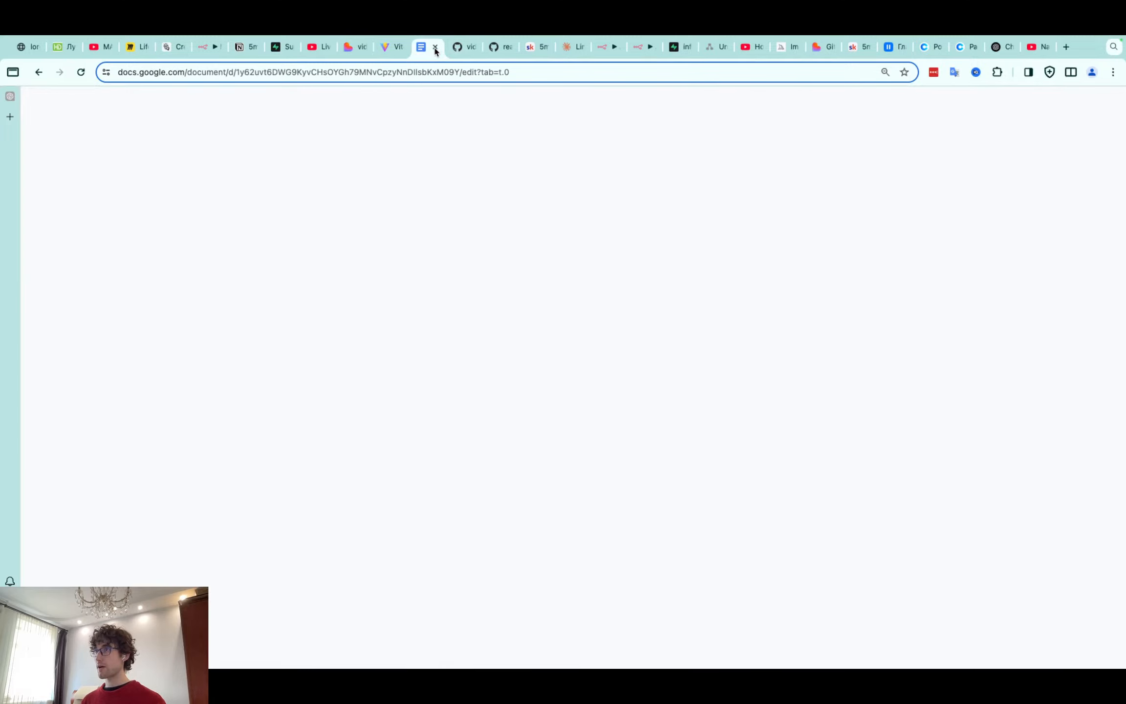
double_click(456, 238)
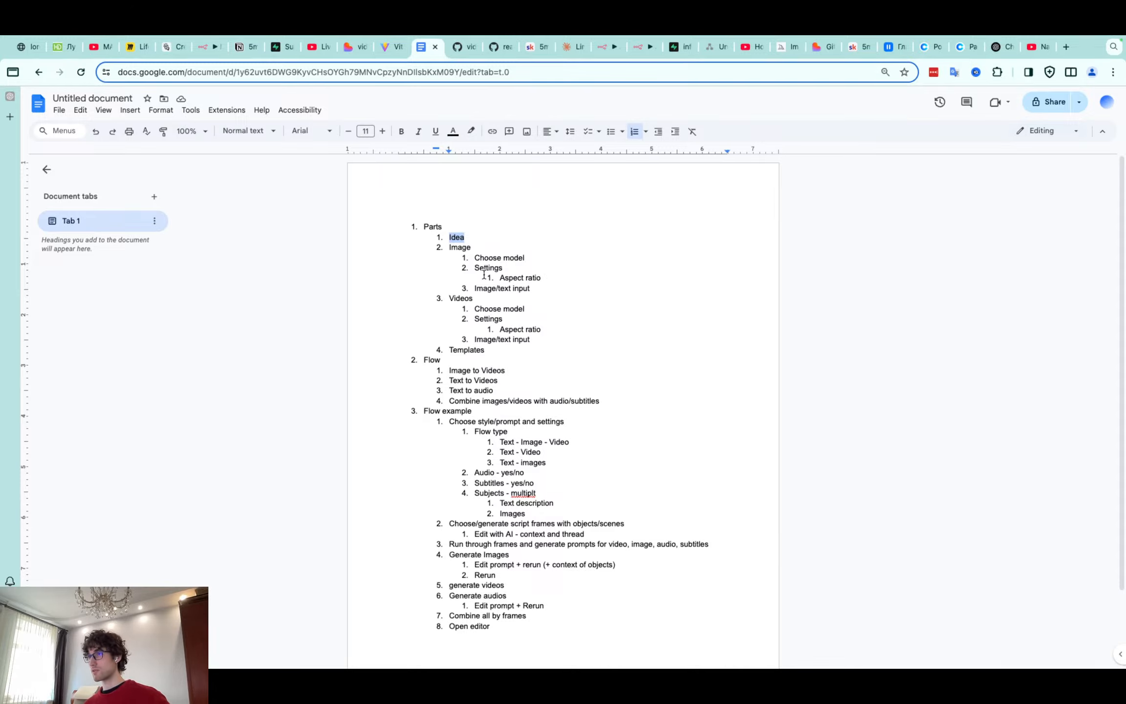
left_click(484, 248)
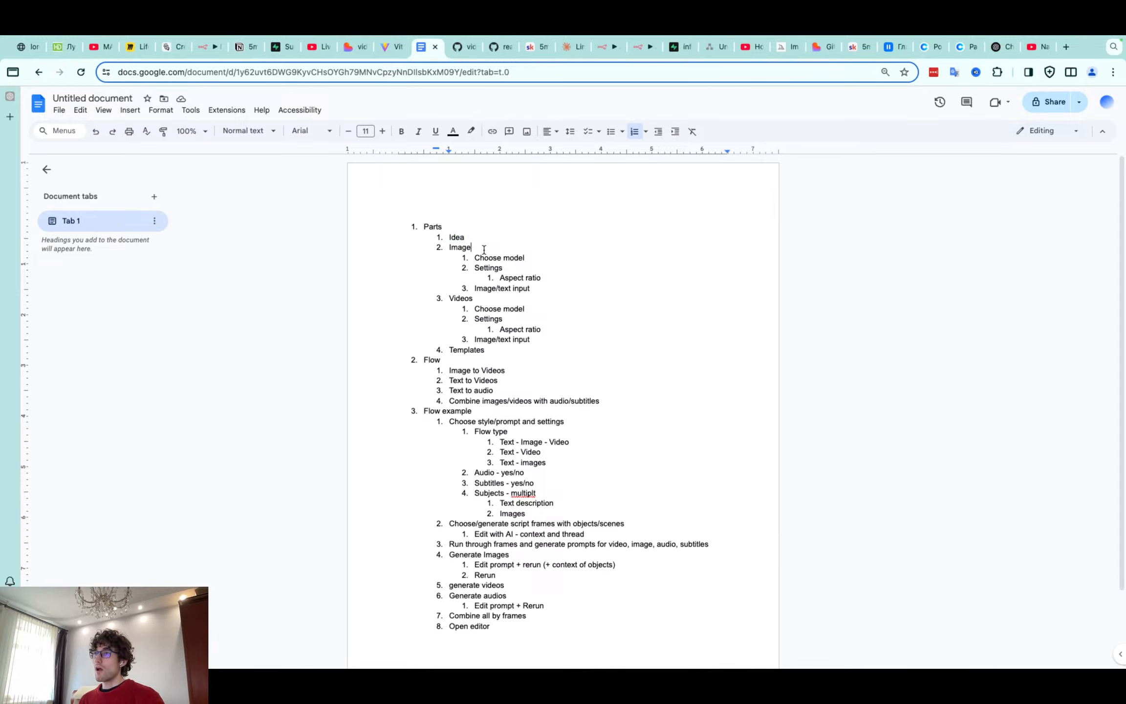
left_click_drag(484, 248, 442, 249)
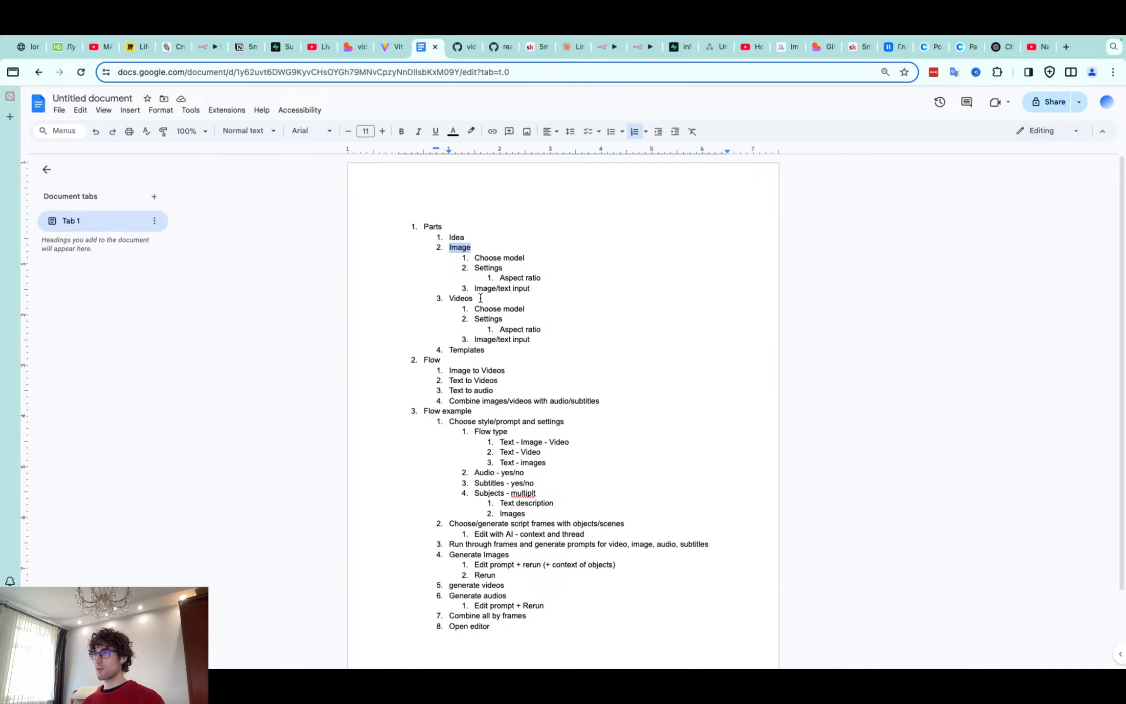
left_click_drag(483, 298, 449, 298)
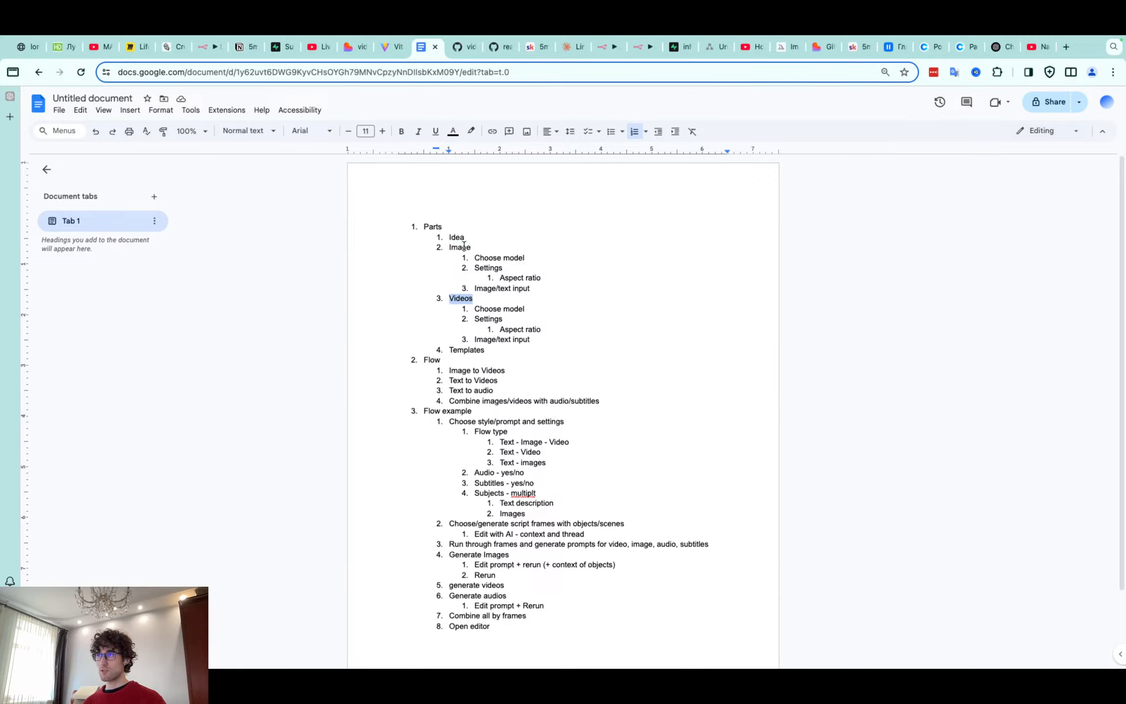
left_click_drag(471, 247, 449, 248)
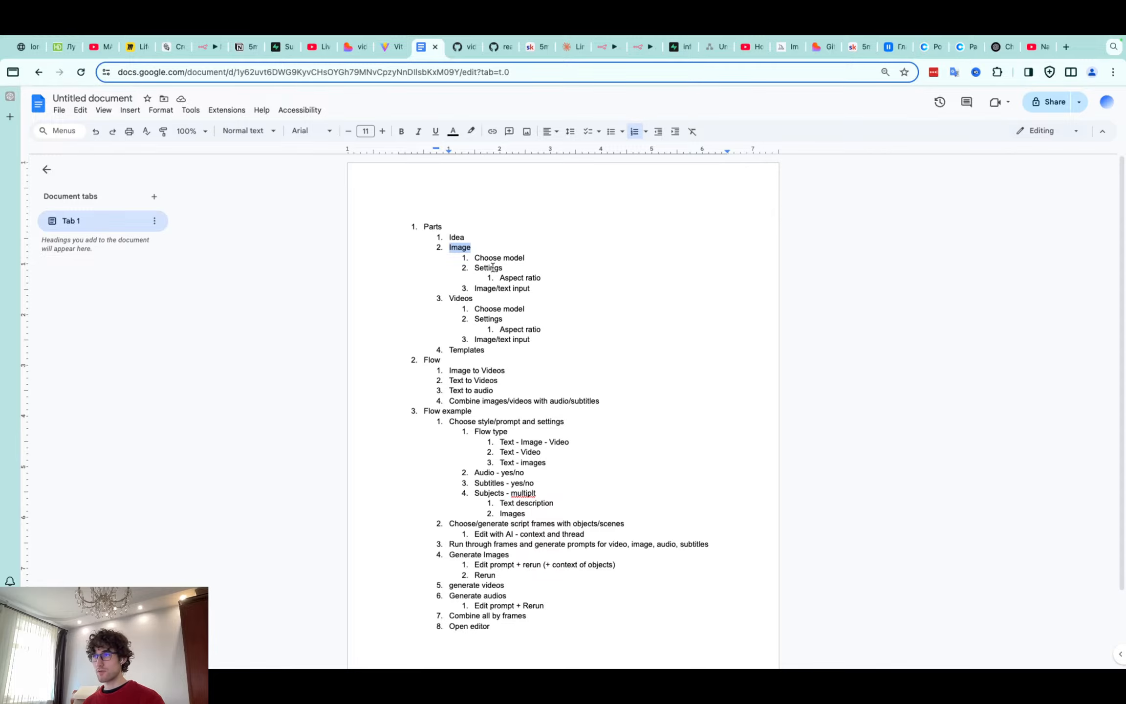
left_click(481, 299)
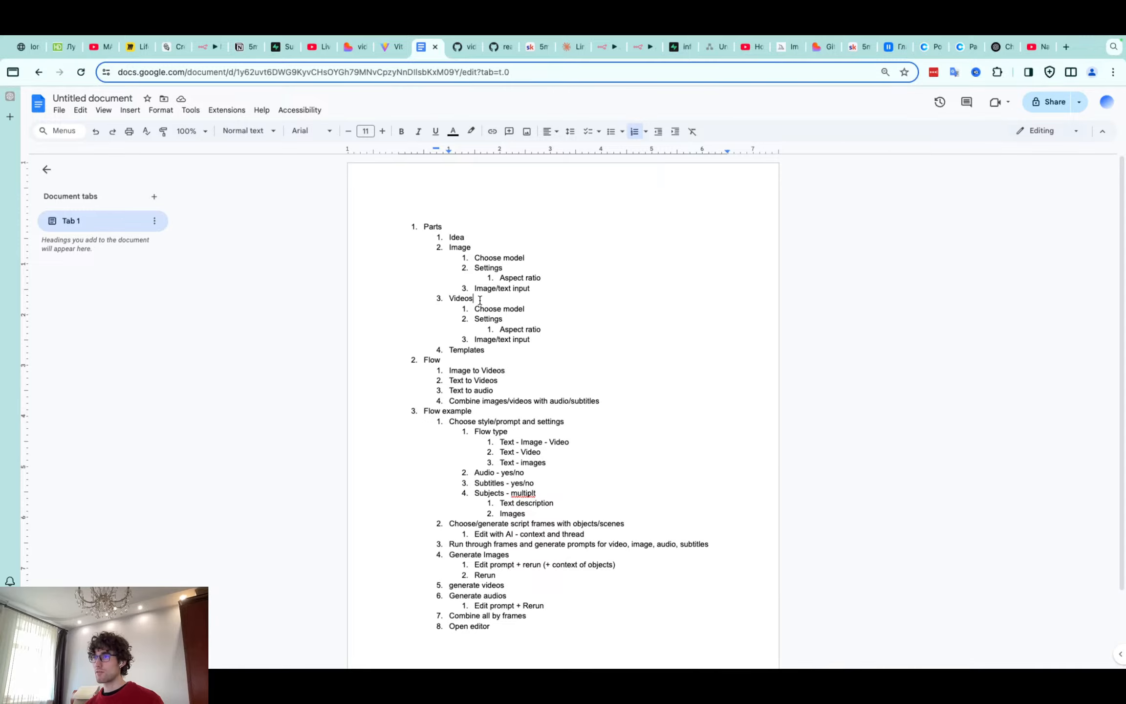
left_click_drag(484, 350, 459, 349)
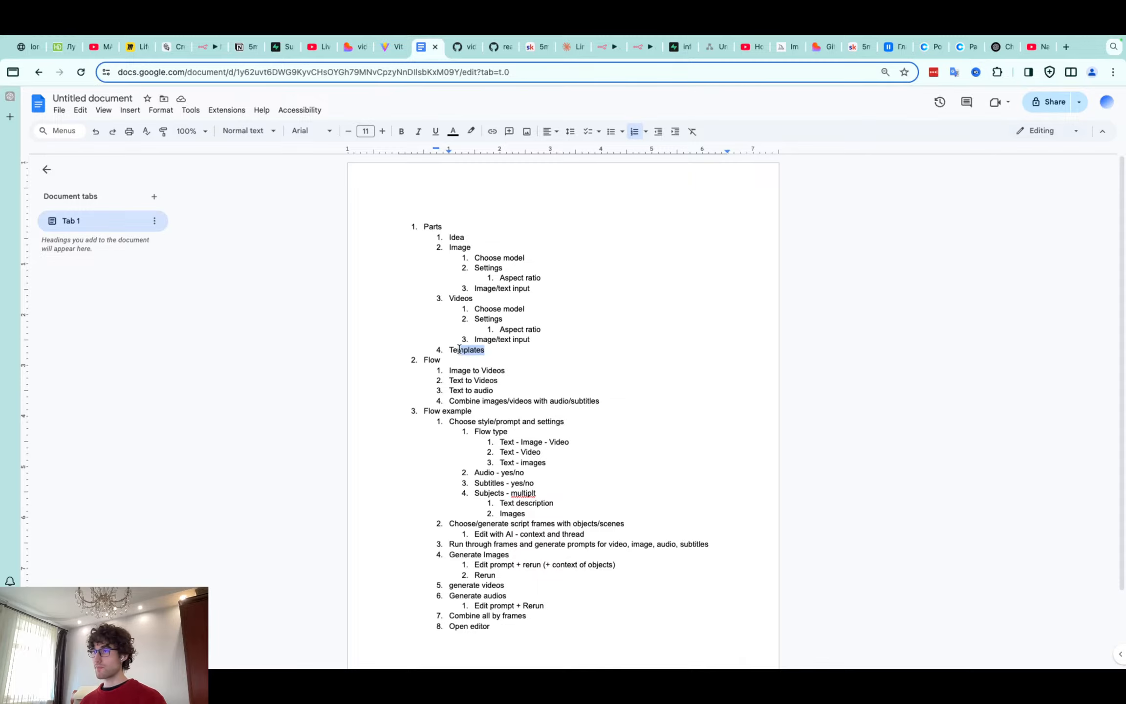
left_click(459, 350)
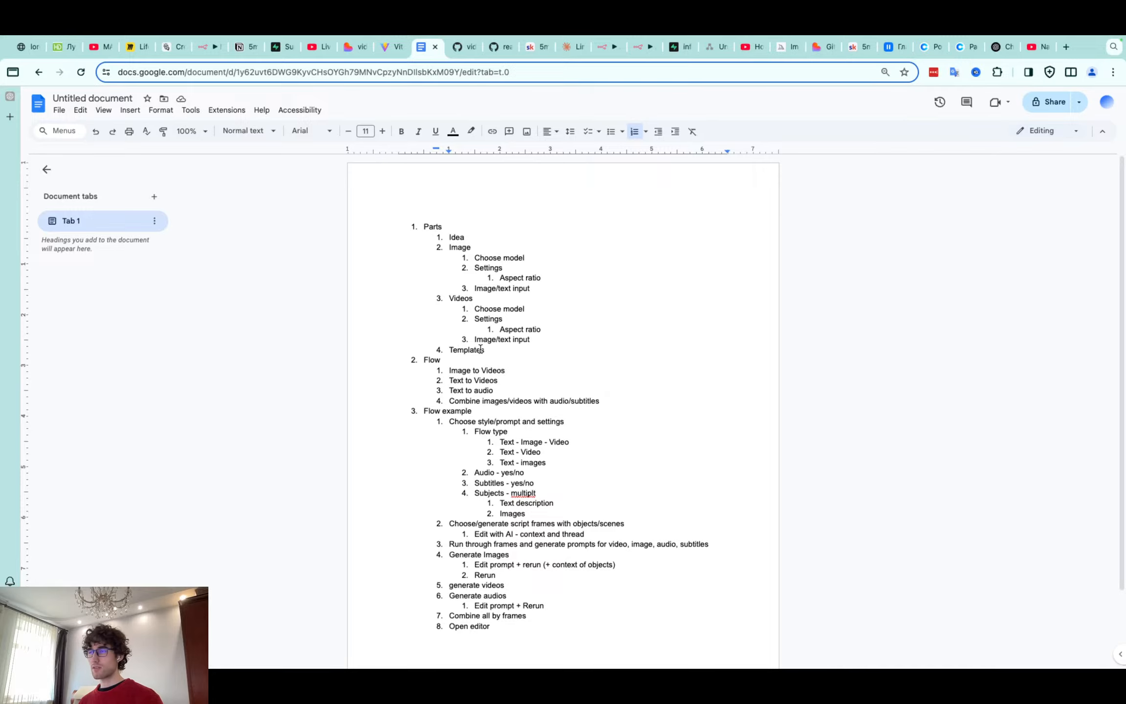
left_click_drag(486, 349, 453, 347)
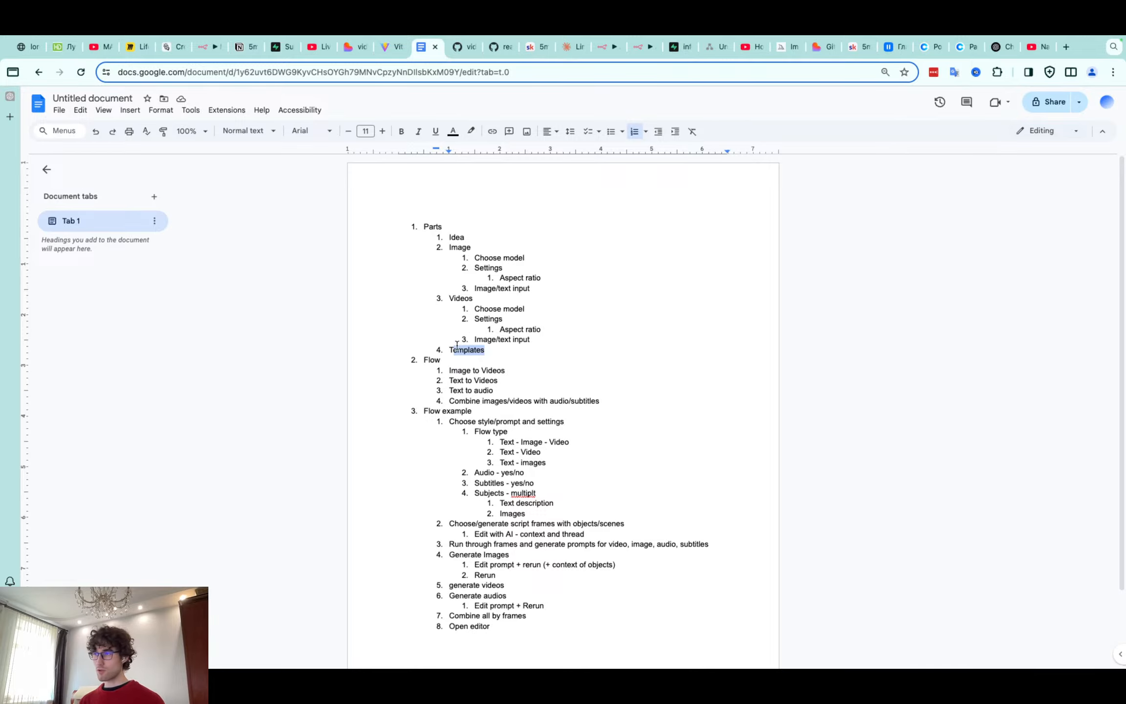
Open the Remotion website in a new browser tab
left_click(485, 350)
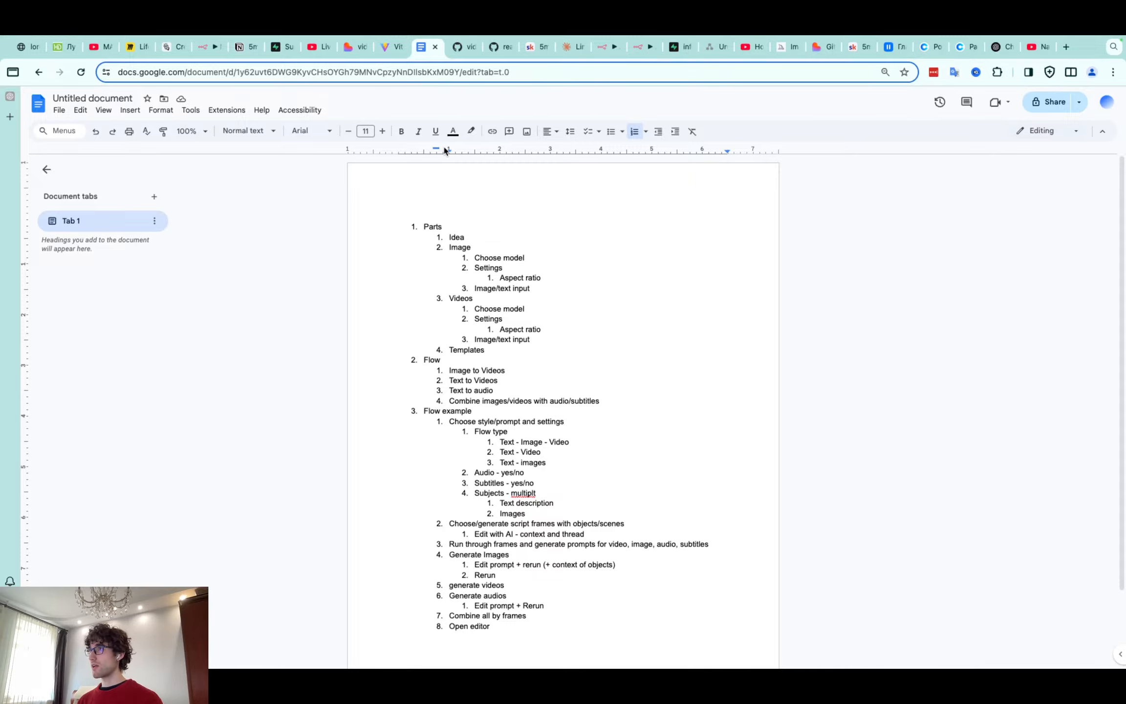
left_click(1067, 46)
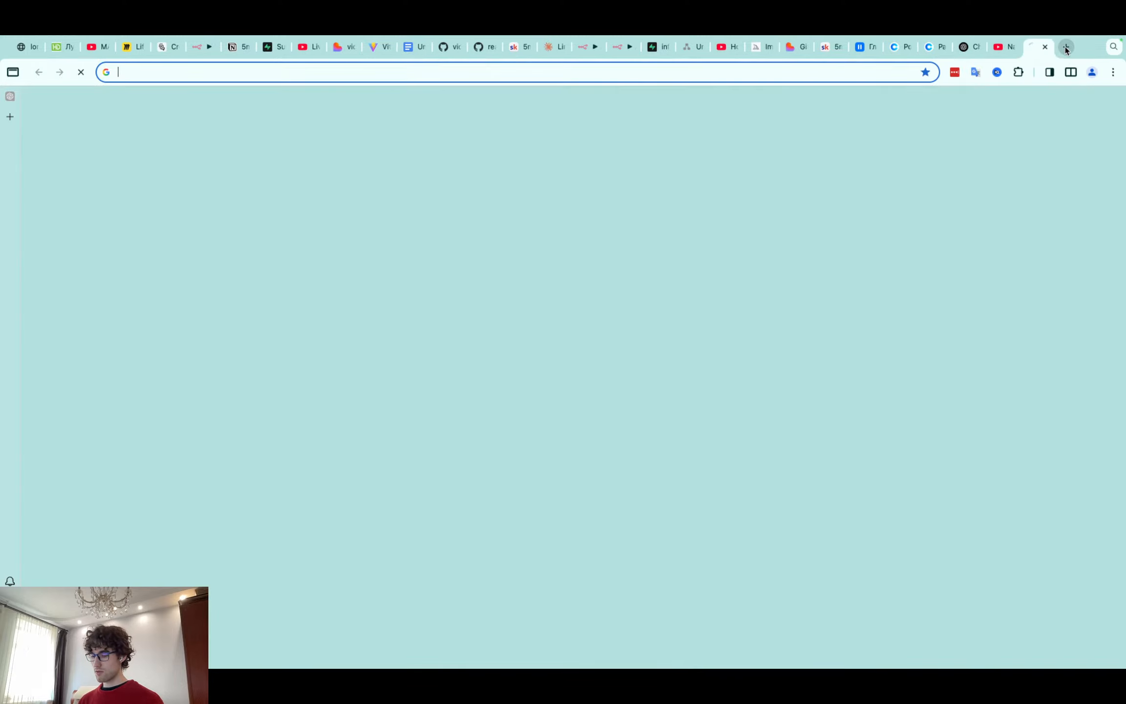
type("remotion")
key("Return")
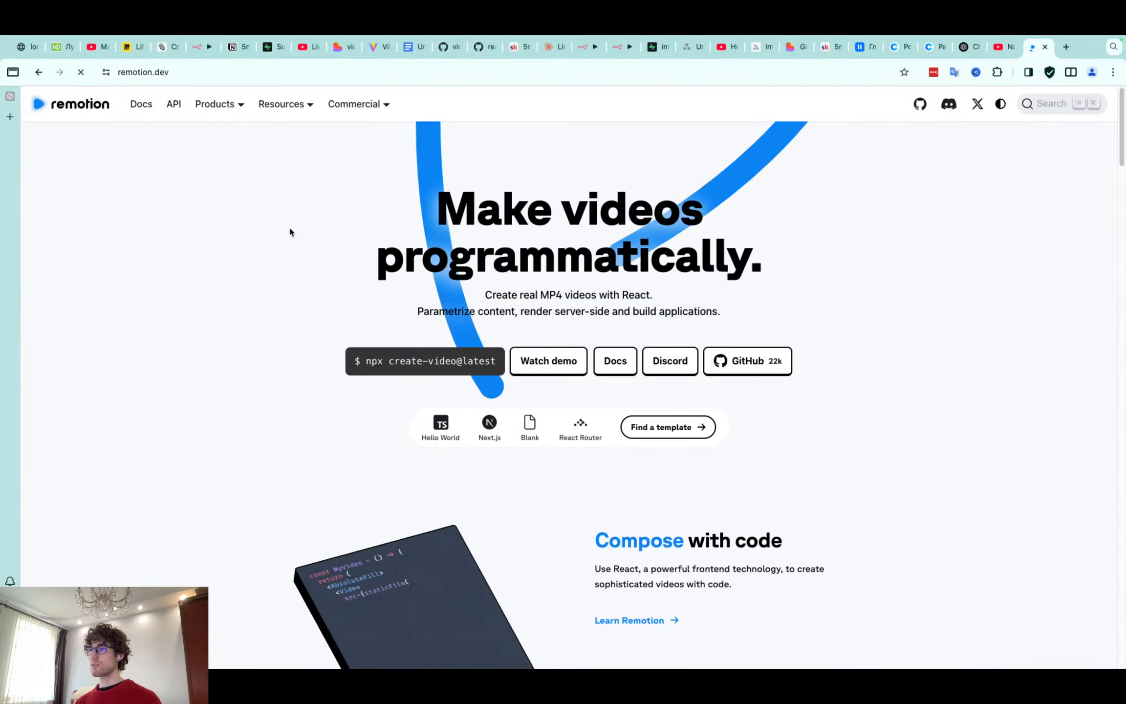
Look through the Remotion homepage from the introduction down to the Demo section
scroll(289, 212, "down", 2)
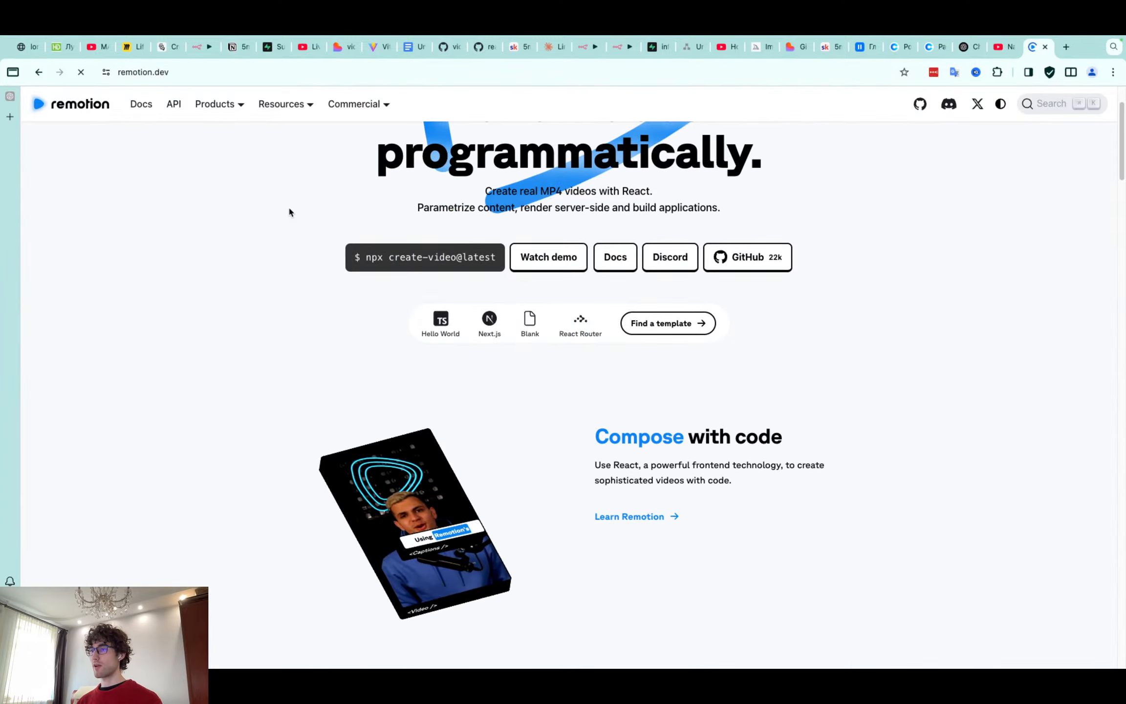
scroll(295, 325, "up", 1)
scroll(294, 319, "up", 1)
scroll(293, 309, "down", 10)
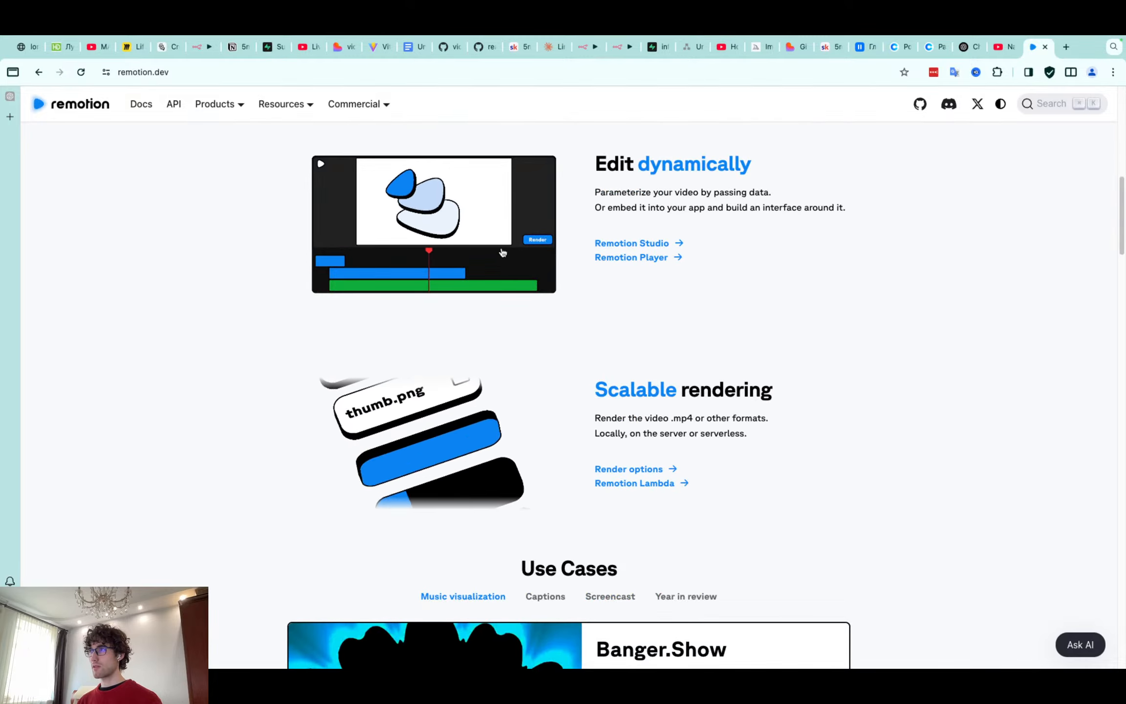
scroll(460, 352, "down", 10)
scroll(481, 353, "down", 2)
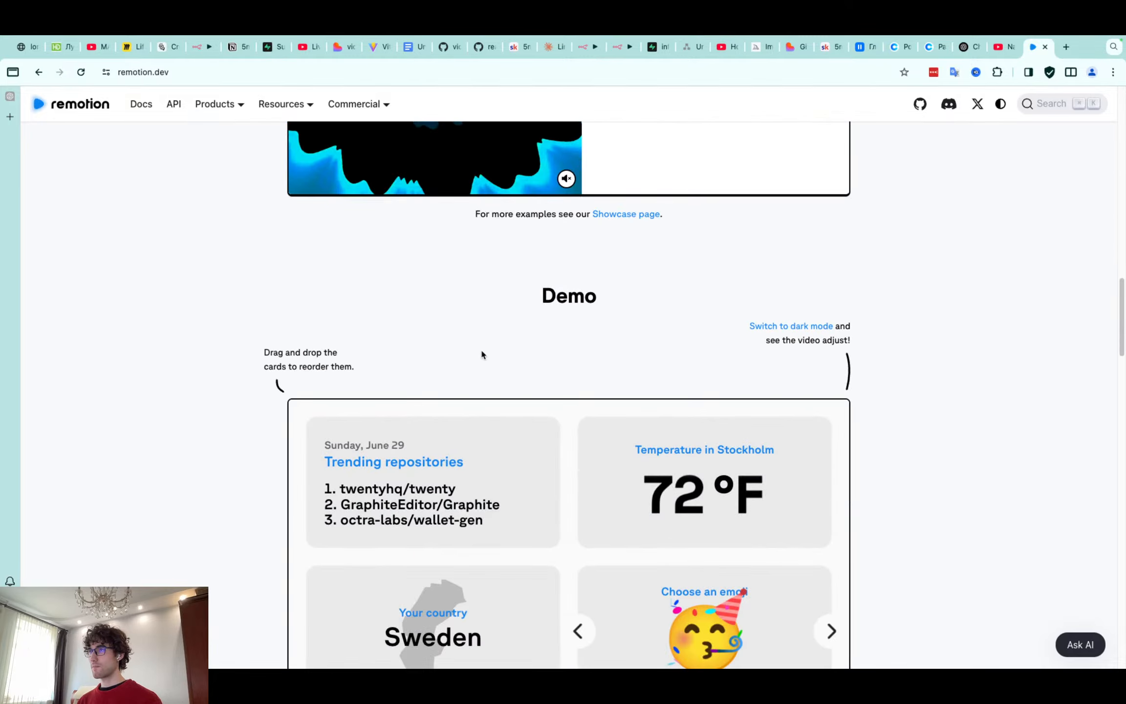
Show the Captions use case and open the Submagic website in a separate tab to review its features
scroll(513, 327, "up", 8)
left_click(549, 303)
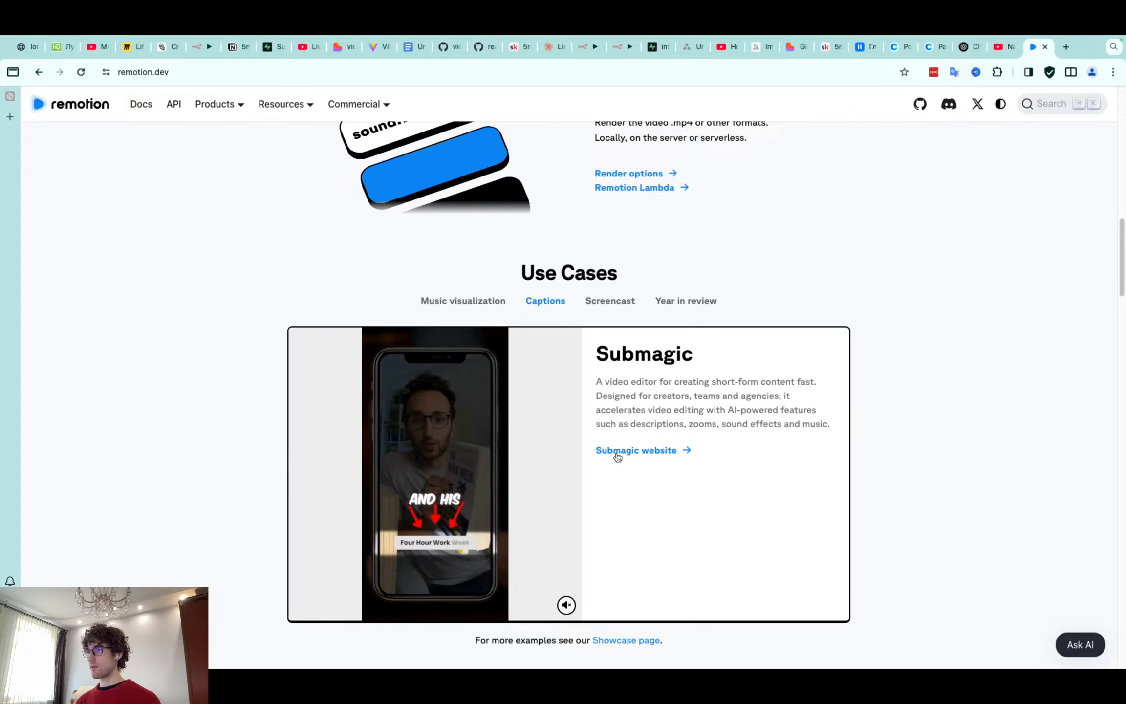
left_click(613, 451, "super")
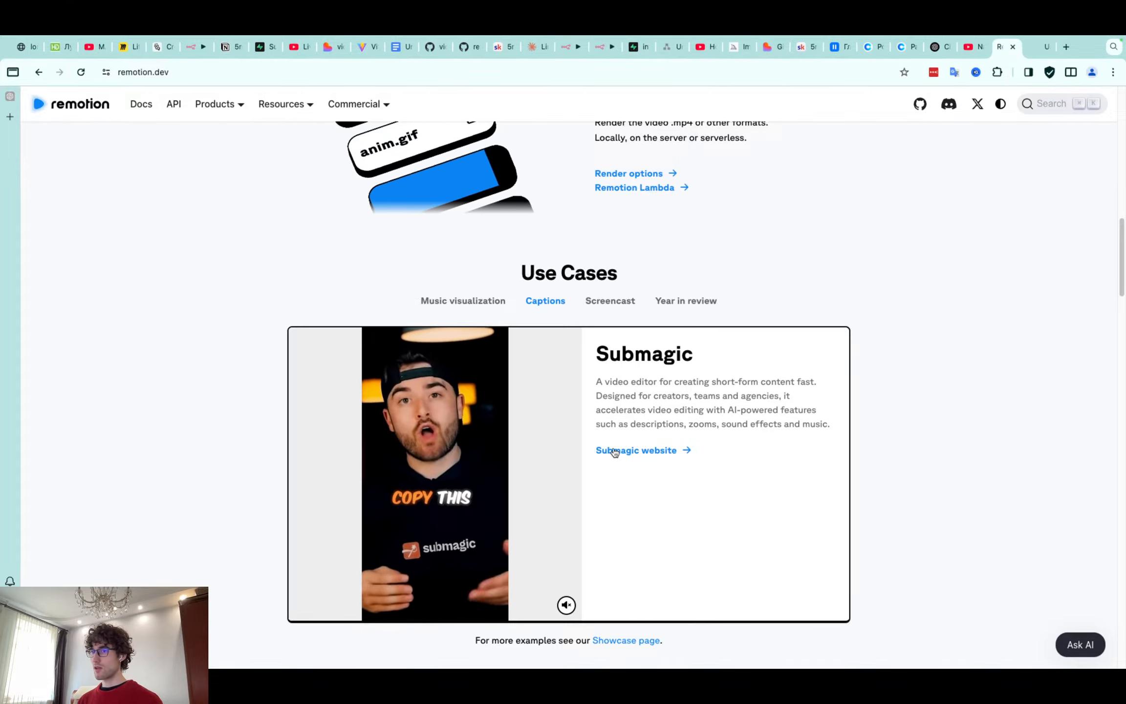
left_click(1043, 46)
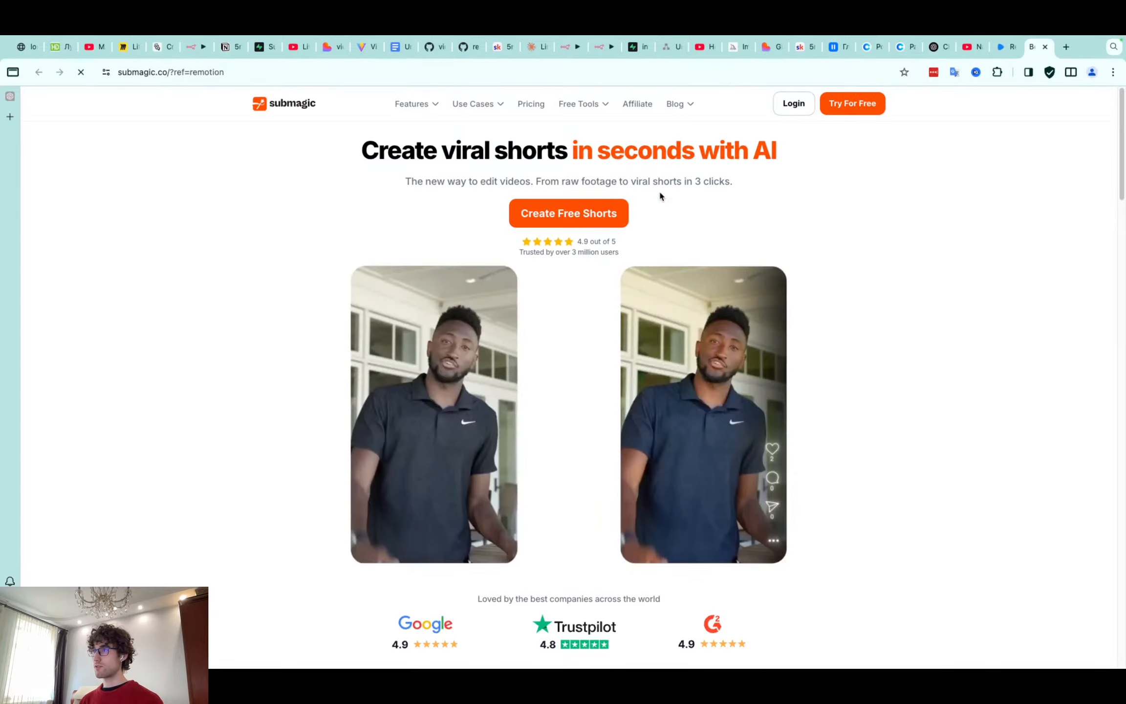
scroll(624, 176, "down", 5)
scroll(623, 176, "down", 19)
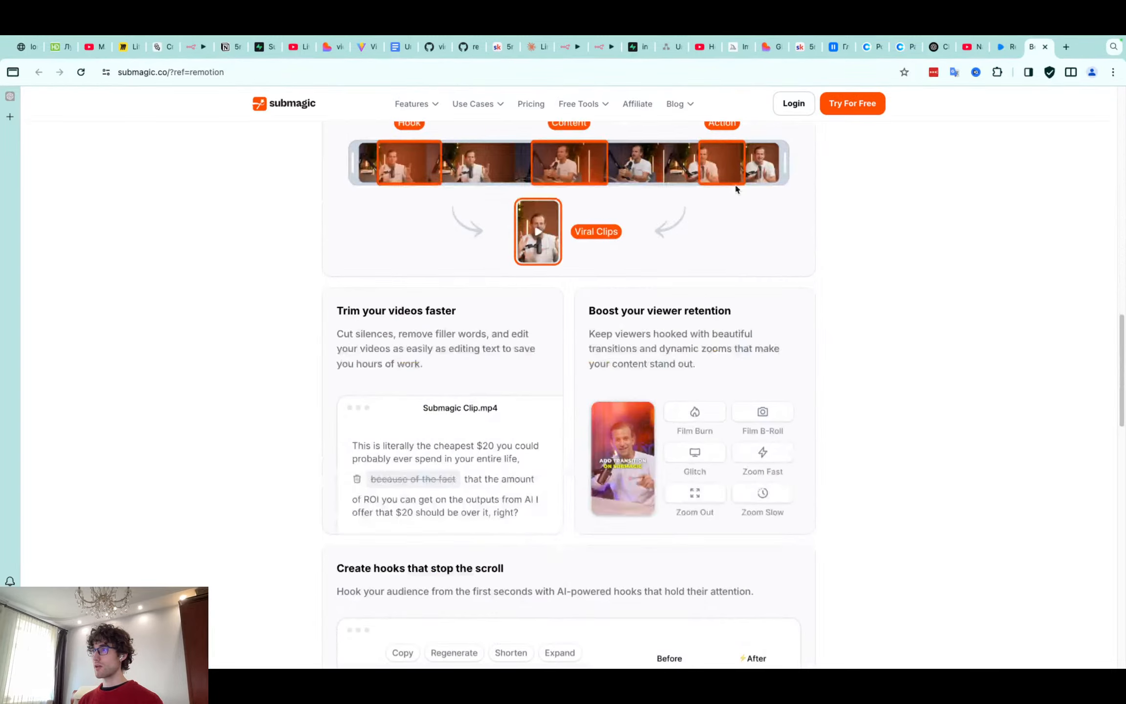
Return to the Remotion homepage and reorder the demo cards to put the emoji card first and Trending repositories second
left_click(1005, 46)
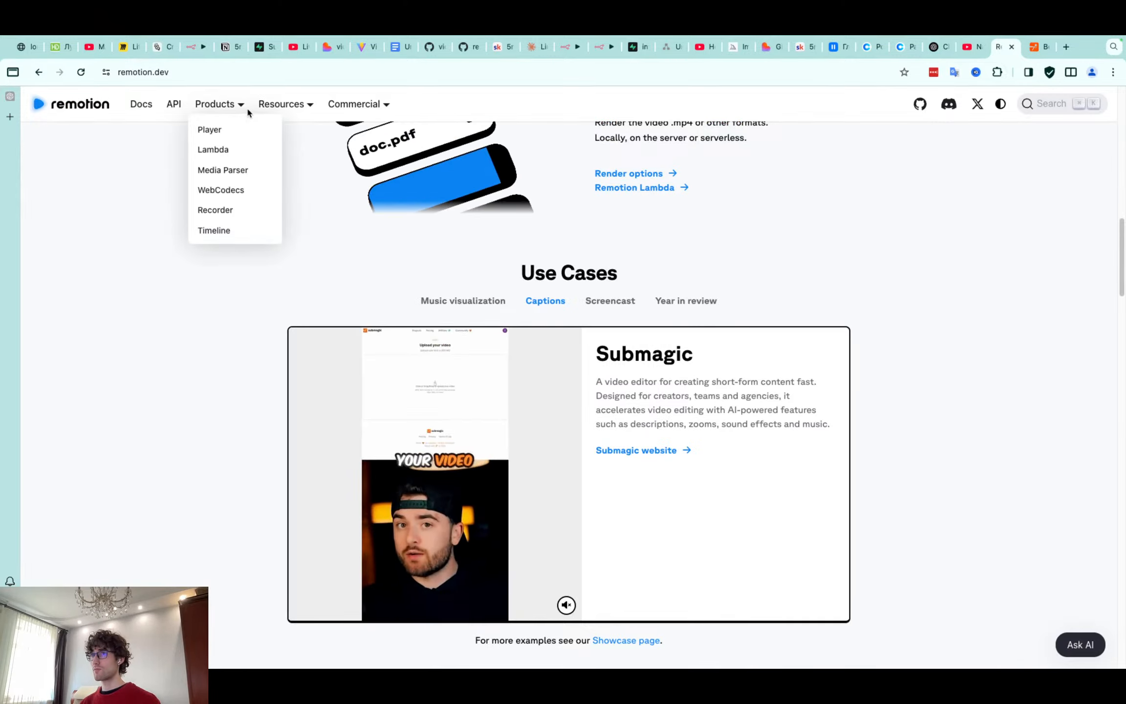
mouse_move(365, 107)
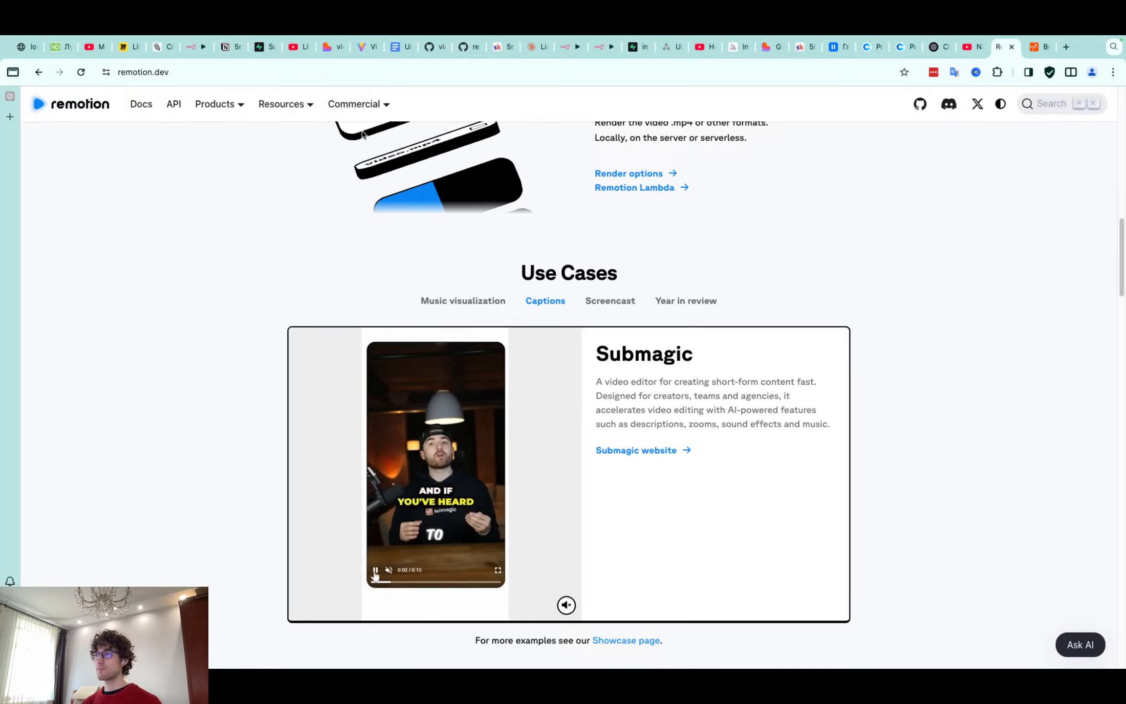
scroll(601, 293, "down", 7)
scroll(603, 335, "up", 7)
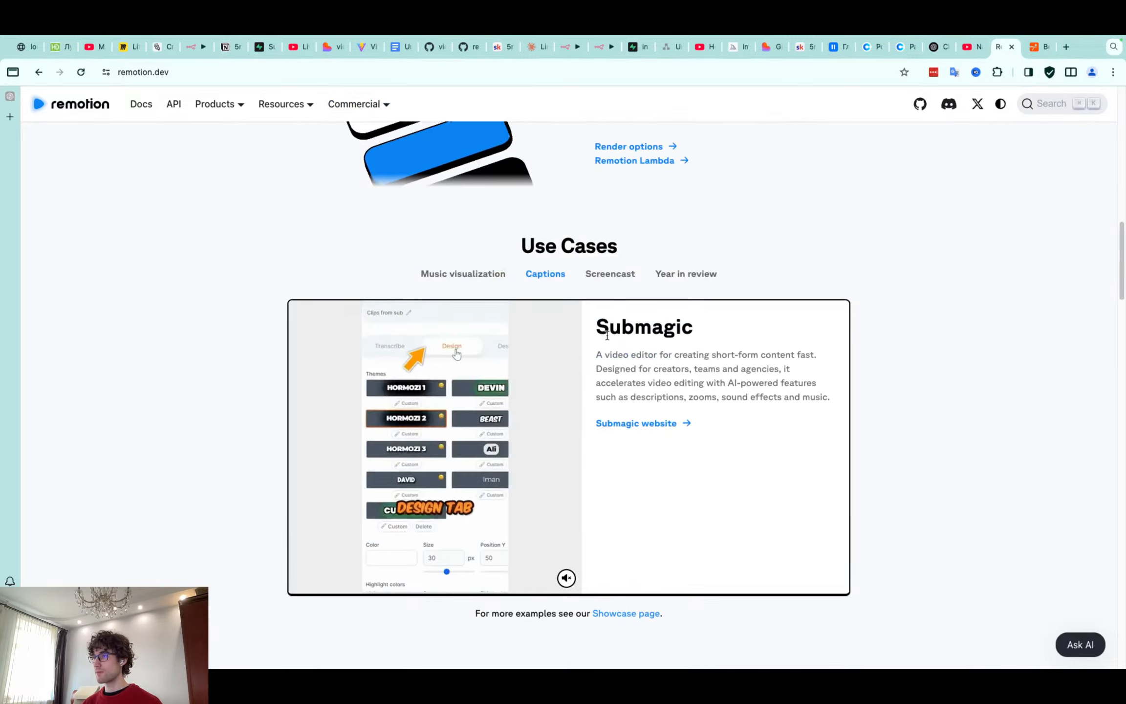
scroll(608, 335, "down", 10)
scroll(607, 335, "down", 3)
scroll(606, 335, "up", 1)
left_click_drag(484, 301, 655, 301)
left_click_drag(631, 392, 491, 289)
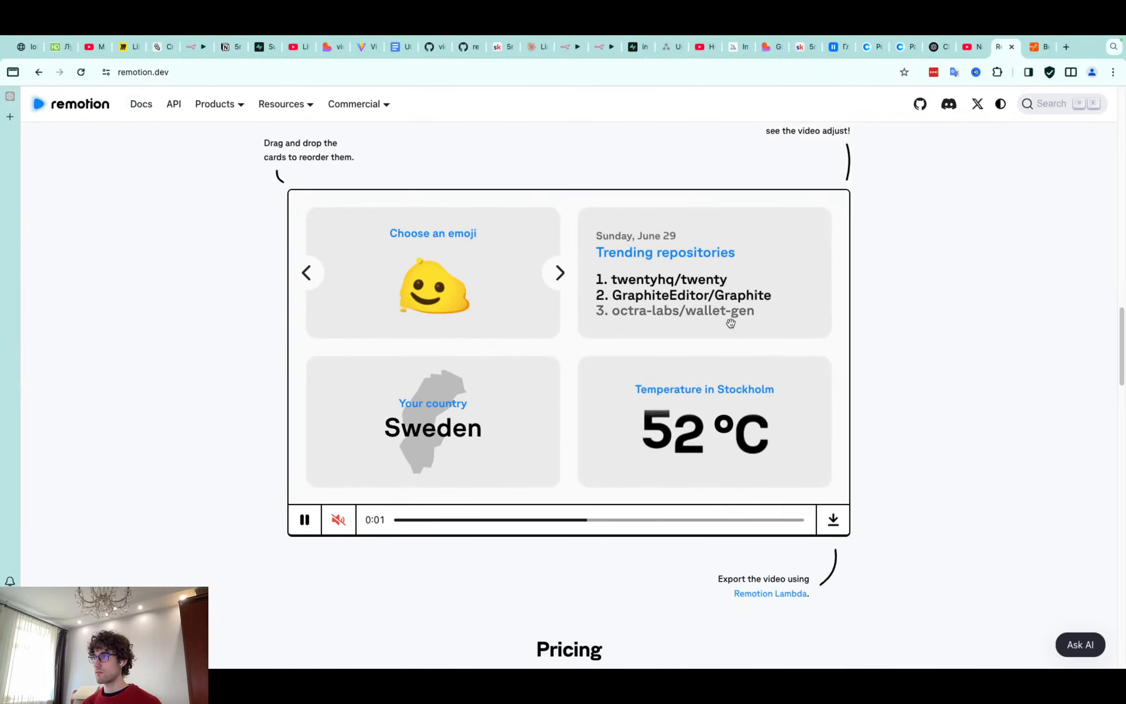
Review the license options in the Pricing section of the Remotion homepage
scroll(661, 460, "down", 8)
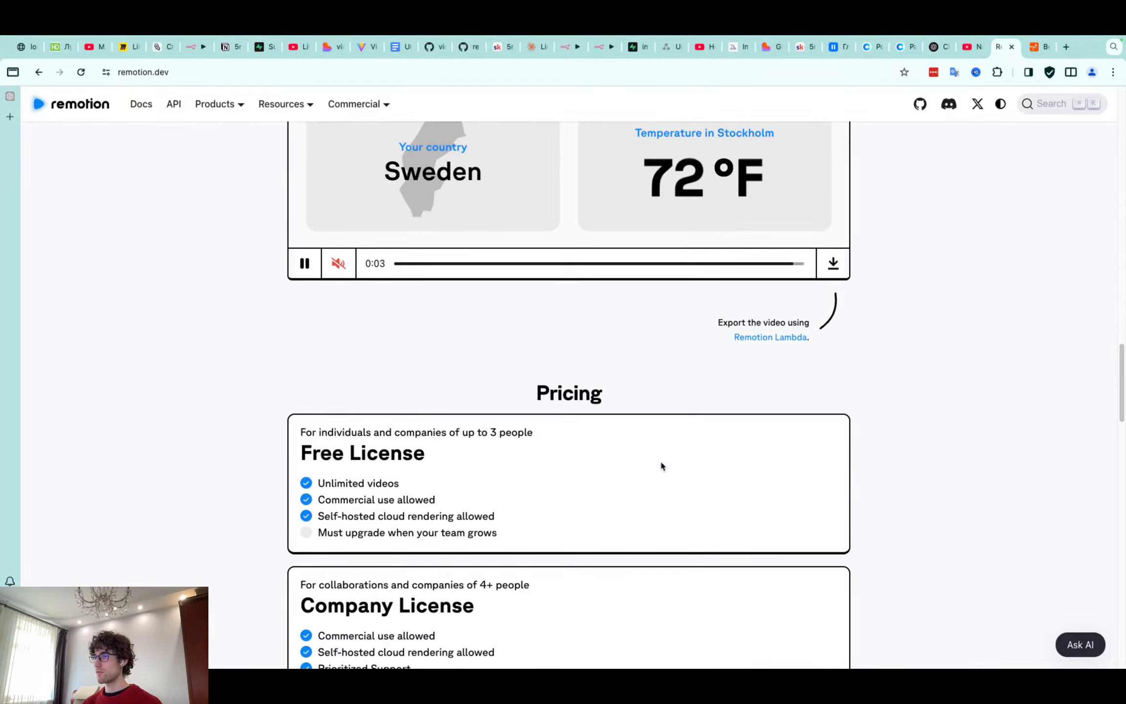
left_click_drag(301, 295, 440, 292)
scroll(451, 291, "up", 18)
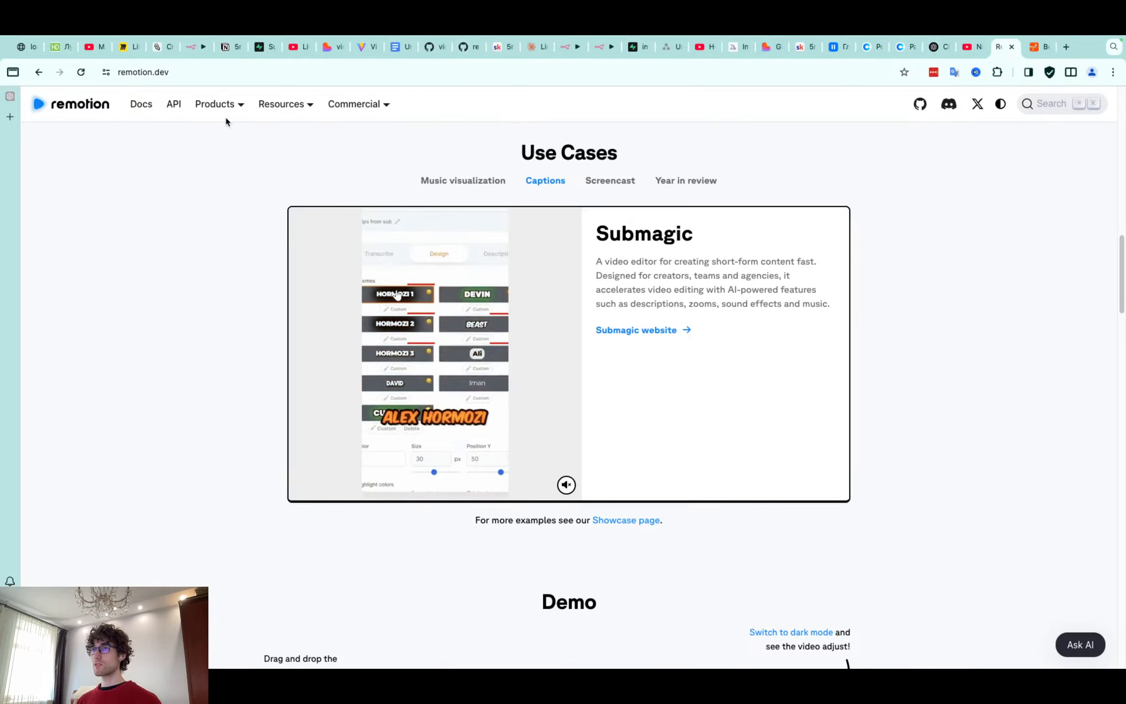
Open Remotion's Player and Lambda product pages and read through their features
mouse_move(227, 112)
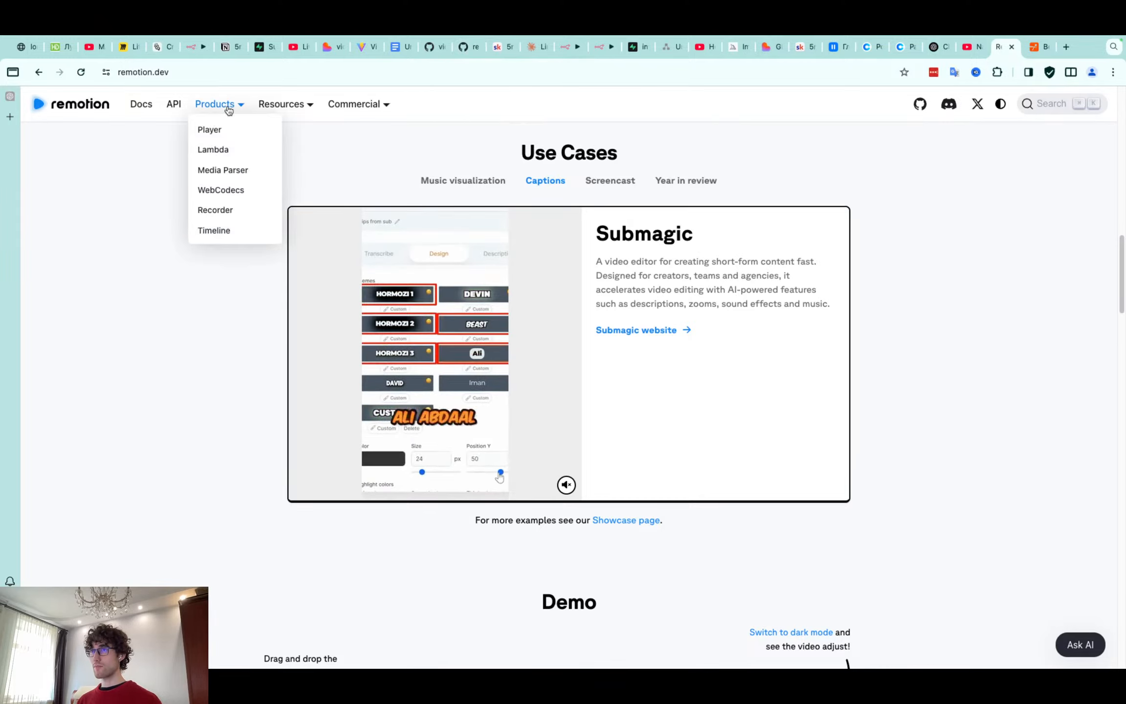
left_click(212, 127)
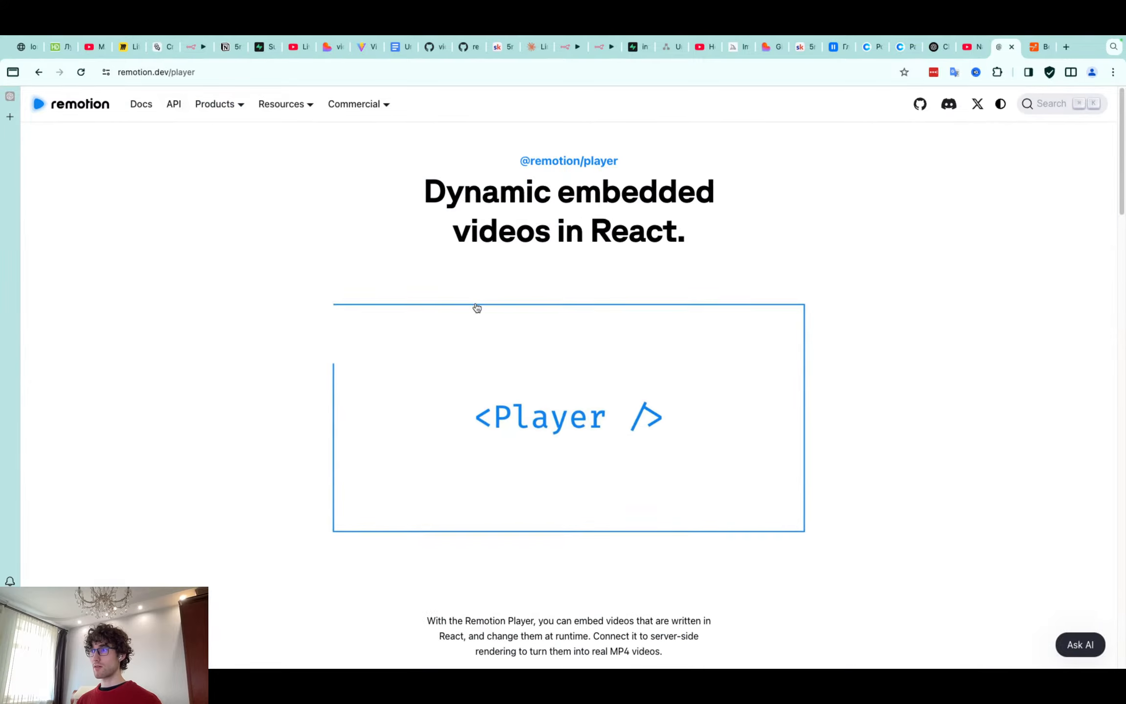
scroll(533, 420, "down", 15)
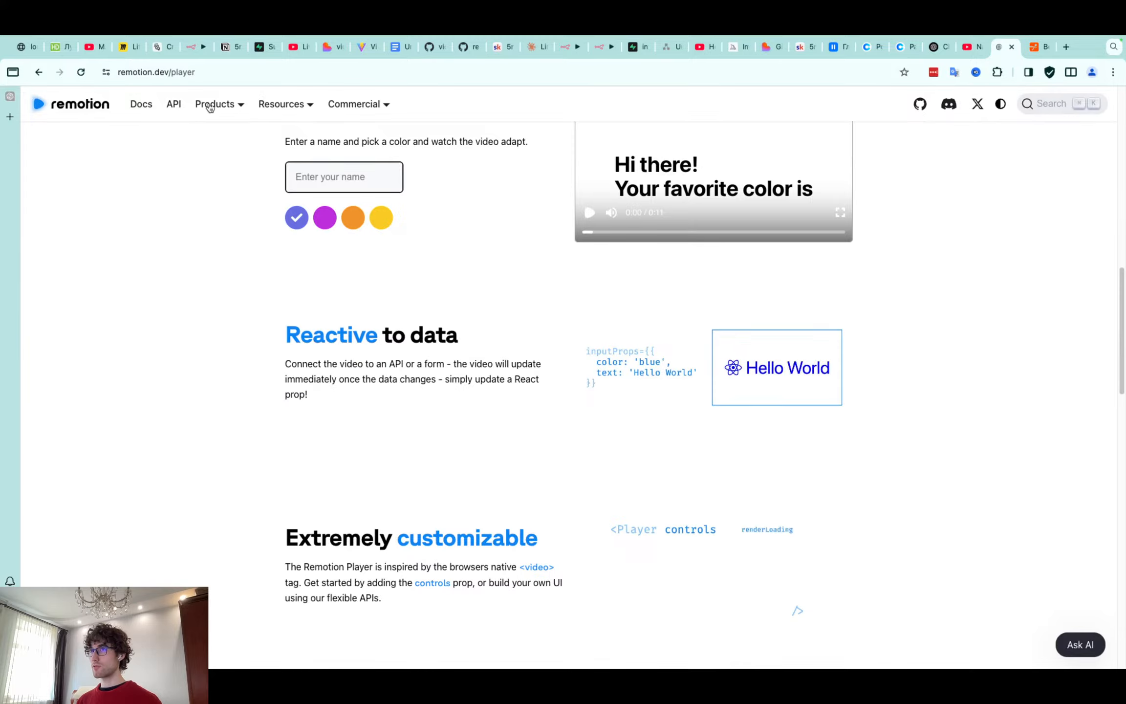
mouse_move(215, 104)
left_click(230, 155)
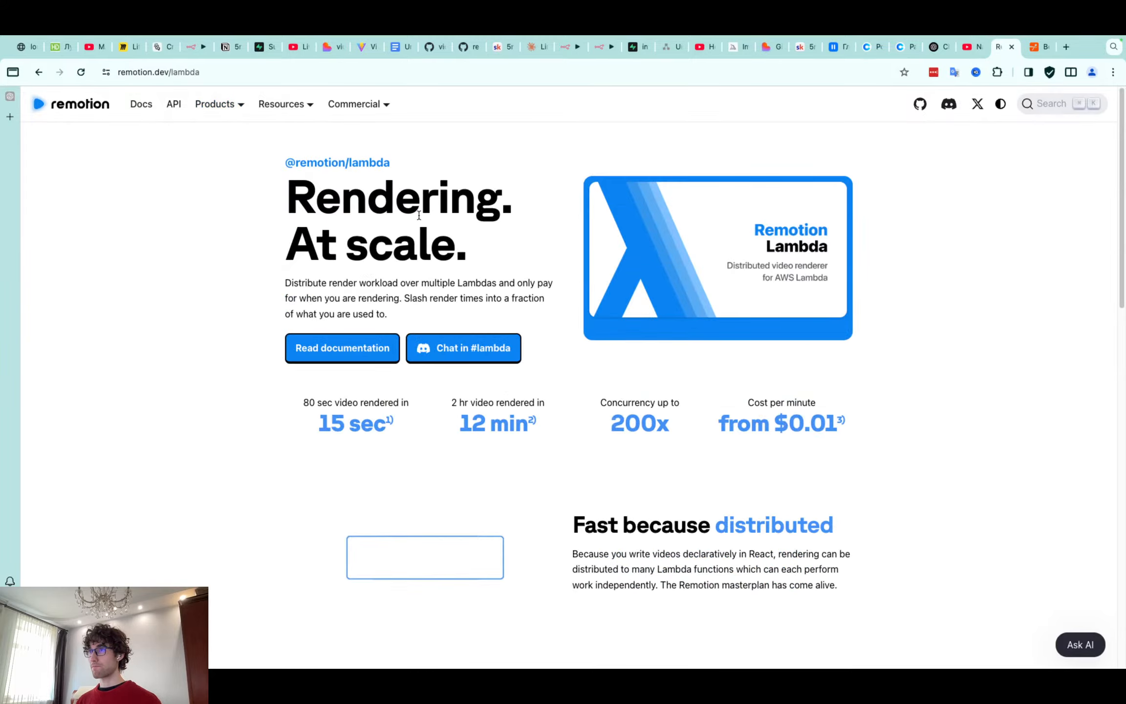
scroll(610, 337, "down", 12)
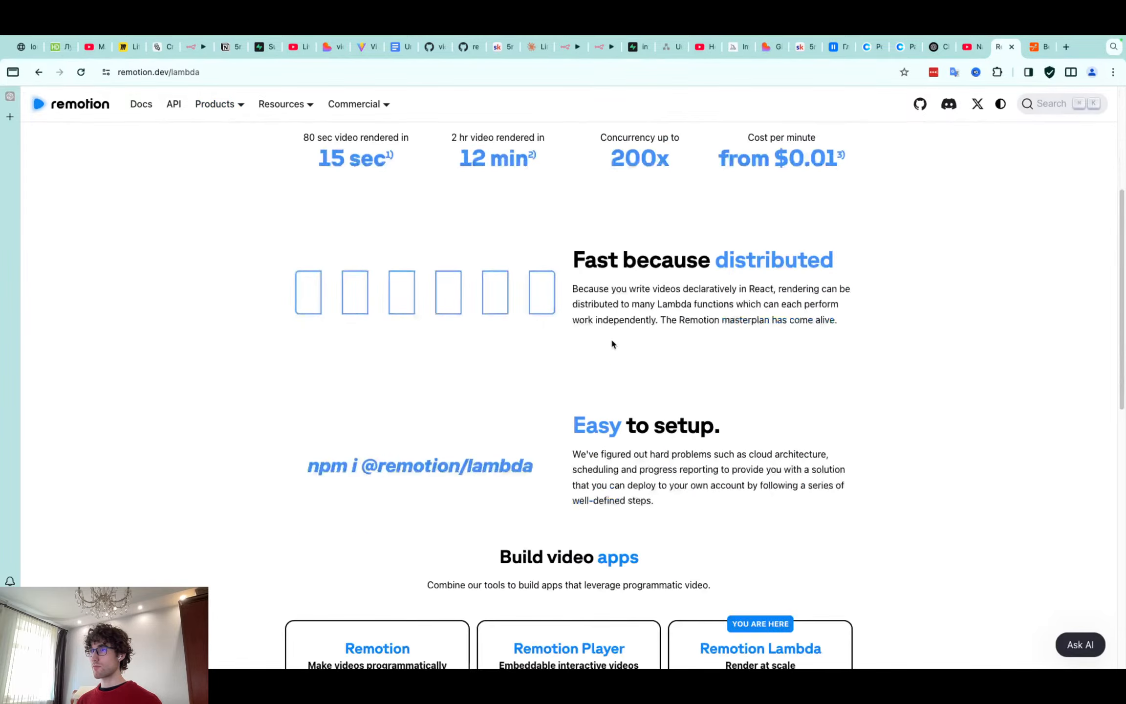
scroll(611, 340, "down", 2)
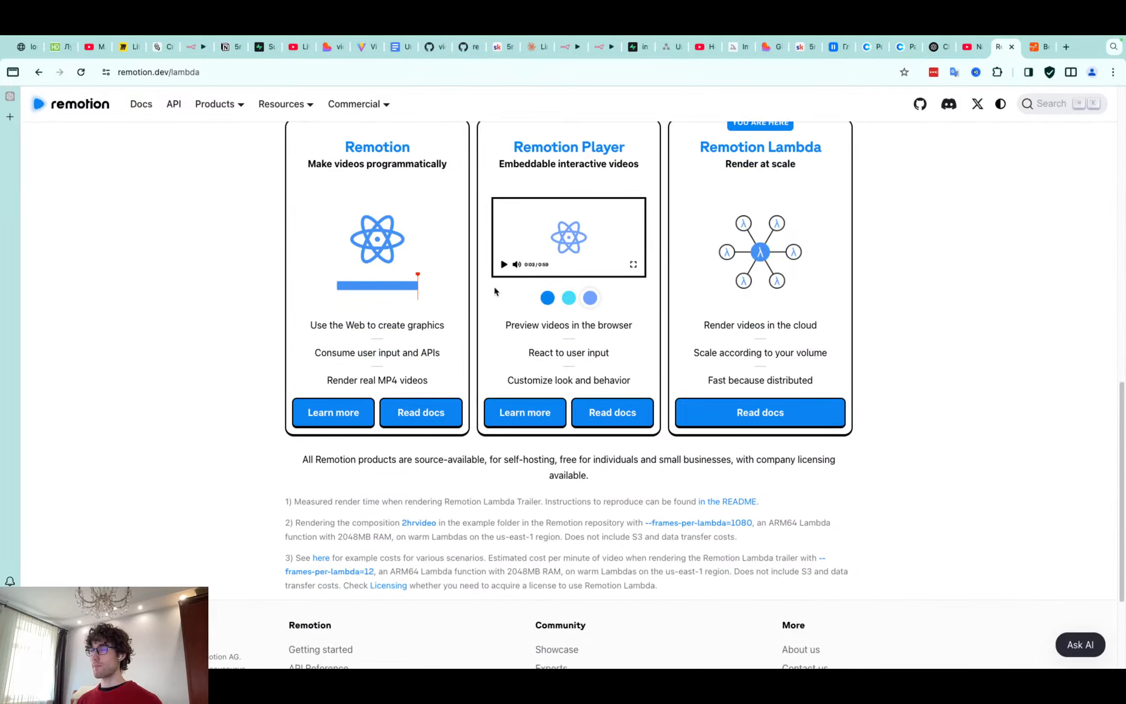
scroll(495, 289, "up", 7)
Scan the package list in Remotion's API overview and open the Learn page
mouse_move(220, 106)
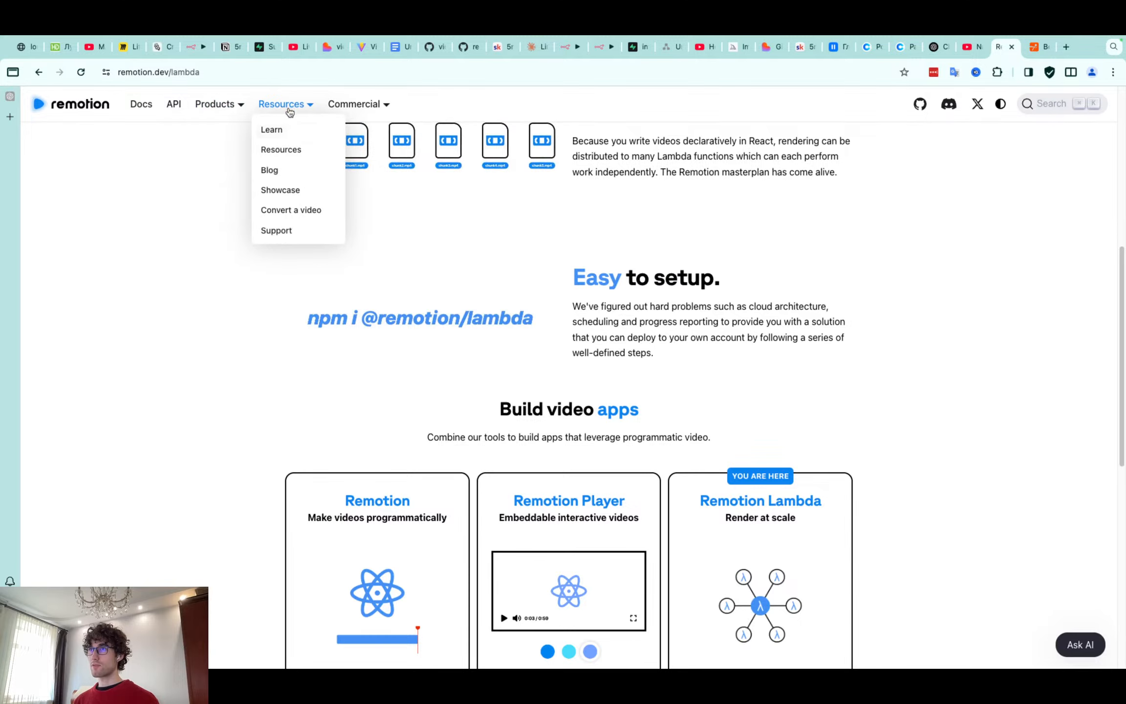
mouse_move(336, 106)
left_click(172, 105)
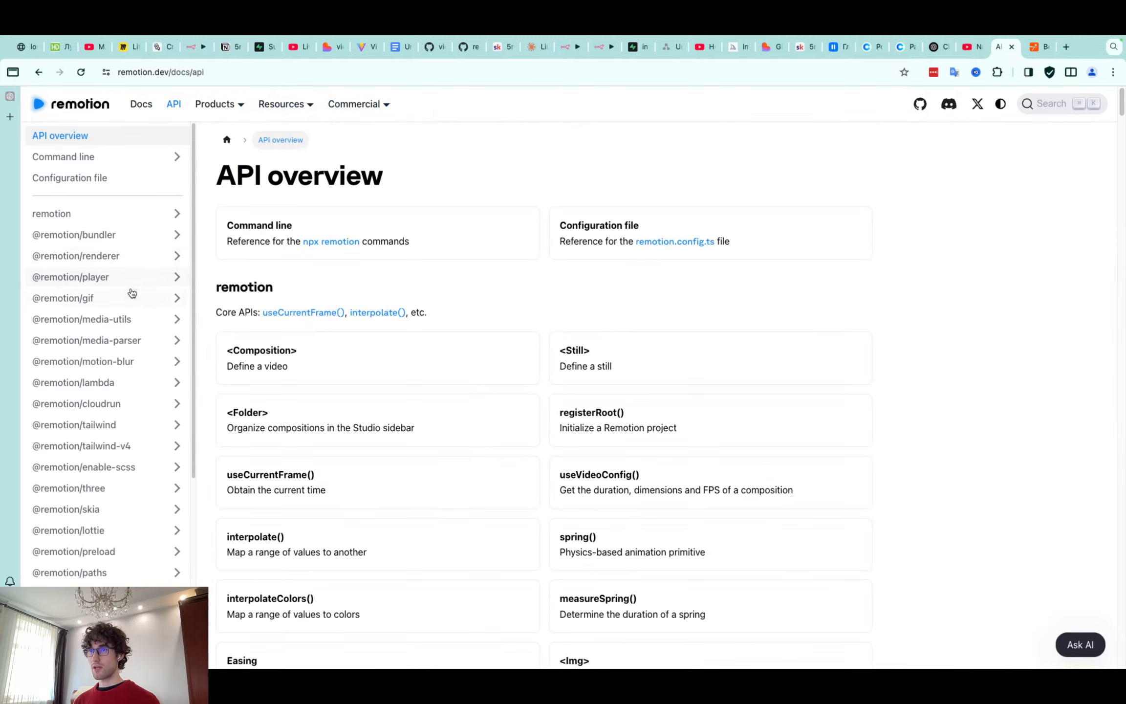
scroll(128, 318, "down", 6)
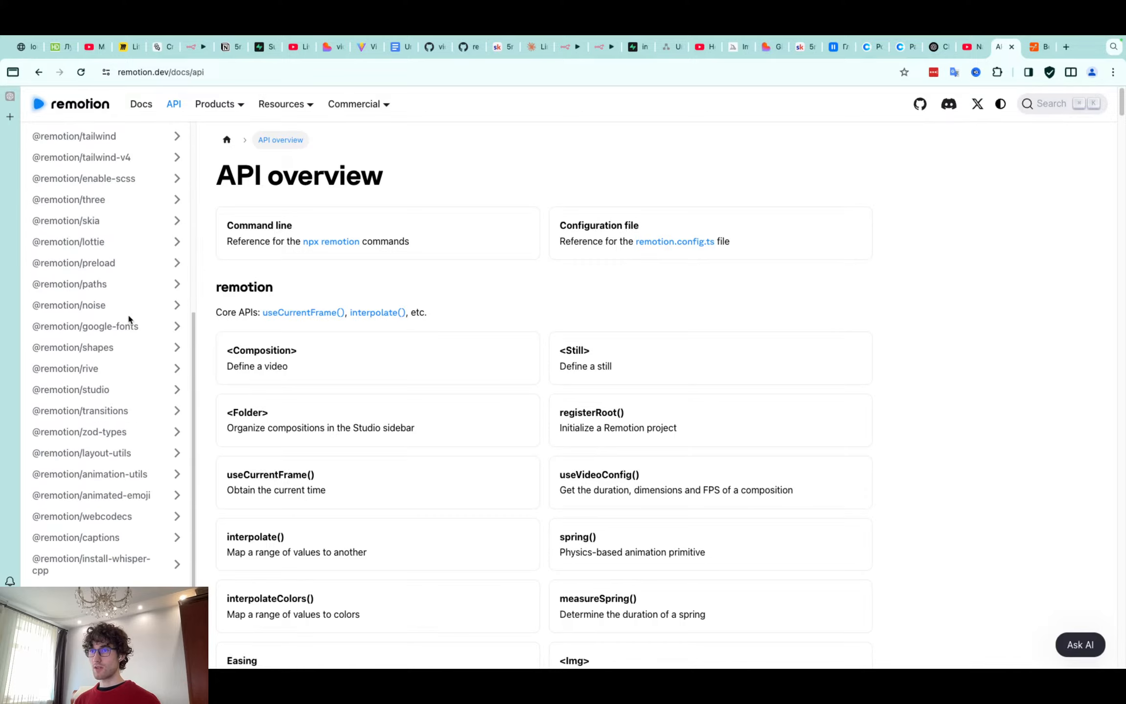
scroll(130, 313, "up", 6)
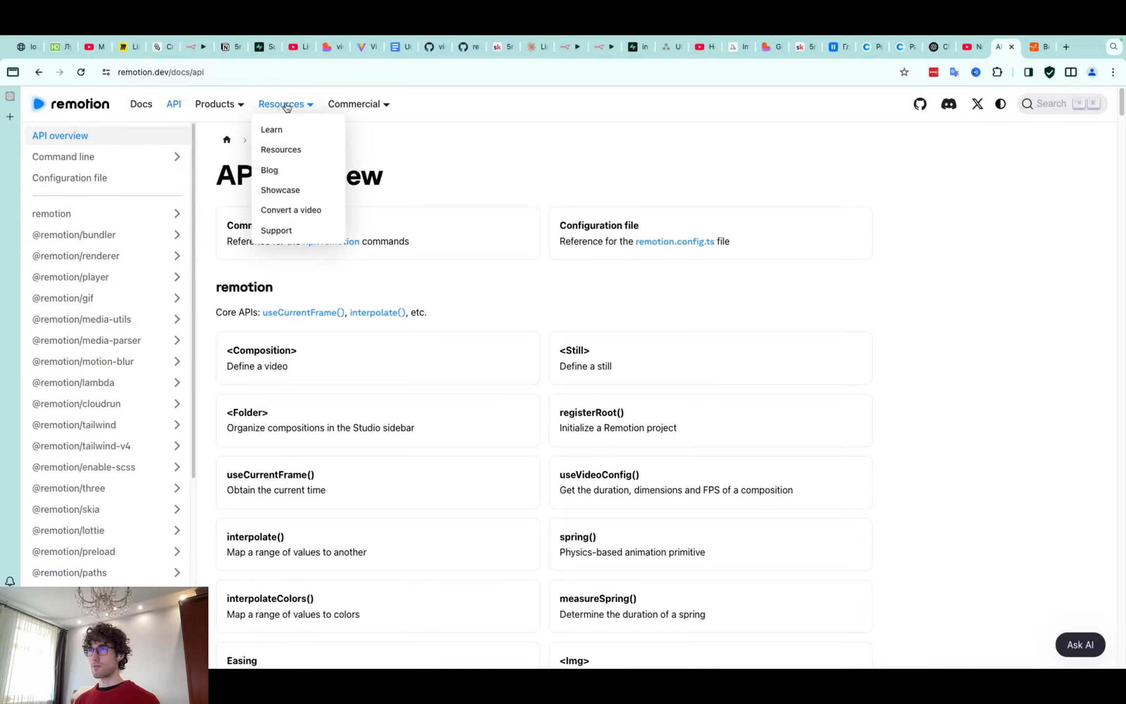
left_click(287, 129)
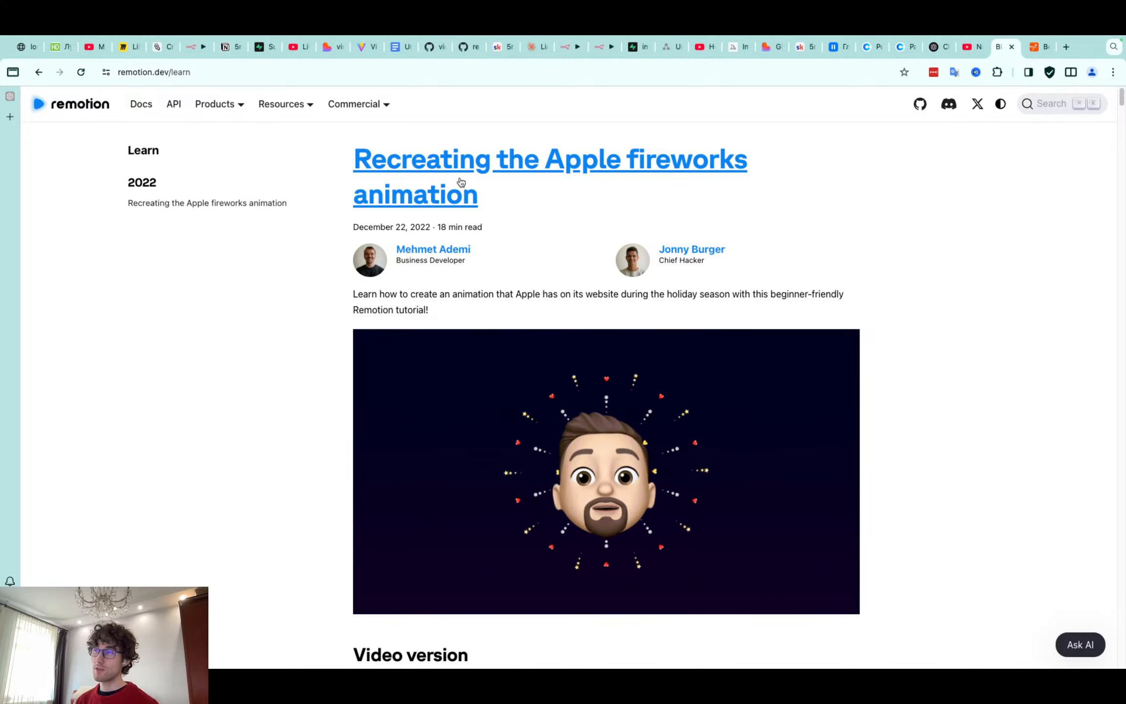
Check the video-edit-easy-peasy and react-video-editor GitHub repositories and the Lovable preview of the video editor
left_click(430, 53)
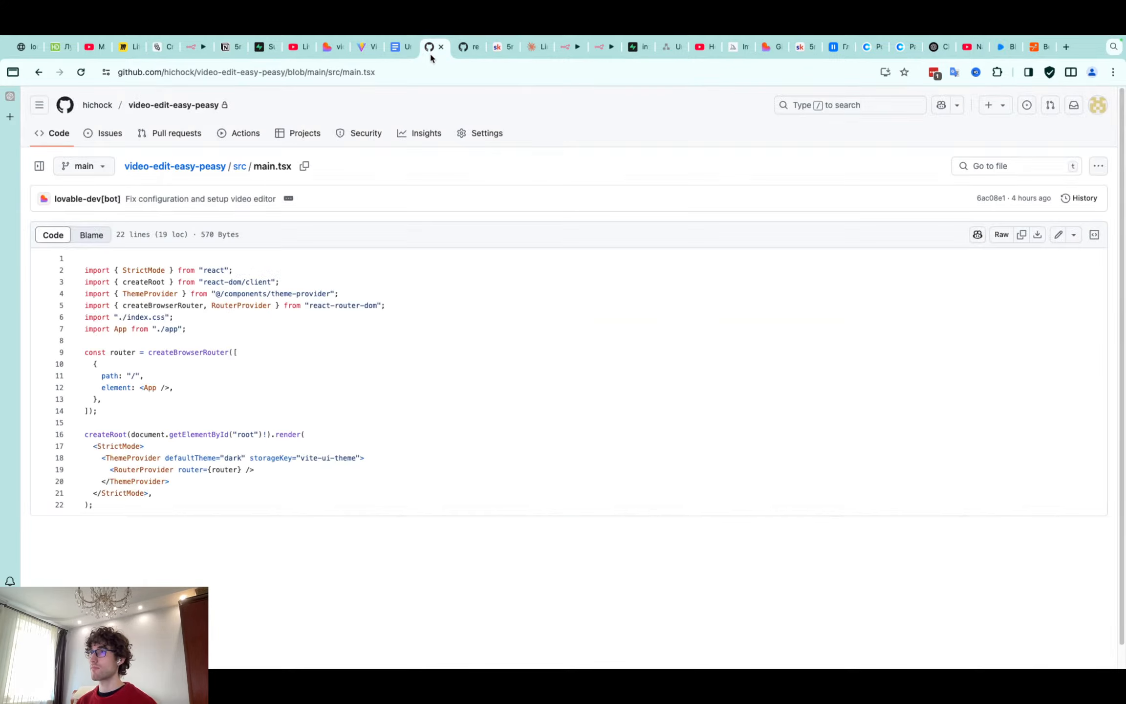
left_click(463, 53)
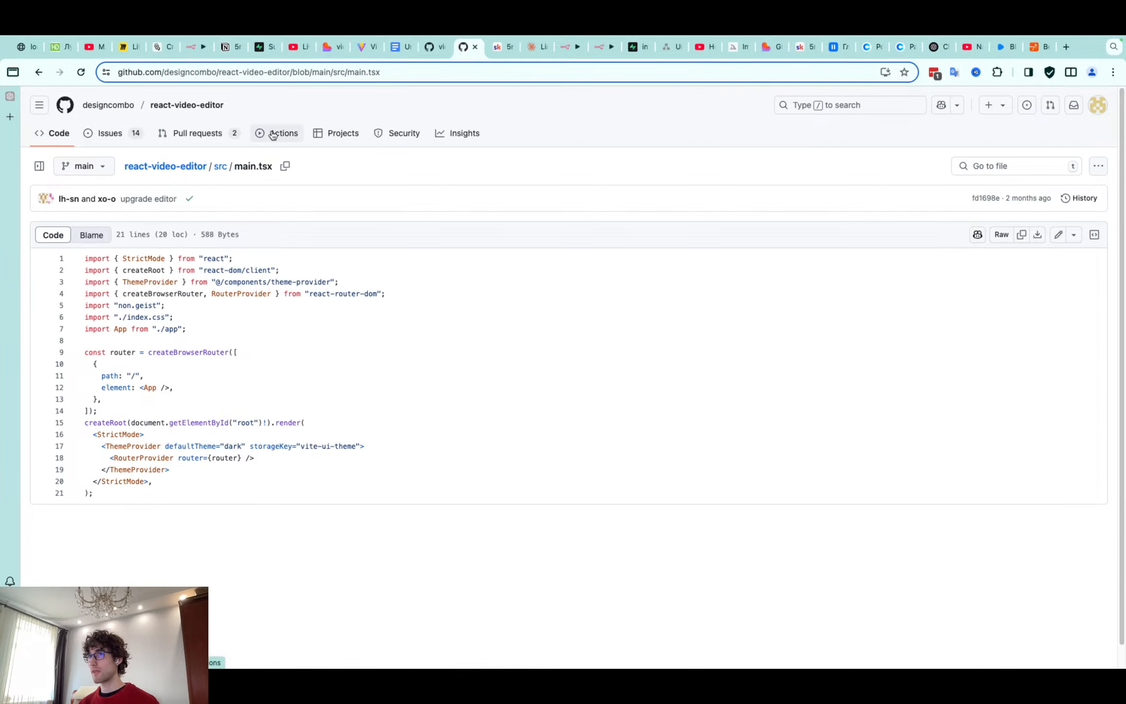
left_click(183, 106)
left_click(363, 52)
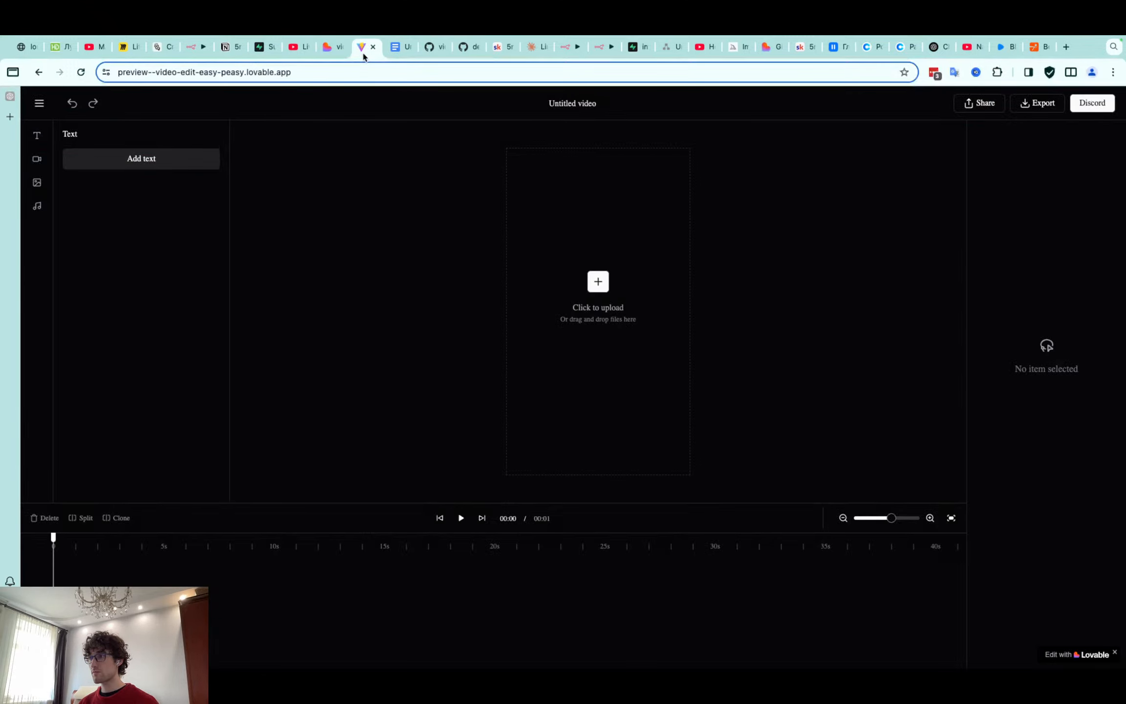
Return to the outline document and highlight the Templates and Image items under Parts
left_click(396, 49)
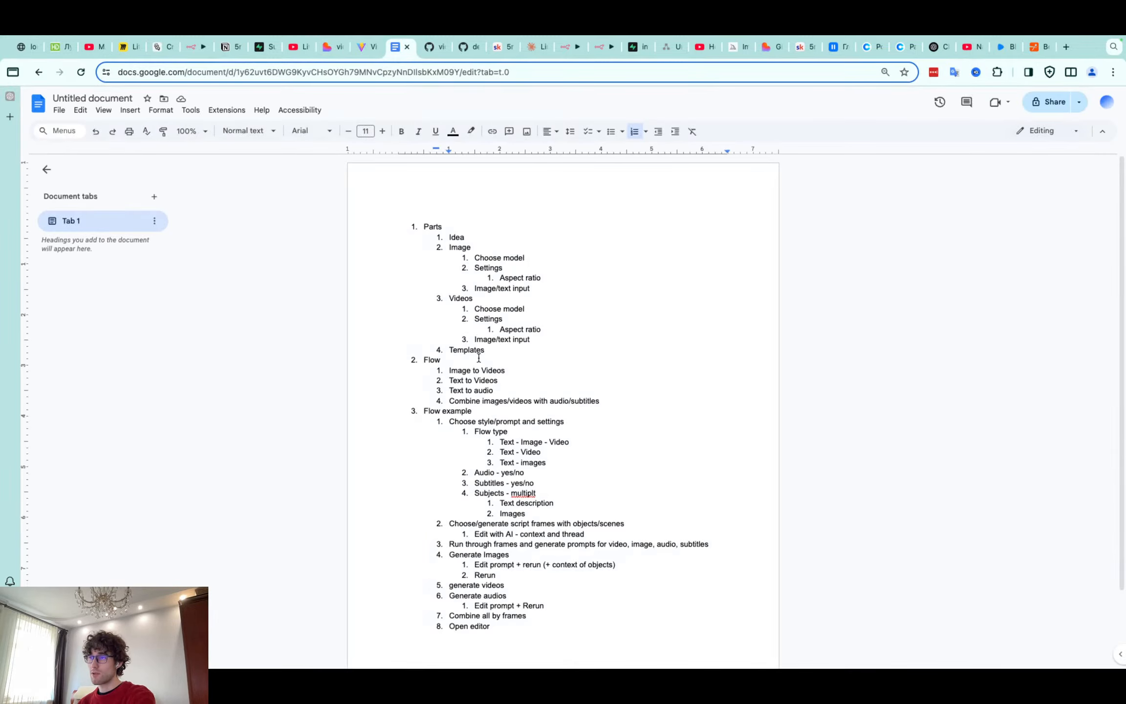
left_click_drag(487, 351, 453, 348)
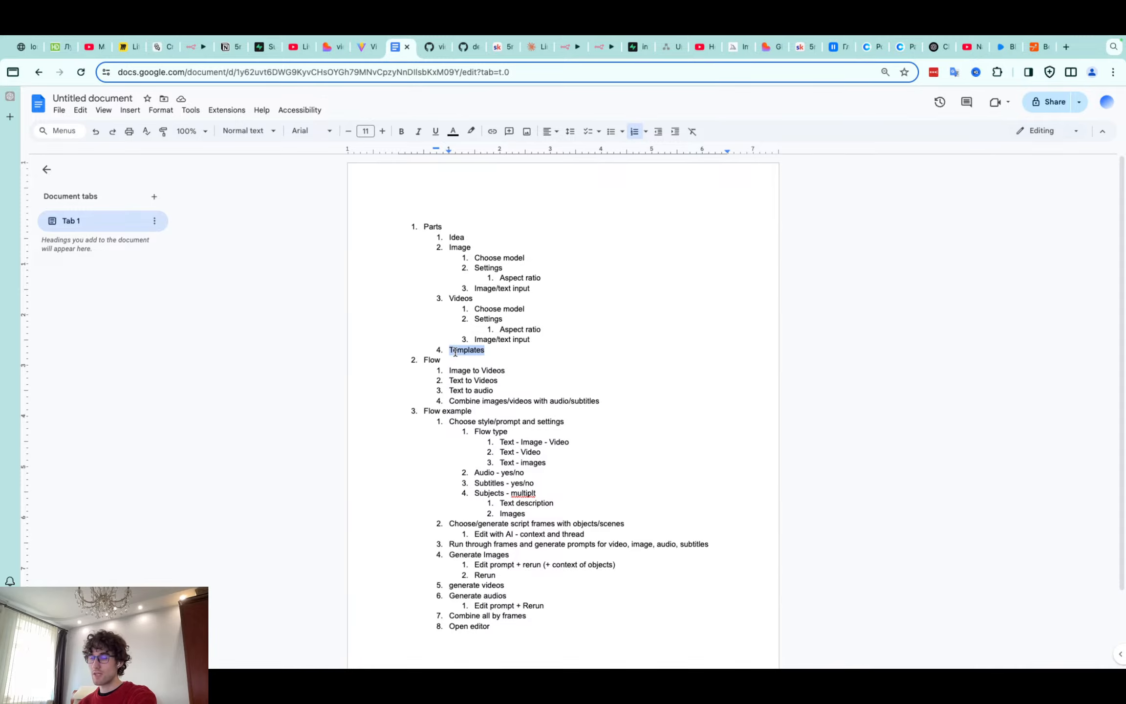
left_click(451, 238)
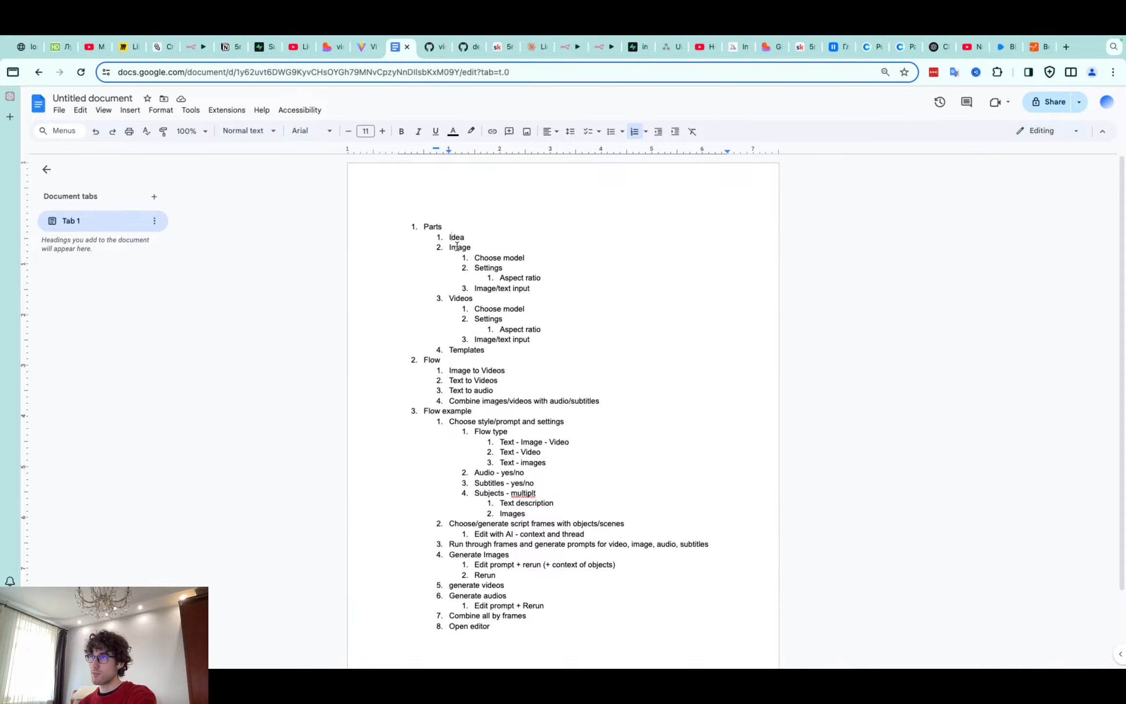
double_click(457, 246)
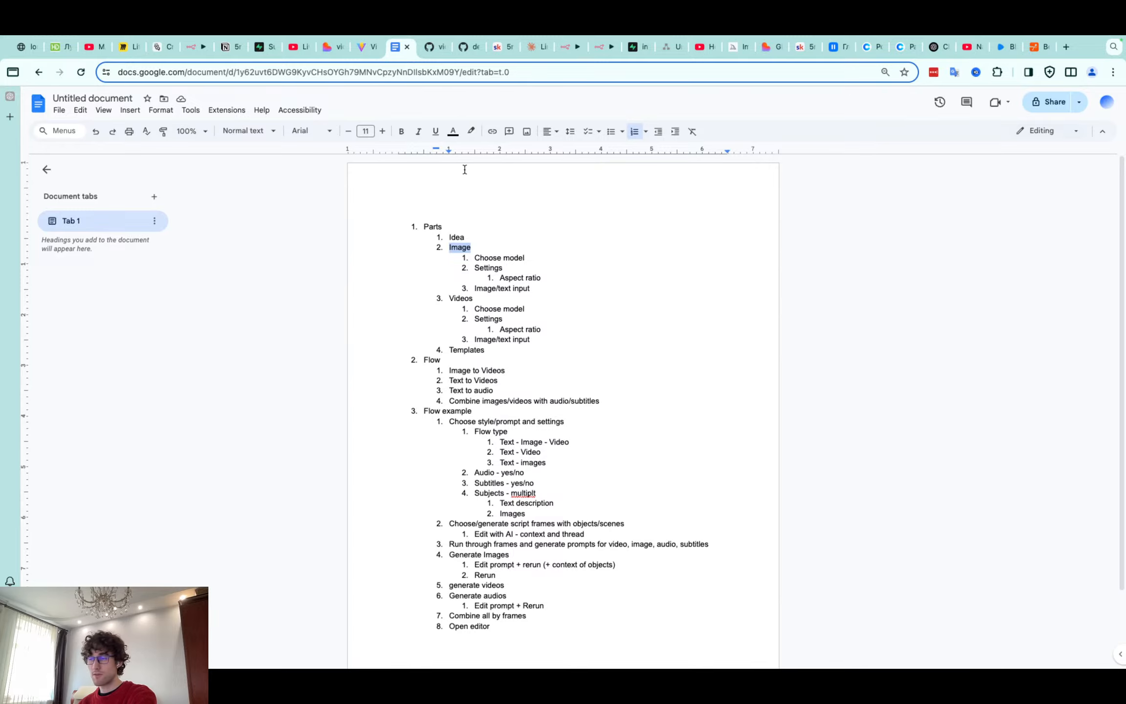
Return to the Remotion site, open its list of resources and look over the templates and documentation topics
left_click(1002, 46)
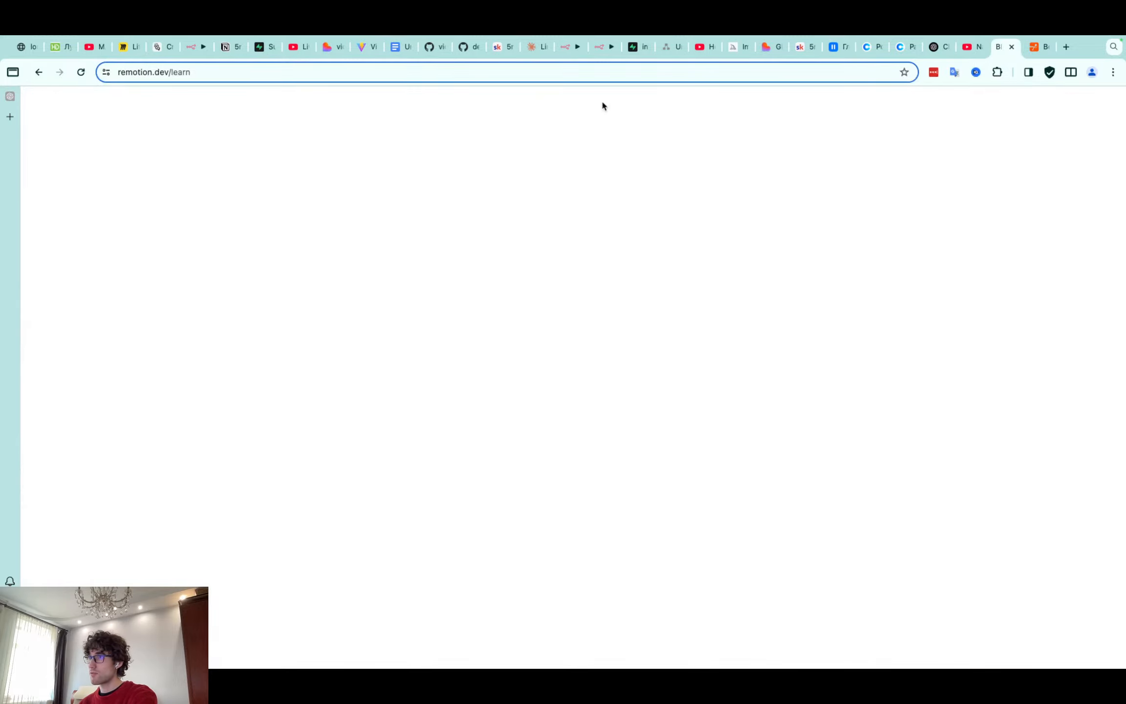
mouse_move(270, 108)
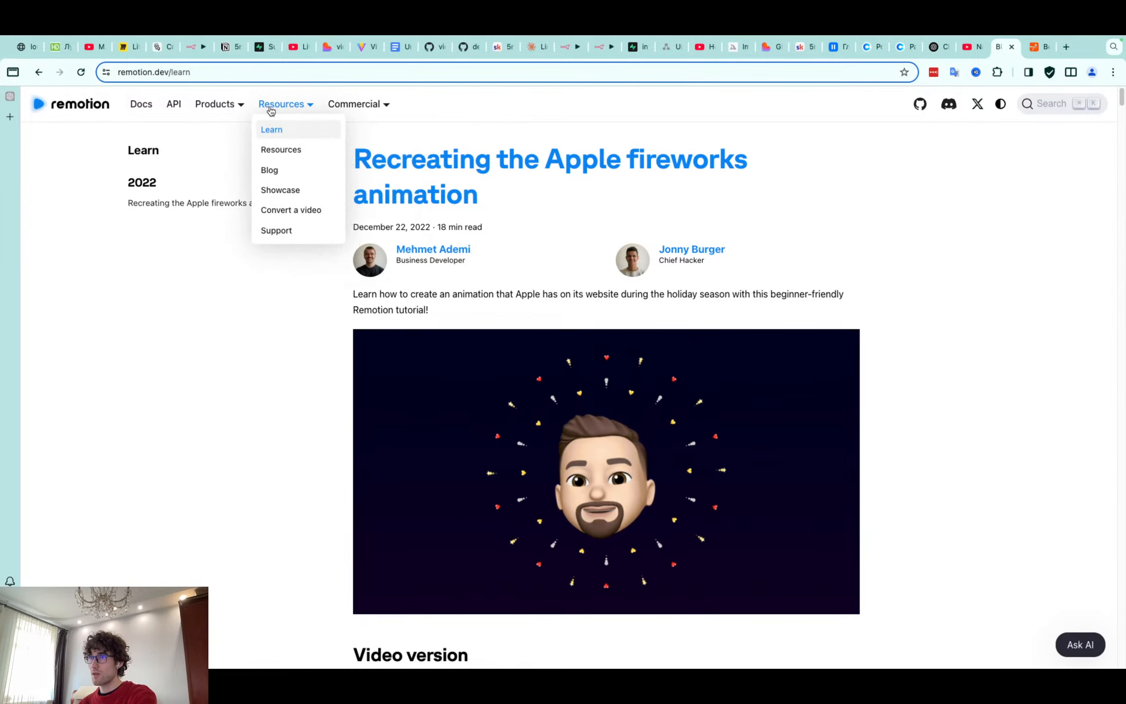
left_click(277, 152)
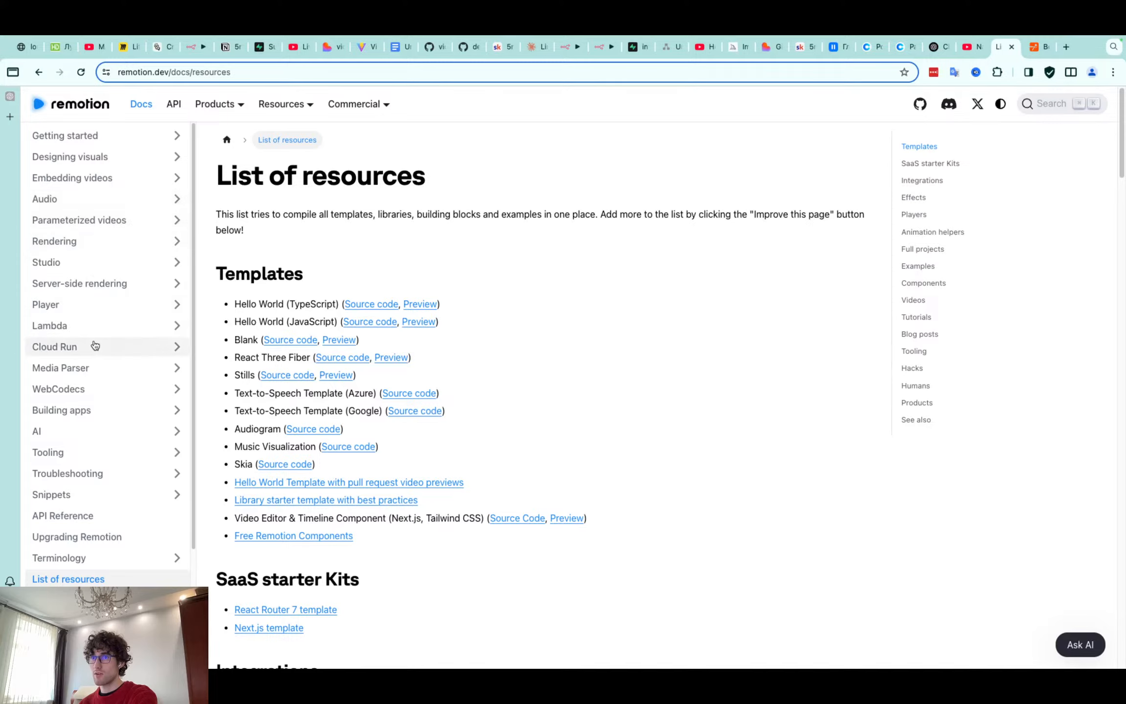
scroll(95, 345, "down", 3)
scroll(111, 385, "up", 3)
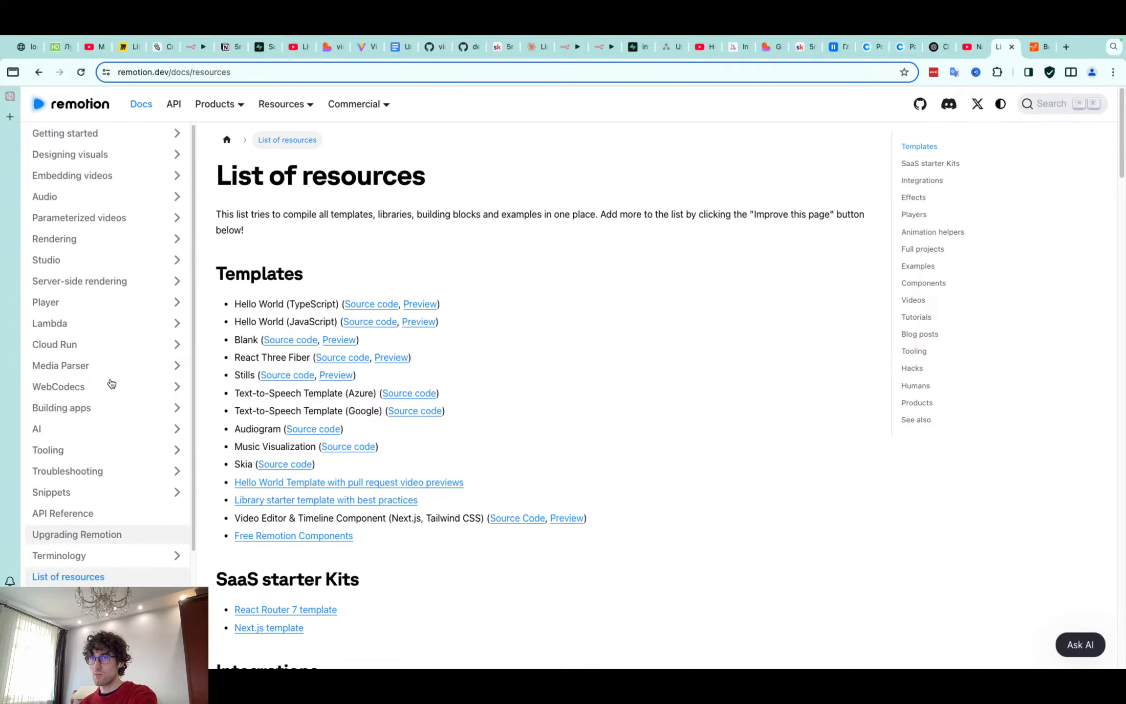
Open the Starting the Studio page in Remotion's Studio documentation and view the Studio interface example
left_click(103, 264)
left_click(103, 284)
scroll(295, 318, "down", 10)
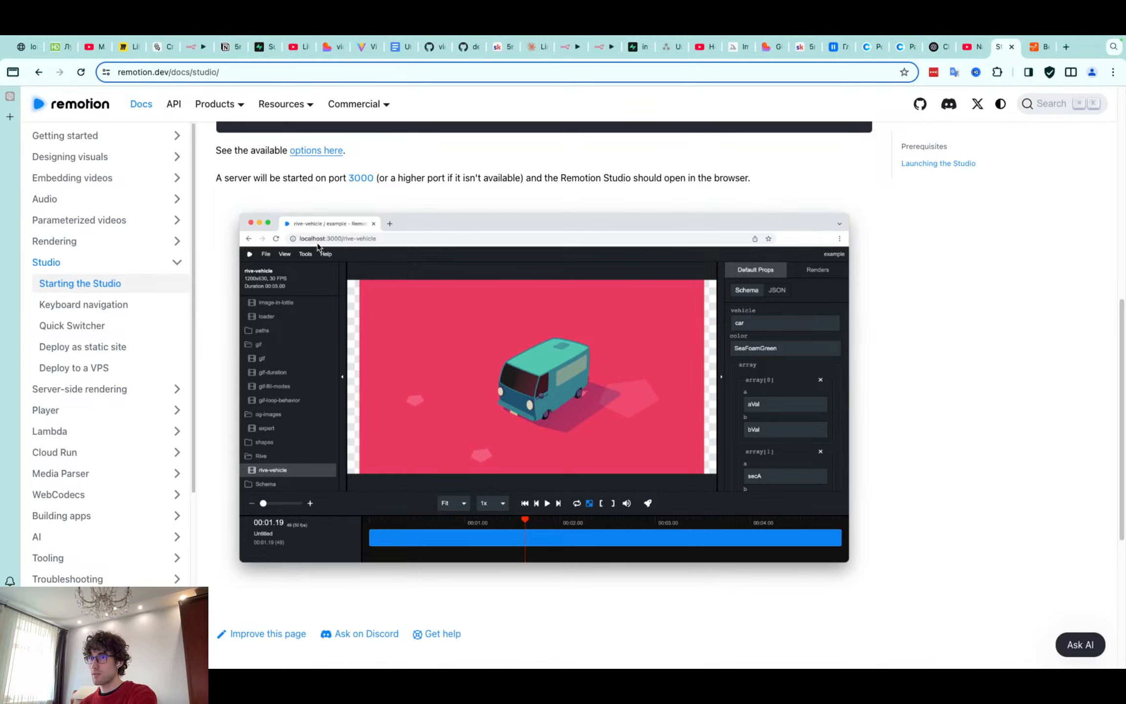
Open the Deploy as static site page and read its Vercel, Netlify, GitHub Pages and URL rendering sections
left_click(97, 347)
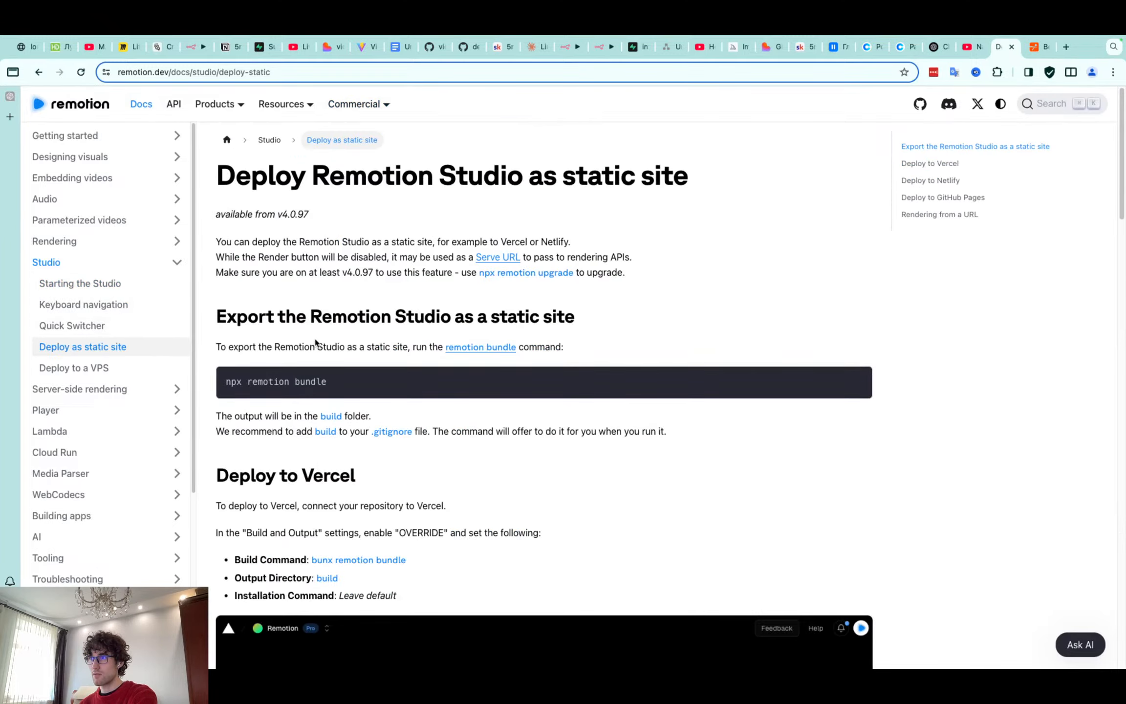
scroll(315, 342, "down", 15)
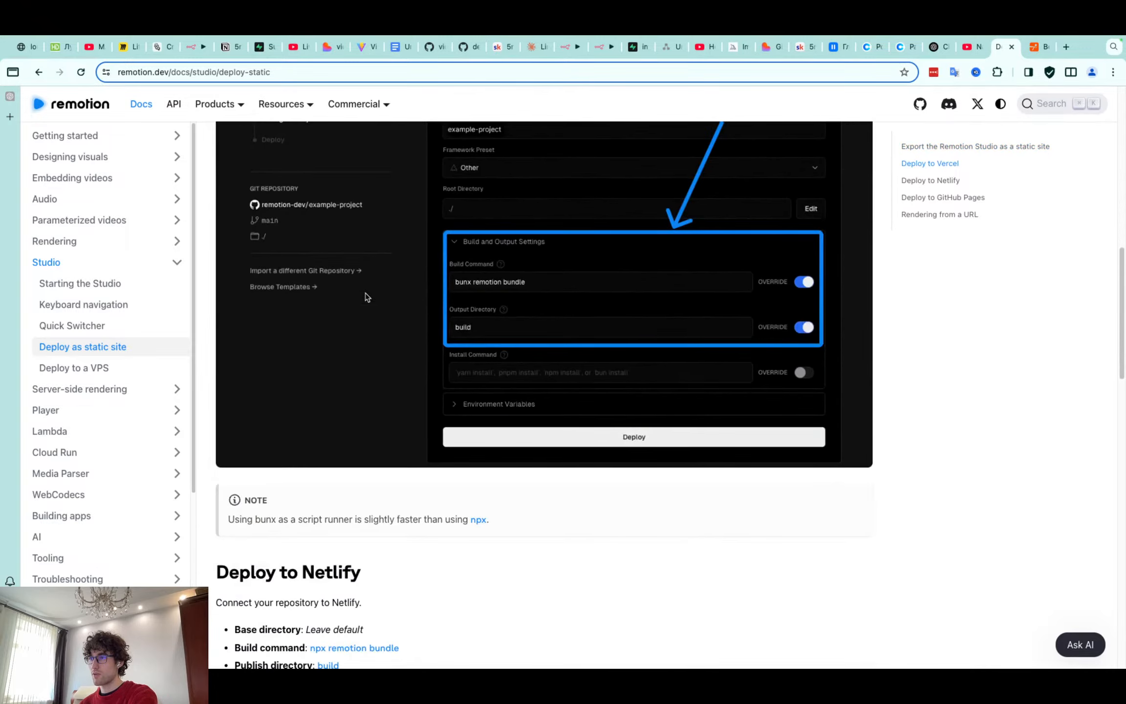
scroll(366, 296, "down", 5)
scroll(365, 296, "up", 6)
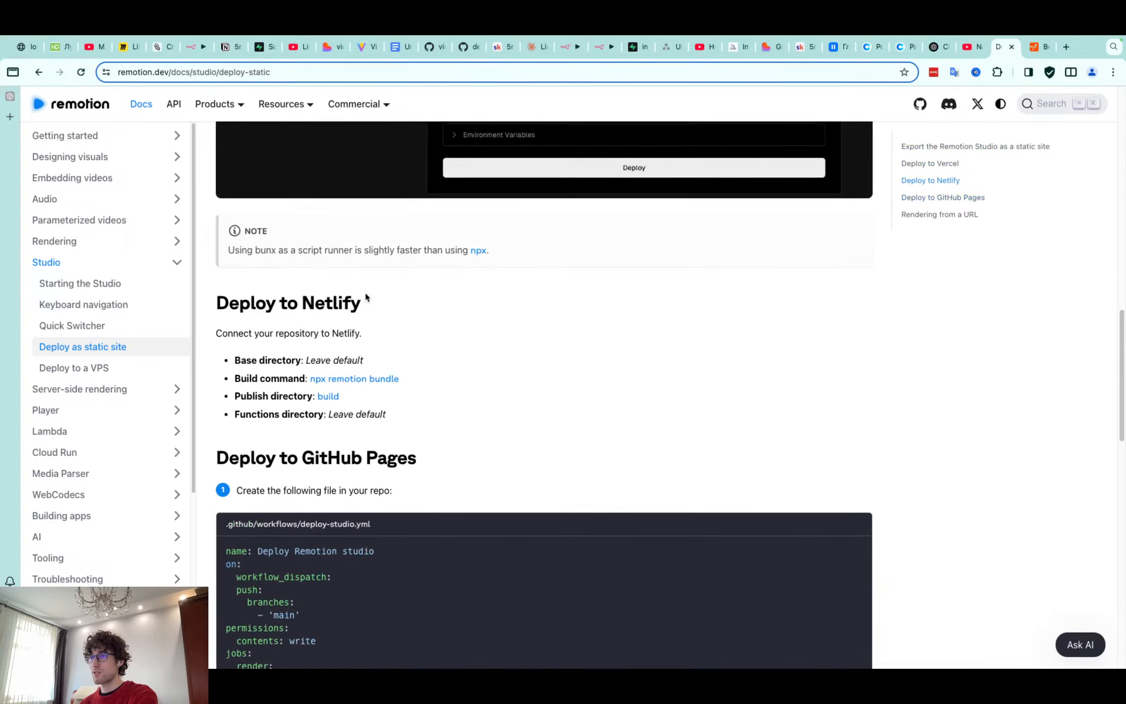
scroll(385, 320, "down", 20)
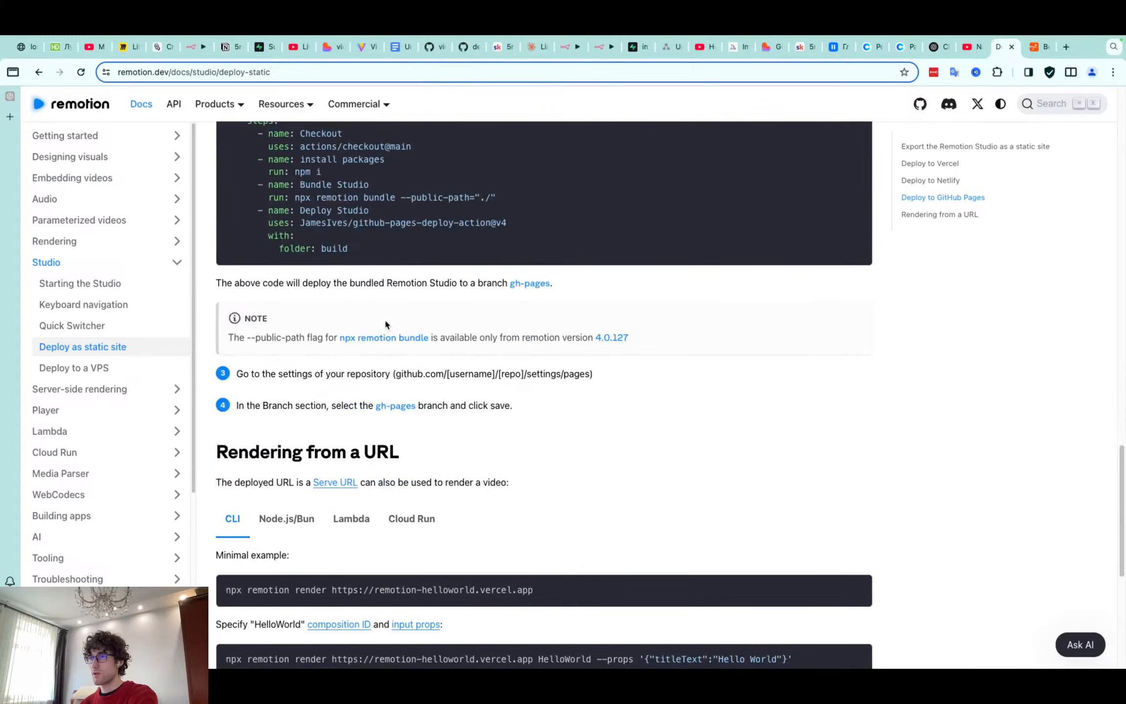
scroll(385, 322, "up", 20)
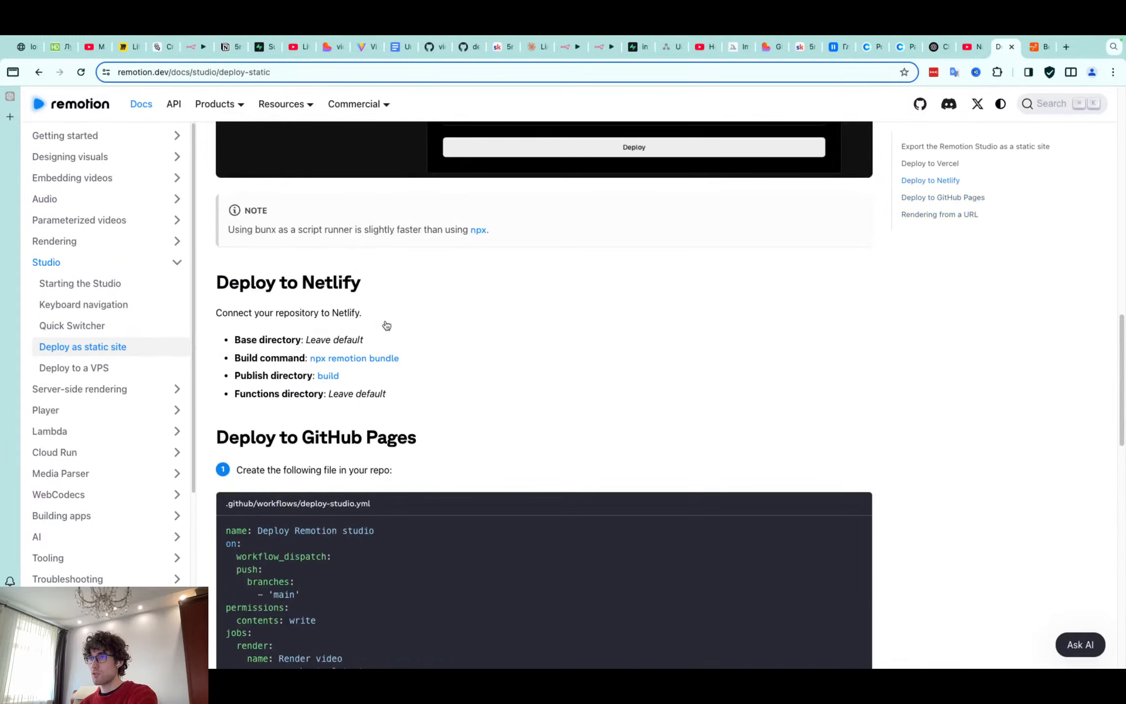
scroll(386, 325, "up", 5)
scroll(386, 325, "down", 18)
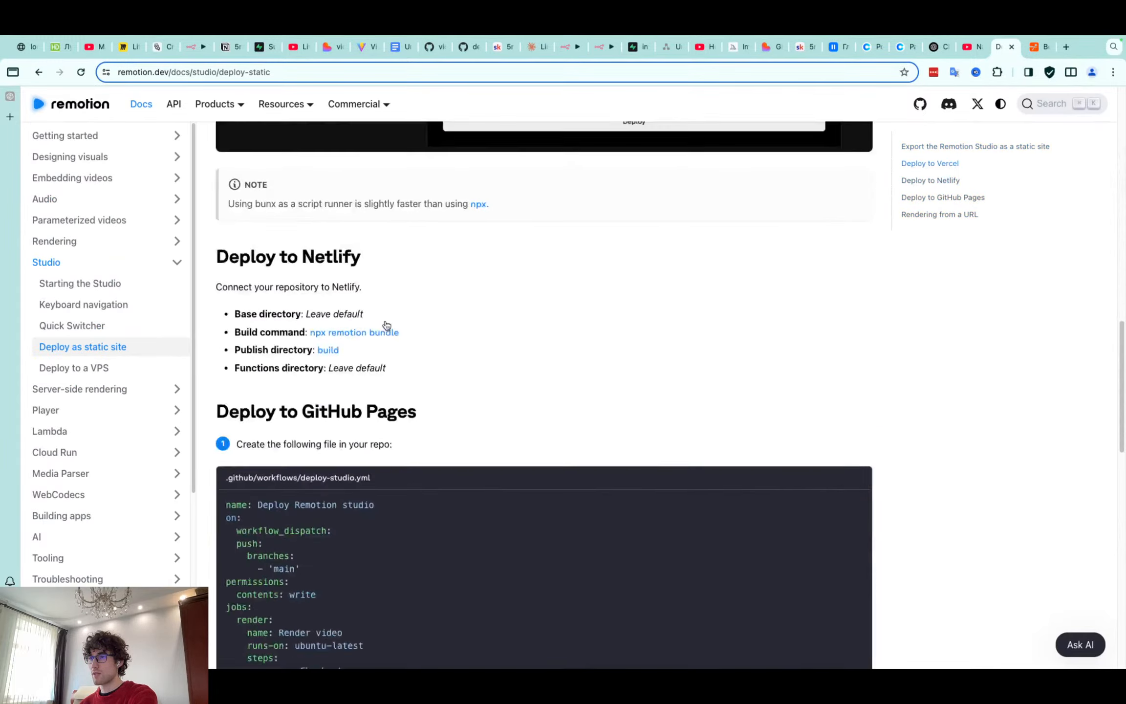
scroll(386, 326, "up", 2)
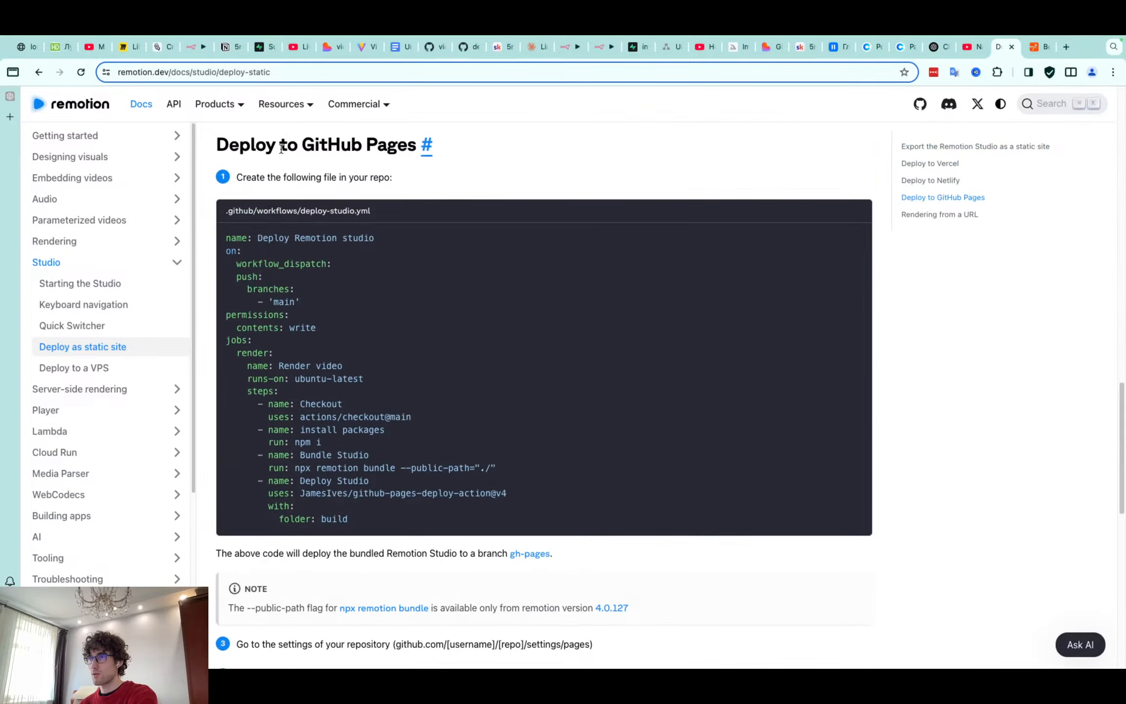
scroll(350, 239, "down", 4)
scroll(349, 243, "up", 20)
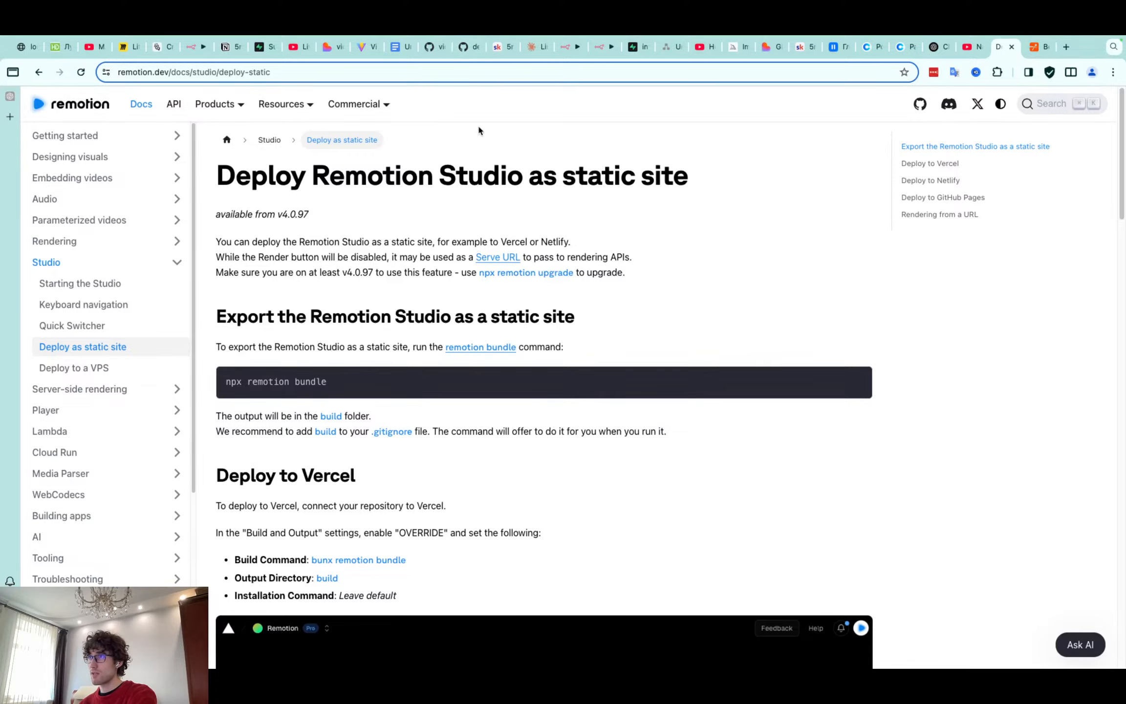
Open designcombo's react-video-editor repository on GitHub and read the README's editor screenshot, features and development instructions
left_click(470, 47)
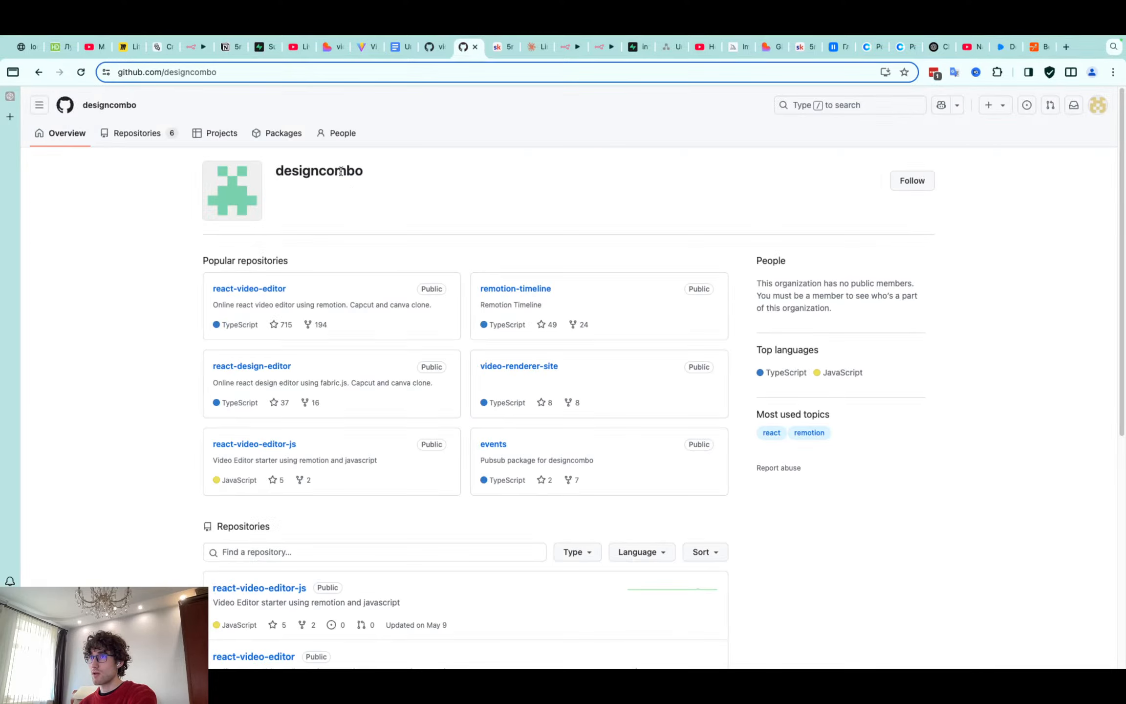
left_click(267, 289)
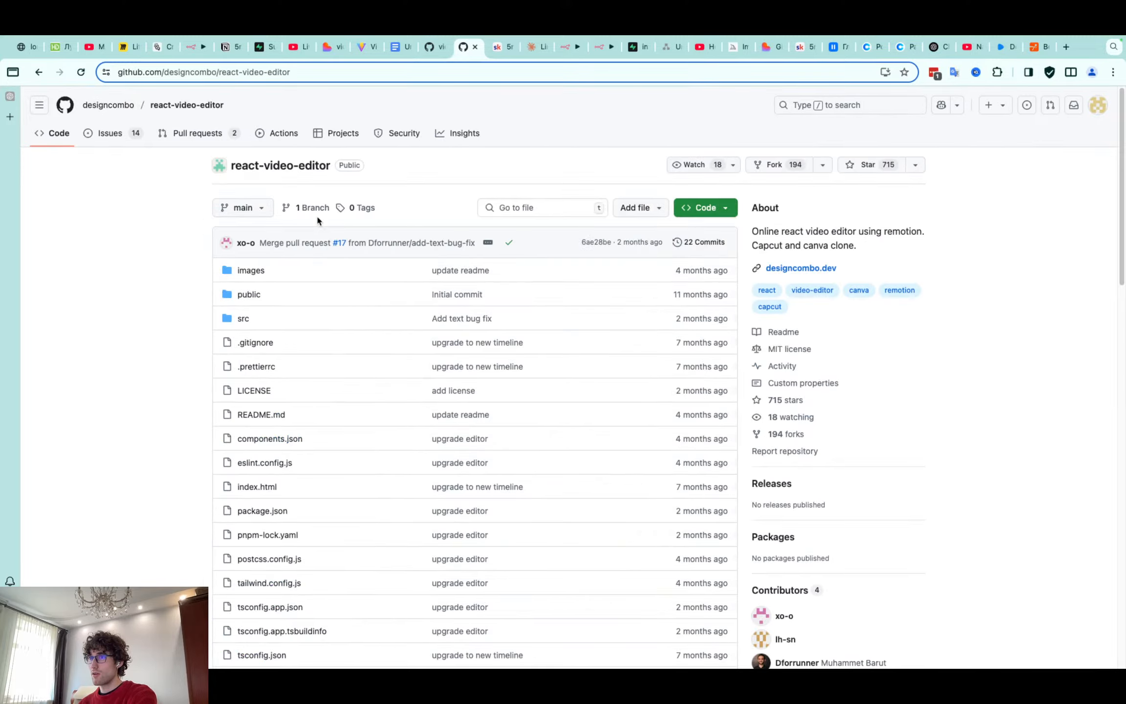
scroll(318, 220, "down", 8)
scroll(317, 220, "down", 5)
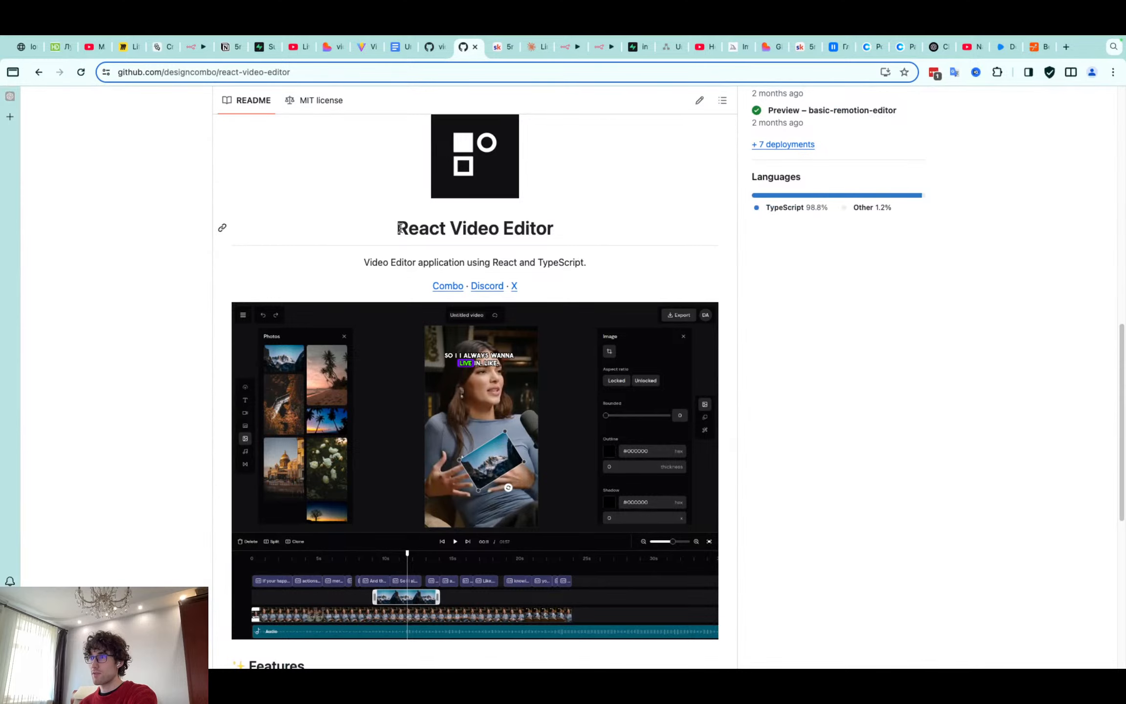
left_click_drag(399, 227, 565, 239)
scroll(507, 264, "down", 8)
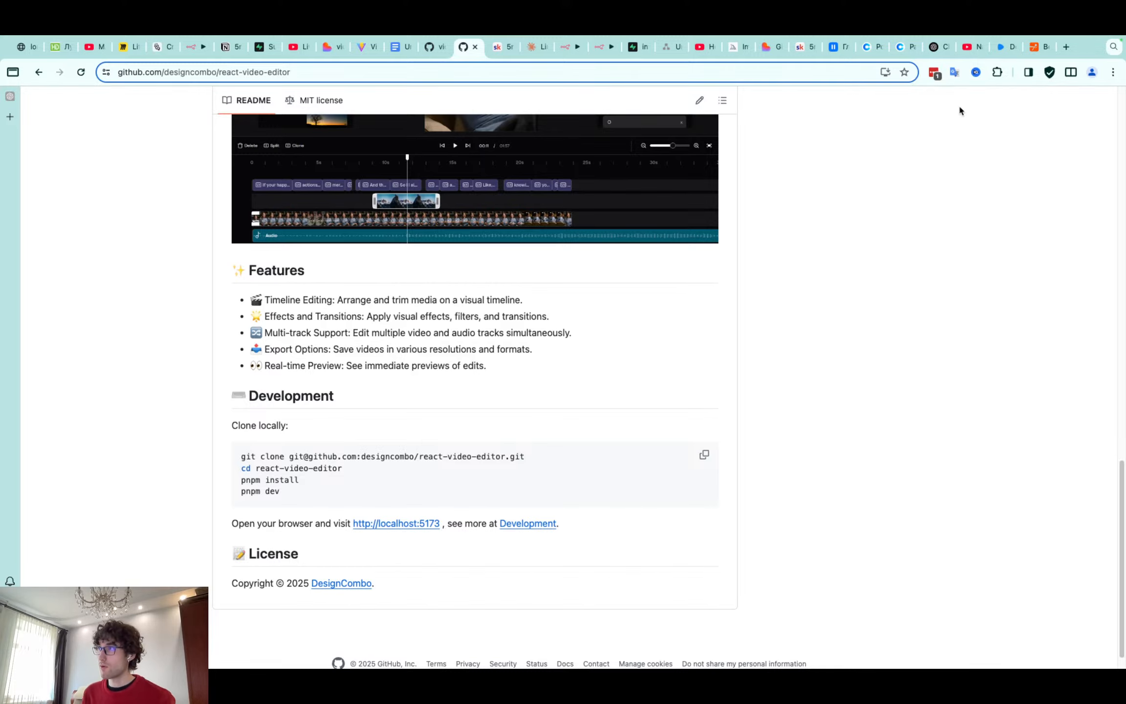
scroll(558, 354, "up", 4)
scroll(556, 349, "up", 6)
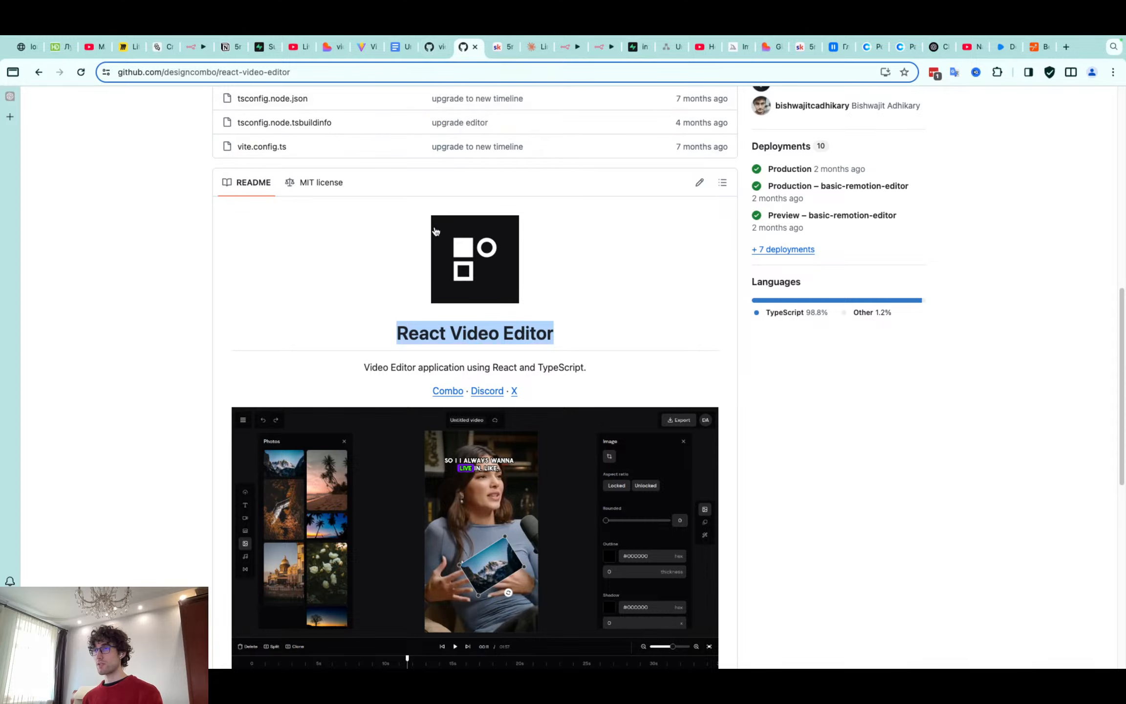
scroll(433, 226, "up", 9)
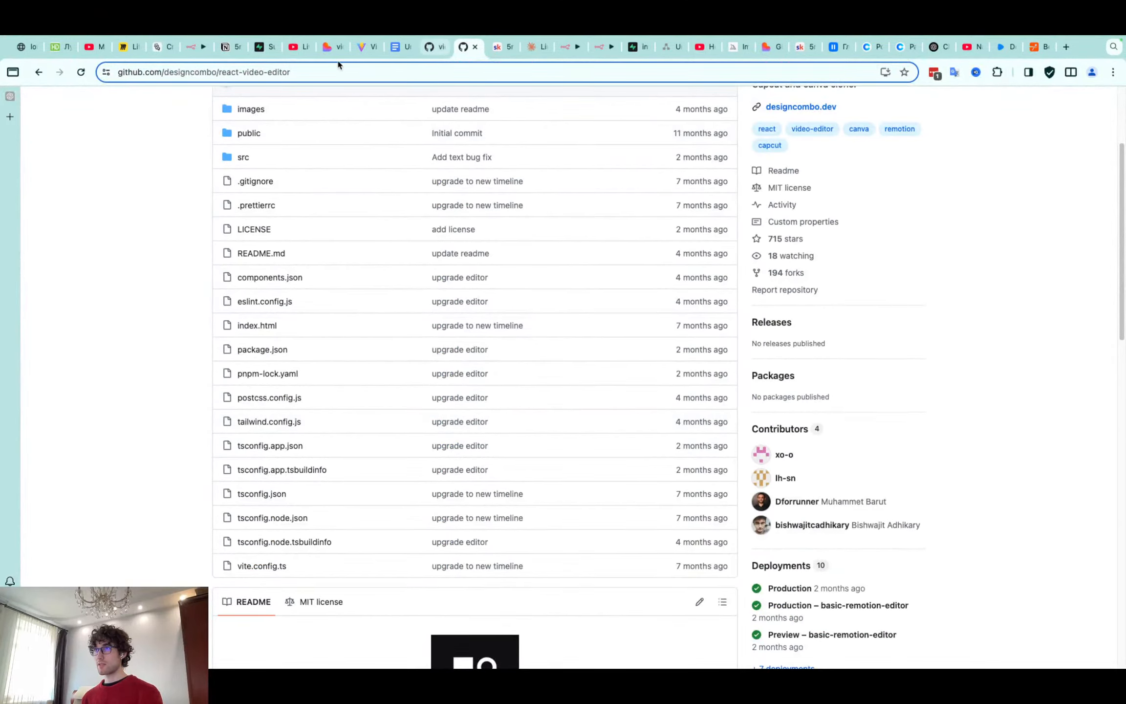
In the Lovable video editor preview, add the talking woman and mountain boardwalk videos to the timeline, starting the woman's clip at about 1.5 s
left_click(367, 49)
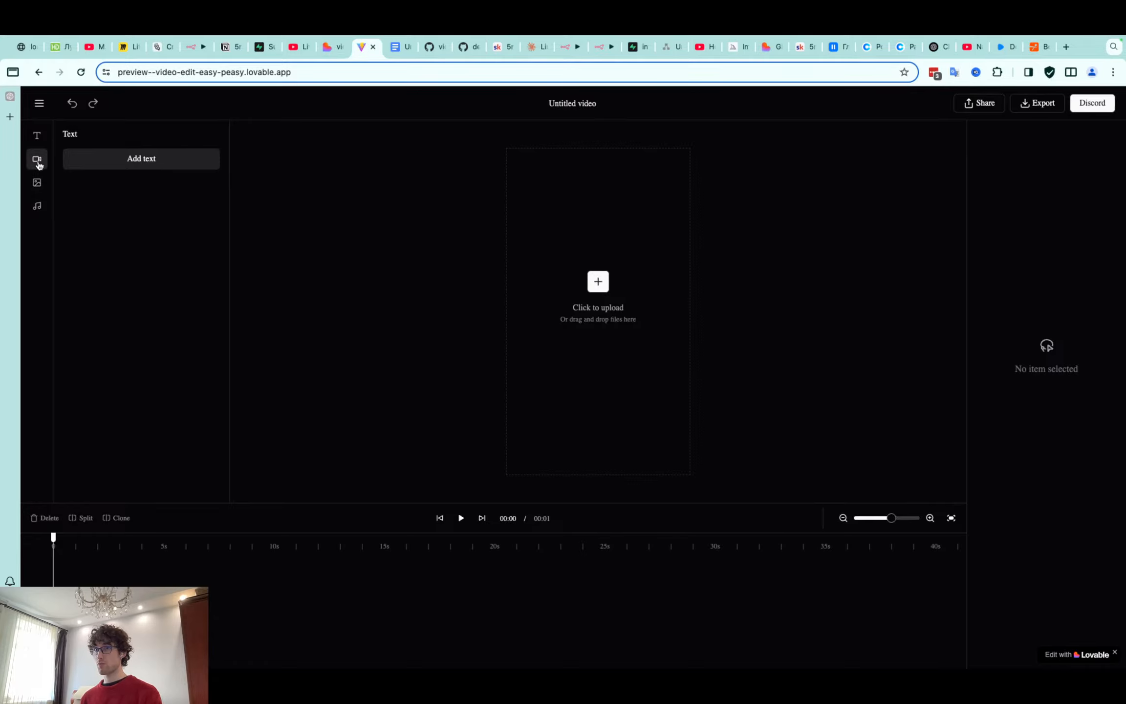
left_click(37, 159)
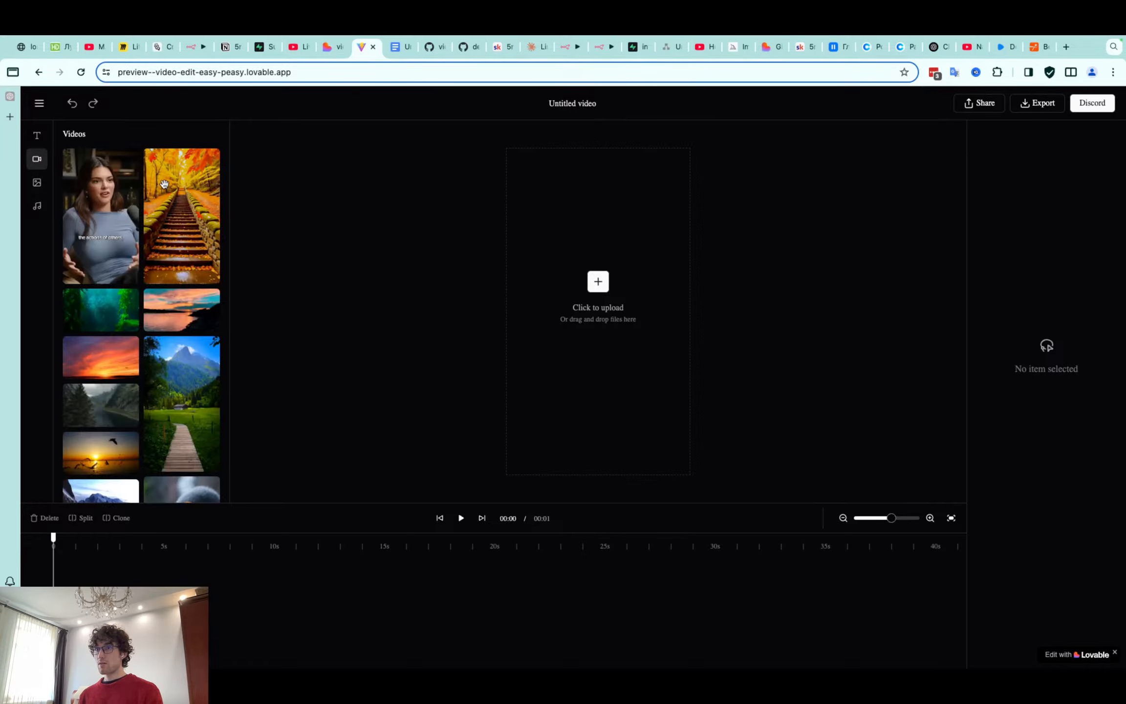
left_click_drag(109, 200, 341, 450)
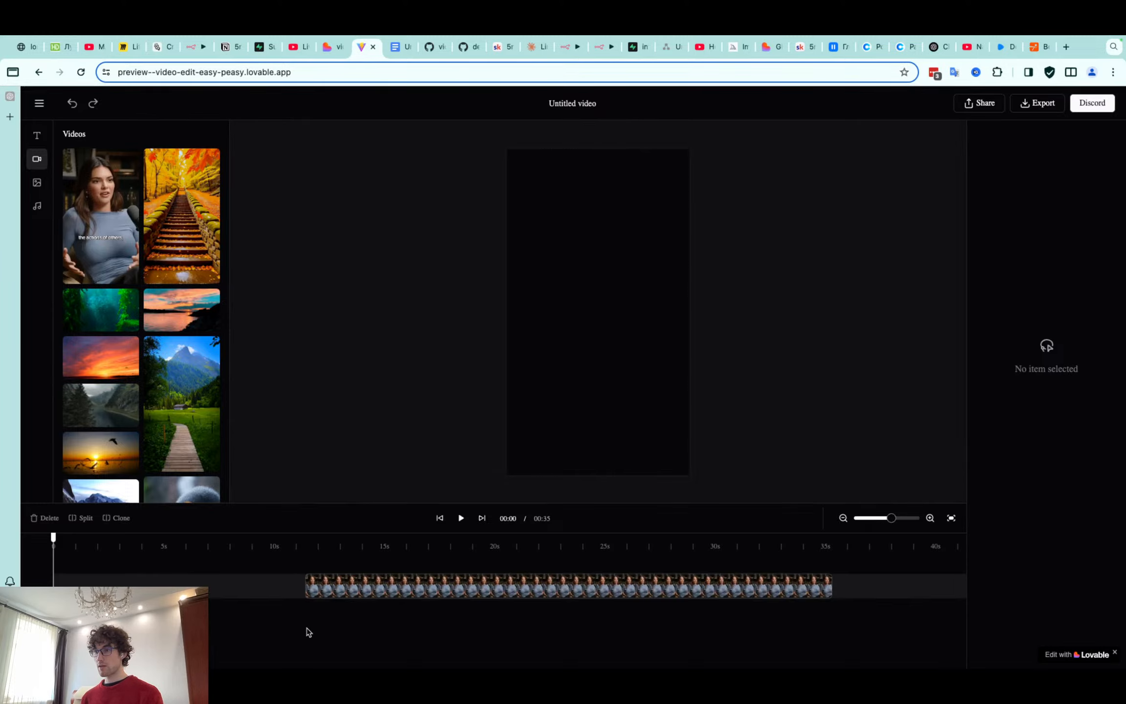
left_click_drag(353, 594, 151, 584)
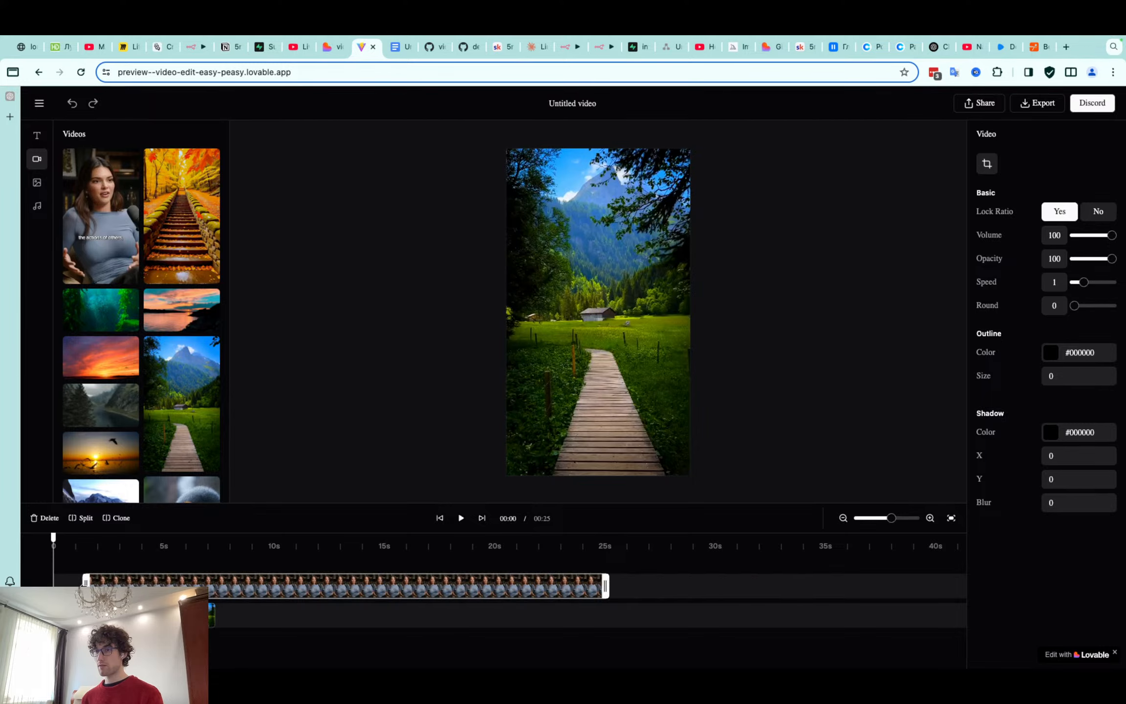
Play the timeline, trim the start of the woman's clip to about the 5 s mark, and pause playback
left_click(459, 519)
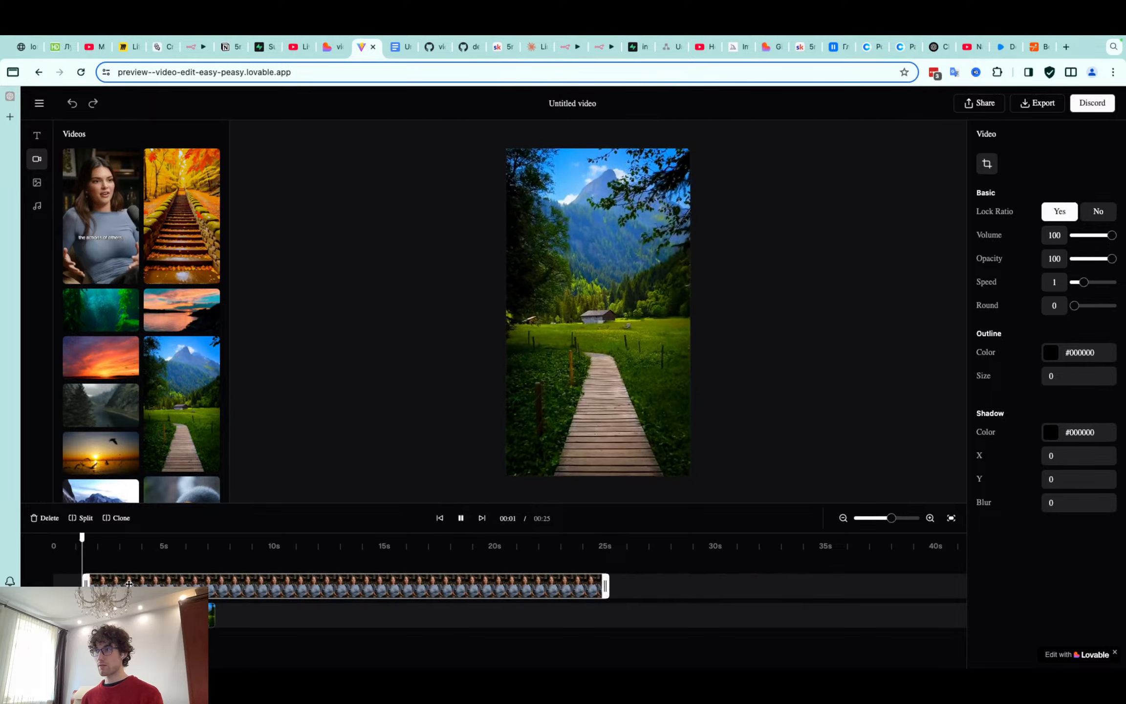
left_click_drag(86, 589, 169, 589)
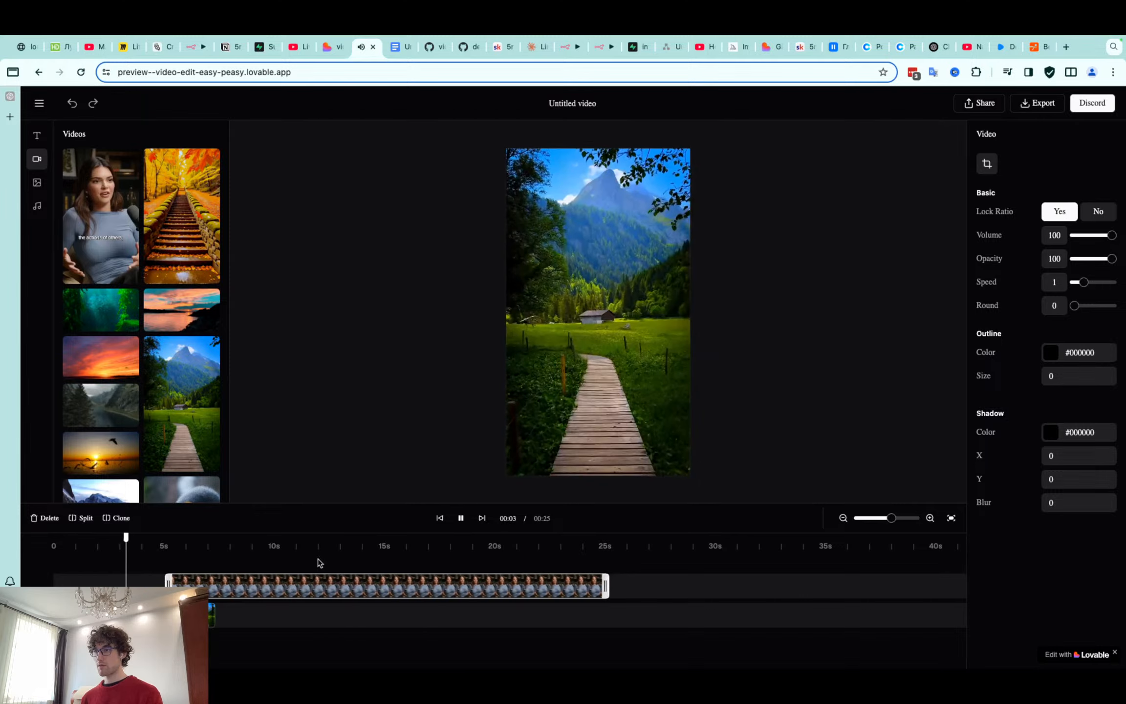
left_click(459, 519)
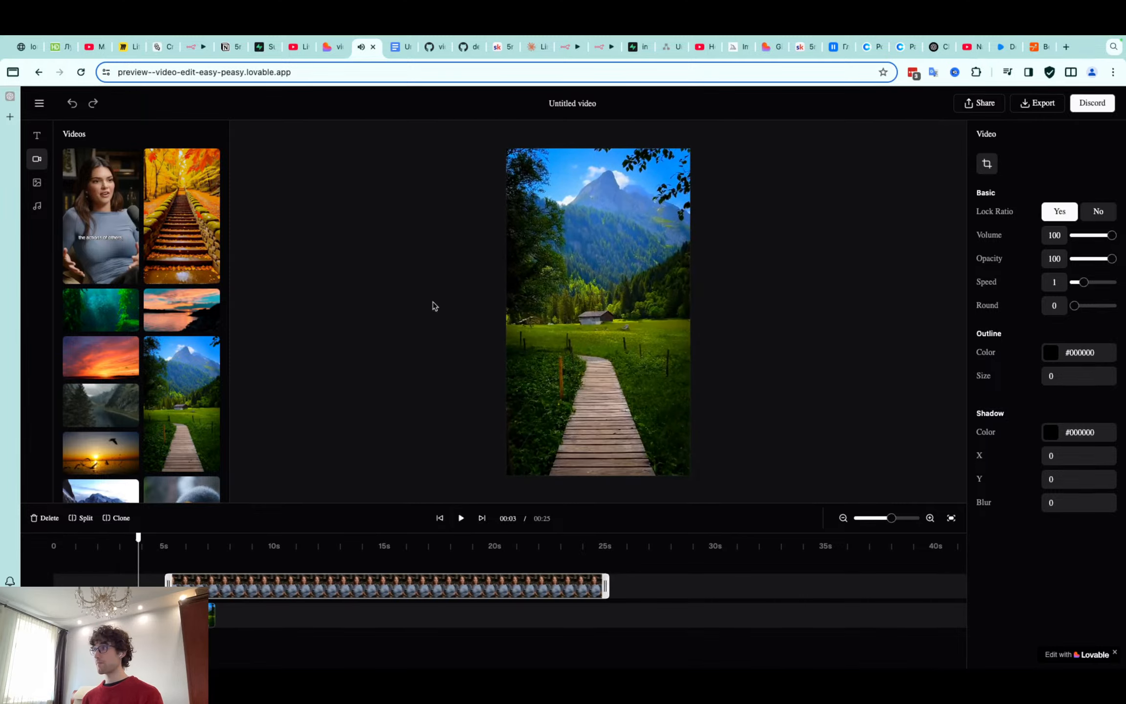
Return to the outline document, highlight the Templates item and review the Parts and Flow lists
left_click(391, 47)
left_click_drag(486, 356, 449, 351)
left_click(495, 403)
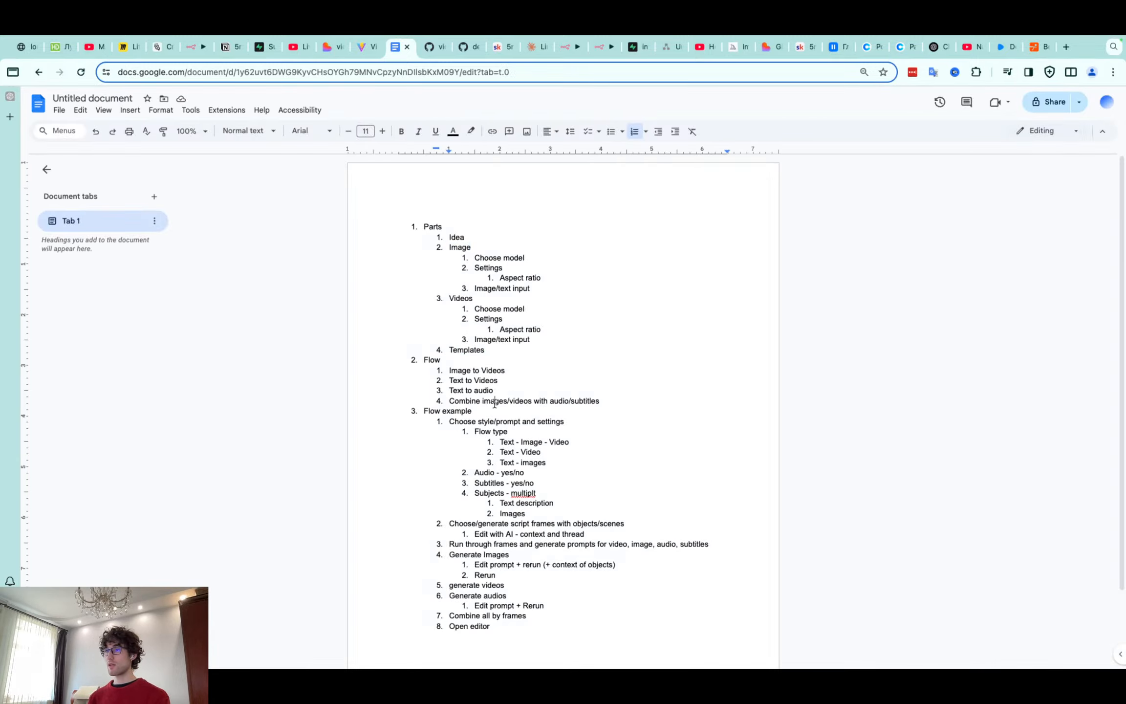
scroll(495, 403, "down", 1)
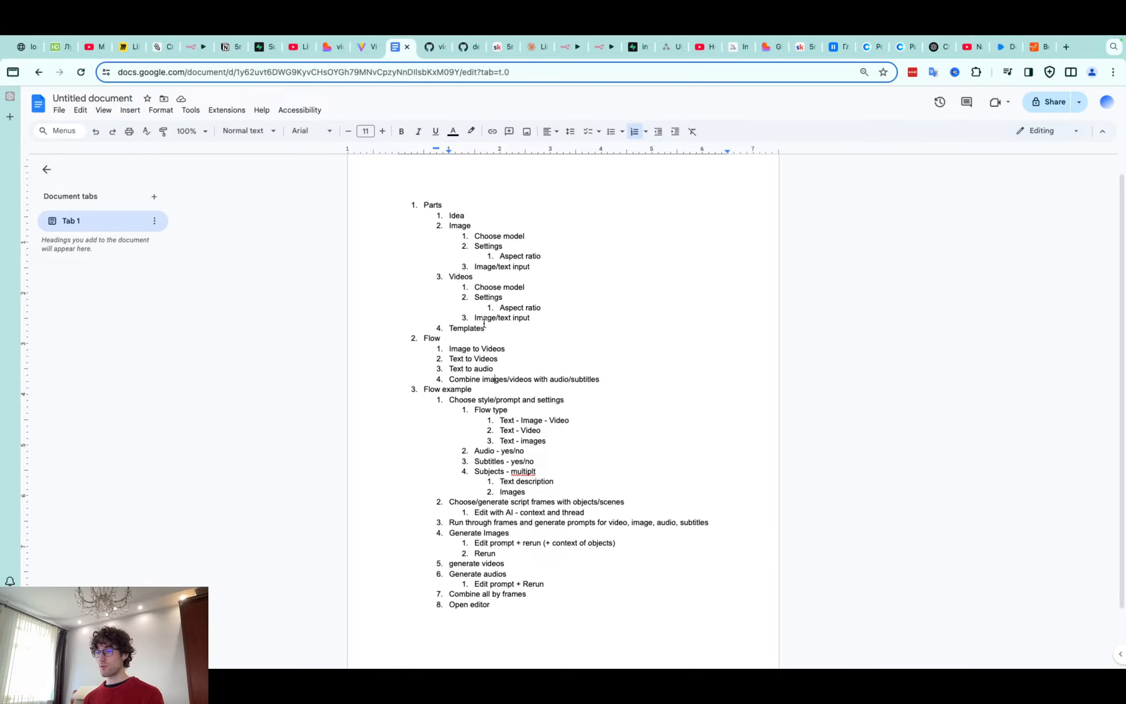
scroll(521, 370, "down", 1)
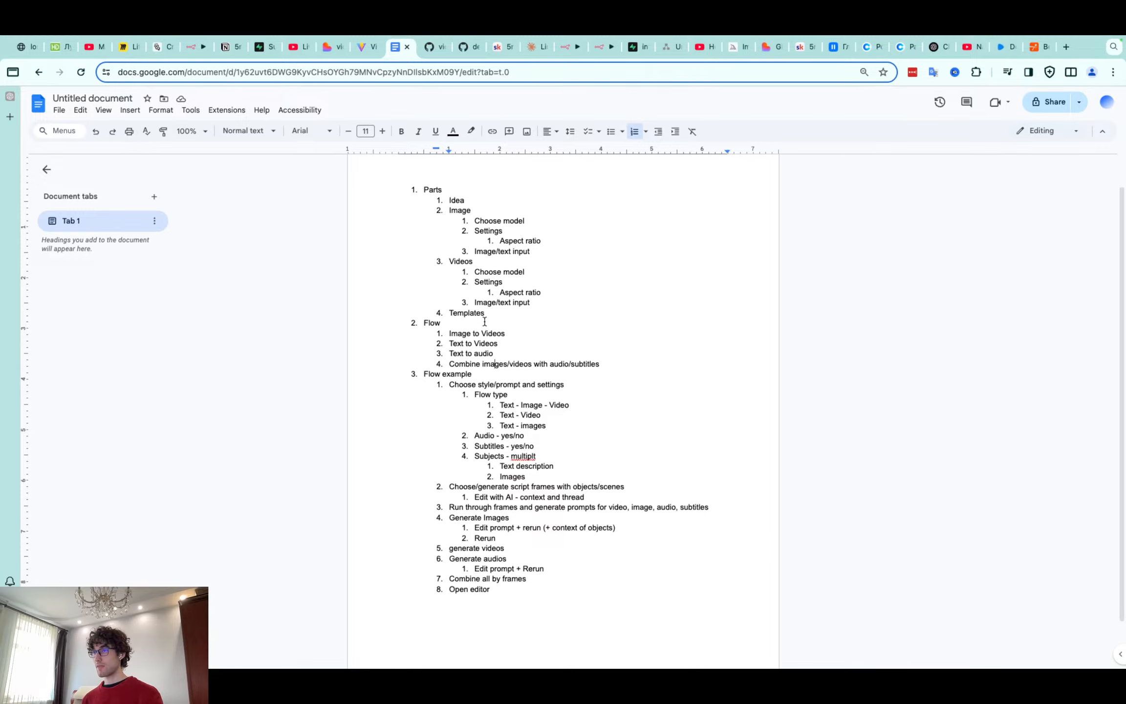
scroll(521, 370, "up", 3, "ctrl")
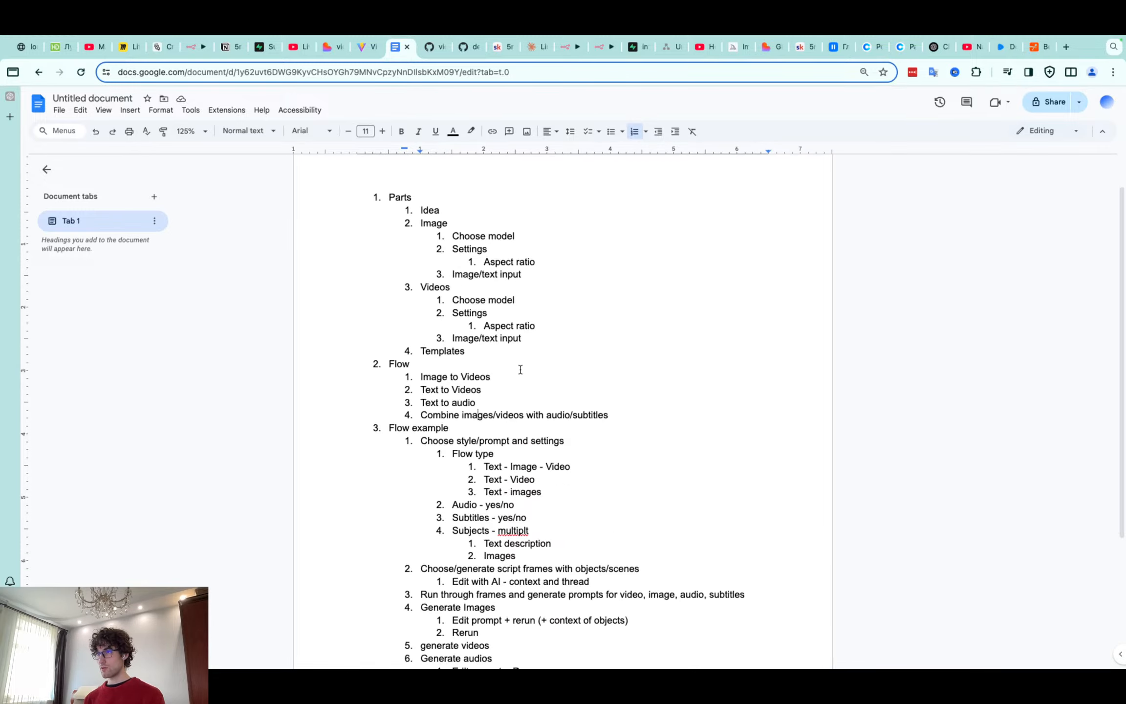
Review the Flow type options under Flow example, highlighting the Text - Video and Text - Image - Video entries
scroll(520, 370, "down", 3)
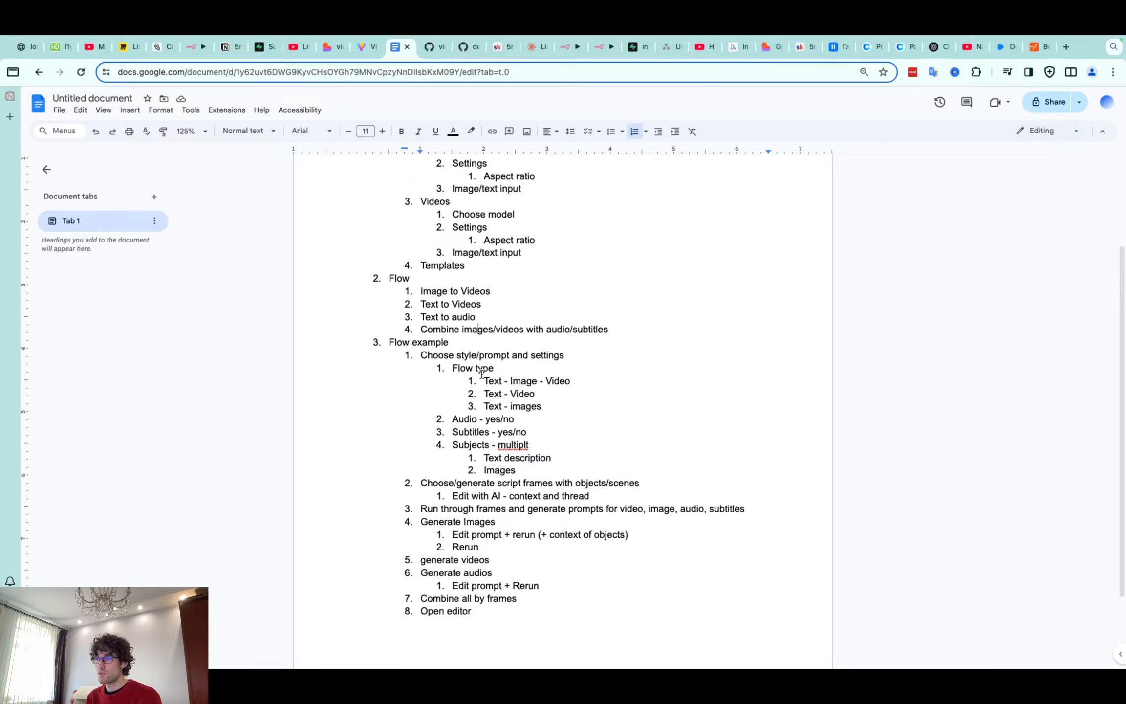
left_click_drag(483, 380, 542, 406)
left_click(541, 406)
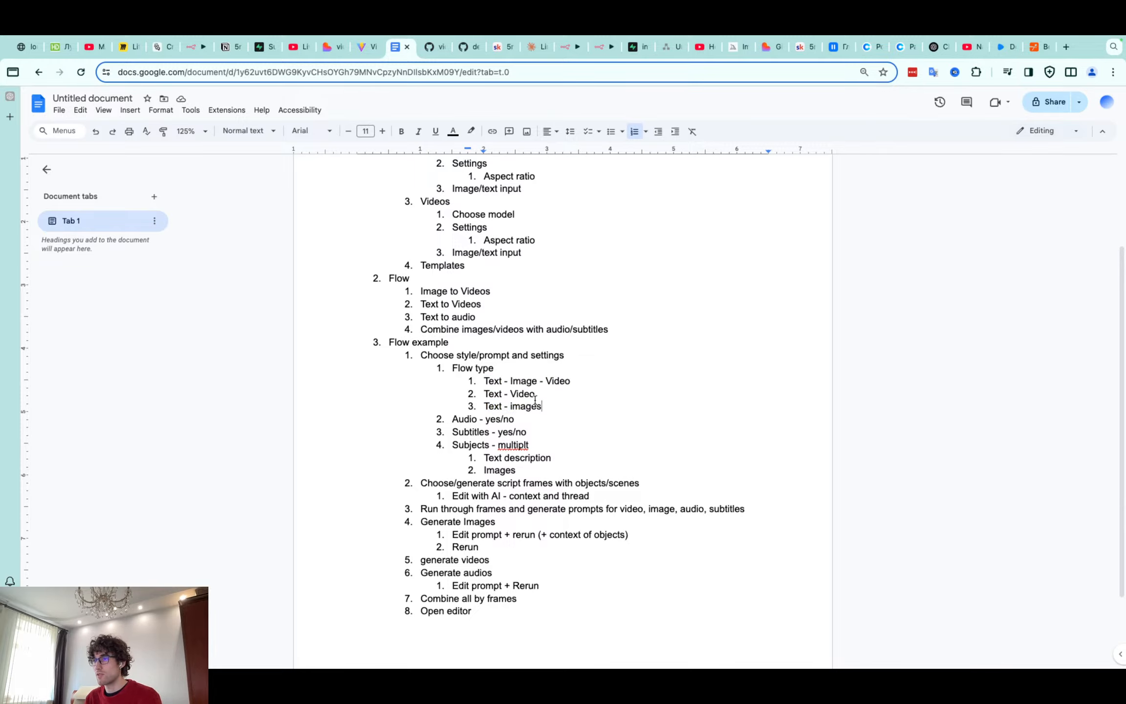
double_click(499, 394)
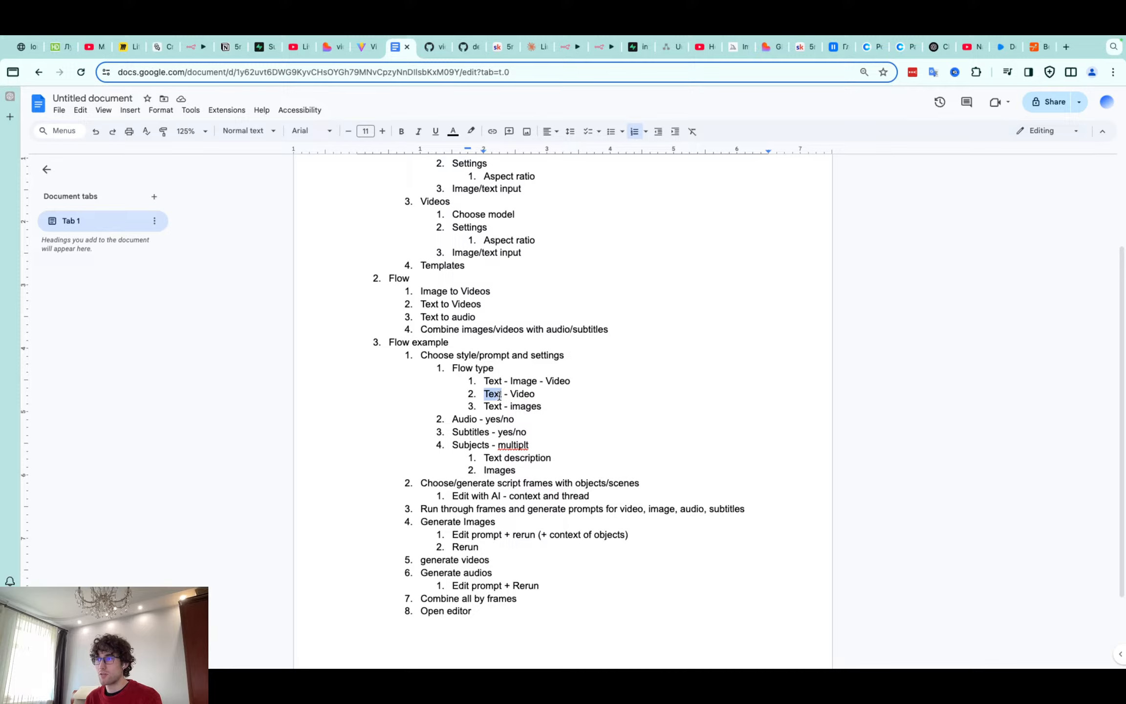
double_click(533, 394)
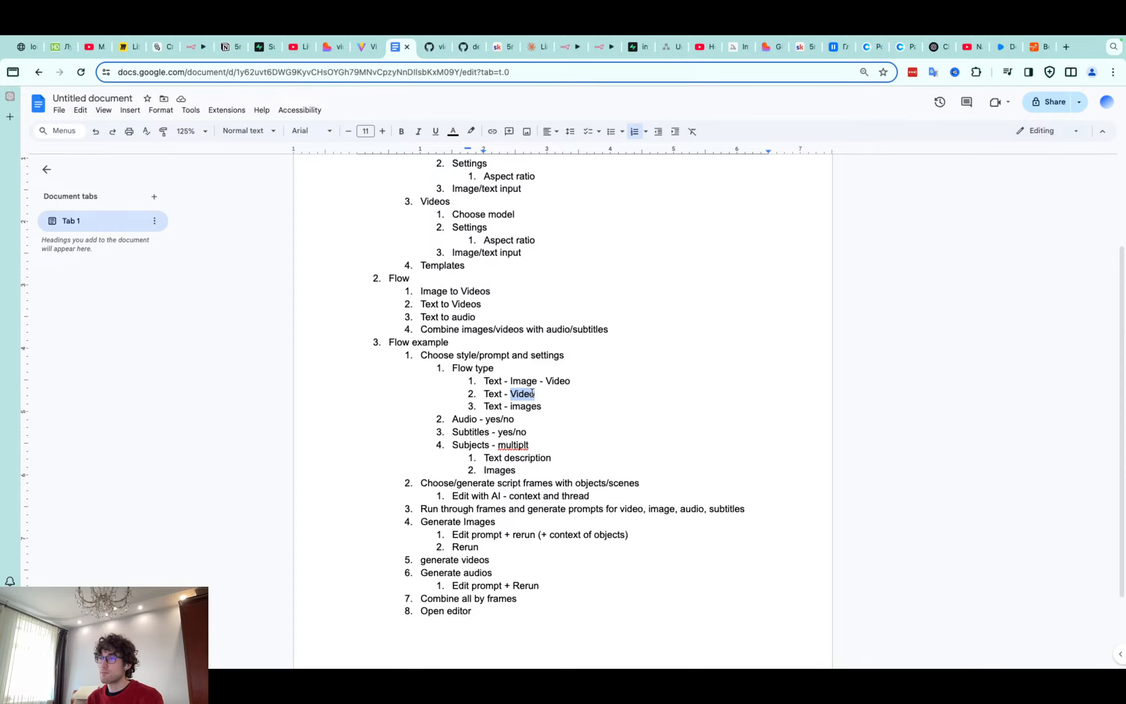
left_click(530, 380)
double_click(530, 380)
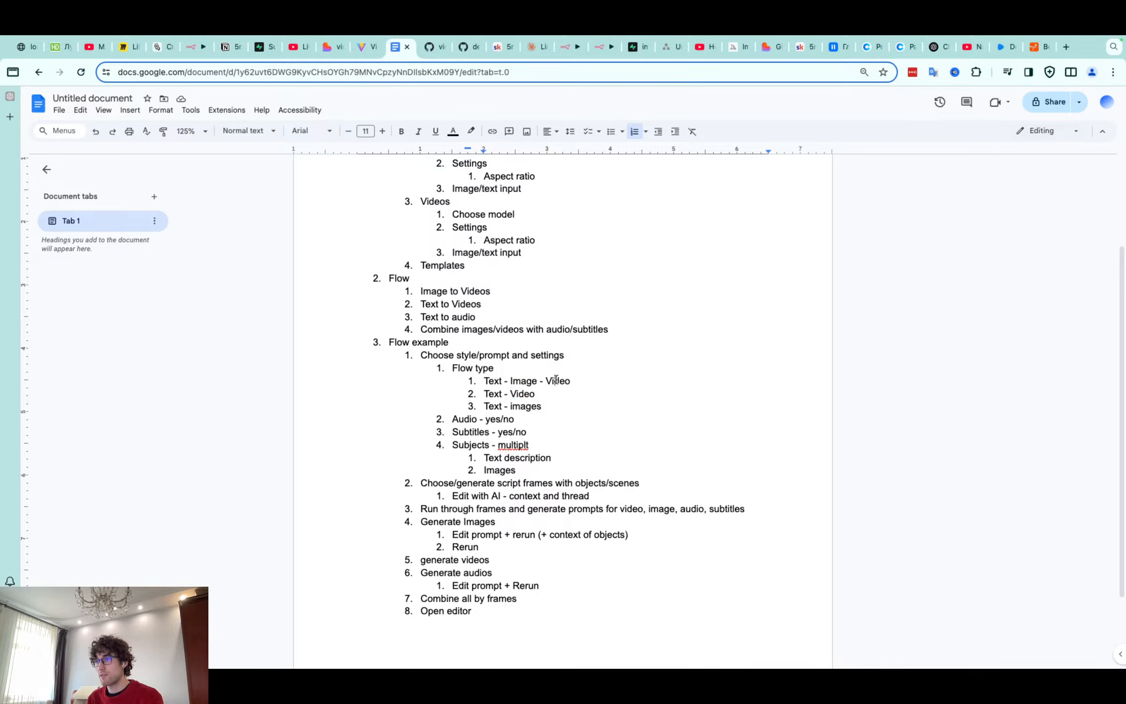
Add "Image - Video" as a fourth Flow type option below Text - images
double_click(556, 379)
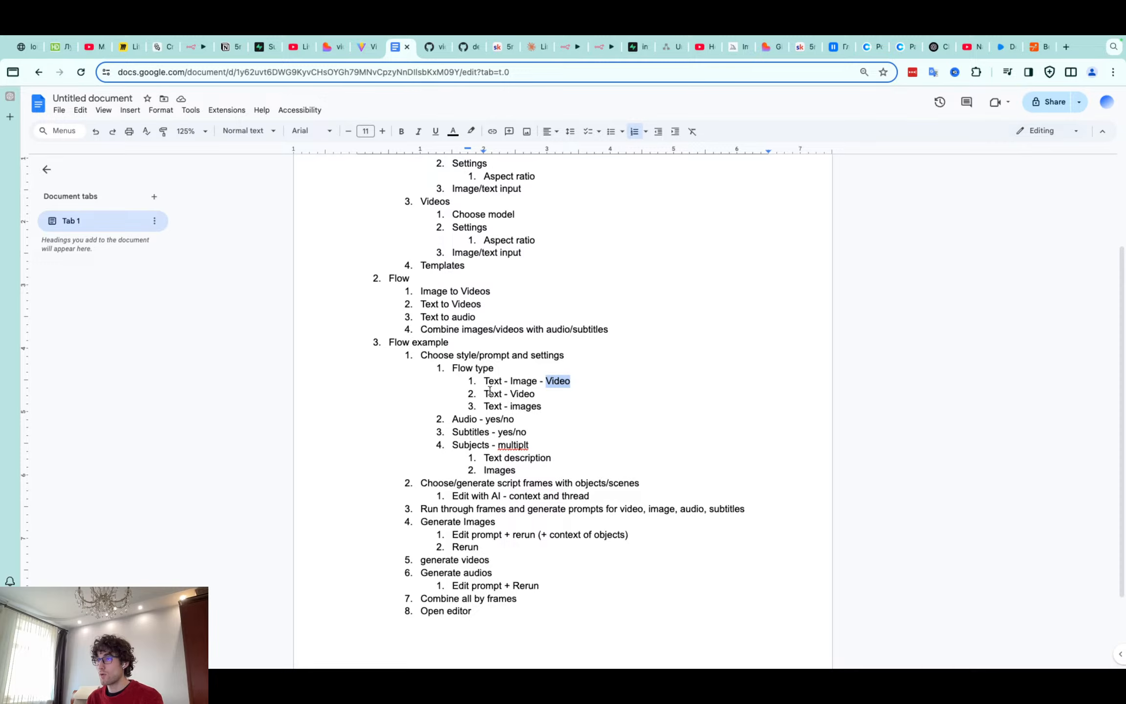
left_click(545, 405)
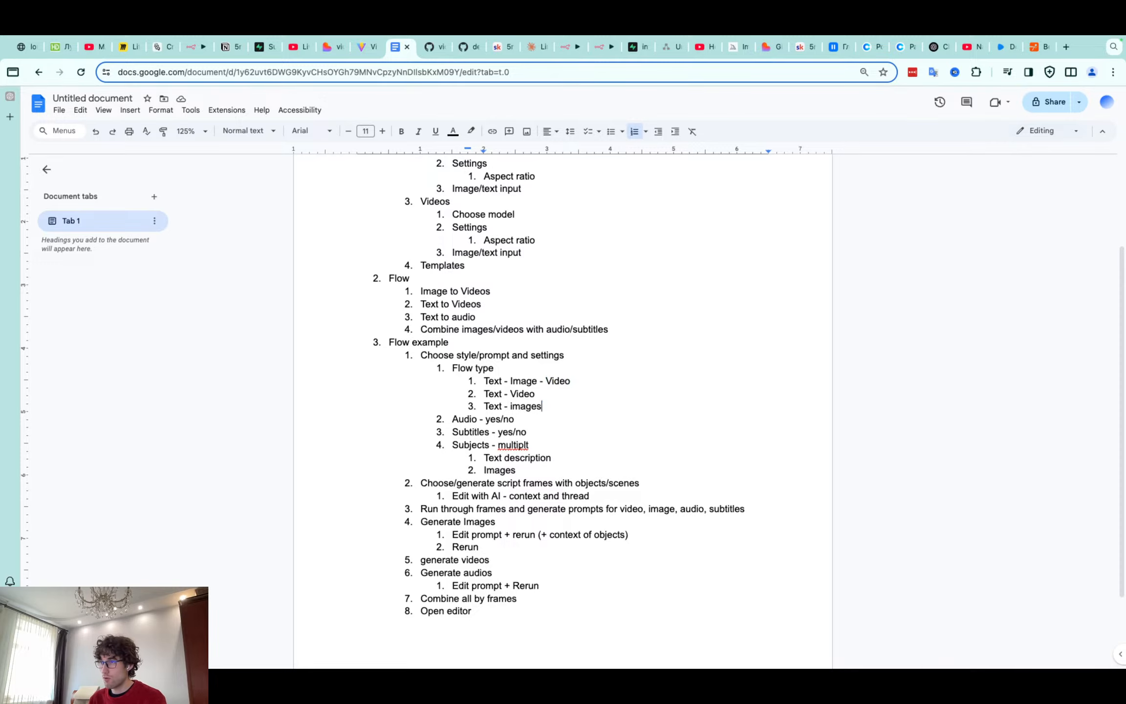
key("Return")
type("Image")
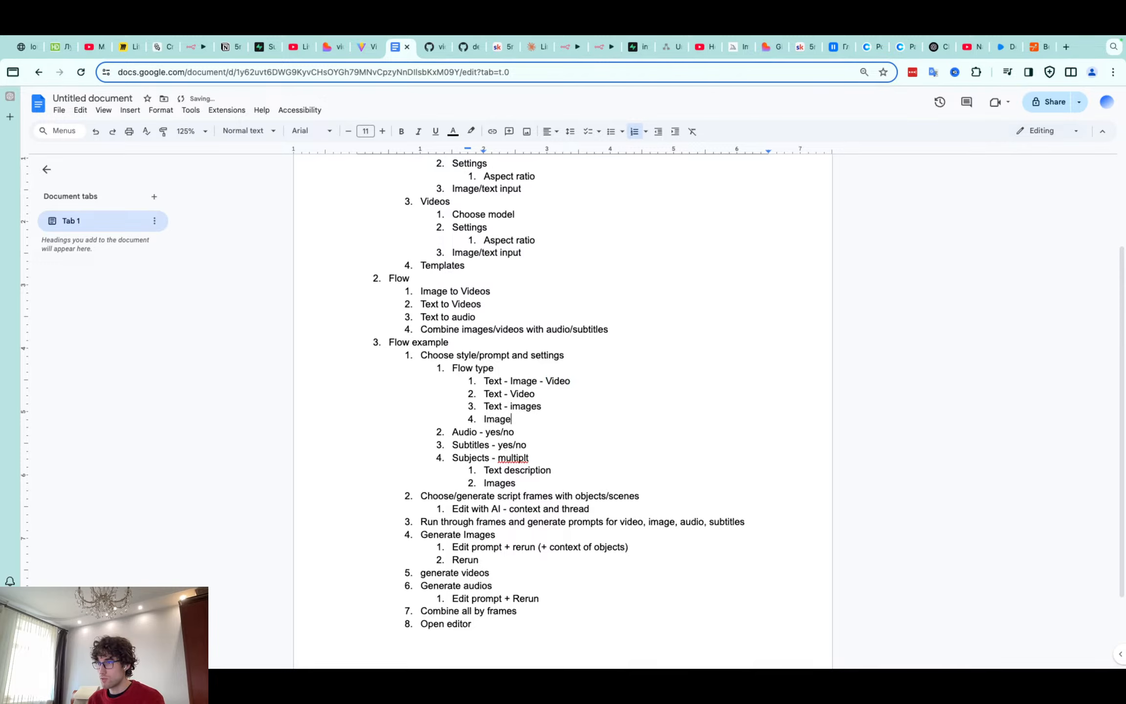
type(" - Video")
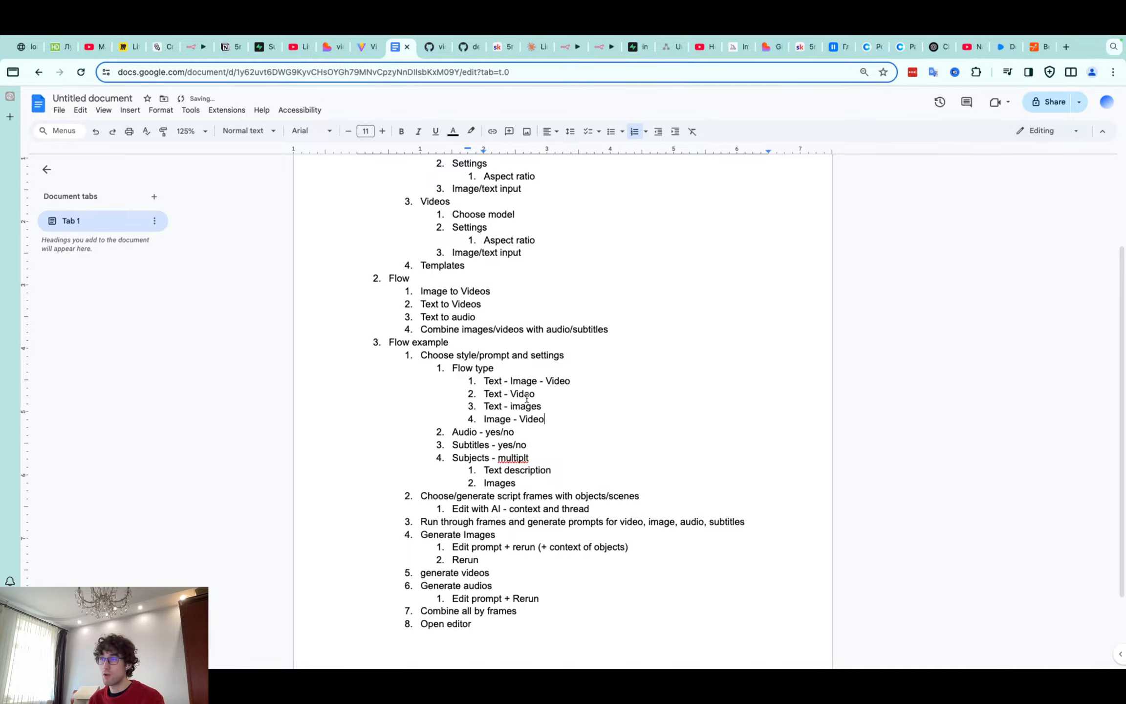
Examine the Text - images and Text - Video options under Flow type, highlighting each in turn
double_click(493, 406)
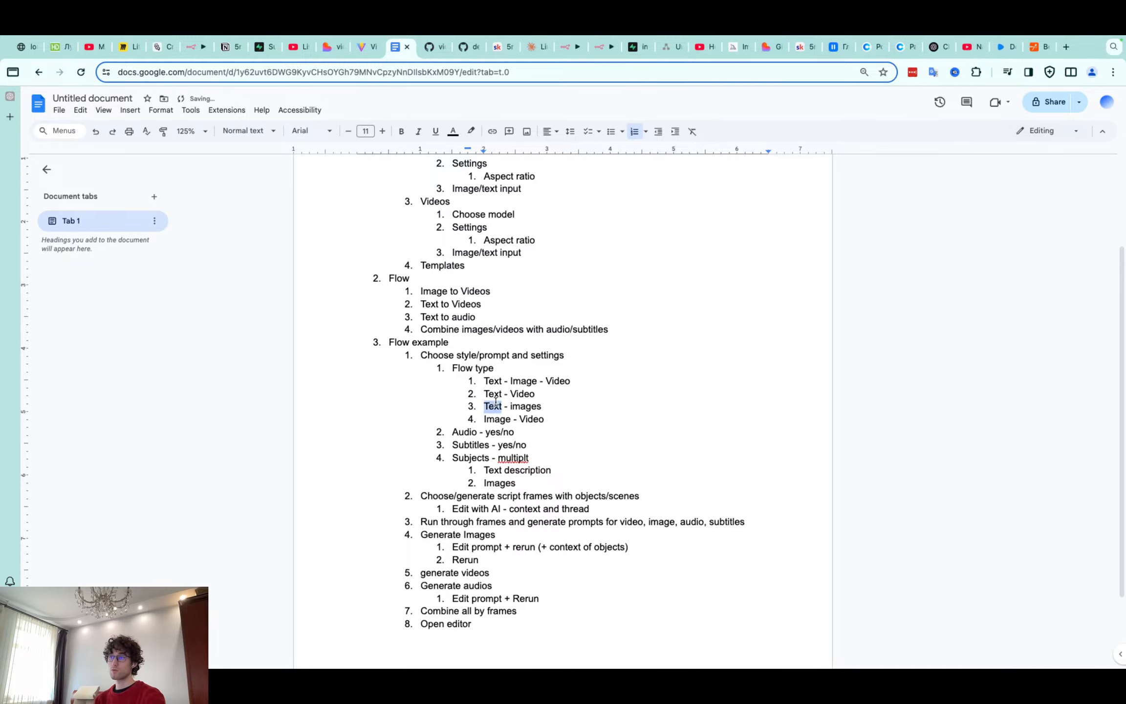
double_click(521, 403)
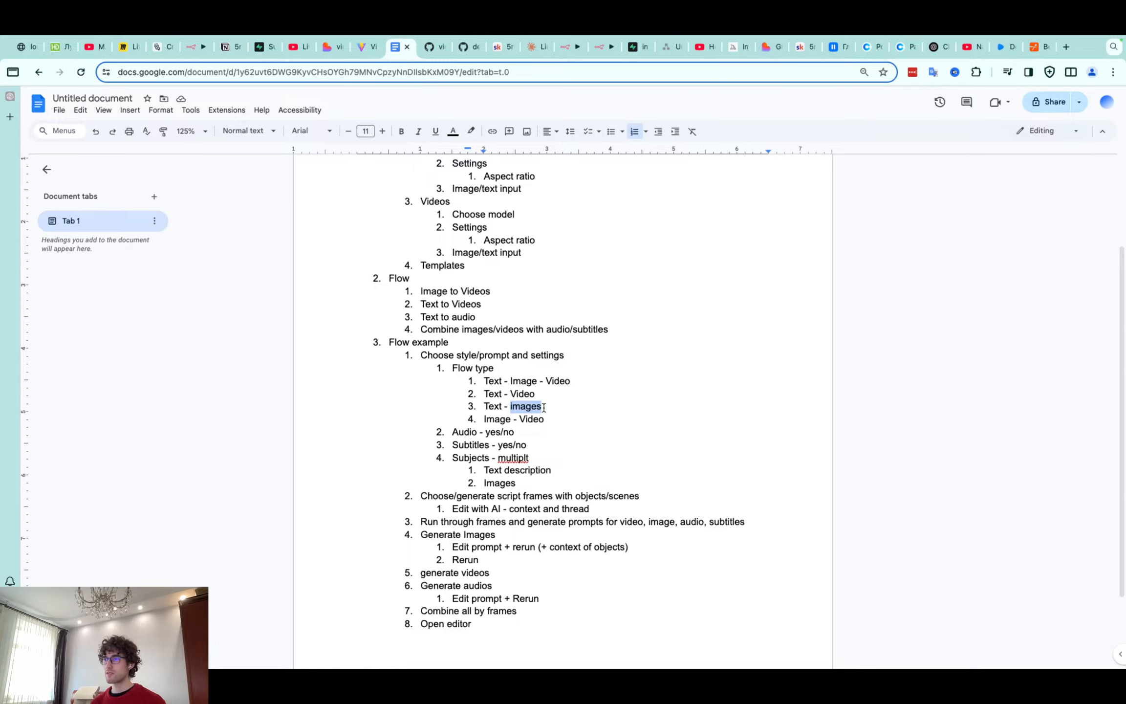
left_click_drag(536, 394, 483, 394)
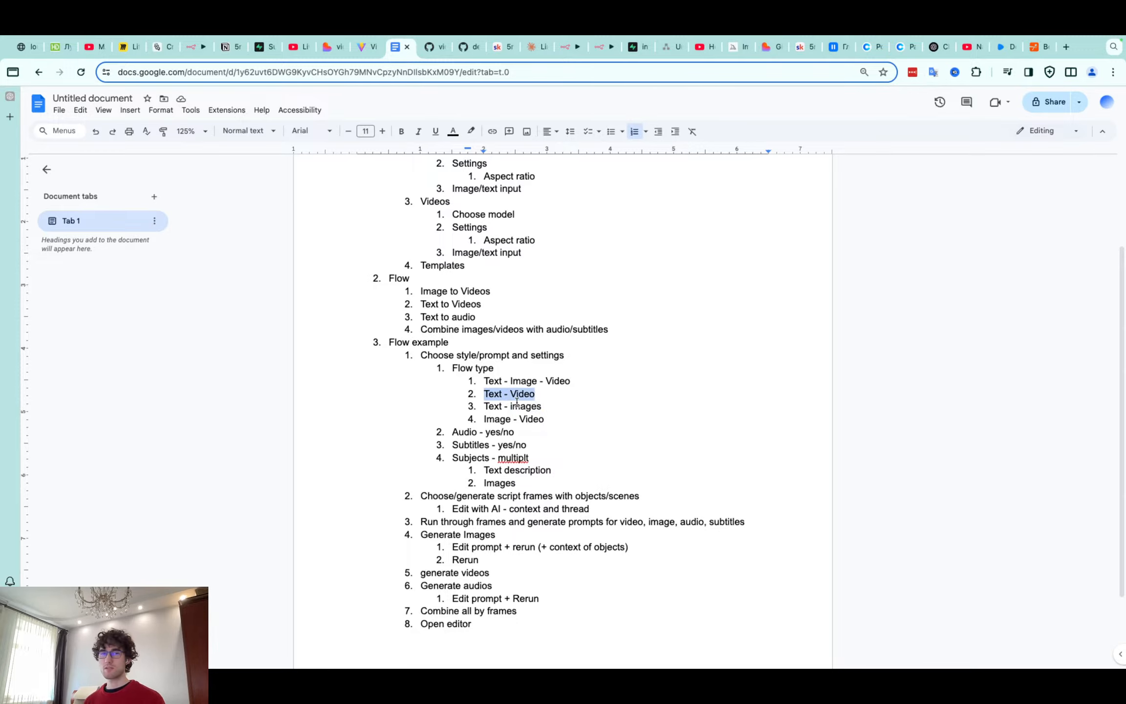
left_click(542, 394)
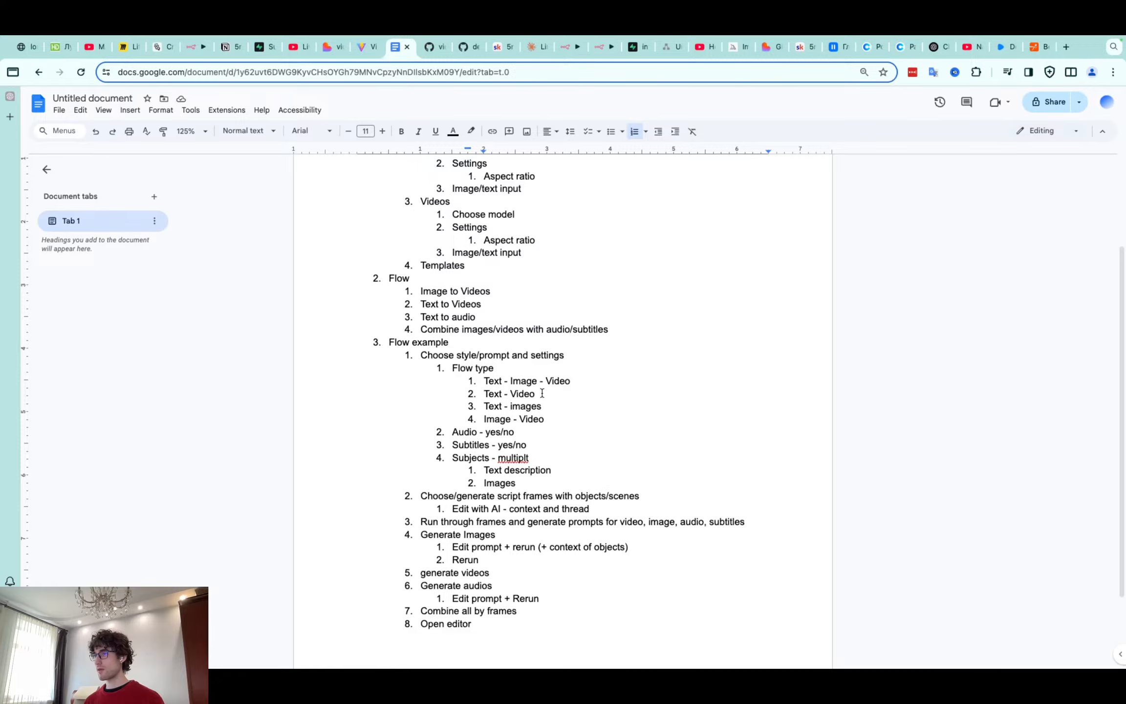
Review the Audio - yes/no and Subtitles - yes/no settings under Flow example, highlighting the Audio item
scroll(541, 438, "down", 1)
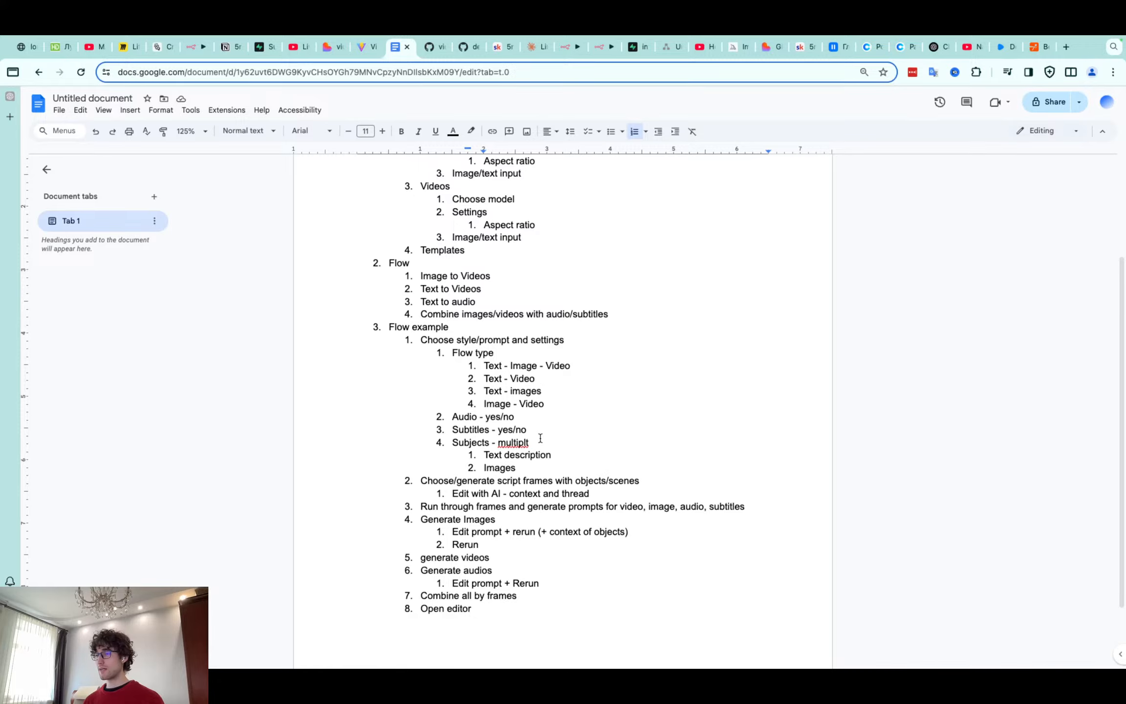
scroll(540, 438, "down", 1)
left_click_drag(515, 401, 454, 402)
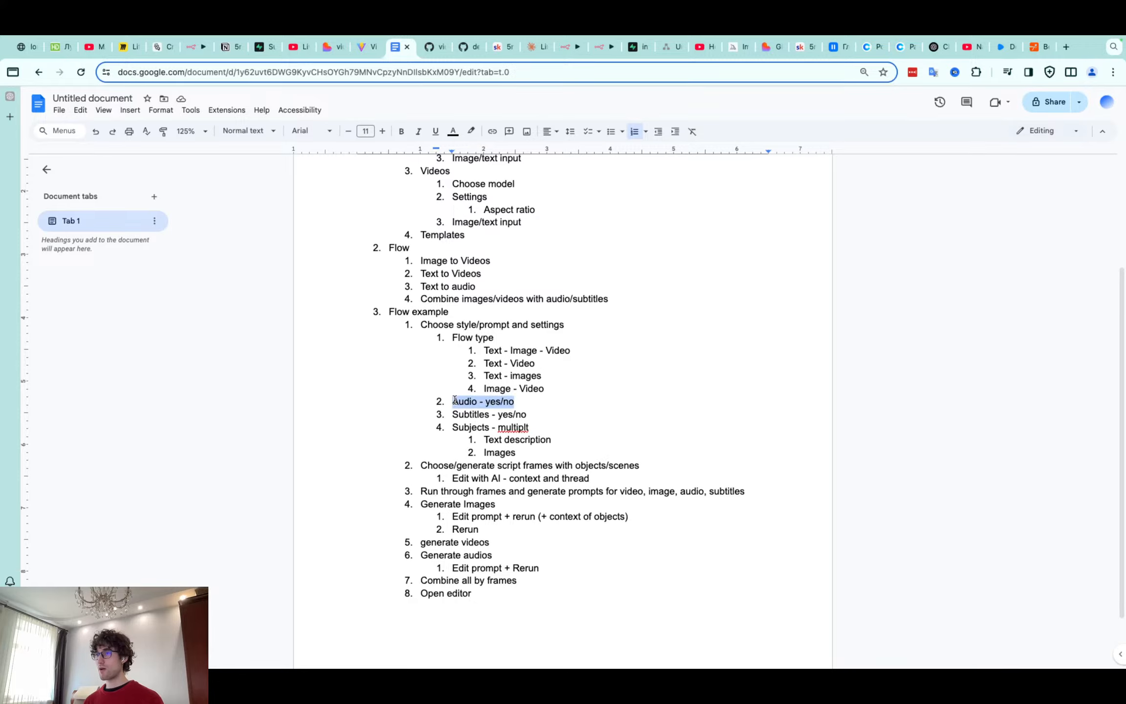
left_click(478, 401)
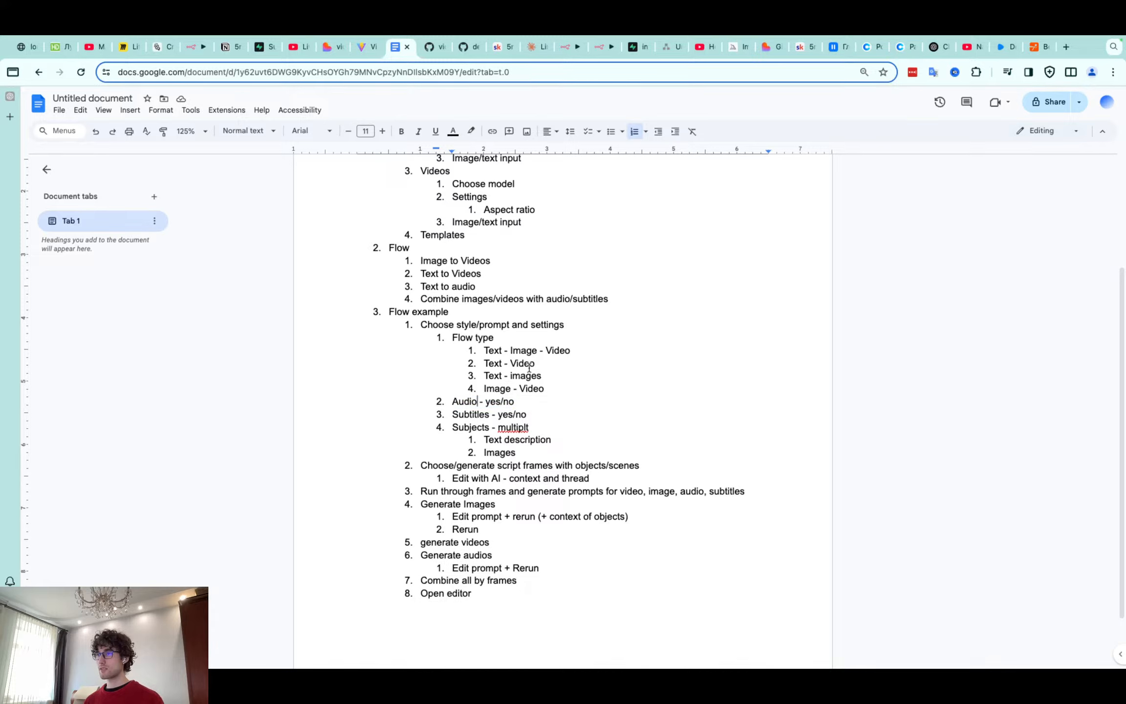
left_click_drag(515, 402, 498, 401)
triple_click(485, 406)
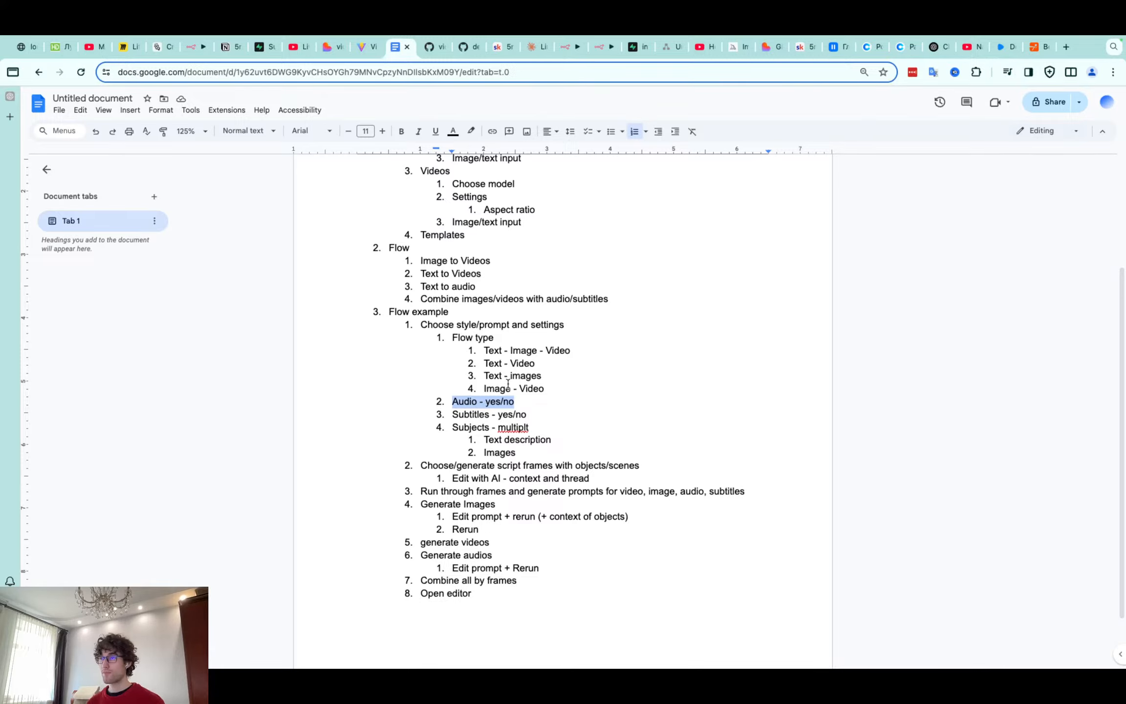
key("super+Tab")
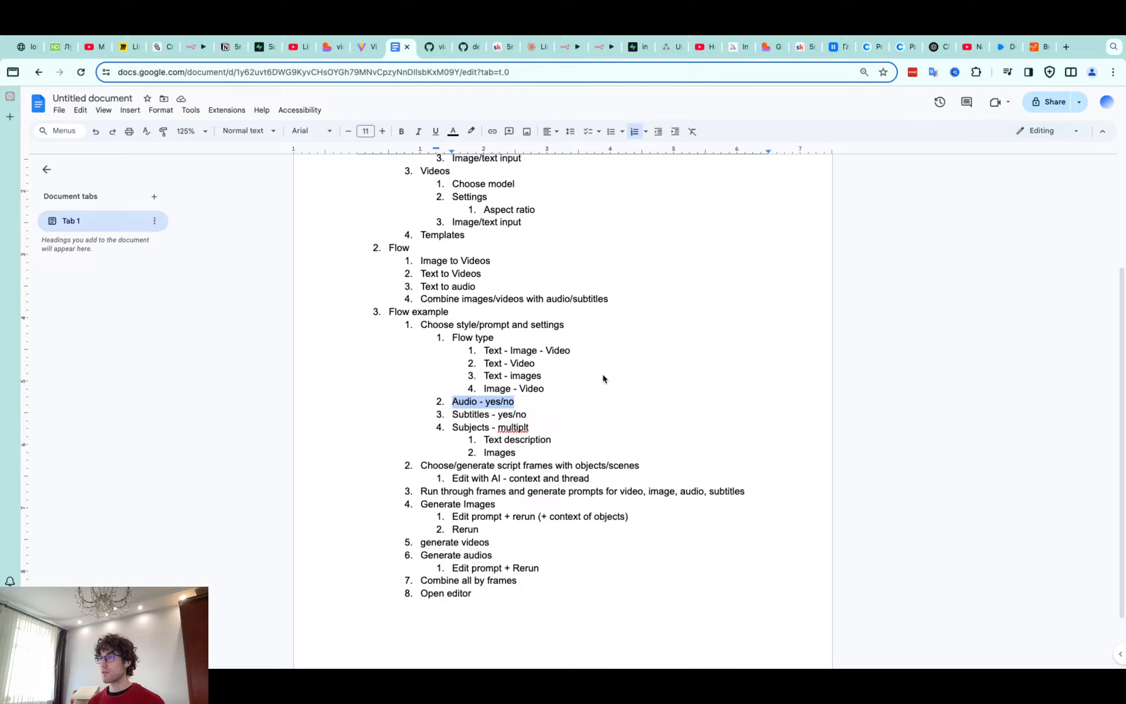
left_click(518, 415)
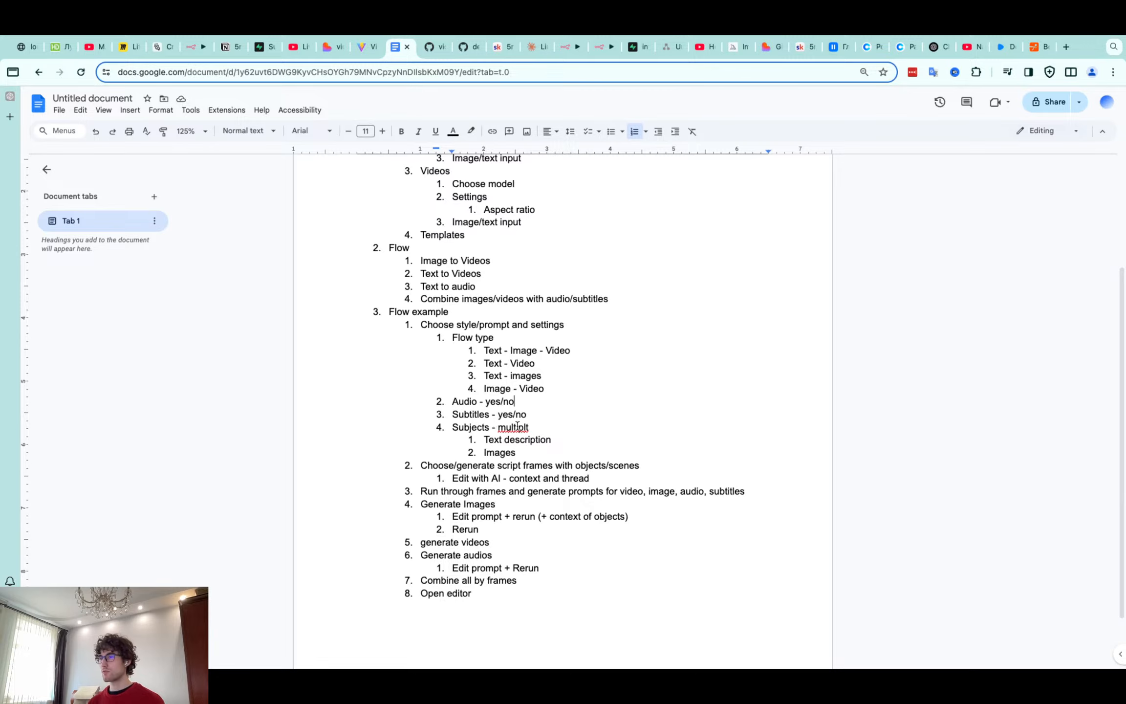
Review the Subjects item and compare its Images entry with the Image stage of the Text - Image - Video flow
left_click(538, 428)
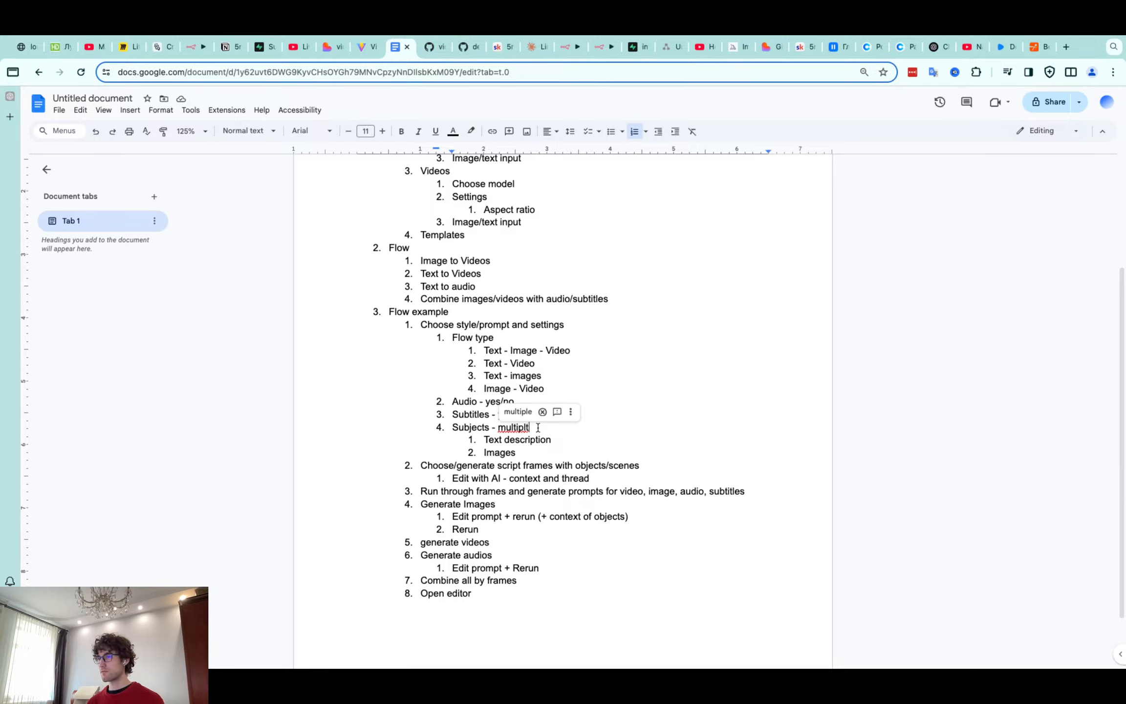
scroll(538, 430, "down", 1)
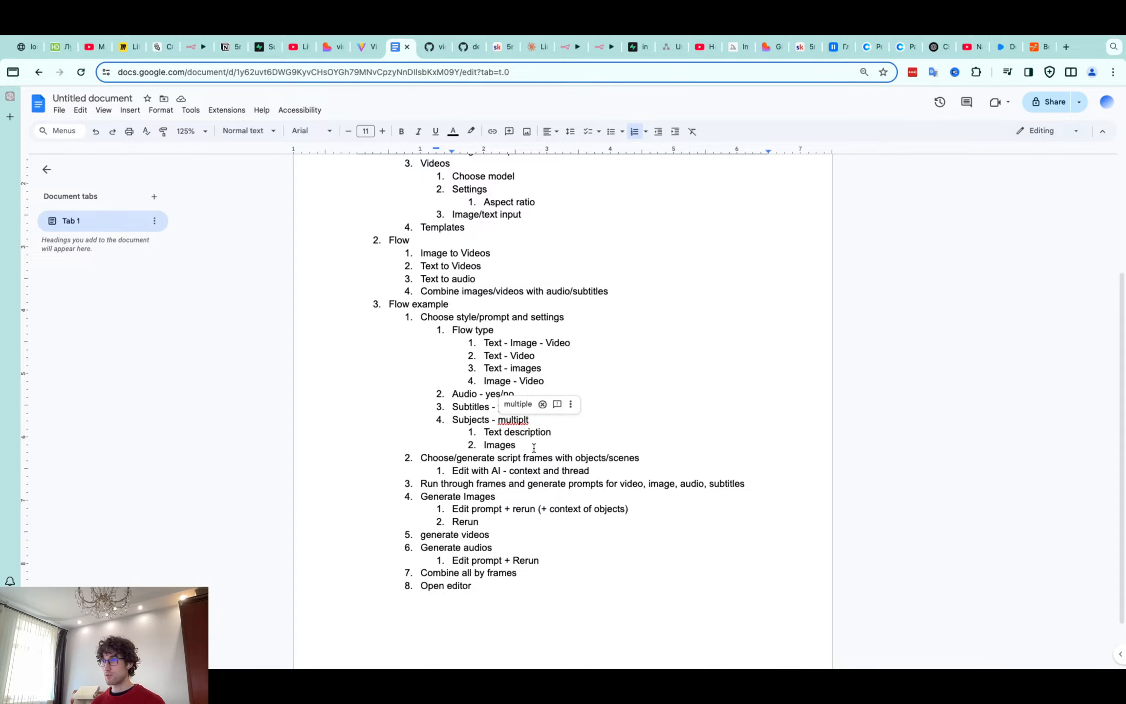
left_click(533, 447)
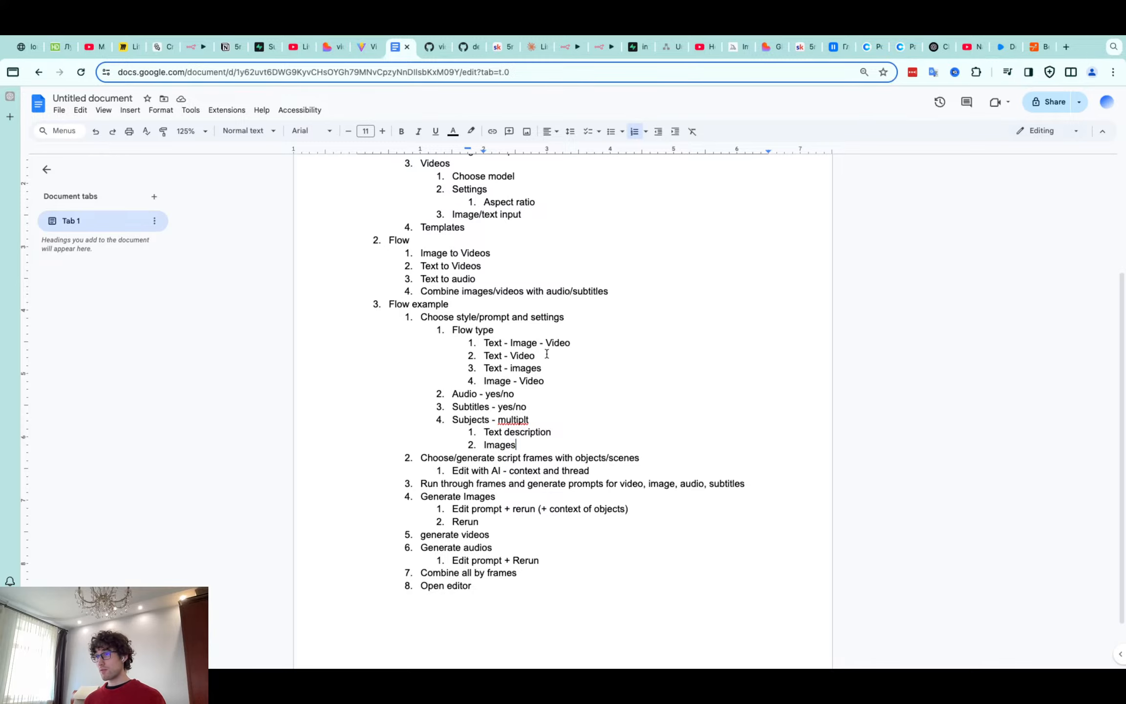
double_click(521, 342)
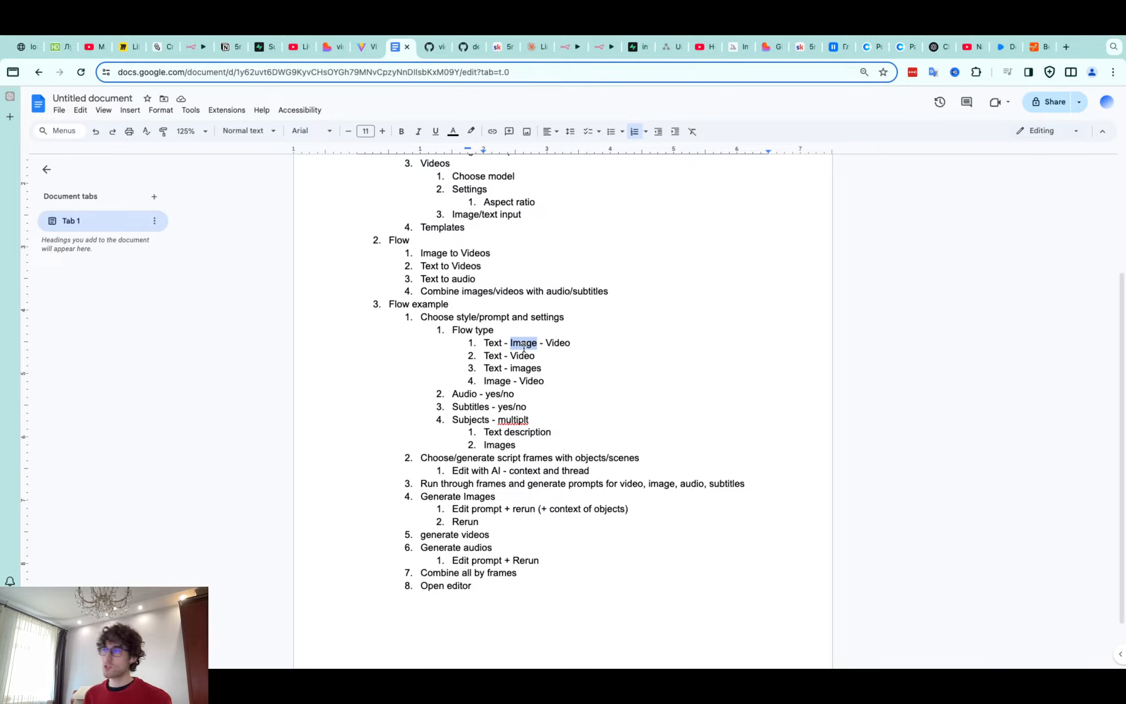
double_click(504, 446)
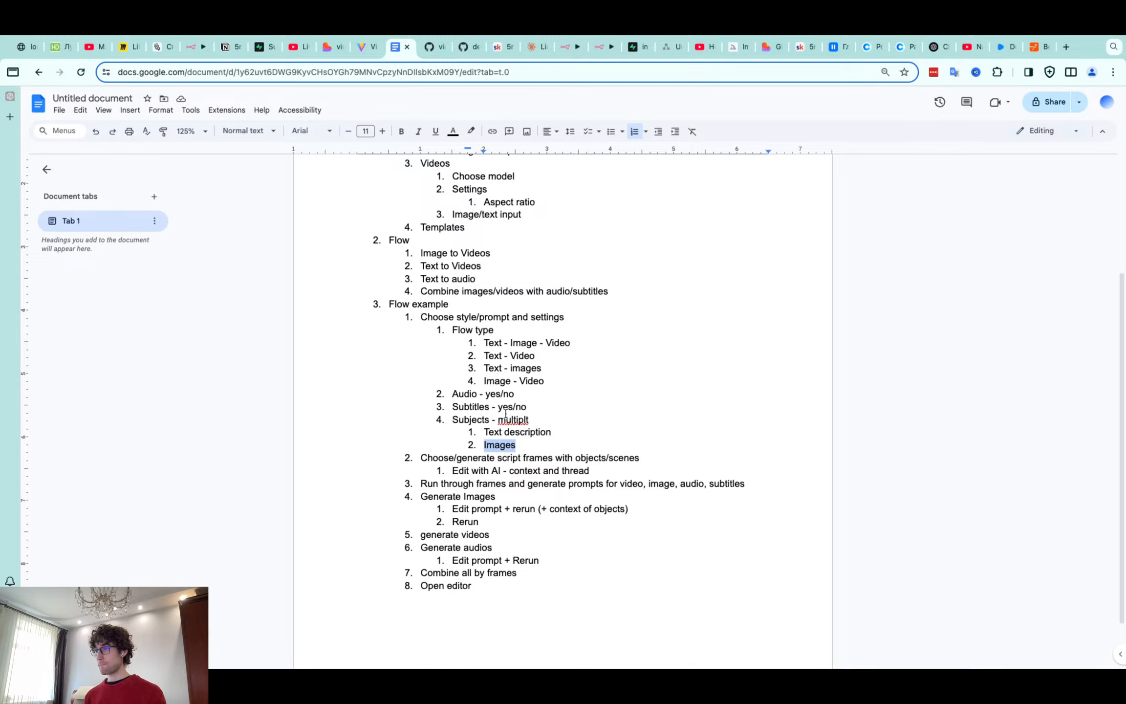
Replace "frames" with "shots" in the script generation item and the "Run through frames" item of Flow example
scroll(446, 462, "down", 1)
scroll(446, 462, "down", 1)
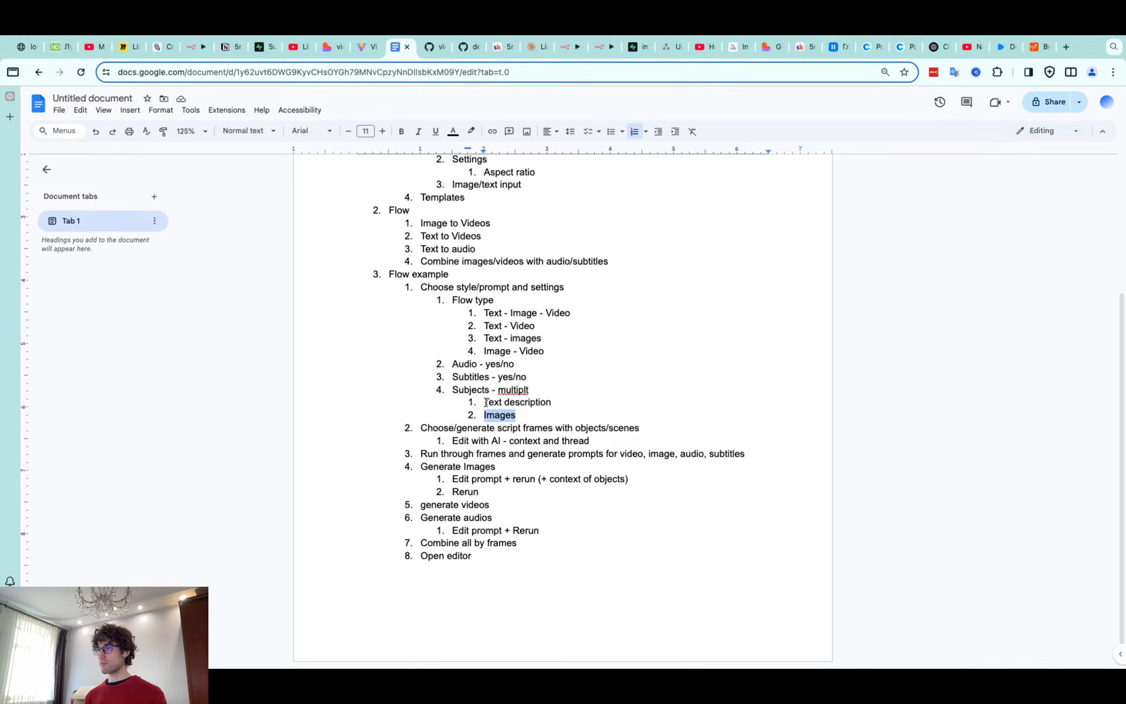
scroll(487, 402, "down", 1)
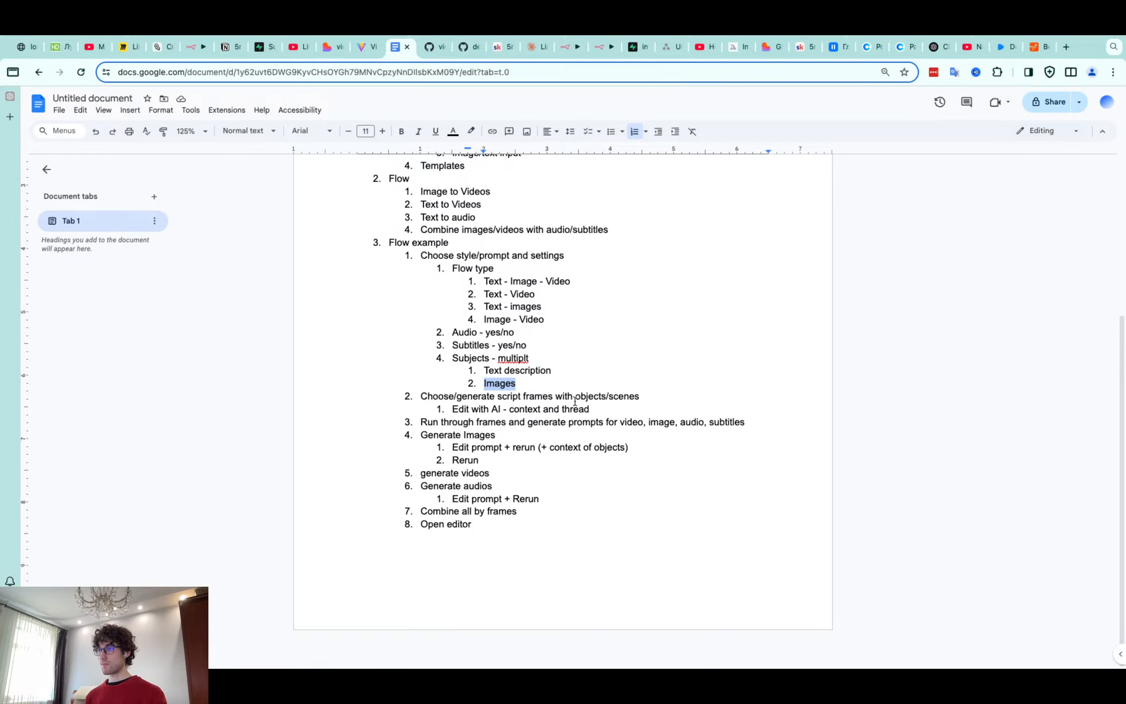
double_click(538, 397)
type("shots")
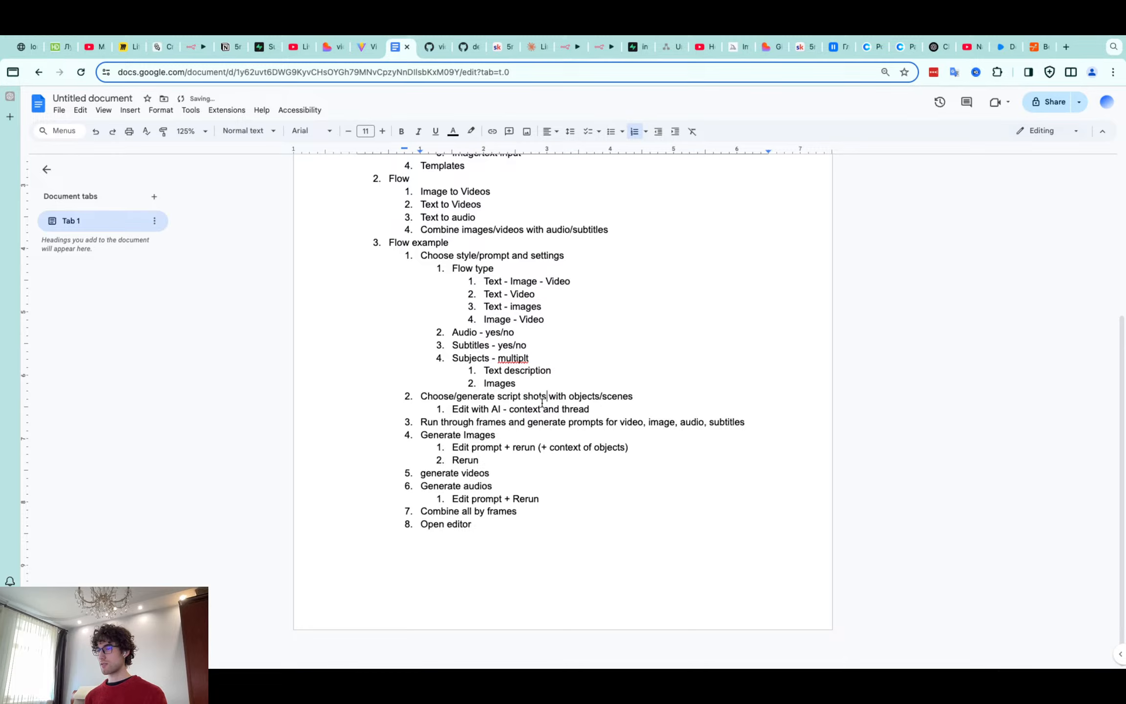
double_click(492, 421)
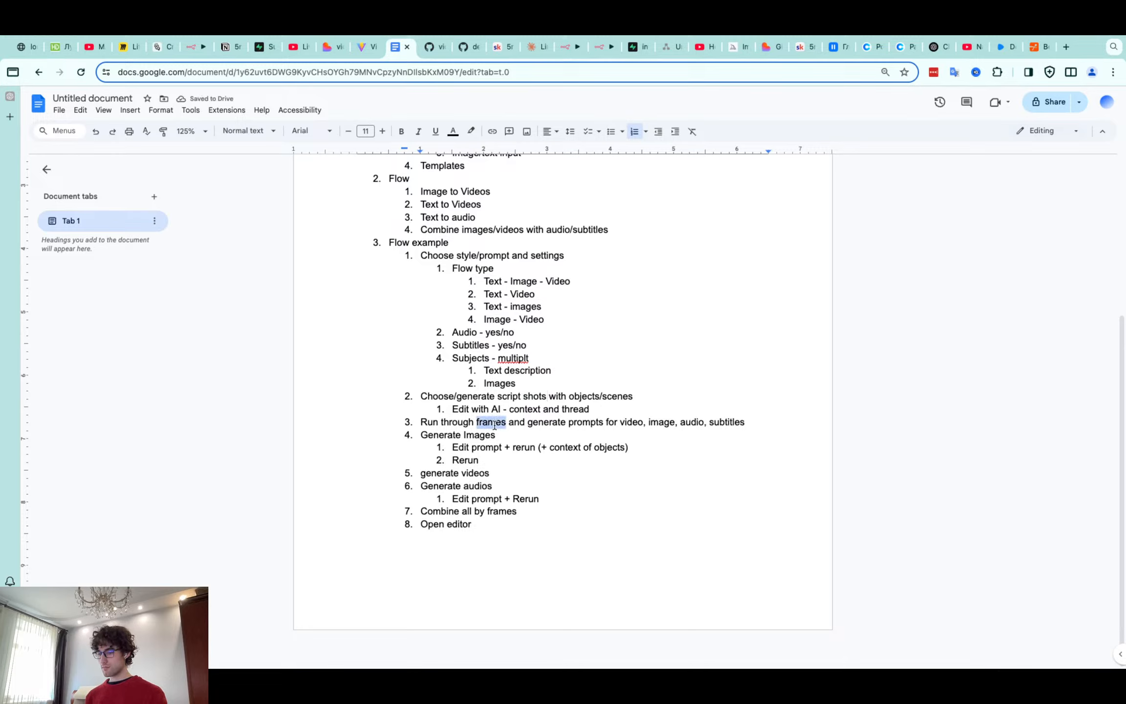
type("shots")
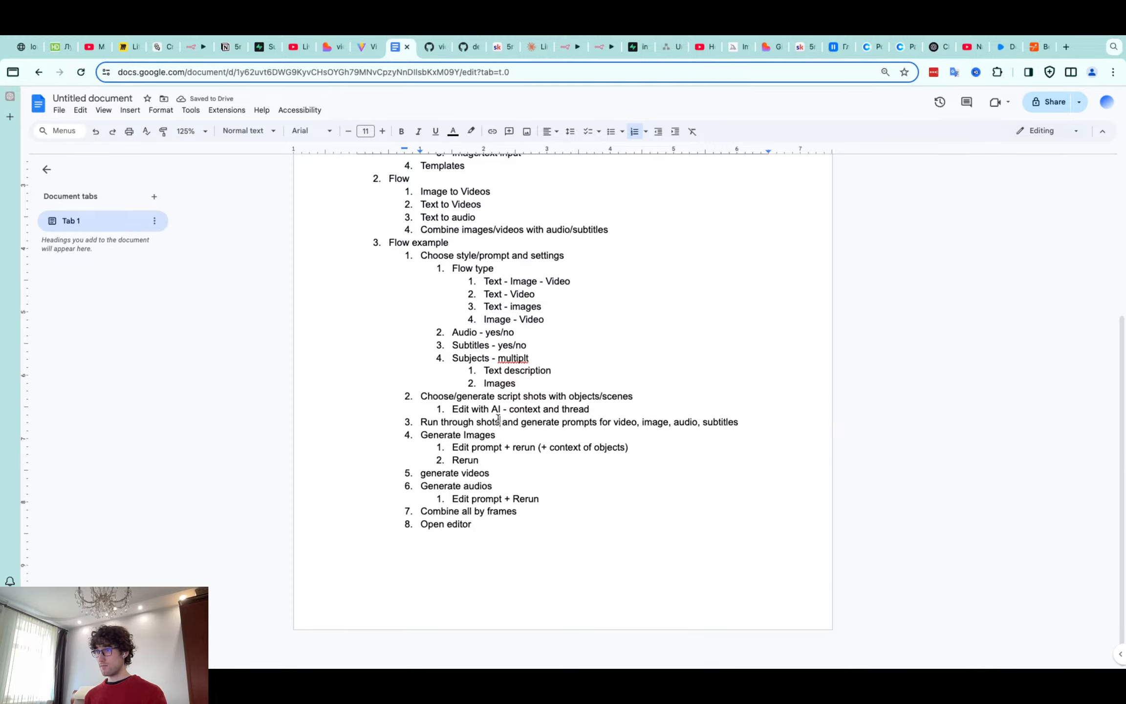
Review the script shots item and the video, image, audio and subtitles prompts listed in the "Run through shots" item
double_click(493, 282)
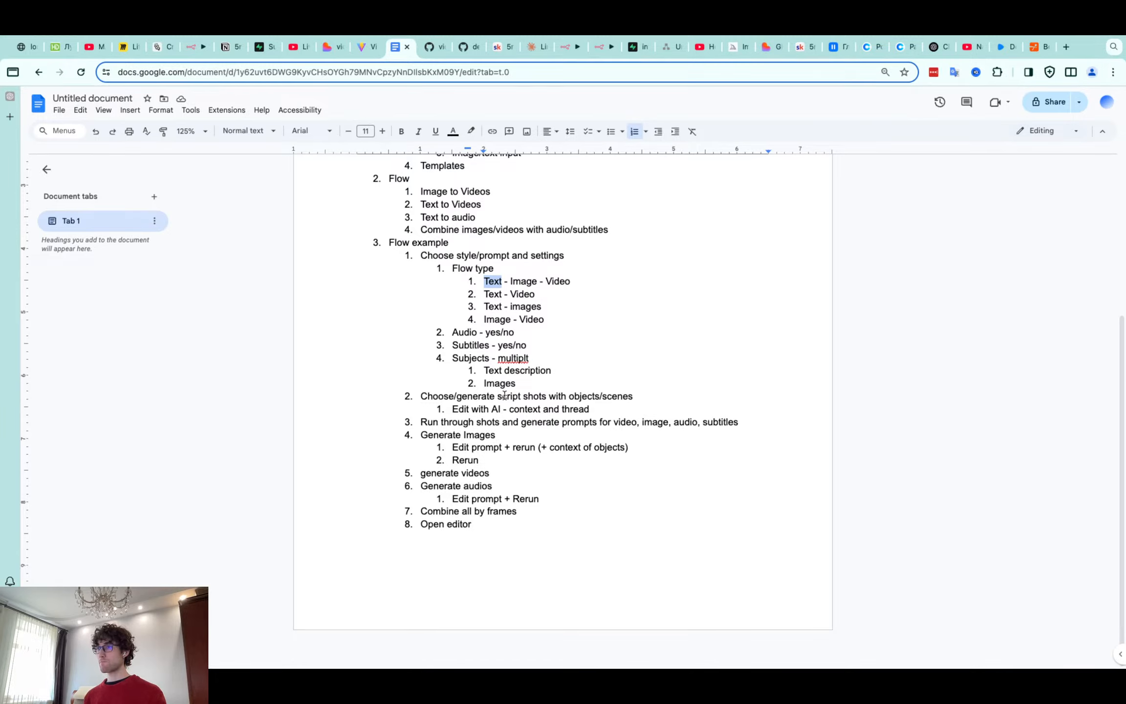
left_click_drag(640, 393, 480, 398)
left_click(497, 422)
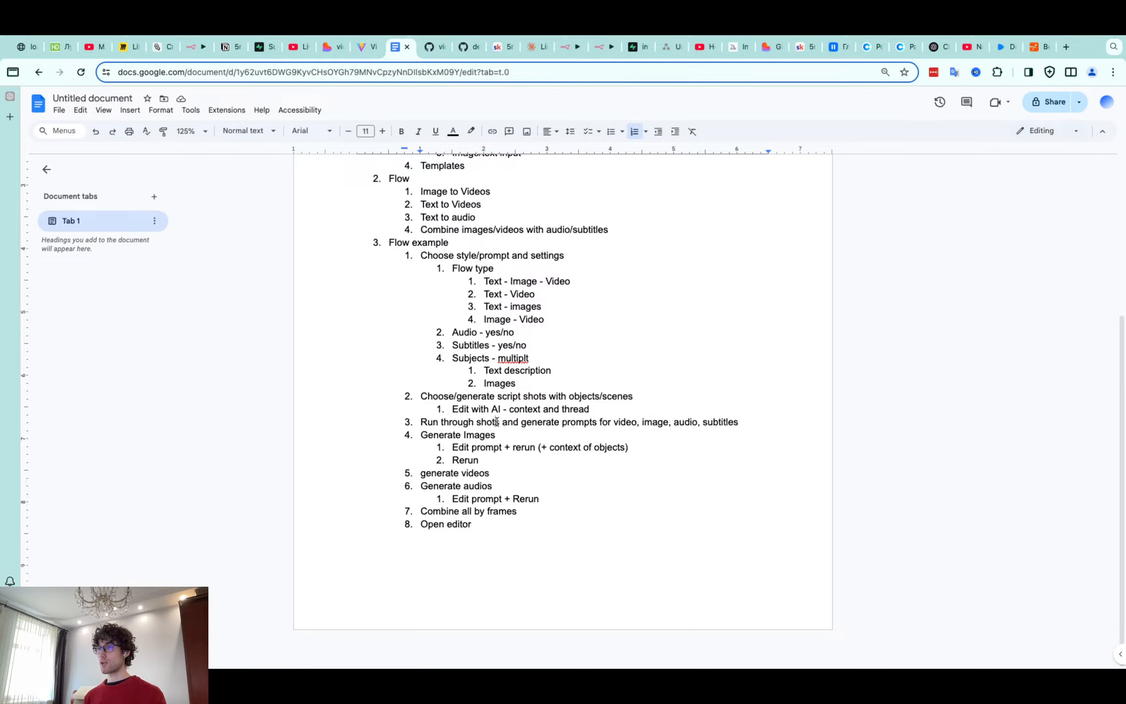
double_click(579, 421)
left_click(624, 422)
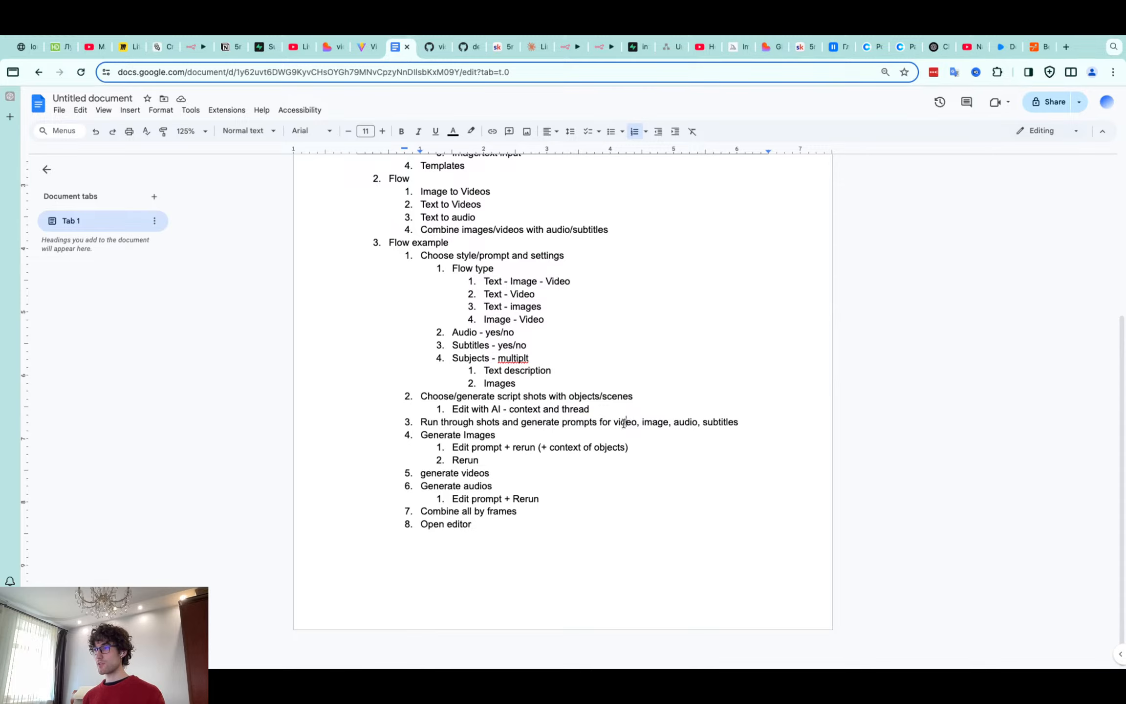
double_click(654, 422)
left_click(697, 422)
double_click(712, 422)
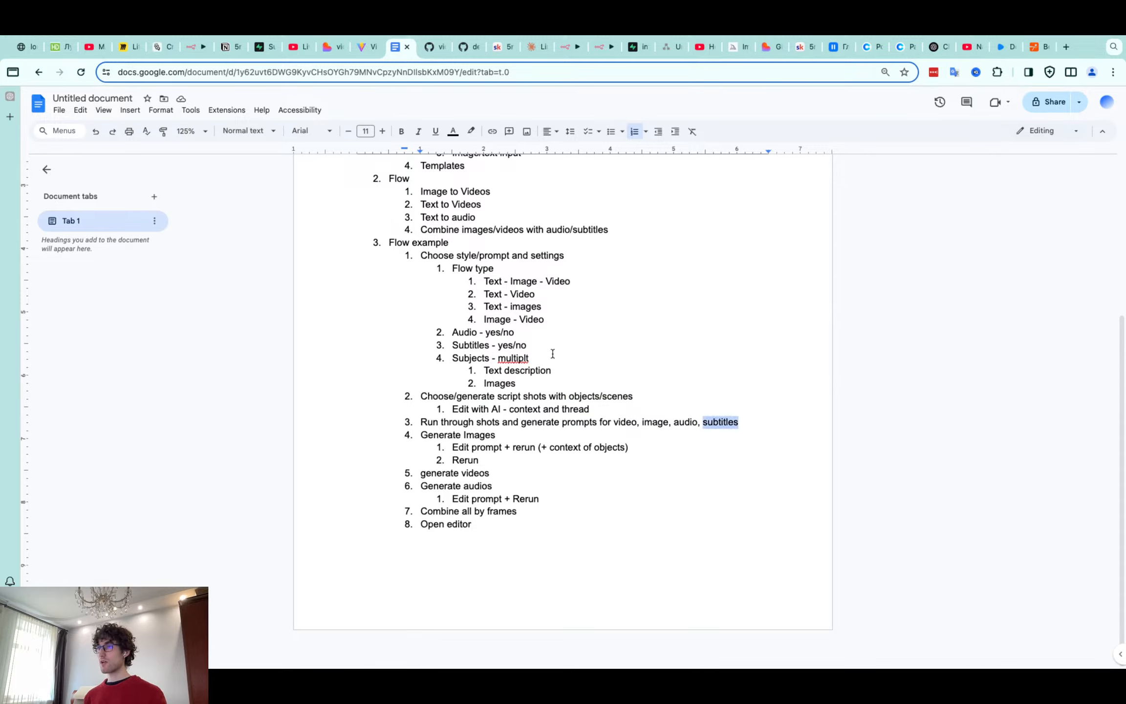
Highlight the Flow type through Subjects settings and review the Generate Images and Generate audios items
left_click_drag(553, 354, 450, 267)
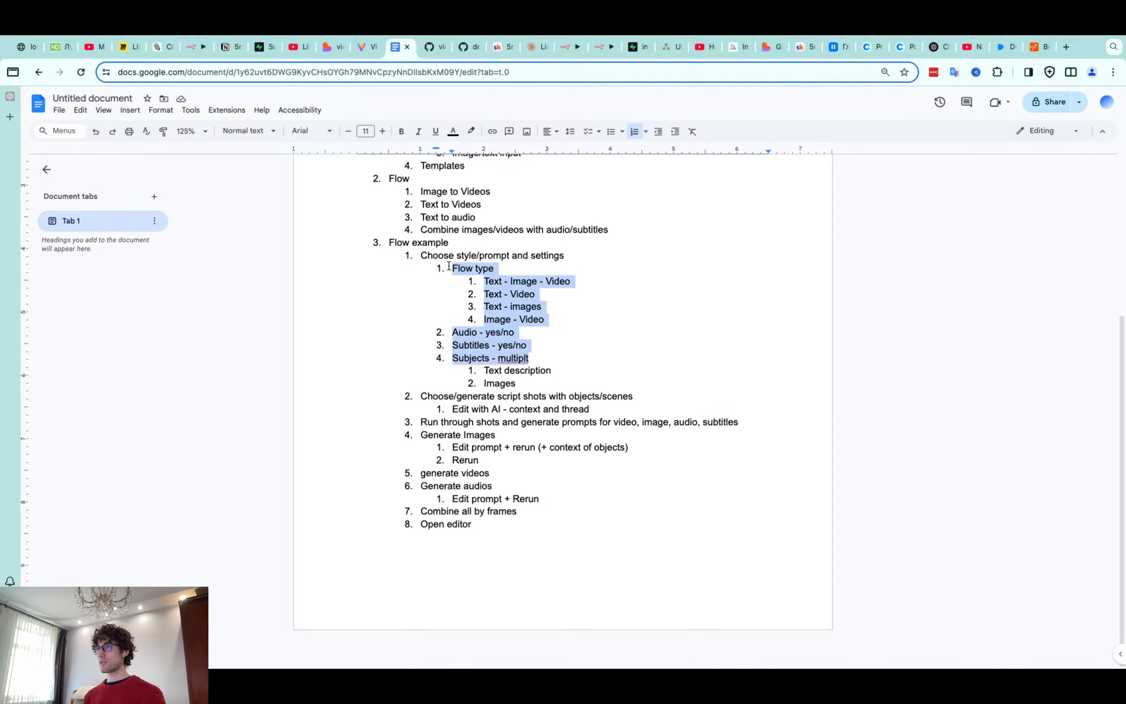
left_click(507, 294)
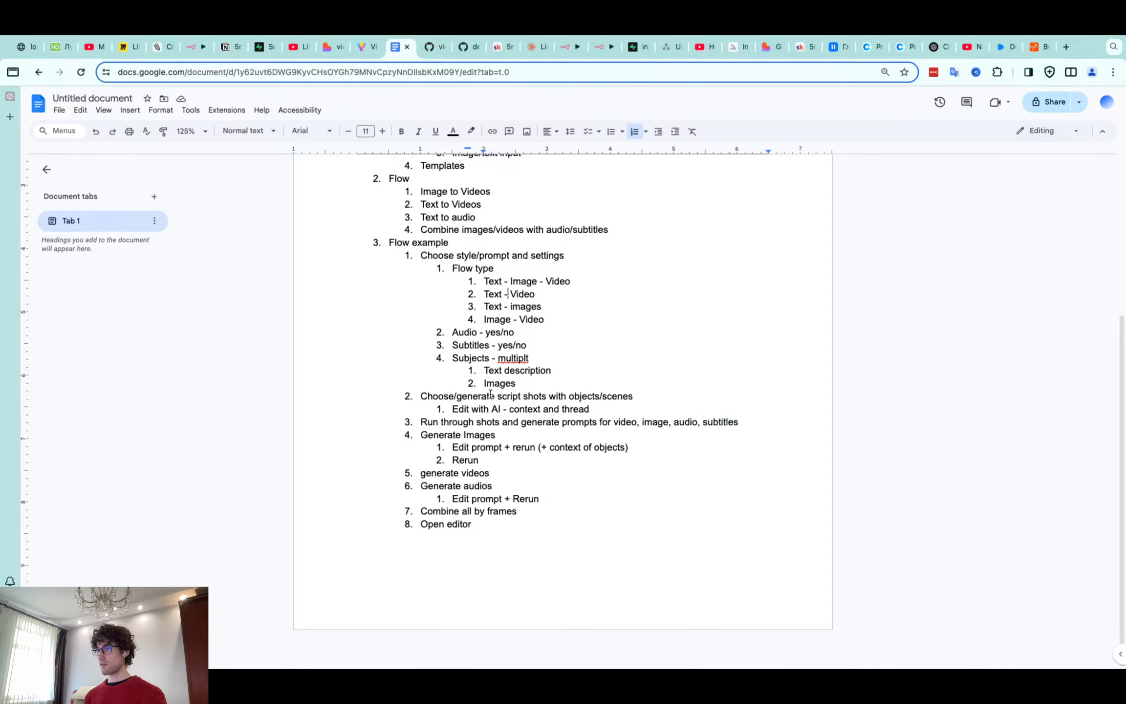
left_click(480, 434)
left_click(438, 434)
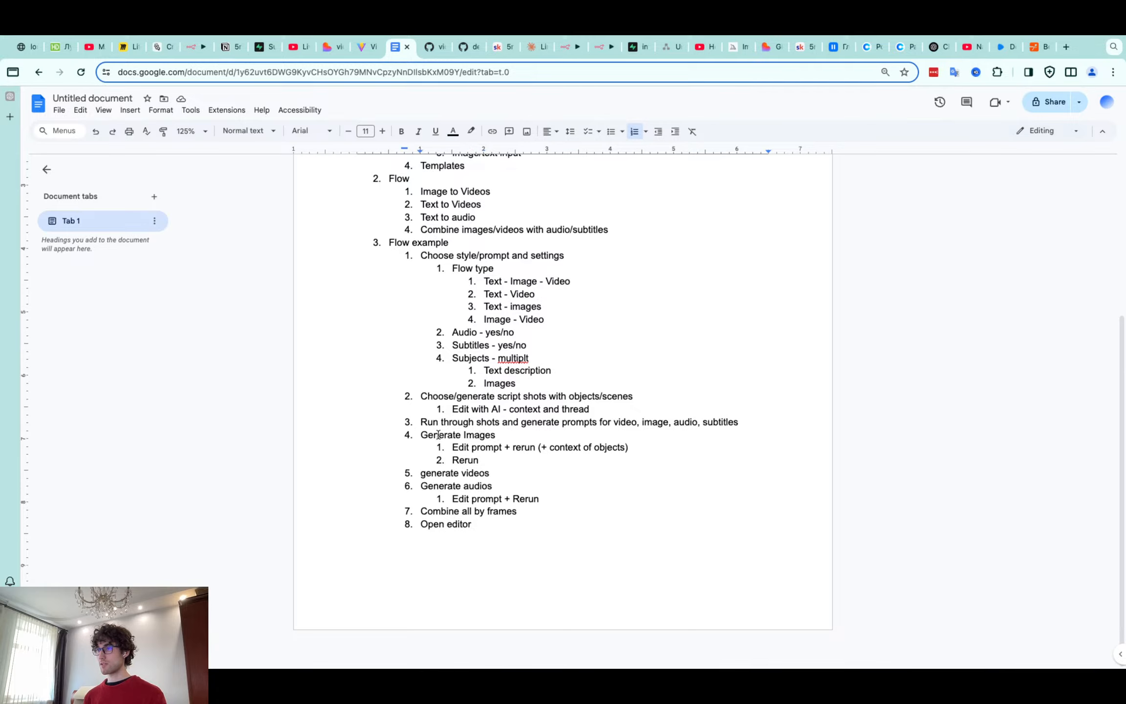
left_click(482, 486)
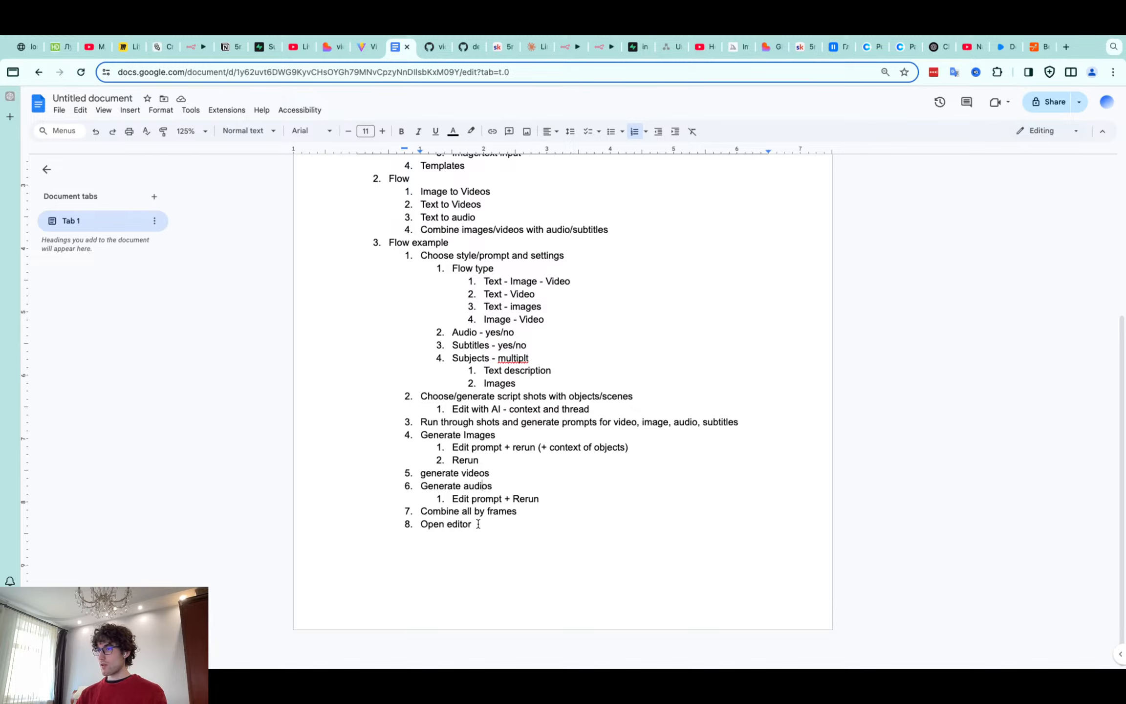
Change "Combine all by frames" to "Combine all by shots" and highlight the Open editor item
double_click(489, 509)
type("shot")
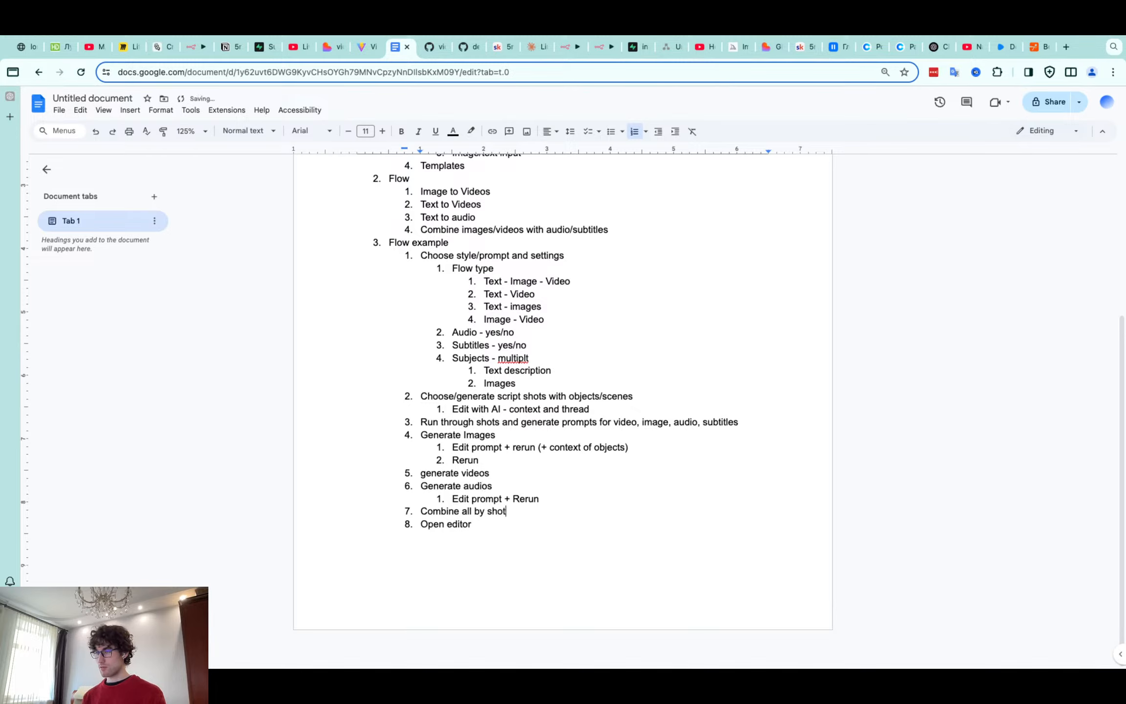
type("s")
left_click(485, 524)
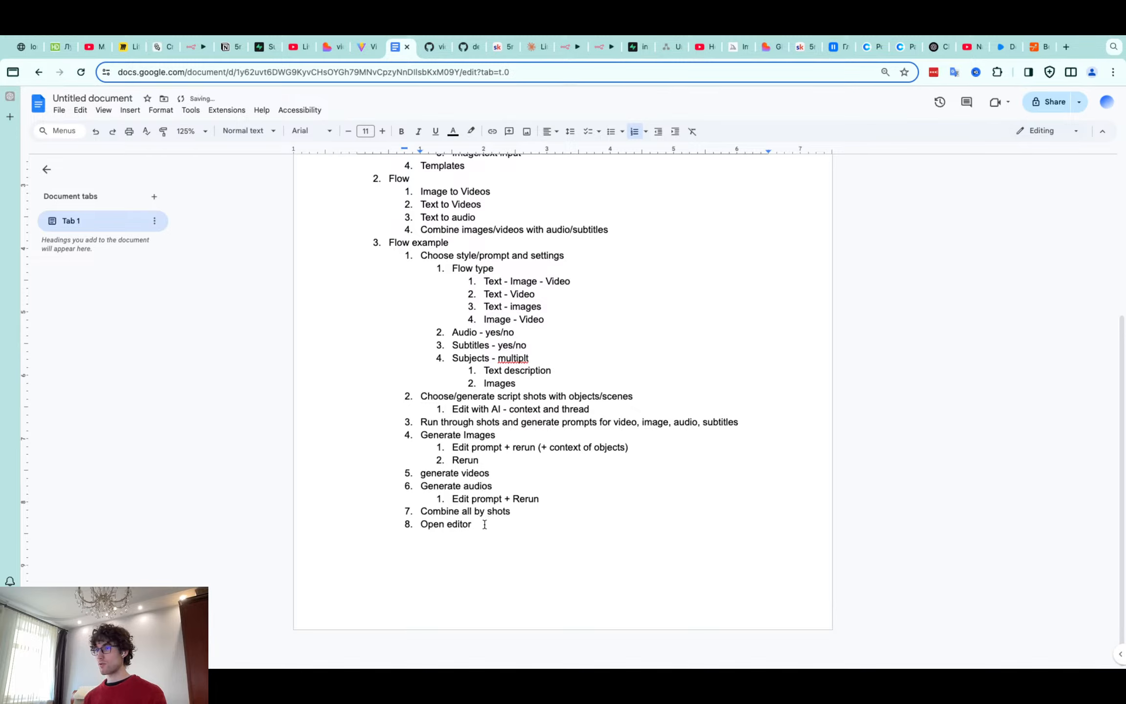
left_click_drag(470, 525, 424, 523)
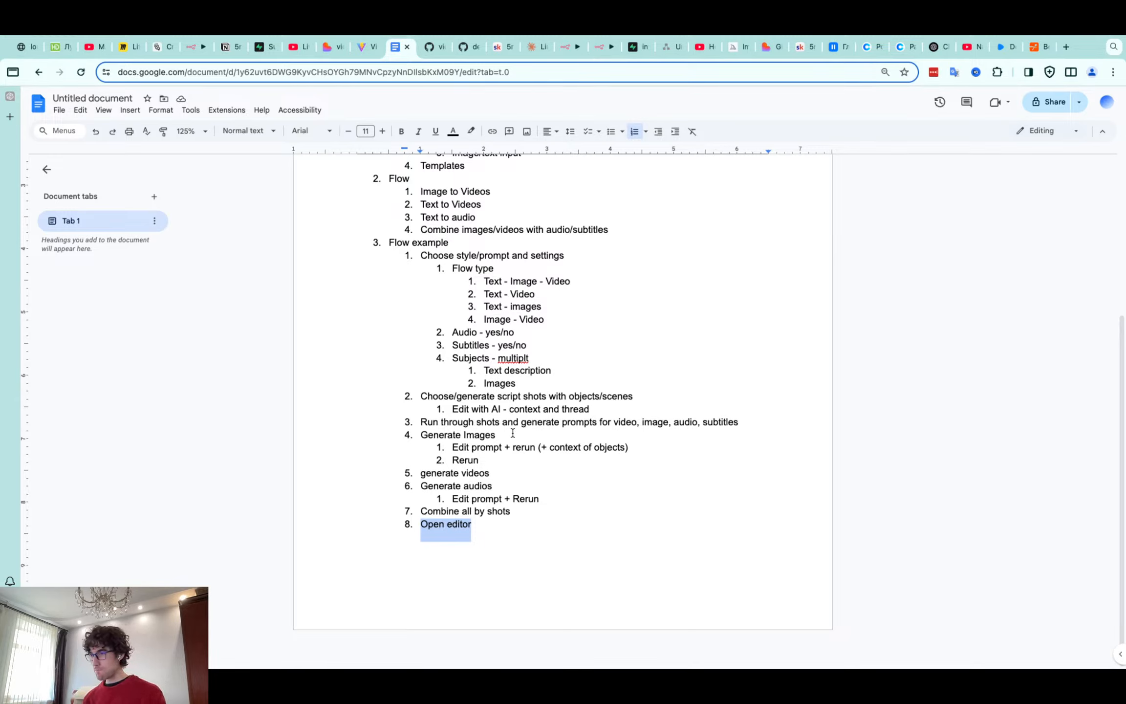
Extend the last Flow example item to read "Open editor, edit, export"
left_click(524, 526)
type(", ")
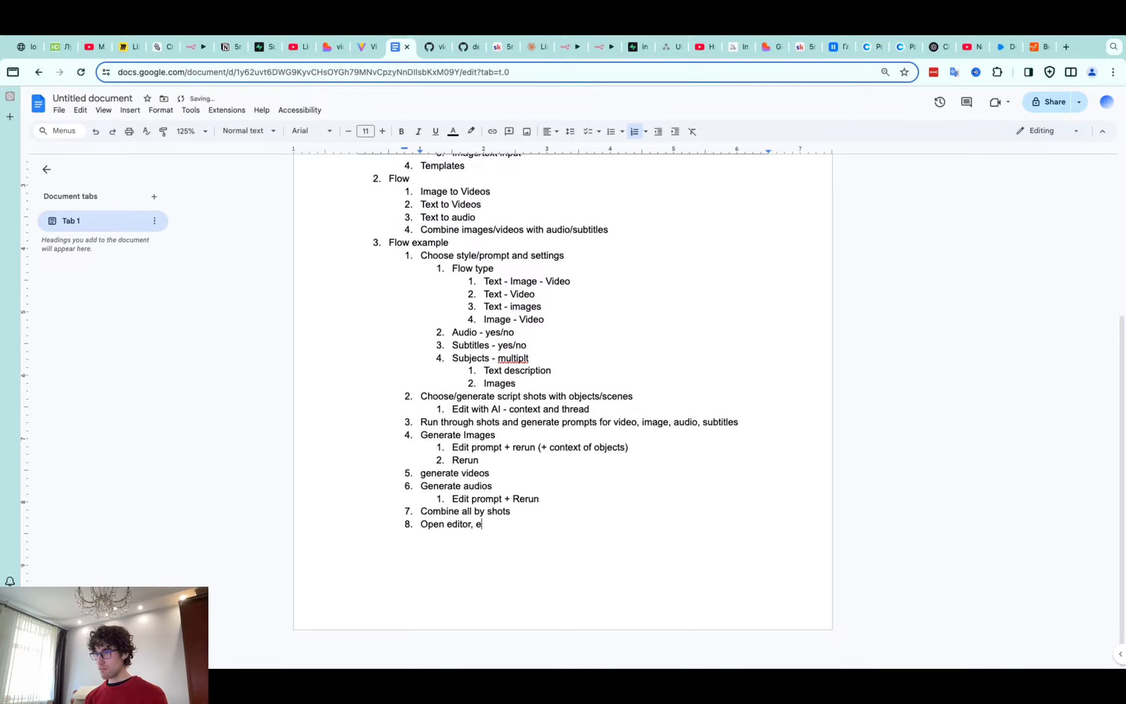
type("edit,")
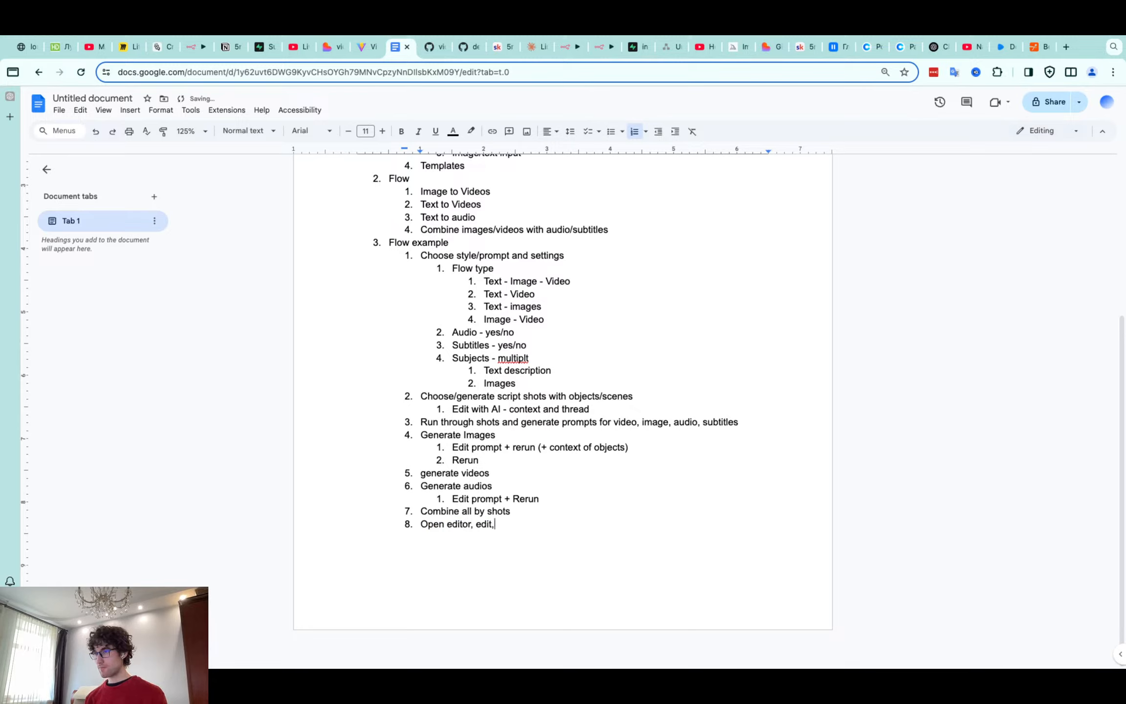
type(" export")
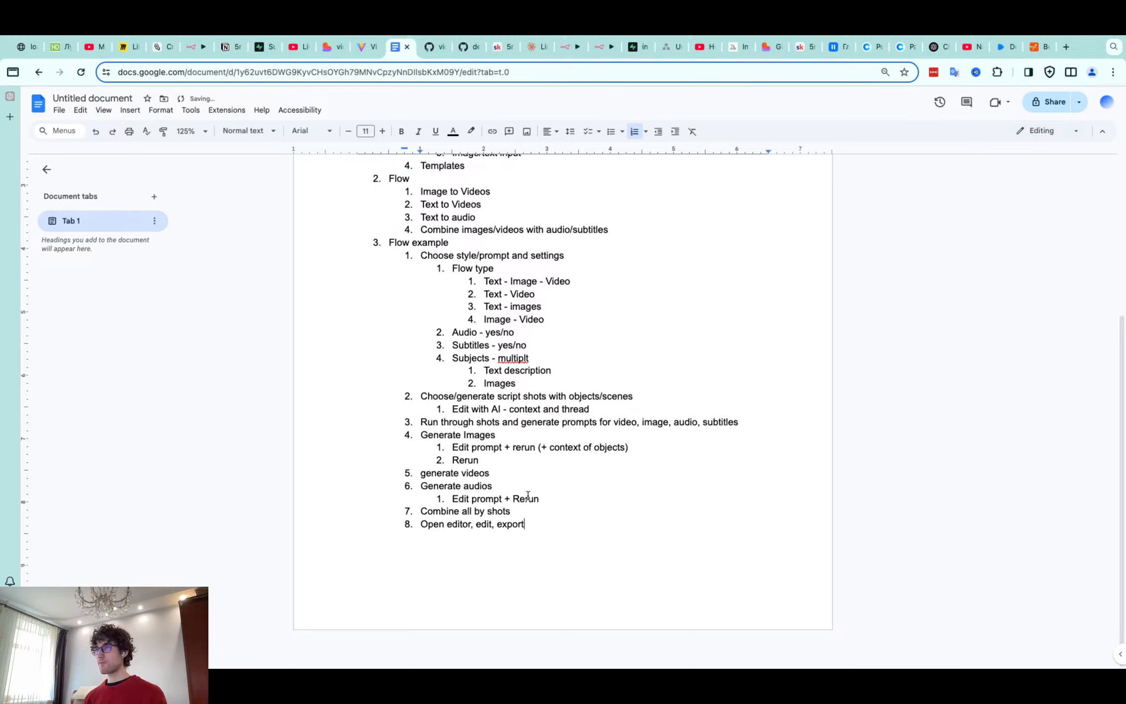
left_click(528, 499)
scroll(416, 226, "up", 5)
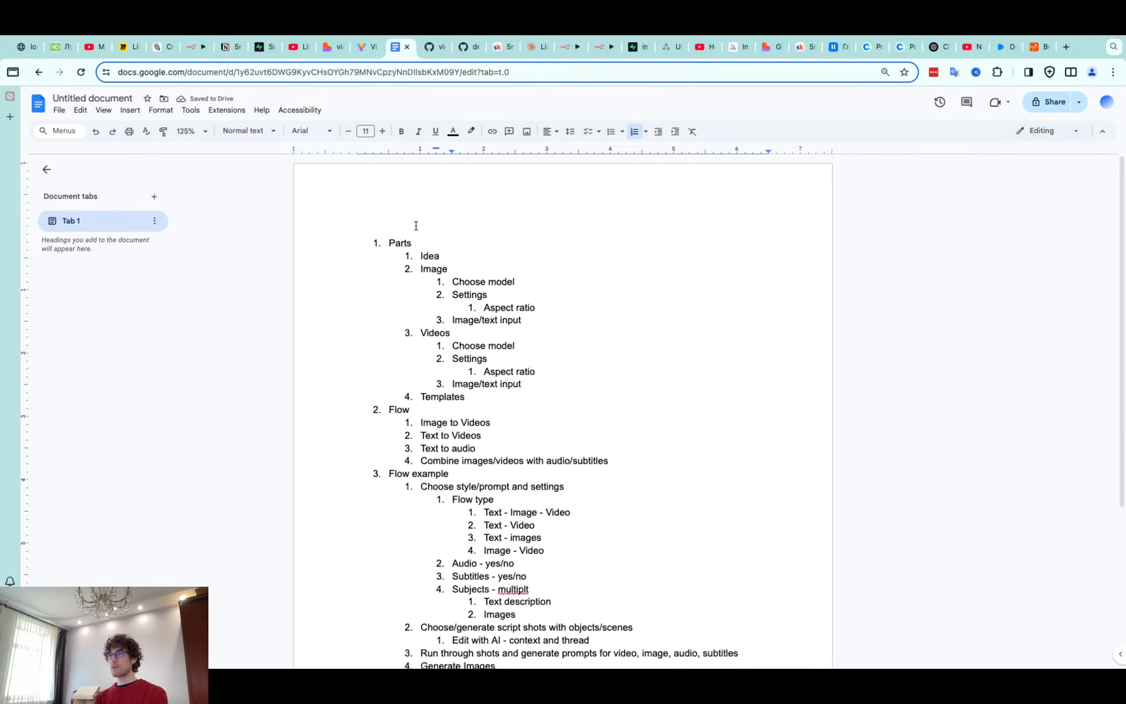
View the video editor preview, switch to the Lovable project video-edit-easy-peasy, and dismiss its error dialog and reload the page
left_click(366, 49)
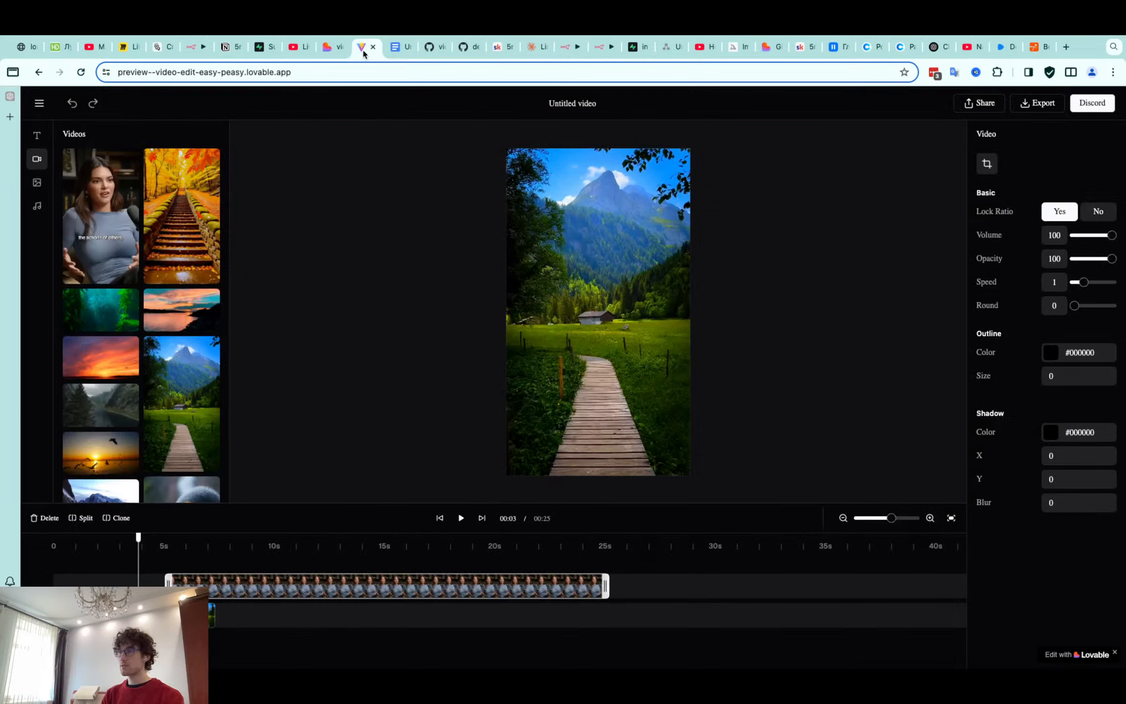
left_click(333, 47)
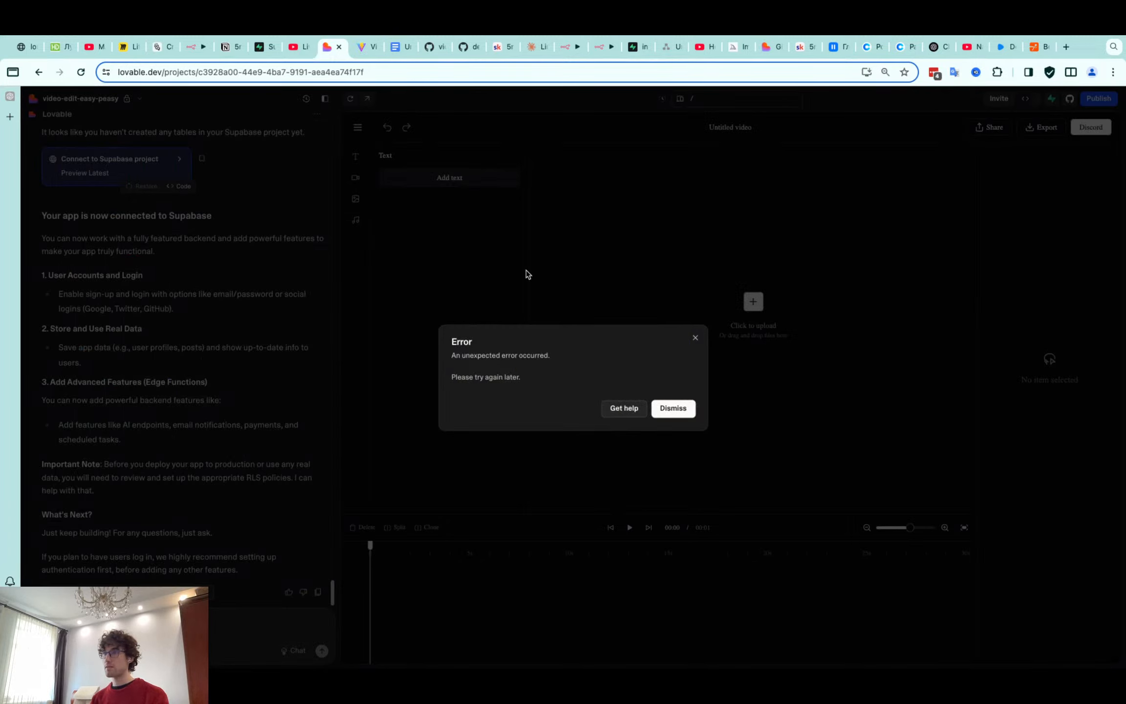
left_click(682, 408)
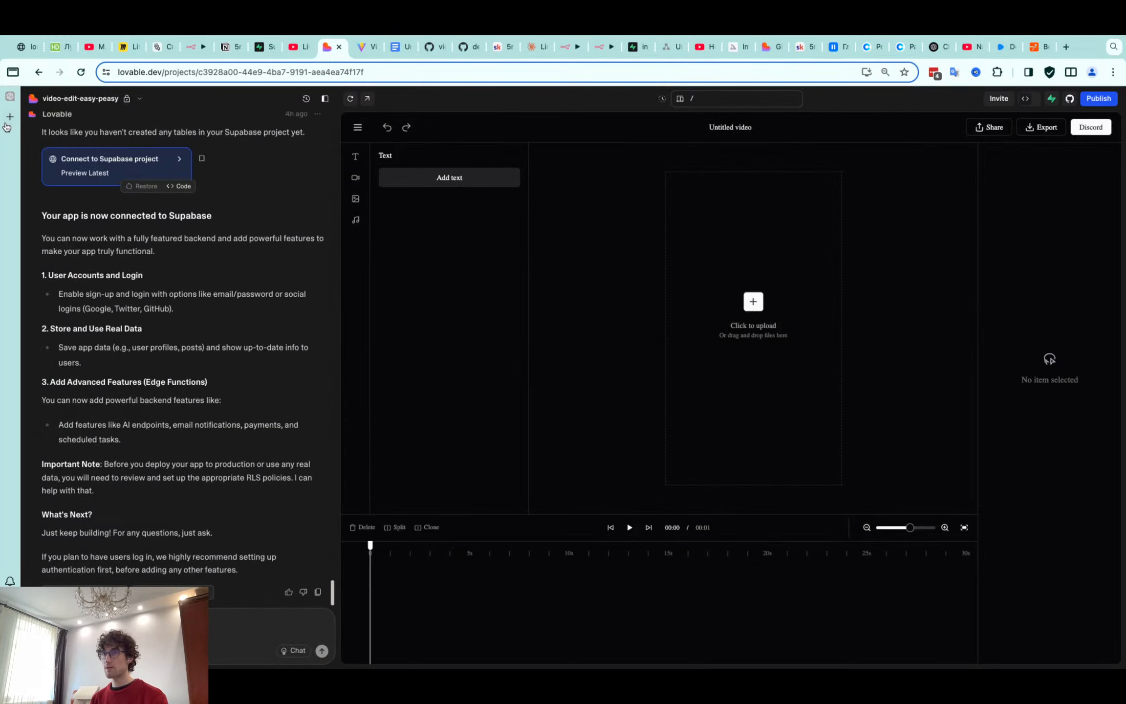
left_click(81, 72)
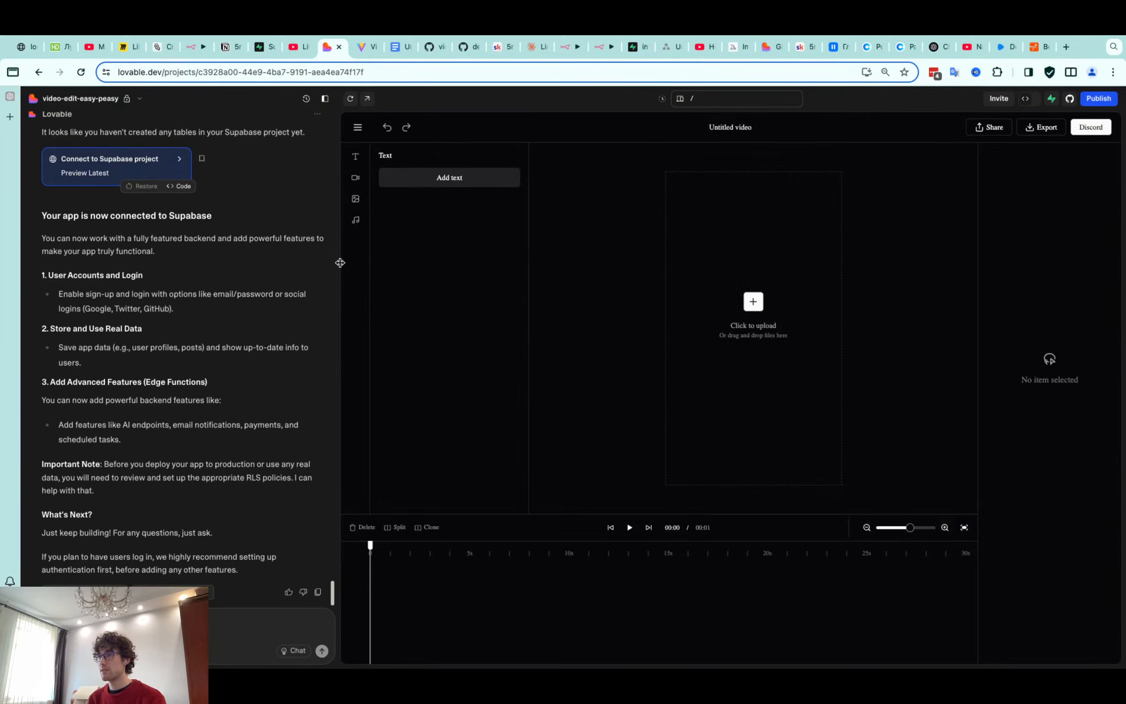
Open the root of the video-edit-easy-peasy repository on GitHub and return to the Lovable project
left_click(430, 49)
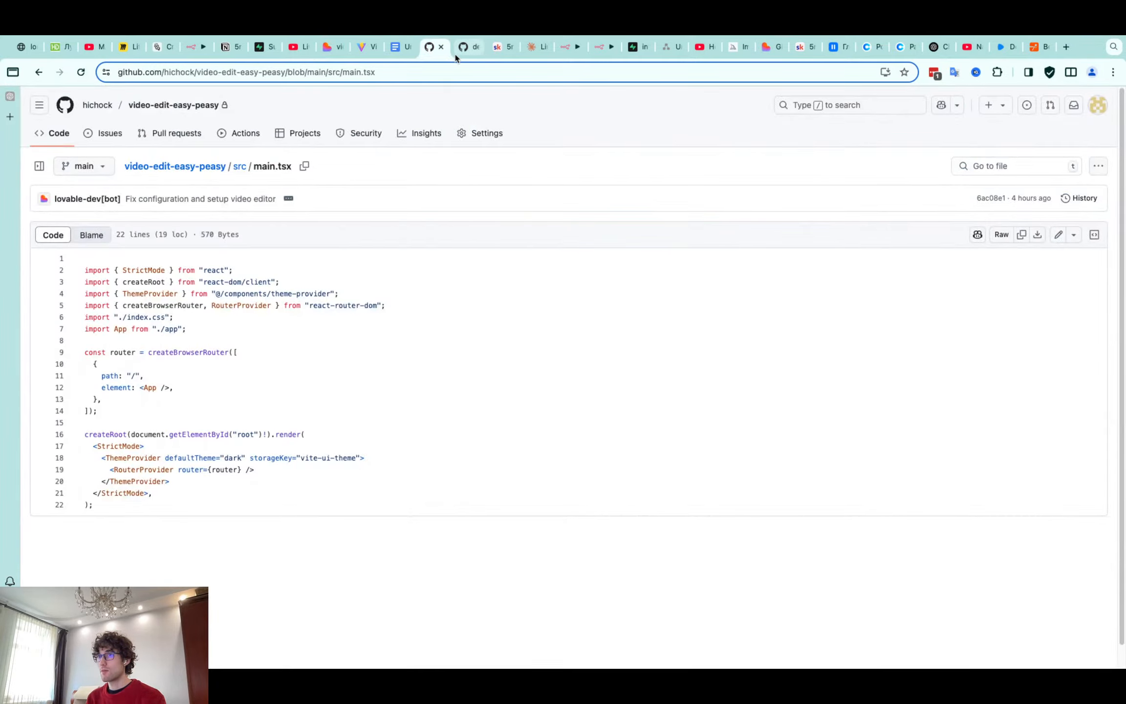
left_click(196, 168)
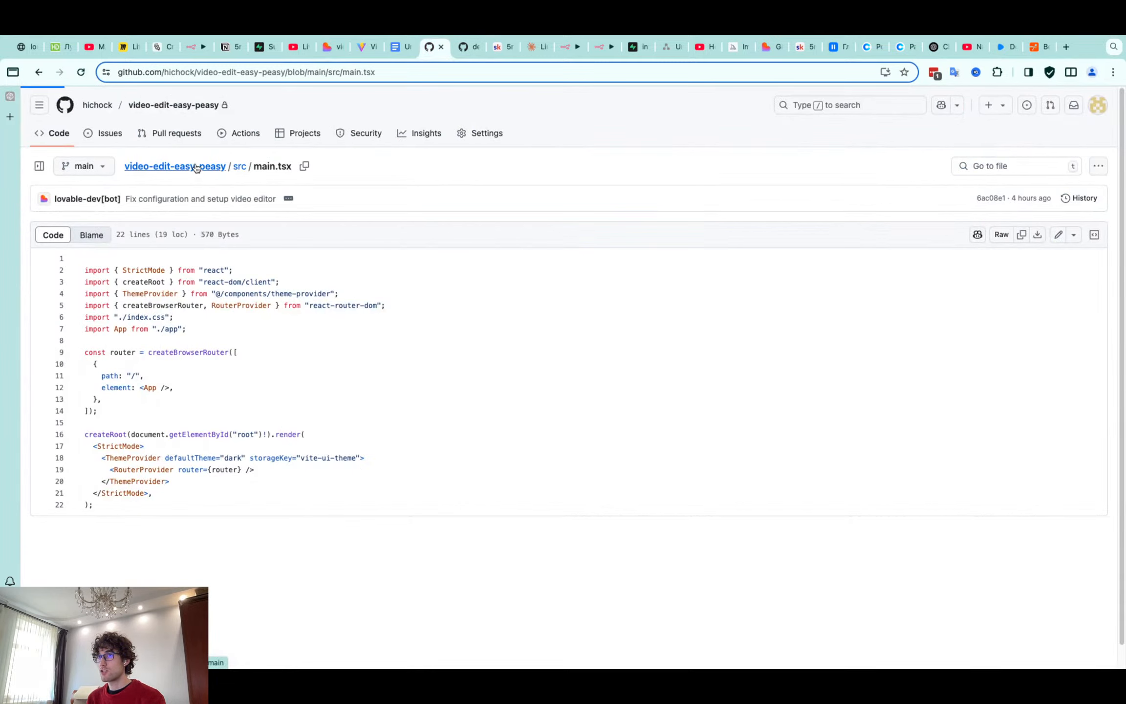
left_click(332, 46)
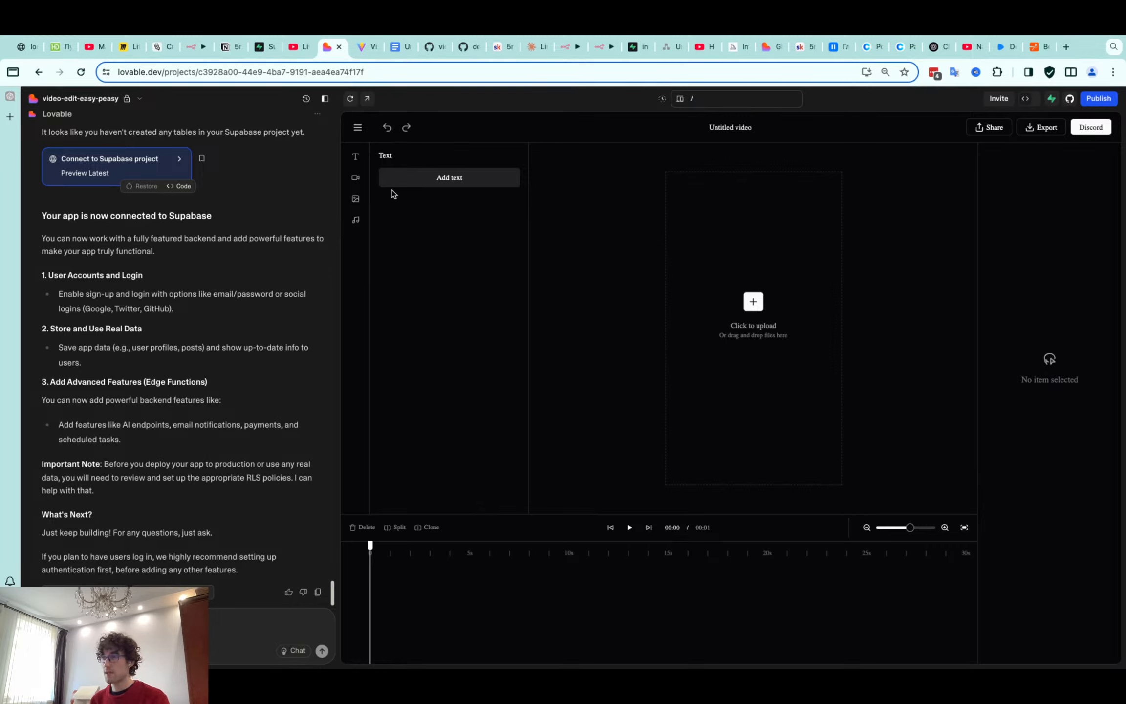
Review the file list and README of designcombo's react-video-editor repository on GitHub
left_click(467, 47)
scroll(373, 233, "up", 1)
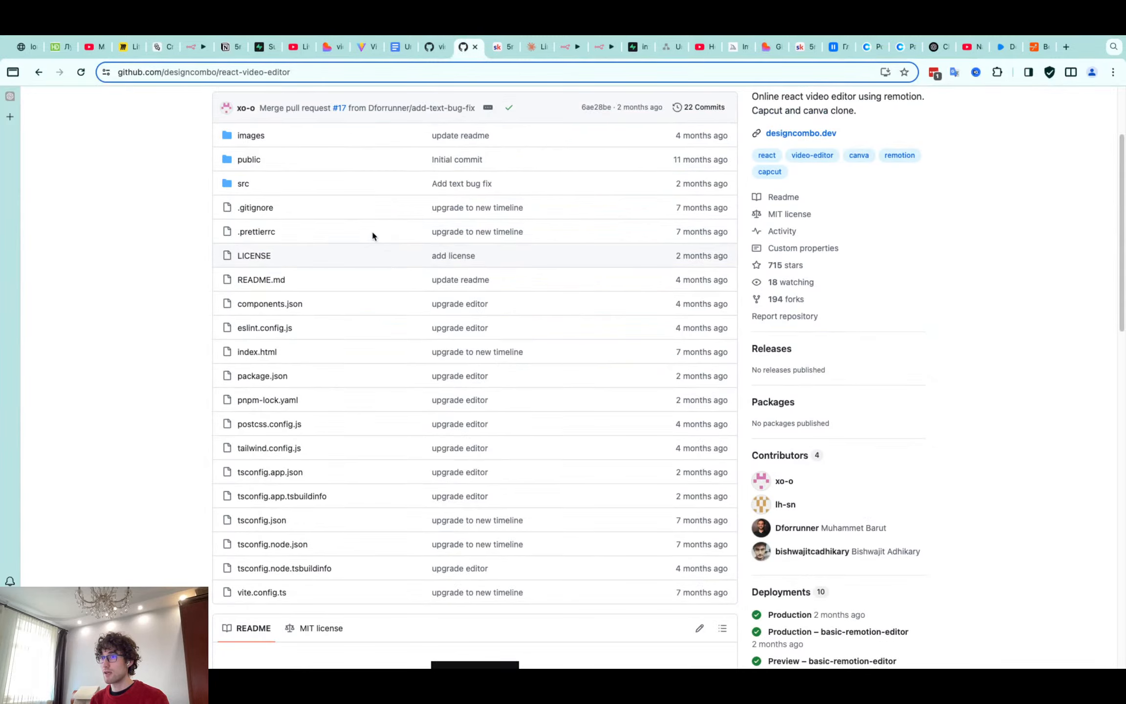
scroll(372, 235, "down", 10)
scroll(373, 234, "up", 1)
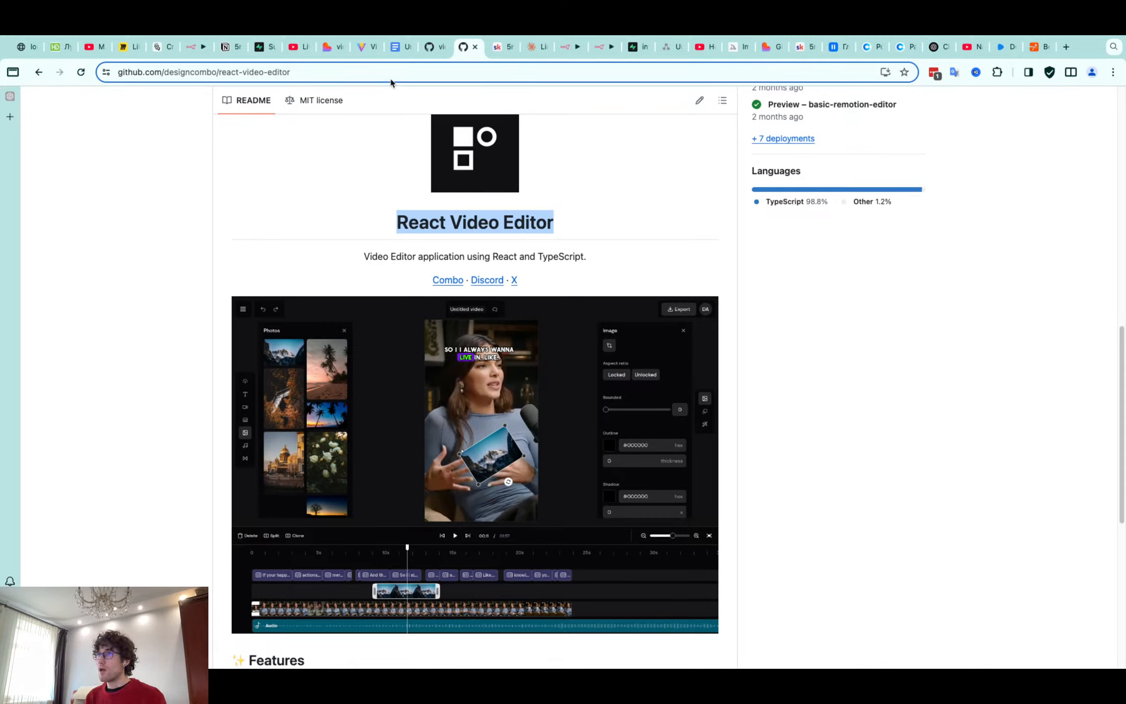
Return to the Lovable project and check which GitHub repository it is connected to
left_click(437, 49)
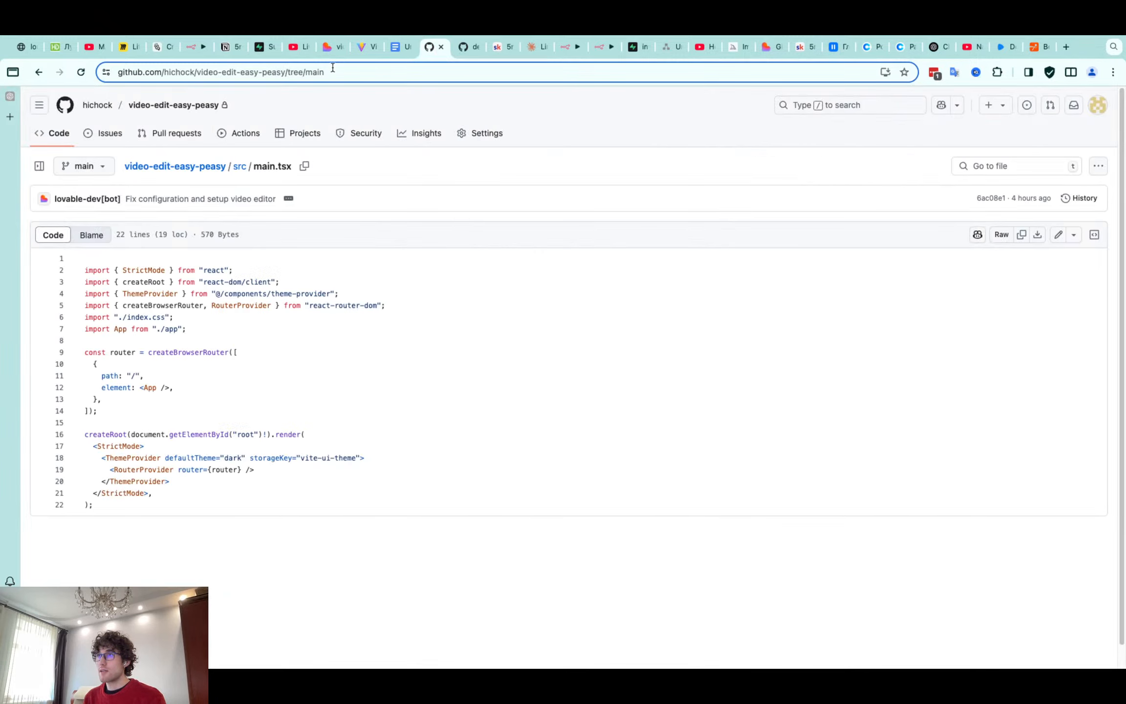
left_click(330, 47)
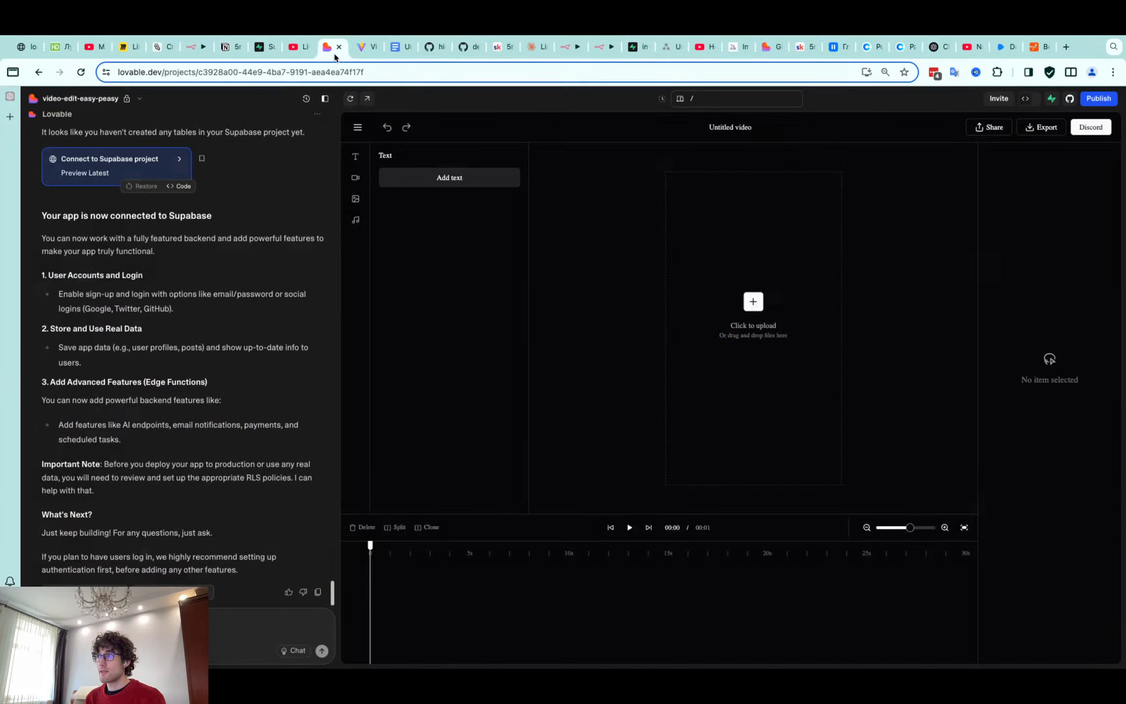
left_click(1070, 98)
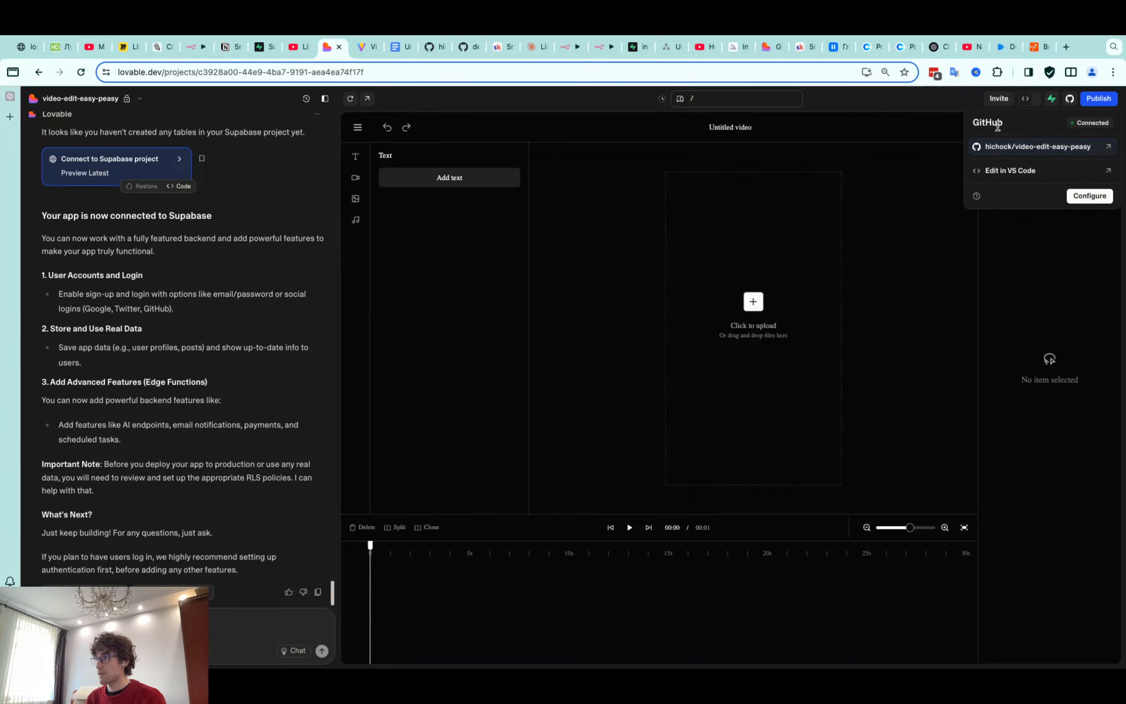
Examine the file list and commit messages of the video-edit-easy-peasy repository on GitHub
left_click(434, 47)
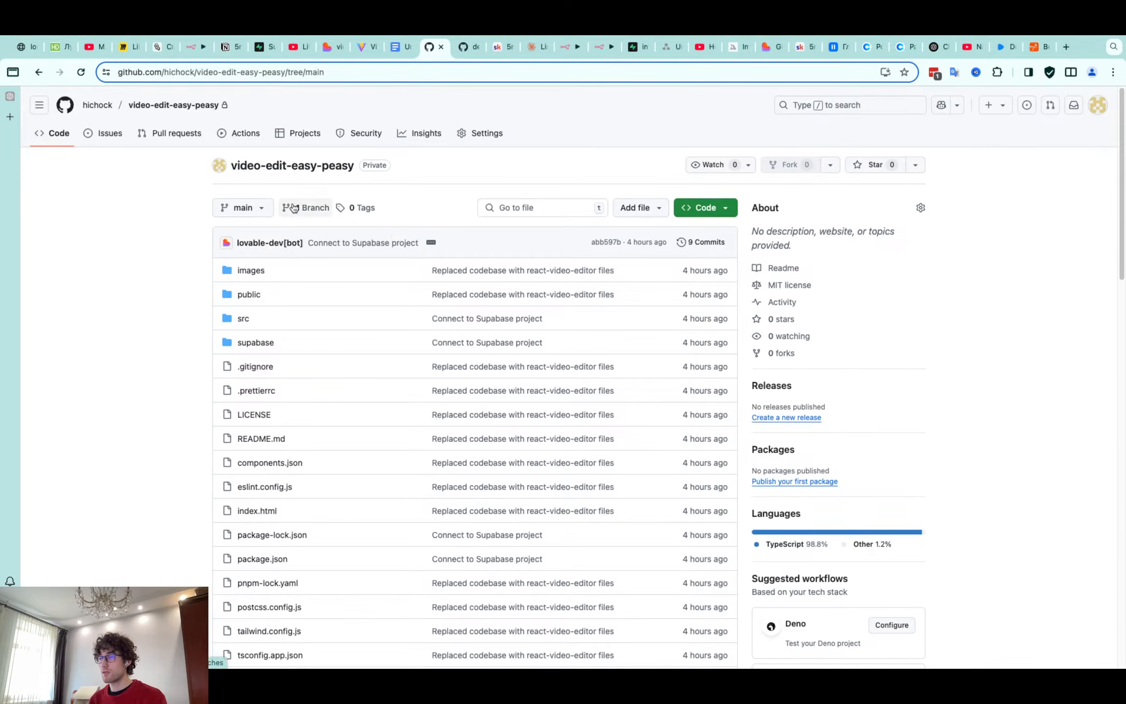
scroll(293, 207, "down", 3)
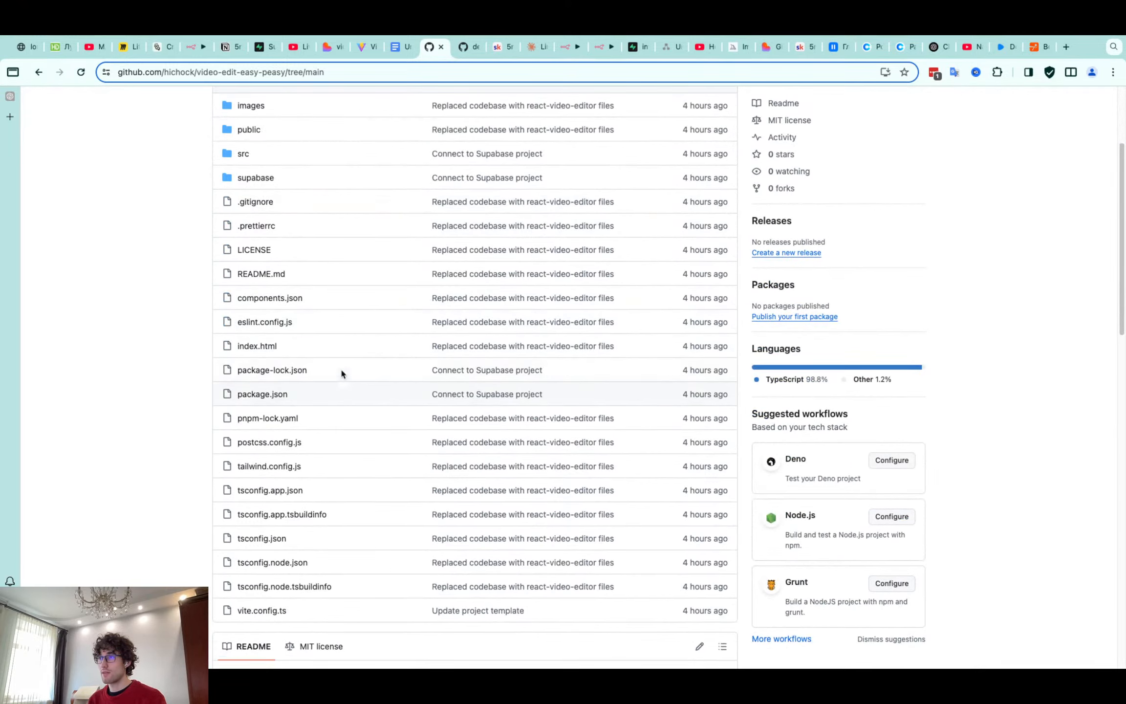
scroll(336, 362, "down", 2)
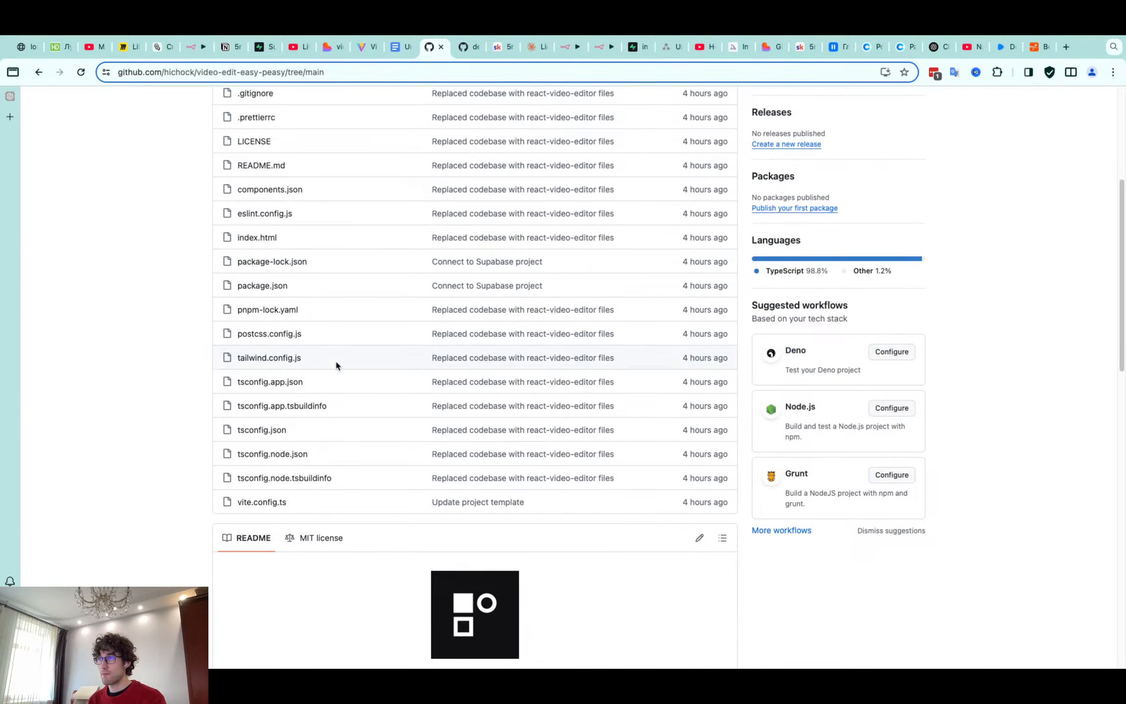
scroll(336, 357, "up", 1)
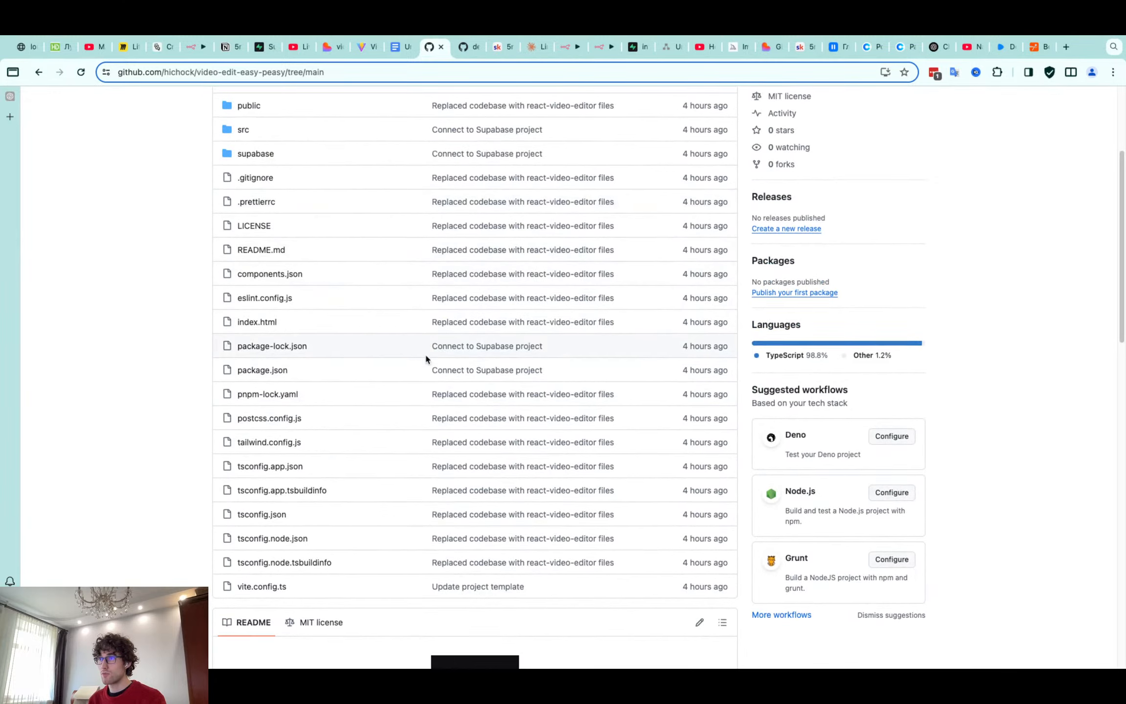
scroll(411, 195, "up", 1)
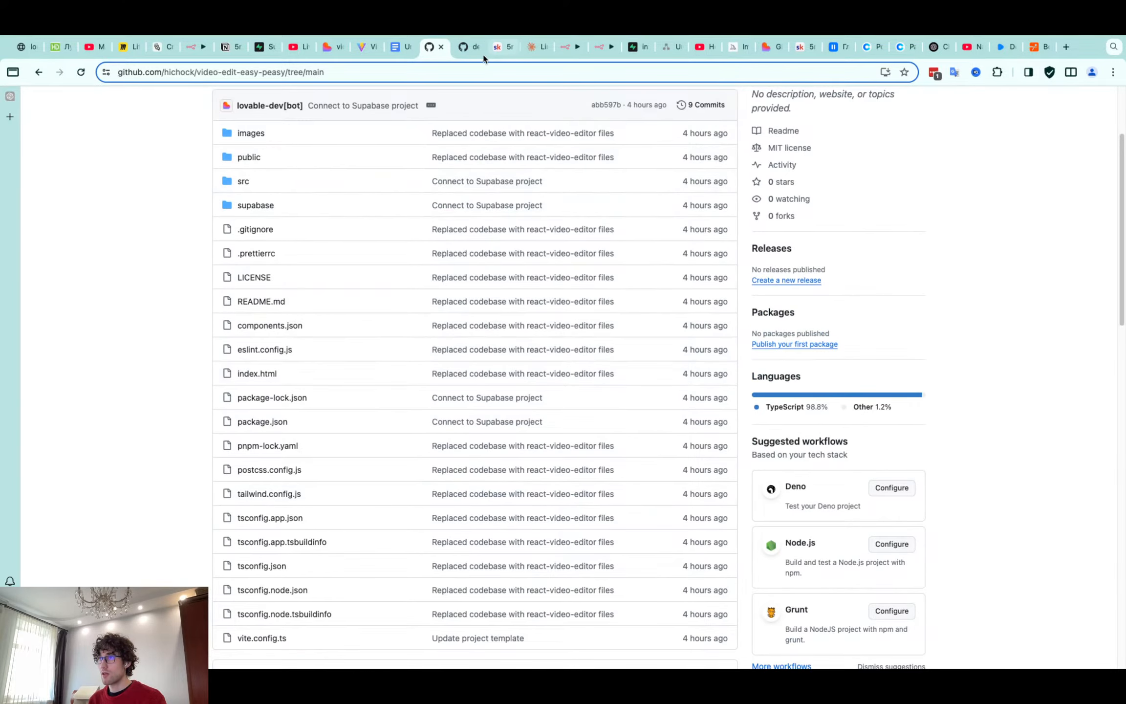
Compare them with the top-level files of the react-video-editor repository
left_click(470, 47)
scroll(474, 279, "up", 10)
scroll(440, 342, "up", 3)
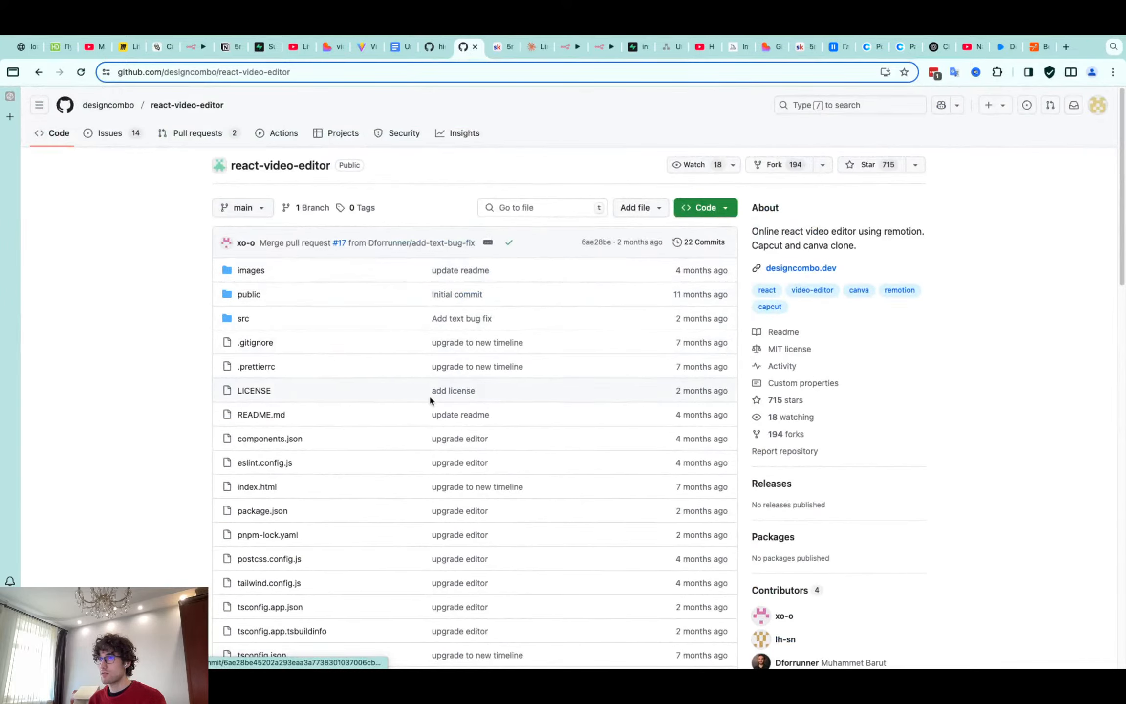
Open package.json in the video-edit-easy-peasy repository and highlight the "build:dev" script line
key("ctrl+shift+Tab")
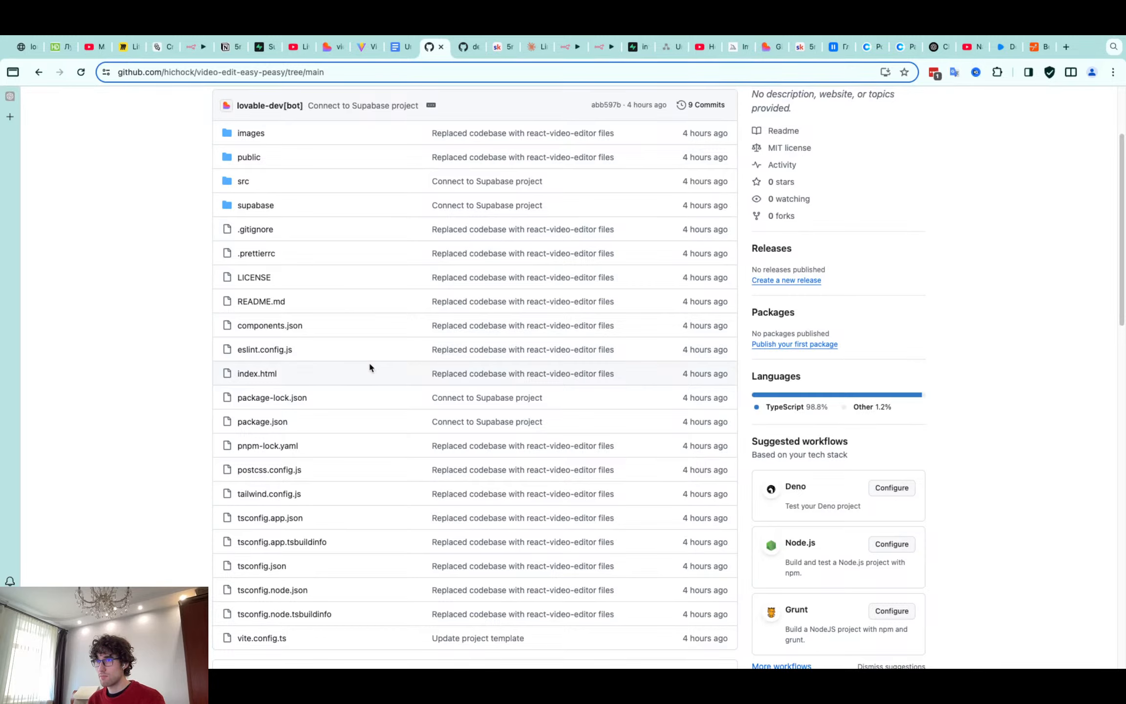
left_click(275, 424)
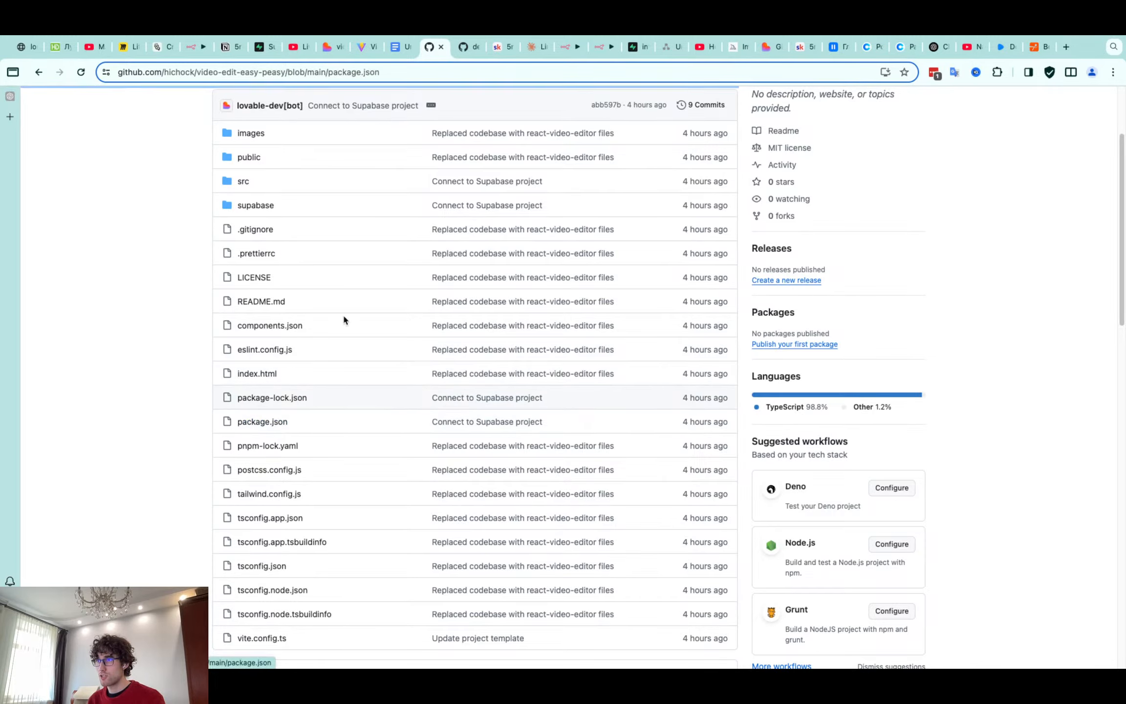
left_click_drag(102, 352, 295, 353)
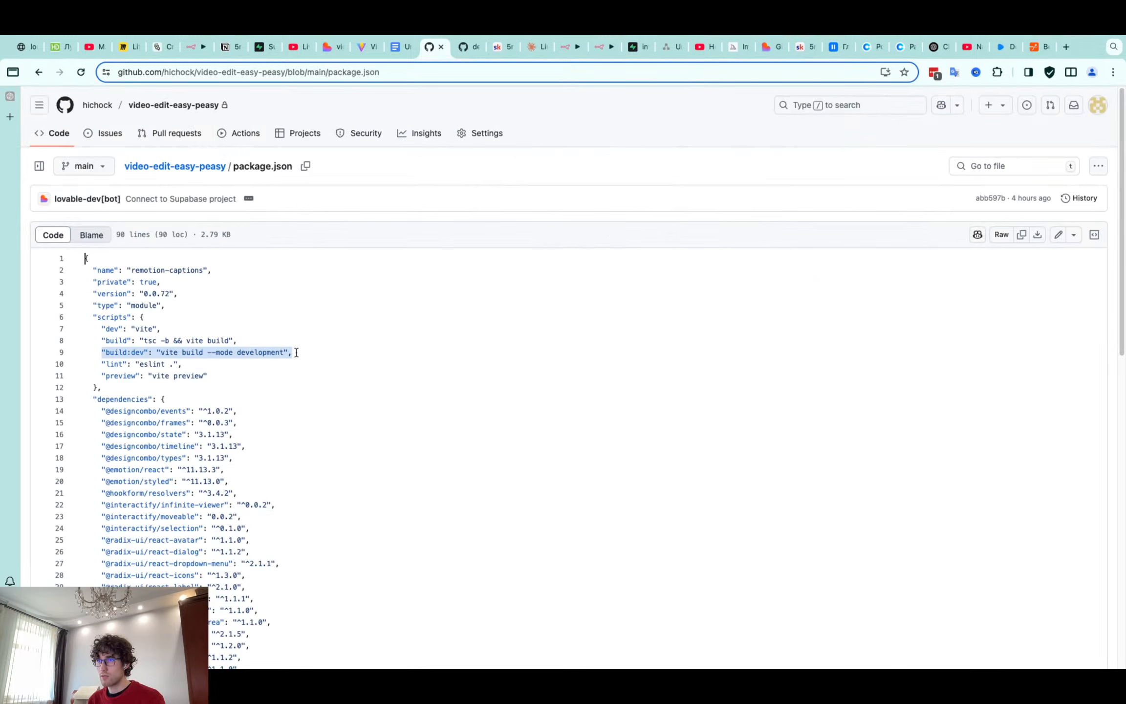
Open package.json in the react-video-editor repository, highlight its "build" script line, and compare it with the video-edit-easy-peasy version
left_click(467, 46)
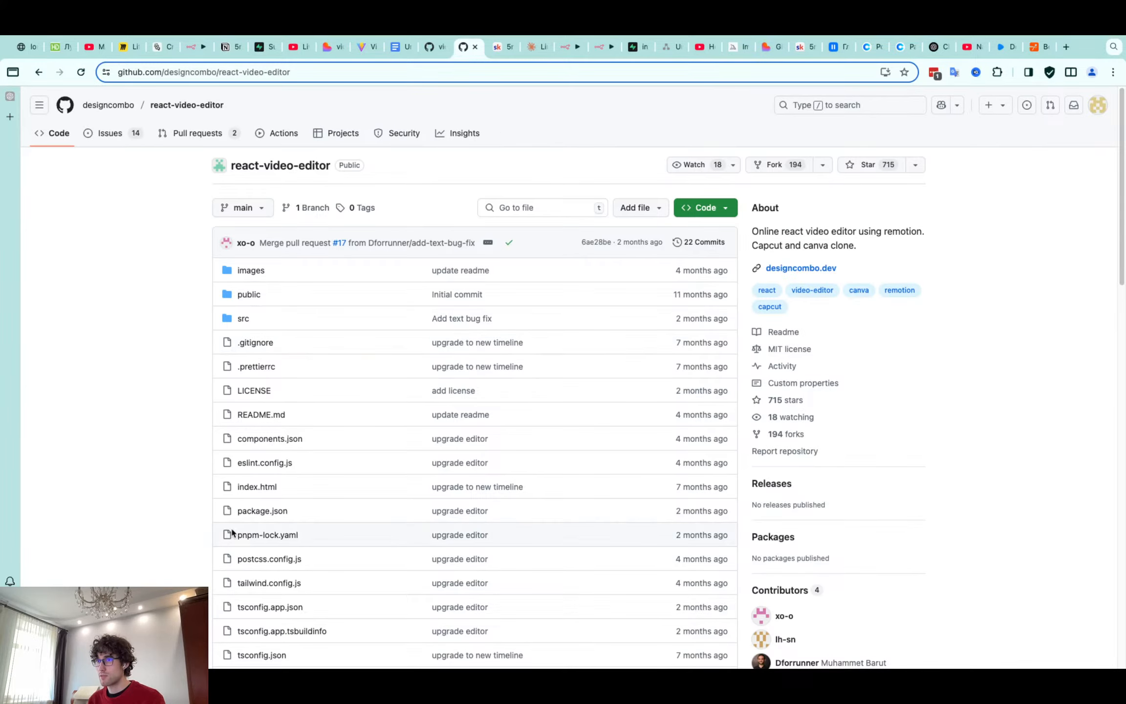
left_click(277, 511)
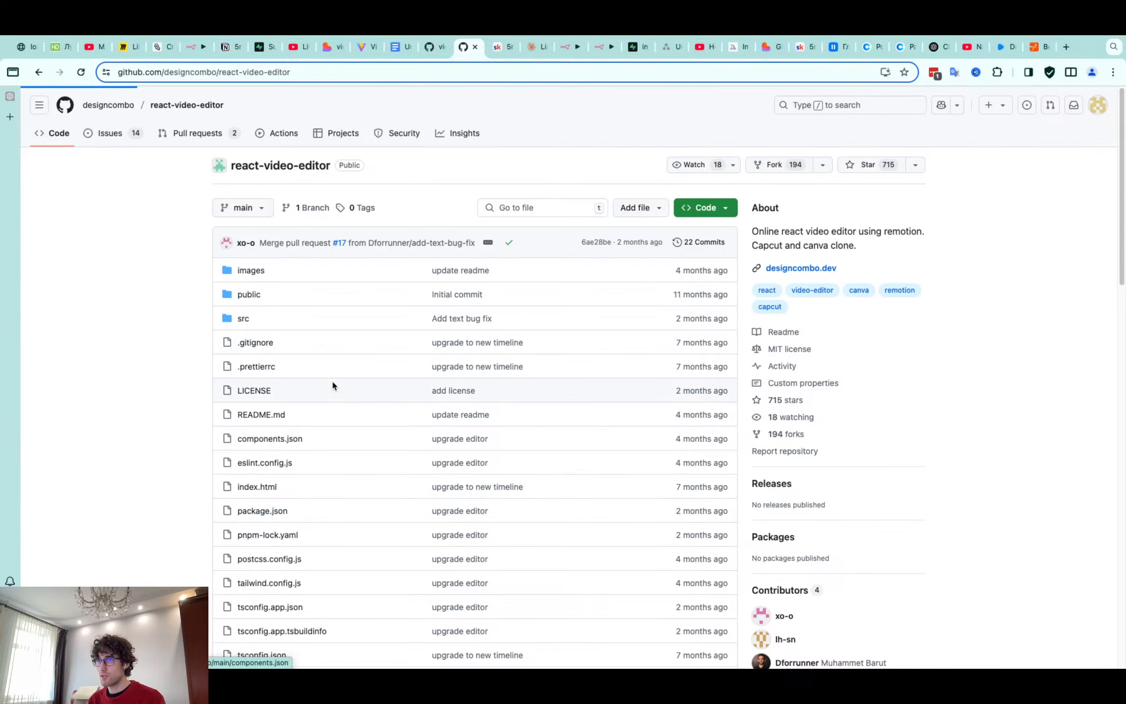
left_click_drag(105, 340, 237, 340)
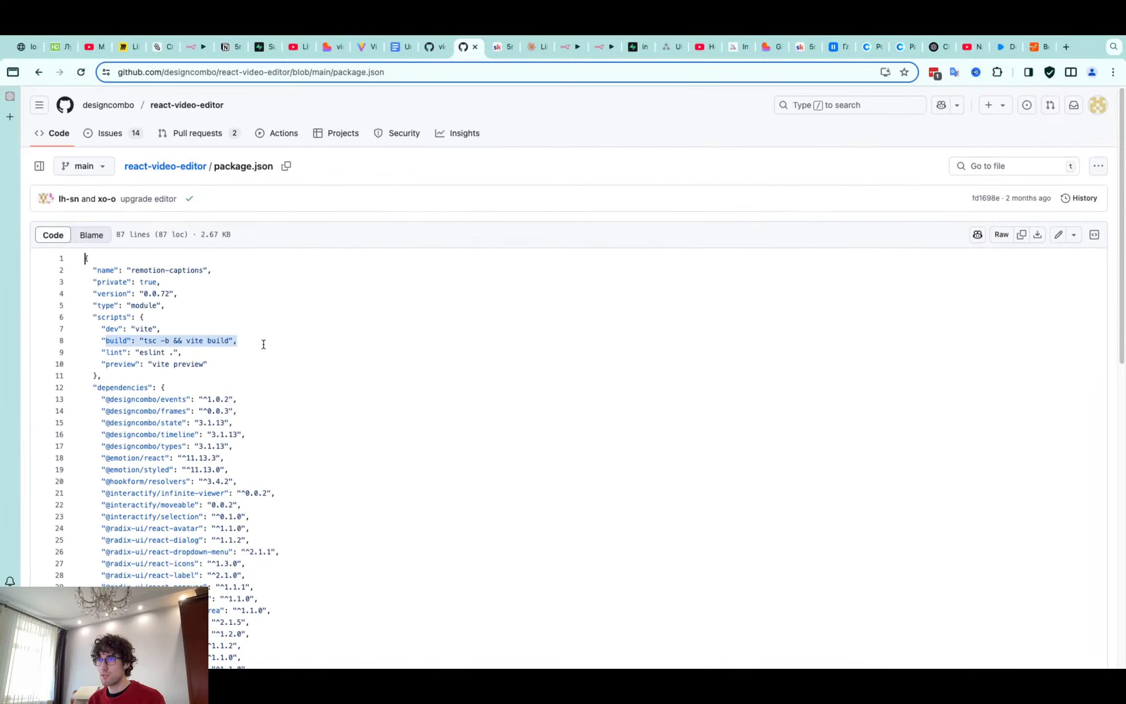
left_click(435, 47)
left_click(315, 342)
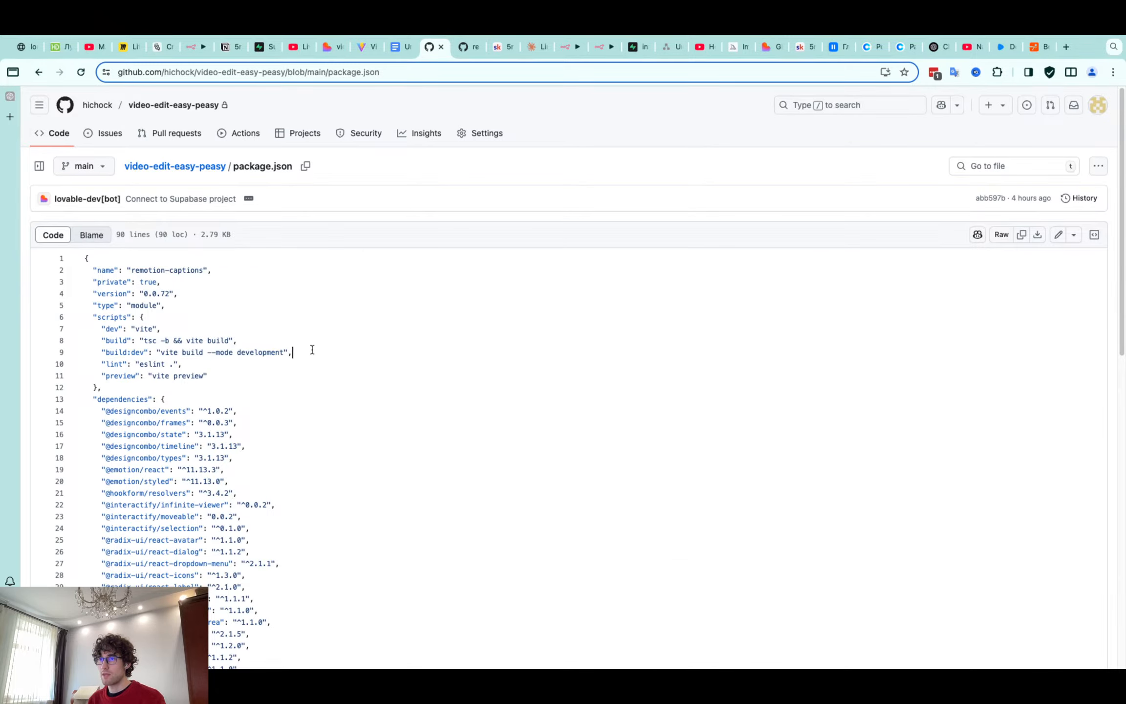
Review the root file list of the video-edit-easy-peasy repository and glance back at the Google Docs outline
left_click(213, 169)
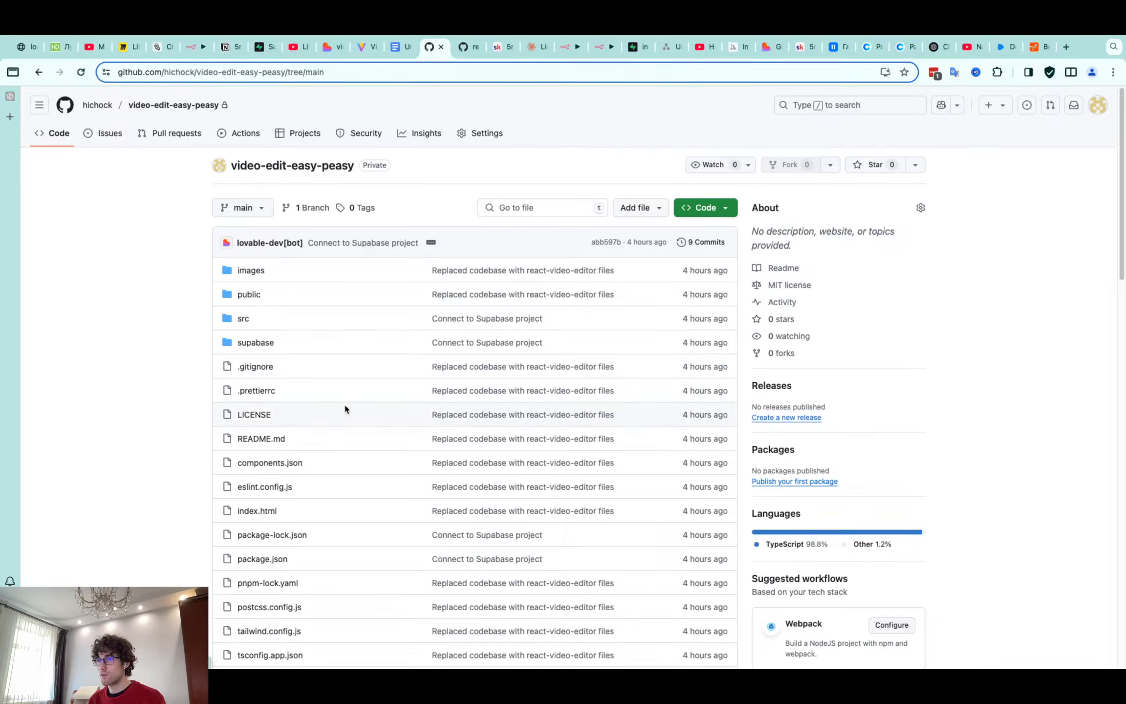
scroll(315, 456, "down", 2)
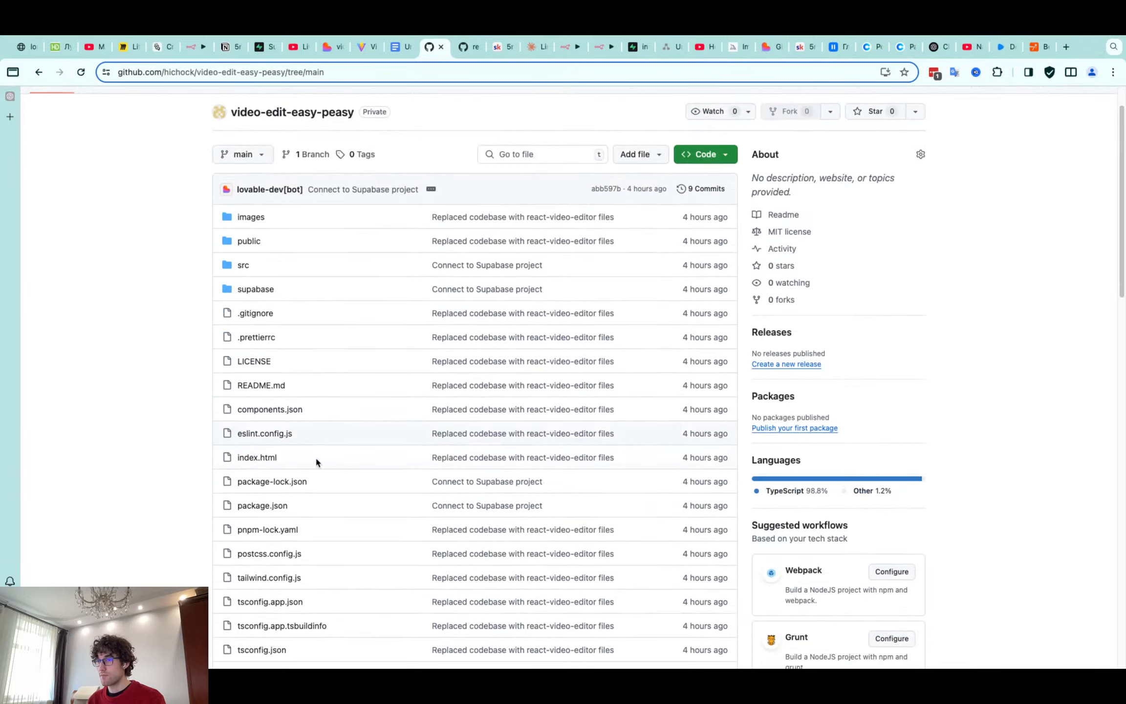
scroll(314, 455, "down", 1)
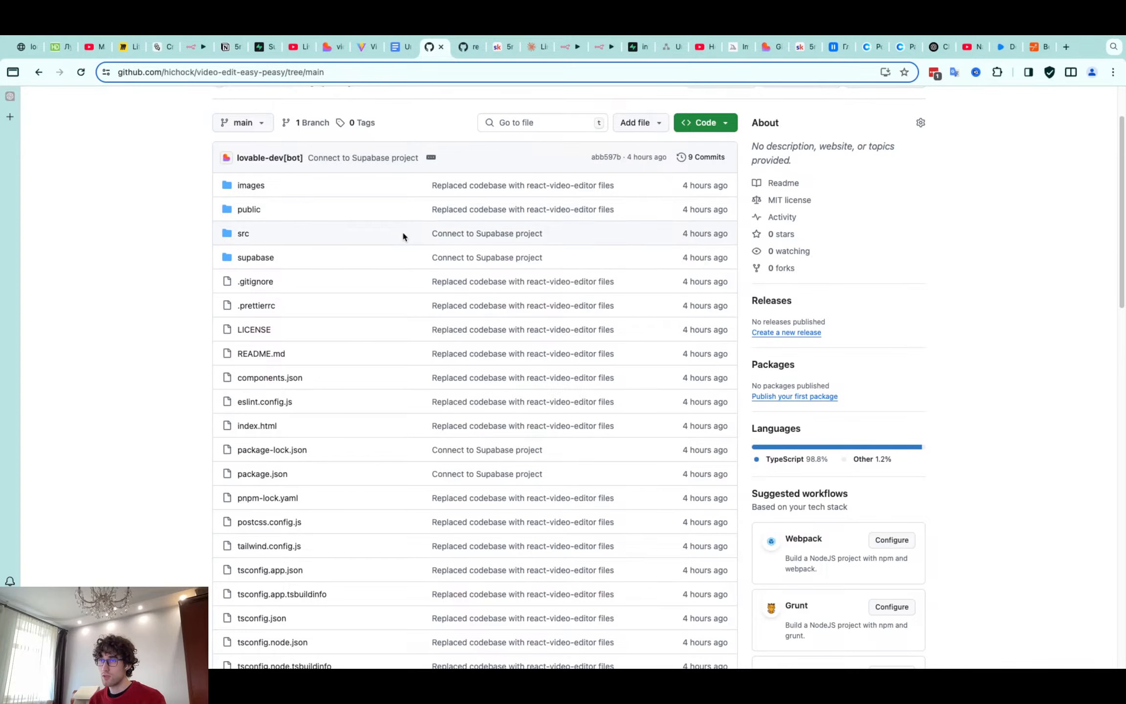
scroll(404, 235, "down", 2)
scroll(403, 230, "up", 5)
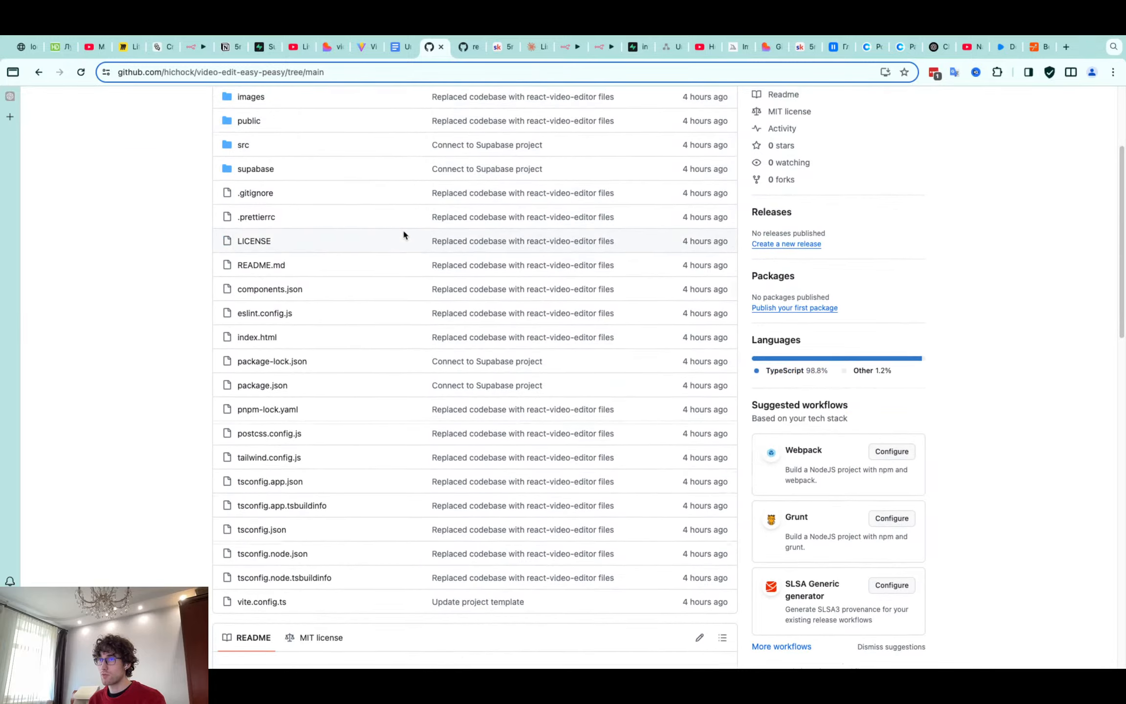
left_click(396, 48)
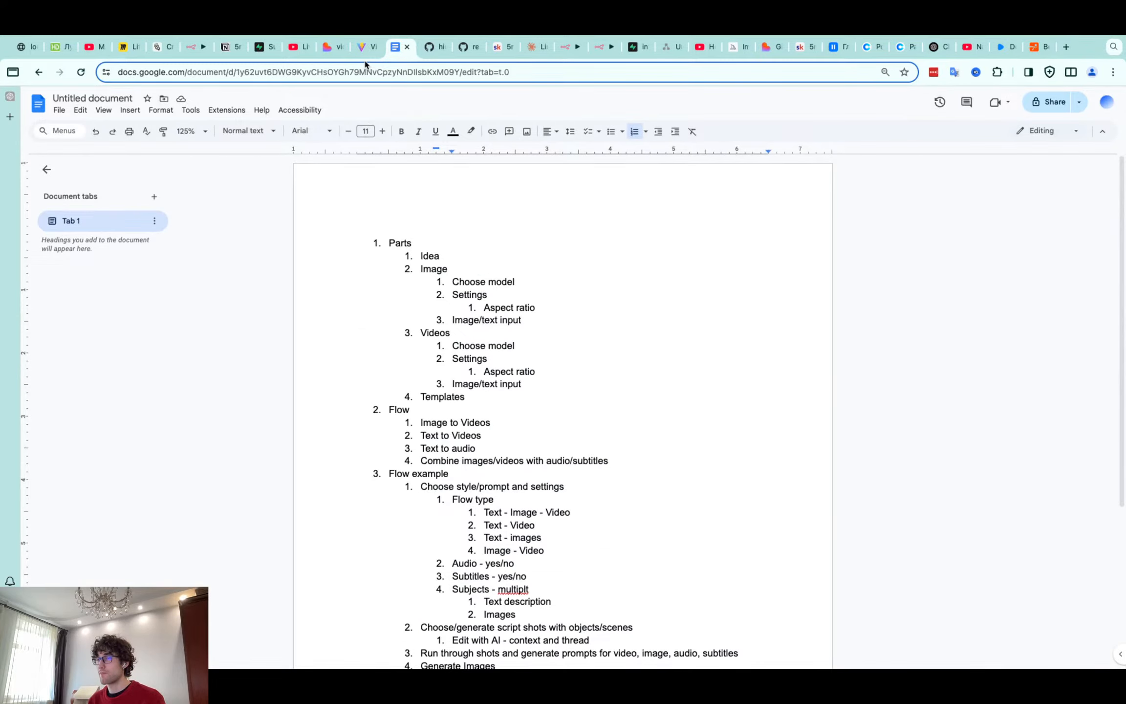
left_click(430, 47)
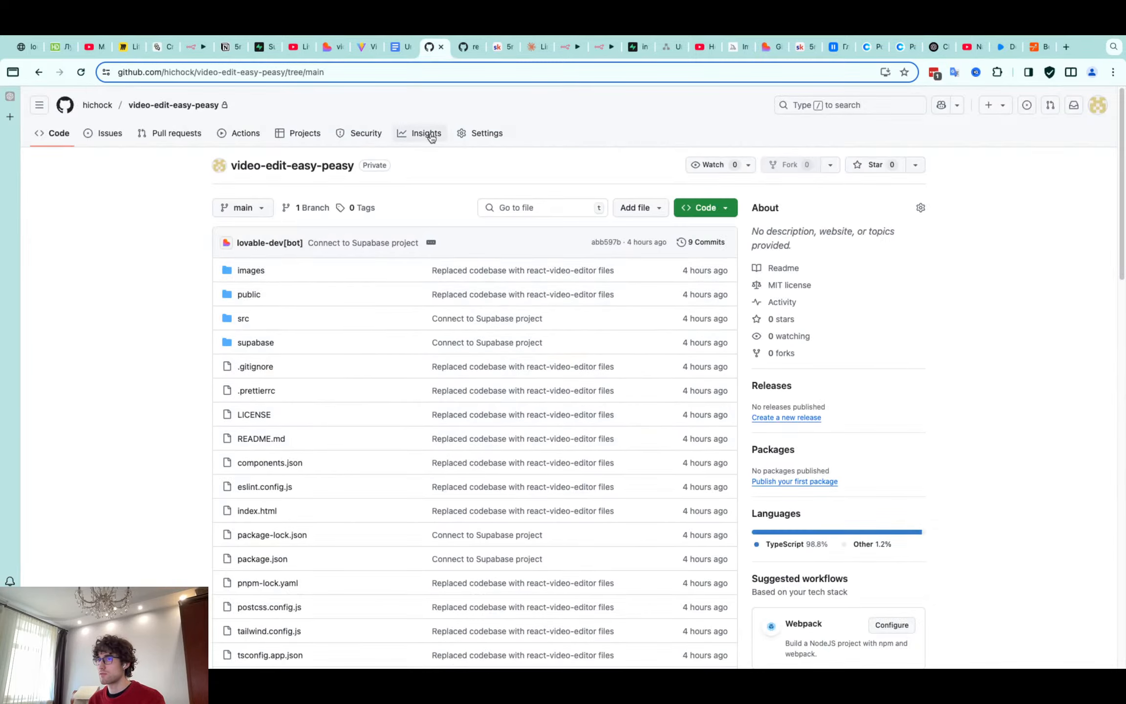
Look over the remaining repository files and the app preview, and view the Supabase connection details of video-edit-easy-peasy in Lovable
scroll(383, 330, "down", 4)
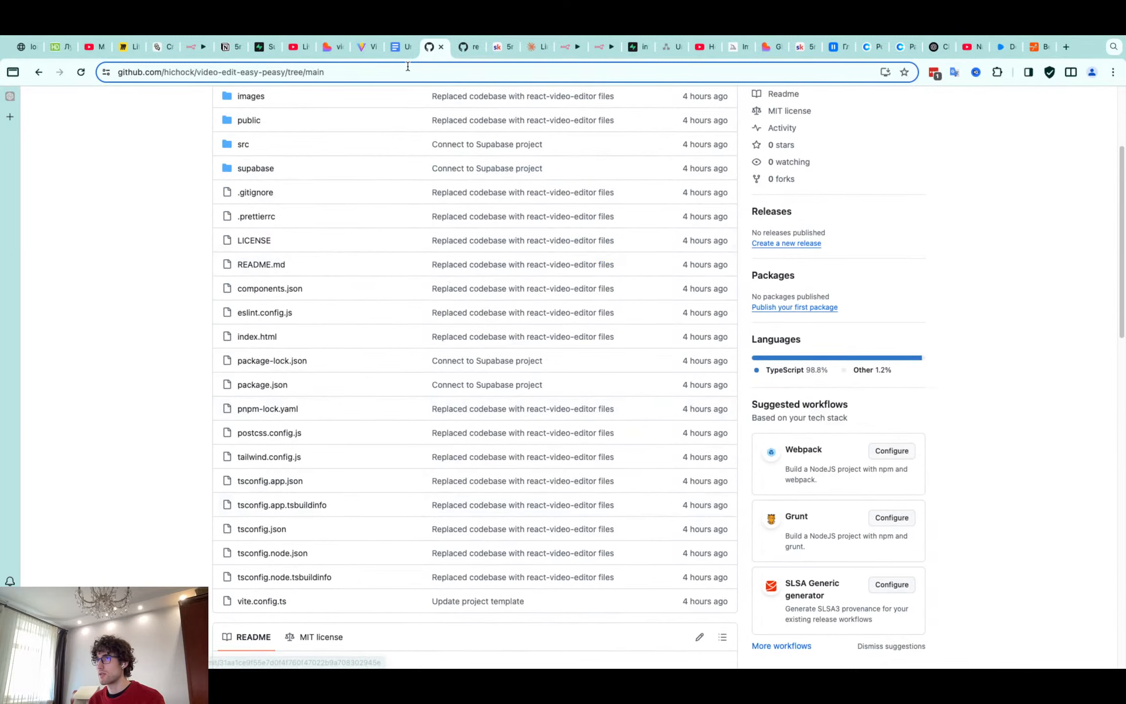
left_click(369, 49)
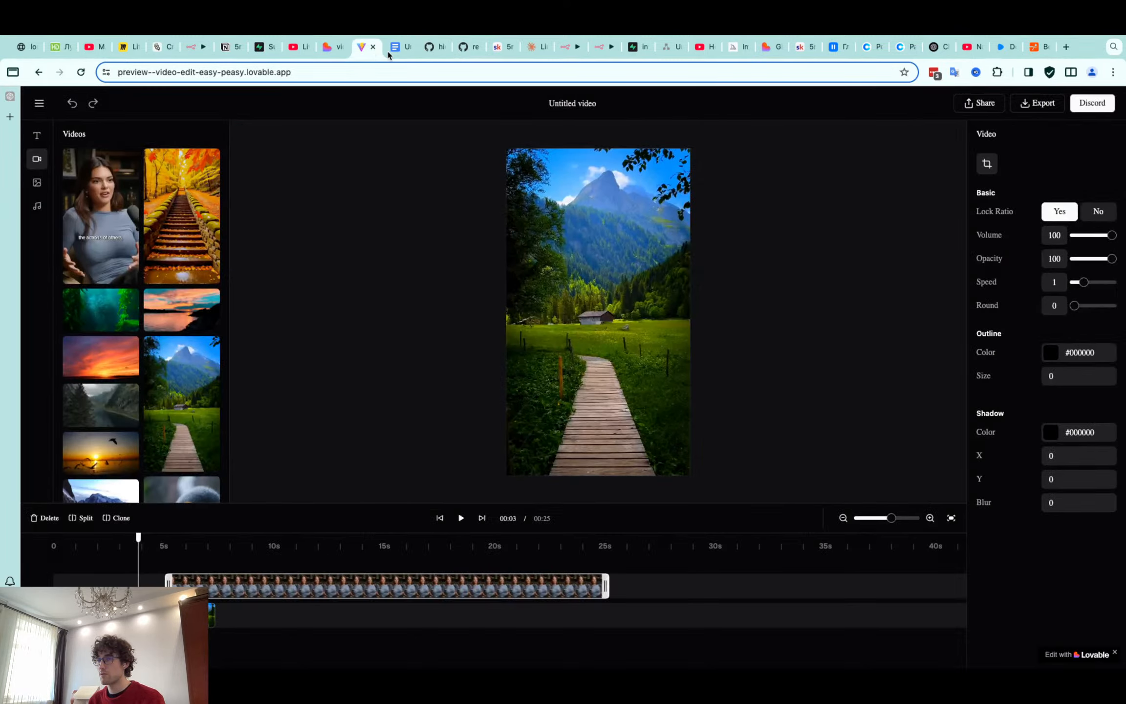
left_click(335, 50)
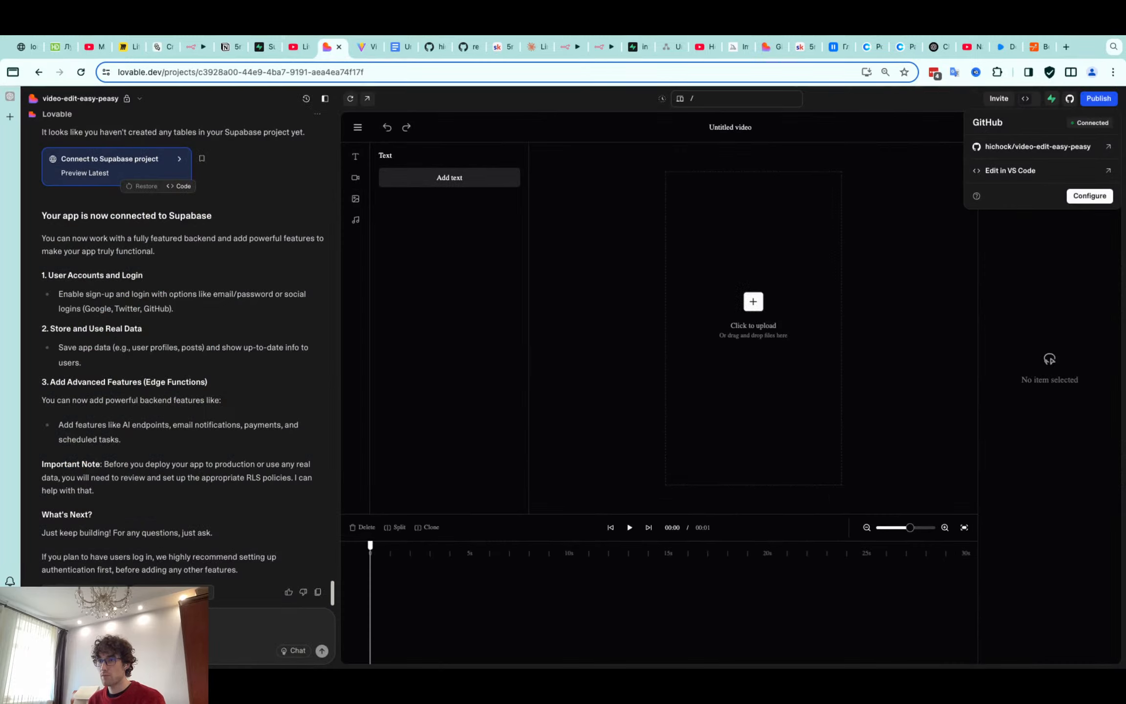
left_click(158, 628)
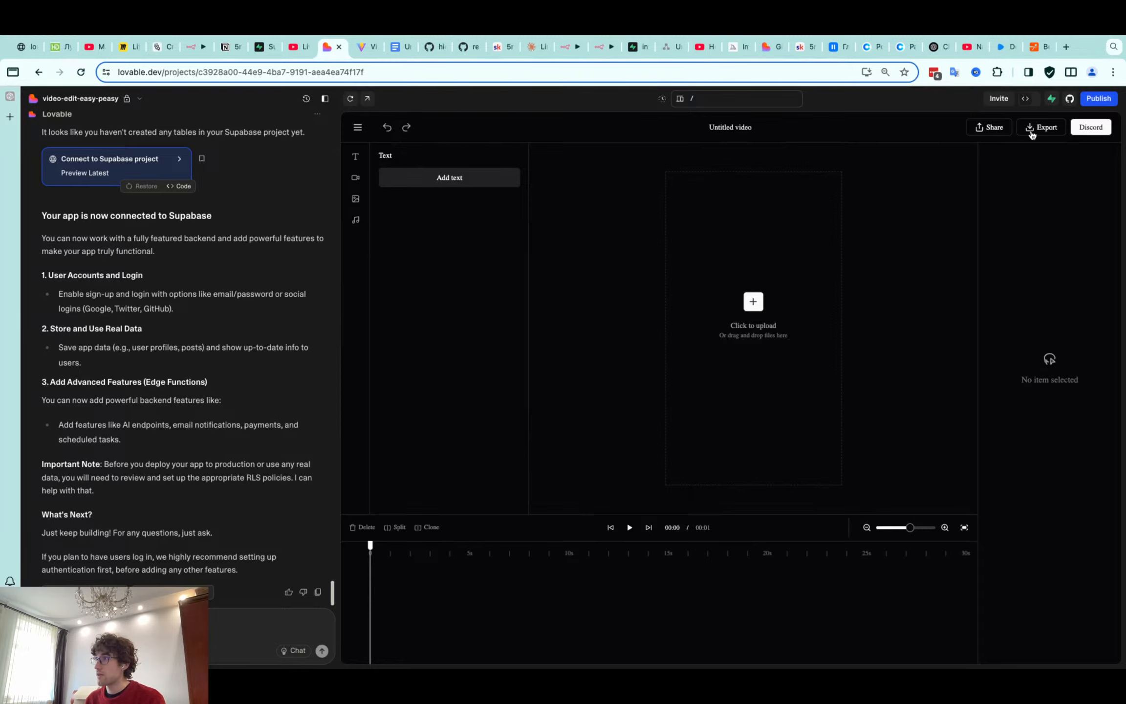
left_click(1051, 99)
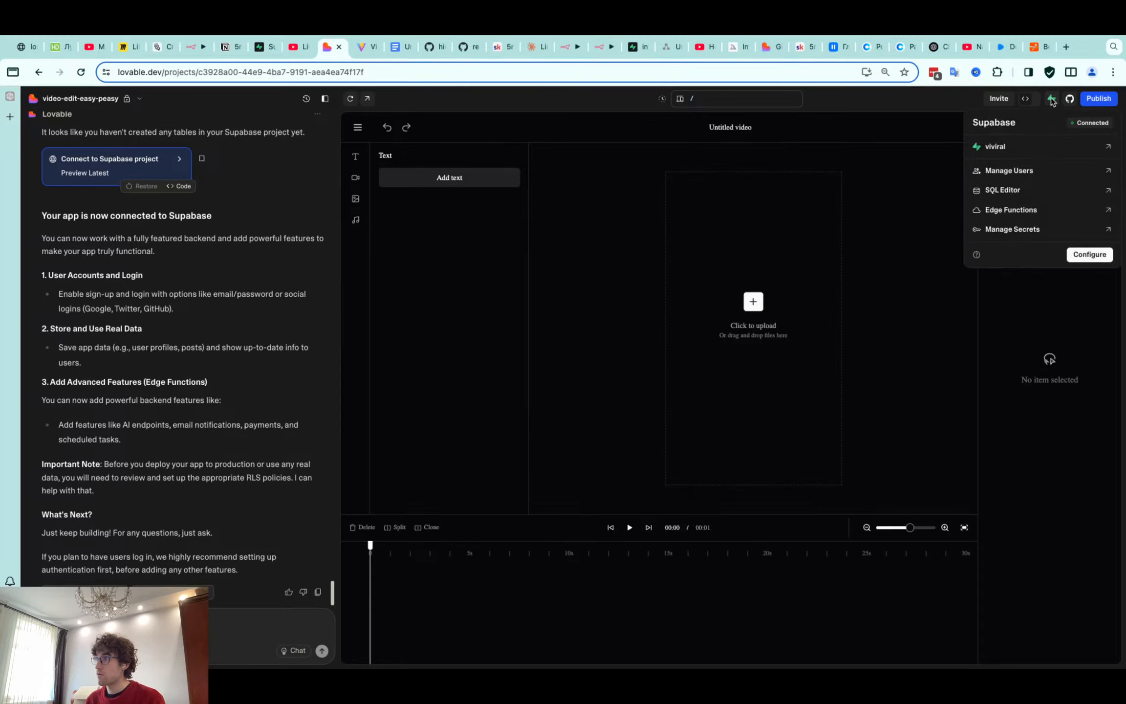
left_click(941, 104)
Switch to the Supabase dashboard and view the tables of the viviral project
left_click_drag(269, 47, 299, 47)
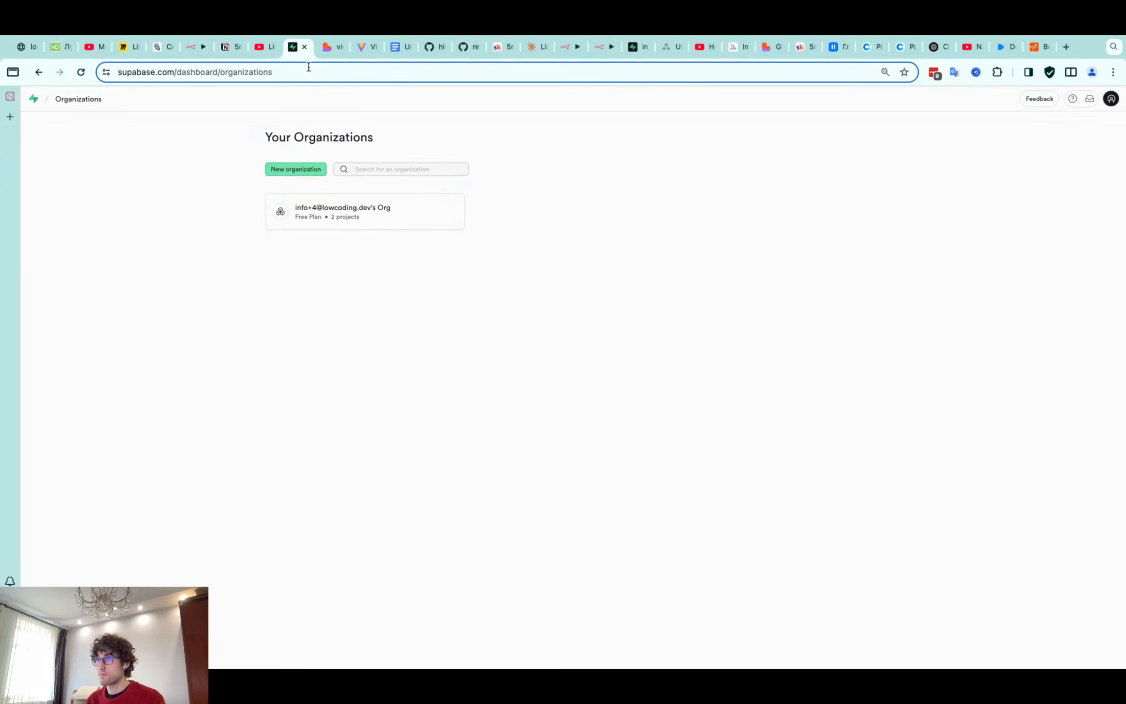
left_click(364, 212)
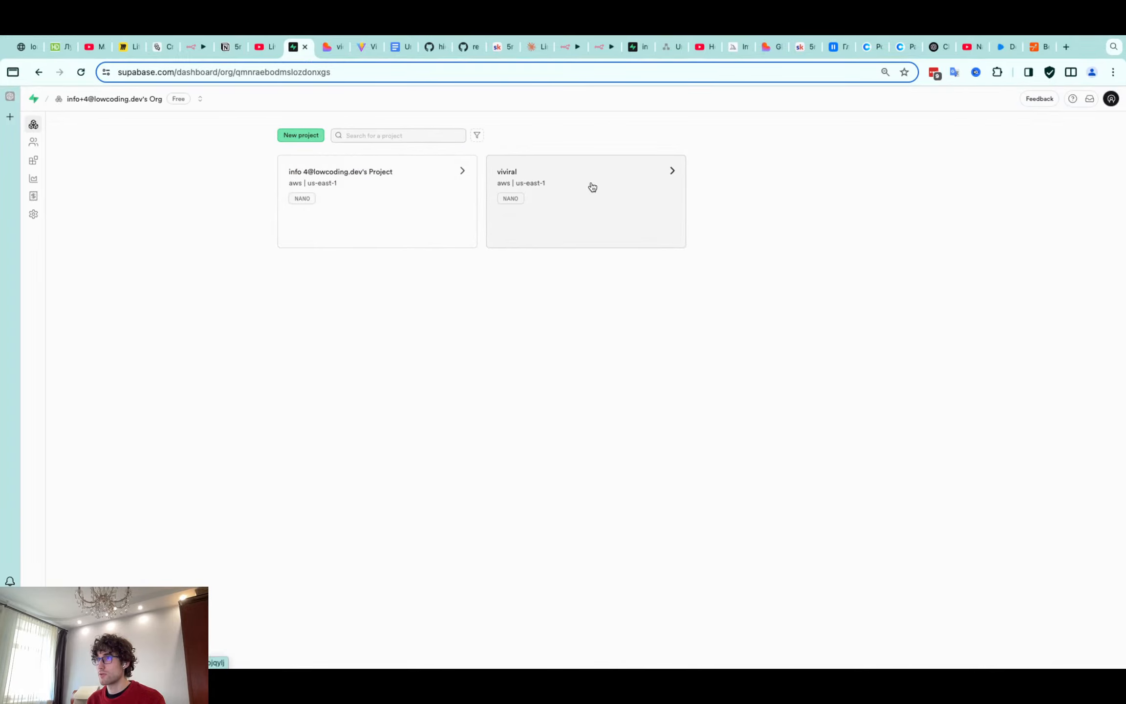
left_click(592, 187)
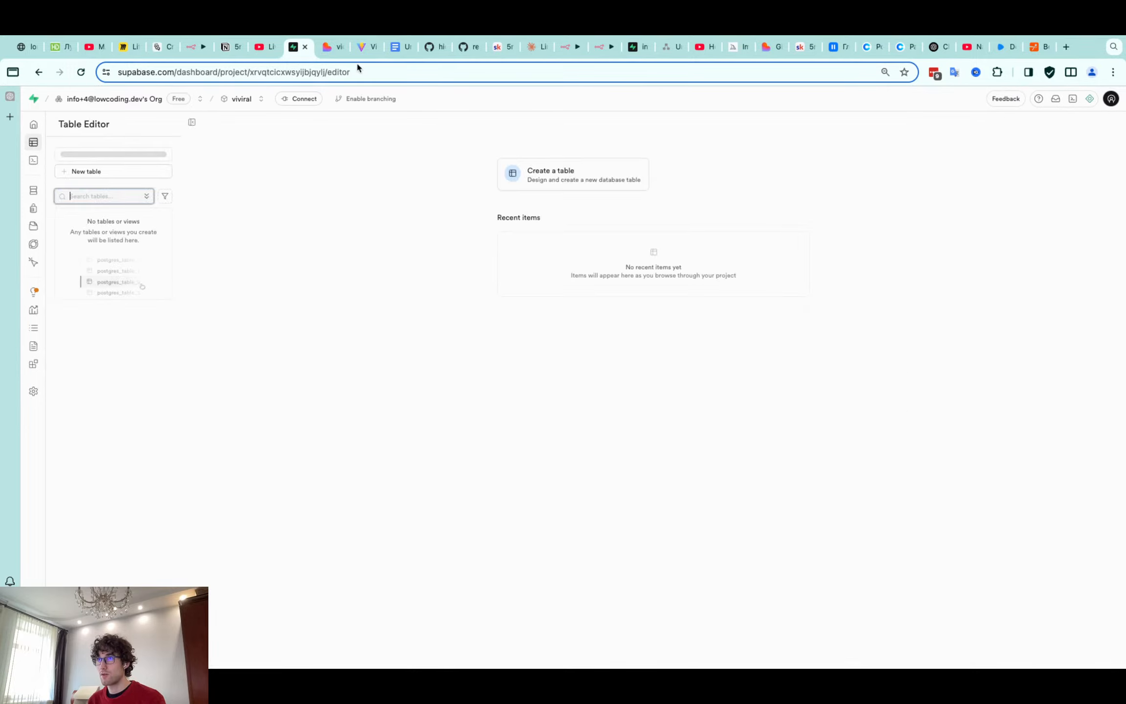
In Lovable, send a Chat mode prompt requesting an auth page, an index page, the current main page moved to Editor, and Supabase auth
left_click(332, 47)
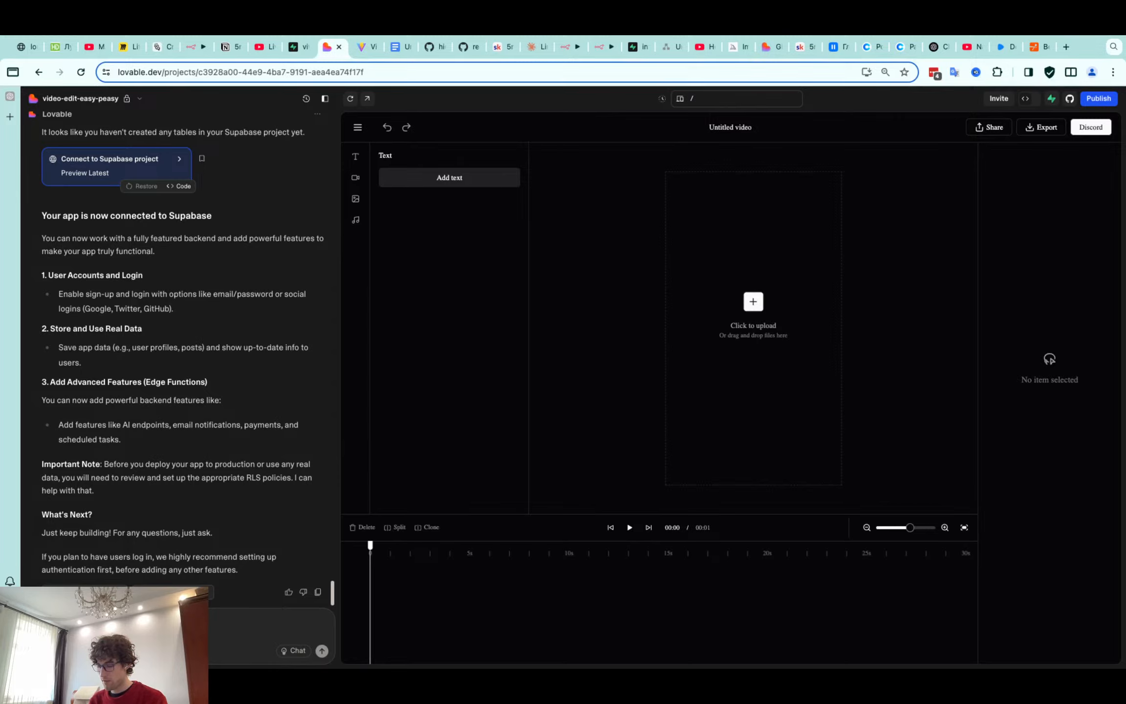
type("A")
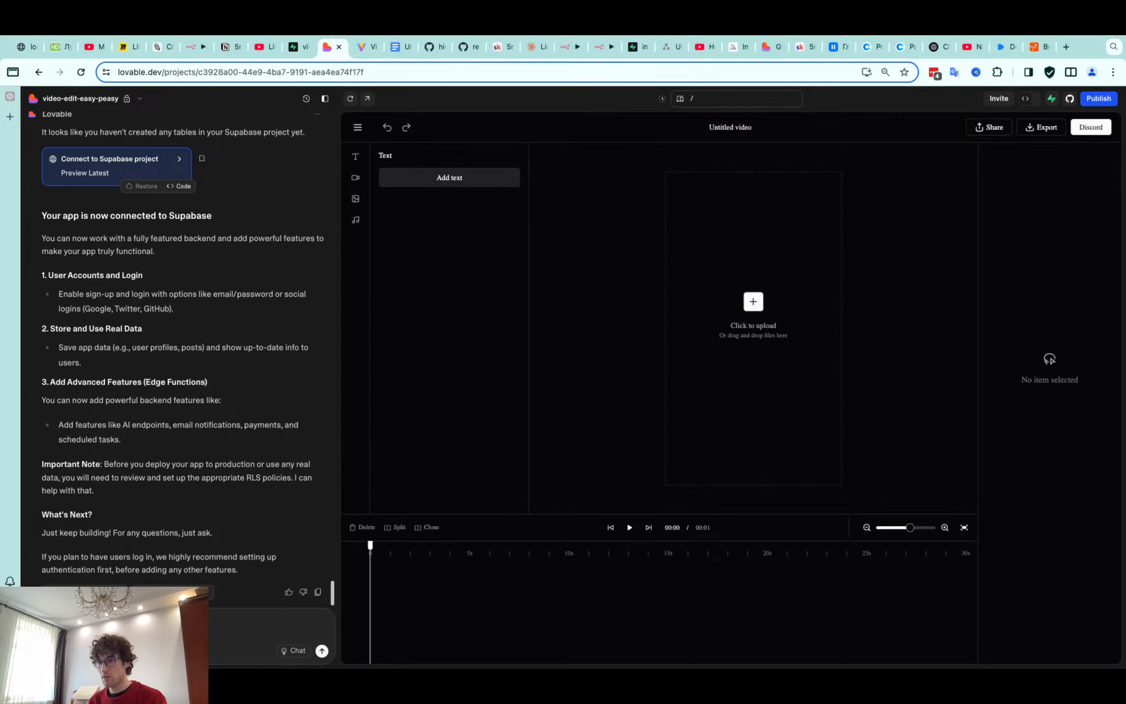
type("d")
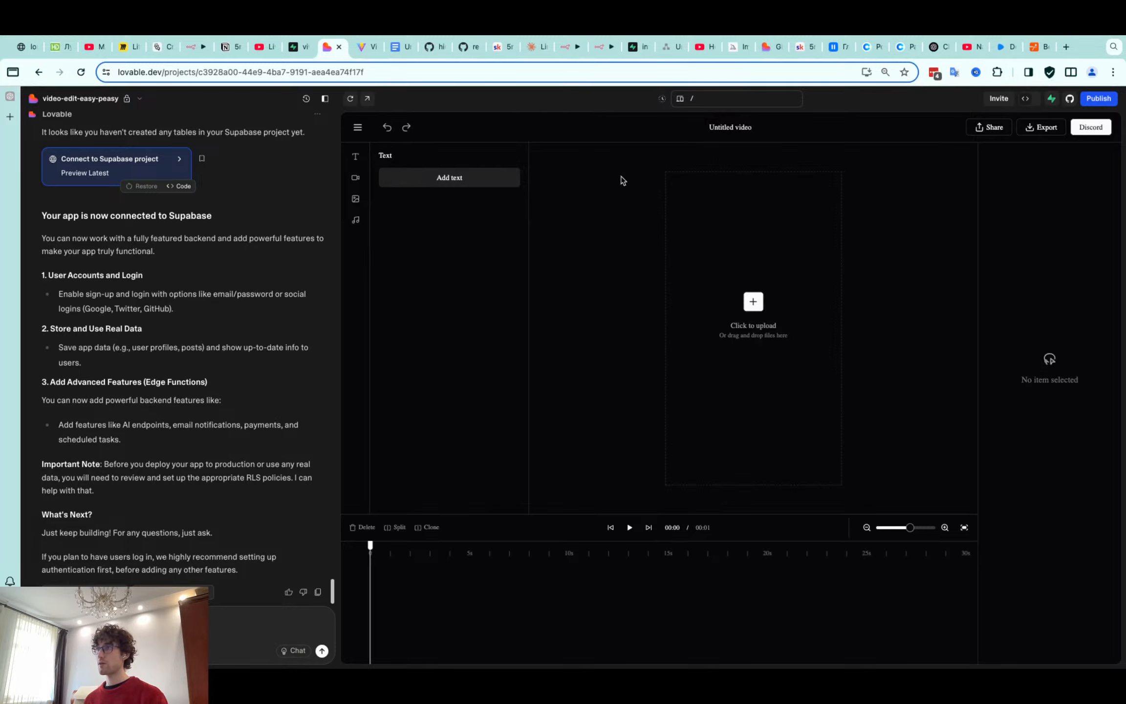
left_click(692, 101)
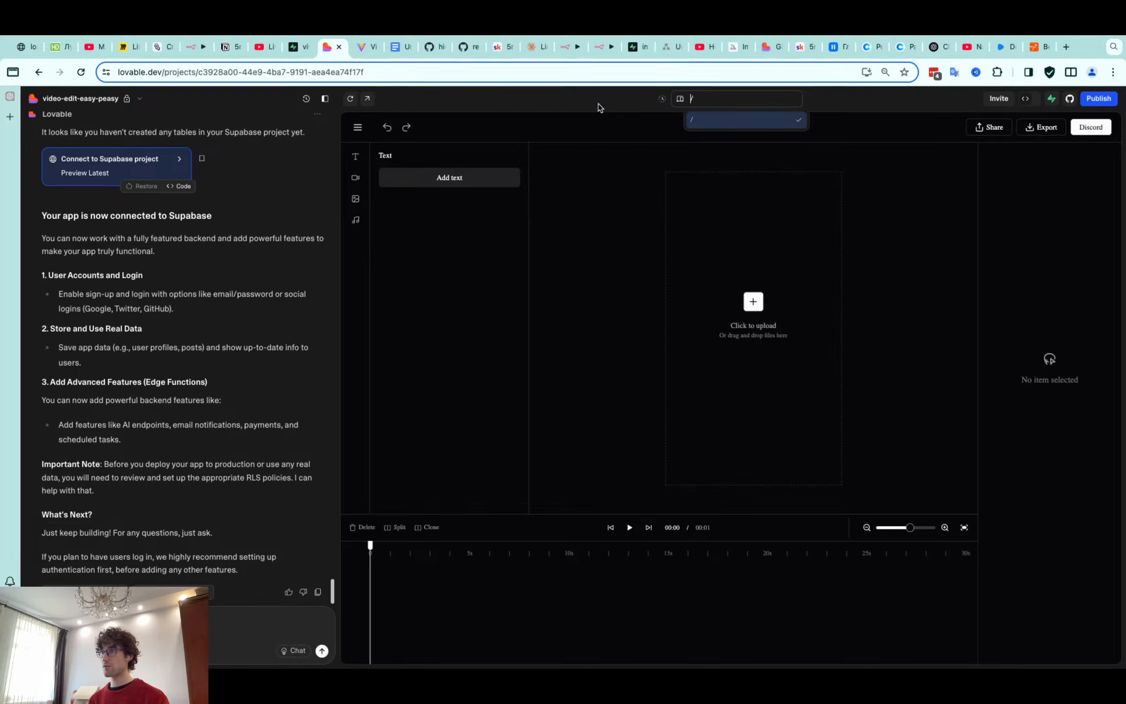
left_click(600, 108)
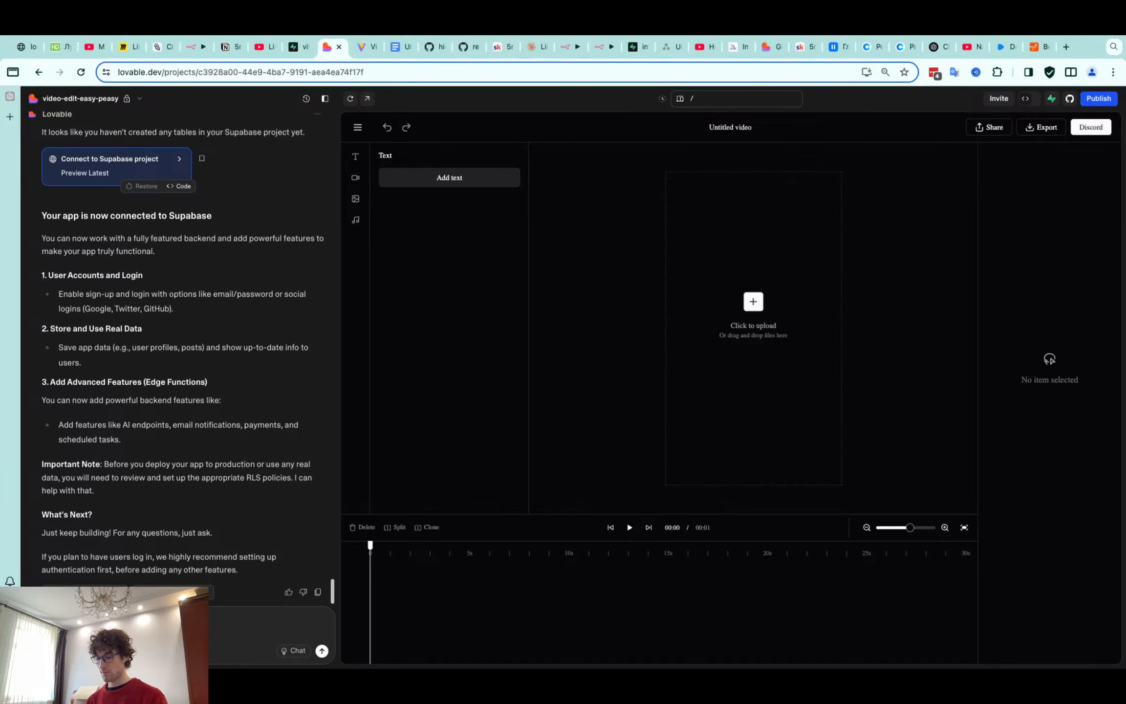
type("app")
key("shift+Return")
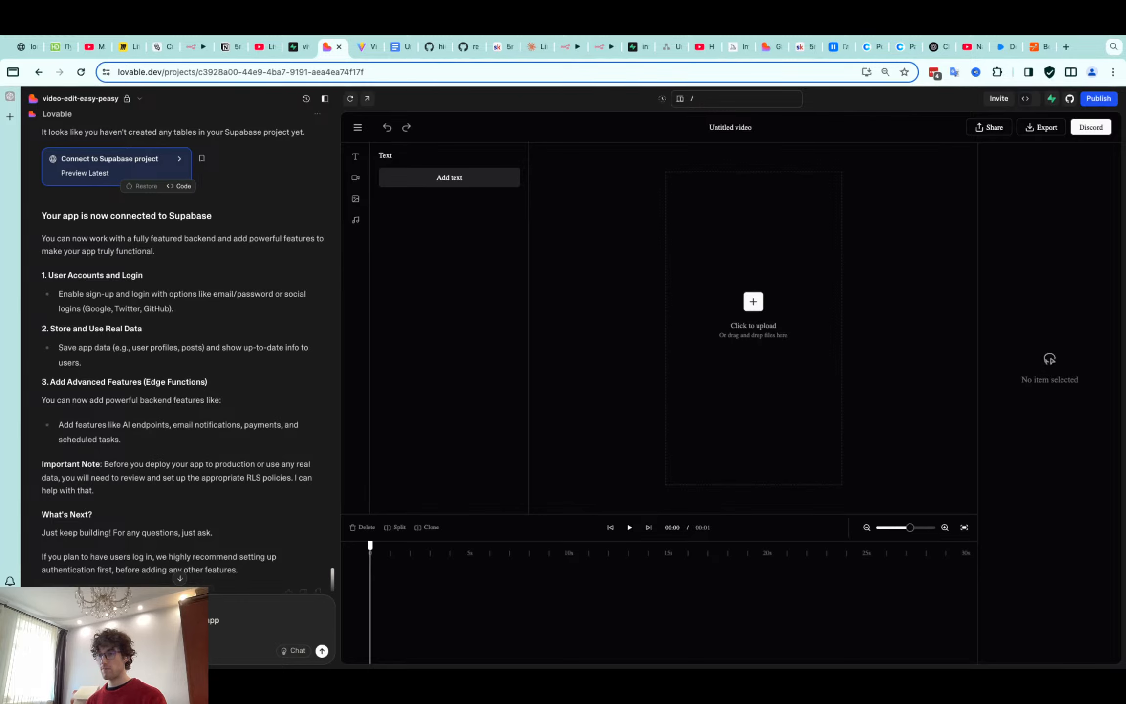
key("shift+Return")
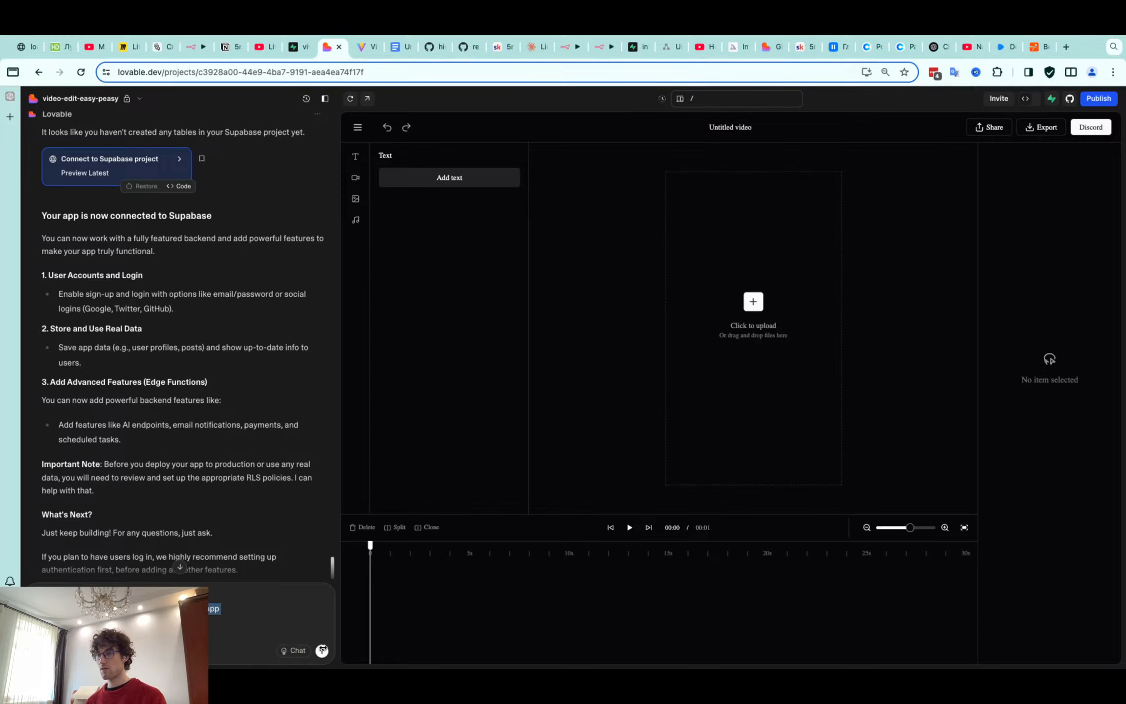
left_click(293, 650)
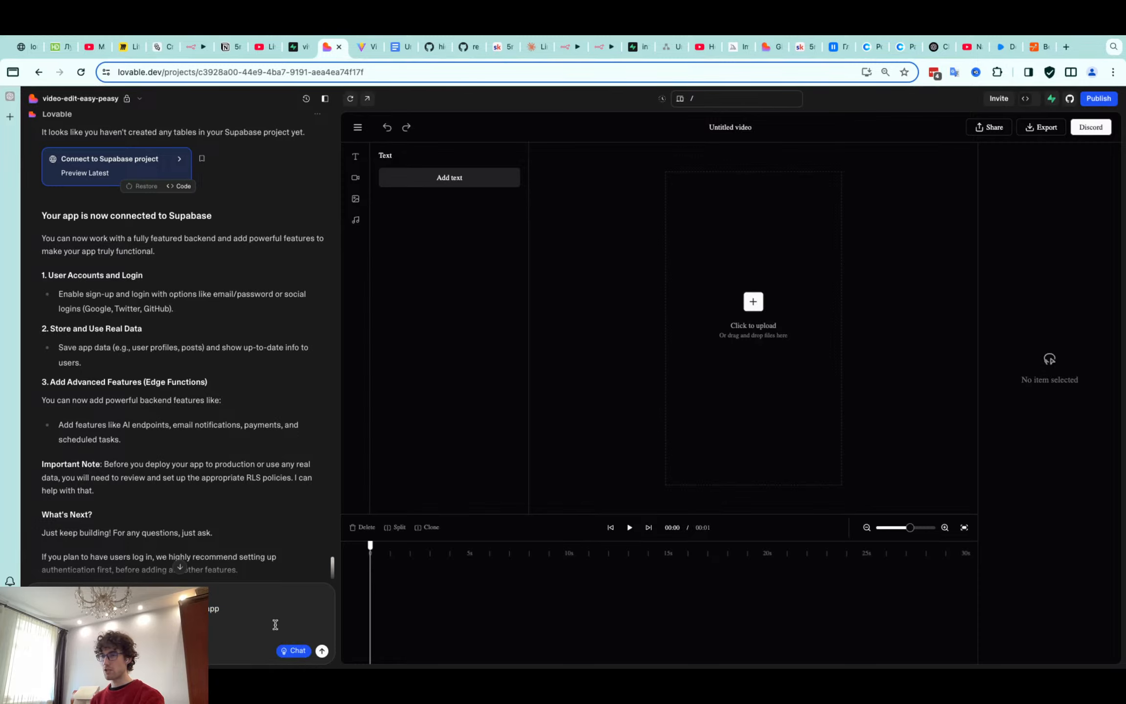
key("Return")
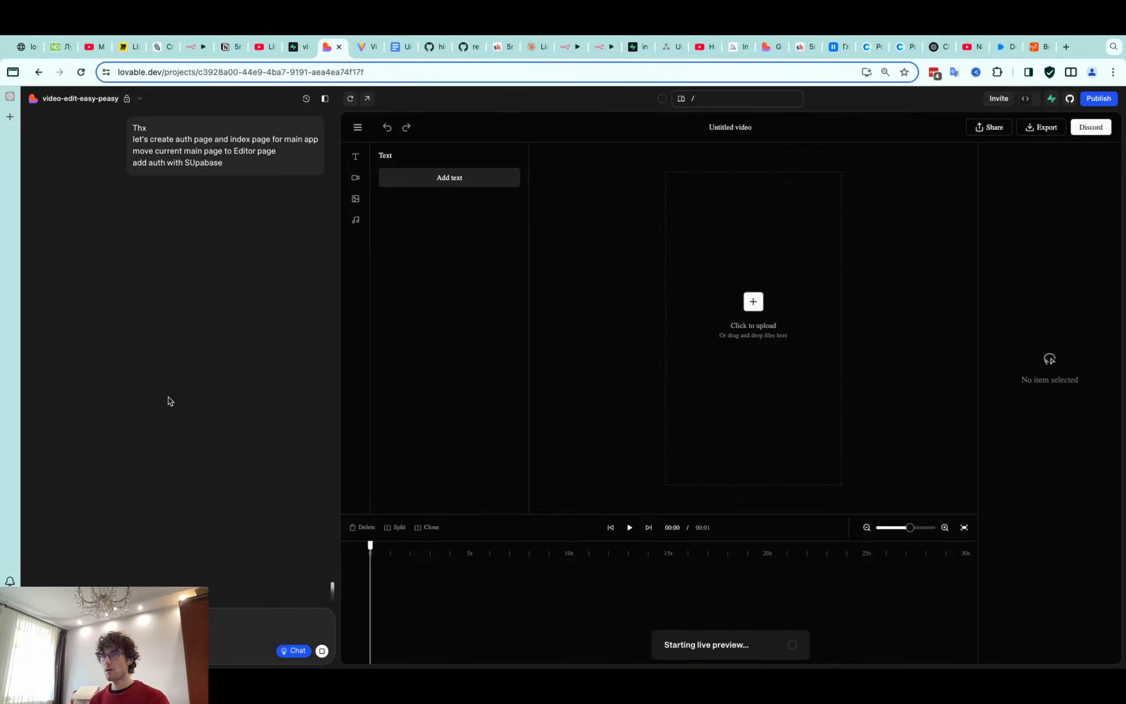
Check the monthly credit usage and read Lovable's proposed authentication and routing plan
left_click(139, 99)
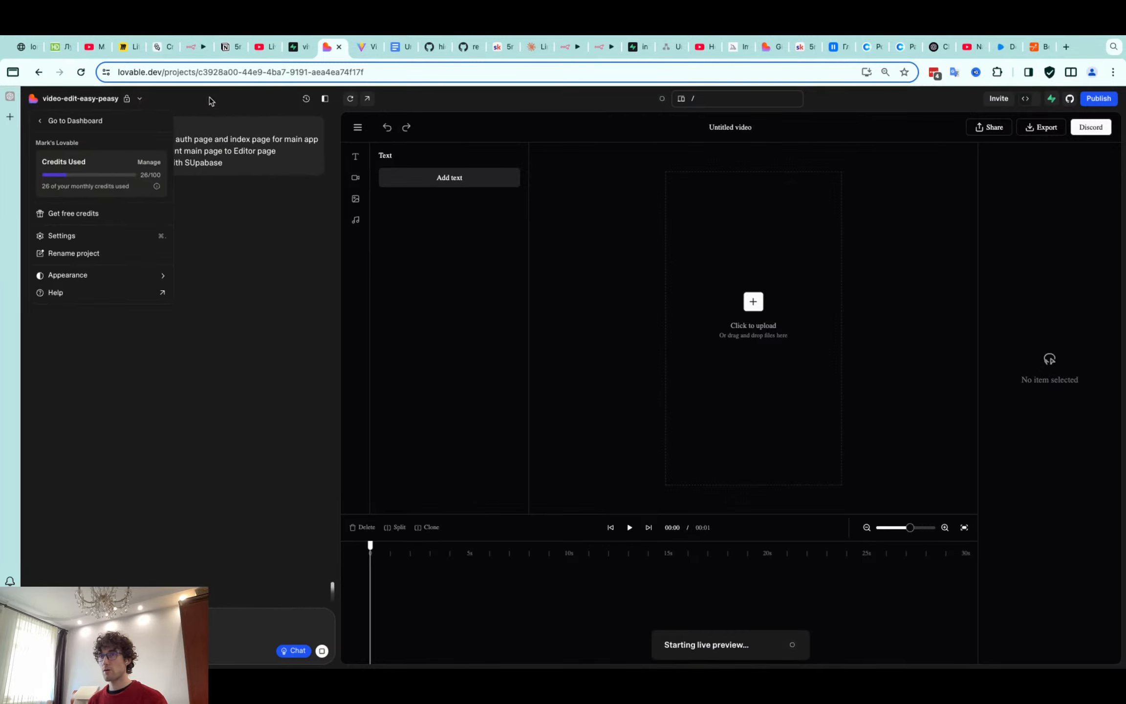
left_click(243, 369)
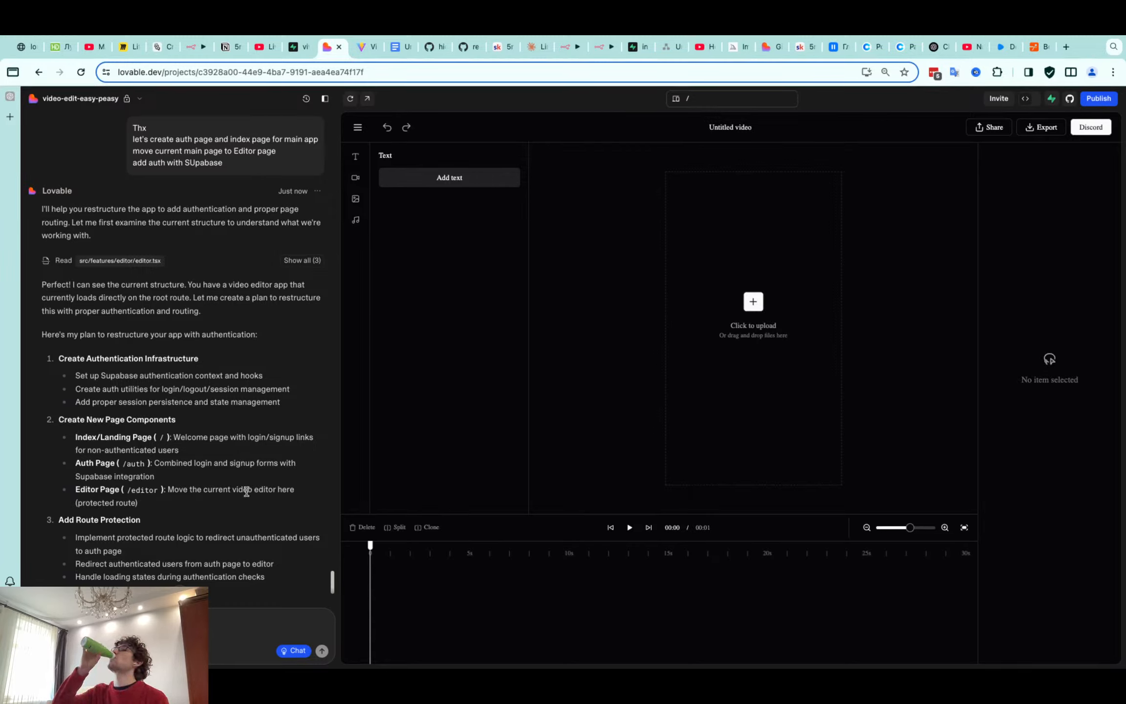
scroll(246, 492, "down", 5)
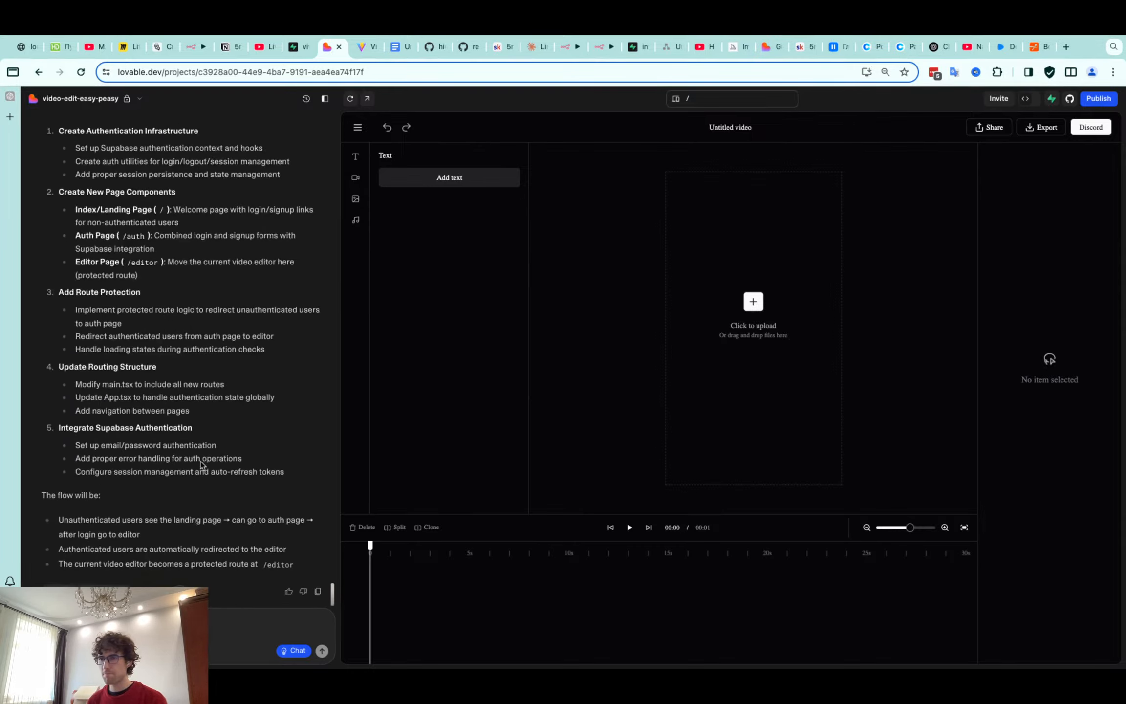
Turn off Chat mode and have Lovable implement the proposed authentication plan
left_click(302, 652)
left_click(88, 593)
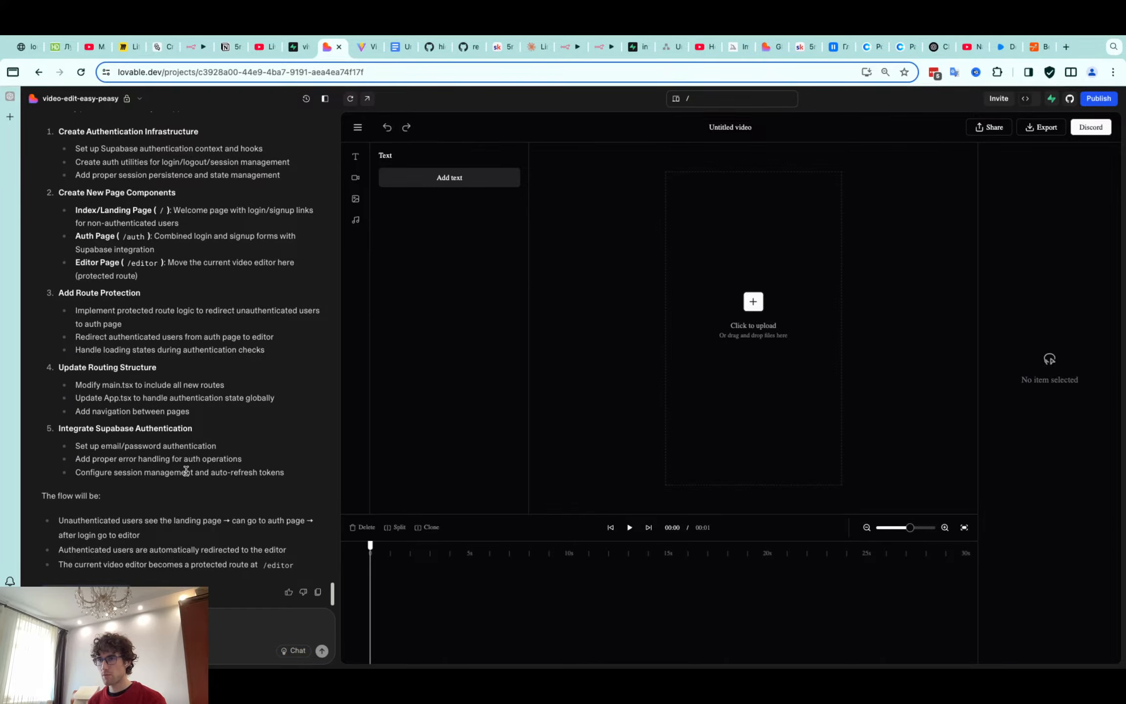
scroll(191, 420, "up", 10)
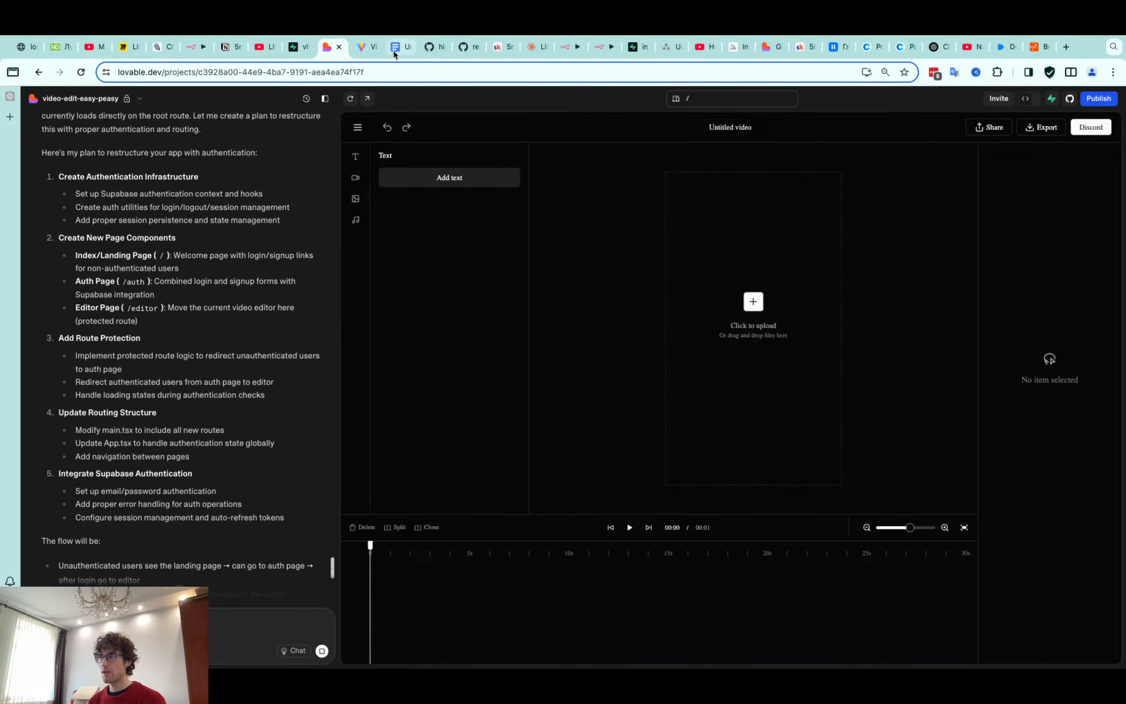
Switch to the Google Docs outline and add a "Database:" heading with a numbered list under it, below the flow steps
left_click(395, 55)
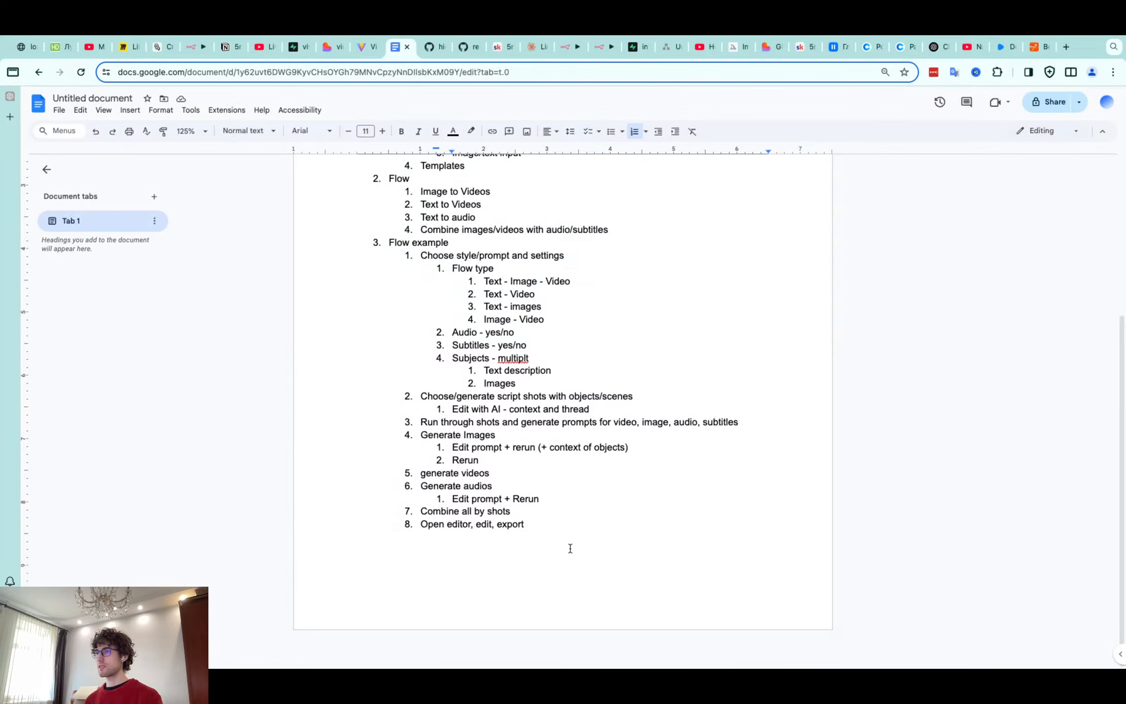
left_click(570, 548)
key("Return")
key("Return")
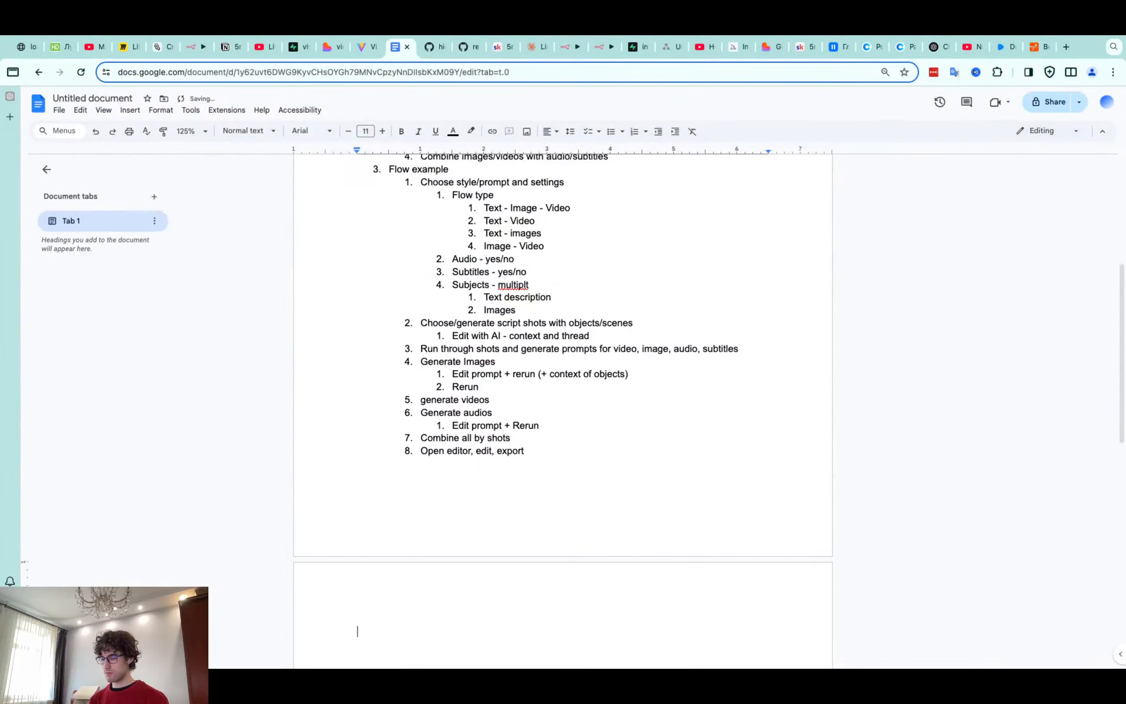
type("Database:")
key("Return")
key("ctrl+shift+7")
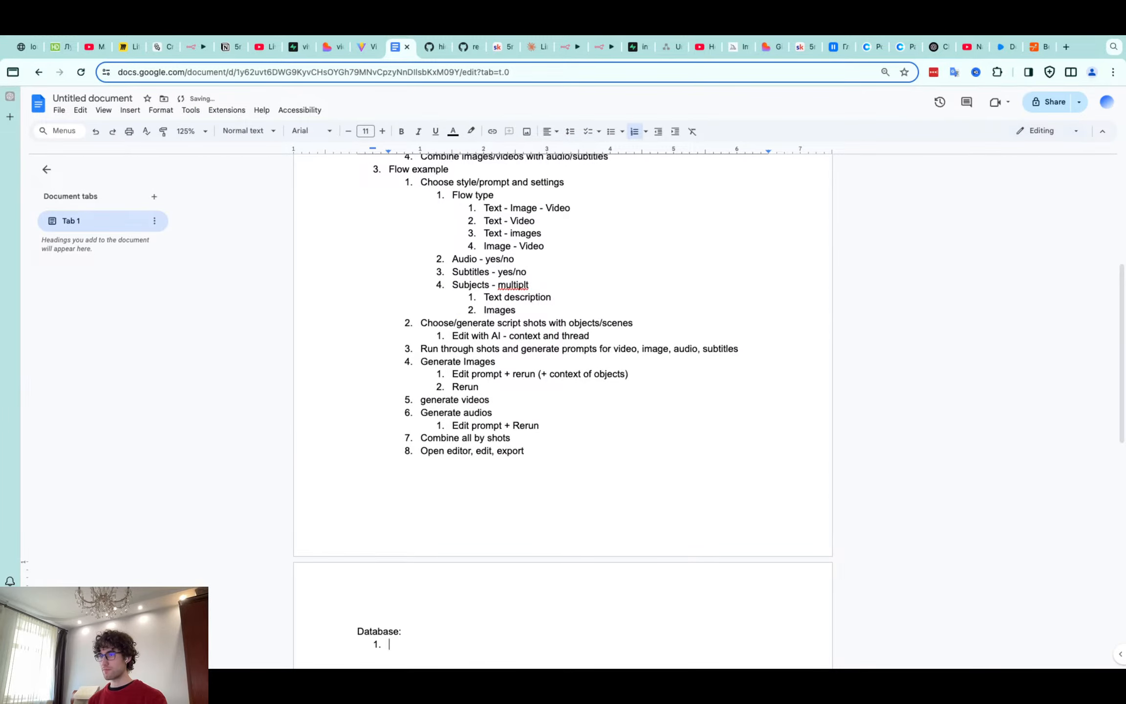
Enter "Profiles" as the first item of the Database list
scroll(560, 413, "up", 4)
scroll(560, 413, "down", 6)
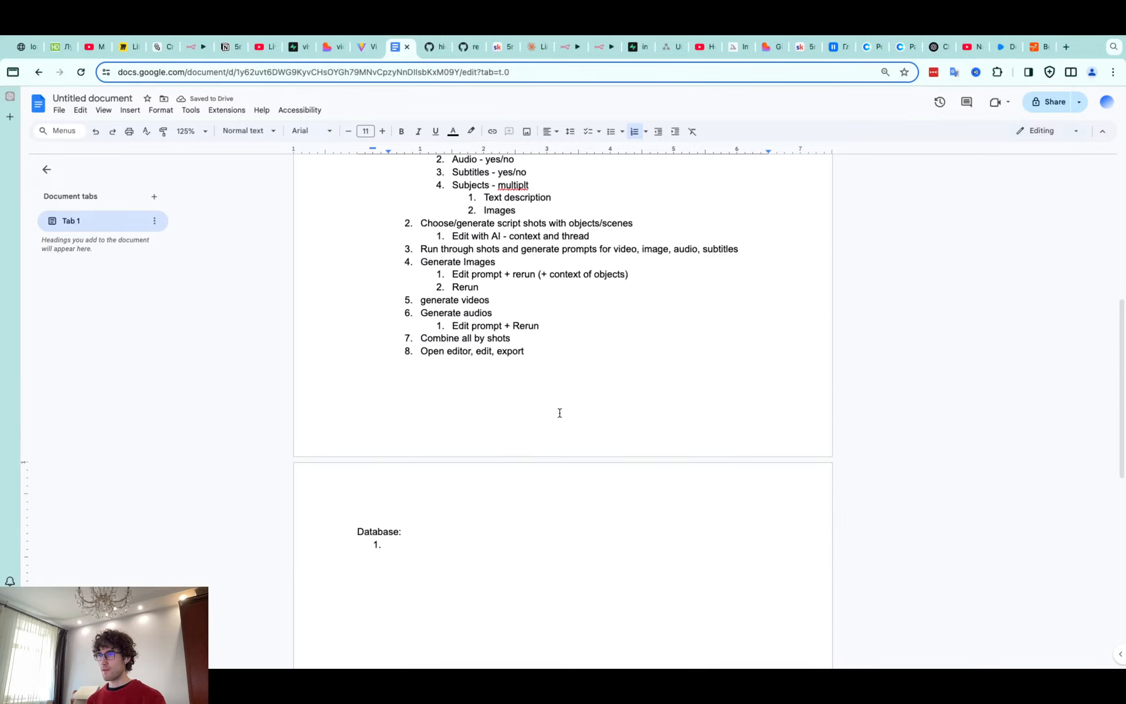
type("Profiles")
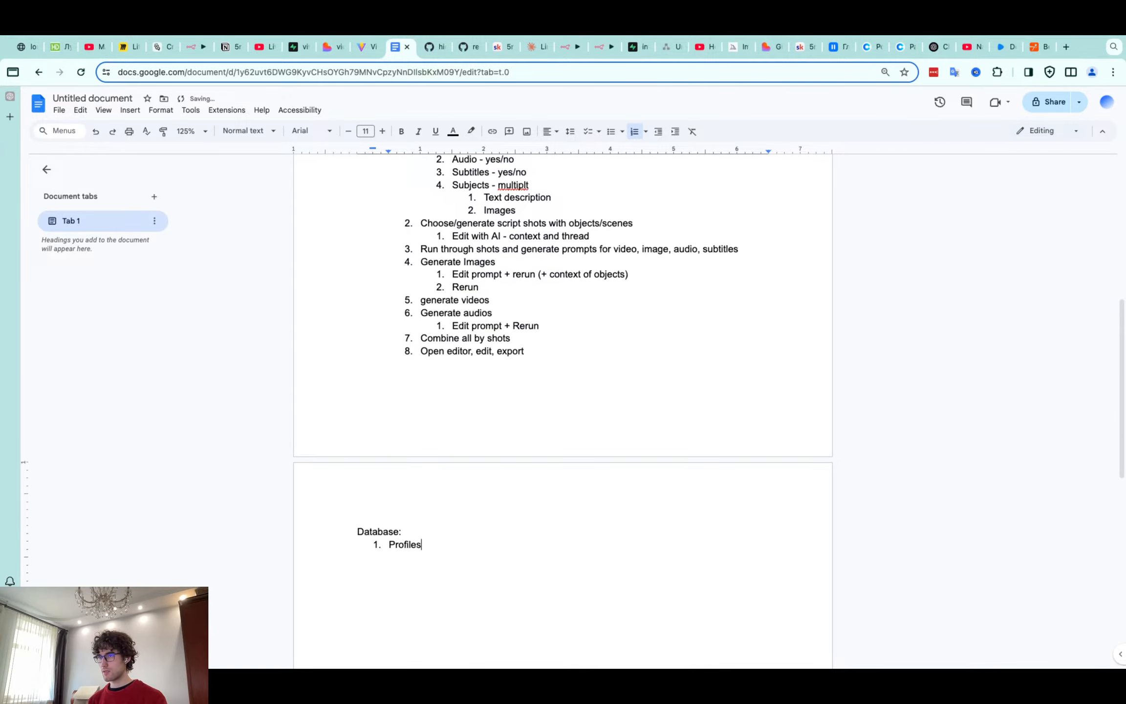
key("Return")
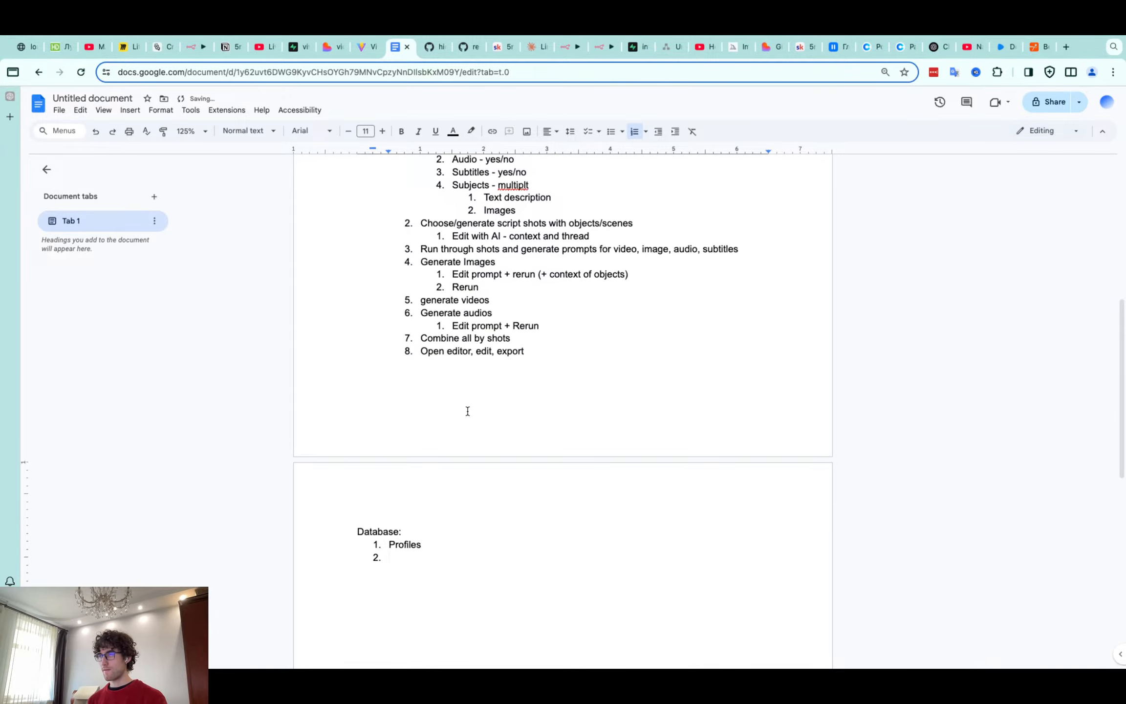
scroll(466, 411, "up", 6)
scroll(468, 412, "down", 3)
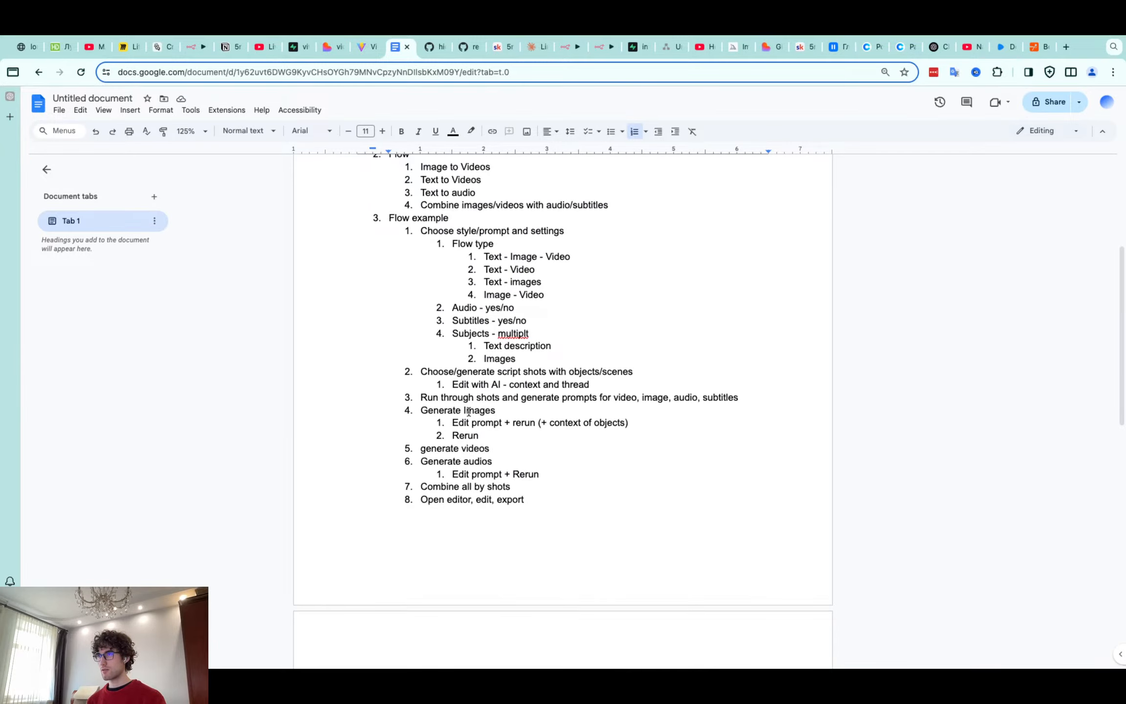
scroll(469, 412, "down", 2)
type("Vide")
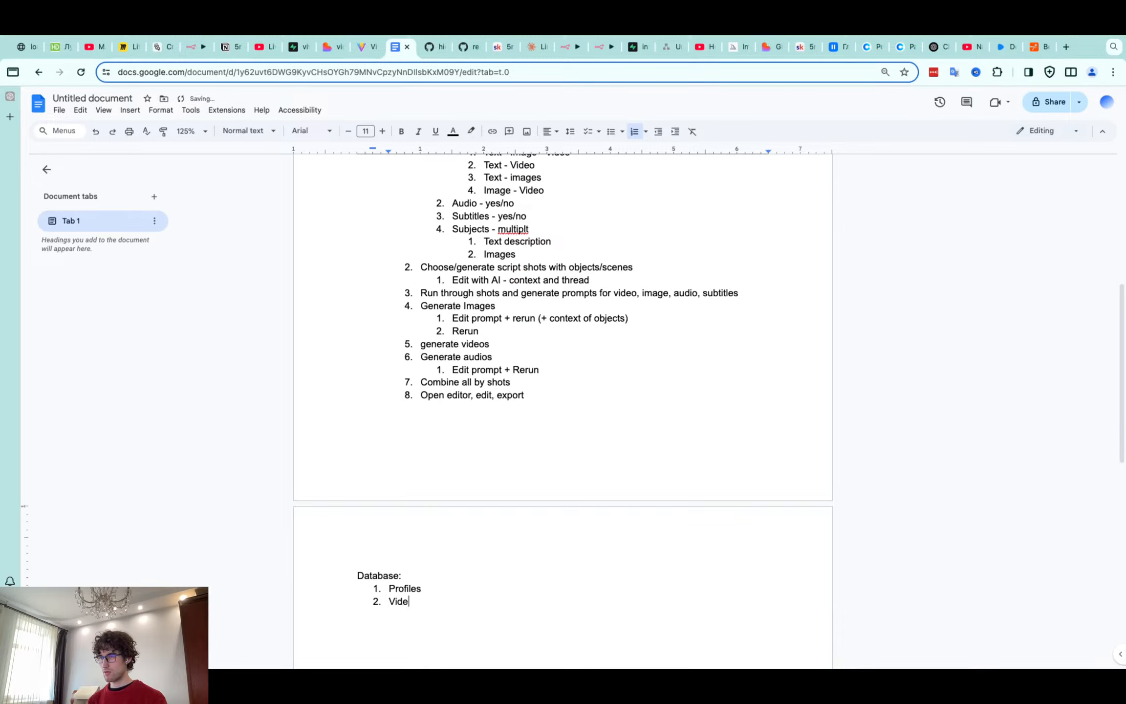
type("os")
key("BackSpace")
key("BackSpace")
key("BackSpace")
key("BackSpace")
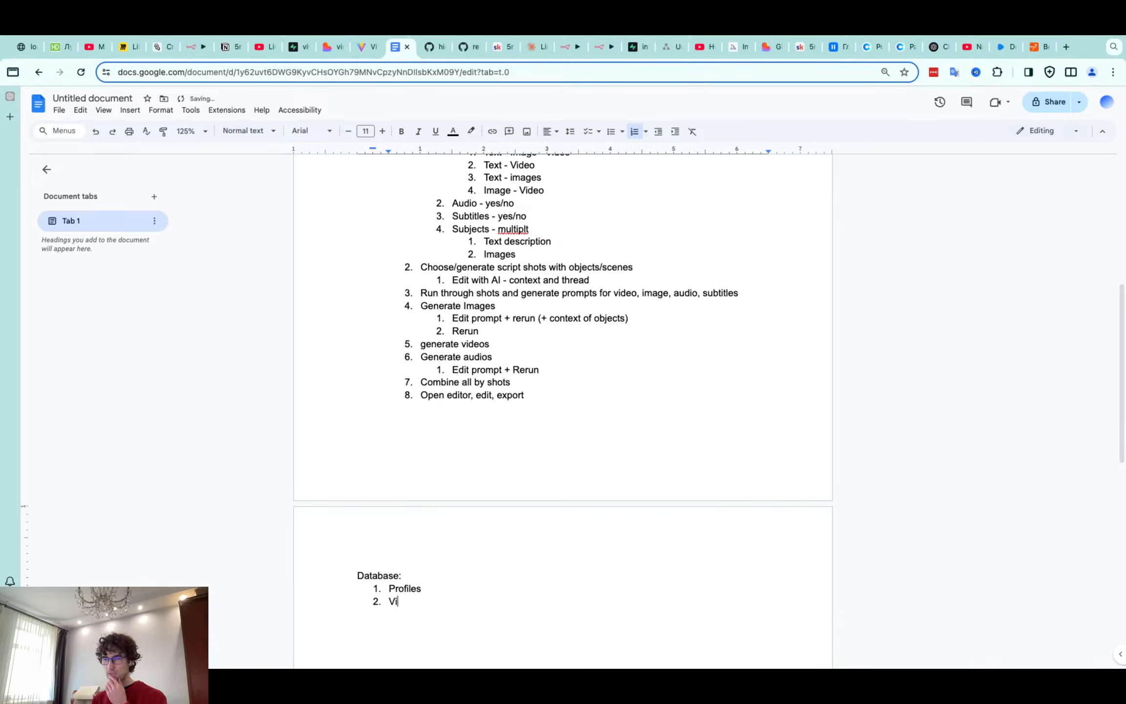
key("BackSpace")
key("BackSpace")
Add "Projects" and "Videos" as the second and third items of the Database list
type("Projects")
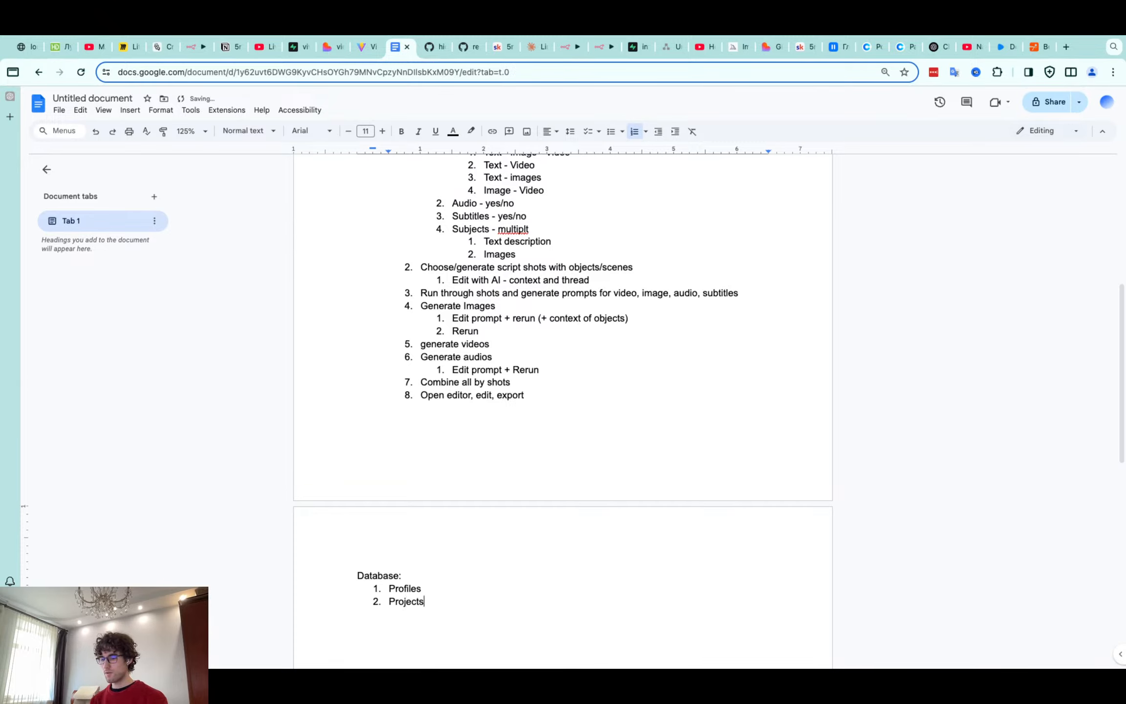
key("Return")
type("Videos")
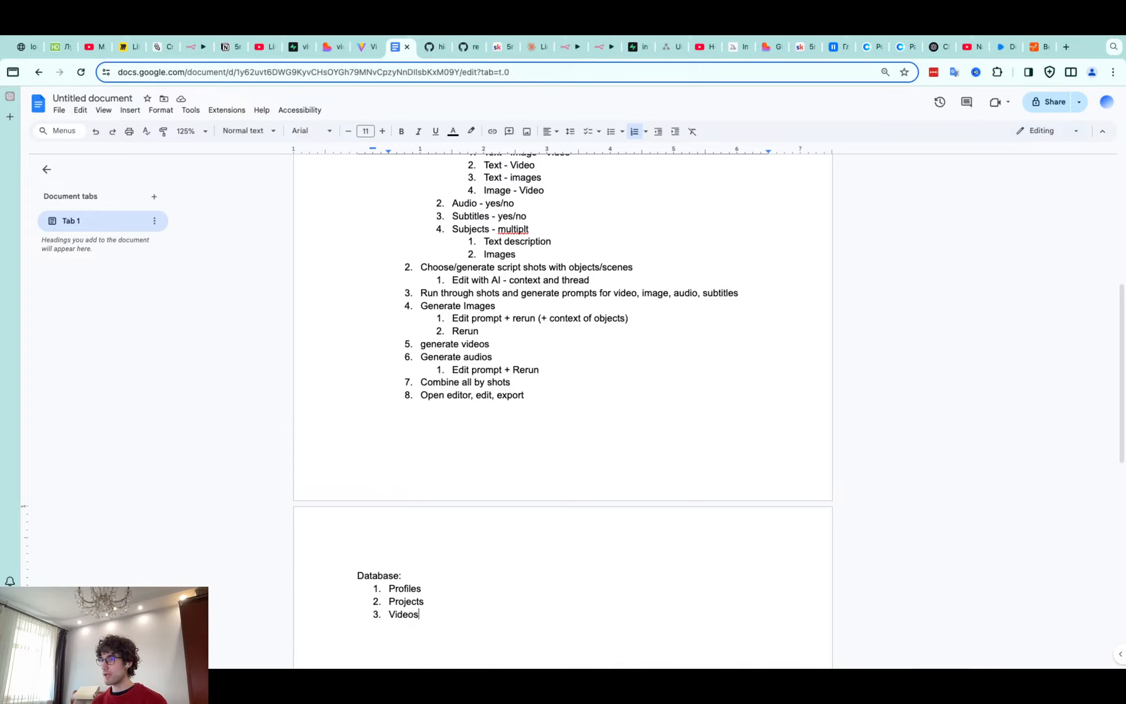
scroll(478, 478, "down", 1)
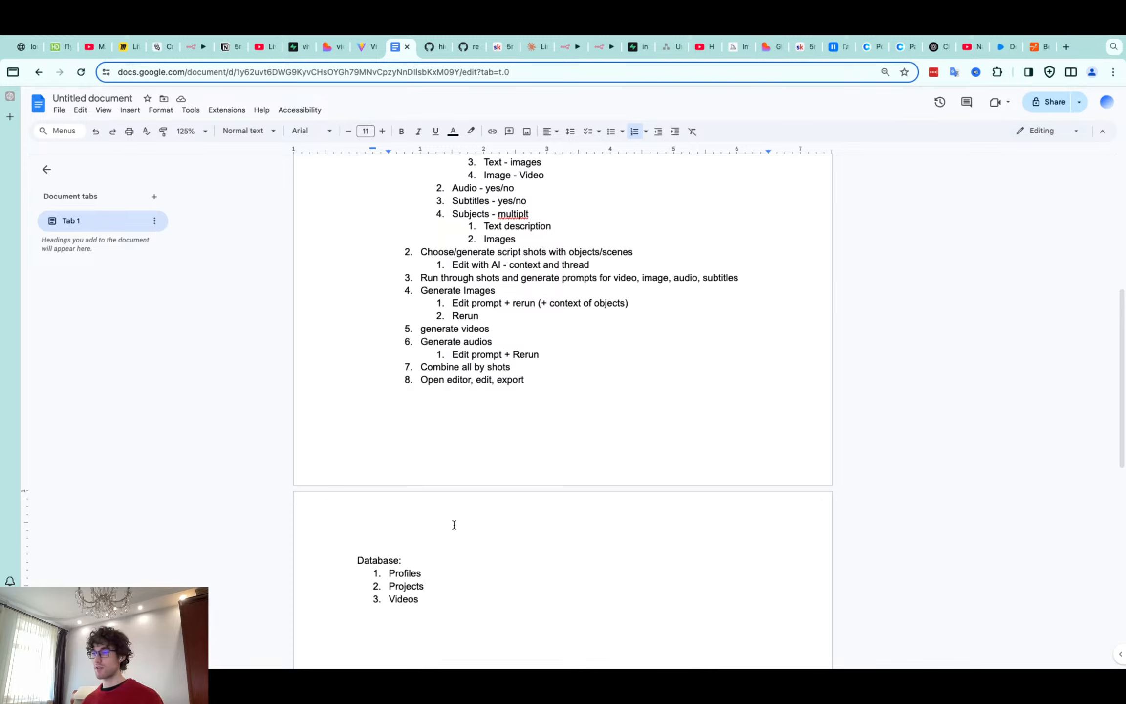
left_click(425, 601)
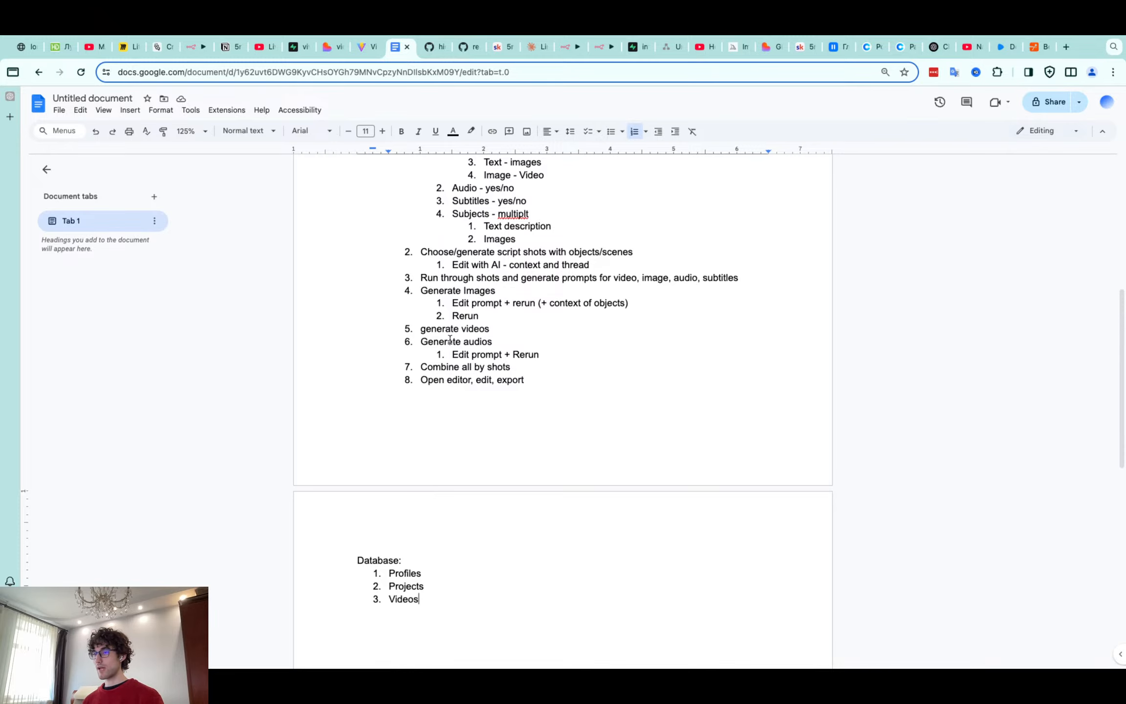
Review the flow steps in the outline against the Database list to work out what the Videos table needs
scroll(452, 386, "up", 1)
scroll(452, 386, "up", 3)
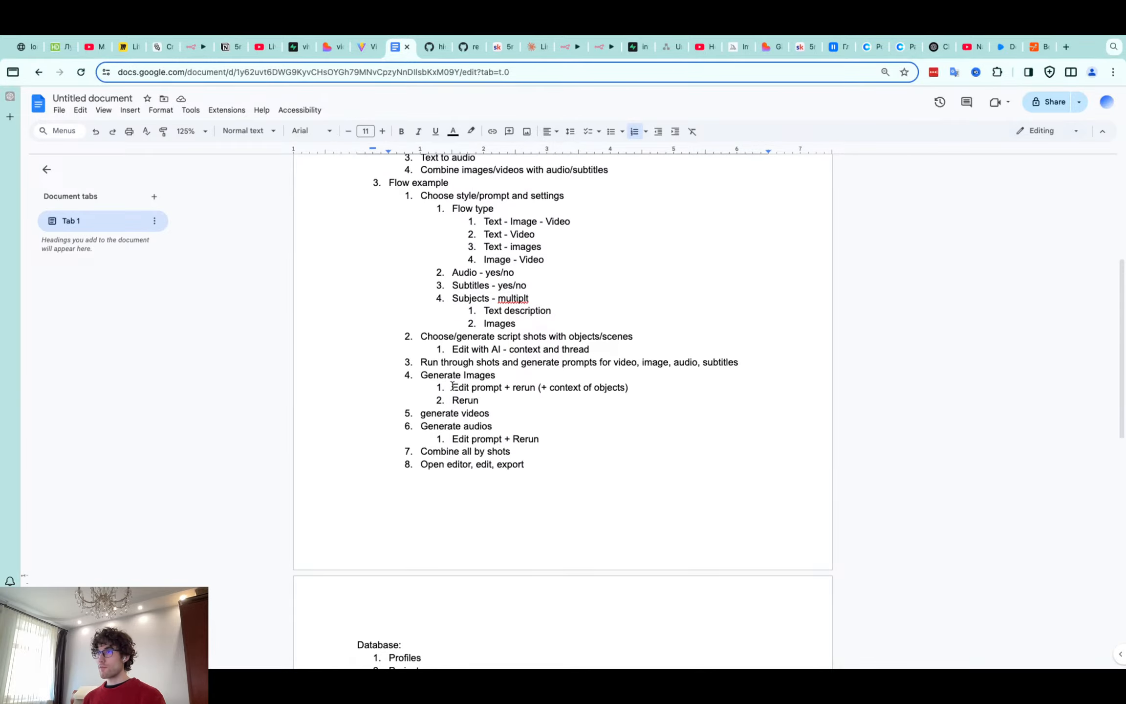
scroll(453, 386, "down", 8)
scroll(453, 387, "up", 1)
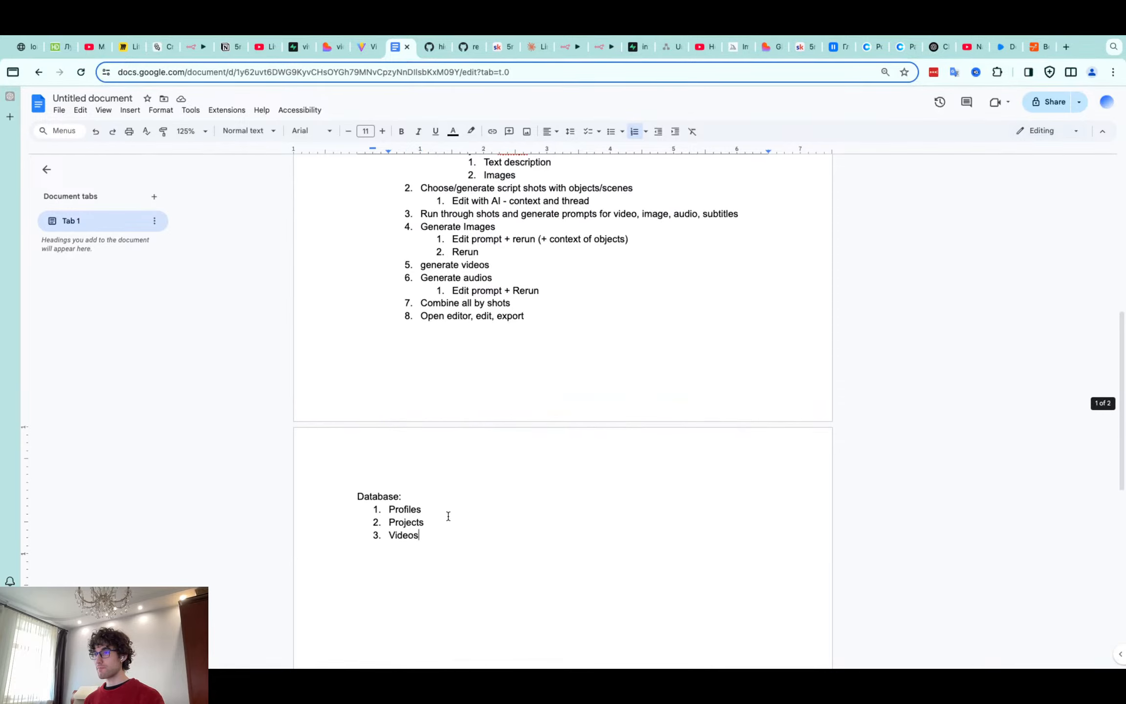
scroll(440, 565, "up", 2)
scroll(437, 567, "up", 2)
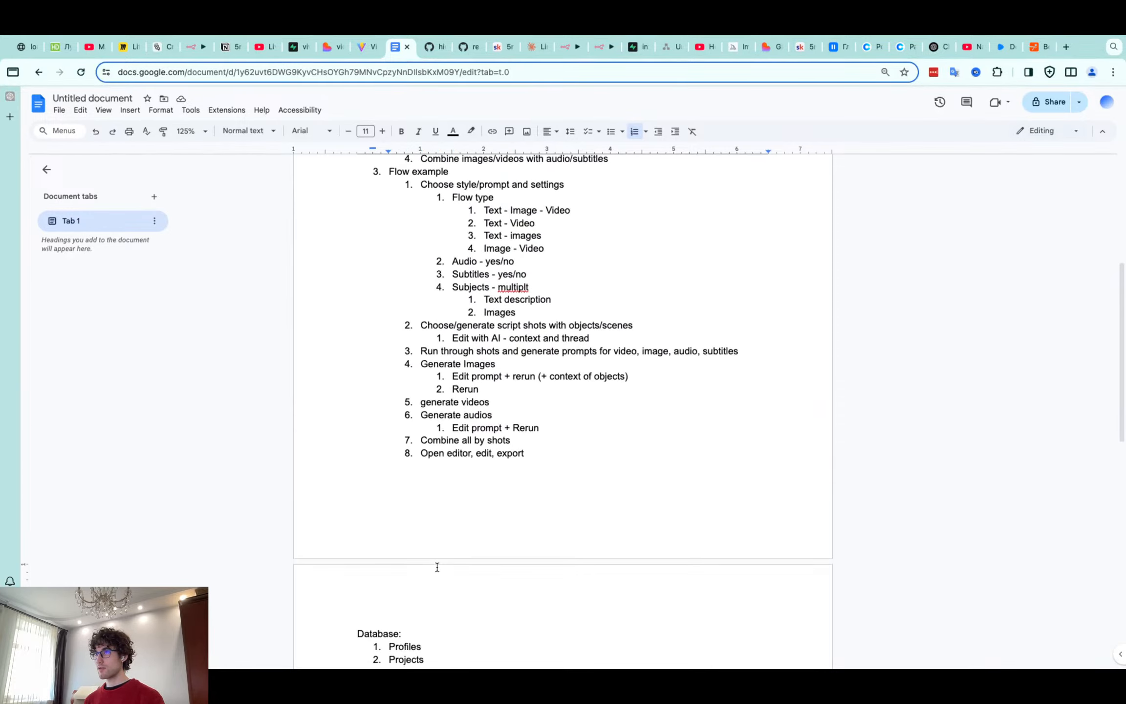
scroll(437, 567, "down", 2)
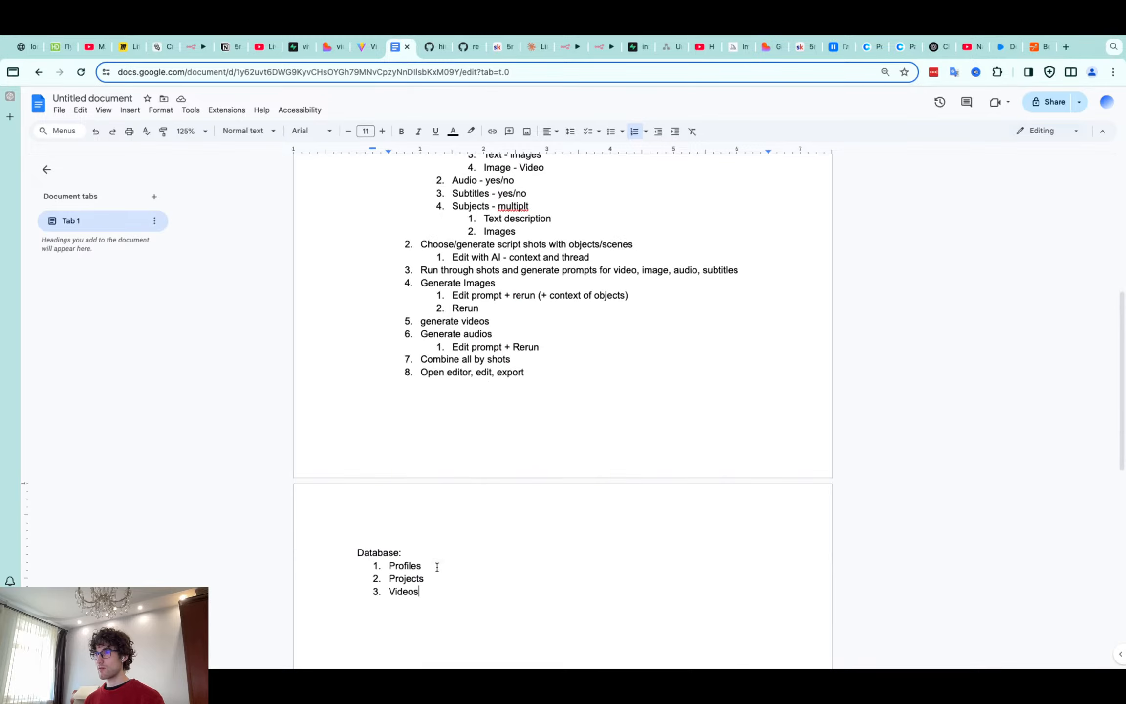
scroll(437, 567, "down", 3)
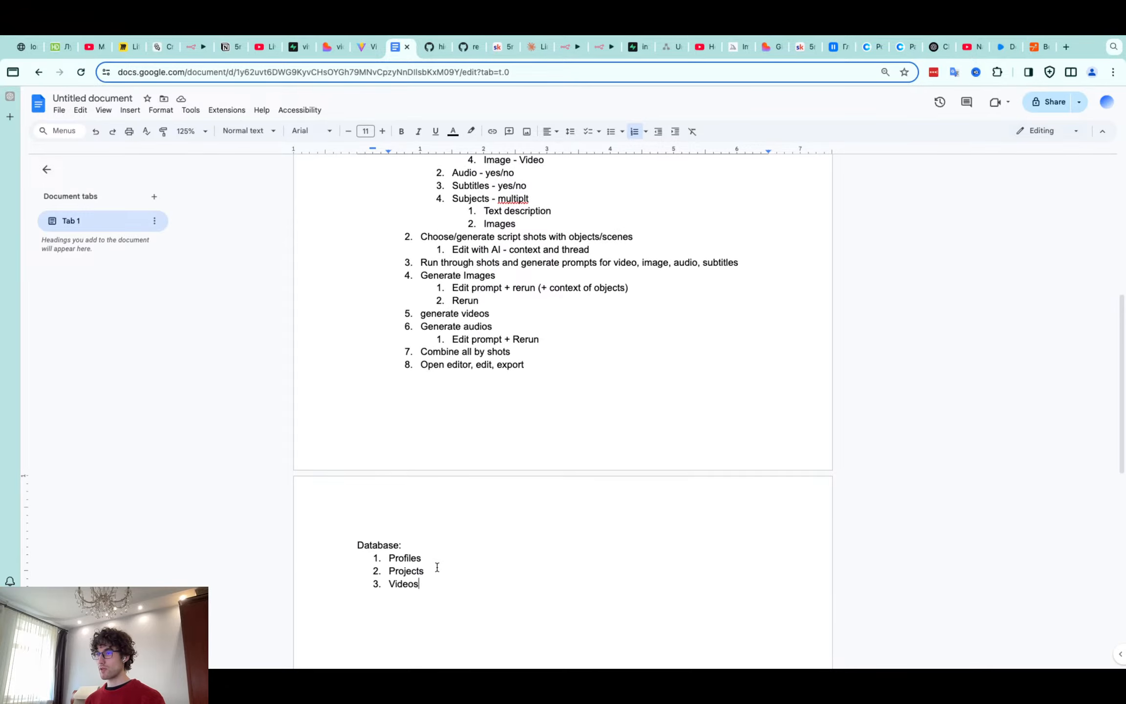
Add "Image" and "Video" as nested sub-items under Videos in the Database list
key("Return")
key("Tab")
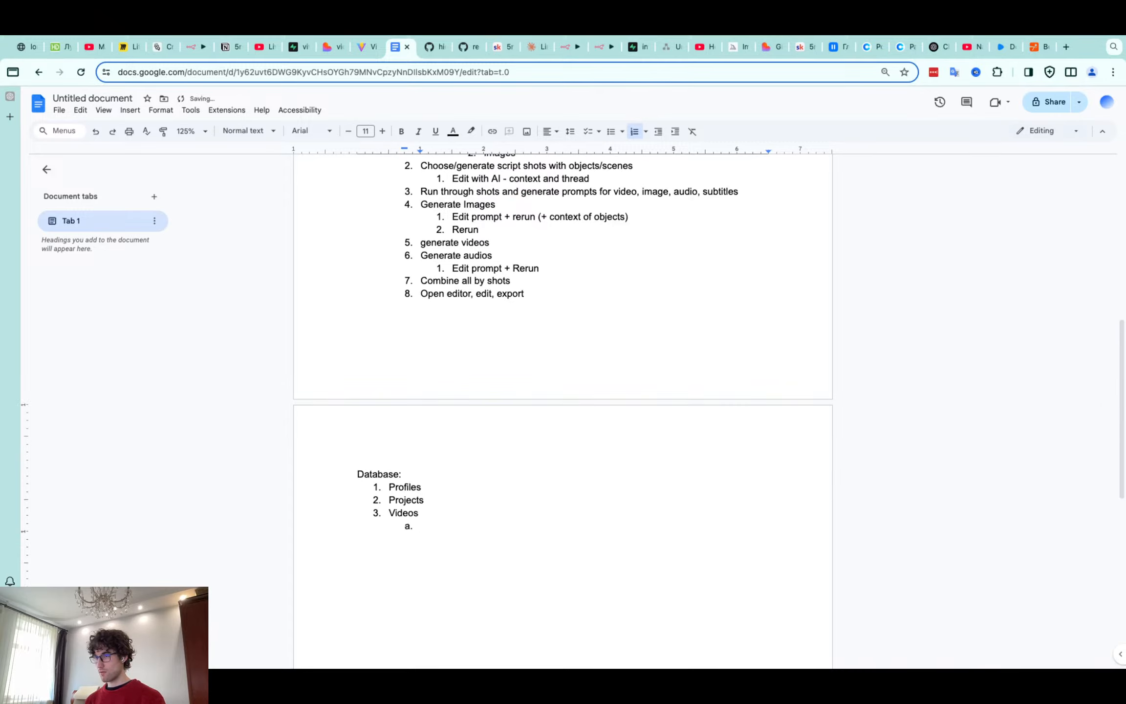
type("Image")
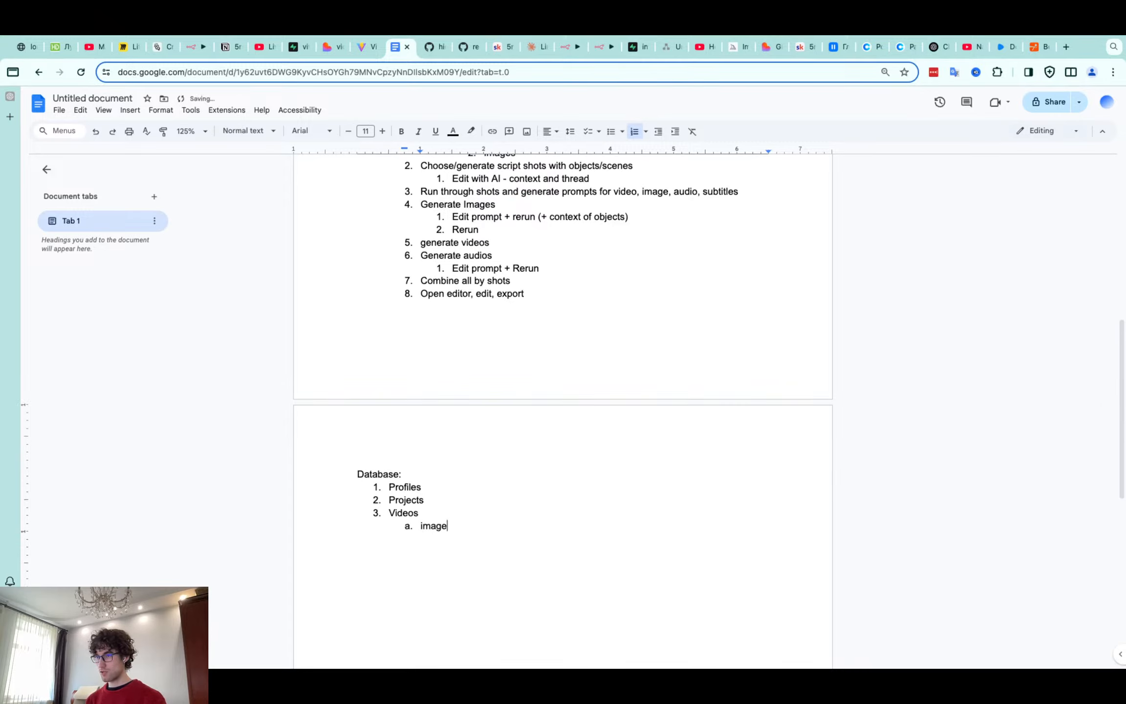
key("Return")
type("Video")
key("Return")
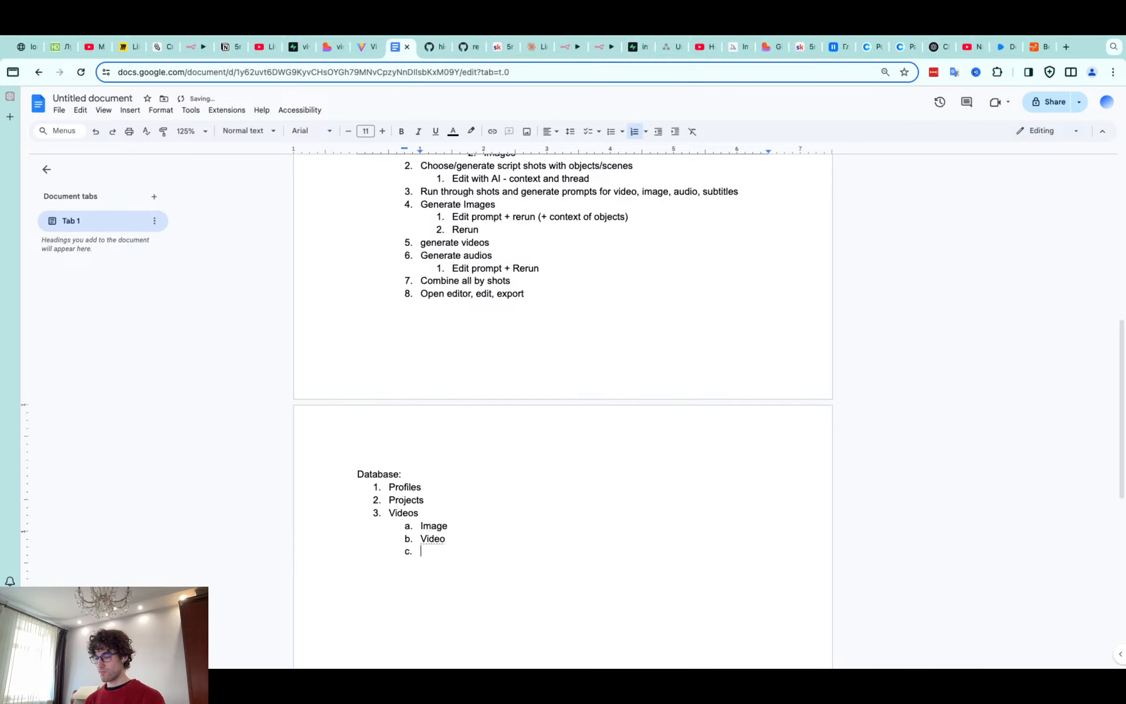
type("text")
key("Return")
type("audio")
key("BackSpace")
key("BackSpace")
key("BackSpace")
key("BackSpace")
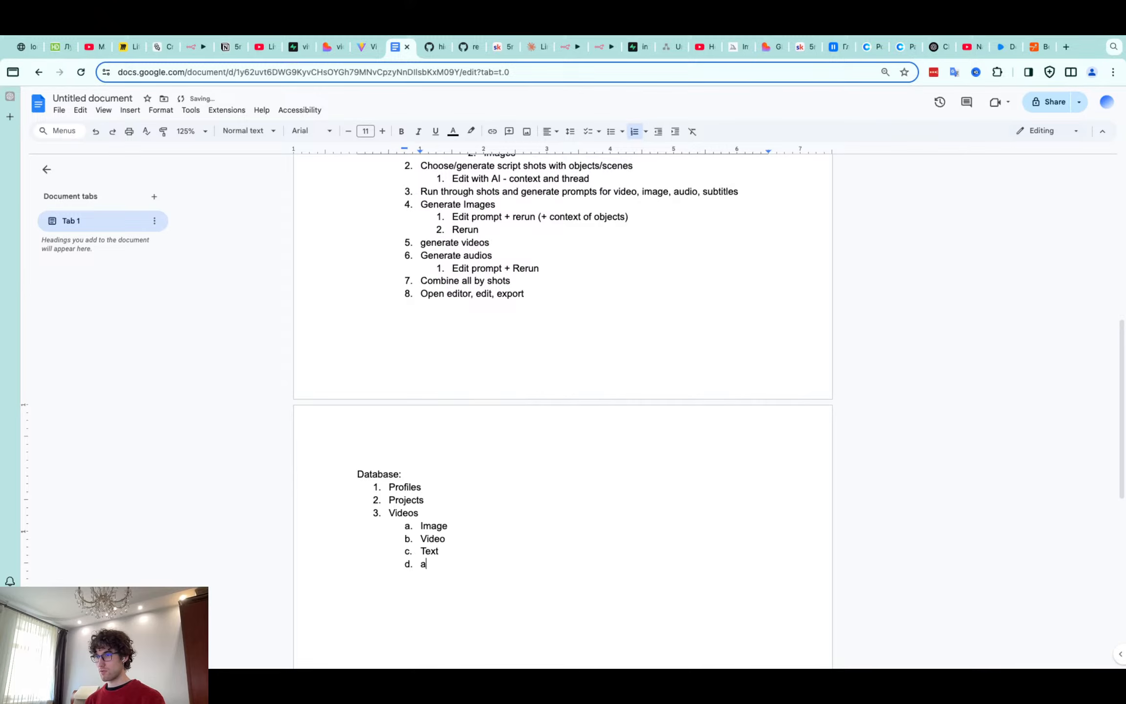
key("BackSpace")
key("BackSpace")
key("BackSpace")
key("BackSpace")
key("BackSpace")
key("BackSpace")
Add "Audio" as the third sub-item under Videos
type("audti")
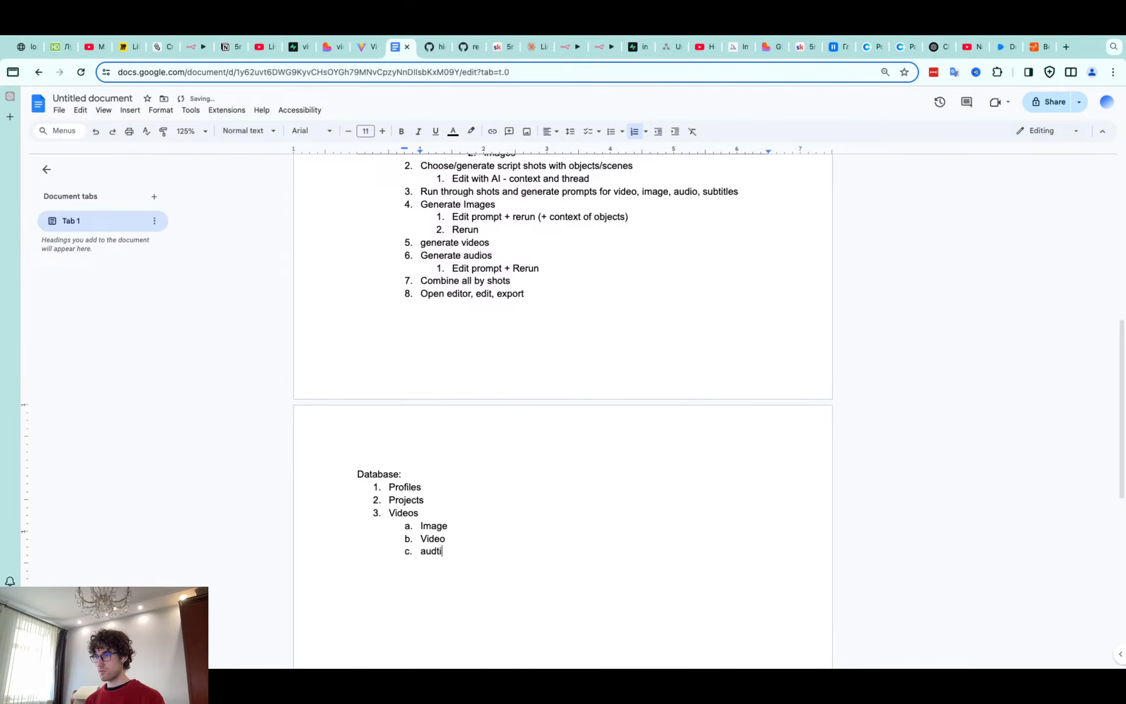
key("BackSpace")
type("io")
key("Return")
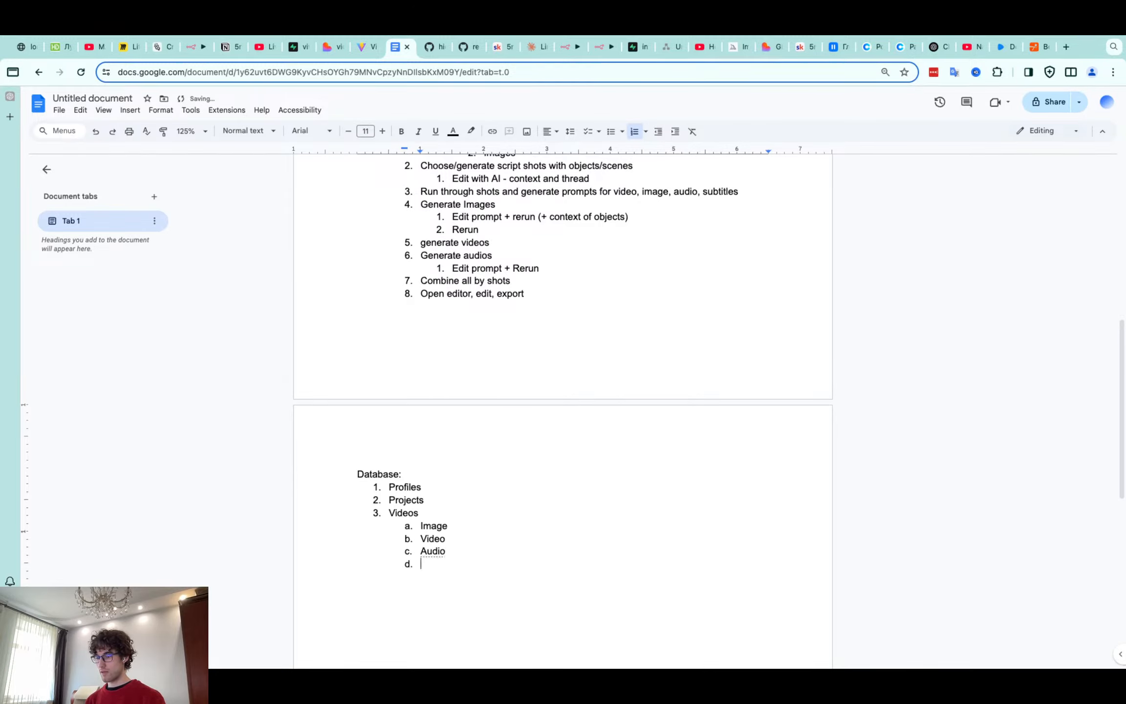
Add the sub-items "Image_prompt", "Video_prompt" and "audio_prompt" under Videos, below Audio
type("image_prompt")
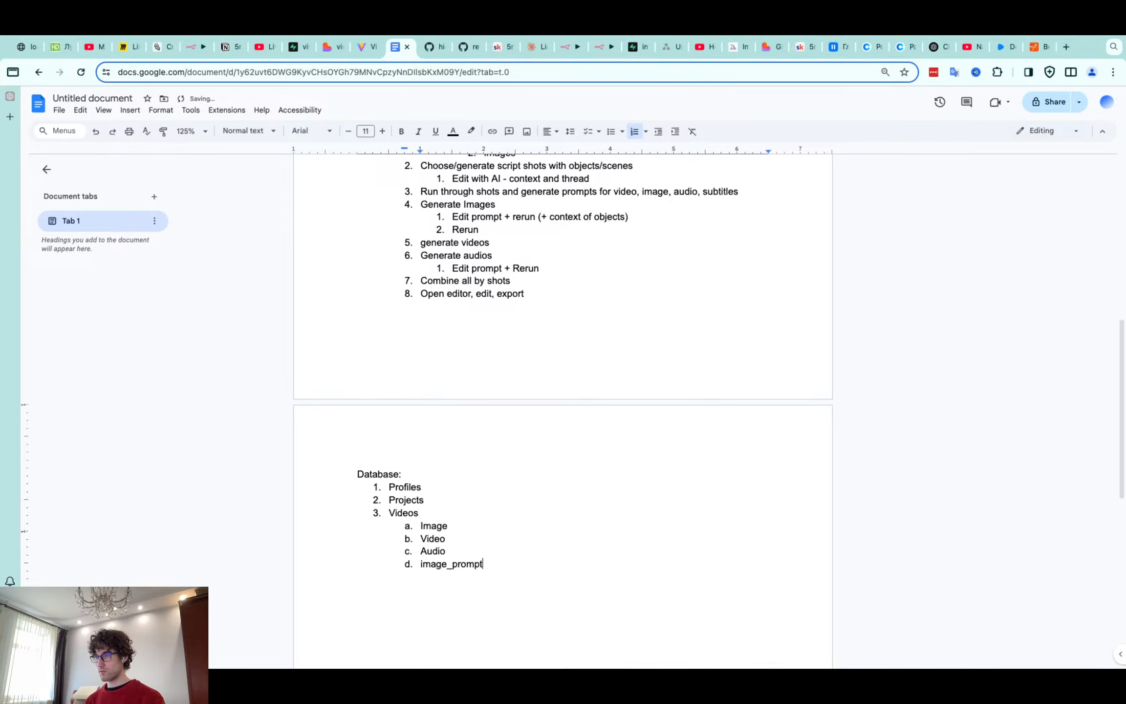
key("Return")
type("video_prompt")
key("Return")
type("autio")
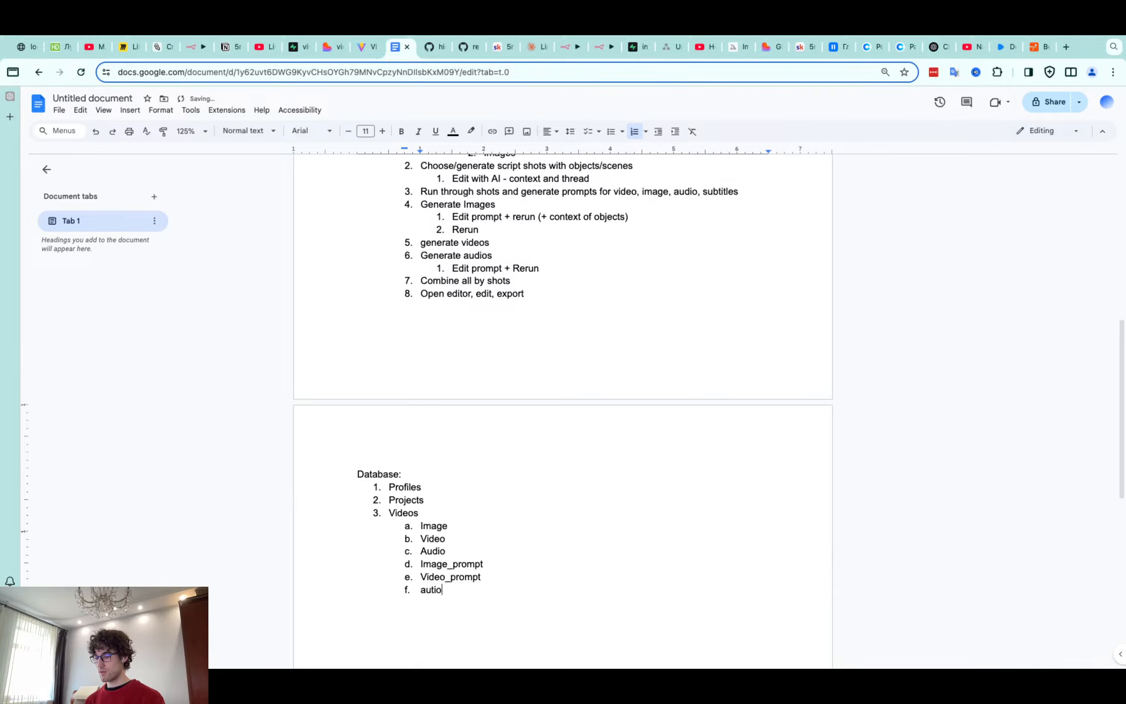
type("d_prompt")
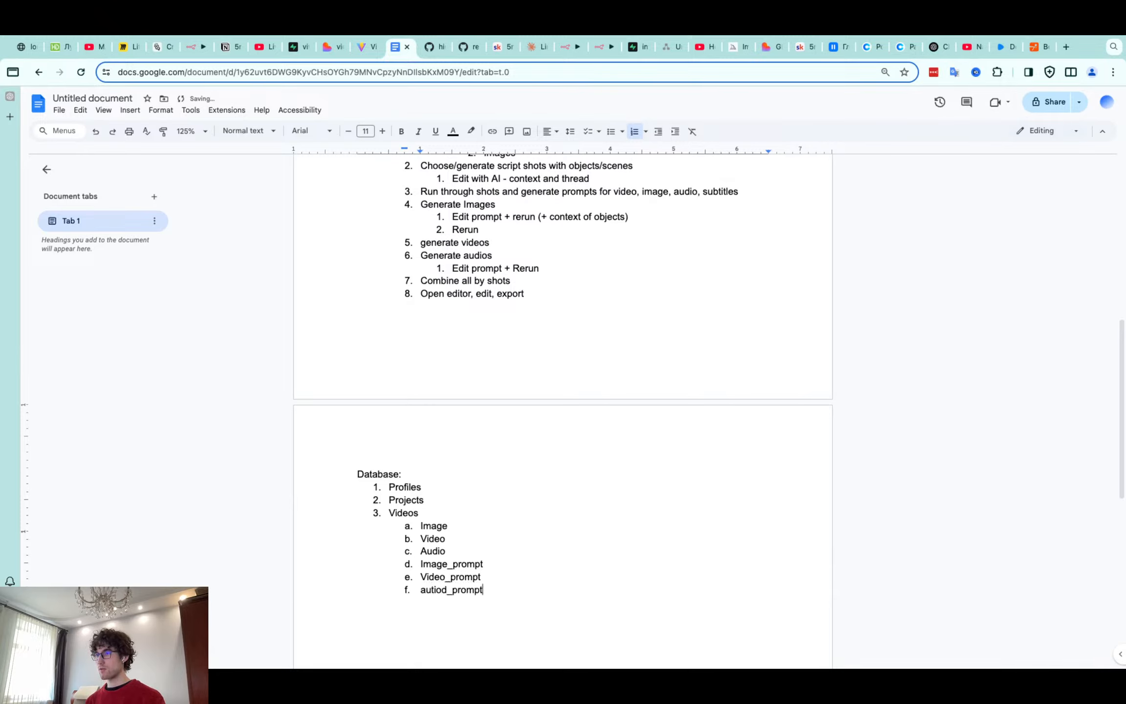
left_click(448, 590)
key("BackSpace")
key("BackSpace")
key("BackSpace")
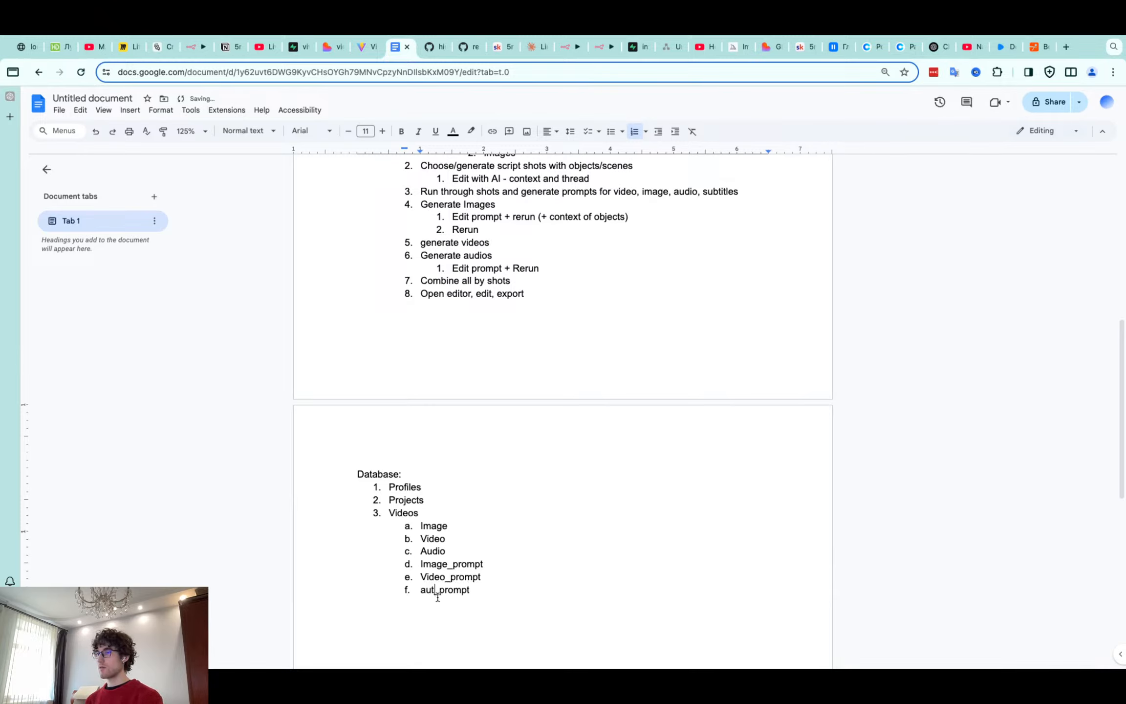
key("BackSpace")
type("dio")
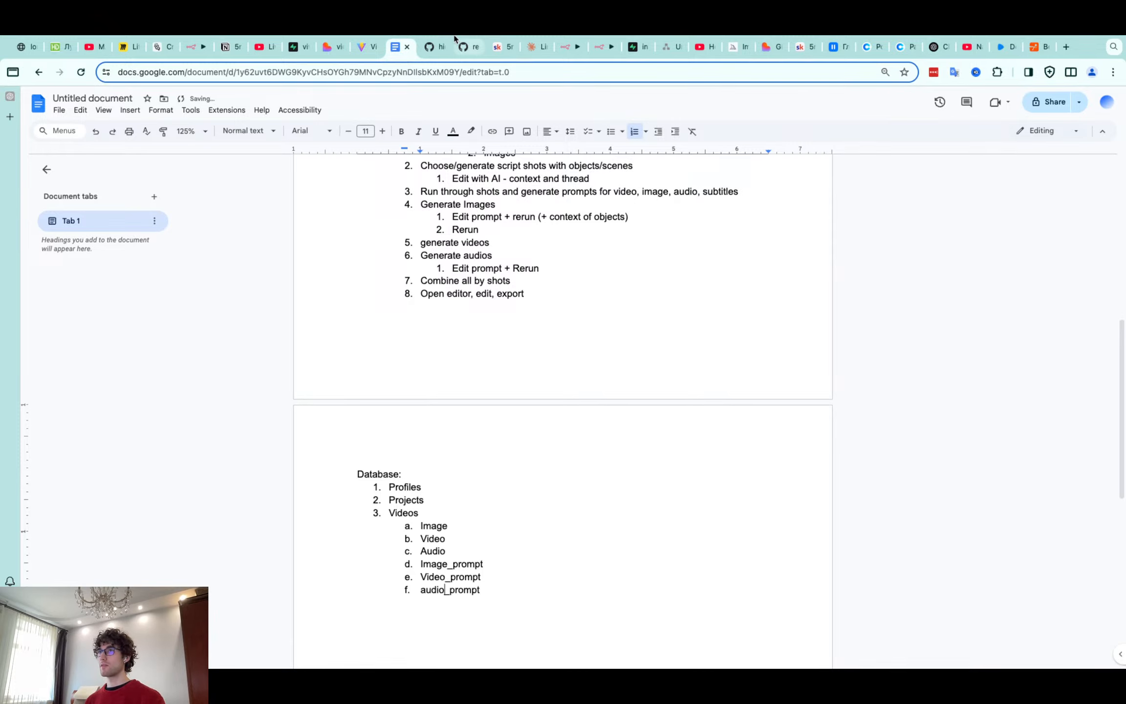
Switch to the Lovable project and review the SQL it proposes for the profiles table, policies and sign-up trigger
left_click(337, 47)
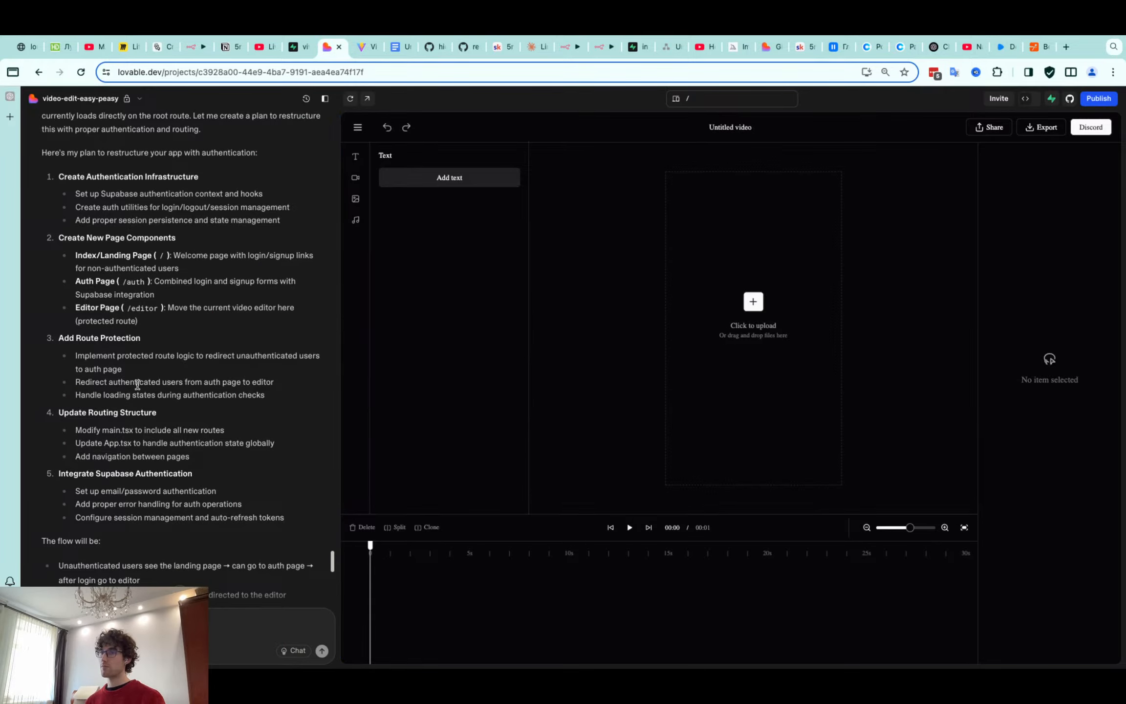
scroll(138, 385, "down", 15)
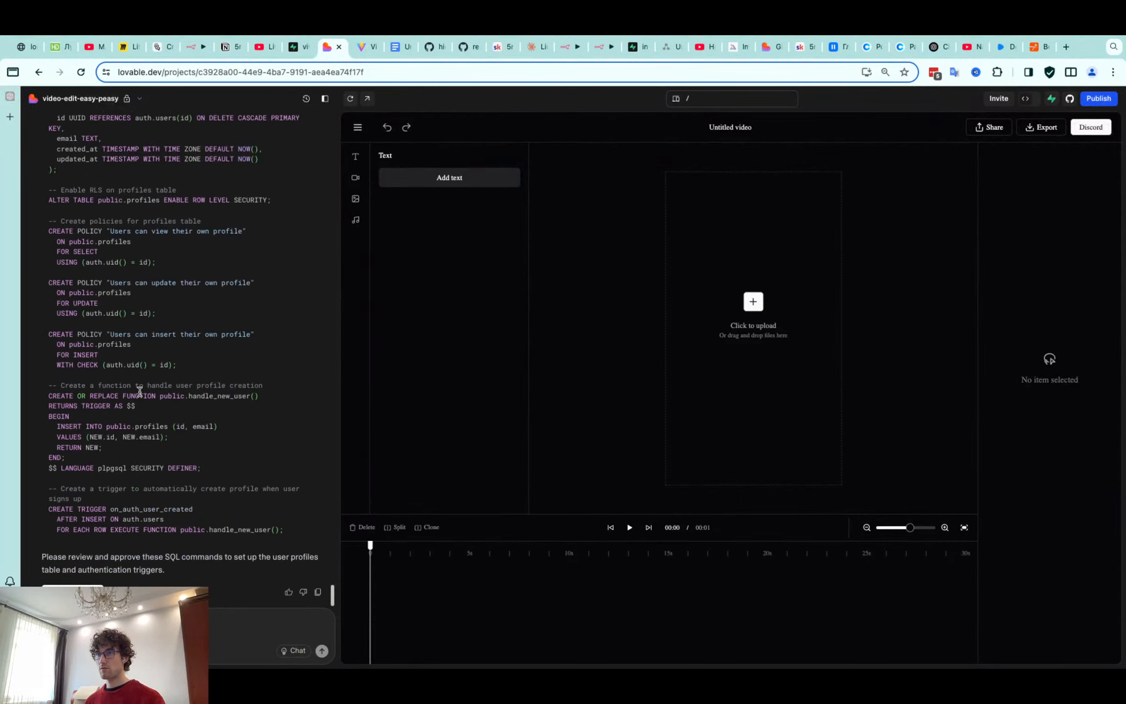
scroll(151, 398, "up", 4)
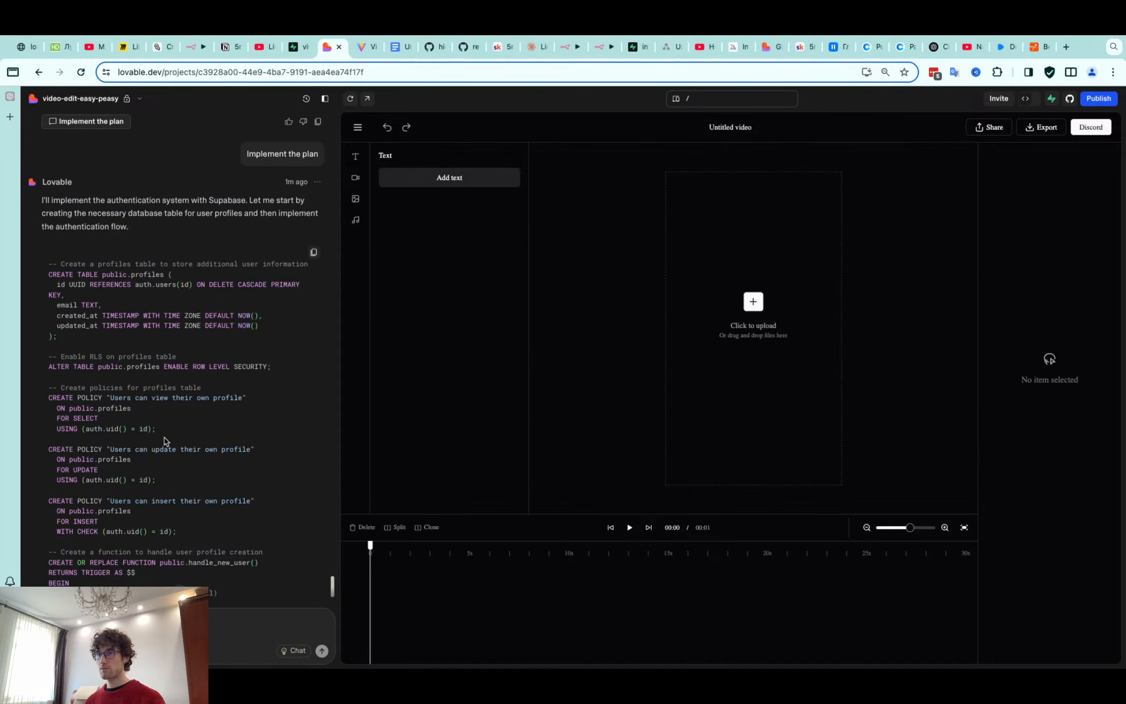
scroll(166, 435, "down", 4)
scroll(166, 373, "up", 1)
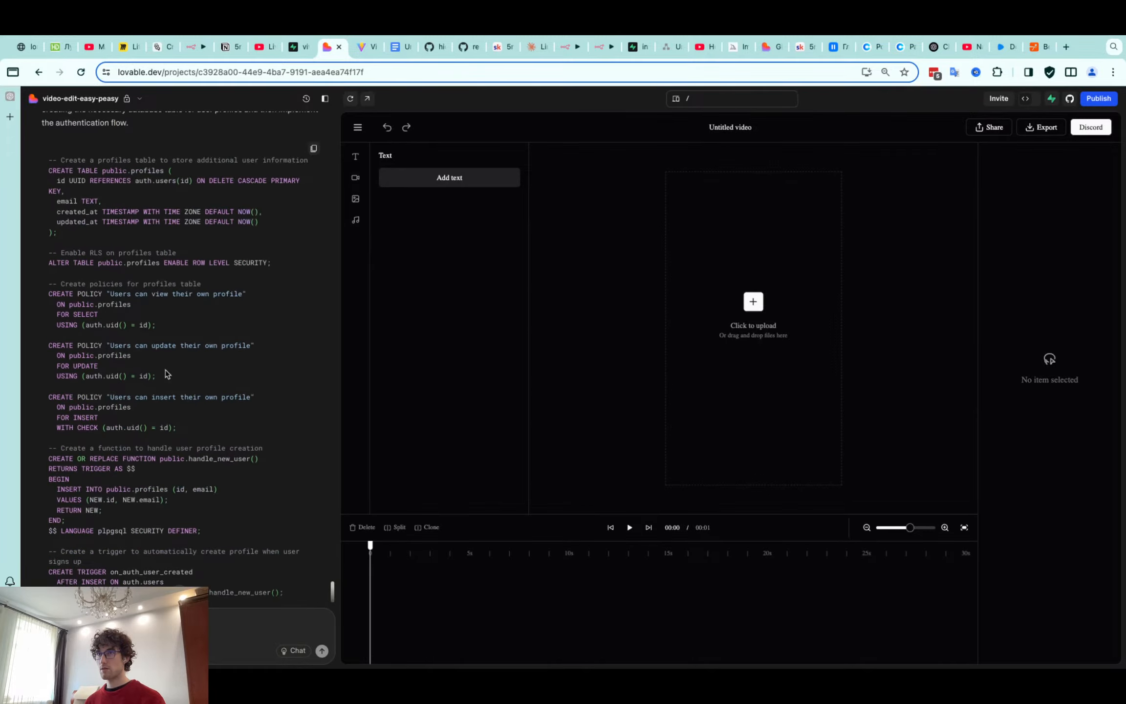
scroll(166, 374, "down", 1)
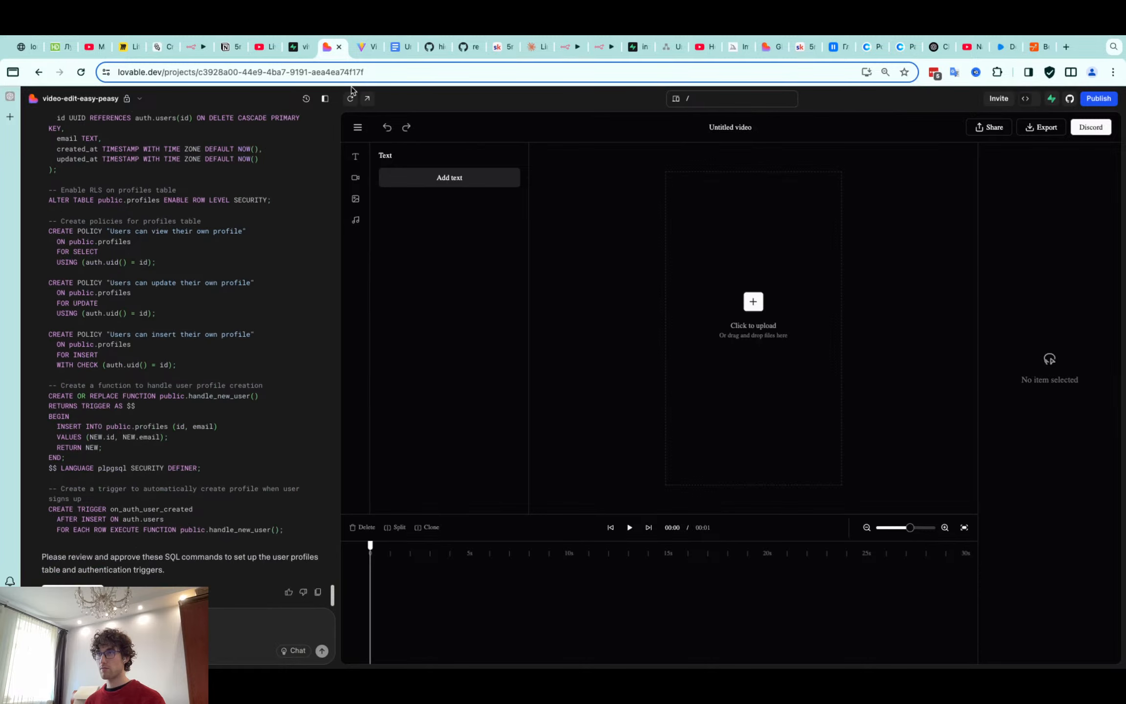
Check the existing tables in Supabase, then return to Lovable and examine the CREATE TABLE statement for public.profiles
left_click(299, 47)
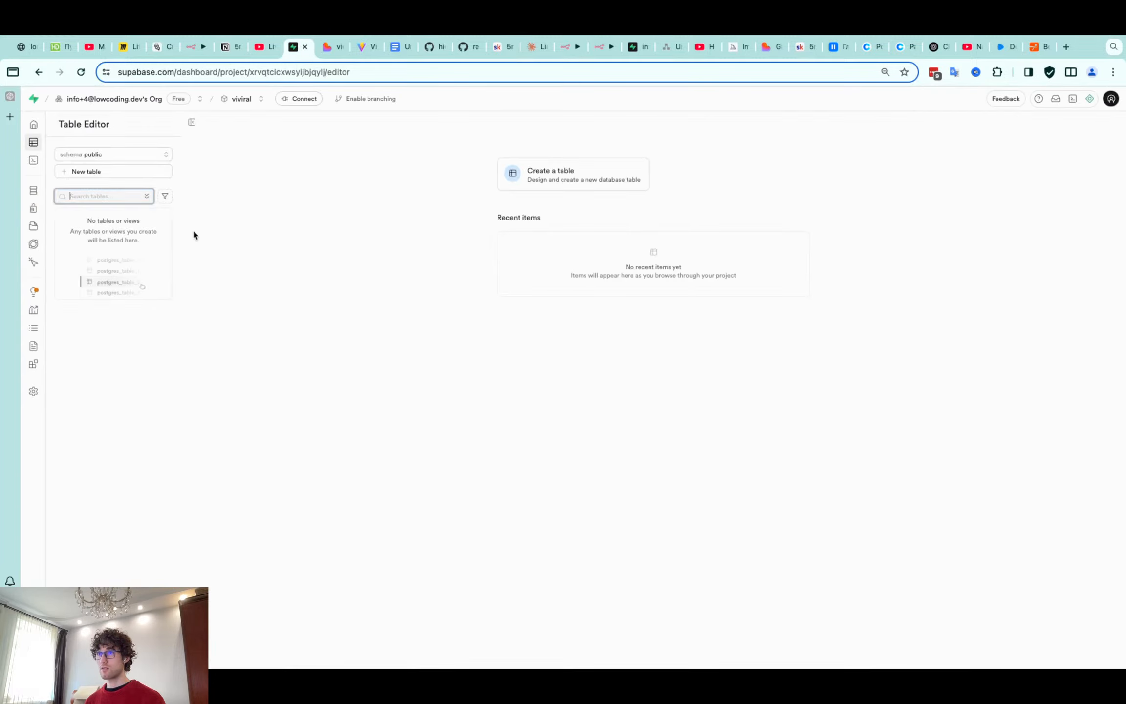
left_click(332, 48)
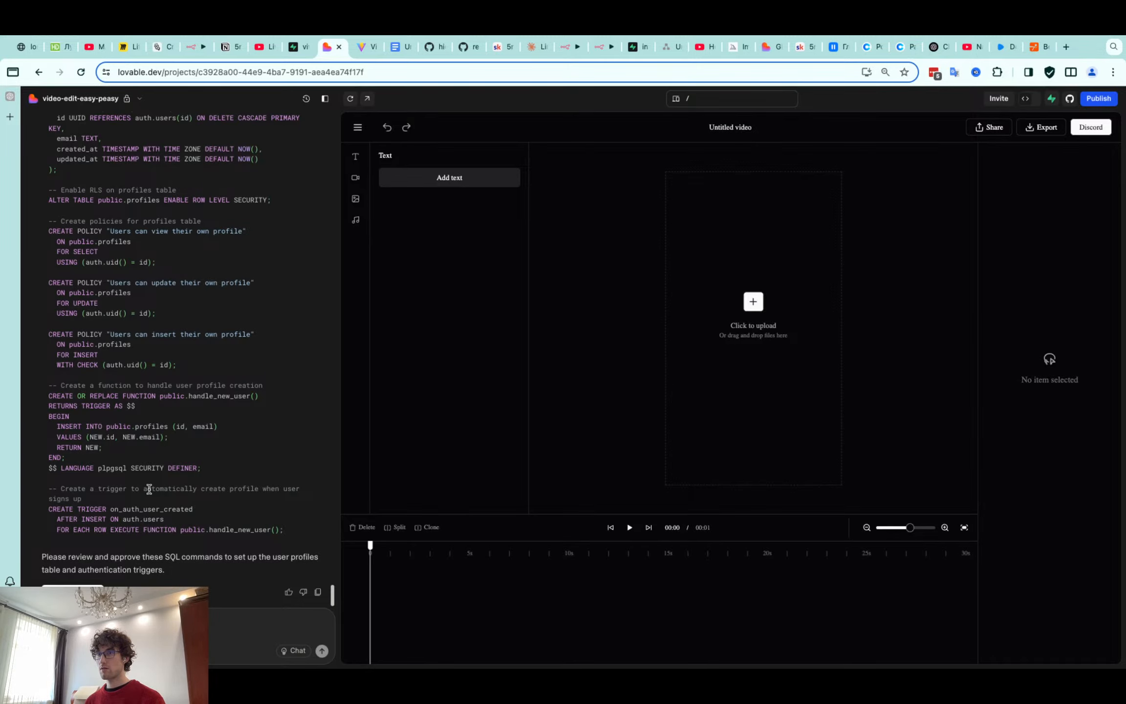
scroll(142, 462, "up", 6)
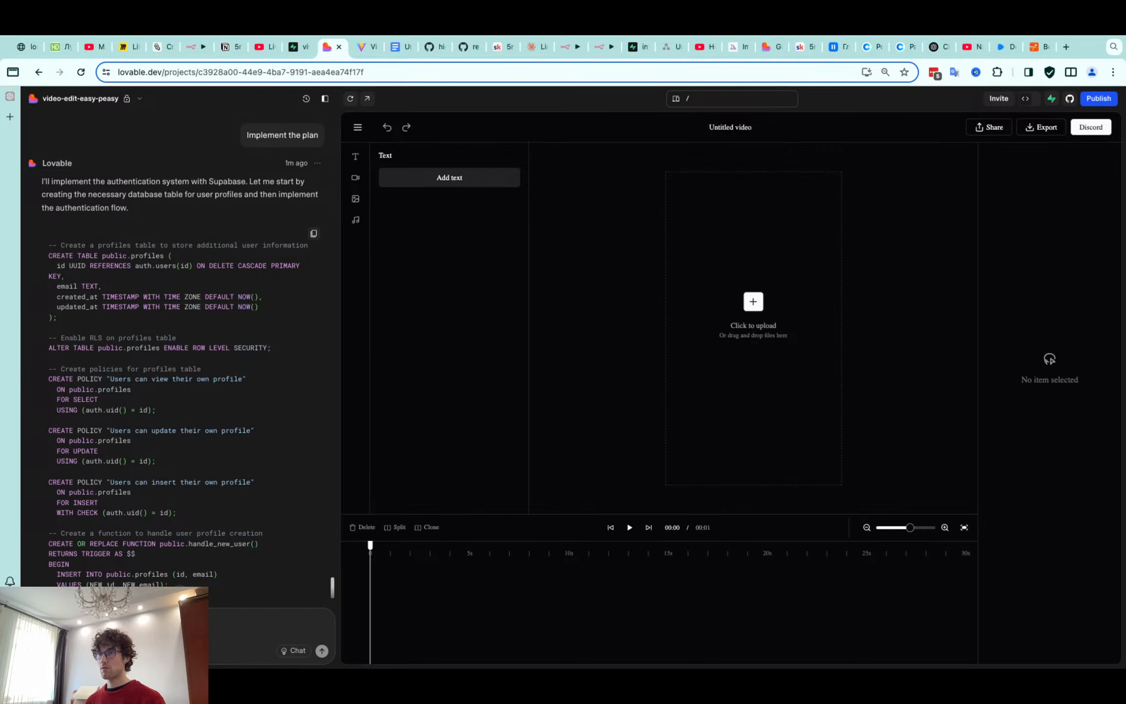
left_click_drag(159, 322, 49, 249)
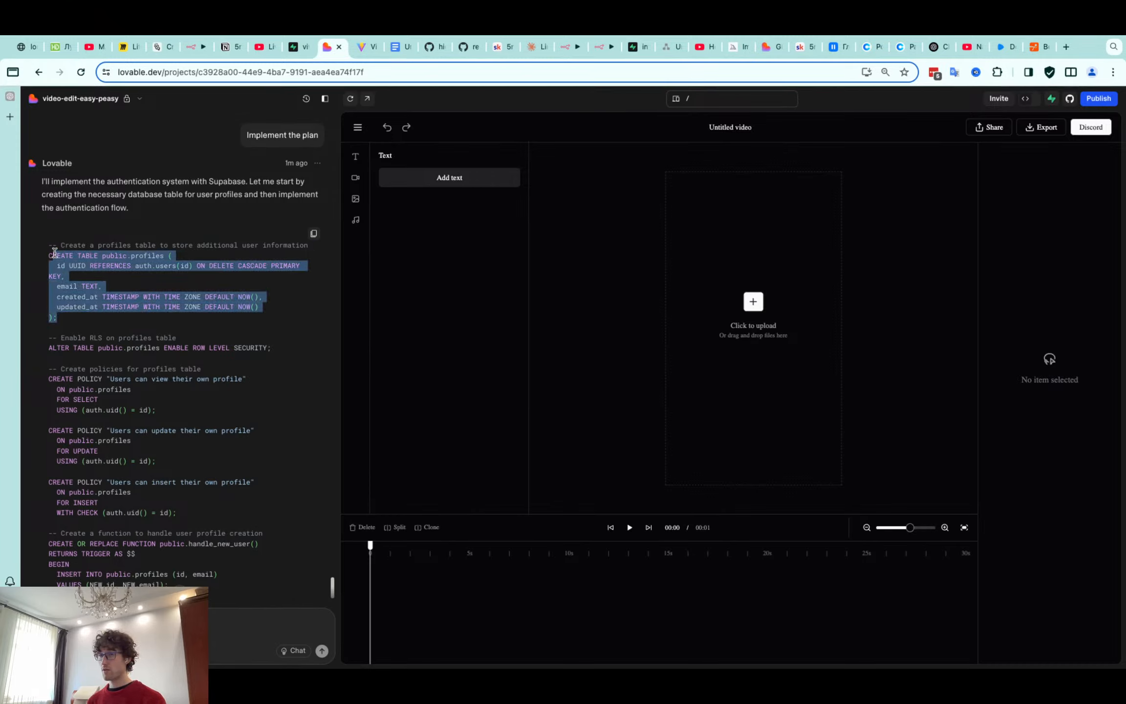
left_click(105, 293)
Switch to the Supabase Table Editor and start a new table named "profiles"
left_click(297, 46)
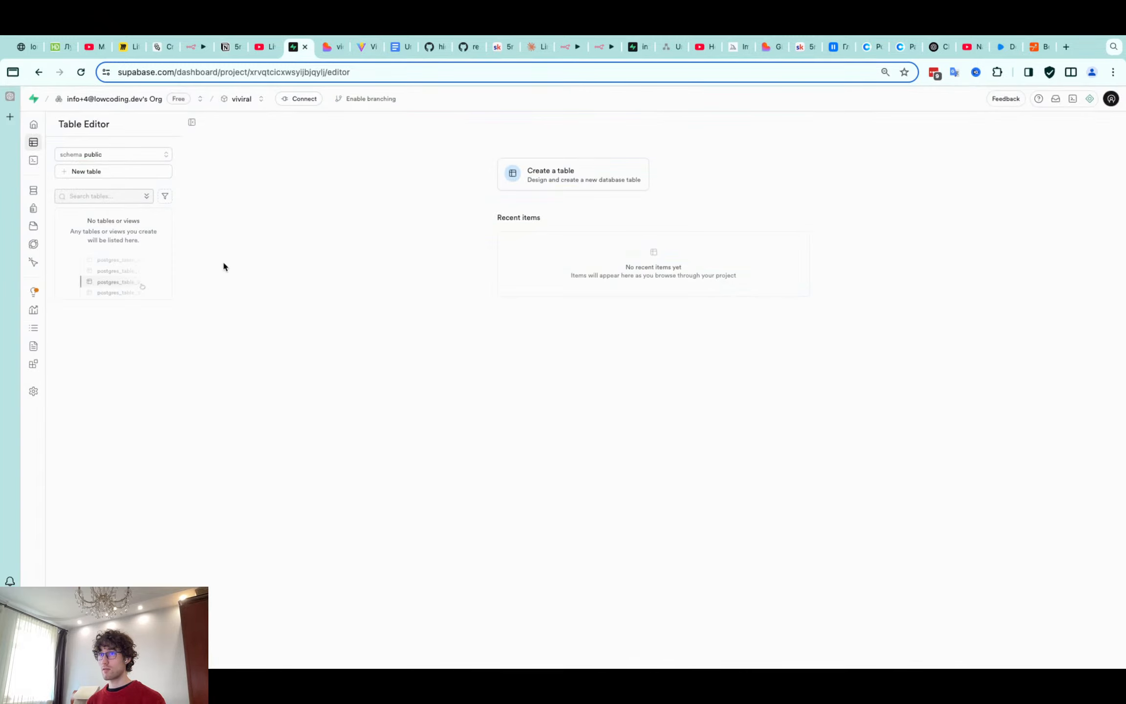
left_click(113, 172)
type("profile")
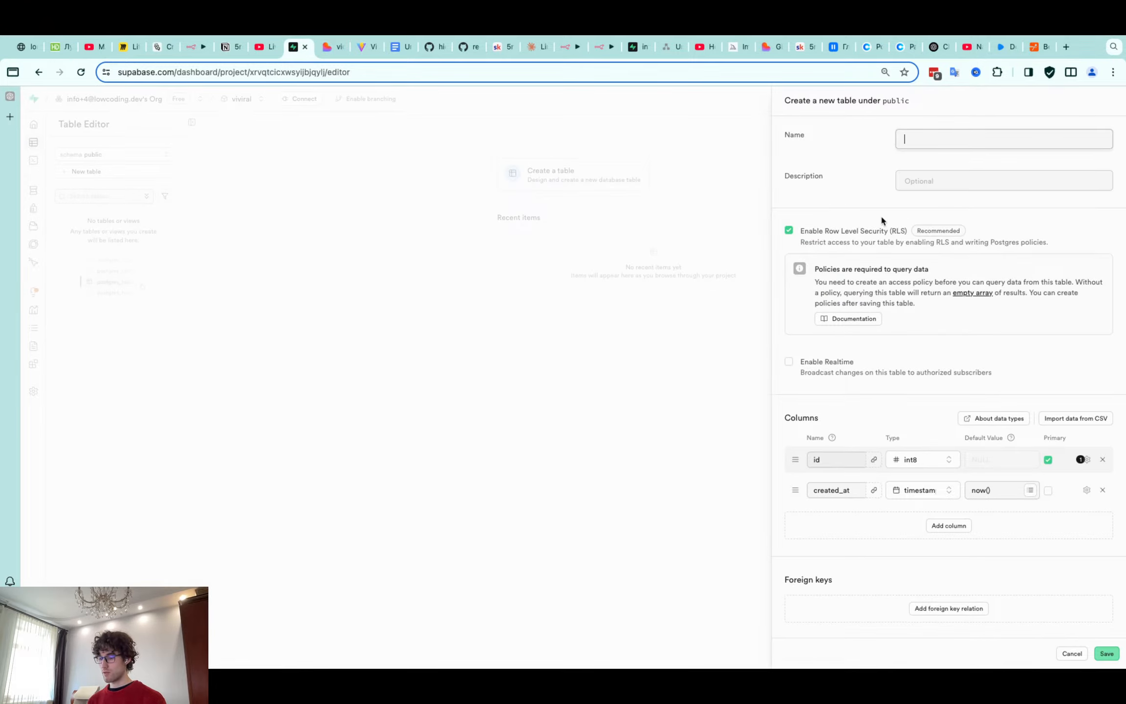
type("s")
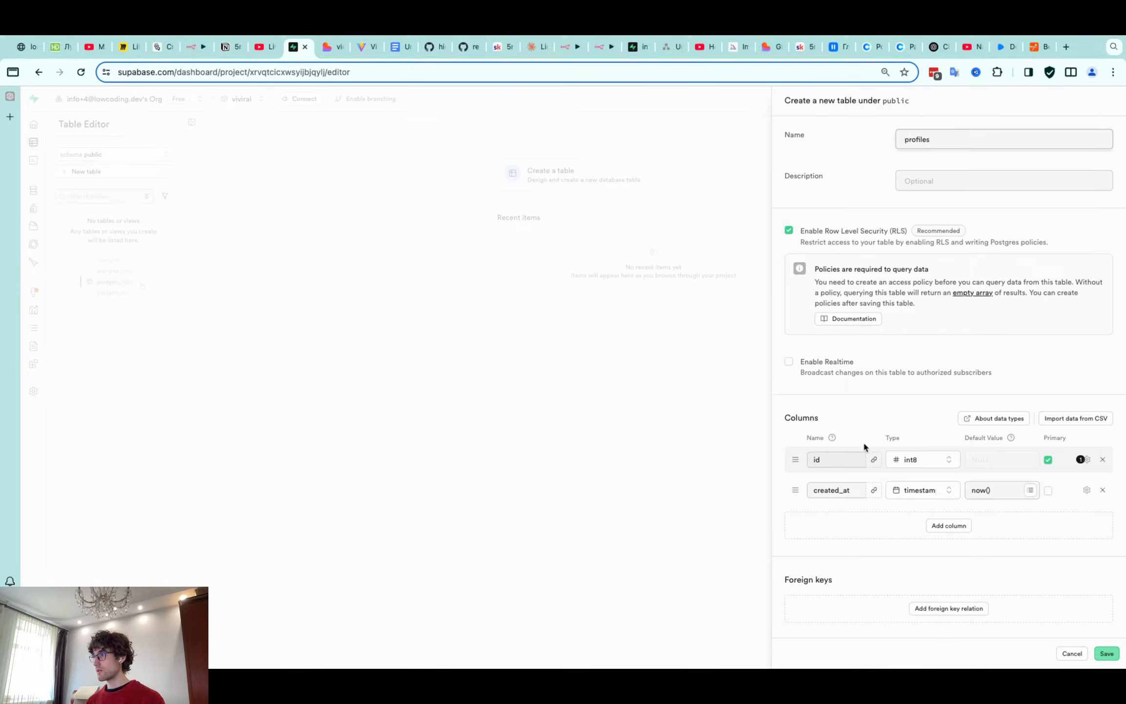
Set the id column's type to uuid and rename the created_at column to "date_created"
left_click(935, 457)
type("uuid")
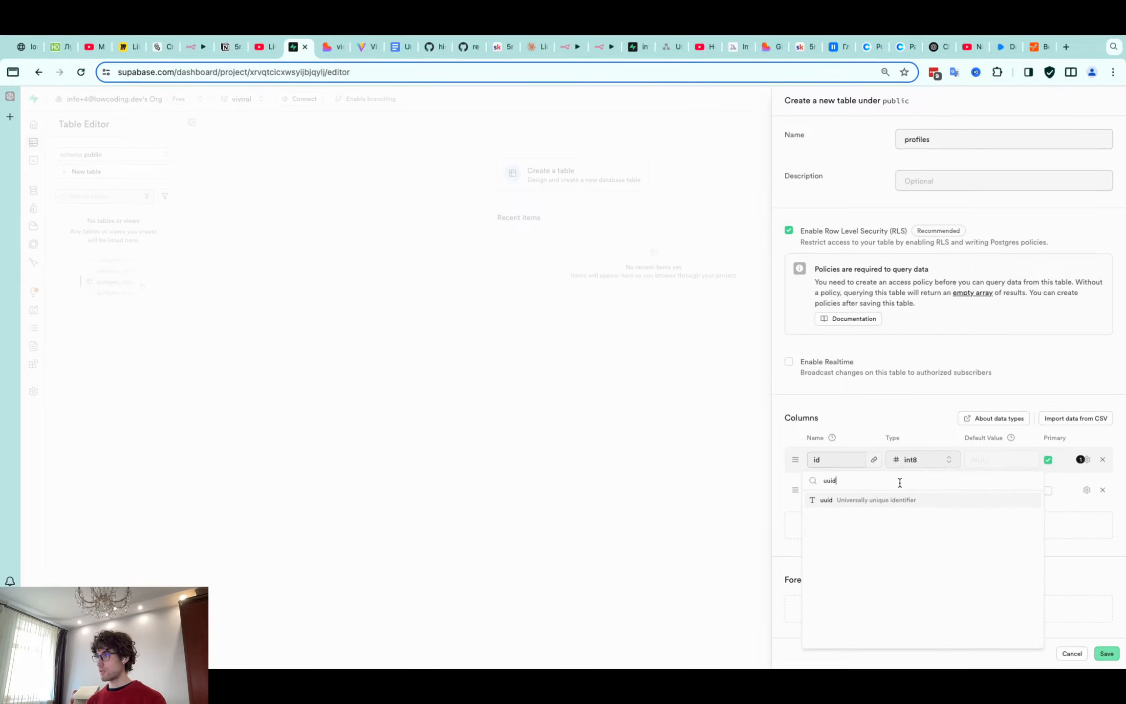
left_click(902, 501)
double_click(843, 491)
type("date_created")
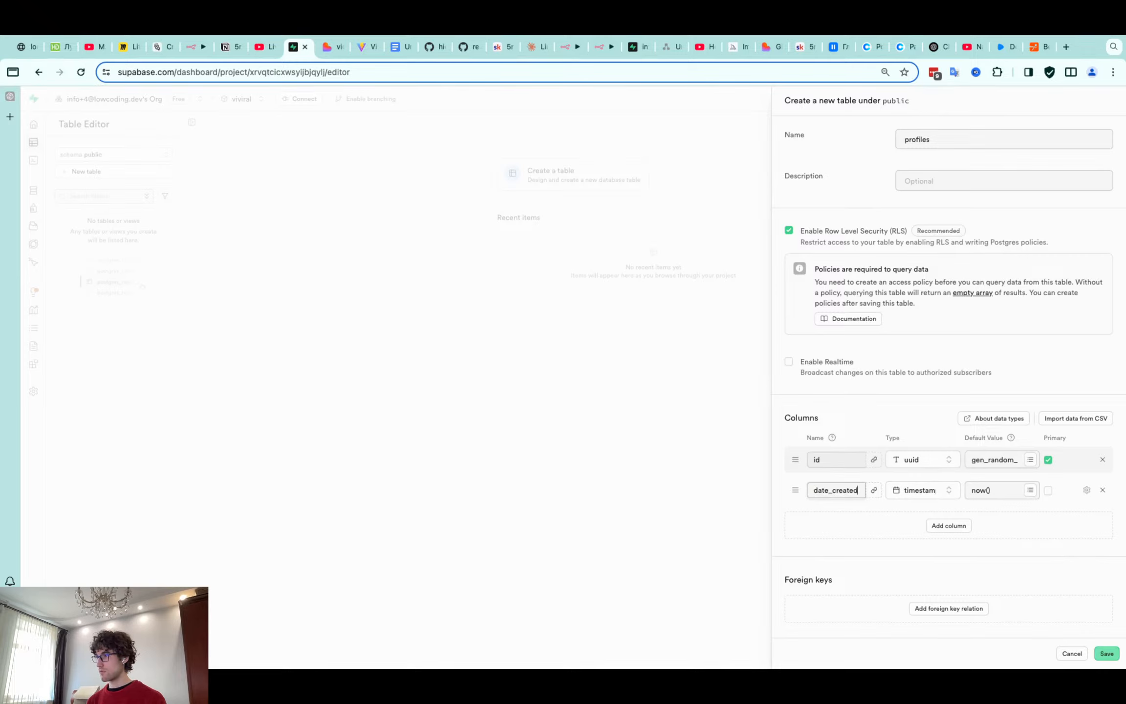
Add a column named "user_id" to the profiles table
left_click(931, 525)
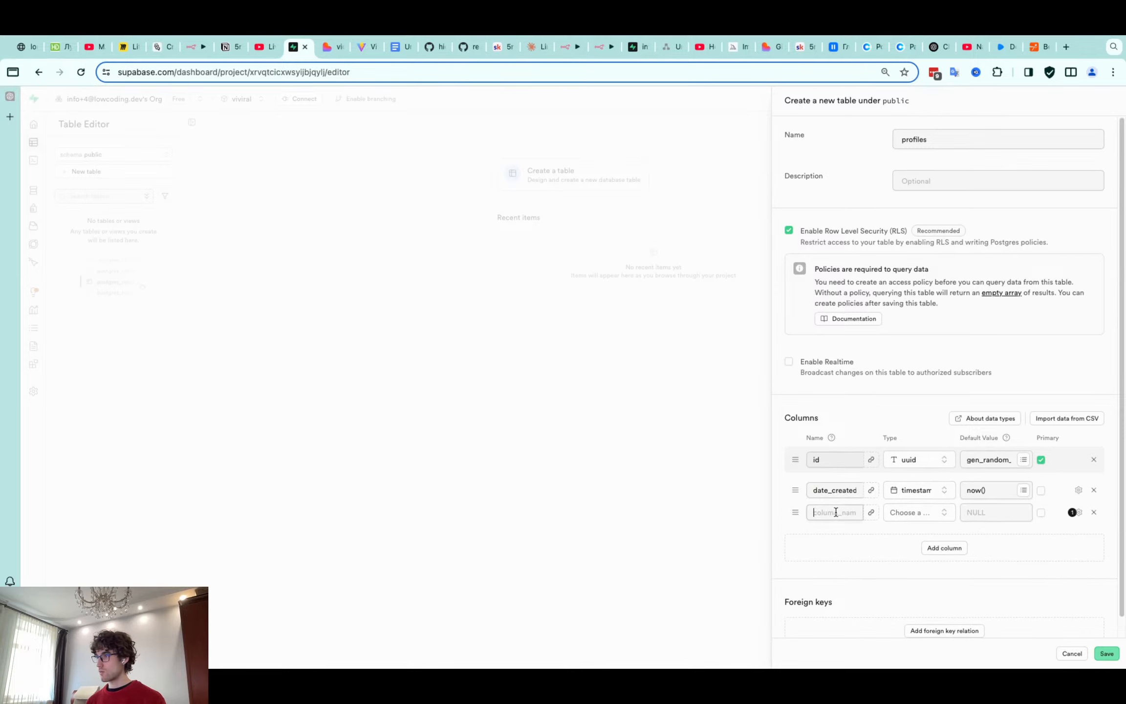
type("user_id")
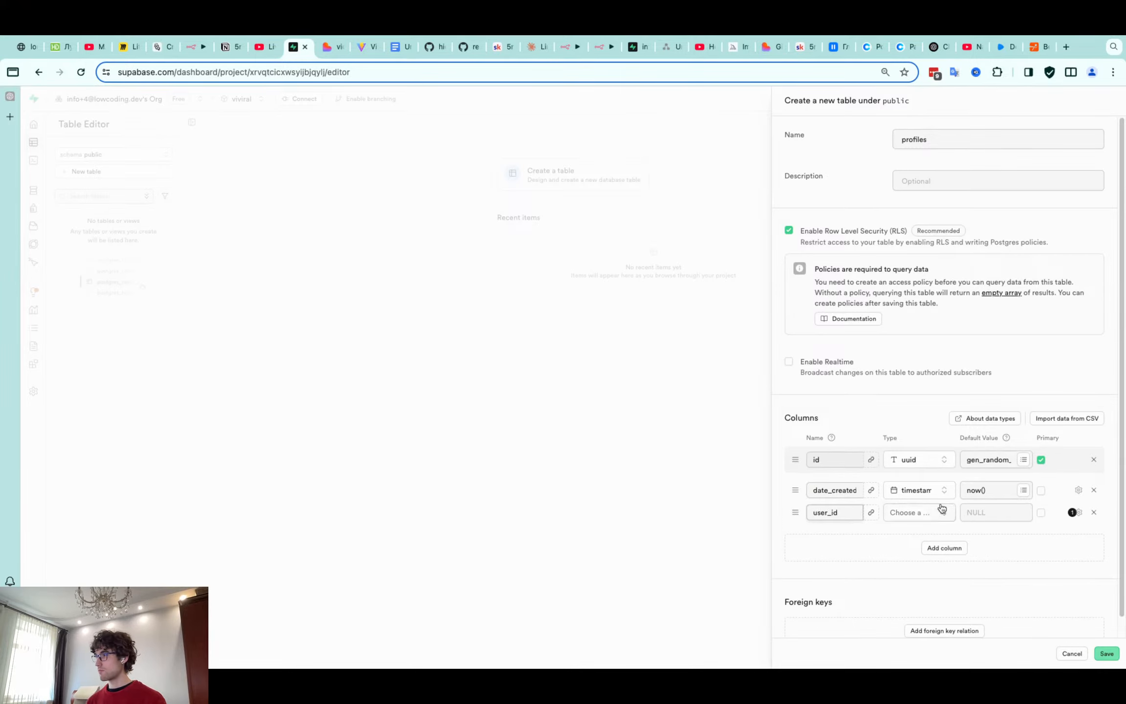
left_click(919, 512)
Start a foreign key relation for the user_id column, referencing the users table in the auth schema
left_click(871, 512)
left_click(871, 511)
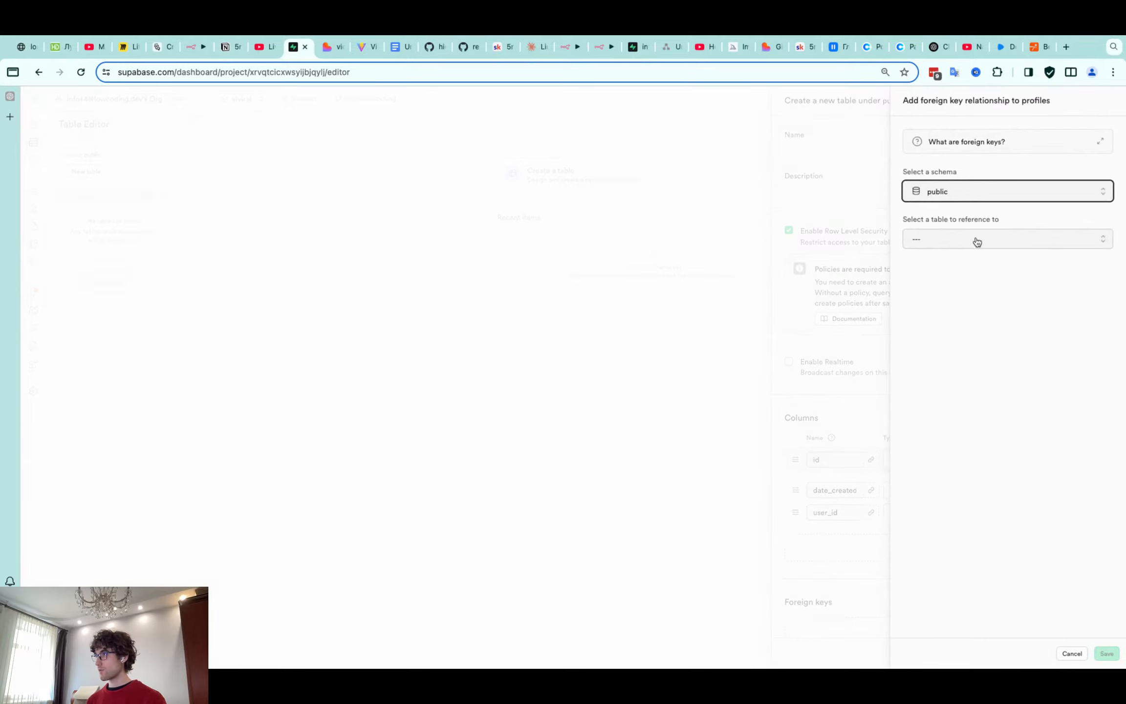
left_click(960, 238)
left_click(952, 192)
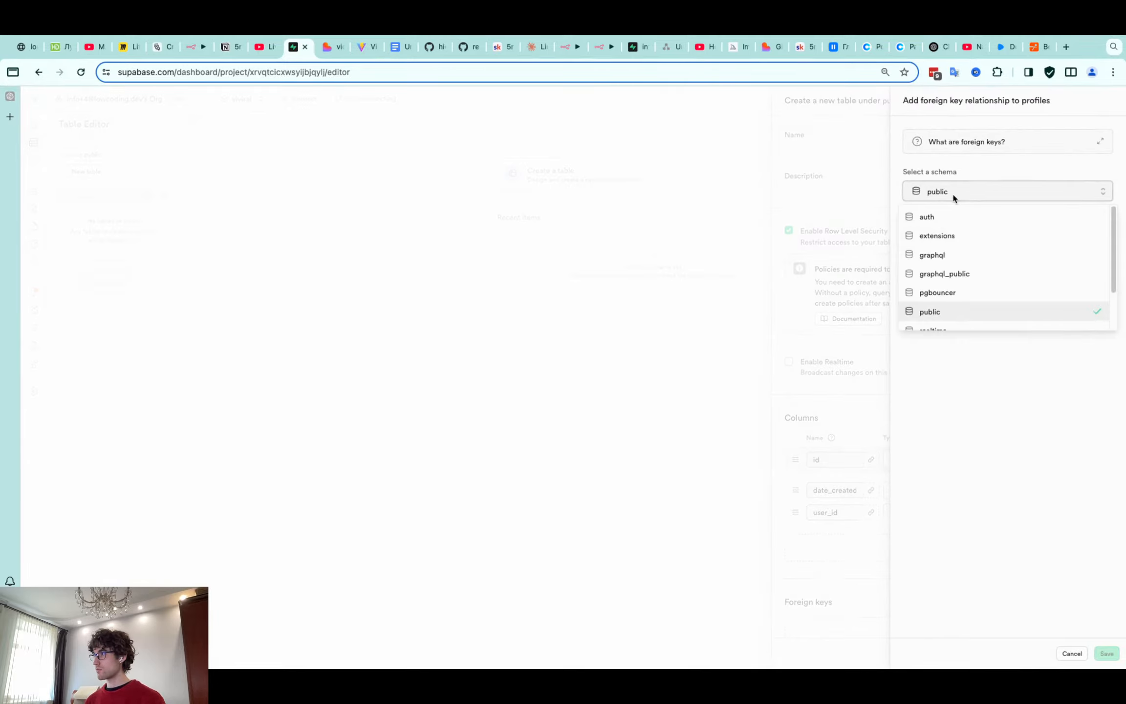
left_click(952, 218)
left_click(953, 239)
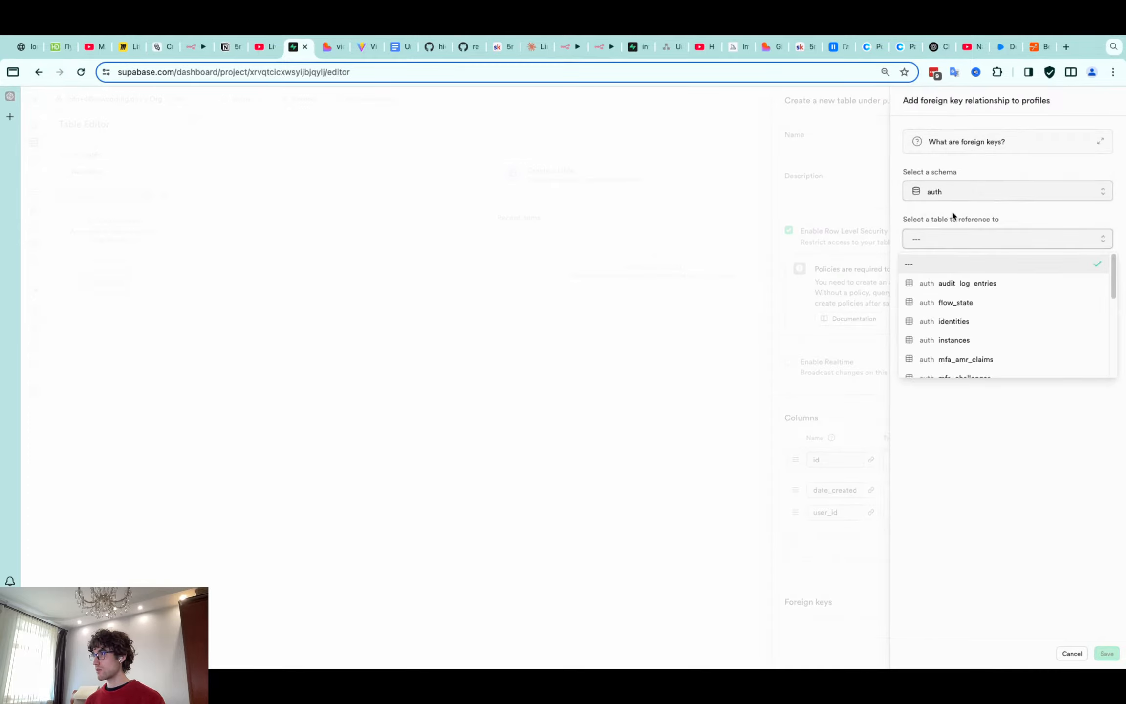
scroll(968, 362, "down", 5)
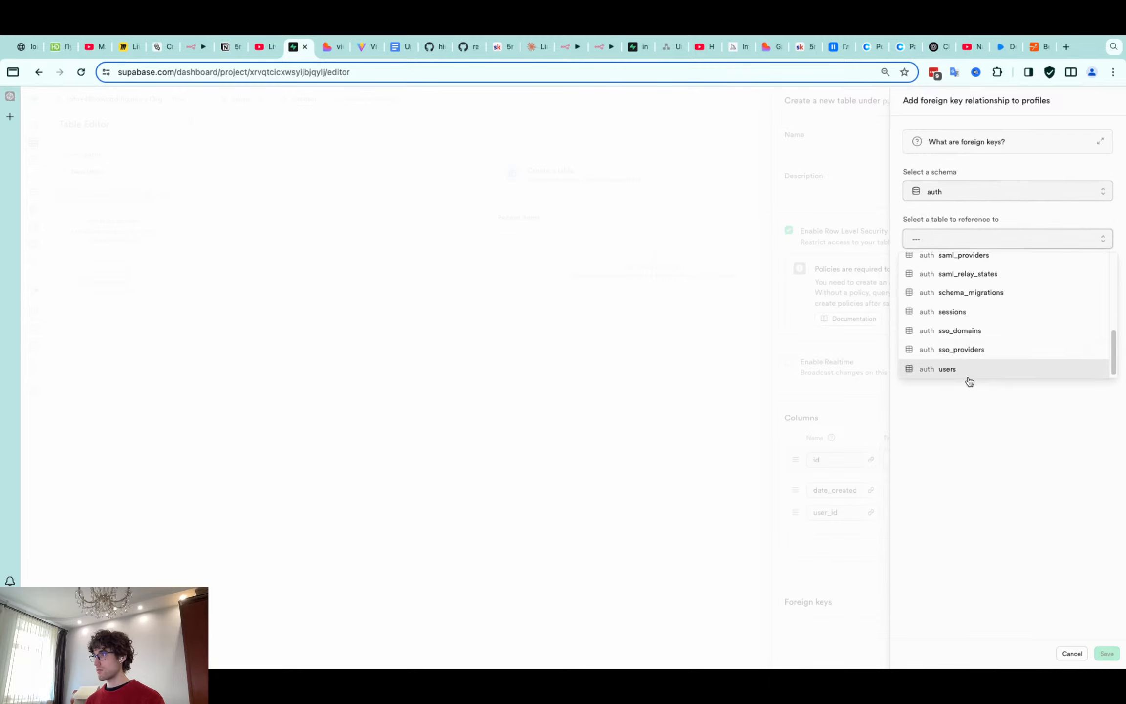
left_click(970, 381)
Reference the id column of auth.users from user_id, set the action on row removal to Set NULL, and save the relation
left_click(1046, 301)
left_click(1020, 364)
left_click(991, 491)
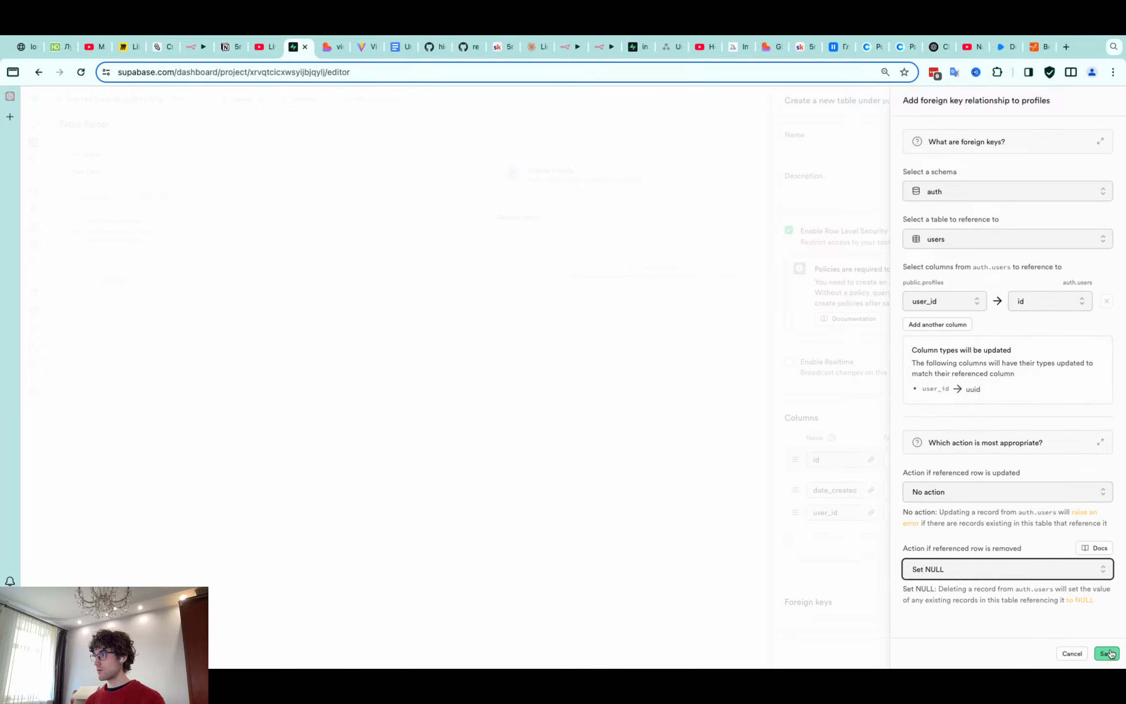
left_click(1108, 654)
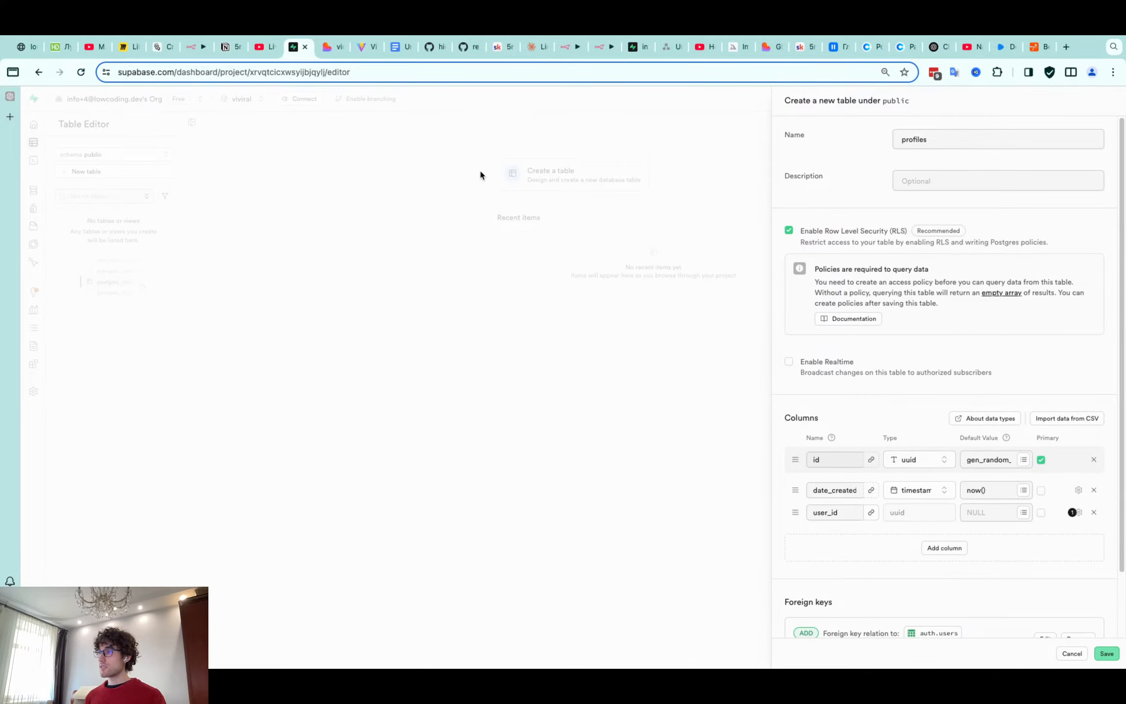
Check how the id column is defined in Lovable's profiles SQL, then return to the Supabase table form
key("ctrl+Tab")
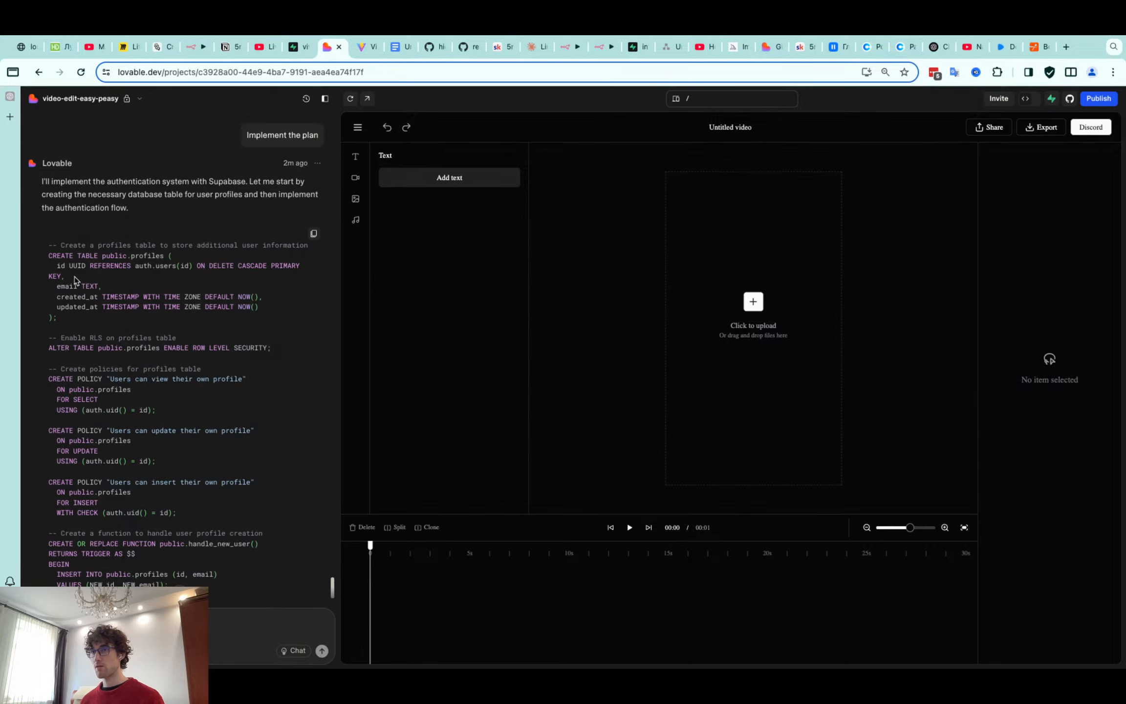
left_click_drag(64, 278, 56, 269)
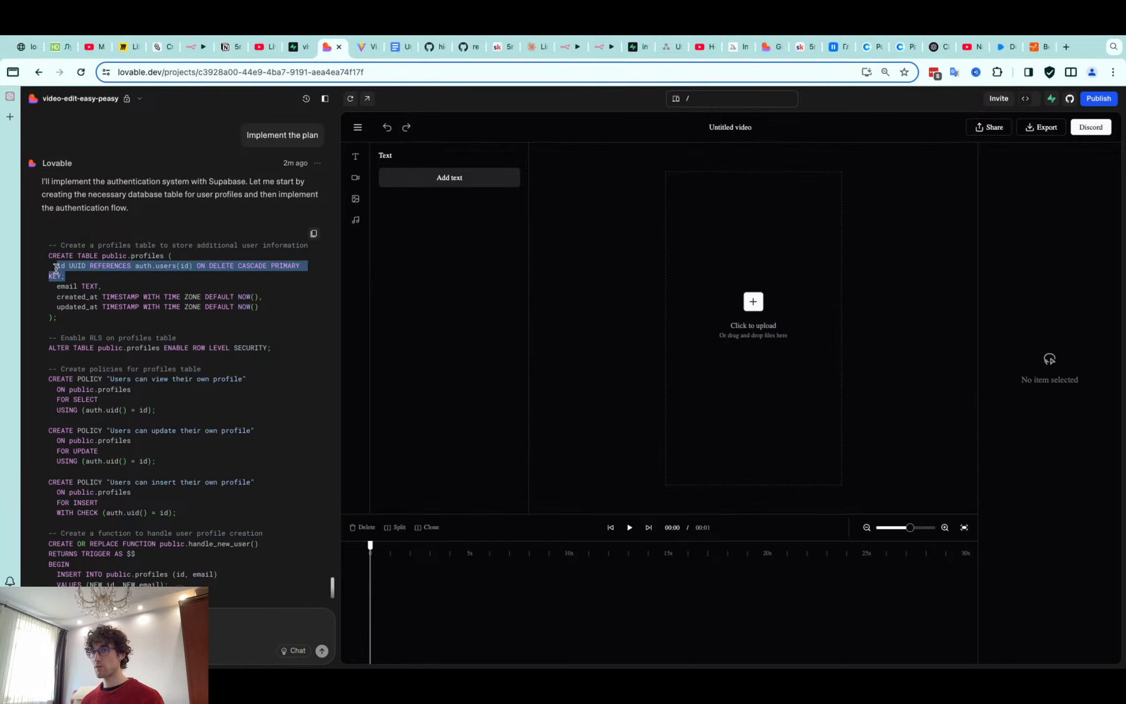
left_click(158, 268)
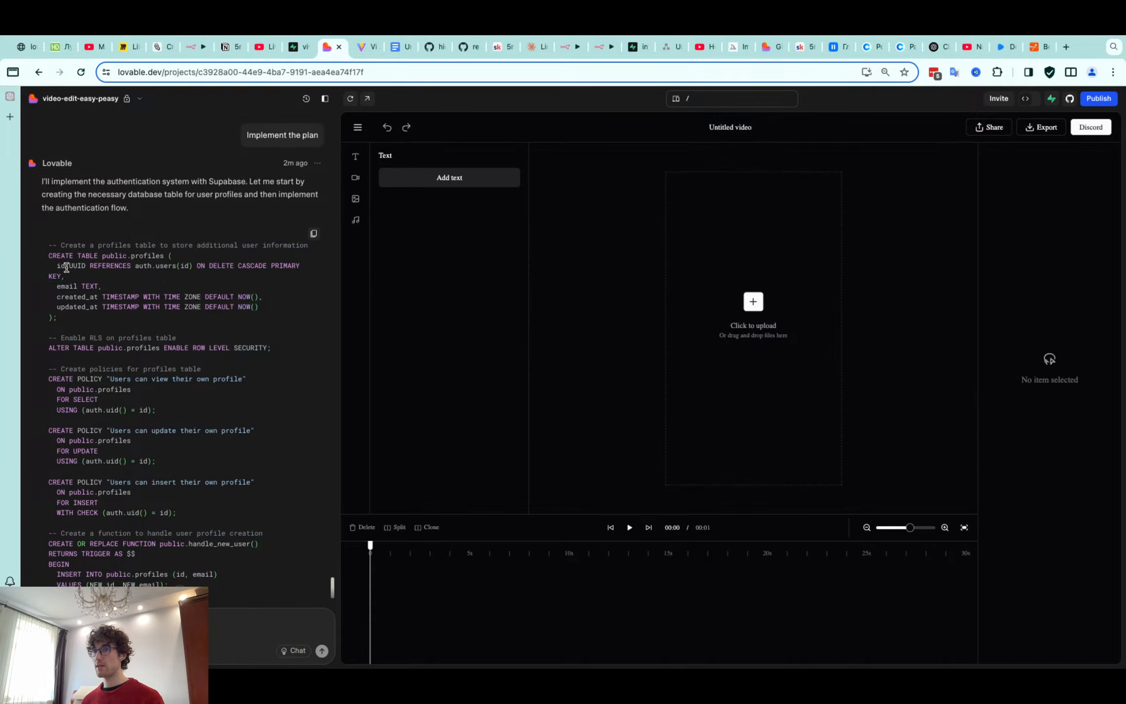
key("ctrl+Tab")
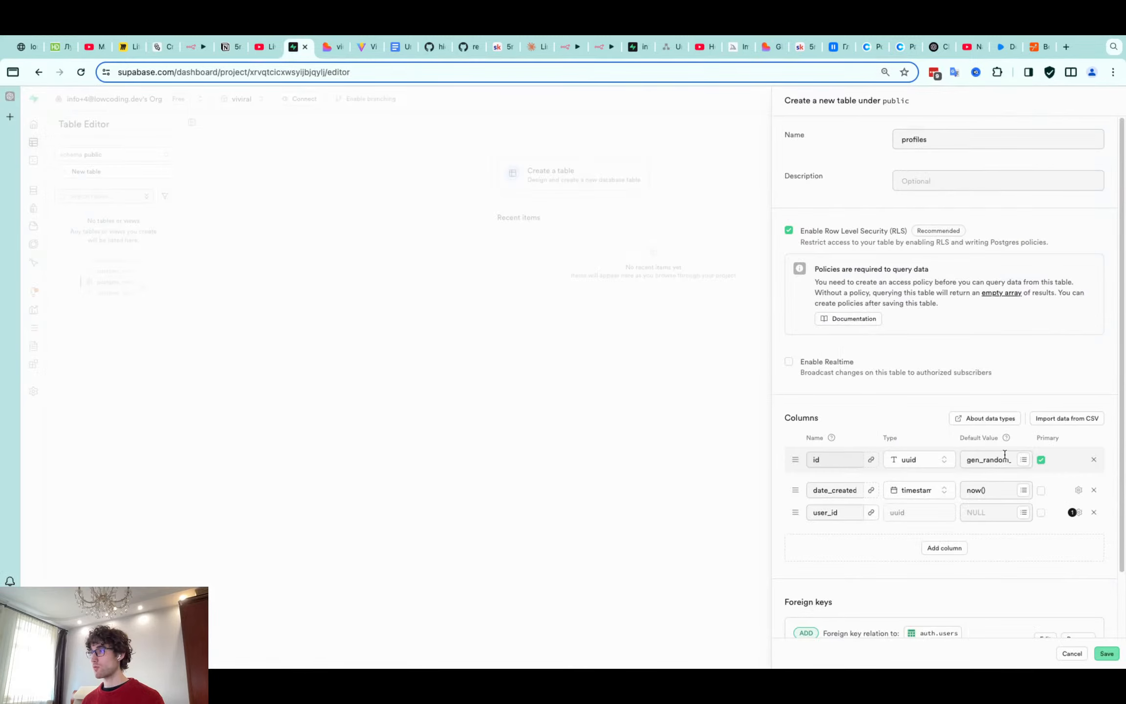
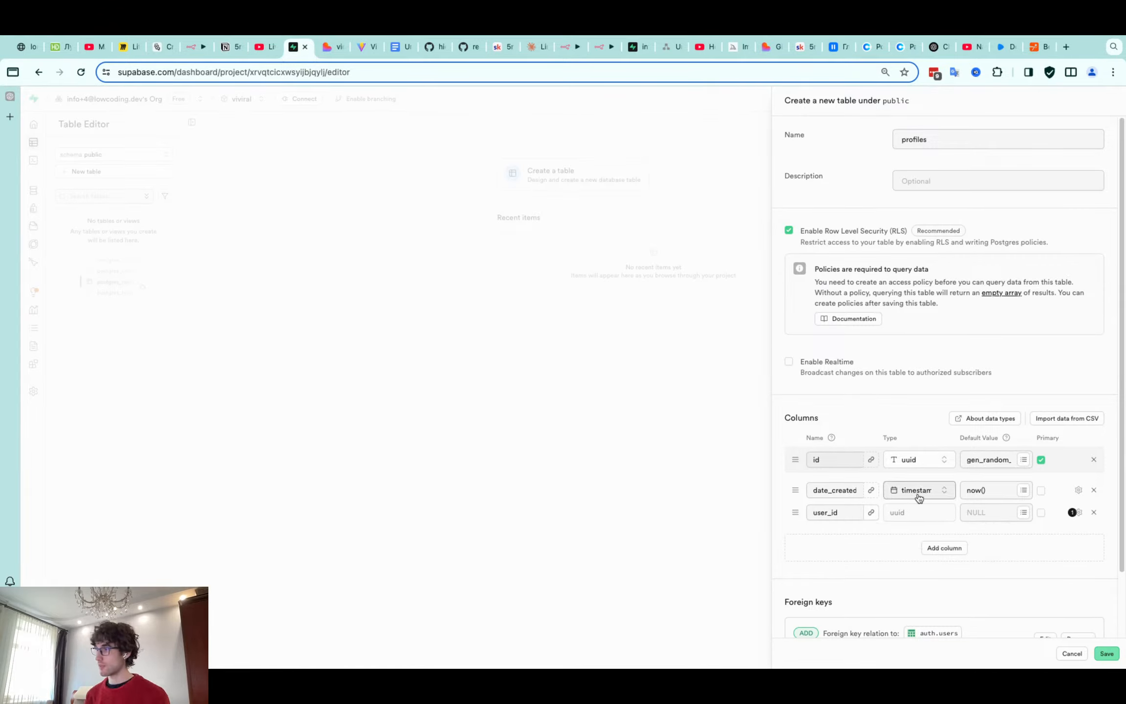
Set the default value of the date_created column to (now() at time zone 'utc')
left_click(1023, 490)
left_click(919, 550)
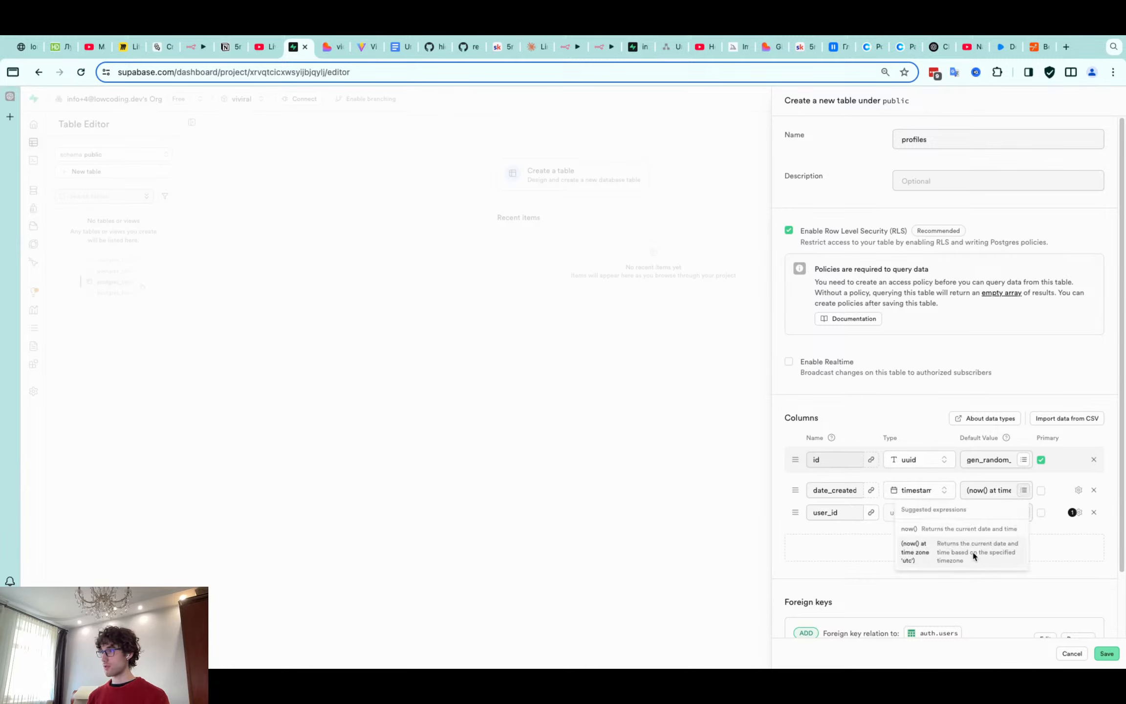
double_click(857, 490)
left_click(827, 489)
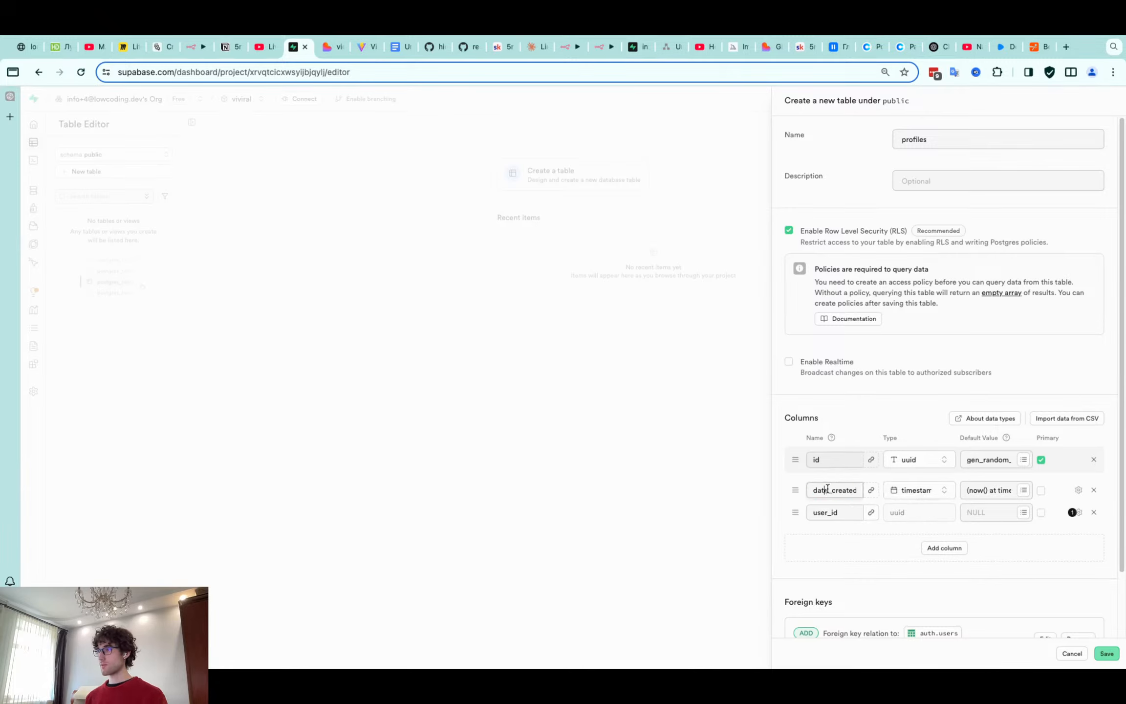
left_click_drag(828, 488, 814, 488)
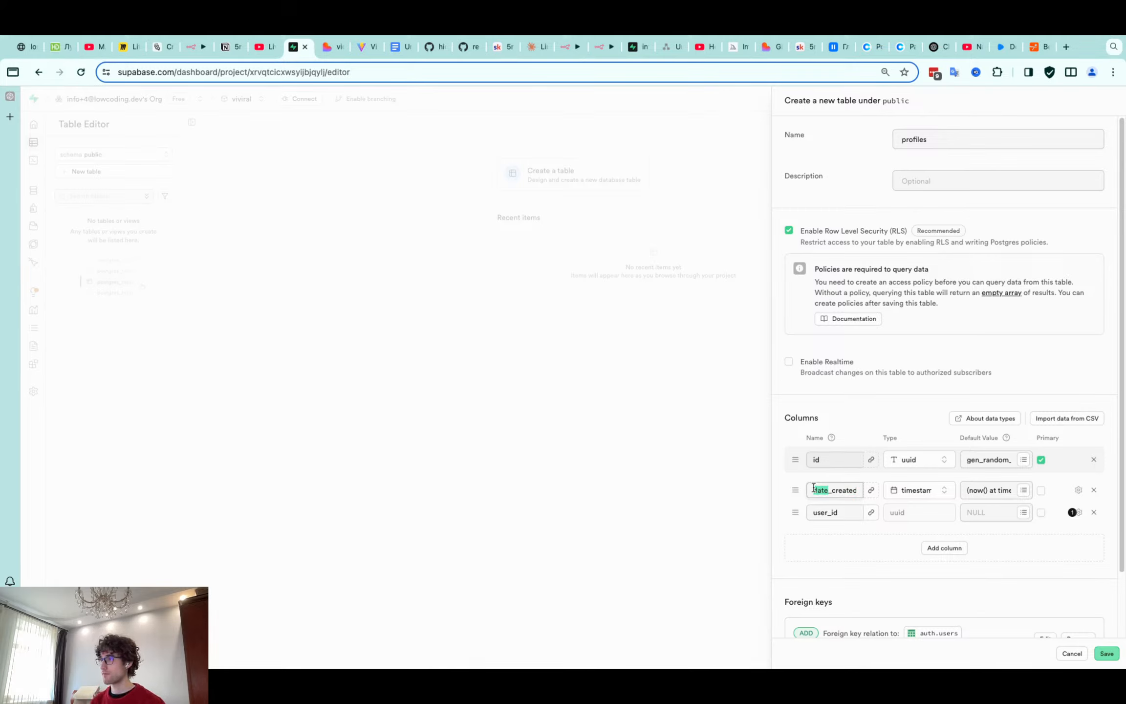
left_click(832, 489)
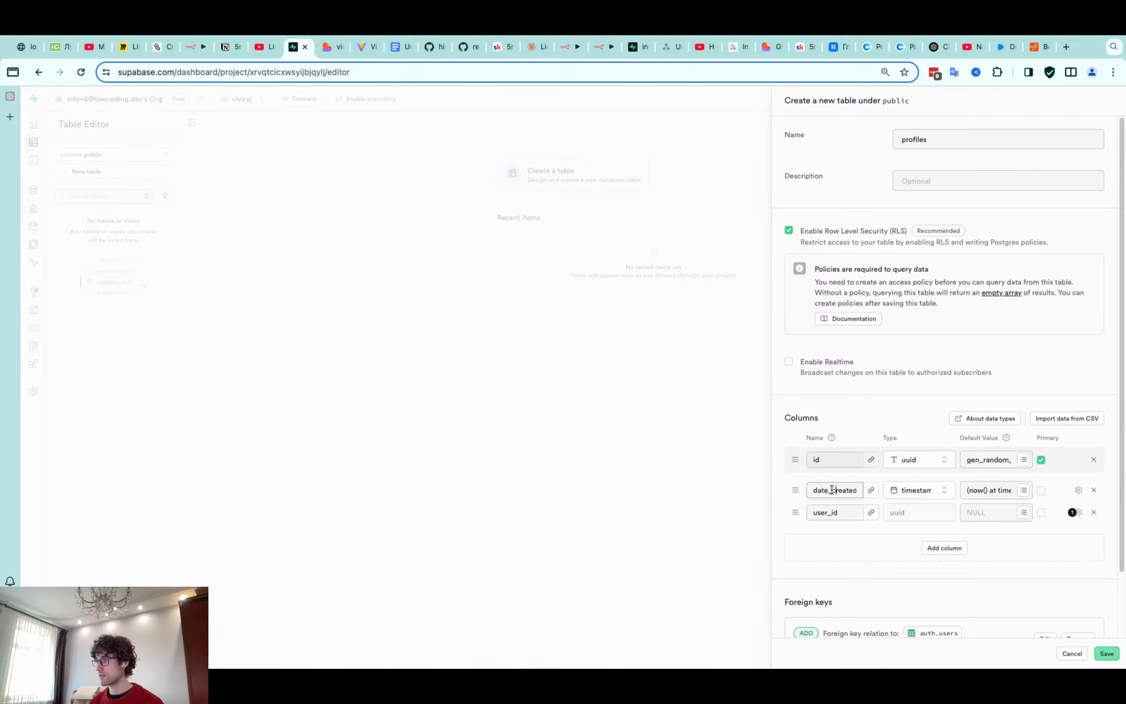
mouse_move(832, 488)
left_mouse_down()
mouse_move(872, 492)
mouse_move(821, 490)
left_mouse_up()
left_click(849, 491)
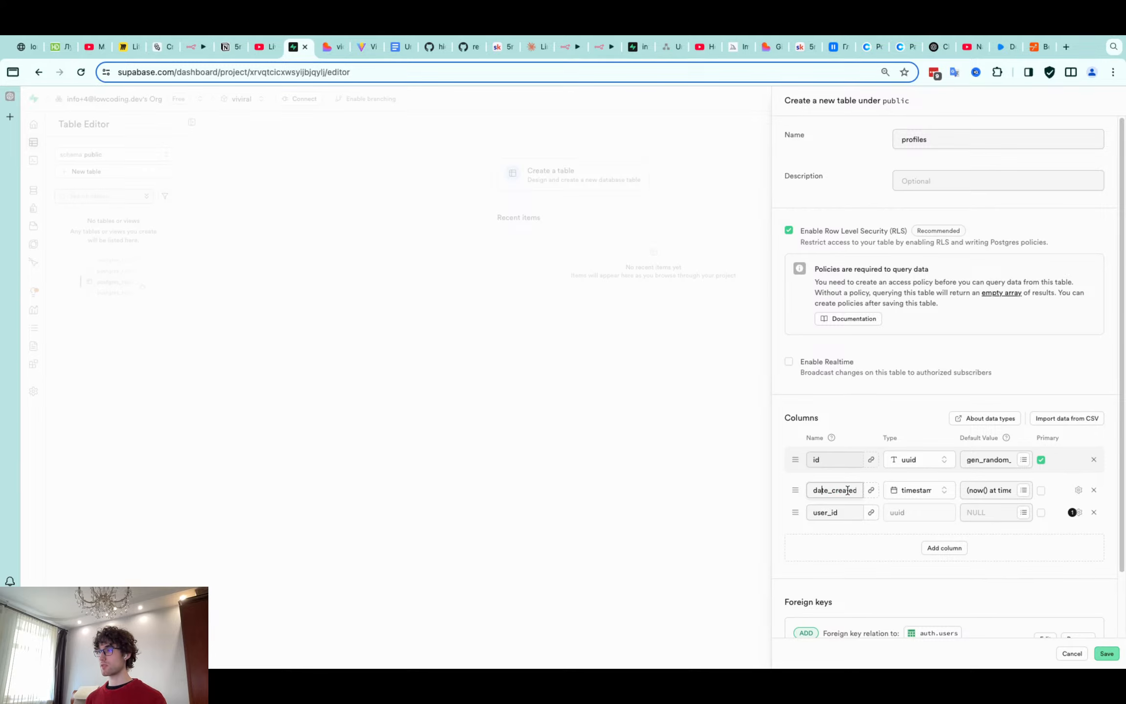
Review the foreign key list and save the new profiles table
scroll(954, 547, "down", 3)
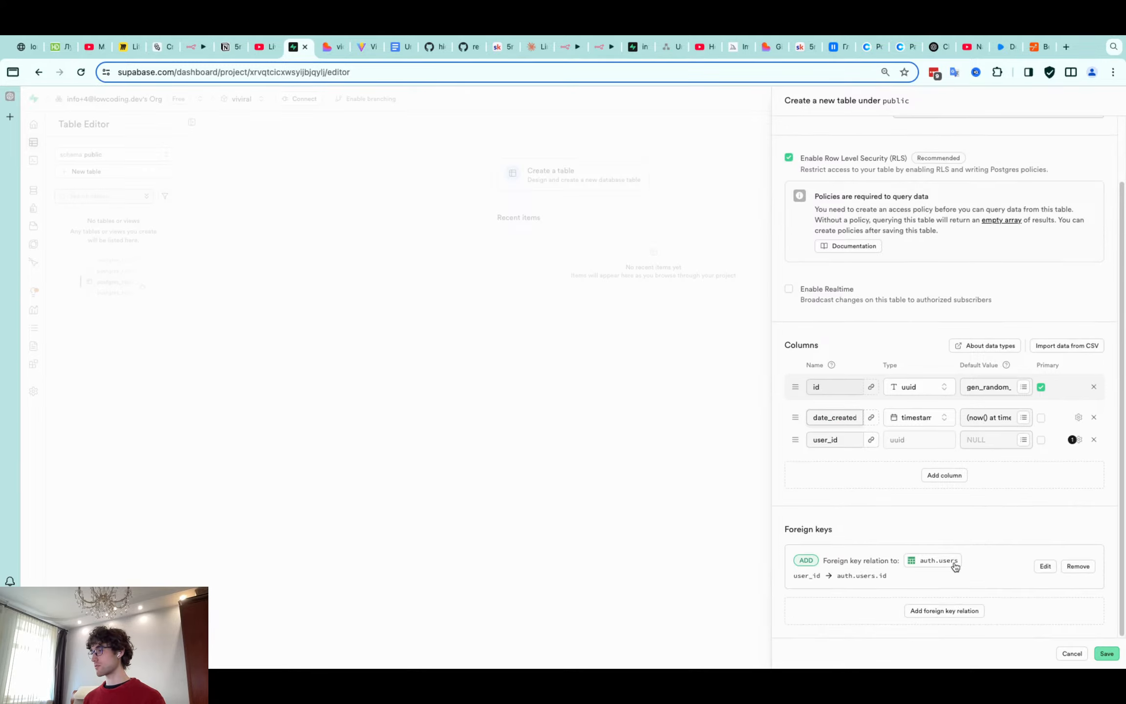
left_click(1101, 653)
scroll(849, 304, "up", 3)
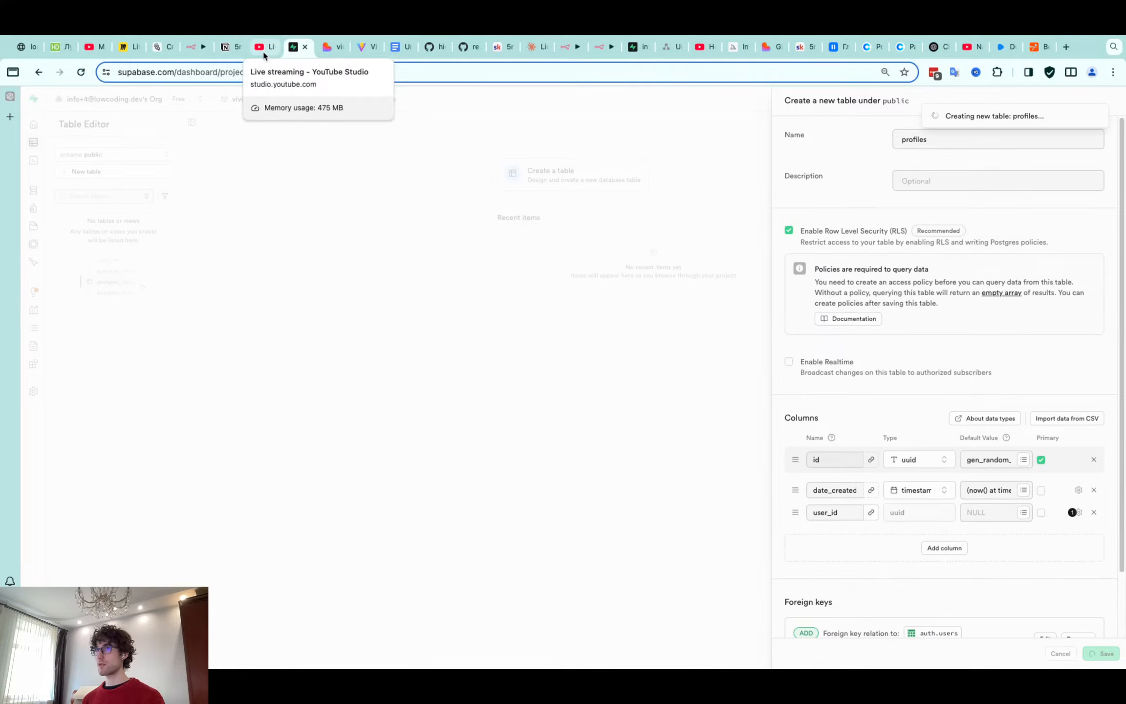
Switch to Lovable and draft a chat prompt mentioning "with user_id" and "RLS, triggers and etc"
key("ctrl+Tab")
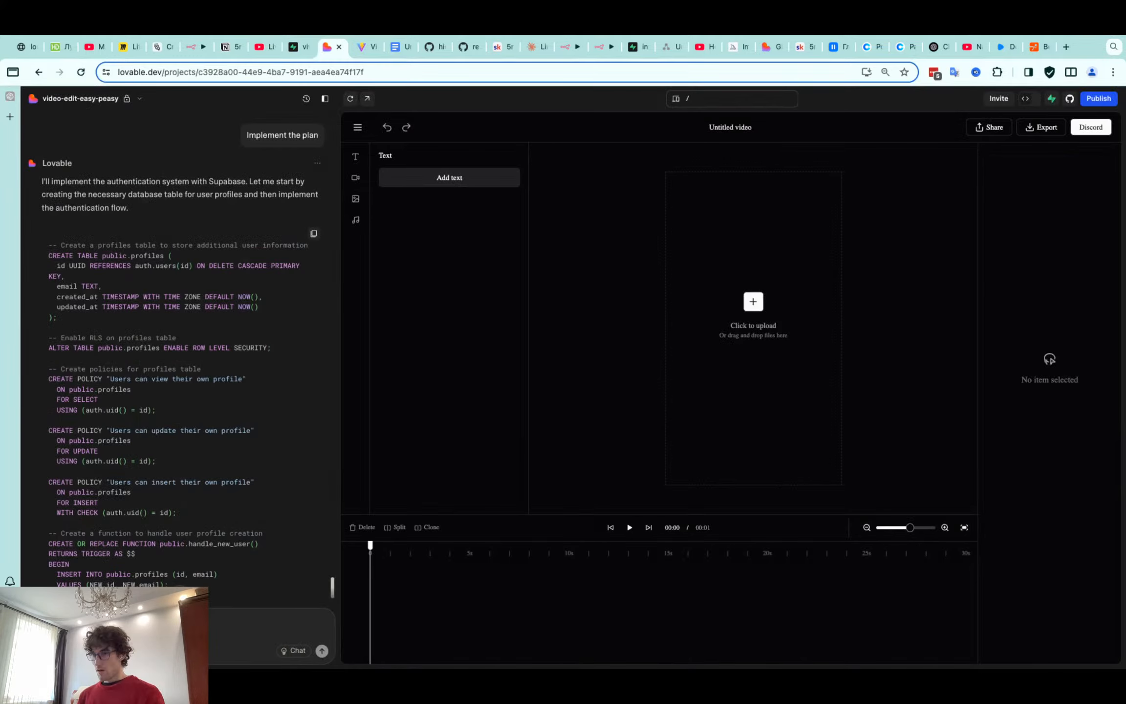
type("I")
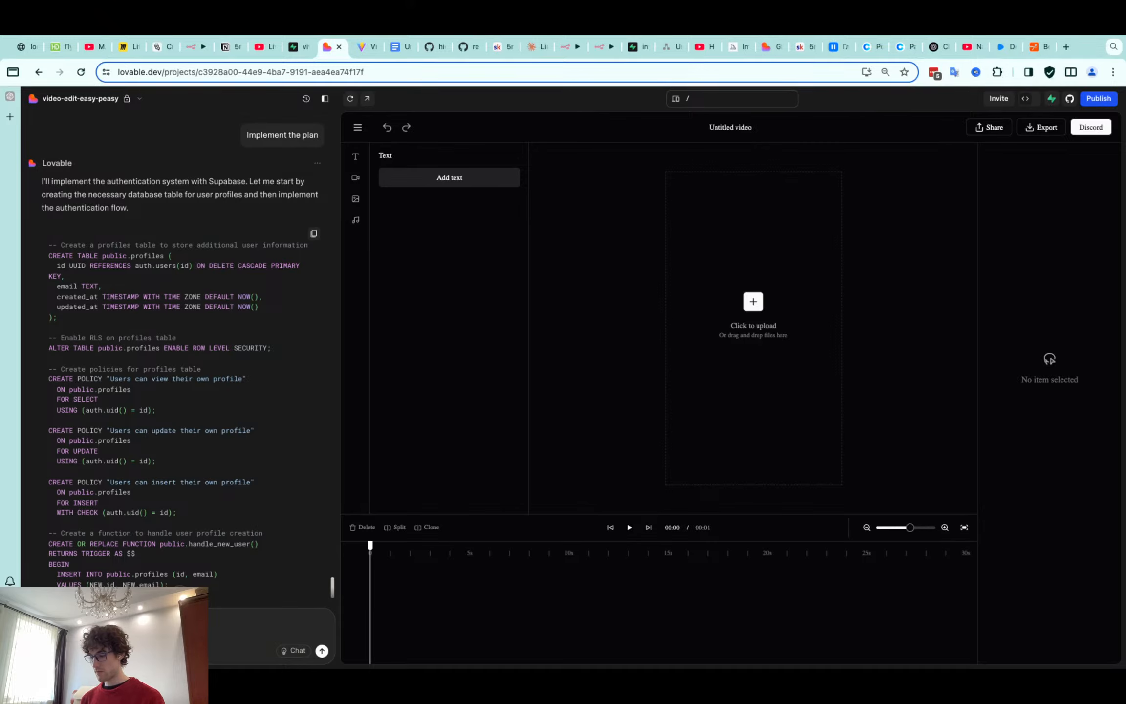
type("with user_id")
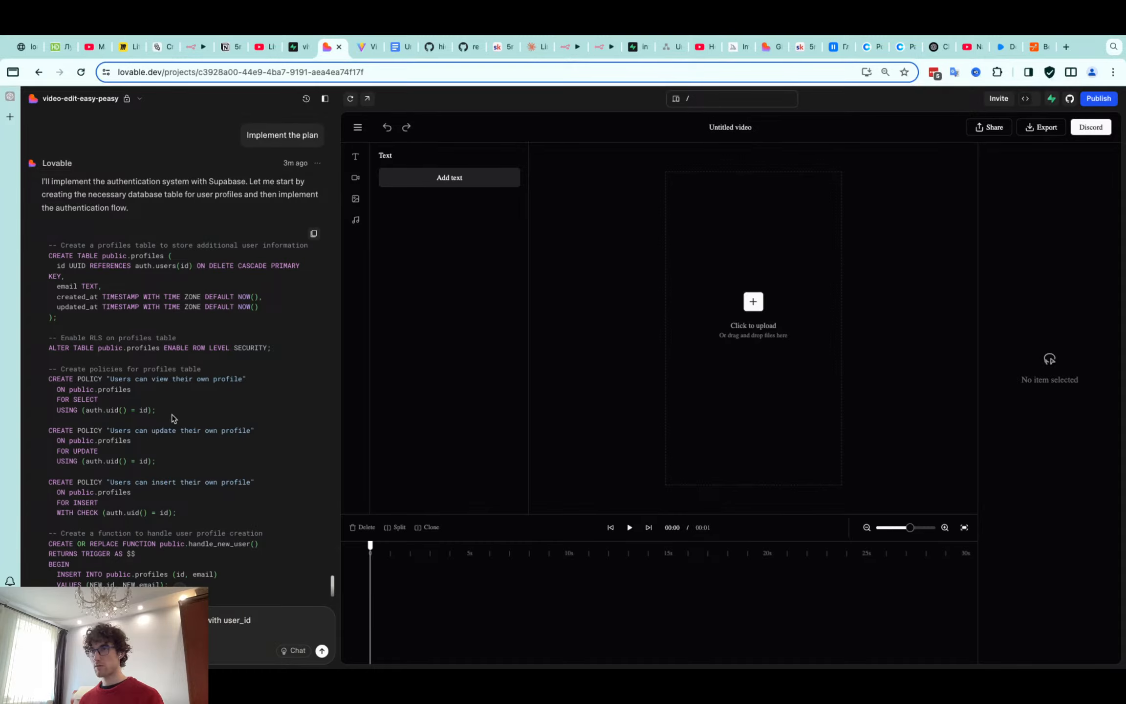
scroll(171, 415, "down", 3)
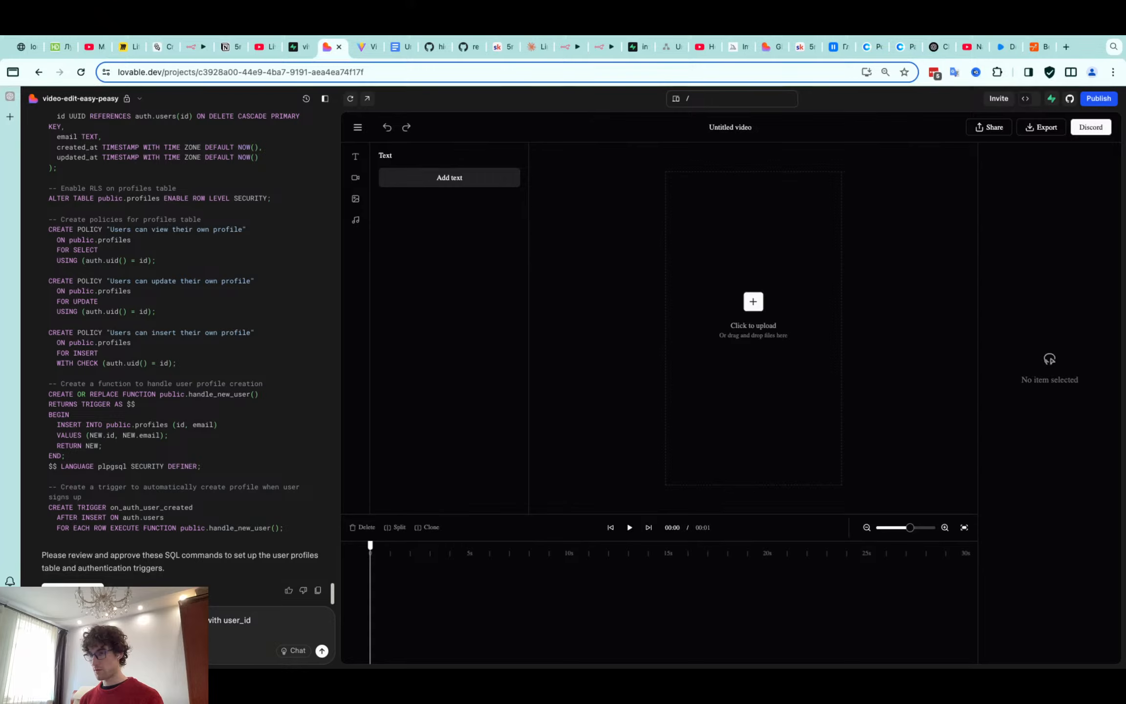
type("RLS")
type(", trig")
type("gers, create")
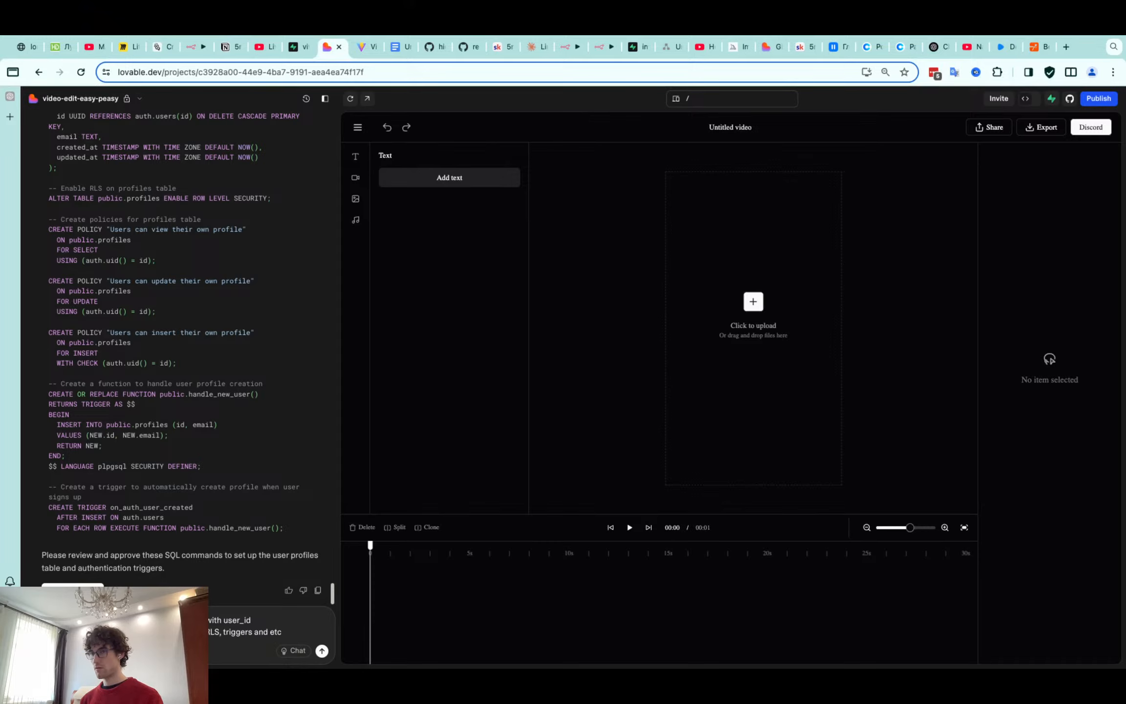
Switch to the Google Docs outline and add a "settings" item after Audio_prompt in the Videos list under Database
key("ctrl+Tab")
key("ctrl+Tab")
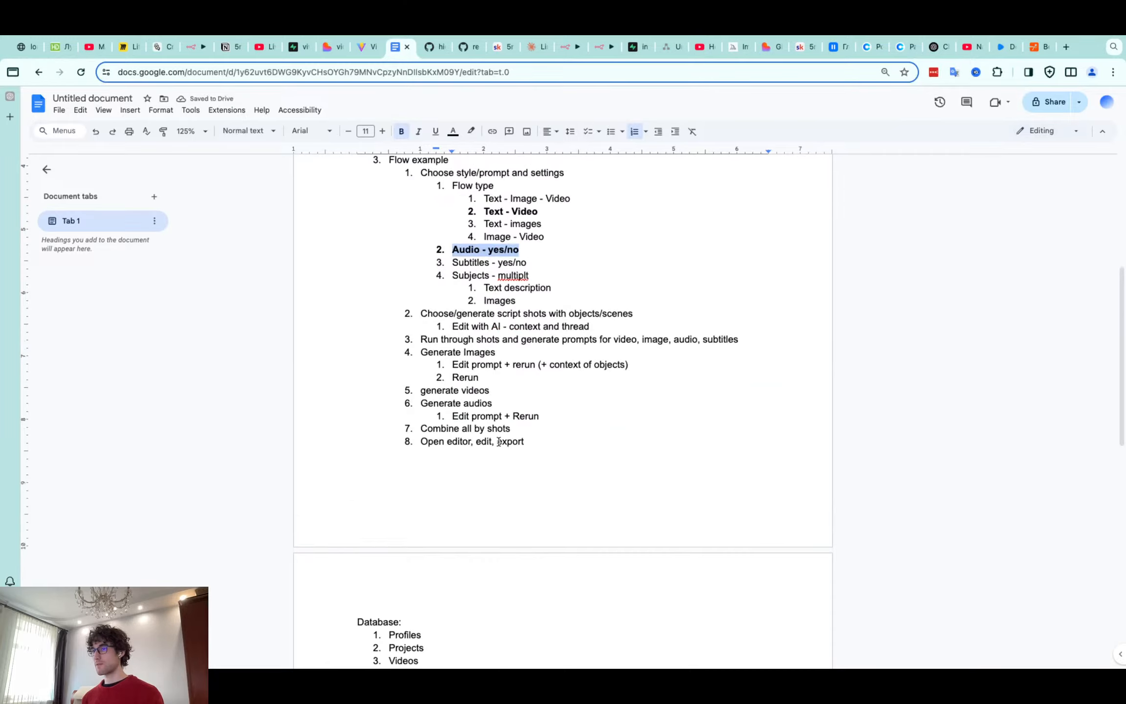
scroll(499, 442, "down", 4)
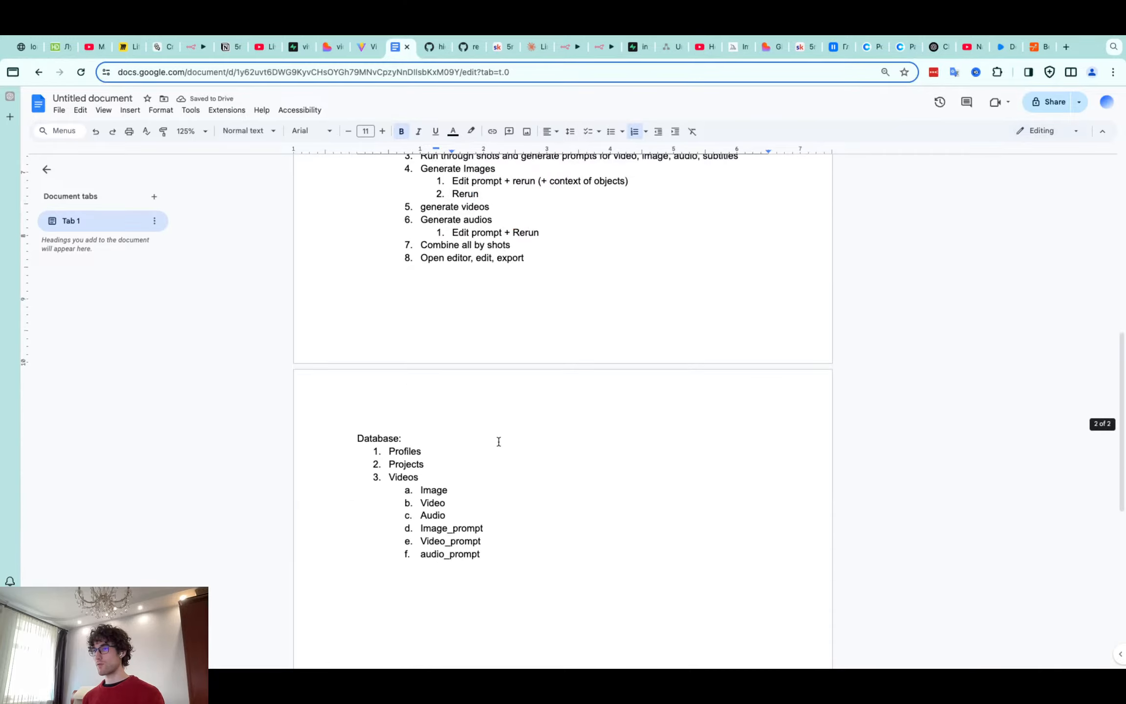
left_click(486, 553)
key("Return")
type("settings")
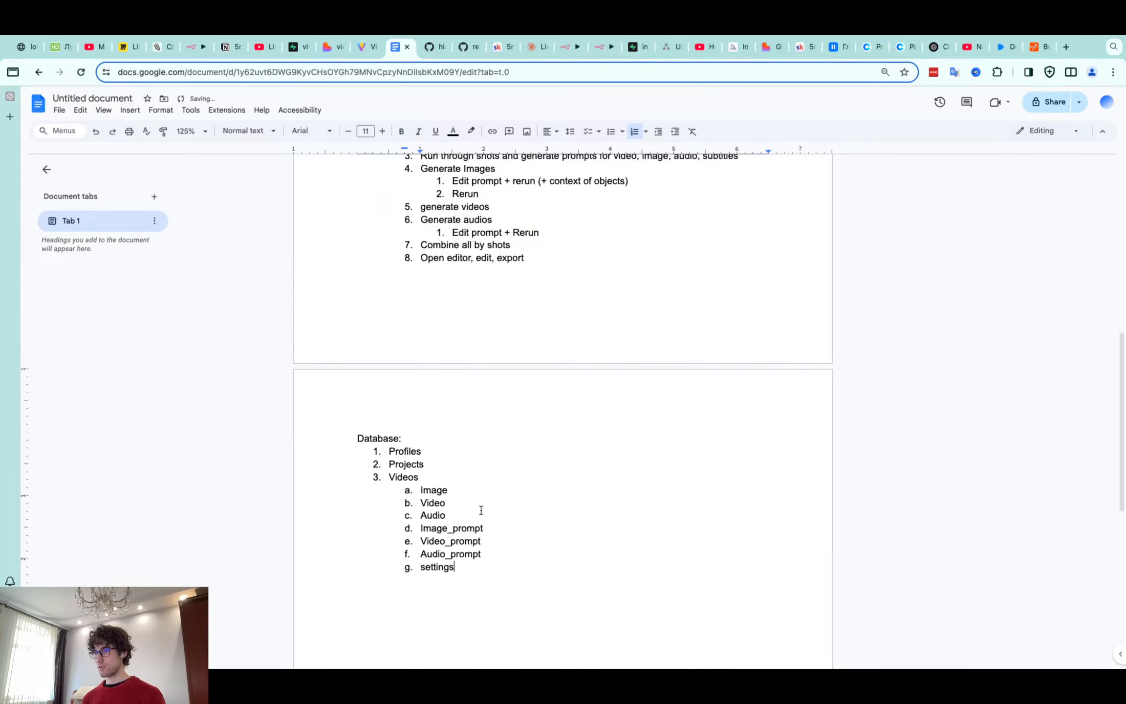
Add a "type" sub-item under Settings and append "- jsonb" to the Settings item
key("Return")
key("Tab")
type("type")
left_click(466, 563)
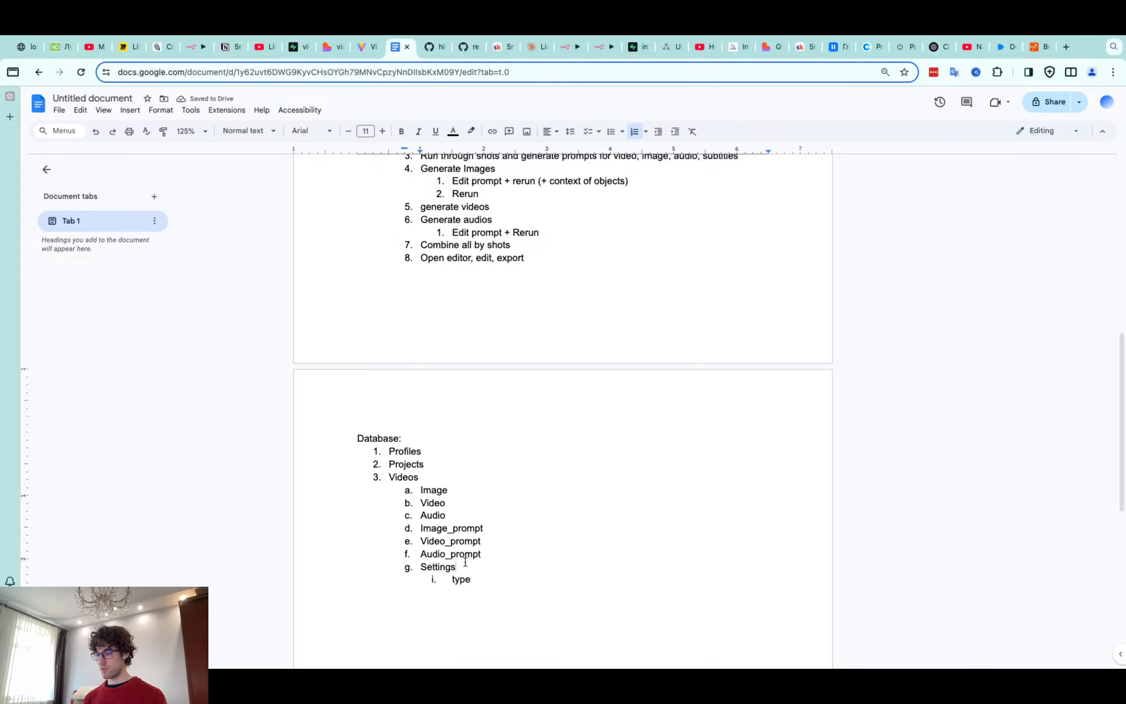
type("- jsonb")
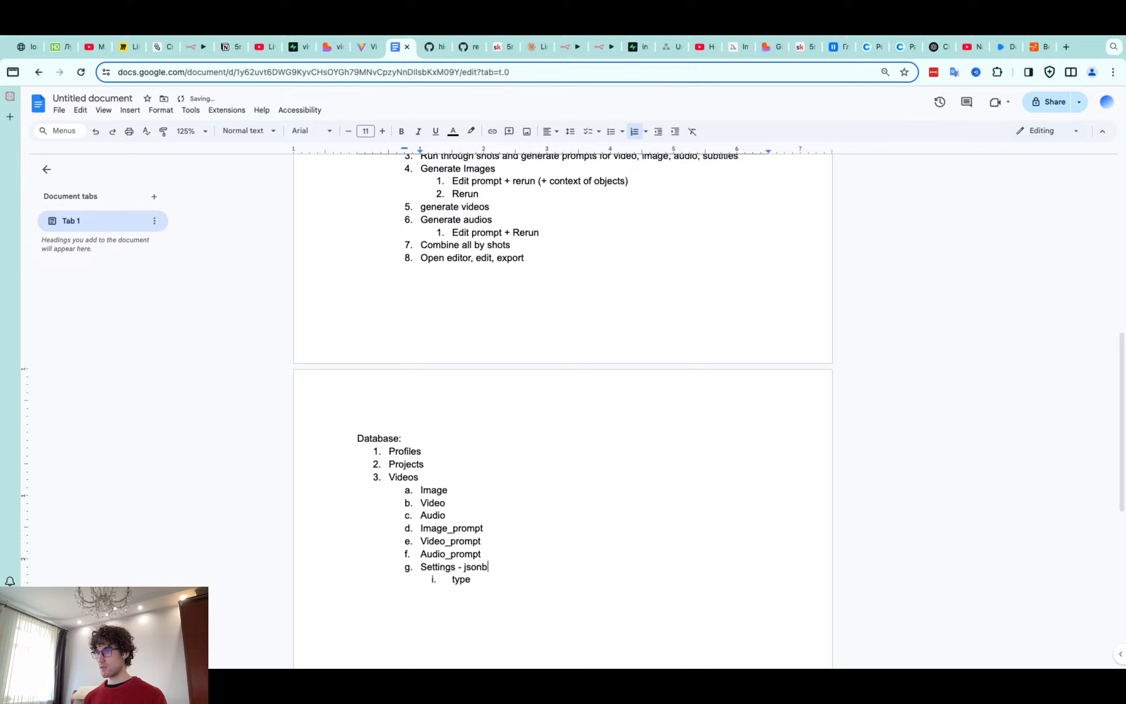
Add a second sub-item under Settings reading "Audio - boolean"
key("Down")
key("Return")
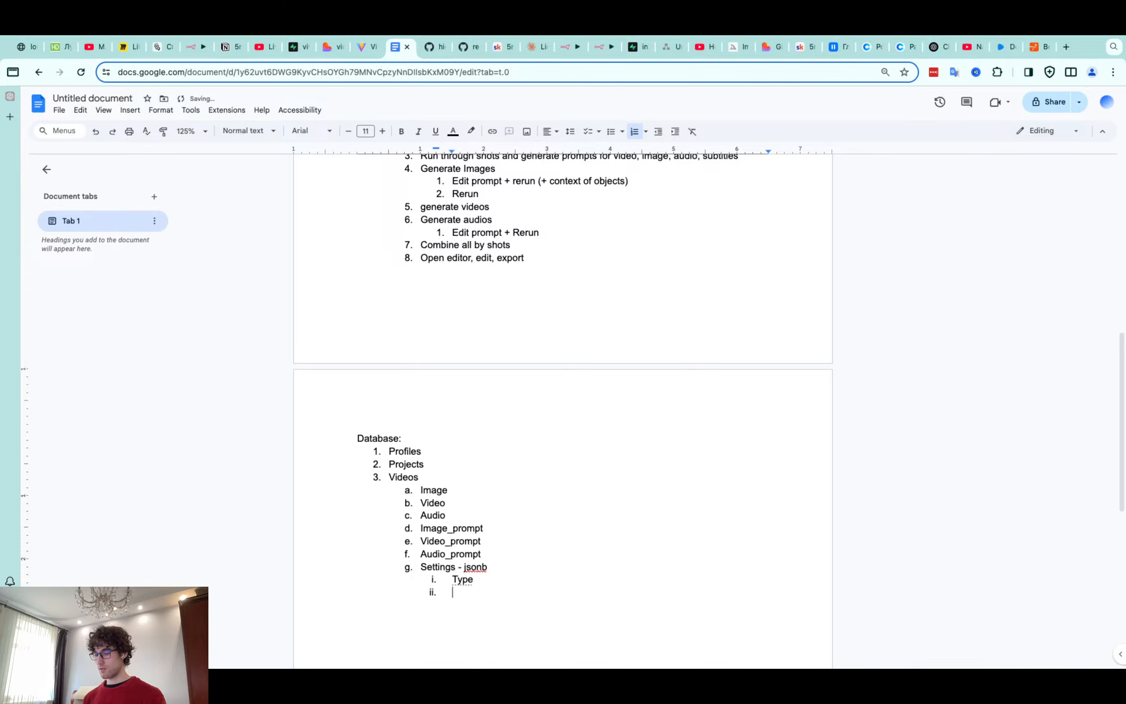
type("audio:")
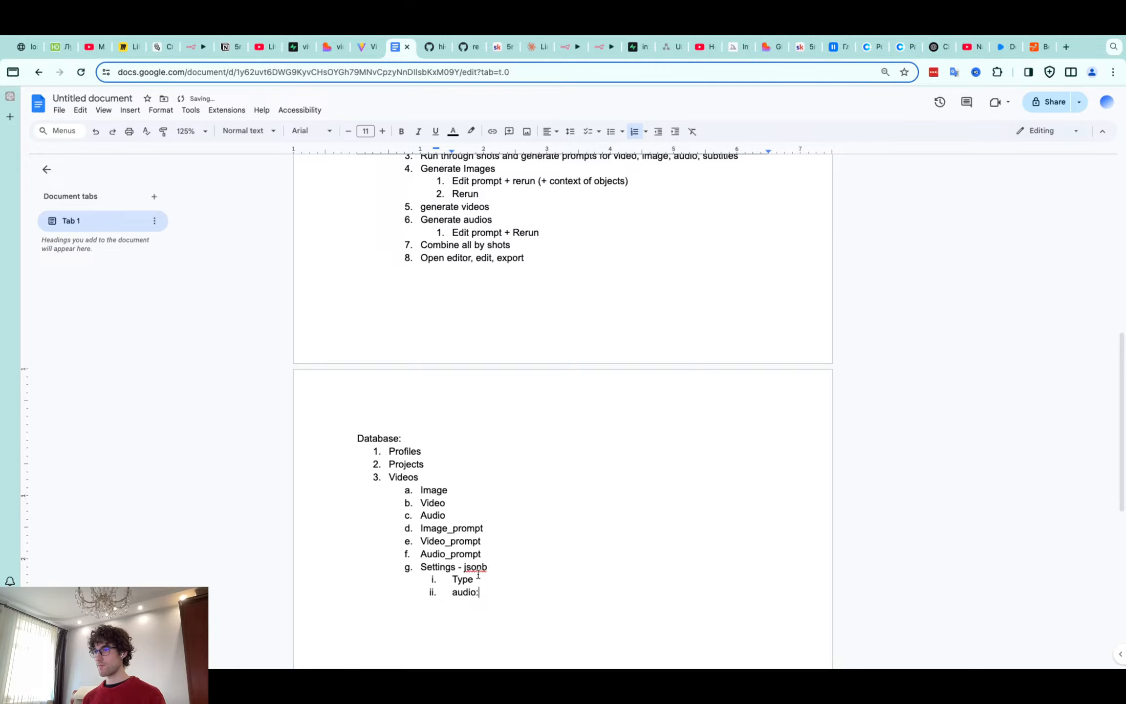
key("BackSpace")
type("- boolen")
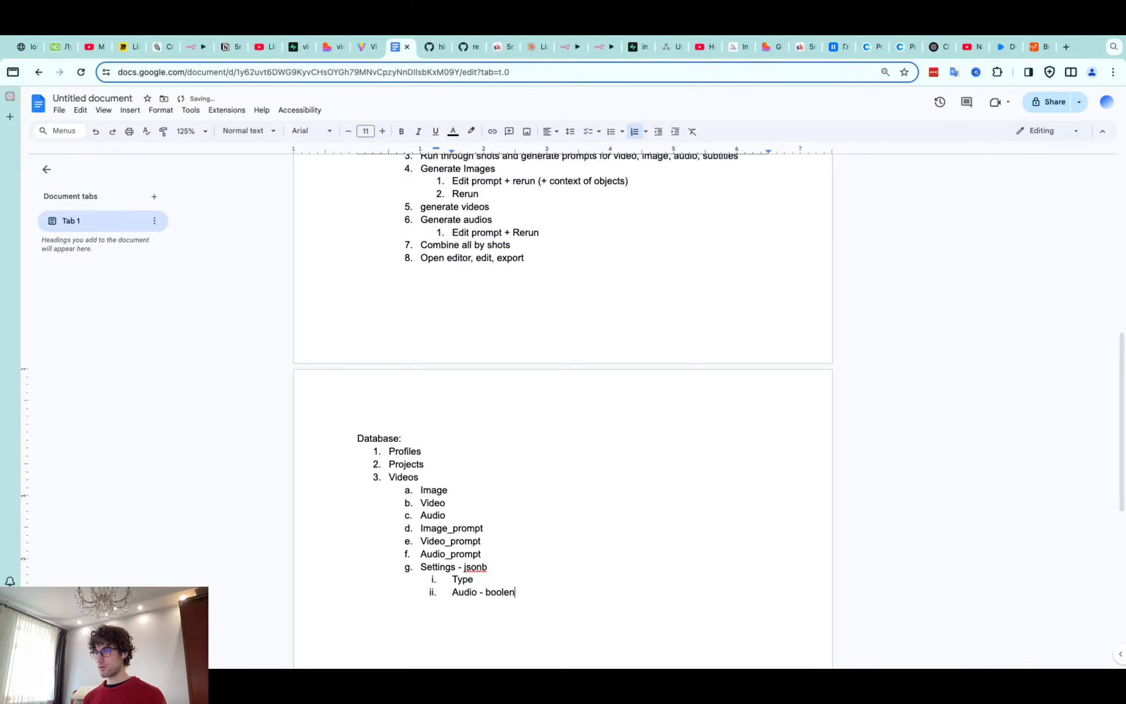
key("BackSpace")
type("an")
key("BackSpace")
key("BackSpace")
key("BackSpace")
type("ean")
Complete the Type sub-item under Settings so it reads "Type - enum string list (txt2vid)"
left_click(481, 582)
type("-")
scroll(495, 541, "up", 5)
scroll(504, 469, "down", 7)
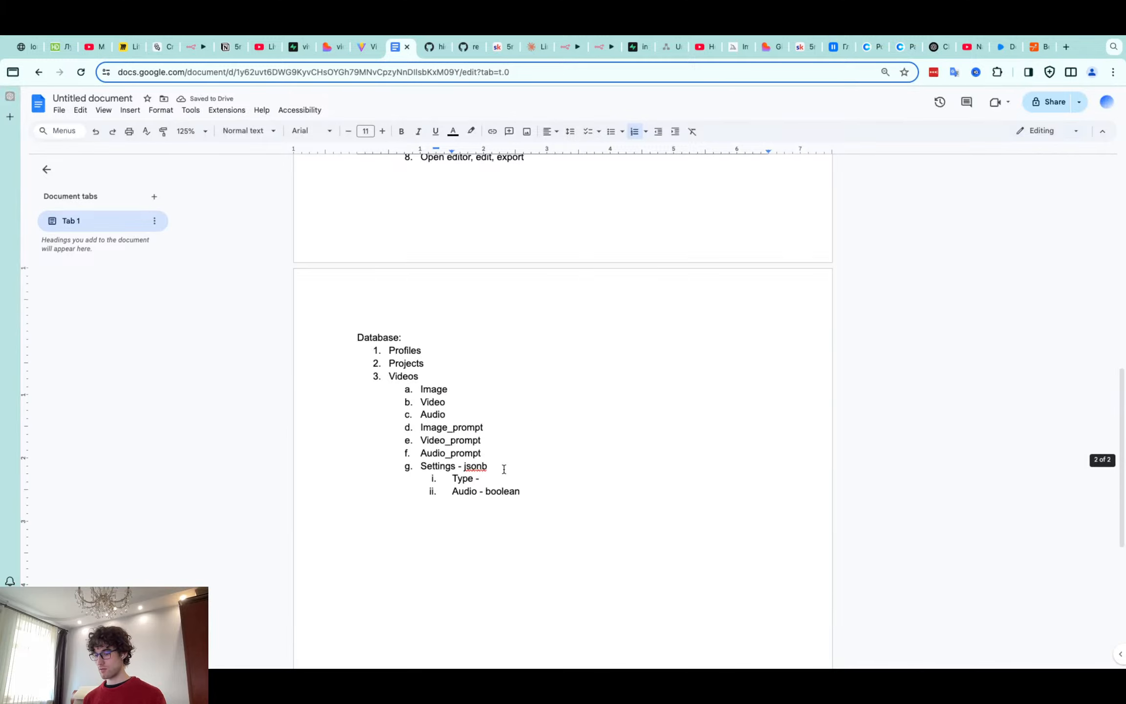
type("txt")
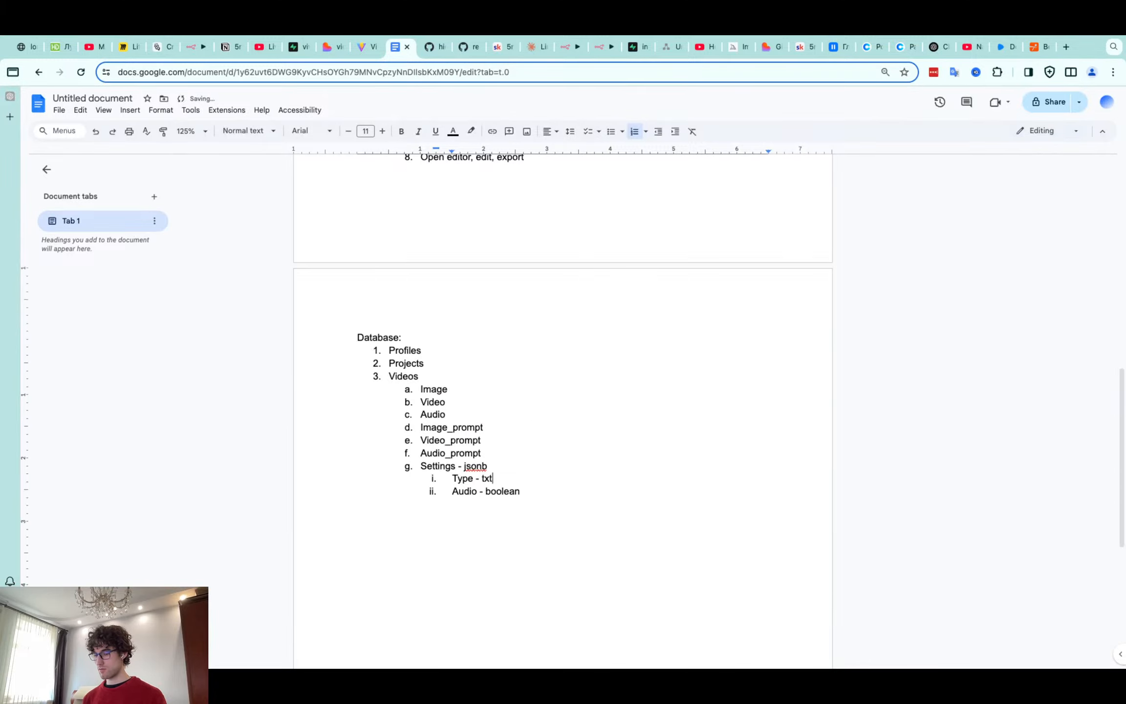
type("2vid")
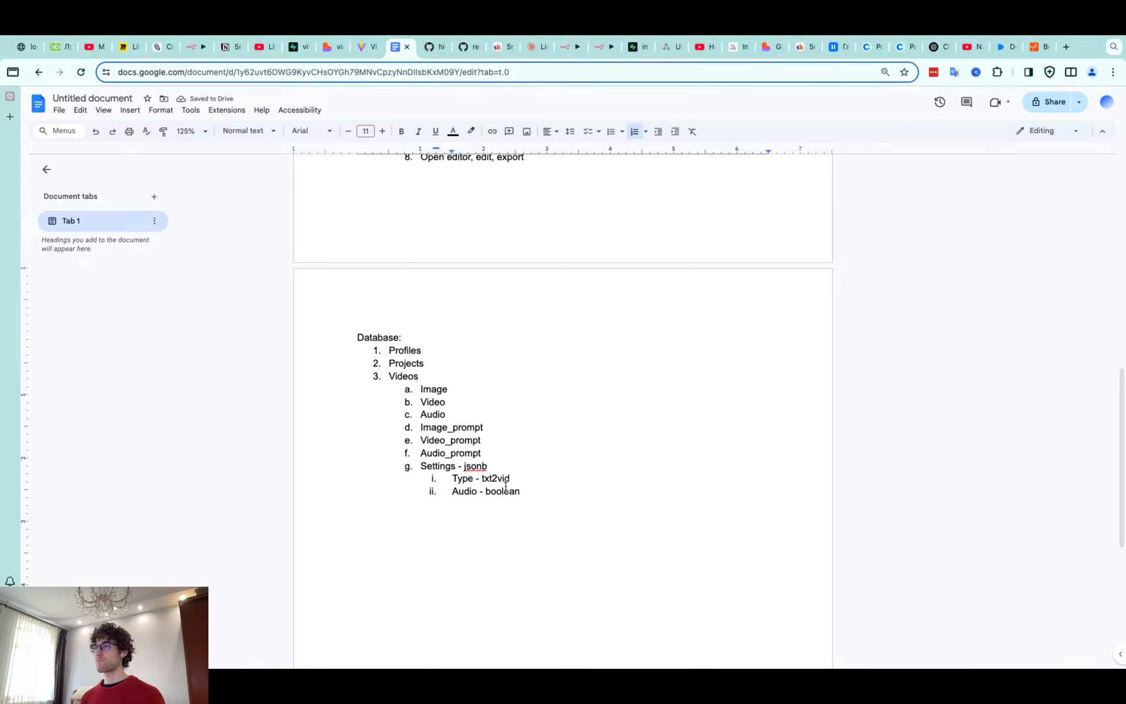
left_click(482, 478)
type("enum string ")
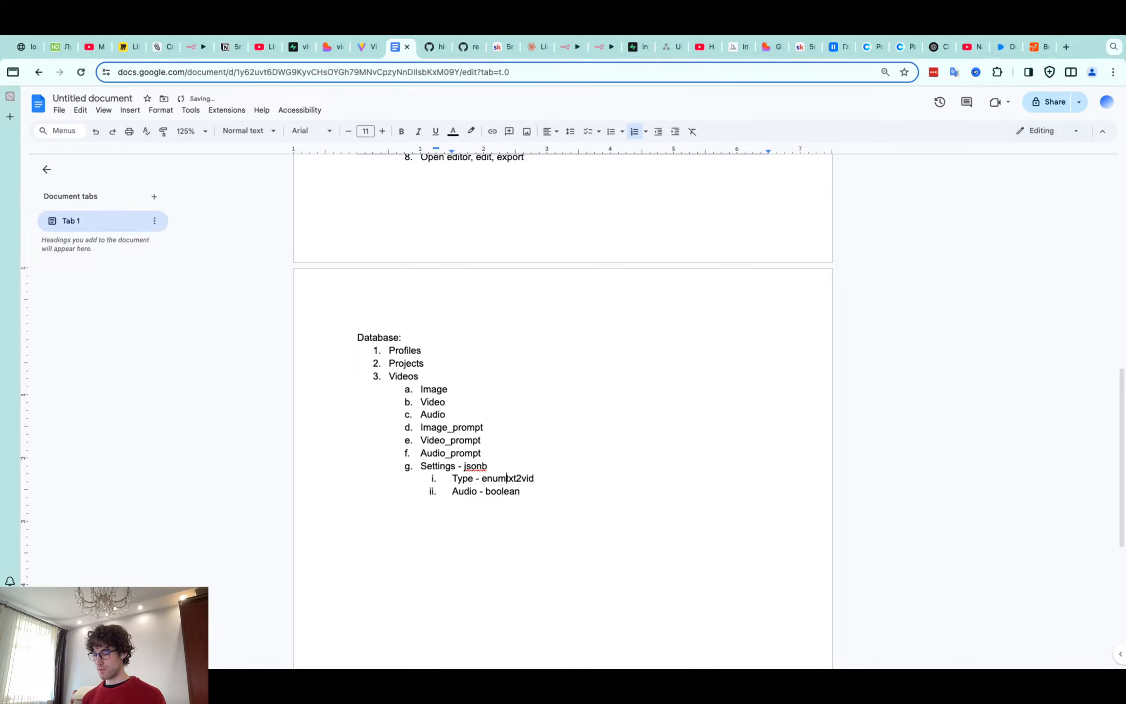
type("list (")
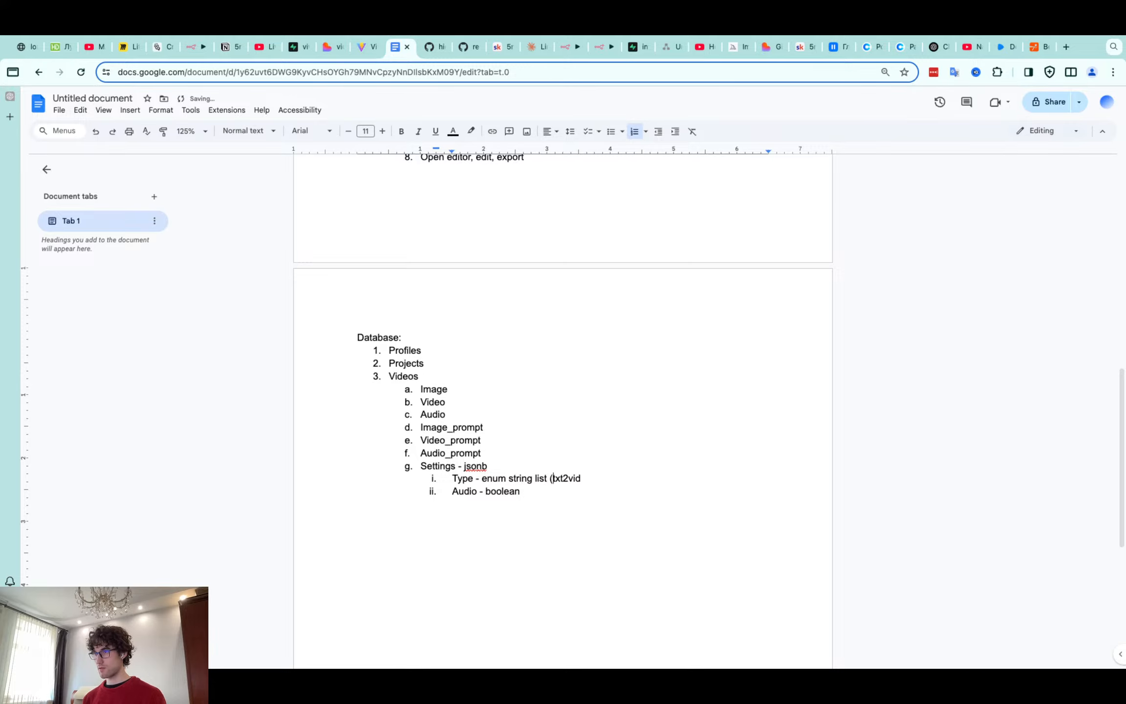
left_click(593, 478)
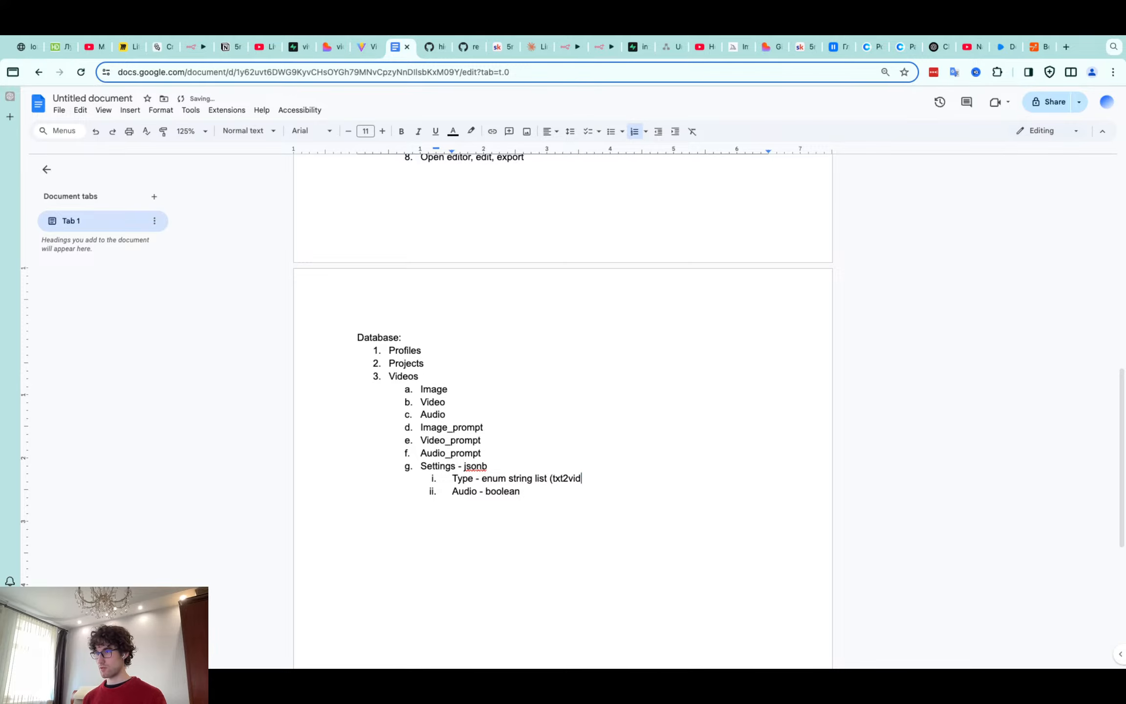
type(")")
Review the Flow example section of the outline, including the flow types and the Subjects item, against the Database list
scroll(533, 403, "up", 3)
scroll(532, 403, "up", 3)
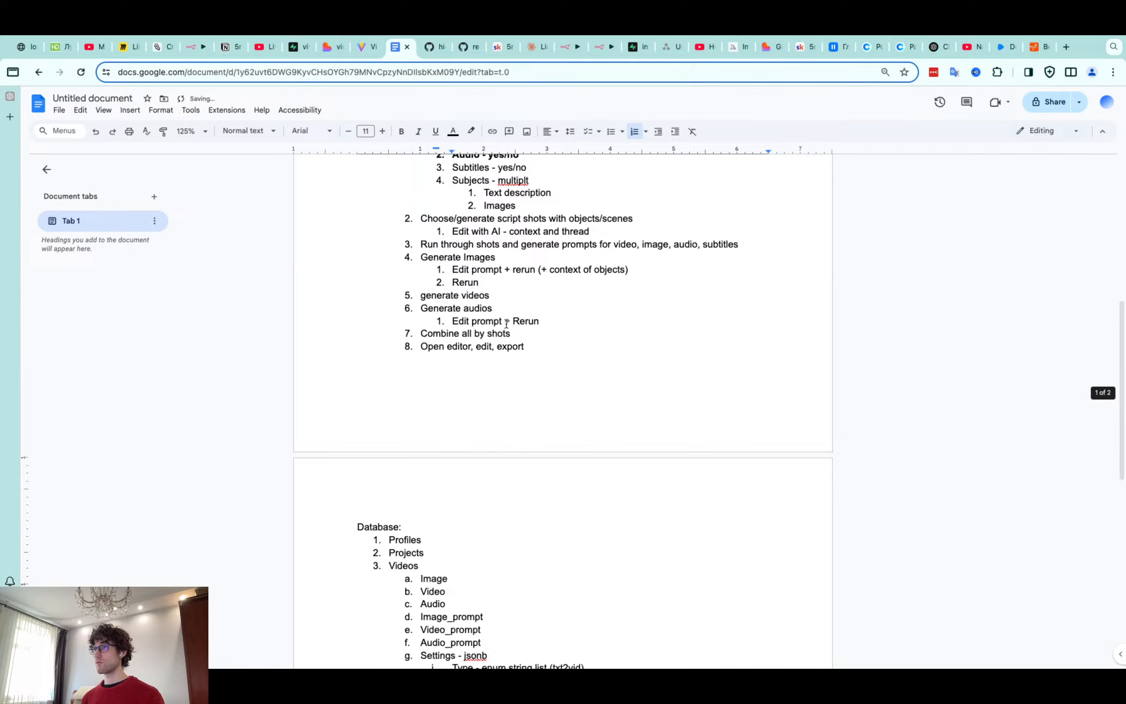
scroll(517, 275, "up", 2)
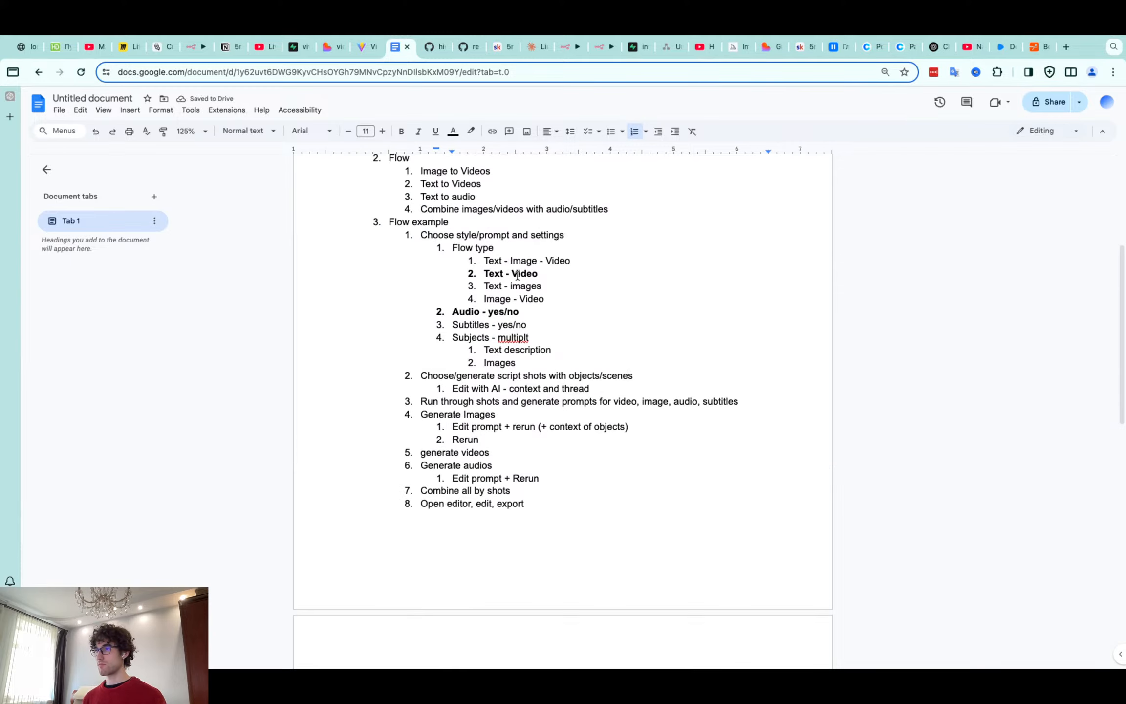
scroll(518, 275, "up", 1)
scroll(497, 423, "down", 1)
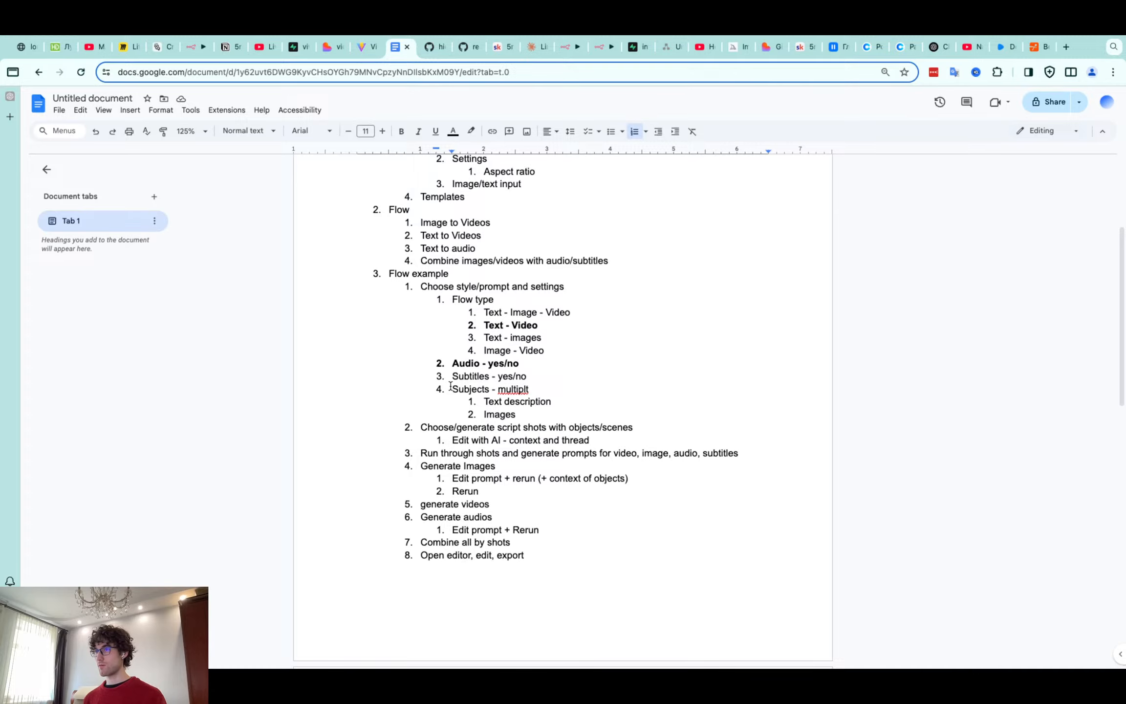
left_click_drag(452, 389, 515, 413)
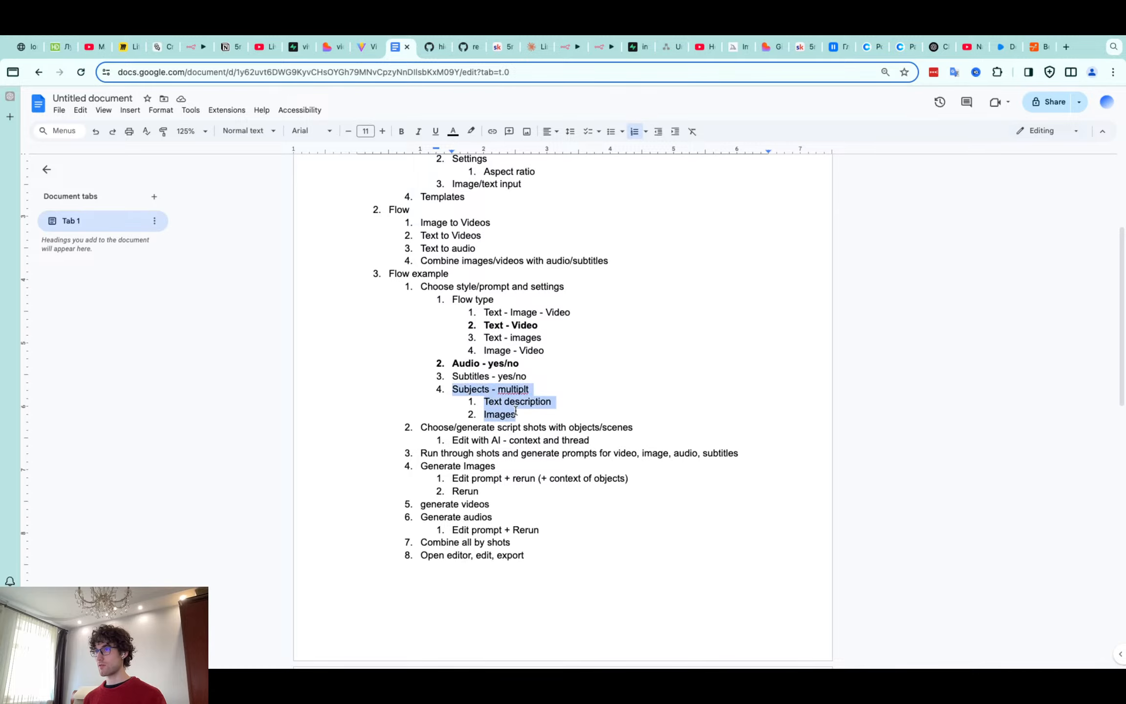
left_click(503, 441)
scroll(503, 442, "down", 2)
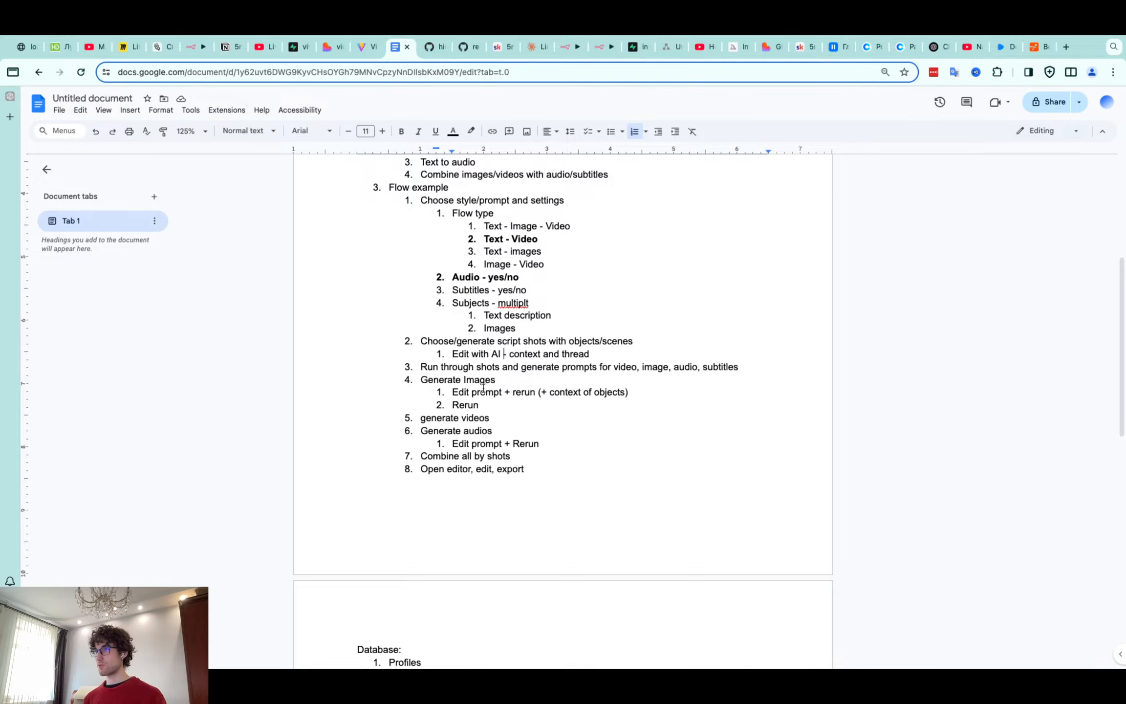
scroll(483, 387, "down", 6)
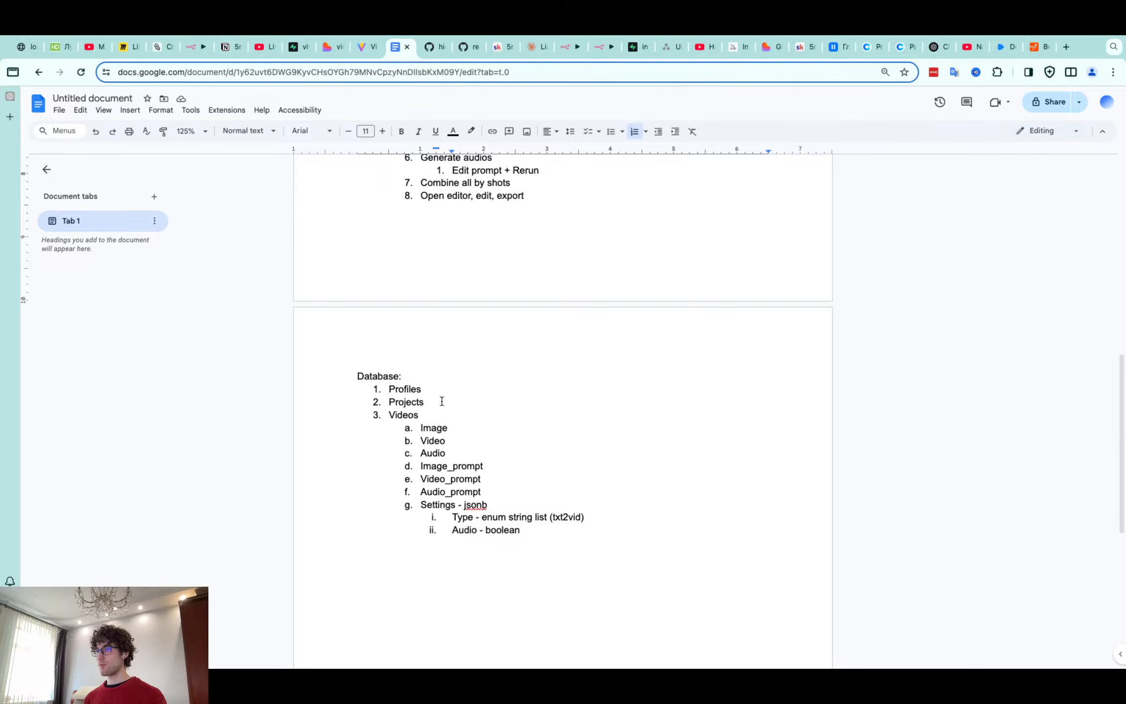
Insert "Idea - text" as the first item of the Videos list under Database
left_click(442, 400)
left_click(421, 428)
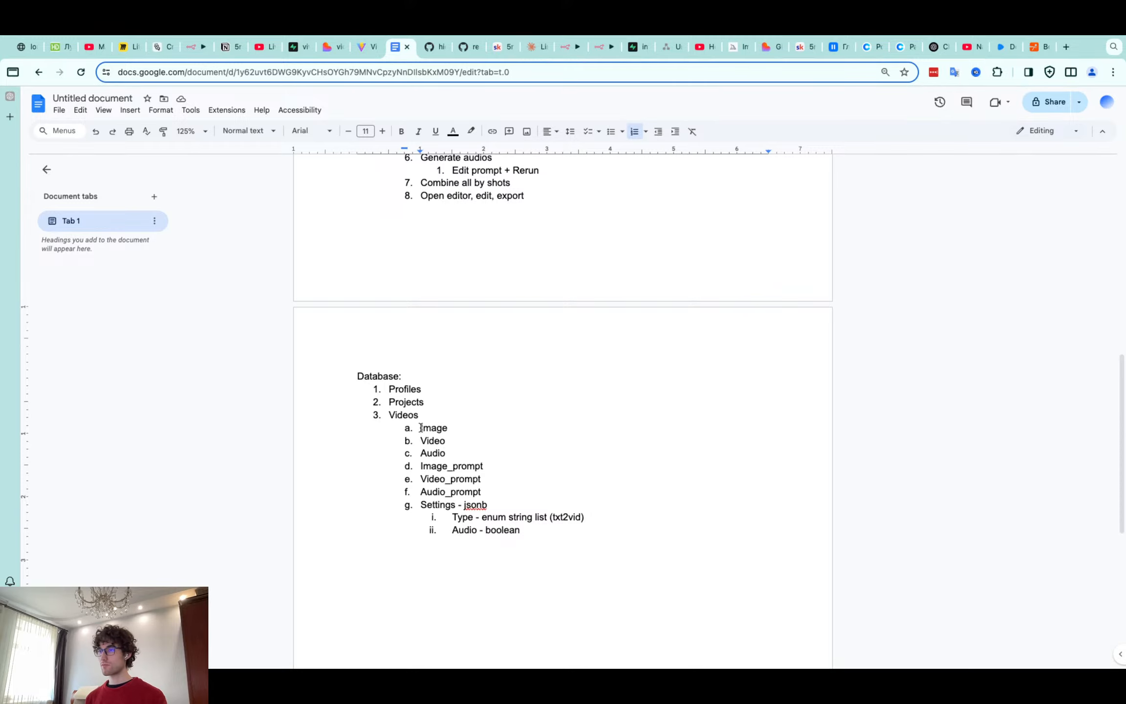
key("Return")
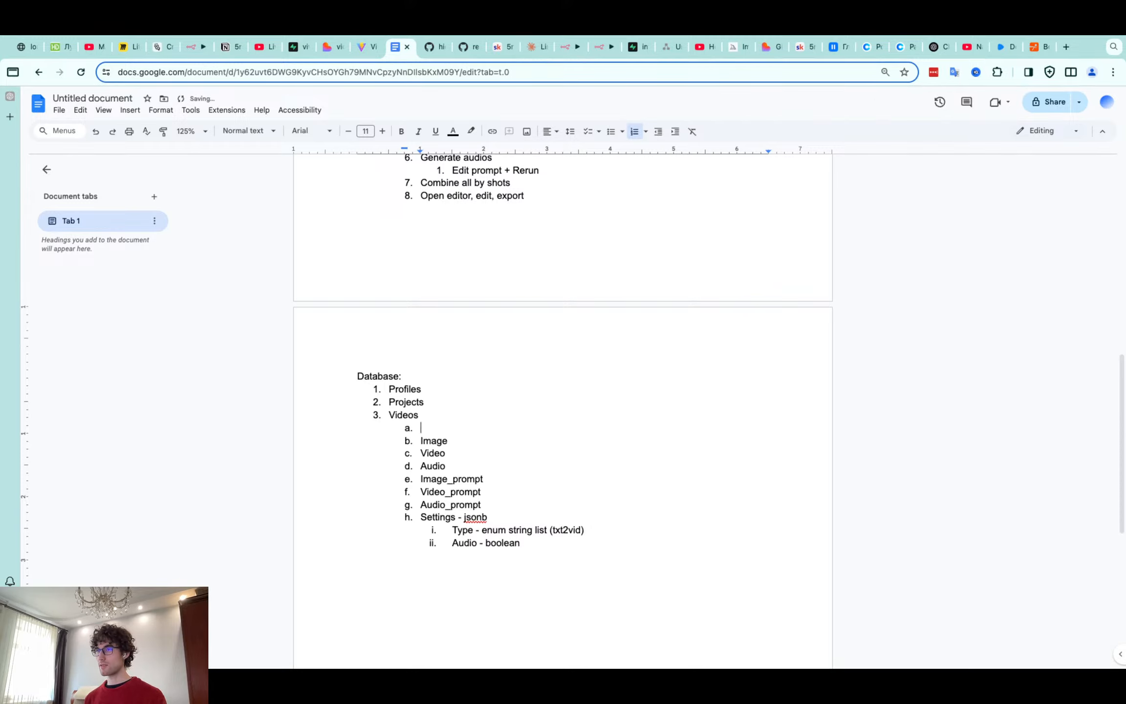
scroll(420, 426, "up", 9)
scroll(460, 383, "down", 6)
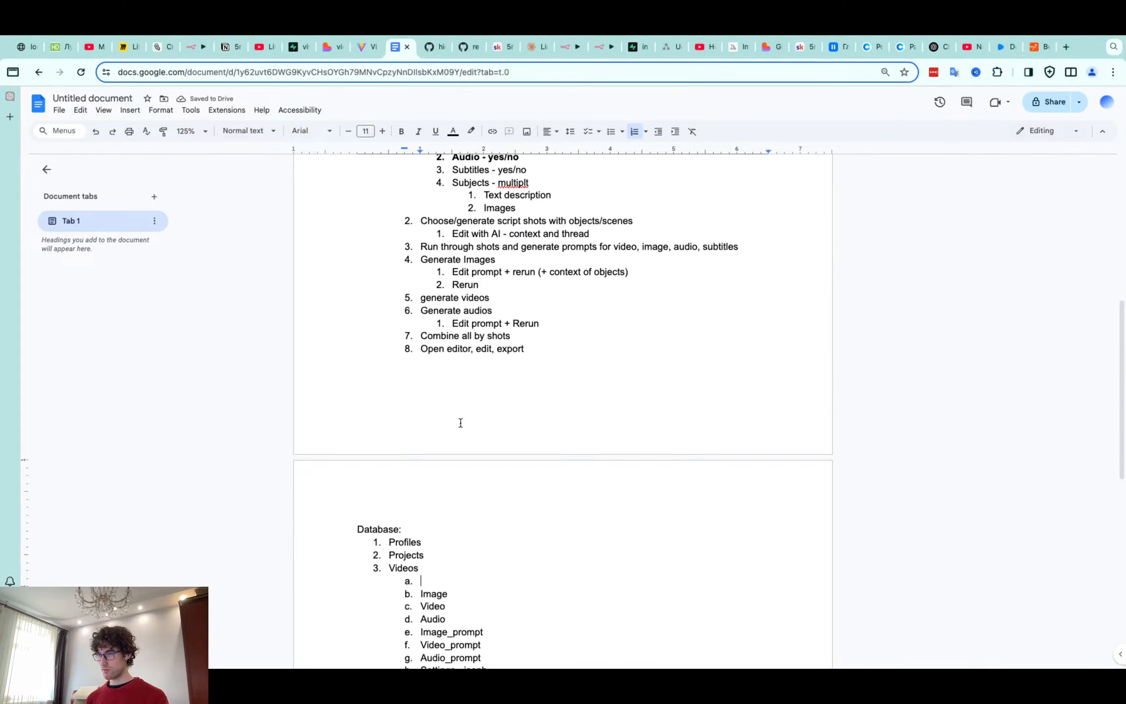
scroll(460, 423, "down", 2)
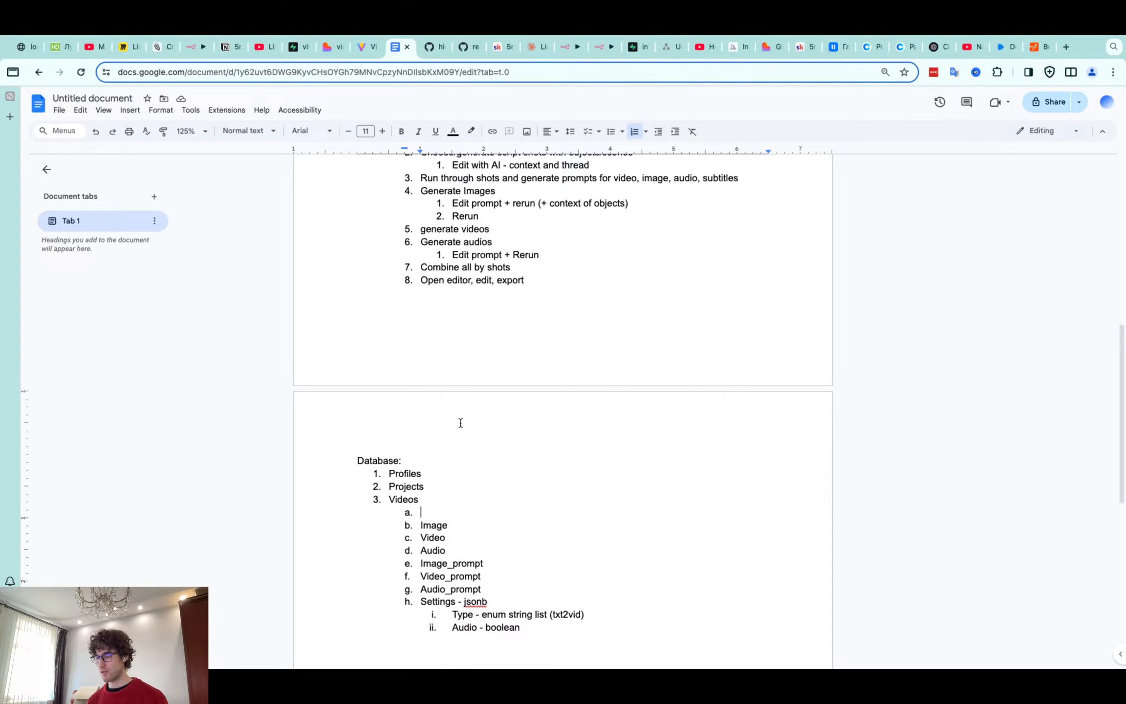
type("Idea ")
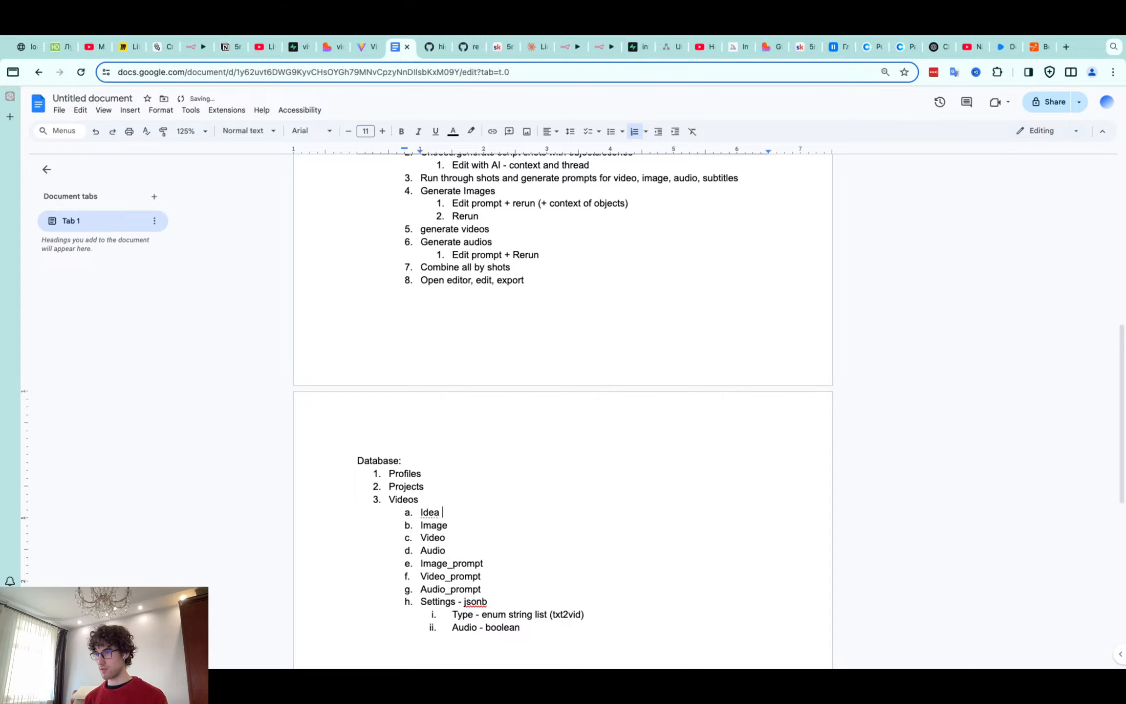
type("- text")
Append "- file path" to the Image, Video and Audio items in the Videos list
left_click(474, 531)
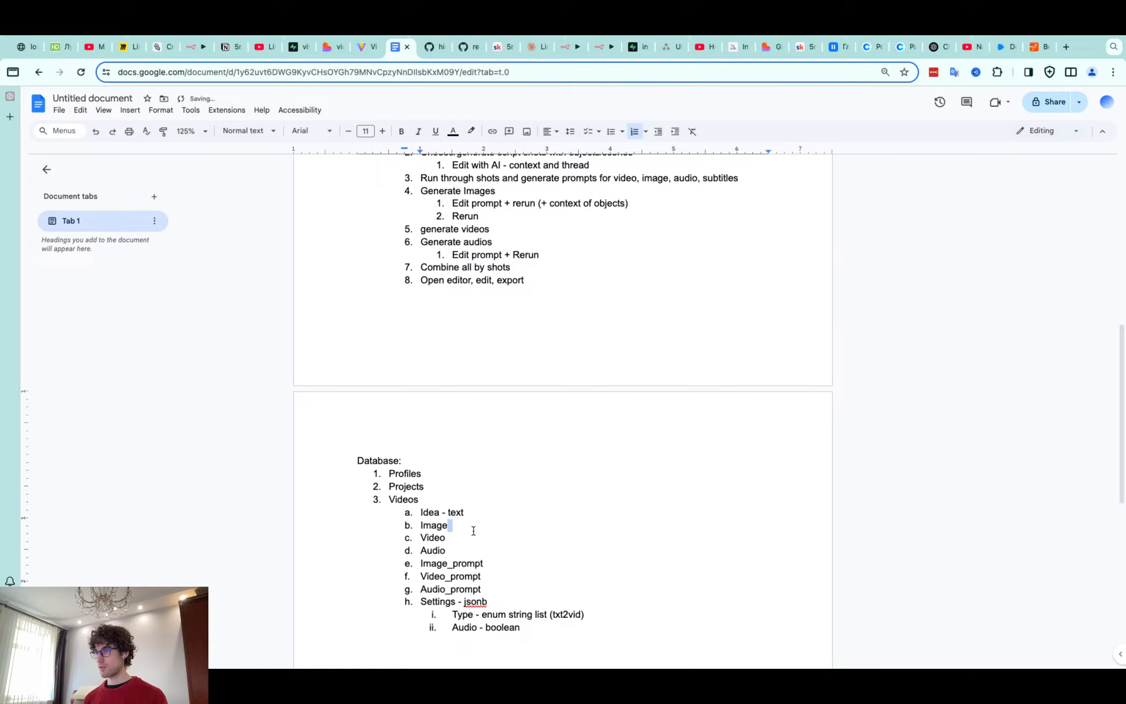
type("- ")
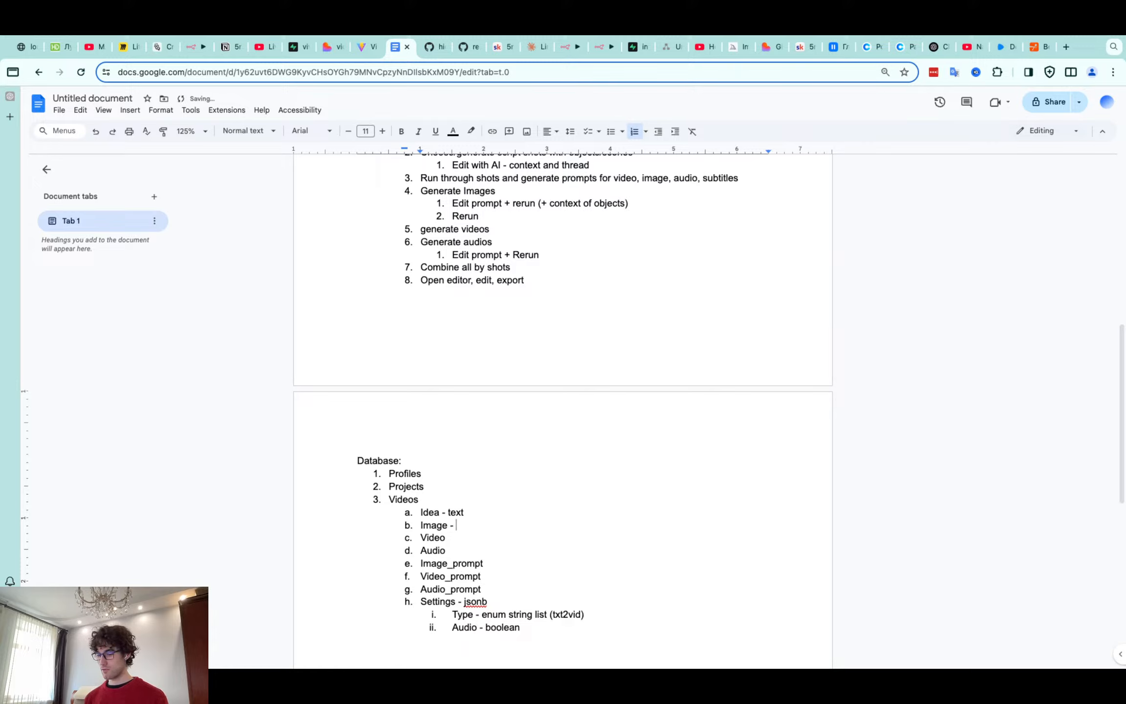
type("file pat")
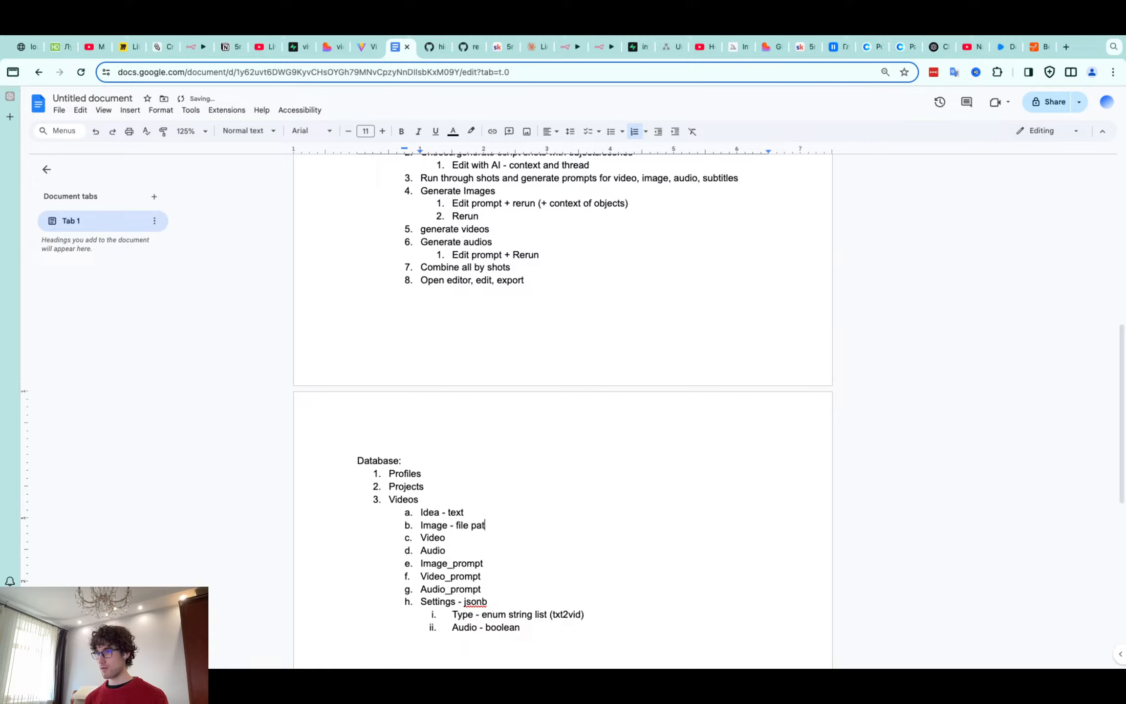
type("h")
left_click(449, 526, "shift")
left_click(451, 538)
type("- file path")
left_click(455, 551)
type("- file path")
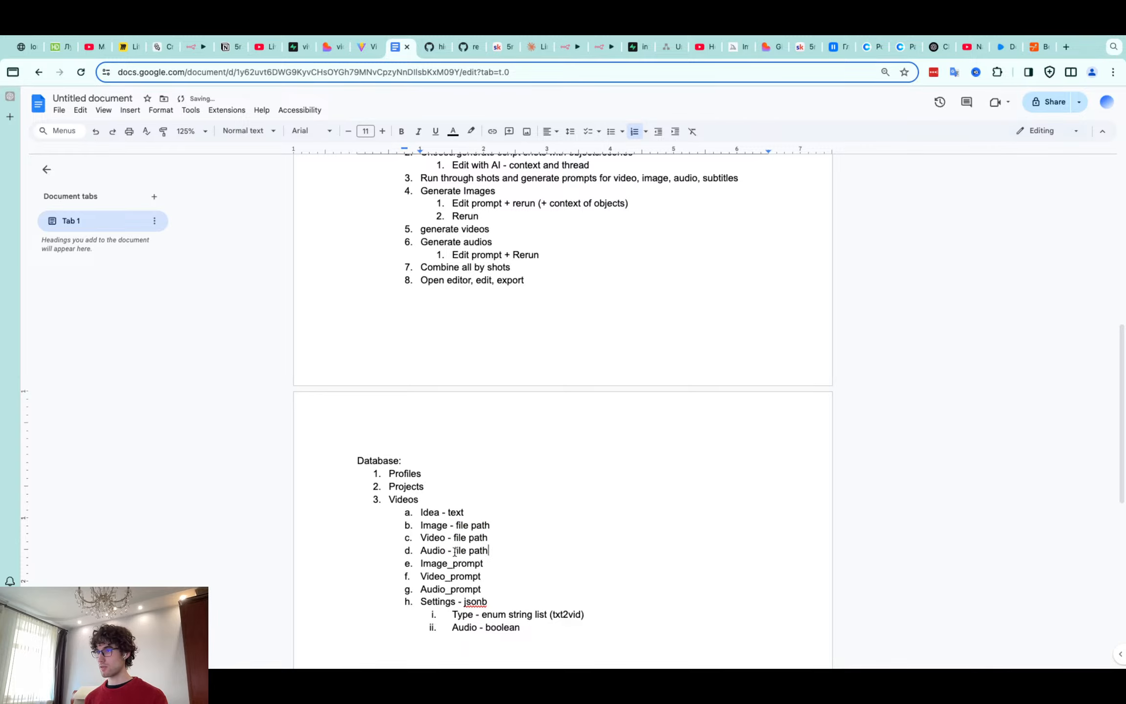
Switch to Supabase and create a non-public storage bucket named "media"
left_click(295, 46)
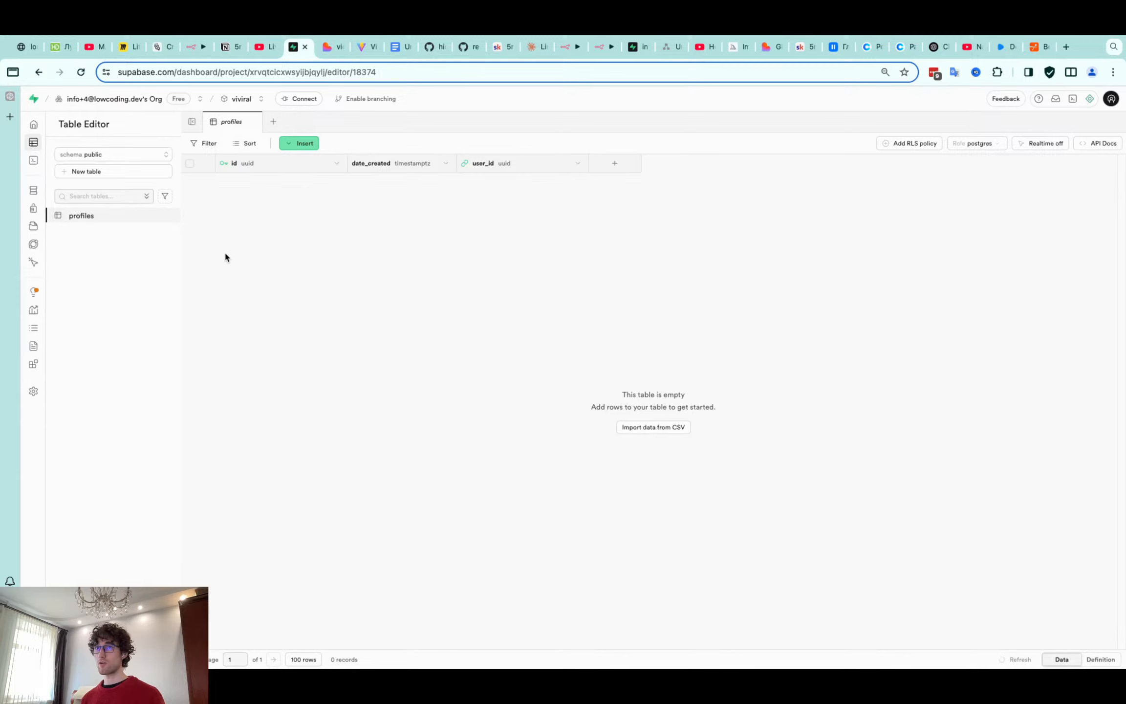
left_click(43, 223)
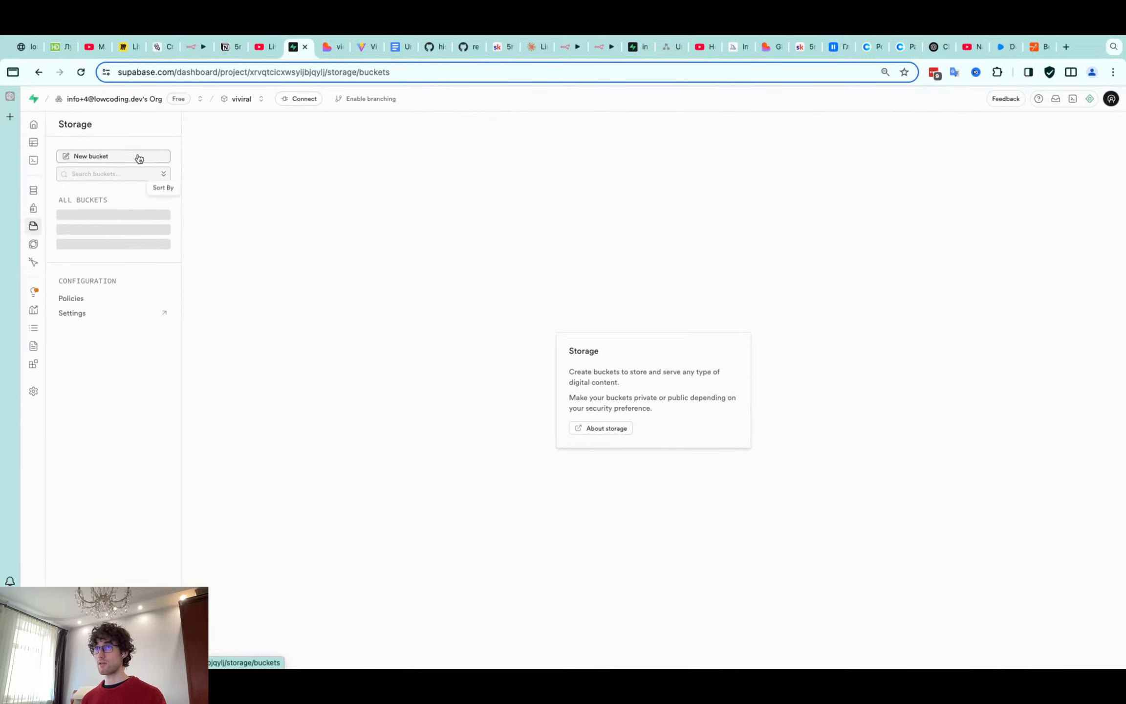
left_click(133, 157)
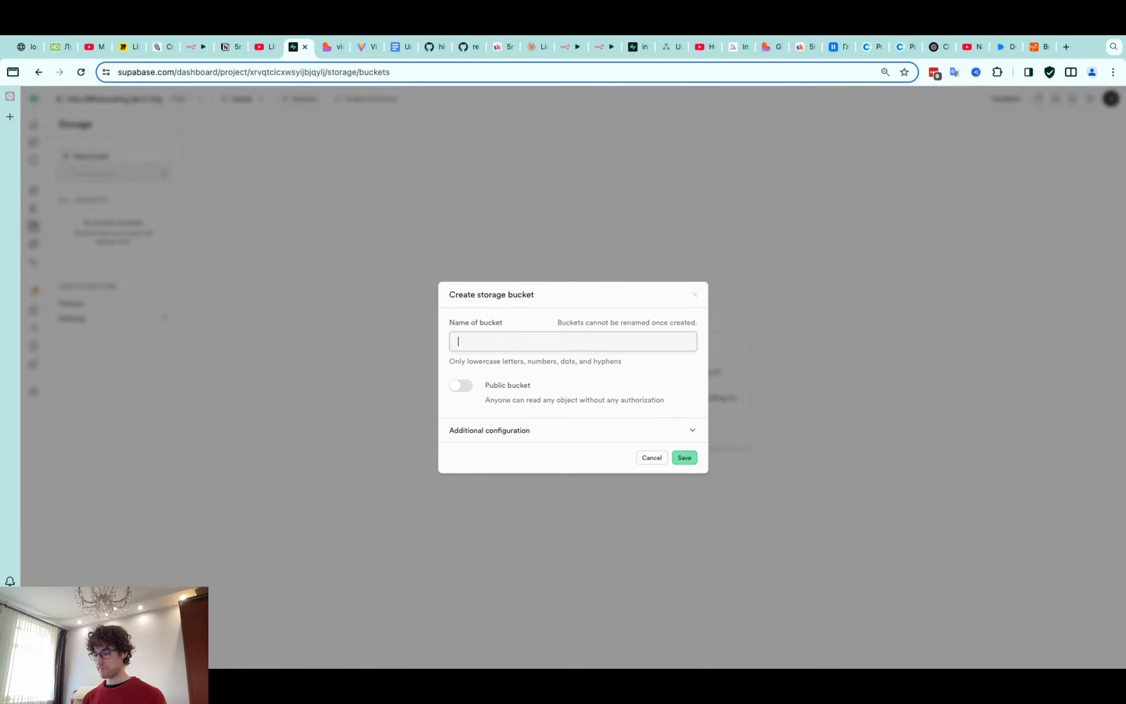
type("media")
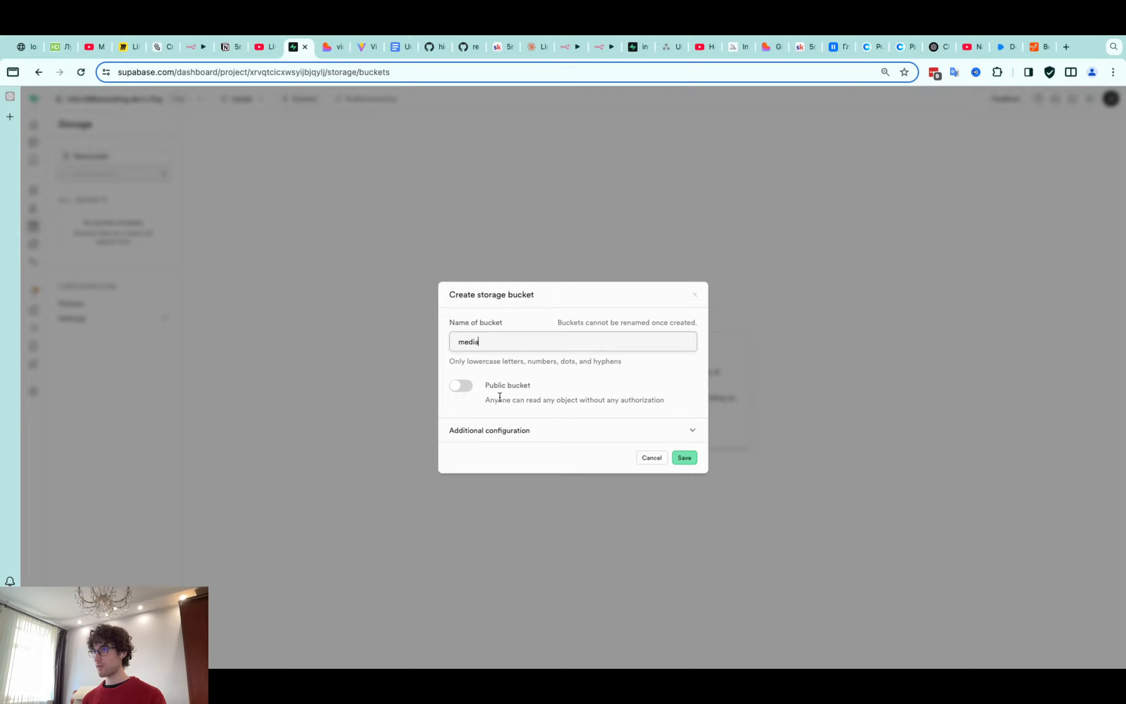
left_click(683, 458)
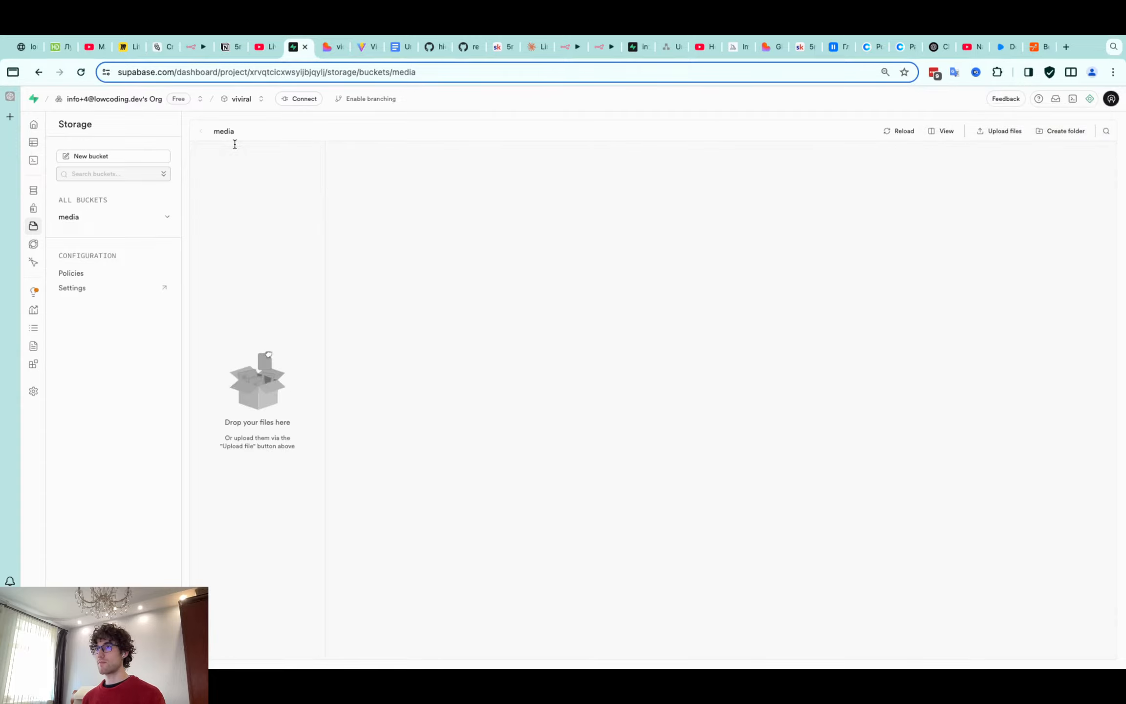
Reopen the profiles table, and switch to Lovable to approve running the proposed SQL for its RLS policies and triggers
left_click(33, 143)
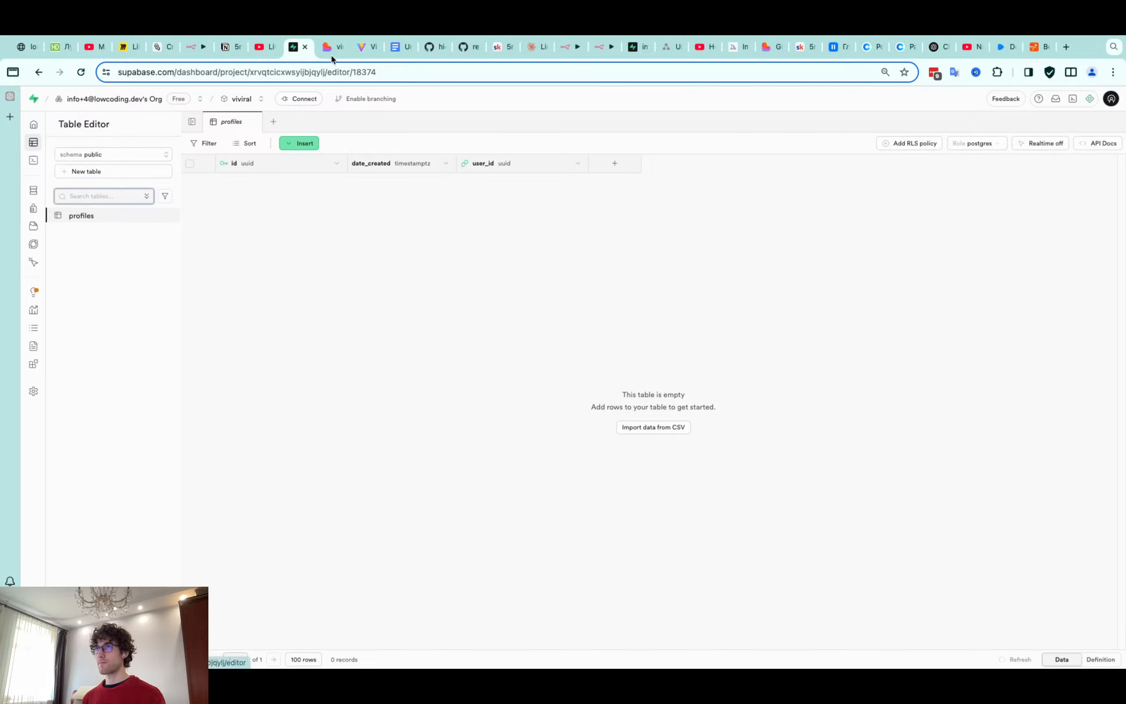
mouse_move(30, 252)
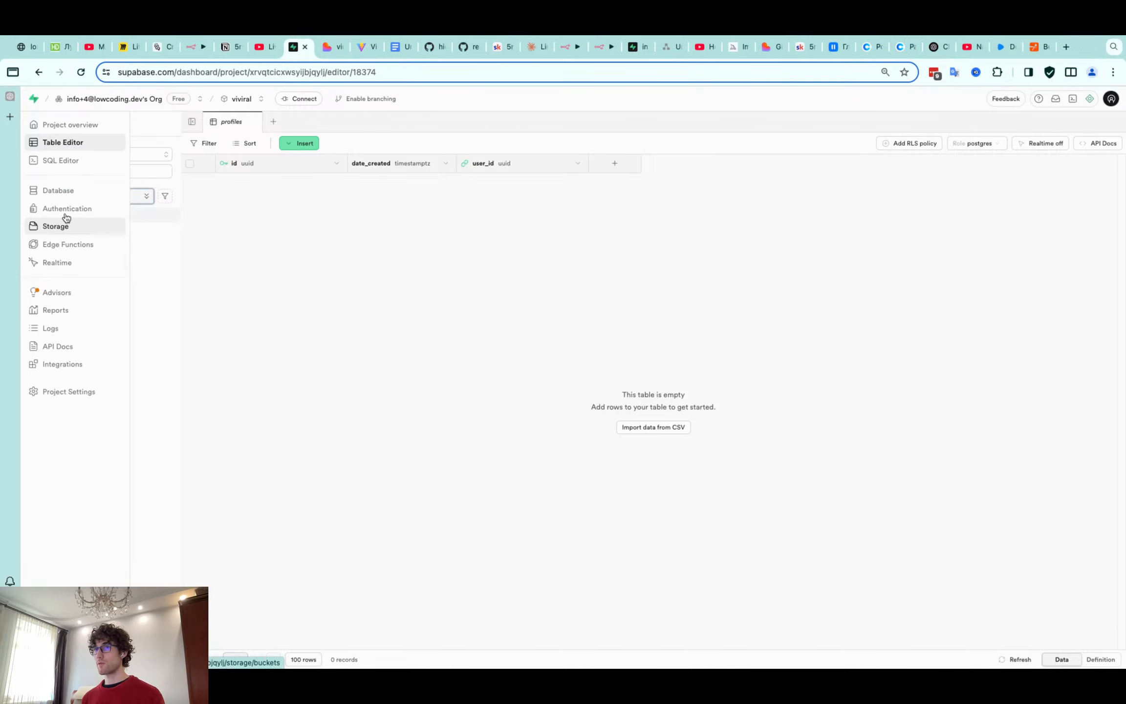
key("ctrl+Tab")
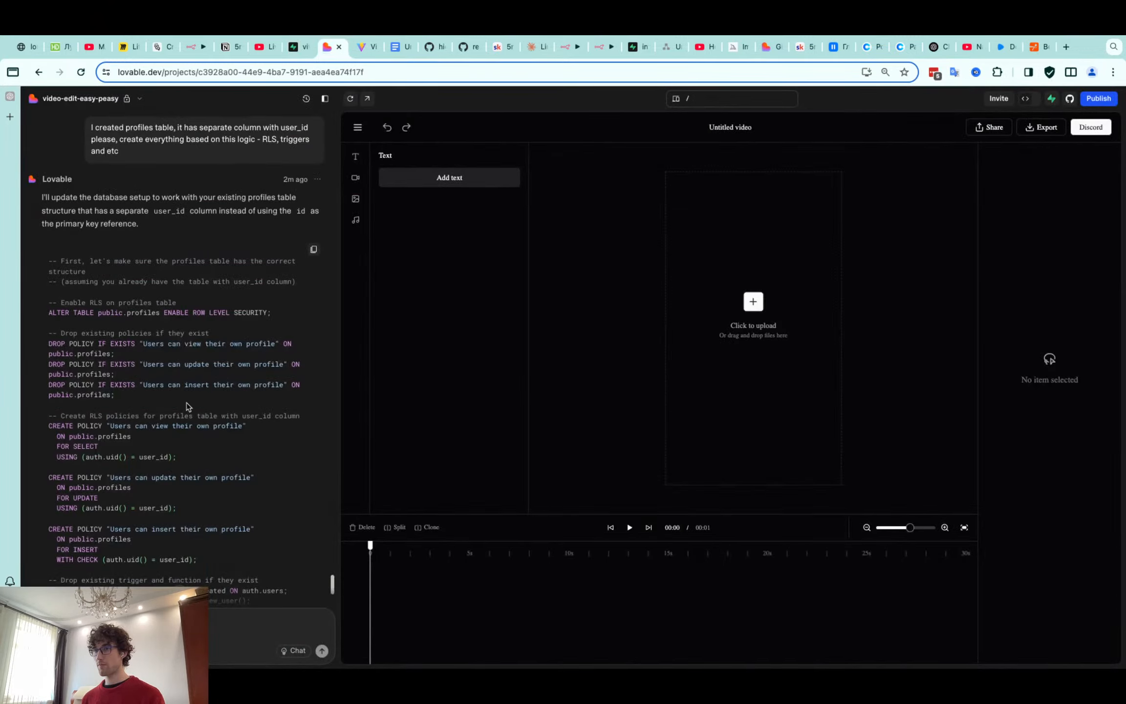
scroll(187, 402, "down", 5)
left_click(98, 591)
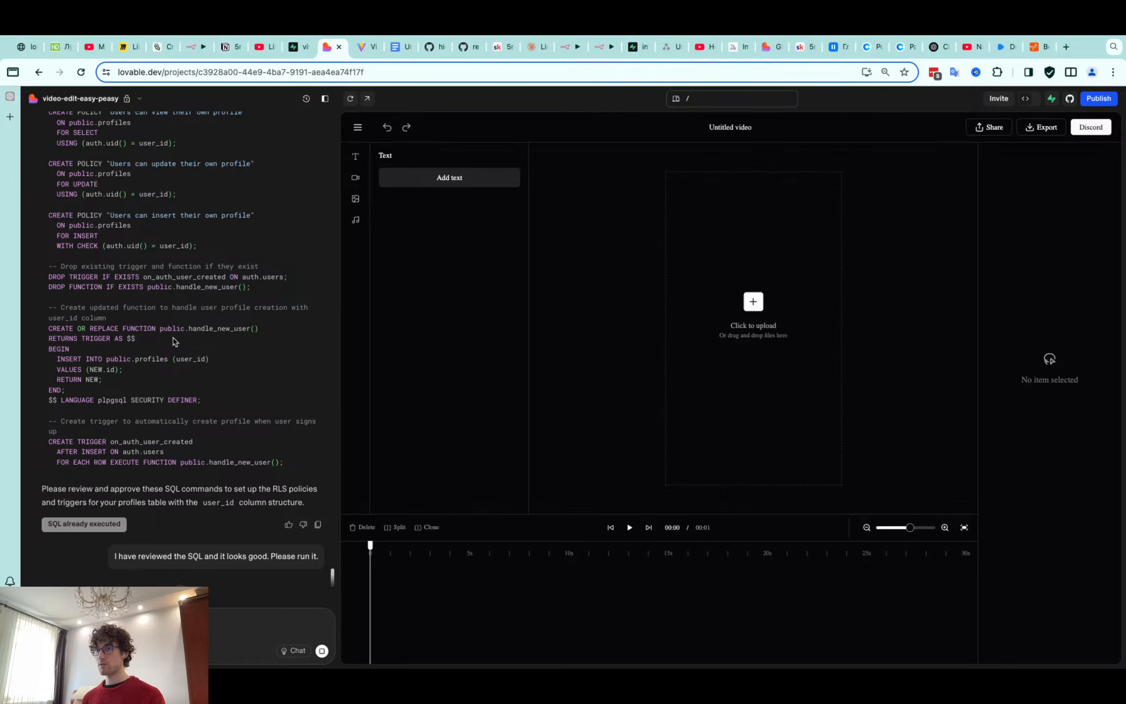
Switch to the Google Docs outline and add a "Name" sub-item under Projects in the Database list
left_click(369, 55)
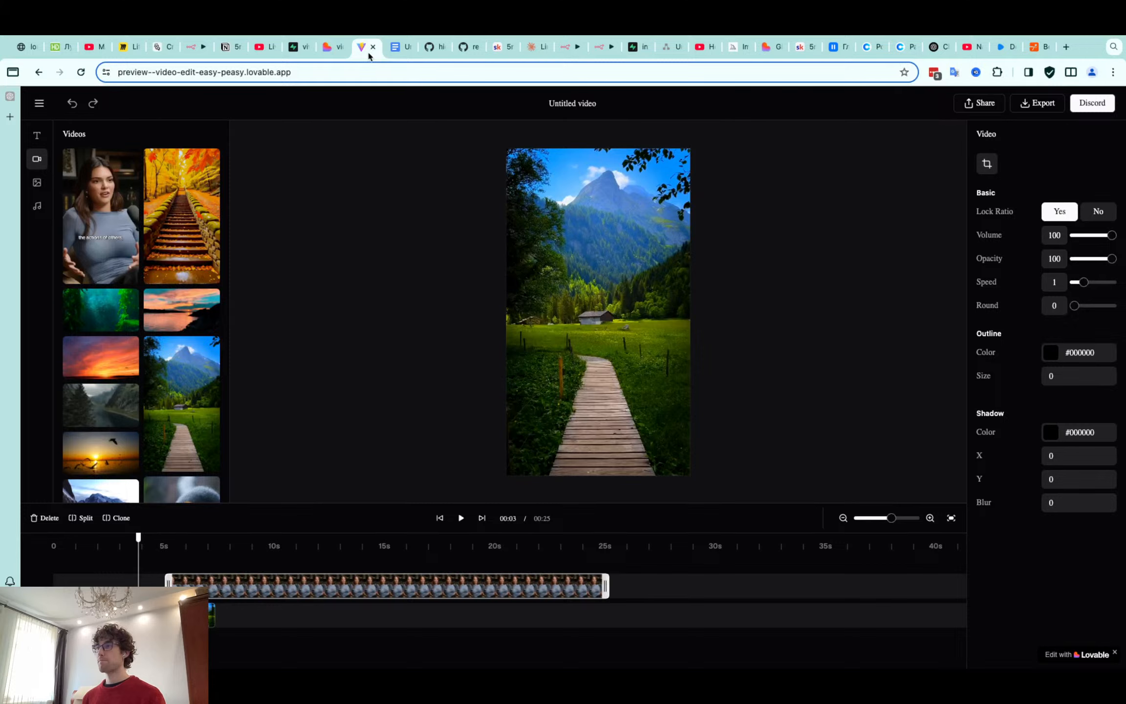
left_click(402, 48)
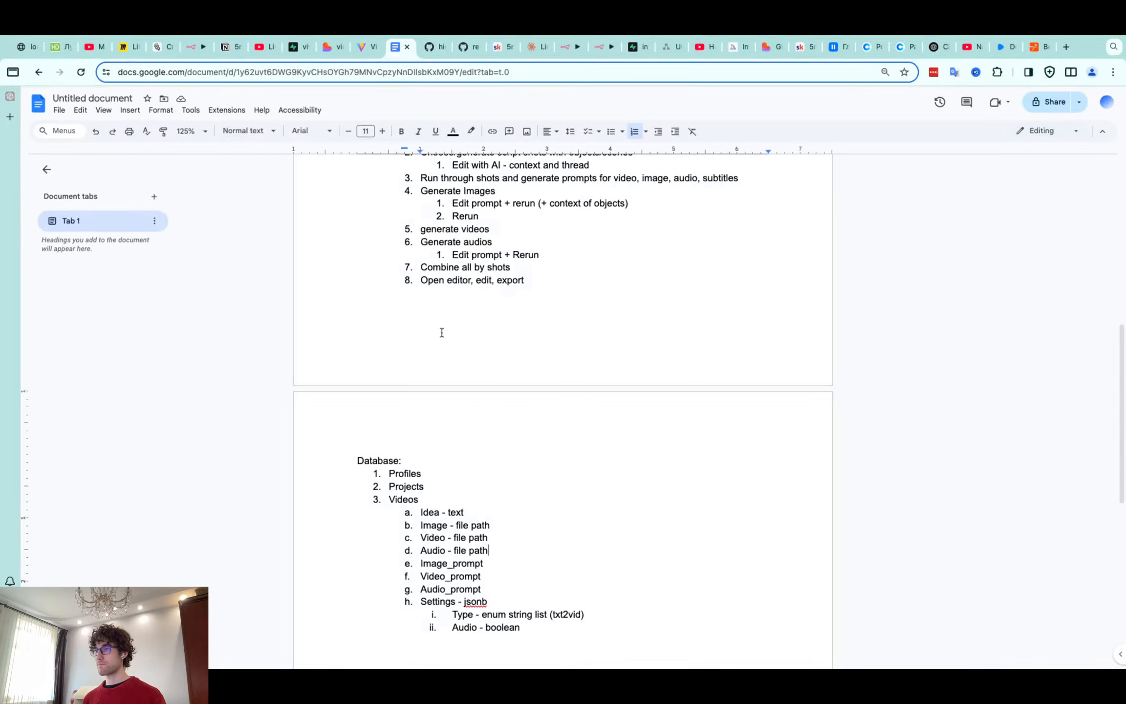
scroll(440, 334, "down", 1)
double_click(440, 461)
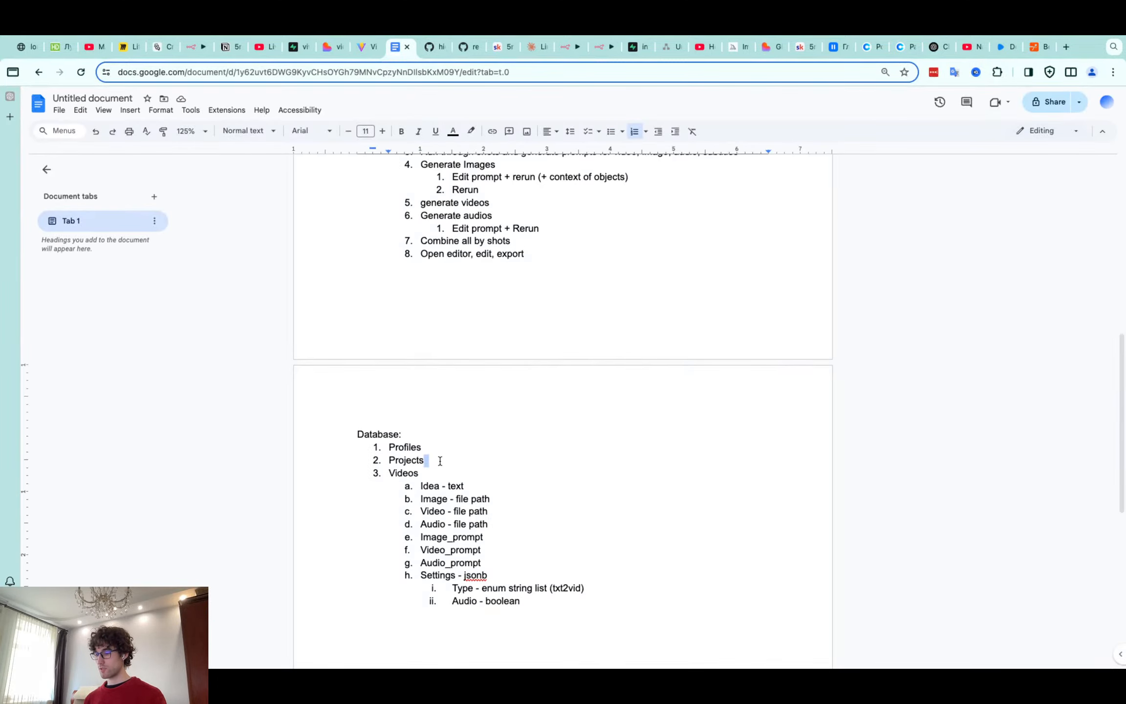
key("Return")
key("Tab")
type("Name")
key("Return")
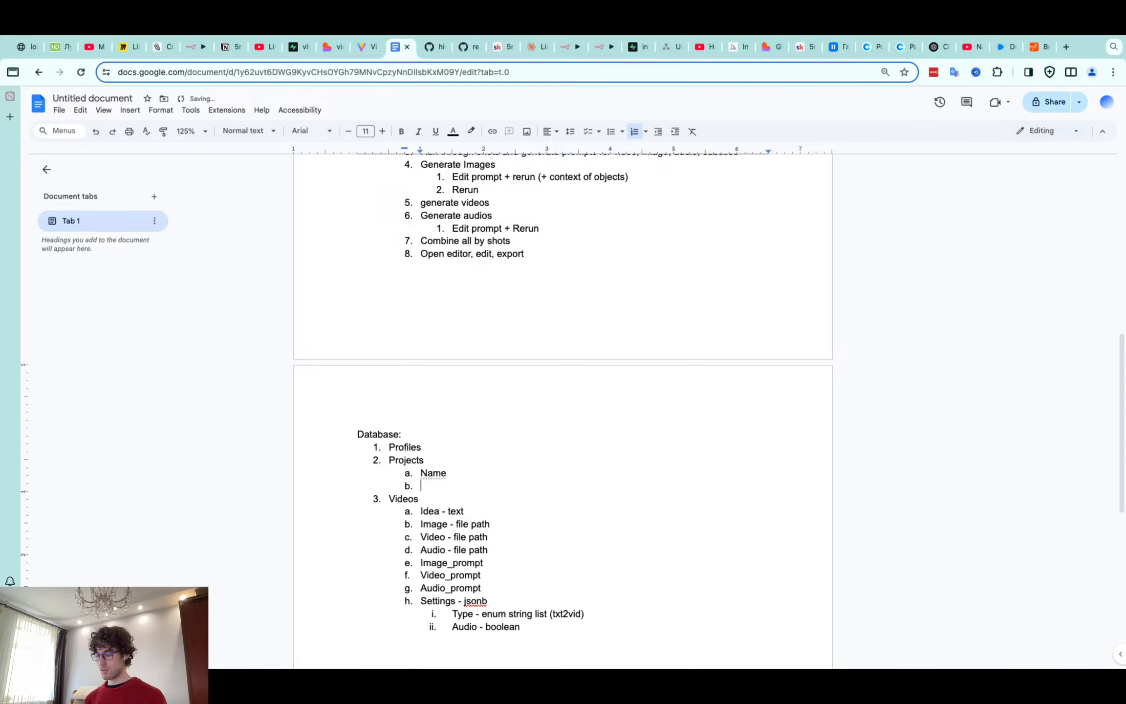
Enter "prompt" as the second sub-item under Projects
type("styl")
key("BackSpace")
key("BackSpace")
key("BackSpace")
key("BackSpace")
type("prompt")
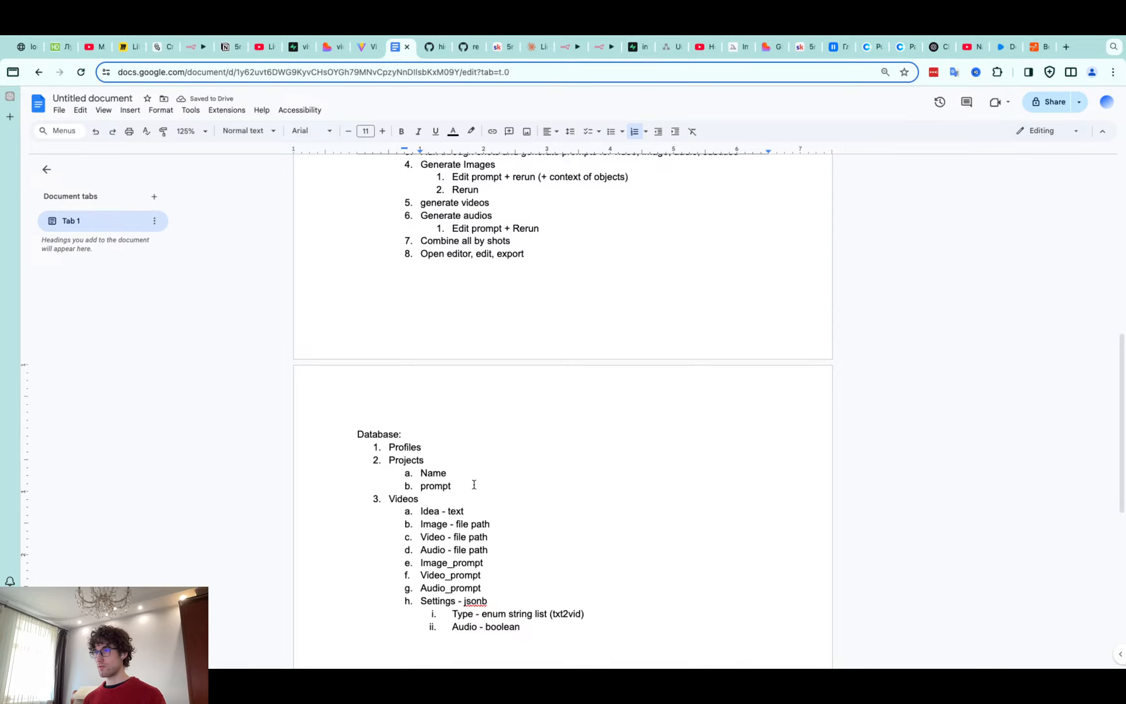
Add a "user_id" sub-item under Profiles in the outline's Database list
scroll(473, 485, "down", 1)
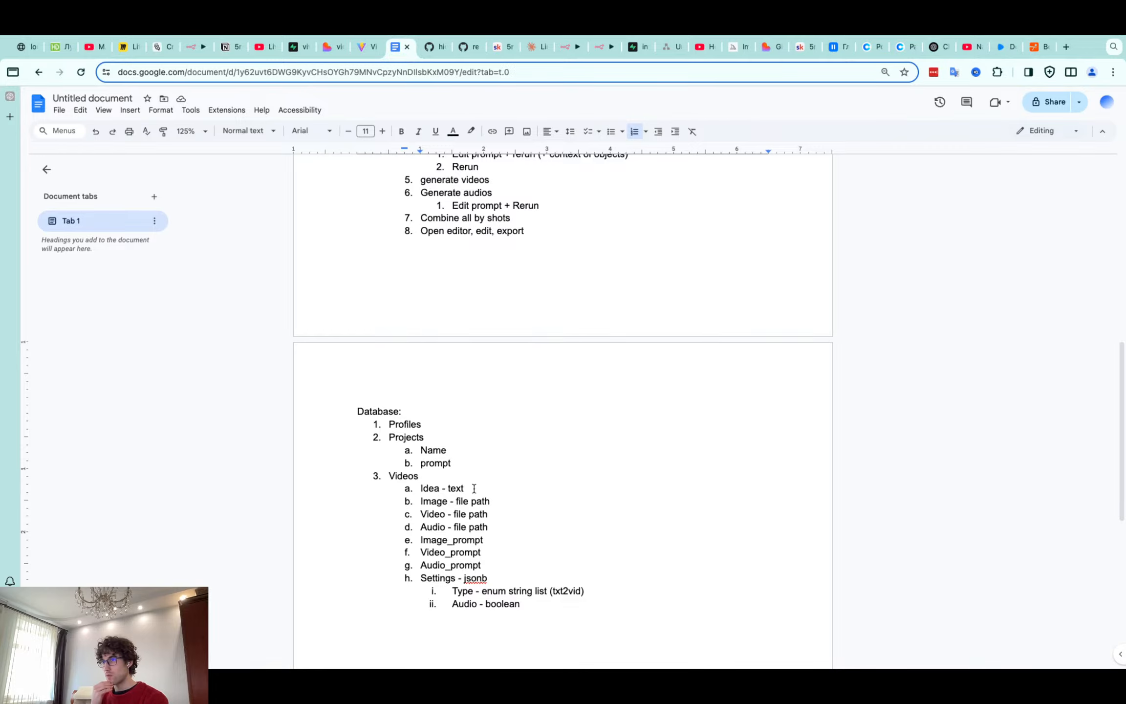
scroll(464, 459, "up", 3)
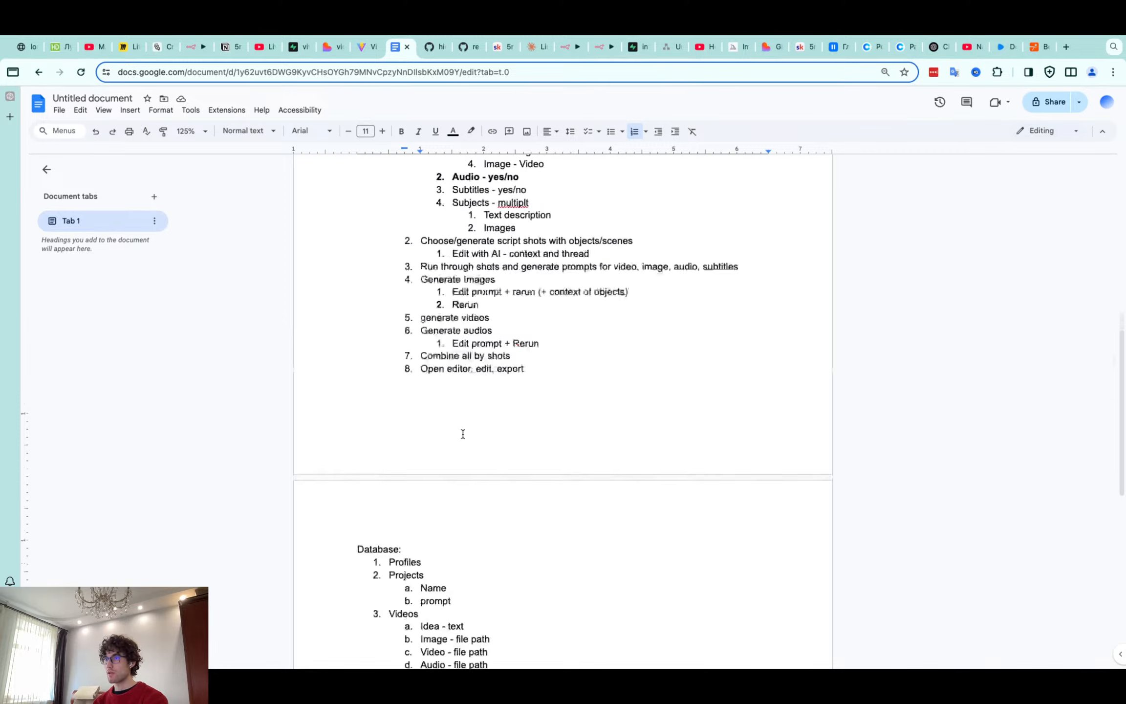
scroll(462, 433, "down", 3)
left_click(431, 413)
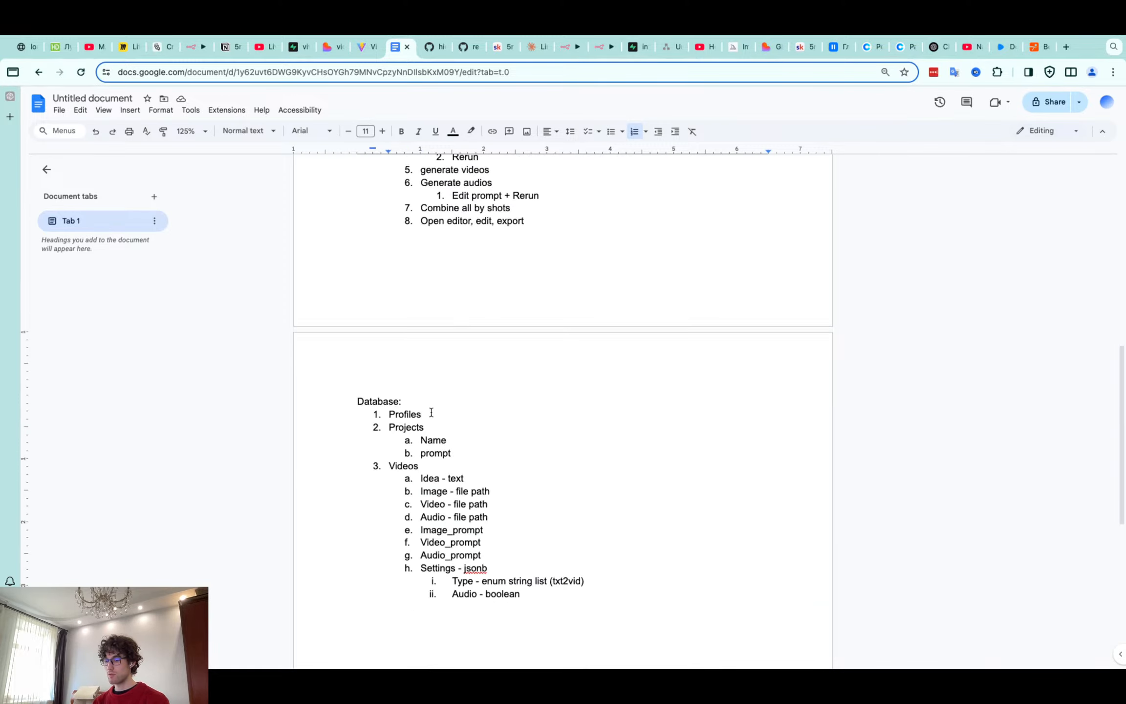
key("Return")
key("Tab")
type("user_id")
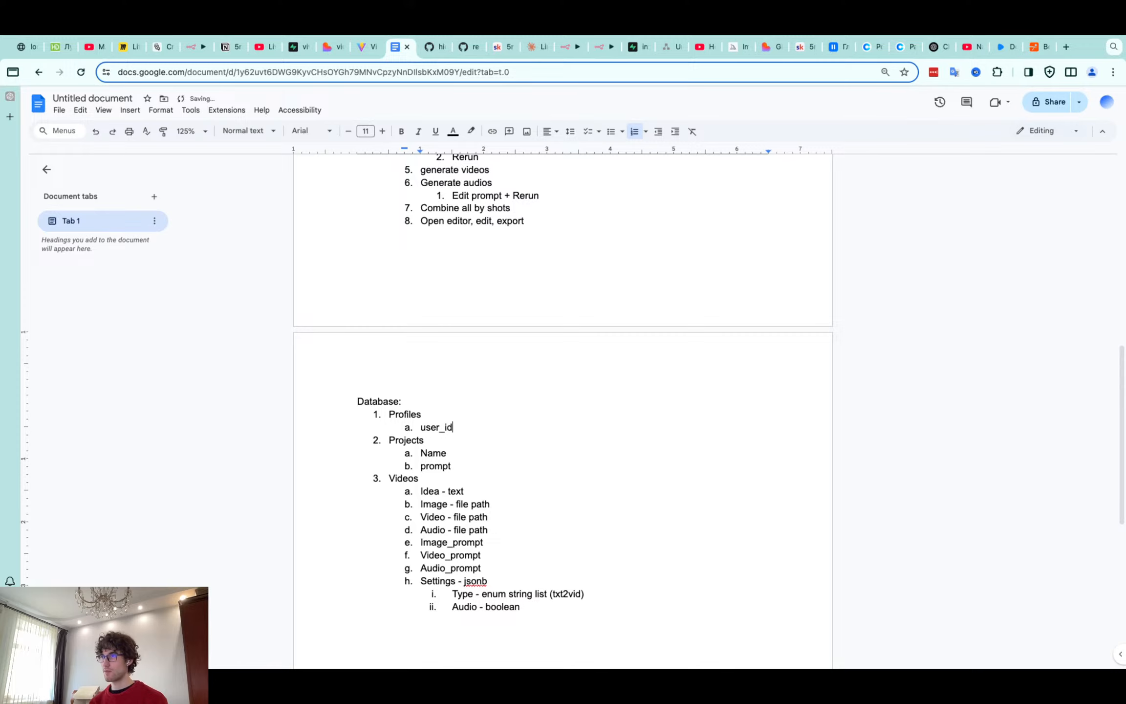
scroll(439, 402, "up", 8)
scroll(439, 402, "up", 2)
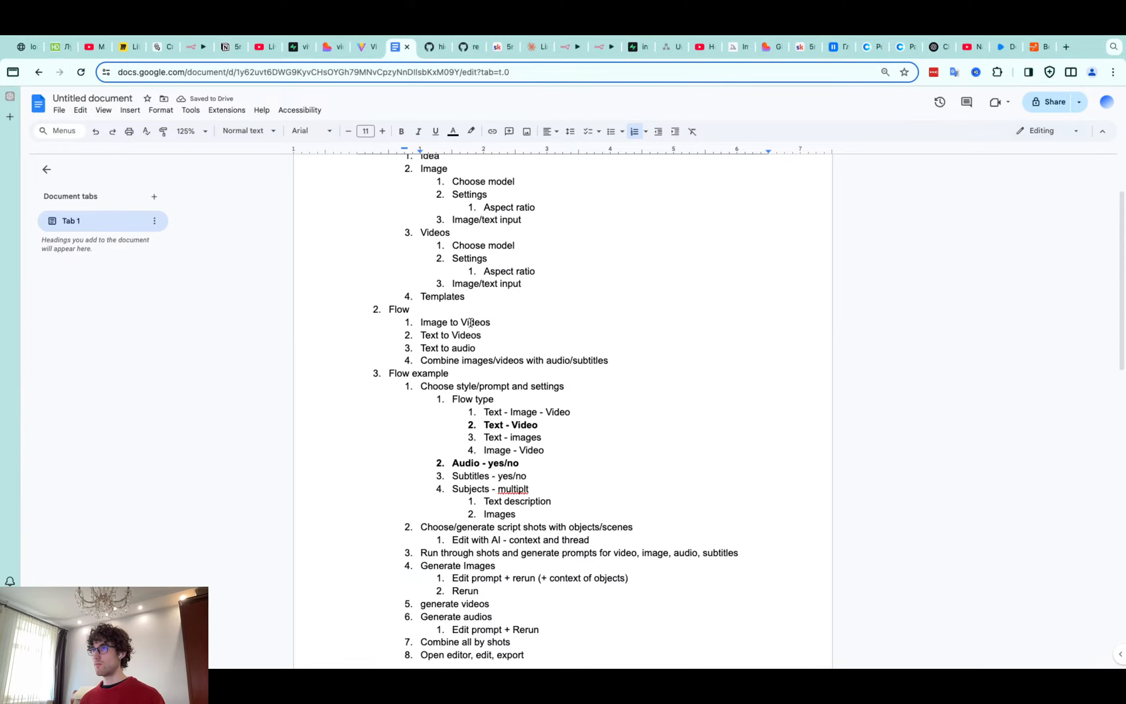
scroll(660, 237, "down", 2)
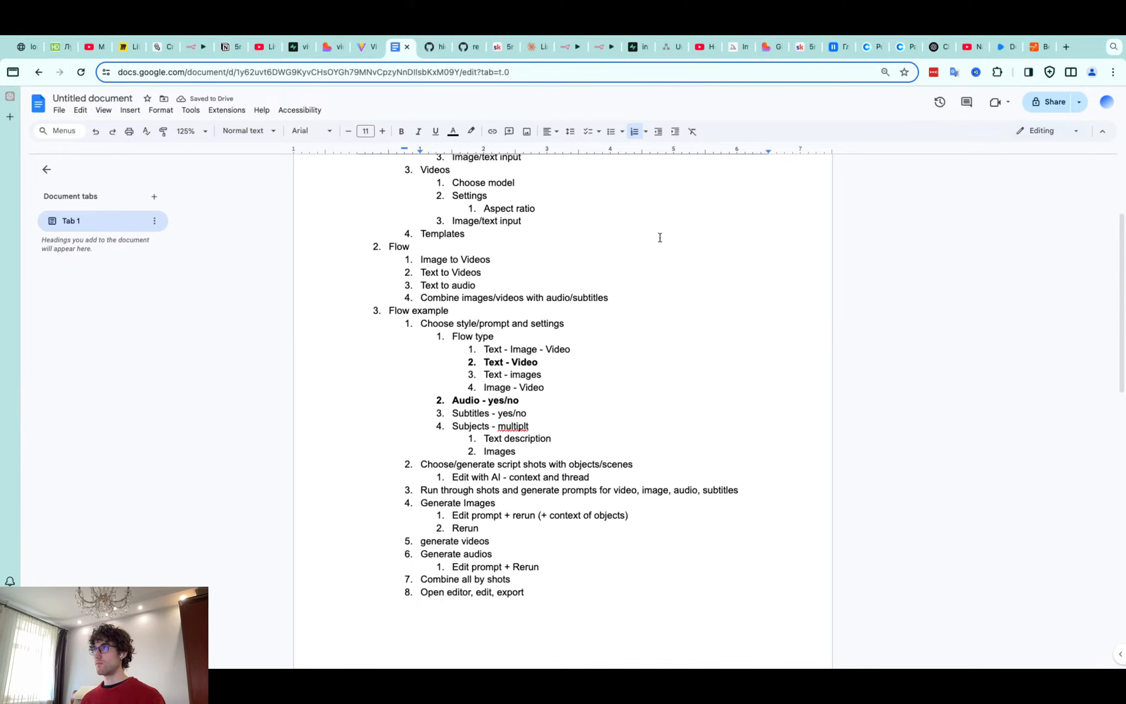
Open n8n in a new browser tab
left_click(1066, 46)
type("n8n")
key("Return")
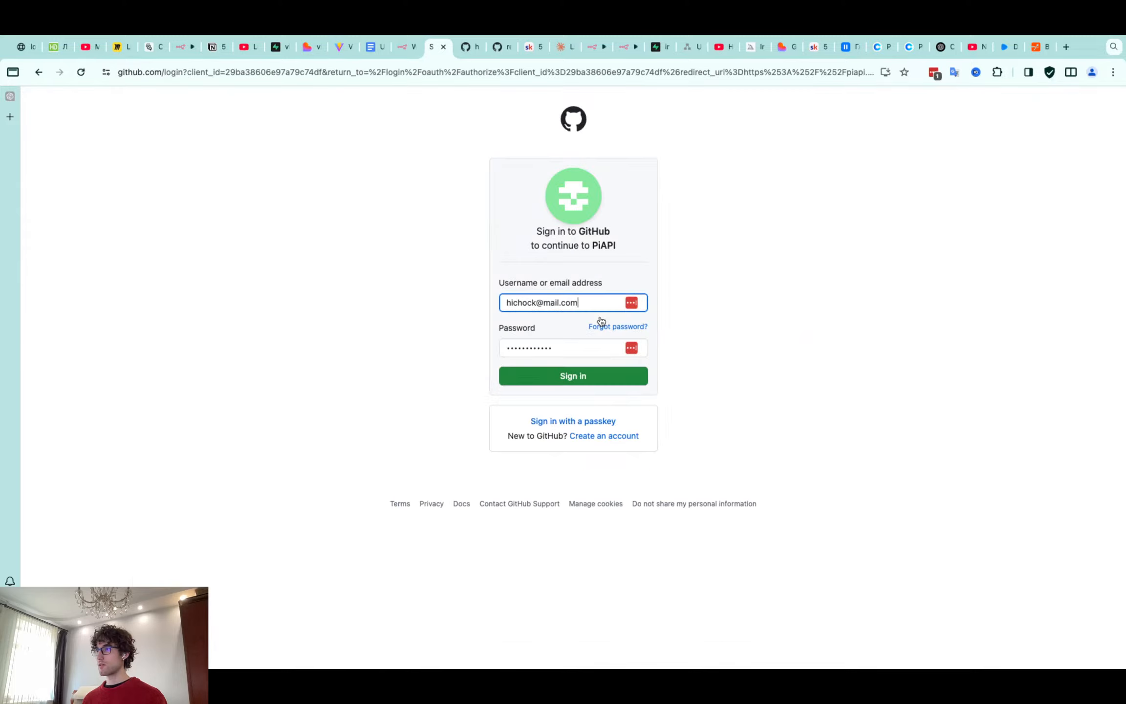
Sign in to PiAPI through GitHub, open the Kling video model and examine the version pricing in its Create Task documentation
key("Return")
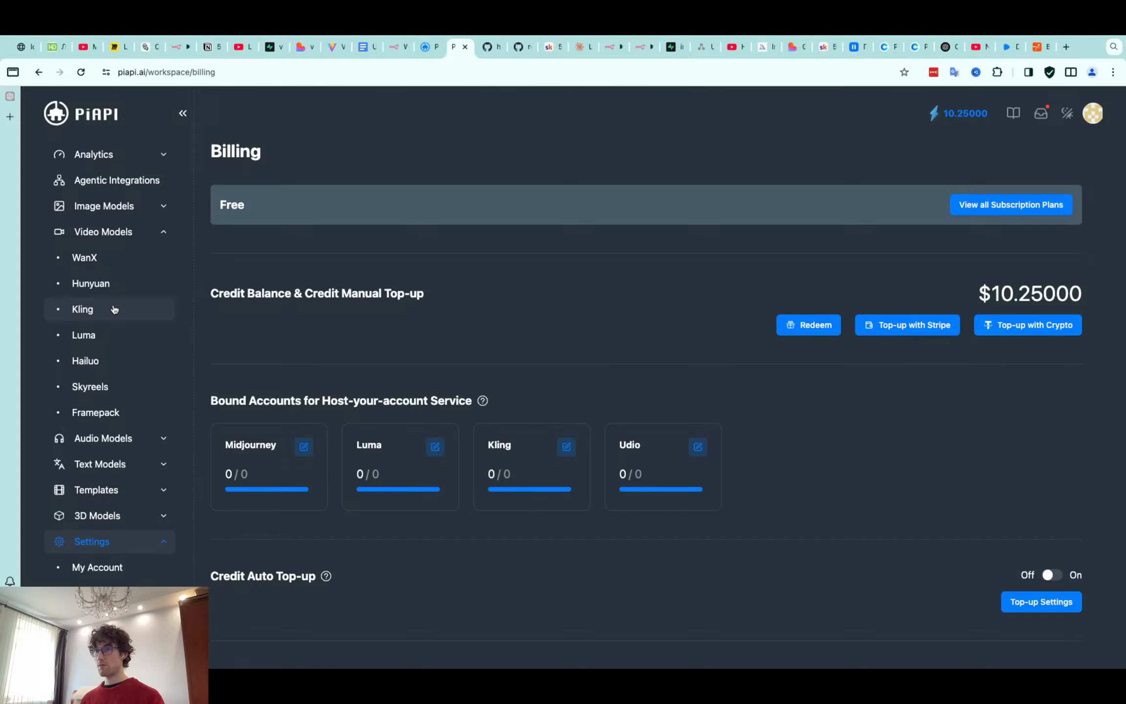
left_click(114, 309)
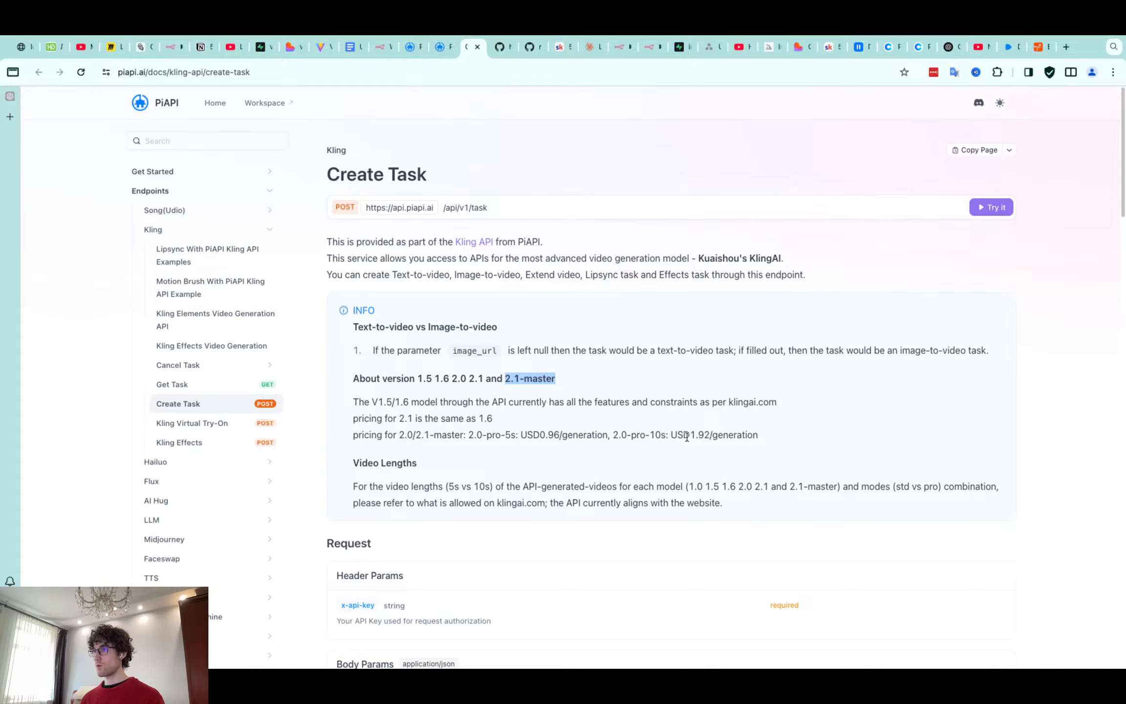
left_click_drag(493, 418, 466, 418)
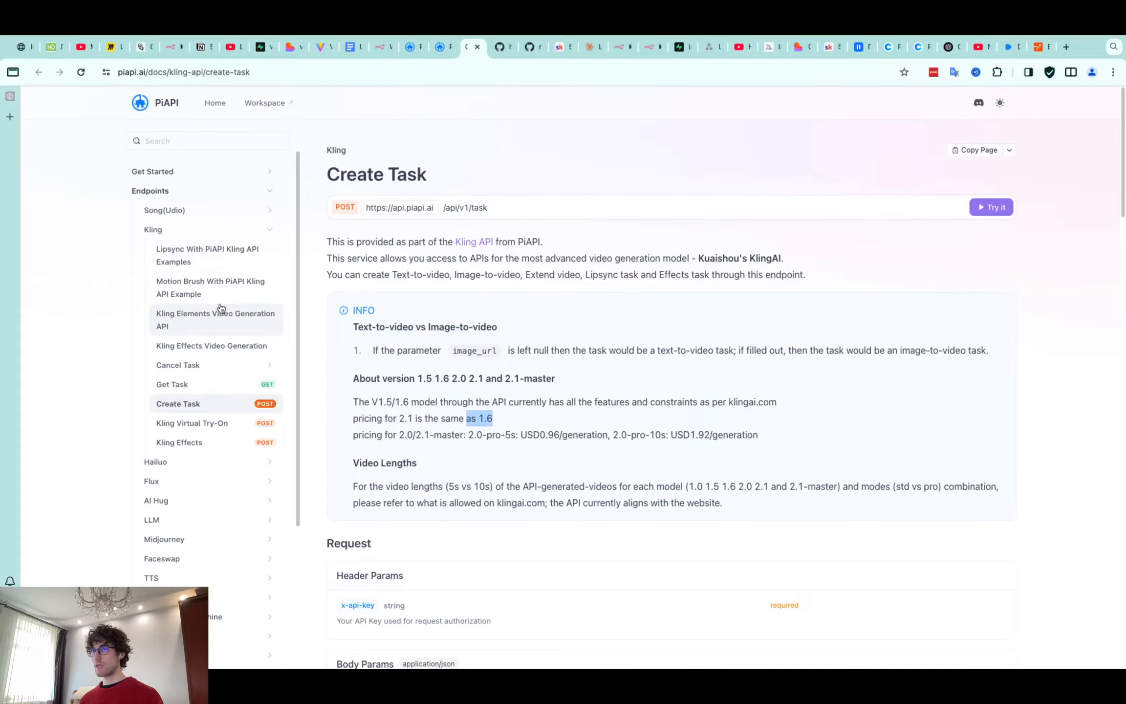
Examine the Hailuo Generate Video documentation for model prices, required fields and input constraints
scroll(221, 308, "down", 3)
left_click(204, 355)
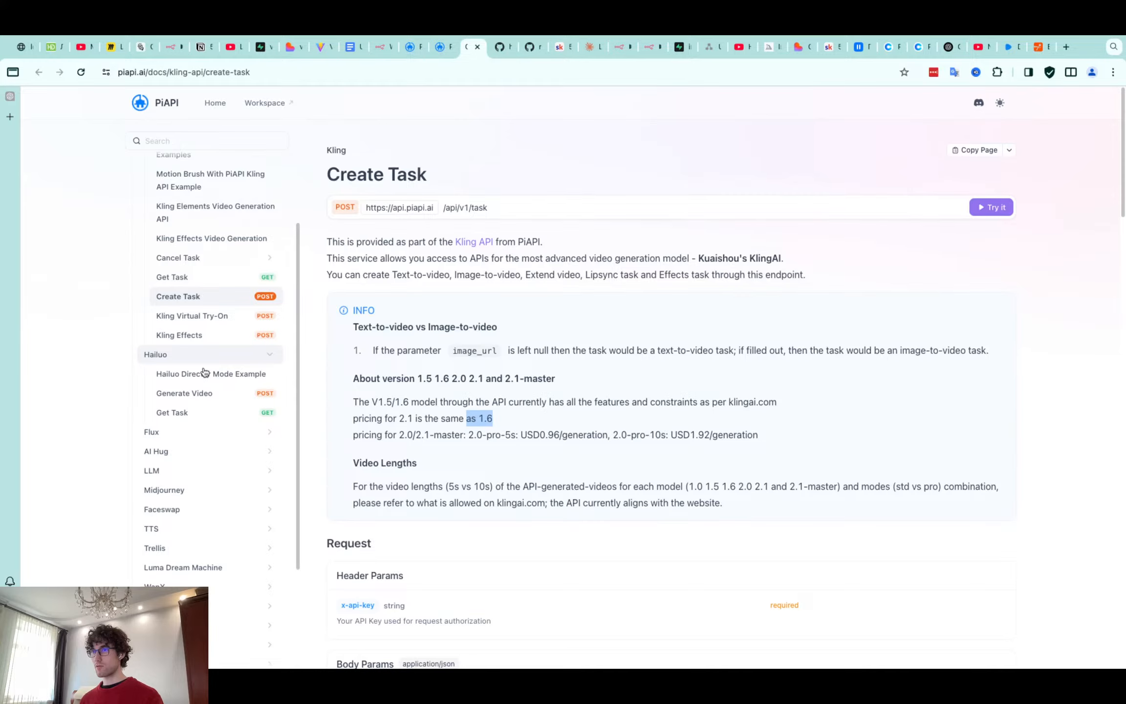
scroll(245, 379, "down", 7)
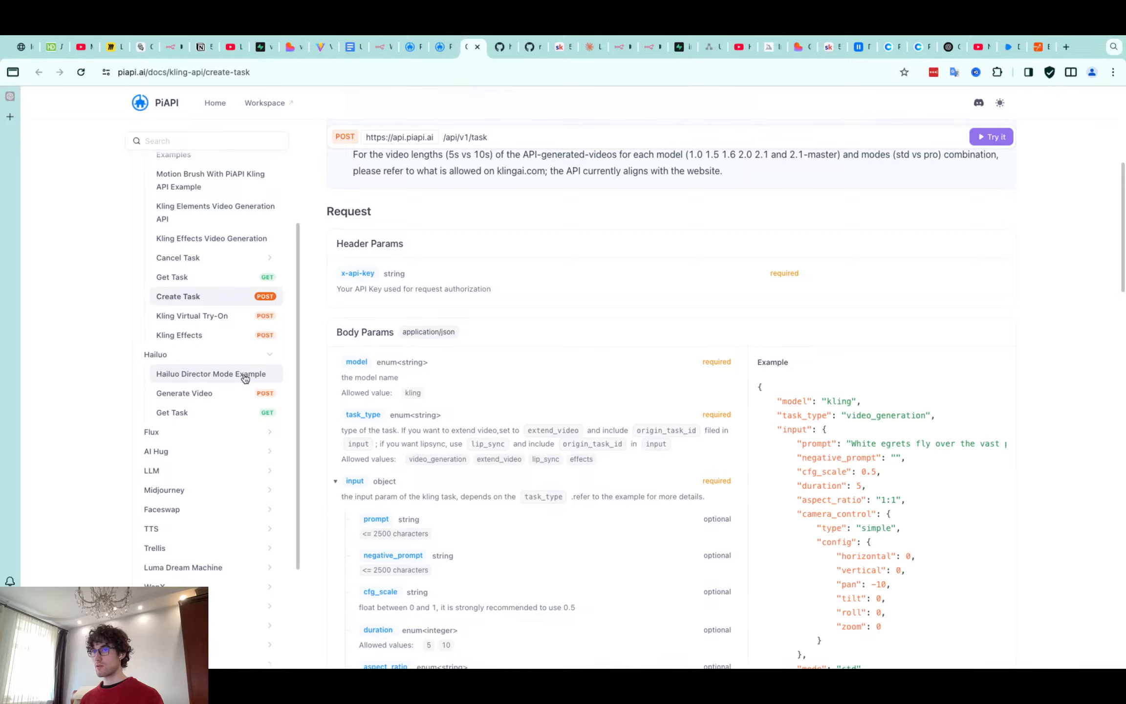
left_click(240, 393)
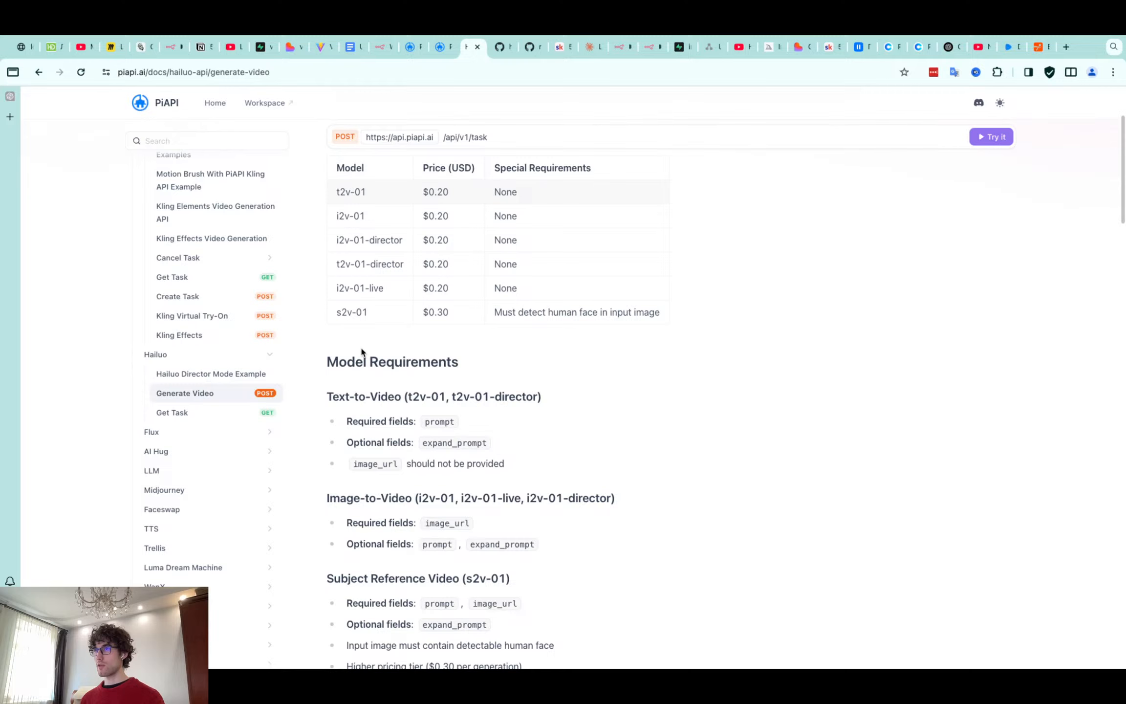
scroll(362, 352, "down", 5)
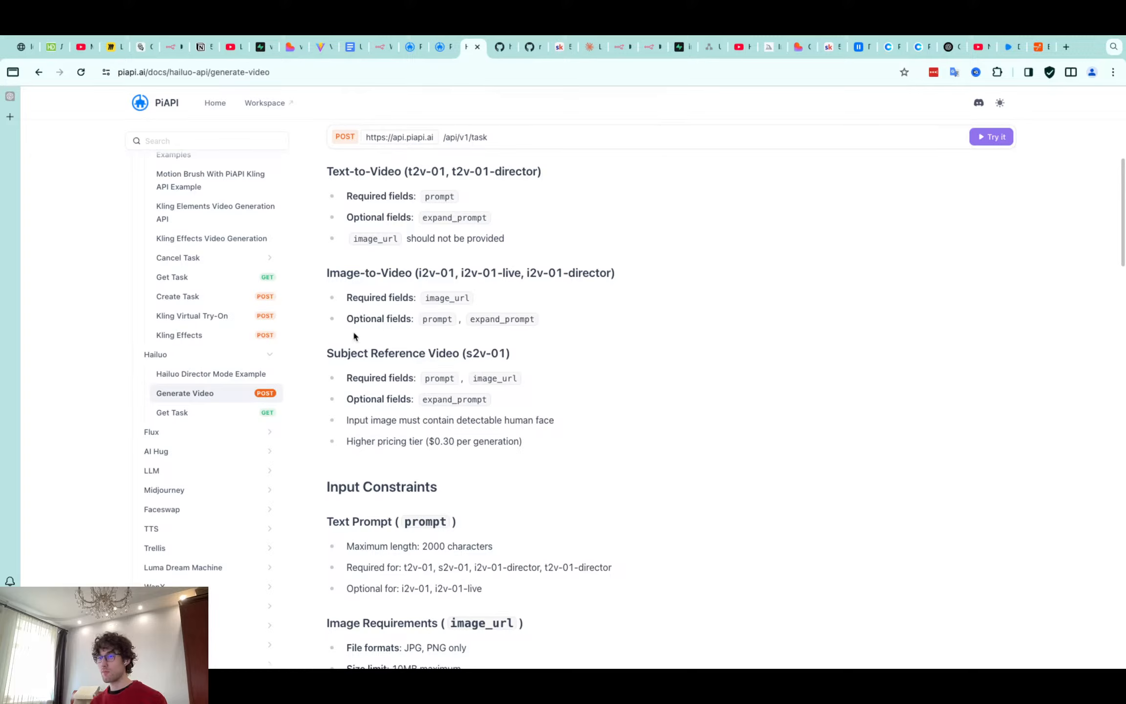
scroll(195, 621, "down", 1)
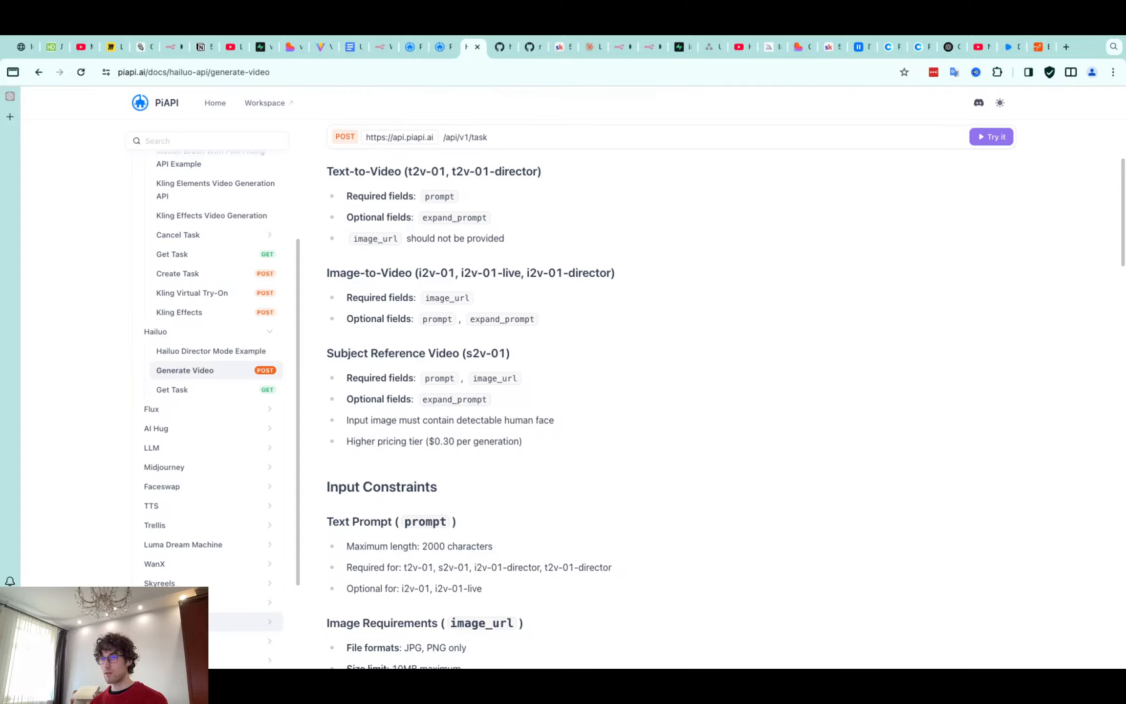
Examine the Hunyuan Video Generate Video documentation for pricing, model information and request body parameters
scroll(205, 582, "up", 5)
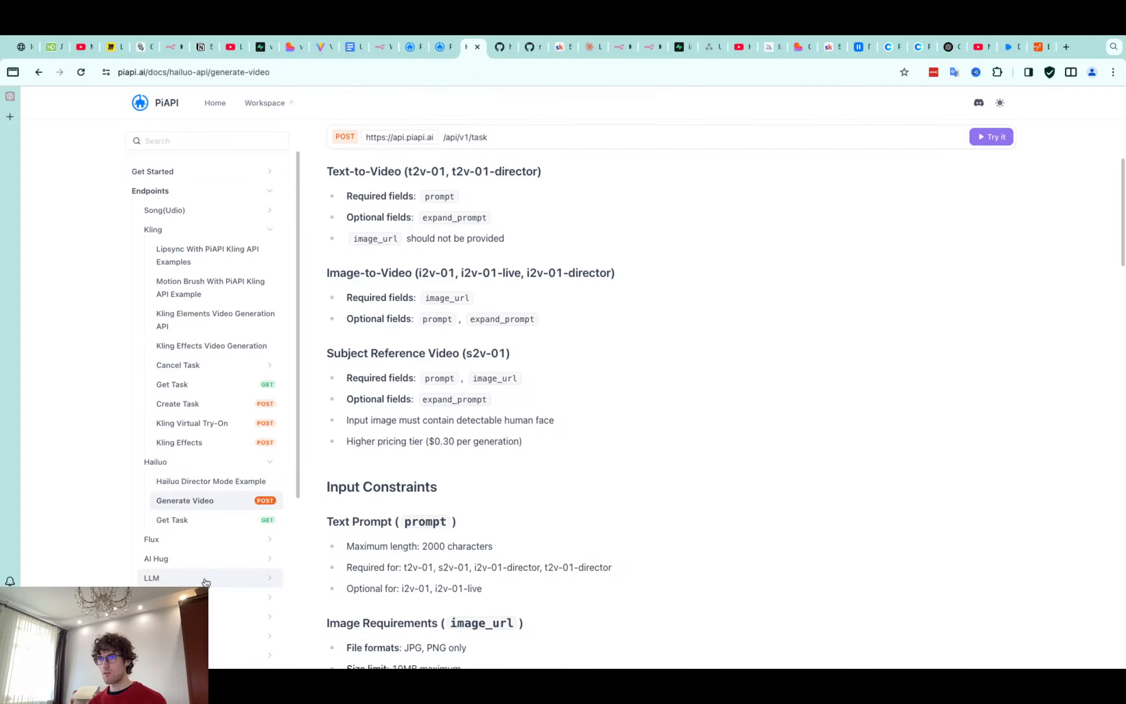
left_click(205, 461)
left_click(200, 481)
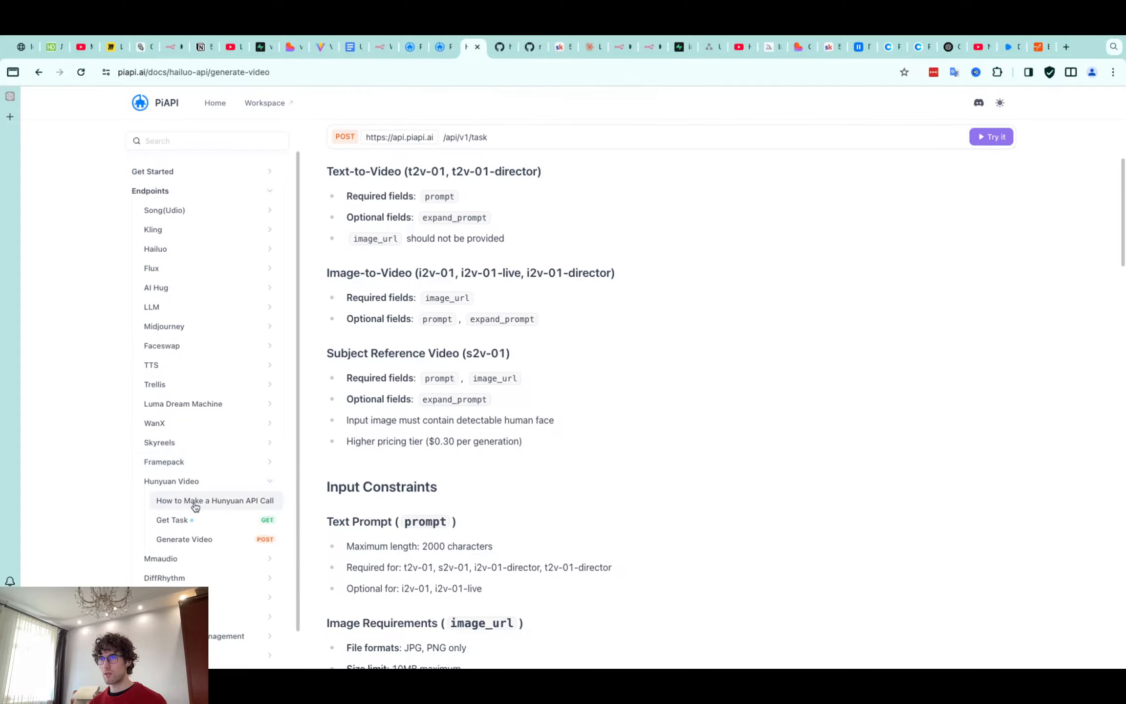
left_click(205, 539)
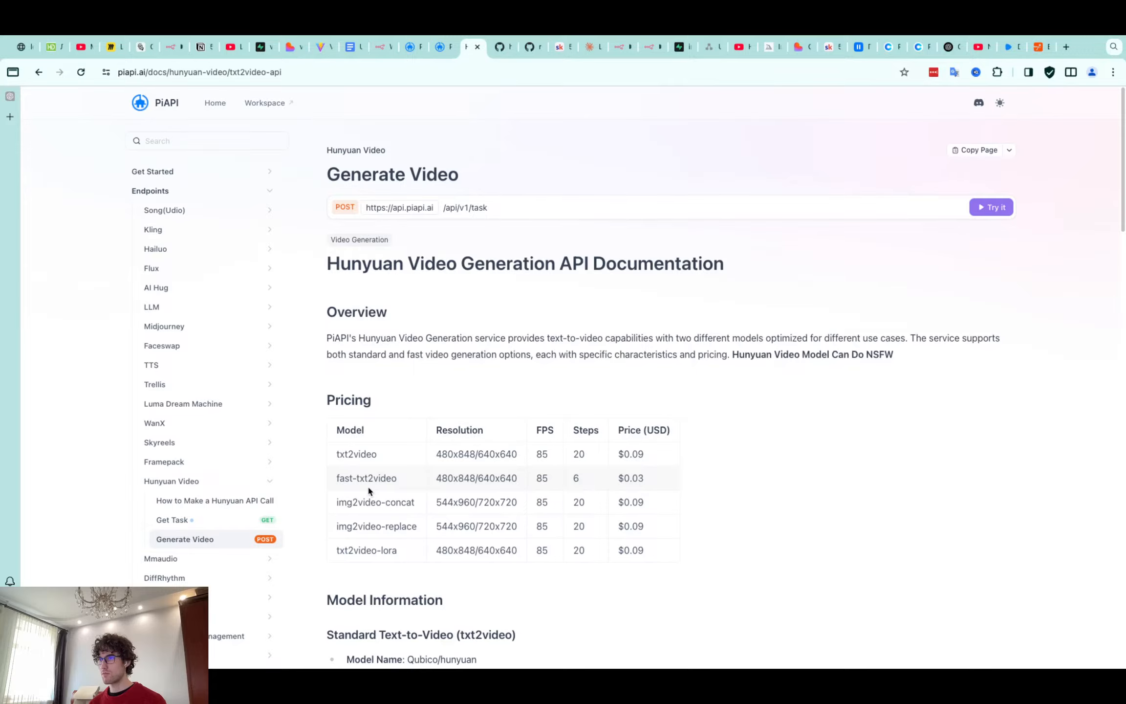
scroll(367, 485, "down", 12)
scroll(431, 406, "up", 15)
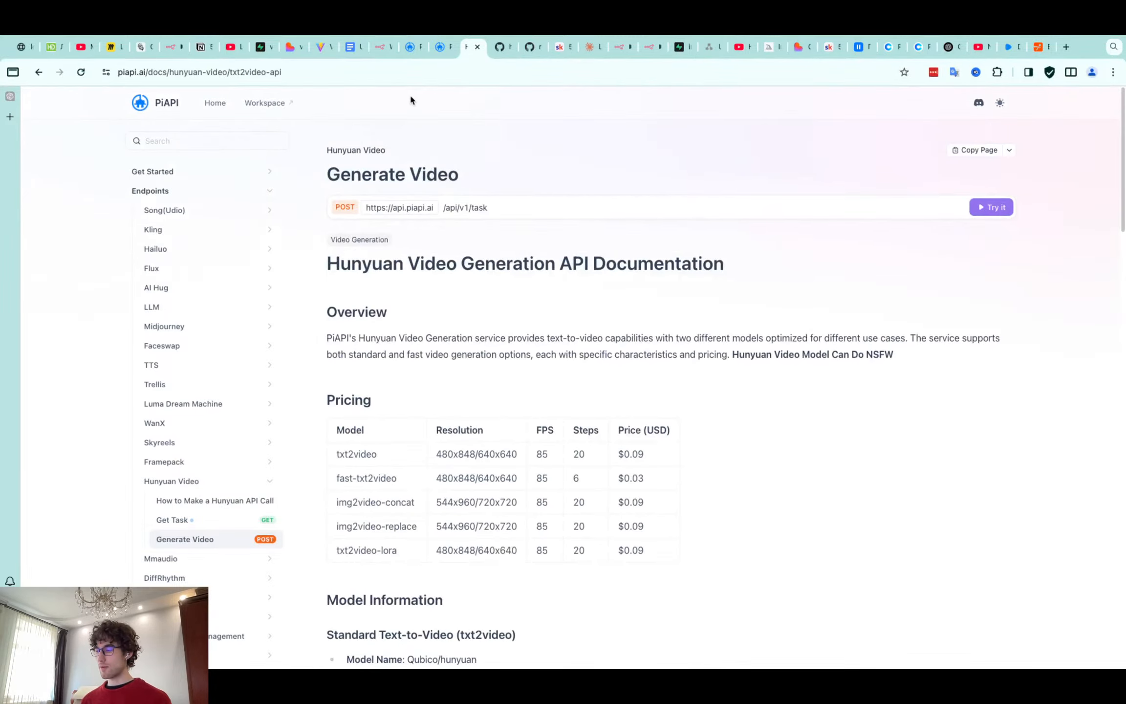
scroll(431, 218, "down", 10)
scroll(431, 218, "down", 15)
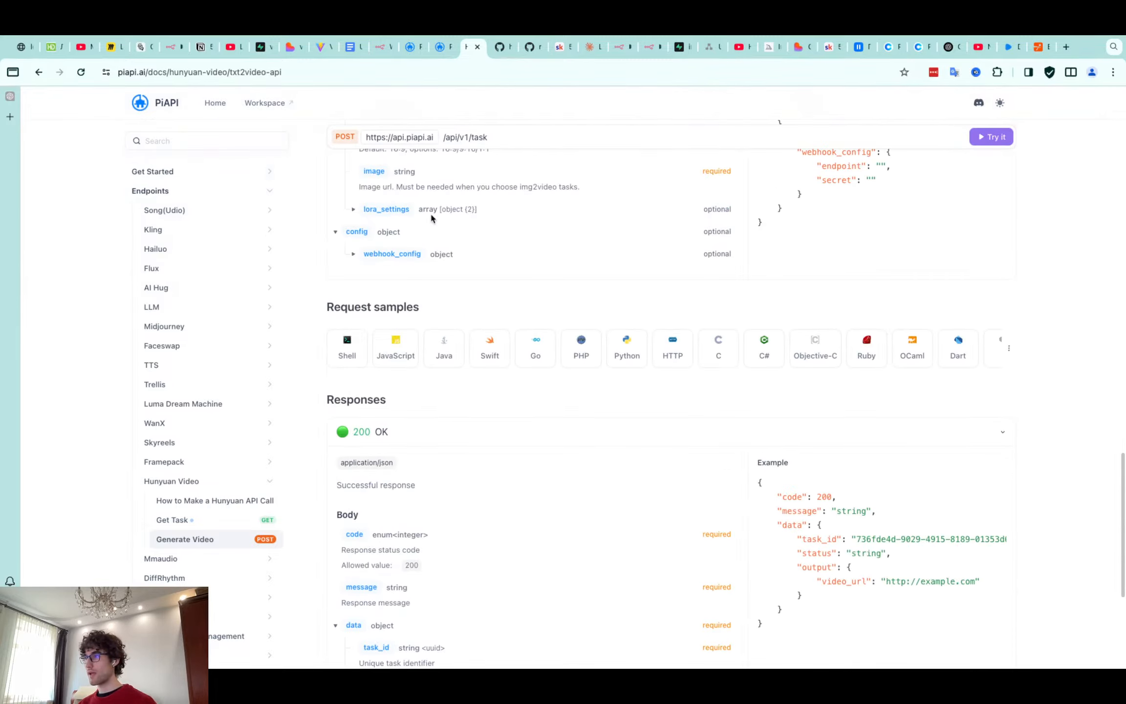
scroll(431, 213, "up", 5)
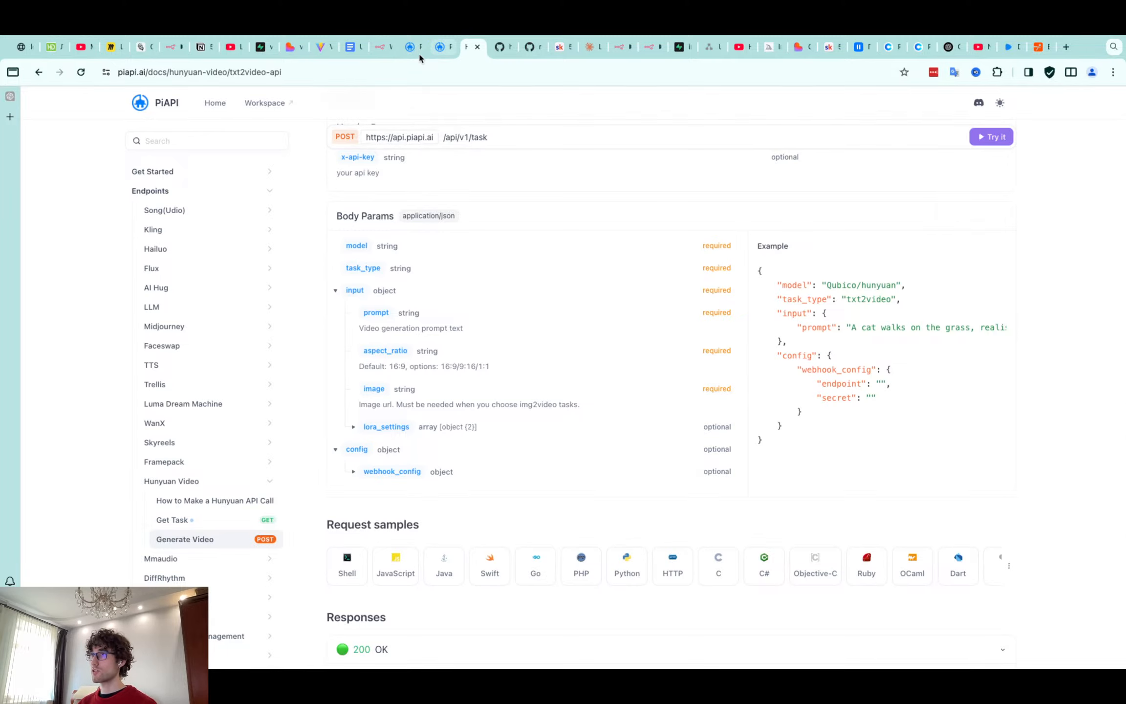
Switch to the Lovable project video-edit-easy-peasy, review the authentication summary and open the sign-in form from the preview's landing page
left_click(437, 53)
left_click(447, 47)
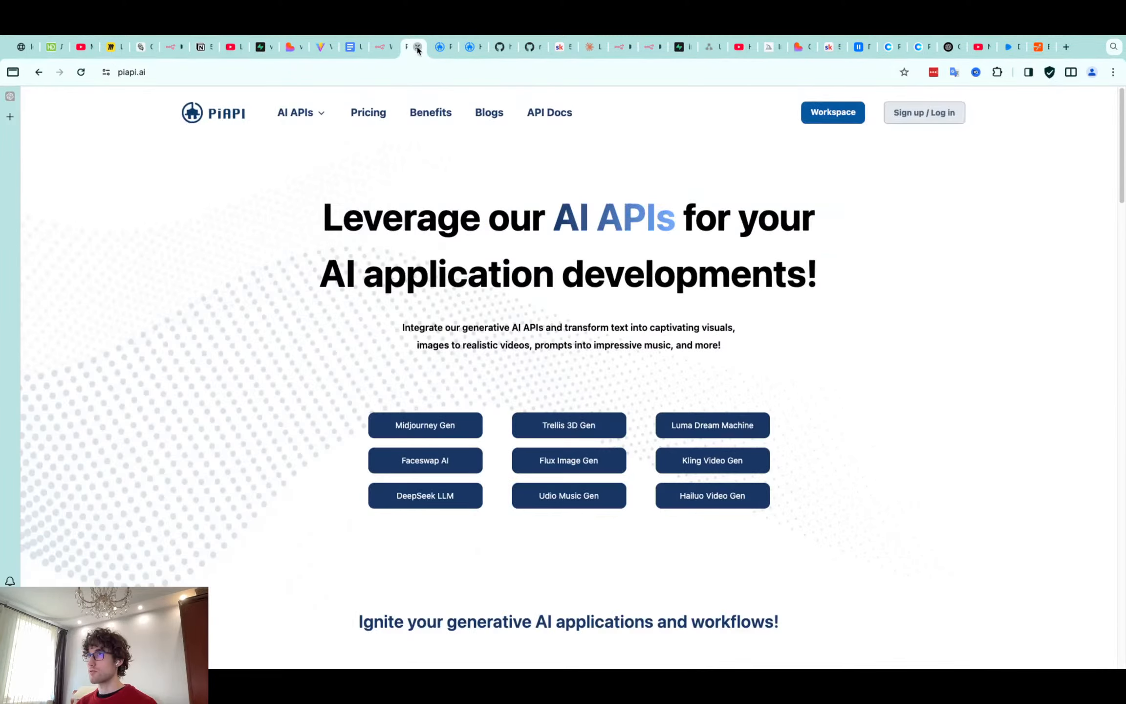
left_click(375, 49)
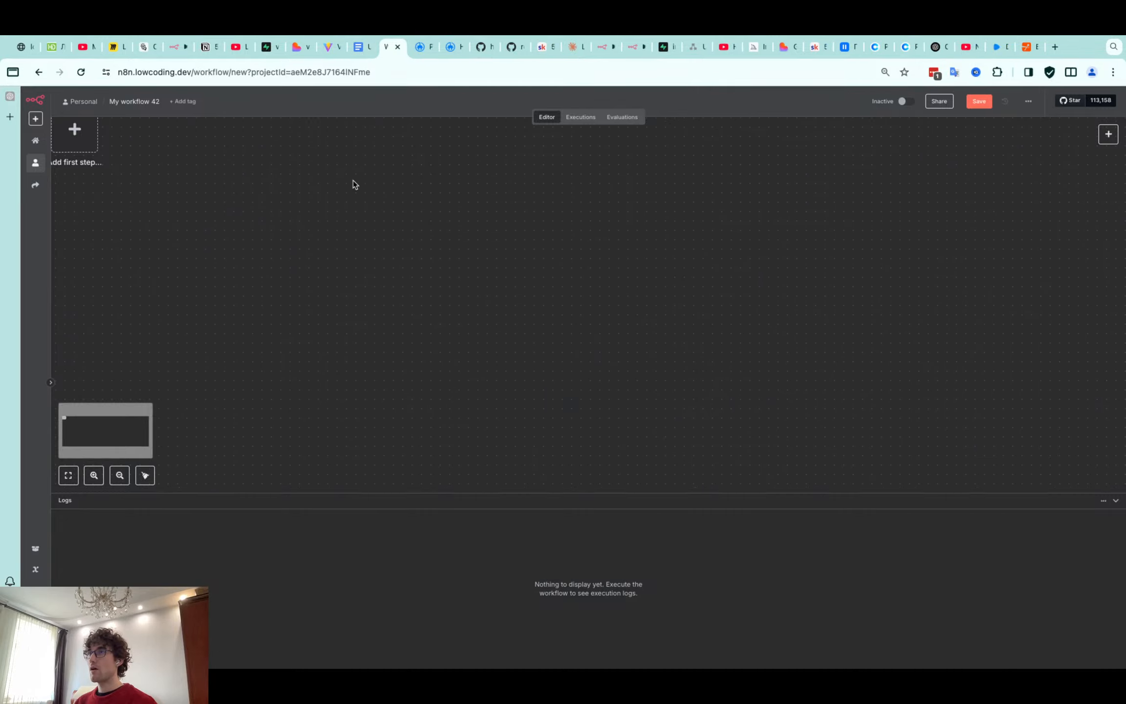
left_click(332, 50)
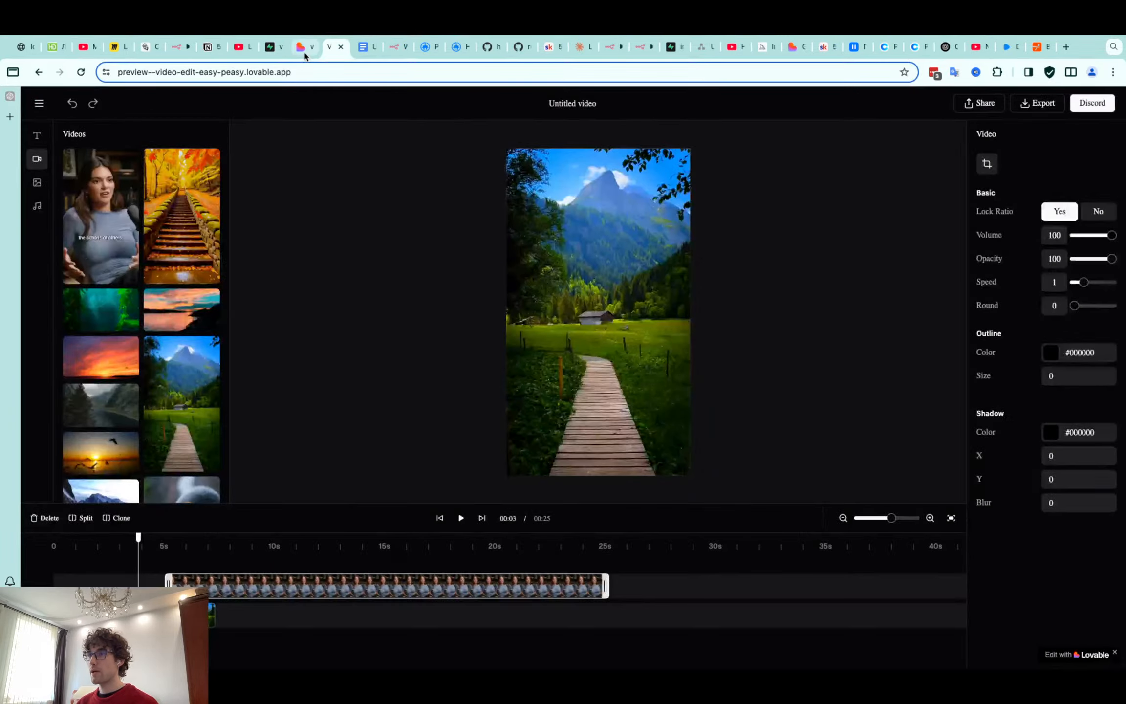
left_click(306, 53)
scroll(271, 272, "down", 5)
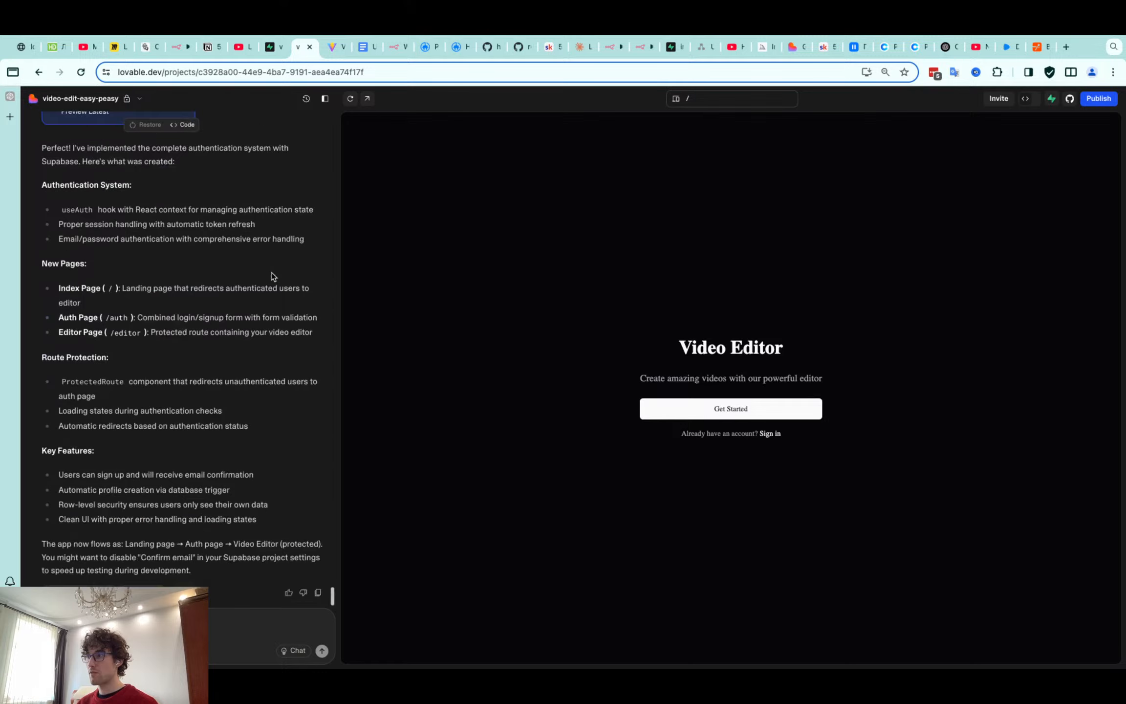
scroll(241, 386, "up", 4)
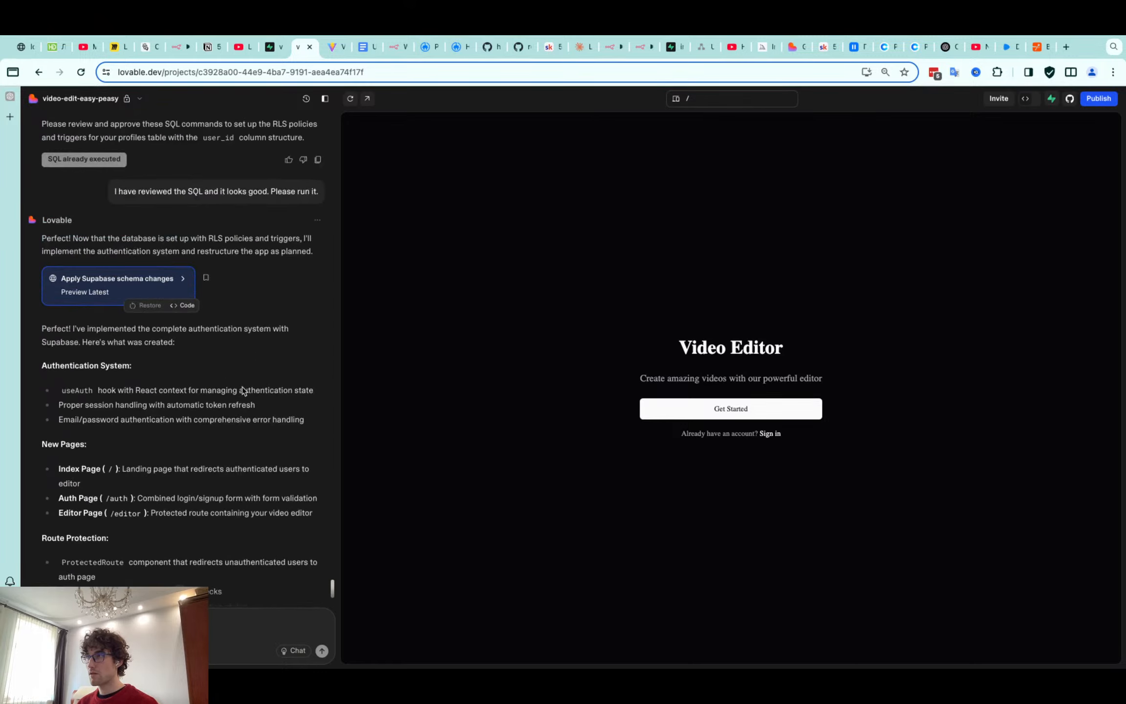
left_click(719, 413)
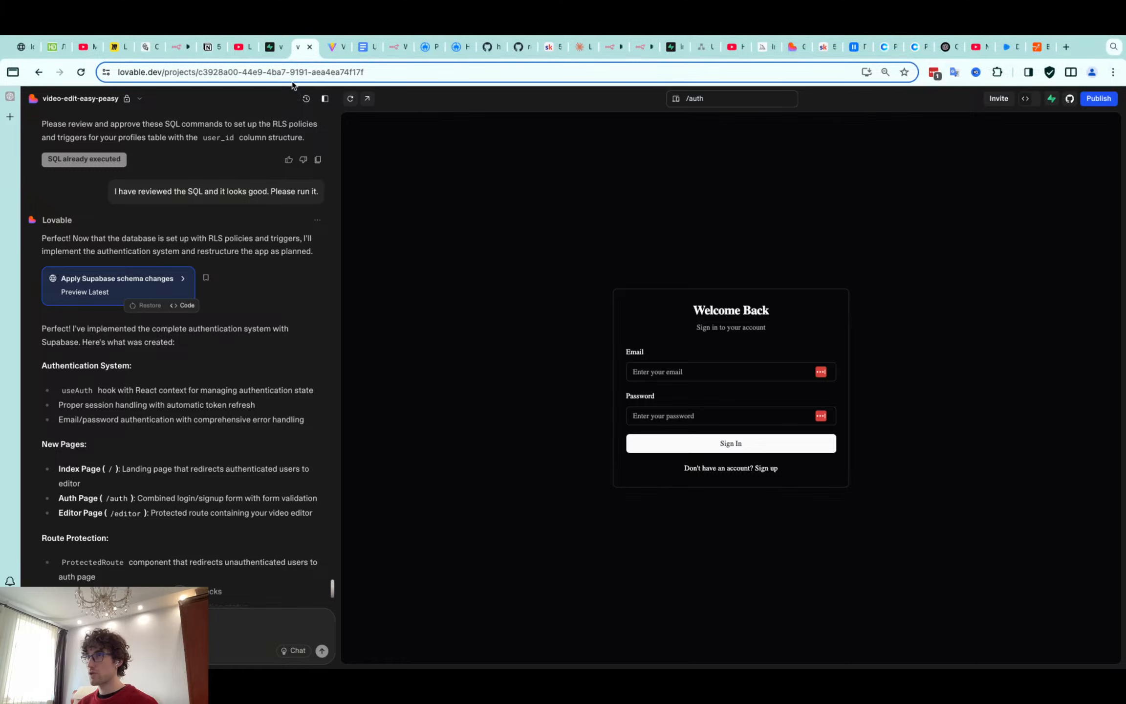
Create an auto-confirmed authentication user in the Supabase project viviral, entering the user's e-mail and password, and dismiss the password-saving prompt
left_click(270, 46)
mouse_move(33, 215)
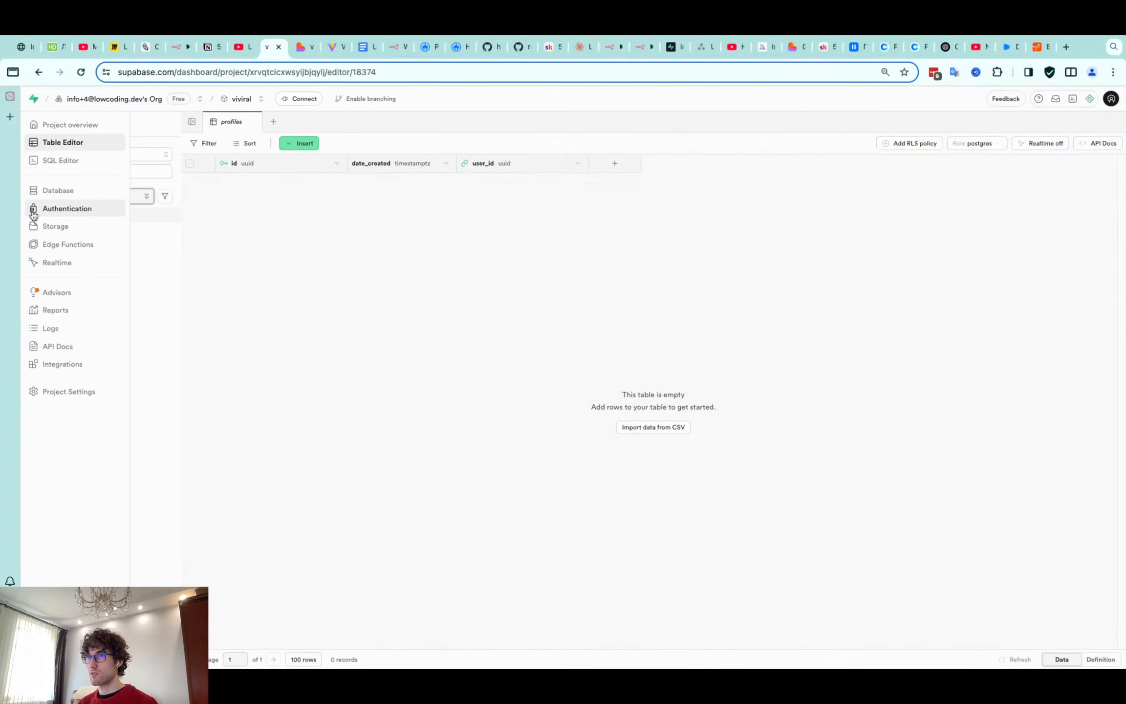
left_click(33, 215)
left_click(1083, 157)
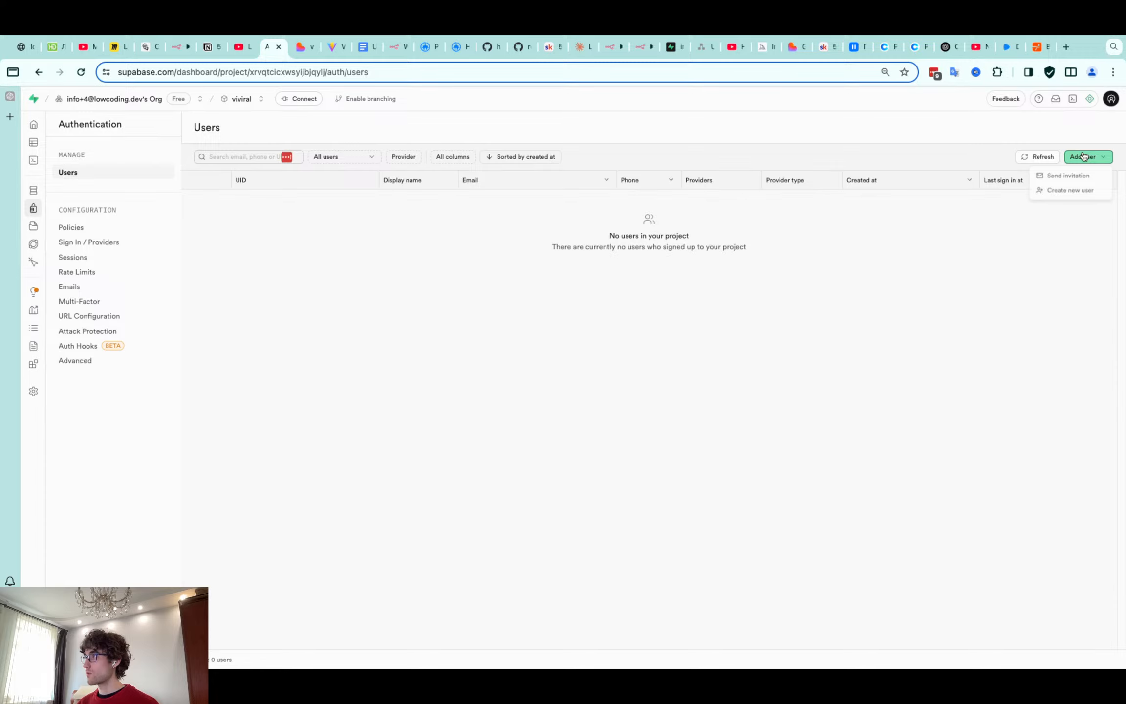
left_click(1070, 189)
left_click(586, 337)
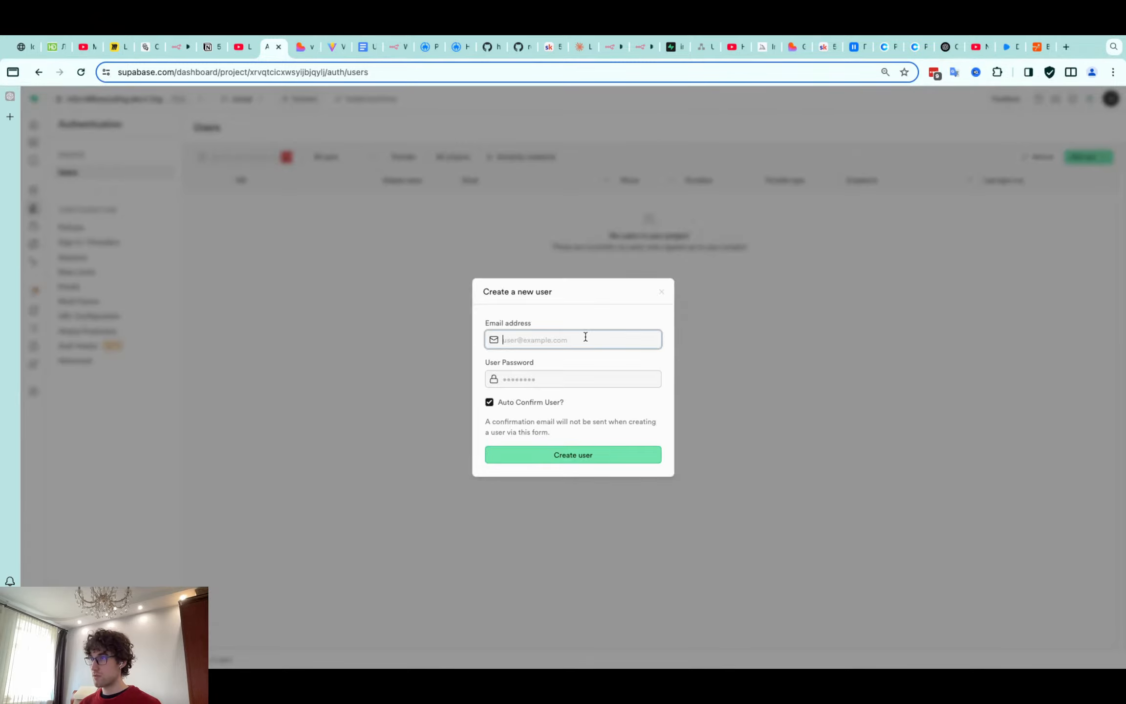
key("ctrl+v")
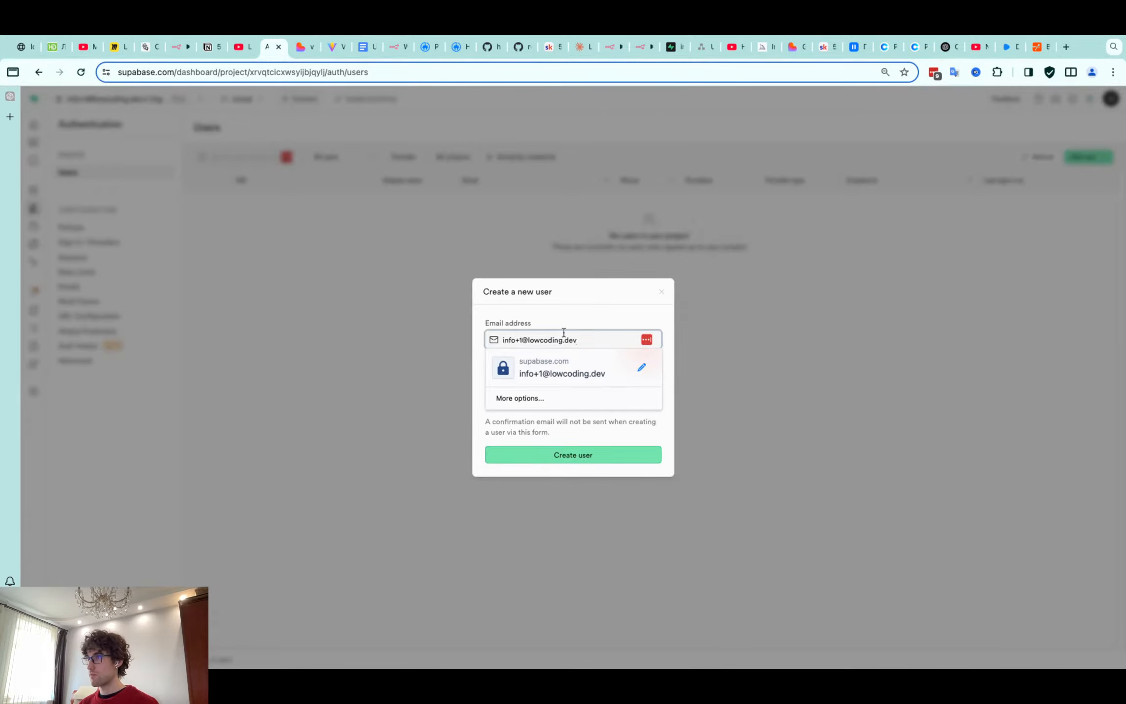
left_click(561, 377)
type("•••••••••")
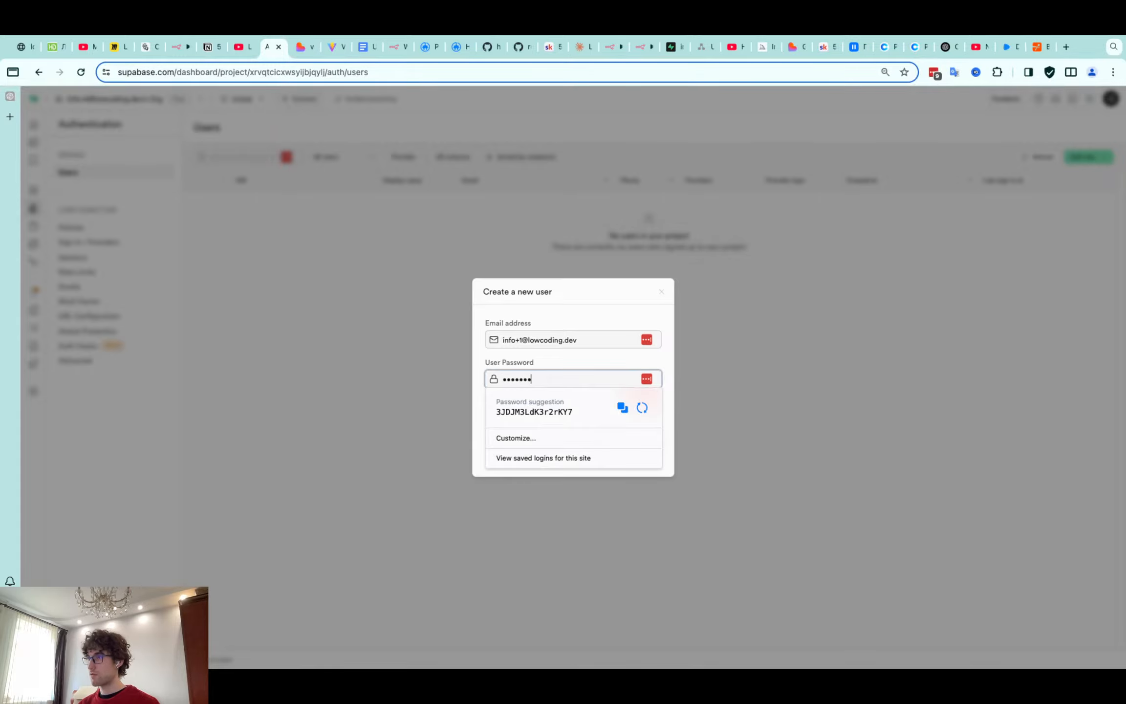
key("Return")
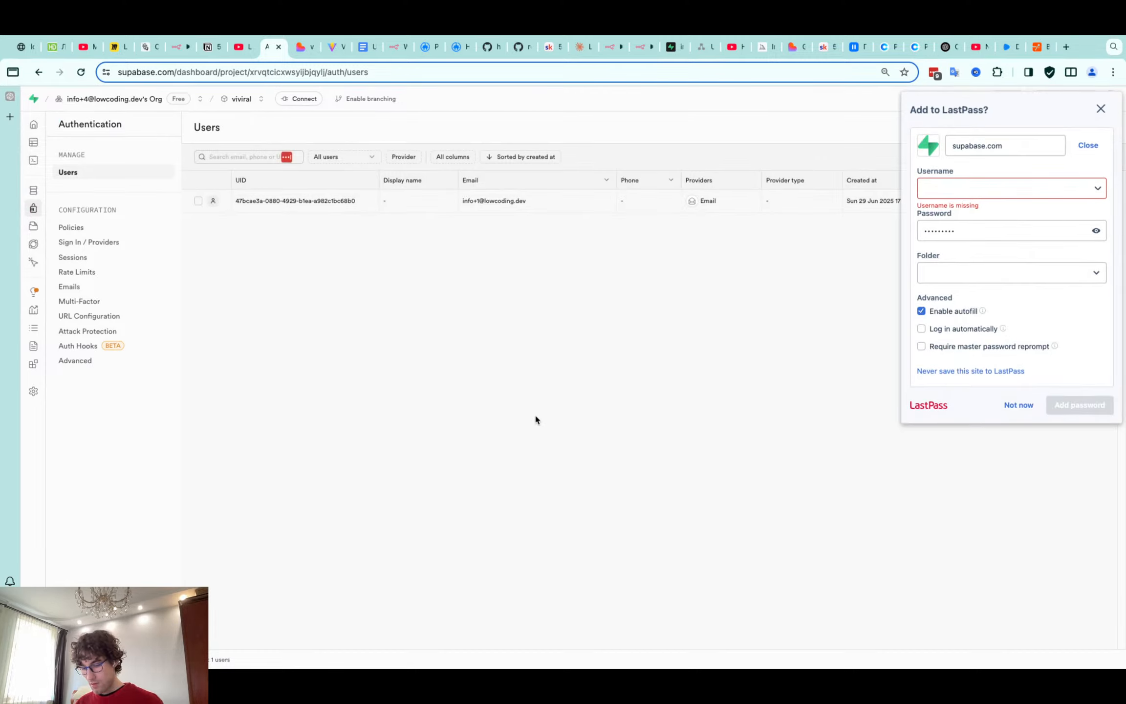
left_click(1101, 109)
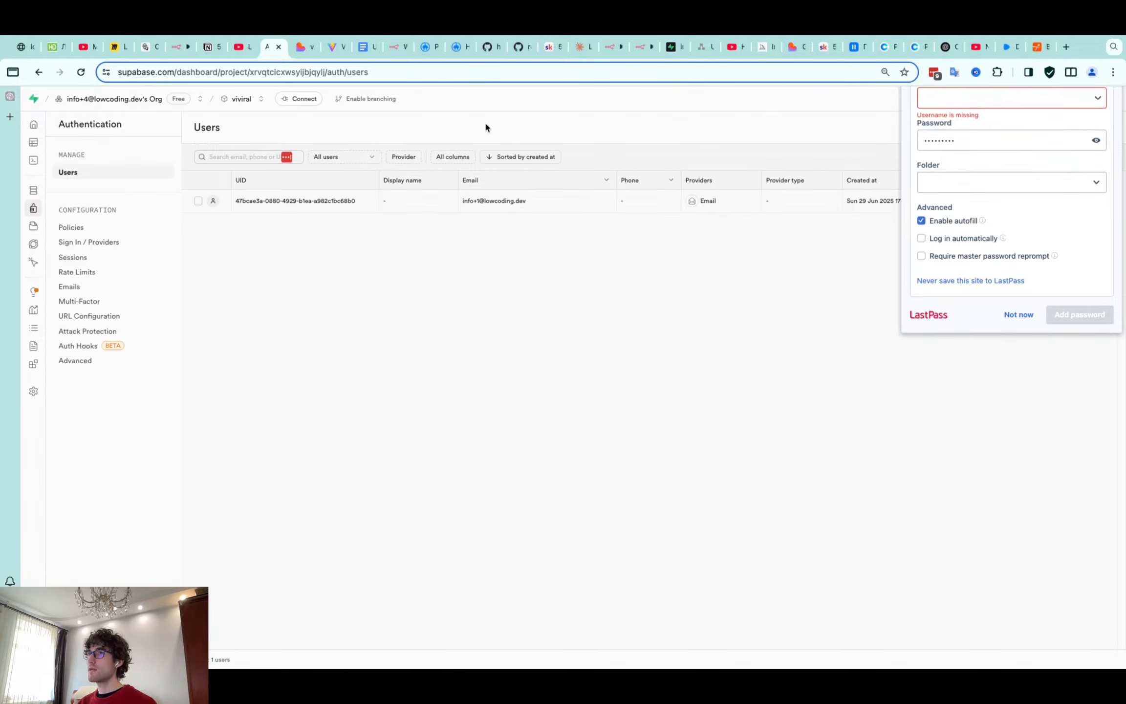
Switch back to Lovable and sign in to the previewed video editor with the new user's e-mail and password, dismissing the password-saving prompt
key("ctrl+Tab")
left_click(747, 371)
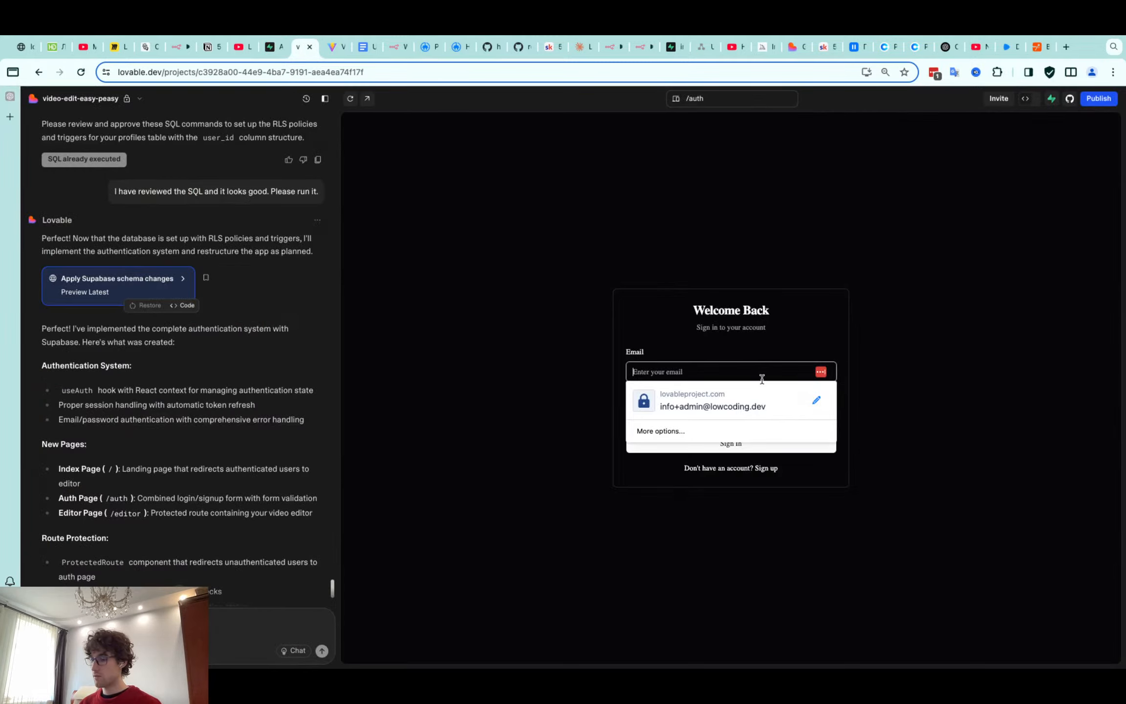
type("in")
left_click(737, 403)
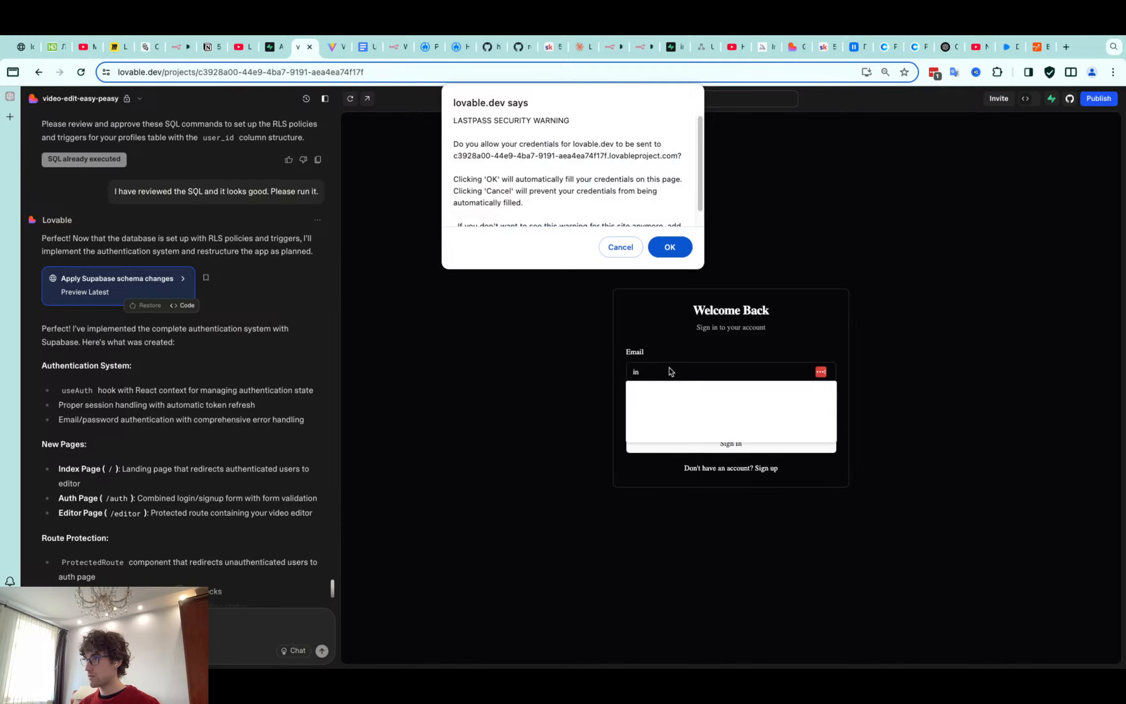
left_click(668, 247)
double_click(660, 372)
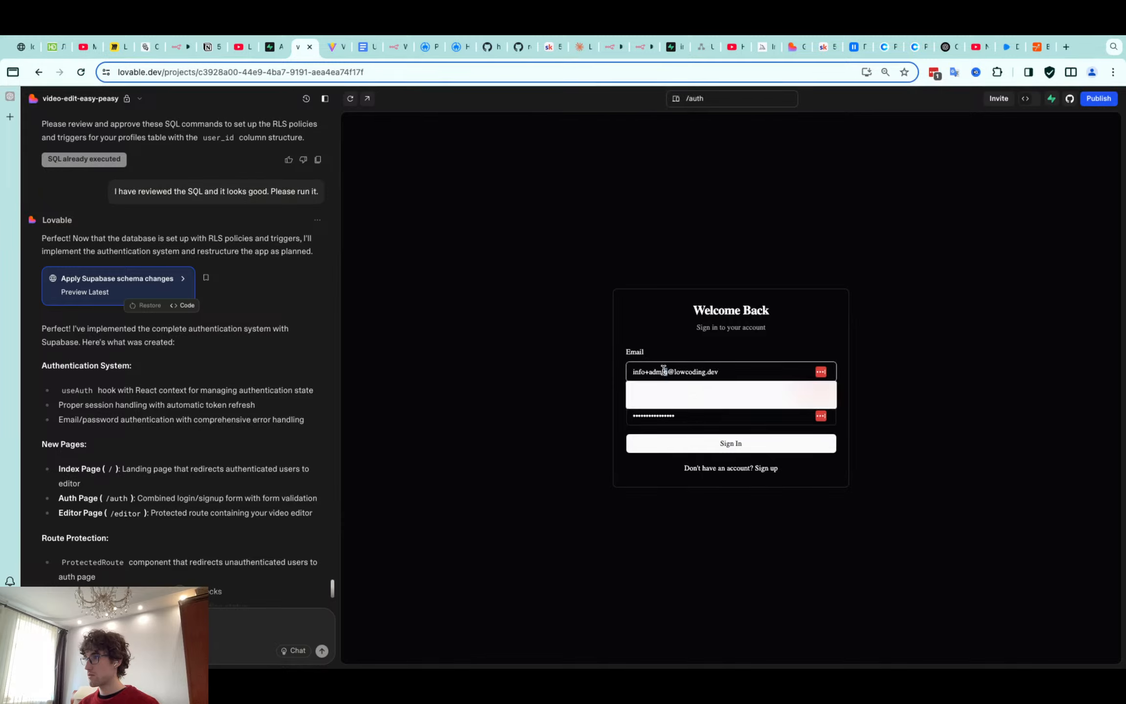
type("1")
double_click(678, 420)
type("*******")
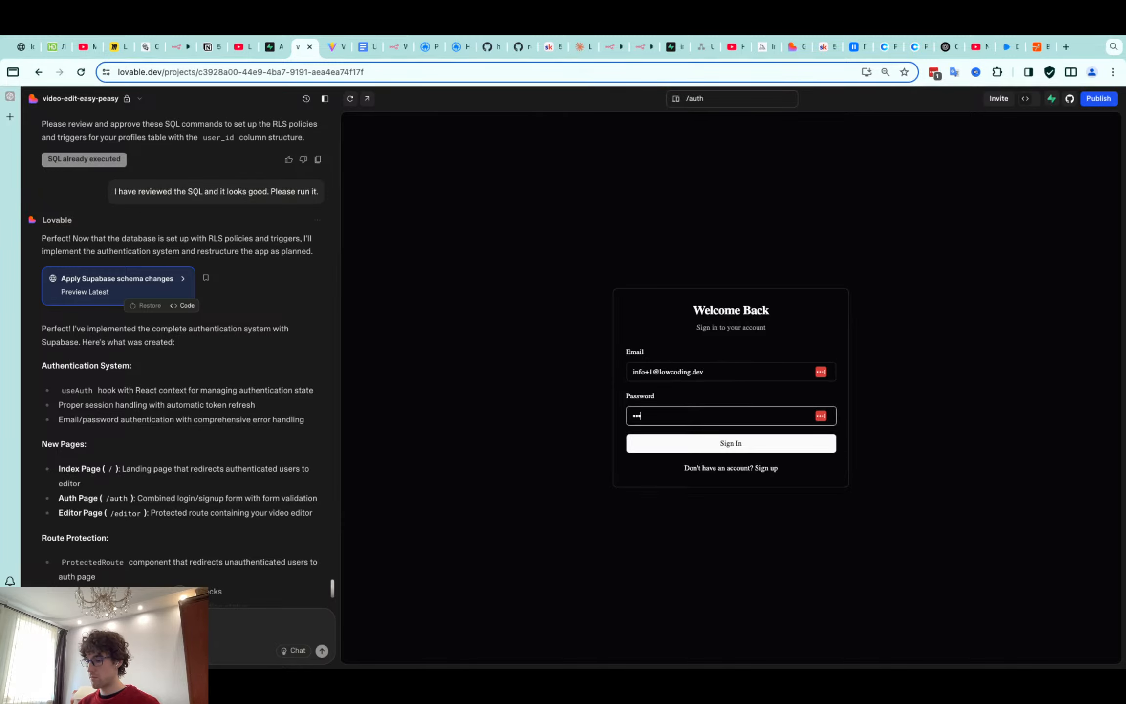
key("Return")
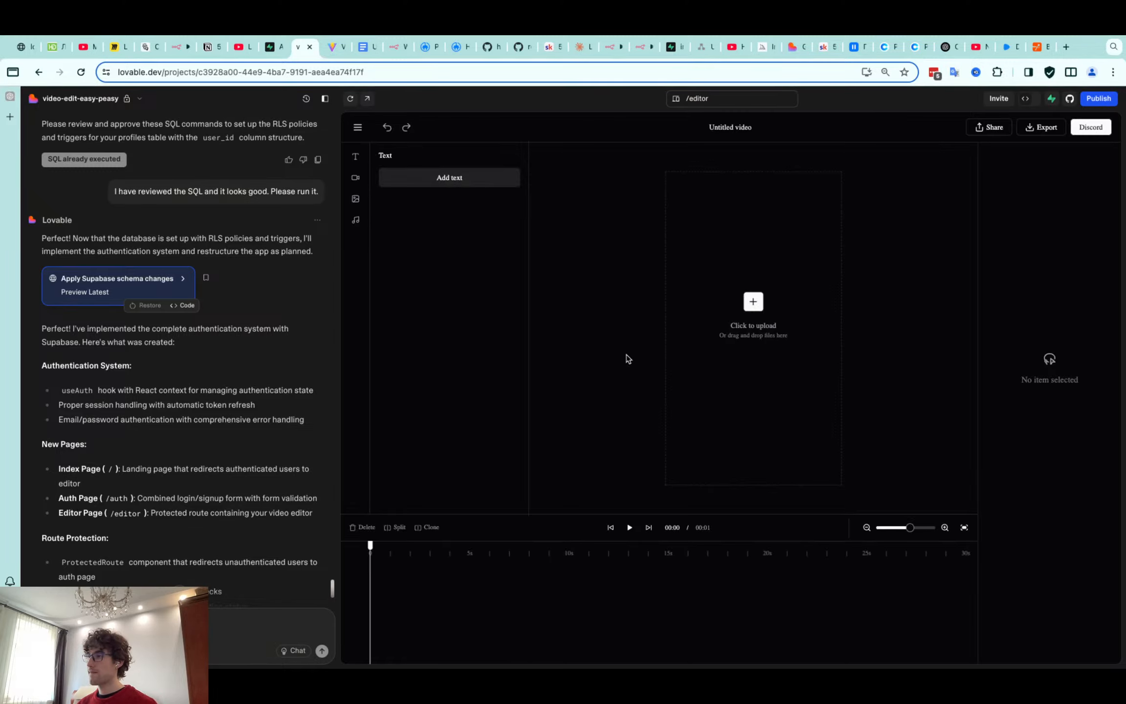
left_click(1102, 109)
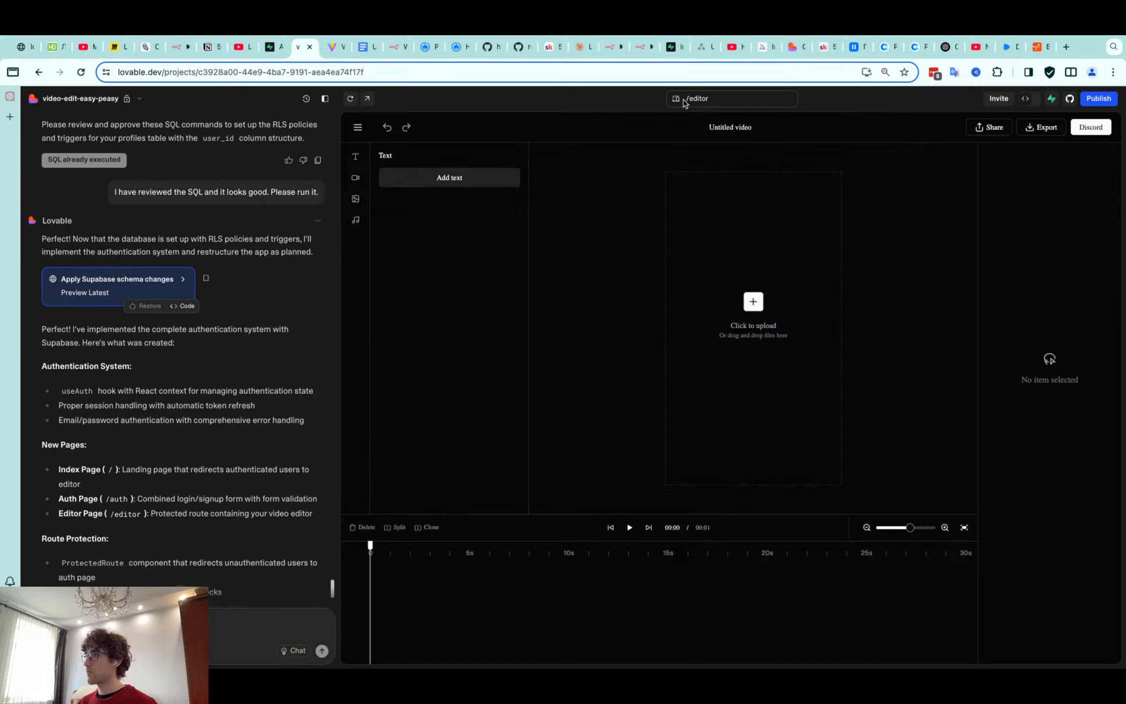
Test the / route in the Lovable preview and switch to the Google Docs plan to review its flow outline
left_click(685, 101)
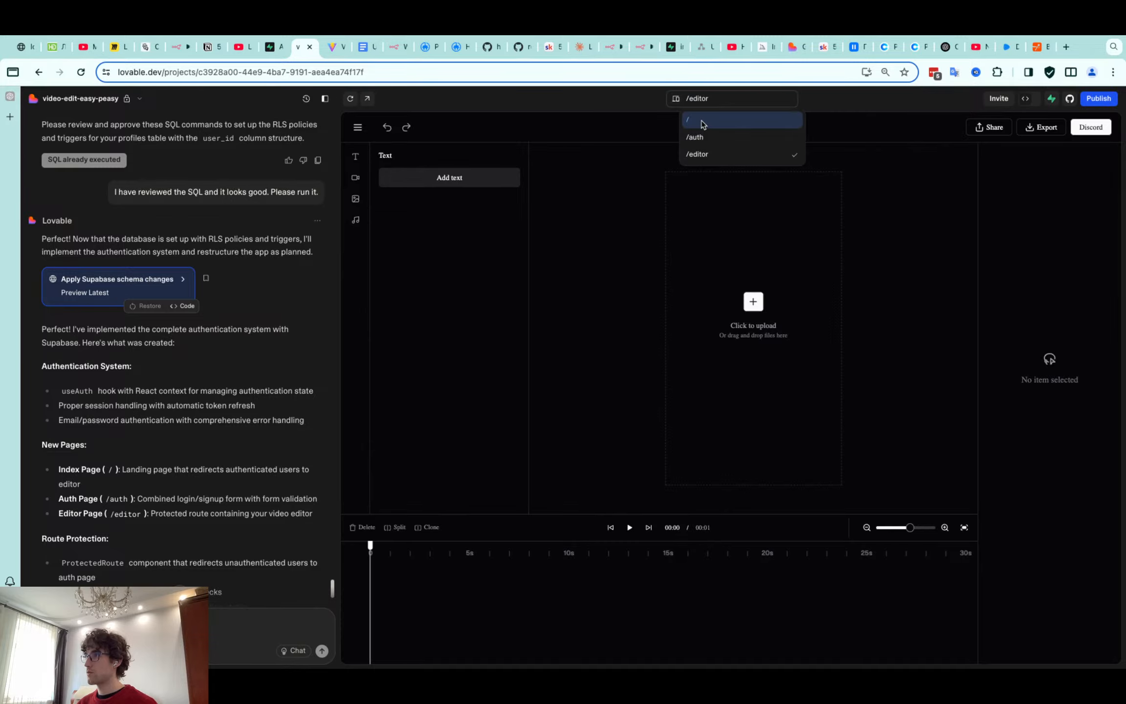
left_click(702, 125)
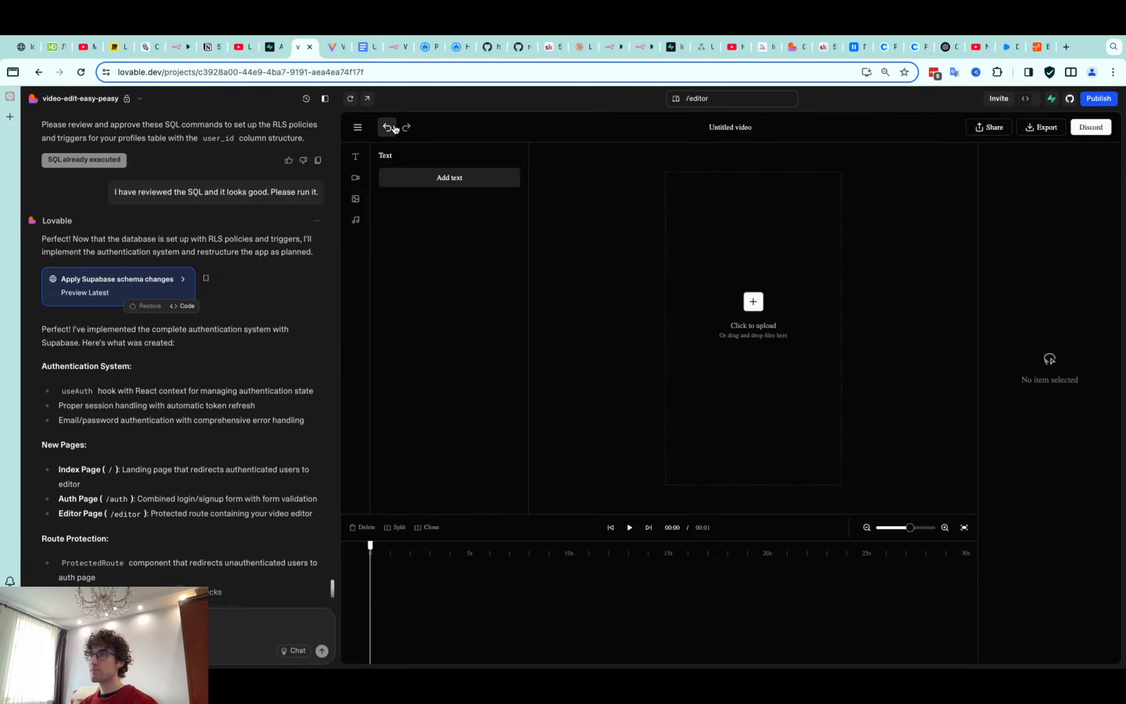
left_click(337, 48)
left_click(368, 52)
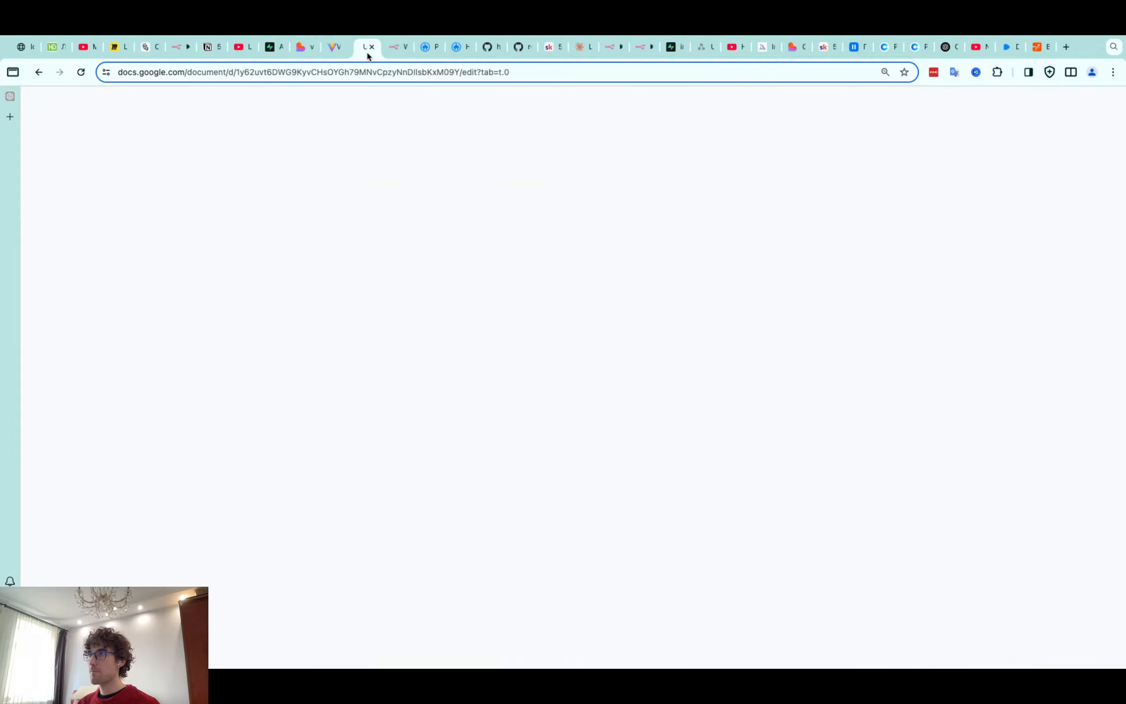
scroll(508, 362, "down", 3)
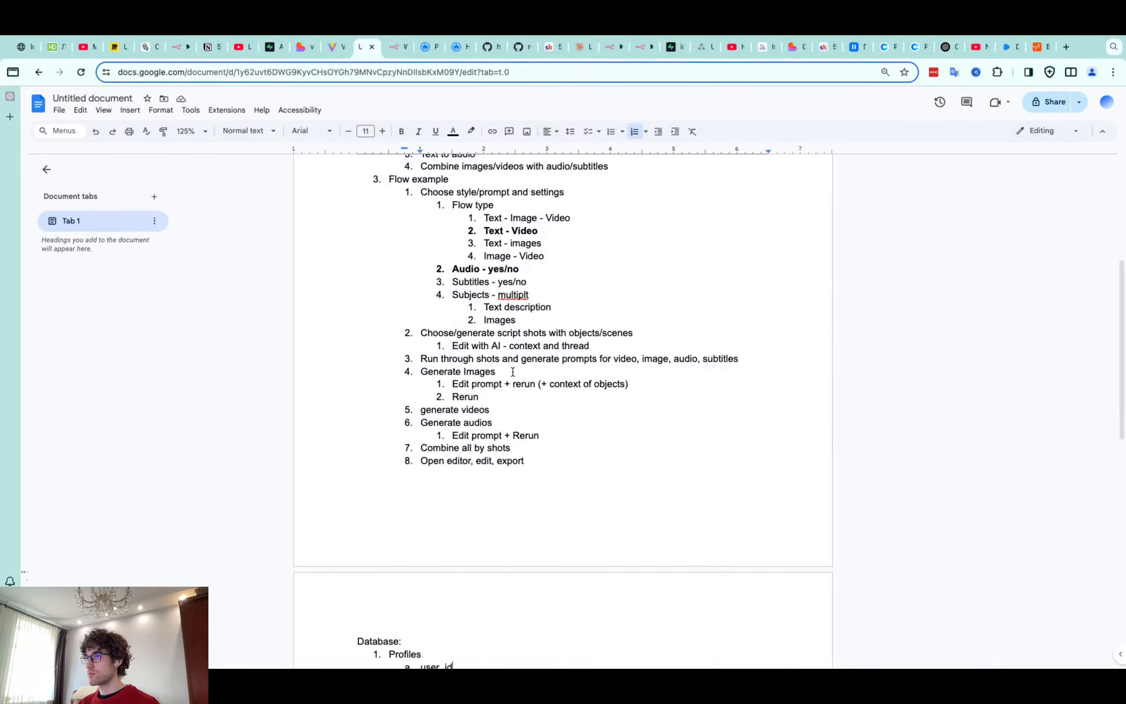
scroll(513, 372, "down", 5)
scroll(513, 372, "up", 10)
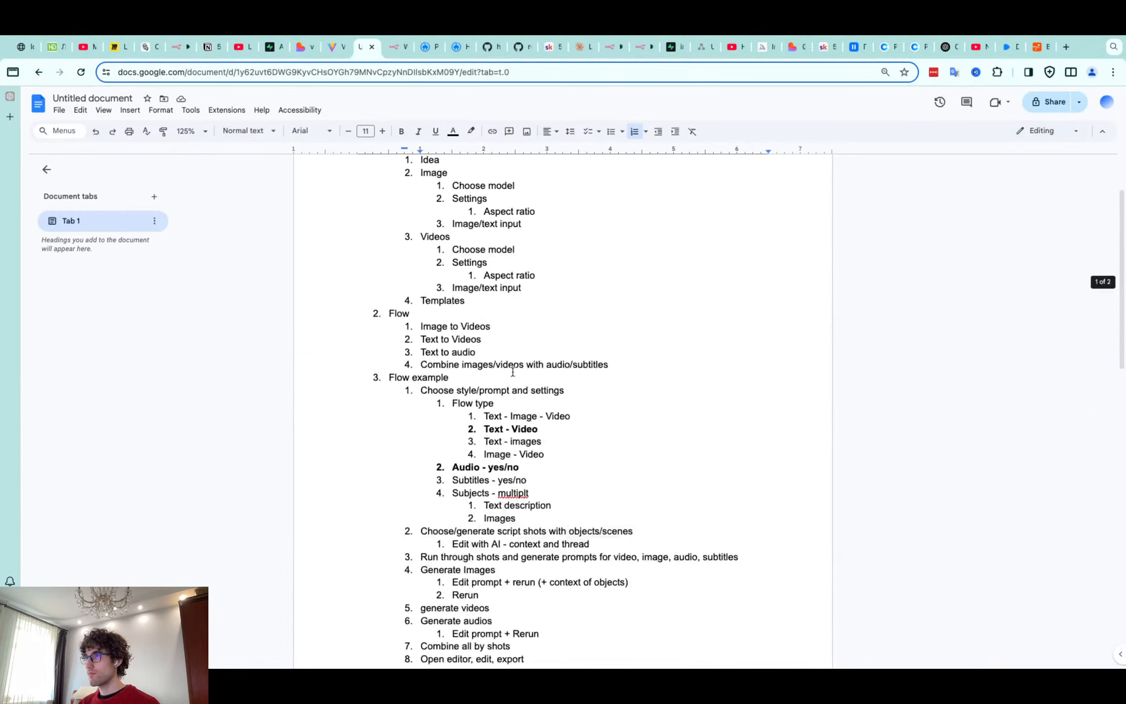
scroll(452, 270, "down", 3)
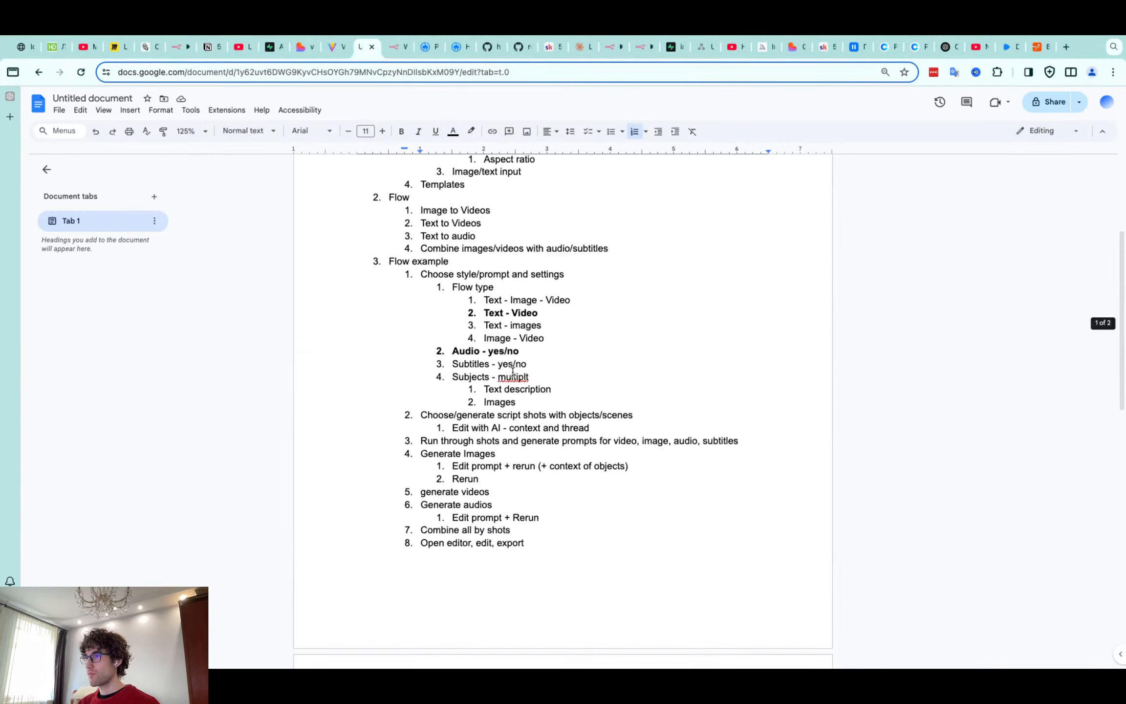
Switch back to Lovable to extend the chat prompt with a new line, and consult the Database section of the Google Docs plan
left_click(301, 47)
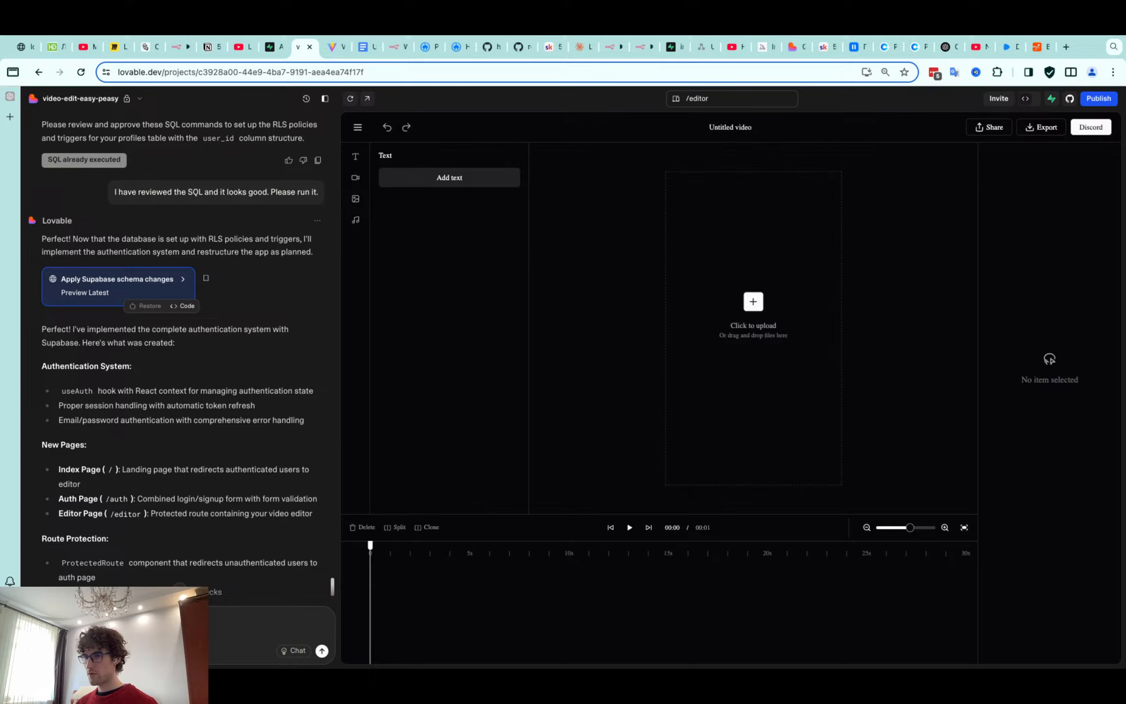
key("shift+Return")
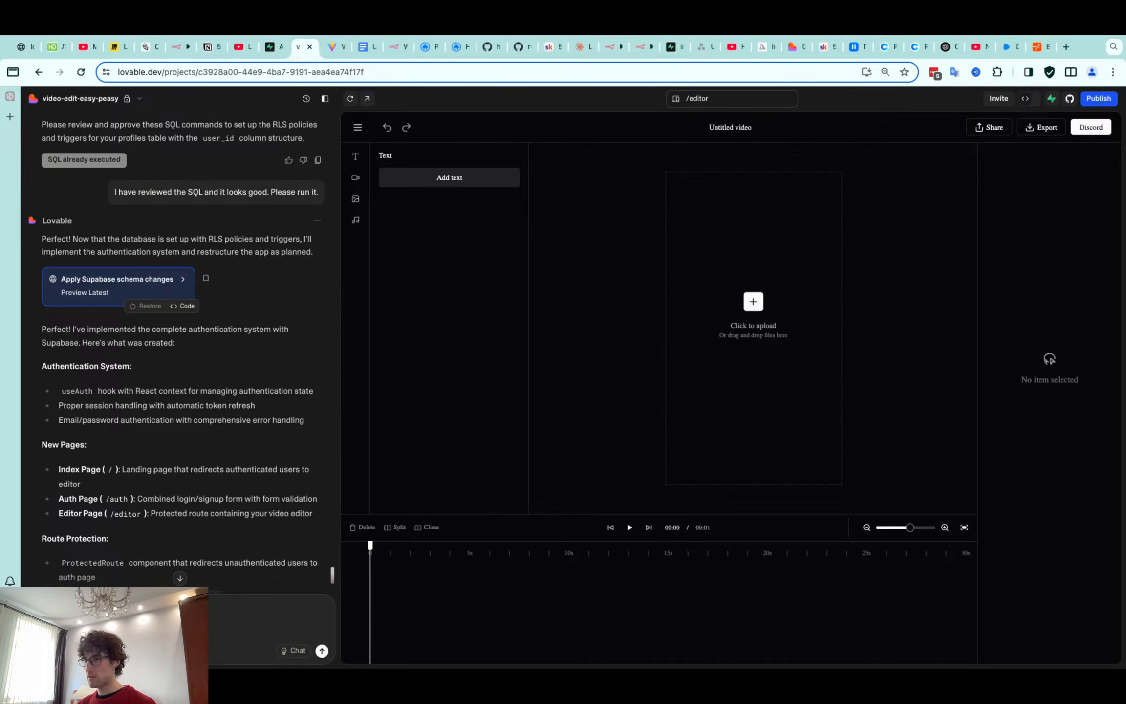
left_click(365, 49)
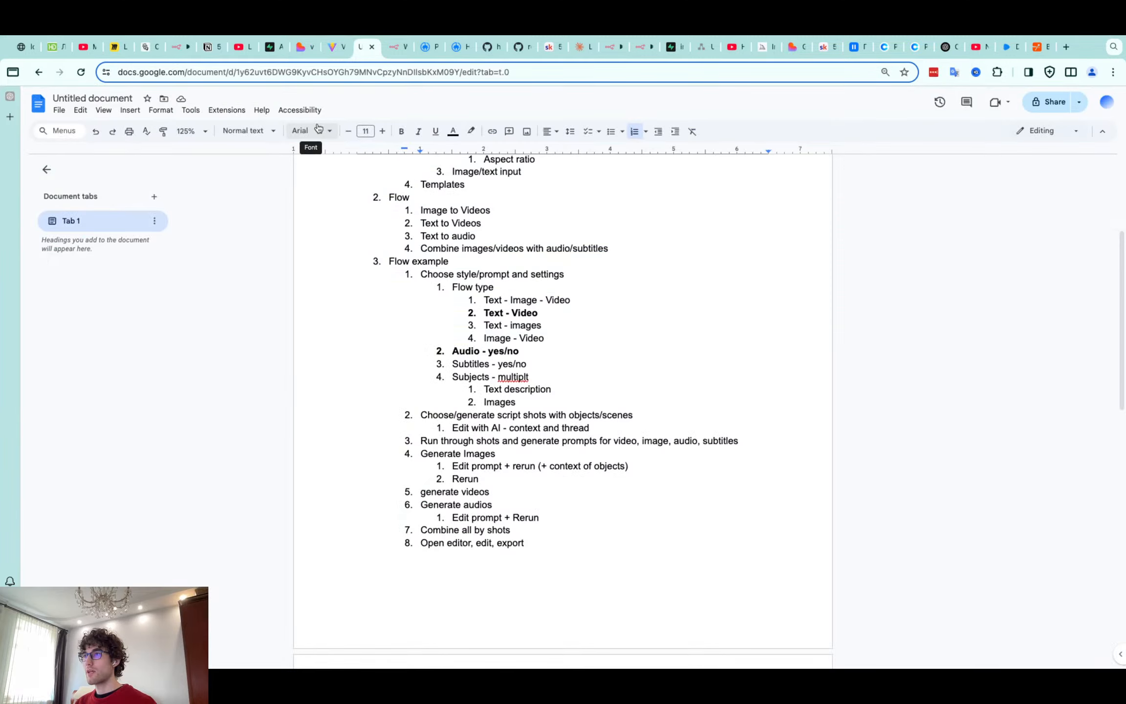
scroll(448, 324, "down", 8)
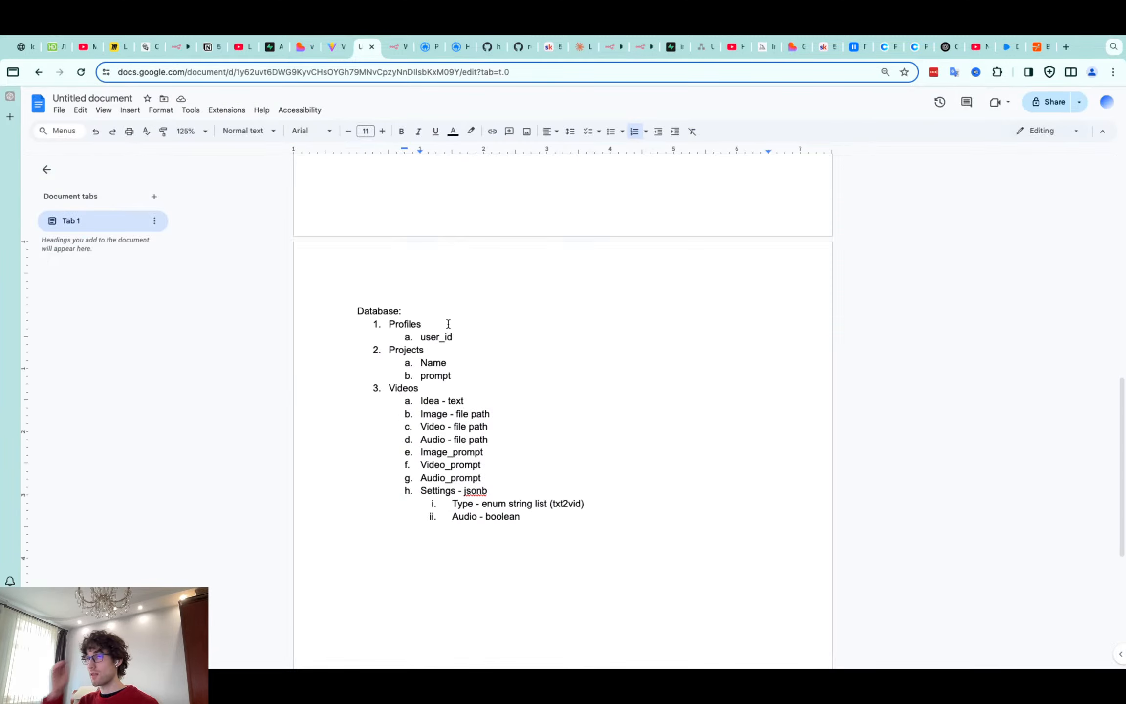
Switch to the Supabase project viviral and start a new table named project in the public schema
left_click(272, 49)
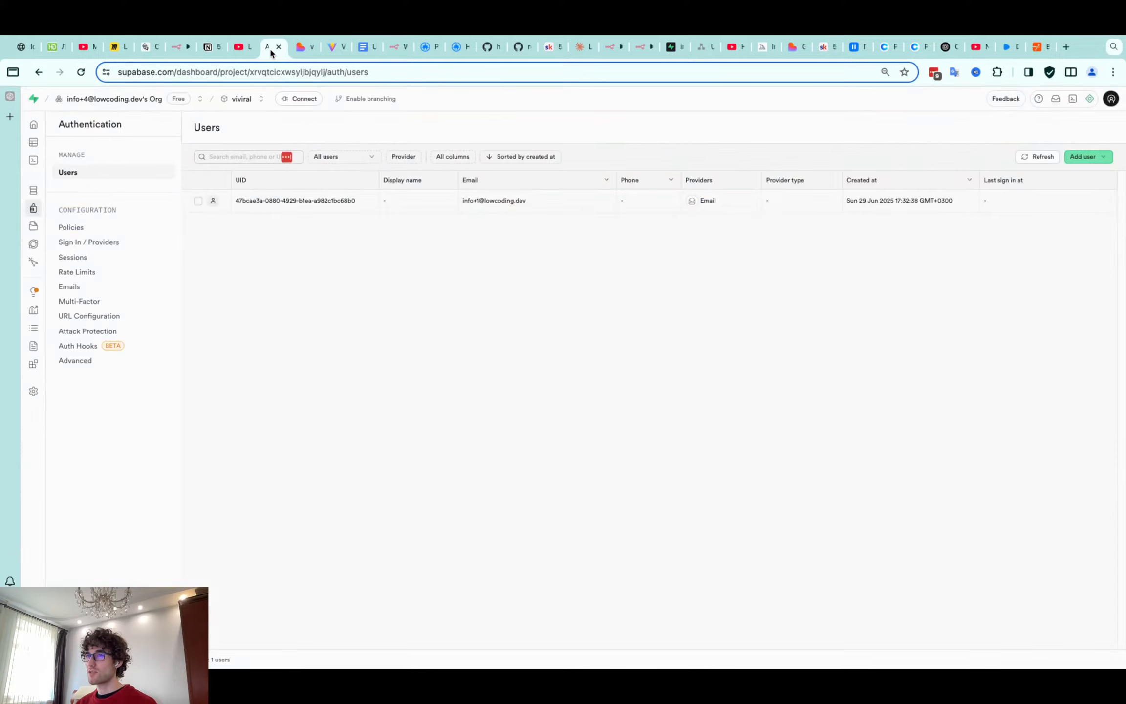
left_click(59, 141)
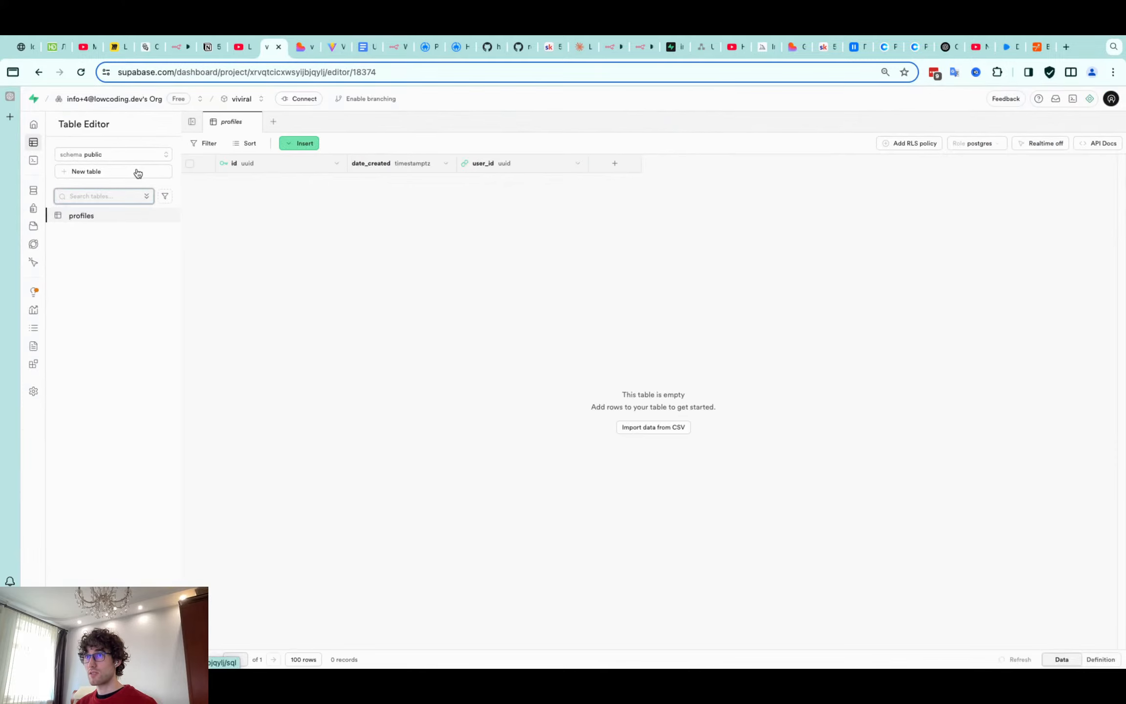
left_click(138, 172)
type("proj")
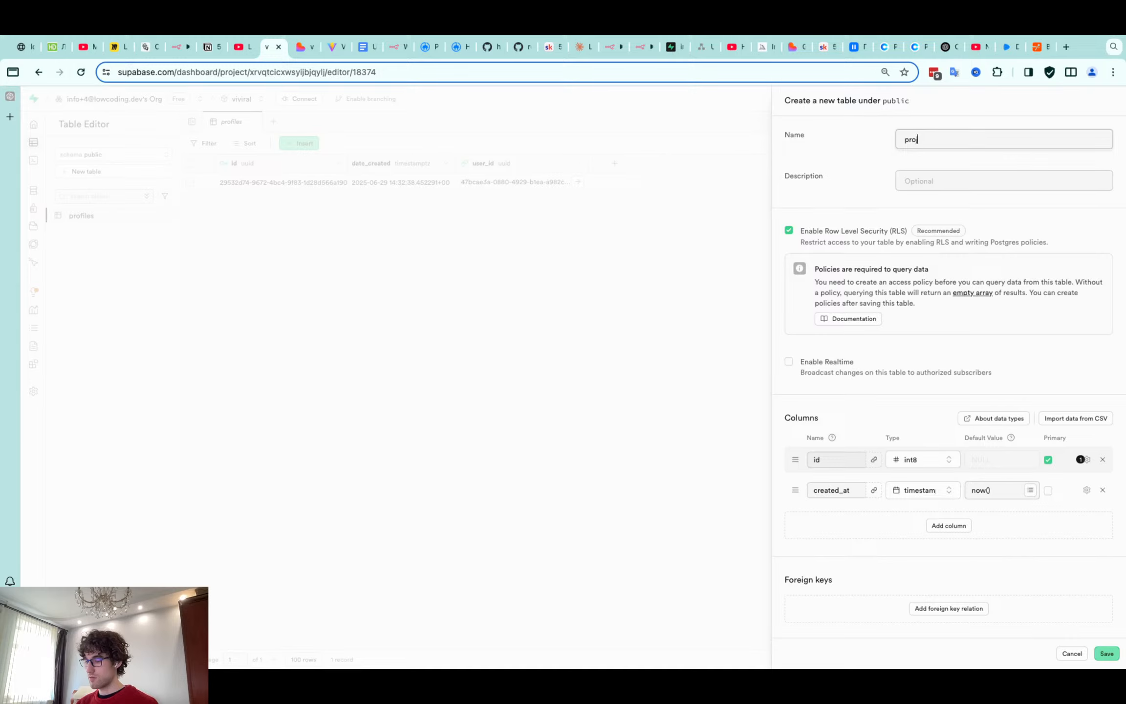
type("ect")
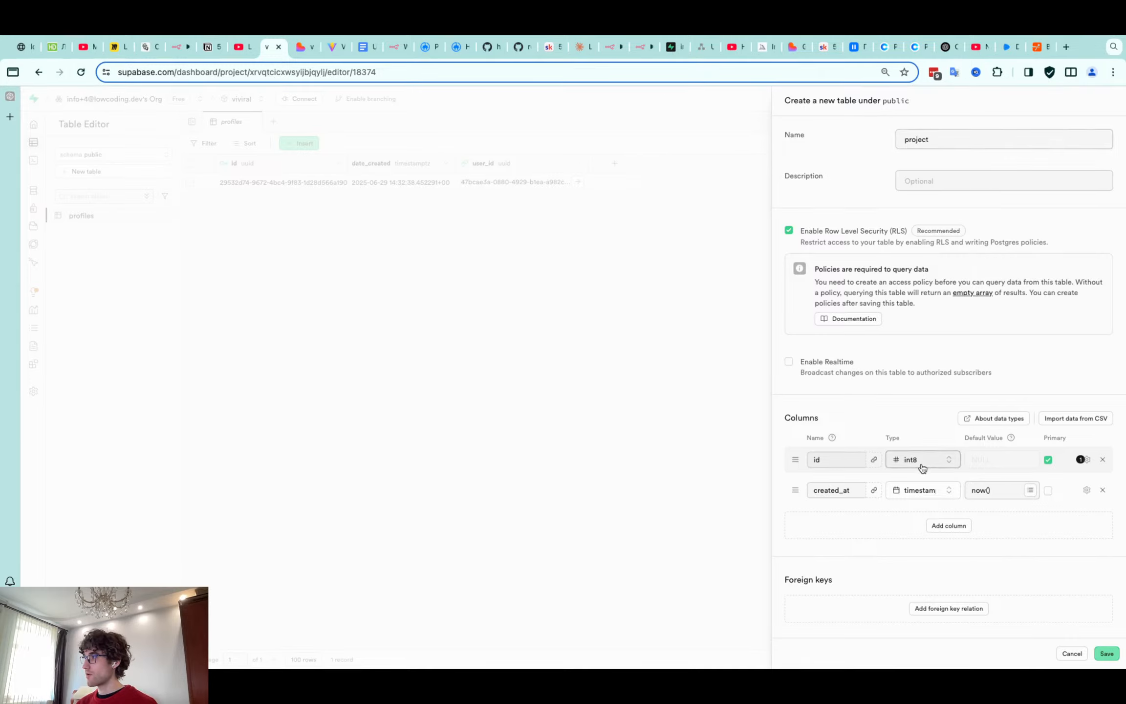
Set the id column to type uuid, and rename created_at to date_created with the suggested "now() at time" zone expression as default
left_click(923, 468)
type("uu")
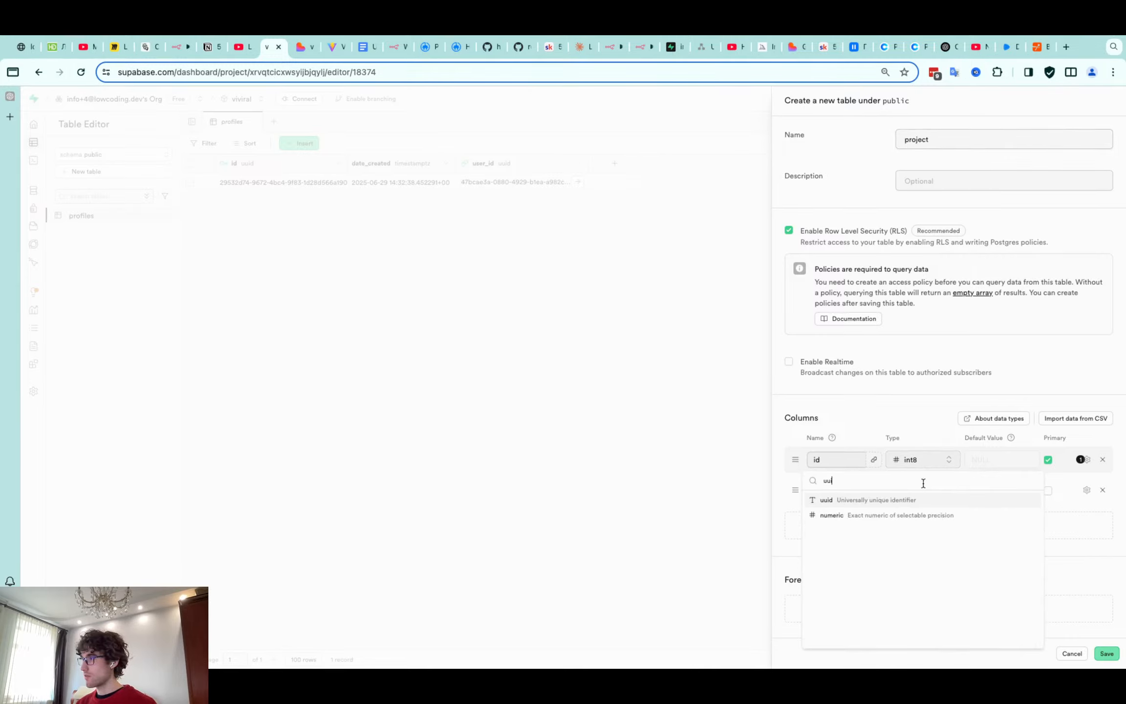
left_click(904, 501)
left_click_drag(852, 495, 793, 488)
type("d")
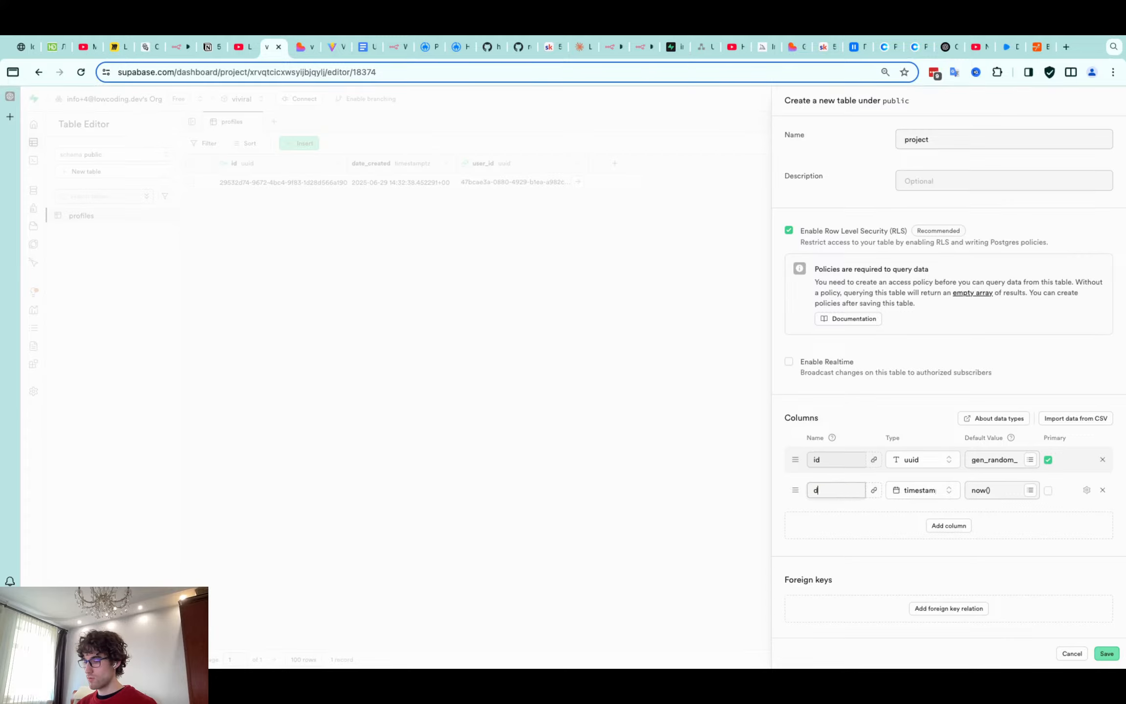
type("ate_created")
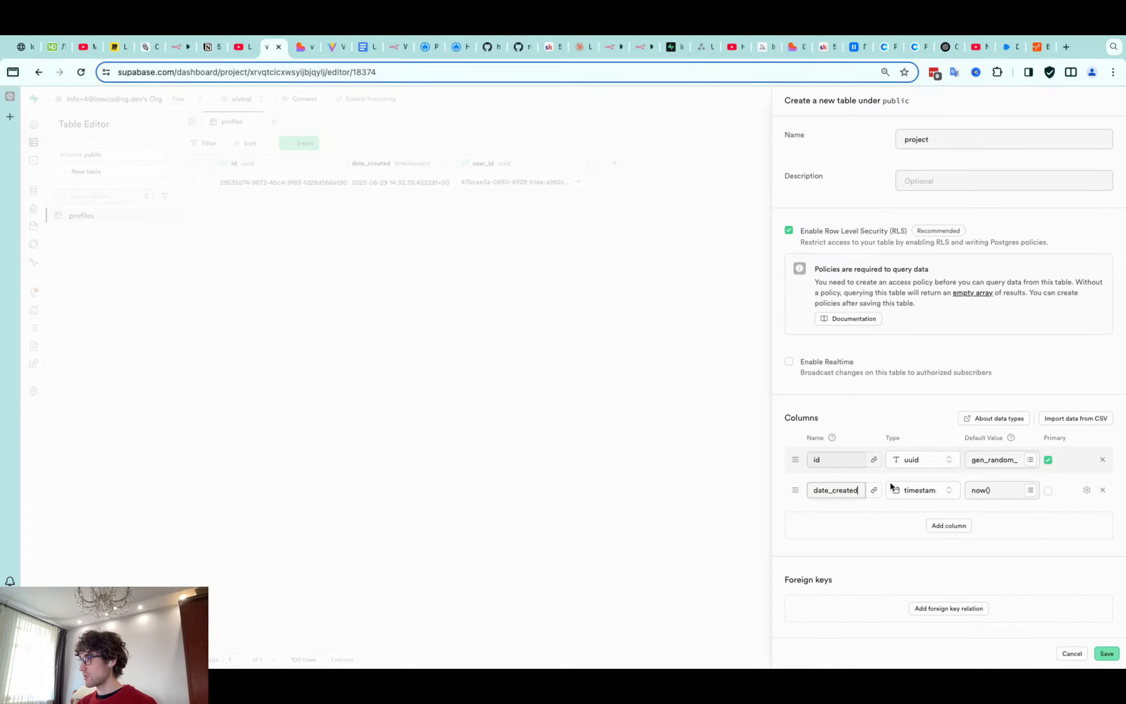
left_click(1030, 490)
left_click(992, 550)
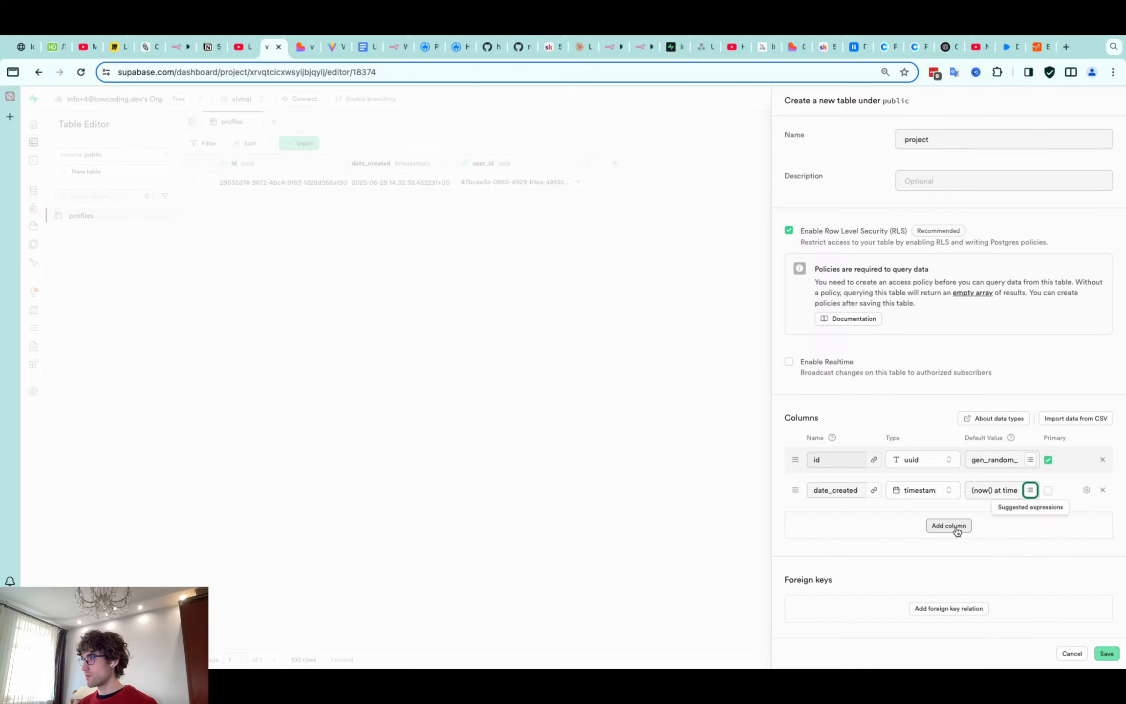
Add two columns of type text, name and prompt, to the project table
left_click(951, 527)
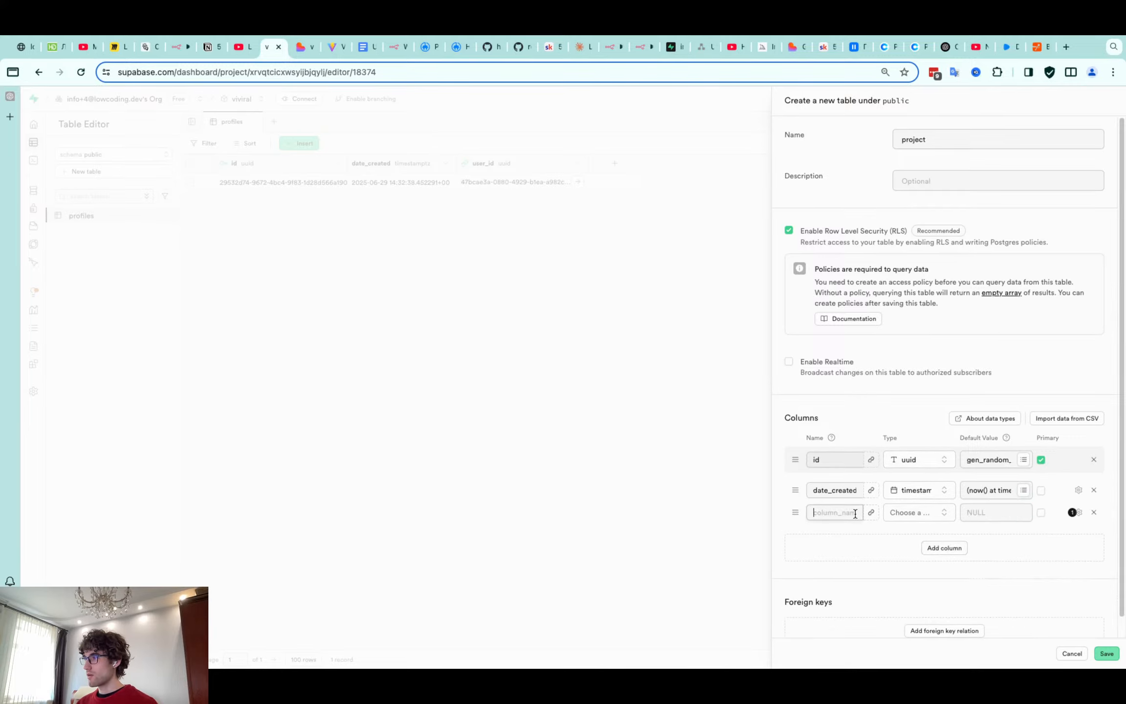
key("super+shift+a")
key("Return")
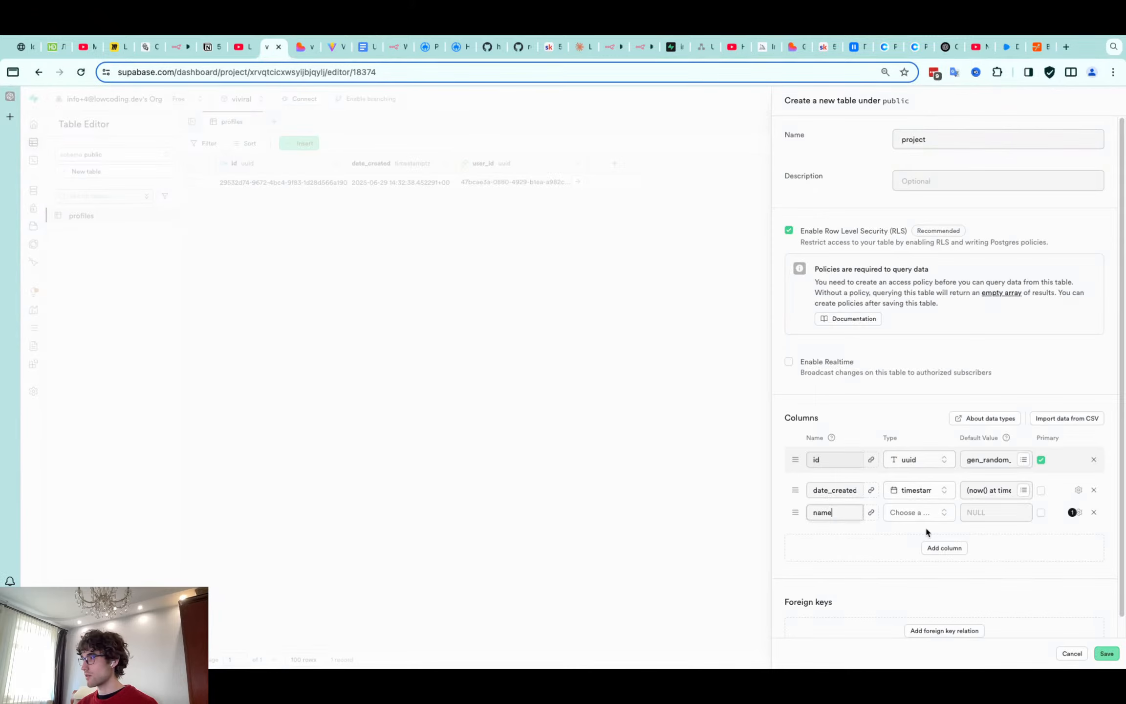
left_click(944, 547)
type("prompt")
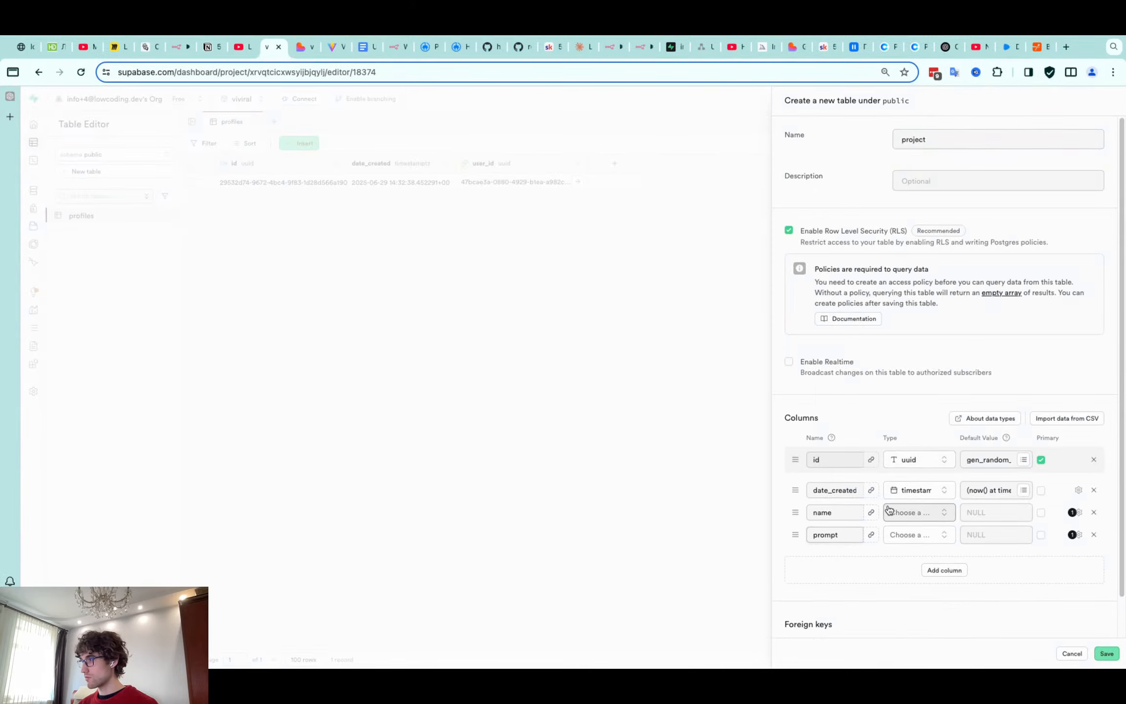
left_click(914, 513)
left_click(880, 472)
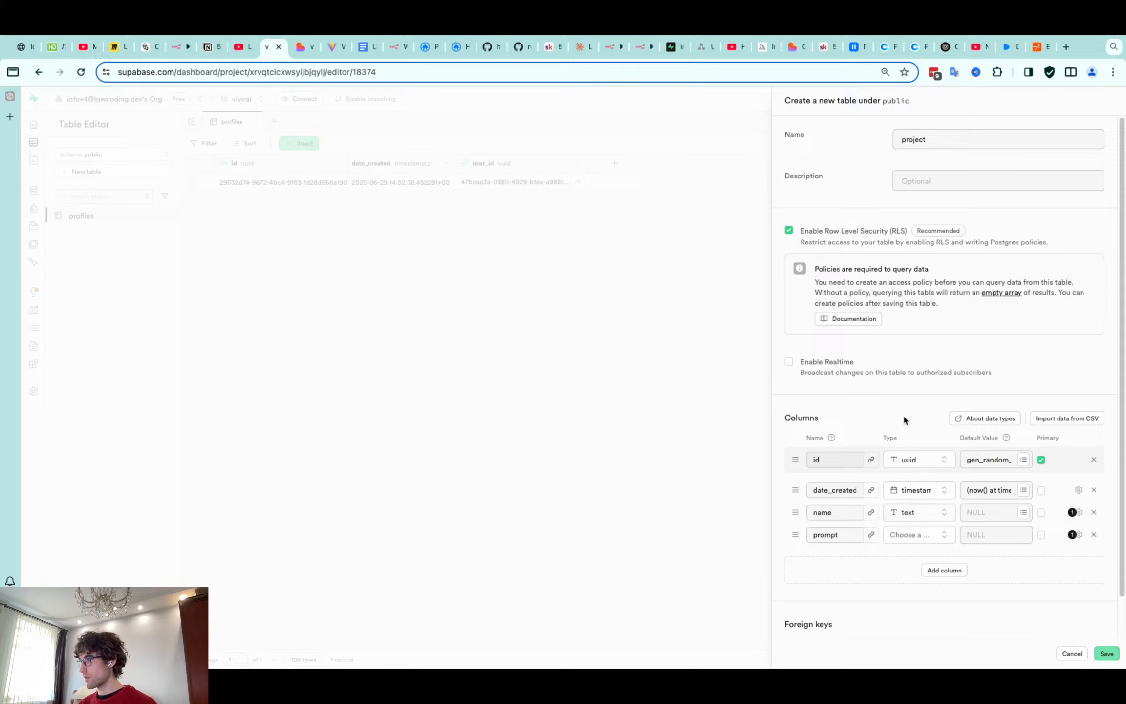
left_click(914, 534)
type("te")
left_click(910, 375)
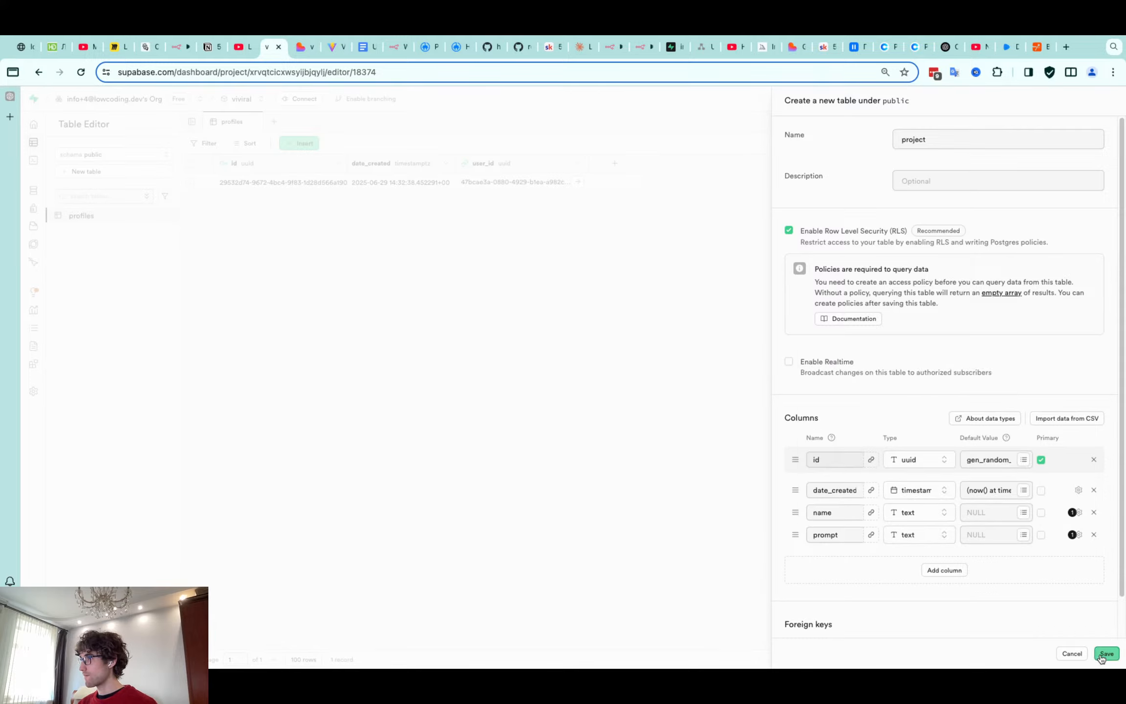
Add a further column named profile_id to the project table
scroll(854, 520, "down", 2)
left_click(943, 528)
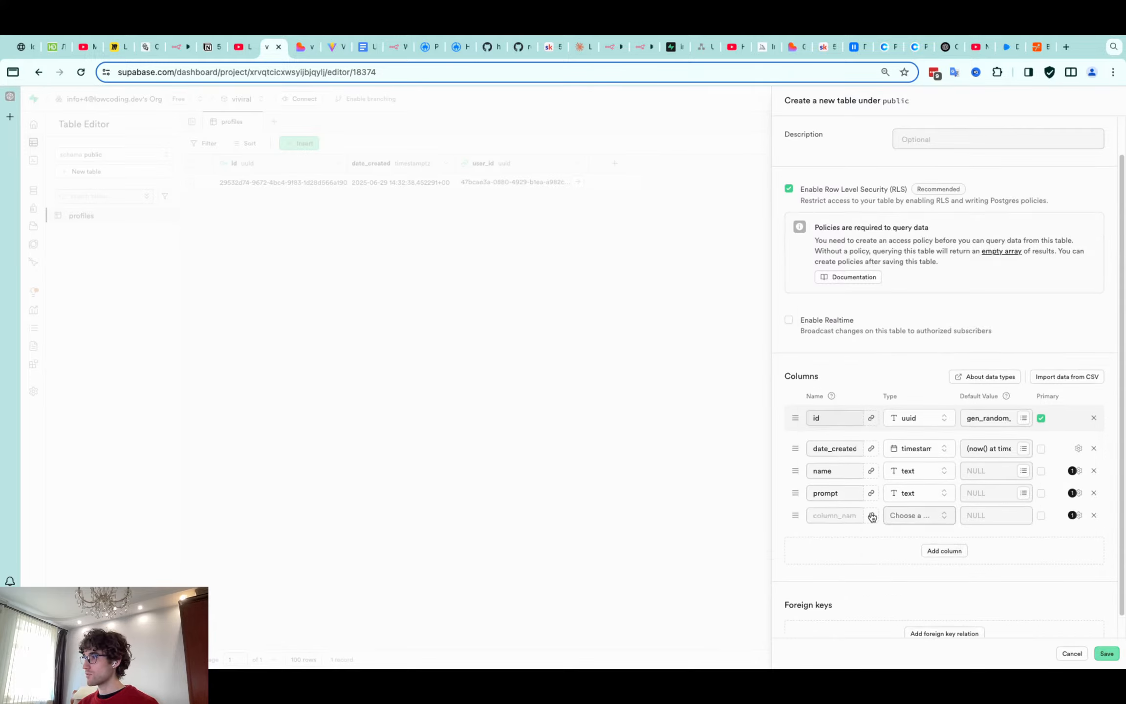
type("profile_id")
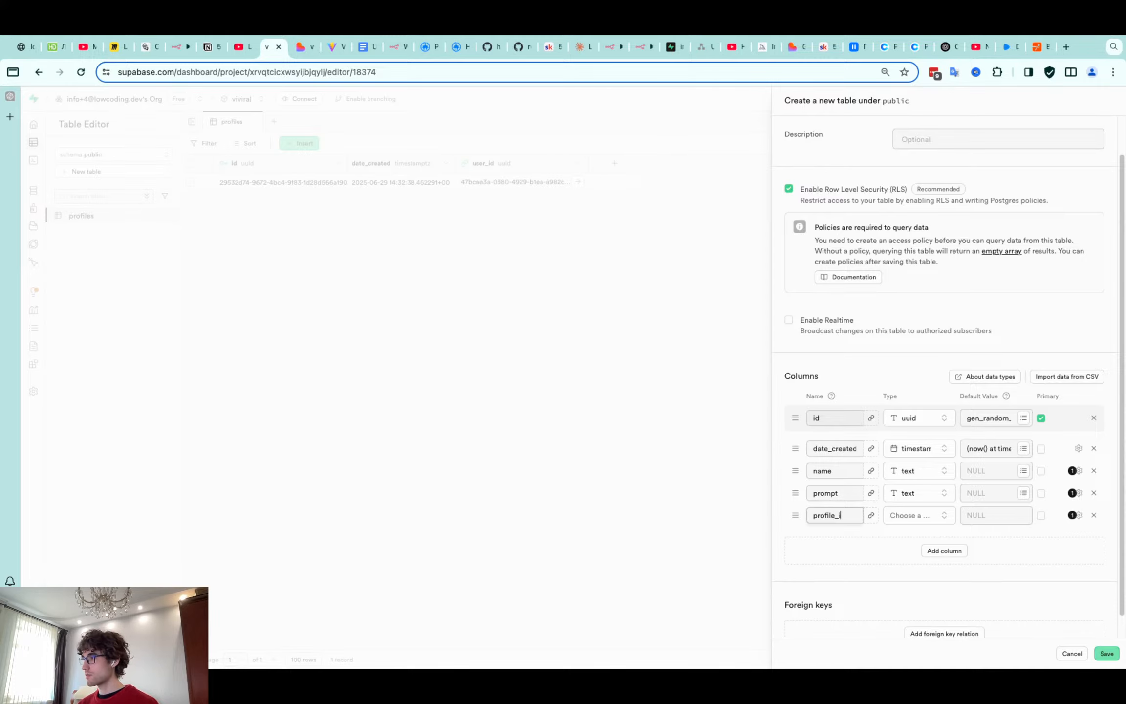
left_click(899, 514)
Link profile_id to the id column of public.profiles with a foreign key that uses Set NULL when the referenced row is removed
left_click(871, 515)
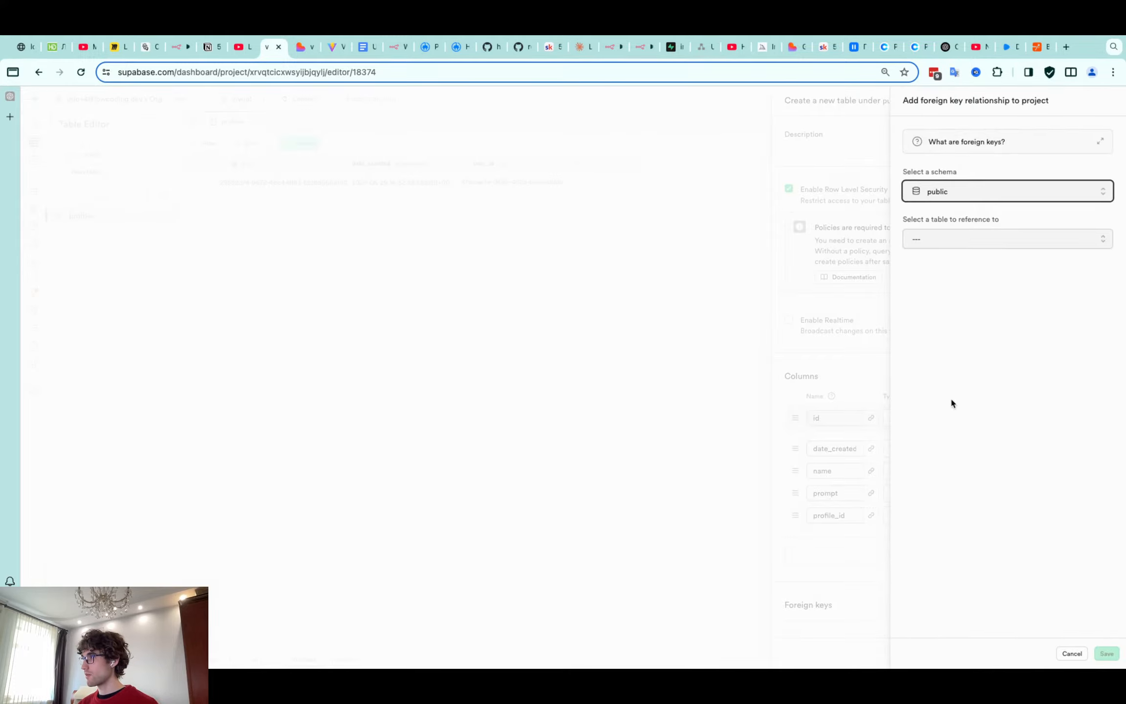
left_click(961, 243)
left_click(958, 284)
left_click(1032, 303)
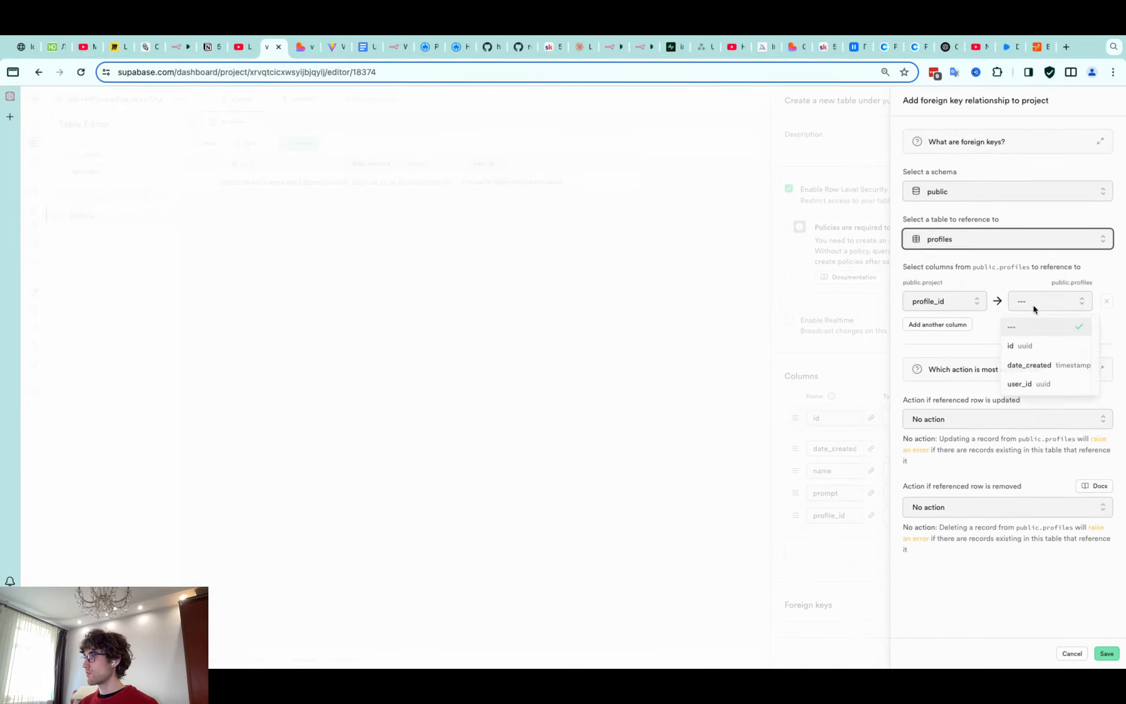
left_click(1021, 345)
left_click(985, 580)
left_click(985, 546)
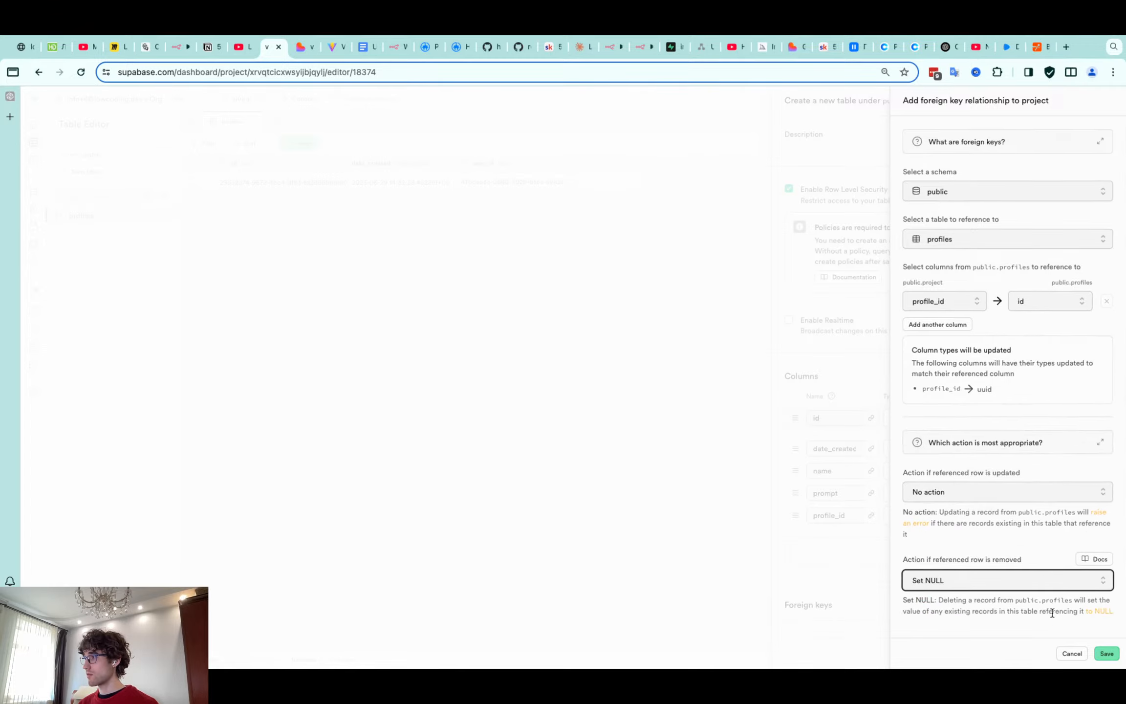
left_click(1107, 654)
Save the new project table with its columns and foreign key
scroll(1058, 586, "down", 2)
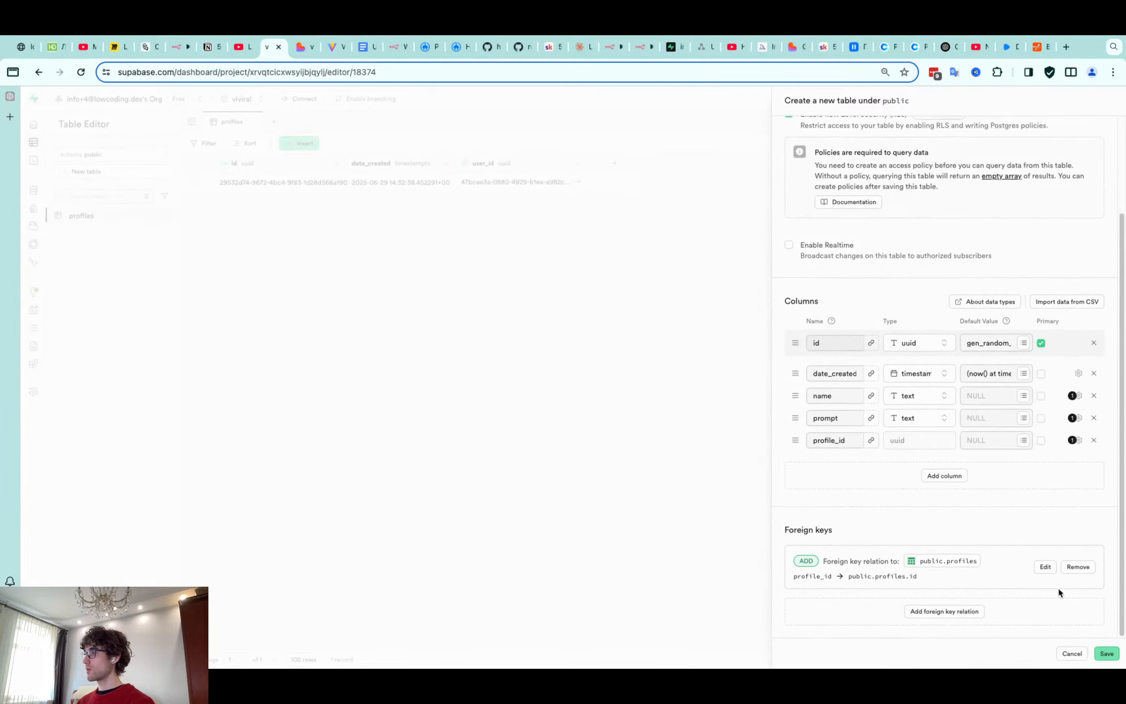
left_click(1106, 654)
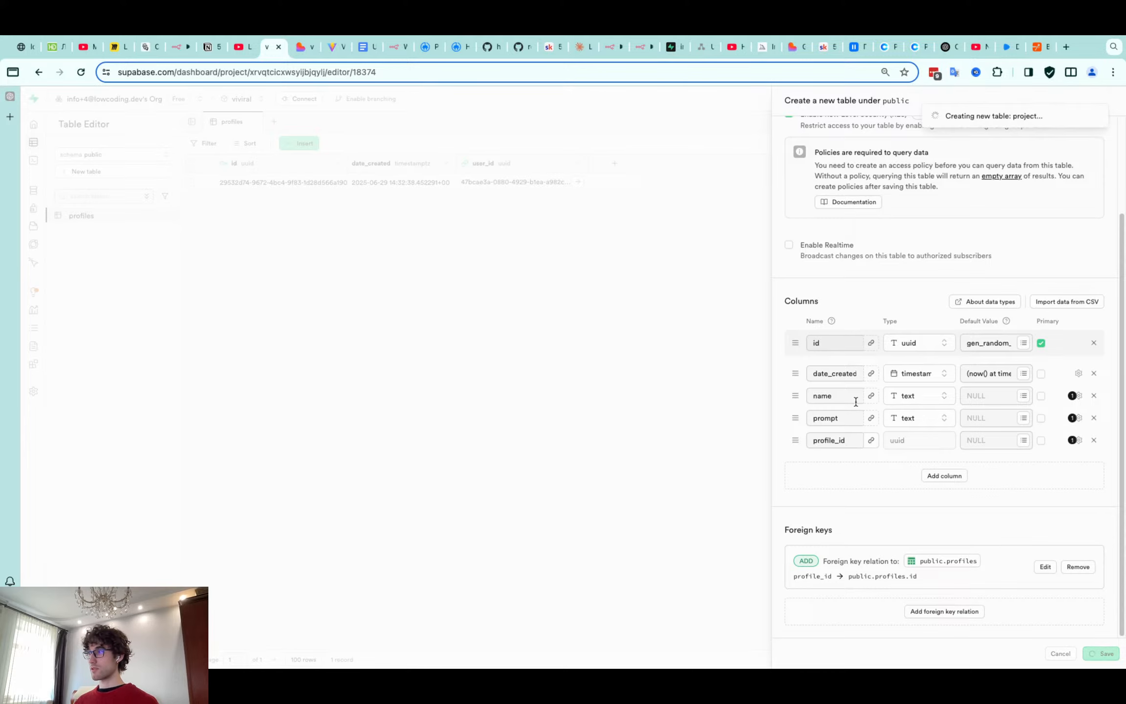
scroll(845, 399, "up", 3)
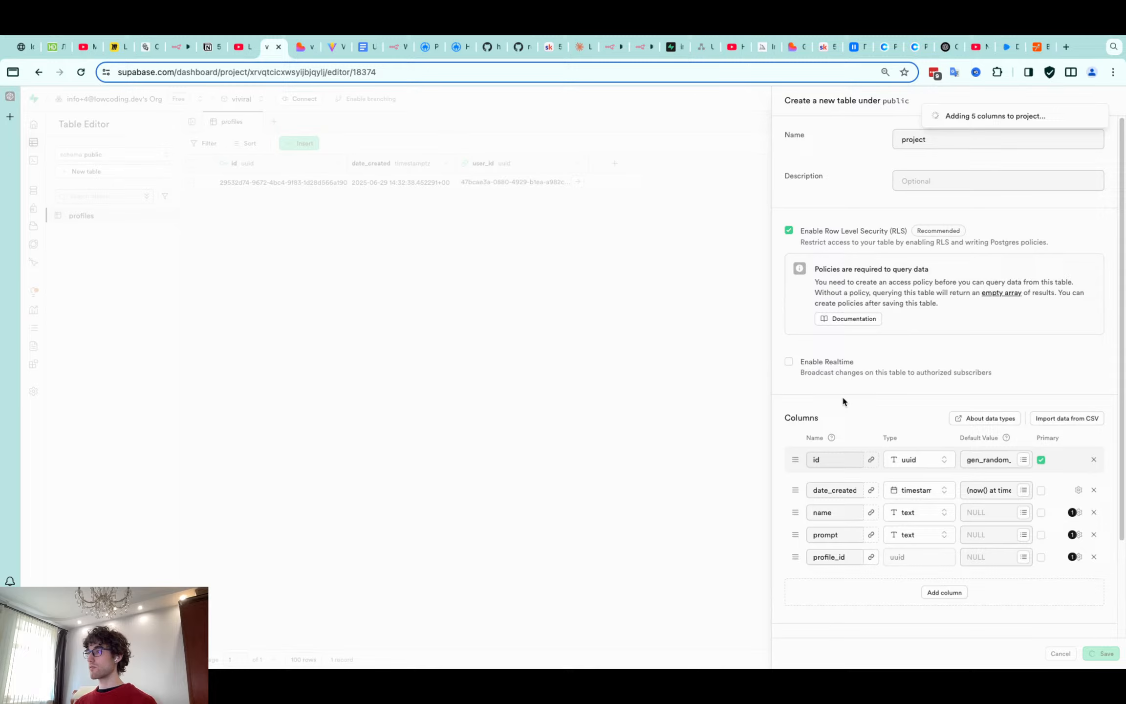
In Lovable, draft a prompt for an index-page user portal with a sidebar, a Projects page using a new DB table with columns, and a new-video item
left_click(301, 53)
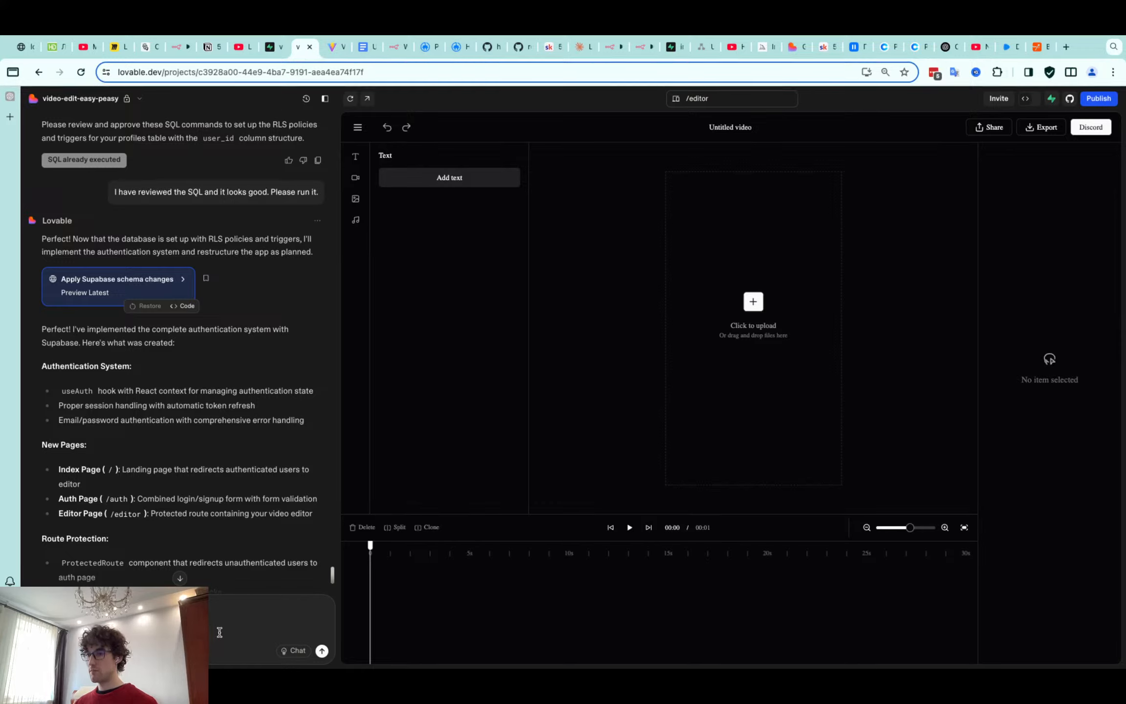
left_click(221, 633)
type("new table ")
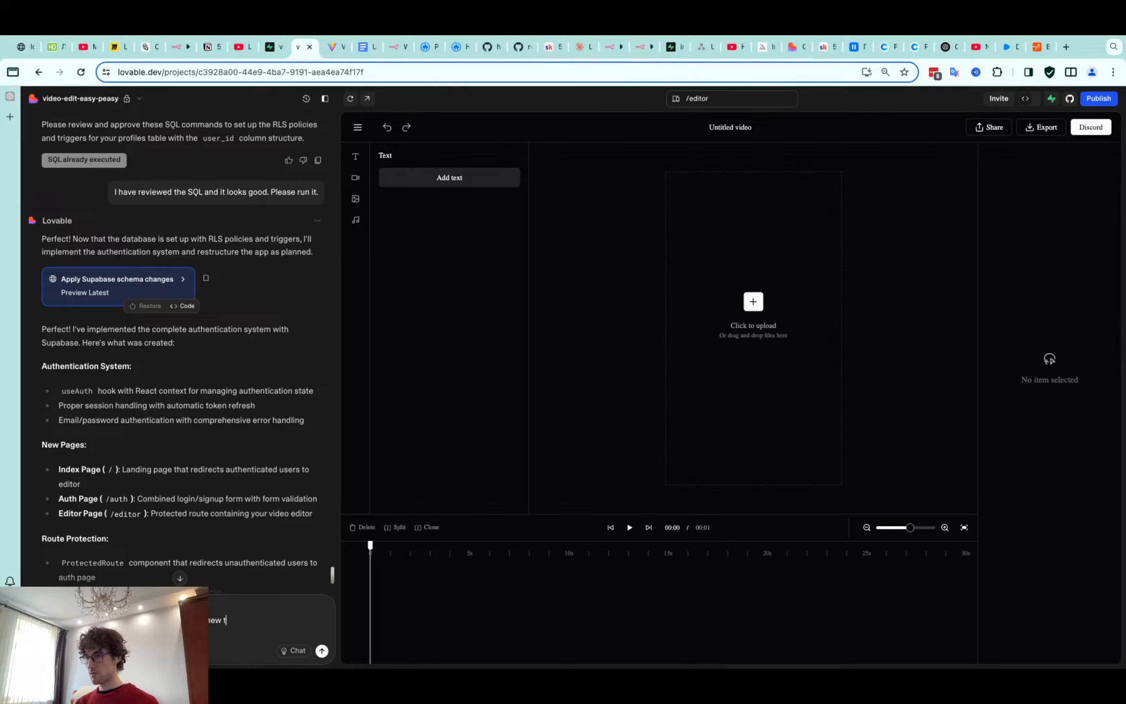
type("in DB ")
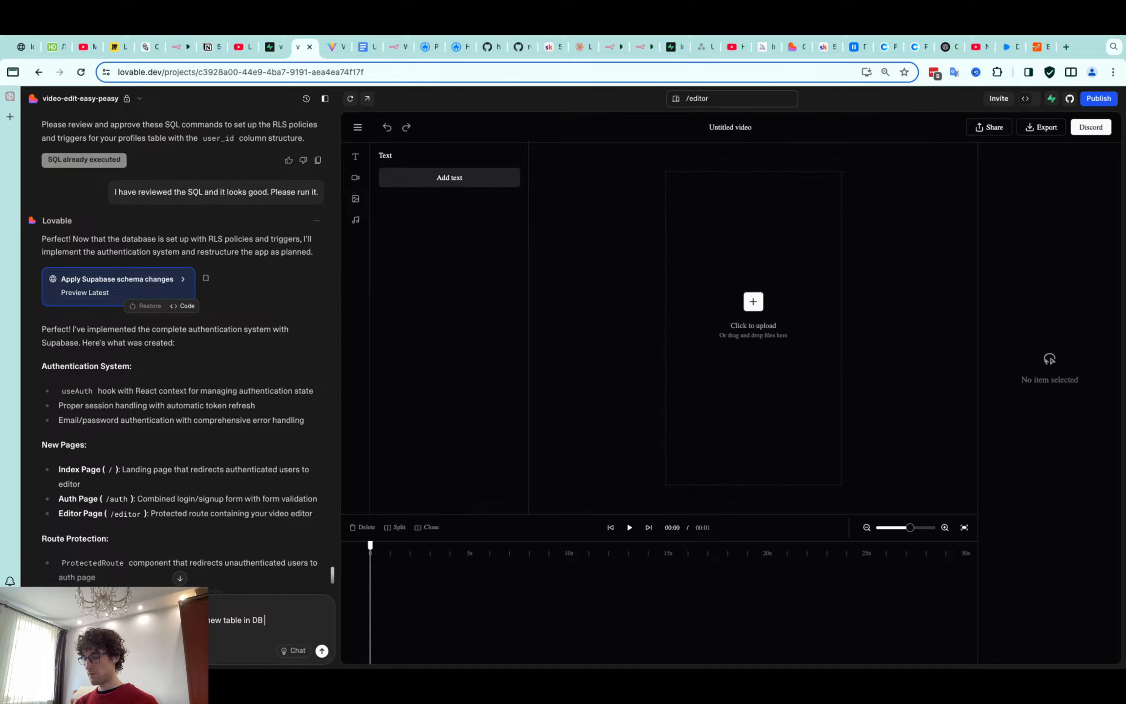
type("with columns user")
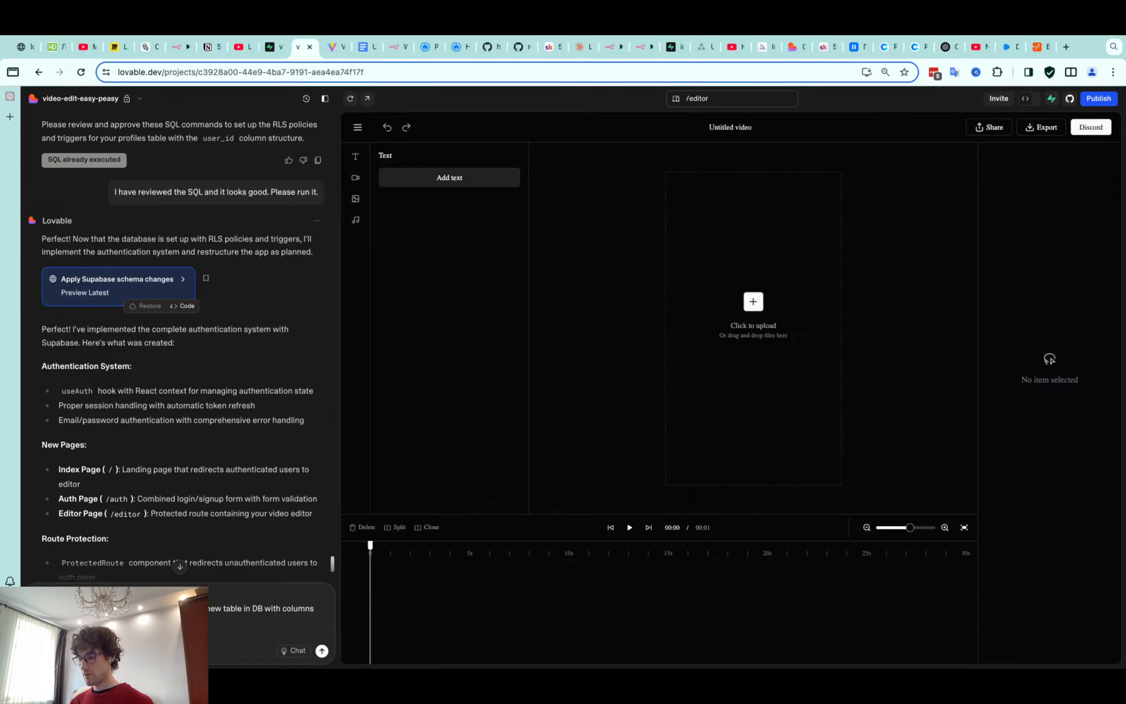
key("shift+Return")
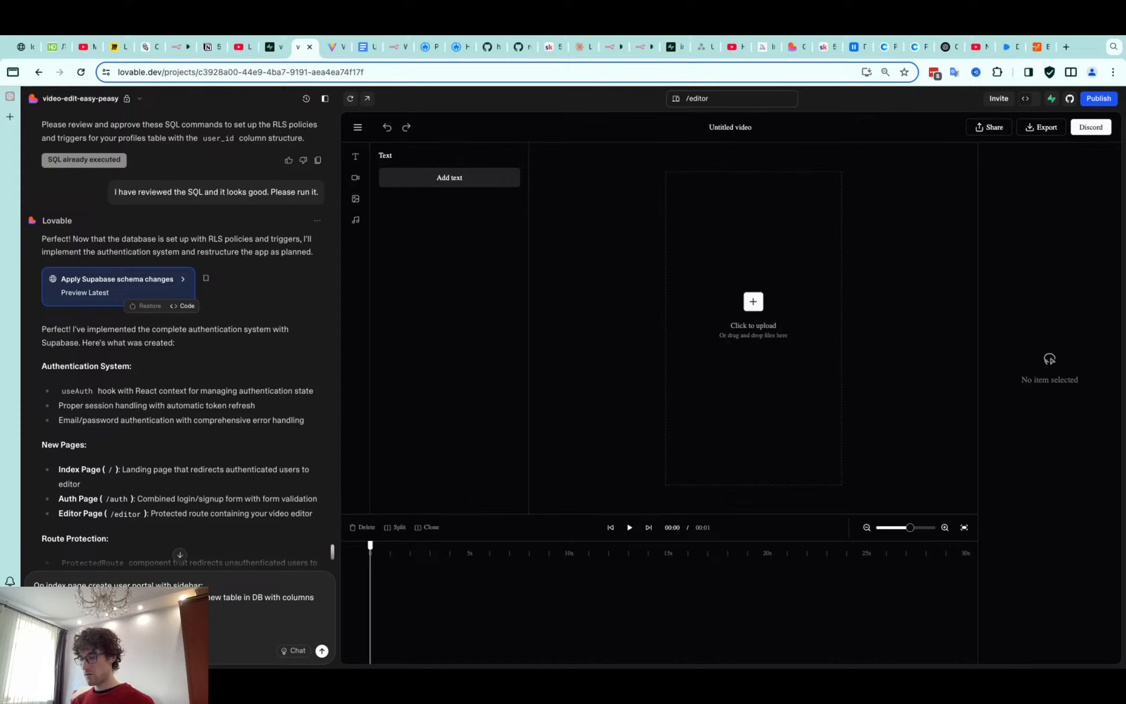
type("e new video.")
key("shift+Return")
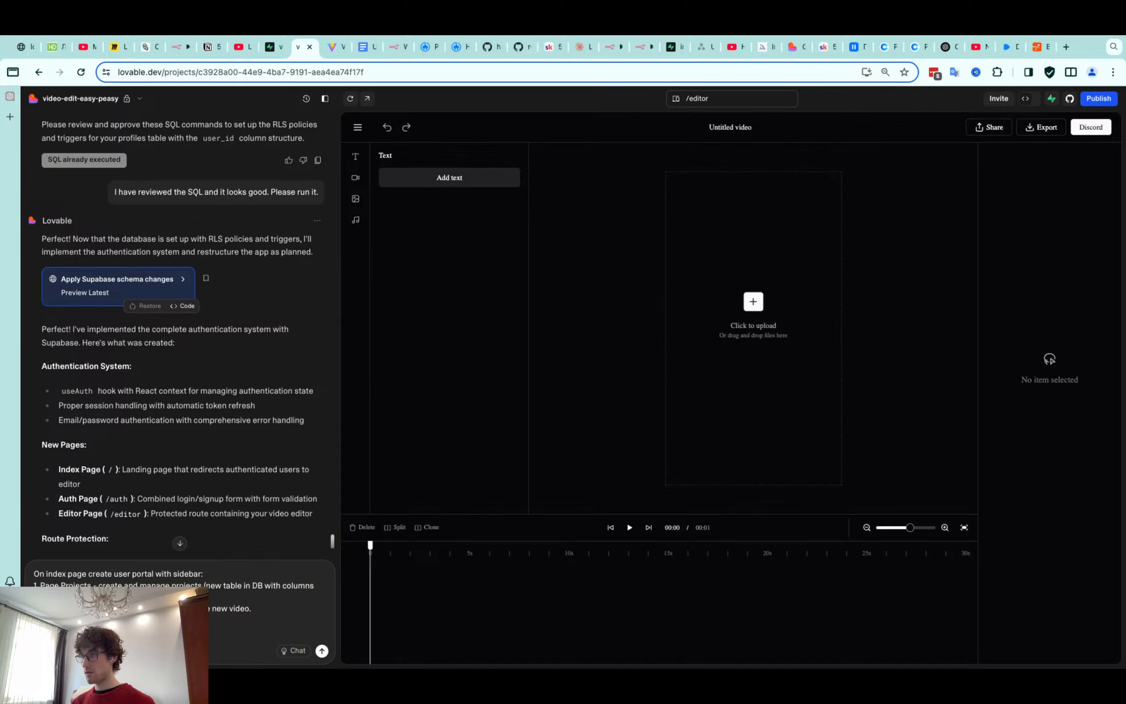
Consult the Videos fields in the Google Docs database plan and extend the Lovable prompt with "type - enum list)"
left_click(364, 47)
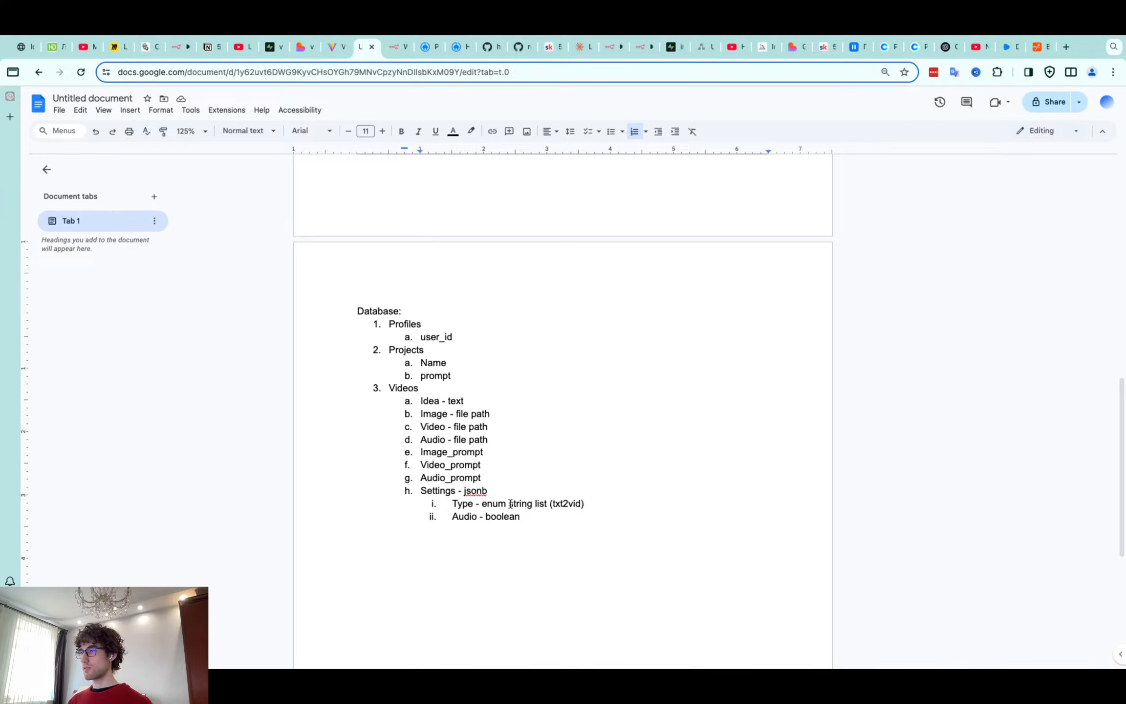
key("ctrl+Tab")
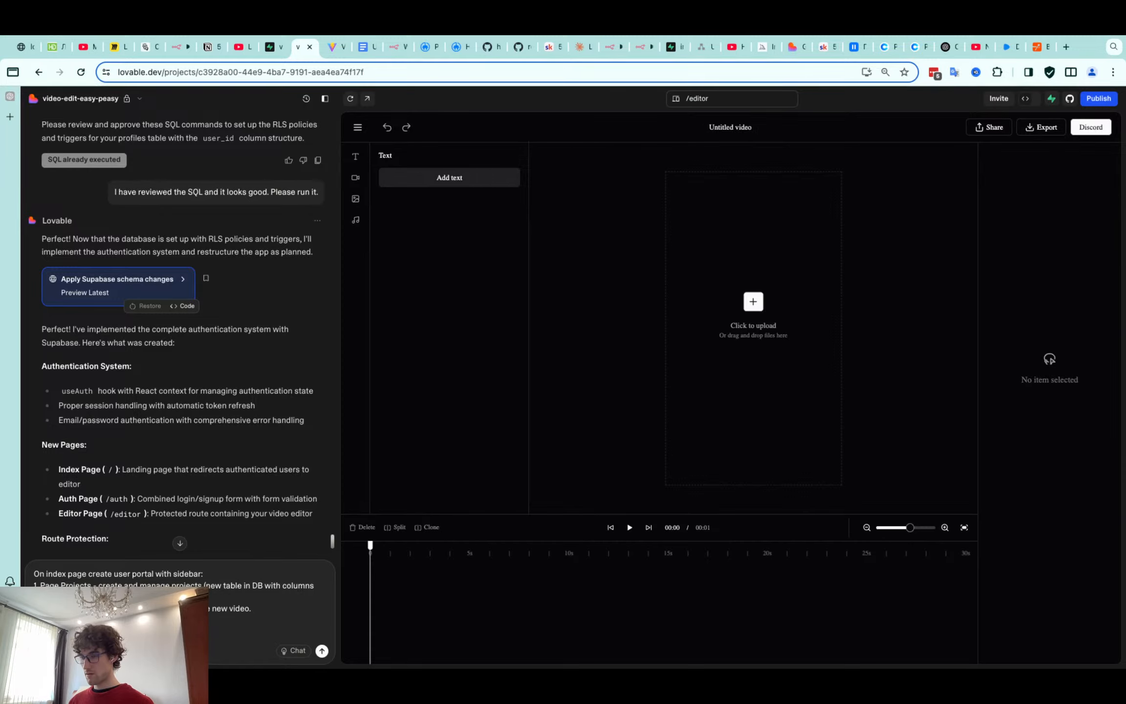
key("ctrl+Tab")
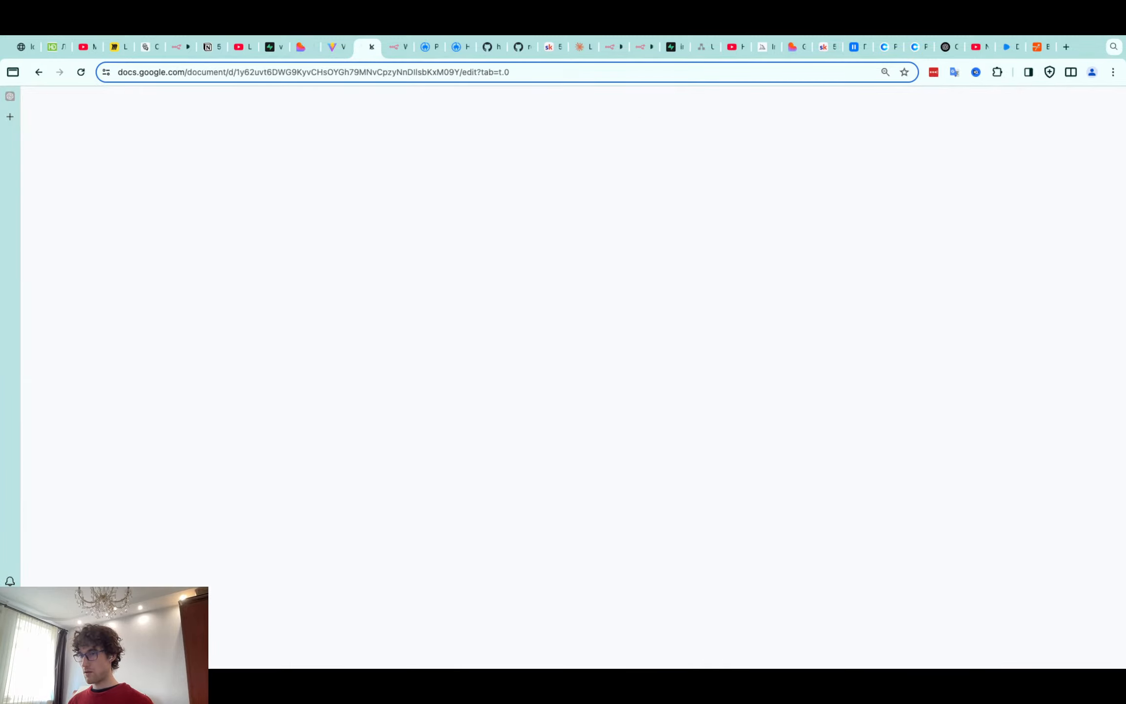
key("ctrl+Tab")
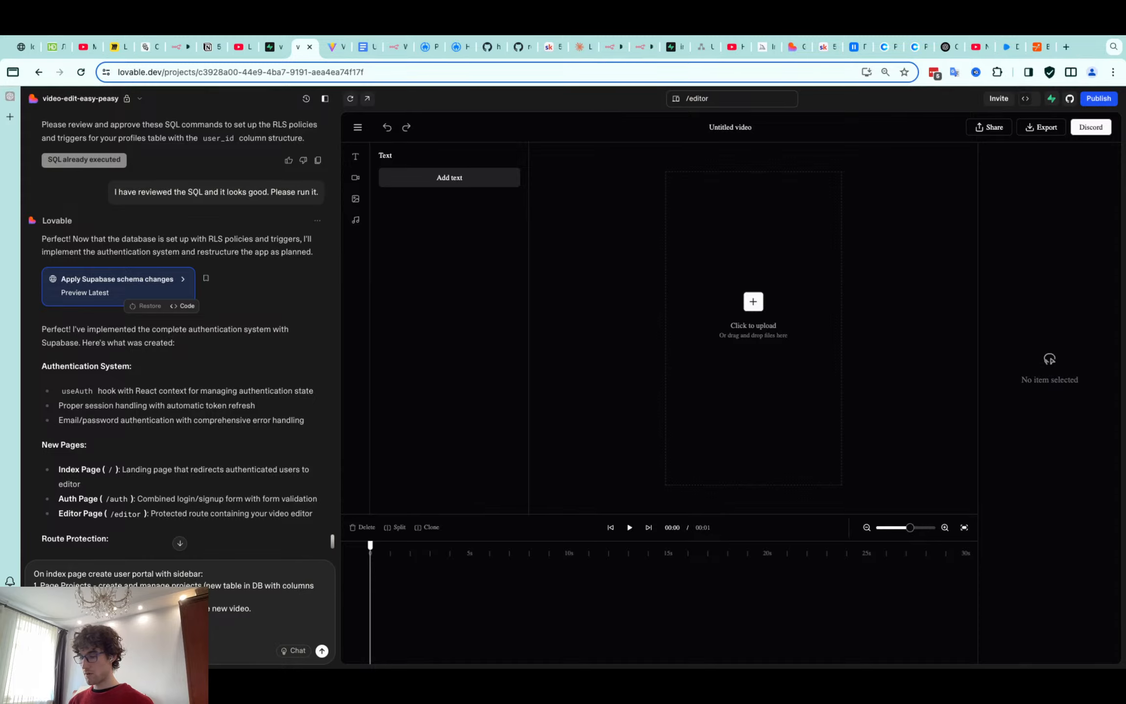
type("type - enum list")
key("ctrl+Tab")
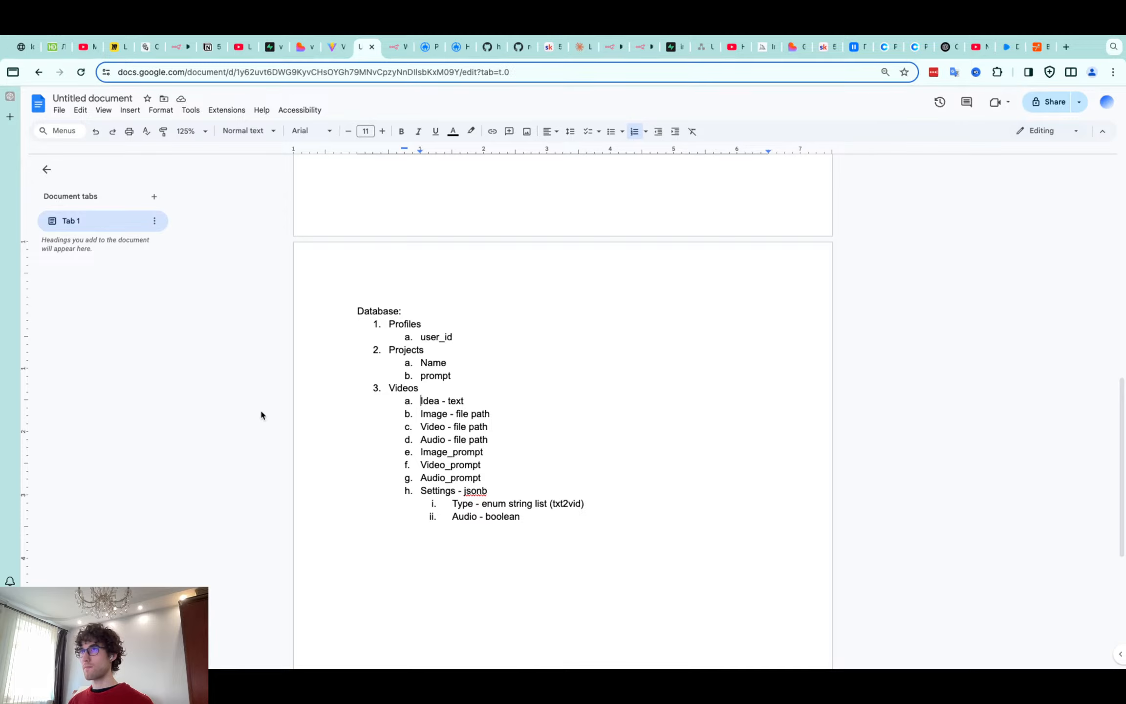
key("ctrl+Tab")
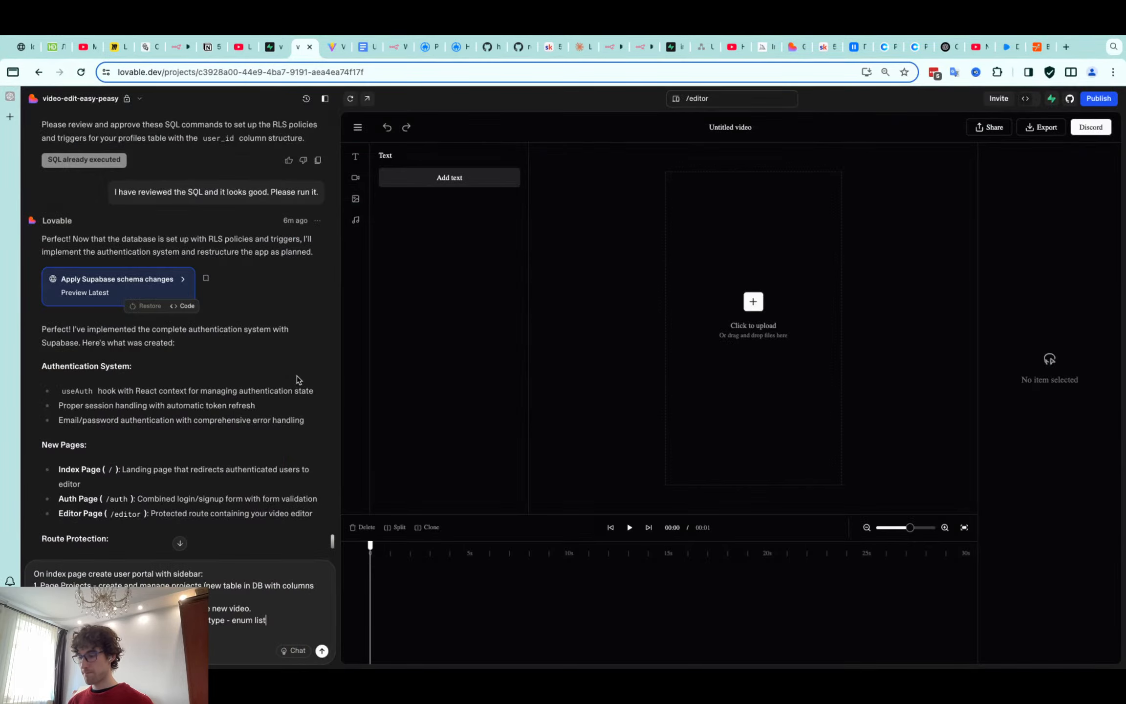
type(")")
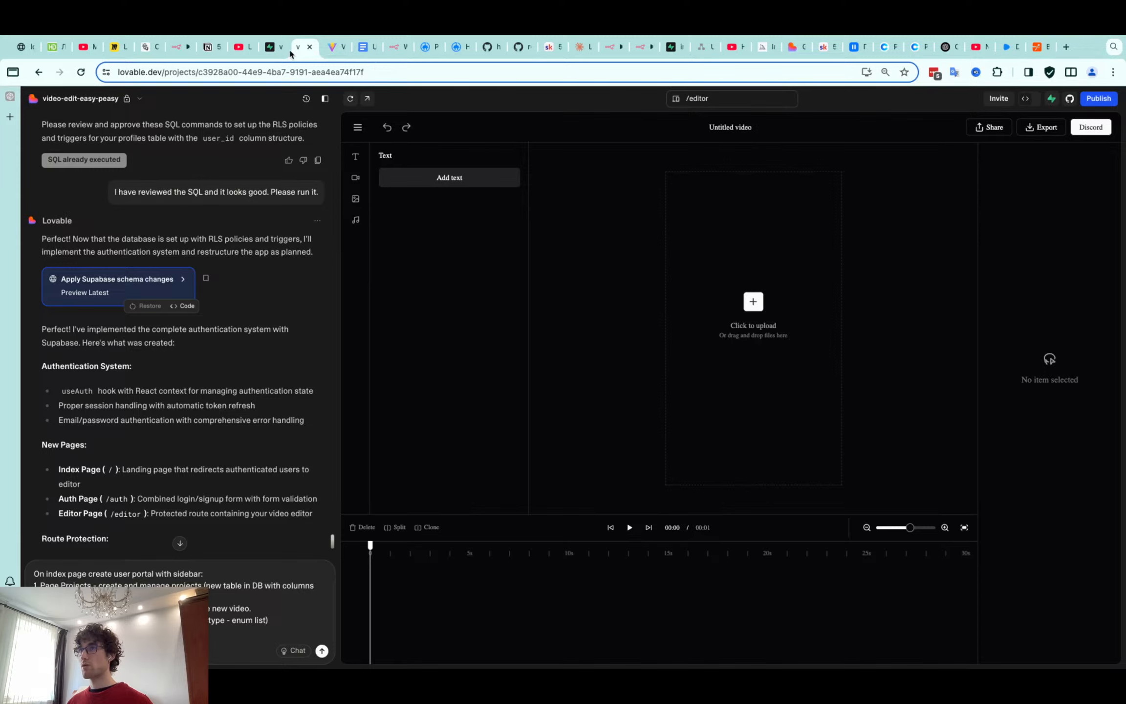
Switch to Supabase, start a new table named videos and rename its created_at column date_created
left_click(270, 47)
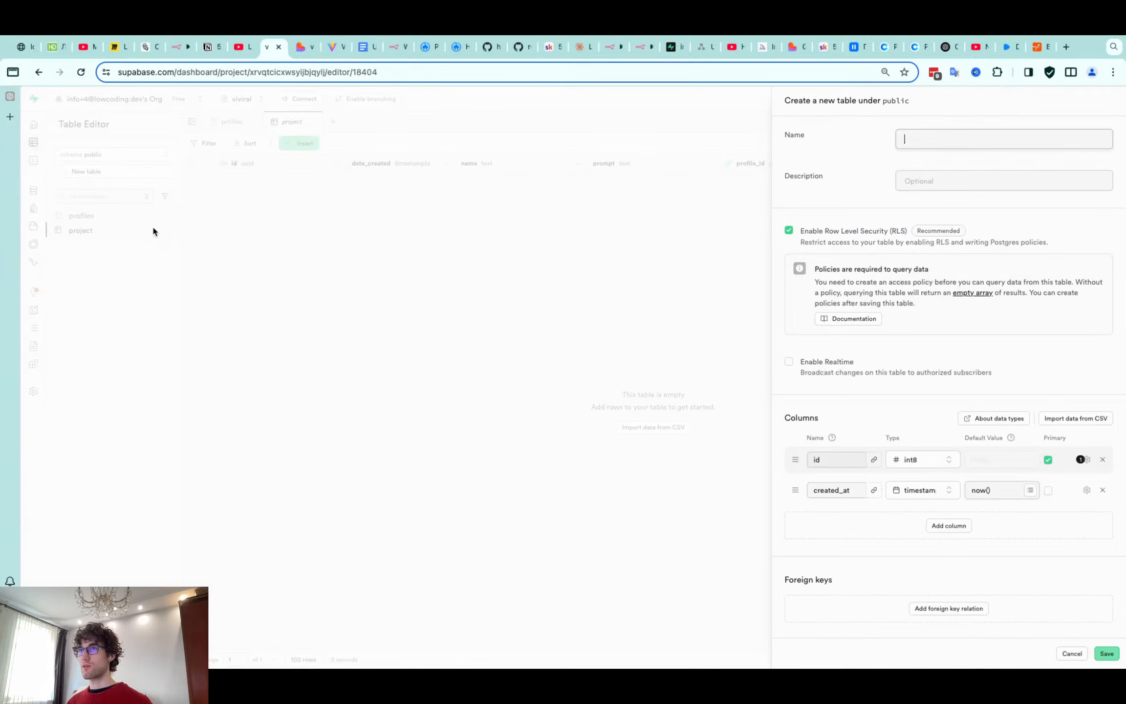
type("v")
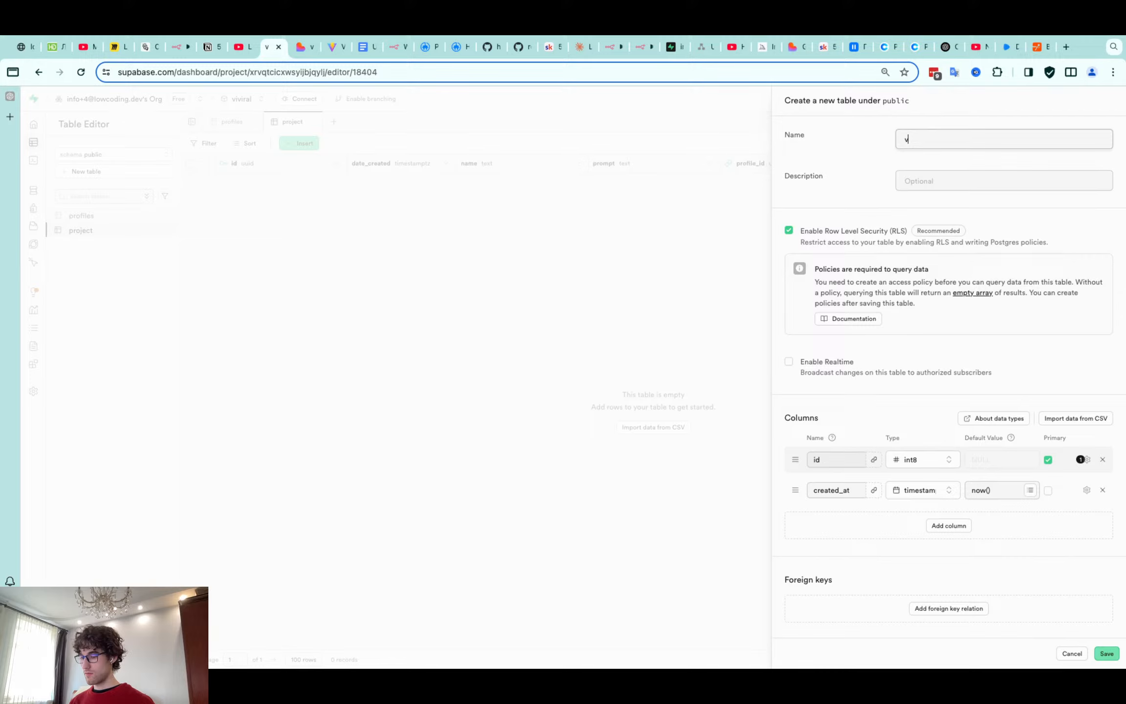
type("ideos")
double_click(831, 490)
type("date")
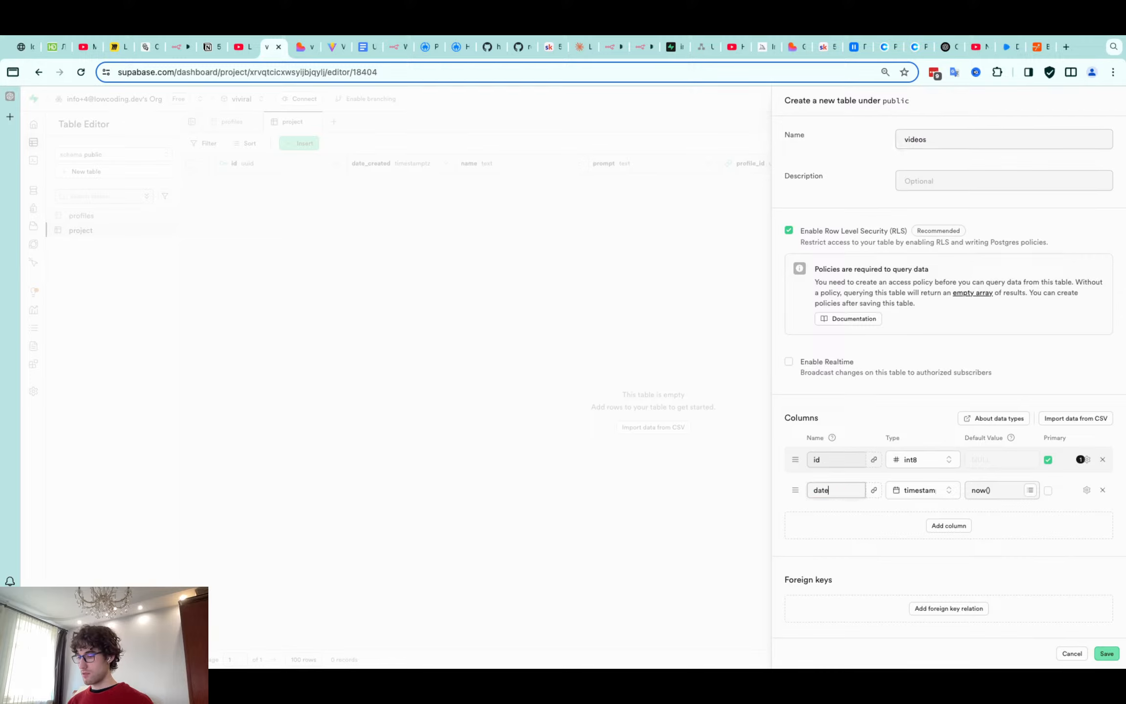
type("_created")
Add a project_id column to the videos table and set the id column's type to uuid
left_click(948, 525)
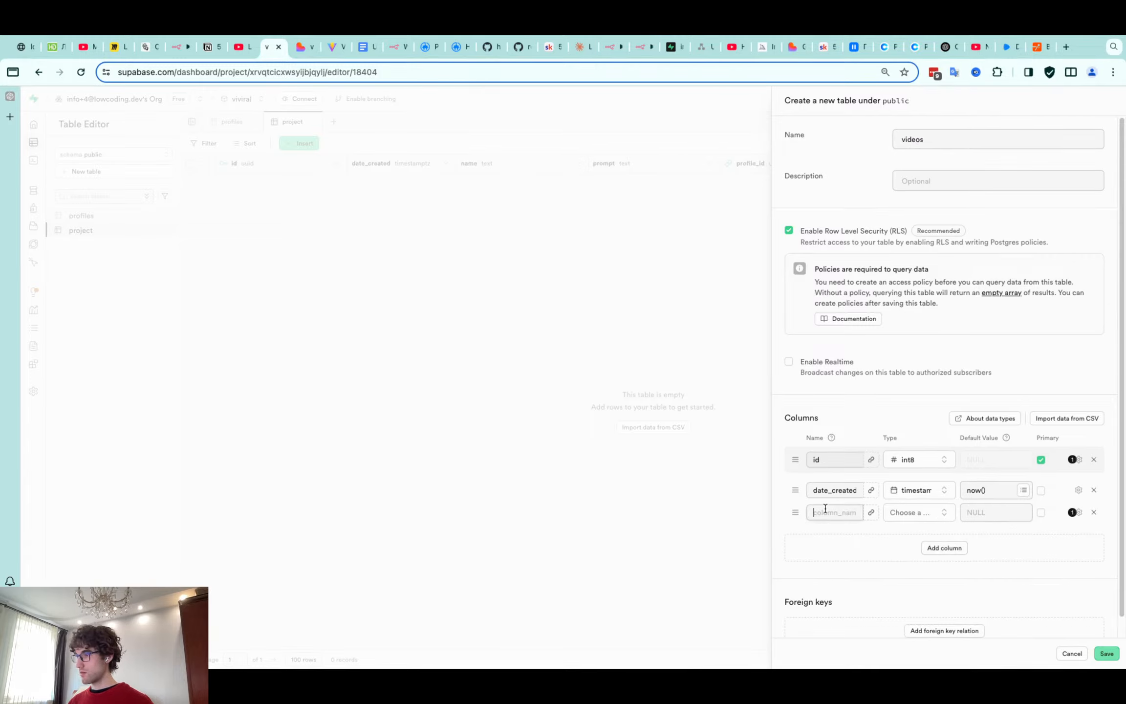
type("project_id")
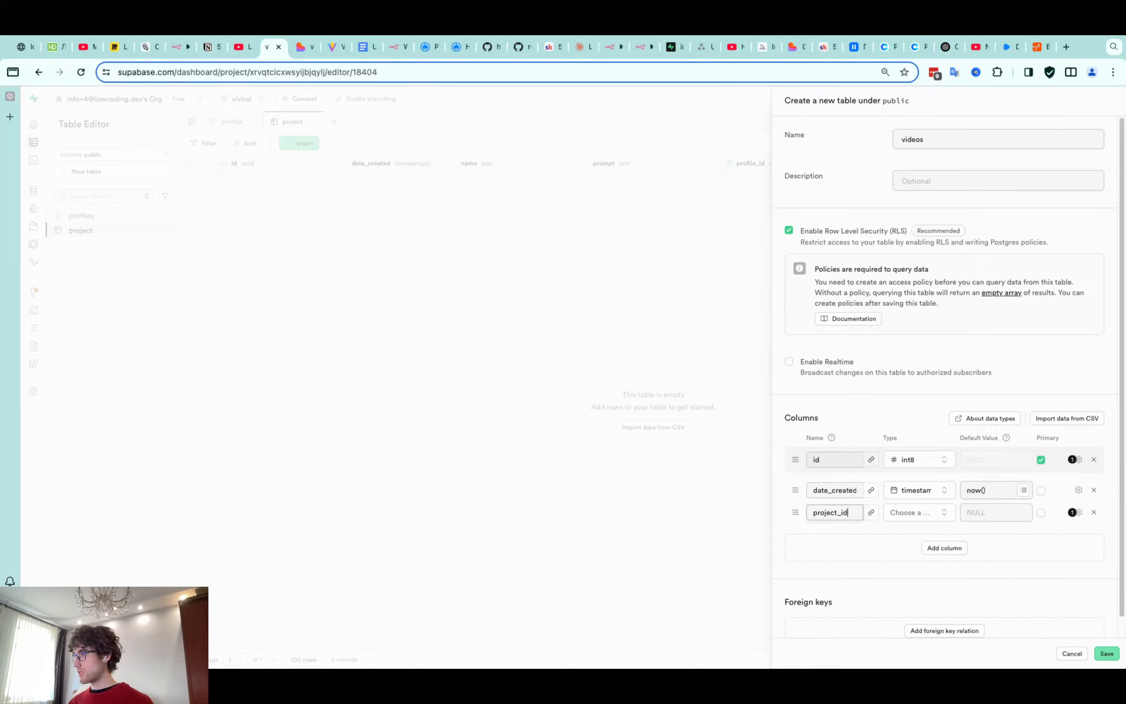
left_click(911, 495)
left_click(904, 531)
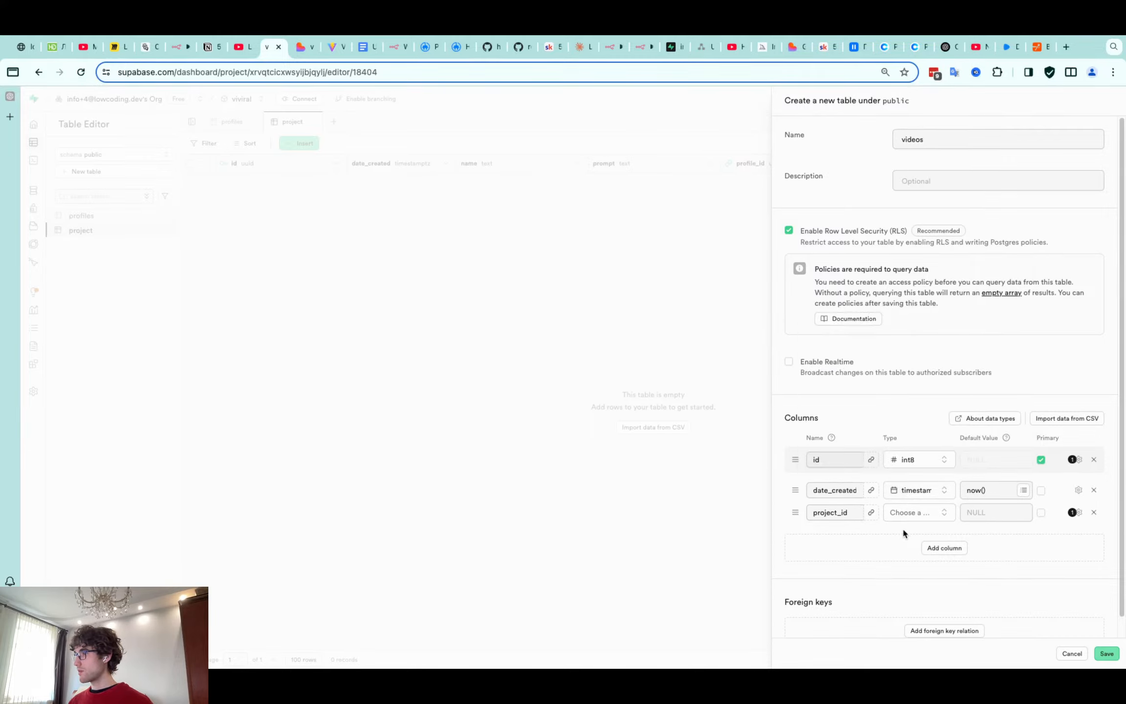
left_click(909, 460)
type("u")
key("Return")
Link project_id to the id column of public.project with a foreign key
left_click(871, 513)
left_click(1107, 654)
Add six blank columns below project_id in the videos table
scroll(942, 489, "down", 2)
left_click(942, 475)
left_click(941, 498)
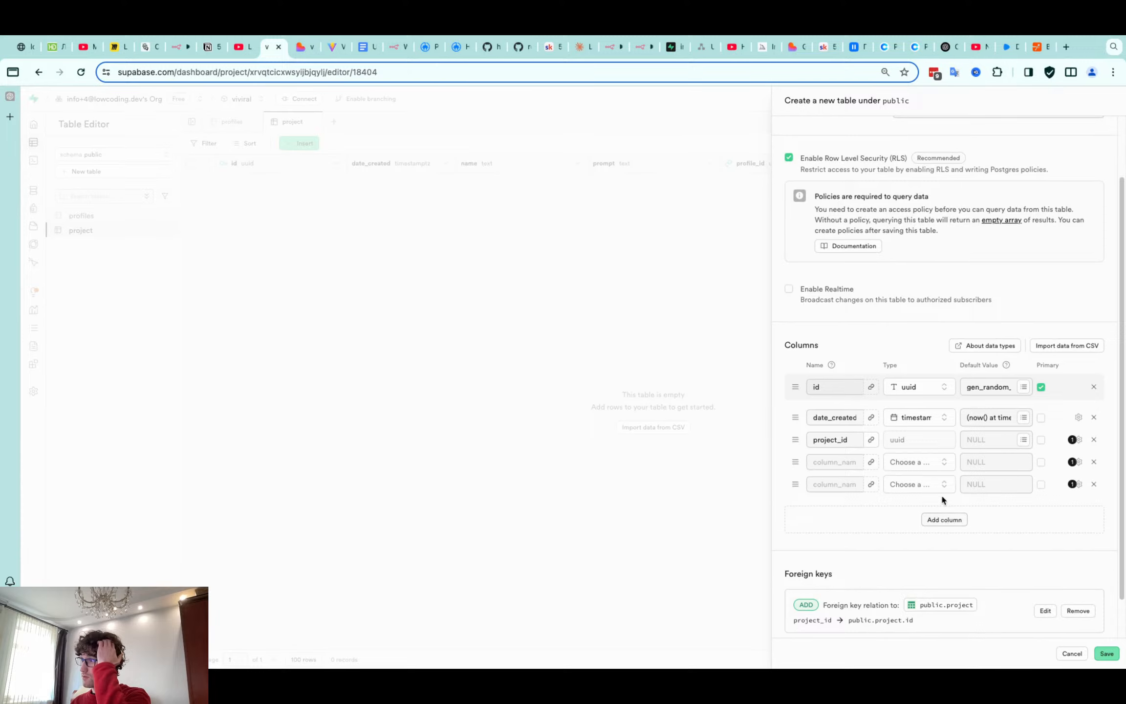
left_click(942, 520)
left_click(941, 545)
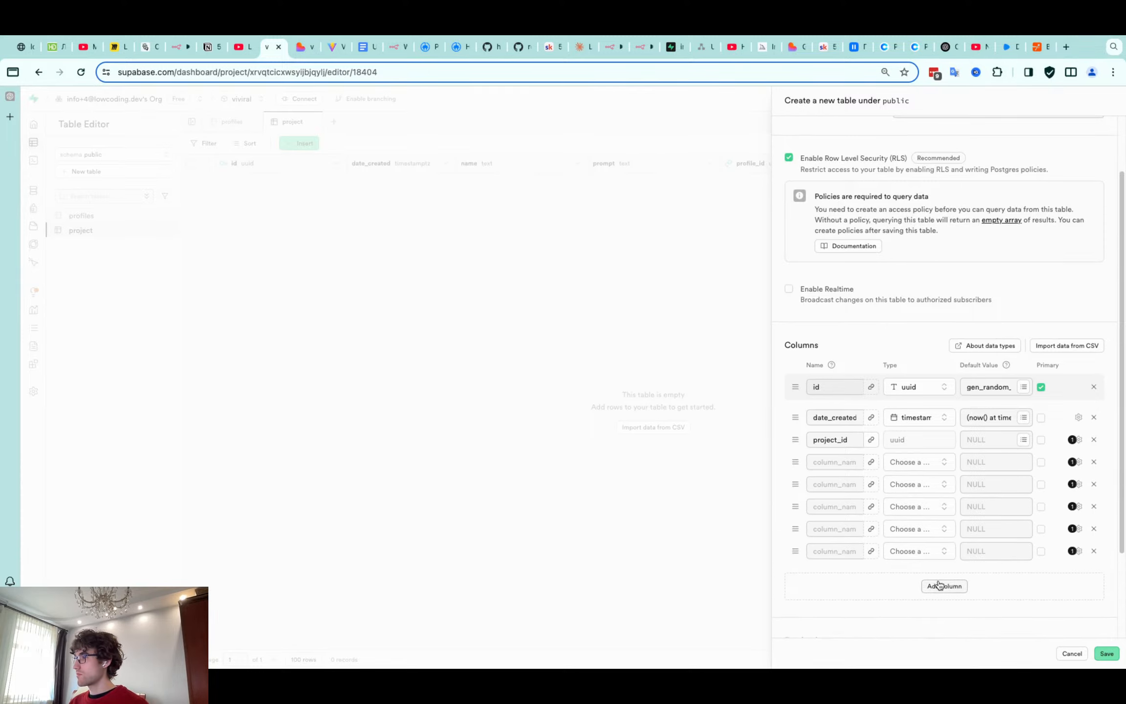
Copy the Image_prompt field name from the Google Docs database plan and use it to name the first blank videos column image_prompt
key("super+shift+a")
key("Down")
key("Return")
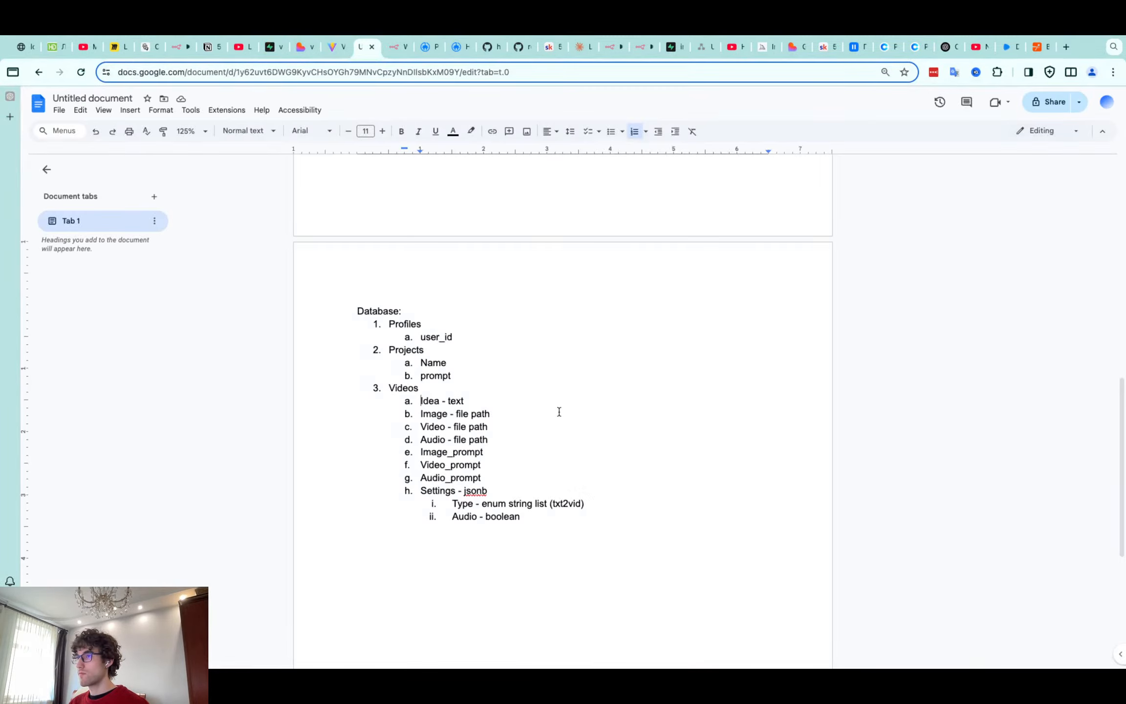
double_click(434, 414)
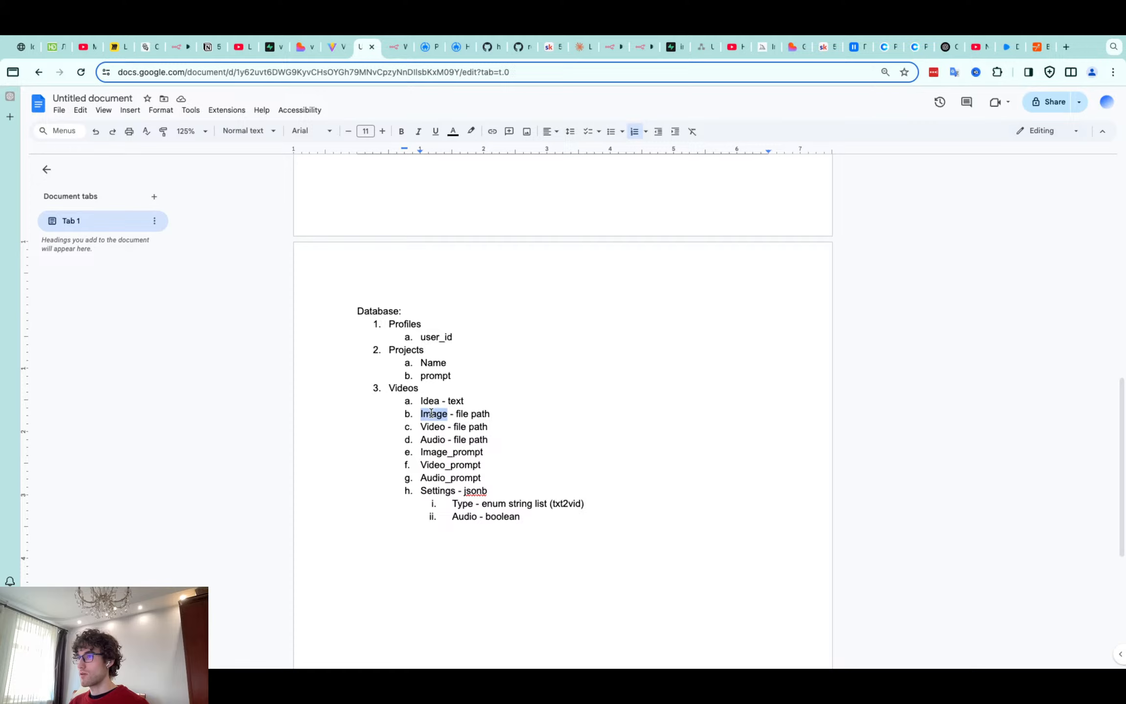
double_click(438, 454)
key("super+c")
key("ctrl+Tab")
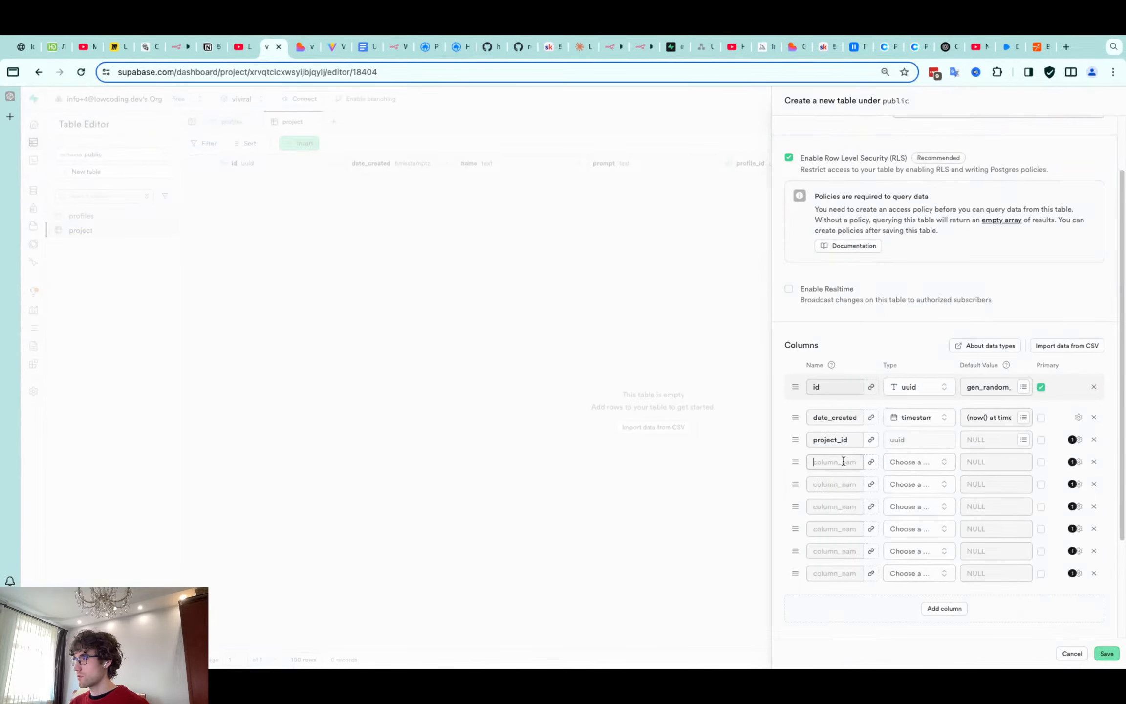
key("super+v")
Name the remaining blank columns image, video, video_prompt, audio and audio_prompt
left_click(835, 485)
type("image")
left_click(835, 506)
type("video")
left_click(835, 529)
type("video_prompt")
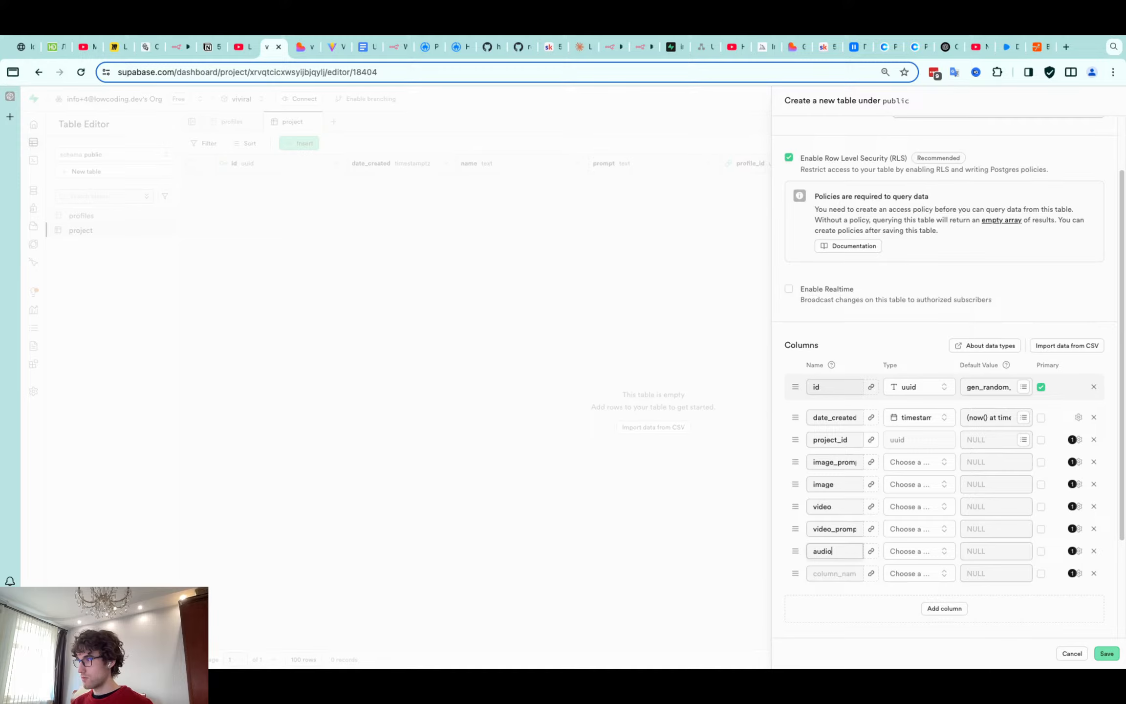
left_click(830, 574)
type("audio_prompt")
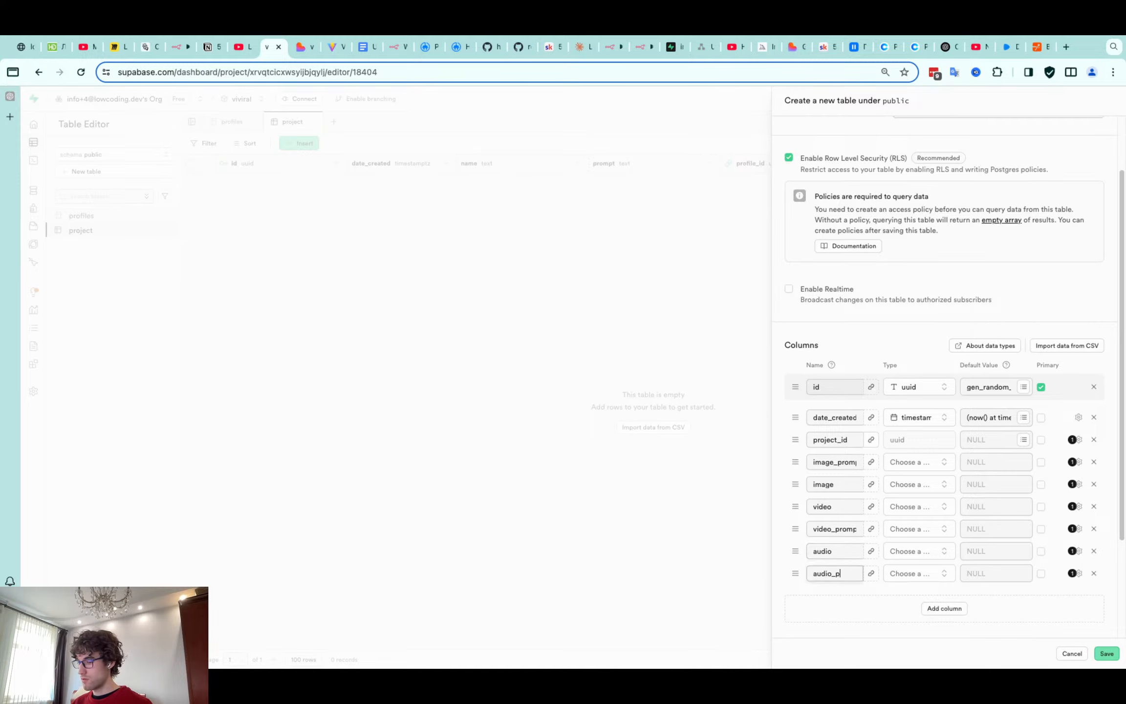
Add two more columns named idea and settings, checking the database plan and giving settings the type jsonb
left_click(935, 608)
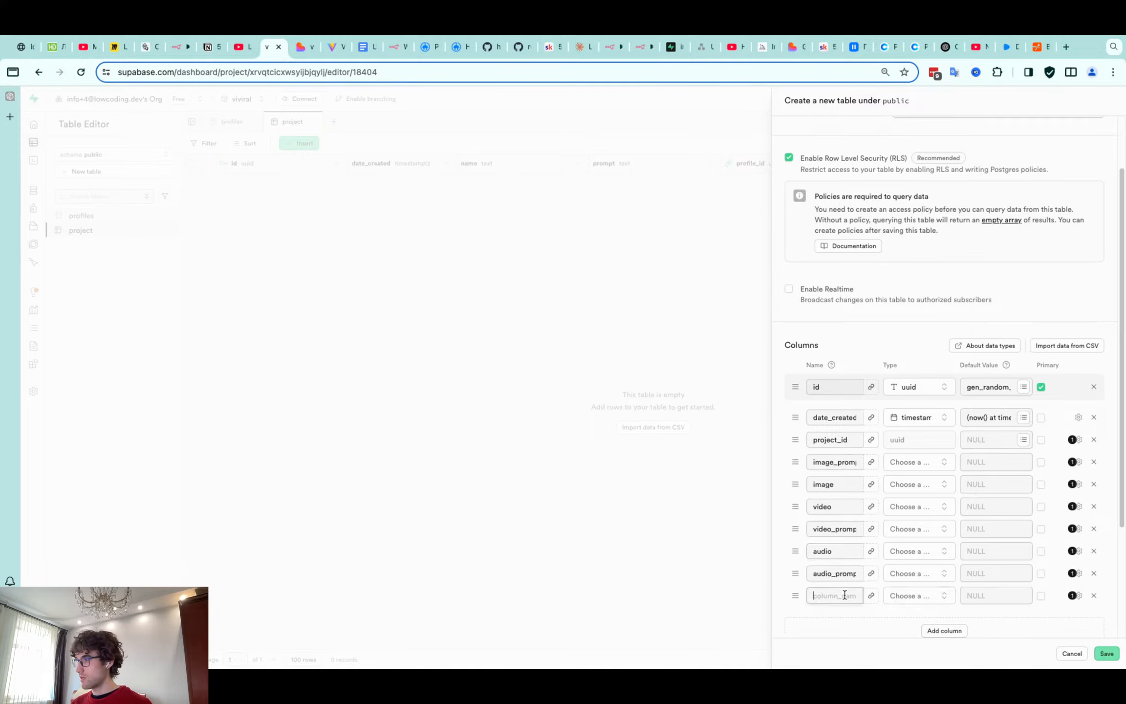
type("idea")
left_click(840, 617)
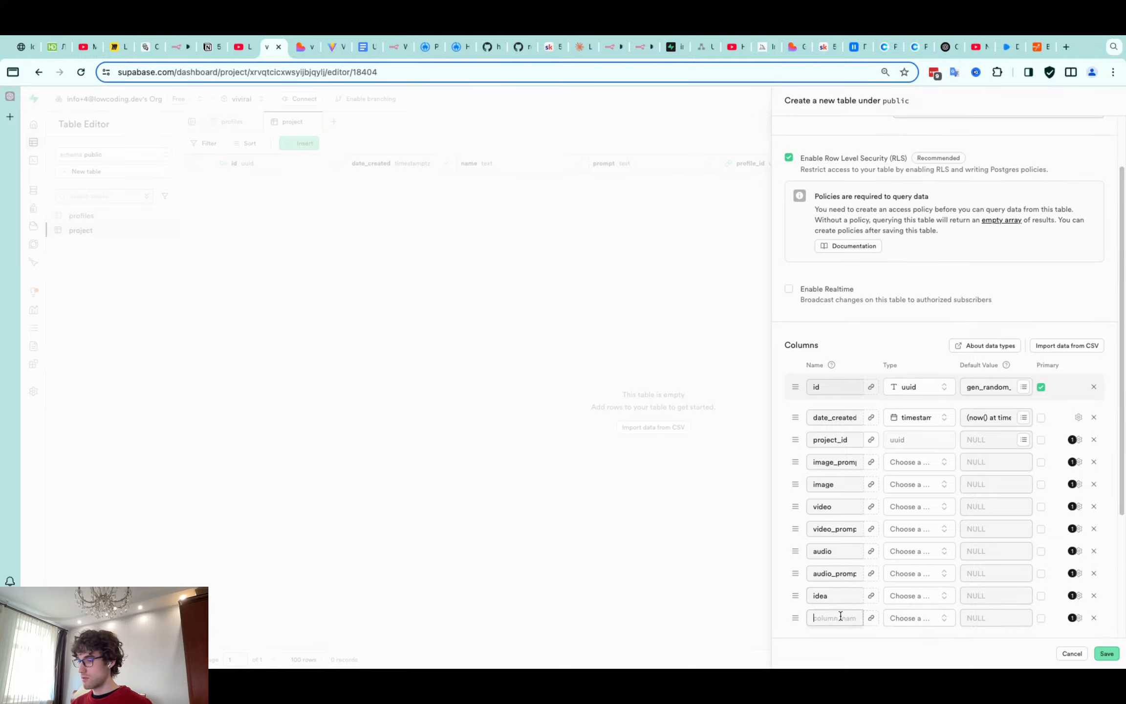
type("settings")
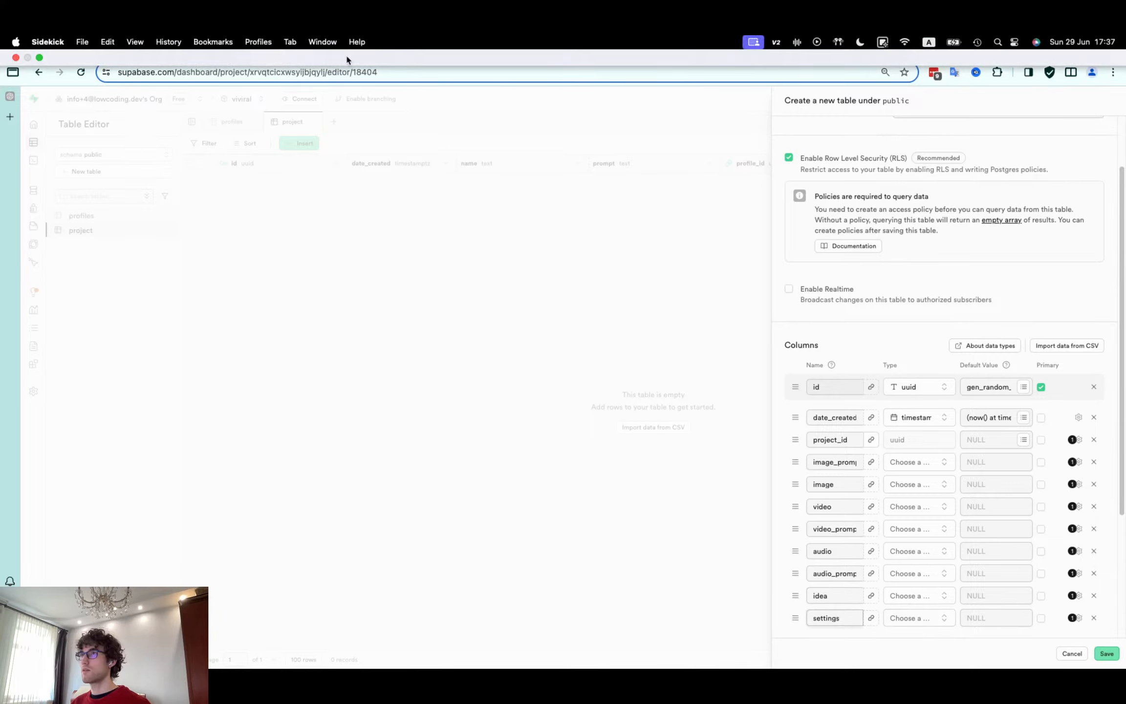
left_click(364, 49)
left_click(272, 48)
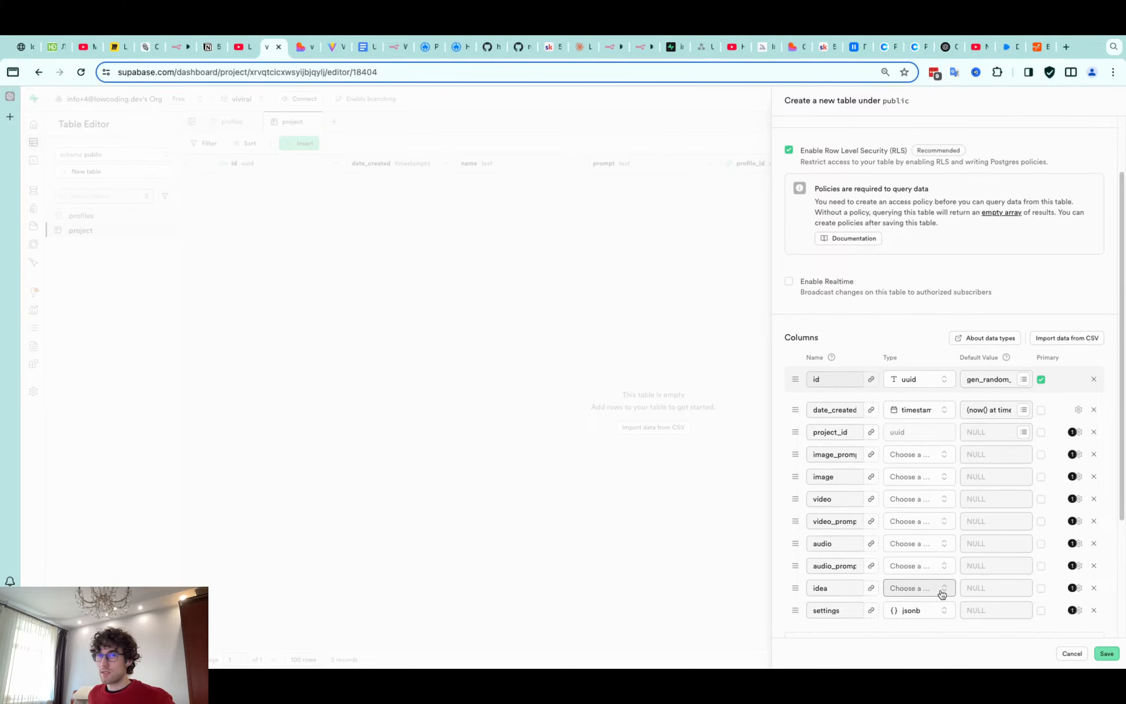
Set the type of the idea, audio_prompt, audio, video_prompt and video columns to text
left_click(942, 594)
left_click(909, 549)
scroll(919, 538, "down", 2)
left_click(919, 476)
left_click(917, 415)
type("te")
left_click(907, 449)
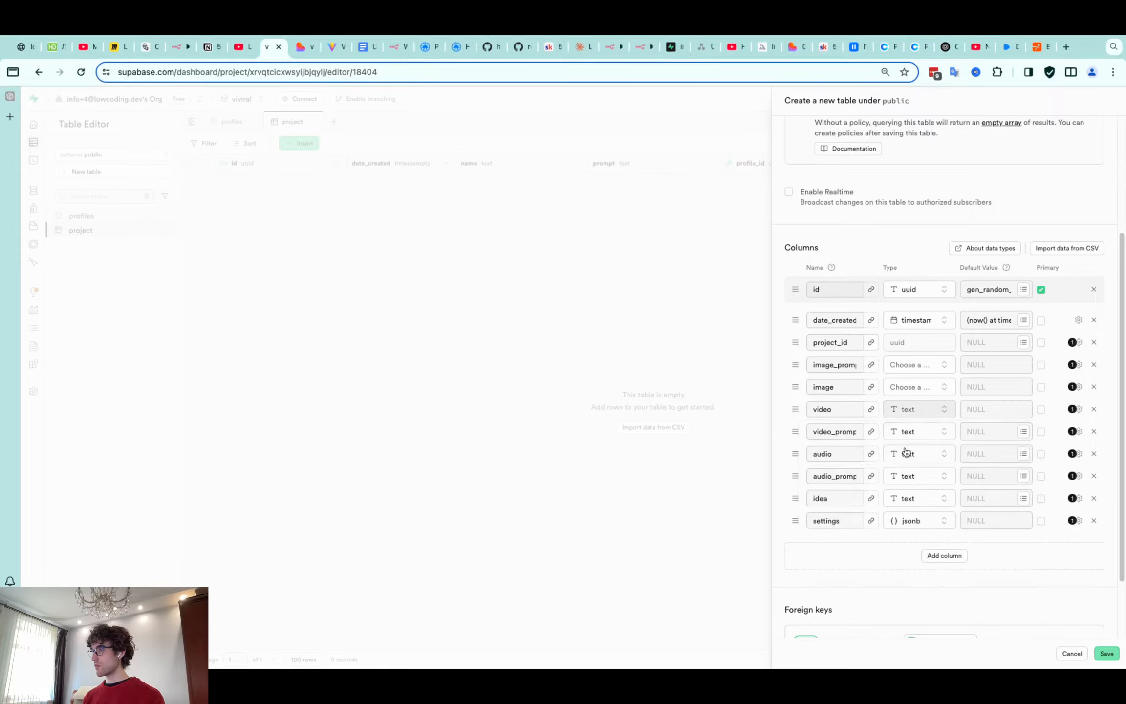
Set the type of the image and image_prompt columns to text
left_click(927, 387)
type("te")
left_click(912, 426)
left_click(912, 364)
type("te")
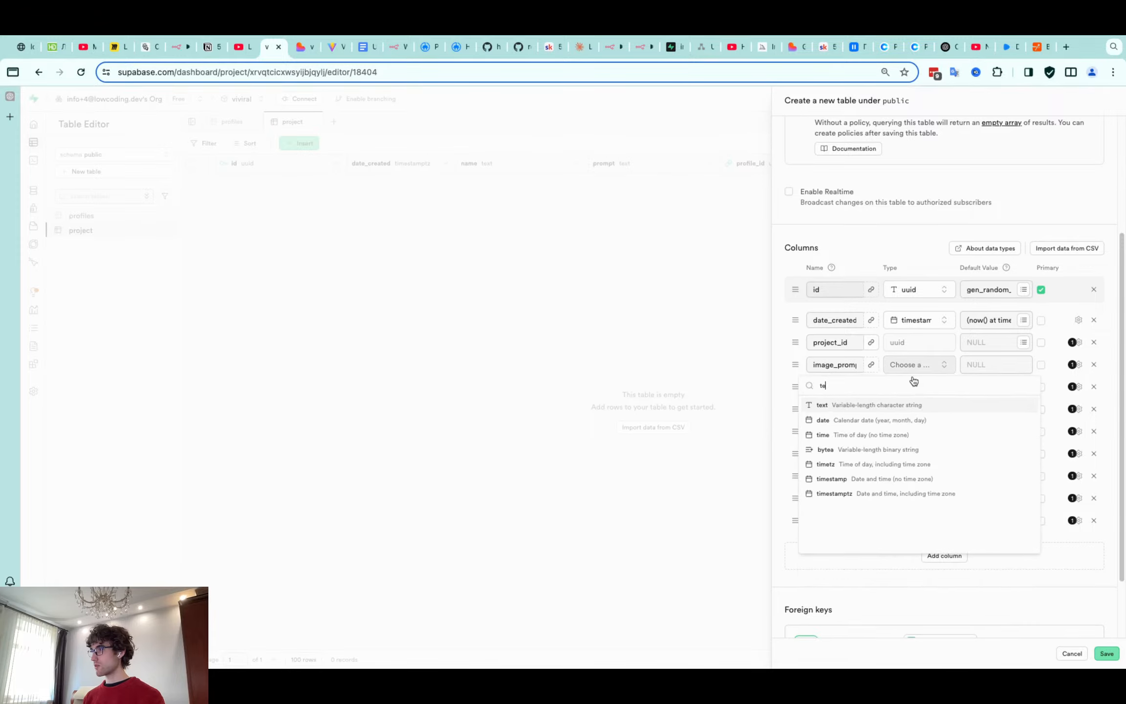
left_click(908, 407)
Rename the video and image columns as video_path and image_path, and start extending the audio column's name the same way
left_click(835, 408)
type("_")
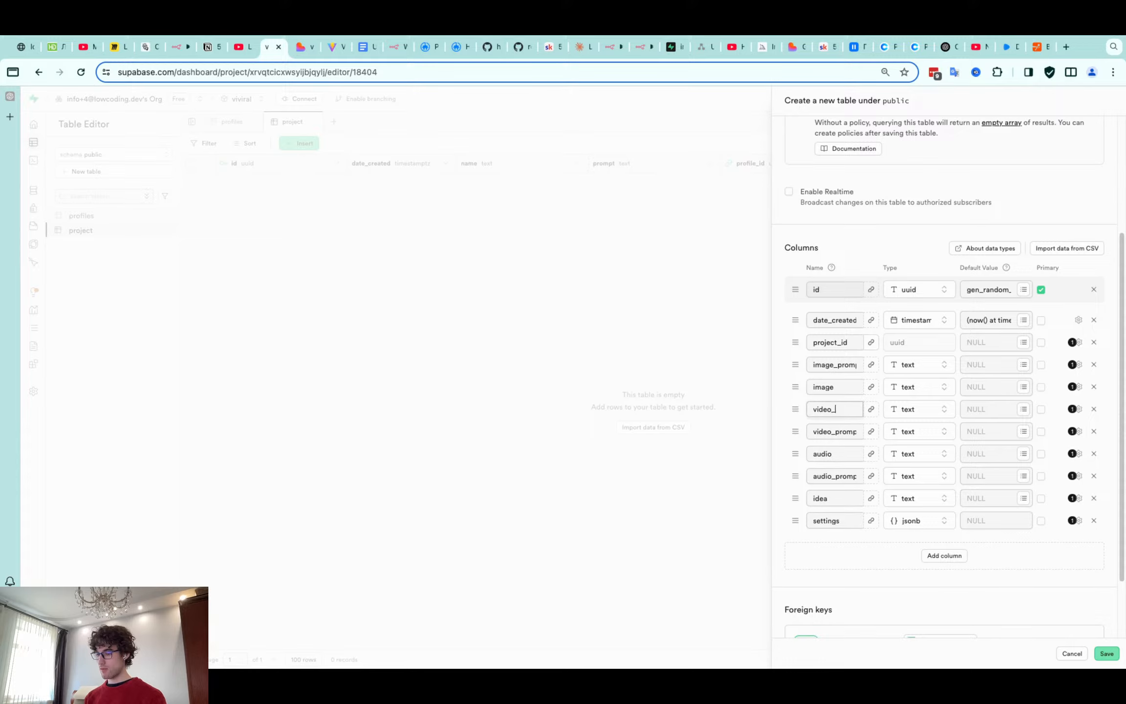
type("path")
left_click(834, 386)
type("_")
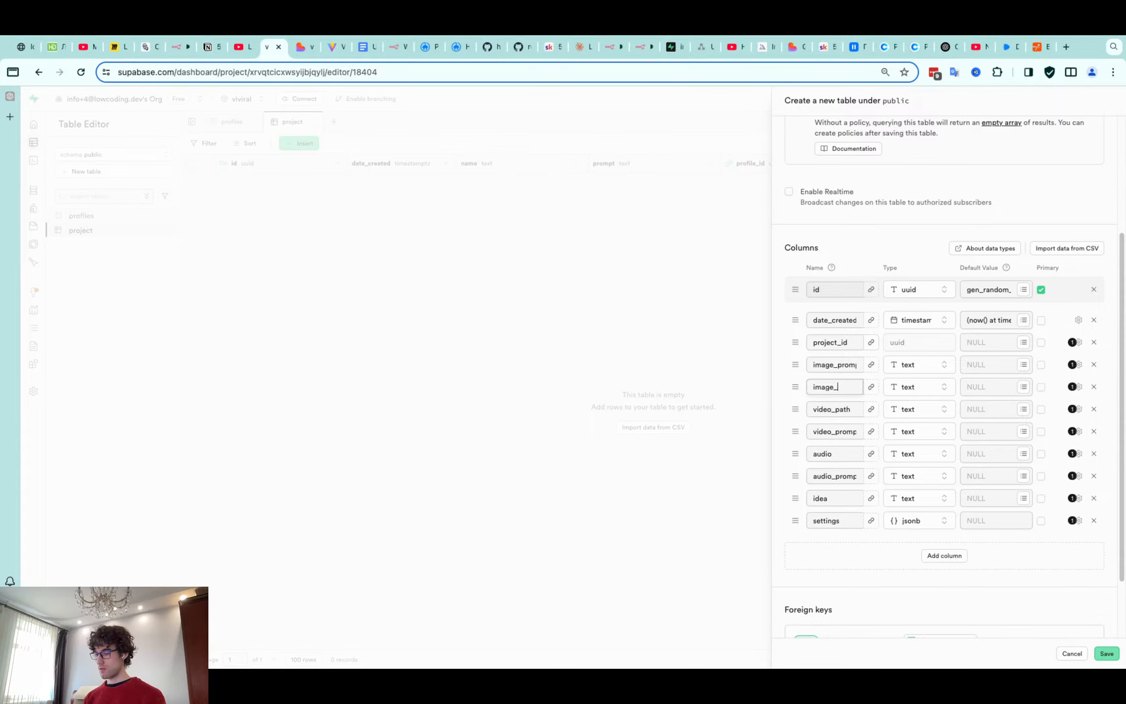
type("path")
left_click(840, 454)
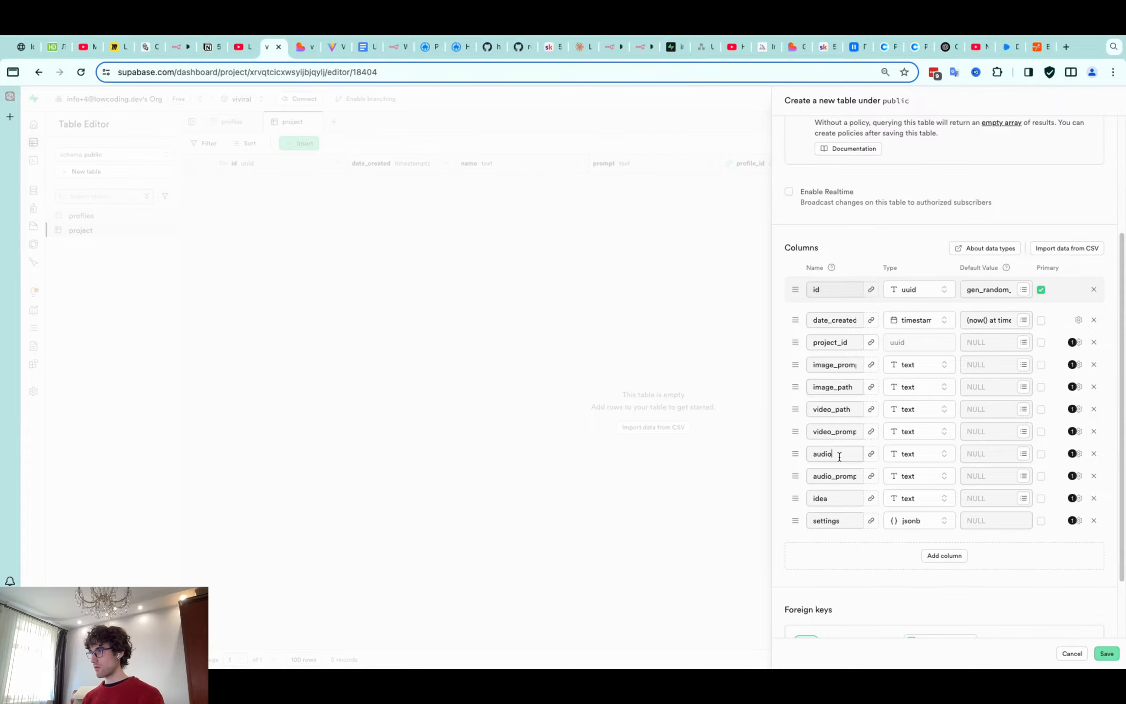
type("_")
Switch to the Lovable project and dismiss the error dialog
left_click(304, 46)
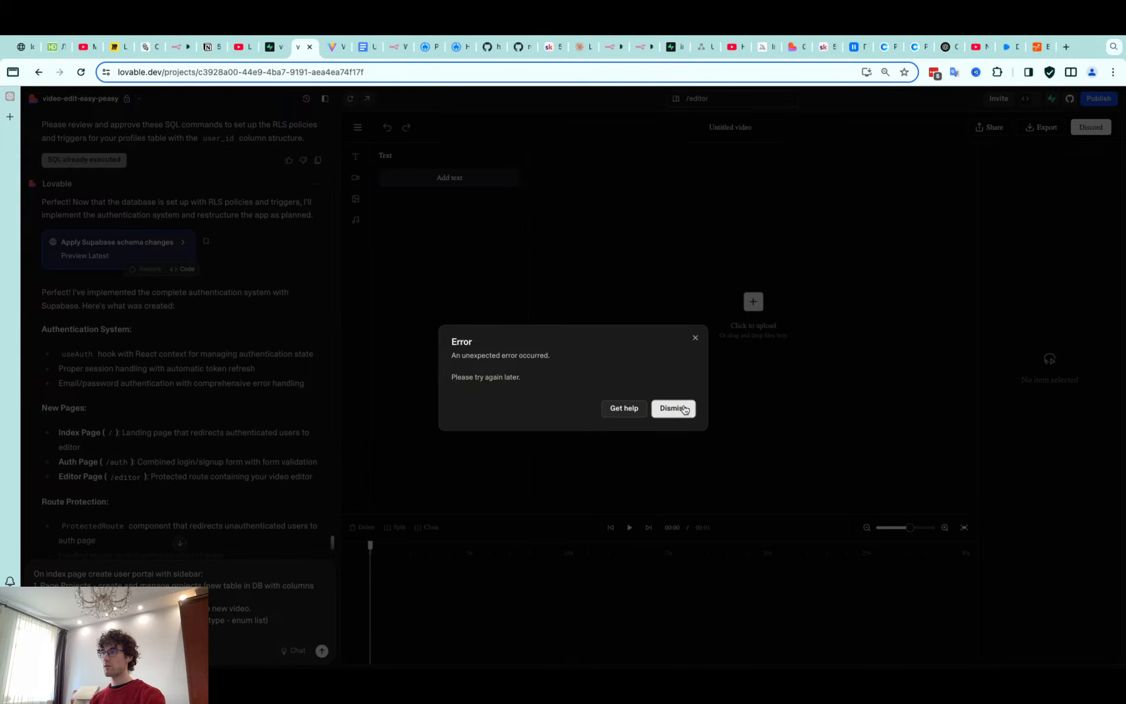
left_click(682, 409)
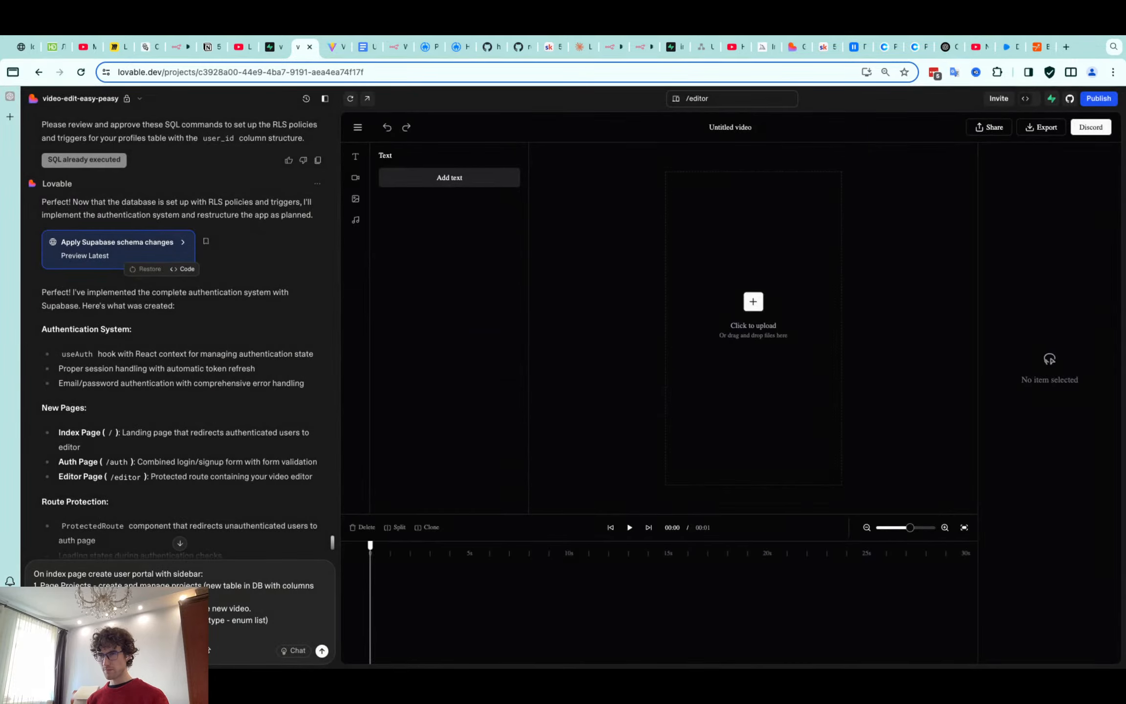
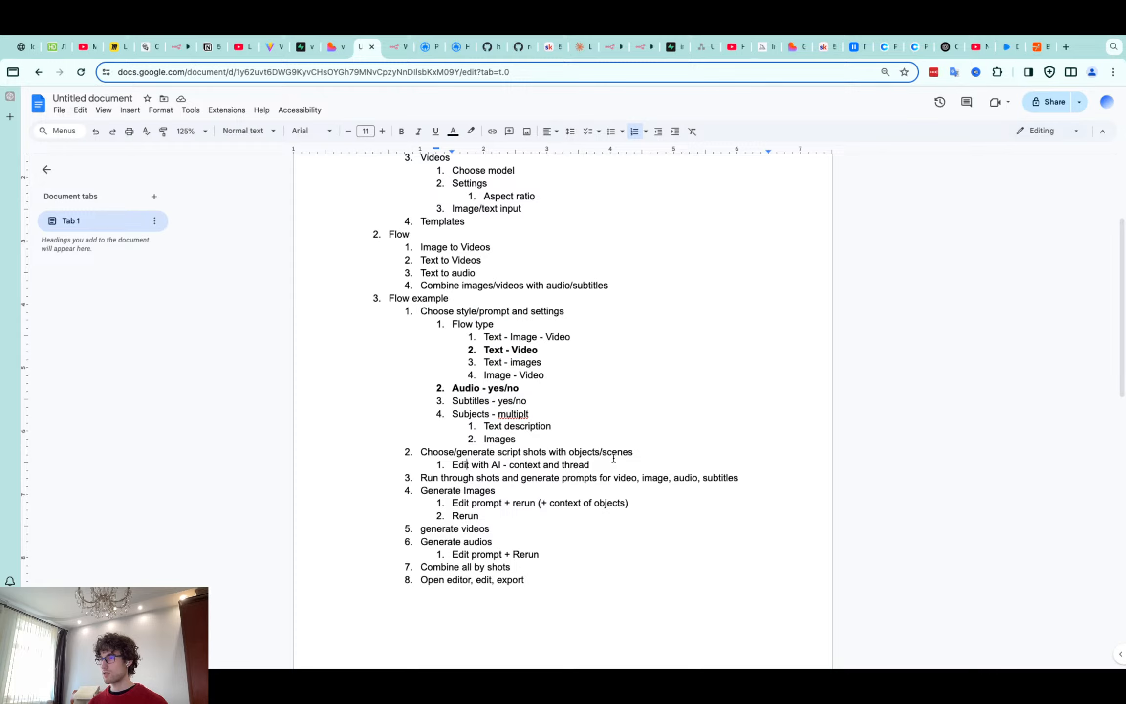
In the Google Docs plan, add the line "Example:" above the Database section and start a numbered list under it
left_click_drag(607, 465, 421, 451)
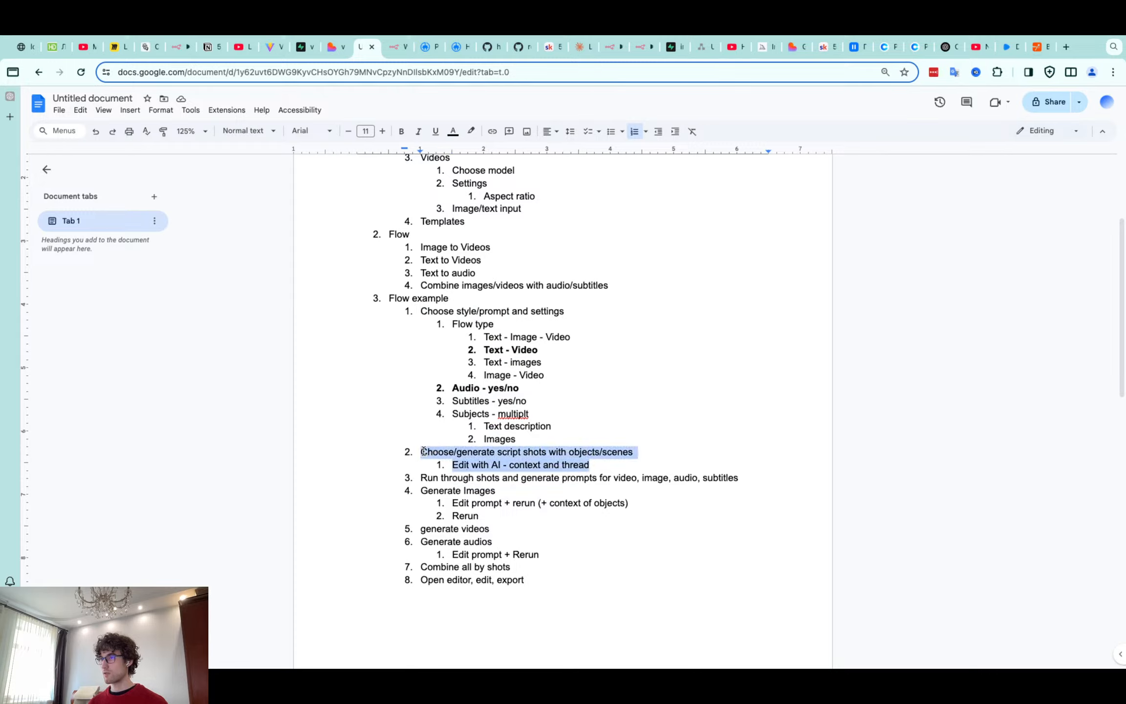
left_click(591, 465)
scroll(591, 465, "down", 4)
left_click(391, 568)
type("Example:")
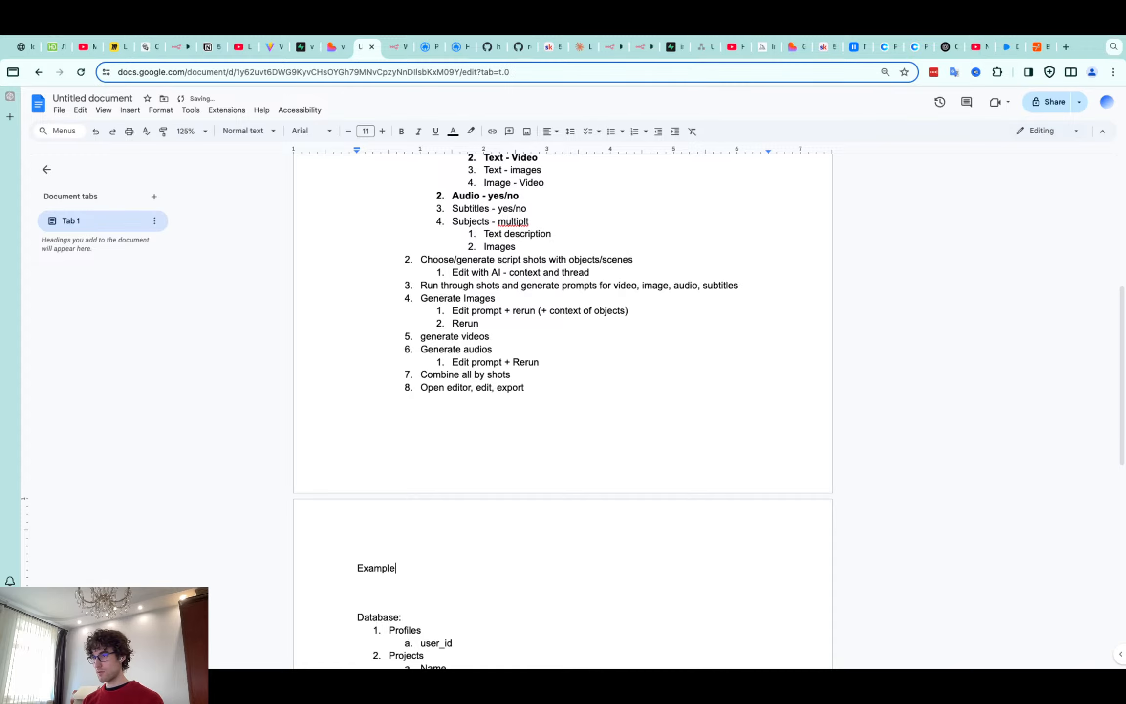
key("Return")
type("1.")
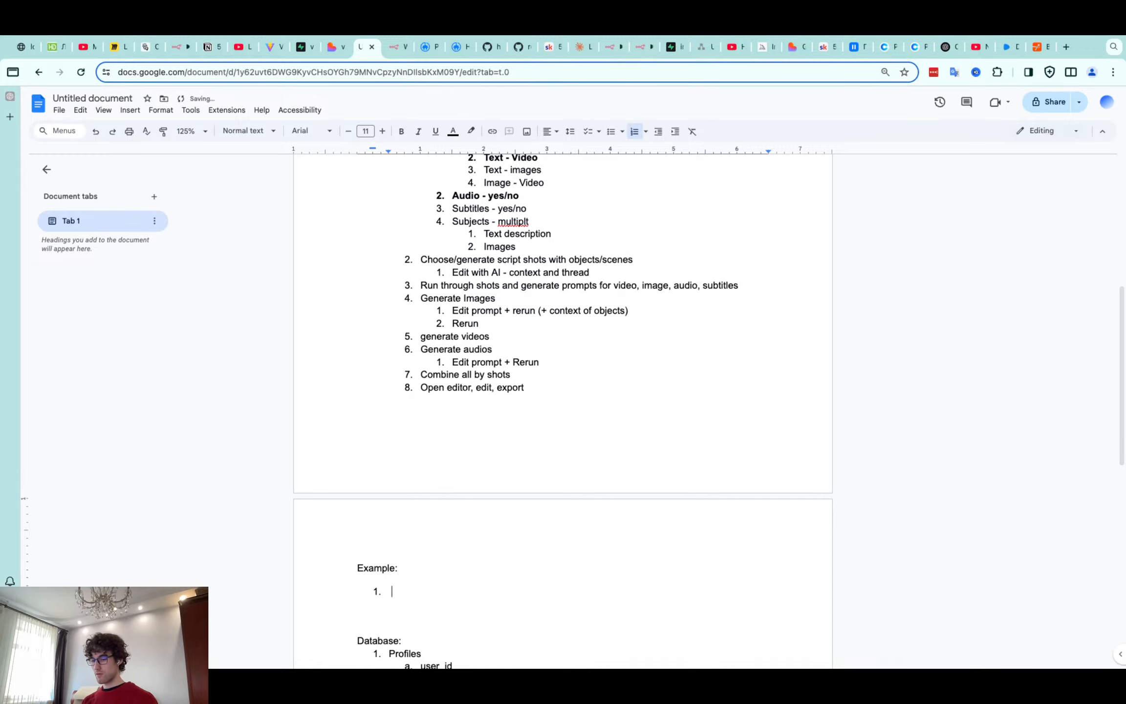
Search the web in a new tab for "glass fruit video prompt" and open the photogrid.app article on glass fruit cutting
key("super+t")
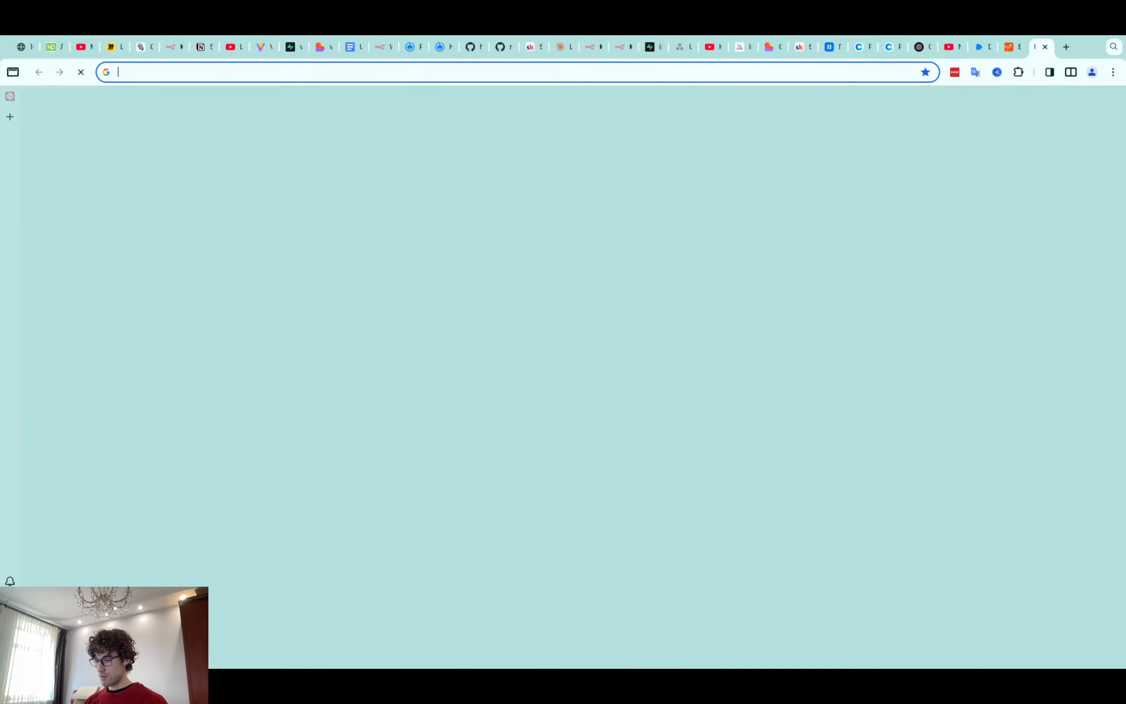
type("glass fruit")
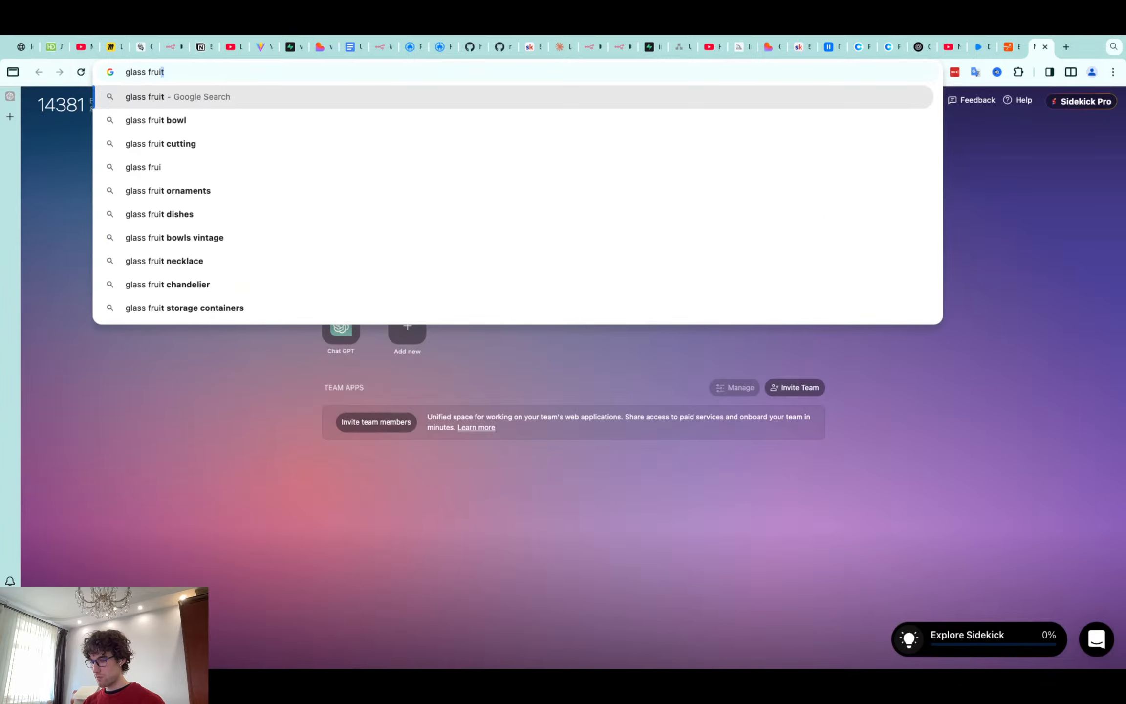
type(" video prompt")
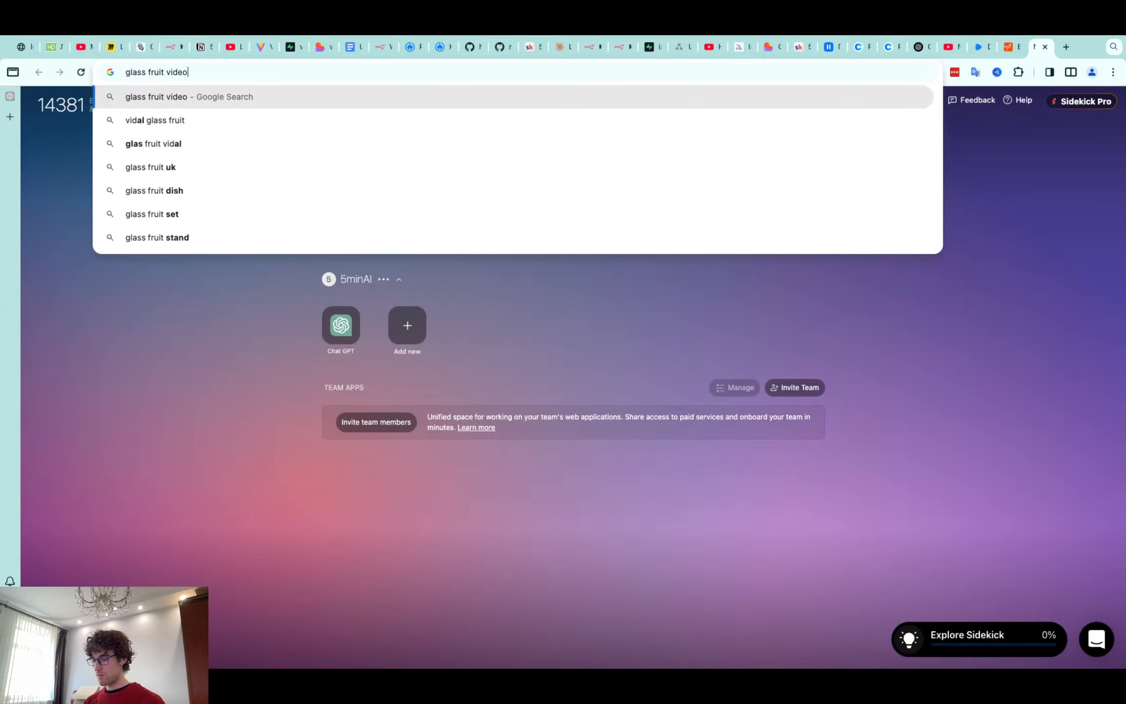
key("Return")
scroll(267, 380, "down", 10)
left_click(268, 380)
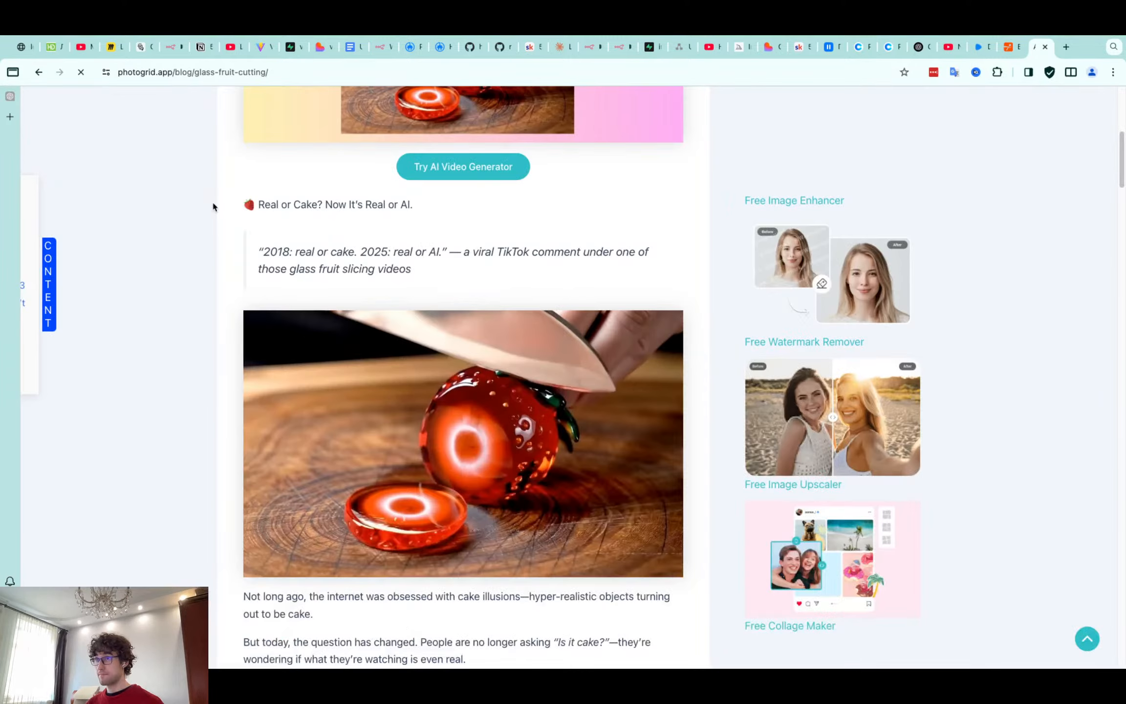
Copy the example glass strawberry prompt given under Step 1 of the article
scroll(213, 200, "down", 6)
scroll(212, 200, "up", 4)
scroll(306, 293, "down", 10)
scroll(306, 290, "up", 5)
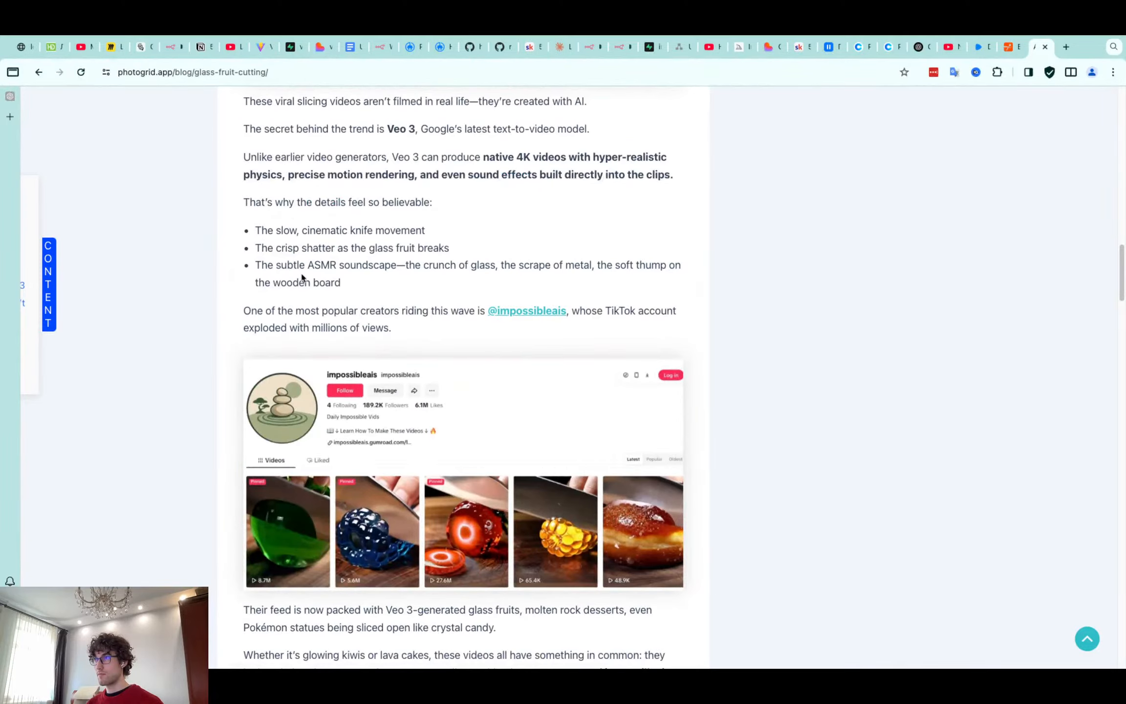
scroll(302, 278, "down", 15)
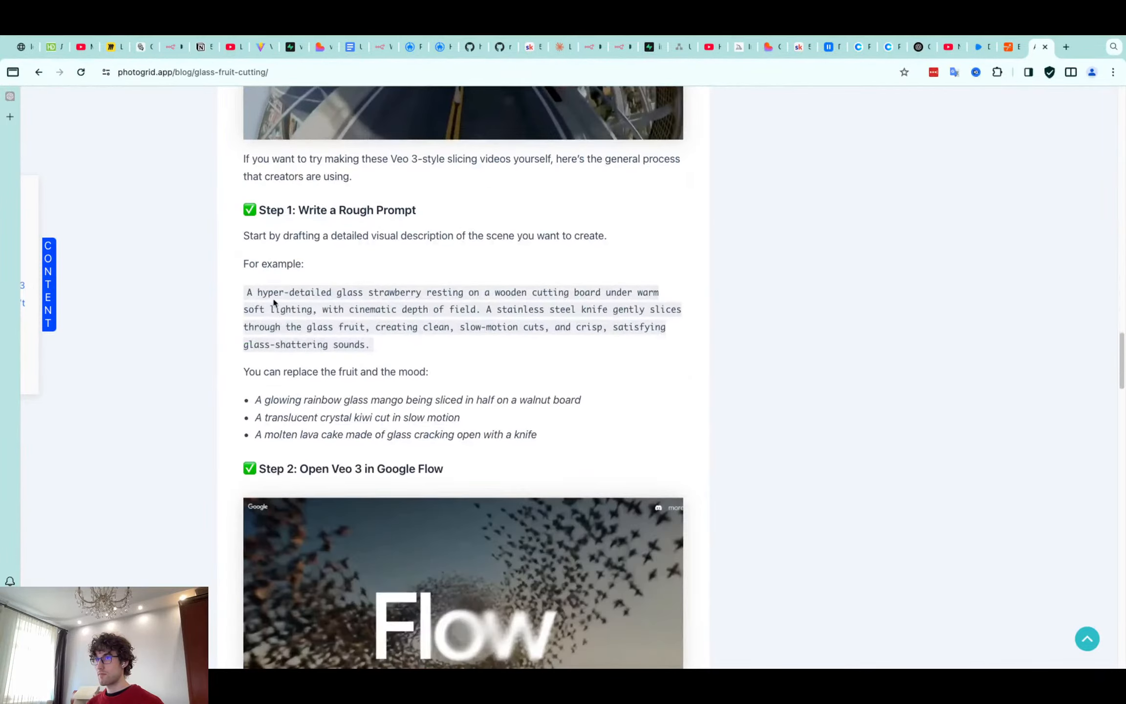
left_click_drag(246, 292, 371, 350)
key("ctrl+c")
Back in the Google Docs plan, name the first Example item "Prompt:" and paste the copied prompt as its sub-item
left_click(350, 47)
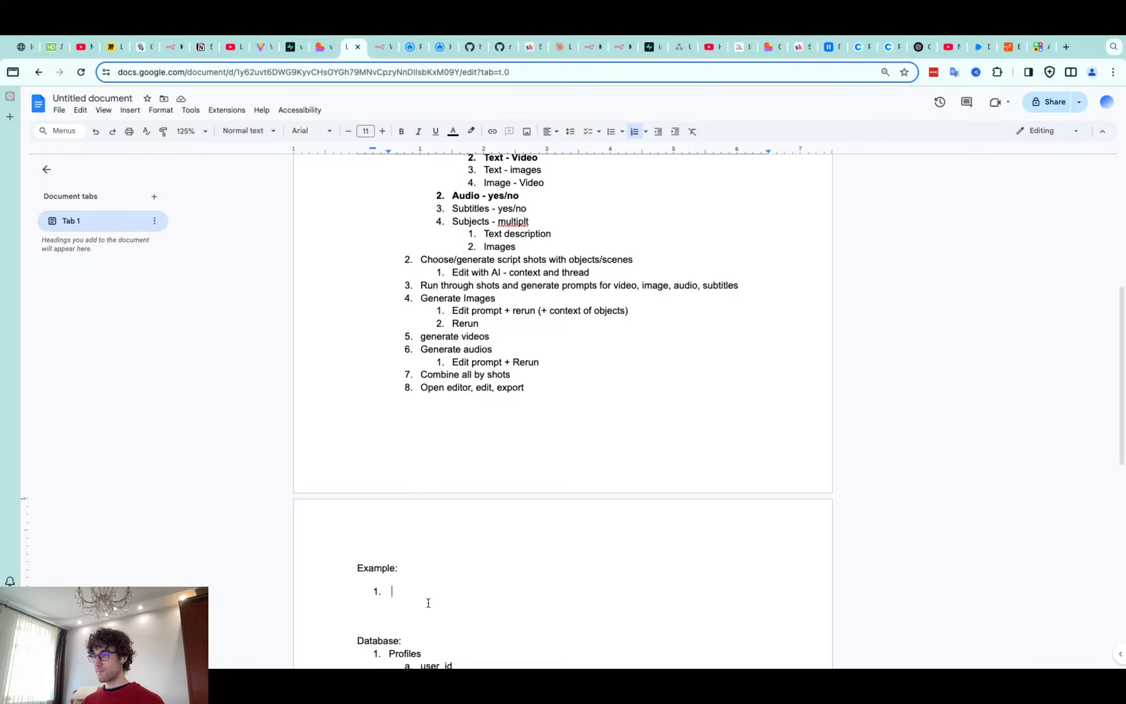
type("Prompt:")
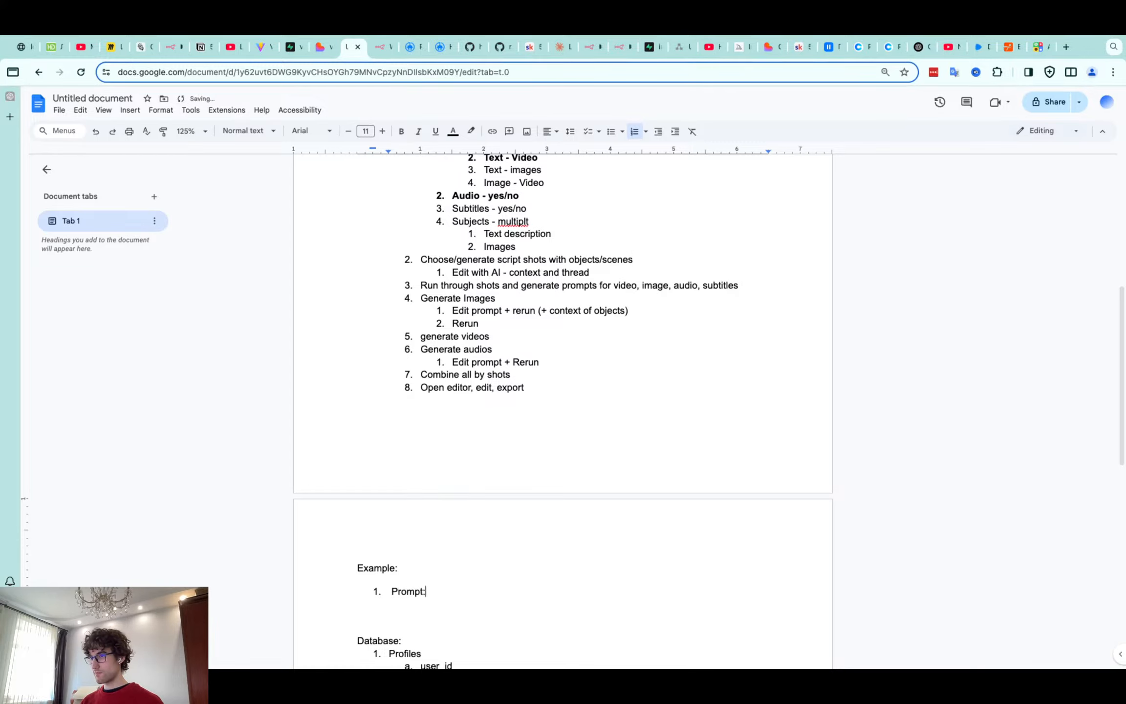
key("Return")
key("Tab")
key("ctrl+v")
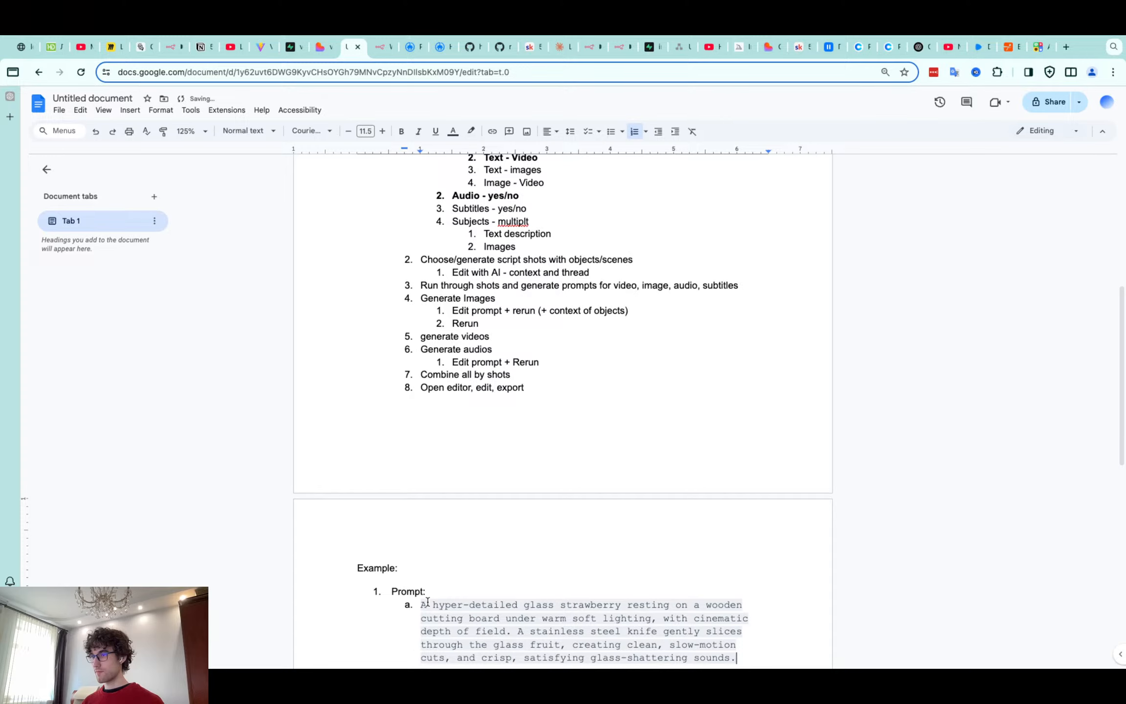
Replace the word strawberry in the pasted prompt with the placeholder <fruit>
scroll(562, 387, "down", 5)
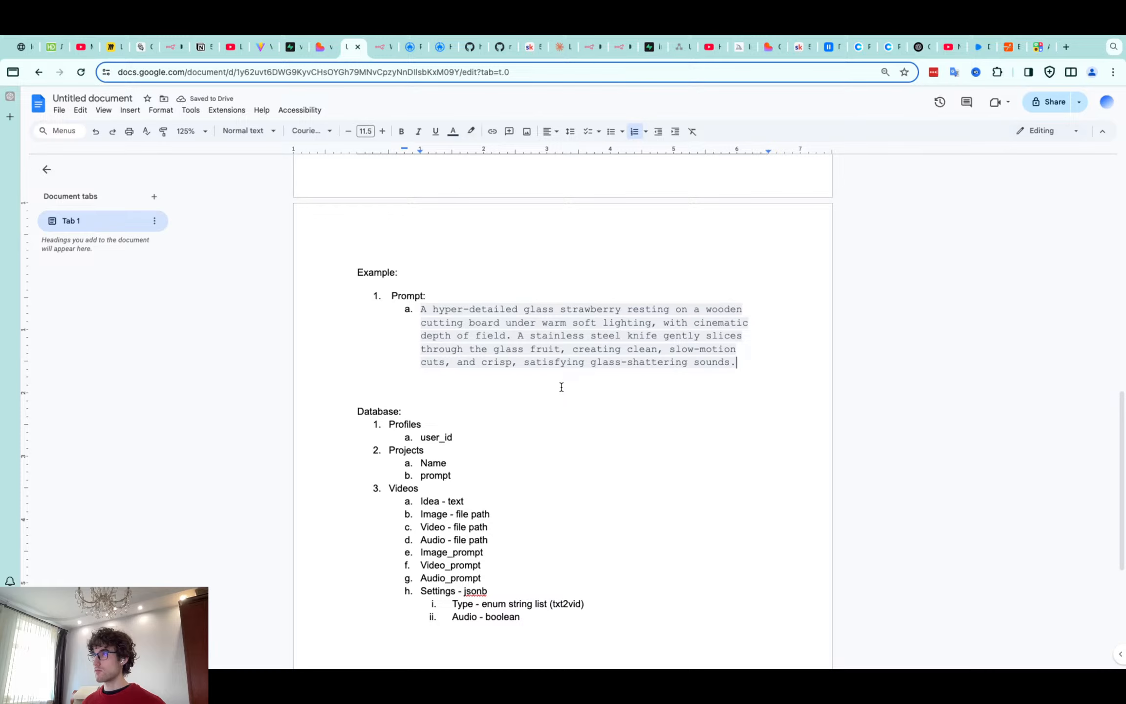
double_click(585, 309)
type("<fruit>")
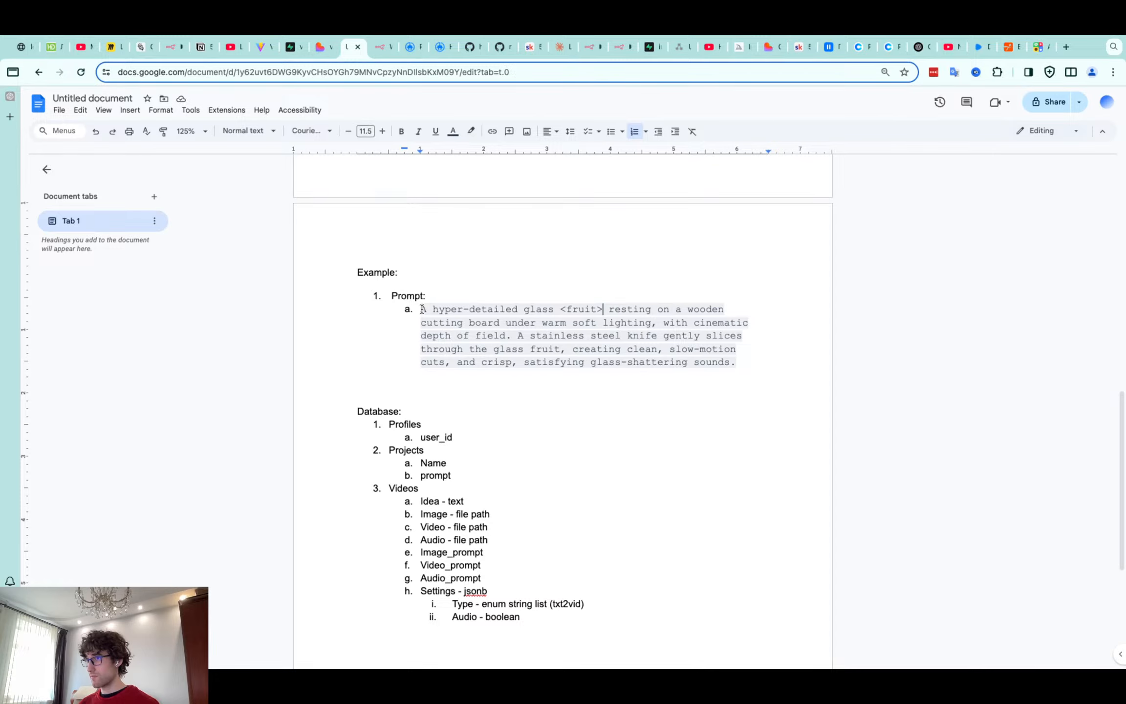
scroll(440, 323, "up", 10)
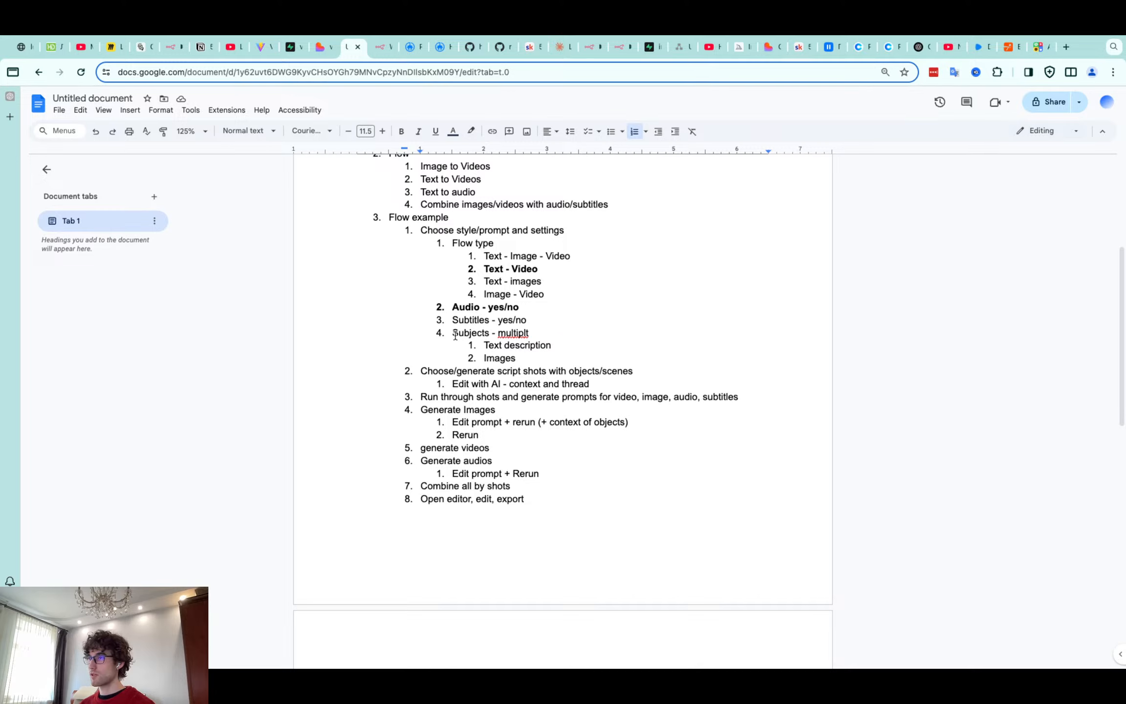
scroll(455, 335, "down", 4)
left_click(391, 506)
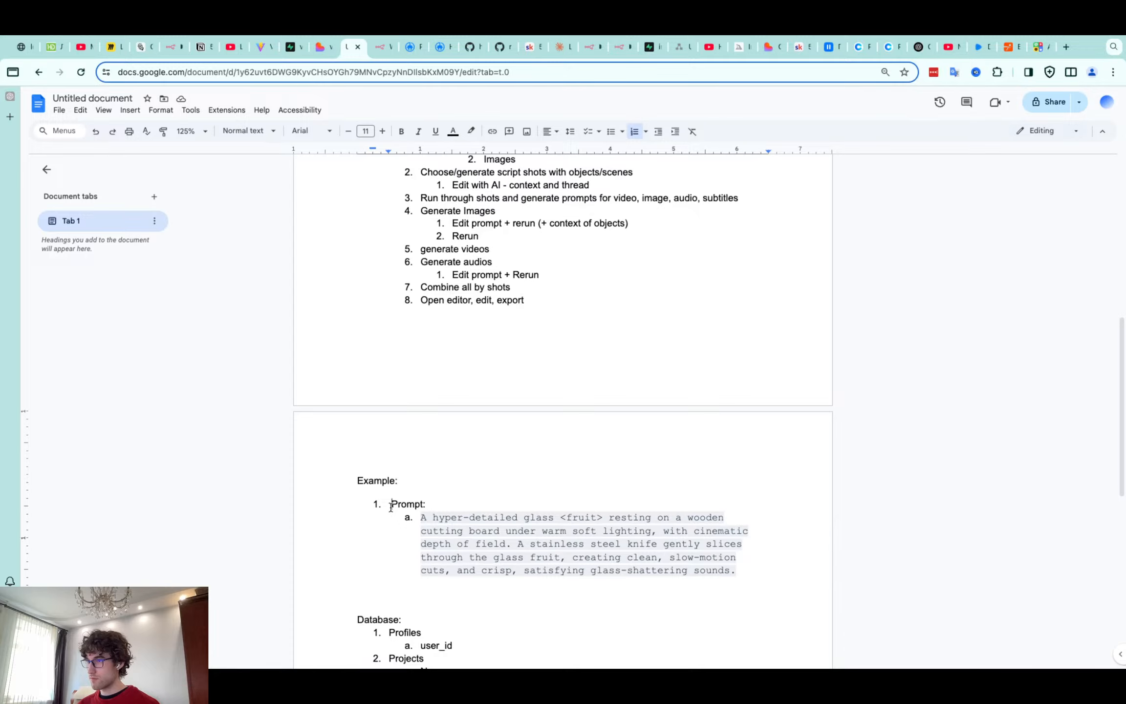
key("Return")
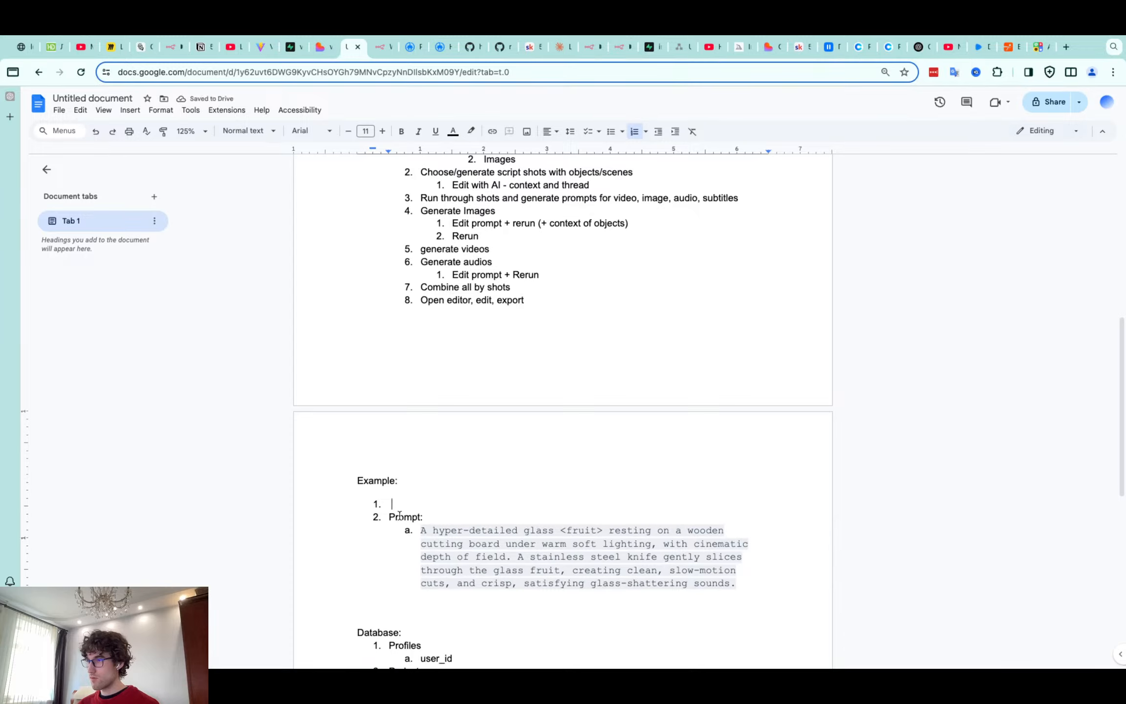
key("Down")
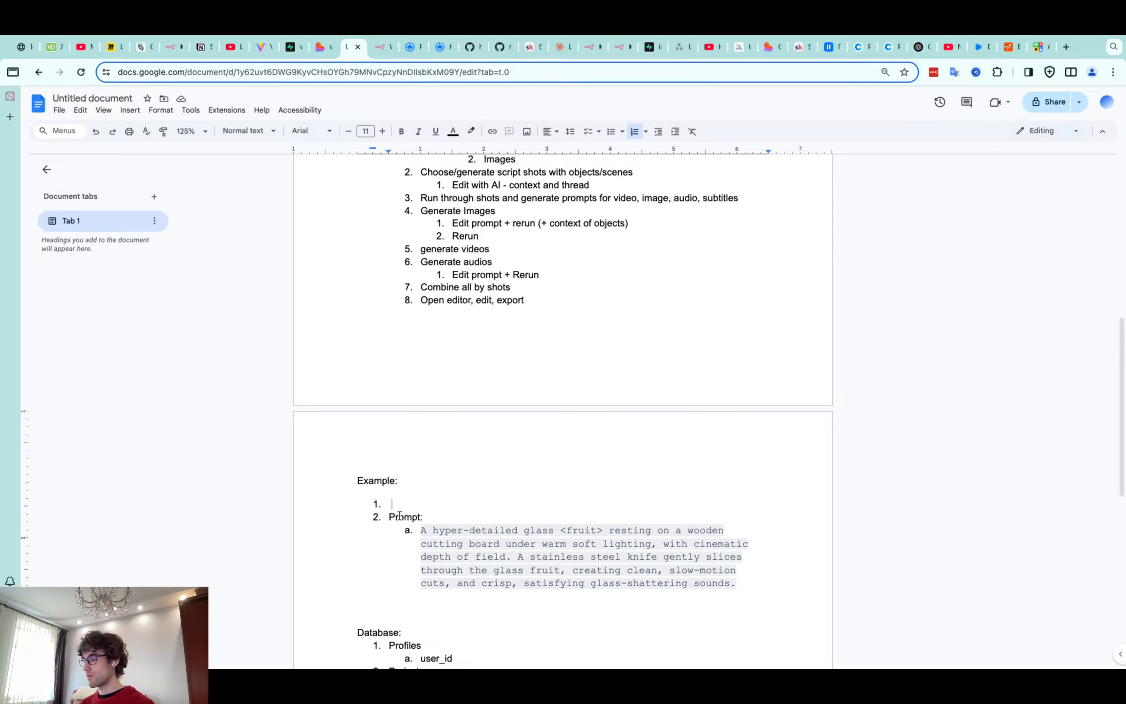
key("BackSpace")
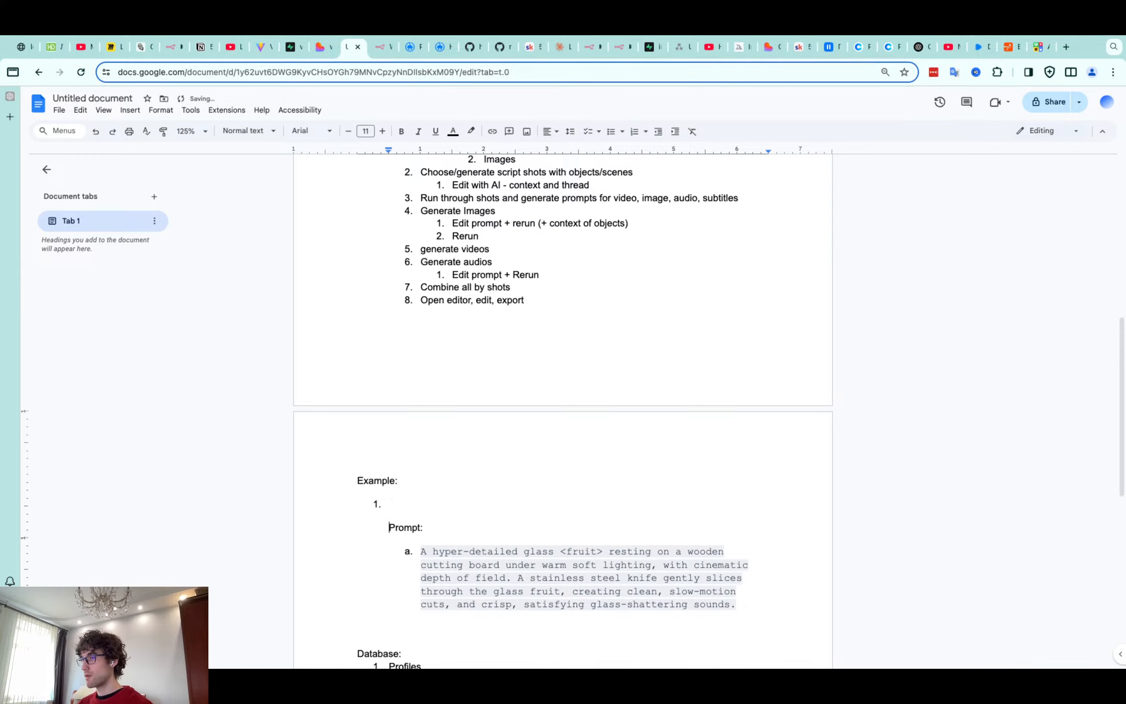
key("BackSpace")
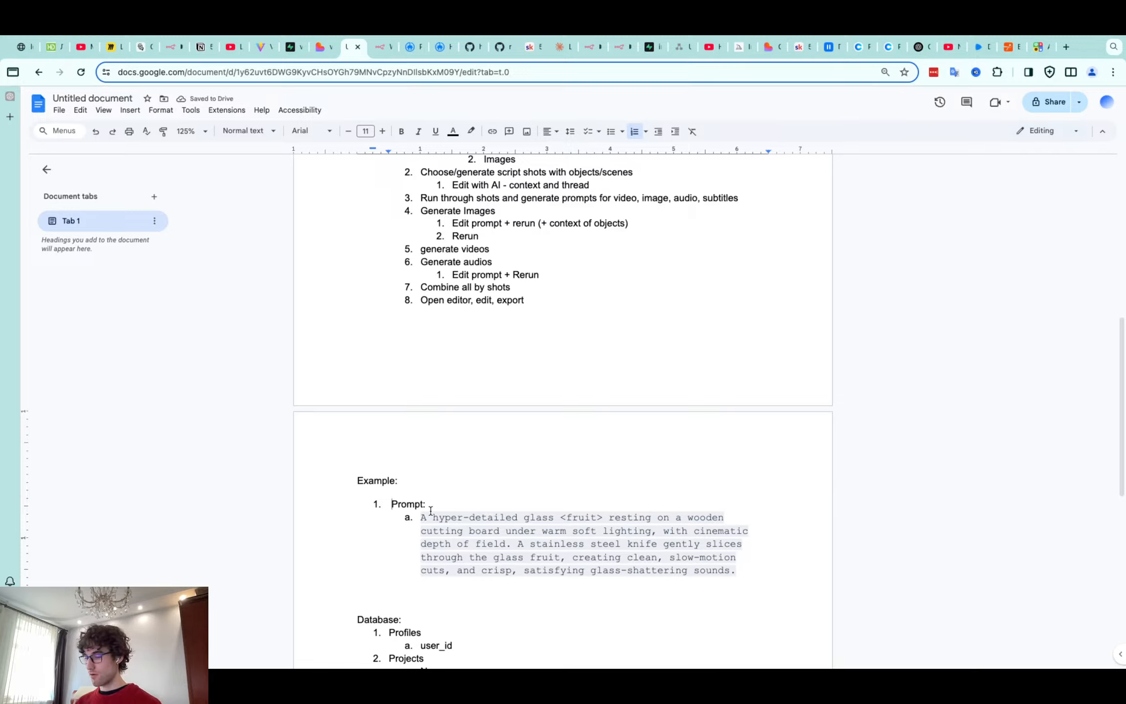
Retitle the first Example item "Project Prompt:" and add a second numbered item below the prompt text, copying the title's formatting to it
type("Project")
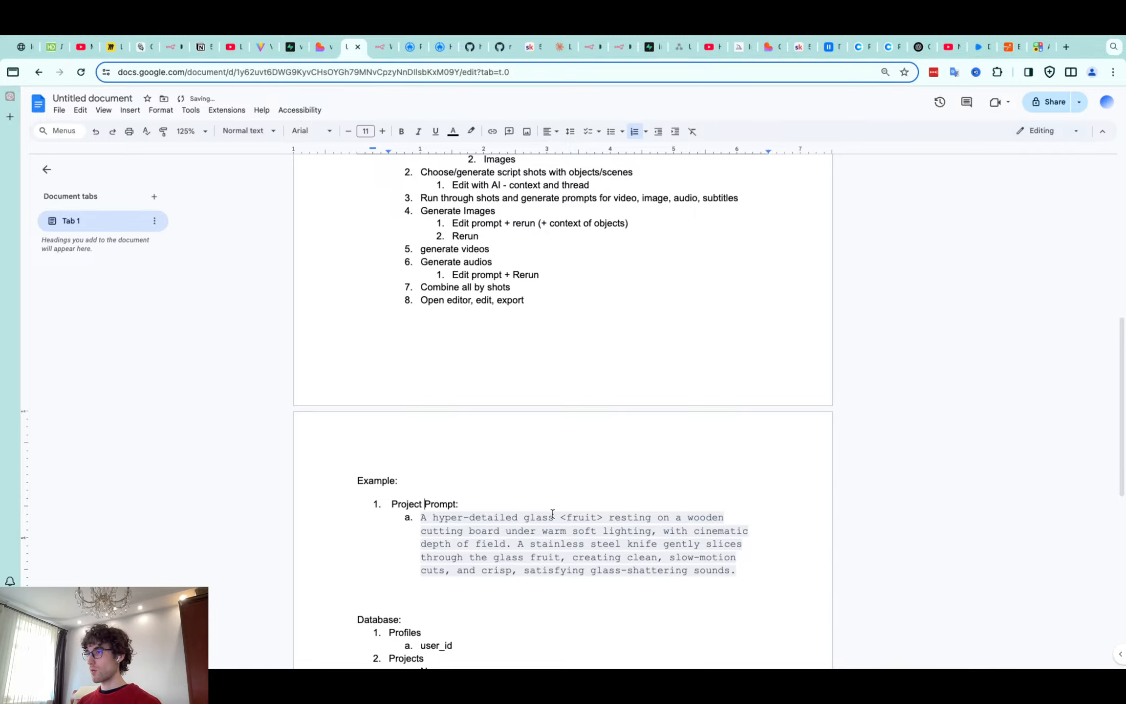
left_click(743, 572)
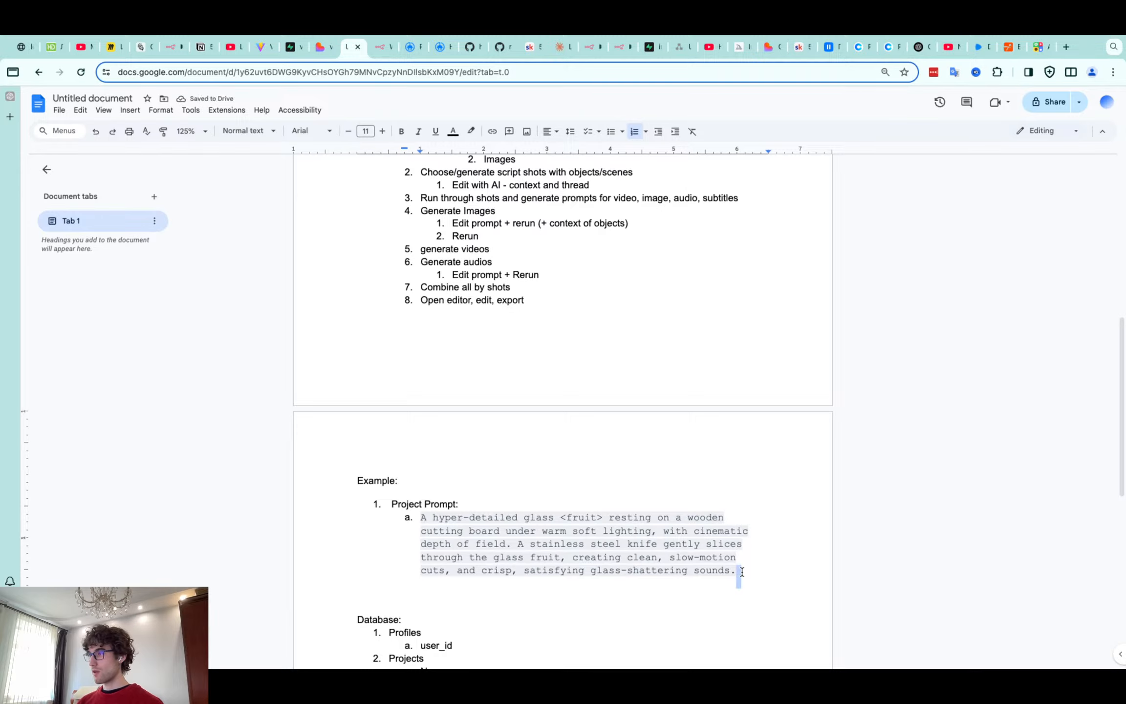
key("Return")
key("shift+Tab")
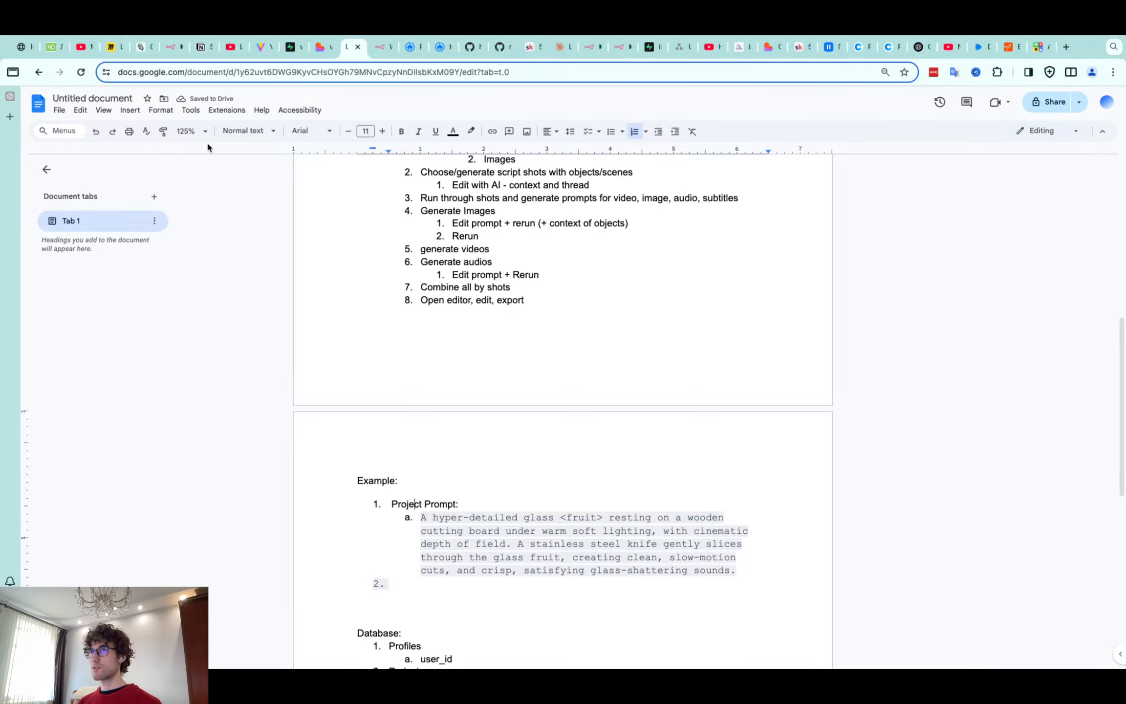
left_click(163, 131)
left_click(392, 586)
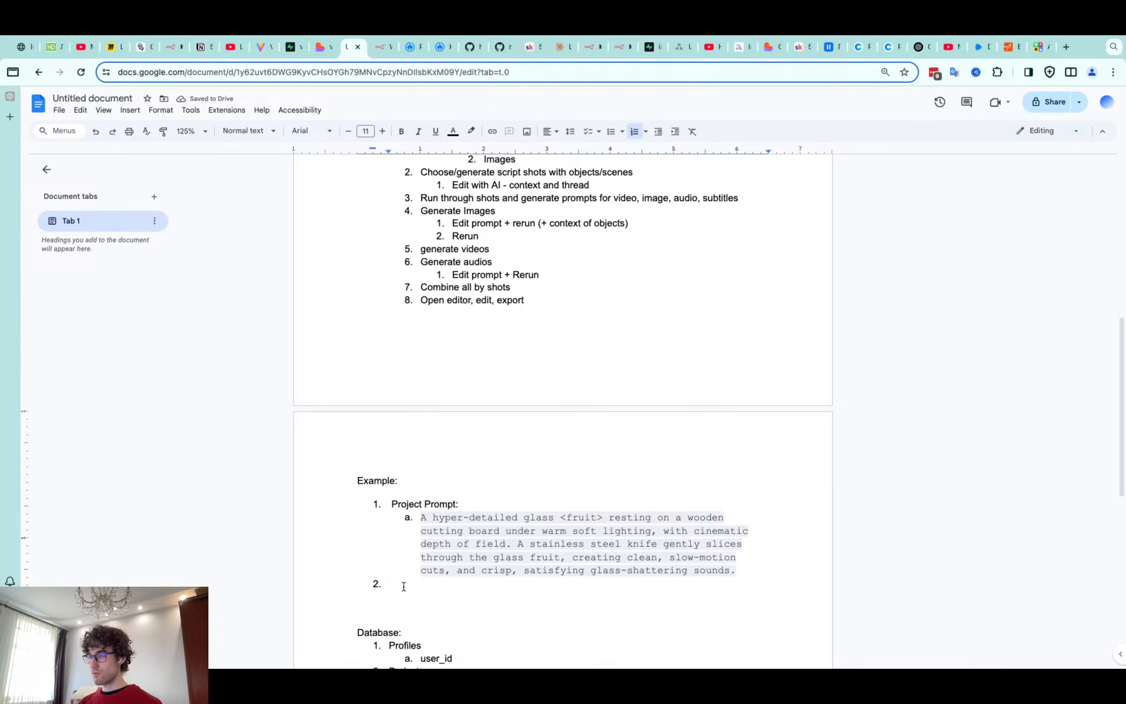
Name the second Example item Video and add the sub-item "Idea - pineapple" under it
type("Video")
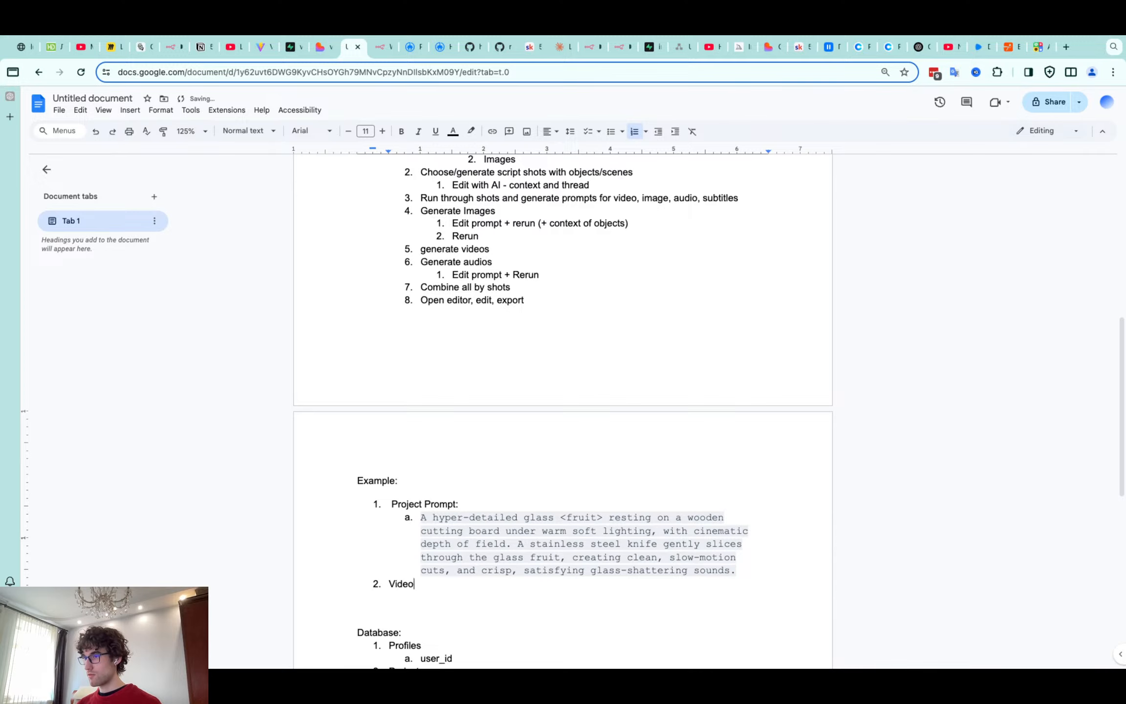
key("Return")
key("Tab")
scroll(462, 377, "up", 5)
scroll(462, 377, "down", 3)
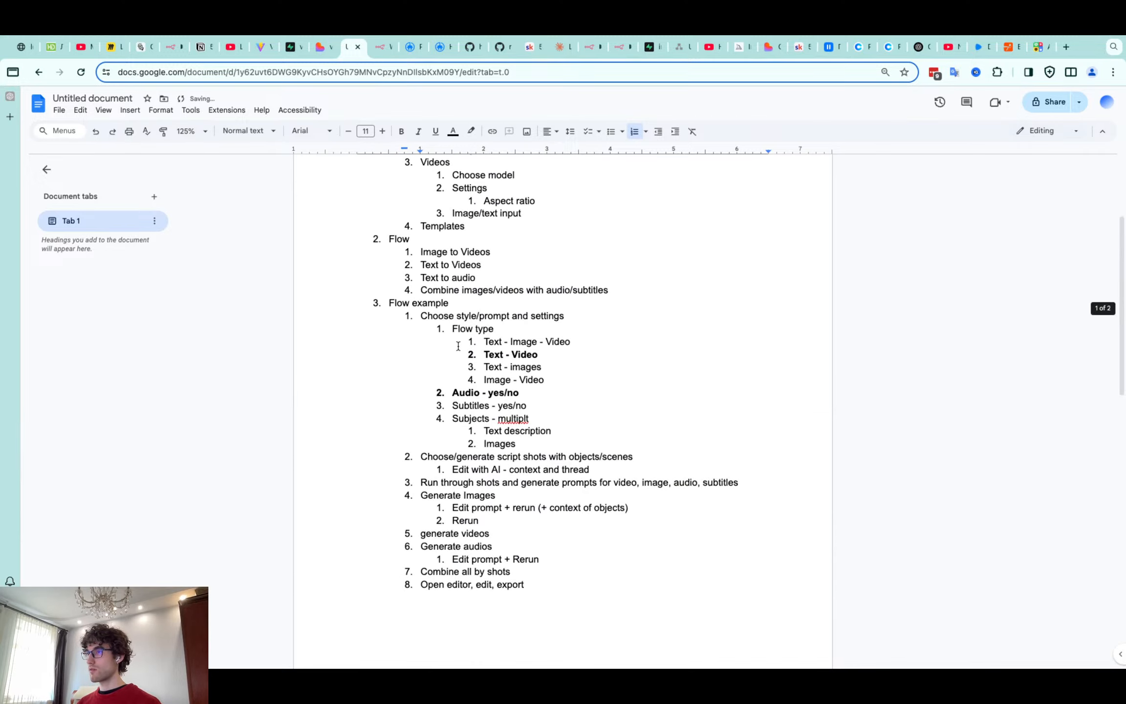
type("Idea ")
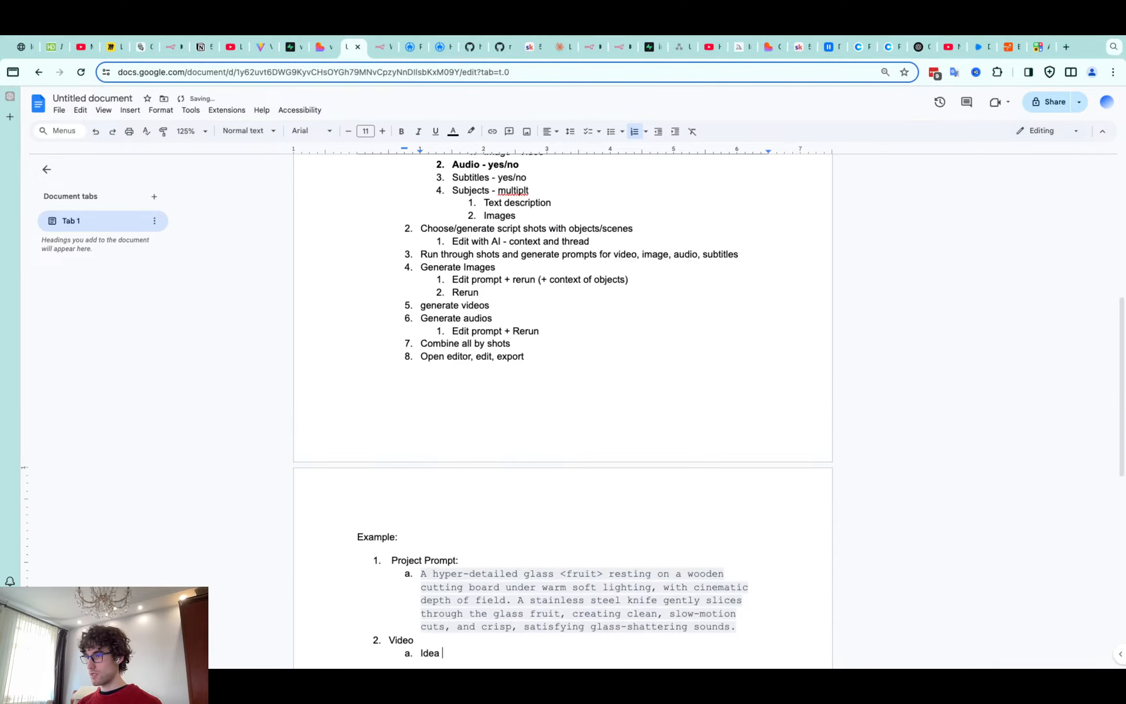
type("- pineapple")
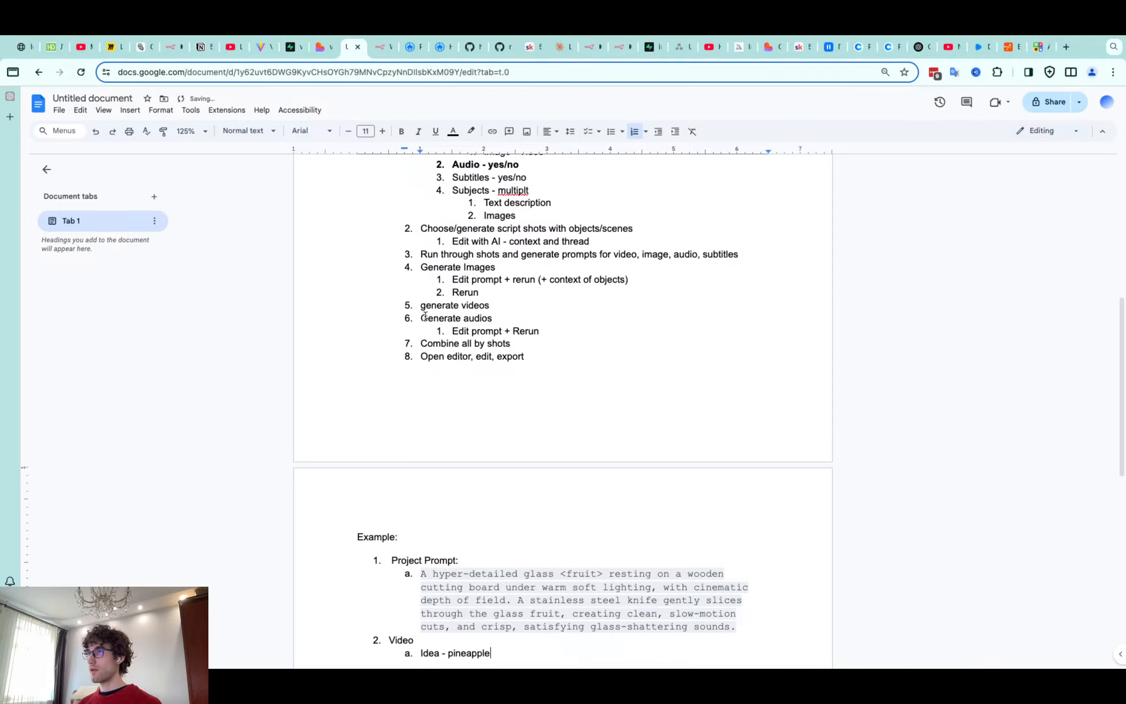
scroll(426, 316, "up", 3)
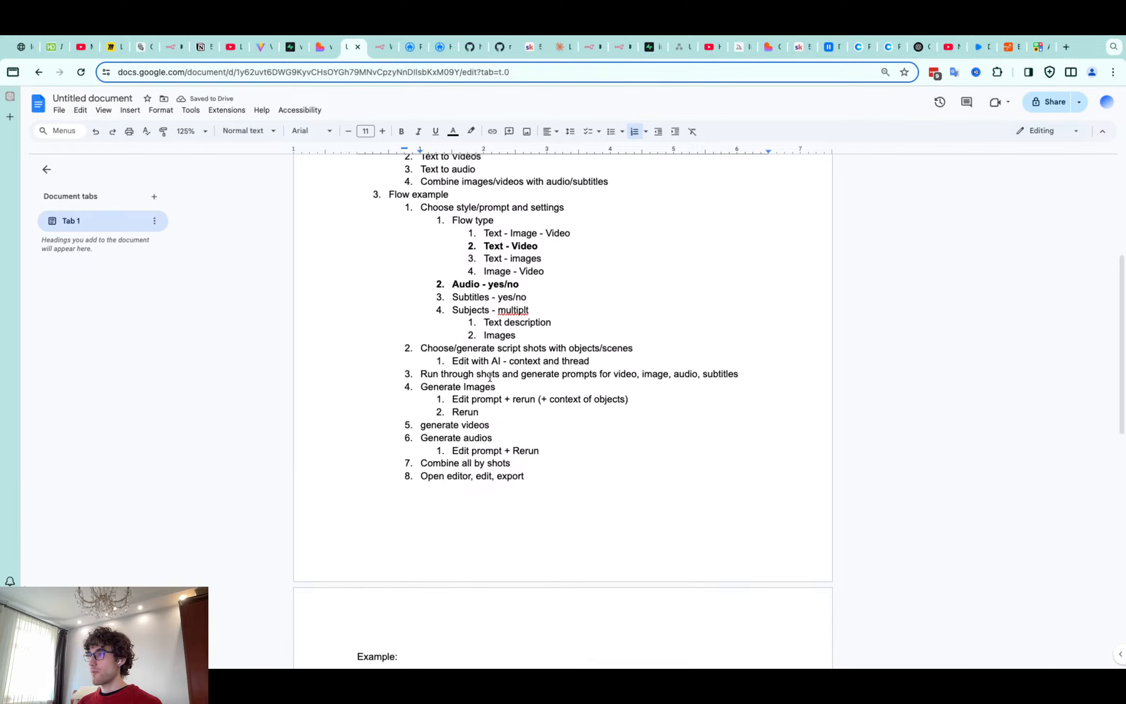
Add the sub-item "Type - text to video" below the pineapple idea in the Example's Video item
scroll(469, 303, "up", 1)
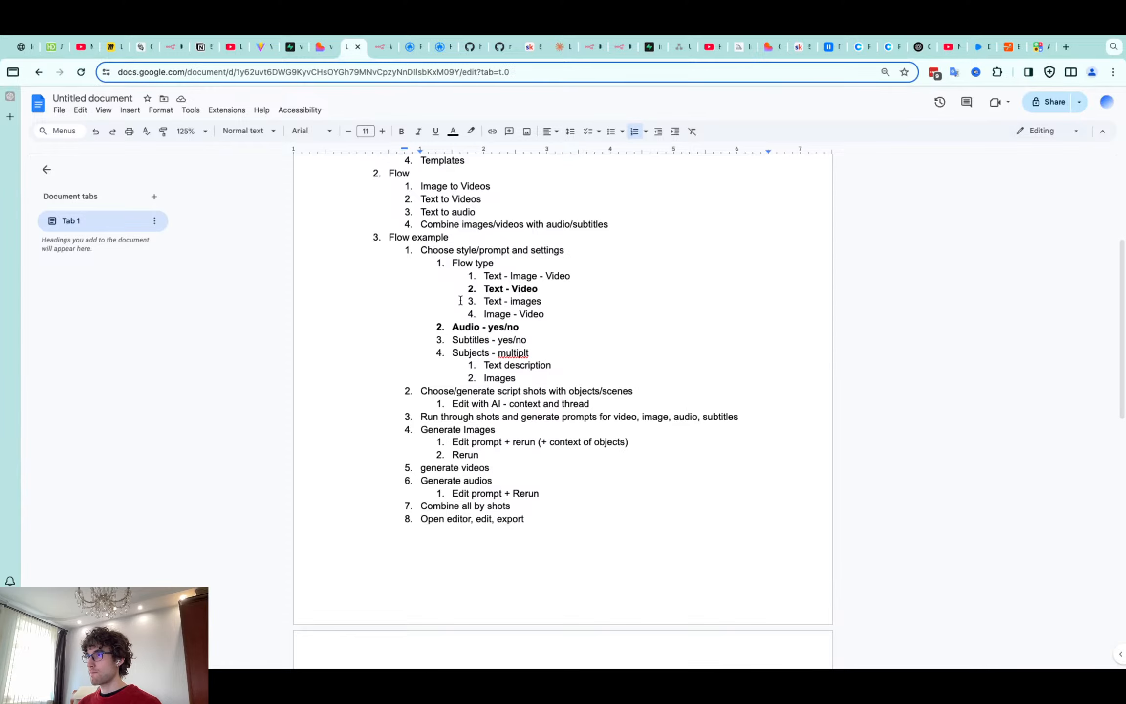
scroll(478, 296, "down", 8)
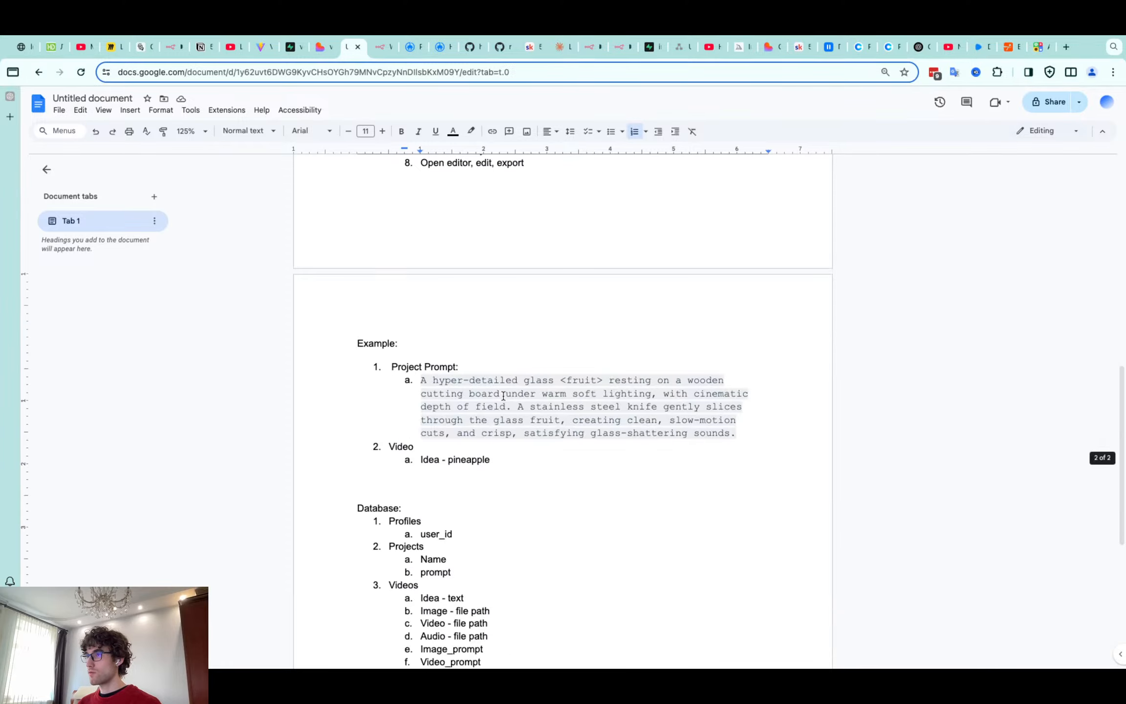
left_click(510, 459)
key("Return")
type("Type ")
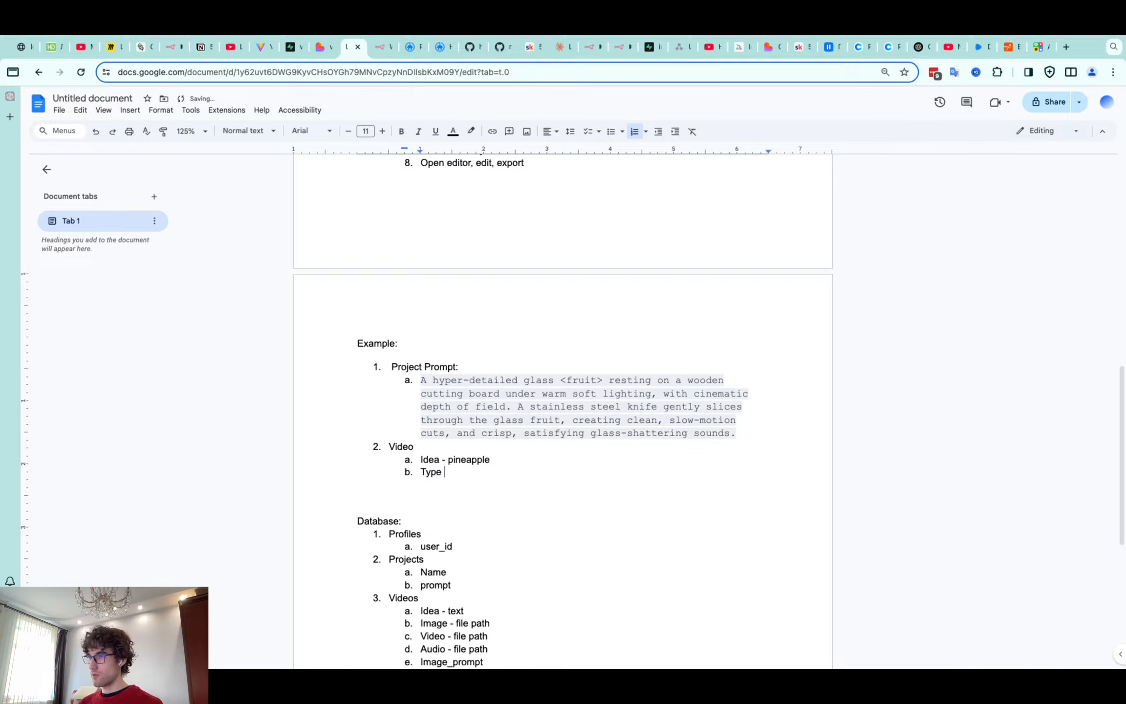
type("- text to video")
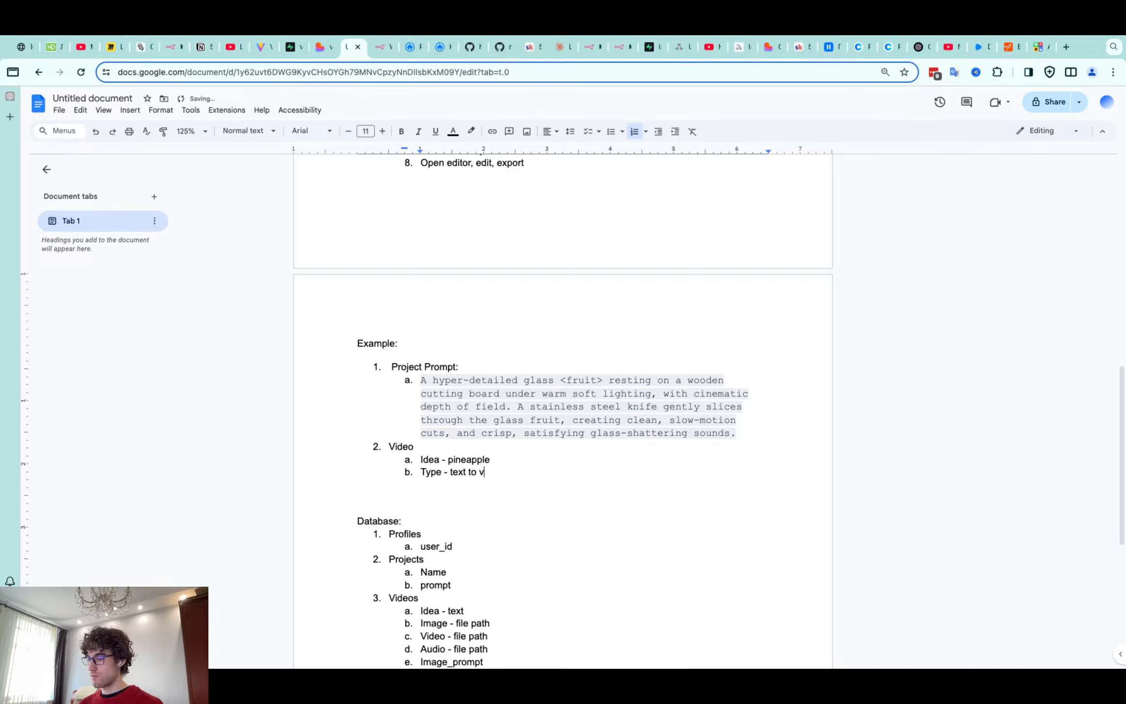
Add the sub-item "Audio - yes" below the type entry of the Example's Video item
key("Return")
scroll(492, 441, "up", 5)
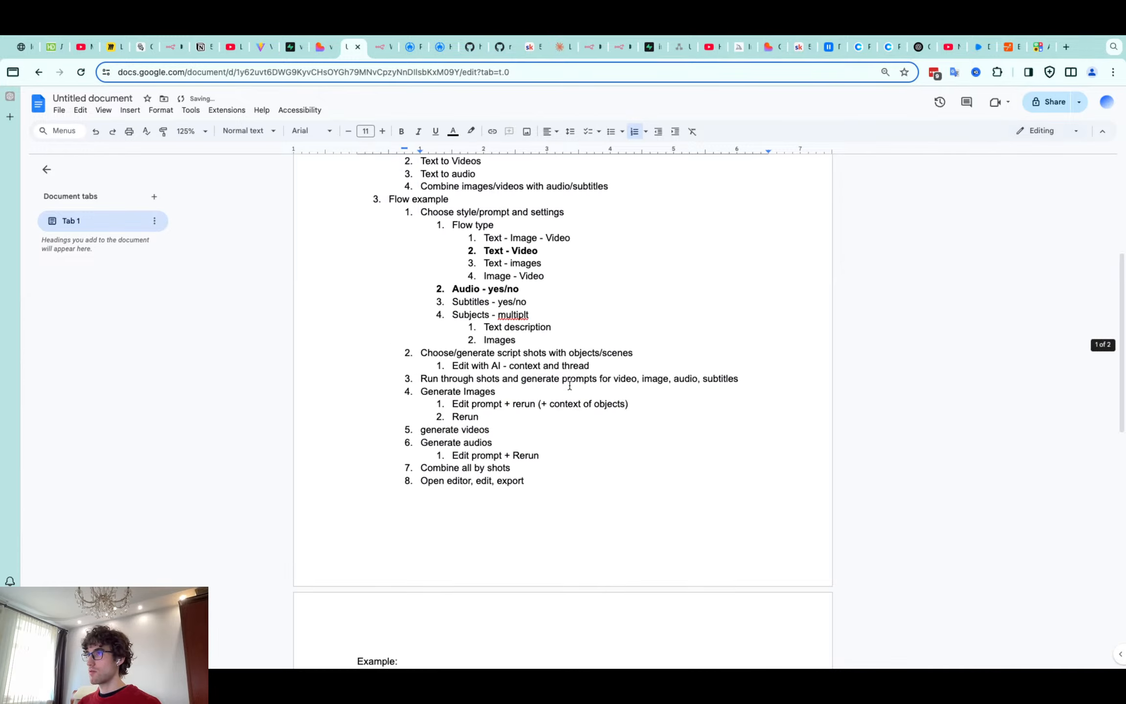
scroll(492, 441, "down", 4)
type("Audio -")
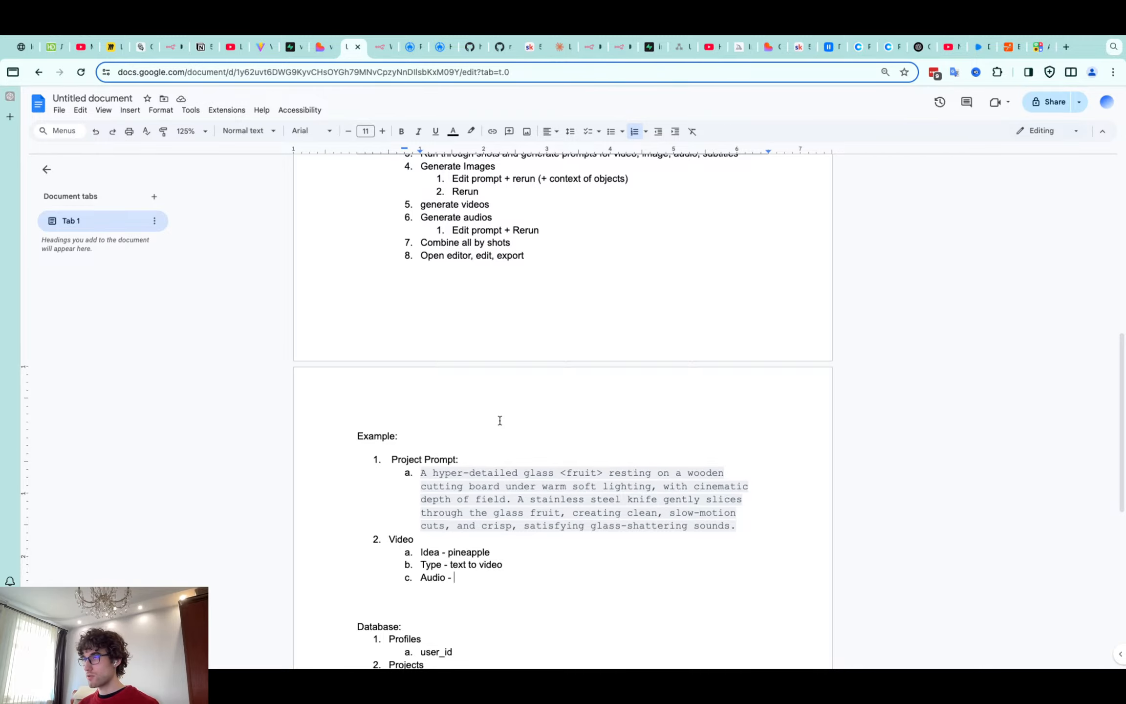
scroll(481, 396, "up", 4)
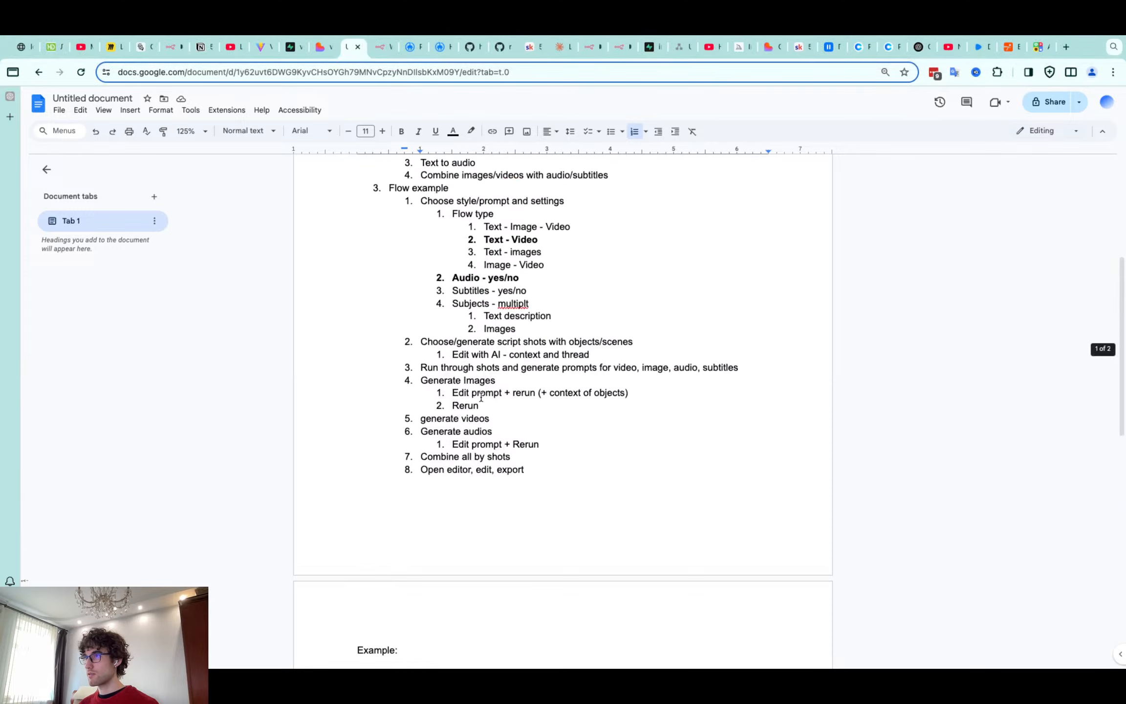
scroll(481, 397, "down", 5)
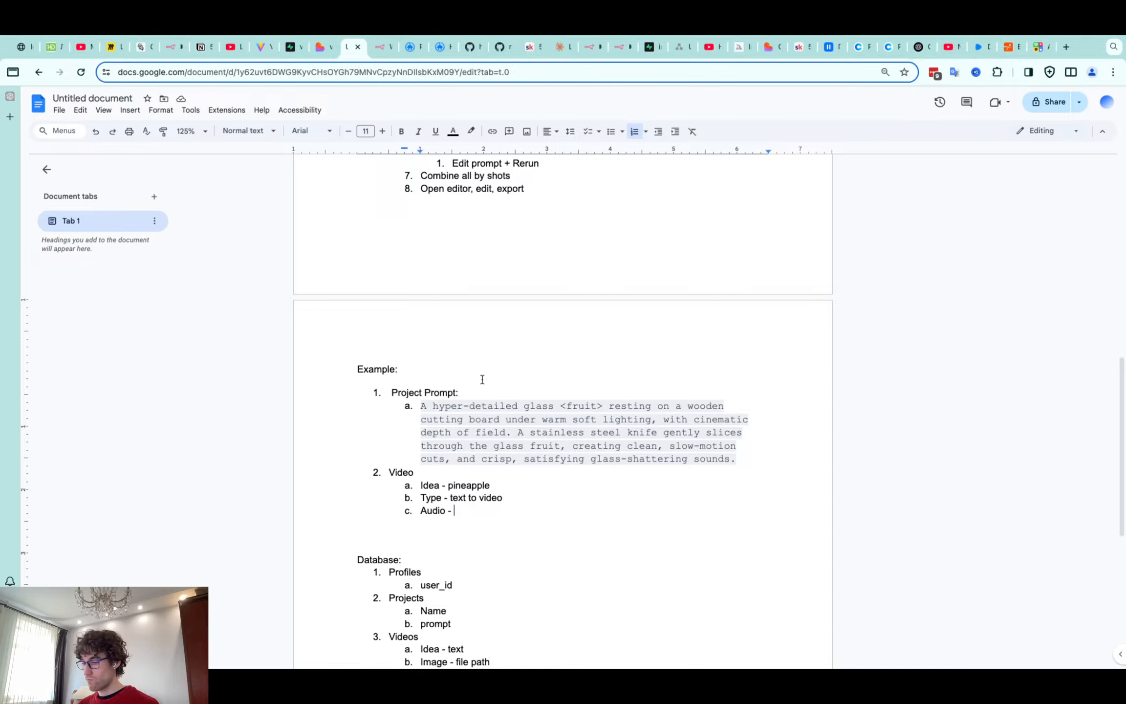
type("yes")
key("Return")
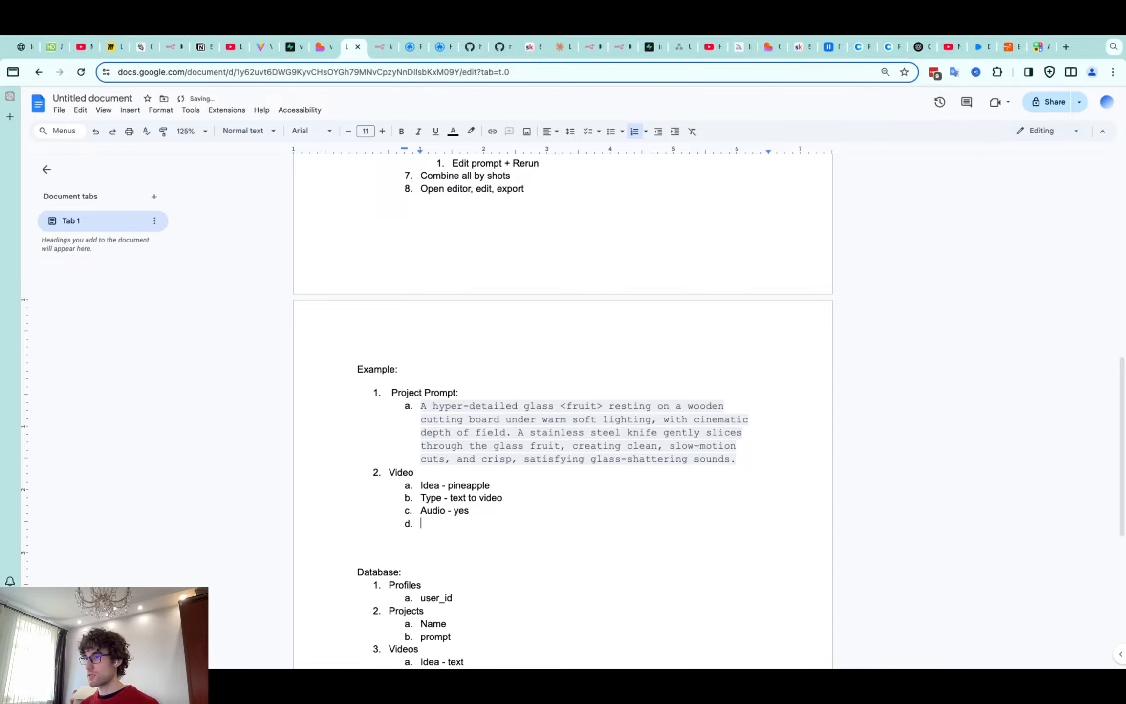
Insert the sub-item "Shots number - 1" between the idea and type entries of the Example's Video item
scroll(490, 341, "up", 5)
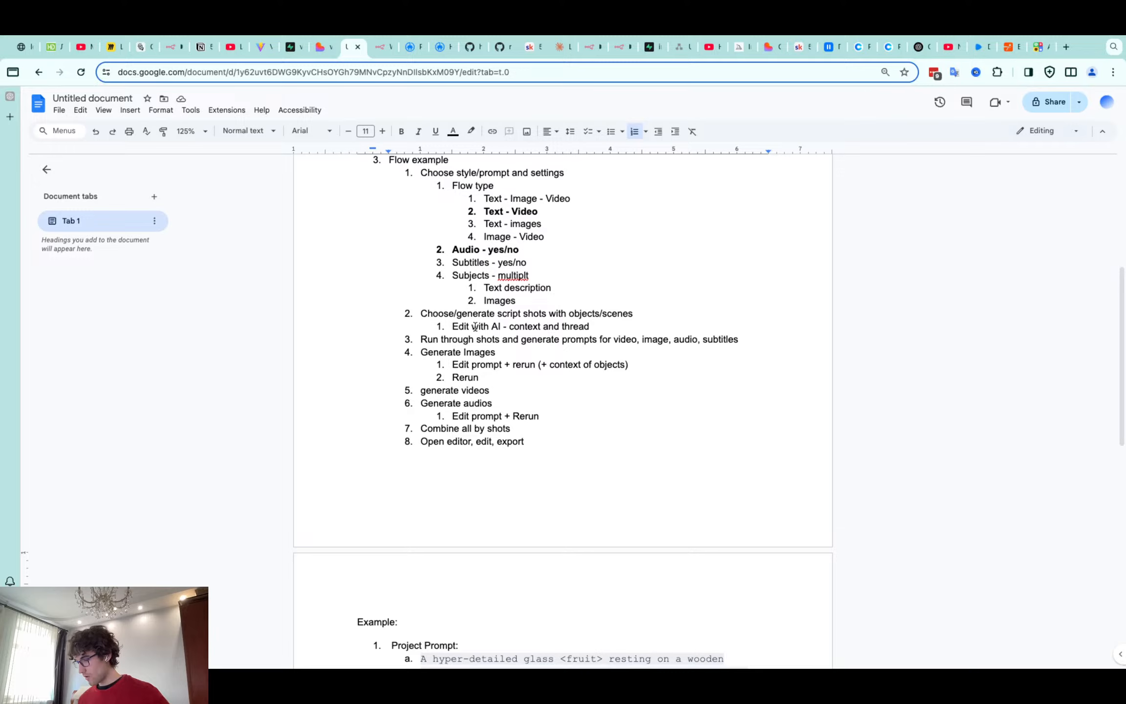
scroll(475, 326, "down", 3)
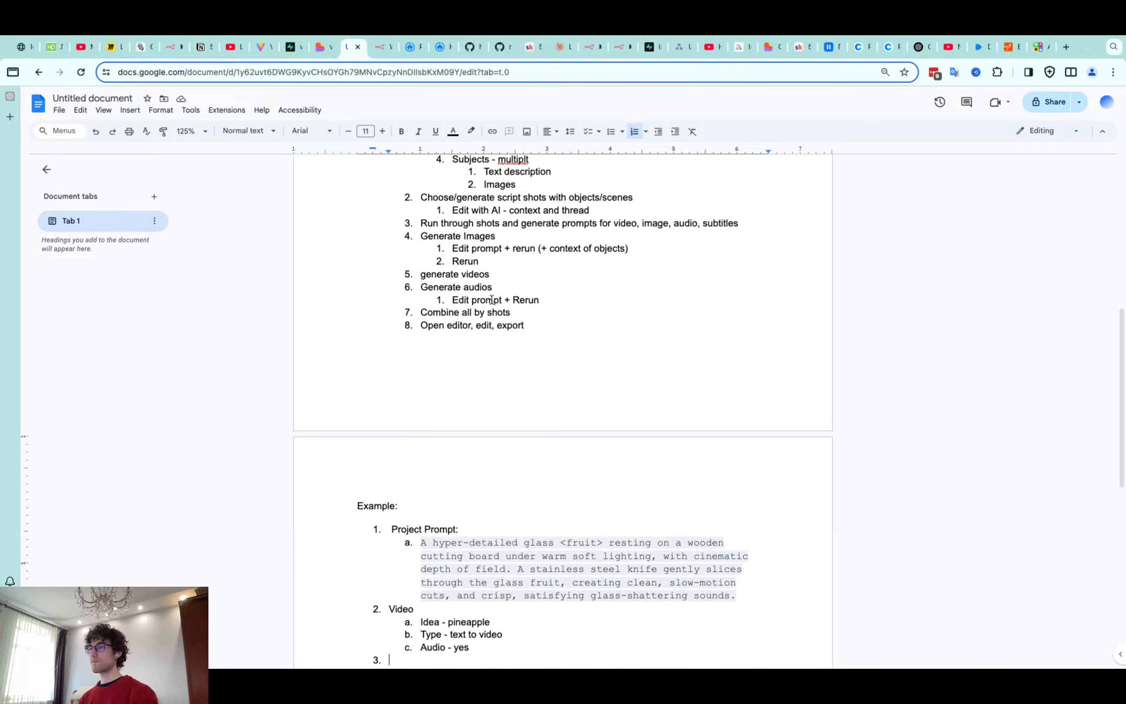
scroll(495, 502, "down", 4)
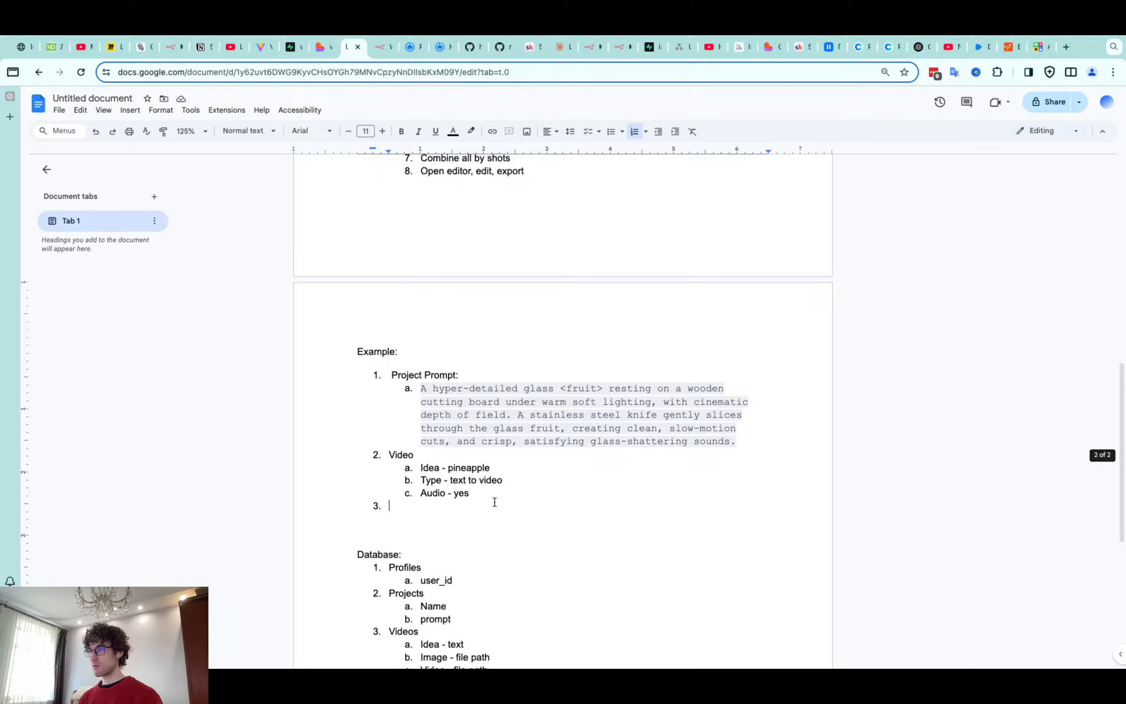
left_click(492, 468)
key("Return")
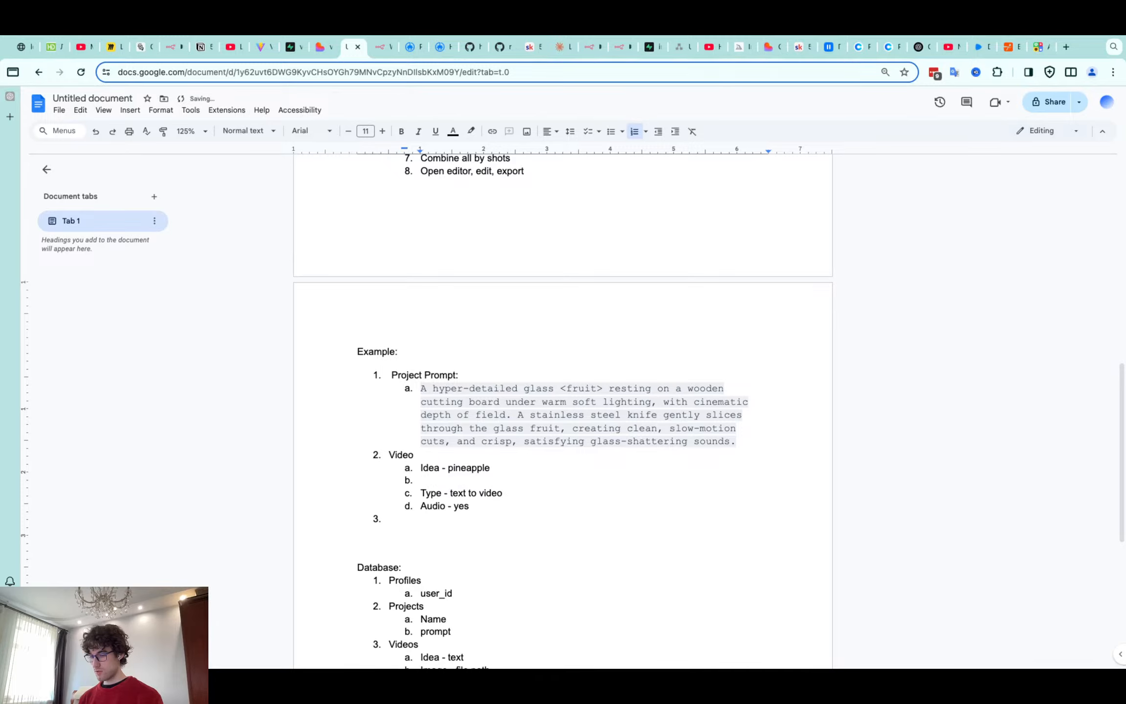
type("SHot")
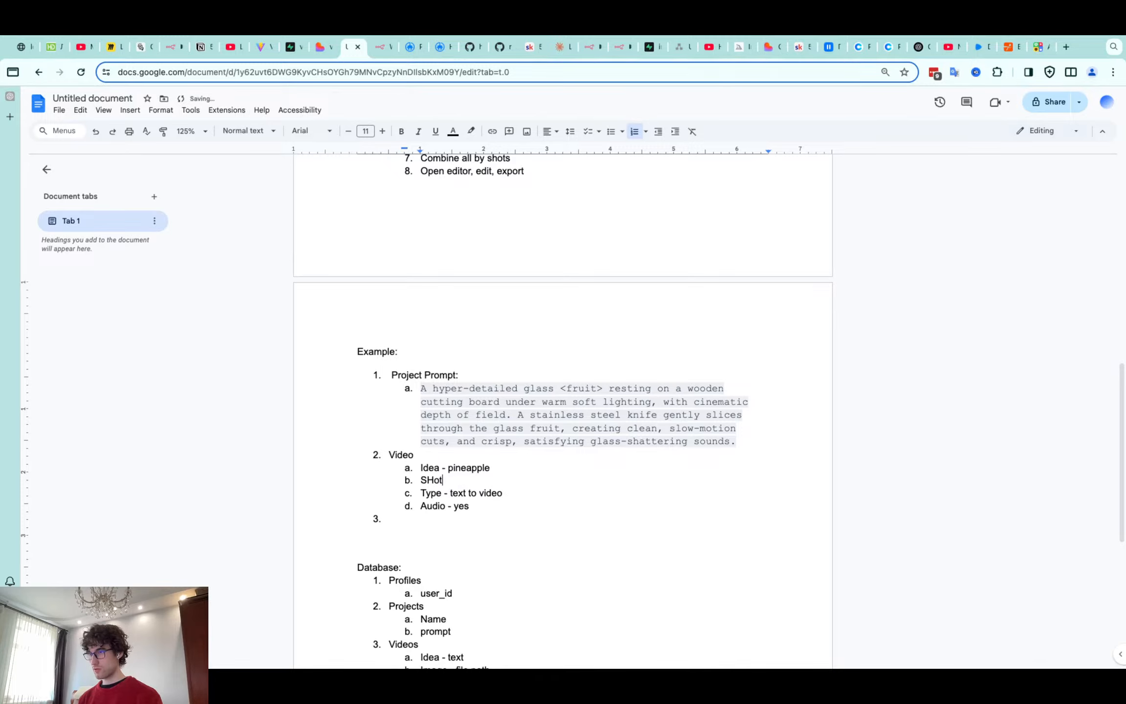
key("BackSpace")
key("BackSpace")
key("BackSpace")
type("hos")
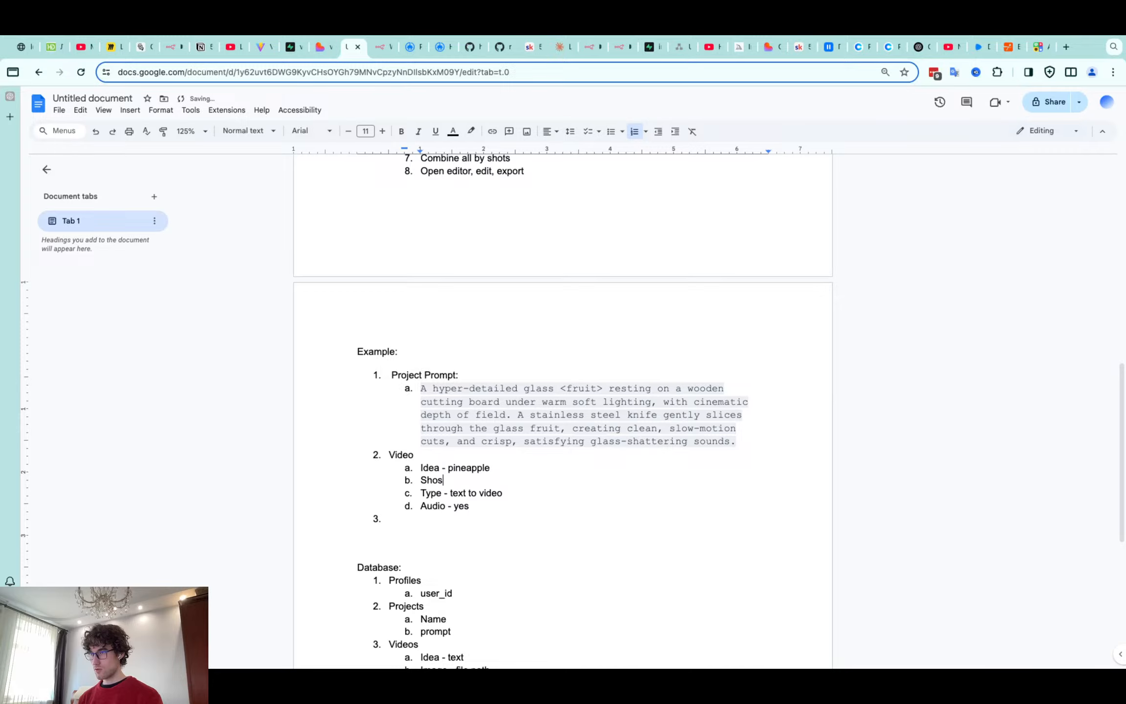
key("BackSpace")
type("ts number - ")
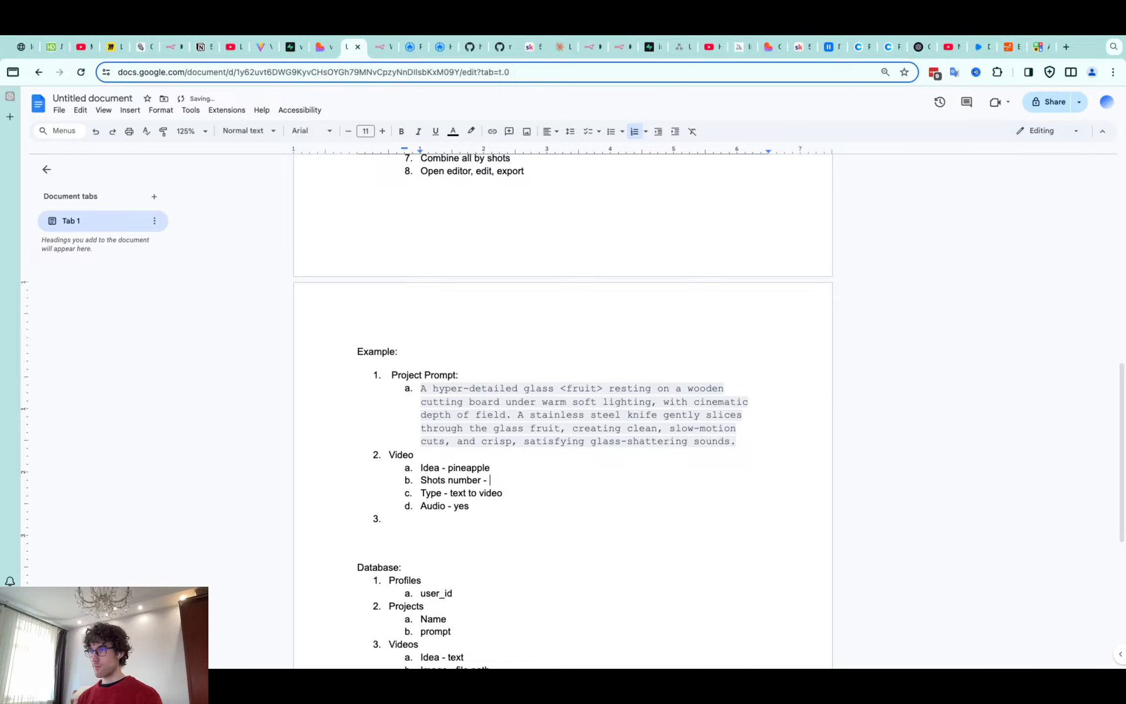
type("1")
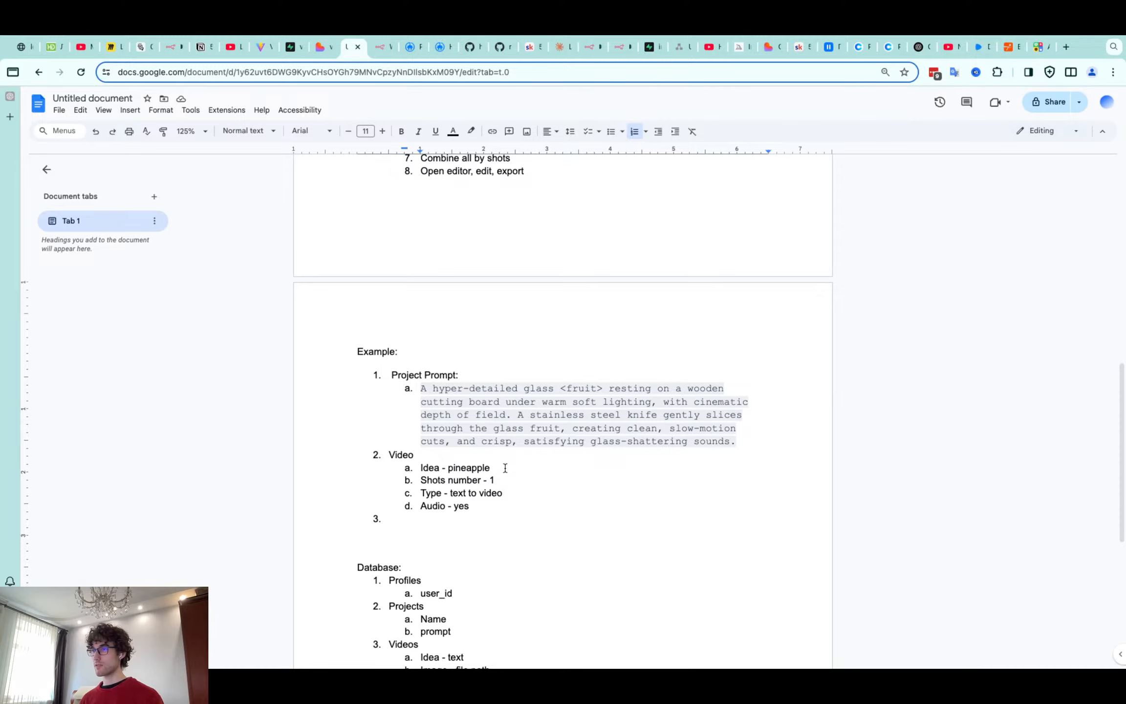
Check the videos table in Supabase, then switch to Lovable and review its proposed SQL for the projects and videos tables
scroll(514, 437, "up", 1)
scroll(514, 437, "up", 1)
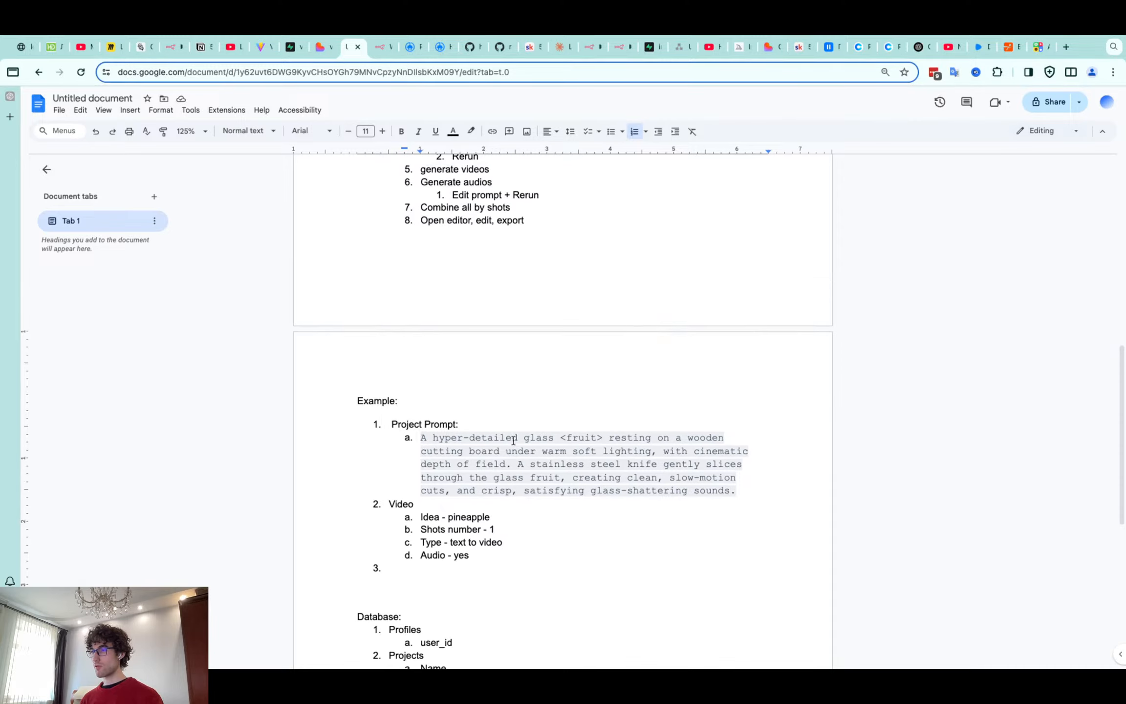
left_click(289, 51)
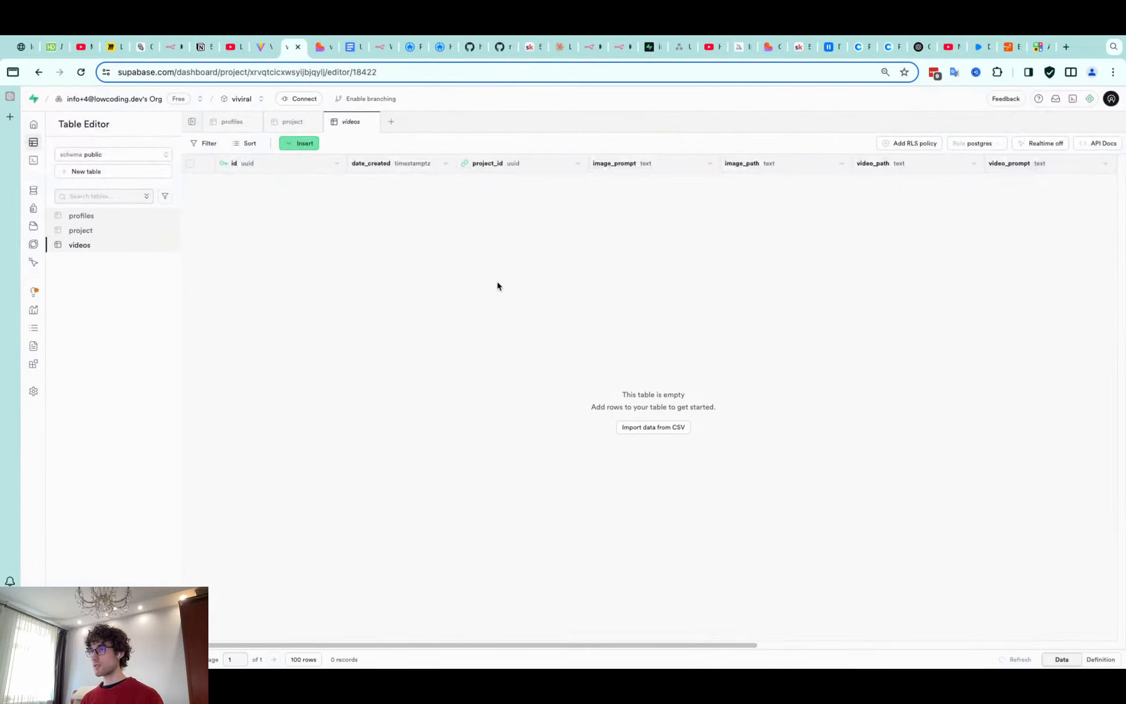
left_click(324, 49)
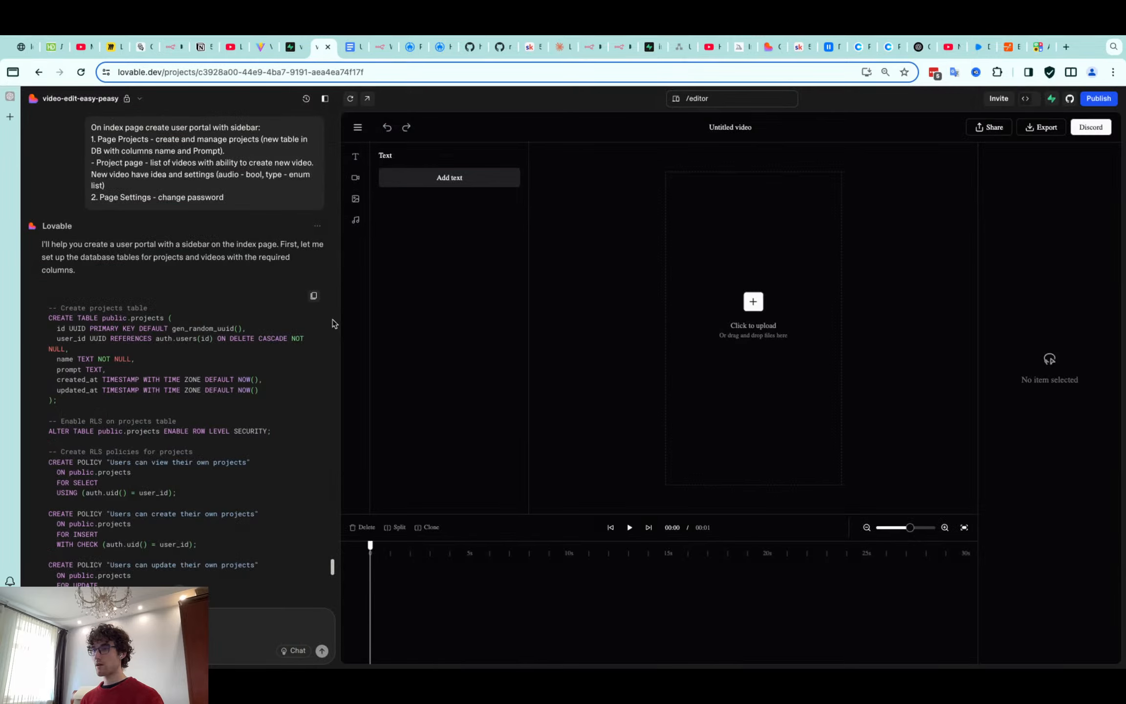
scroll(203, 433, "down", 5)
scroll(204, 433, "down", 10)
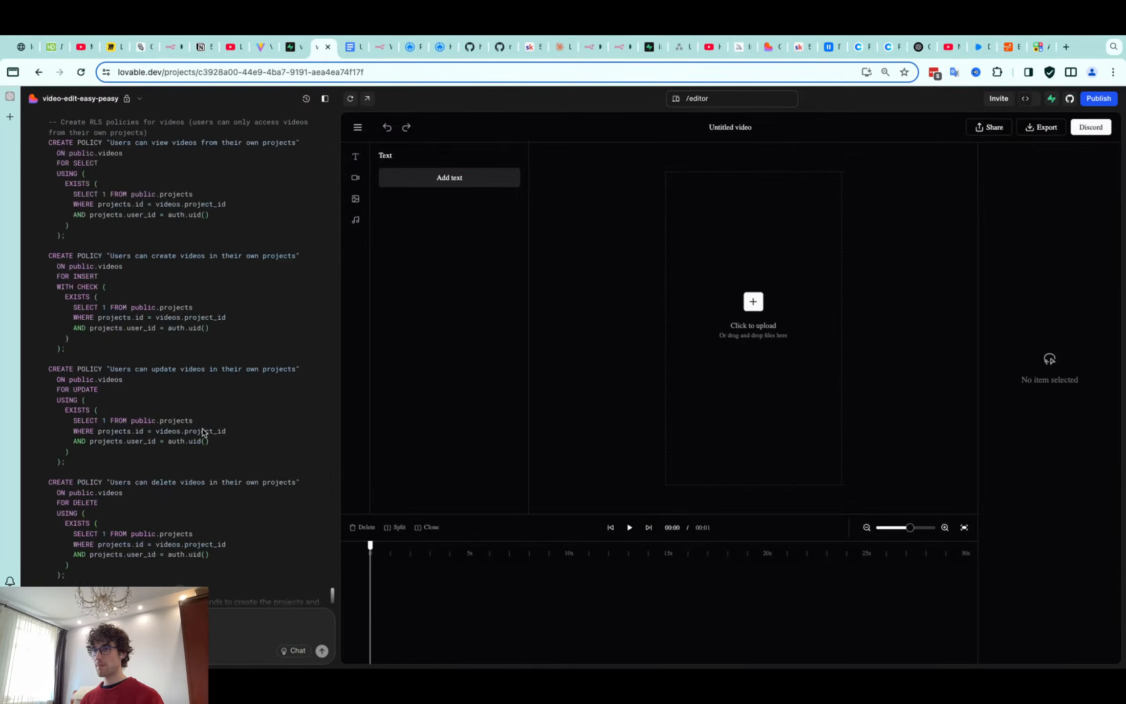
scroll(205, 433, "up", 15)
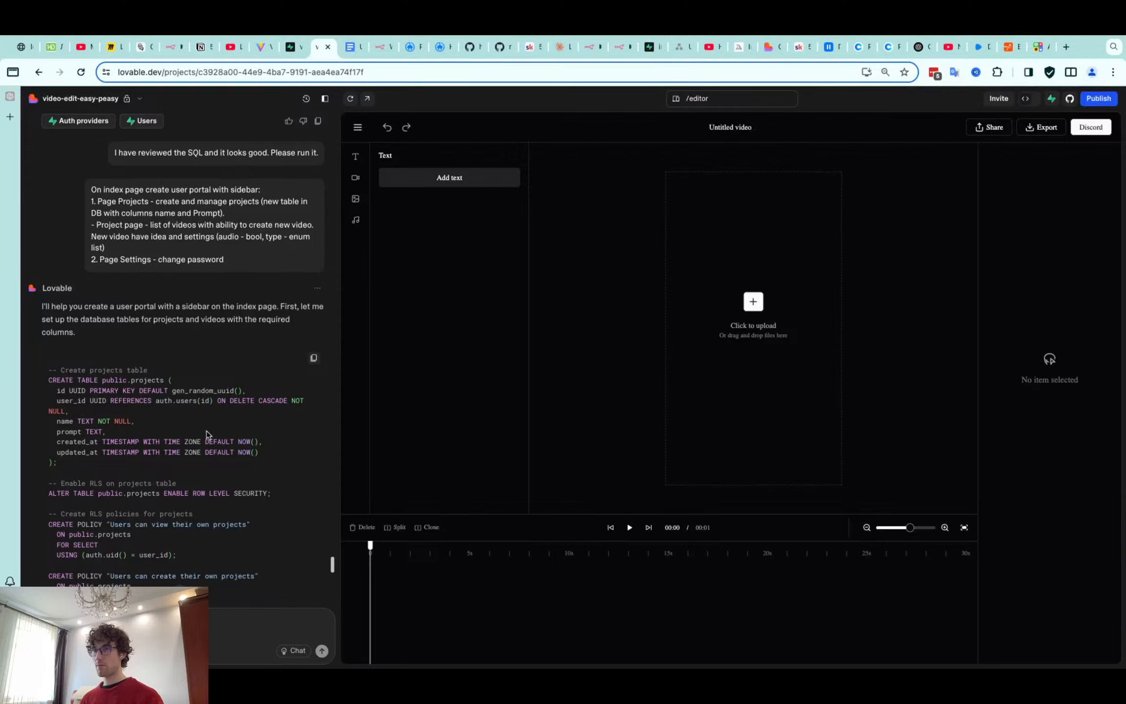
scroll(207, 434, "down", 1)
scroll(131, 465, "down", 10)
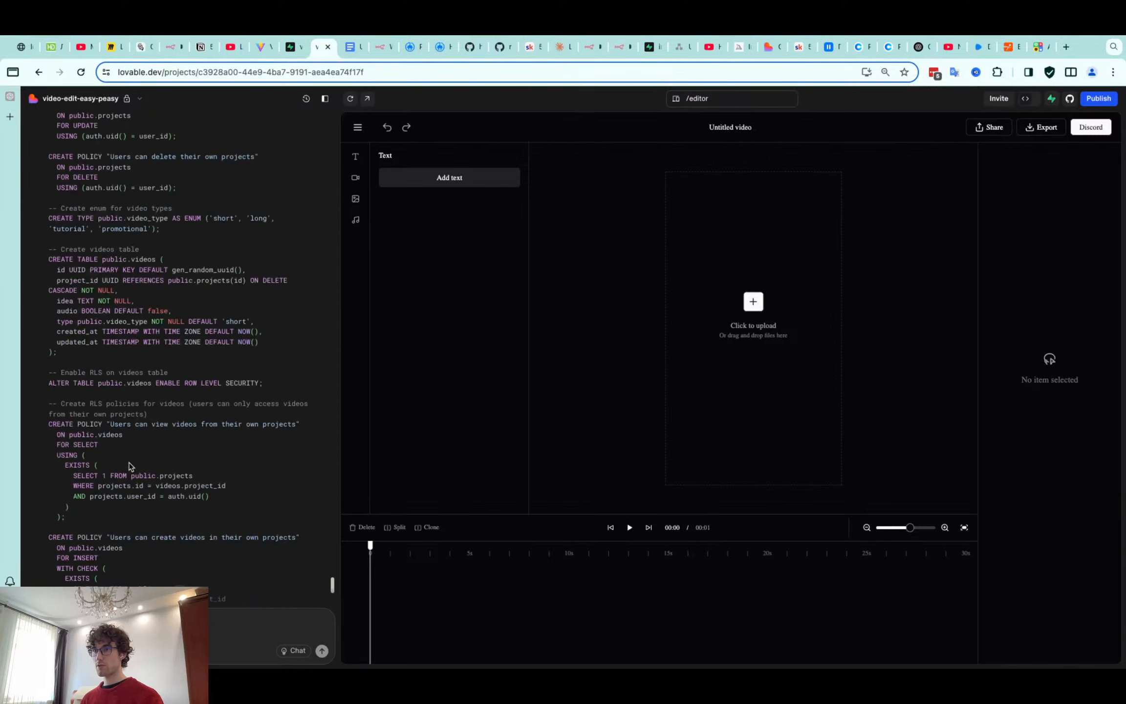
scroll(130, 465, "down", 7)
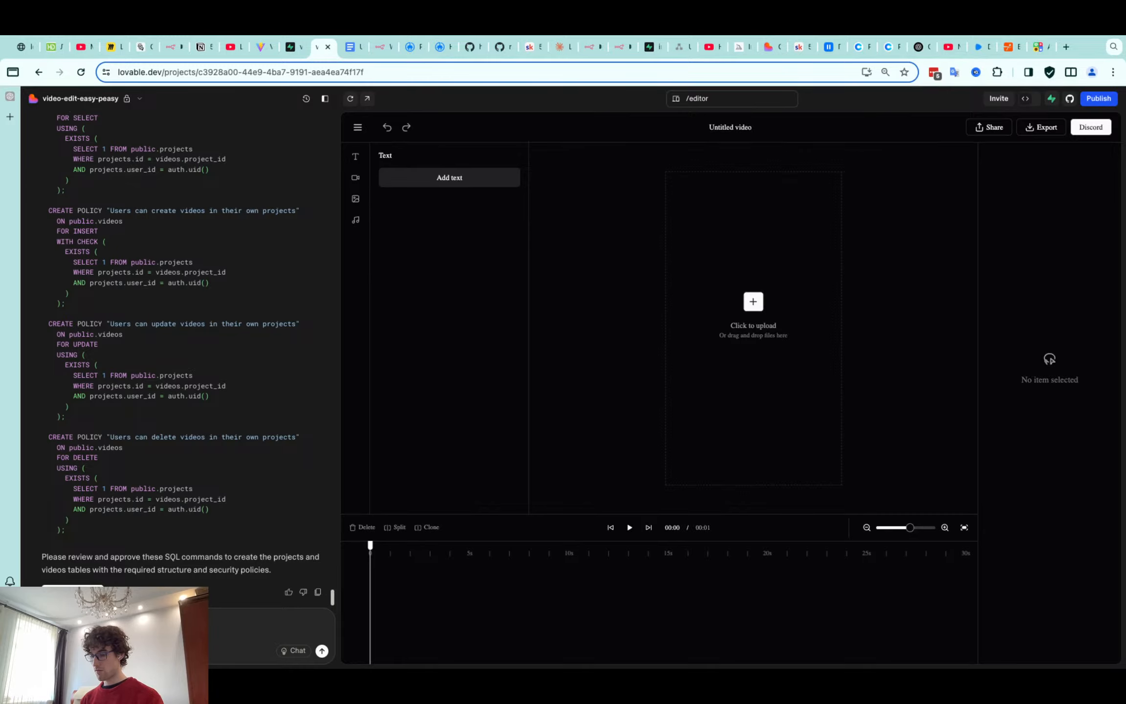
Draft a chat reply saying the proposed items already exist and asking Lovable to check them, and try to send it
type("dy exists. Check them and prepa")
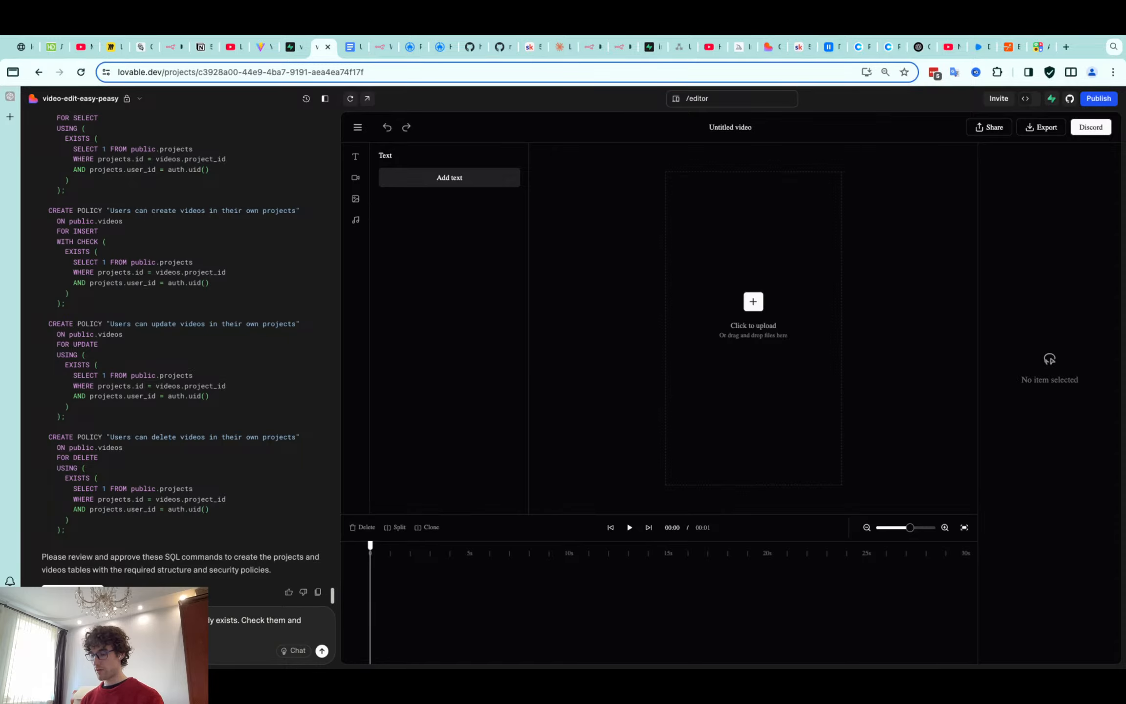
scroll(195, 552, "up", 15)
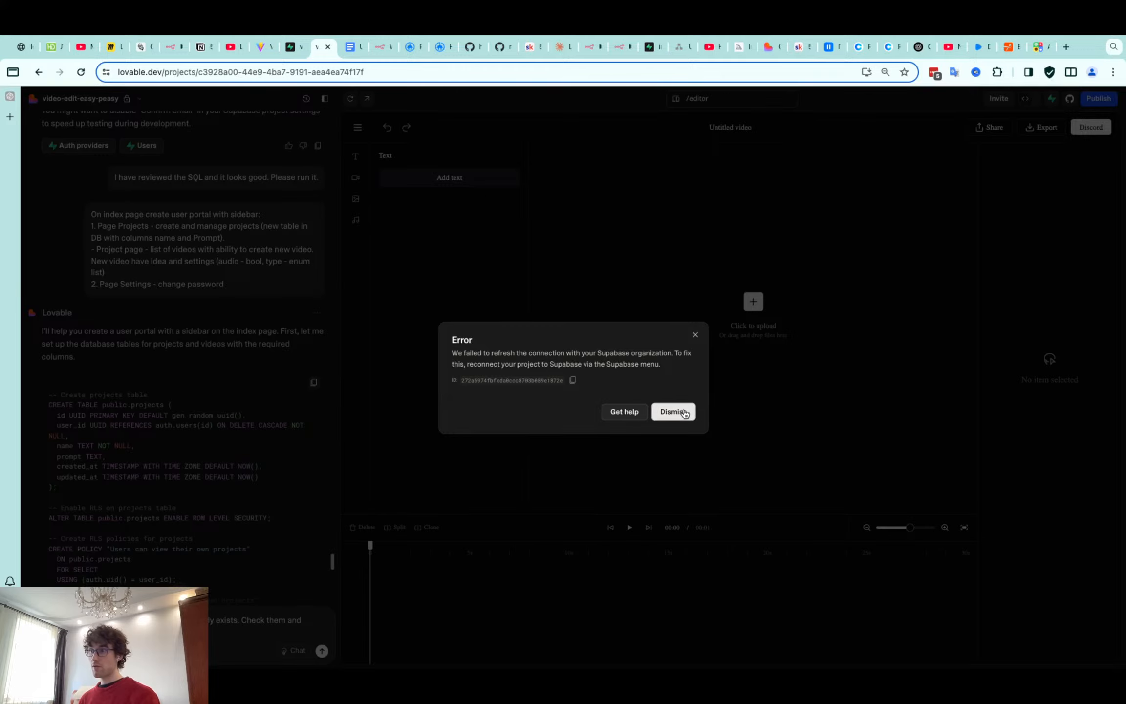
left_click(695, 334)
key("super+a")
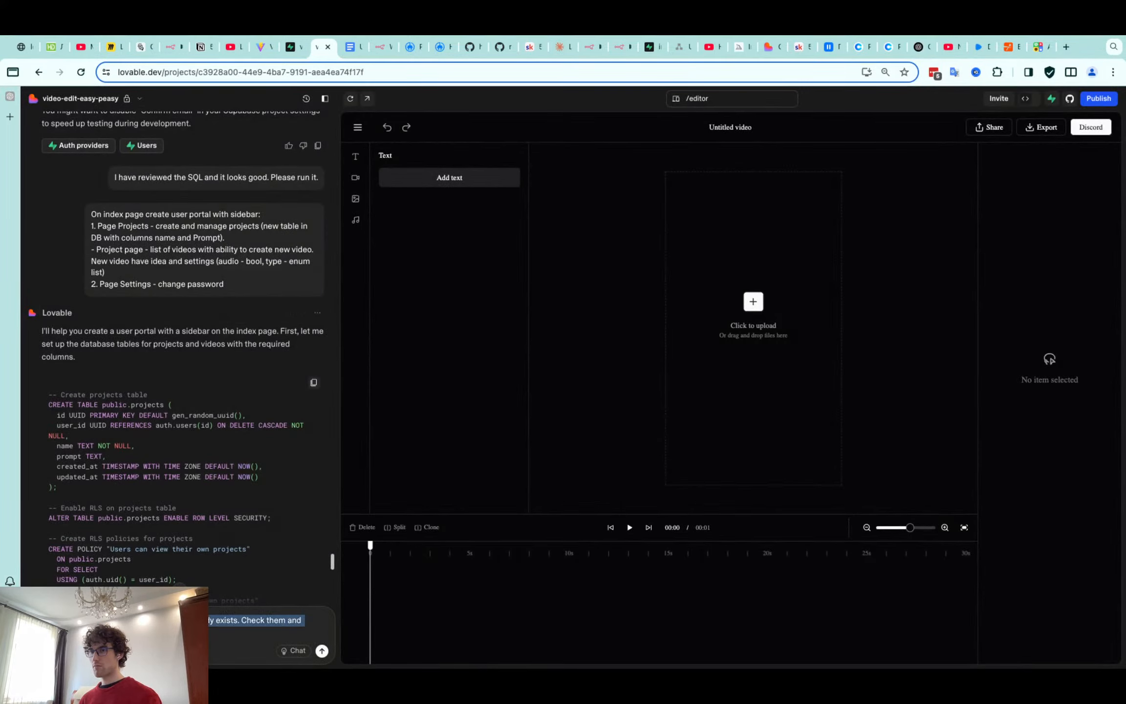
key("BackSpace")
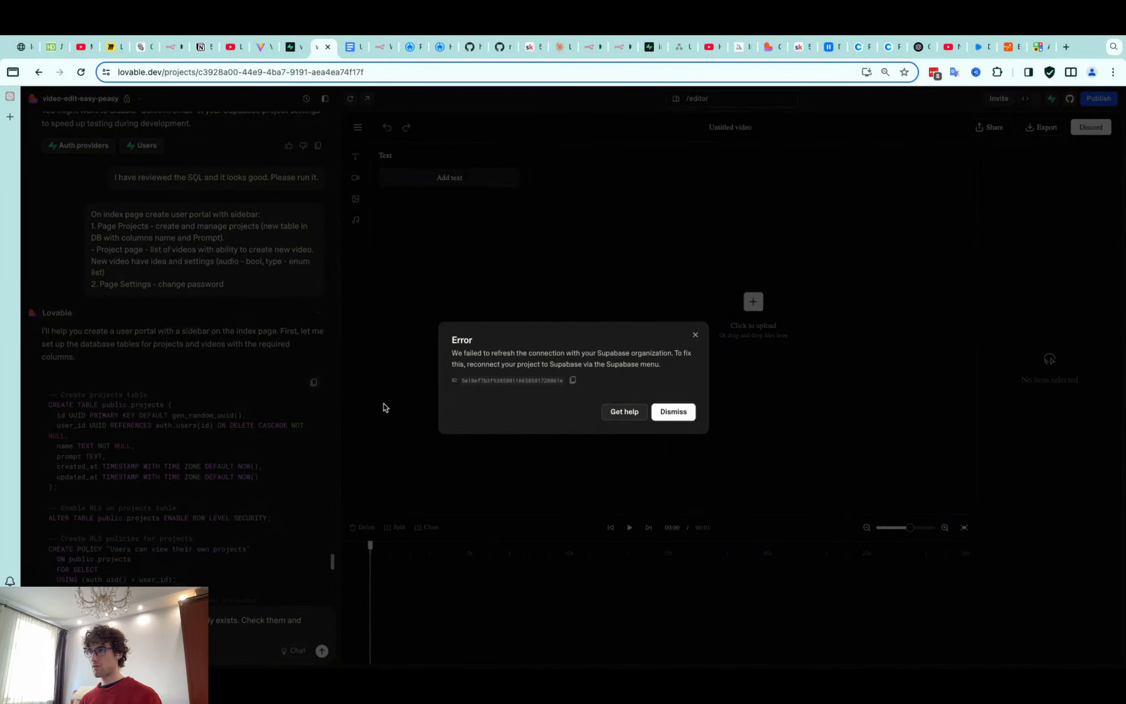
left_click(695, 336)
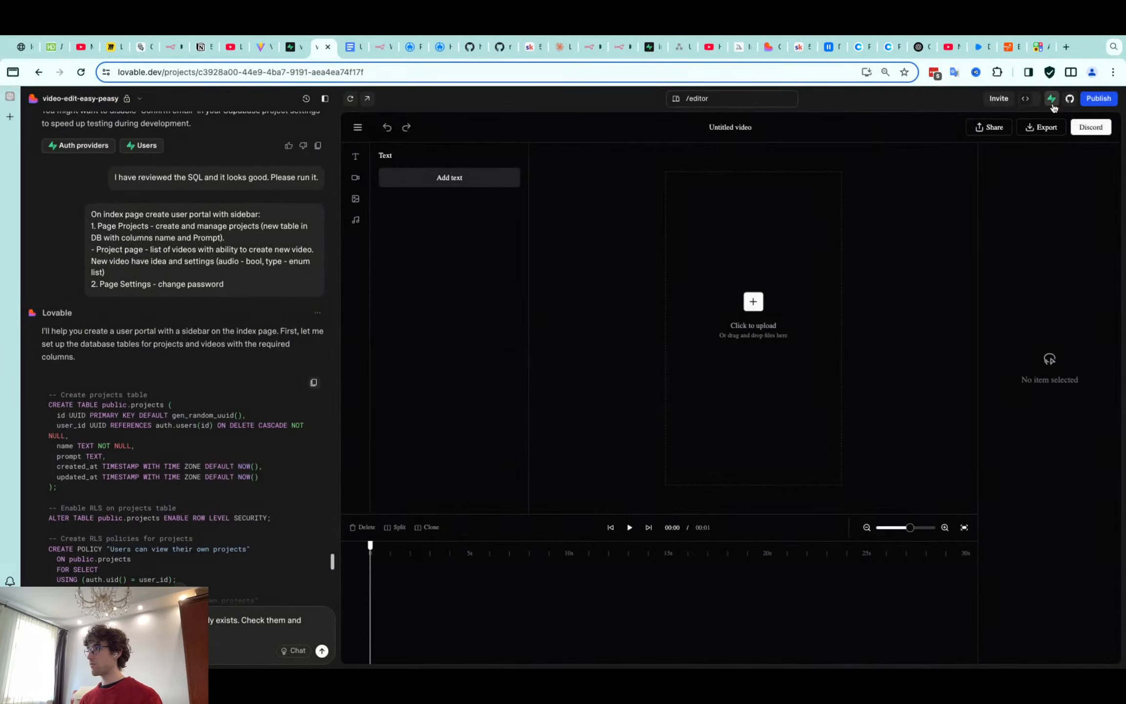
Link the Supabase organization that owns the viviral project to the Lovable workspace, authorizing Lovable's API access to it
left_click(1051, 99)
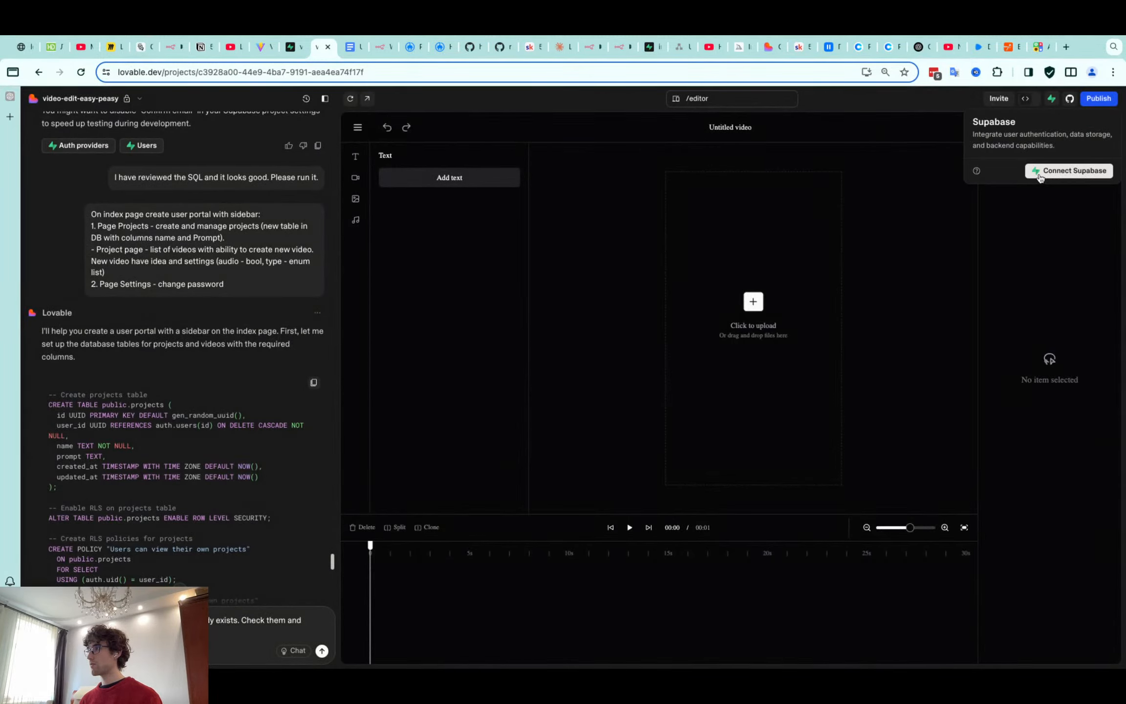
left_click(1040, 171)
left_click(805, 372)
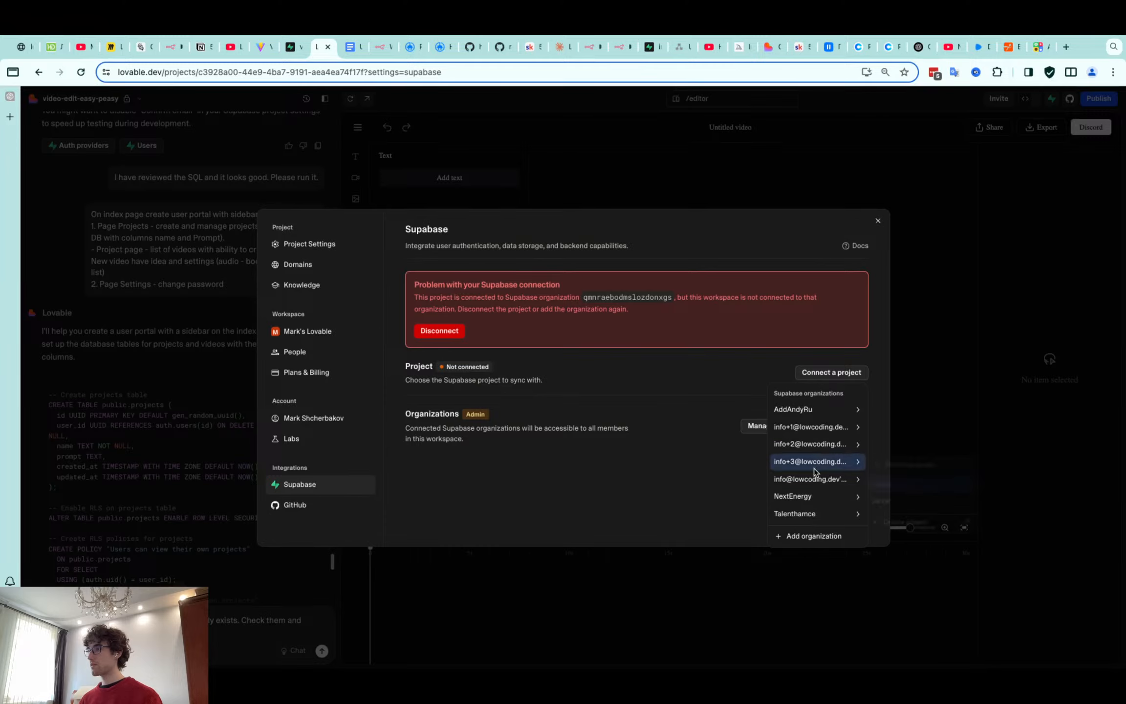
left_click(811, 537)
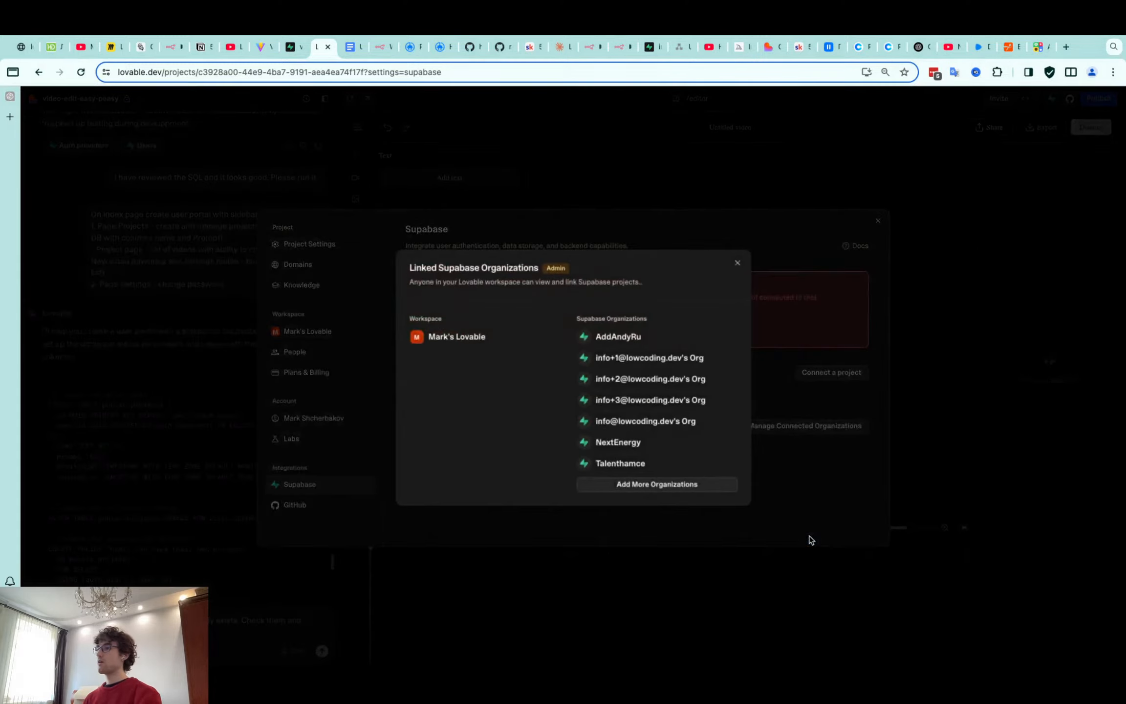
left_click(673, 486)
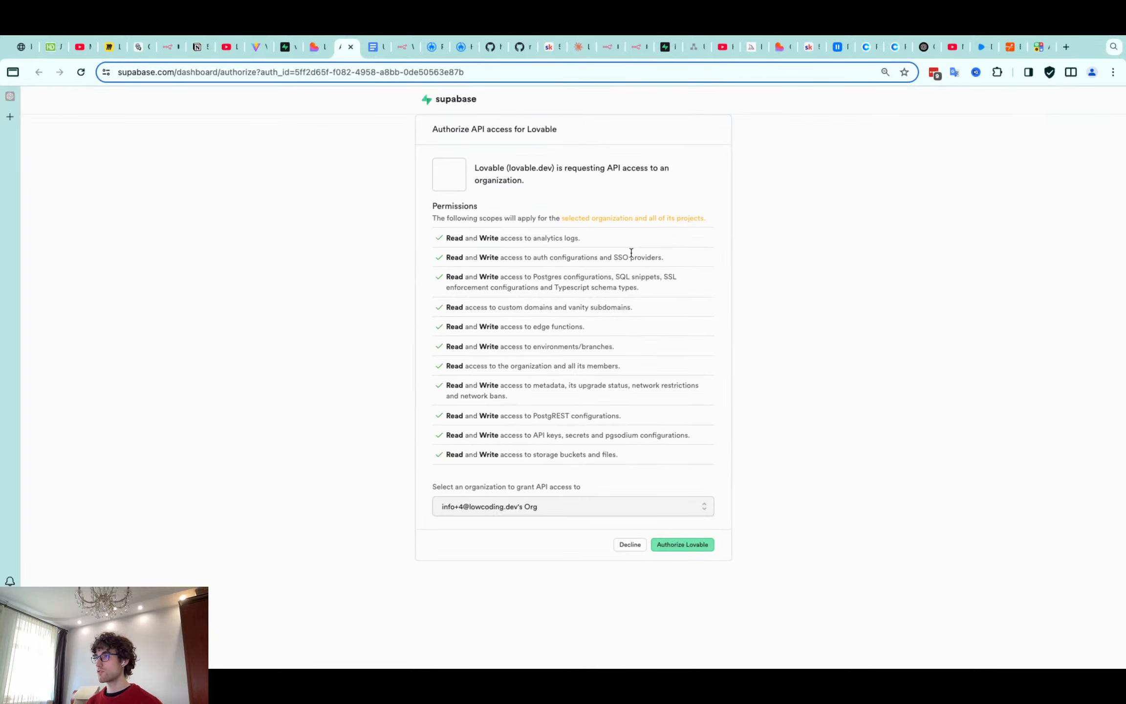
left_click(690, 546)
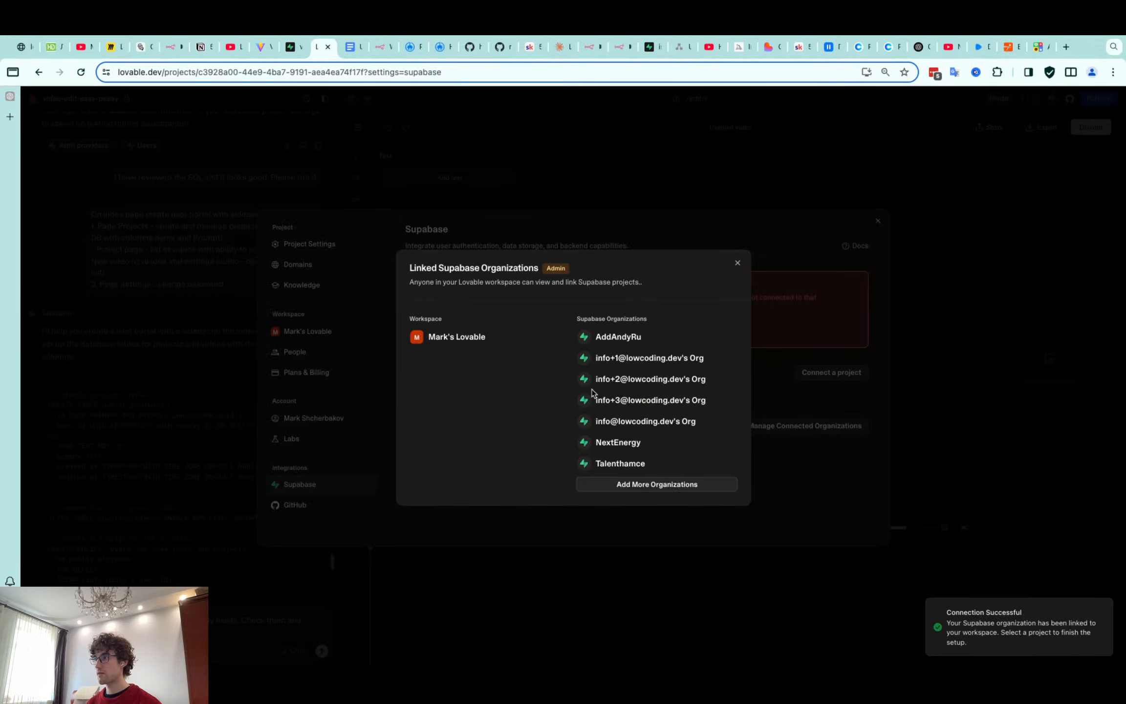
left_click(737, 262)
left_click(737, 253)
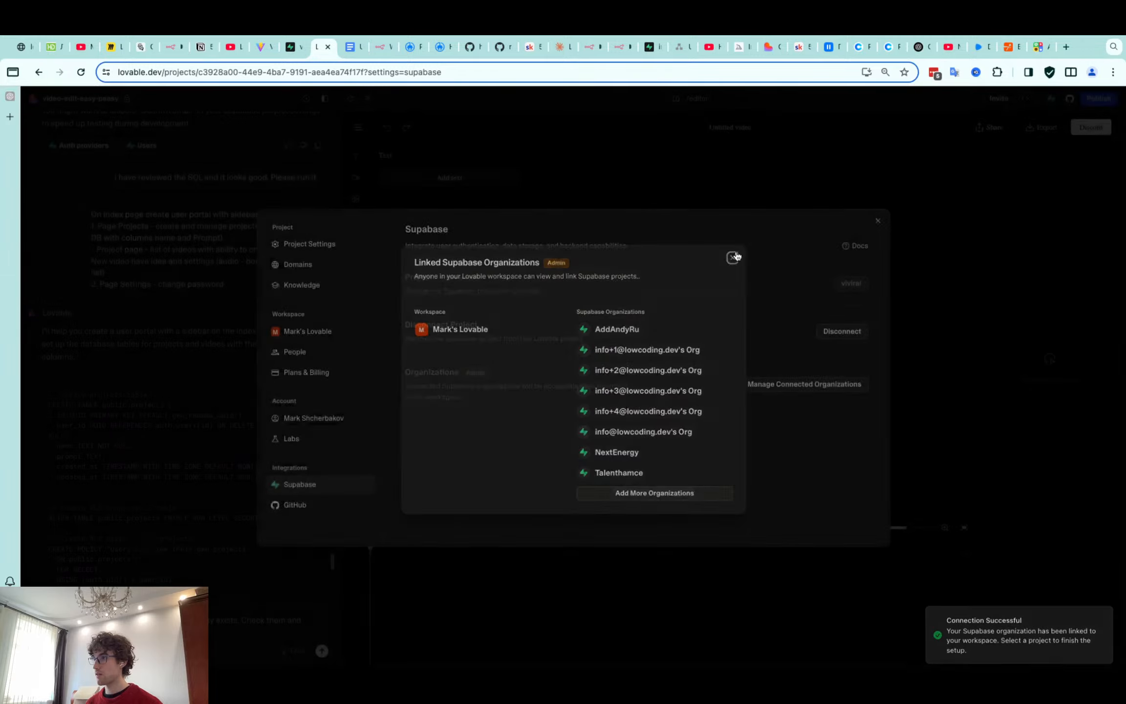
Send Lovable the drafted reply that the tables already exist and it should prepare RLS rules queries, and check the workspace's credit usage
left_click(876, 223)
scroll(279, 391, "down", 3)
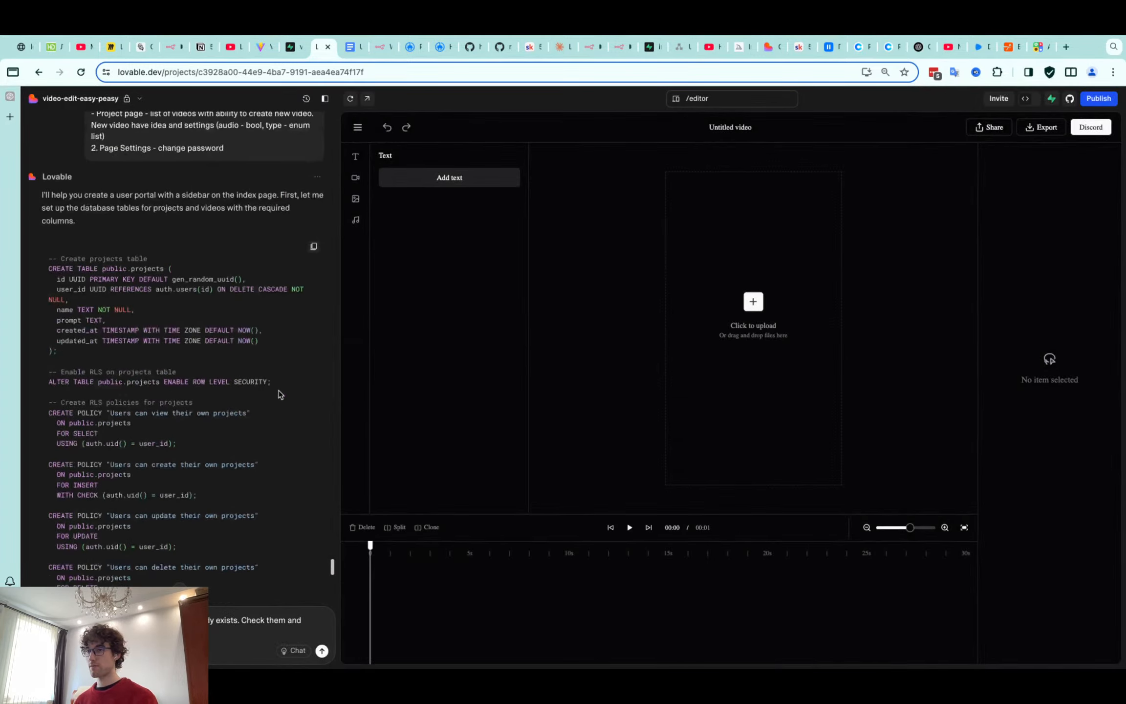
scroll(216, 510, "down", 4)
scroll(216, 511, "down", 5)
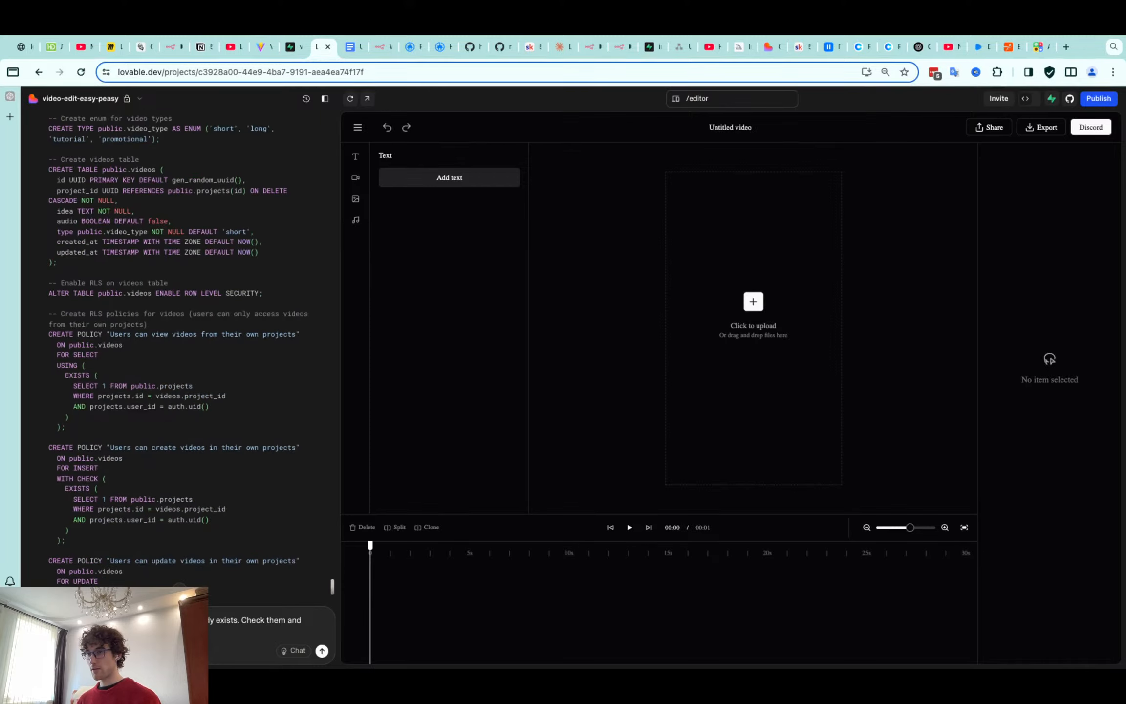
scroll(176, 573, "down", 5)
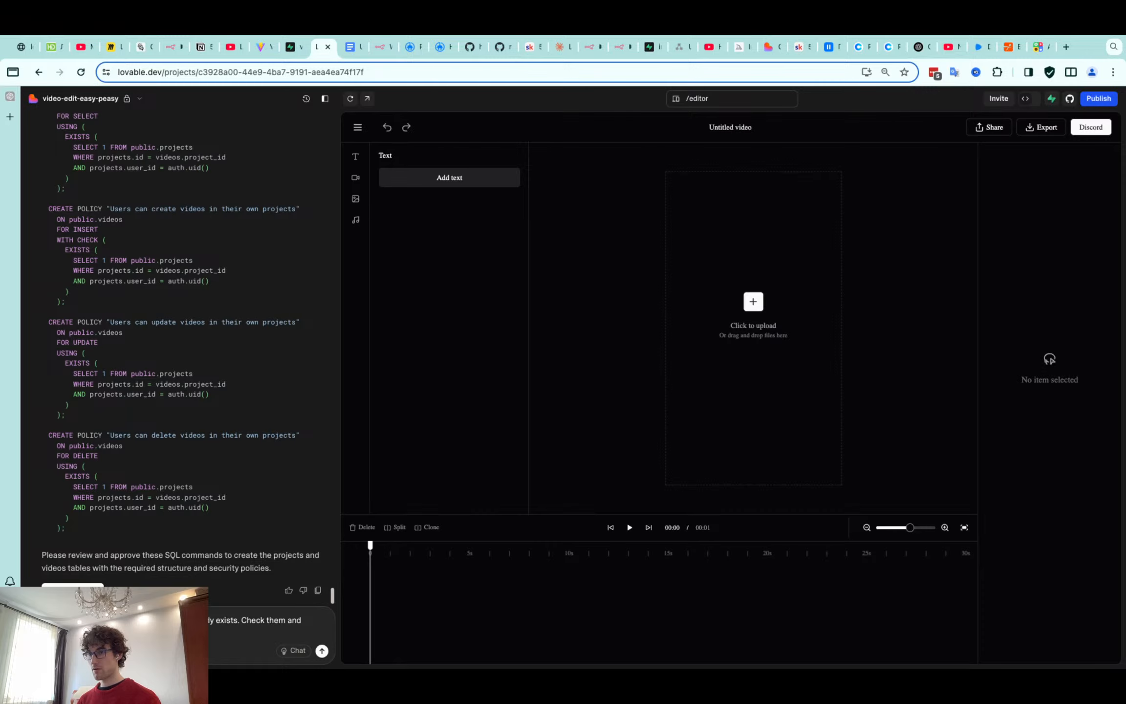
key("Return")
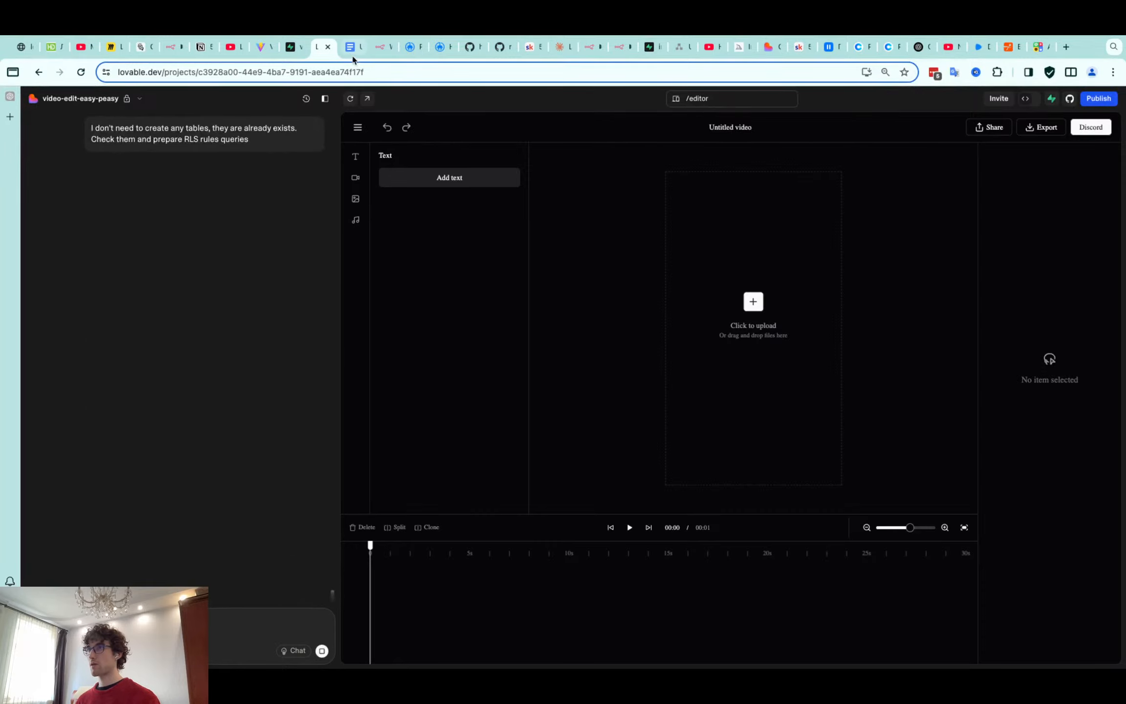
left_click(140, 100)
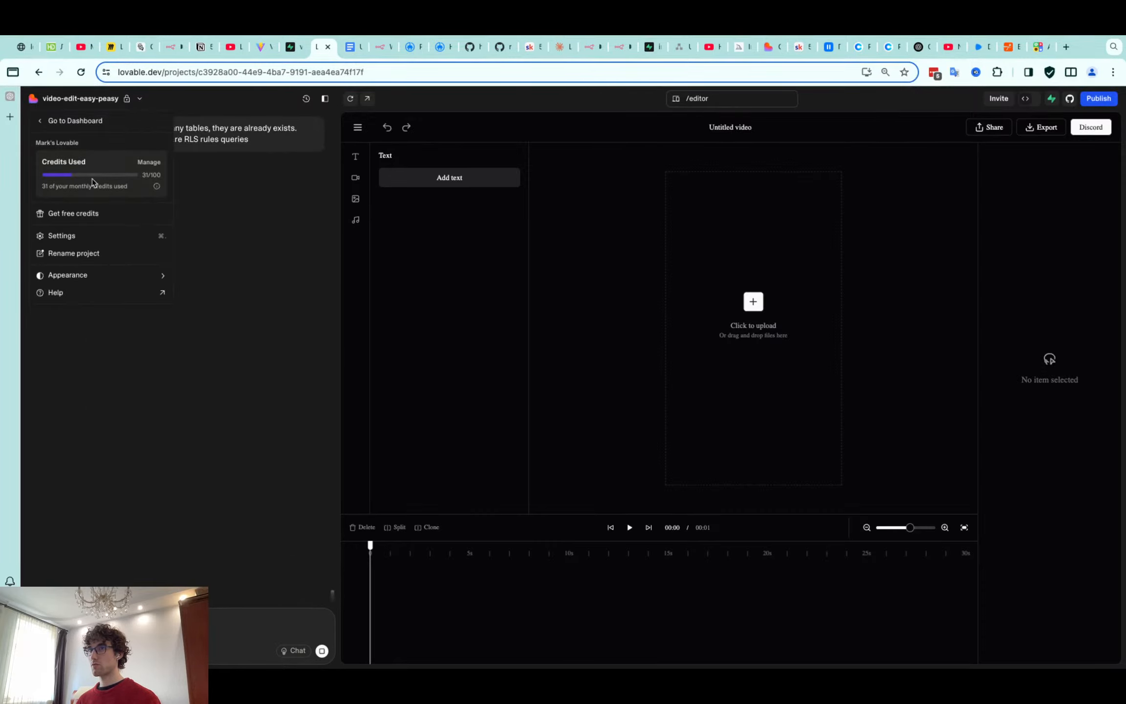
Switch to the Google Docs plan and fill in the Example's empty third item as "Generate prompts"
left_click(348, 47)
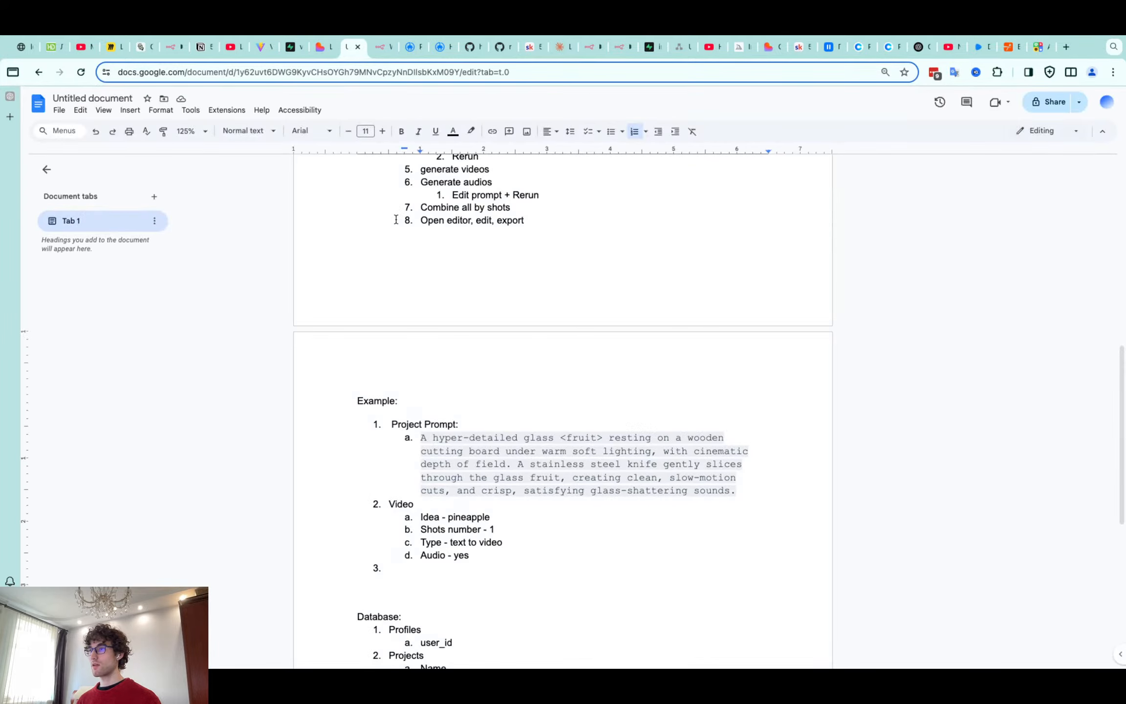
scroll(460, 341, "down", 3)
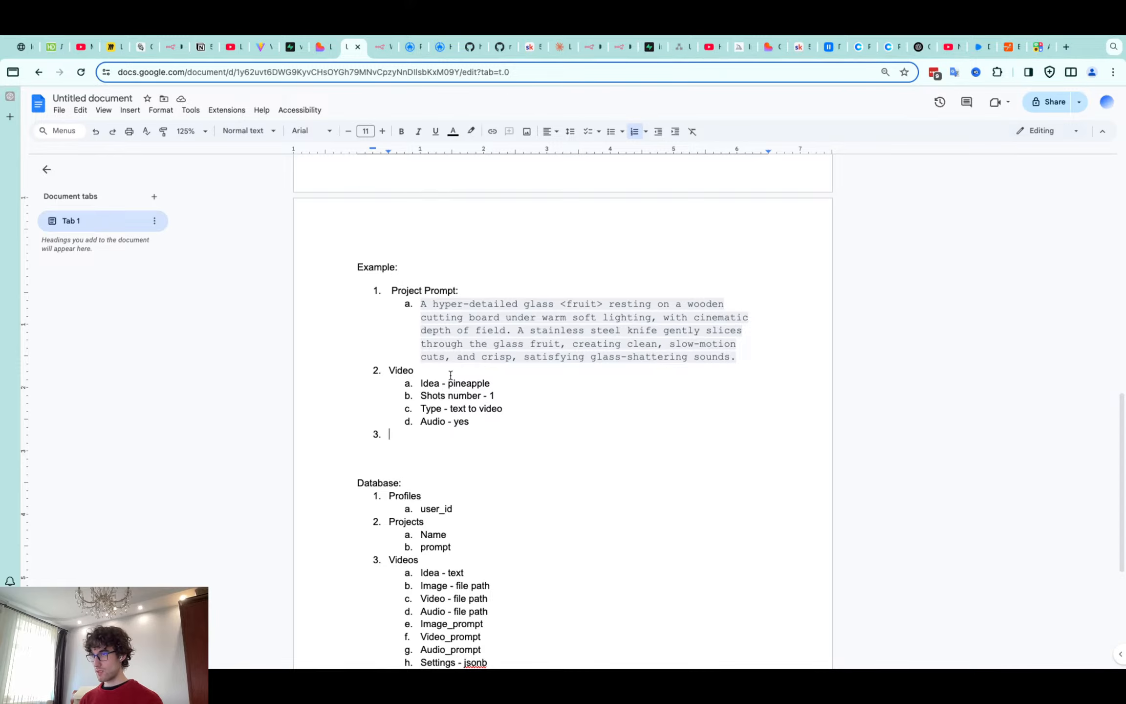
type("Genera")
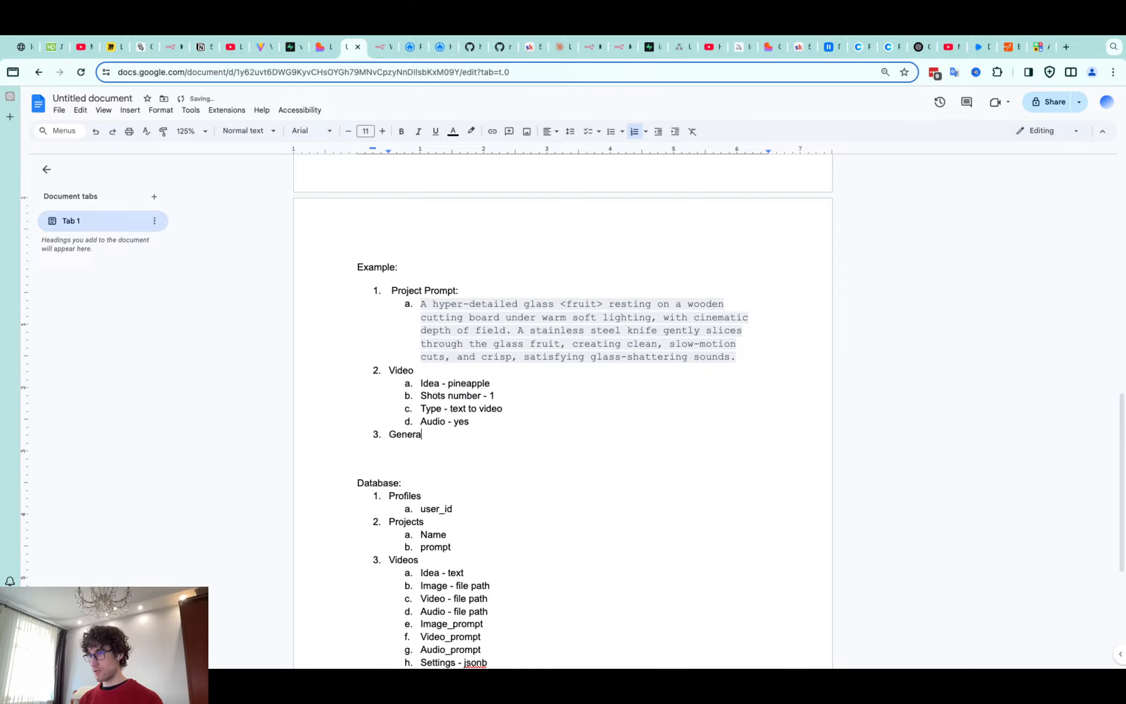
type("te prompts")
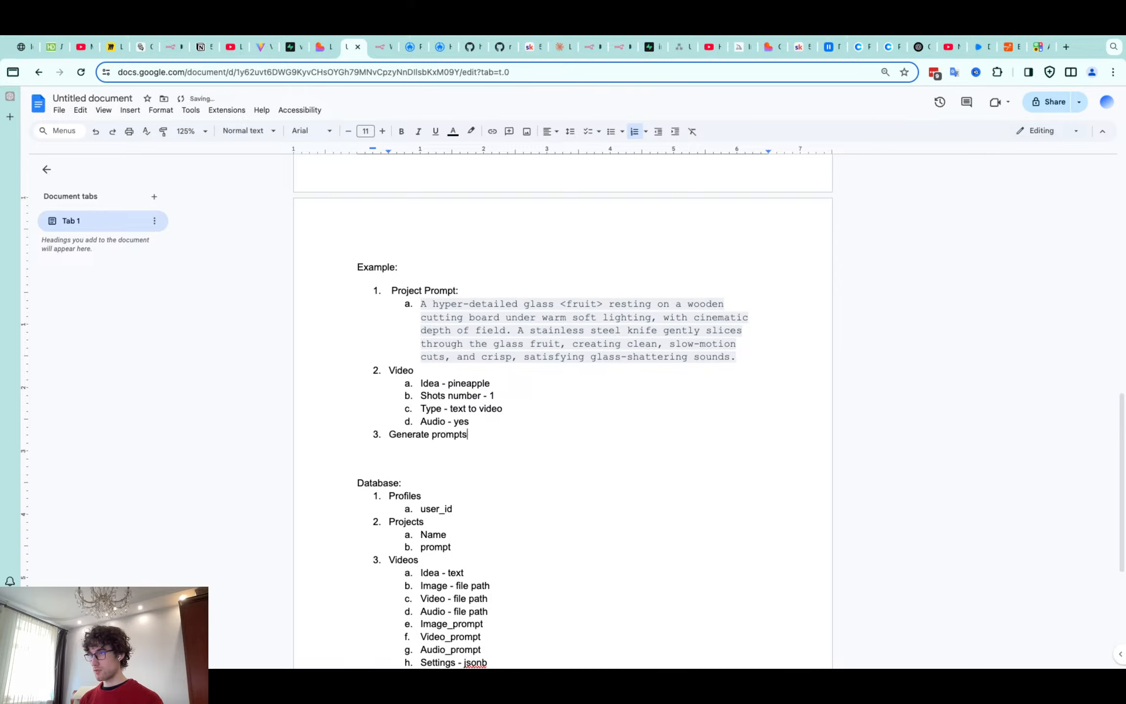
Add the sub-items "Video prompt" and "Audio prompt" under the Example's Generate prompts item
key("Return")
key("Tab")
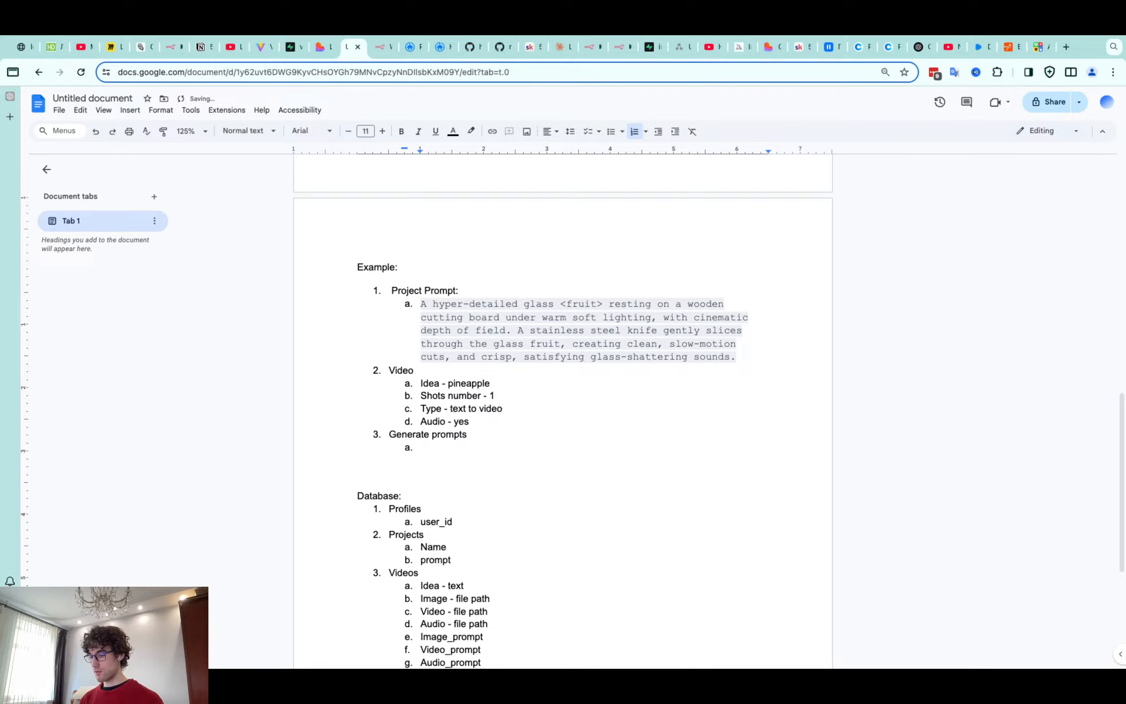
type("Video prompts")
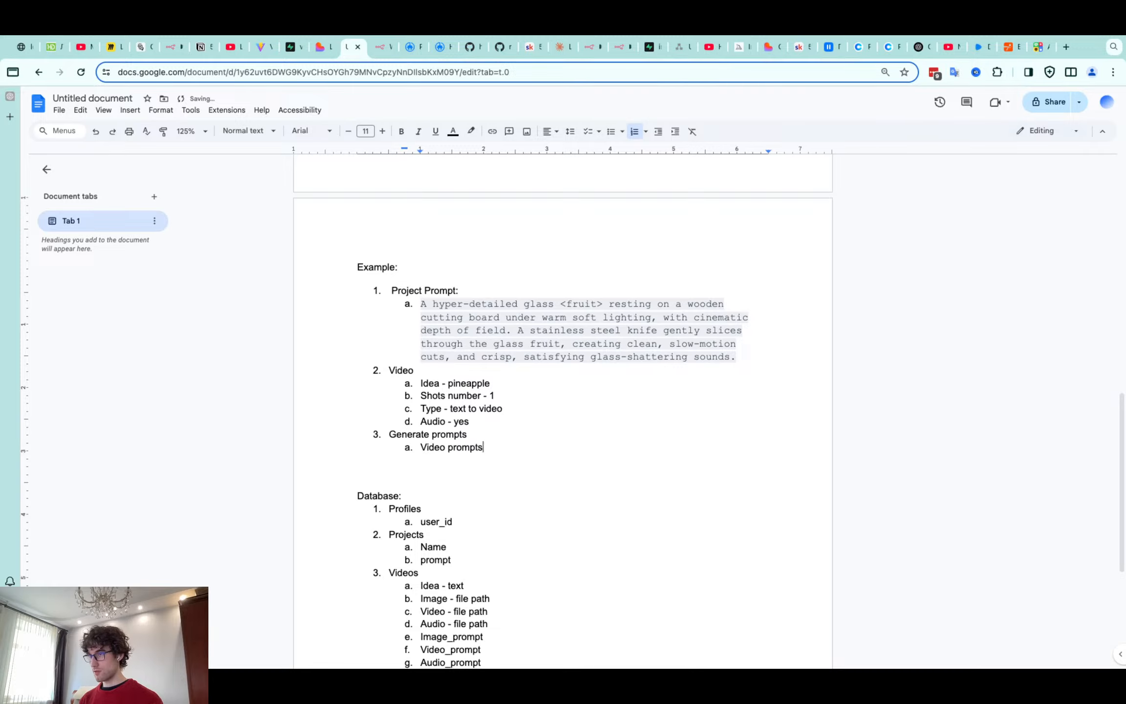
key("BackSpace")
key("Return")
type("Au")
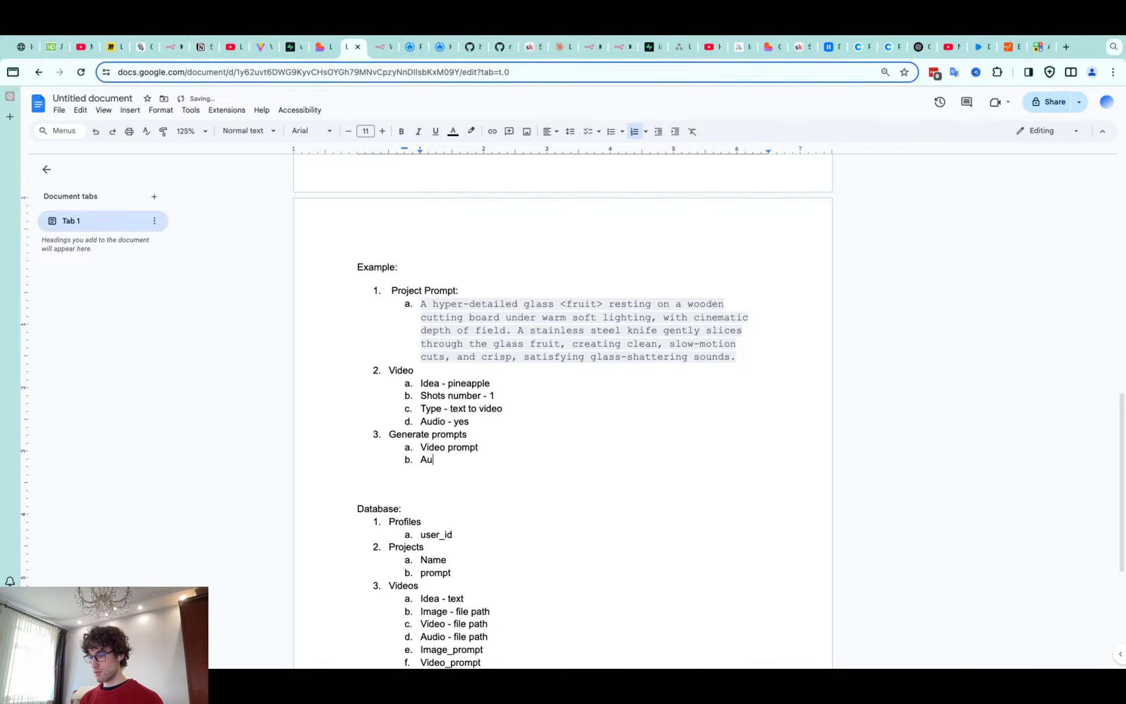
type("dio prompt")
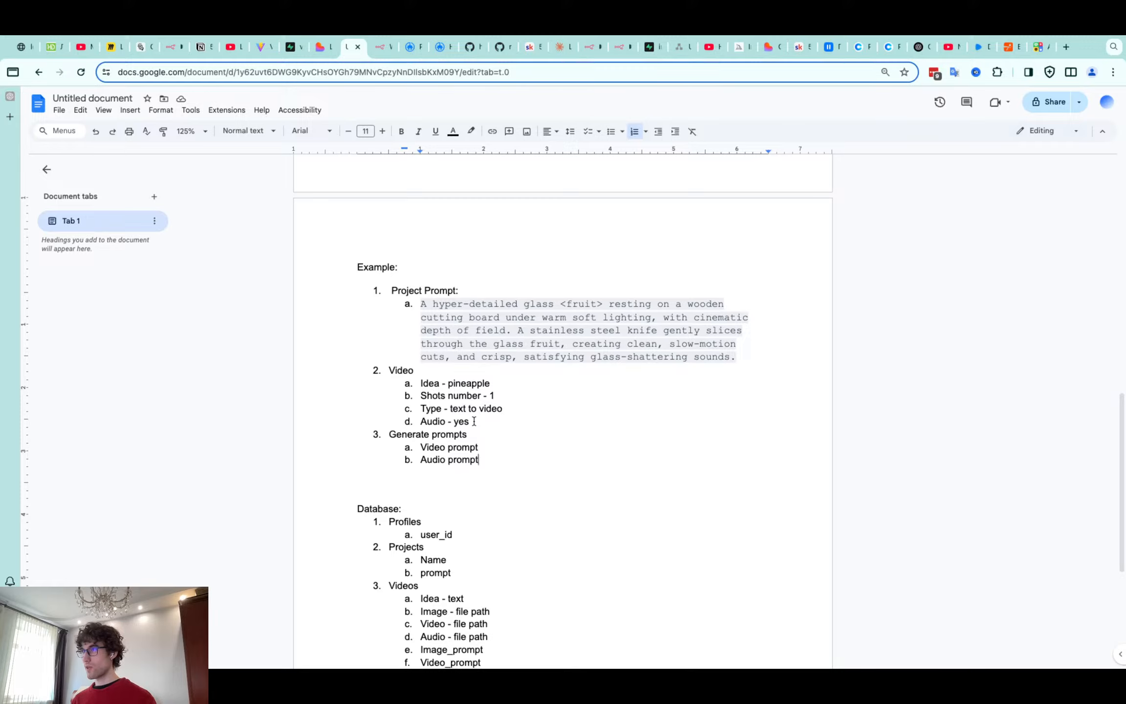
Review the Example's project prompt and pineapple idea as the source for the video and audio prompts
scroll(470, 368, "up", 2)
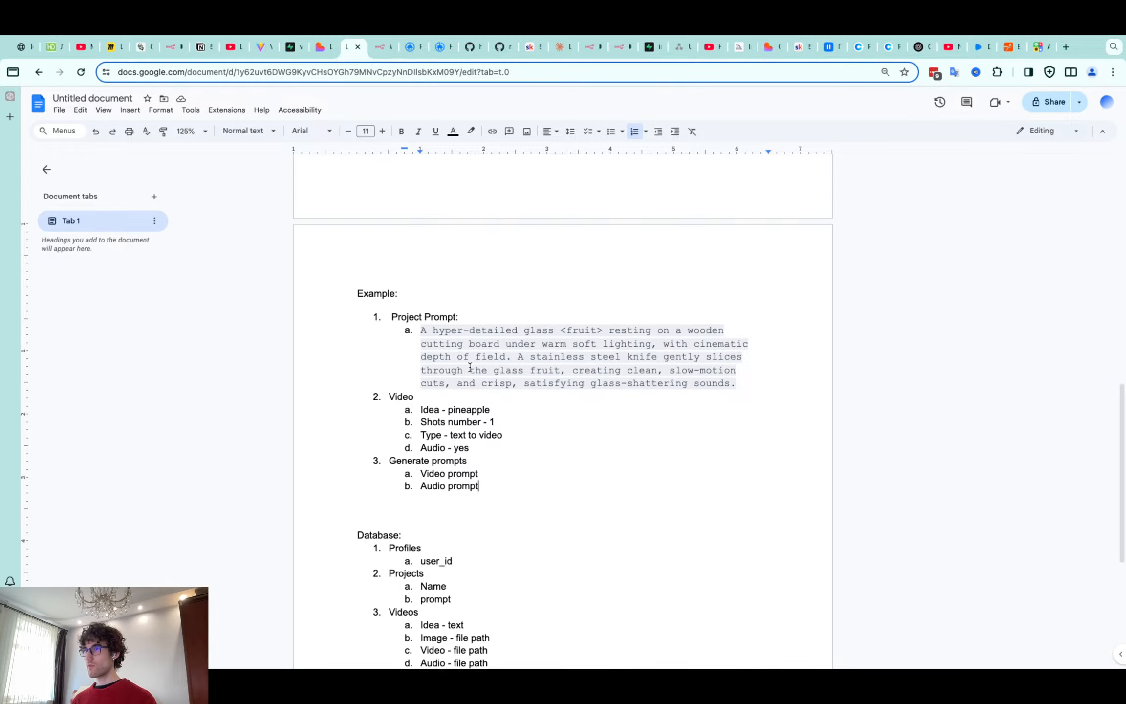
left_click_drag(423, 354, 727, 410)
left_click_drag(490, 433, 446, 433)
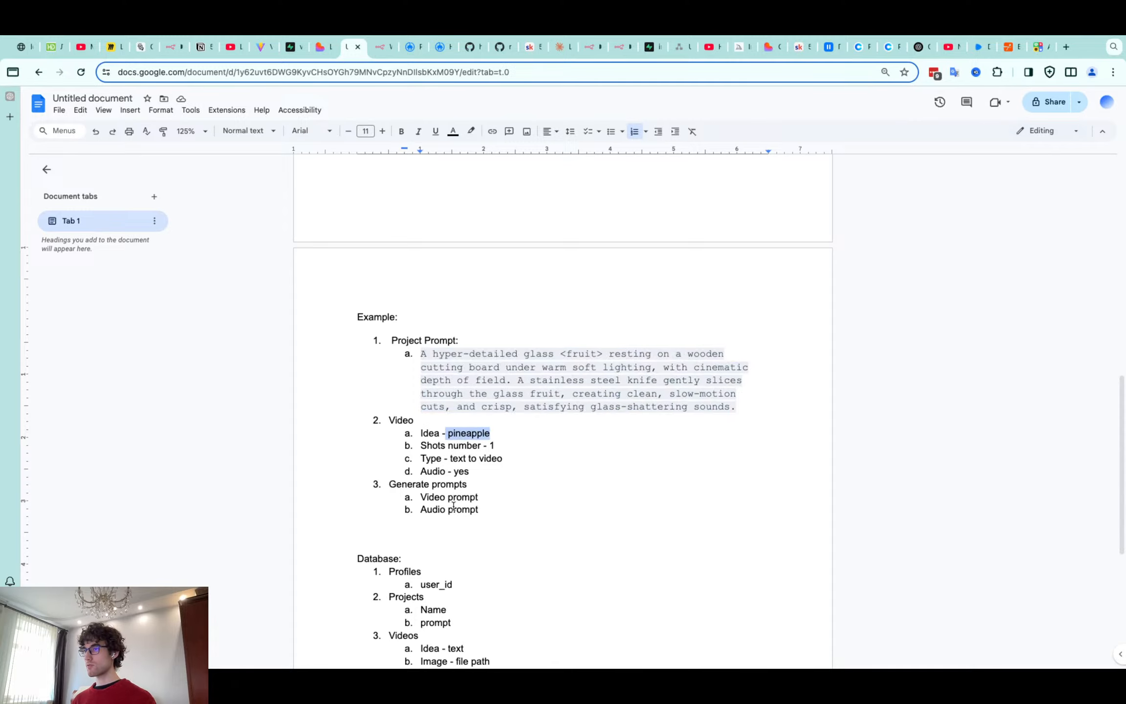
double_click(484, 513)
left_click_drag(484, 513, 439, 502)
left_click(483, 510)
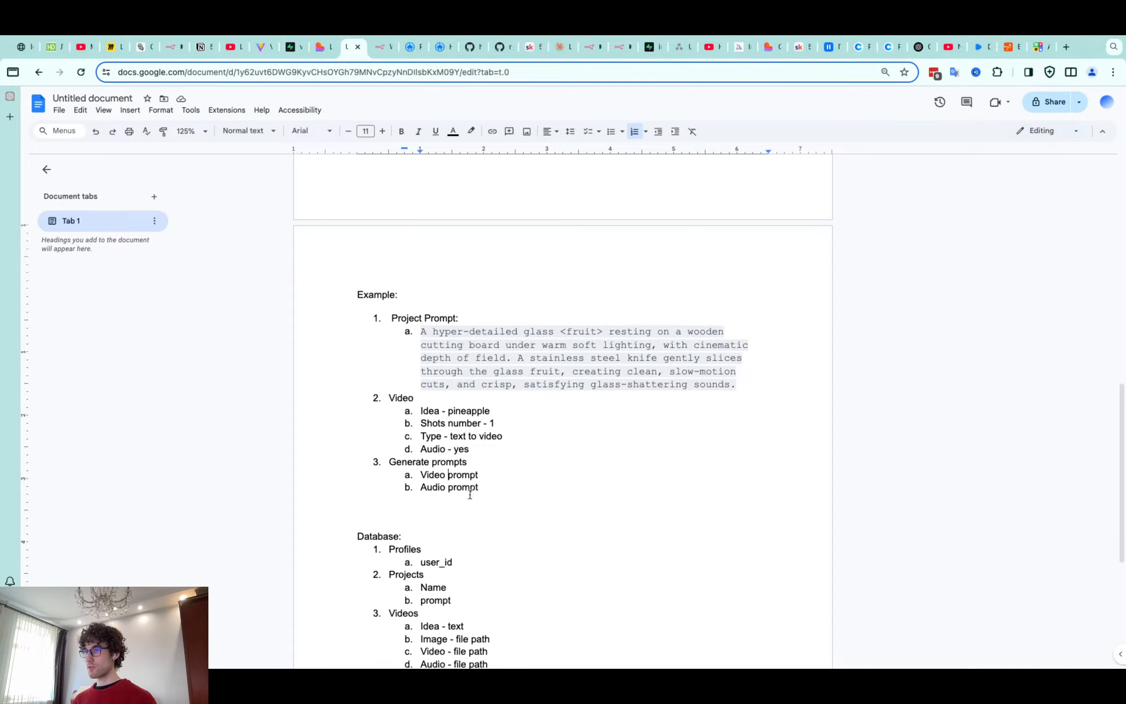
scroll(469, 496, "down", 1)
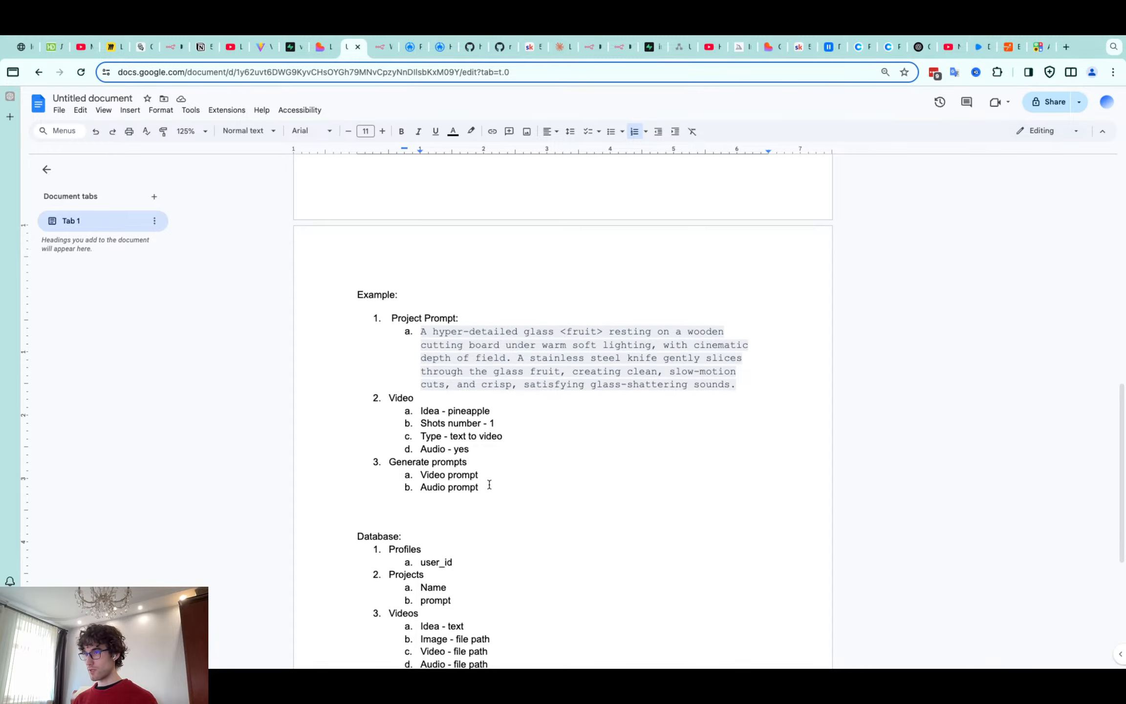
Try adding a nested "Audio prompt" entry beneath the Audio prompt sub-item of Generate prompts
key("Return")
key("Tab")
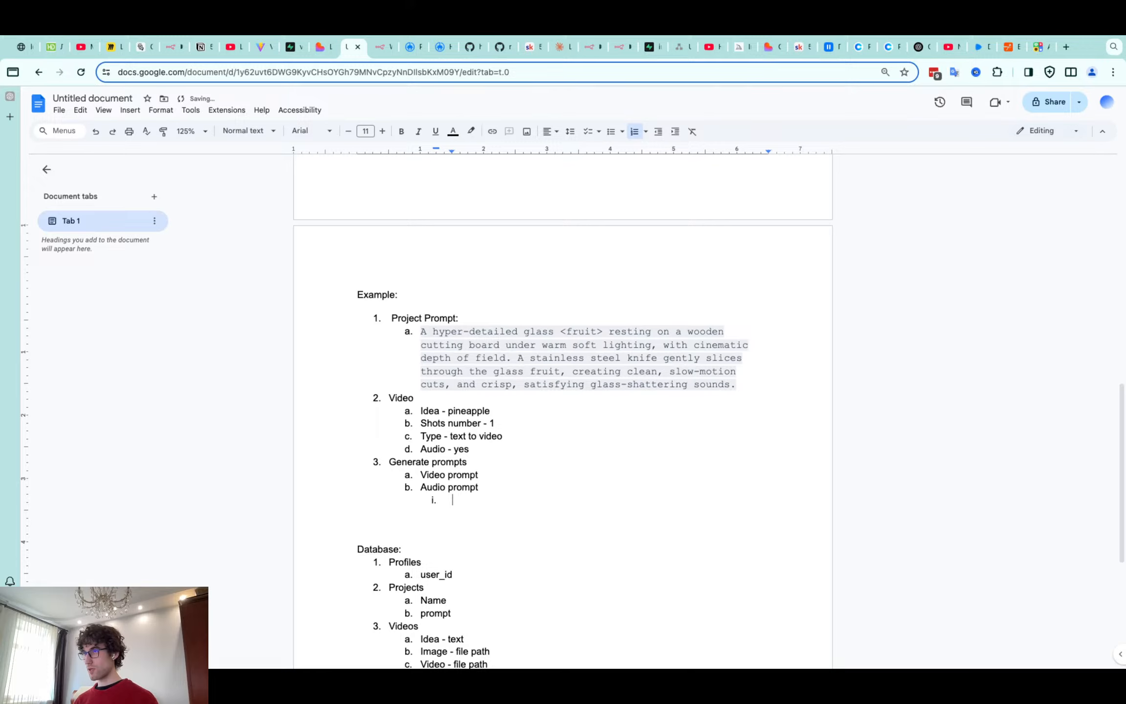
left_click_drag(419, 333, 733, 384)
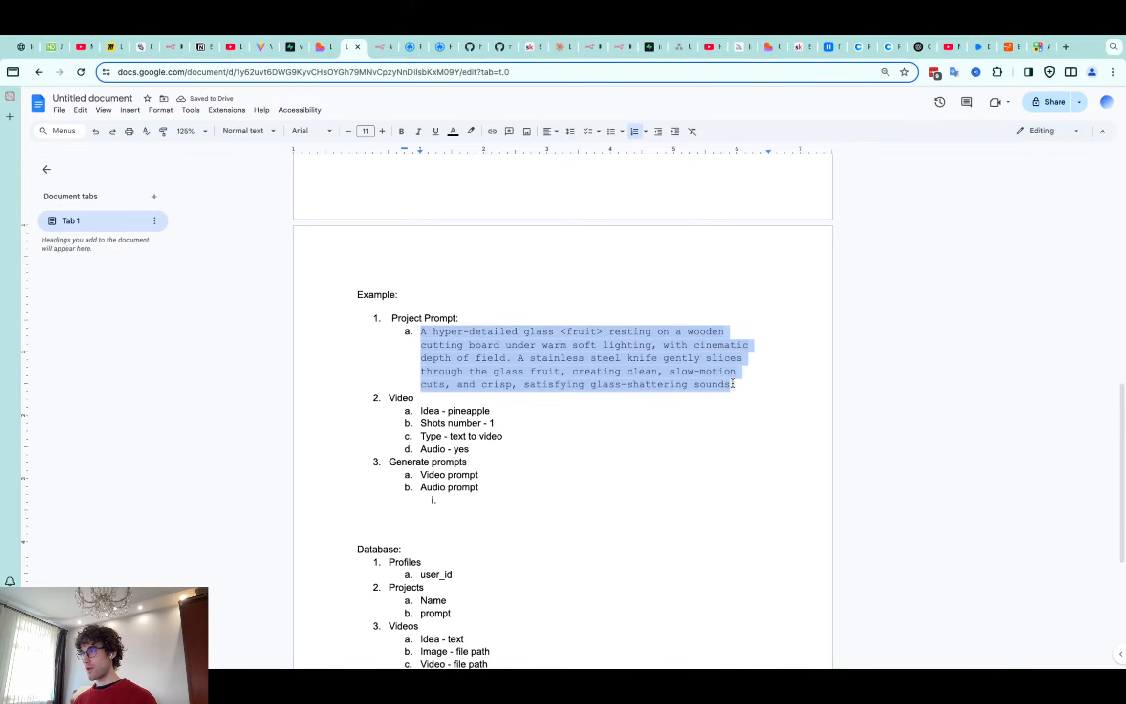
left_click_drag(514, 411, 449, 411)
left_click(461, 489)
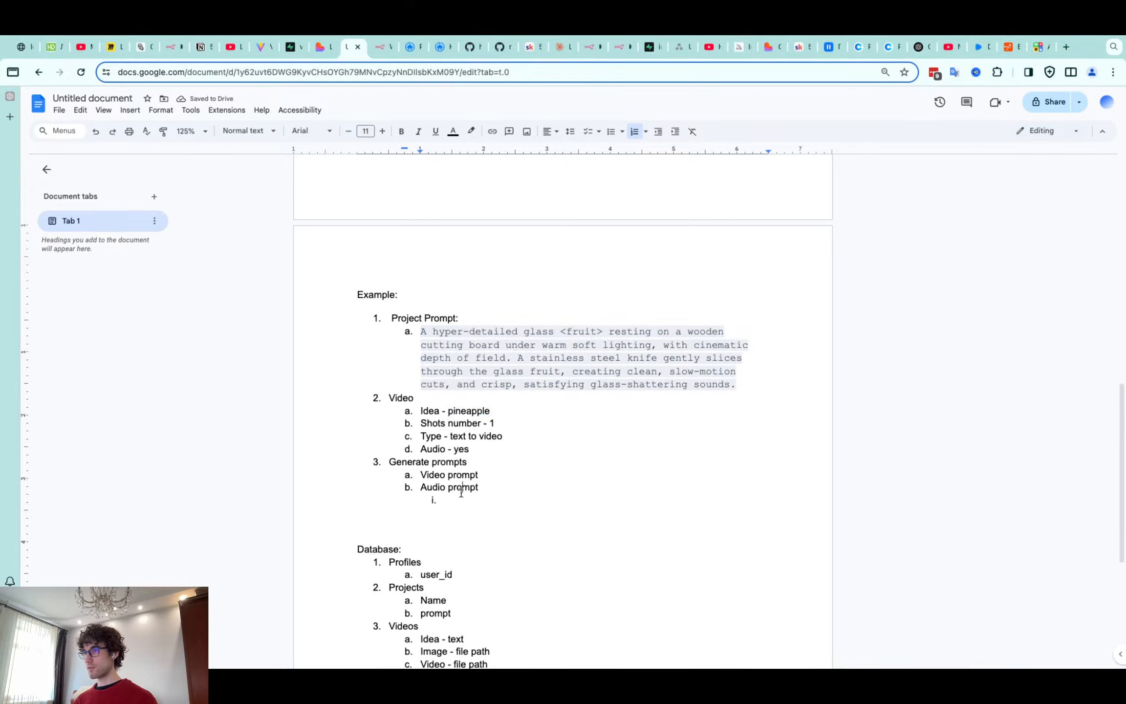
double_click(461, 499)
left_click(461, 499)
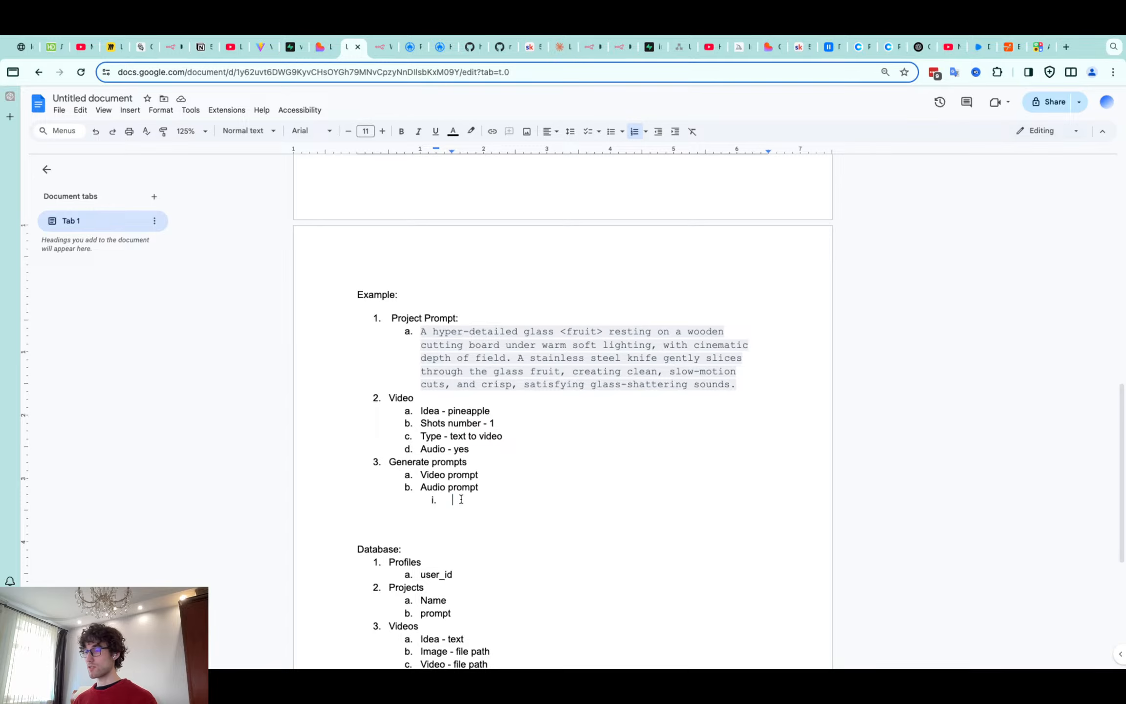
type("Aud")
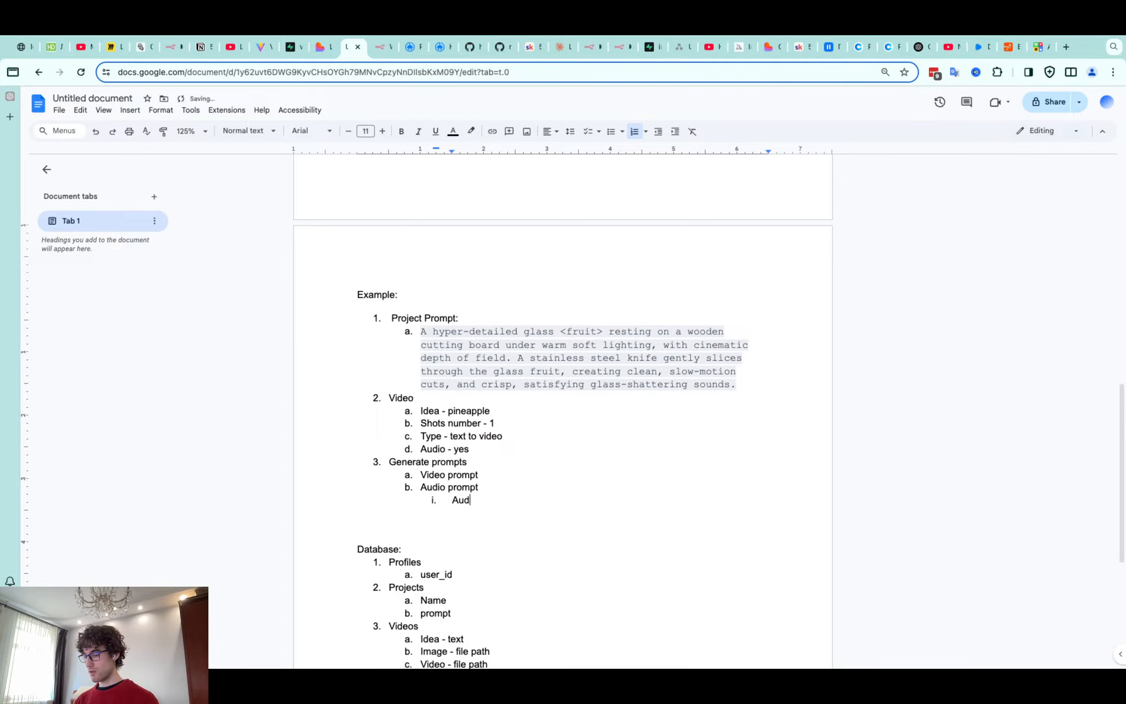
type("io prompt")
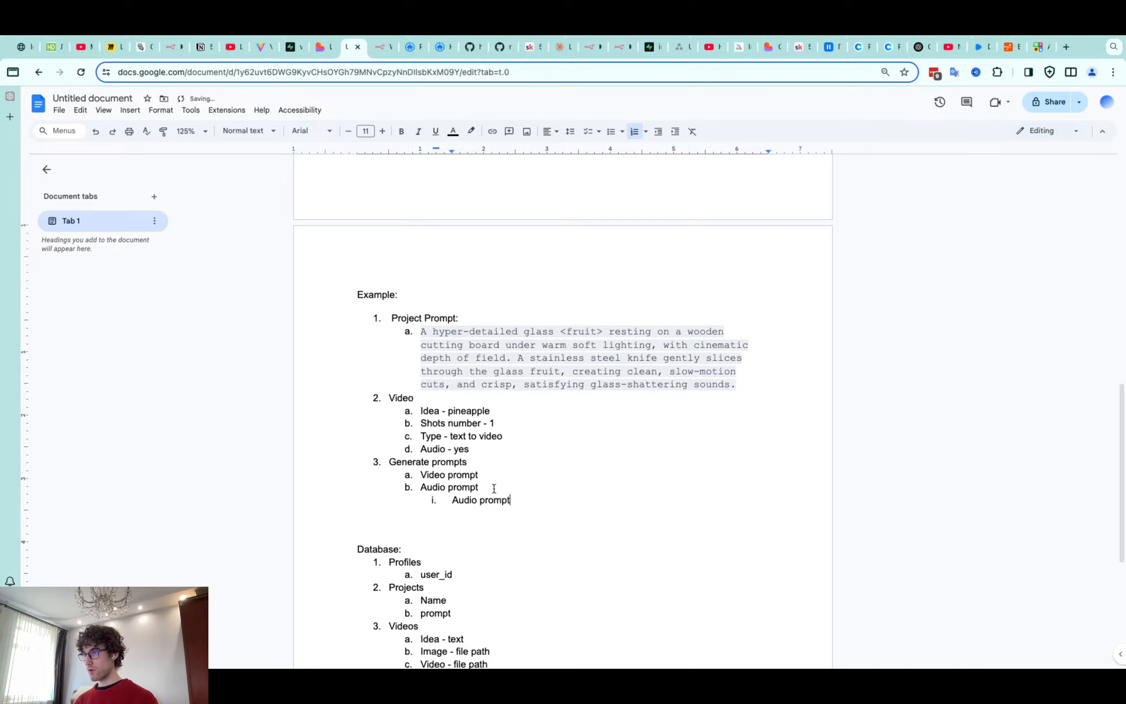
Try adding a nested "Video prompt" entry beneath the Video prompt sub-item of Generate prompts
left_click(499, 475)
key("Return")
key("Tab")
type("Vi")
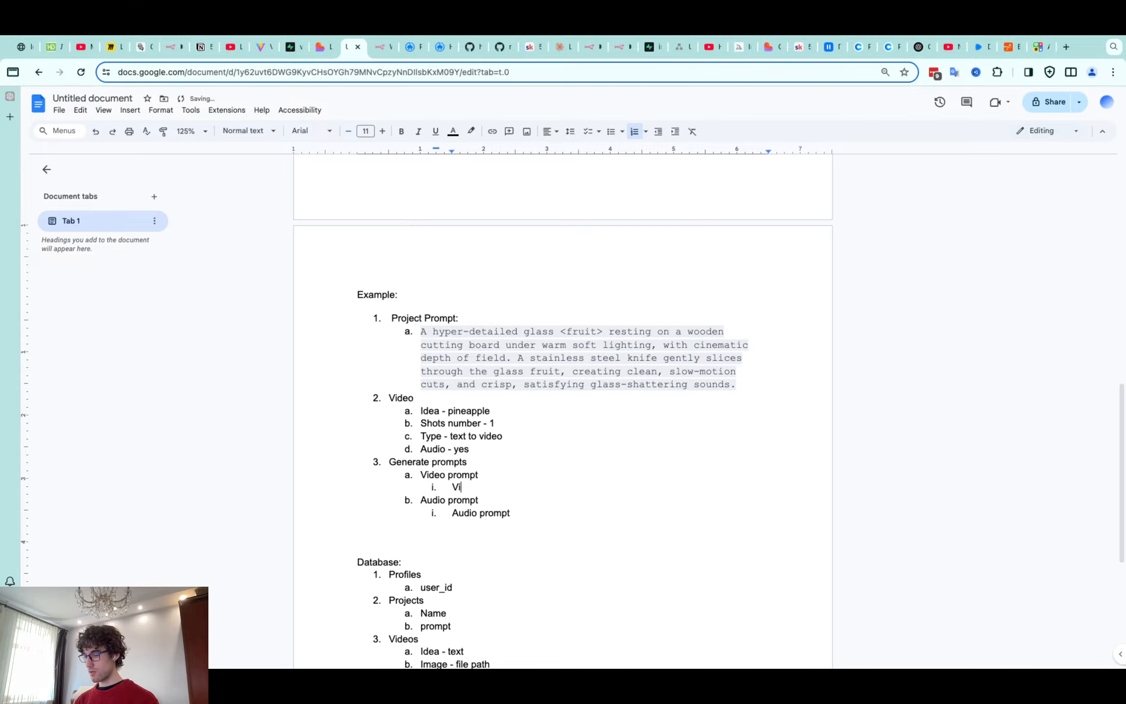
type("deo promp")
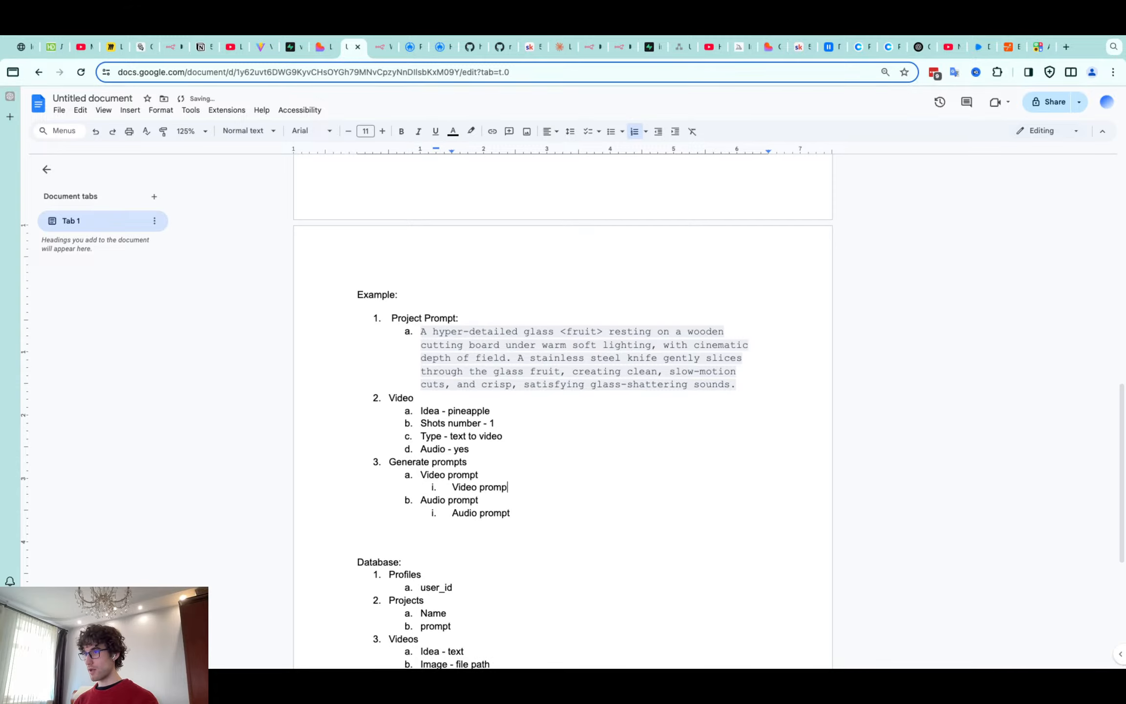
type("t")
Try rewording the nested entries, with "V" under Video prompt and "System settings" under Audio prompt
key("alt+shift+Left")
key("alt+shift+Left")
type("V")
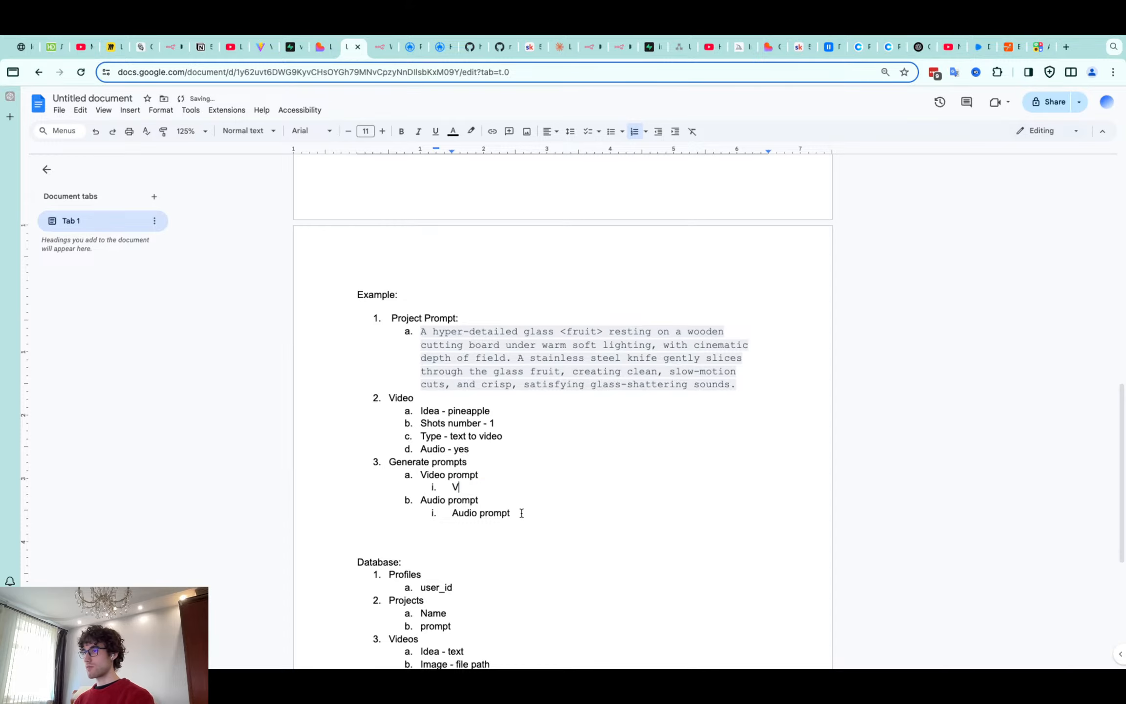
left_click_drag(508, 515, 452, 515)
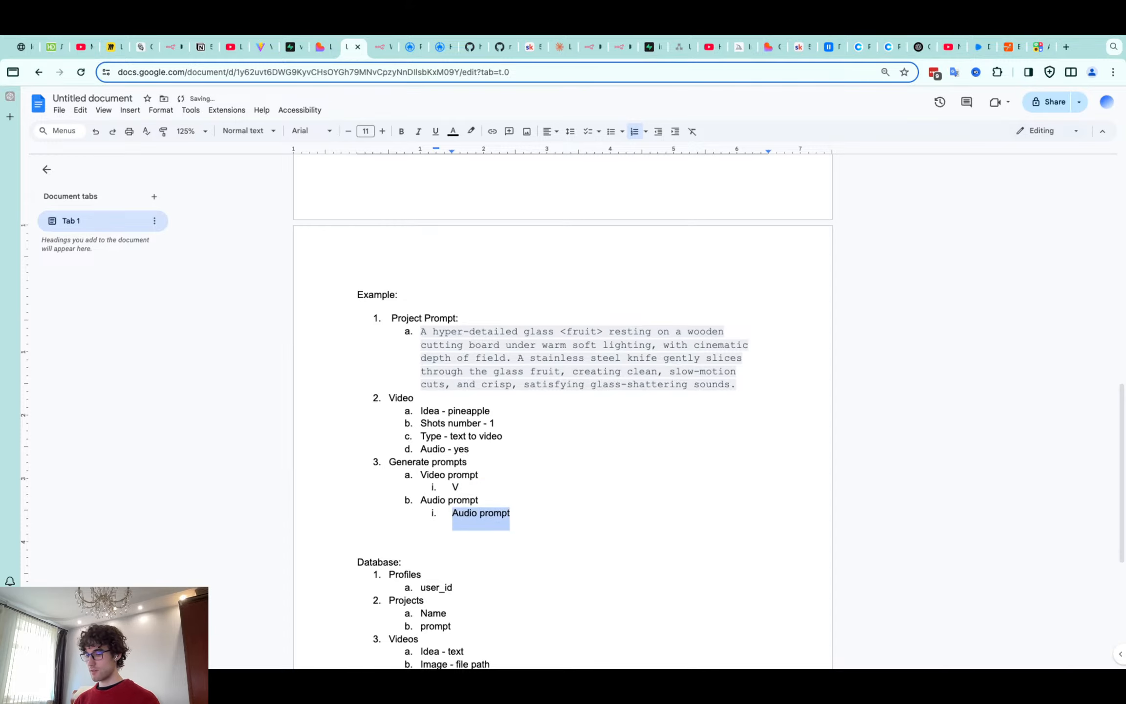
type("System settin")
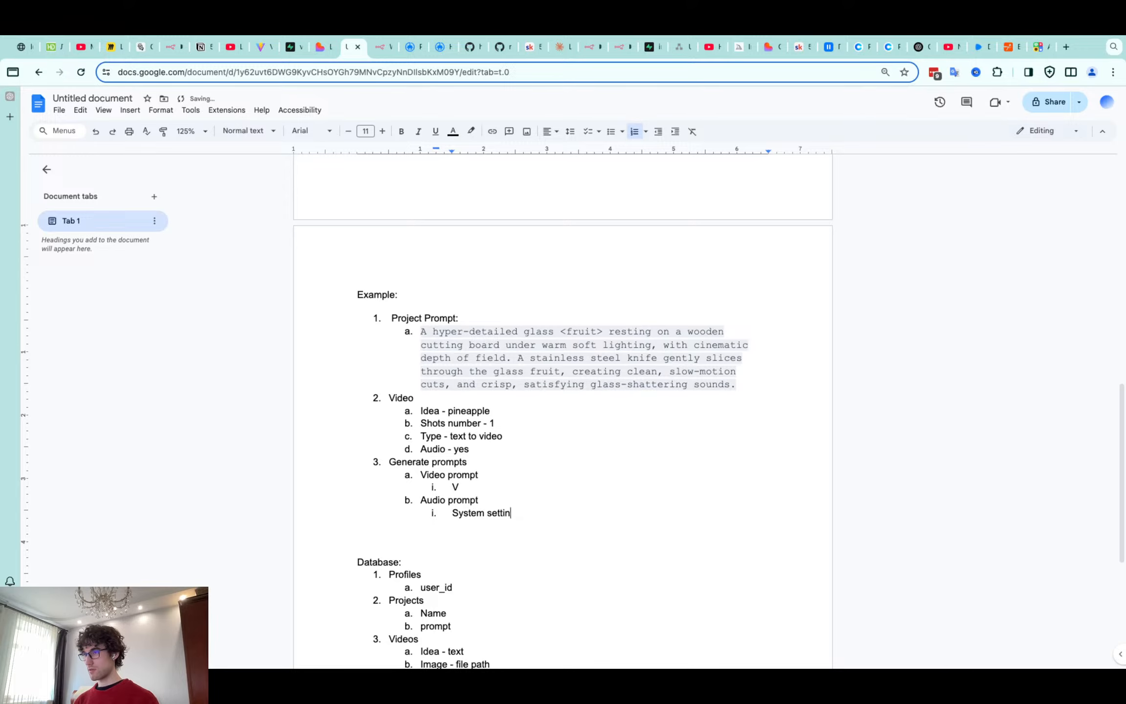
type("gs")
Delete the nested entries beneath the Video prompt and Audio prompt sub-items along with the leftover empty line
left_click_drag(536, 513, 444, 487)
key("BackSpace")
key("BackSpace")
key("BackSpace")
key("BackSpace")
key("BackSpace")
key("BackSpace")
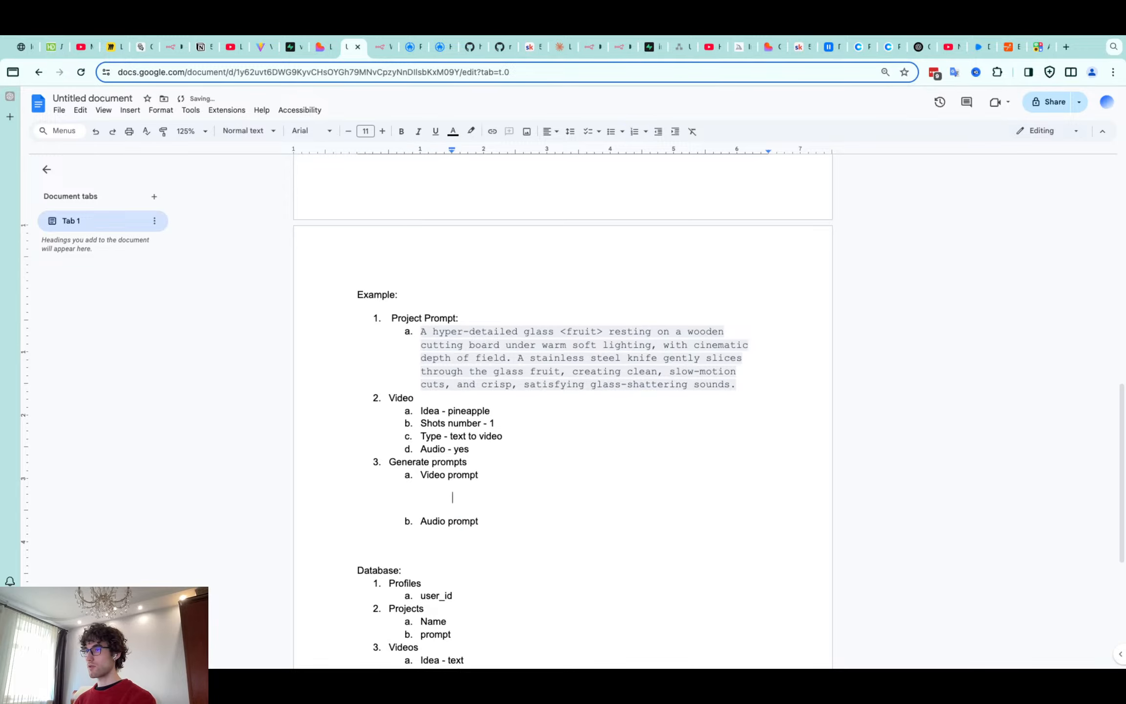
key("BackSpace")
Insert "System prompts for audio, video and image generation" as the first item under Flow example
scroll(476, 421, "down", 10)
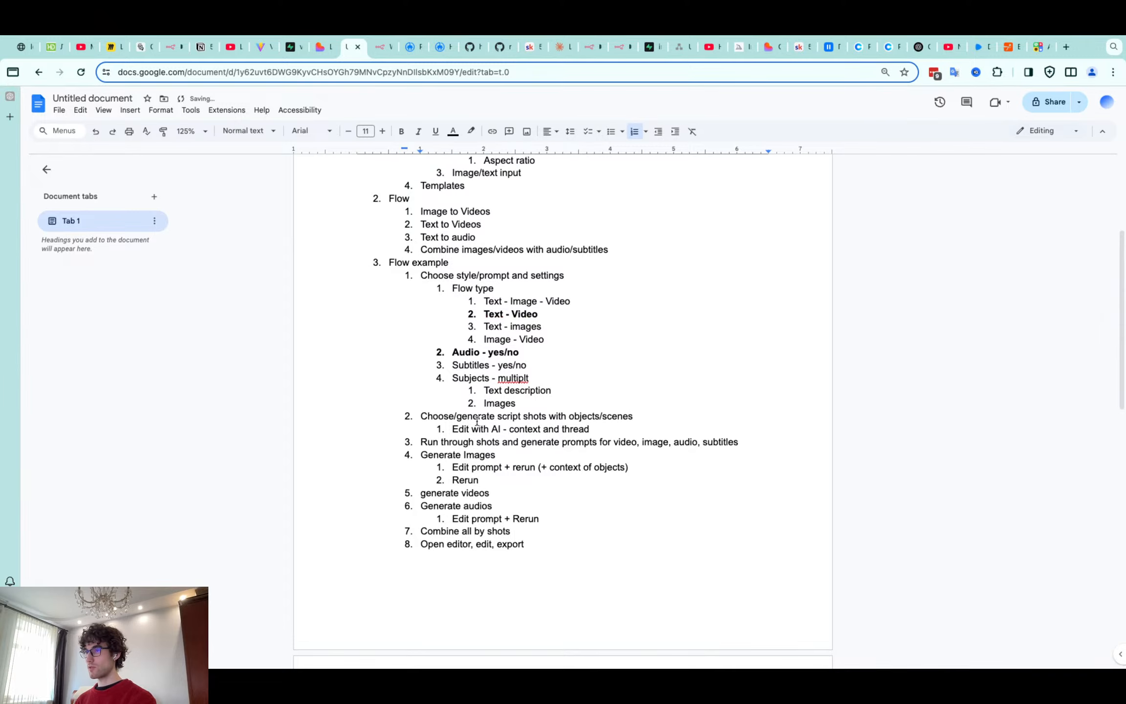
scroll(518, 435, "up", 1)
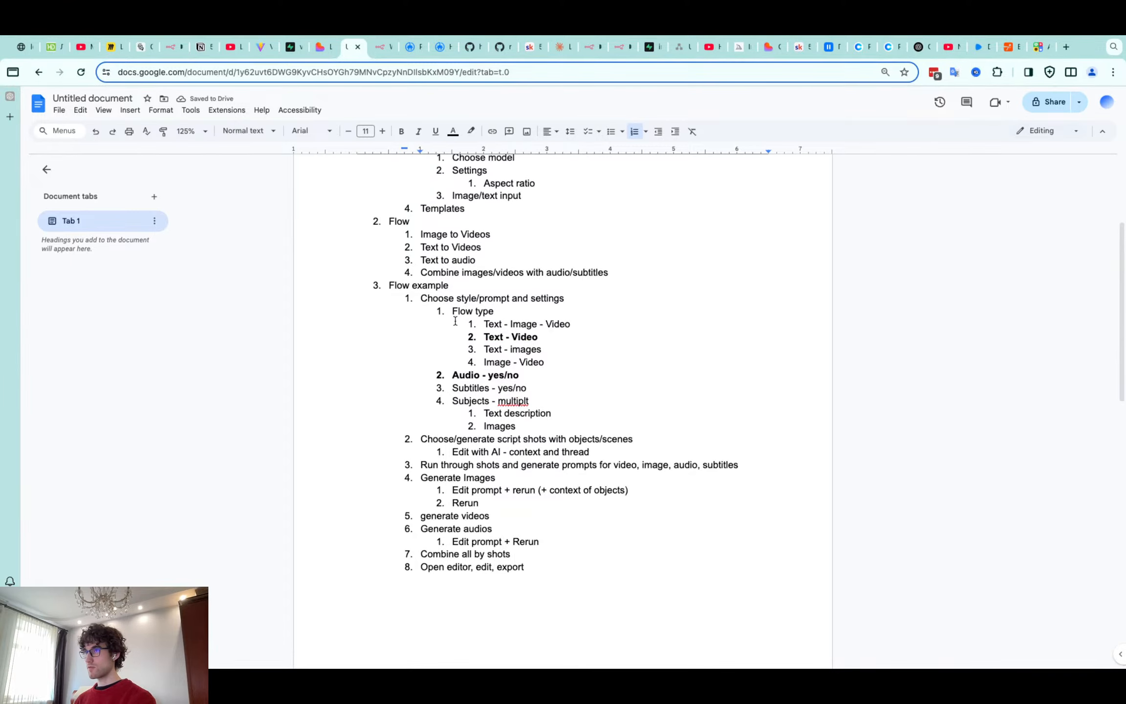
left_click(421, 298)
key("Return")
key("Up")
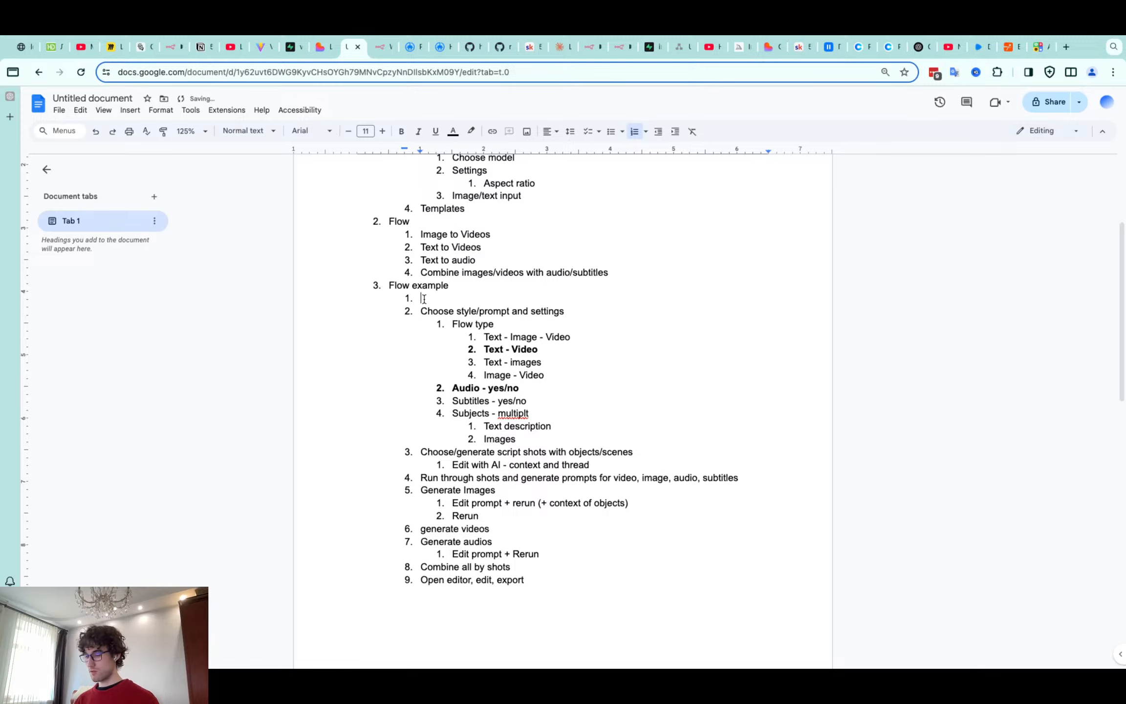
type("System se")
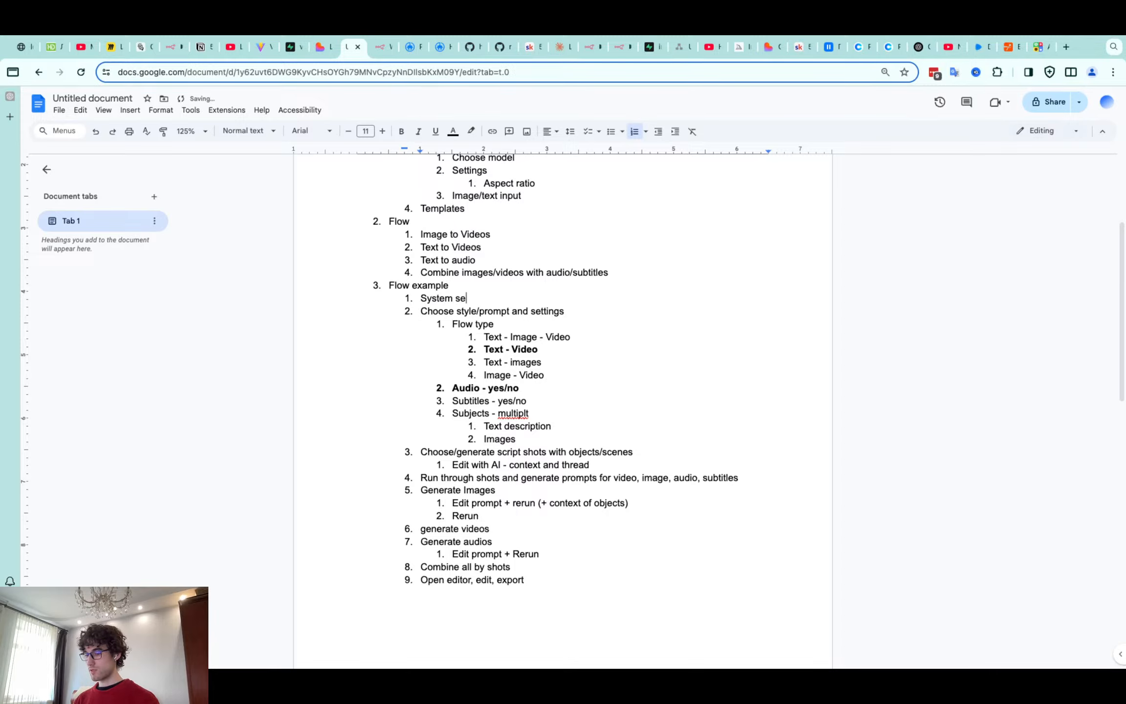
type("ttings for")
type(" audio an")
key("BackSpace")
key("BackSpace")
key("BackSpace")
type(",")
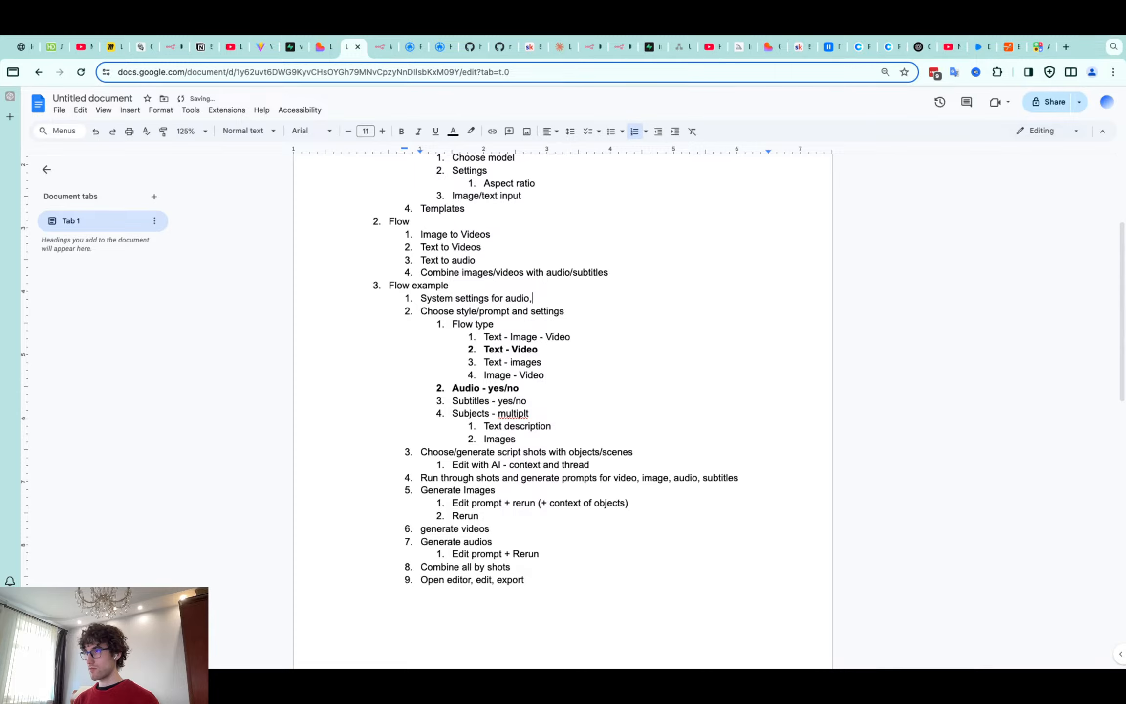
type(" video and ima")
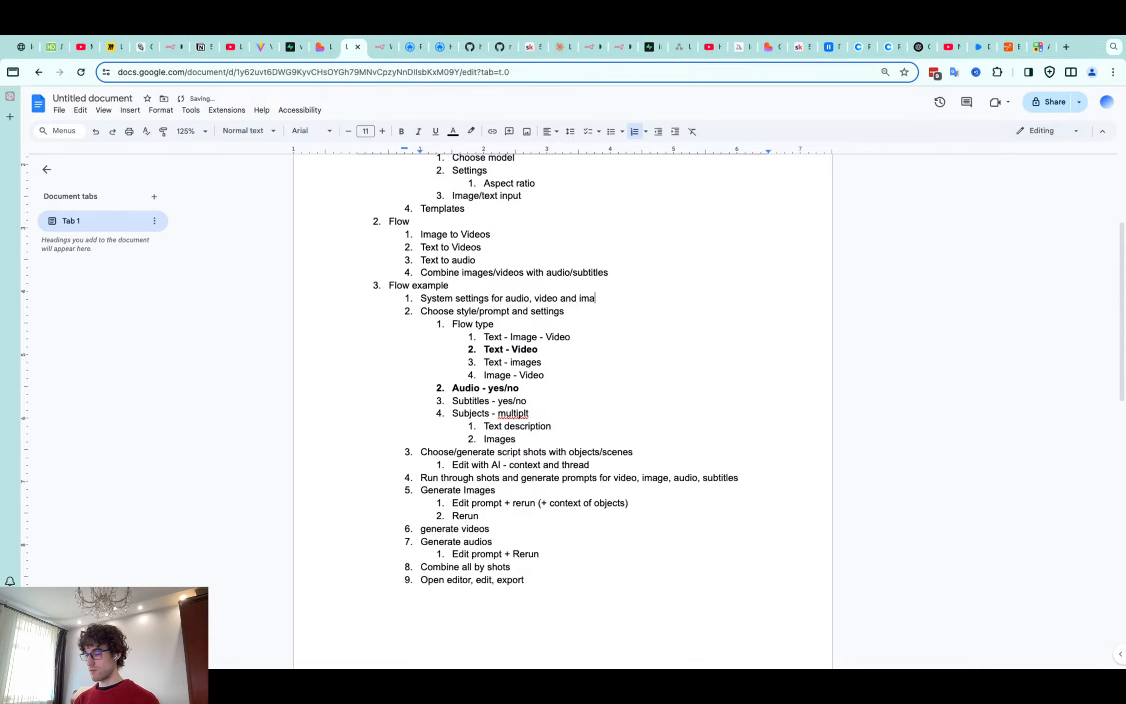
type("ge generation")
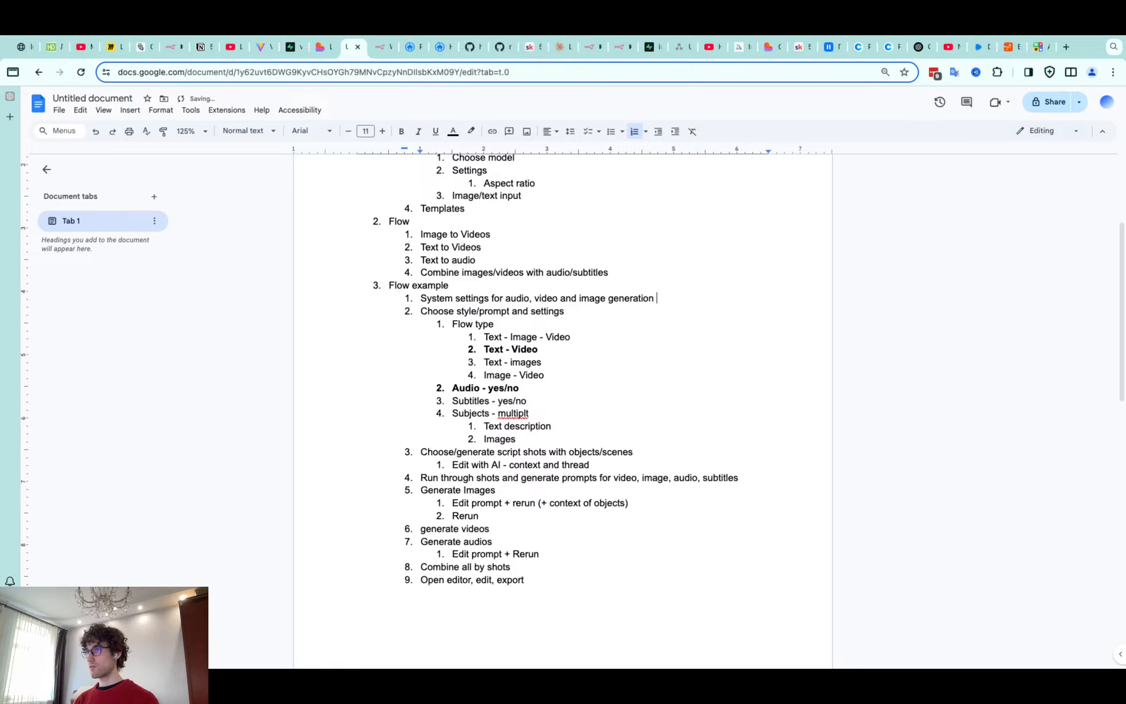
double_click(479, 299)
type("prompts")
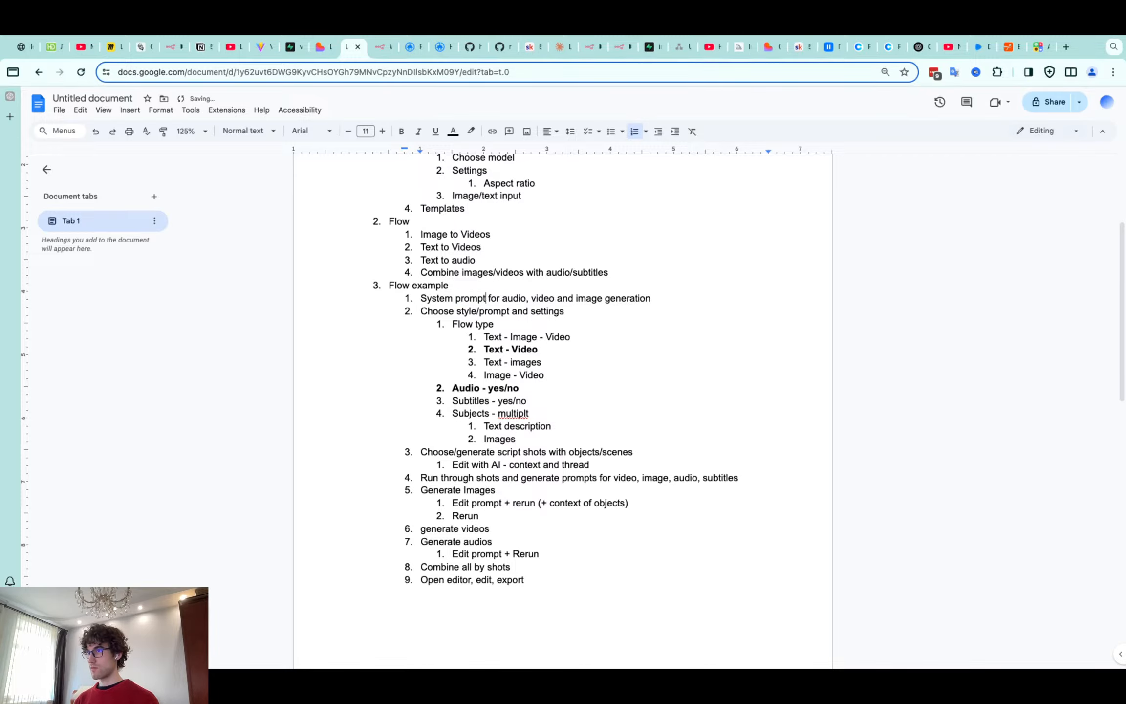
Add "Loop through shots" as item 4 of the Example list, after Generate prompts
scroll(485, 313, "down", 5)
scroll(485, 312, "down", 6)
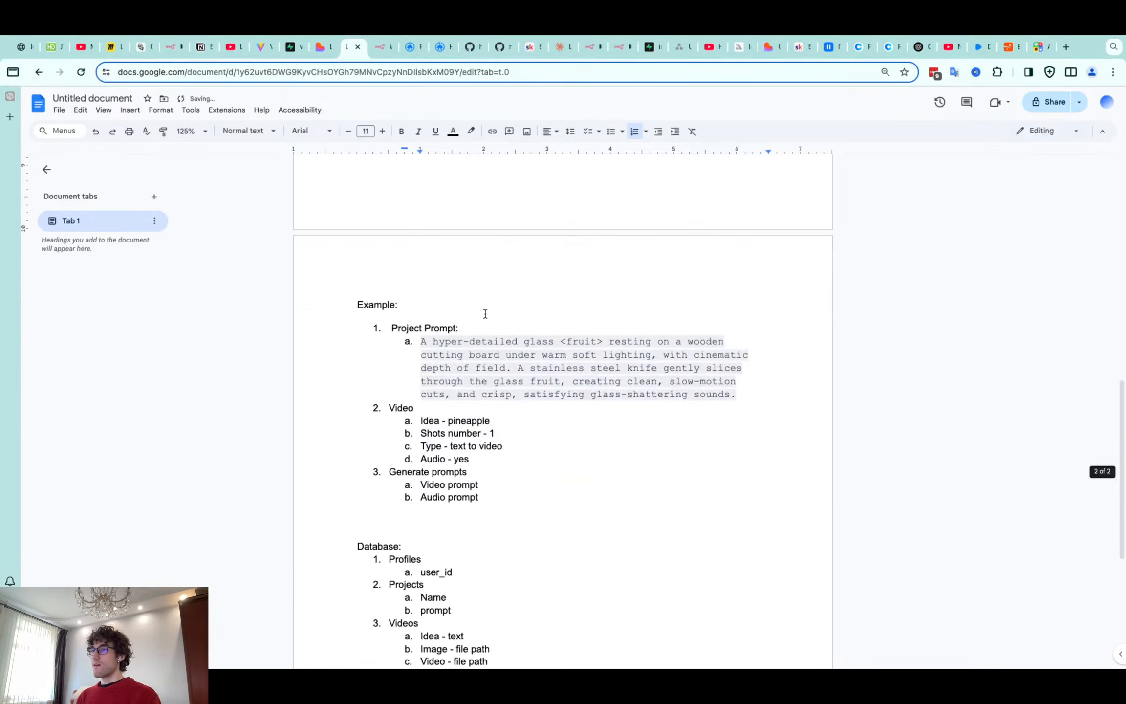
left_click(507, 437)
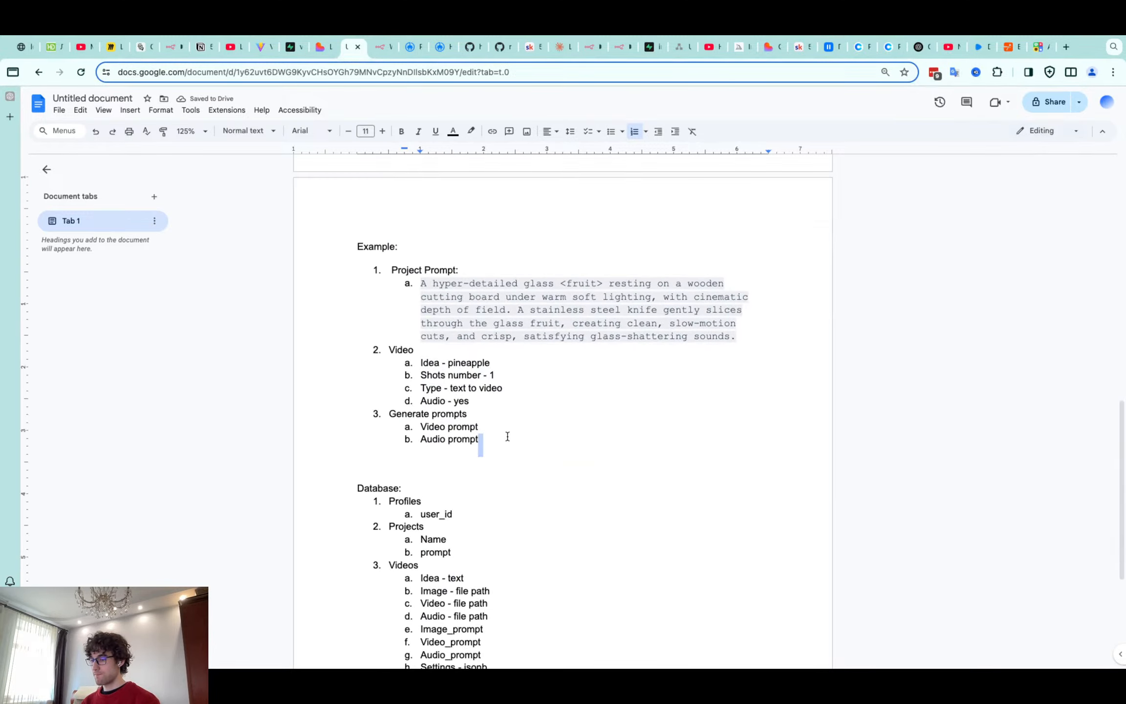
key("Return")
key("Return")
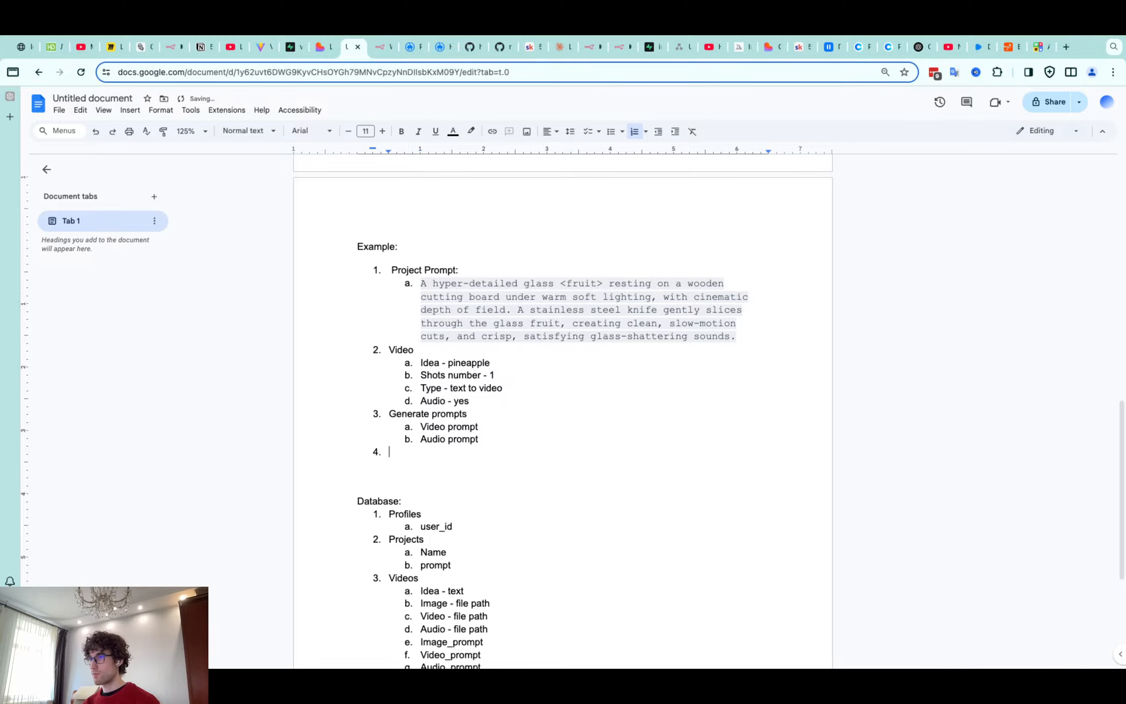
scroll(488, 432, "down", 2)
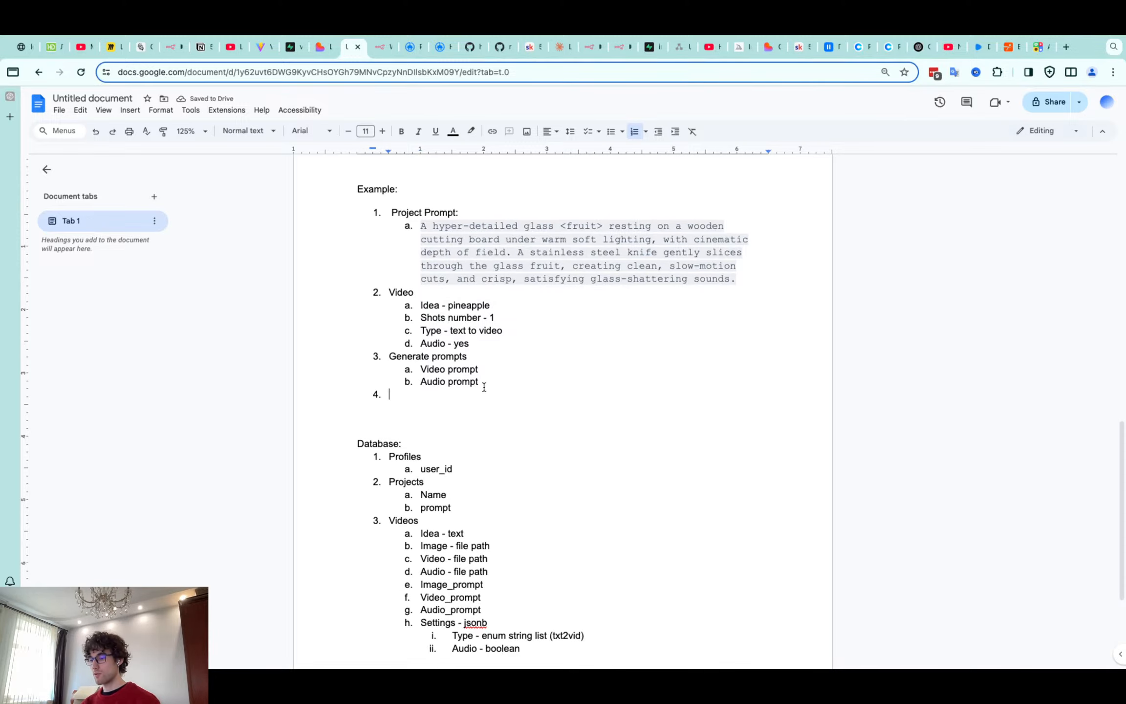
type("Loop ")
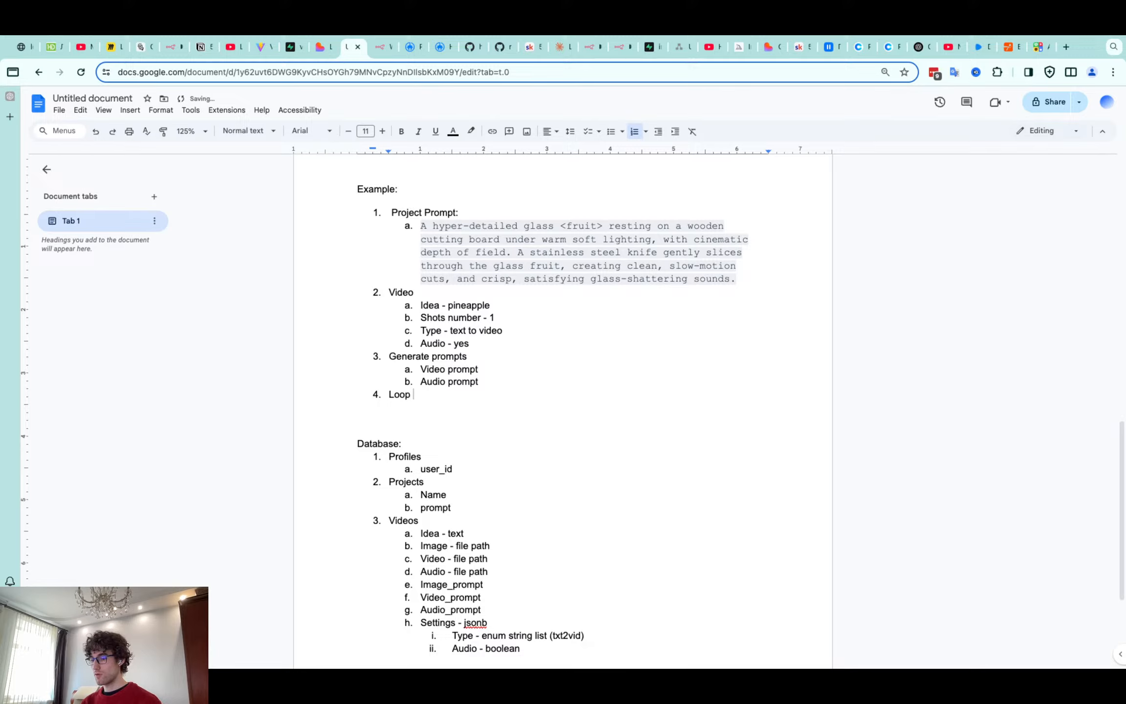
type("through ")
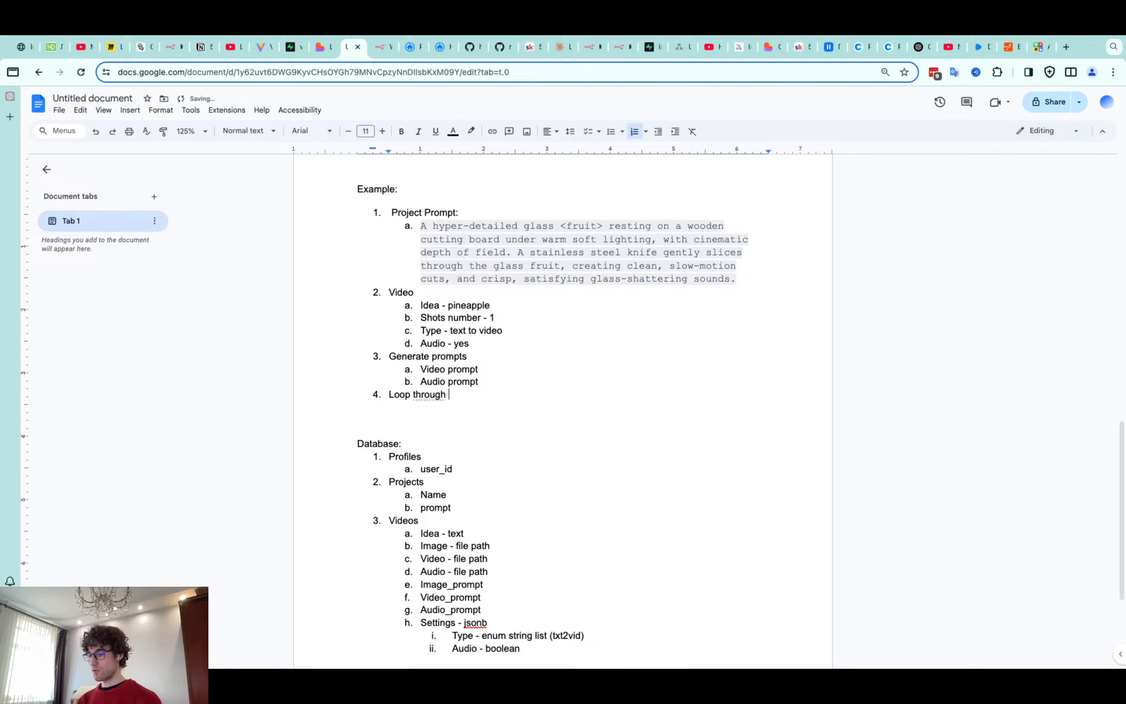
type("shots")
Add the sub-items "Generate video" and "Generate audio" beneath Loop through shots
key("Return")
key("Tab")
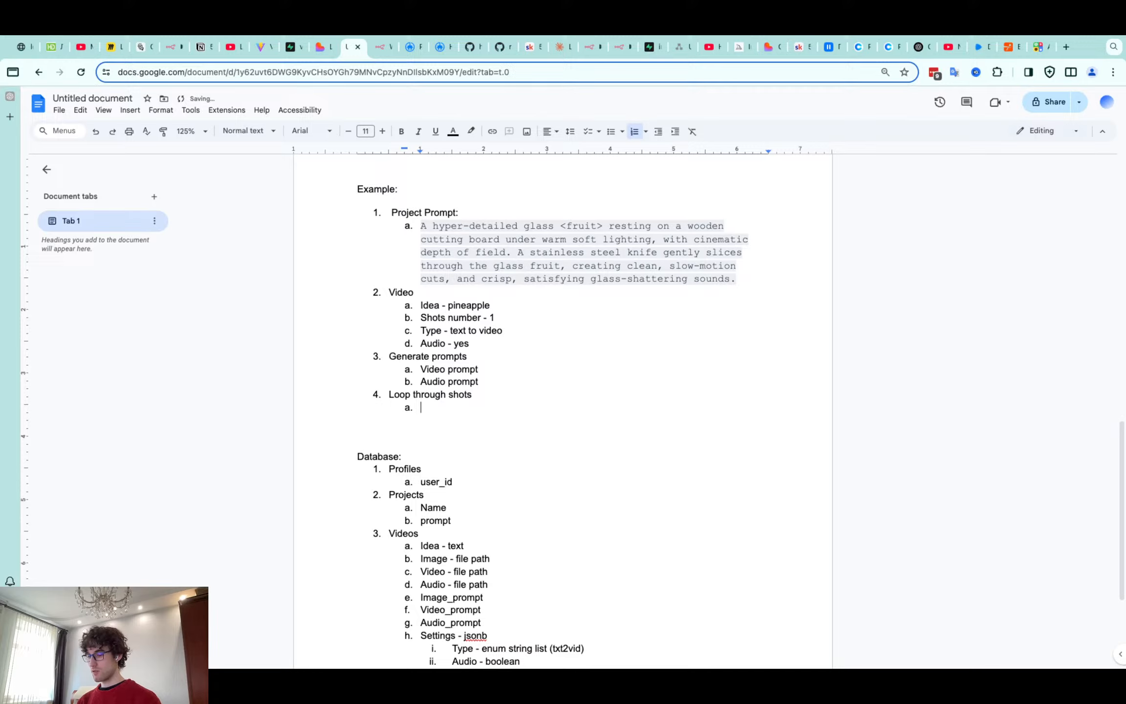
type("Generate v")
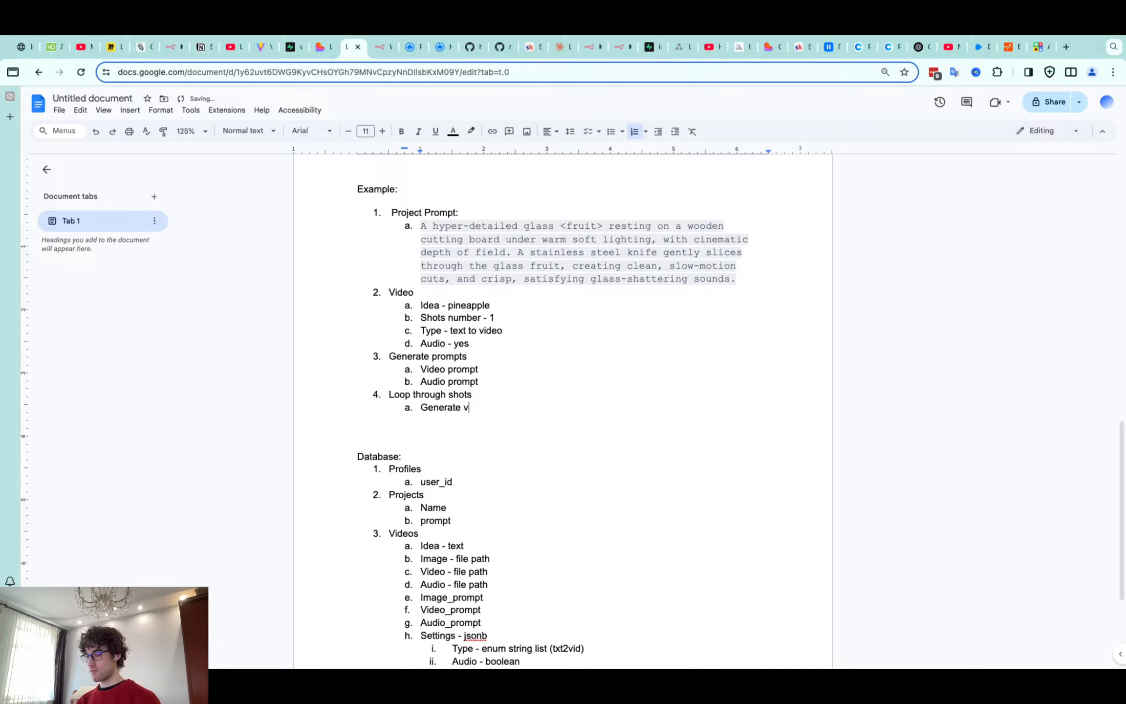
type("ideo")
key("Return")
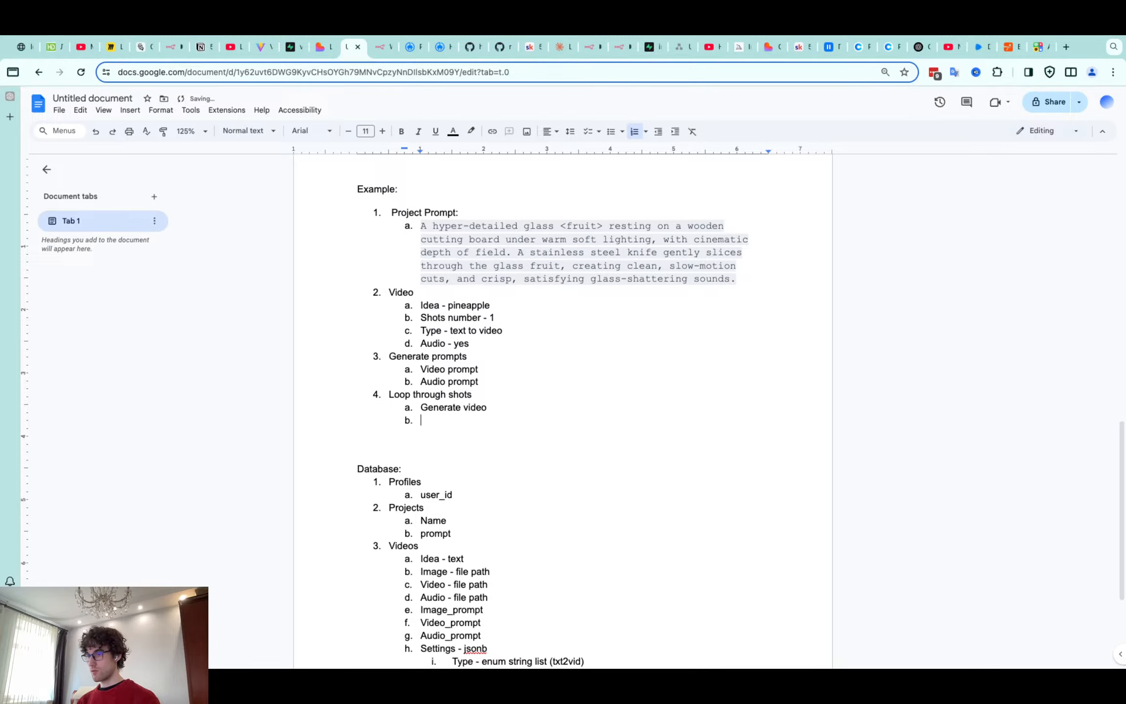
type("Generate ")
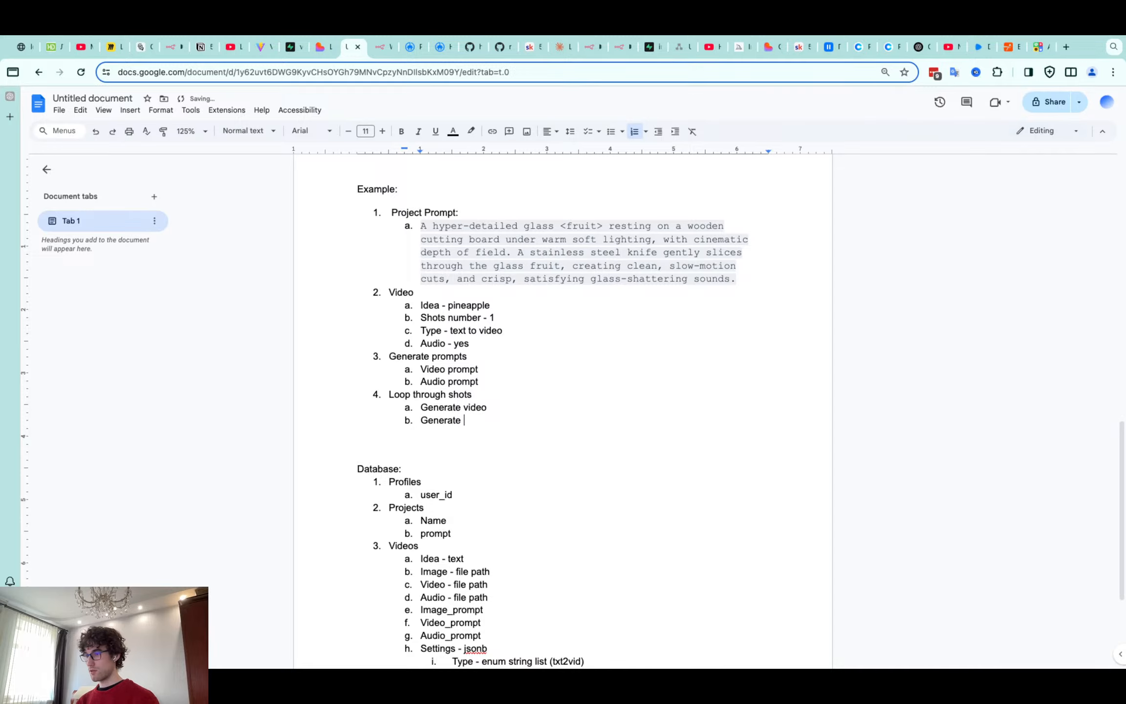
type("audio")
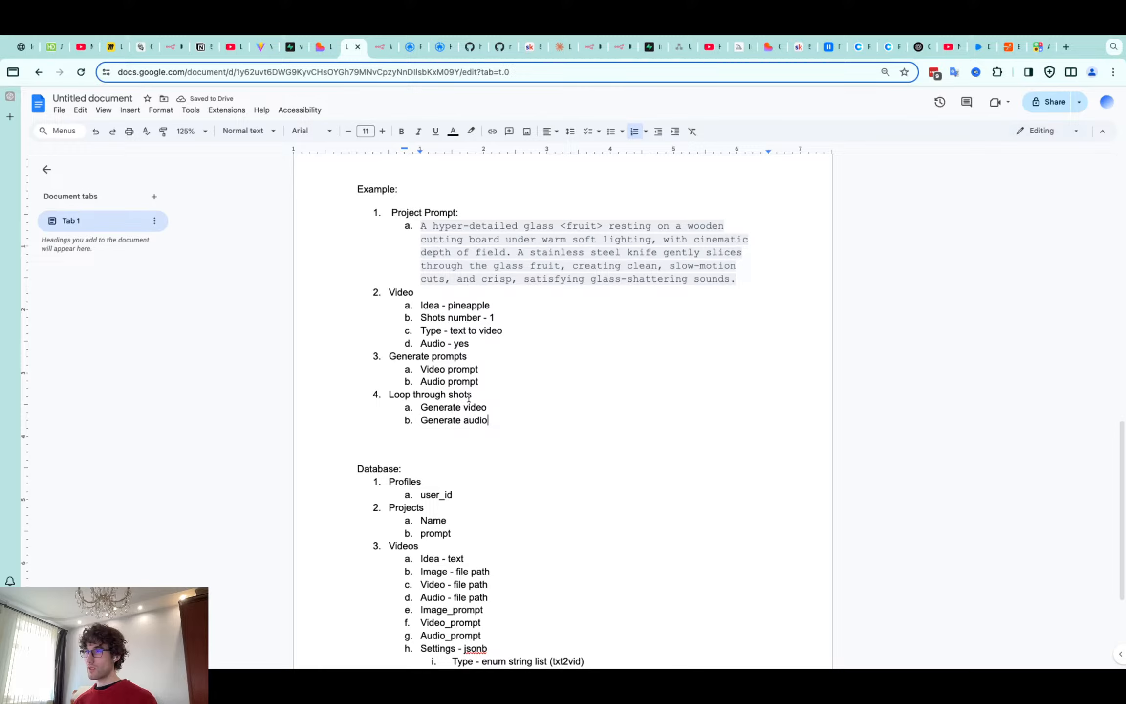
Insert "Manual run" as item 4 of the Example list and nest Loop through shots with its sub-items beneath it
left_click(389, 395)
key("Return")
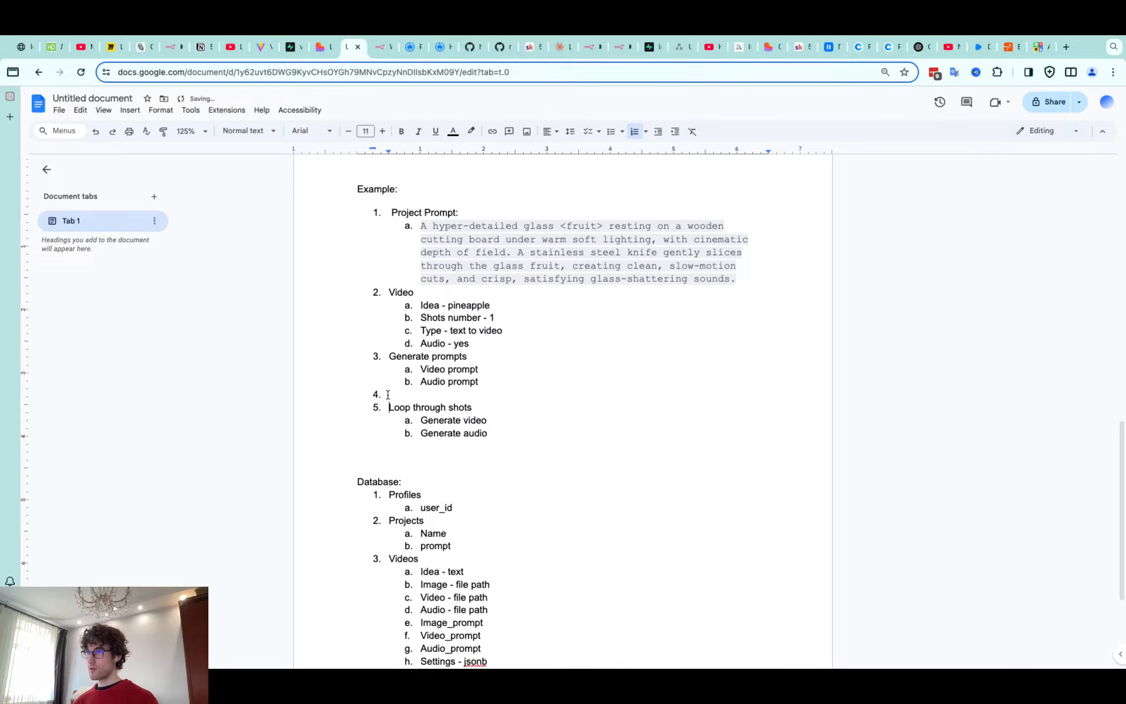
left_click(388, 395)
type("Manual run")
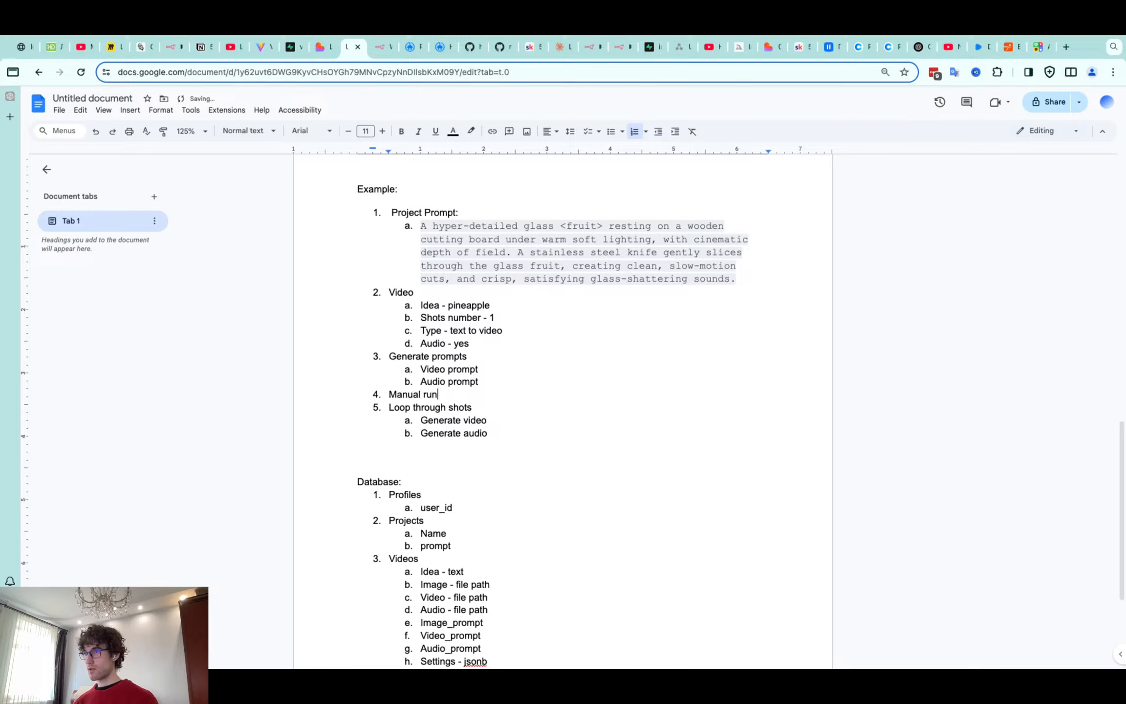
left_click_drag(389, 408, 488, 434)
key("Tab")
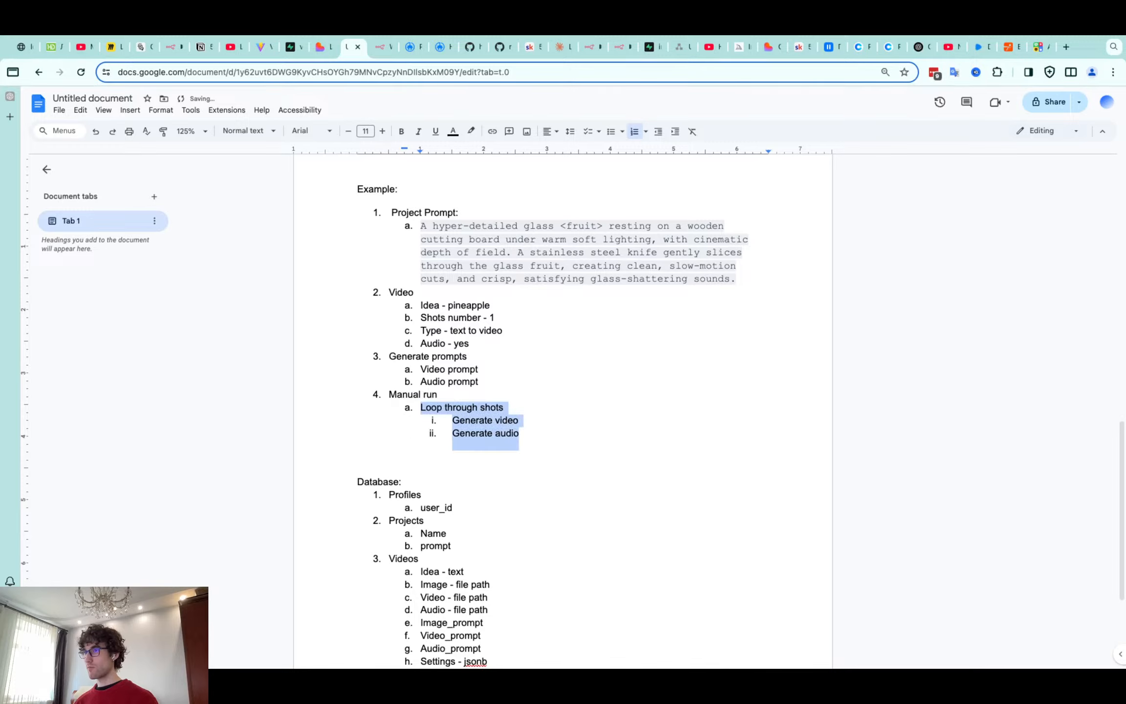
left_click(467, 407)
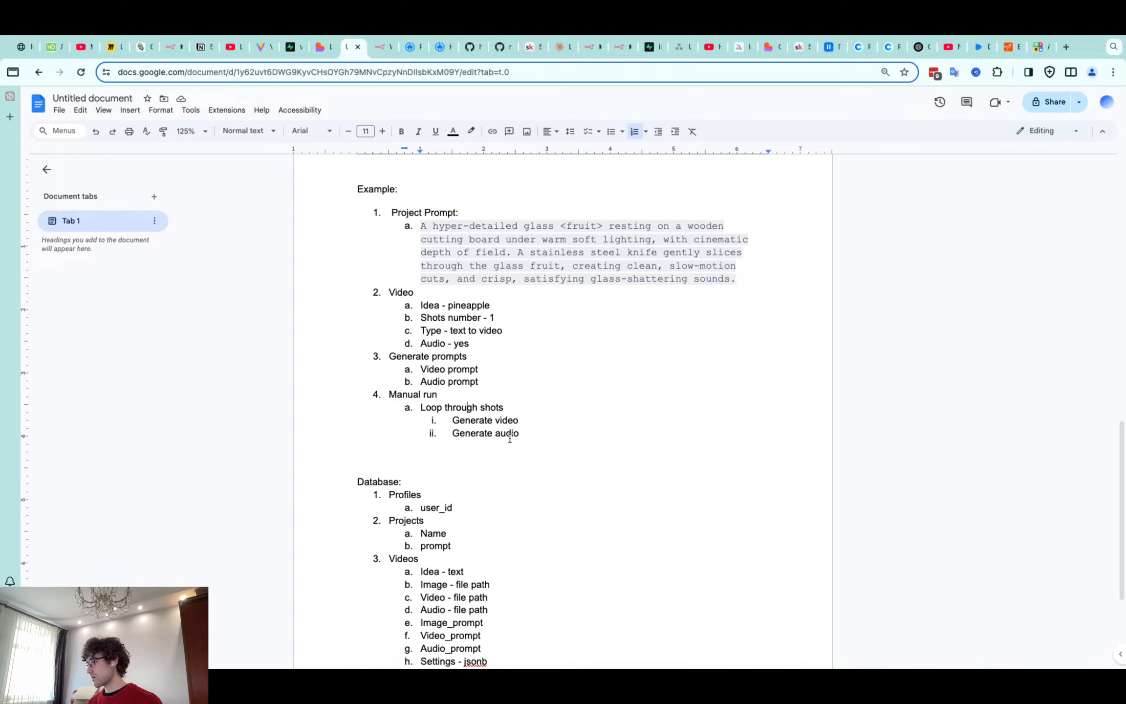
Review the image, video and audio generation stages in Flow example against the Manual run stage of the Example list
scroll(509, 438, "up", 7)
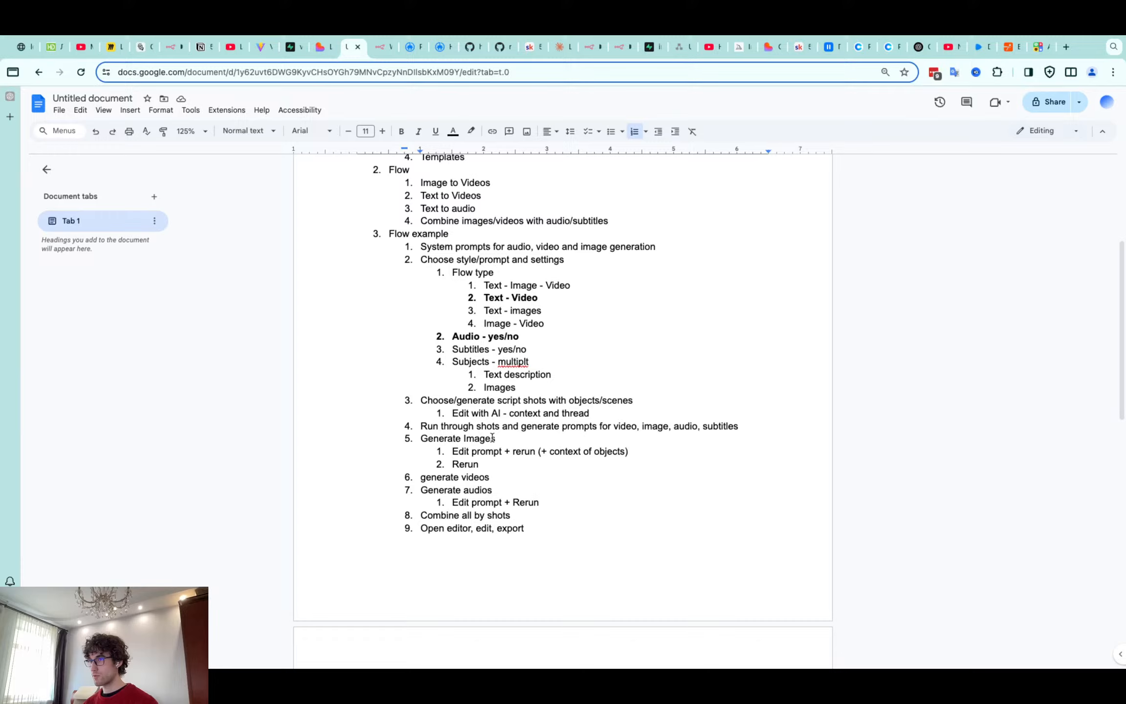
left_click_drag(495, 438, 419, 436)
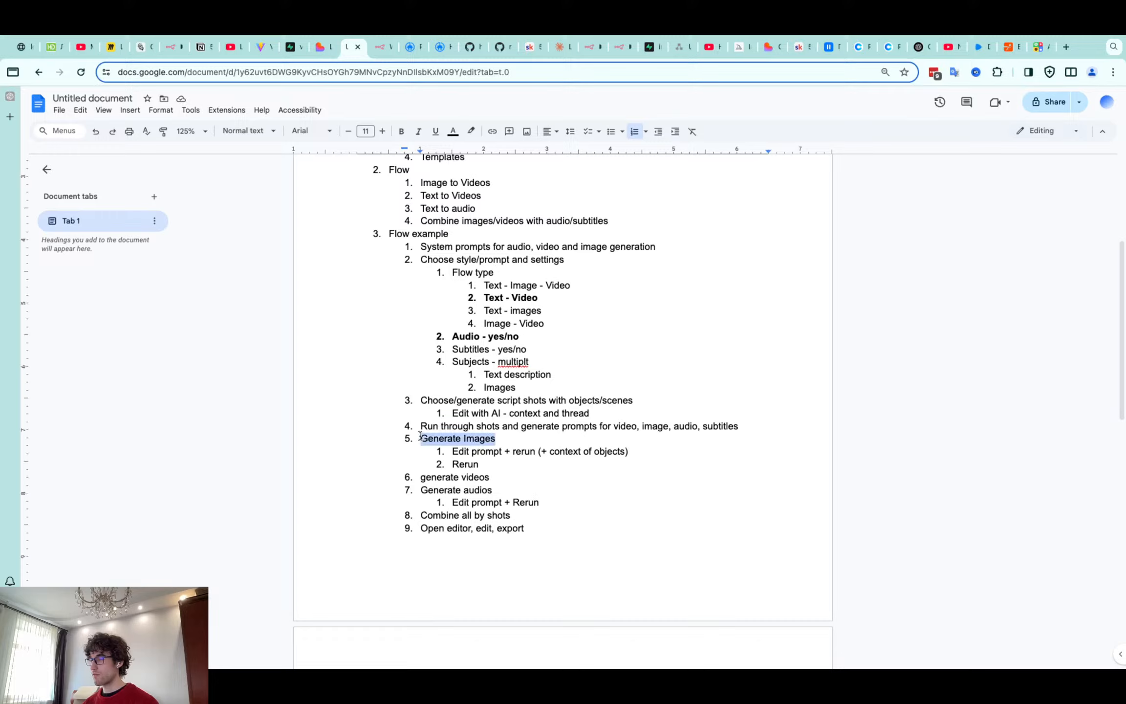
left_click_drag(489, 477, 416, 473)
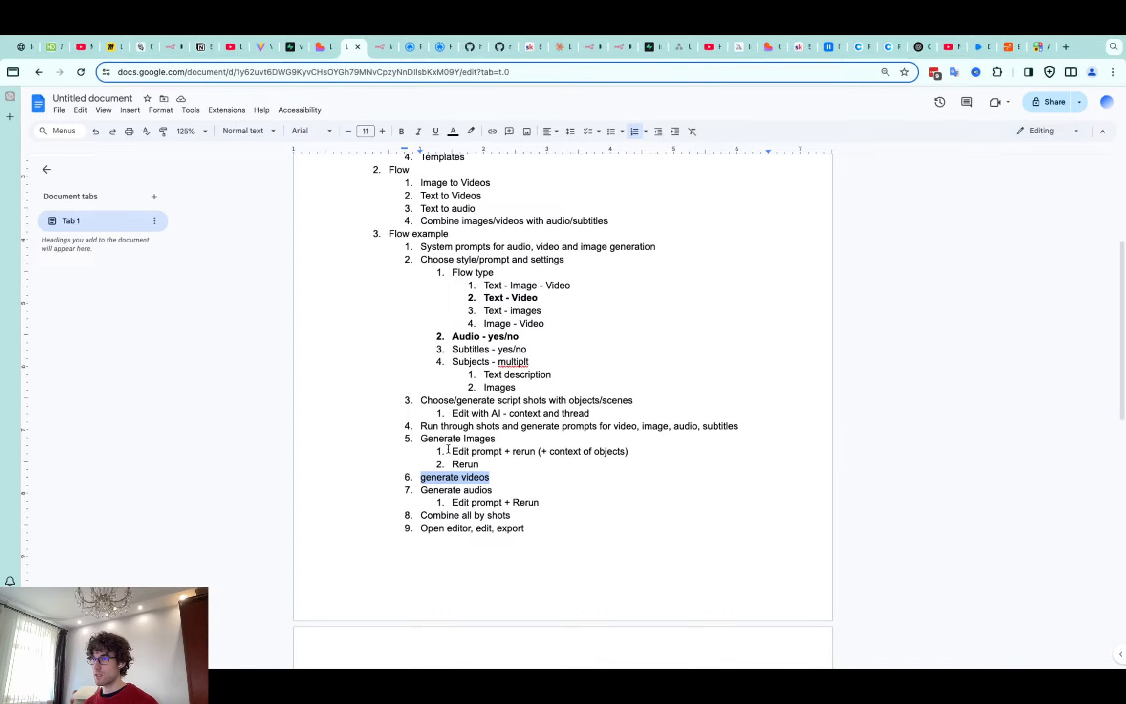
left_click(481, 431)
scroll(481, 431, "down", 1)
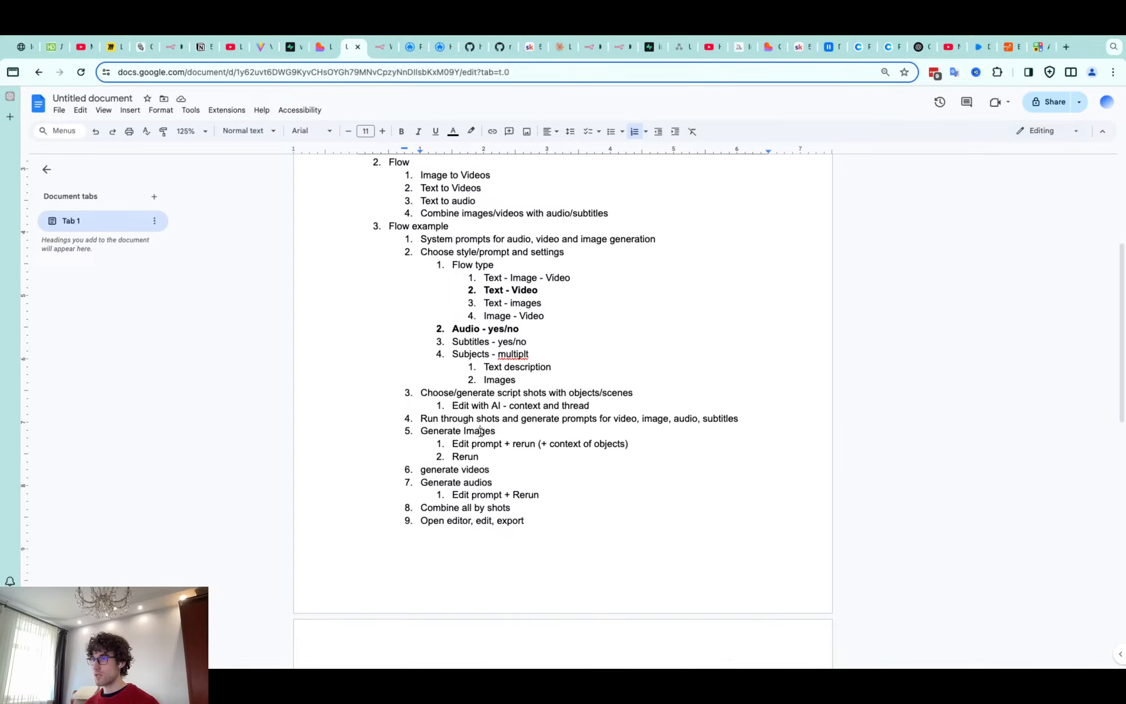
left_click_drag(481, 432, 464, 430)
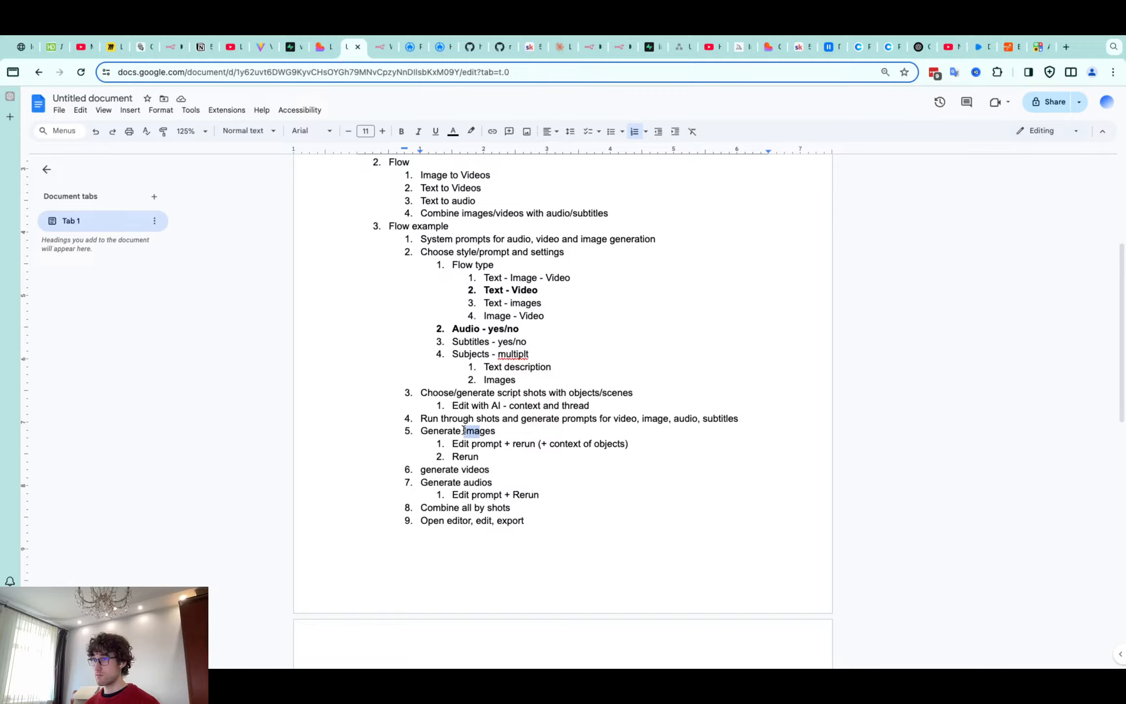
scroll(465, 425, "down", 2)
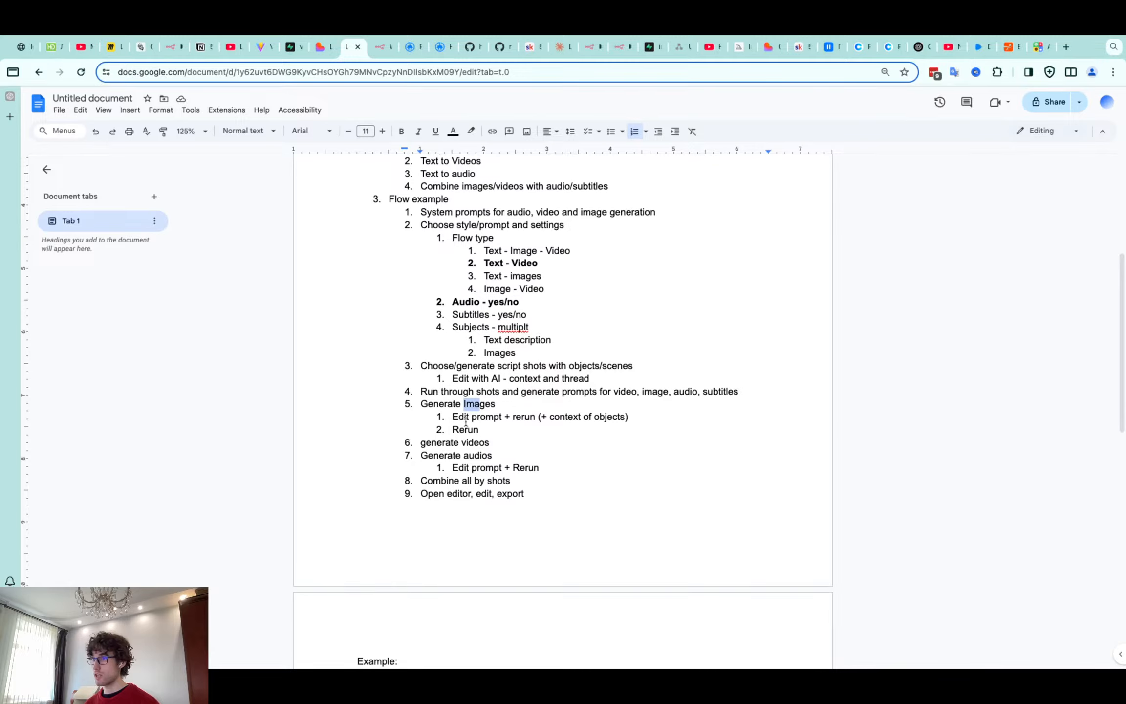
scroll(466, 421, "down", 2)
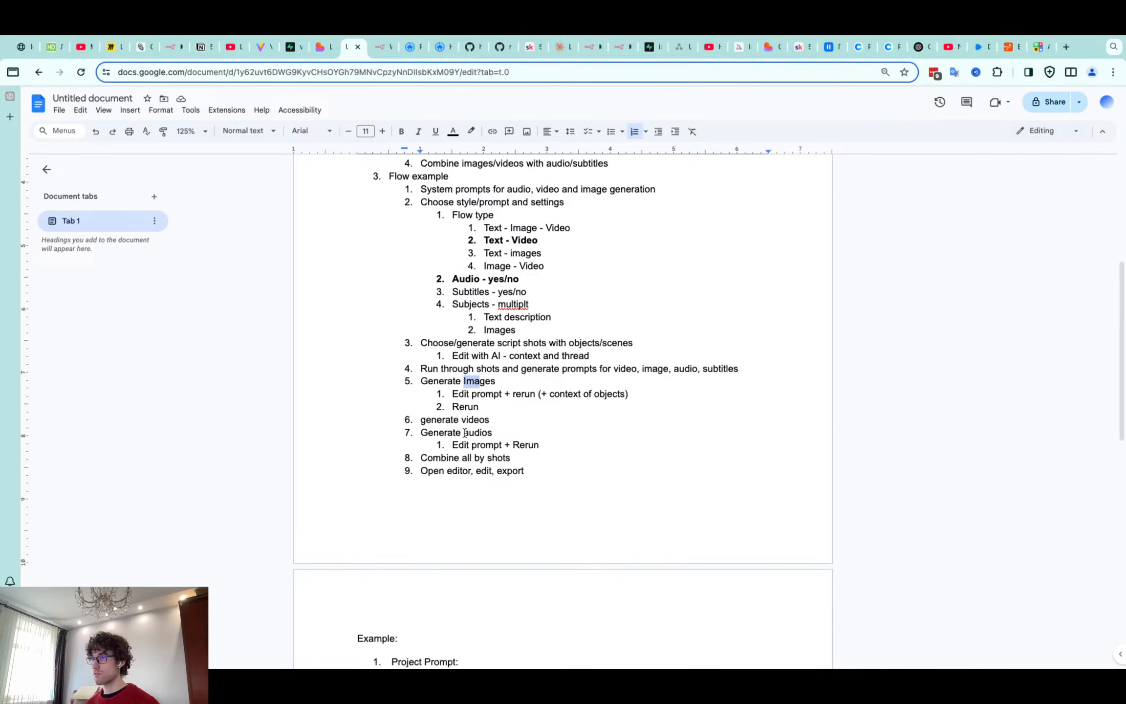
scroll(464, 433, "down", 15)
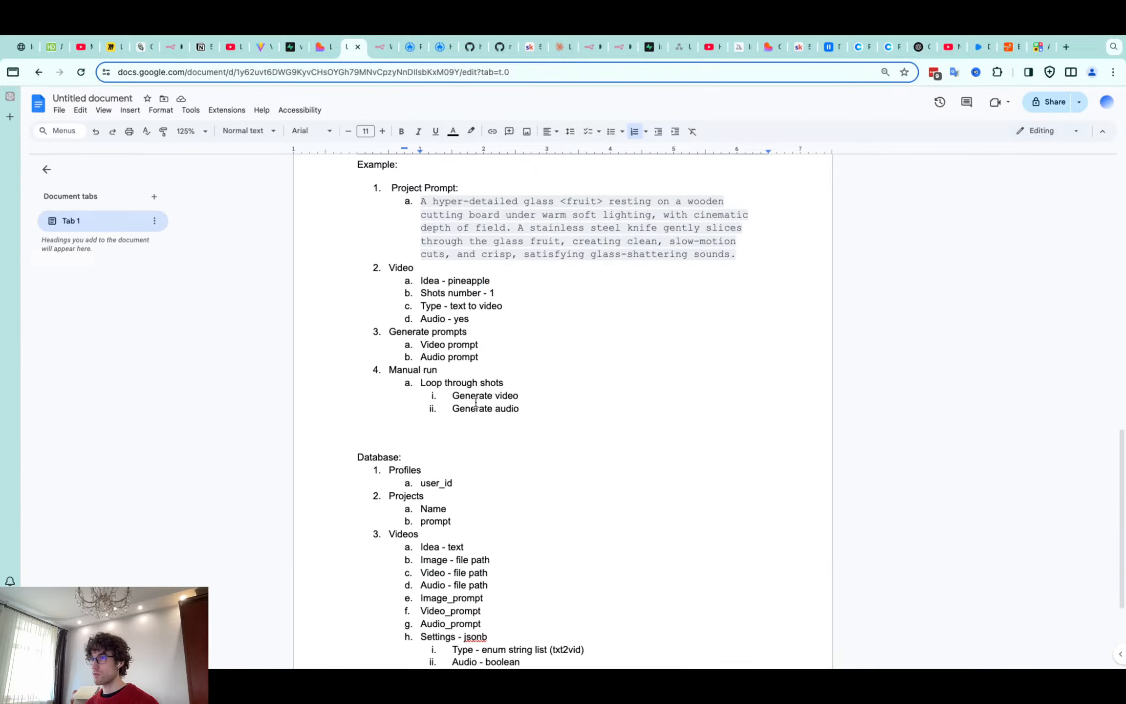
left_click(475, 402)
key("Up")
key("Up")
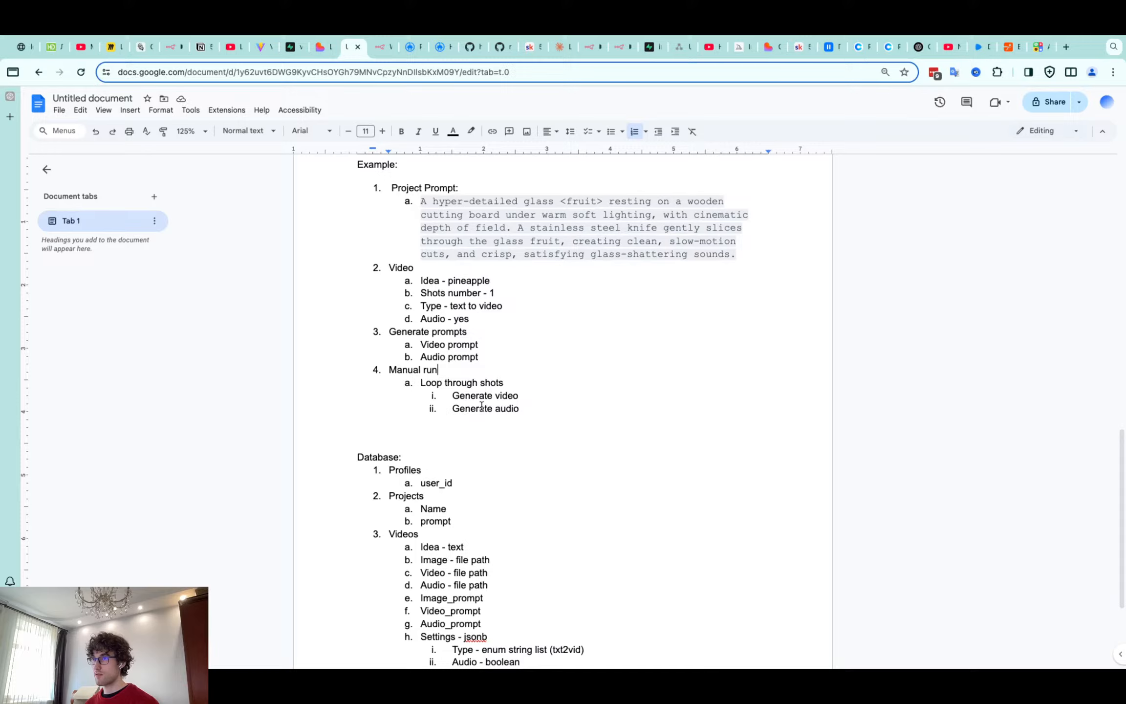
Add "Combine them on backend with remotion" as top-level item 5 of the Example list, after Manual run
left_click(526, 408)
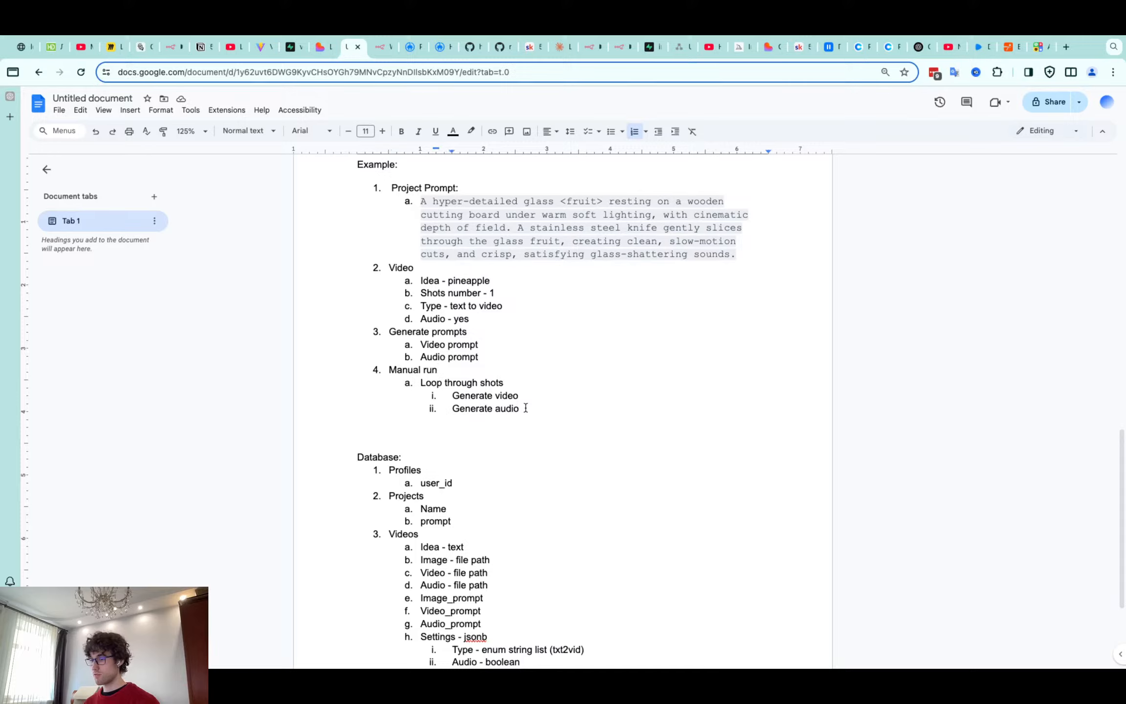
key("Return")
key("shift+Tab")
key("shift+Tab")
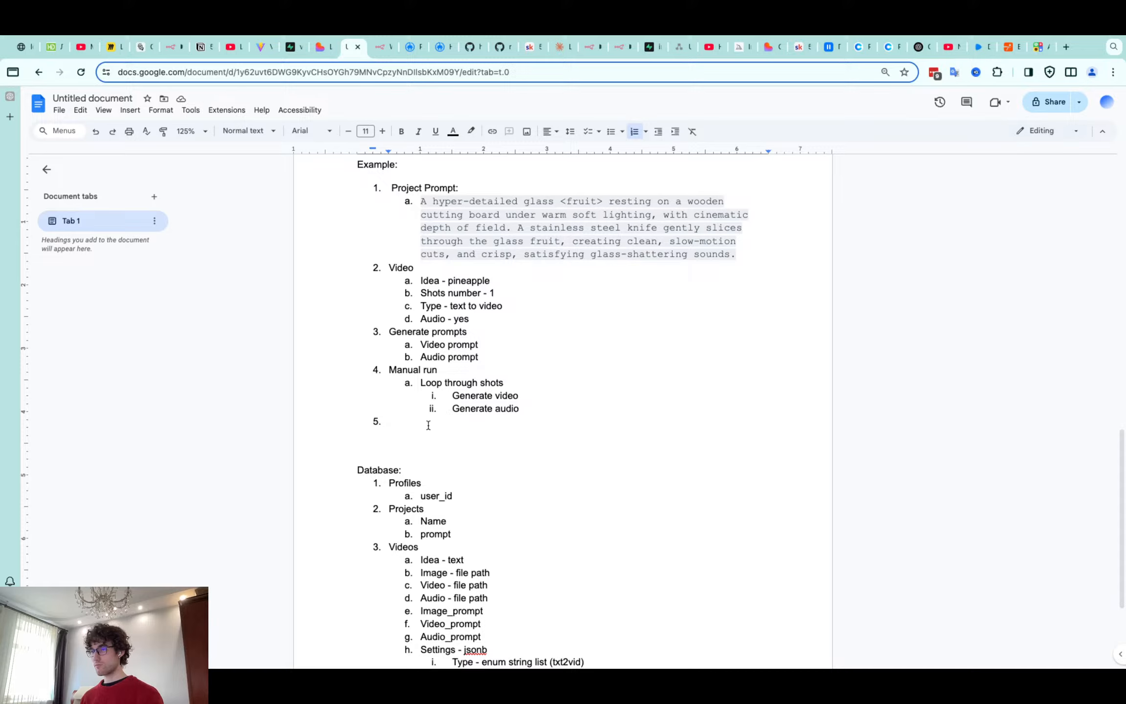
type("Combine the")
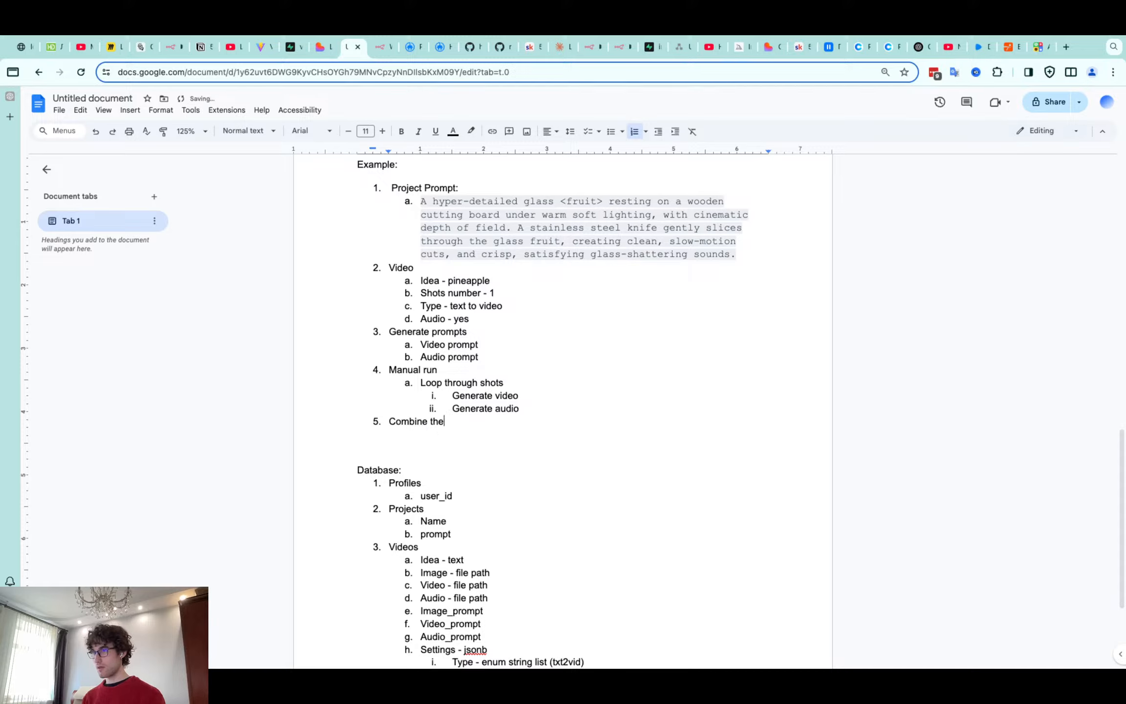
type("m on back")
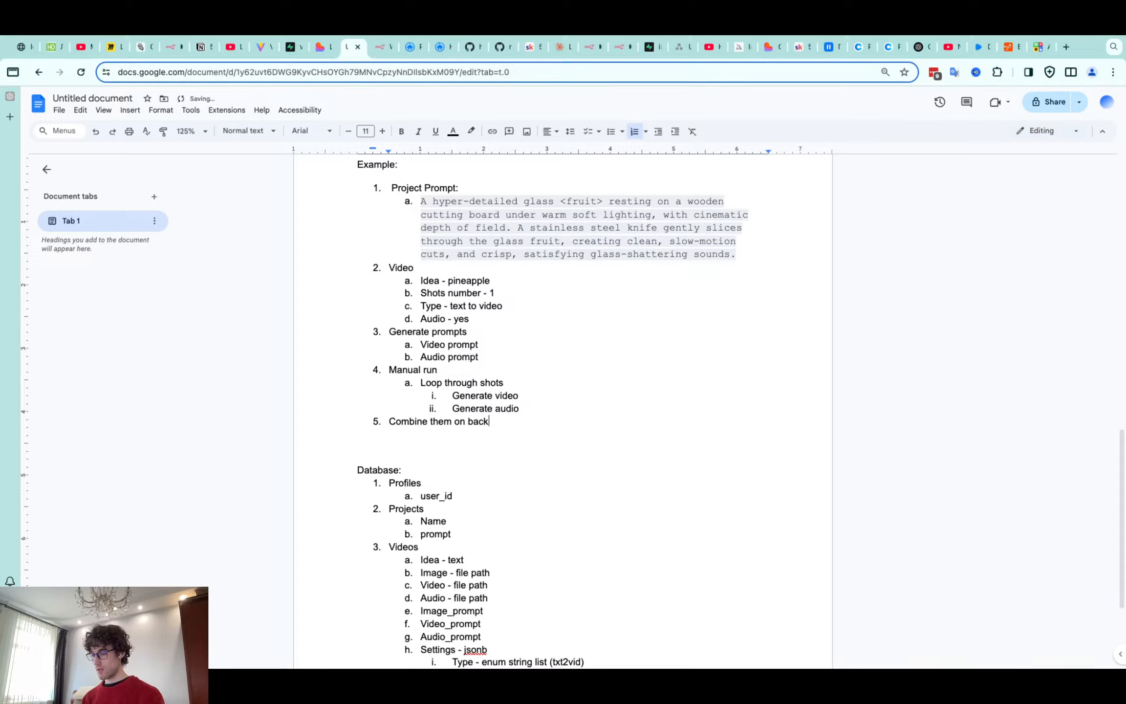
type("end with remoti")
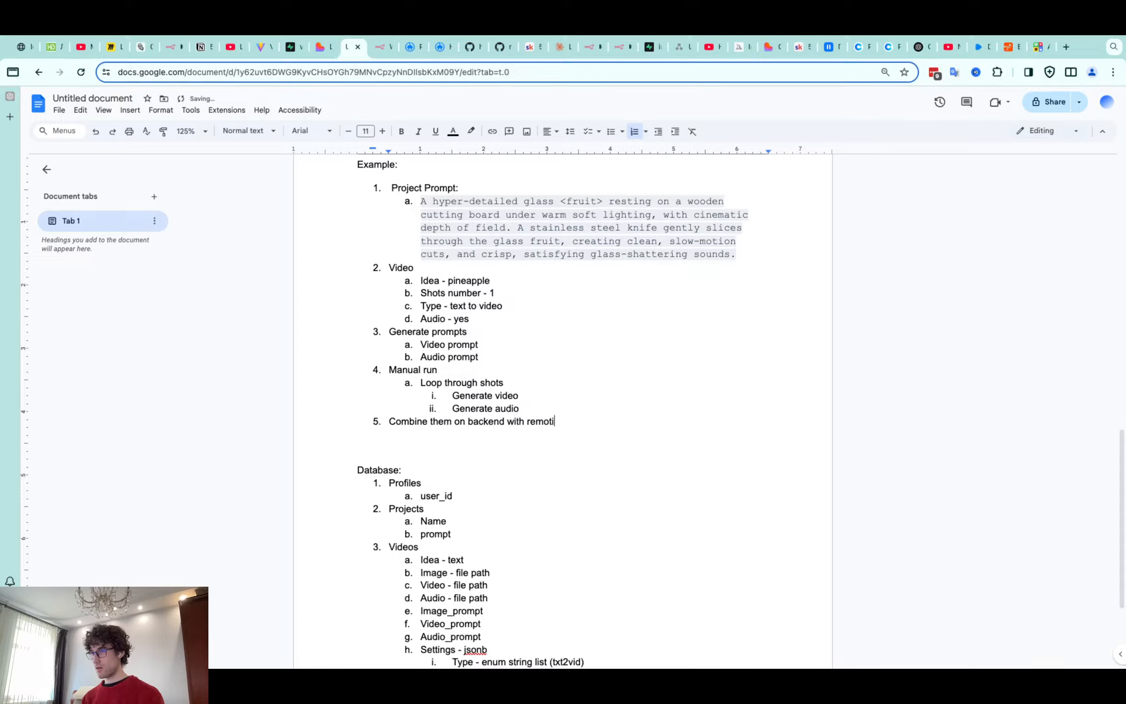
type("on")
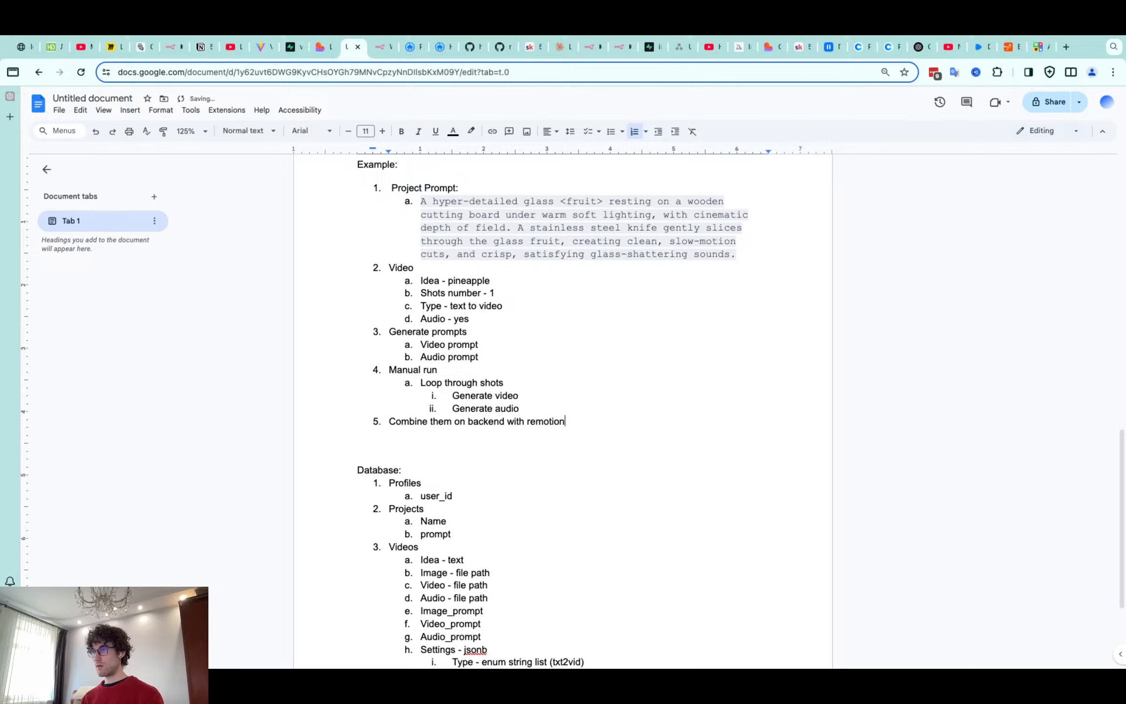
Add "Open editor" as item 6 of the Example list
key("Return")
type("Open ed")
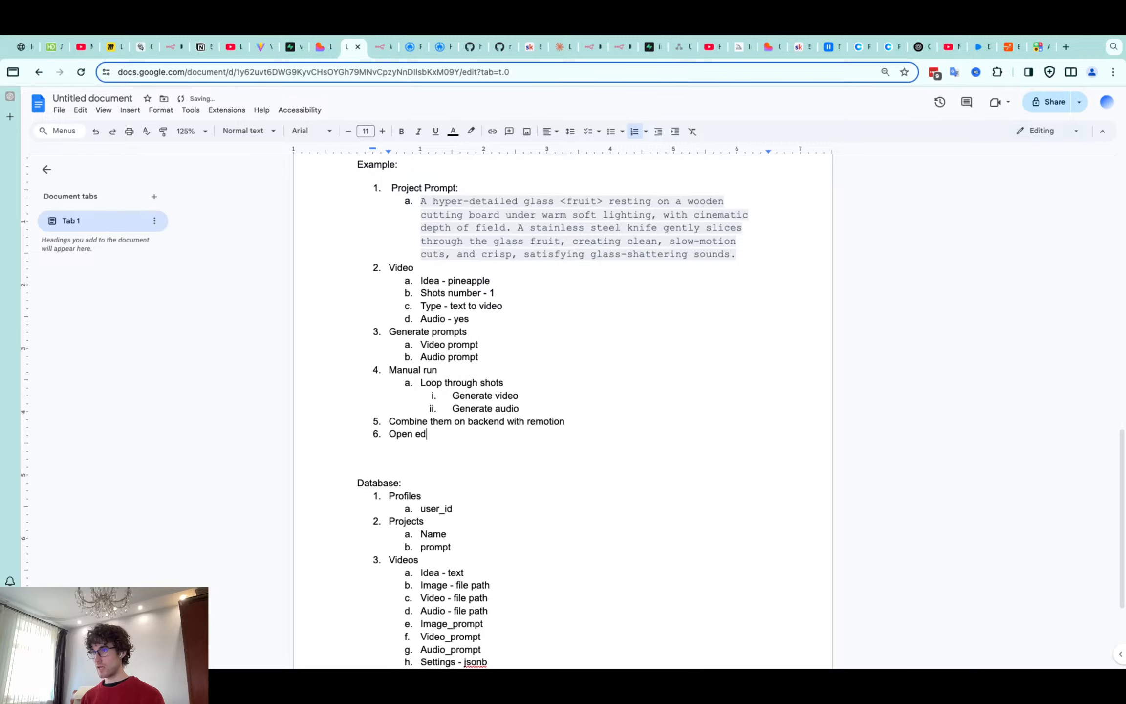
type("itor")
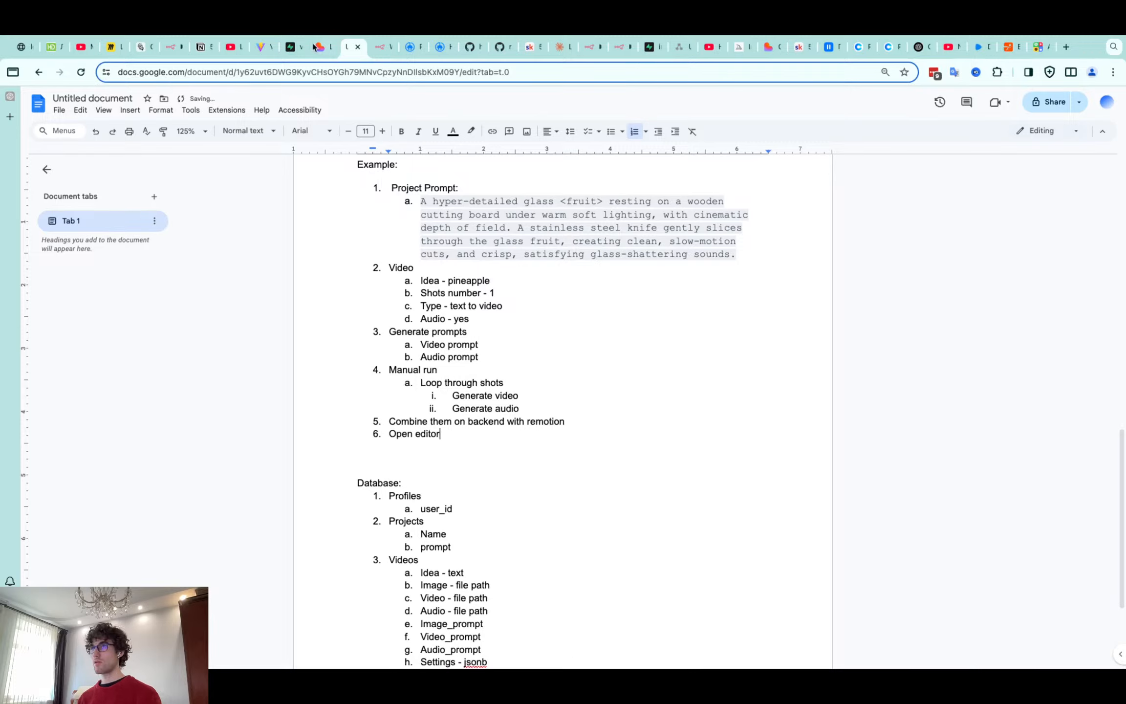
Switch to the Lovable project, review the proposed RLS policies for the project and videos tables, and approve running the SQL
left_click(316, 46)
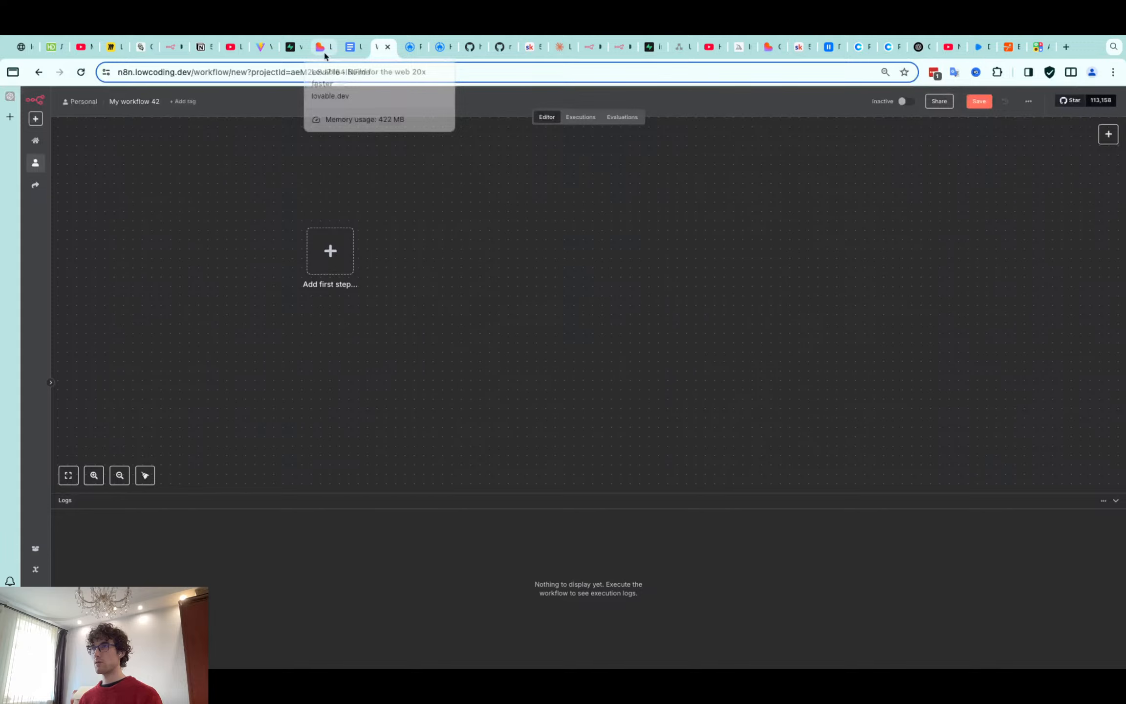
left_click(323, 47)
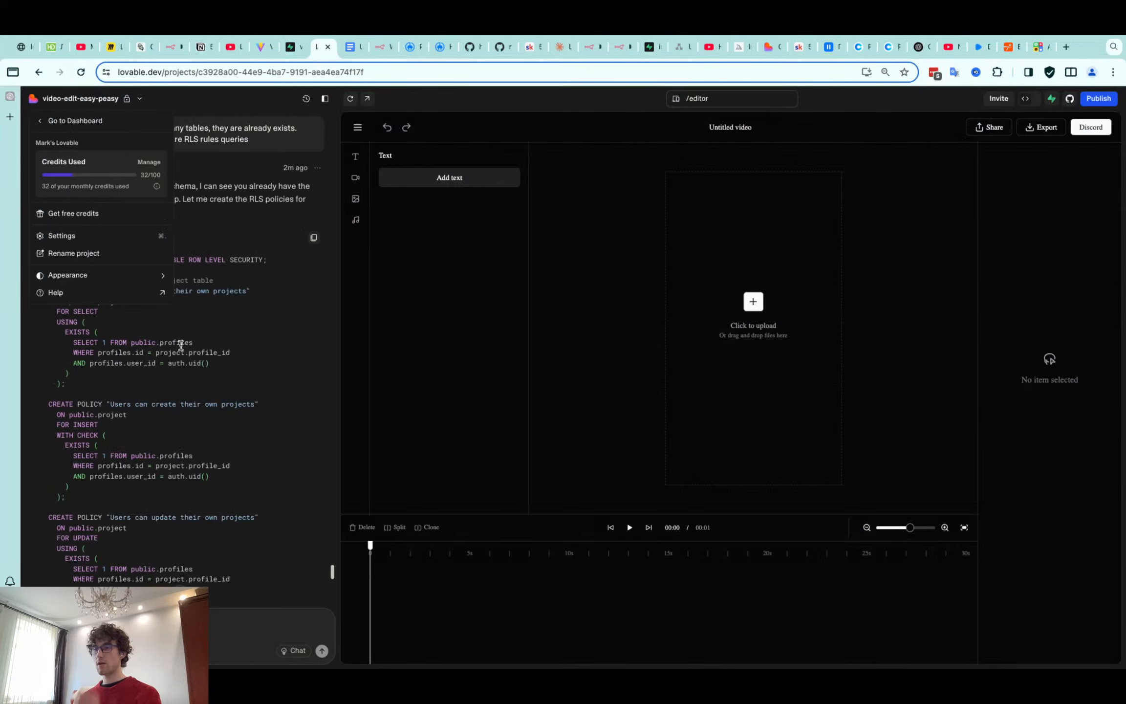
left_click(191, 341)
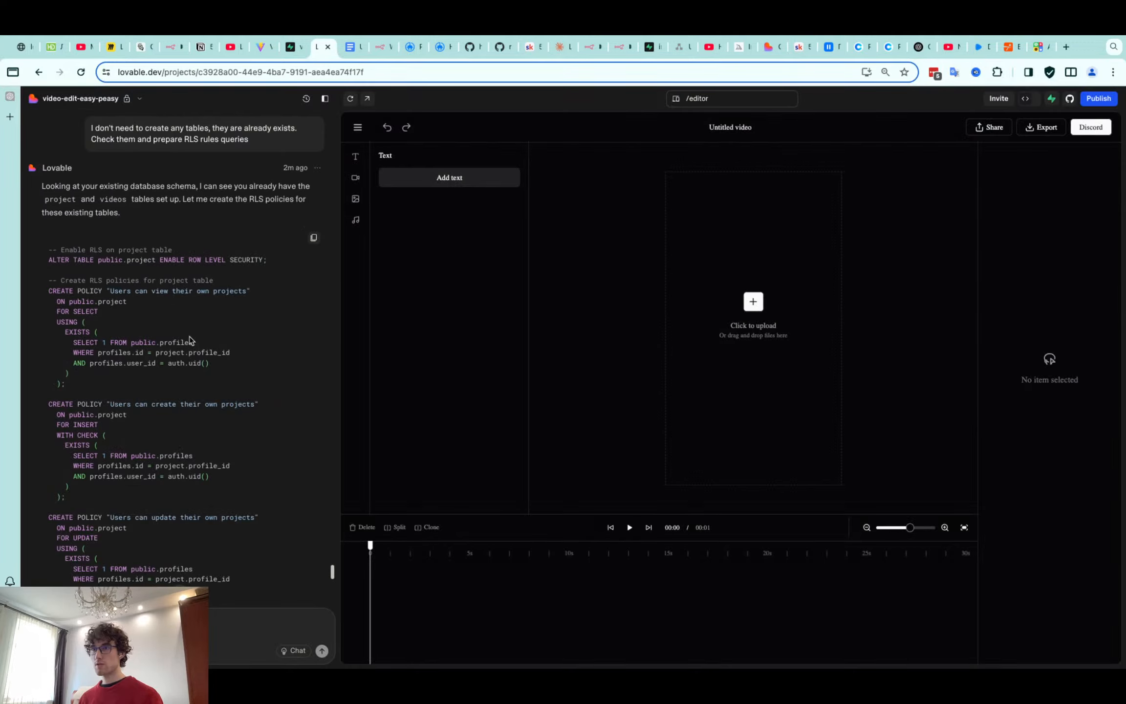
scroll(191, 340, "down", 1)
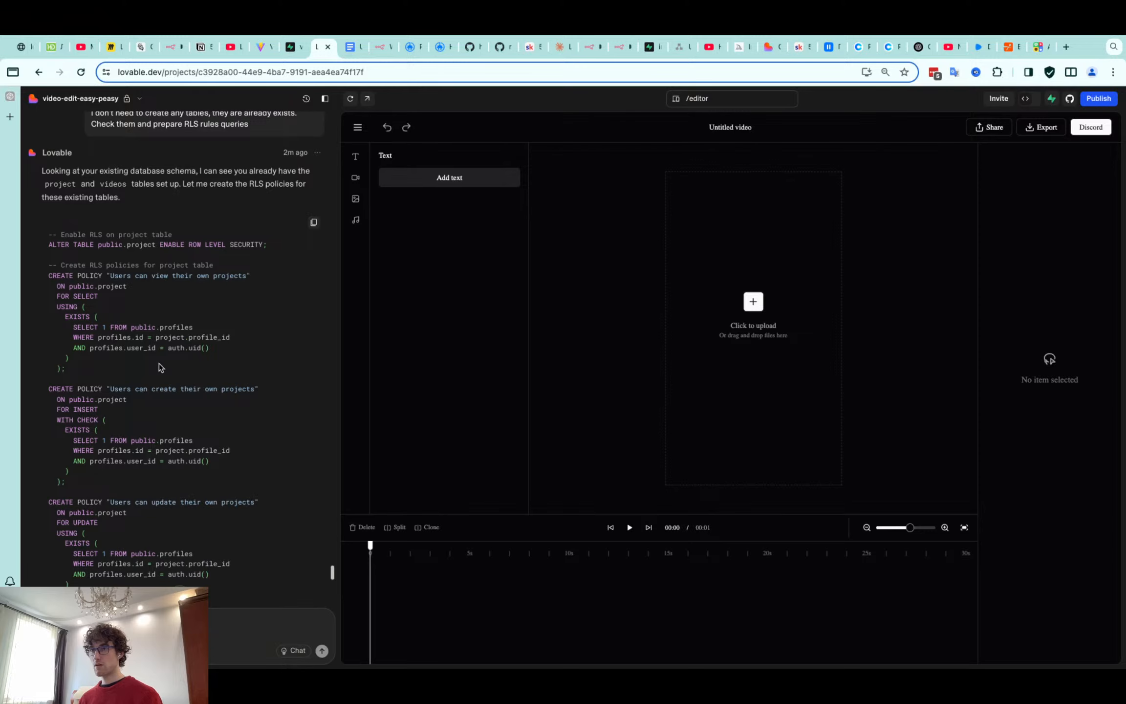
scroll(153, 433, "down", 5)
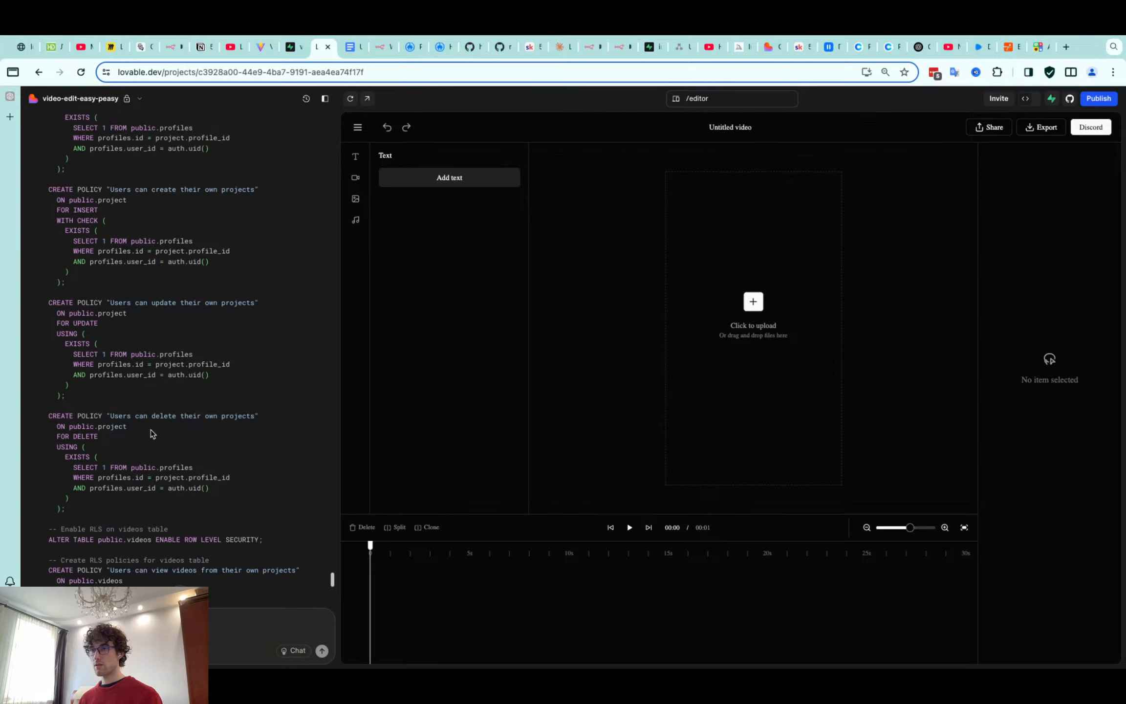
scroll(152, 433, "down", 7)
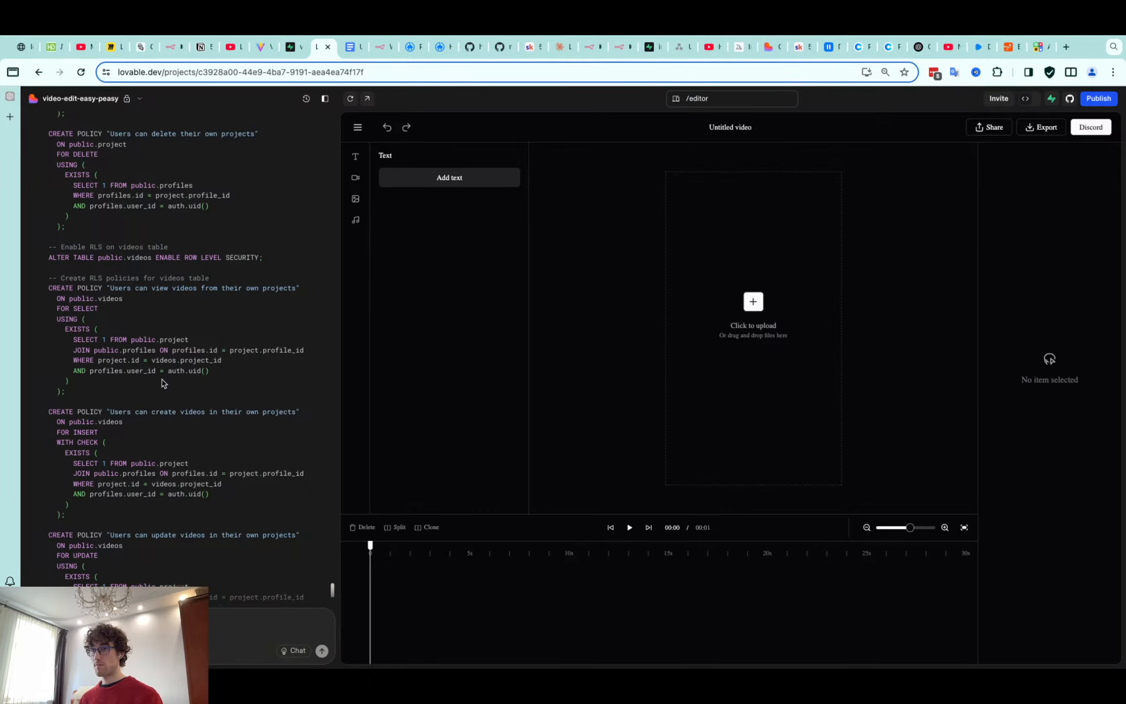
scroll(163, 383, "down", 6)
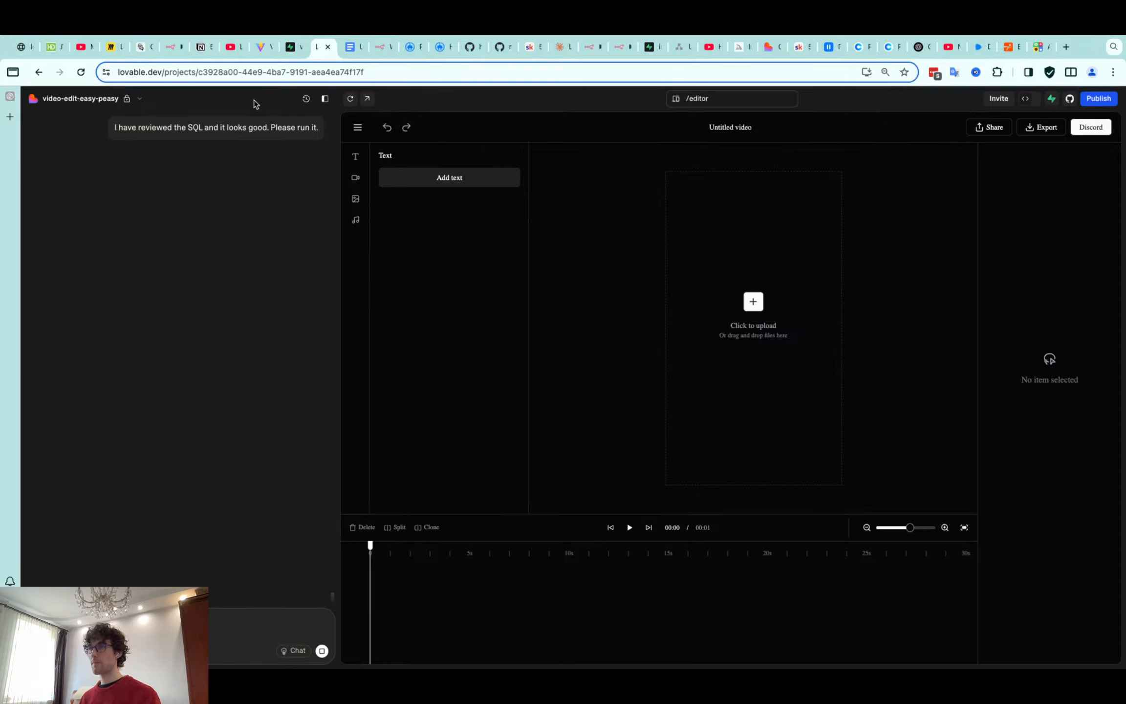
Return to the planning document in Google Docs and review the Manual run stage with its Generate video and Generate audio sub-items
left_click(353, 46)
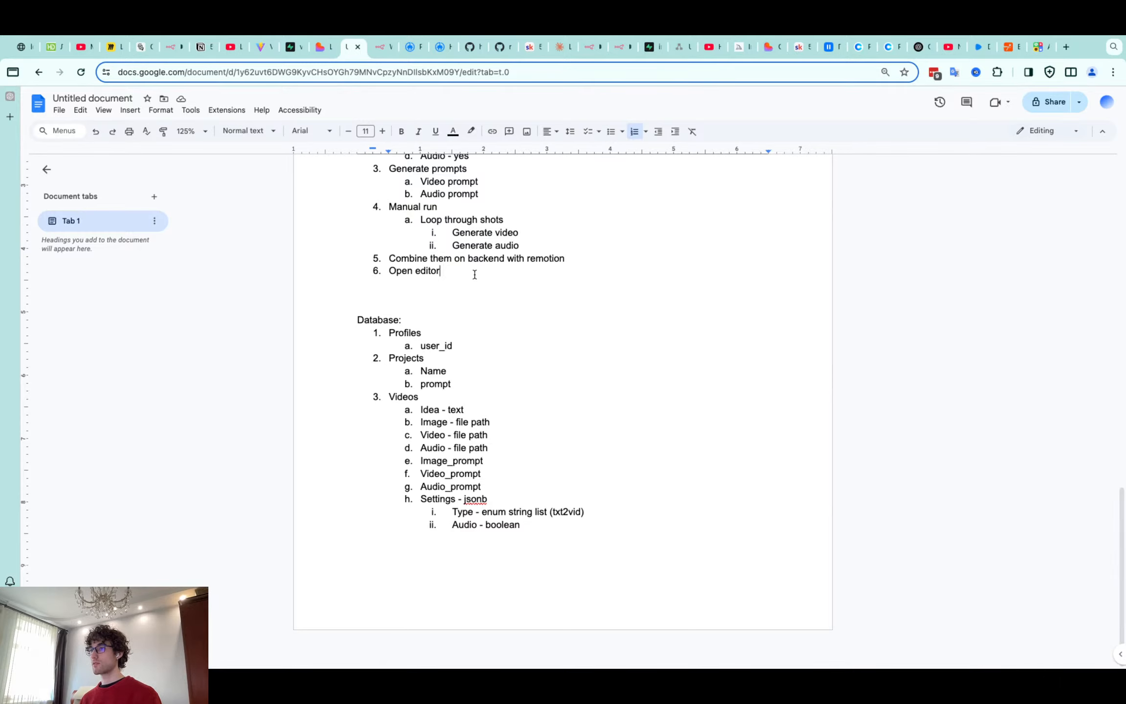
scroll(475, 274, "up", 5)
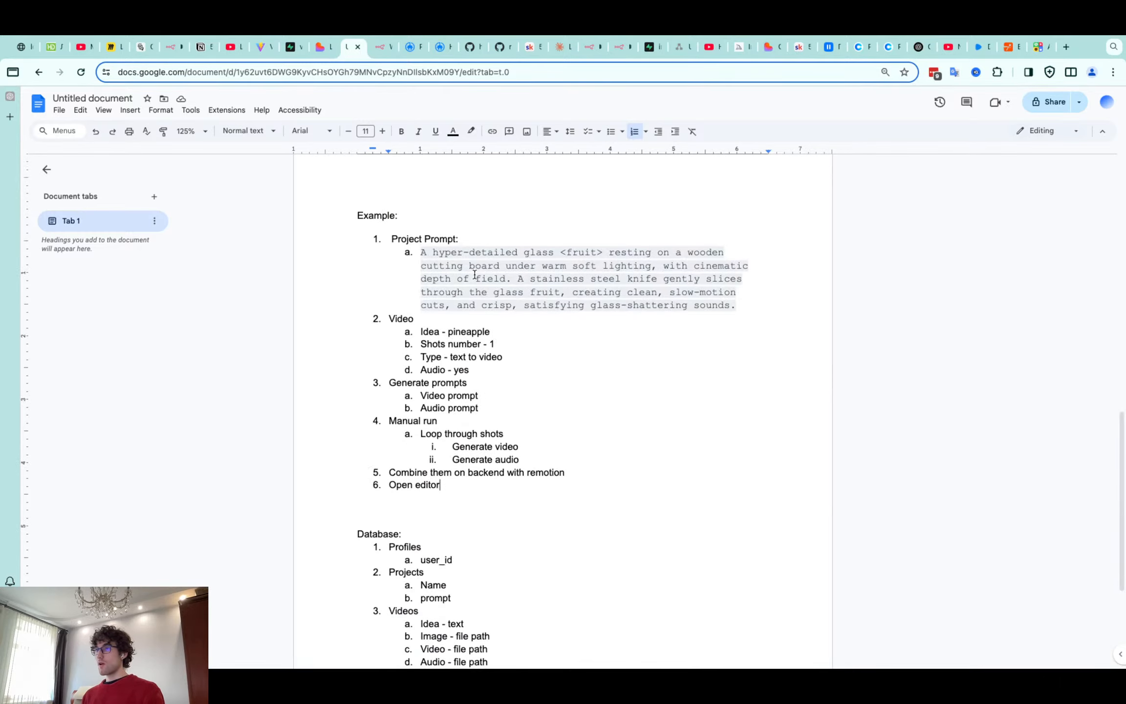
left_click(381, 48)
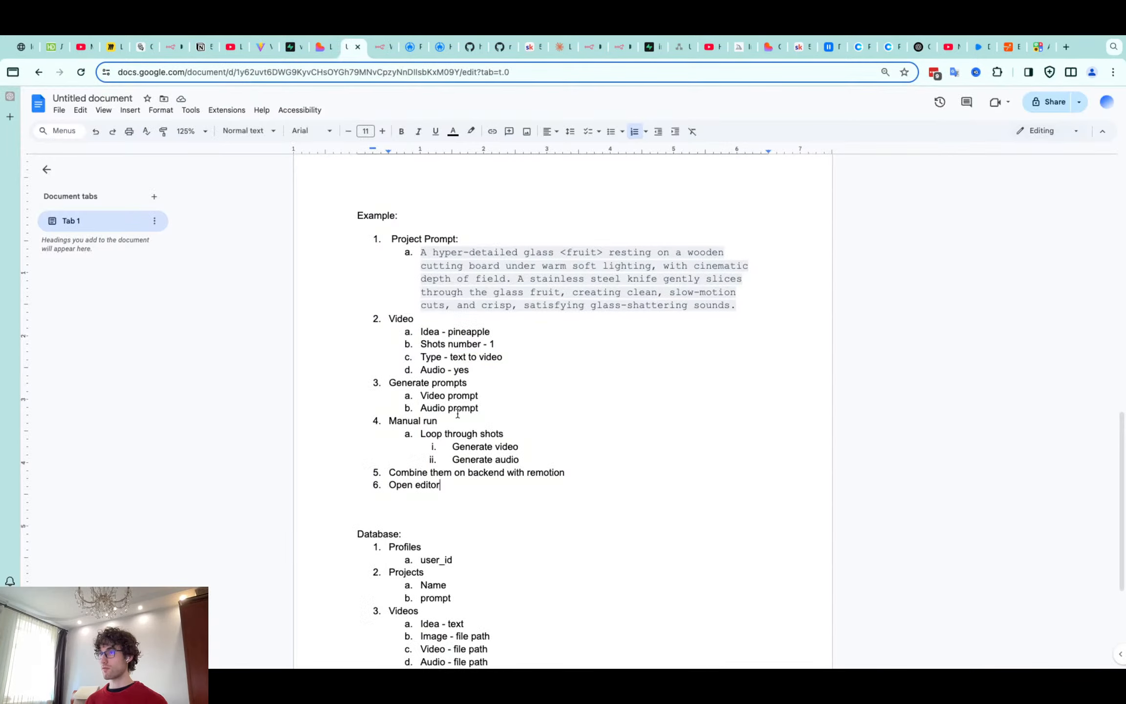
double_click(460, 419)
left_click_drag(458, 418, 394, 414)
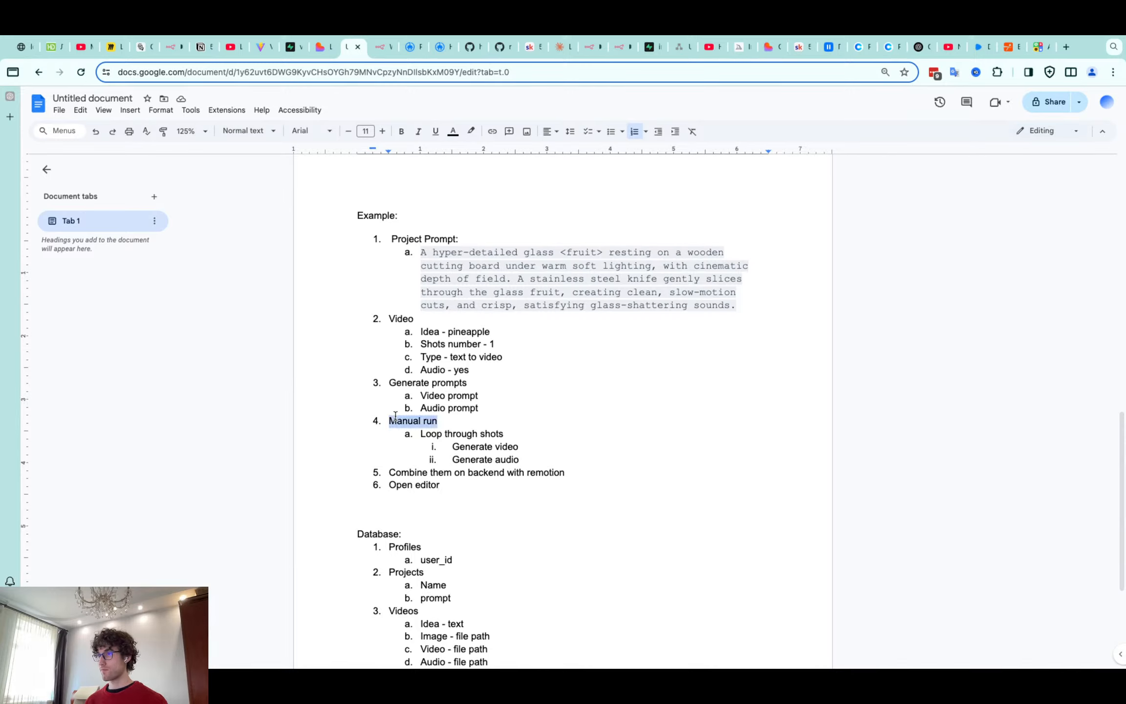
left_click_drag(524, 447, 455, 444)
double_click(529, 460)
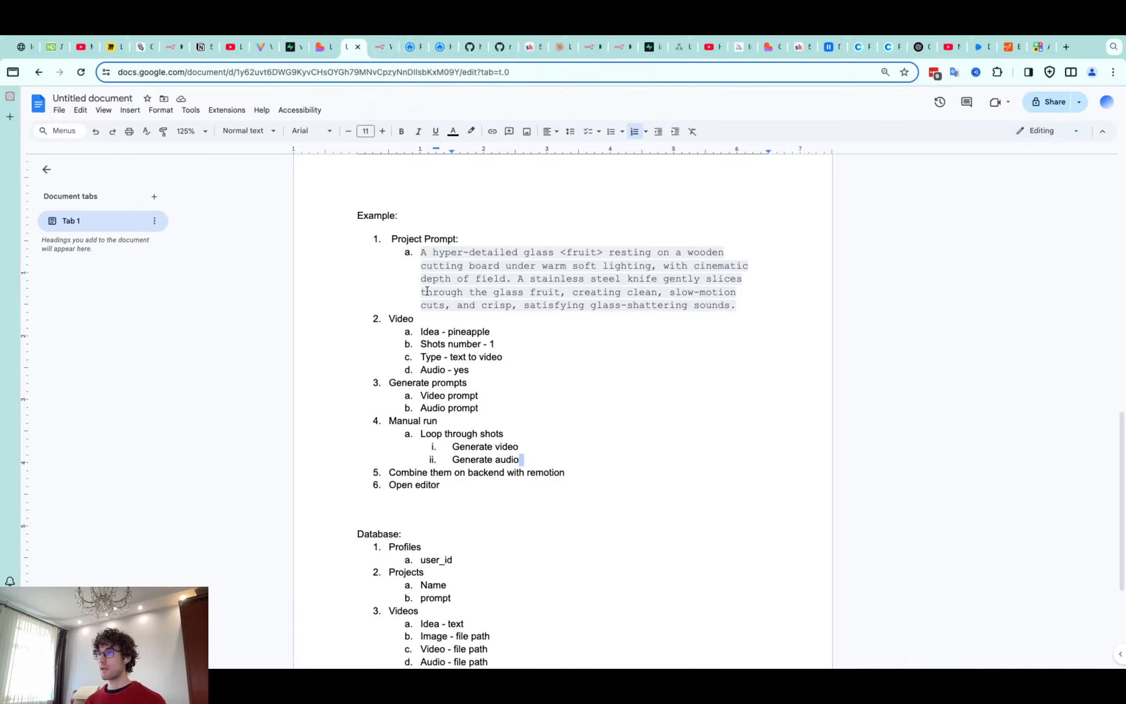
Append "- manual button" to the Generate prompts item of the Example list
double_click(462, 383)
left_click(391, 382)
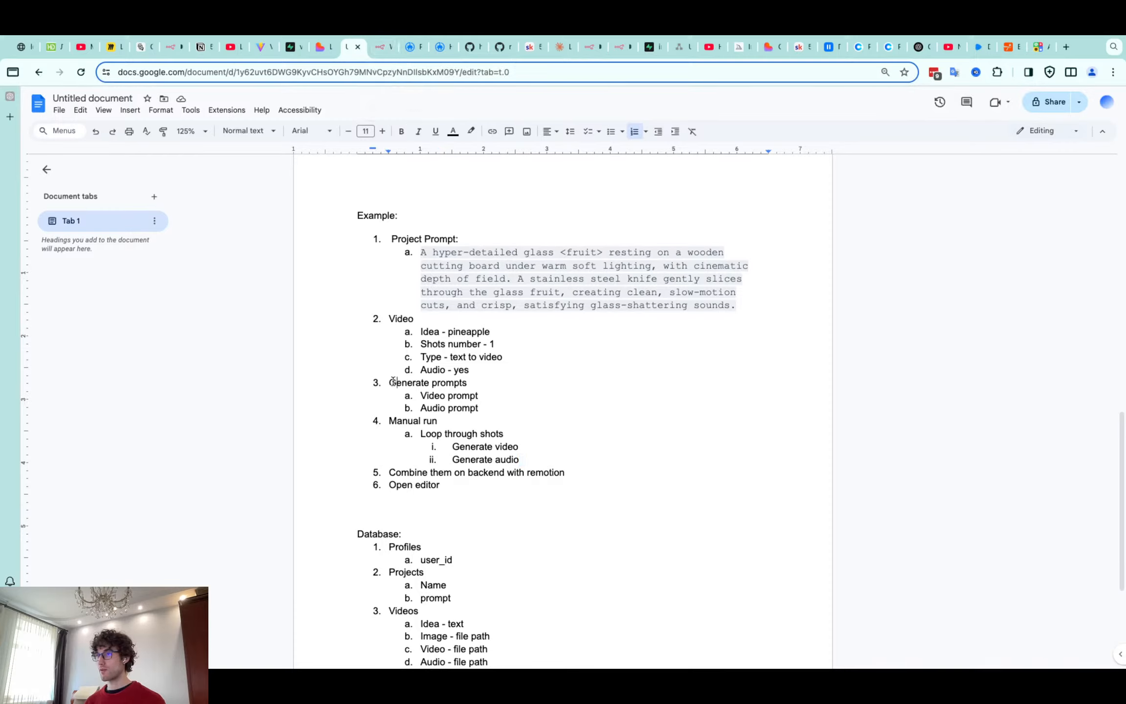
type("Ma")
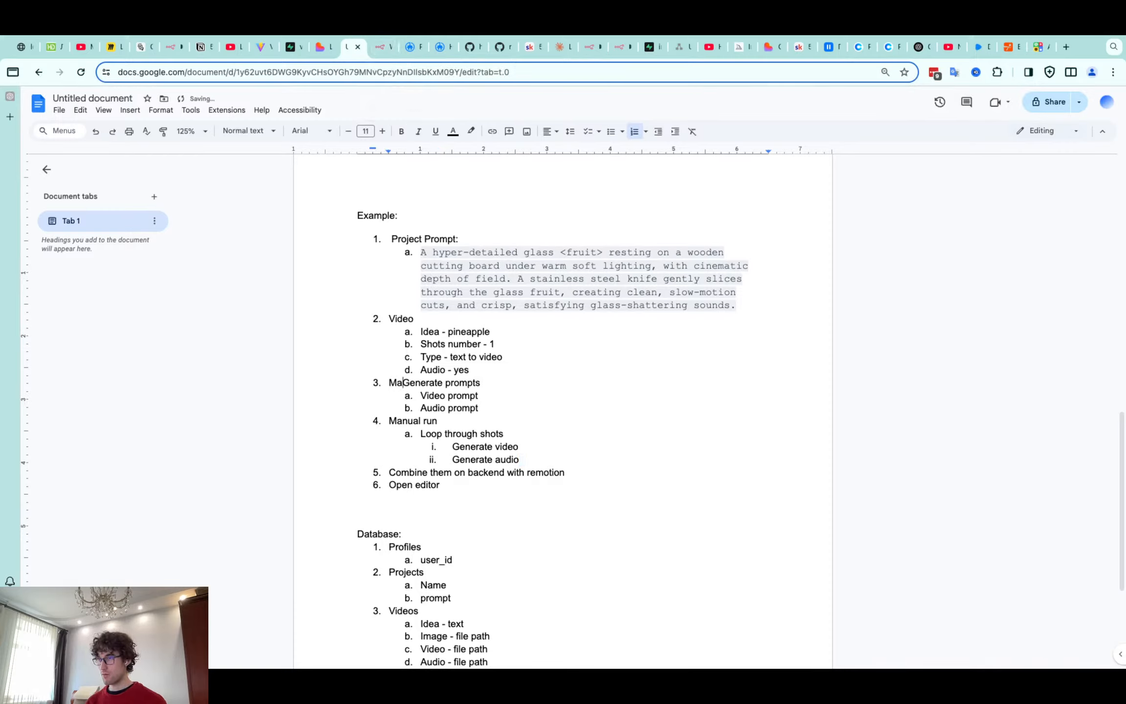
key("BackSpace")
key("BackSpace")
left_click(468, 383)
type("- manu")
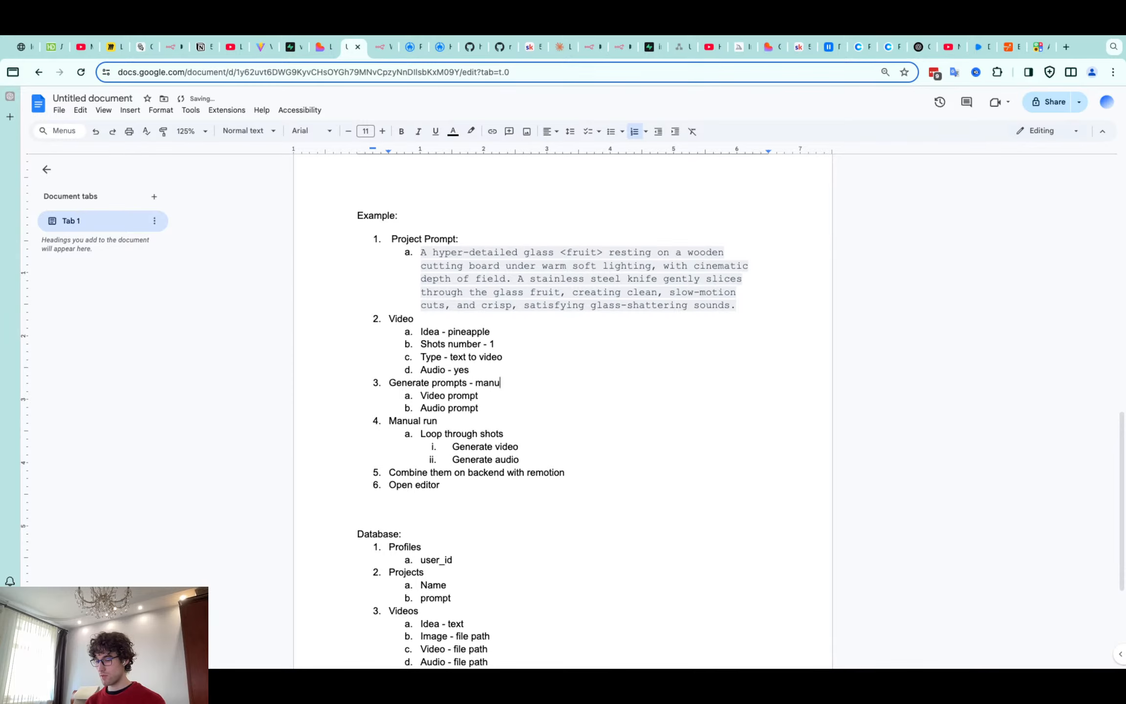
type("al button")
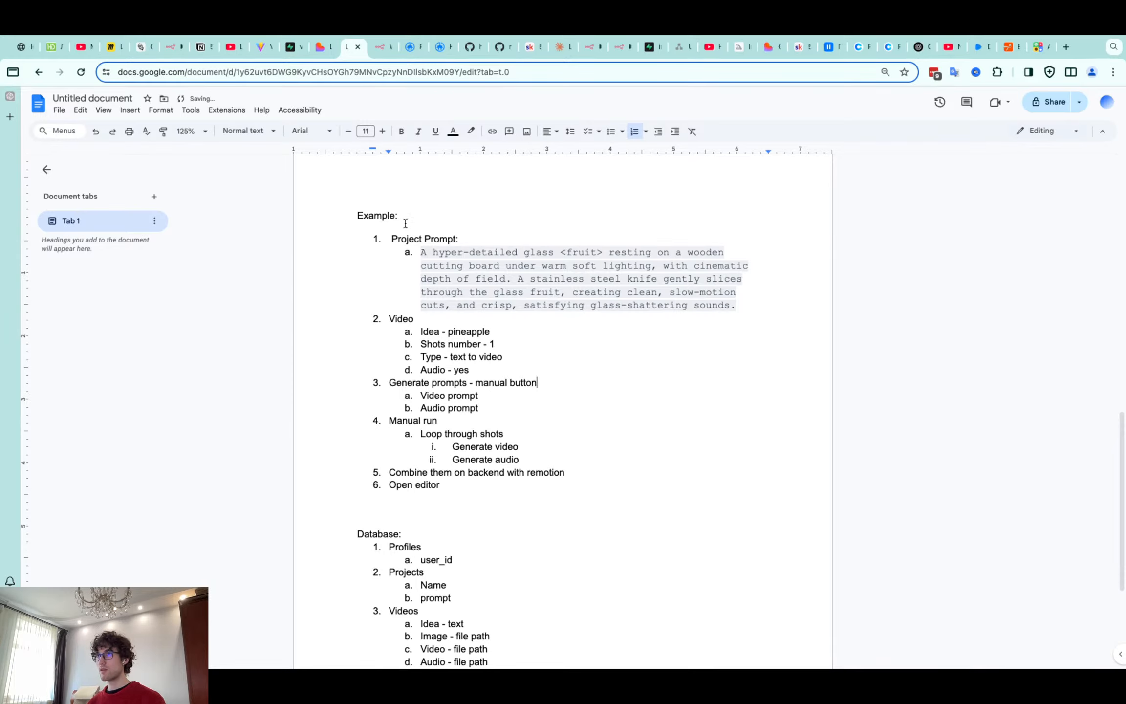
Switch to the empty n8n workflow and add a Webhook trigger node with its default settings
left_click(382, 47)
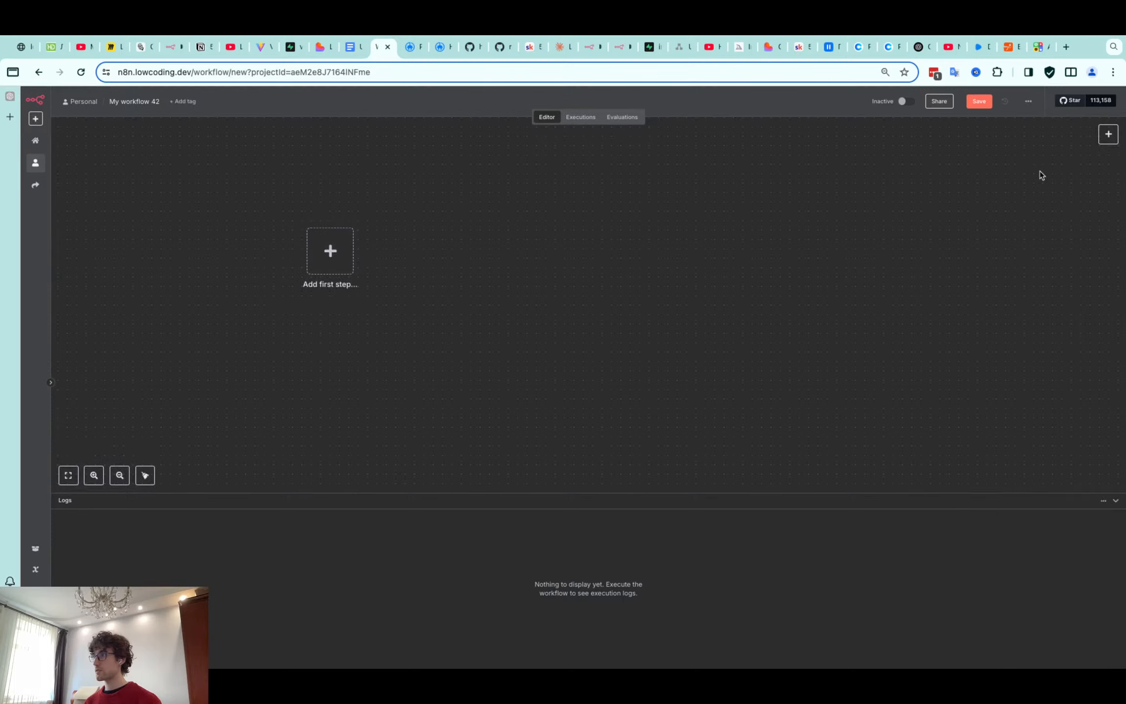
left_click(1108, 135)
type("we")
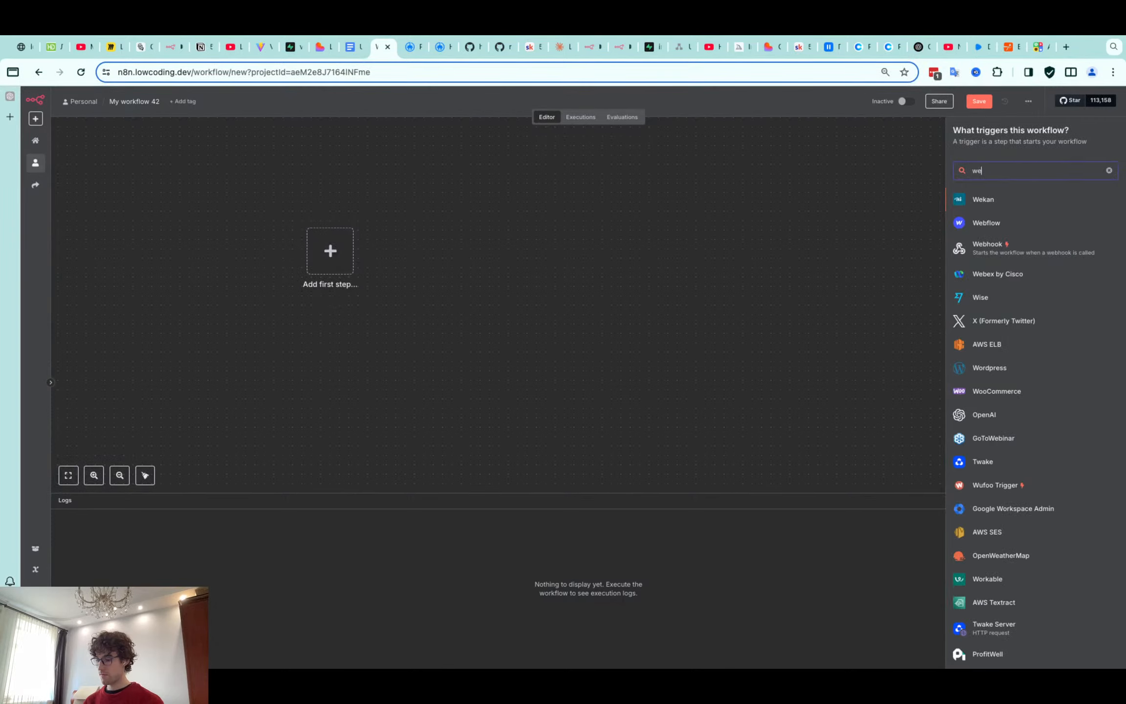
type("bho")
left_click(1036, 206)
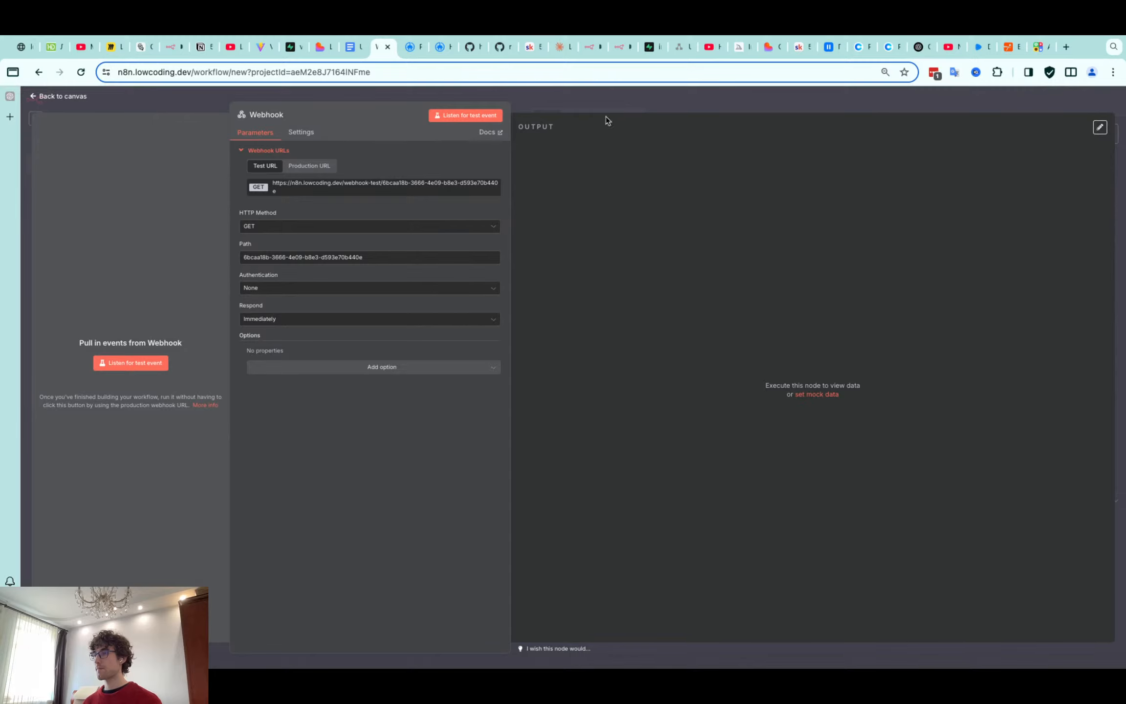
left_click(532, 96)
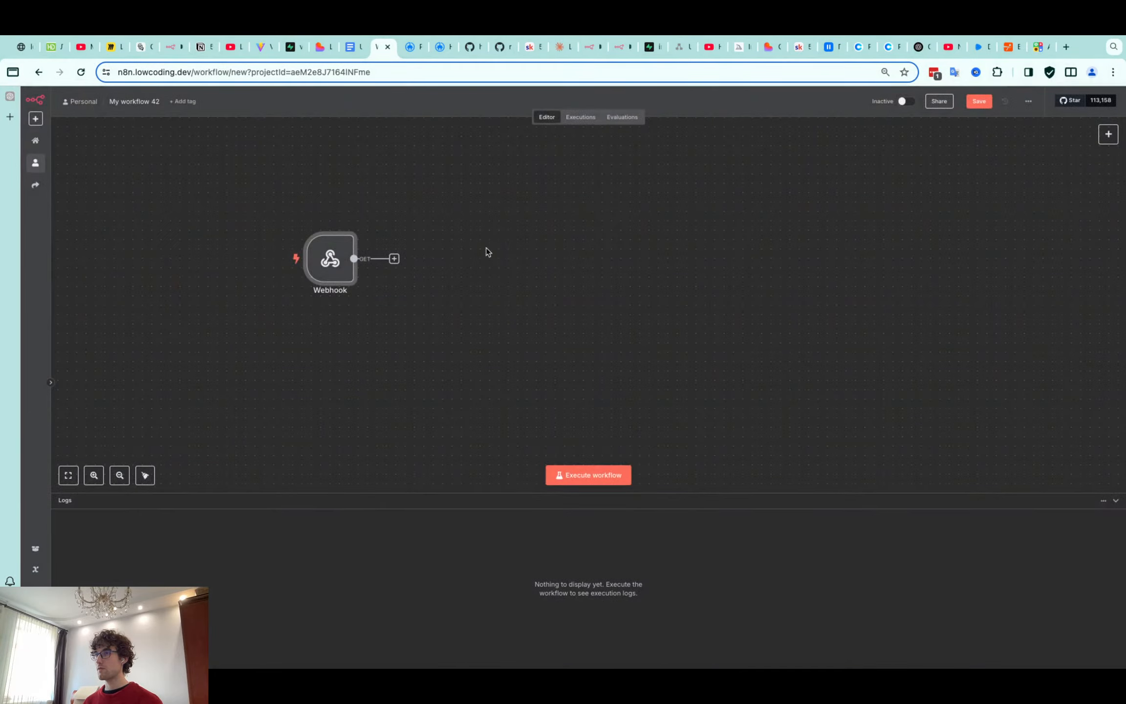
Return to the Google Docs plan and insert "openai_threa_id" as the first field under Videos in the Database list
left_click(357, 48)
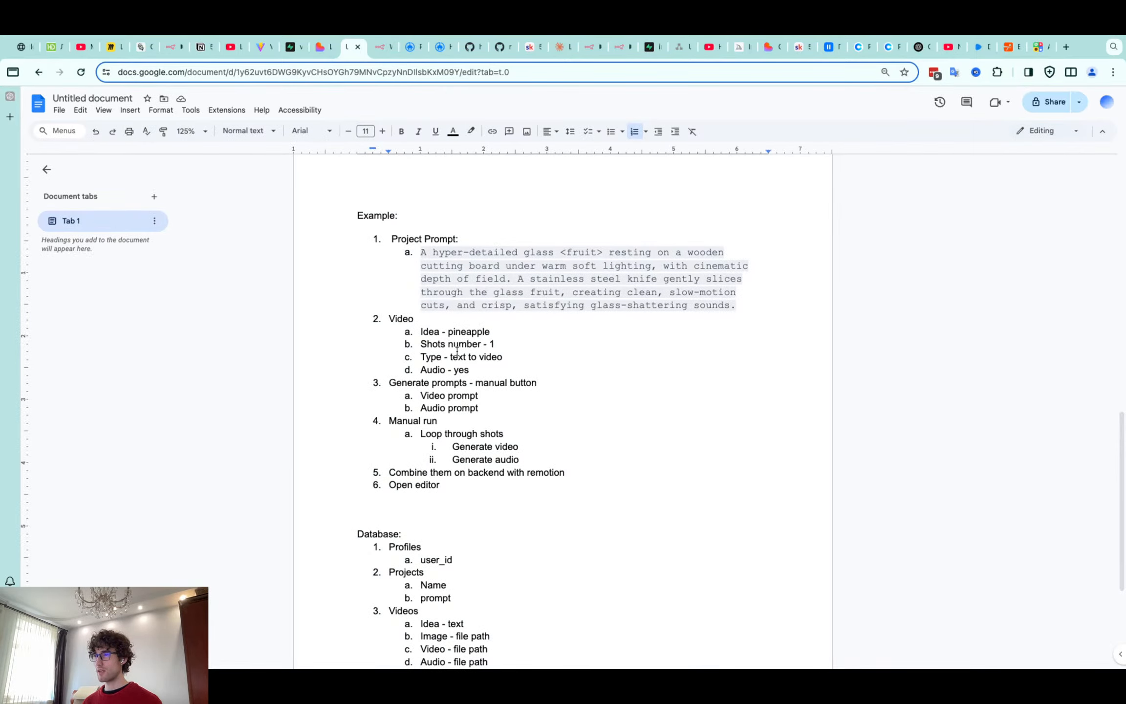
scroll(457, 351, "up", 10)
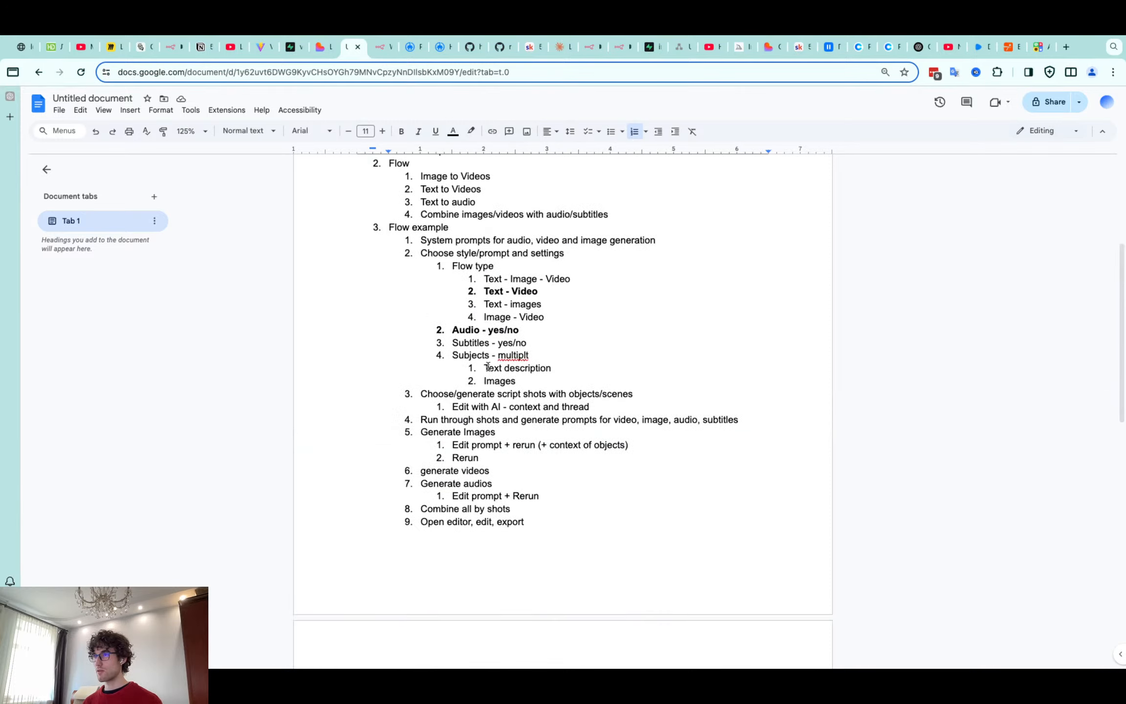
scroll(537, 458, "down", 3)
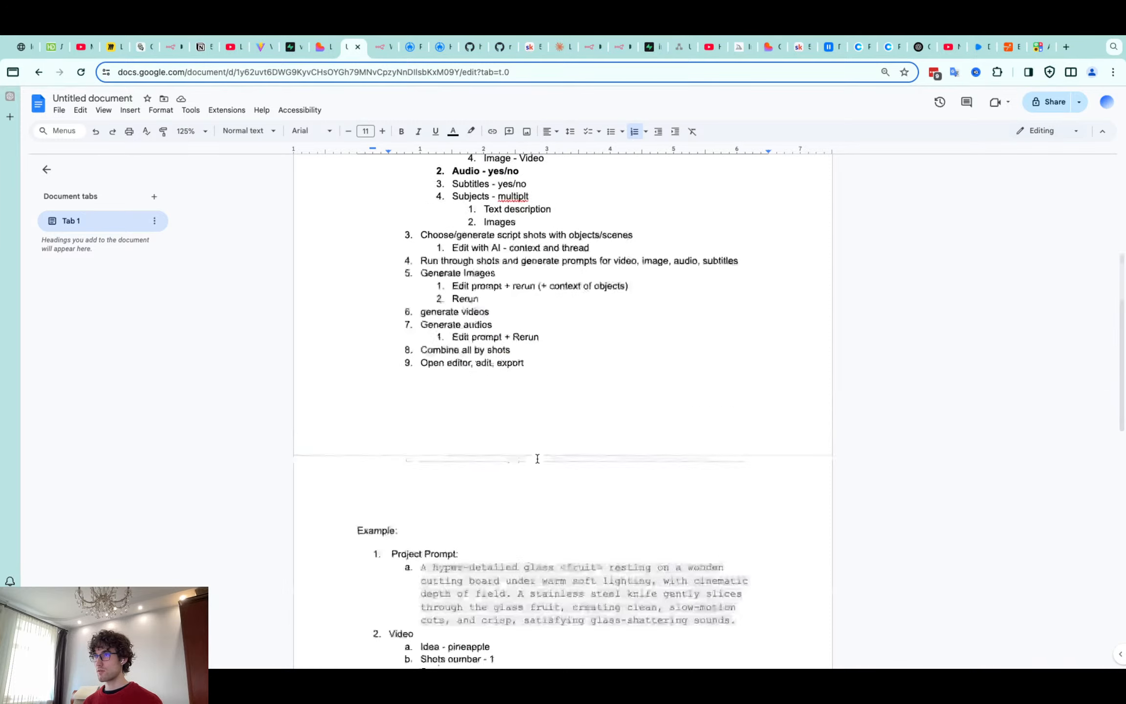
scroll(537, 458, "down", 10)
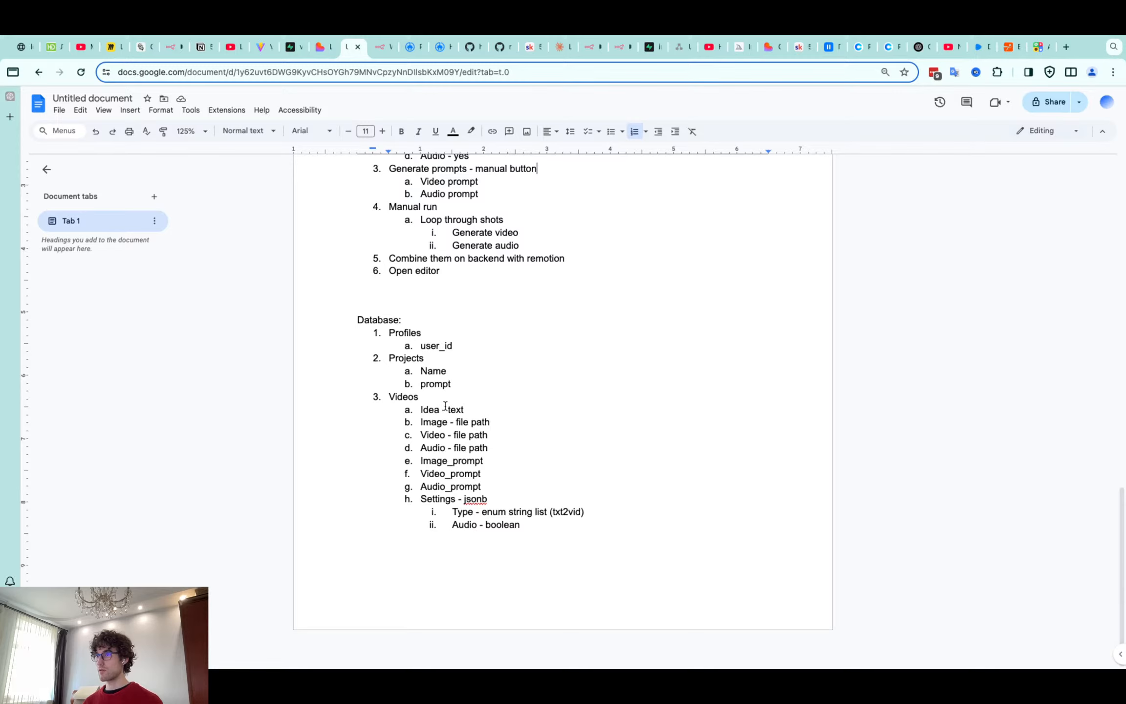
left_click(420, 410)
key("Return")
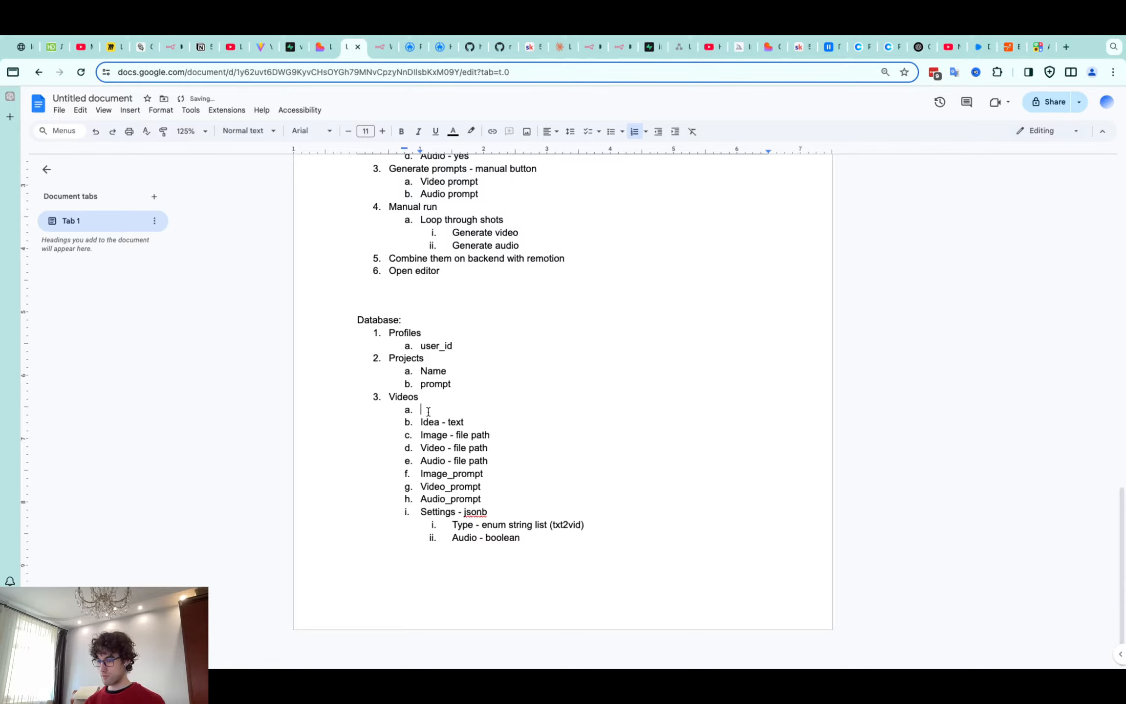
type("openai_th")
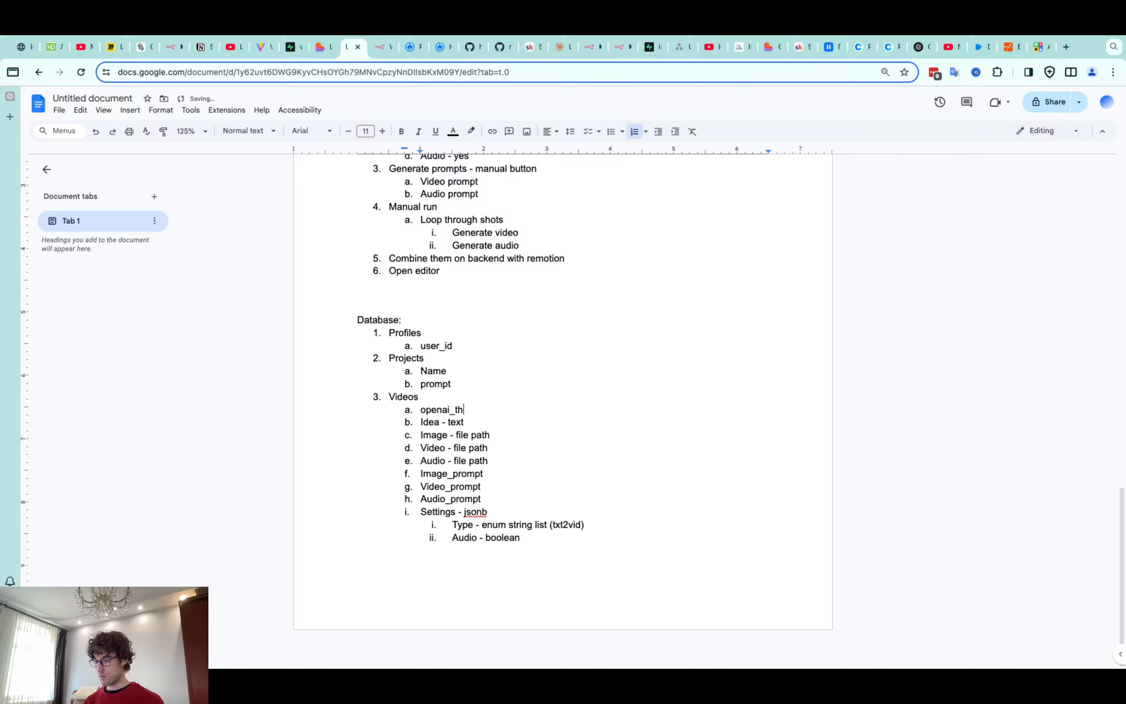
type("rea_id")
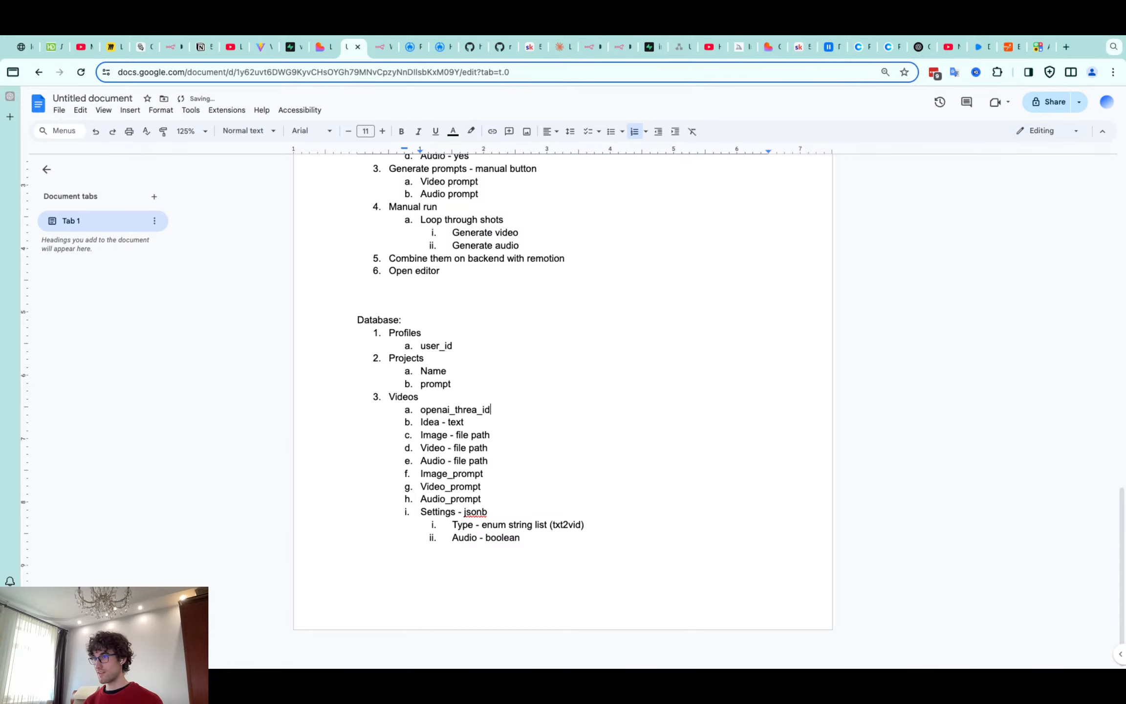
Correct the first field under Videos in the Database list to "openai_thread_id"
key("Left")
key("Left")
key("Left")
type("d")
Insert "Loop through shots" under the Example list's Generate prompts item and nest Video prompt and Audio prompt beneath it
scroll(464, 347, "up", 4)
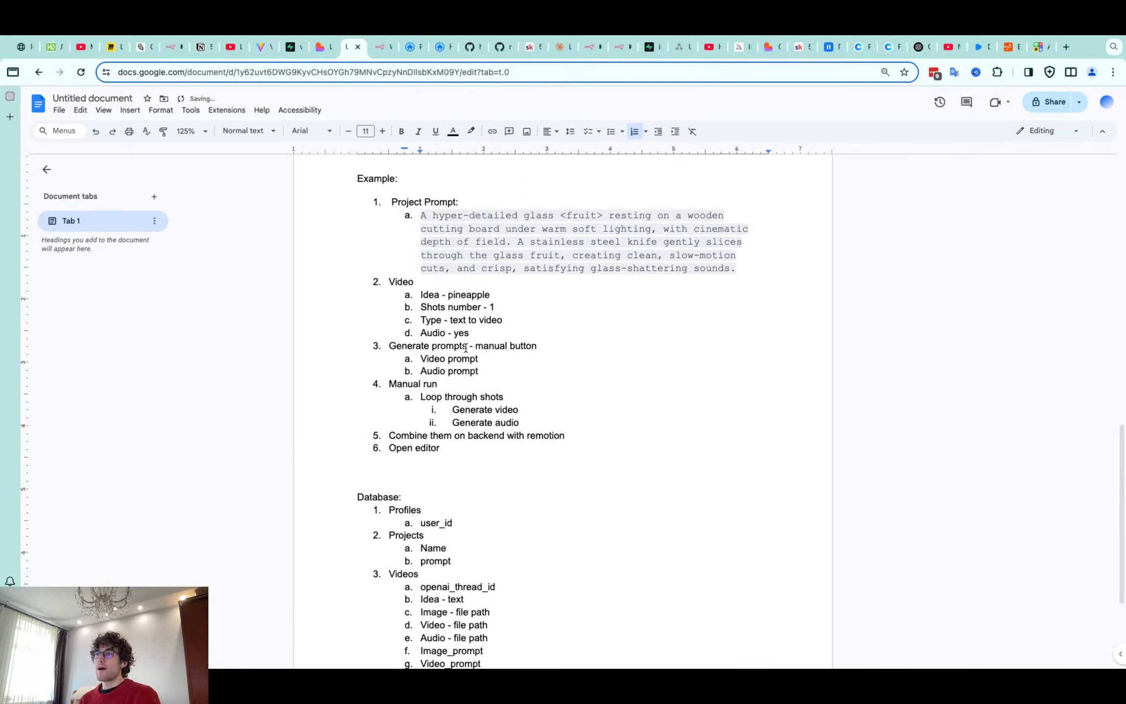
scroll(466, 348, "up", 1)
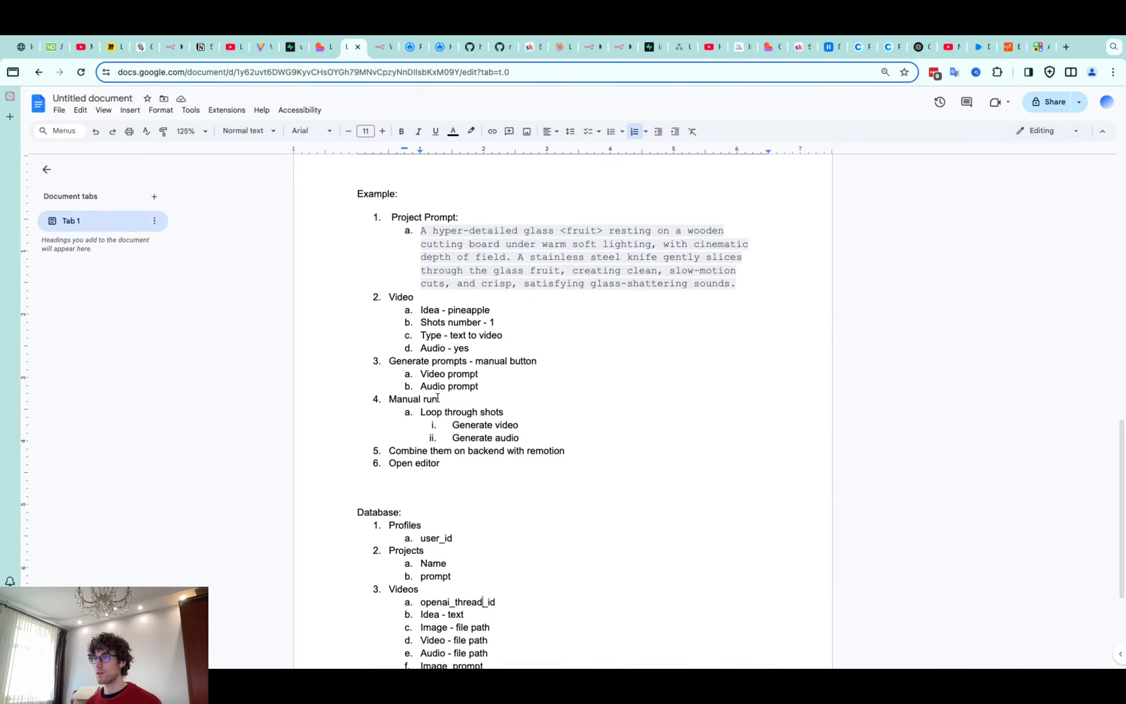
left_click_drag(504, 412, 400, 392)
key("ctrl+c")
left_click(416, 375)
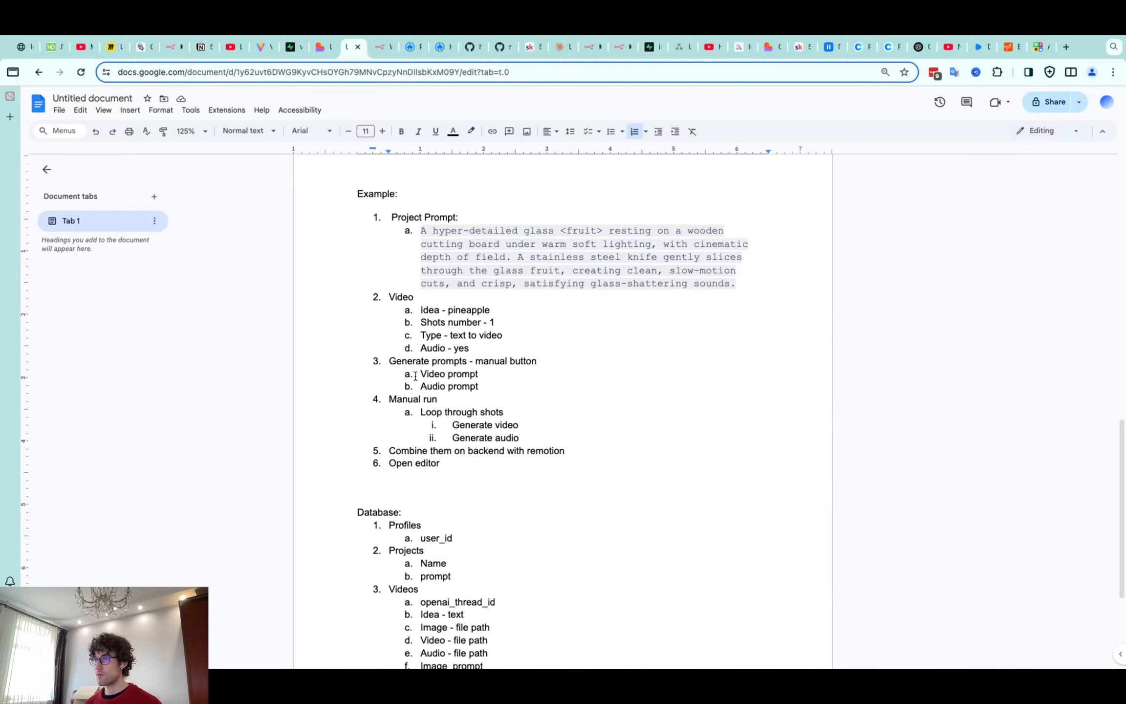
key("Return")
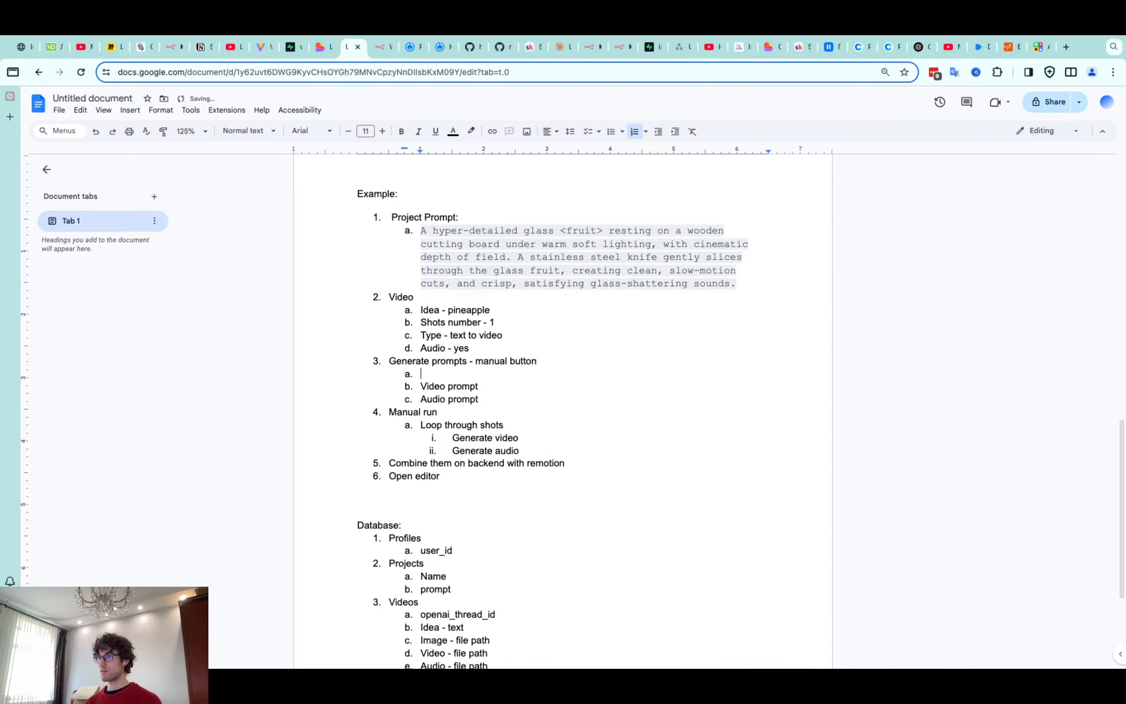
key("Up")
key("ctrl+v")
left_click_drag(494, 399, 421, 387)
key("Tab")
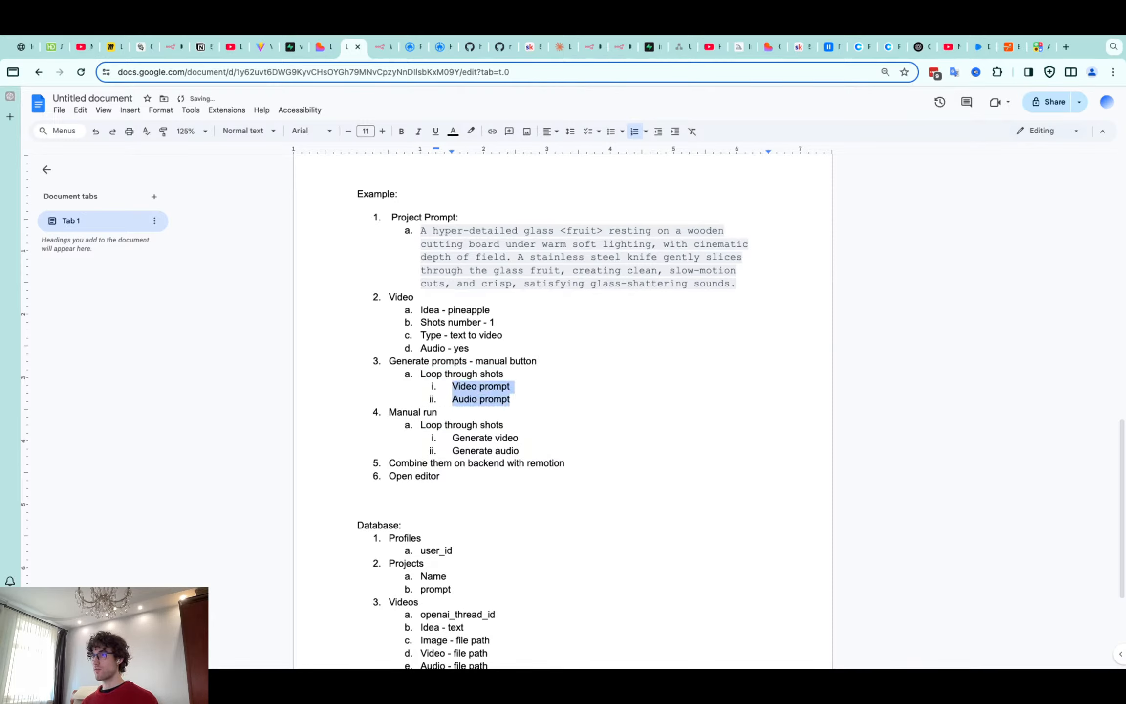
left_click(514, 375)
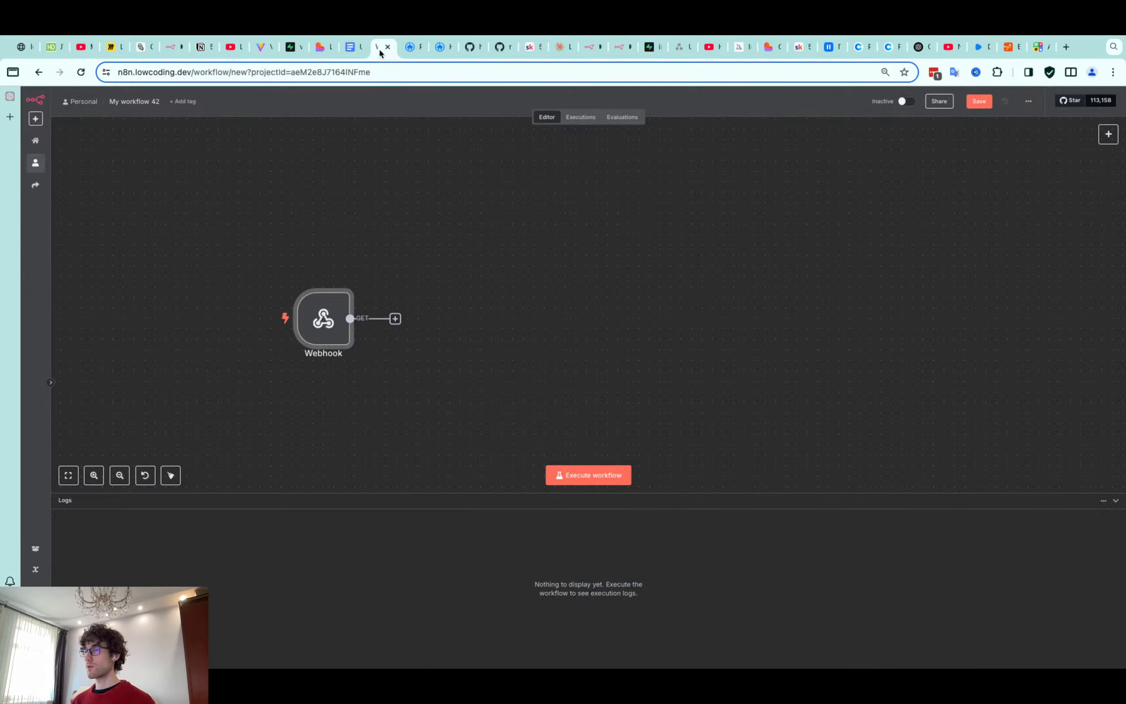
Switch to the n8n workflow and add an OpenAI Message an assistant node after the Webhook
left_click(383, 47)
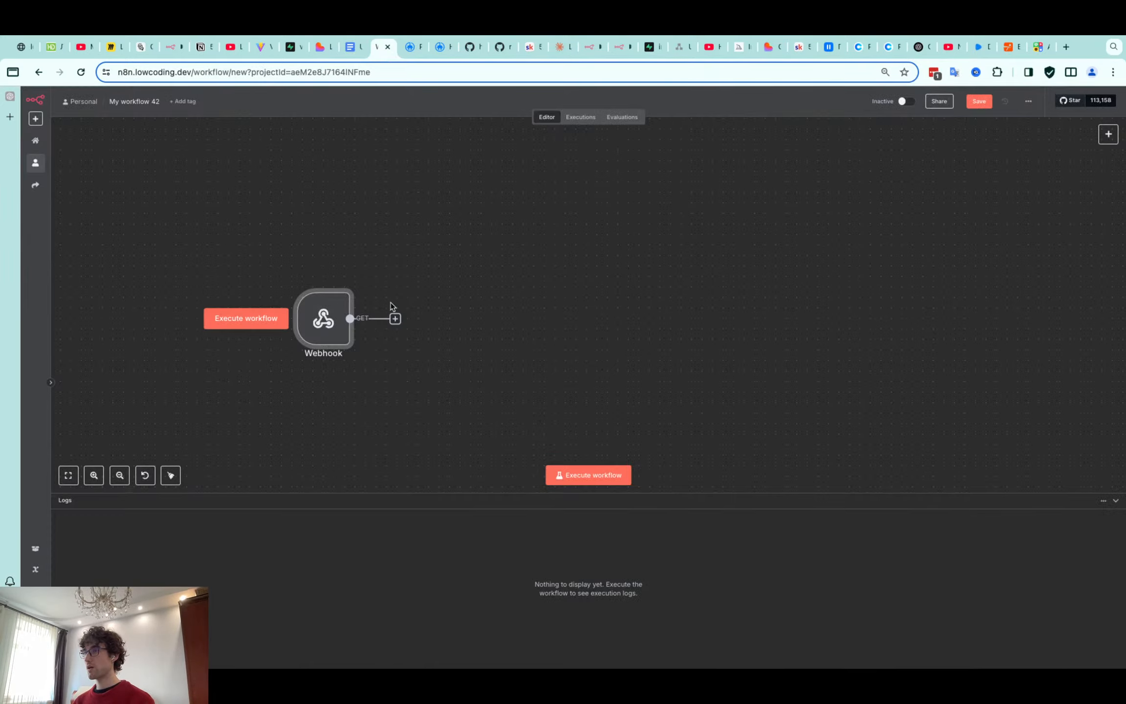
left_click(394, 319)
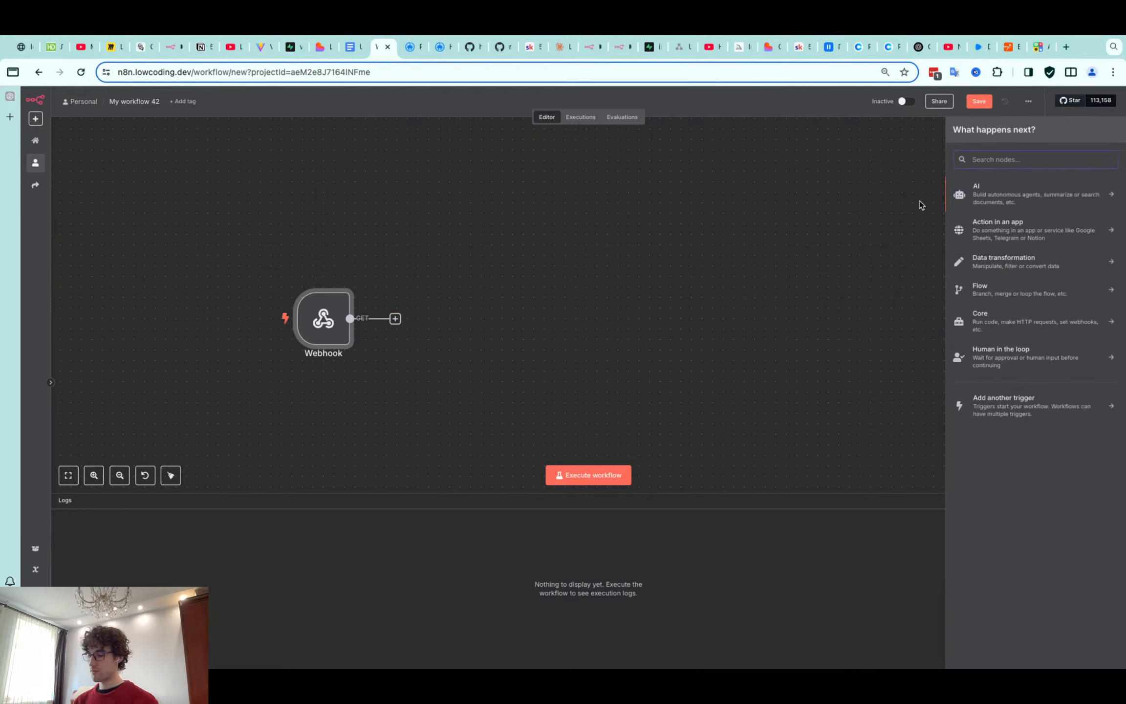
type("open")
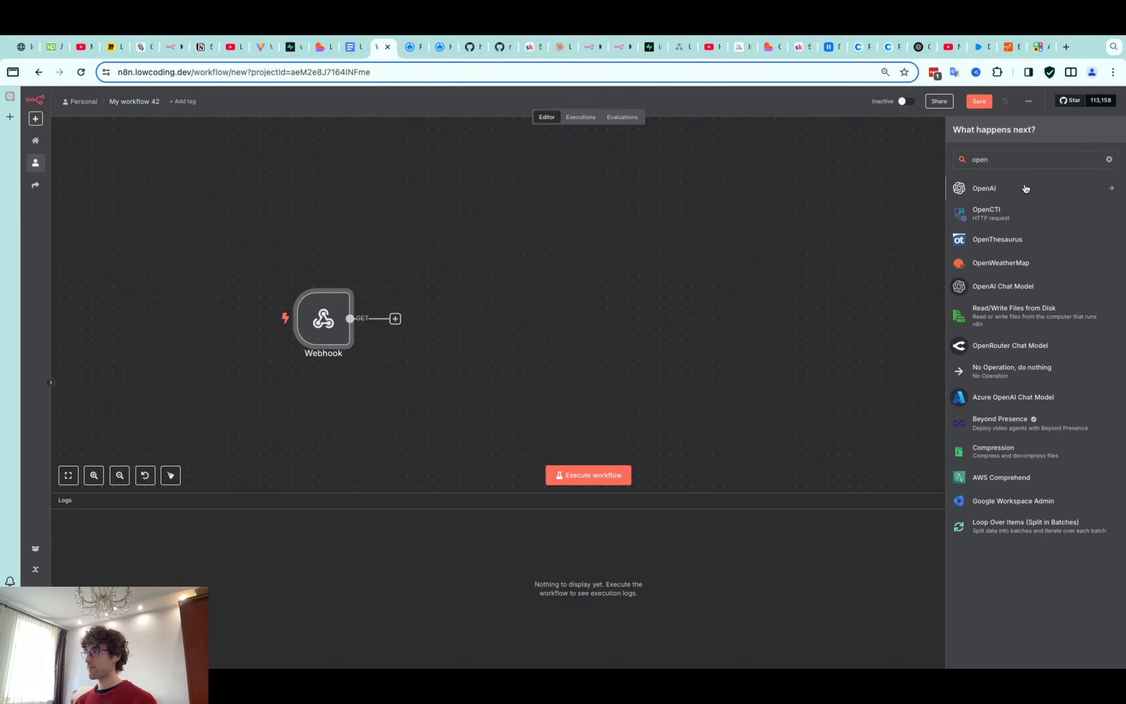
left_click(1026, 188)
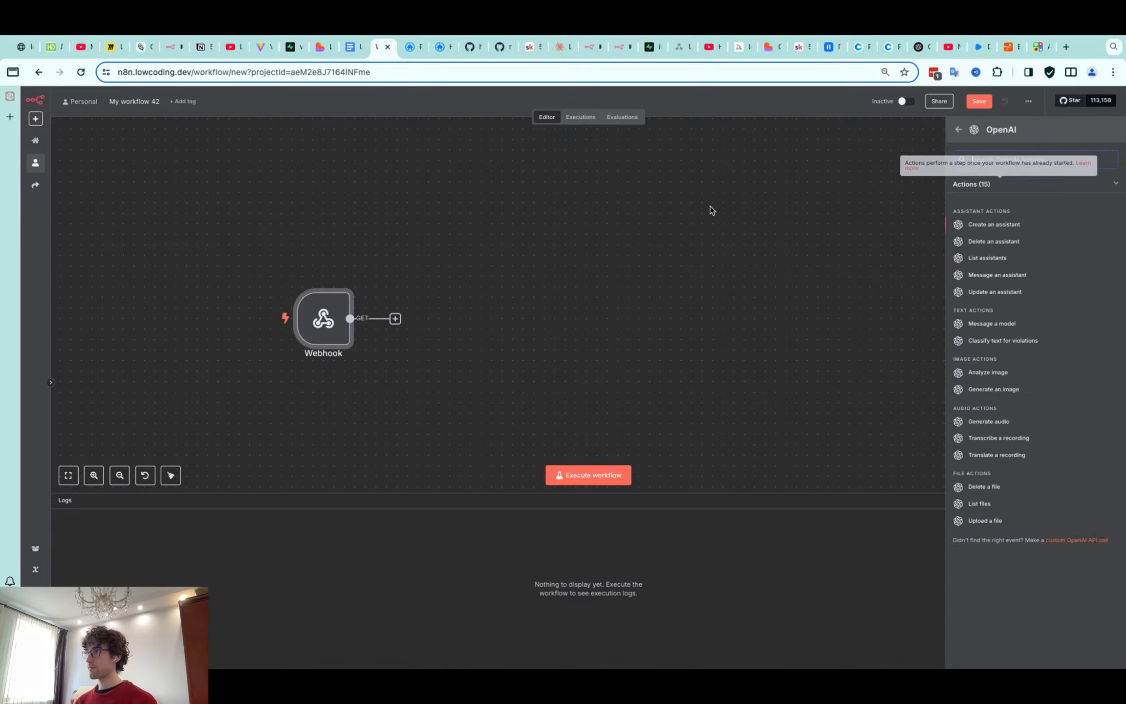
left_click(993, 278)
left_click(841, 105)
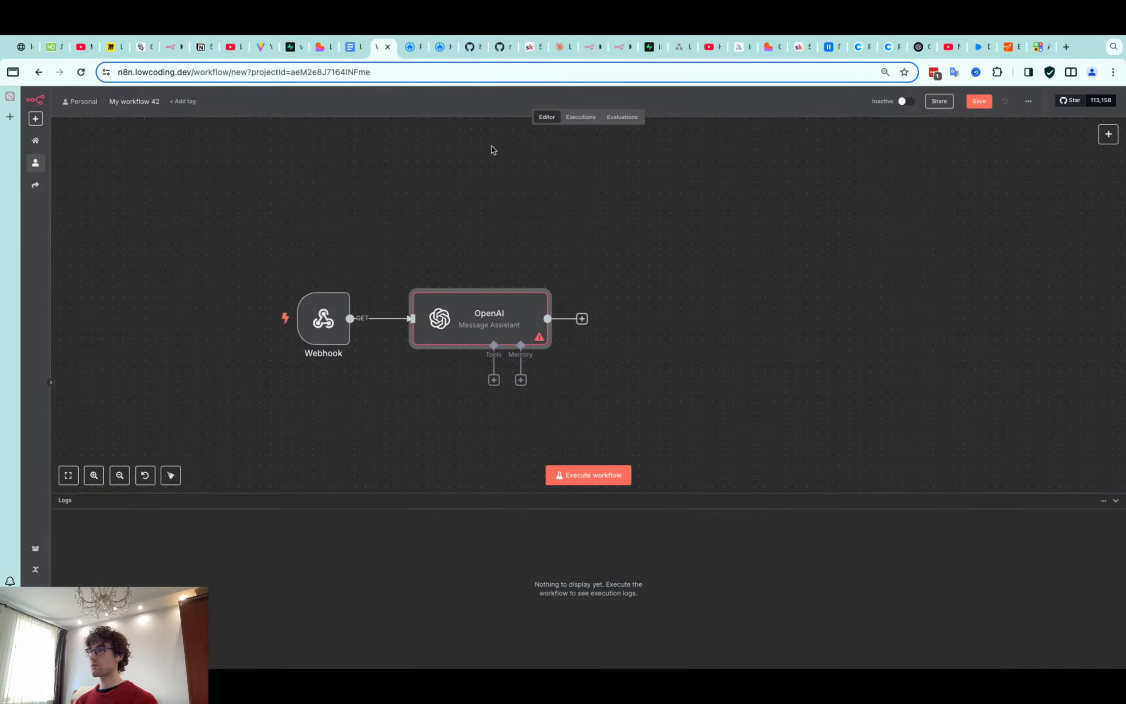
Open the n8n workflow overview, search the workflows for "cont" and inspect the Run content factory workflow
left_click(45, 146)
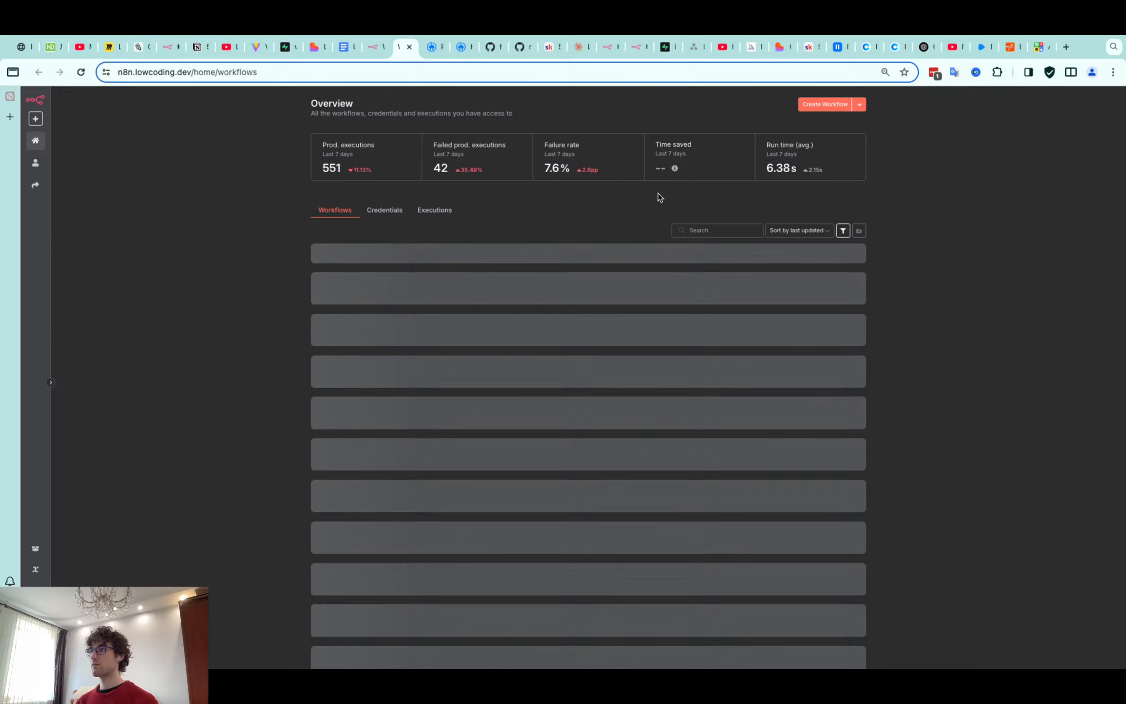
scroll(508, 298, "down", 6)
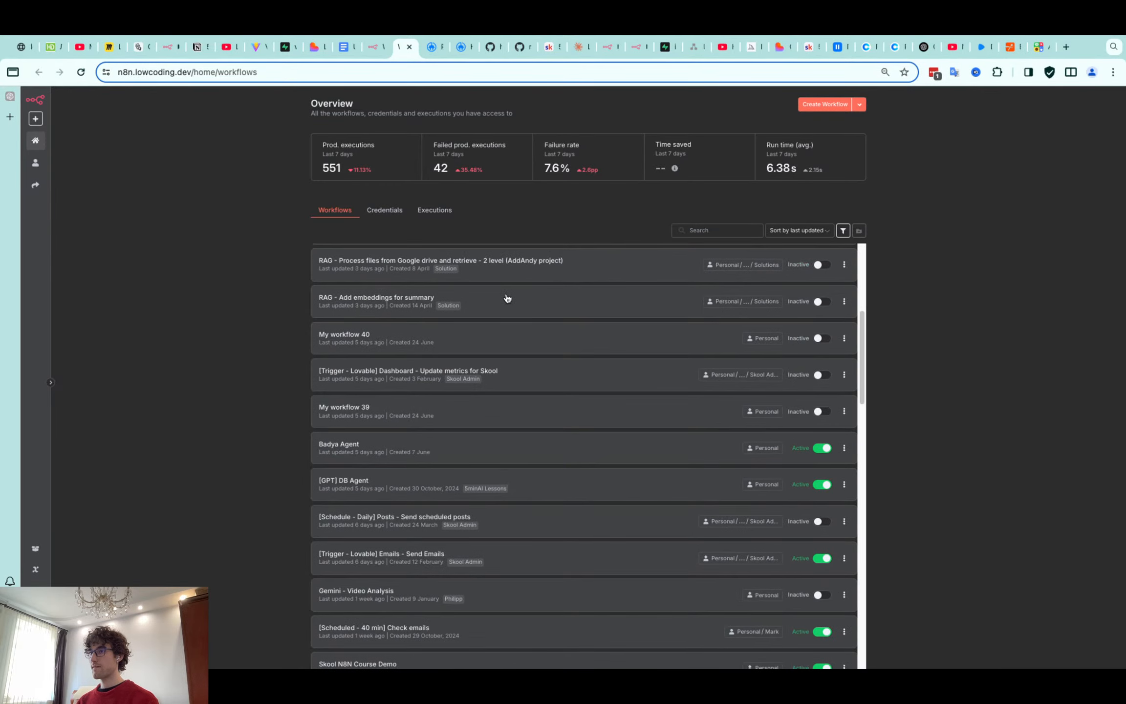
left_click(716, 230)
type("cont")
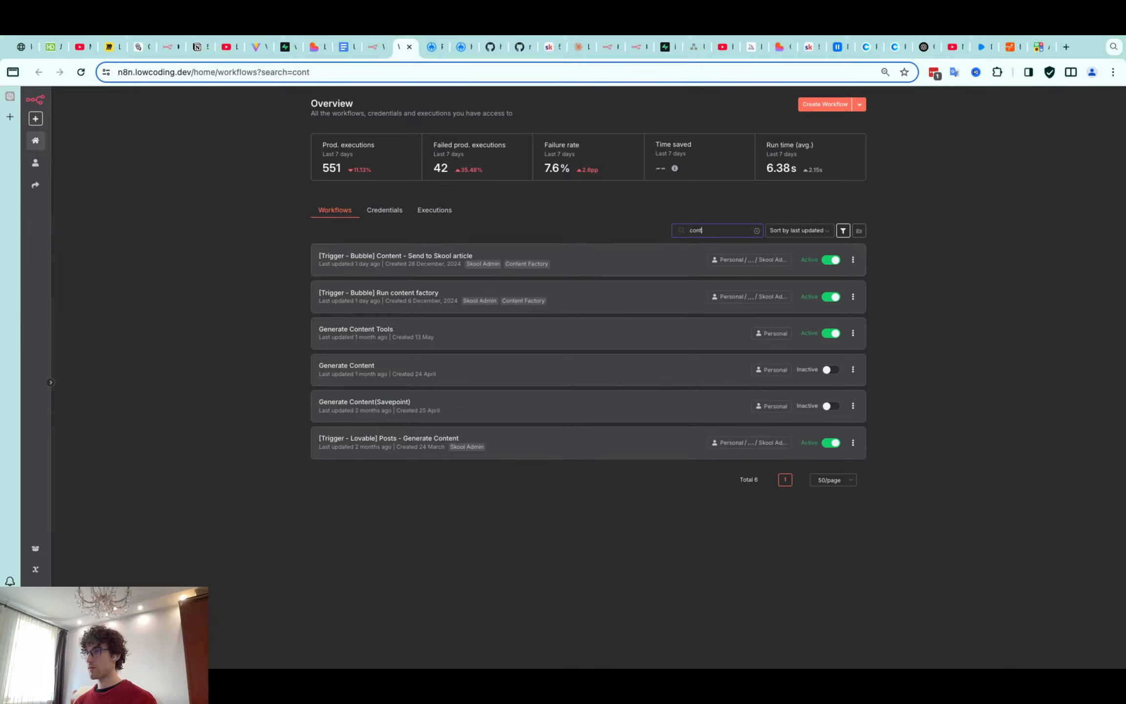
left_click(427, 297)
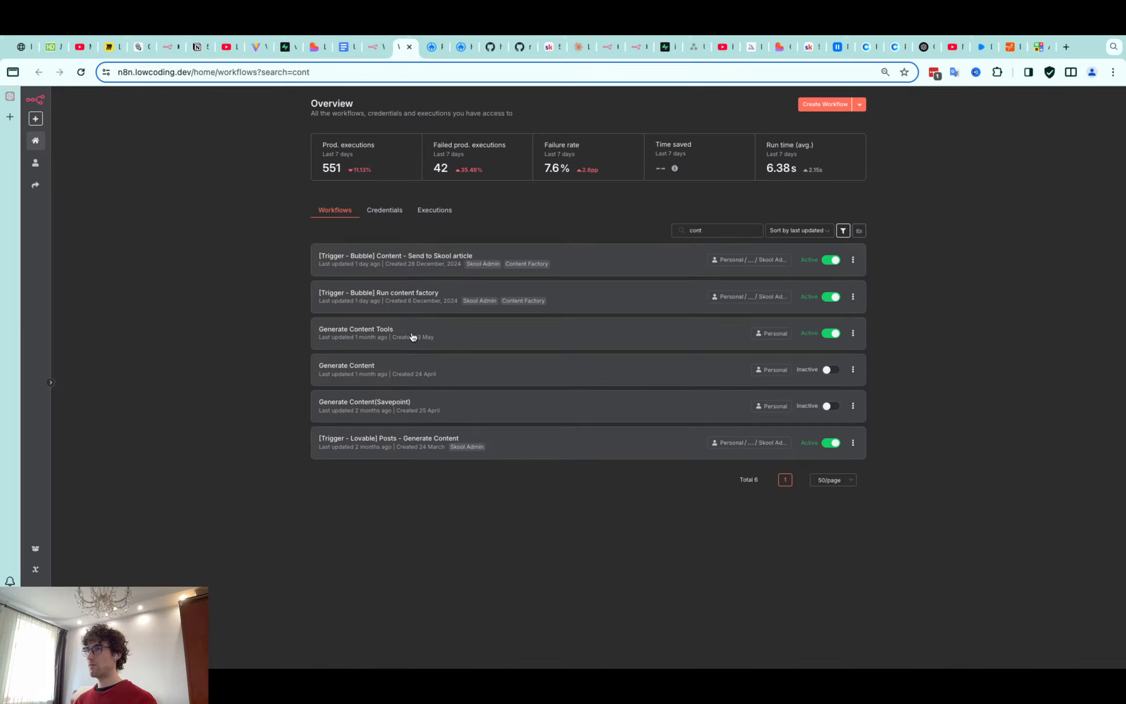
Search the workflows for "agent" and "jarvis", and open the JARVIS workflow
double_click(691, 231)
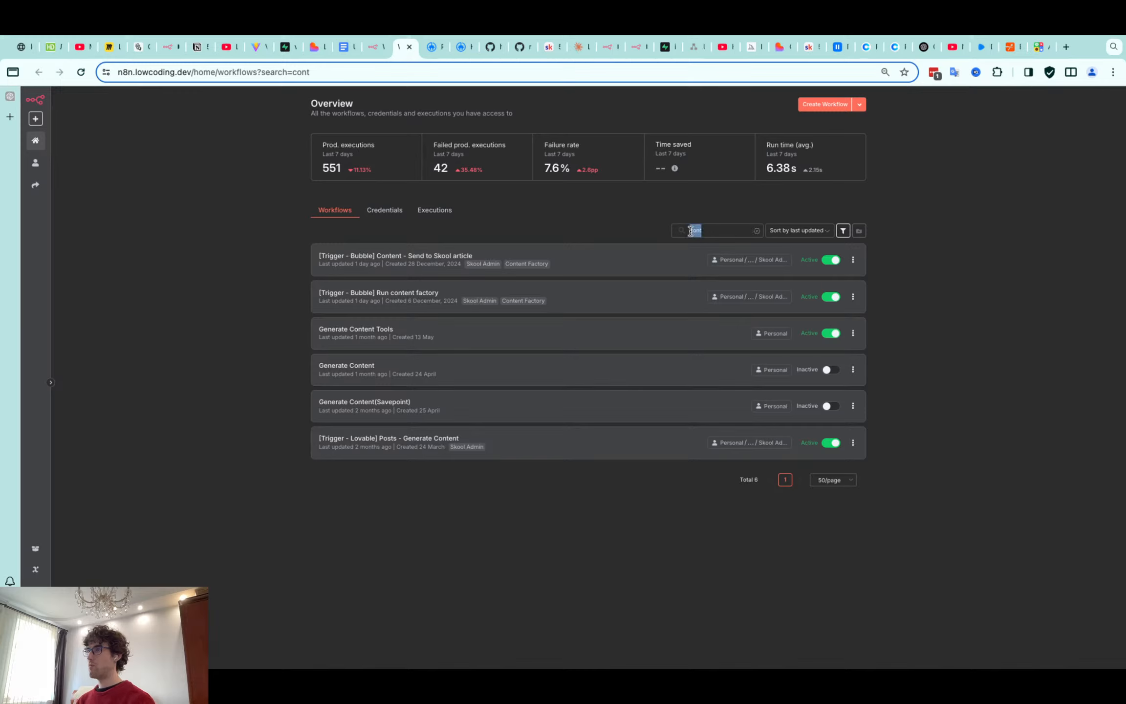
key("BackSpace")
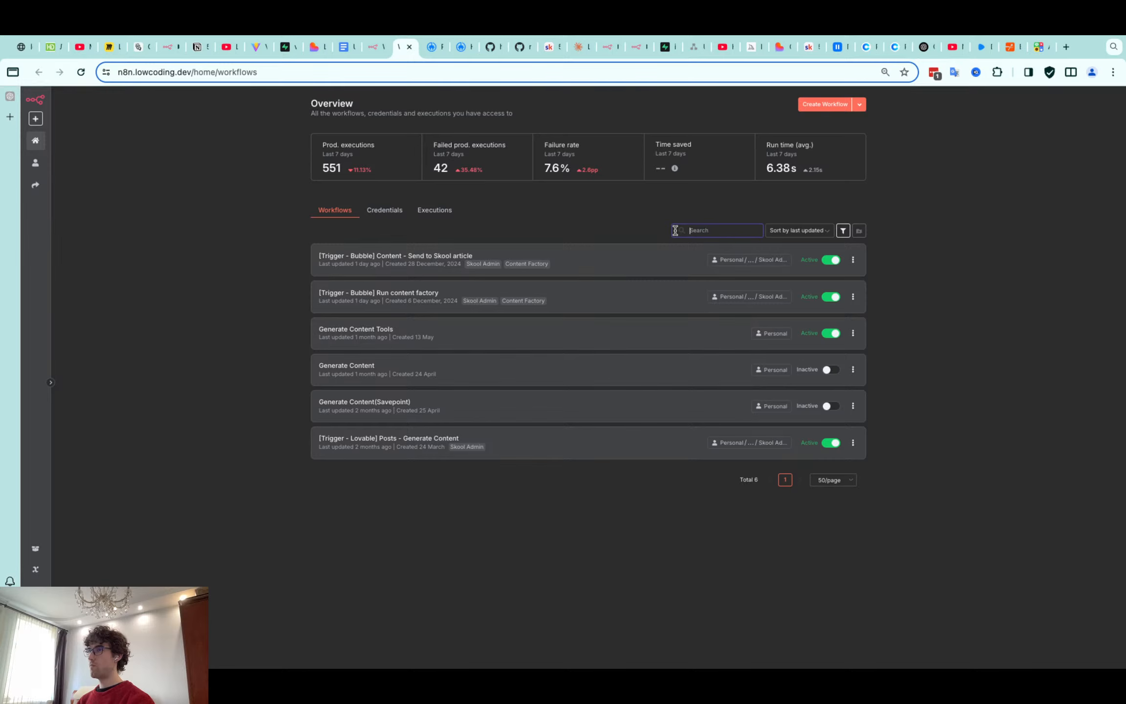
type("agent")
scroll(543, 356, "down", 10)
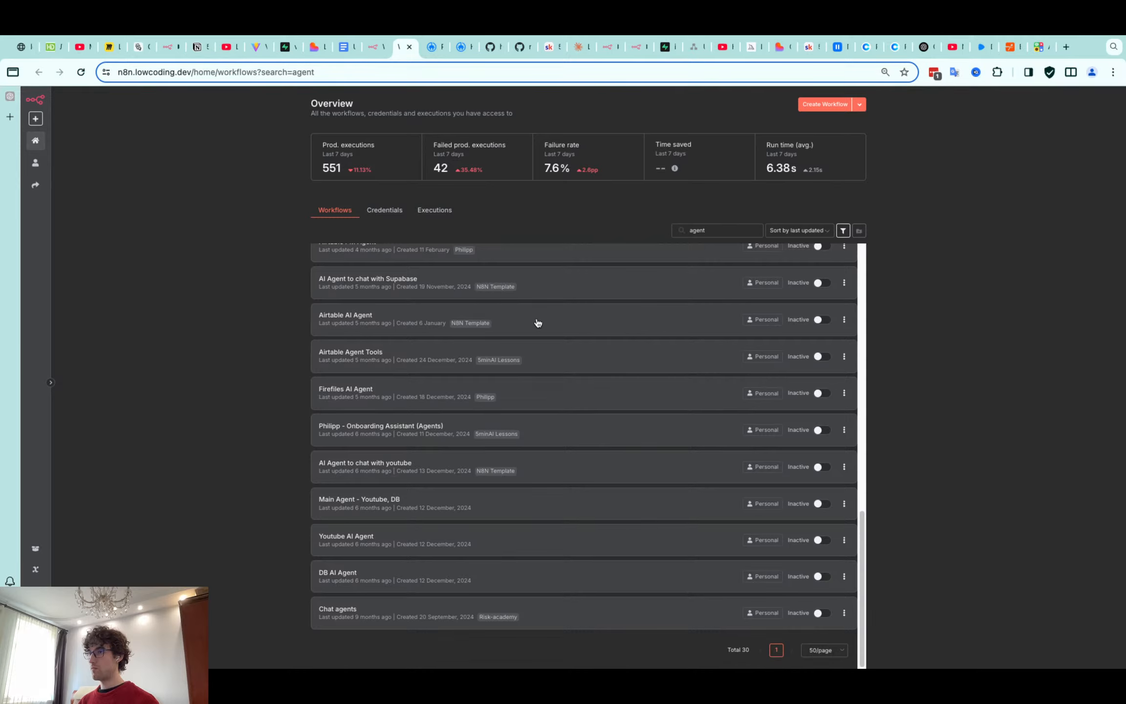
scroll(476, 381, "up", 15)
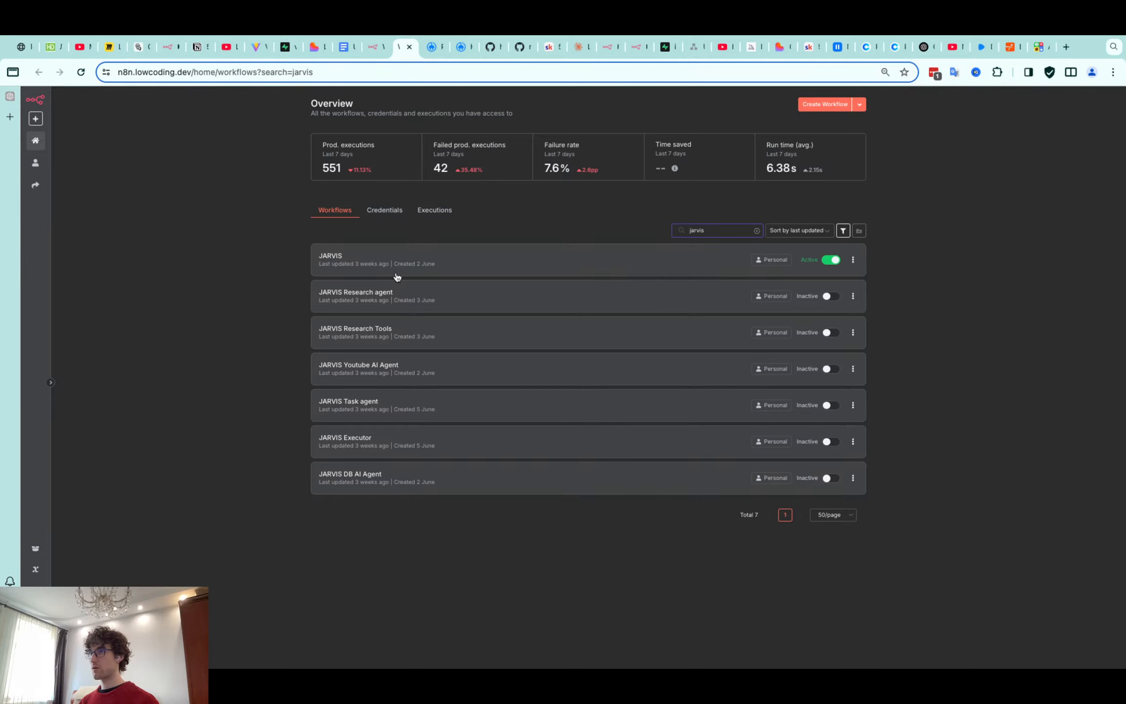
left_click(396, 274)
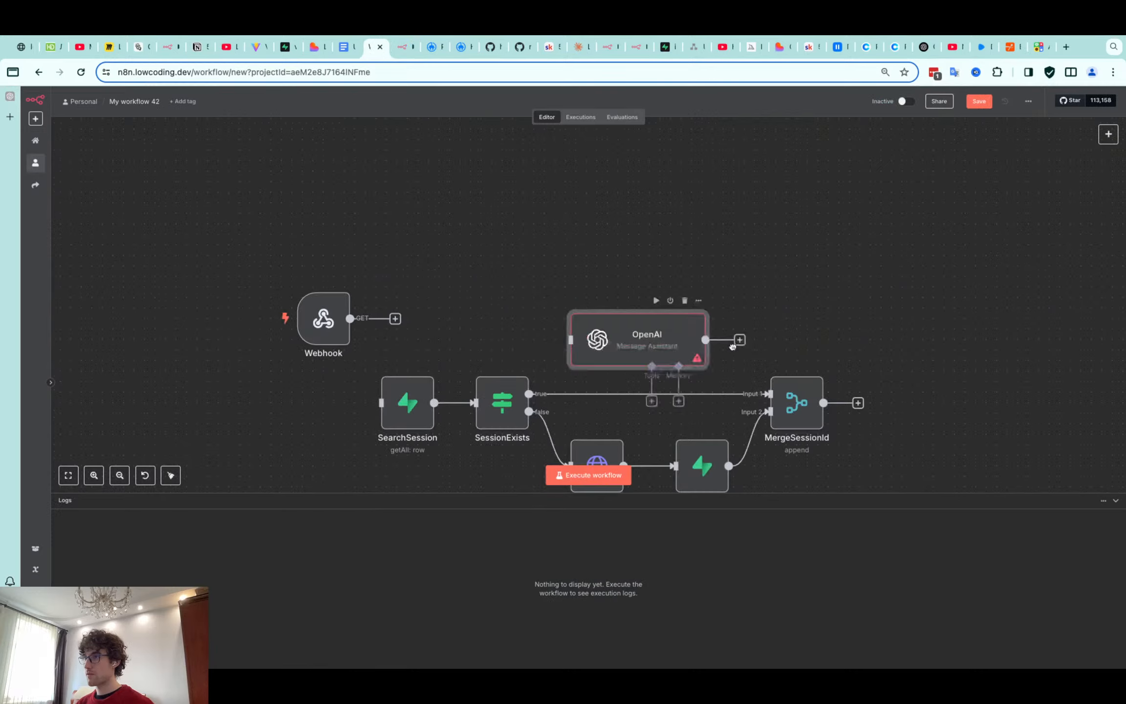
Move the OpenAI node beyond the session nodes in My workflow 42 and paste the copied node after MergeSessionId
left_click_drag(631, 336, 885, 368)
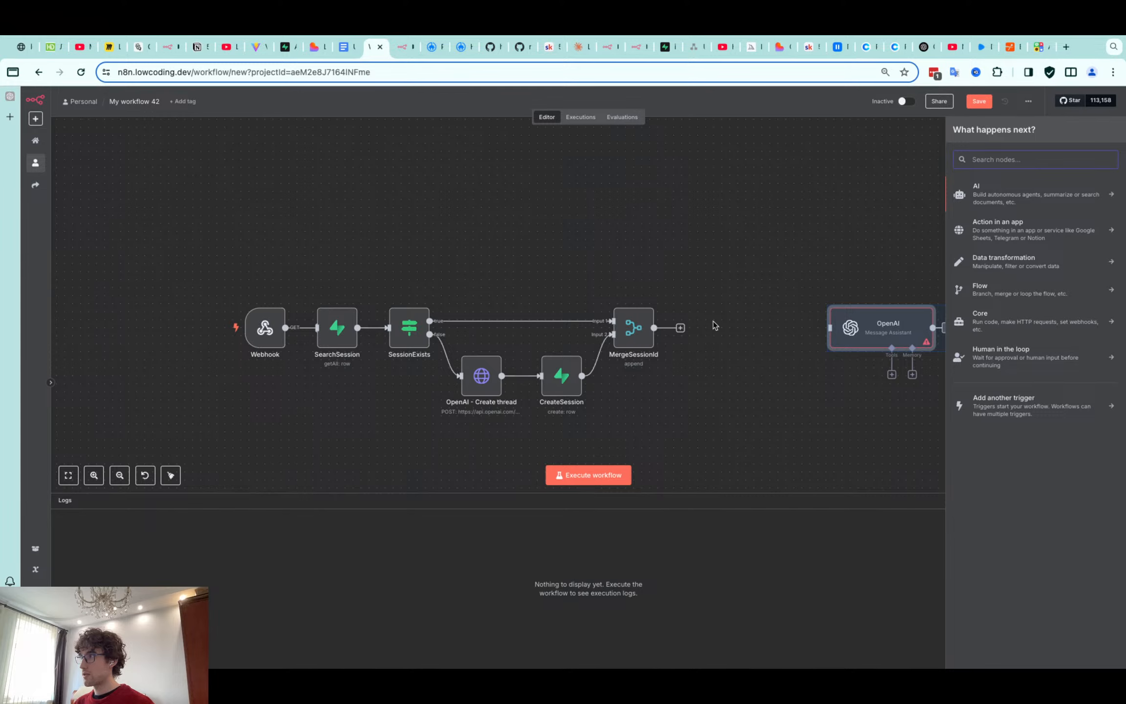
key("ctrl+v")
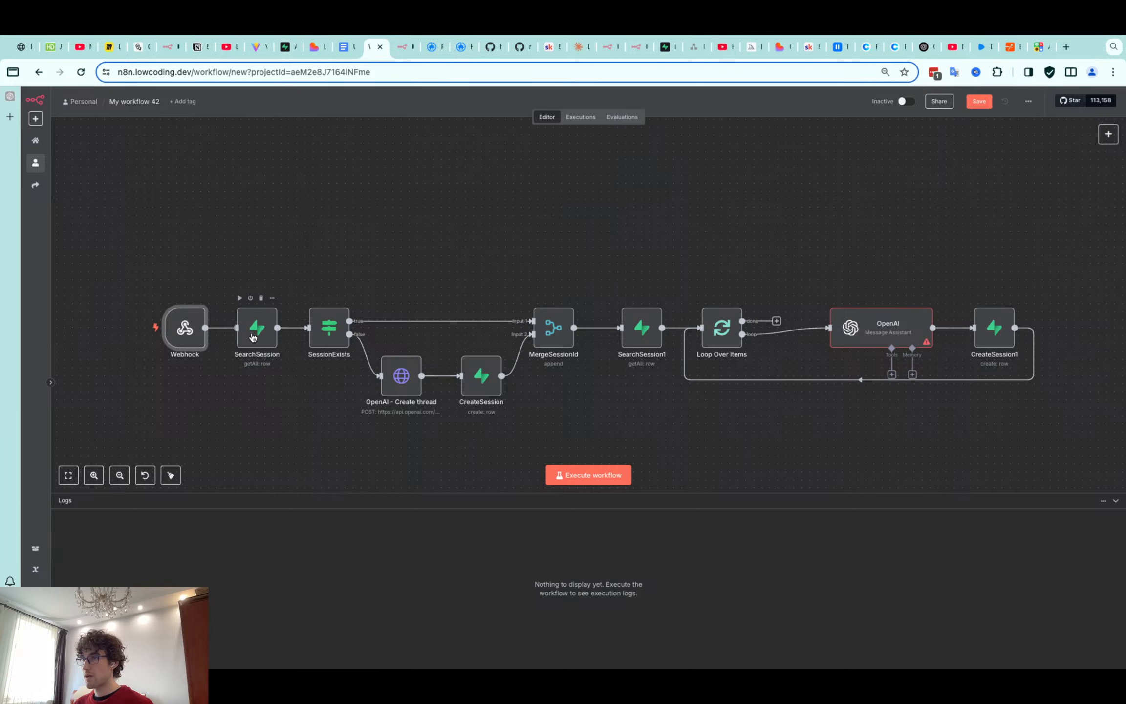
Set the SearchSession node's id filter value to {{ $('Webhook').item.json.body.video_id }}
double_click(253, 337)
double_click(394, 493)
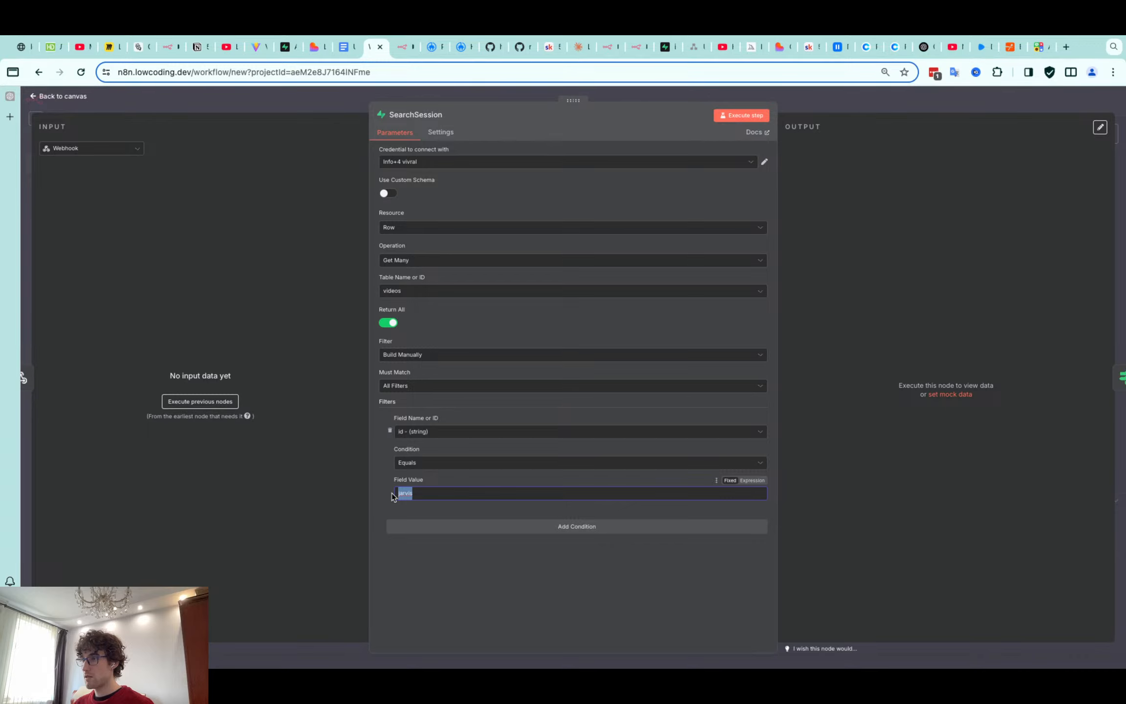
type("{{ $('Webhook').item.json.body.video_id }}")
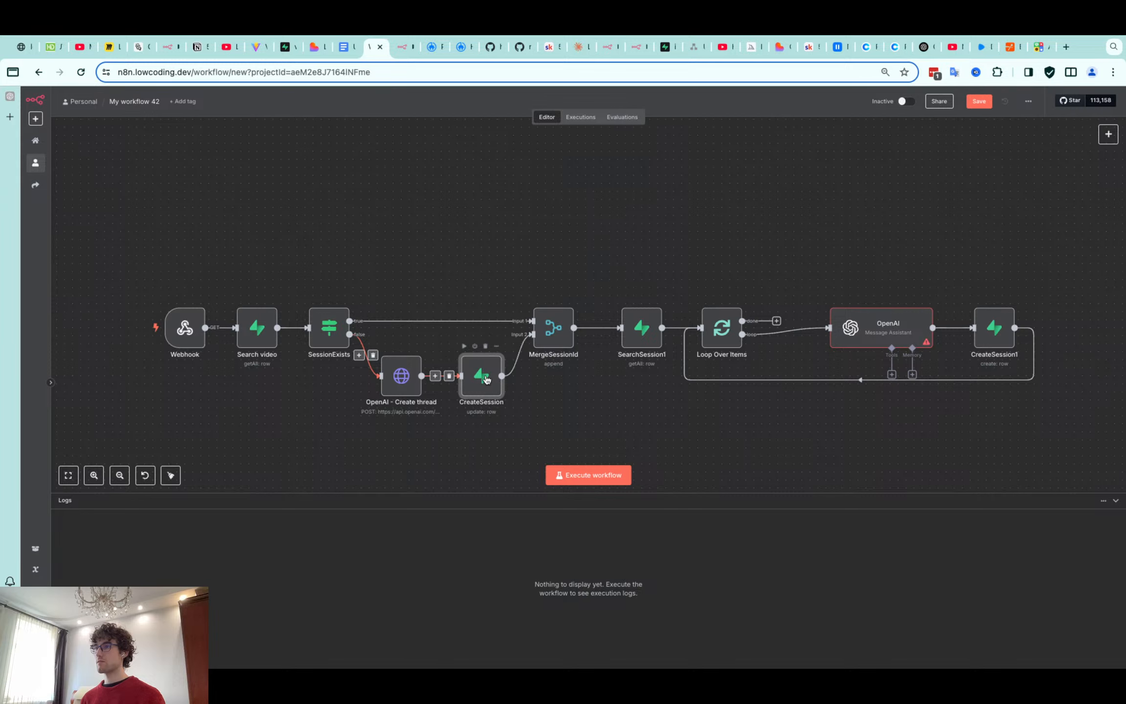
Review the Google Docs plan's Example and Database lists alongside the portal pages described in the Lovable project
key("ctrl+shift+Tab")
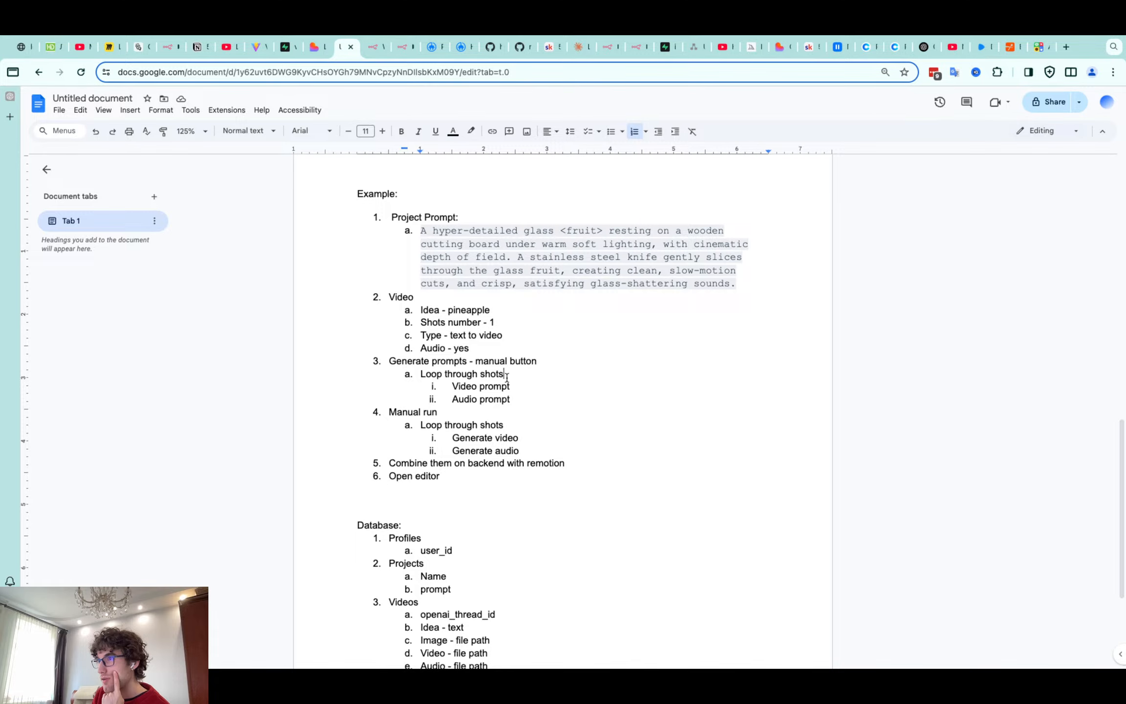
key("ctrl+Tab")
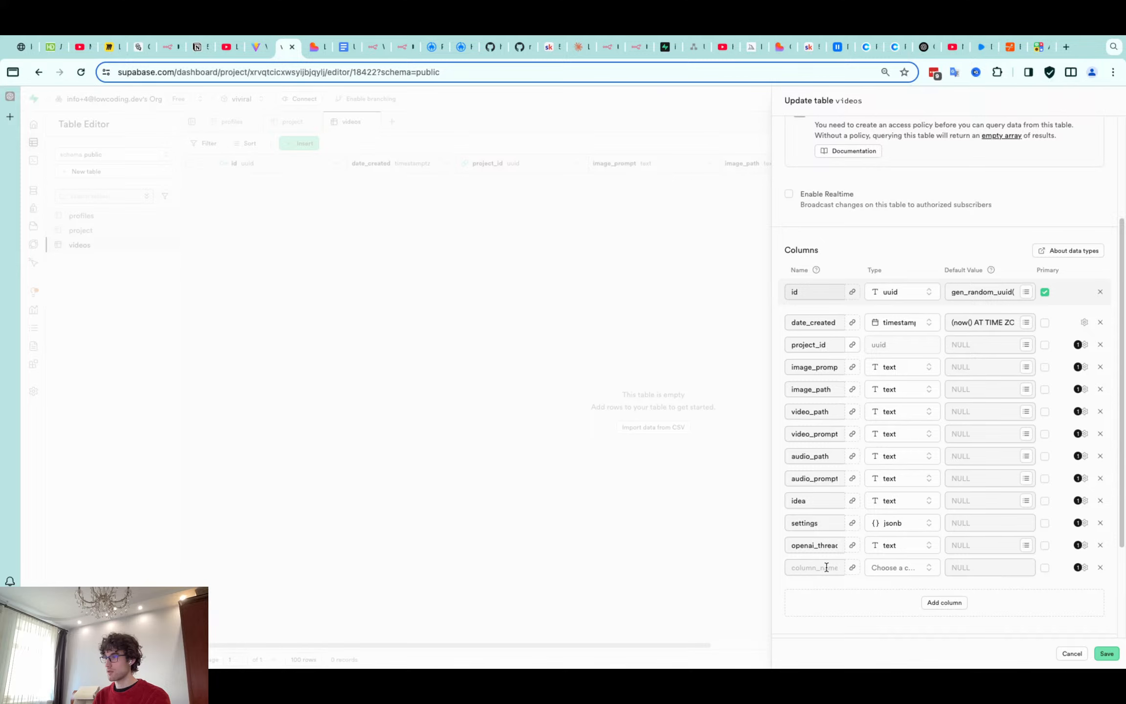
left_click(316, 47)
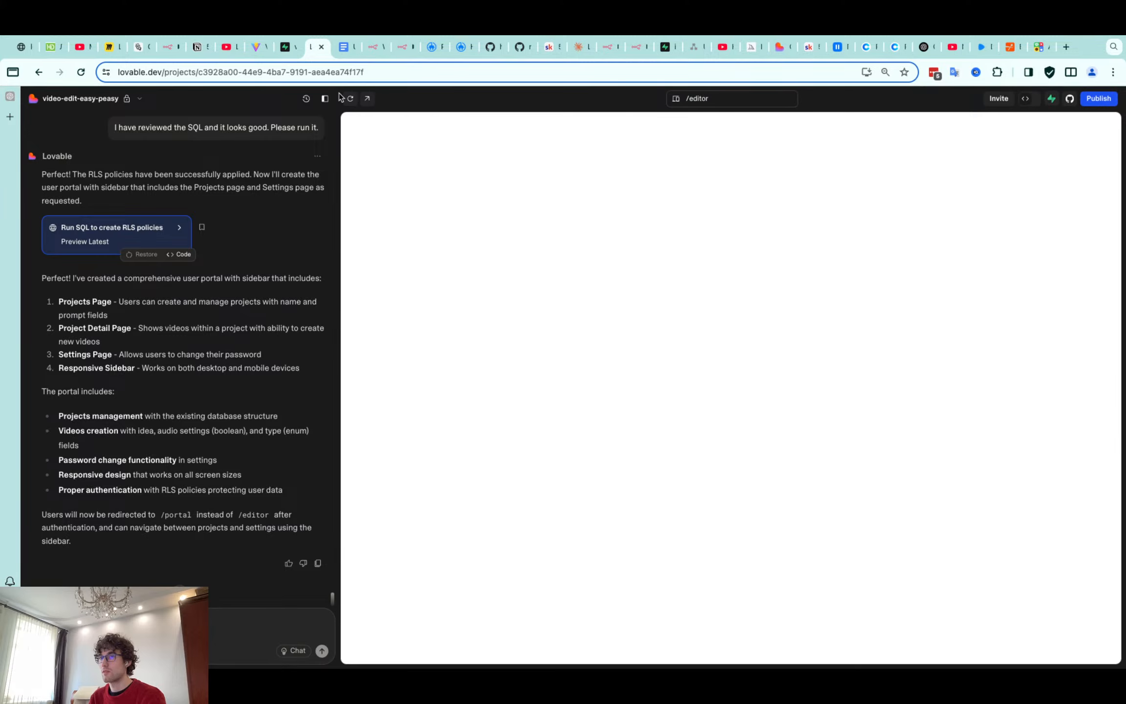
left_click(343, 49)
left_click(316, 47)
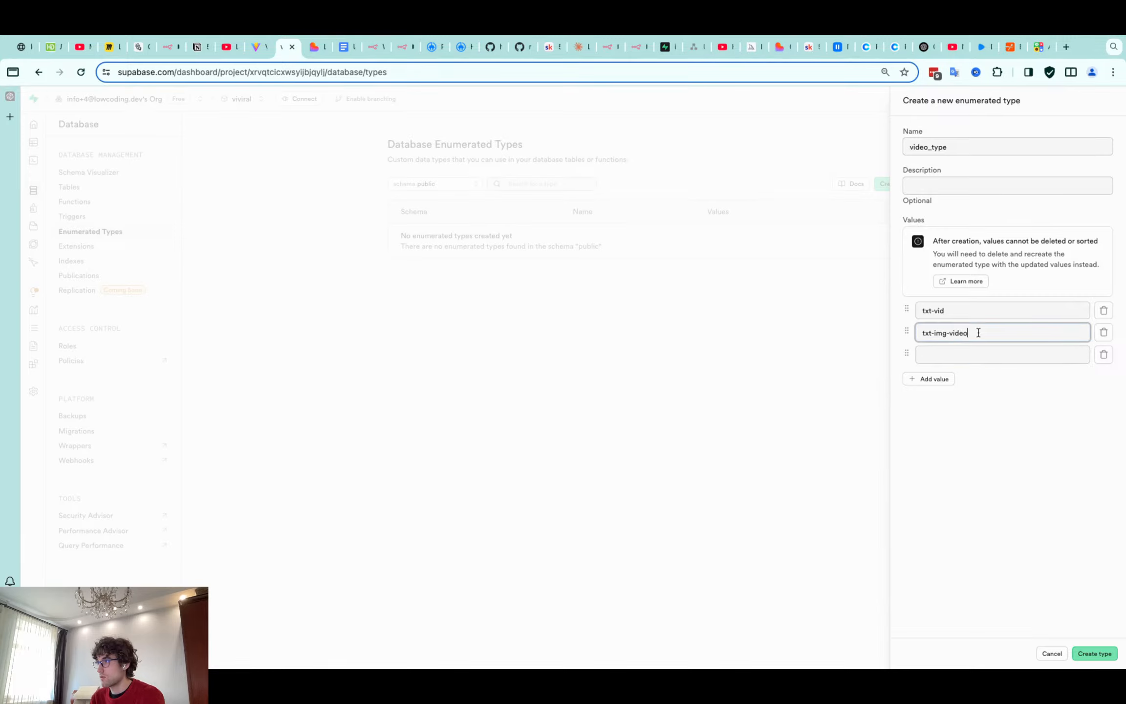
Trim the ending of the video_type enum's second value, txt-img-video, and start the third value with "txt-i" in Supabase
left_click_drag(979, 332, 959, 332)
key("BackSpace")
left_click(959, 354)
type("txt-i")
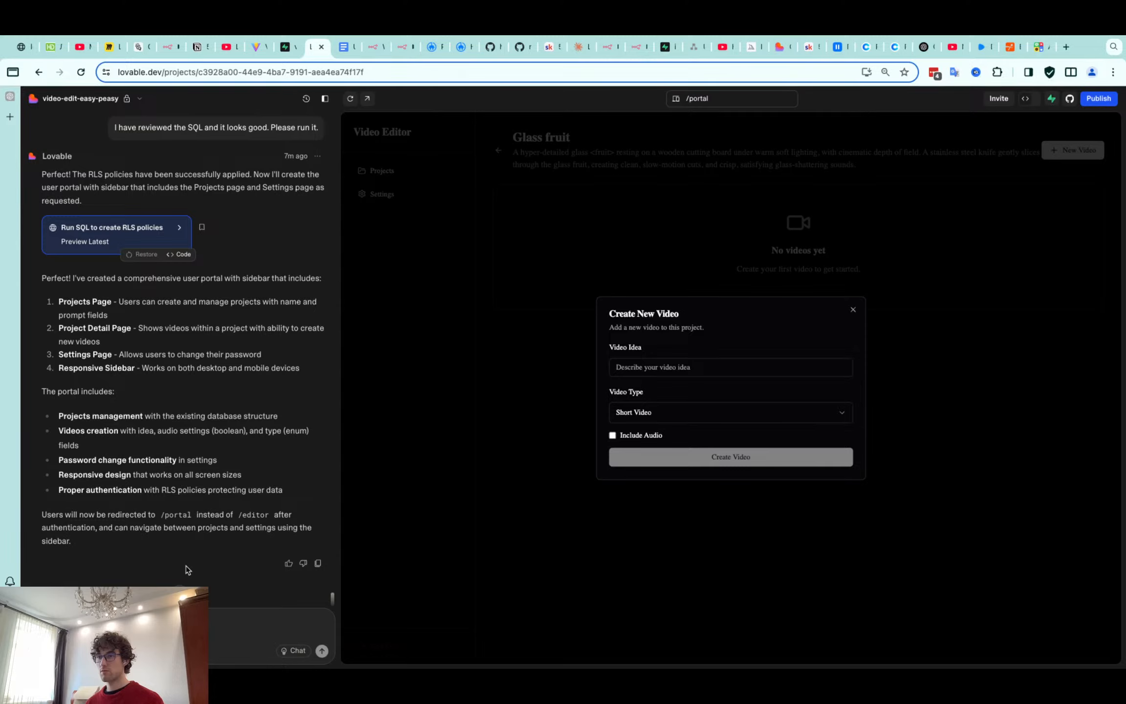
Open the row of the Supabase videos table and examine its idea, settings, openai_thread_id and shots fields
key("ctrl+shift+Tab")
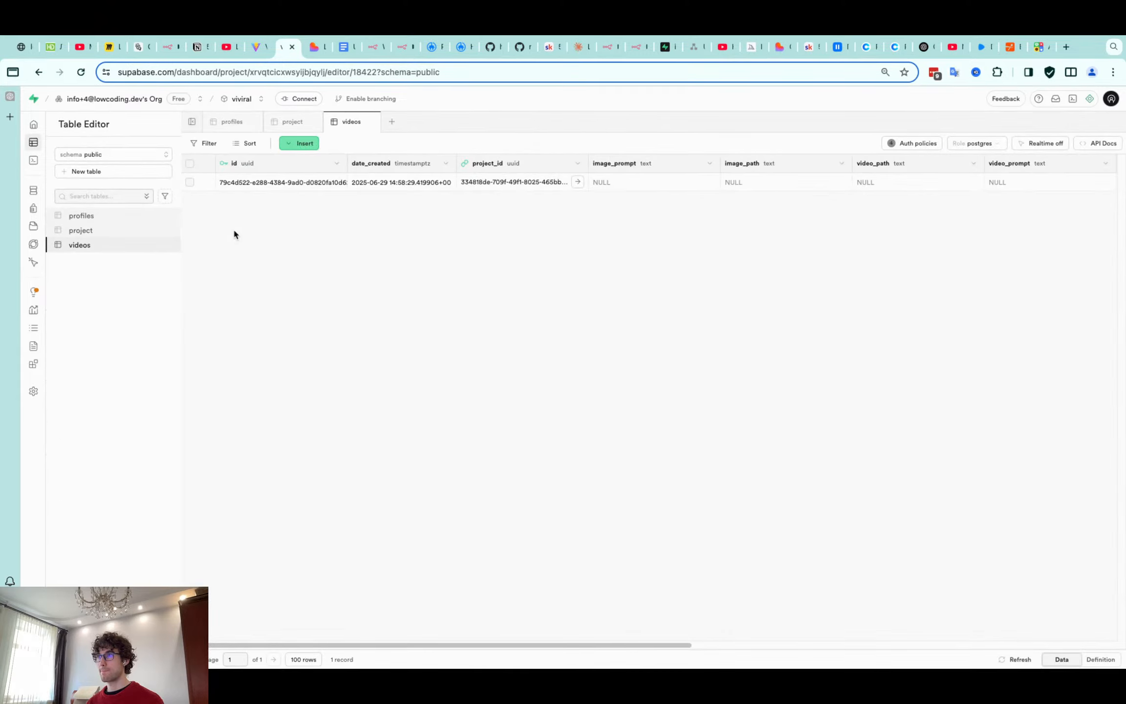
left_click(207, 183)
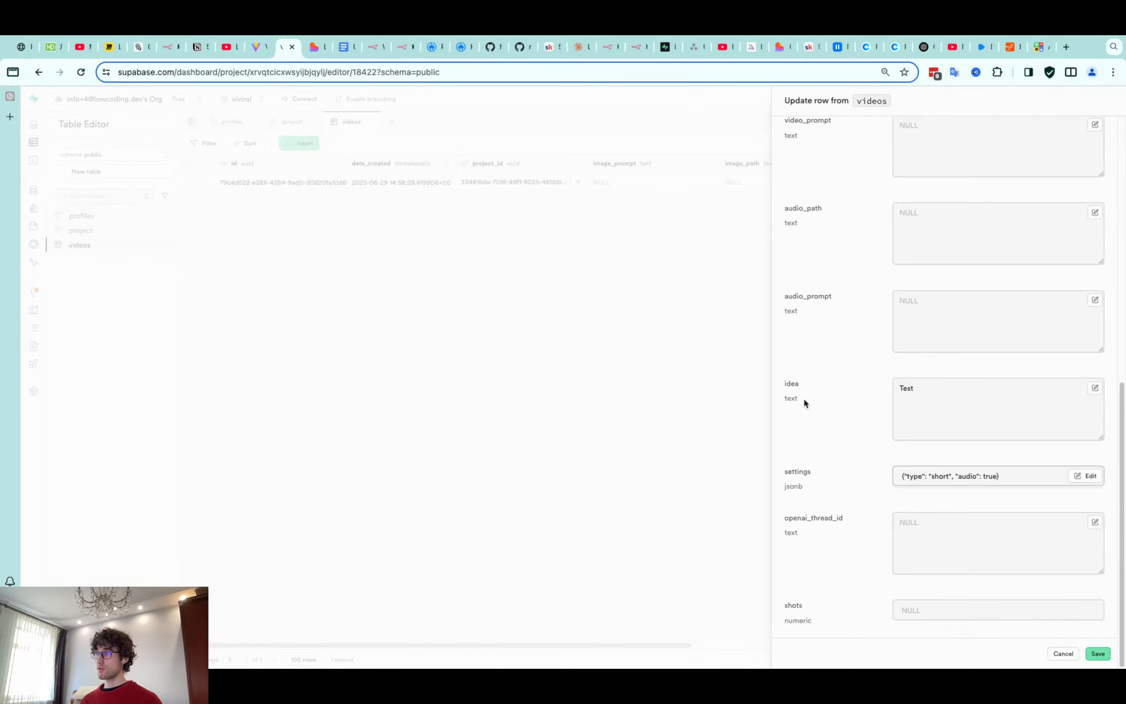
key("Escape")
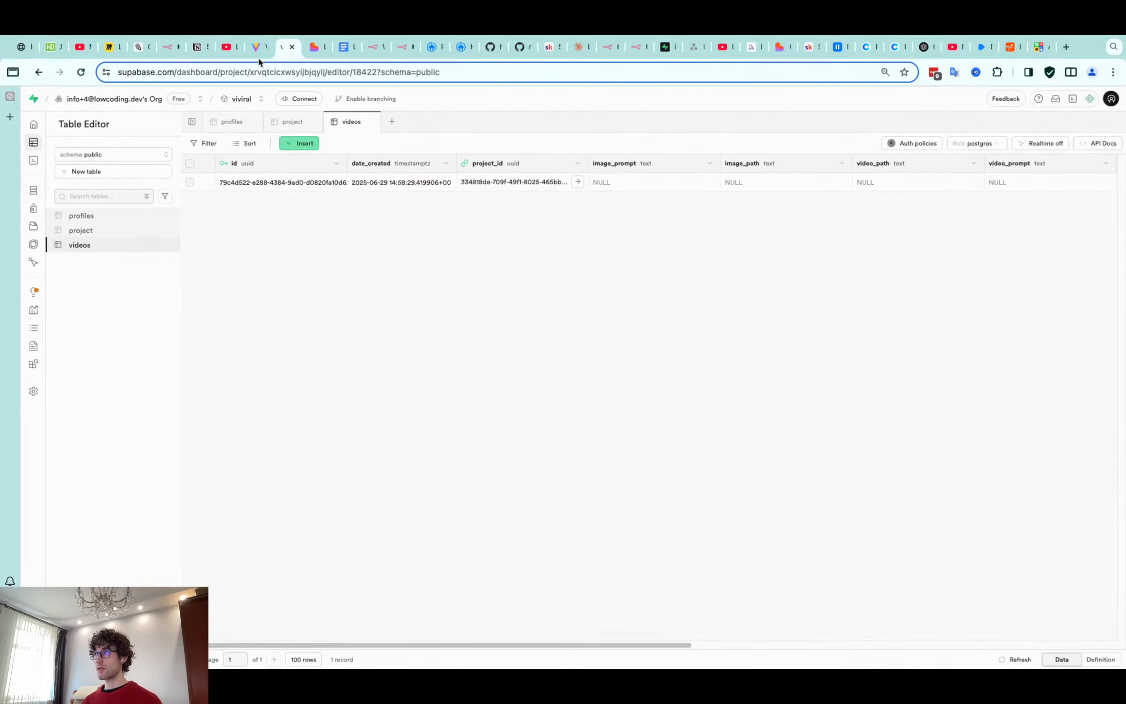
Check the Lovable video editor preview, return to the Supabase videos row and examine its path and prompt fields
left_click(259, 58)
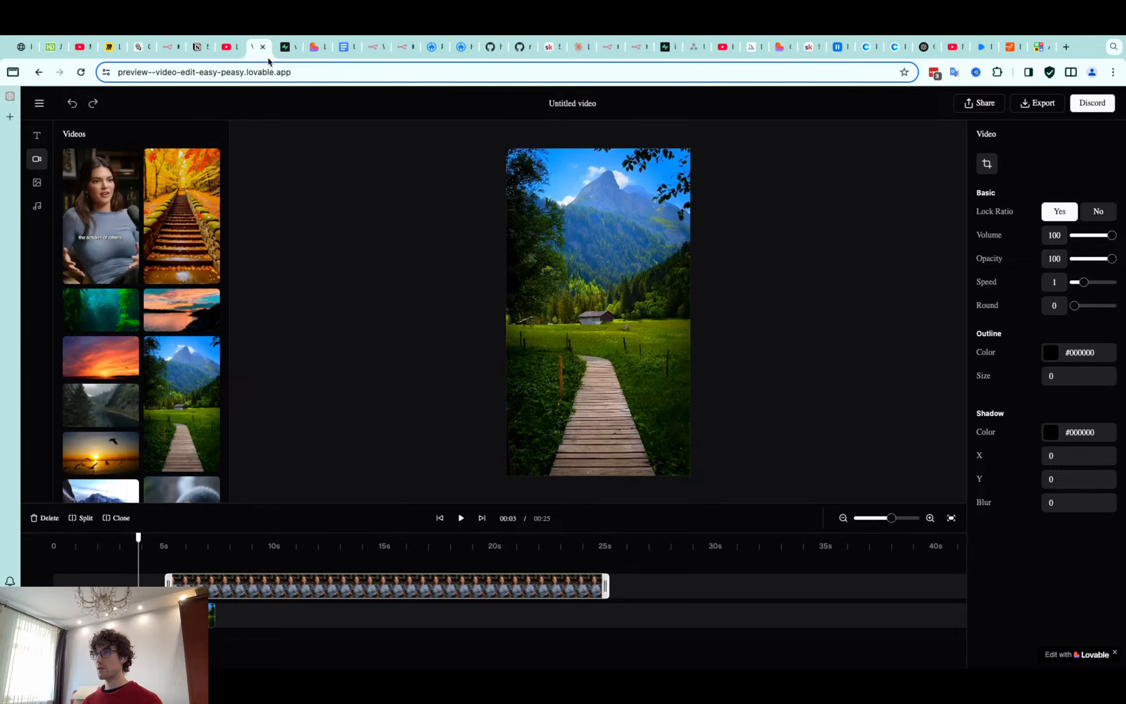
left_click(285, 47)
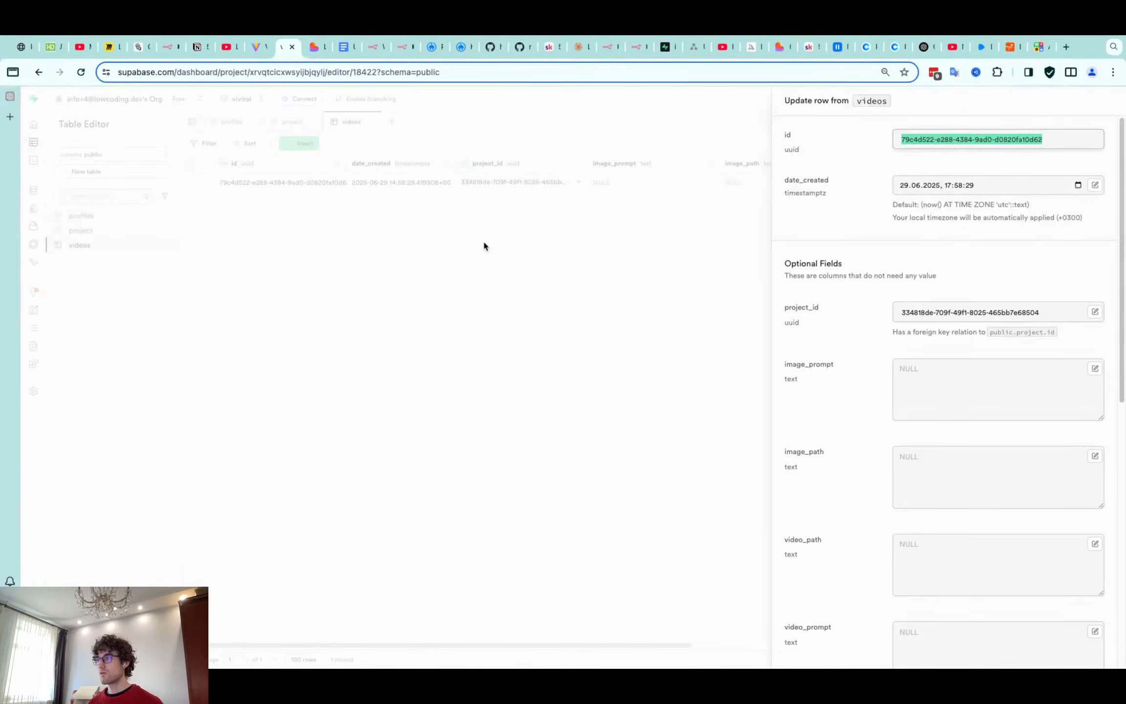
scroll(831, 339, "down", 5)
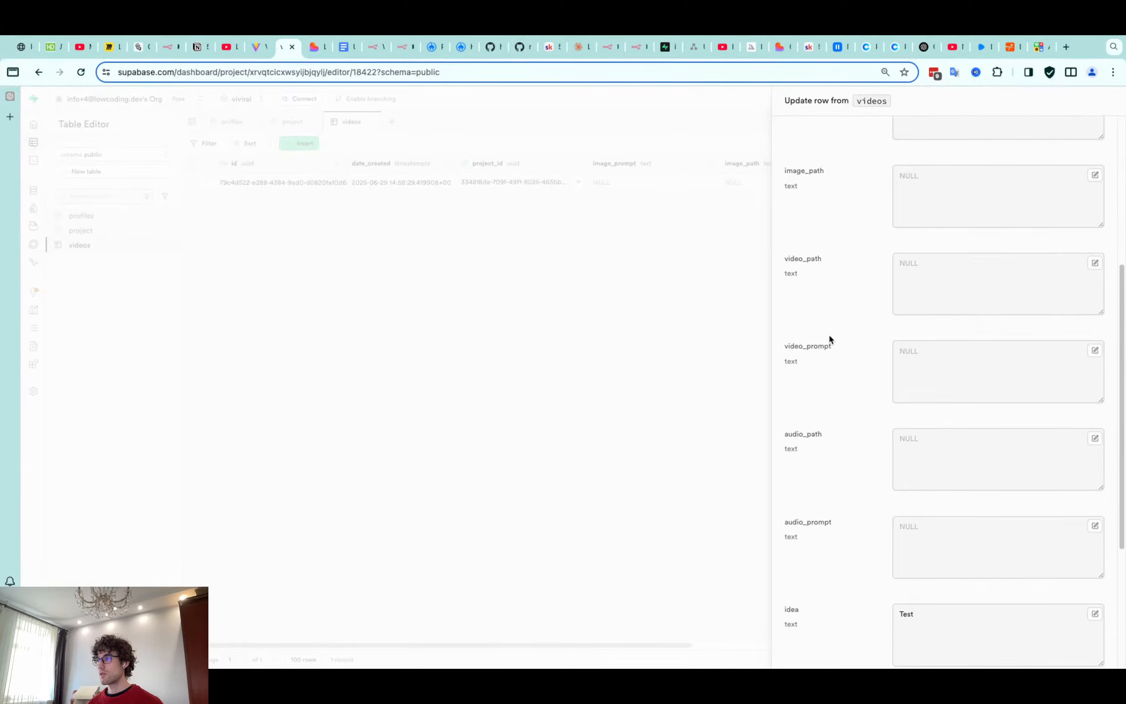
Examine the remaining fields of the videos row down to shots and close the row without changes
scroll(829, 338, "down", 5)
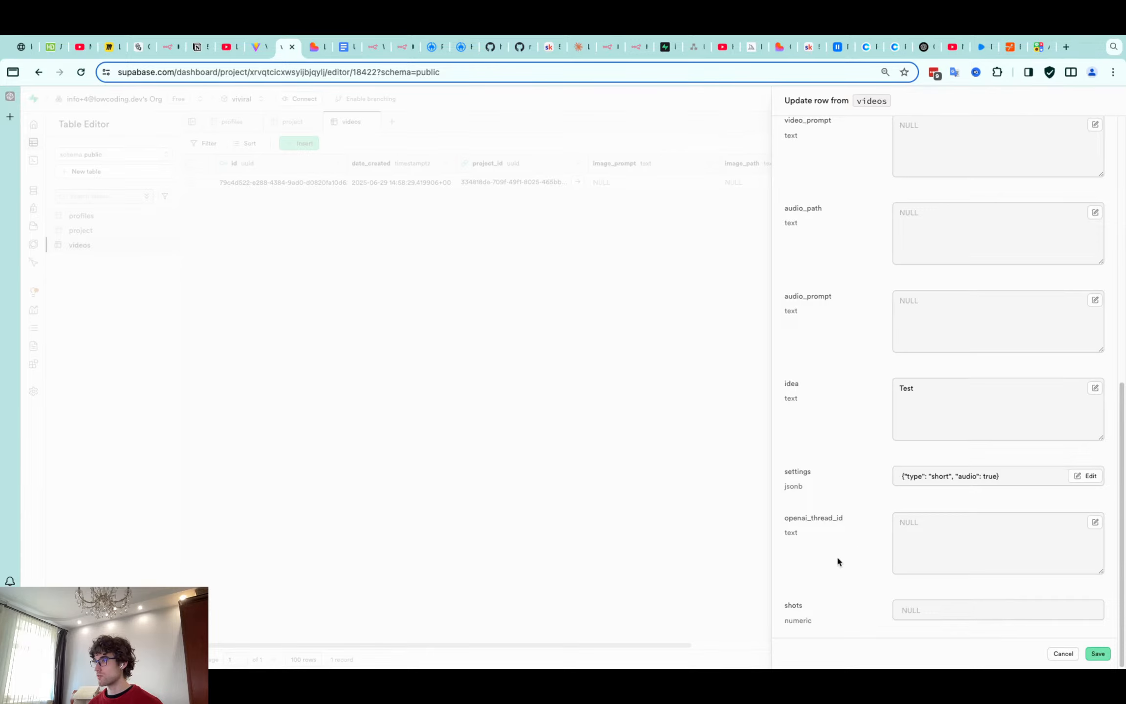
left_click(505, 401)
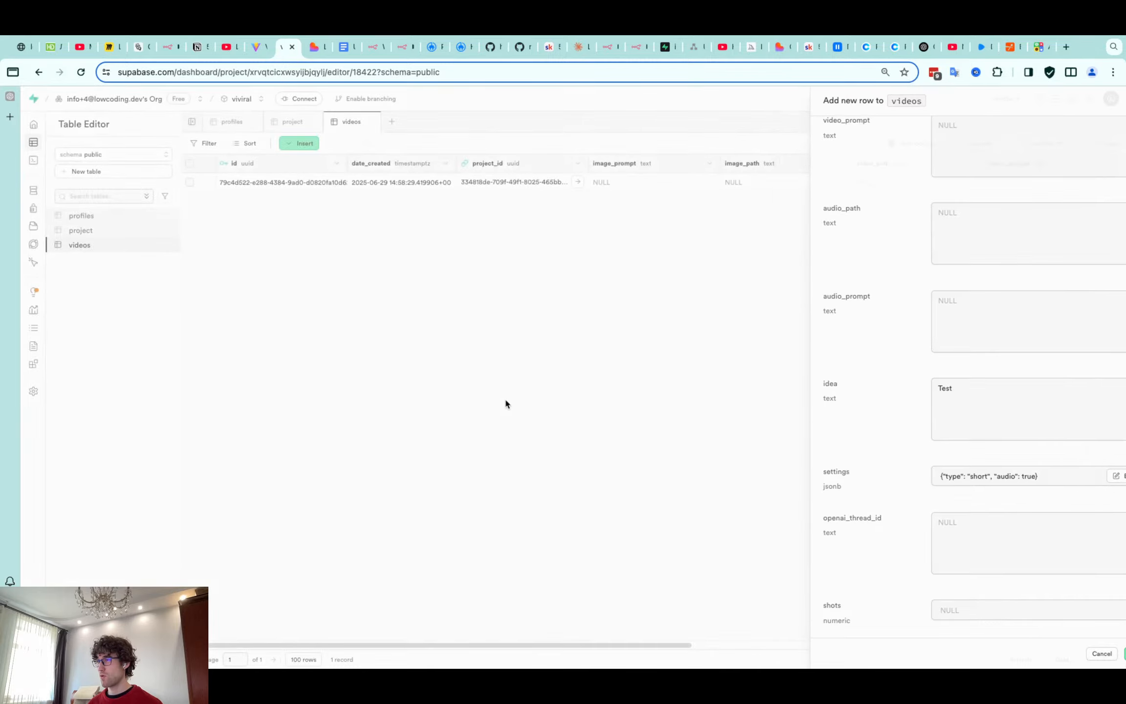
Switch to Lovable and draft a chat message starting with "Now" that describes the enum Supabase list for the video type
left_click(315, 48)
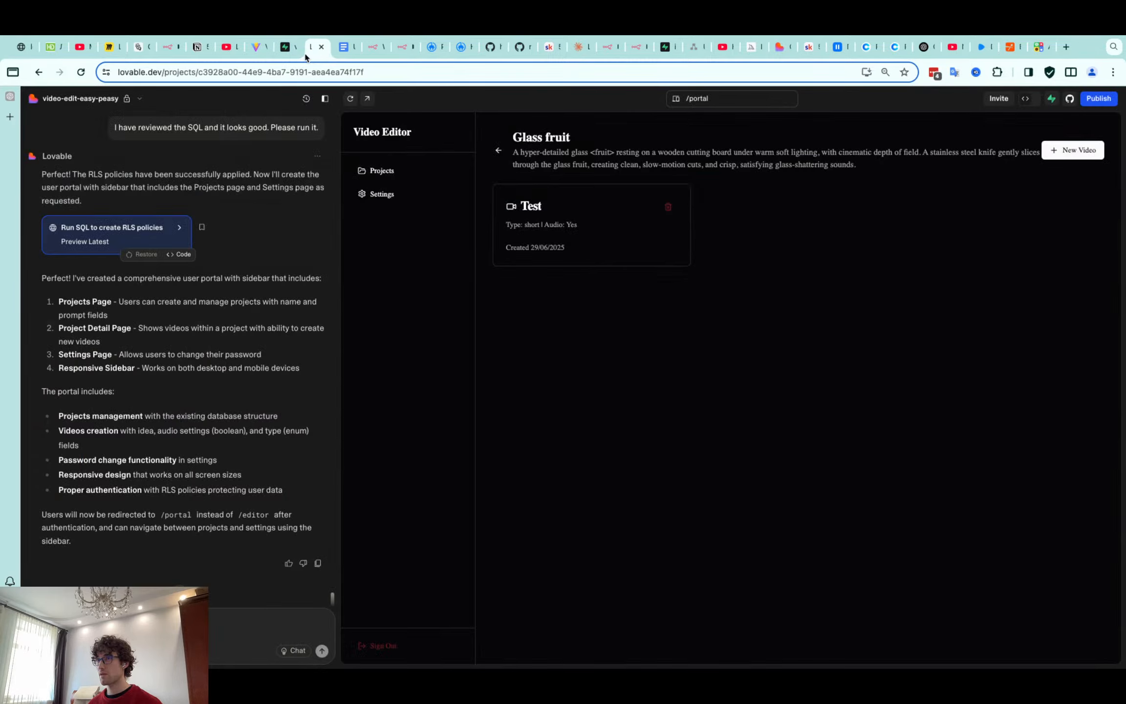
type("Now")
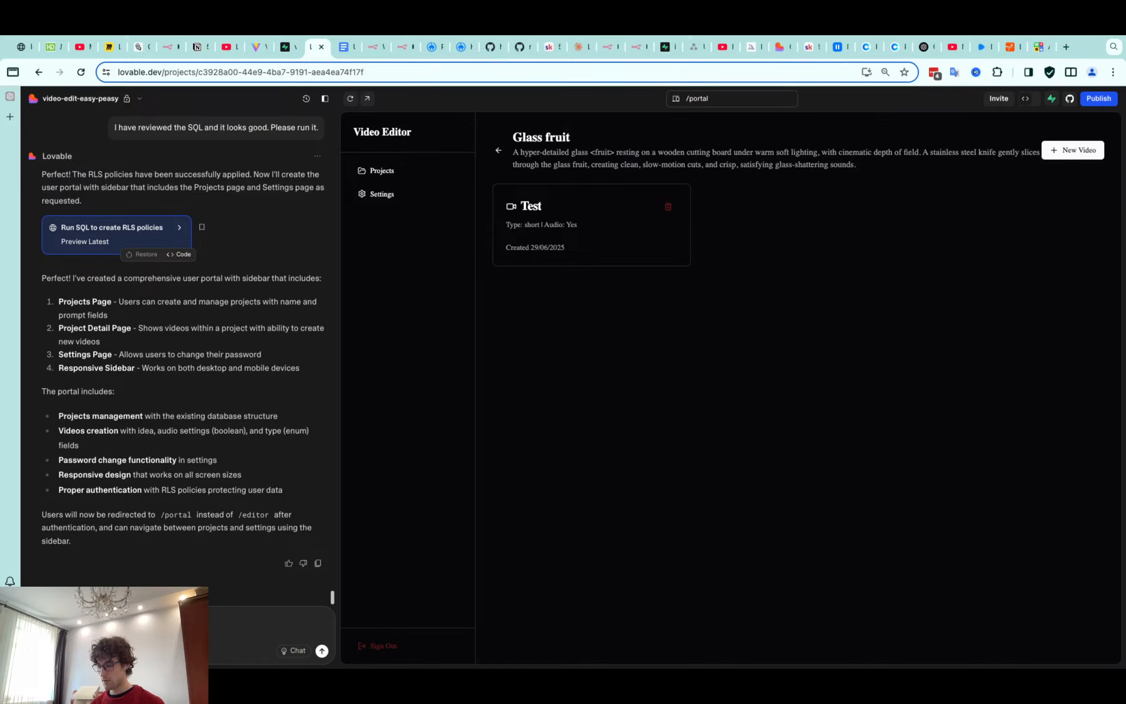
type("enum Supabase")
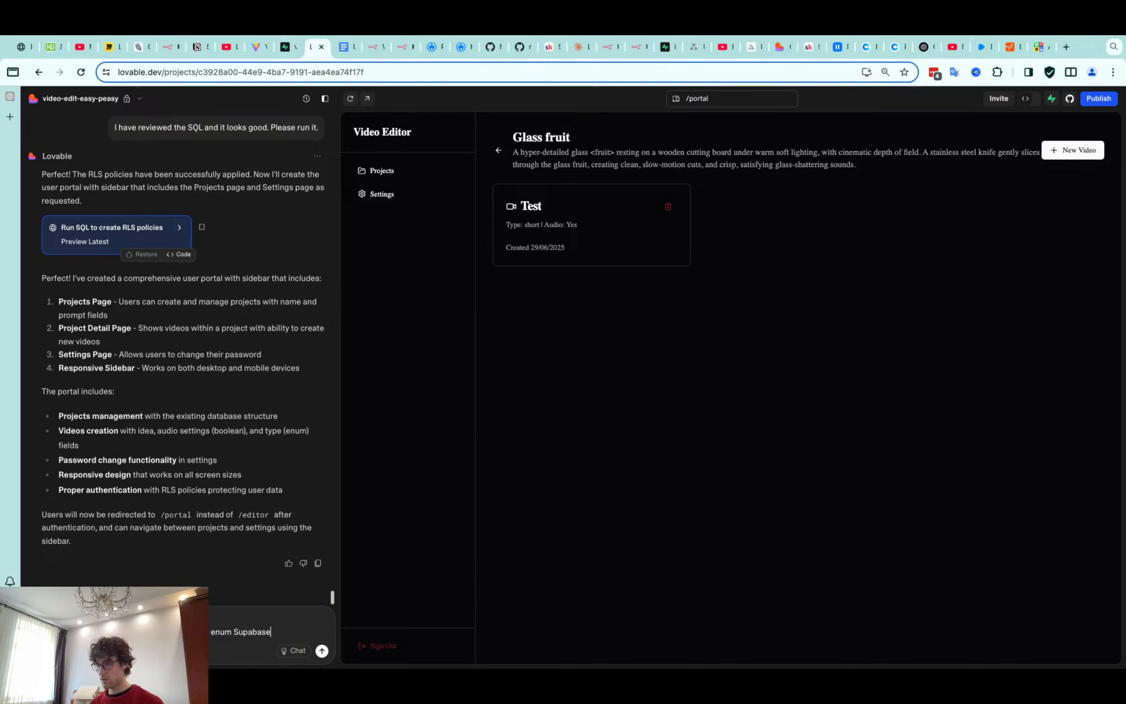
type(" list called t")
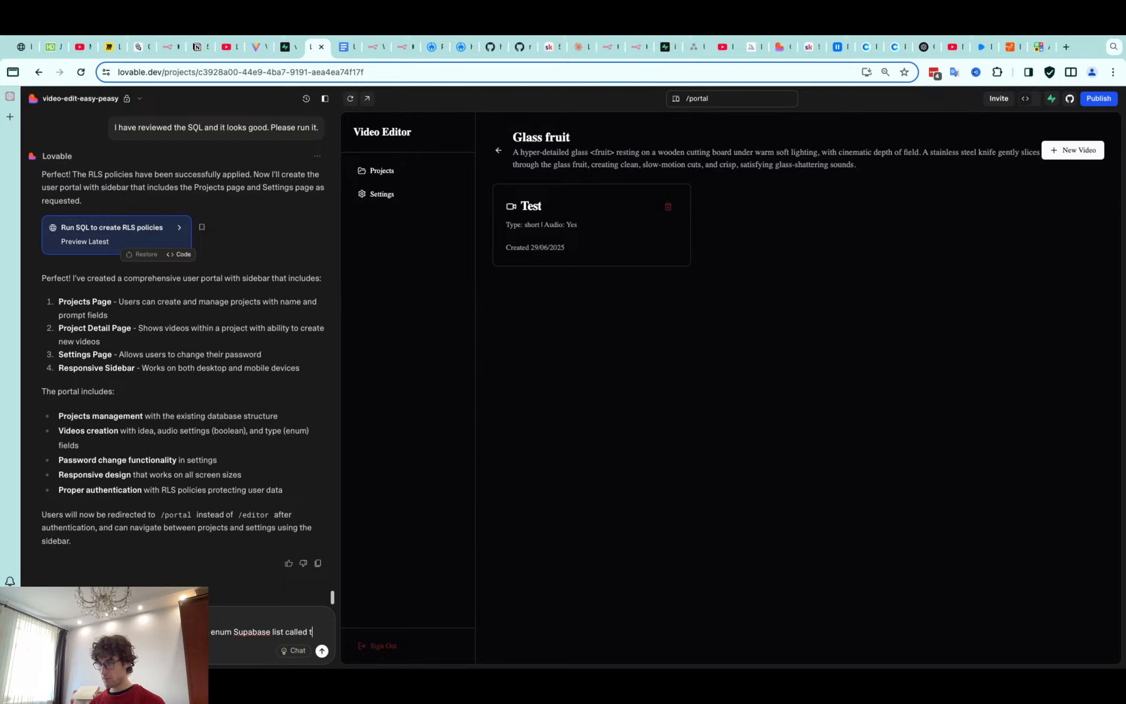
type("video")
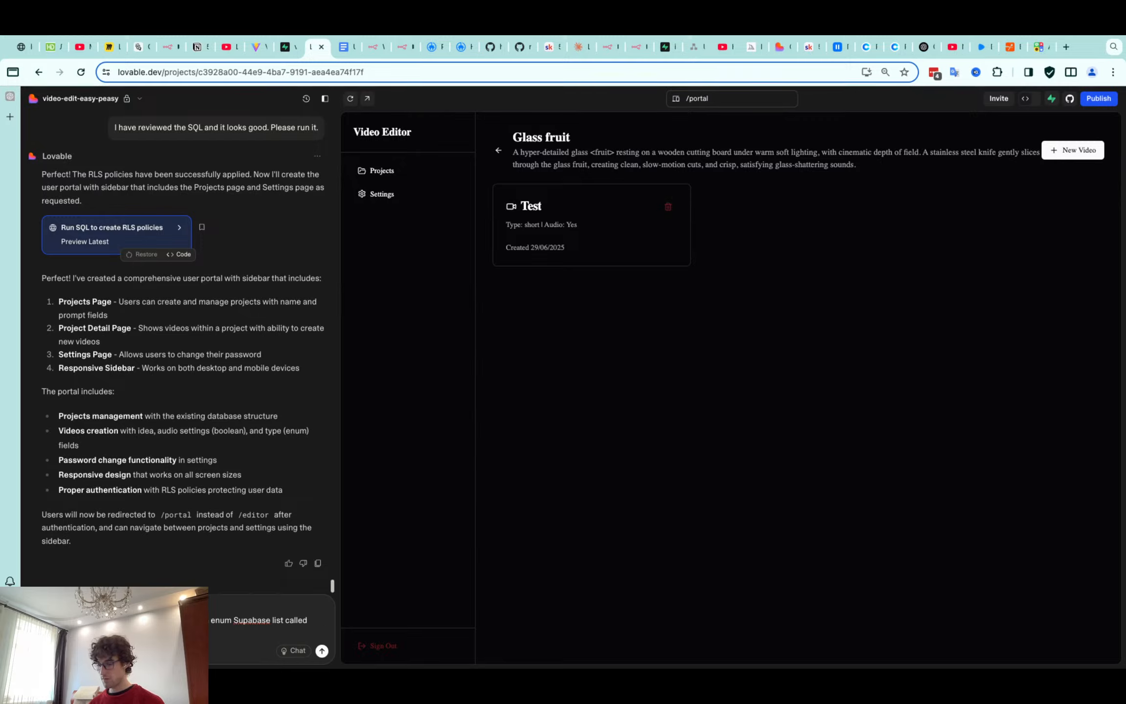
key("shift+Return")
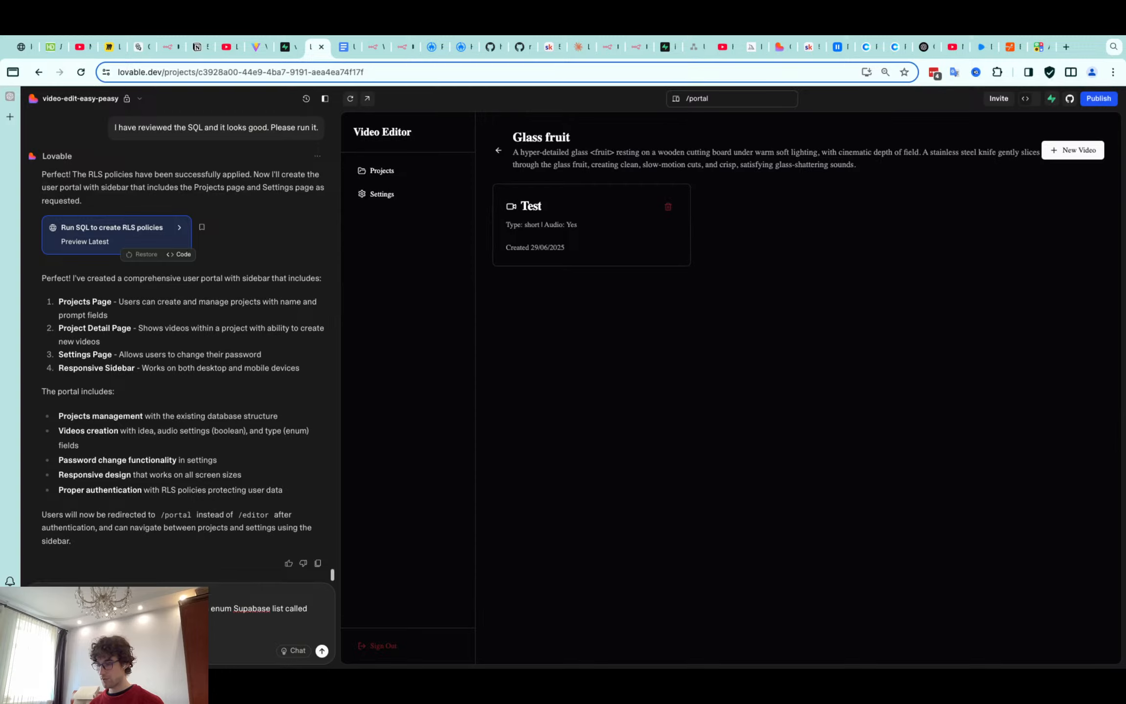
type("t")
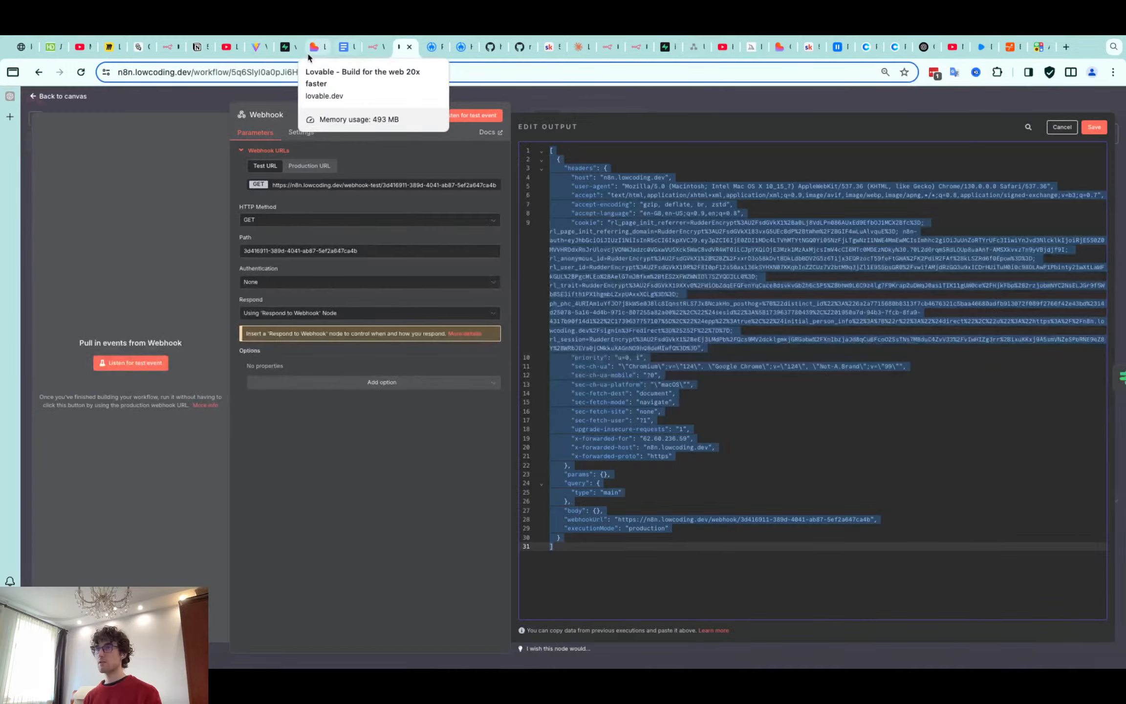
Switch to Supabase, review the column definitions of the videos table and rename the table to shots
left_click(285, 46)
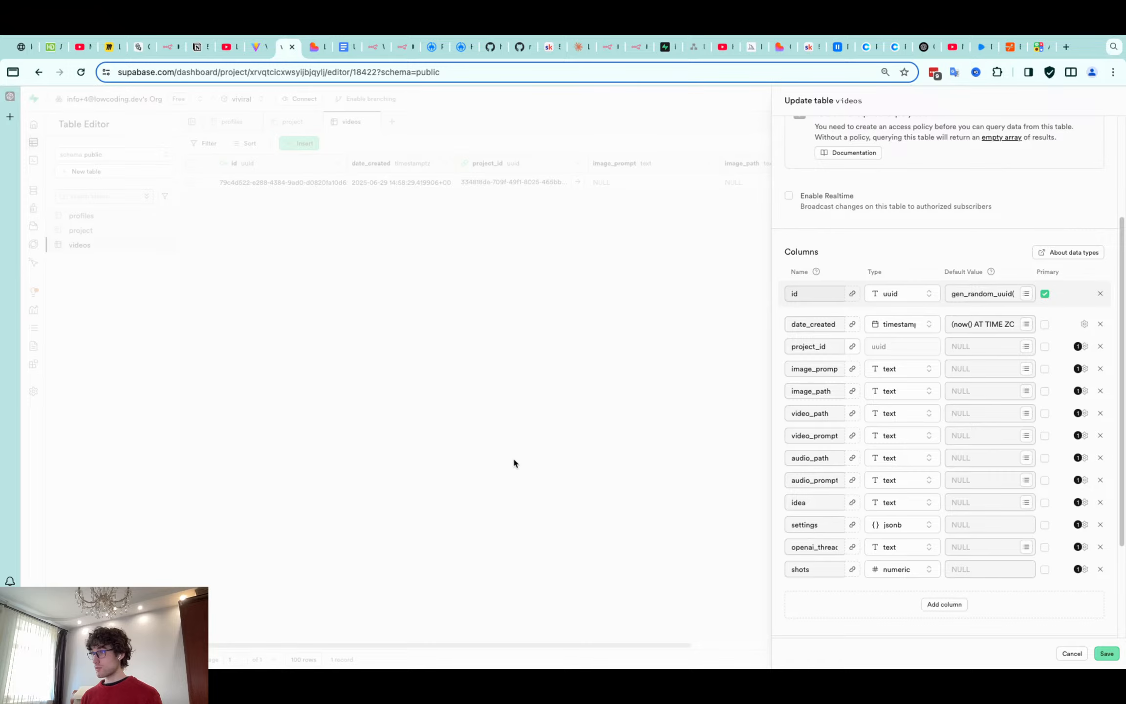
left_click(690, 452)
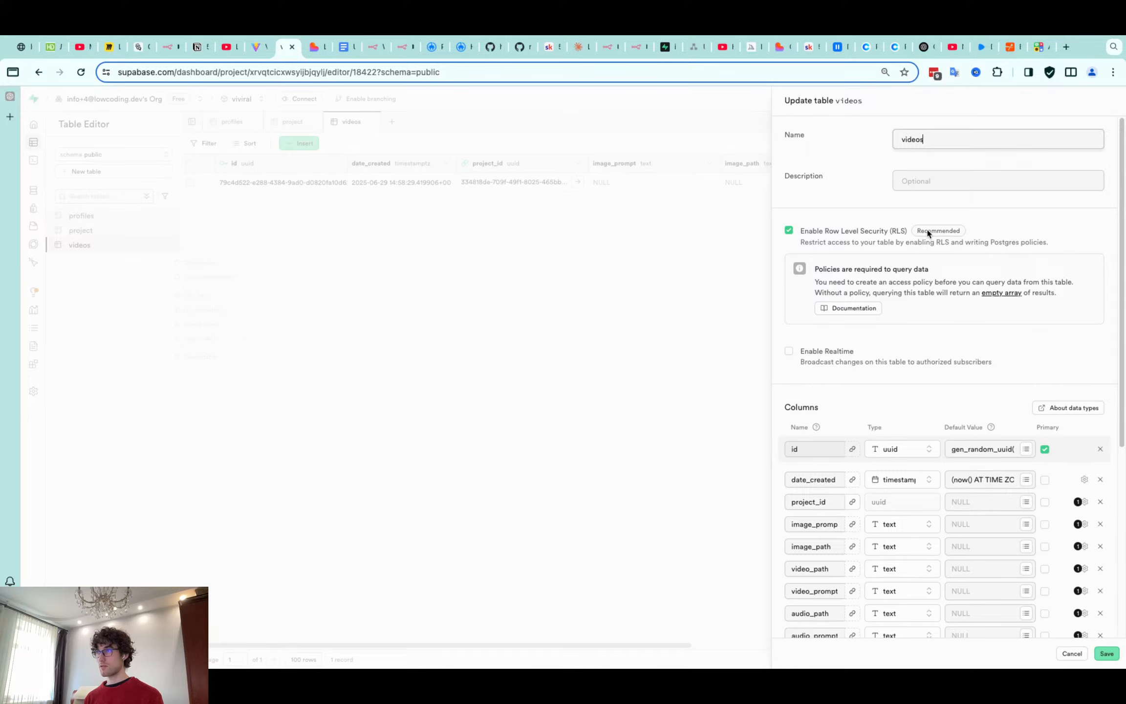
scroll(1026, 473, "down", 6)
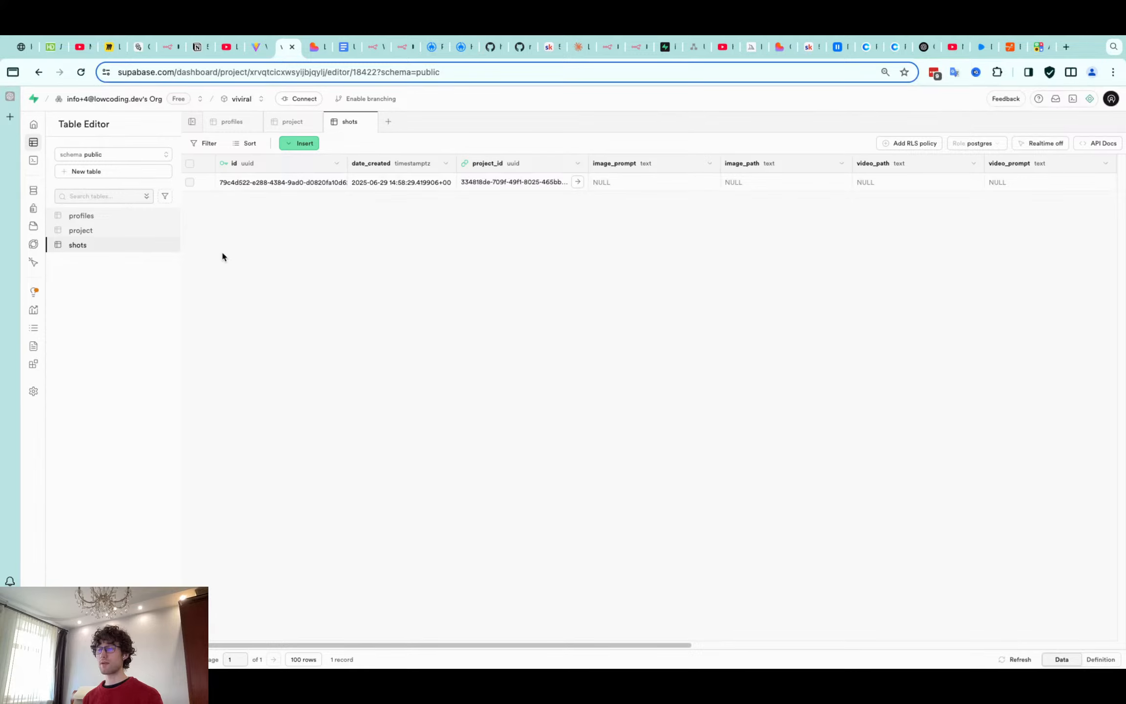
Create a new table named videos with date_created, idea (text), shots (numeric), type (video_type) and audio (bool) columns, and save it
left_click(134, 174)
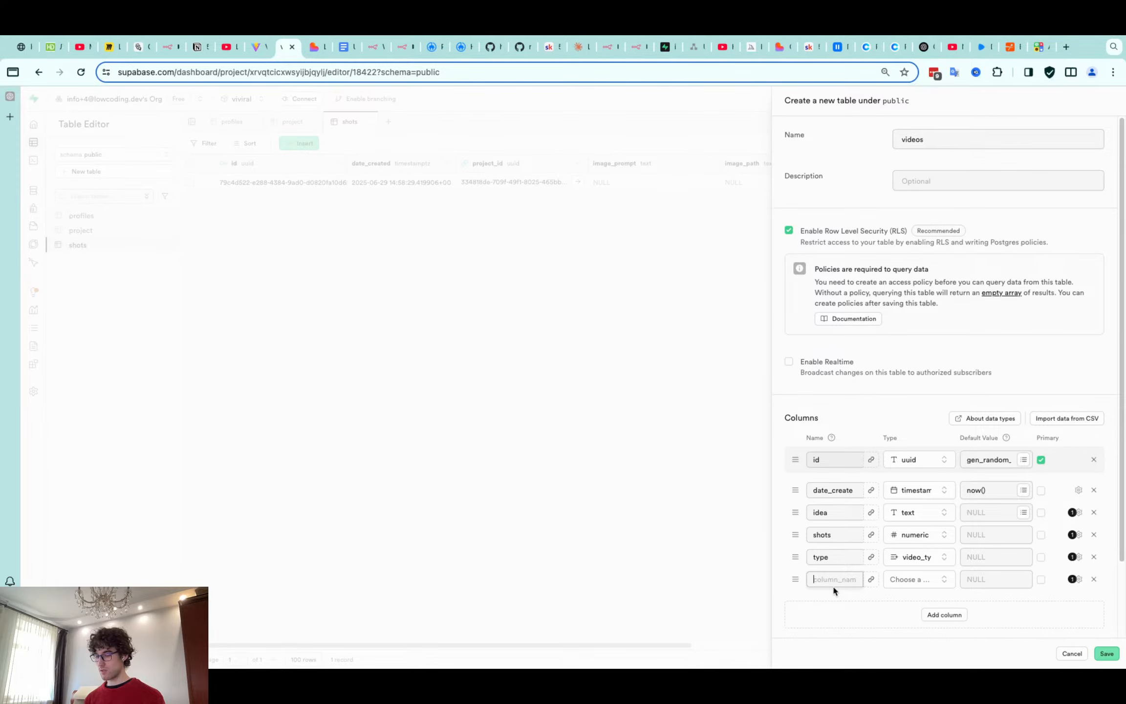
type("audio")
left_click(912, 585)
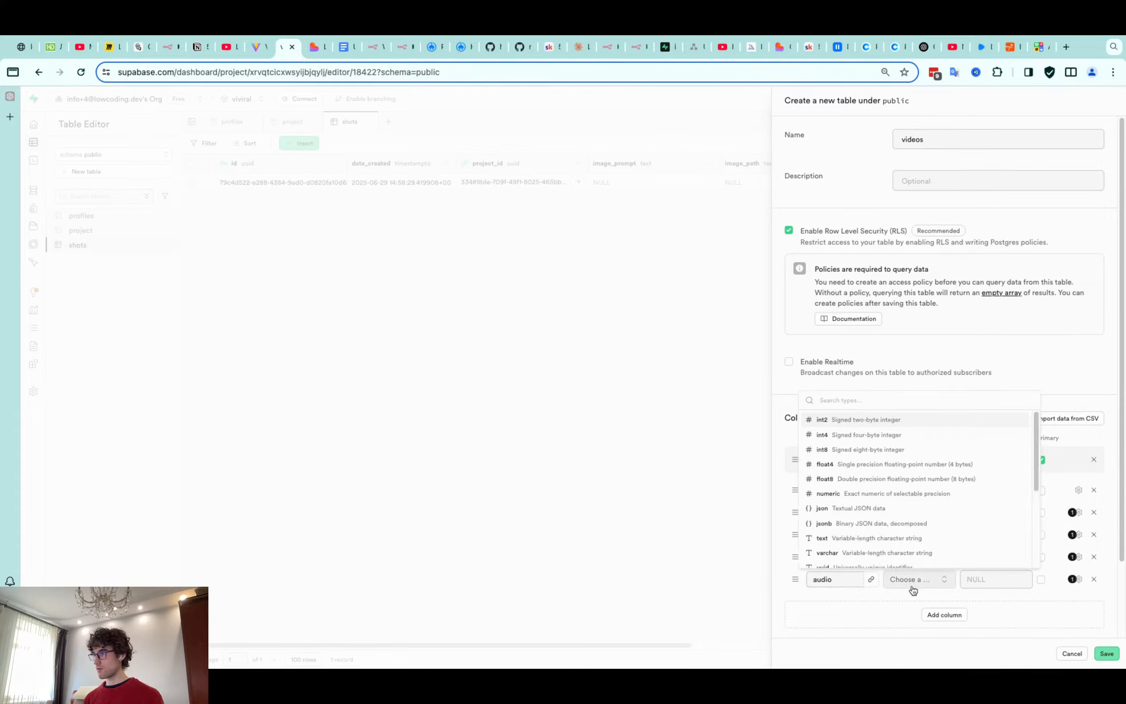
type("boo")
left_click(878, 419)
left_click(1107, 653)
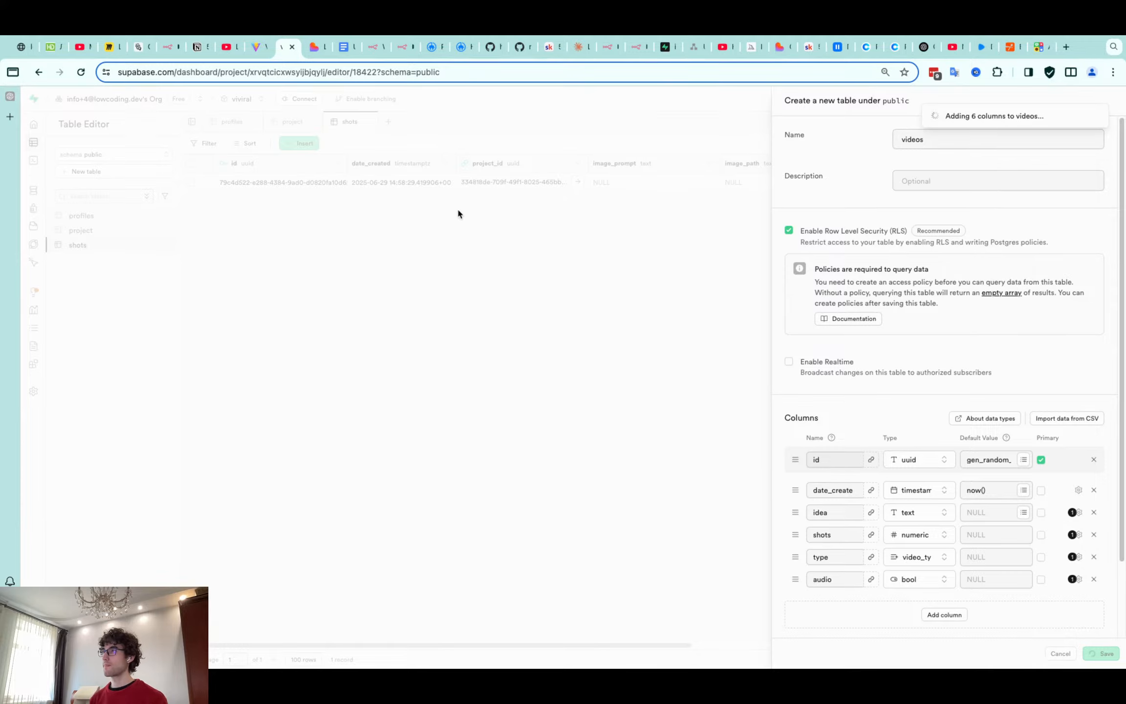
Open the project table and bring up its table actions
left_click(150, 234)
left_click(168, 230)
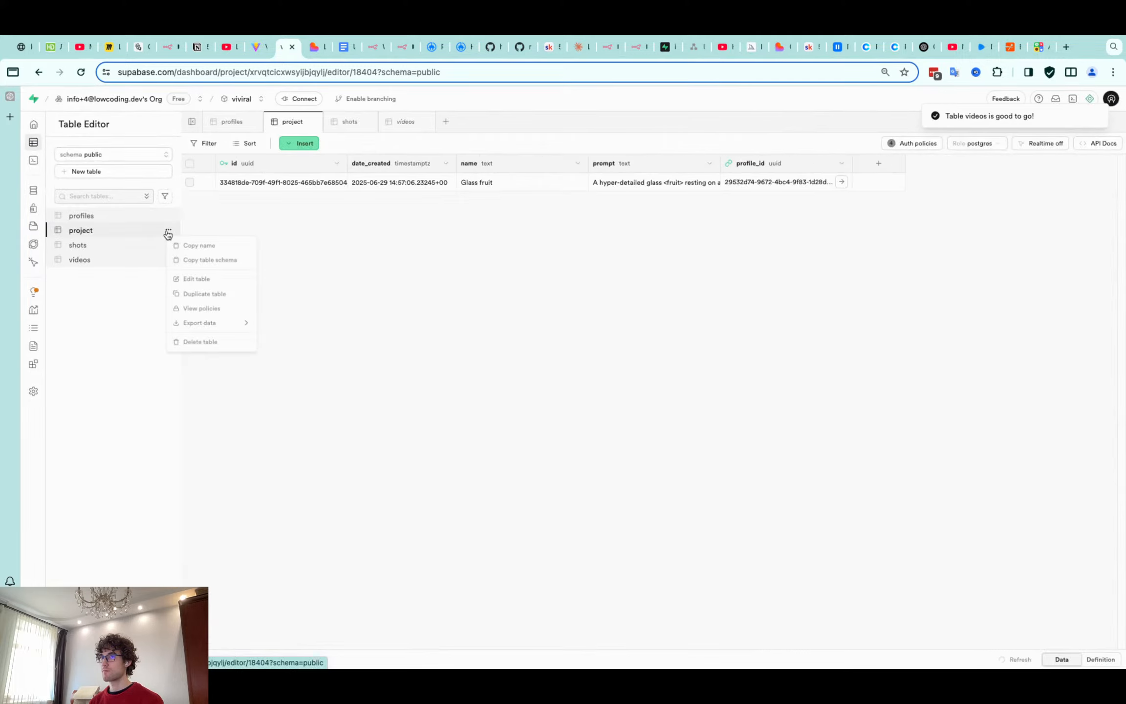
Rename the project table to projects and save the change
left_click(190, 286)
left_click(955, 158)
type("s")
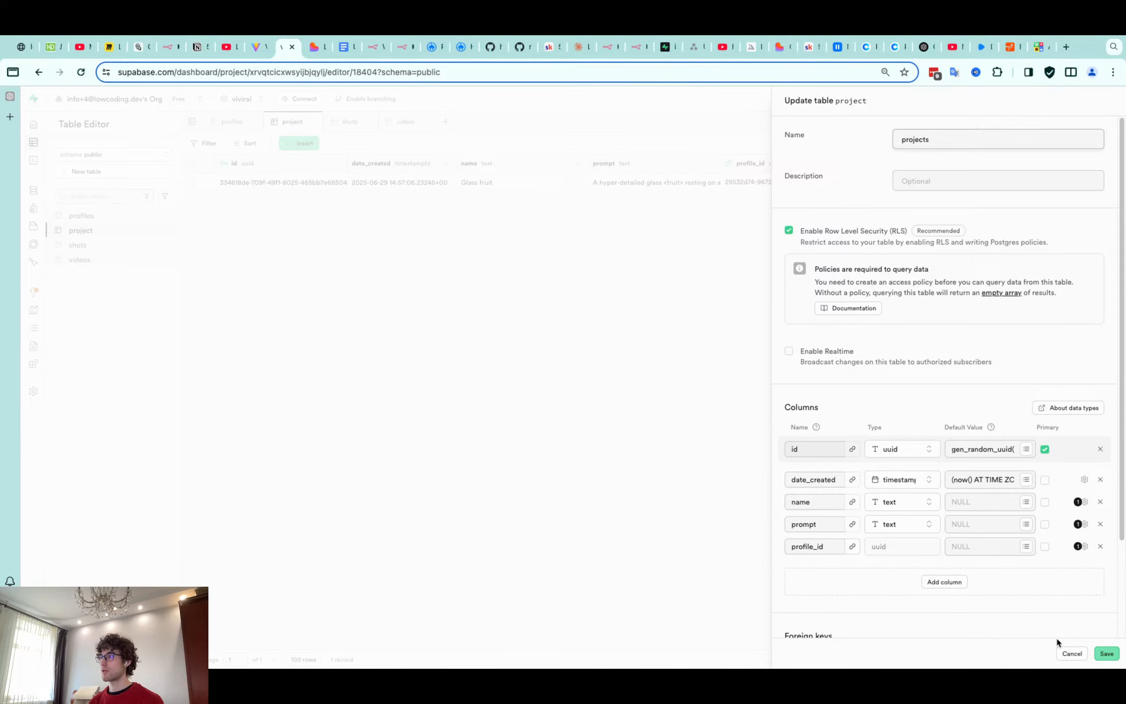
left_click(1105, 654)
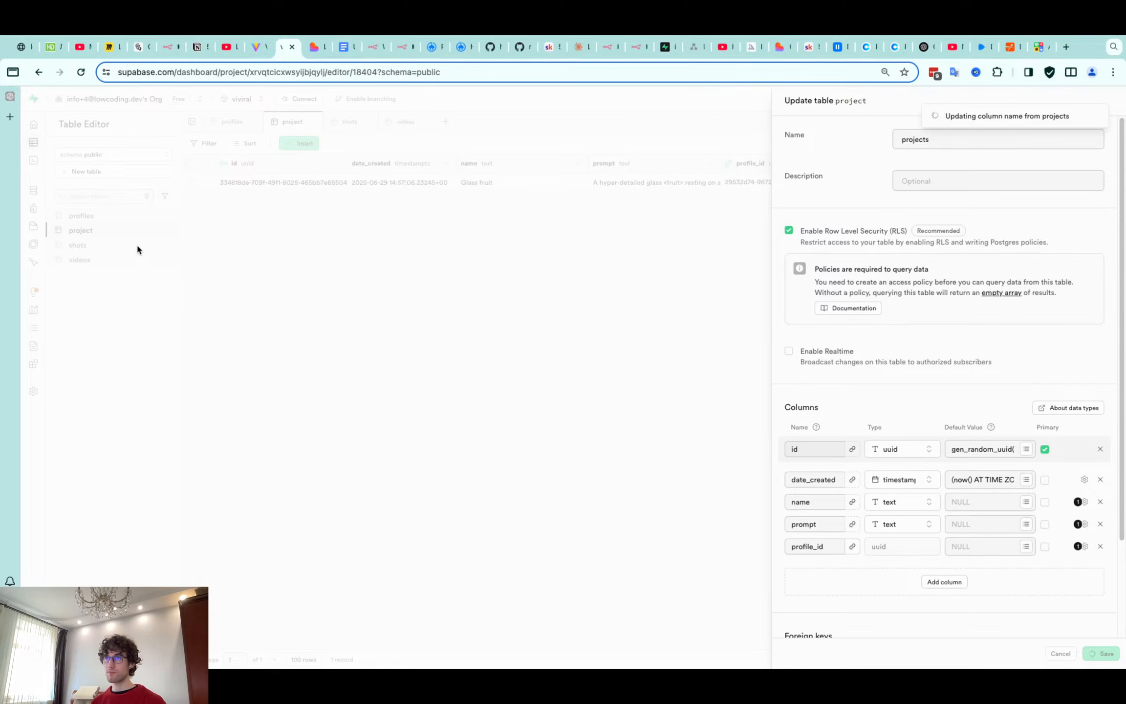
Switch to Lovable and add the line "Update code aligned with update" below the video_type item in the chat prompt
left_click(313, 47)
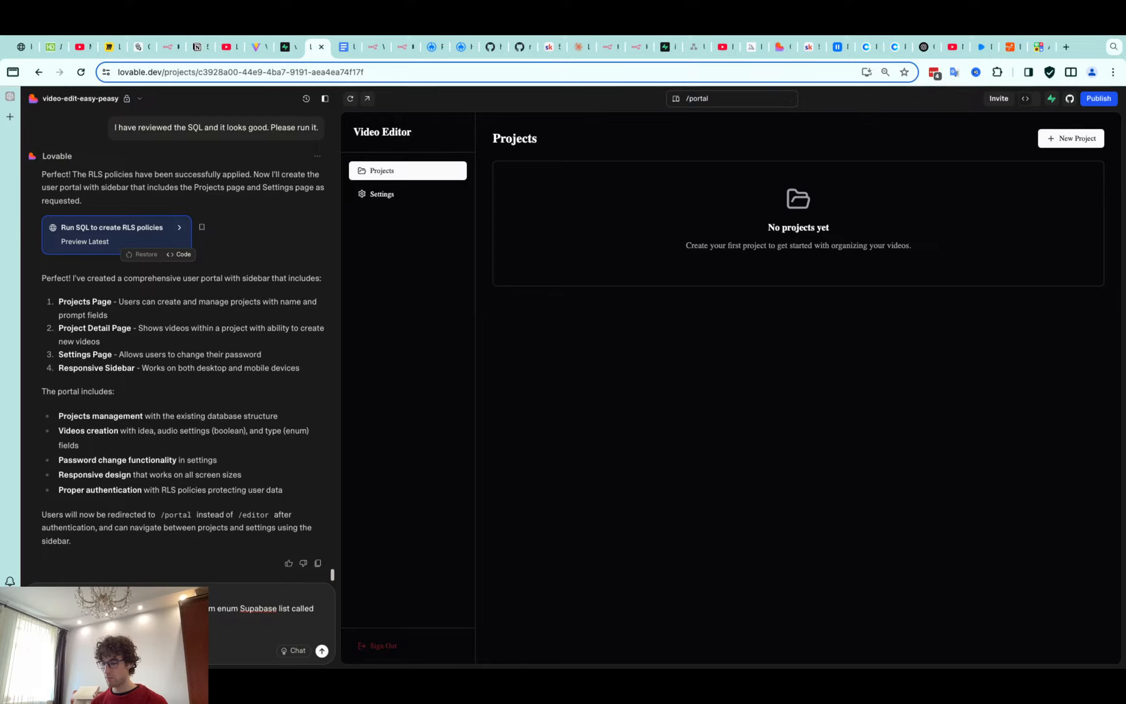
key("shift+Return")
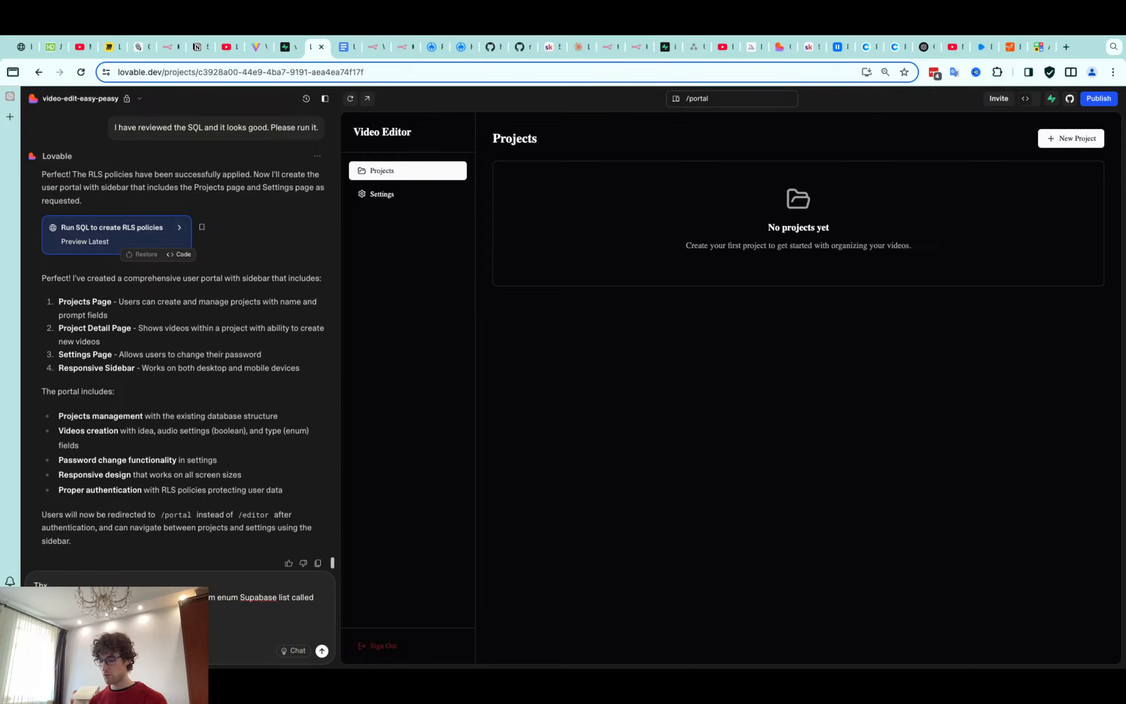
key("shift+Return")
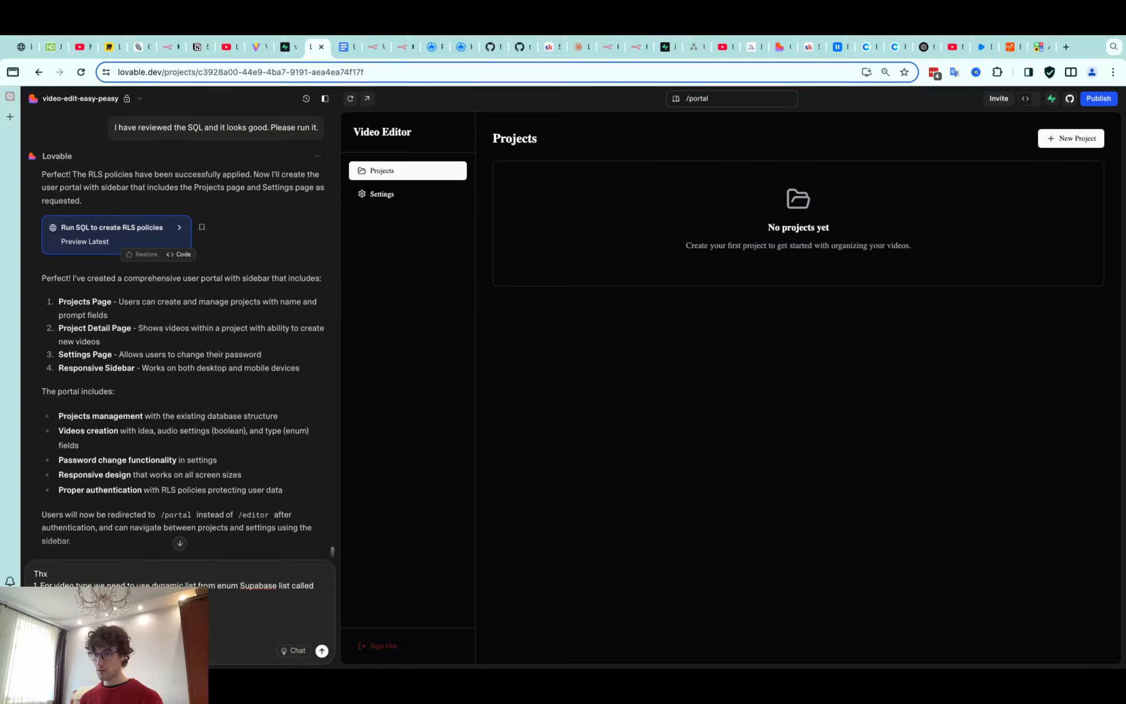
key("shift+Return")
key("shift+Return")
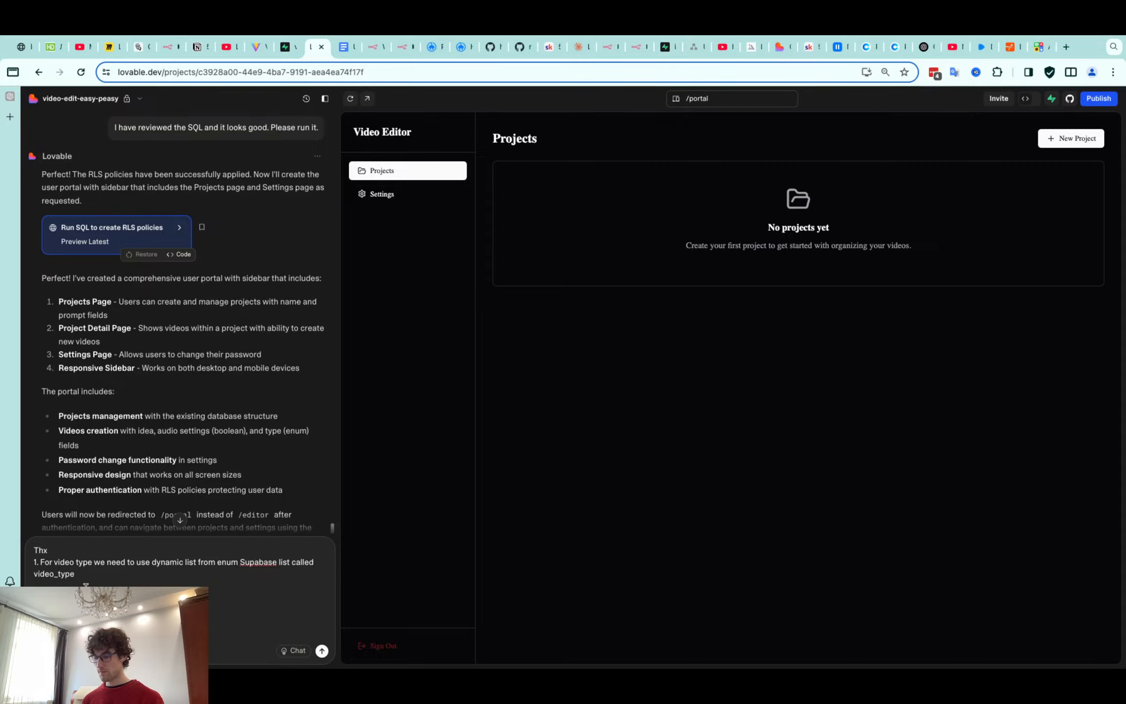
type("Update co")
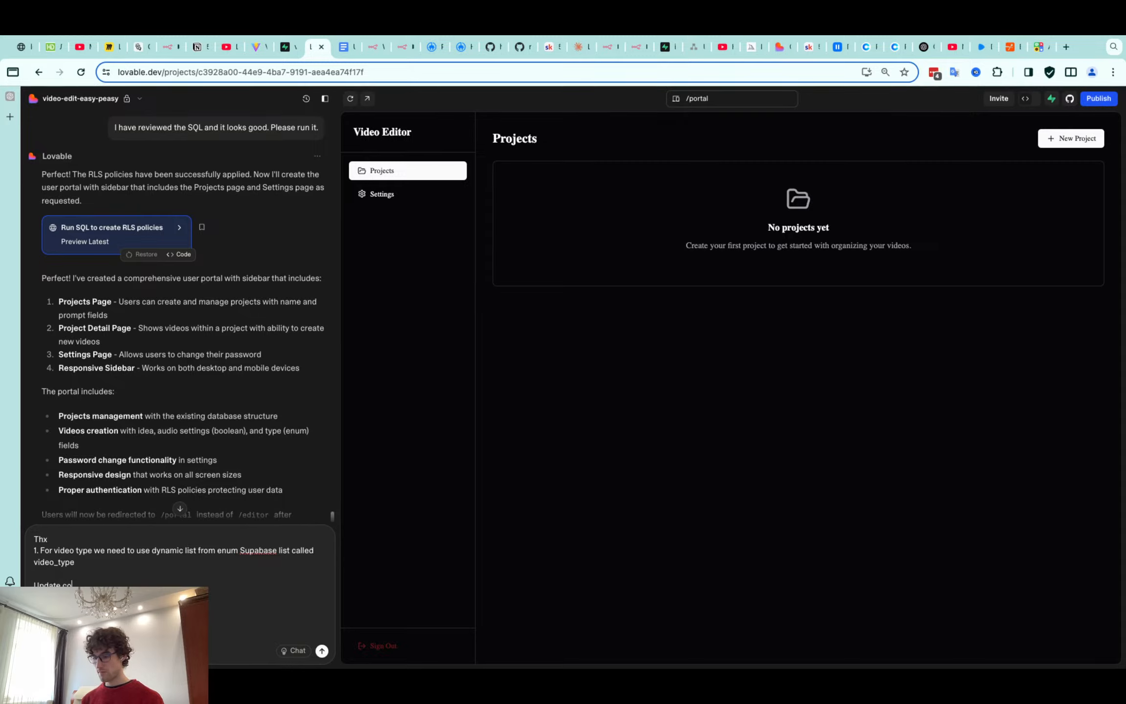
type("de aligned with und")
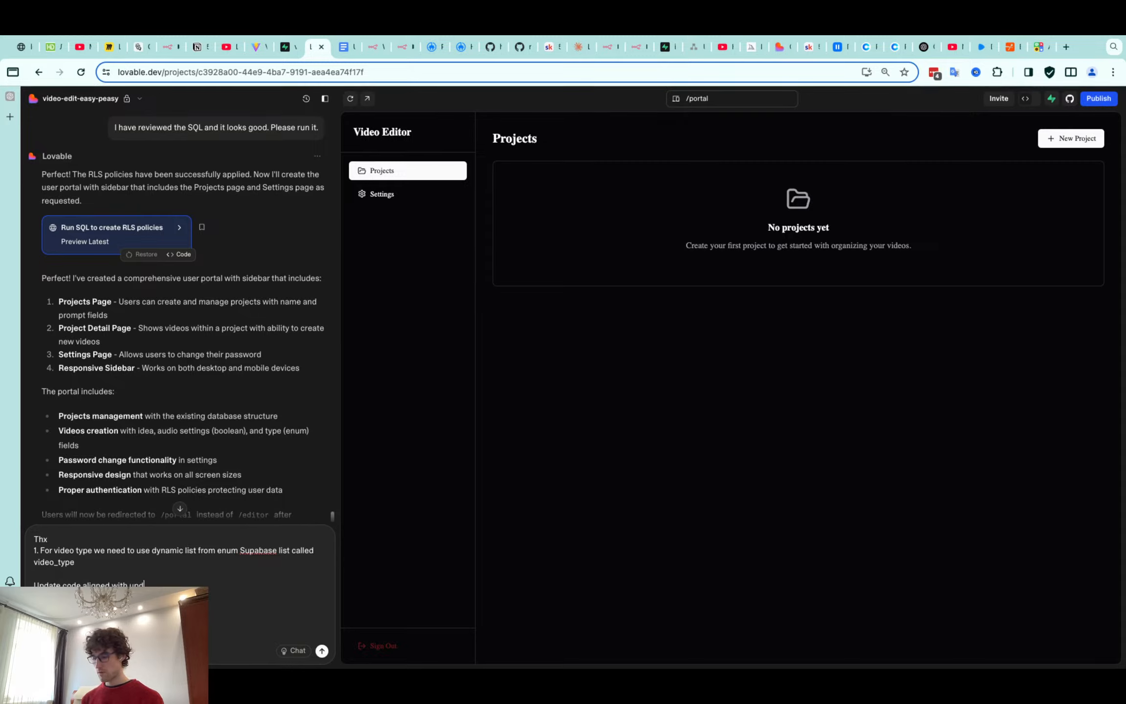
key("BackSpace")
key("BackSpace")
type("pdate")
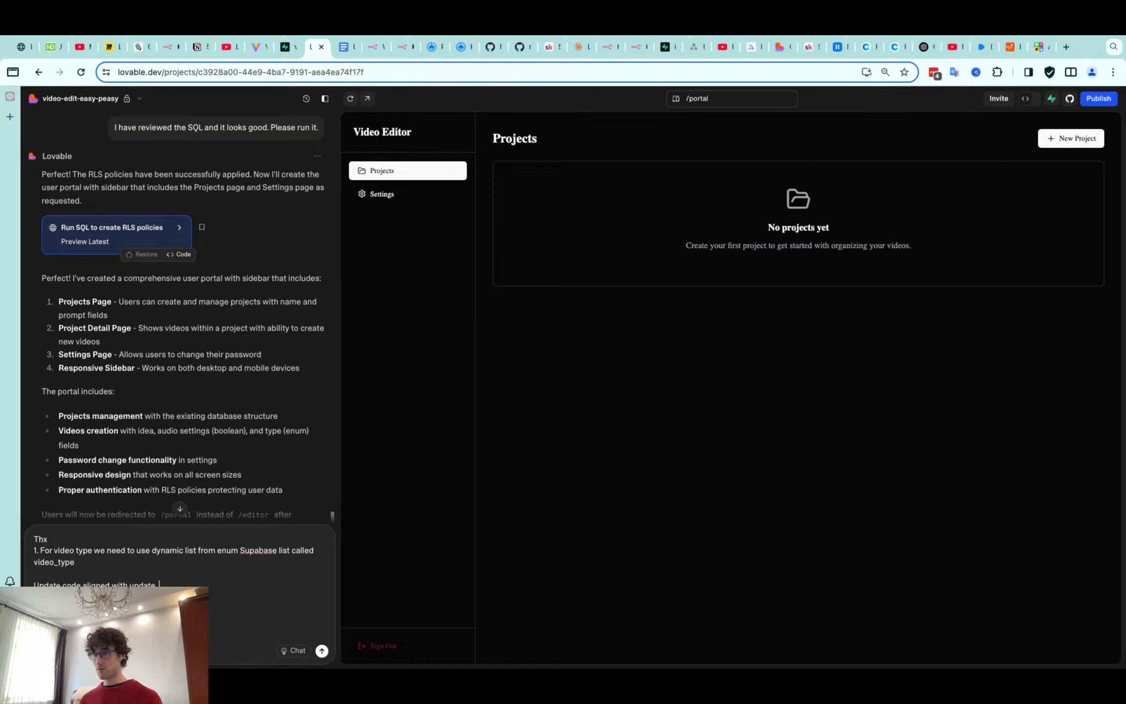
Start a second numbered item, "2.", after the video_type item in the chat prompt
left_click(118, 558)
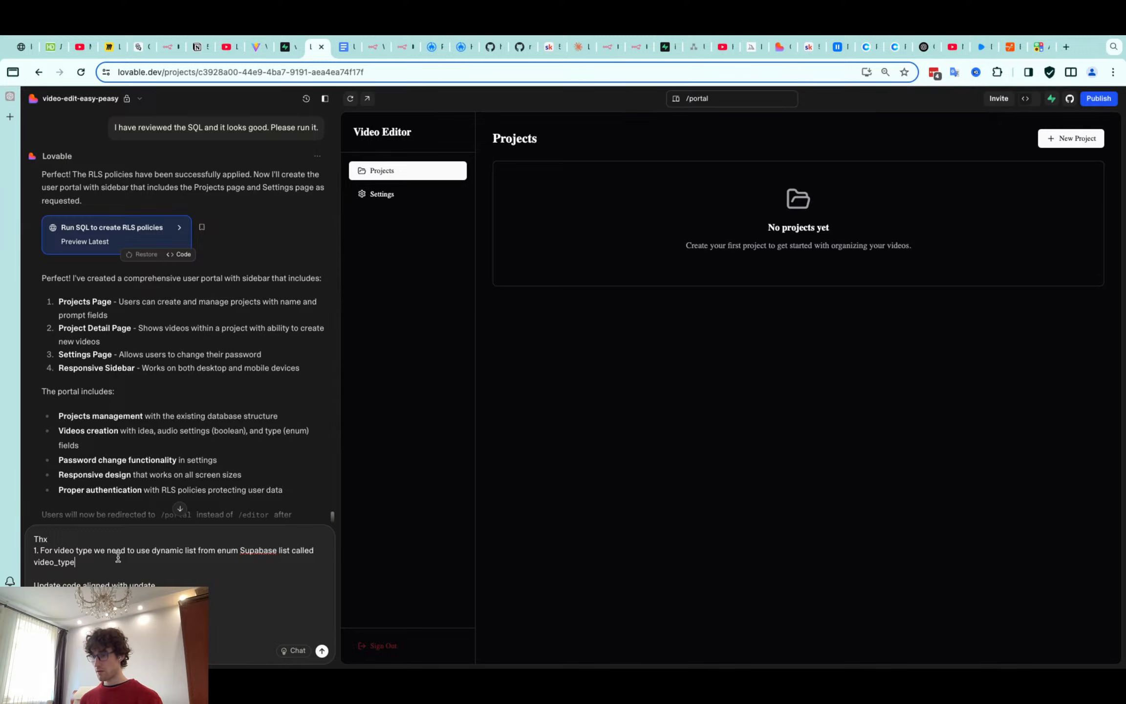
key("shift+Return")
type("2.")
Switch to Supabase and remove the idea, settings, OpenAI thread and shots columns from the shots table
key("ctrl+shift+Tab")
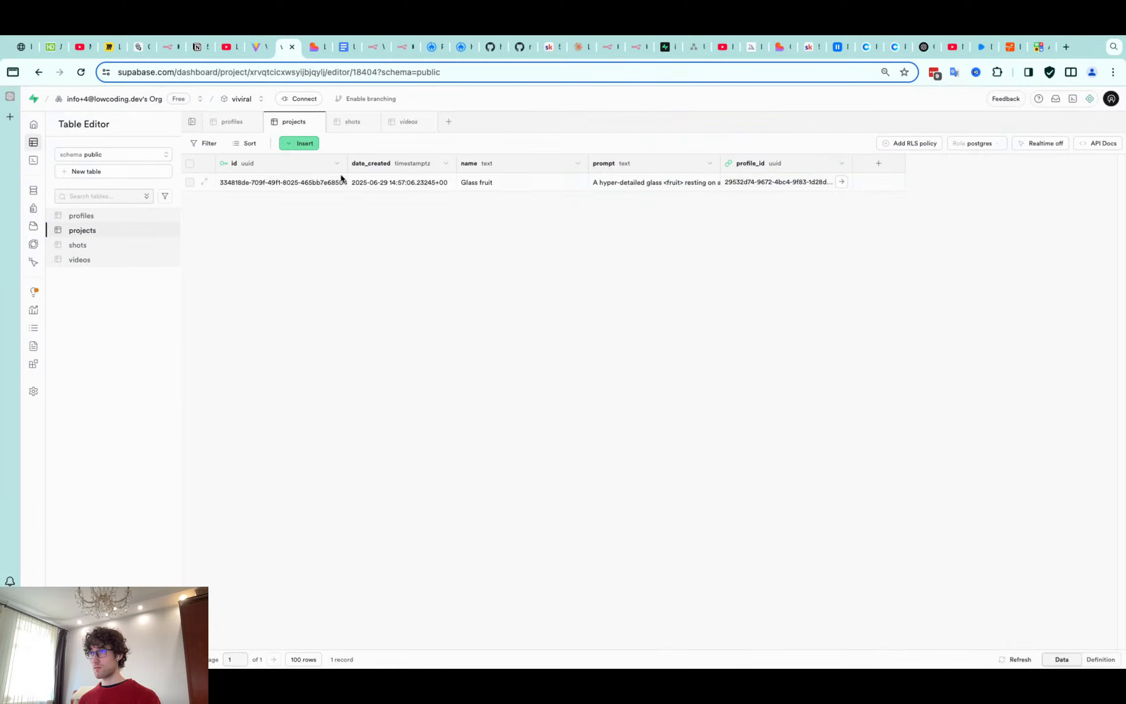
left_click(108, 245)
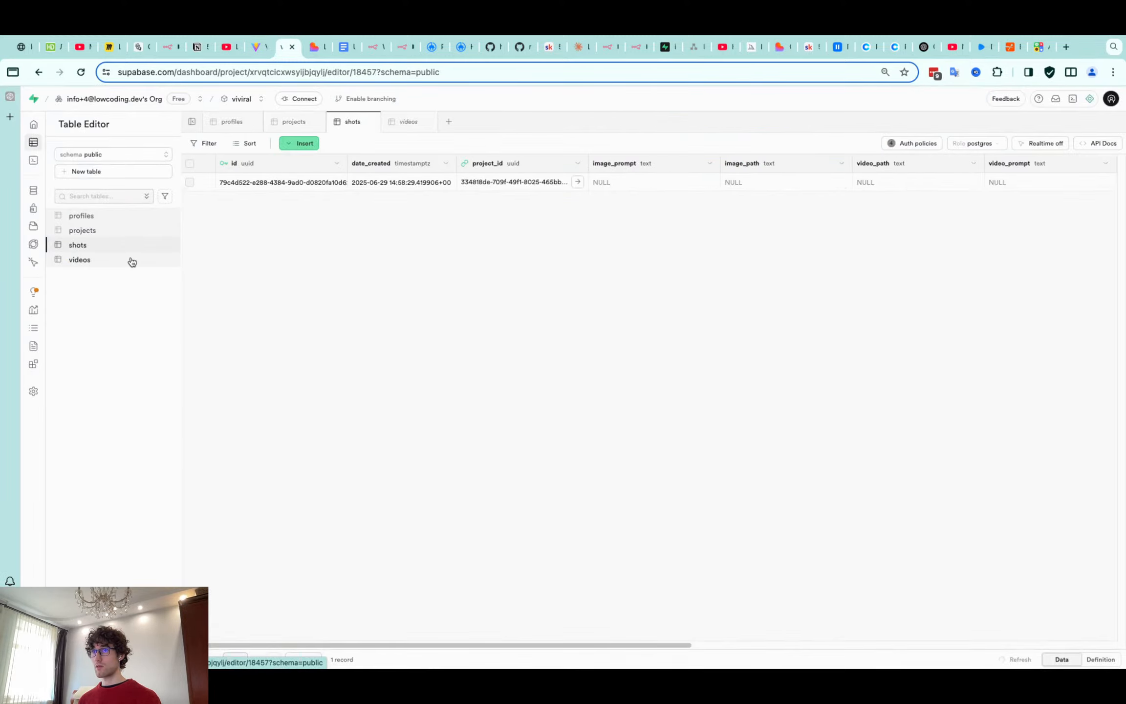
left_click(147, 260)
left_click(168, 246)
left_click(168, 245)
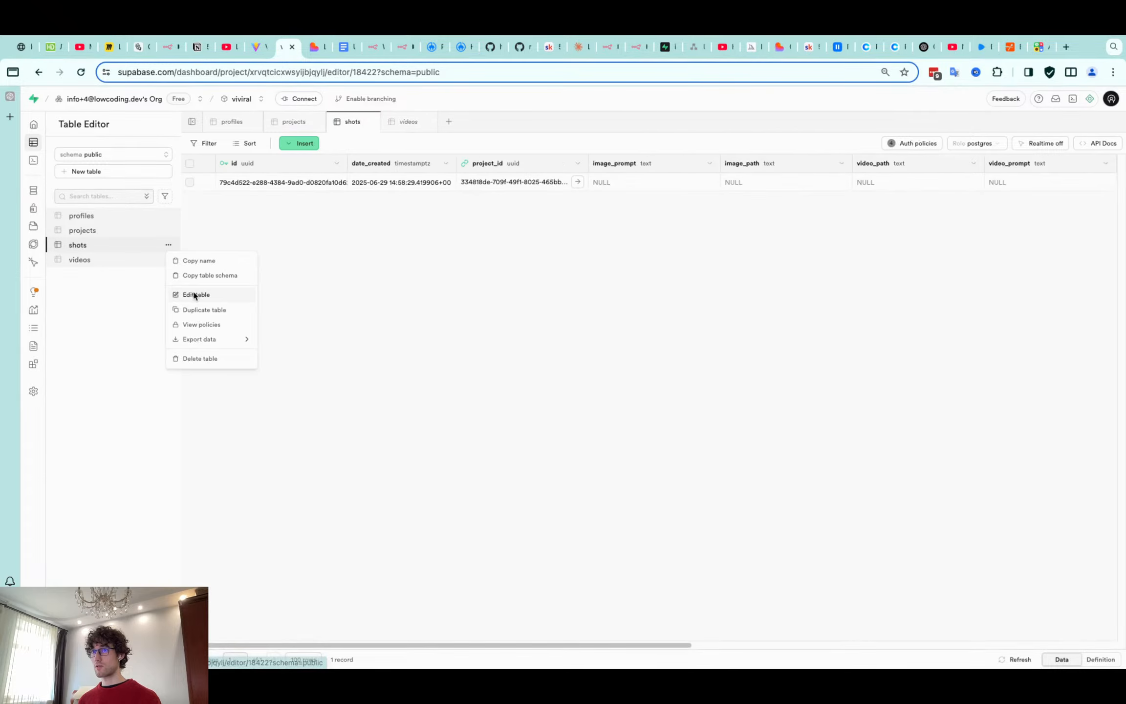
left_click(194, 295)
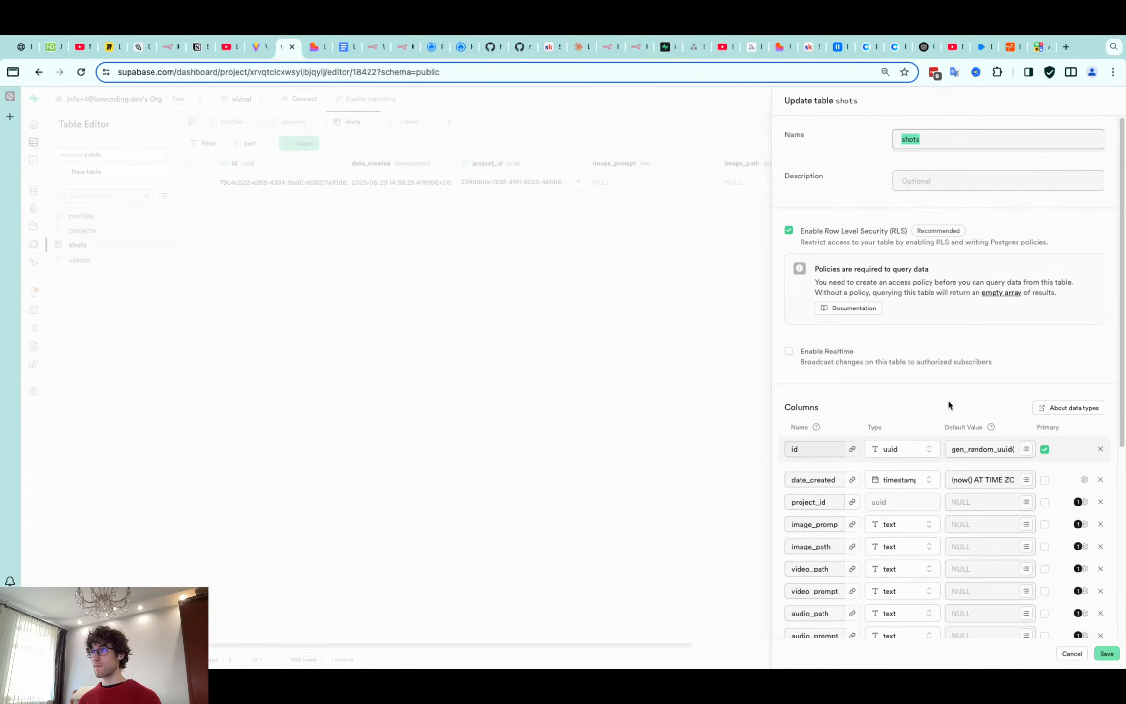
scroll(948, 405, "down", 5)
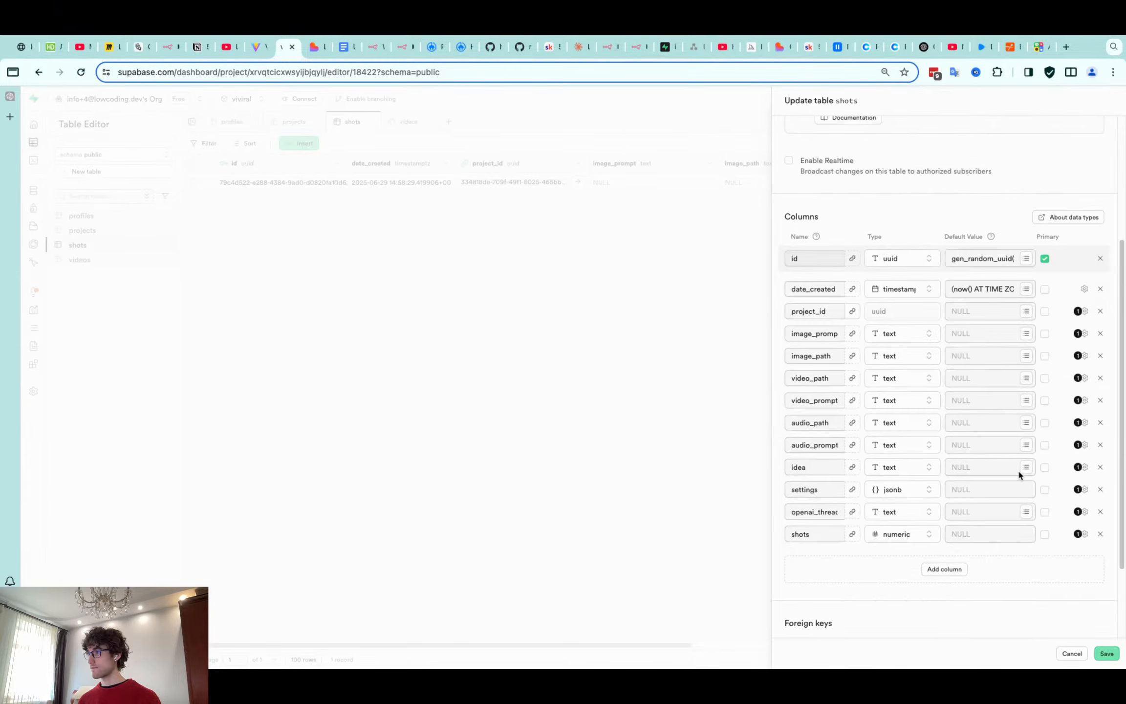
left_click(1100, 468)
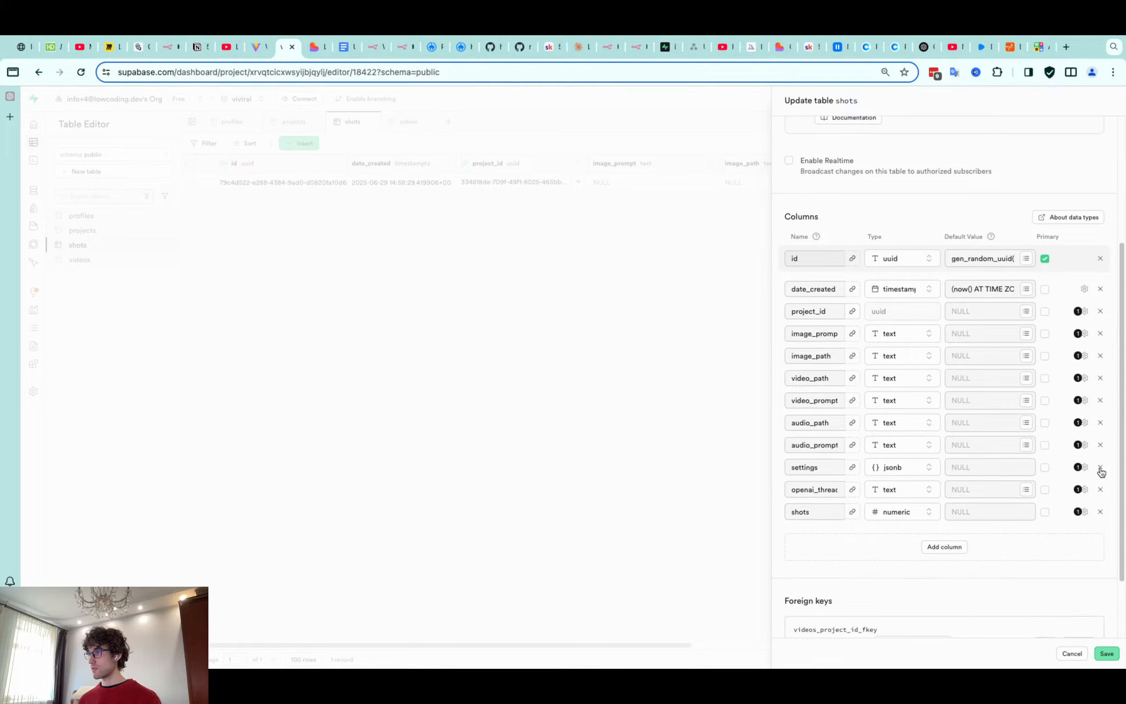
left_click(1100, 467)
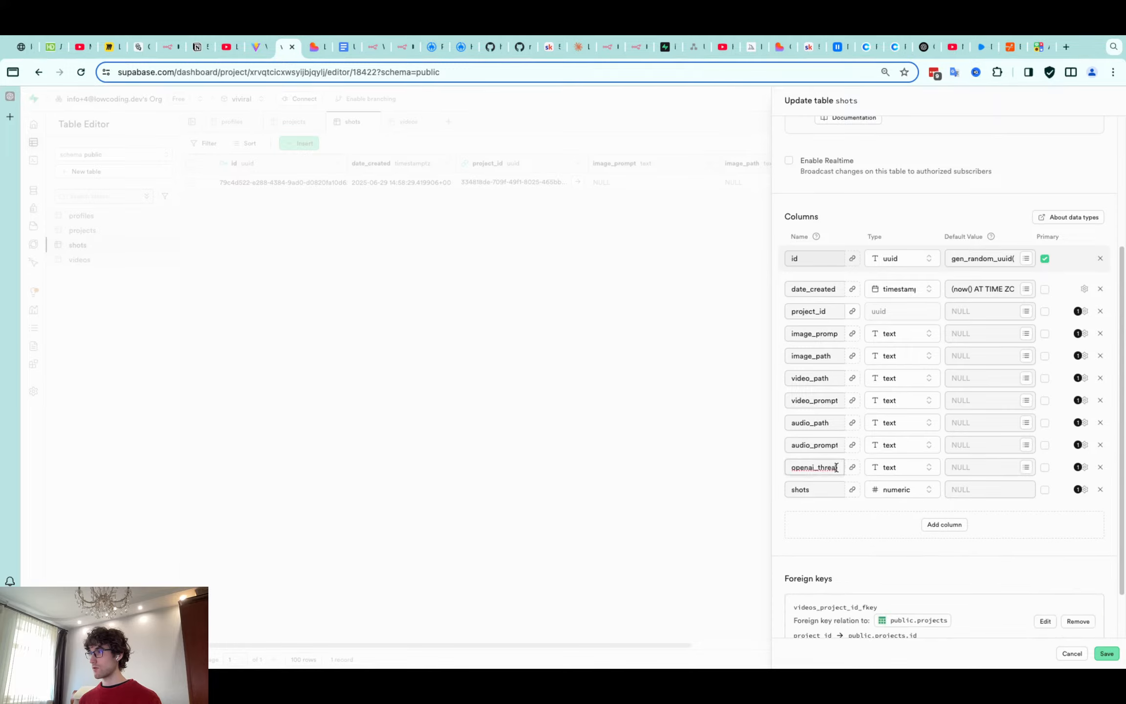
left_click(1100, 467)
left_click(1100, 468)
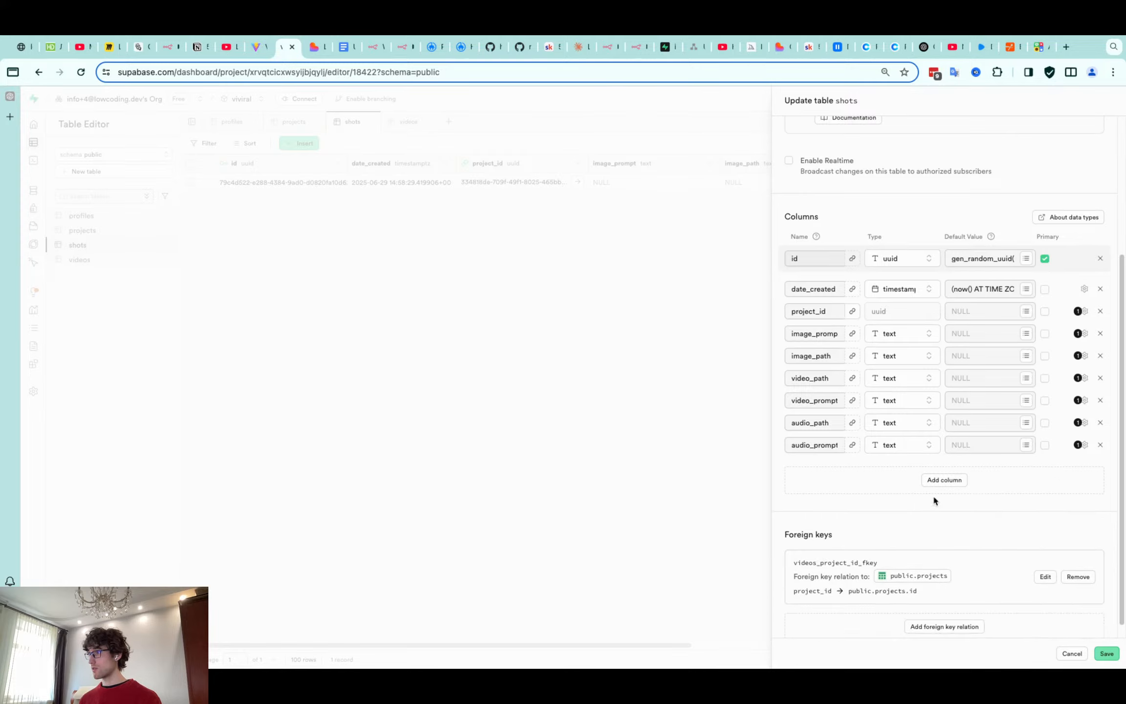
Remove the project_id column from the shots table and add a new column named video_id
left_click(941, 480)
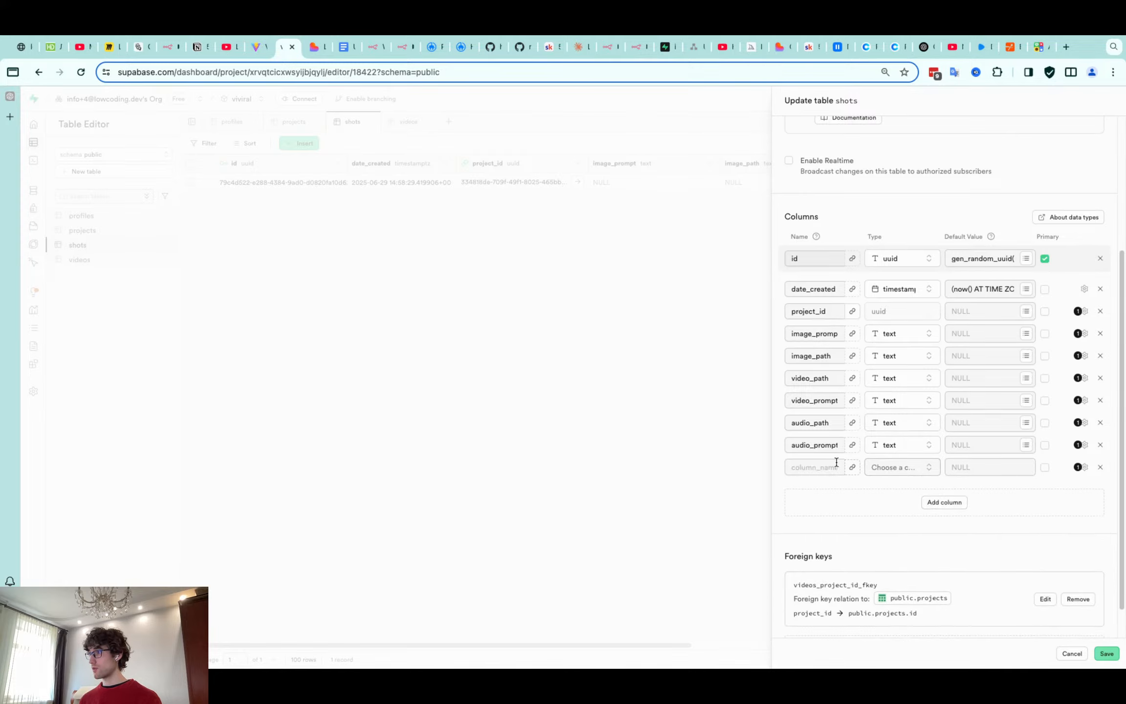
left_click(1101, 312)
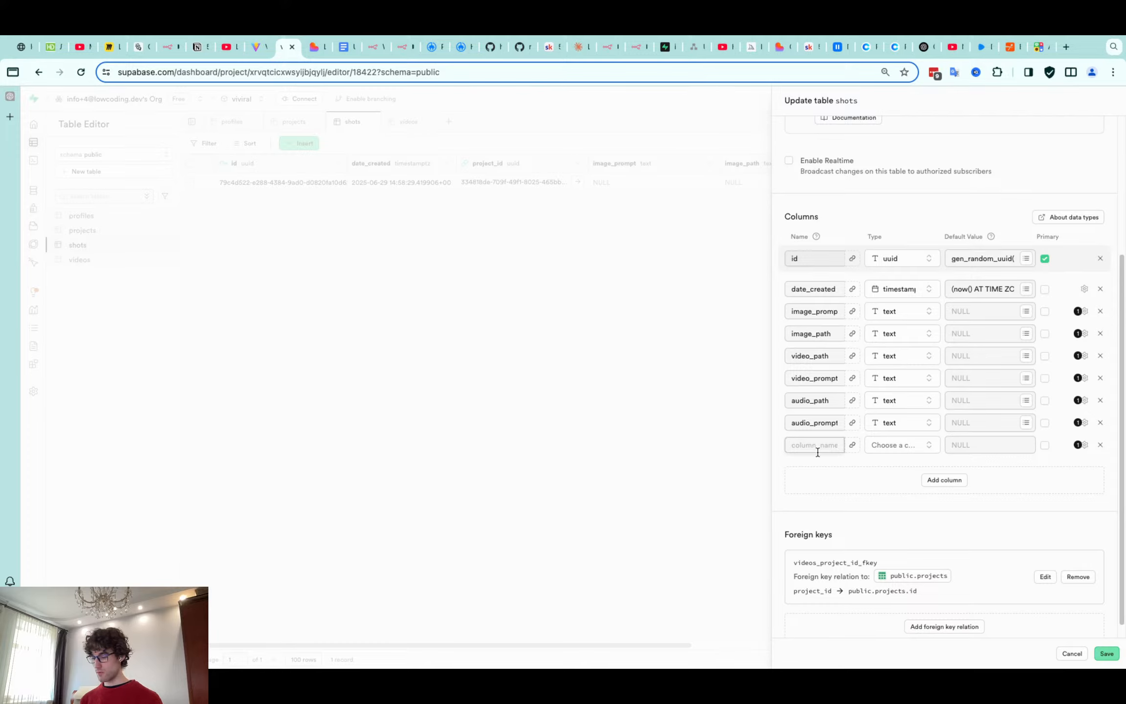
type("video_id")
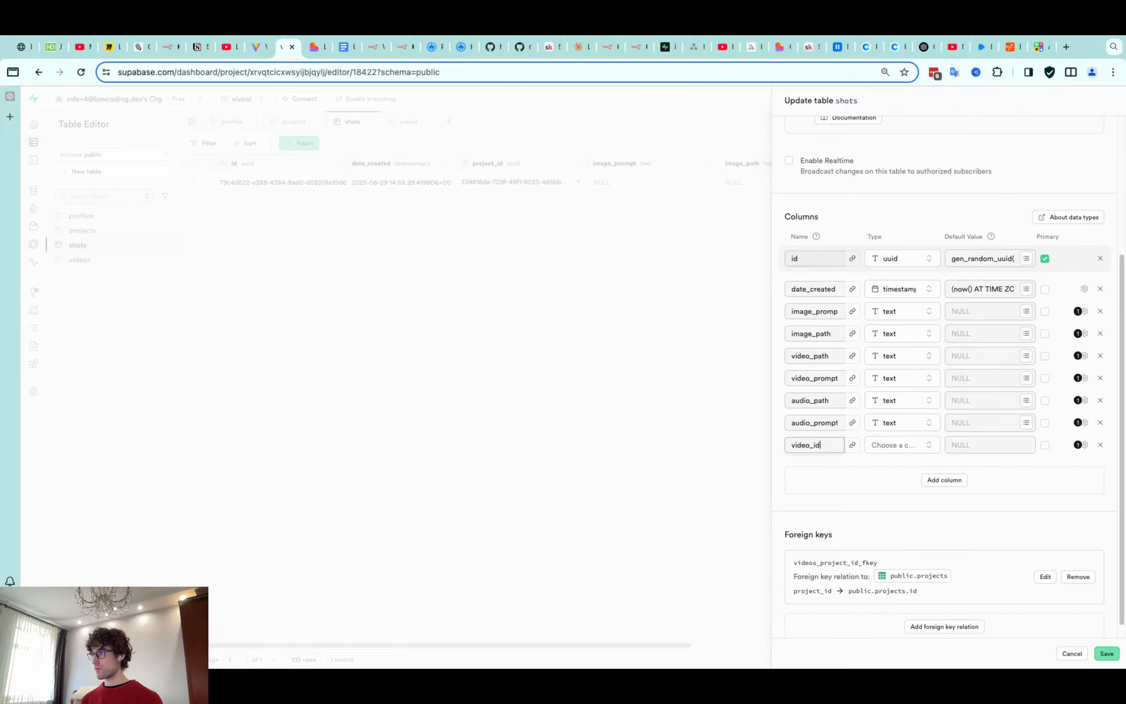
left_click(880, 446)
Create a foreign key from video_id to the id column of the videos table, setting its action for removed rows
left_click(853, 445)
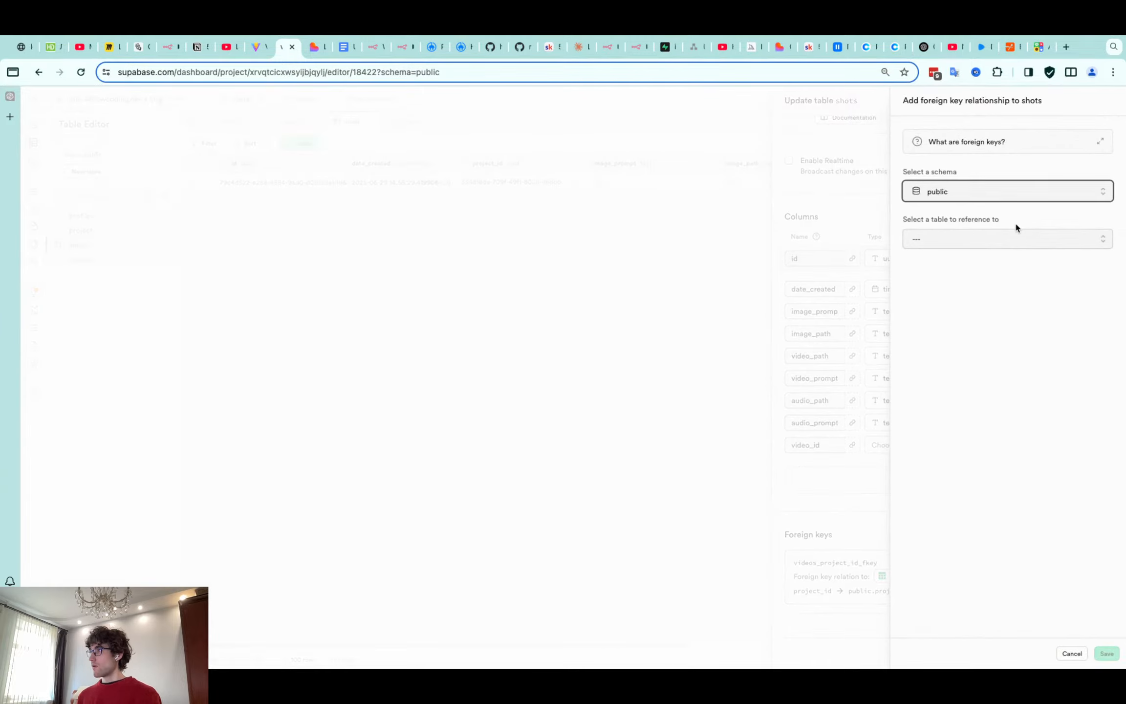
left_click(1015, 237)
left_click(998, 339)
left_click(1049, 296)
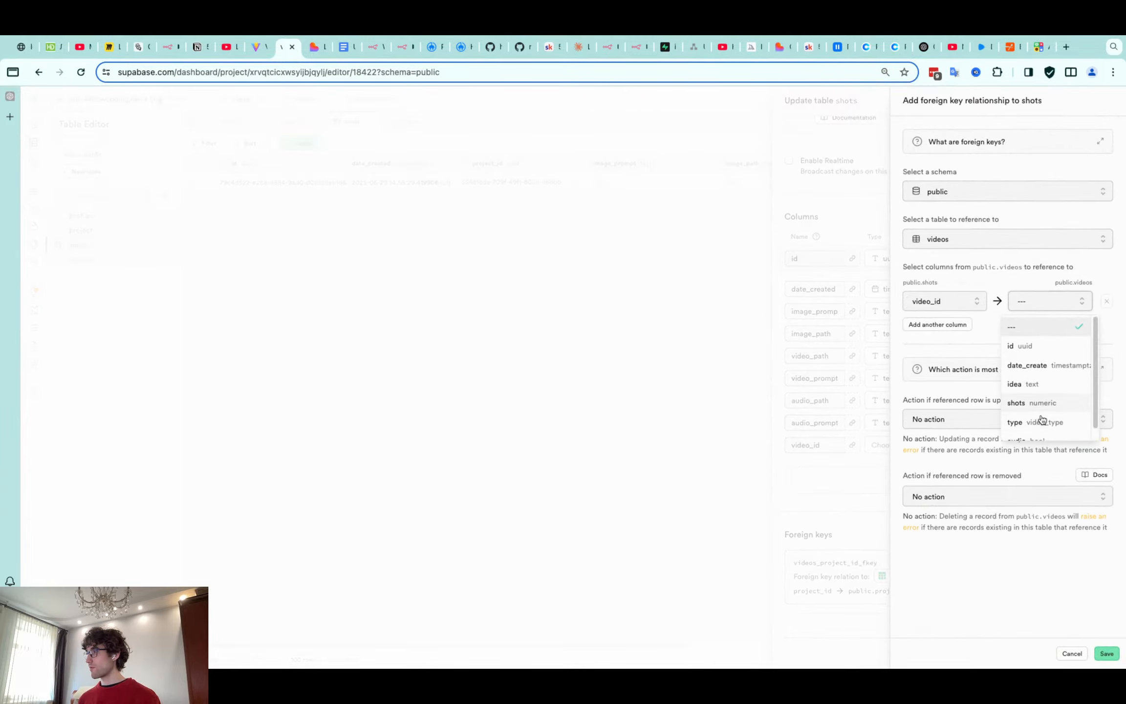
left_click(1001, 333)
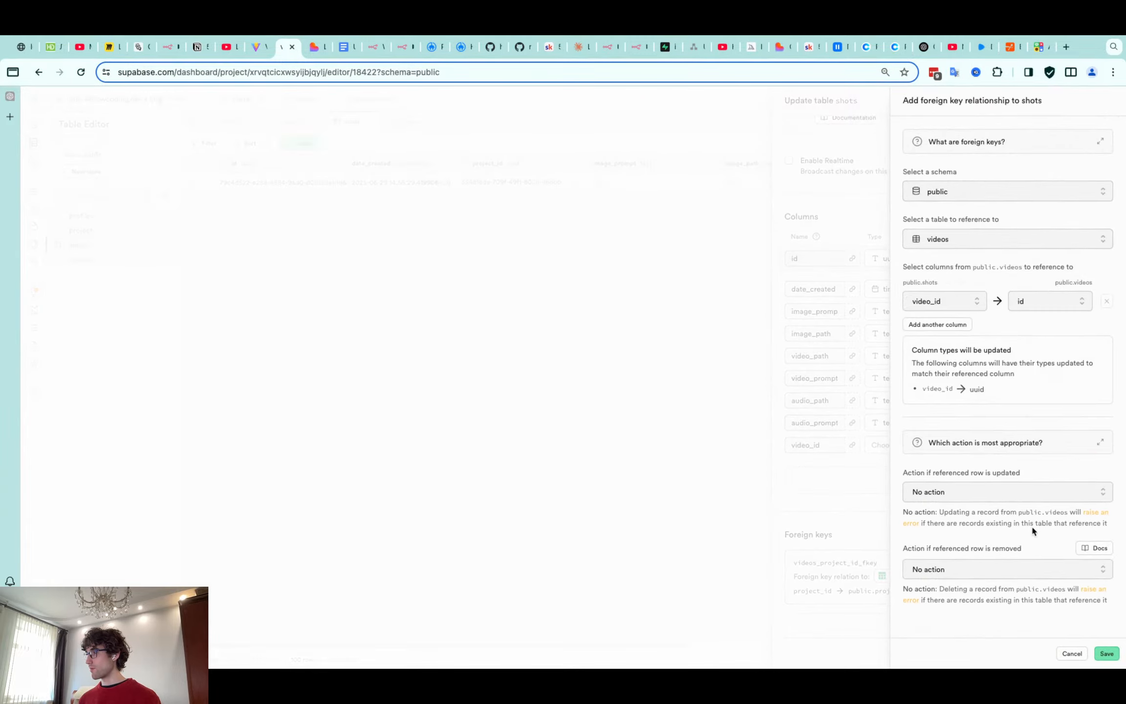
left_click(1034, 569)
left_click(980, 542)
left_click(1107, 654)
Mark the foreign key to the projects table for removal and try to save the shots table
scroll(880, 457, "down", 2)
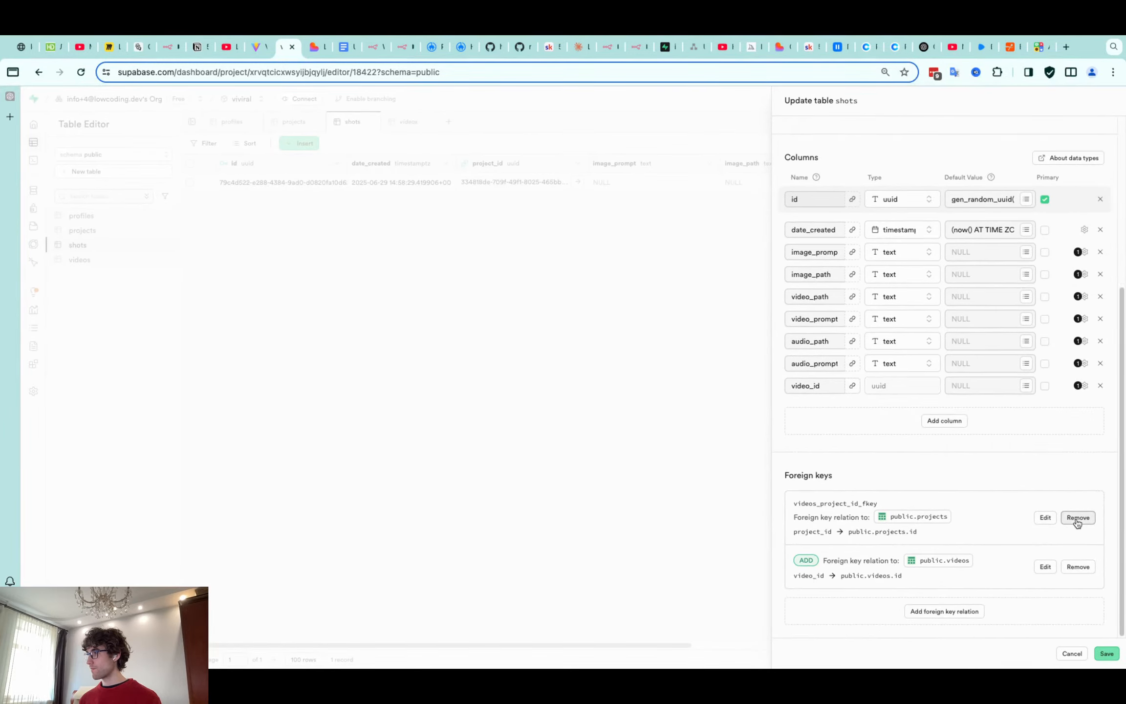
left_click(1078, 519)
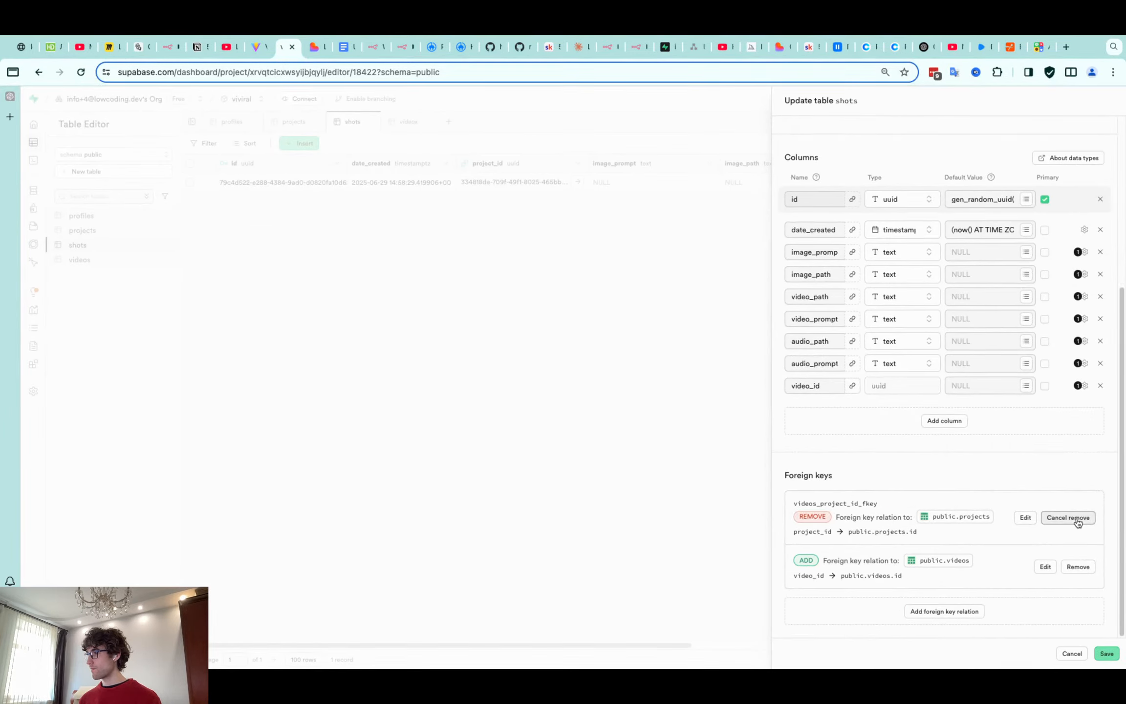
left_click(1107, 654)
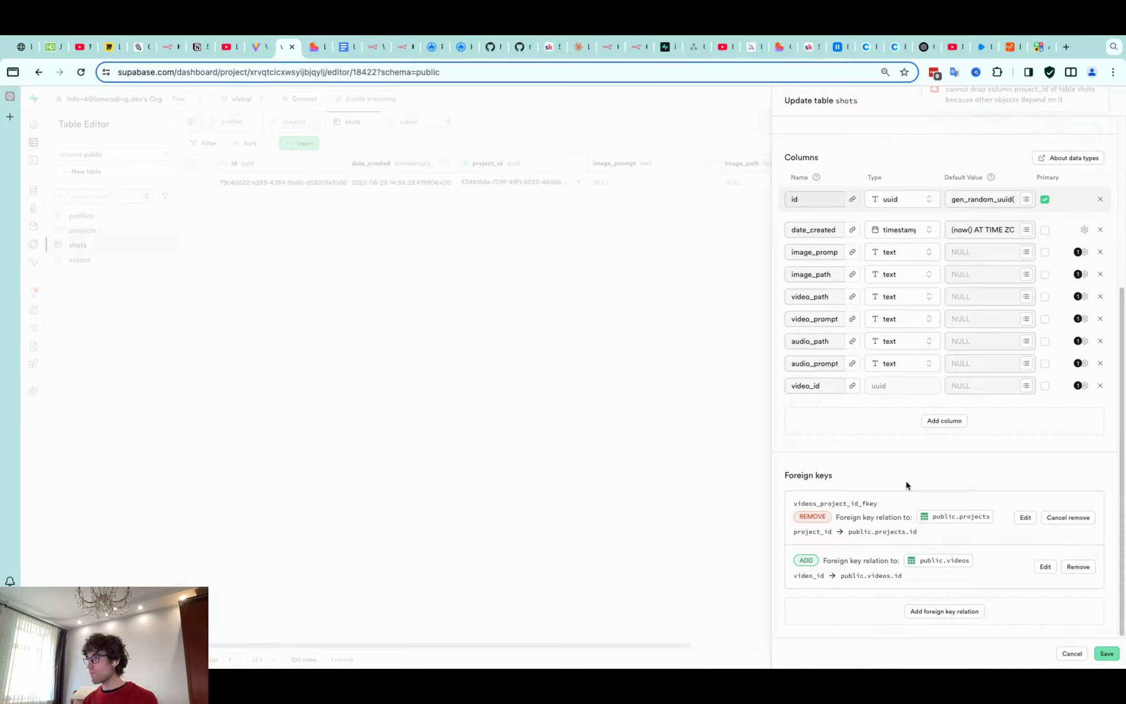
left_click(1108, 654)
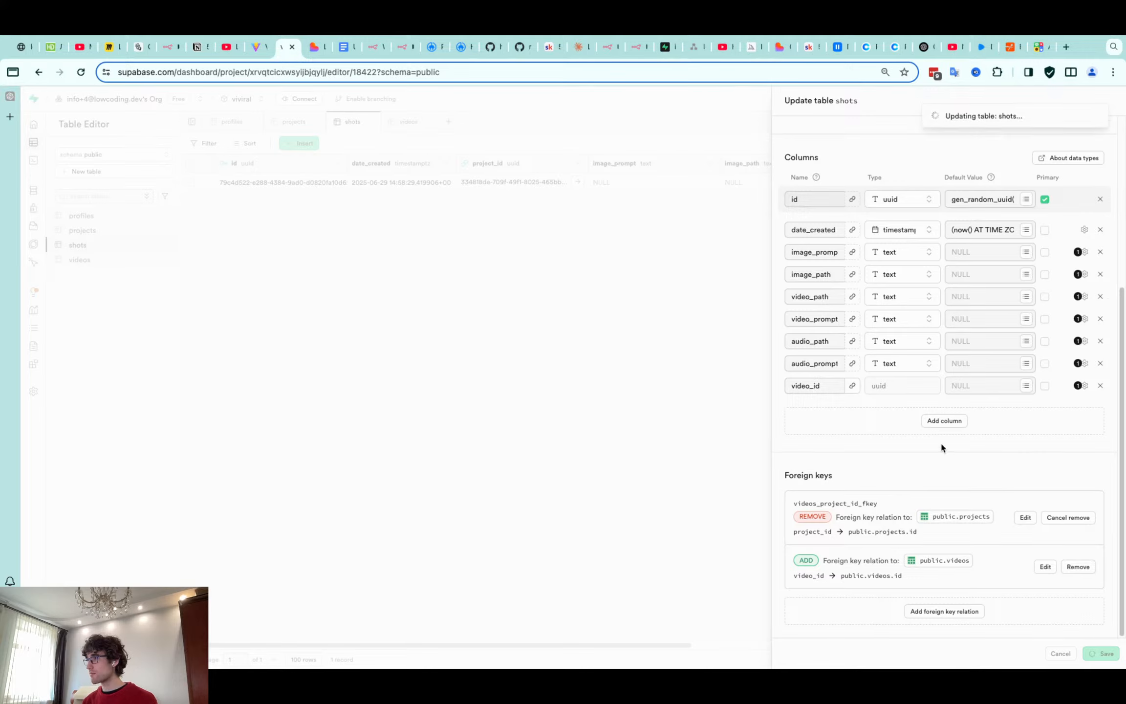
Cancel the removal of the projects foreign key and add a column named project_id to the shots table
left_click(1071, 519)
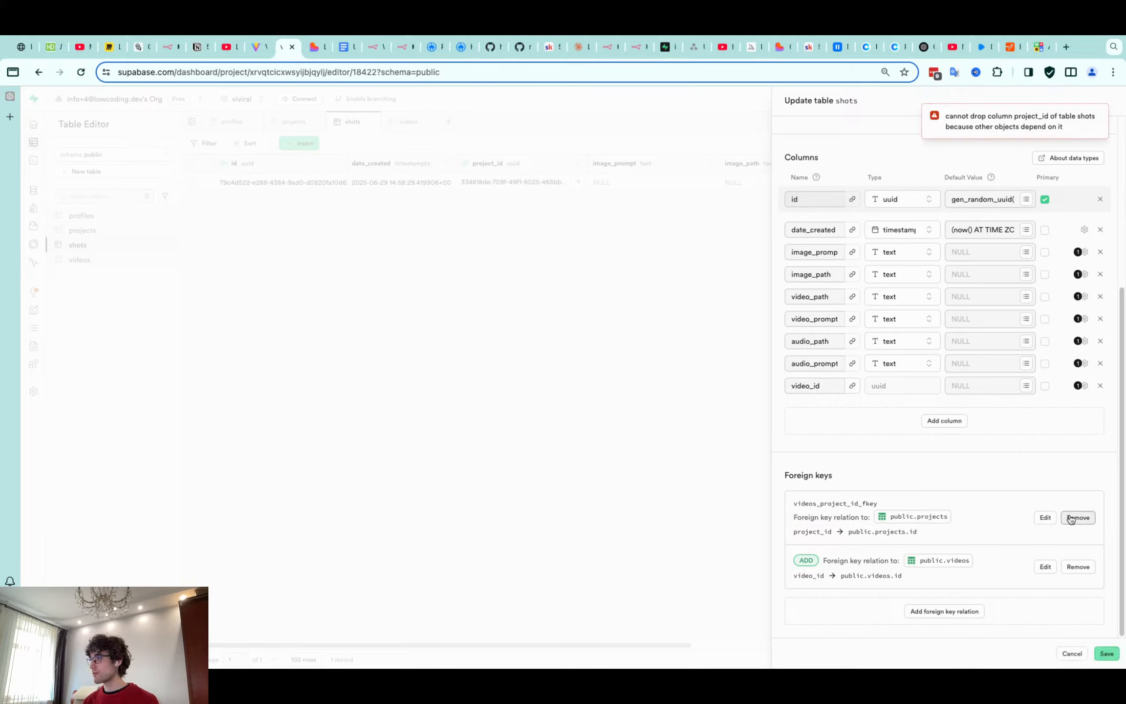
left_click(948, 420)
left_click(1107, 654)
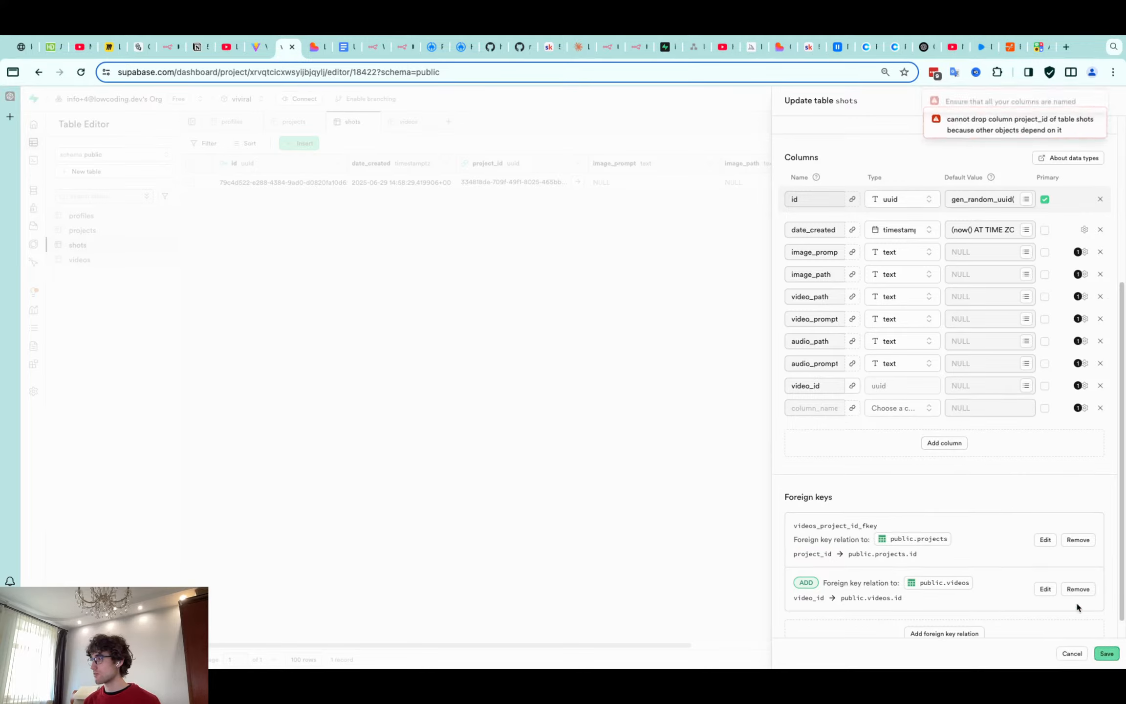
left_click(811, 408)
type("proje")
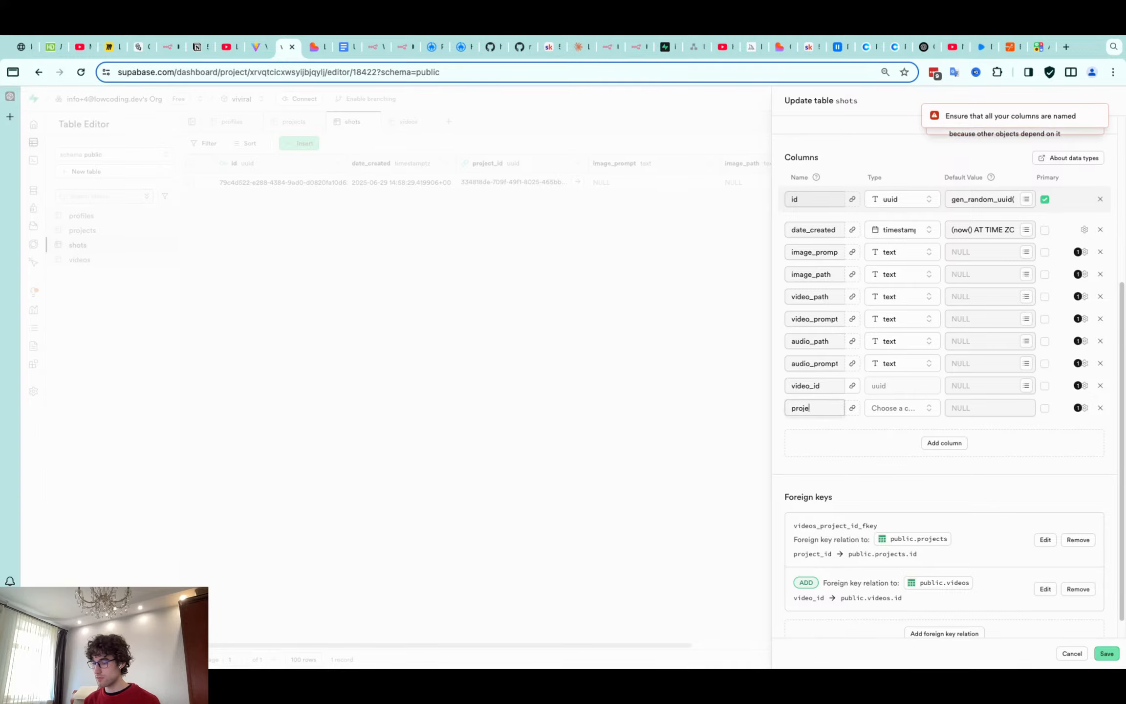
type("ct_id")
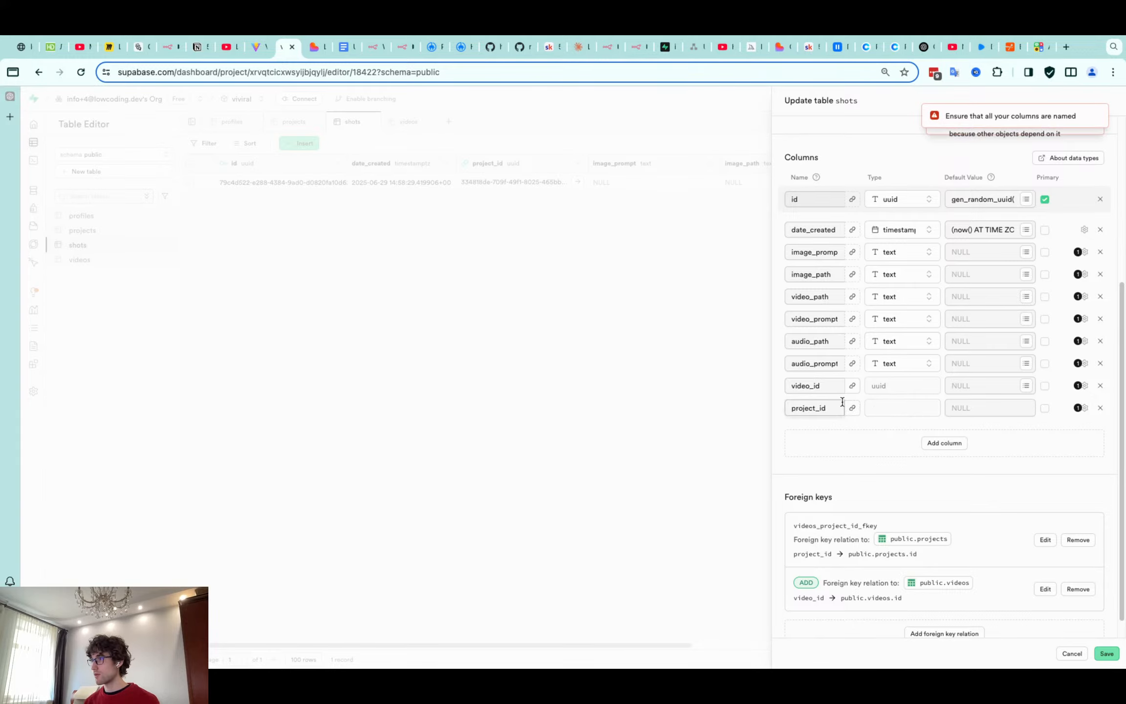
Save the project_id foreign key to the id column of projects and try to save the shots table
left_click(852, 408)
left_click(822, 442)
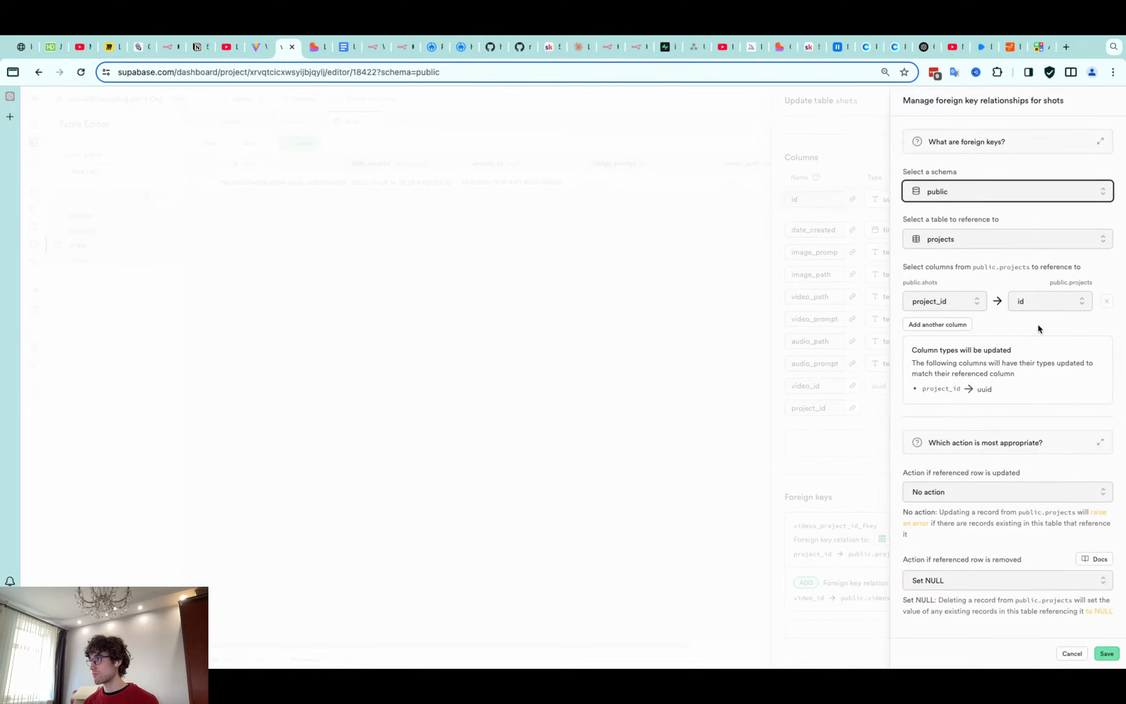
left_click(1105, 655)
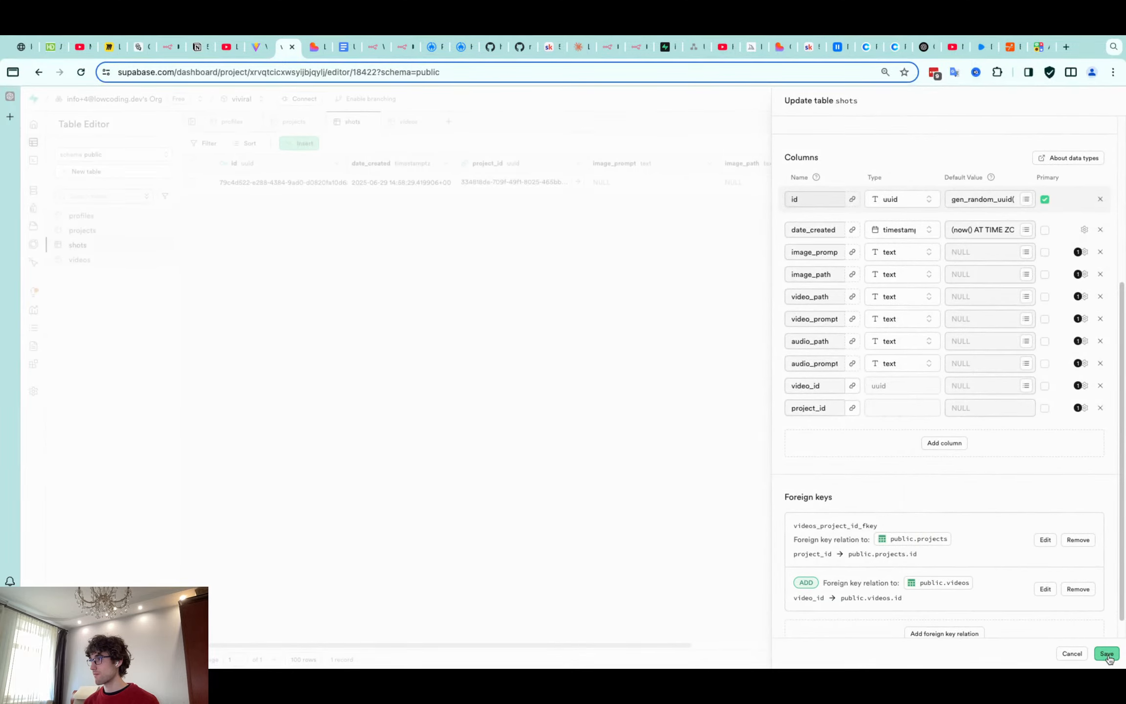
left_click(1107, 654)
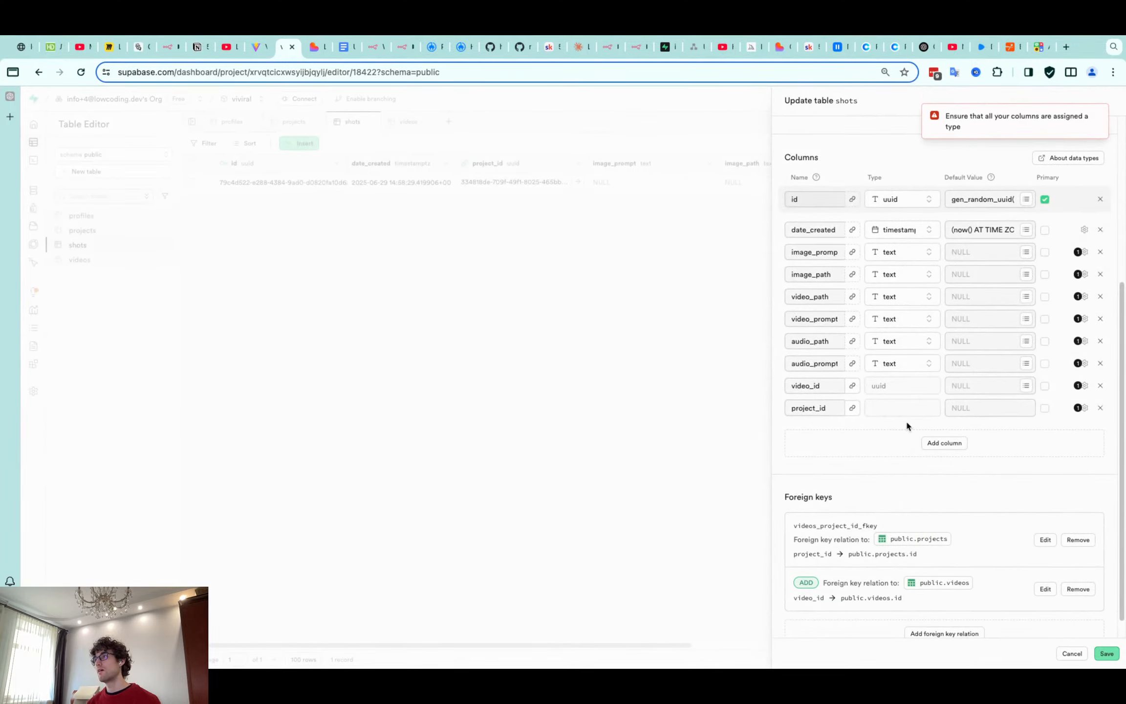
Try to re-create the project_id column in the shots table and save, then discard the edits
left_click(1102, 409)
left_click(942, 420)
left_click(811, 406)
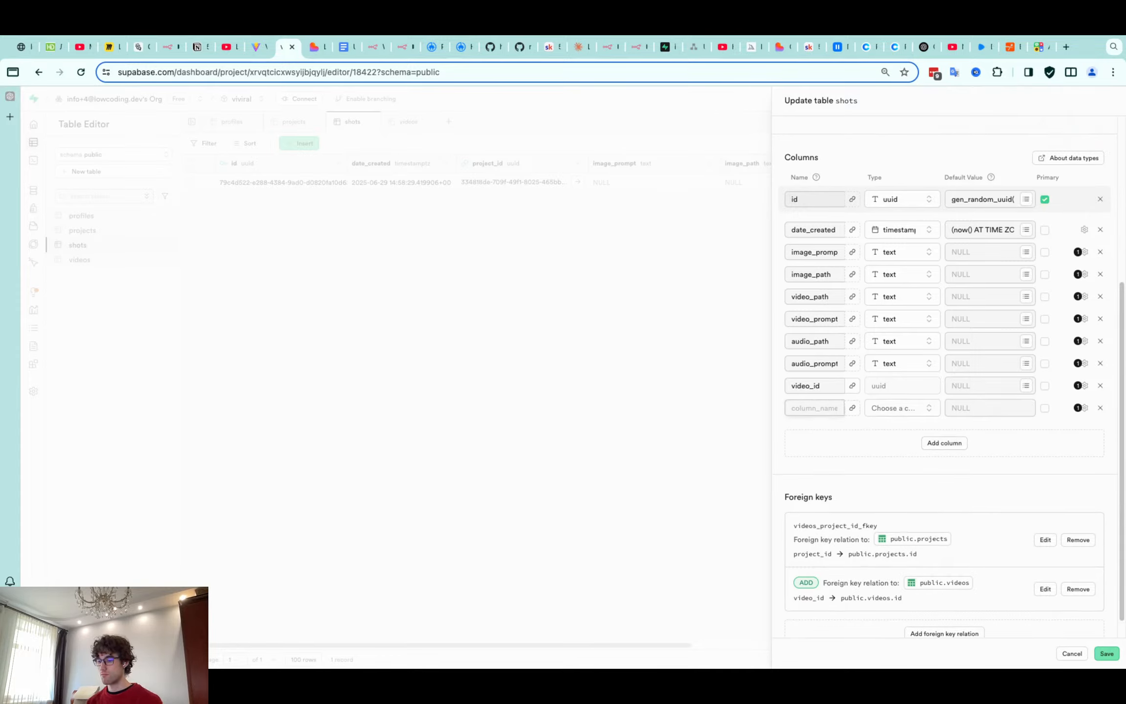
type("project_")
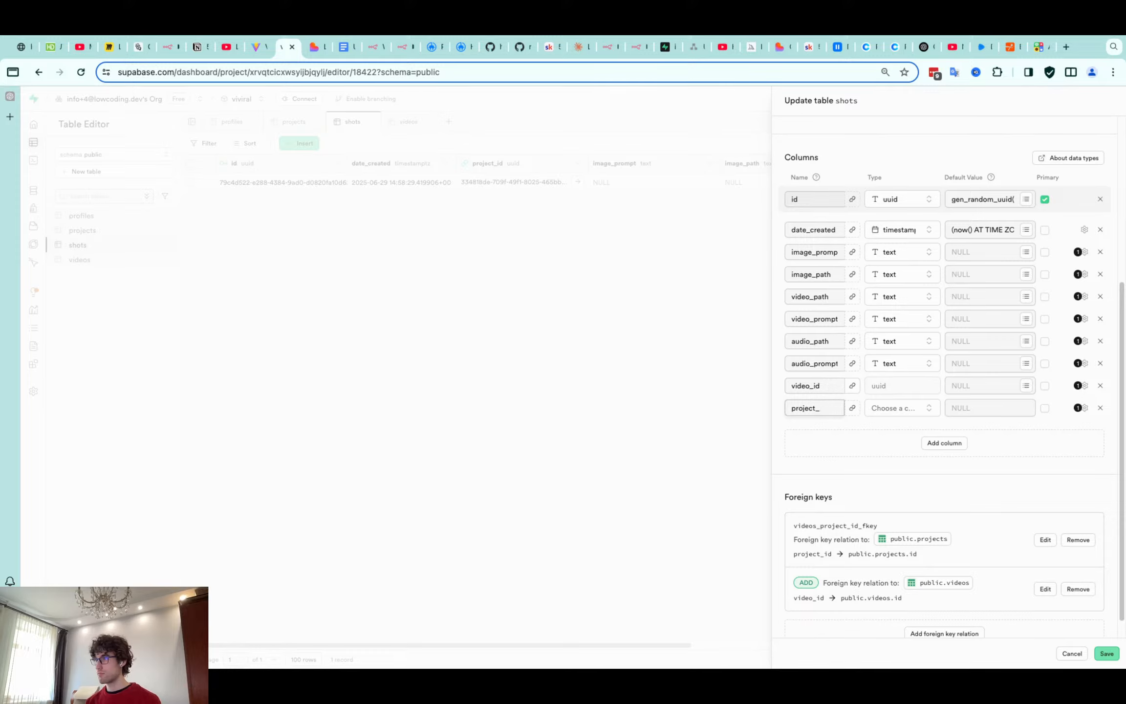
type("ud")
key("BackSpace")
key("BackSpace")
type("id")
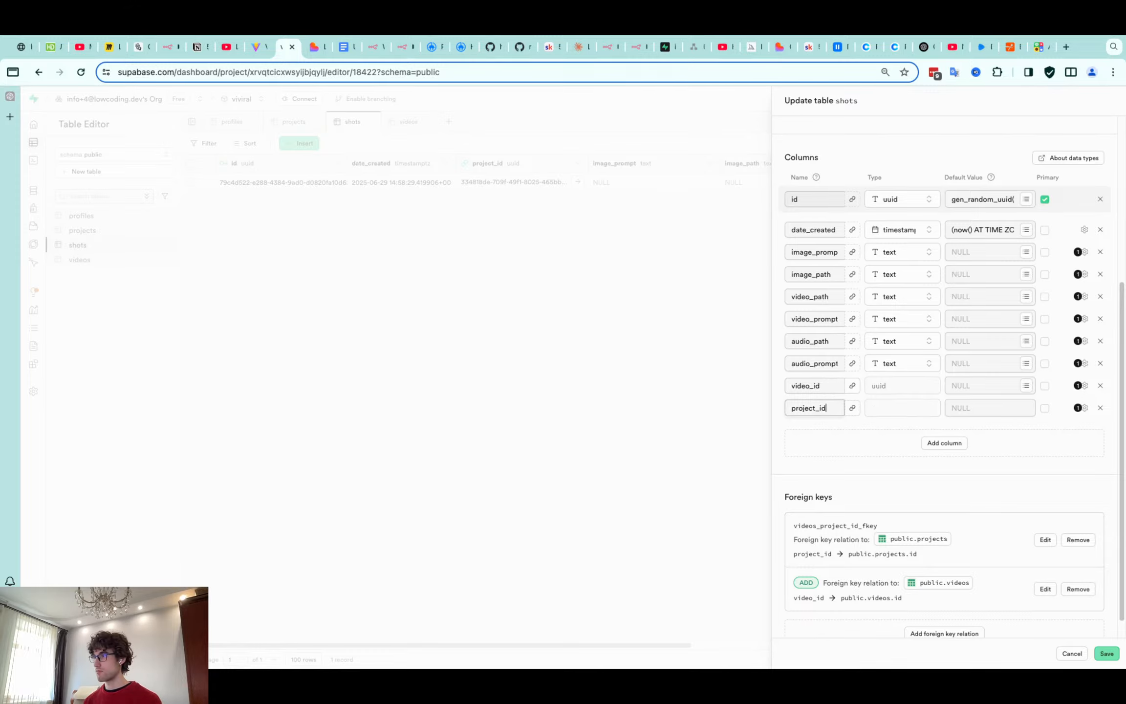
left_click(1105, 654)
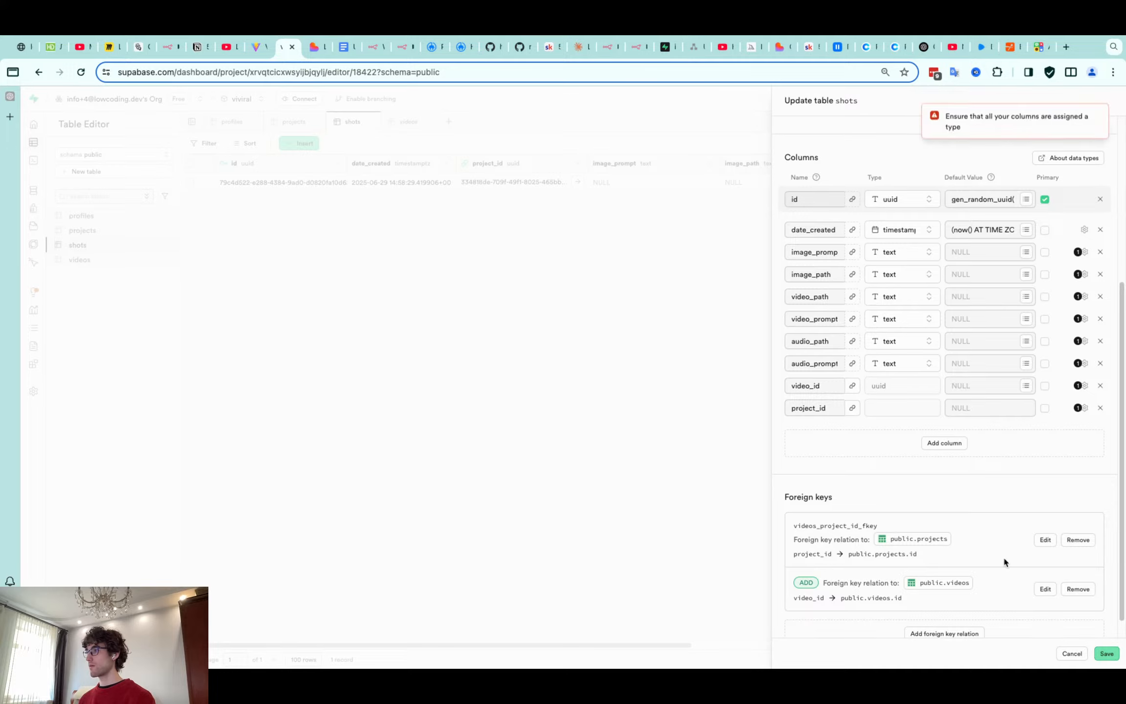
left_click(601, 384)
left_click(609, 410)
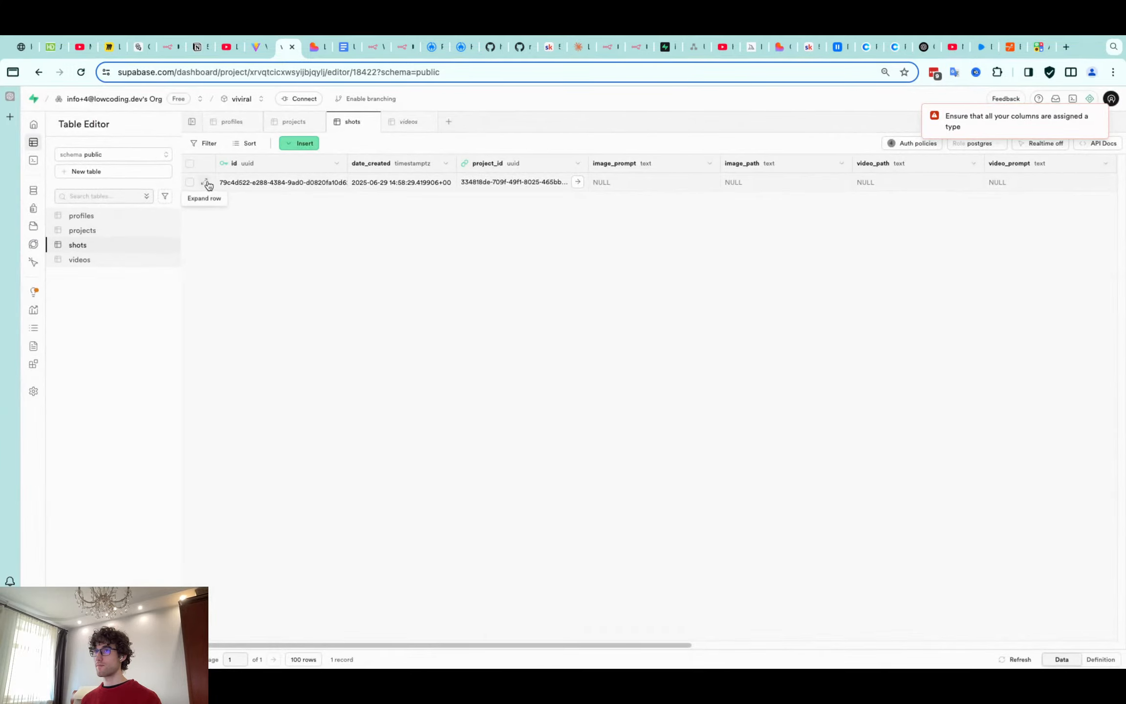
Delete the only row from the shots table
left_click(207, 184)
left_click(442, 265)
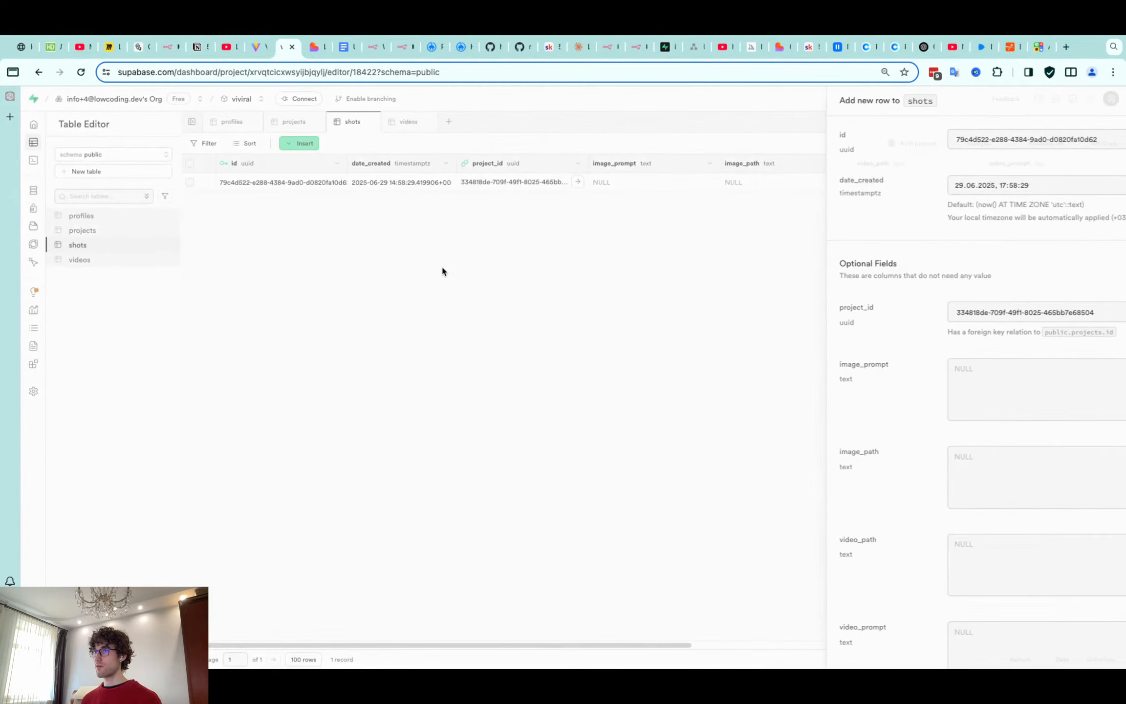
left_click(190, 183)
left_click(213, 143)
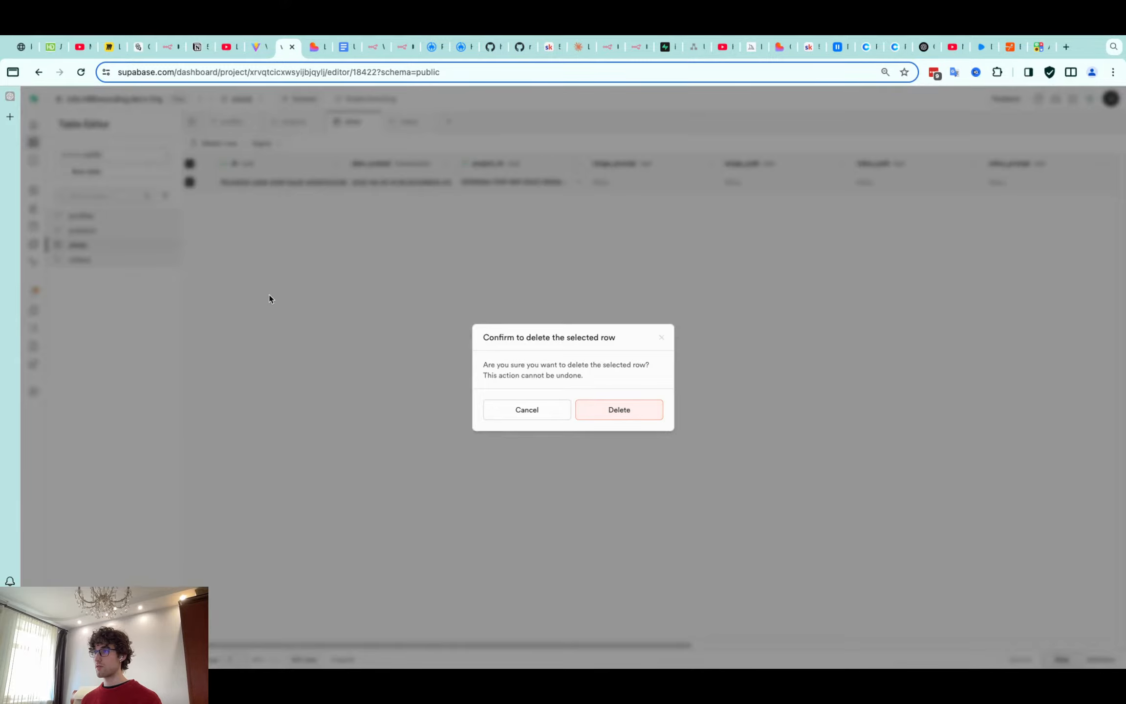
left_click(605, 416)
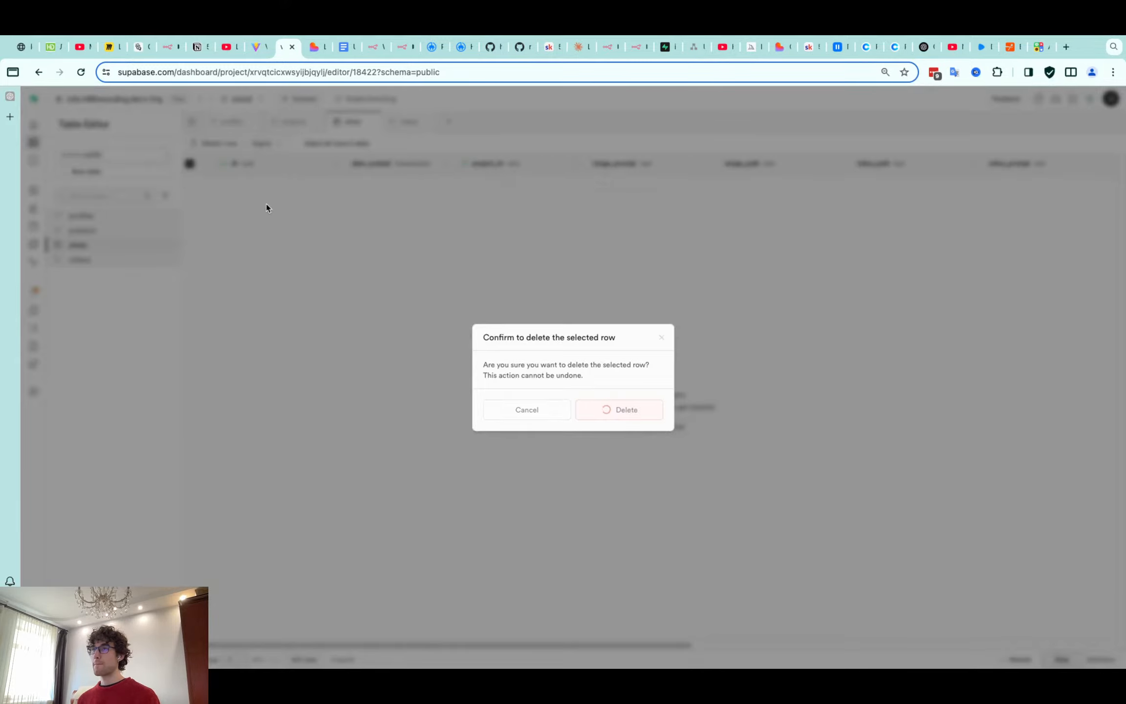
left_click(299, 144)
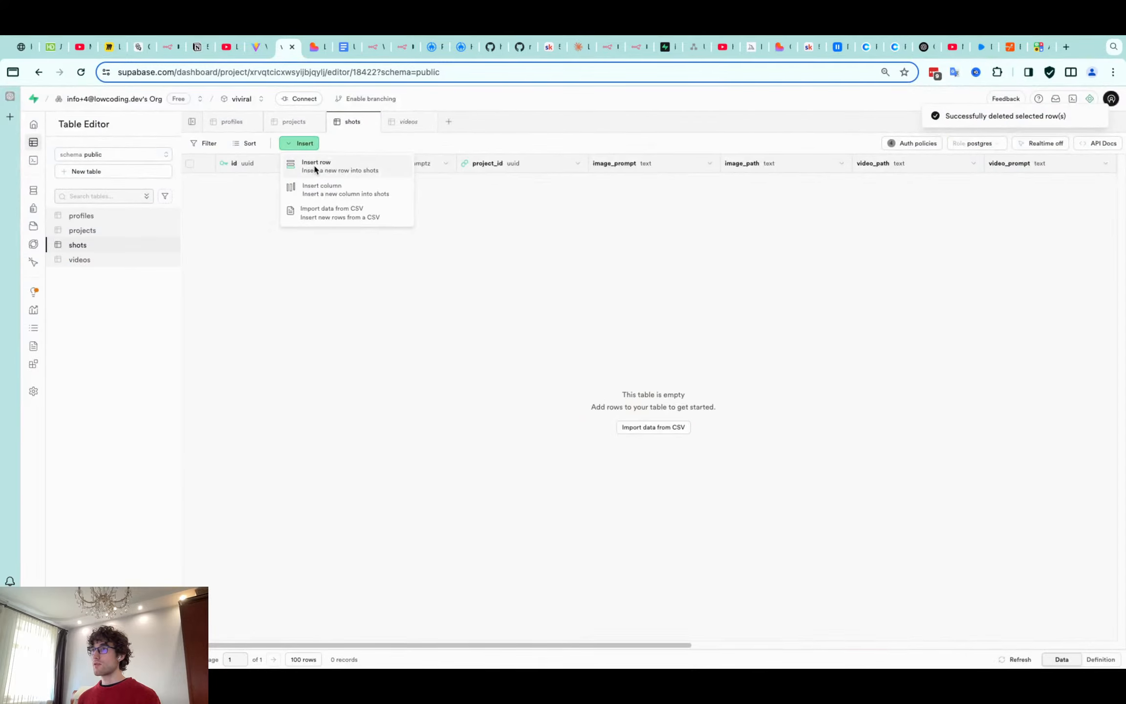
left_click(313, 163)
scroll(912, 307, "down", 3)
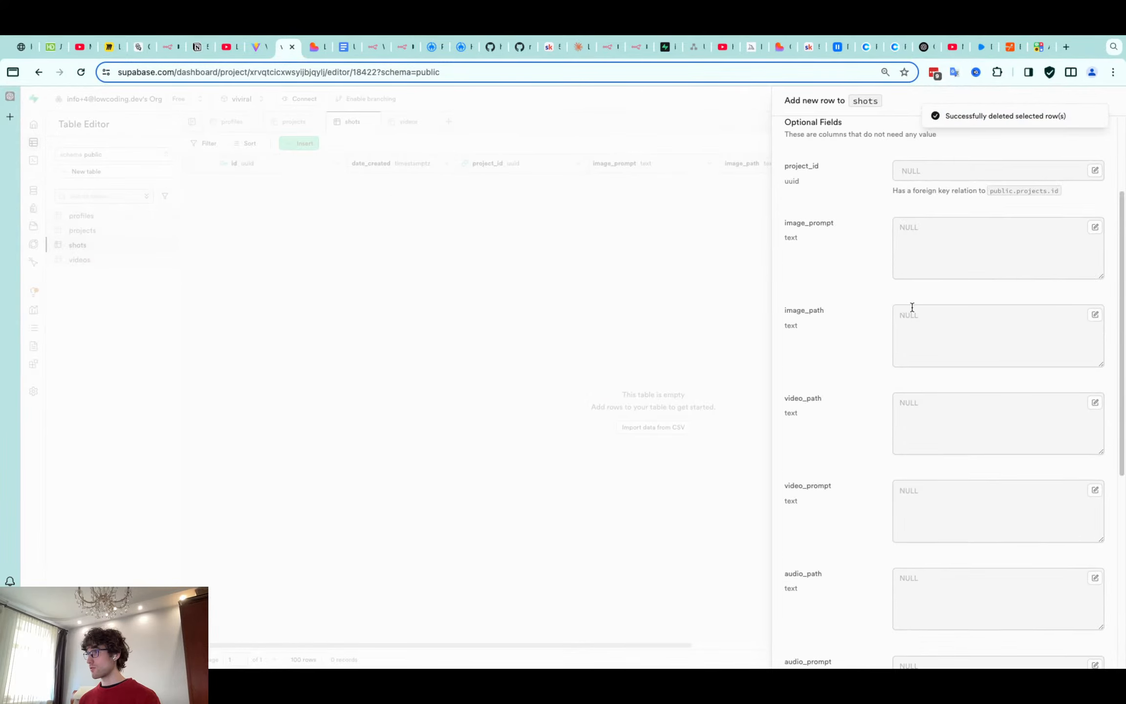
left_click(745, 283)
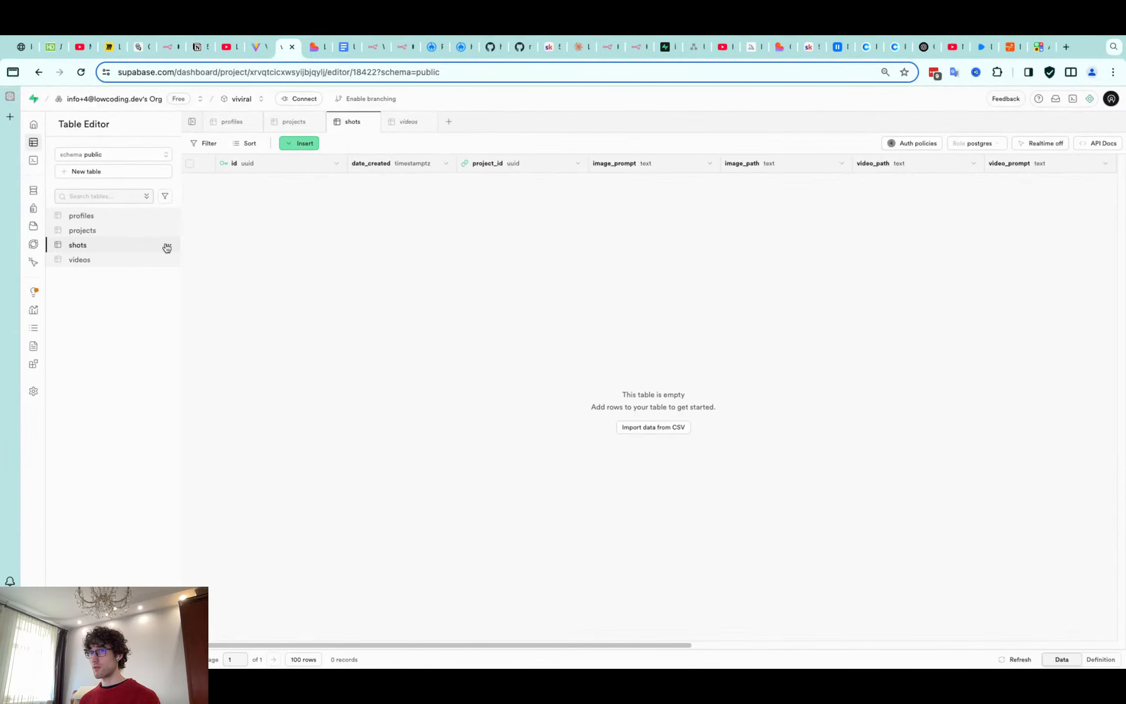
Edit the shots table, removing the project_id column and marking its foreign key to projects for removal
left_click(167, 247)
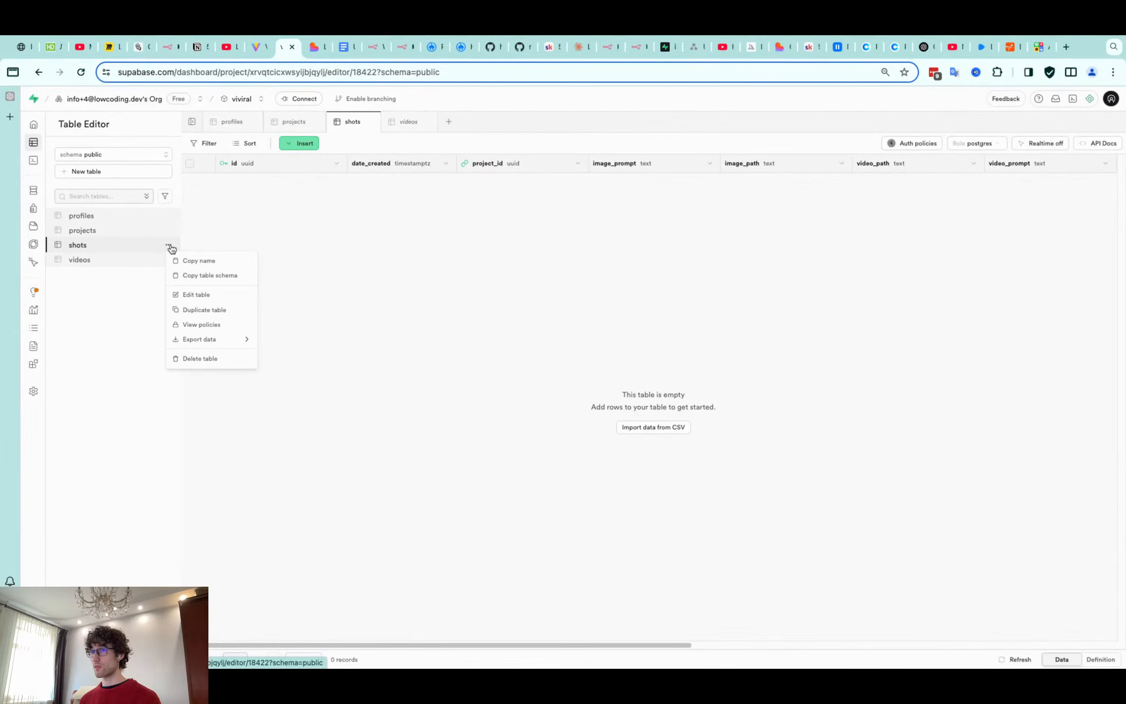
left_click(201, 294)
scroll(951, 336, "down", 6)
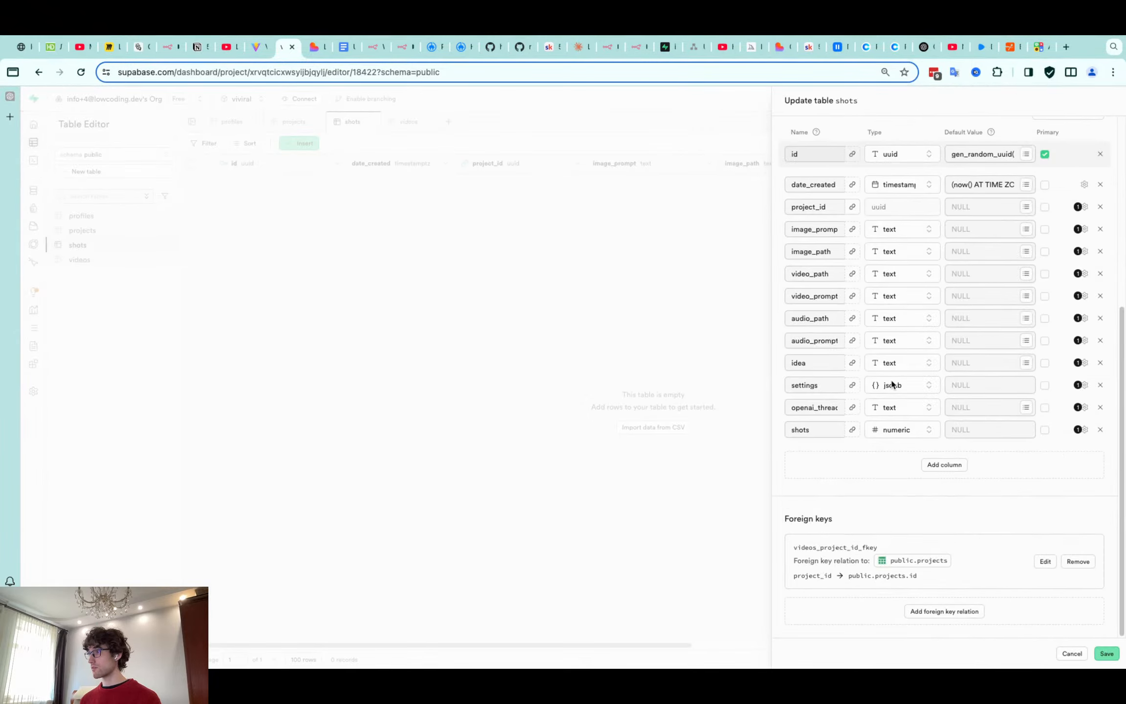
scroll(893, 385, "up", 2)
left_click(1100, 266)
left_click(1076, 597)
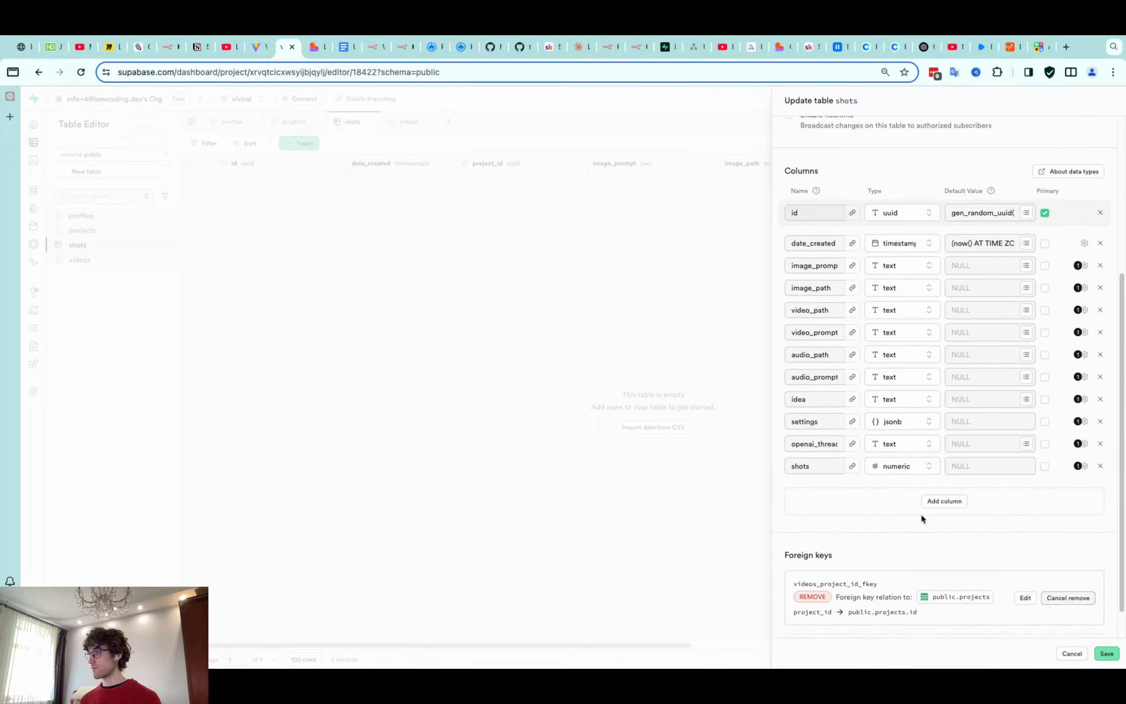
Add an empty column and remove the idea, settings, OpenAI thread and shots columns from the shots table
left_click(926, 504)
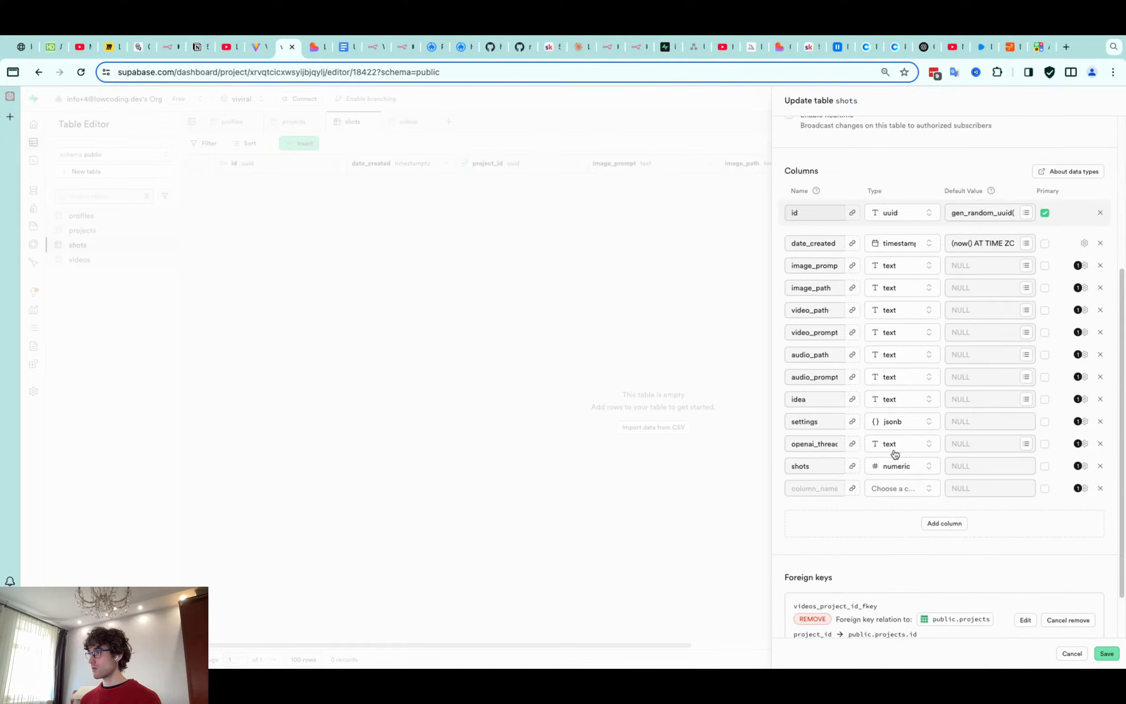
left_click(1101, 399)
left_click(1100, 400)
left_click(1101, 399)
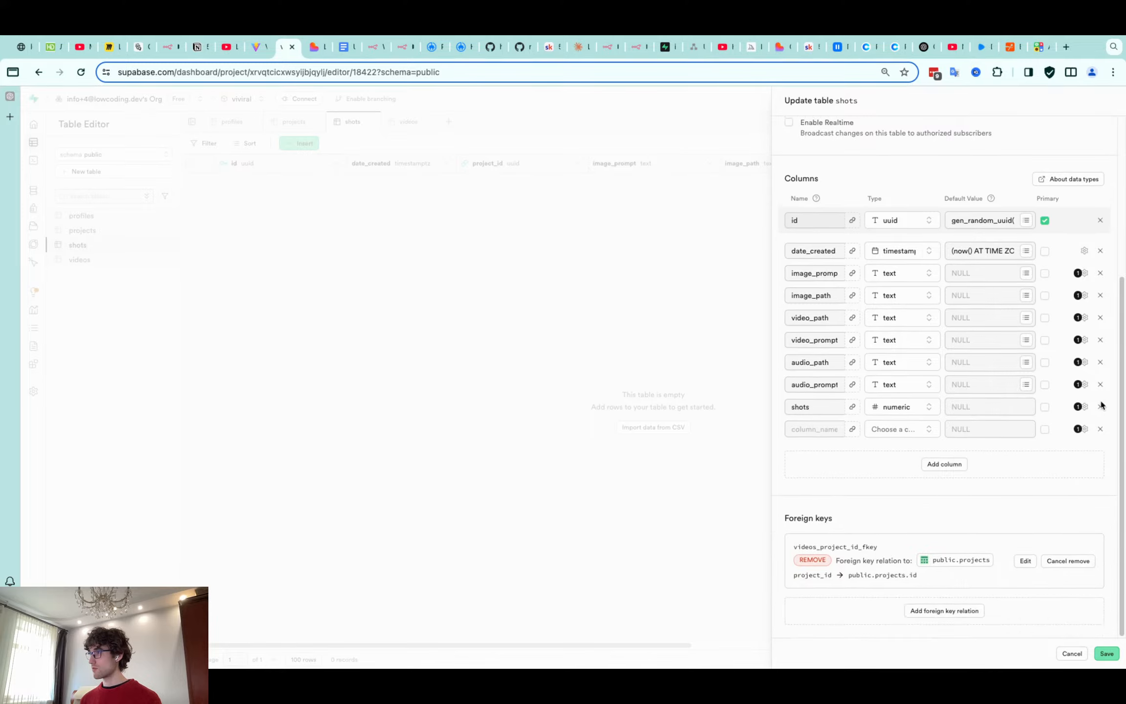
left_click(1101, 401)
Name the new column video_id and add a foreign key to the videos table's id column, with Set NULL for removed rows
left_click(823, 430)
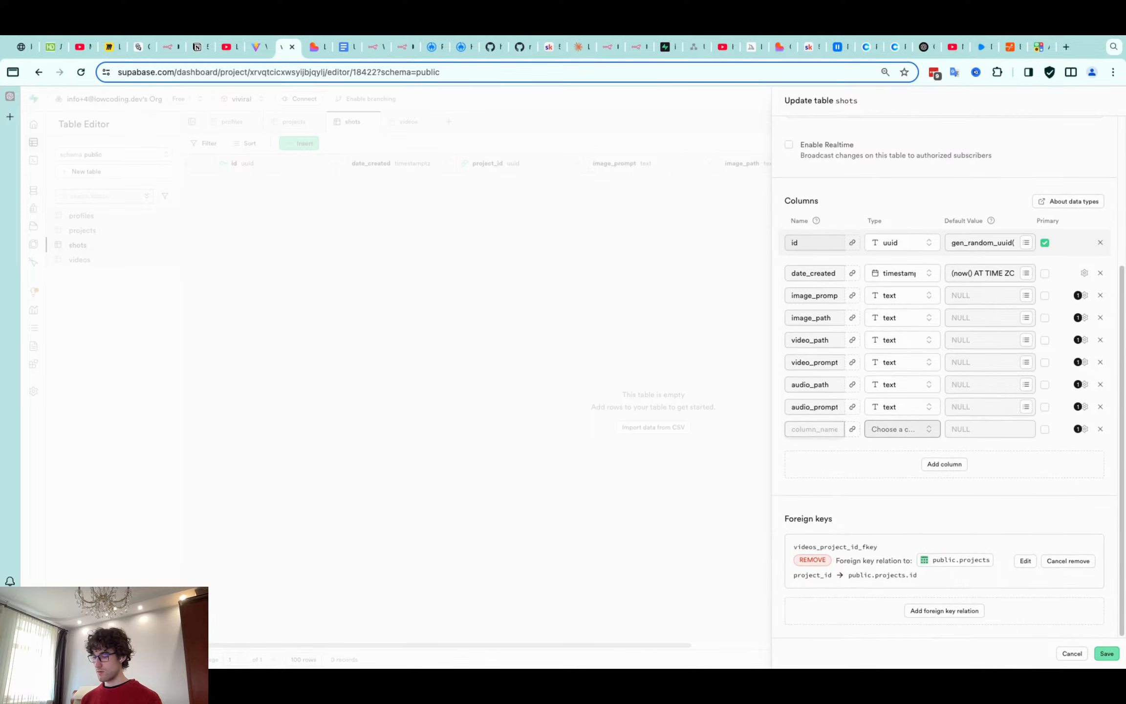
type("video_id")
left_click(850, 429)
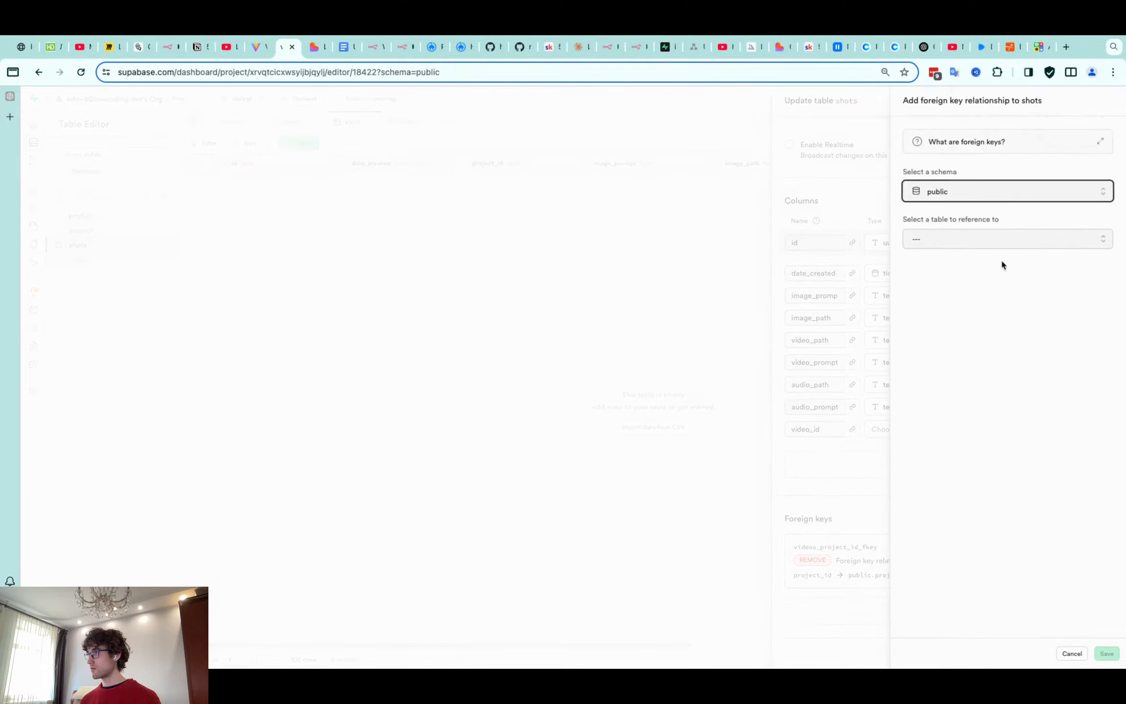
left_click(982, 240)
left_click(995, 339)
left_click(1039, 304)
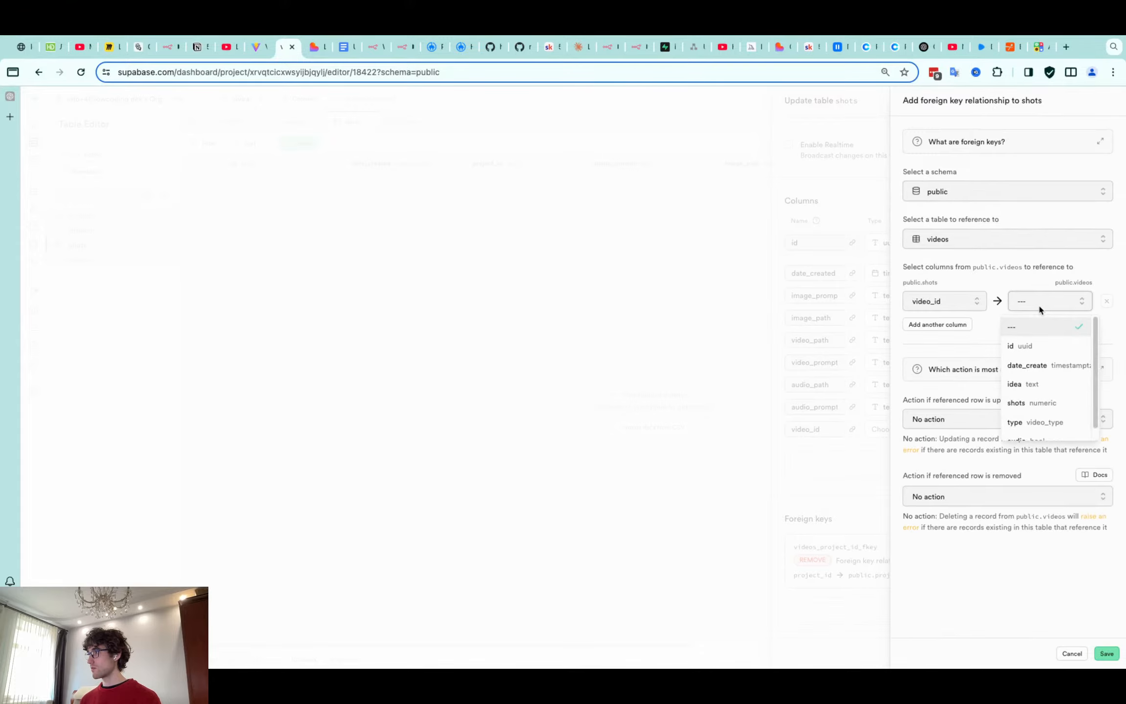
left_click(1024, 345)
left_click_drag(987, 527, 989, 537)
left_click(993, 569)
left_click(992, 543)
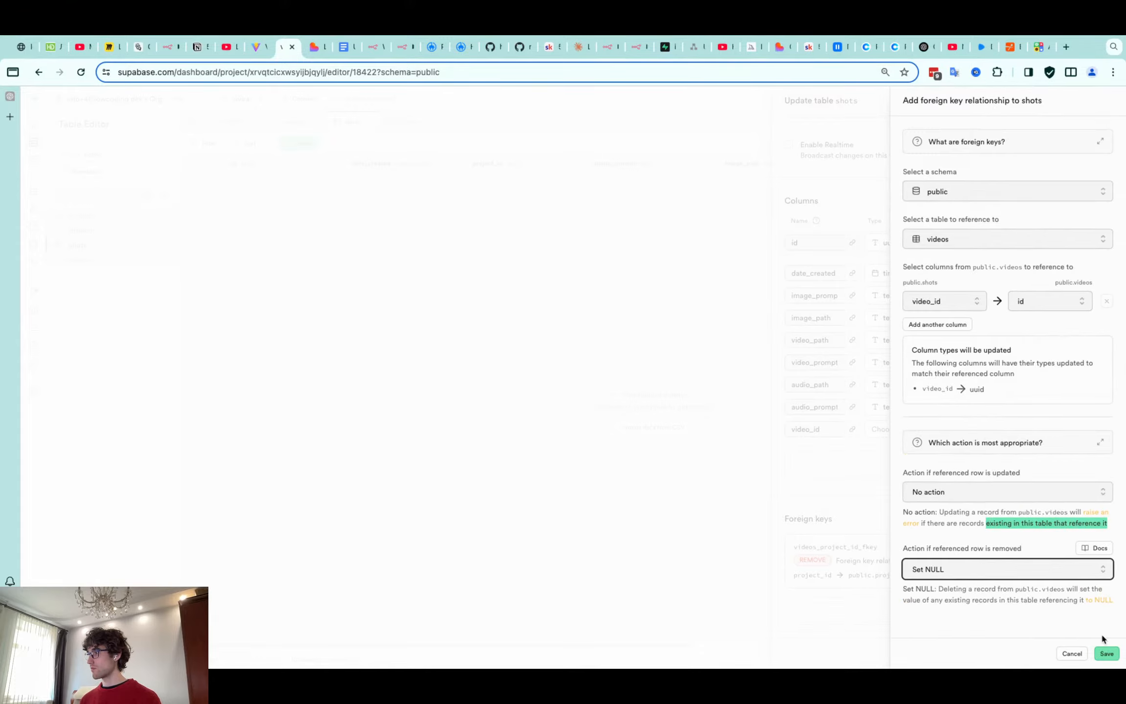
left_click(1107, 653)
Try to save the shots table and discard the pending column and foreign key edits
left_click(1108, 653)
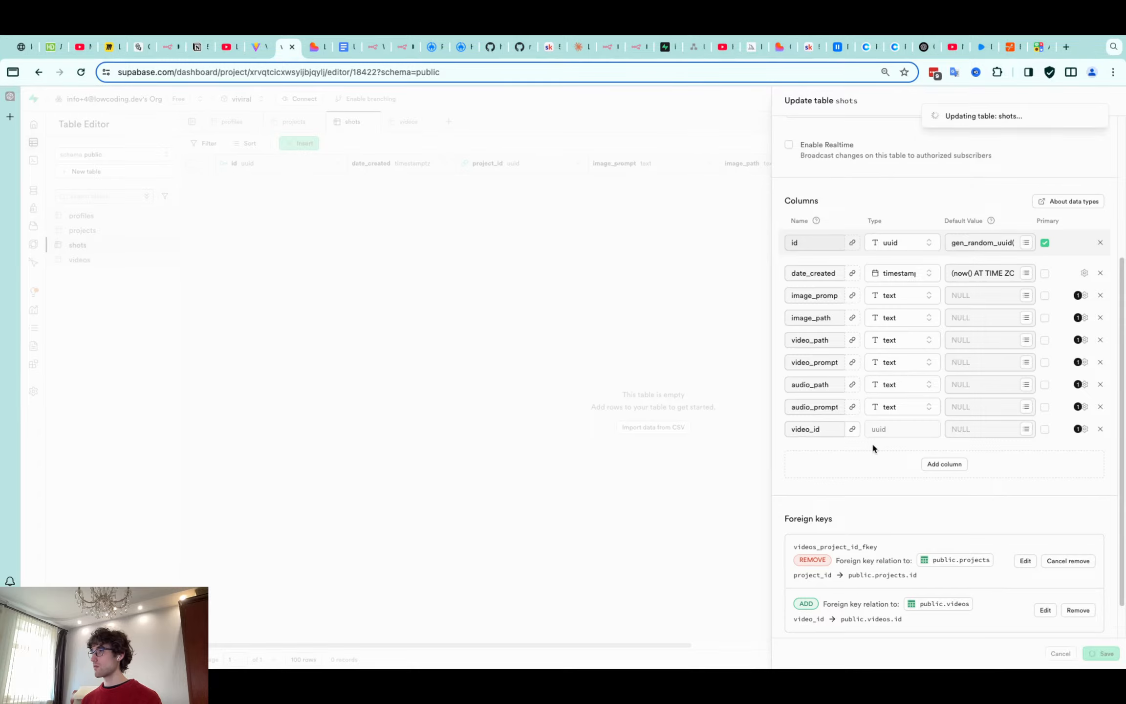
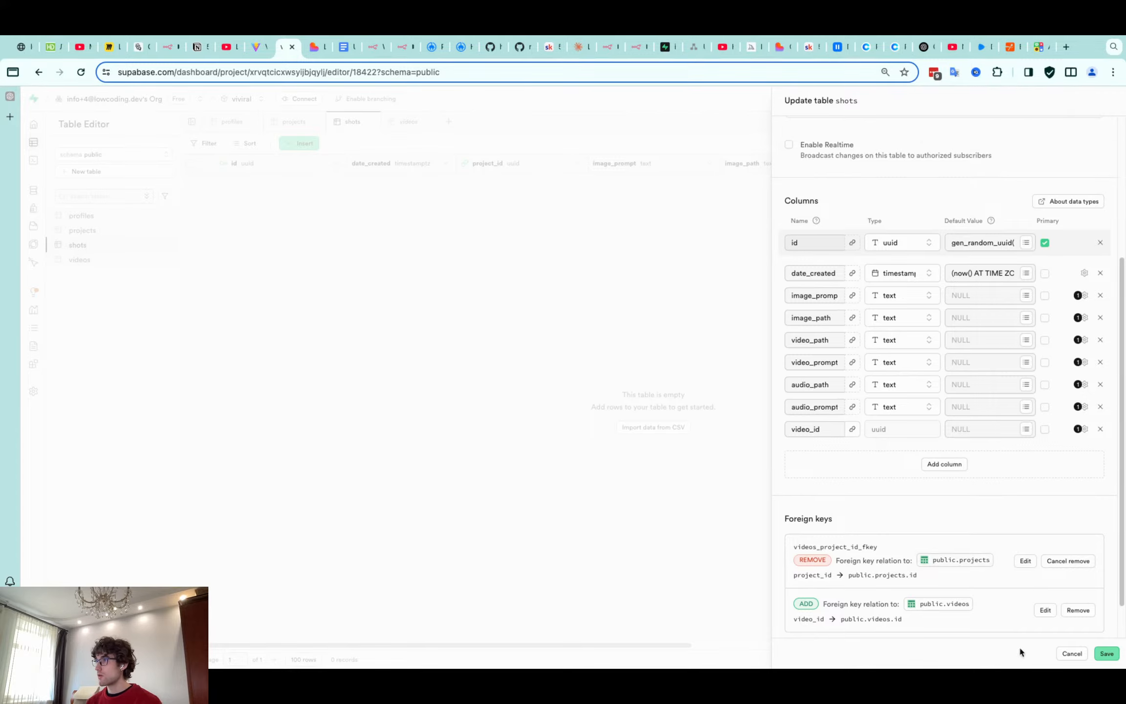
left_click(1072, 653)
left_click(643, 406)
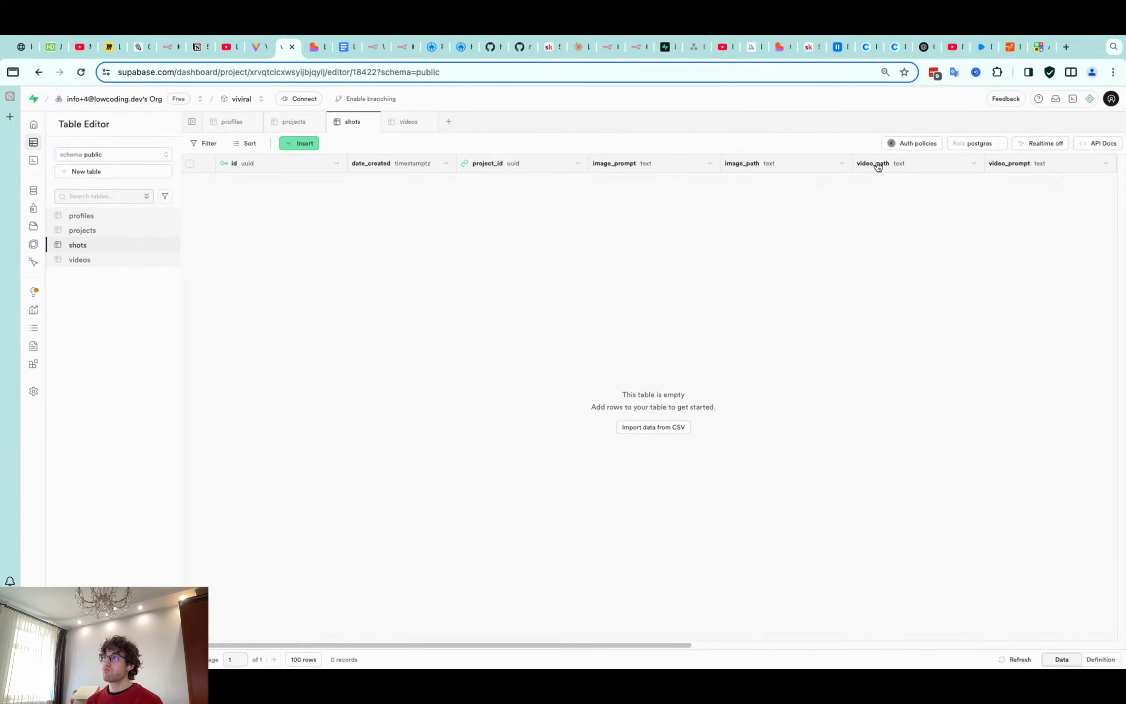
View the access policies of the shots table and return to the table editor
left_click(913, 143)
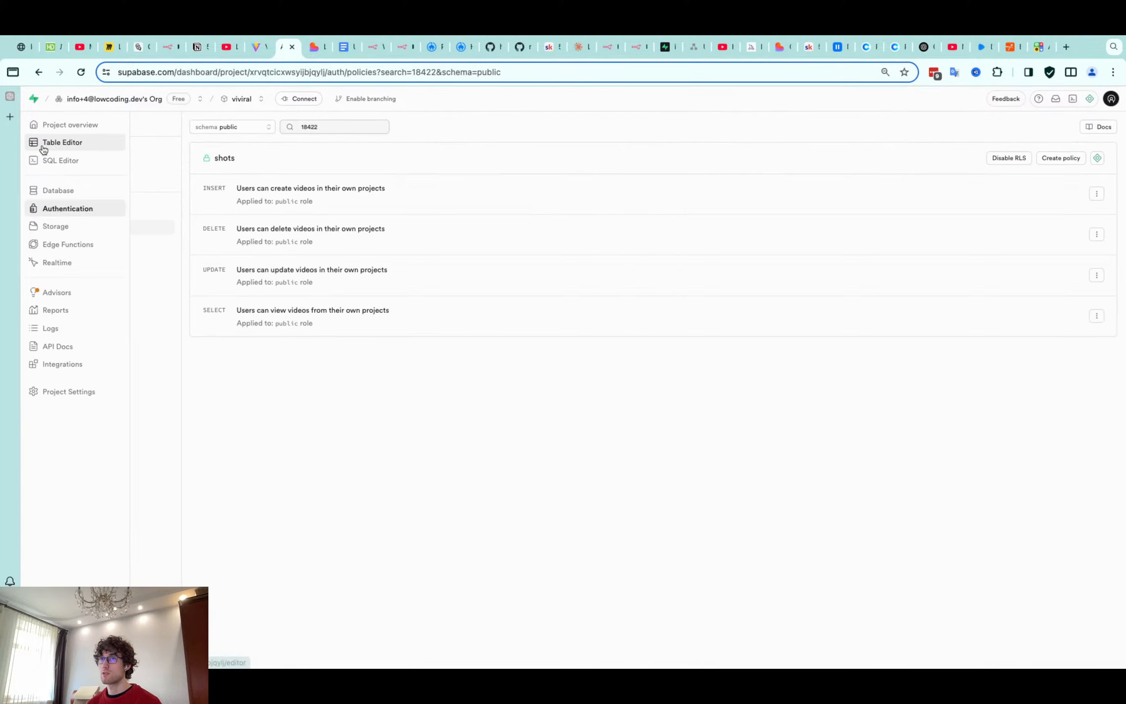
left_click(44, 146)
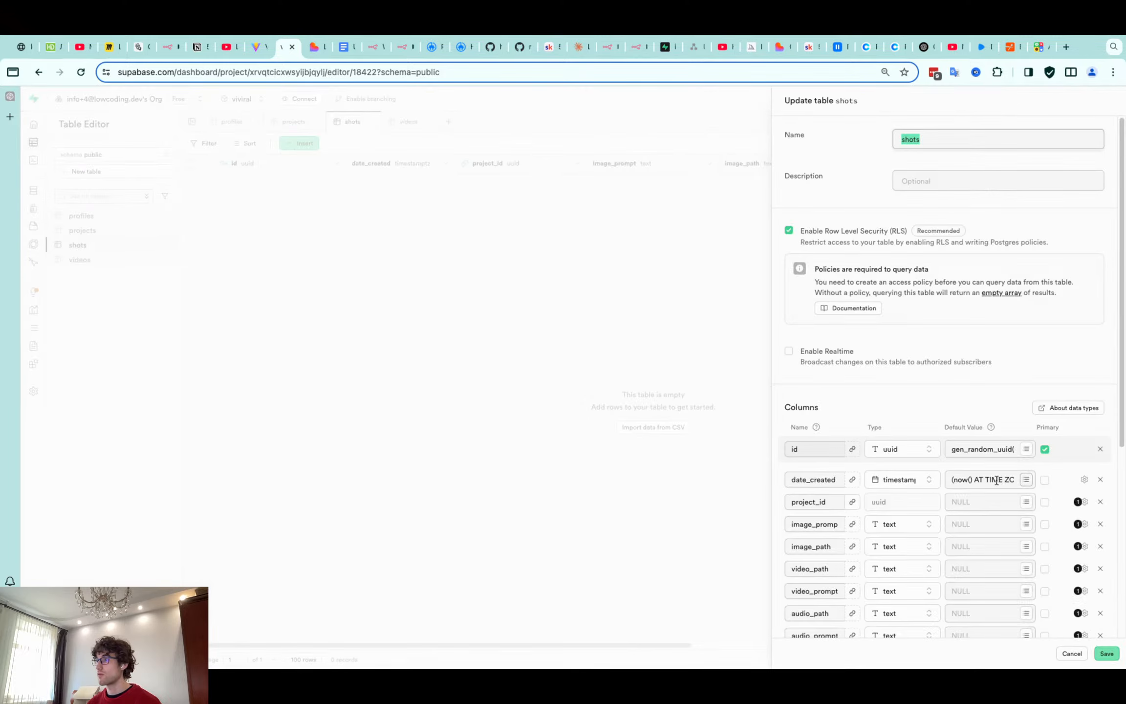
Remove the idea, settings, OpenAI thread and shots columns in the shots table's edit form, keeping project_id
scroll(998, 479, "down", 4)
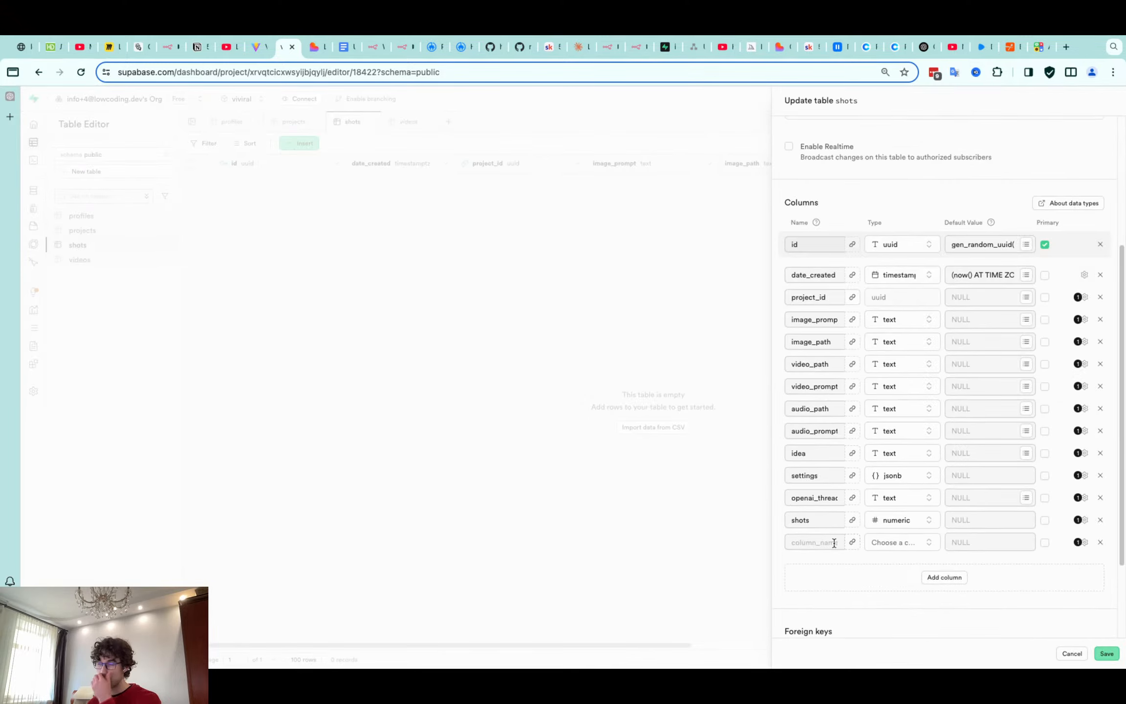
left_click(1101, 474)
left_click(1100, 455)
left_click(1100, 456)
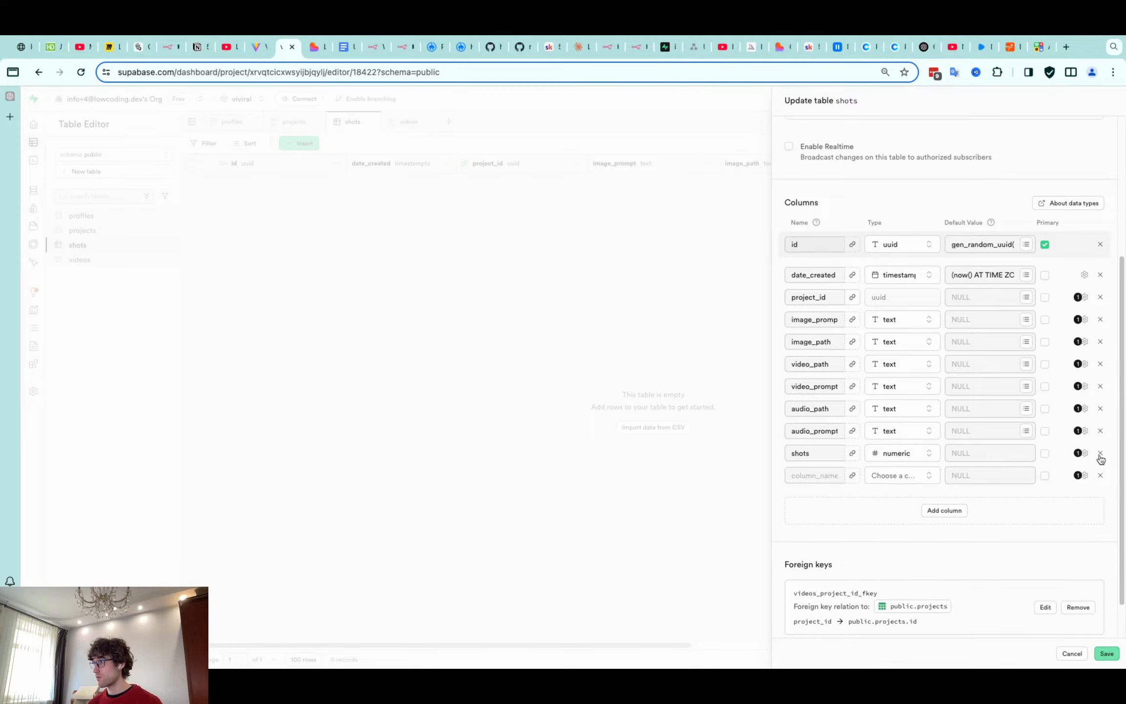
left_click(1101, 456)
Name the empty column of the shots table video_id
left_click(832, 453)
type("video")
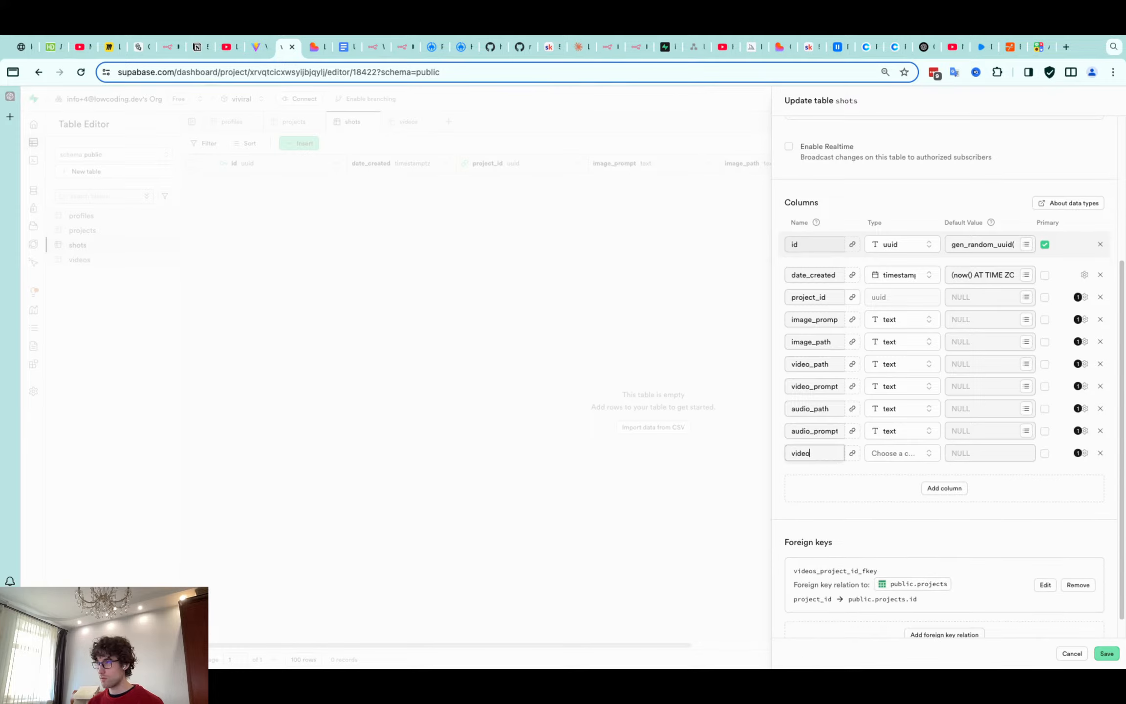
type("_id")
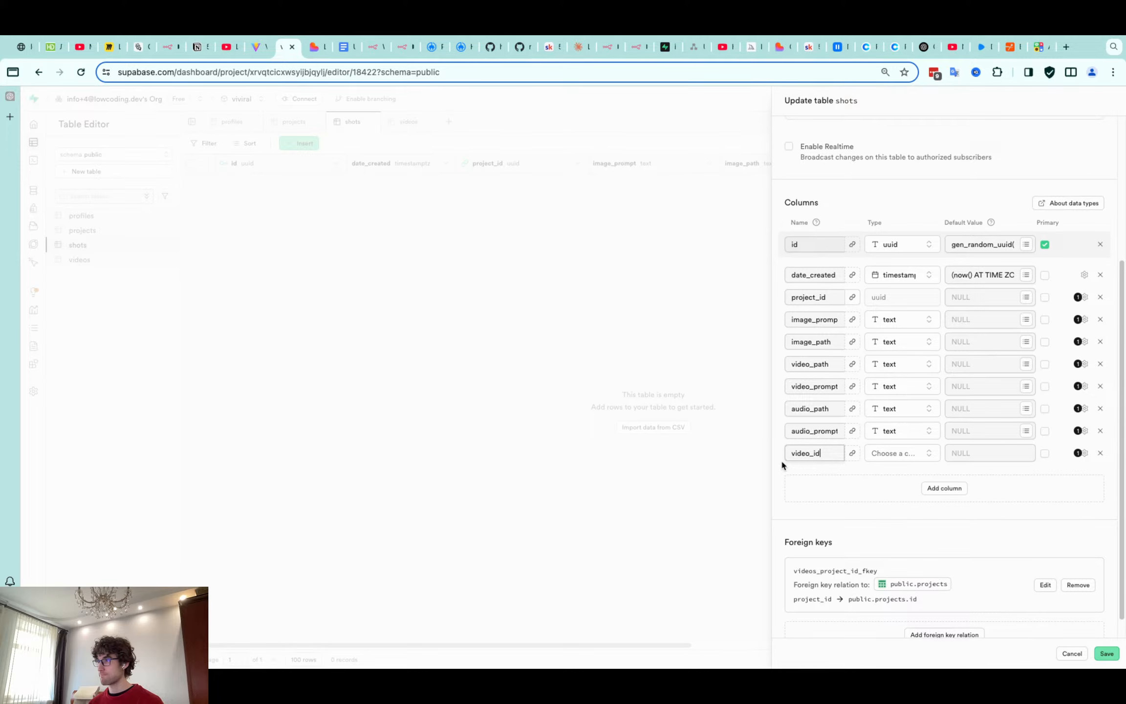
Link video_id to the id column of videos with Set NULL for removed rows, and save the shots table
left_click(852, 453)
left_click(968, 243)
left_click(1022, 286)
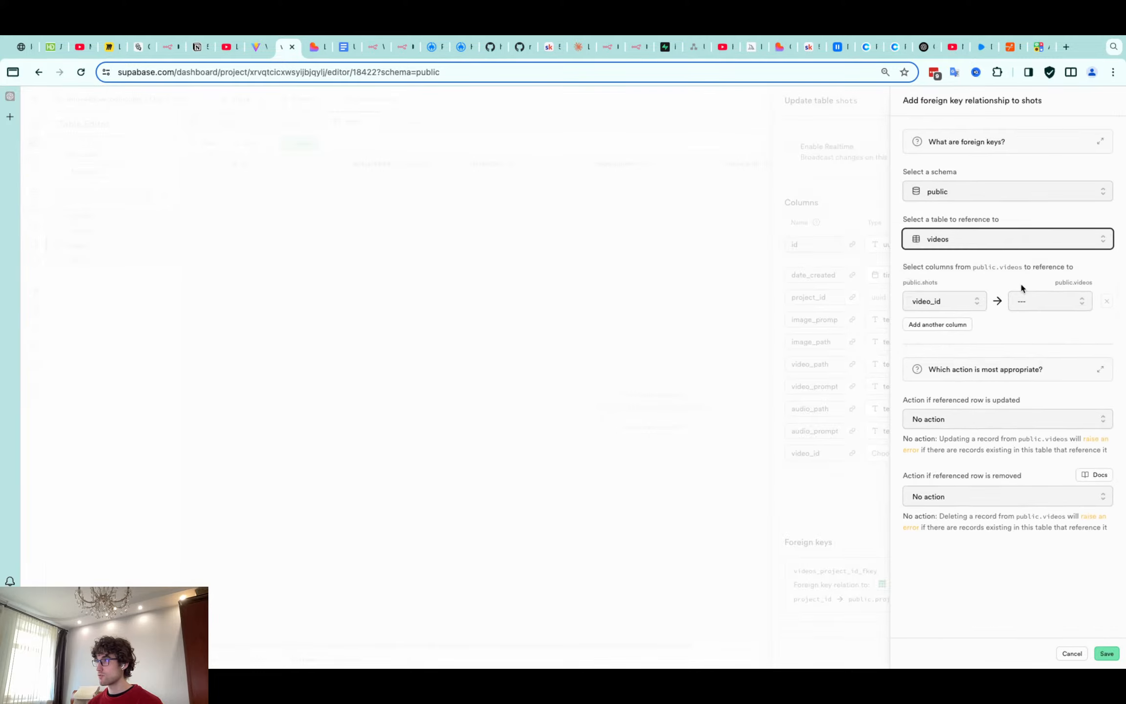
left_click(1027, 300)
left_click(1021, 346)
left_click(995, 567)
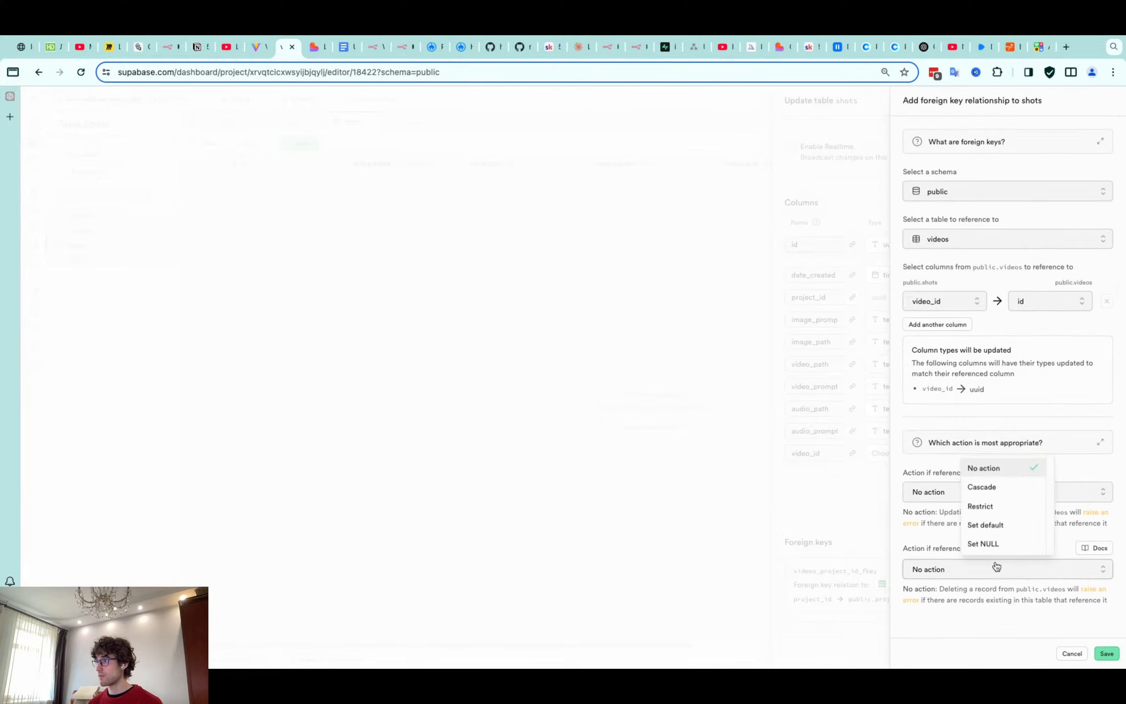
left_click(982, 544)
left_click(1106, 654)
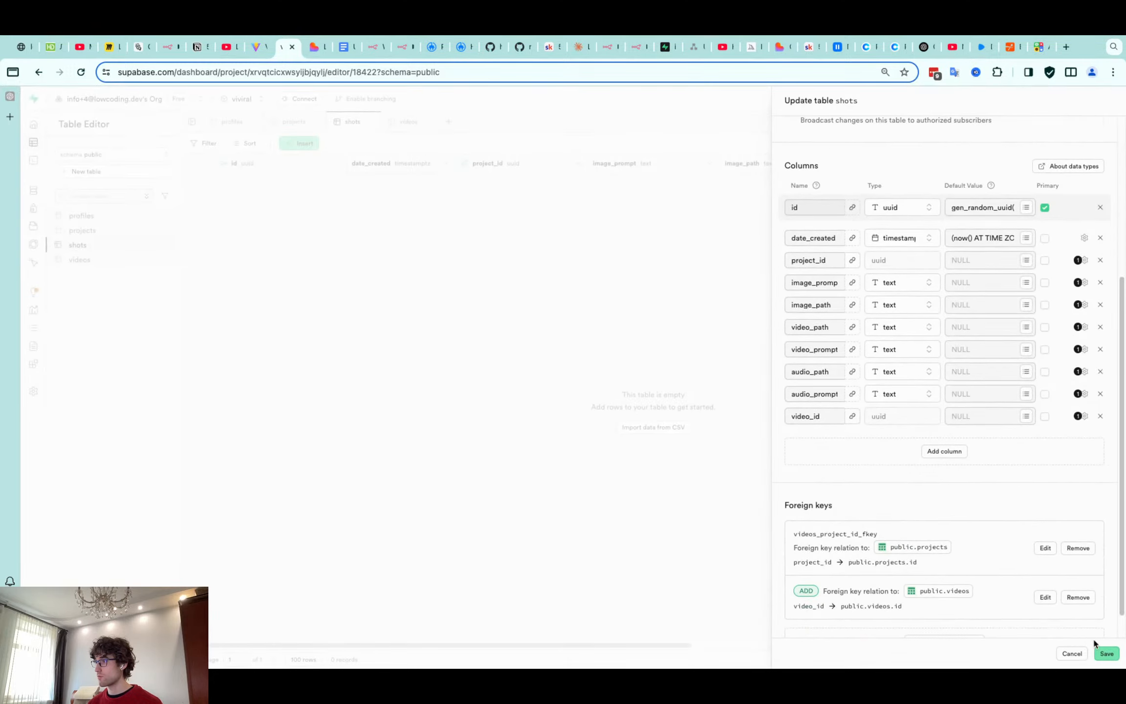
left_click(1106, 654)
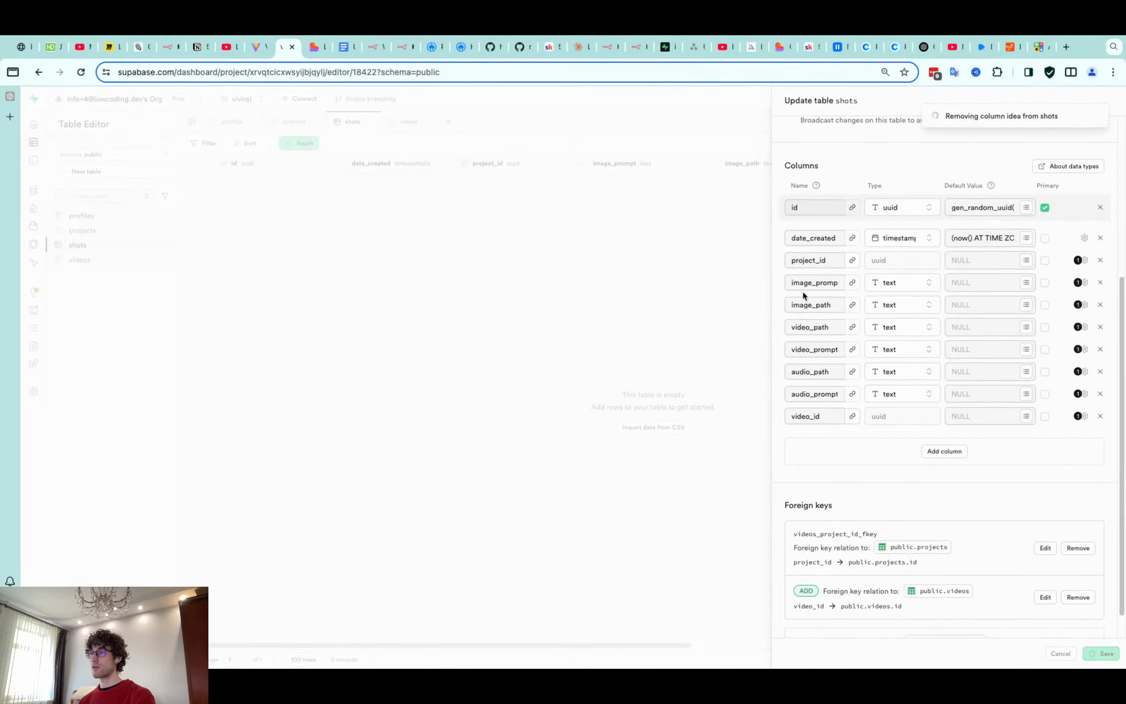
In the Lovable prompt, ask to update code "and RLS rules" aligned with the update and add "Check Supabase if needed"
left_click(314, 48)
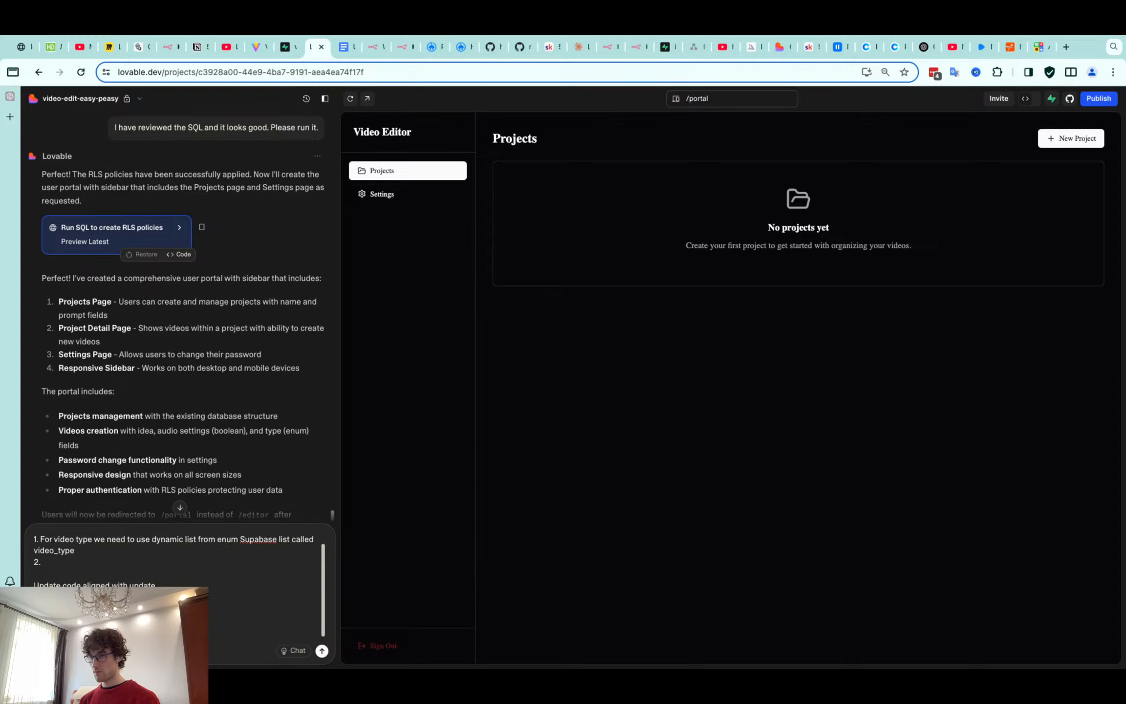
key("super+v")
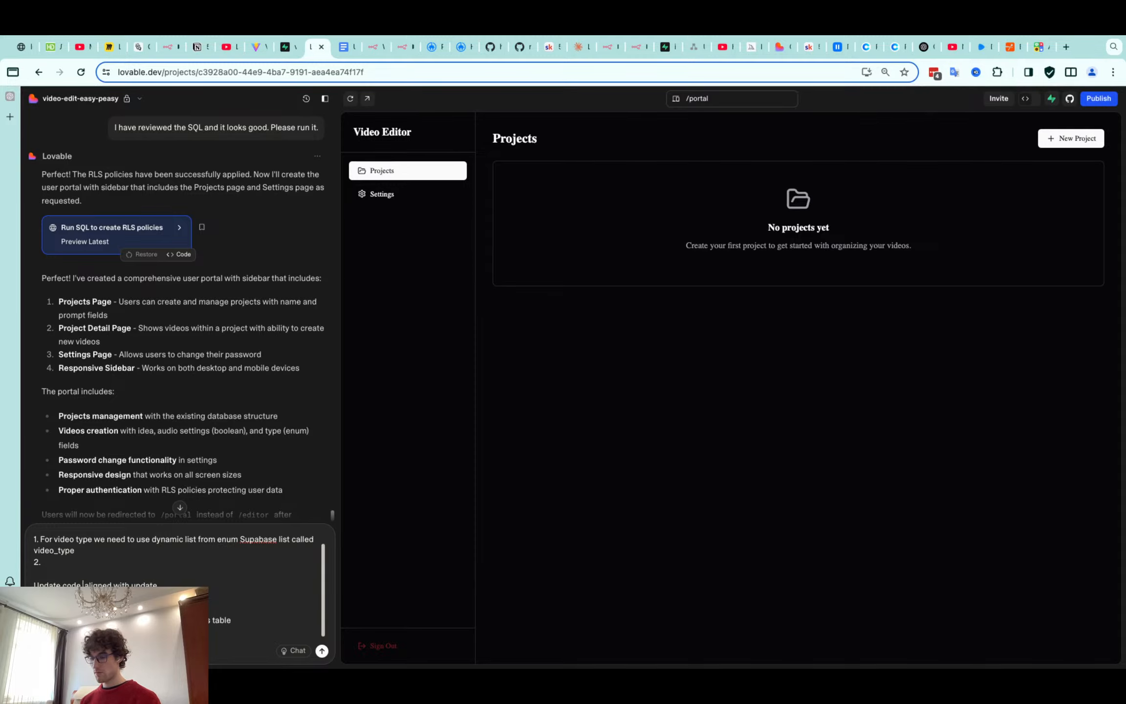
type("and RLS rules")
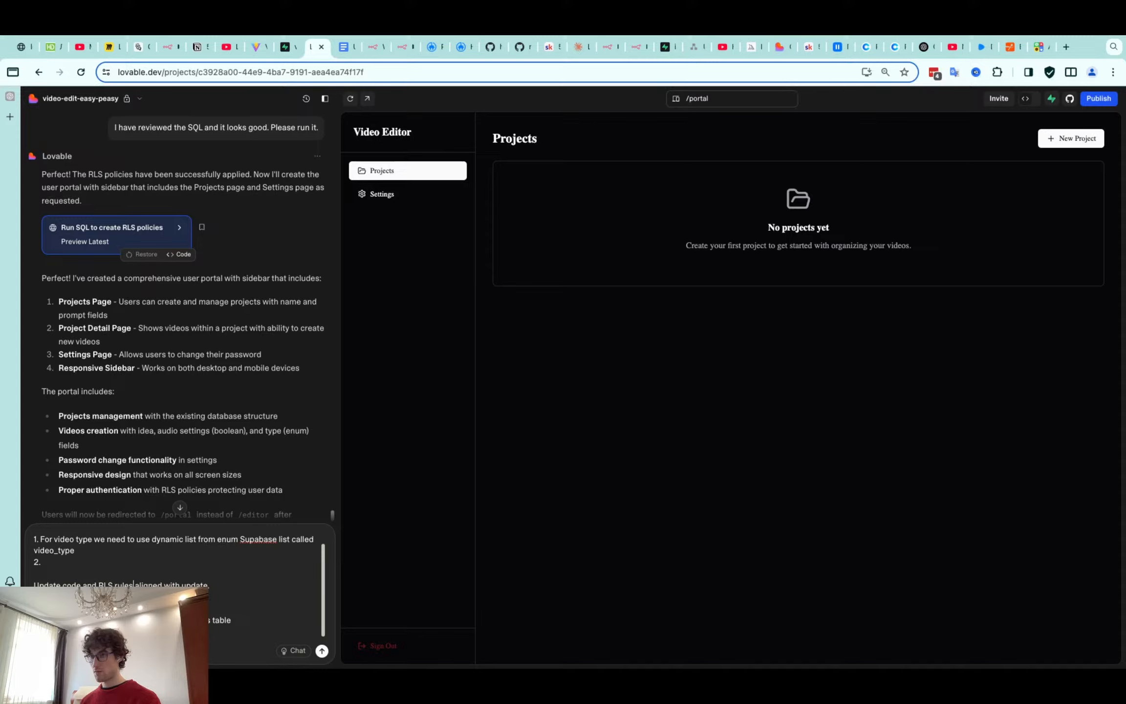
left_click(211, 585)
type("Check")
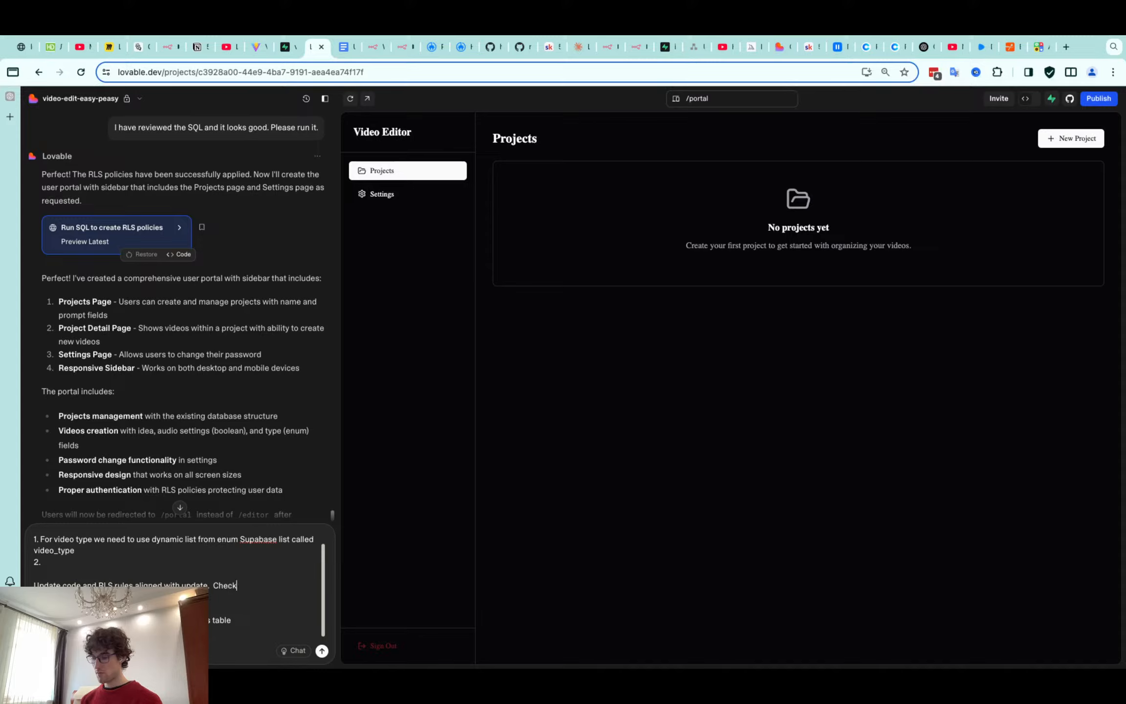
type(" Supabase if")
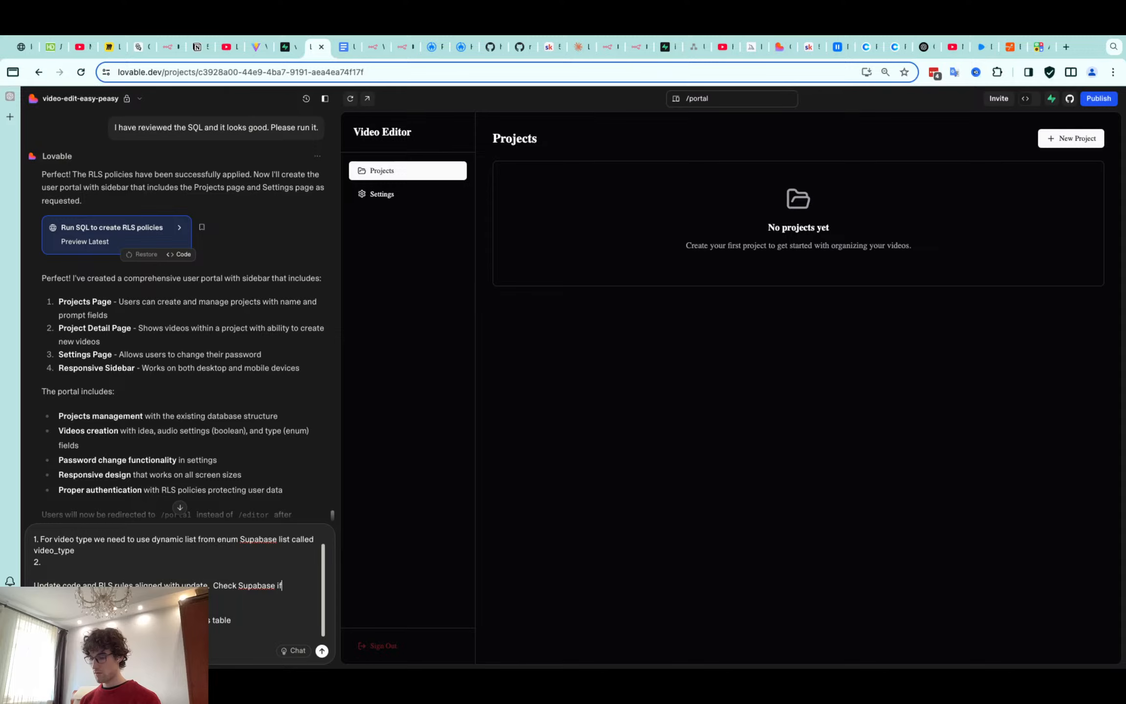
In Supabase, save the videos table with a timestamp column named date_created that defaults to the current time
key("ctrl+shift+Tab")
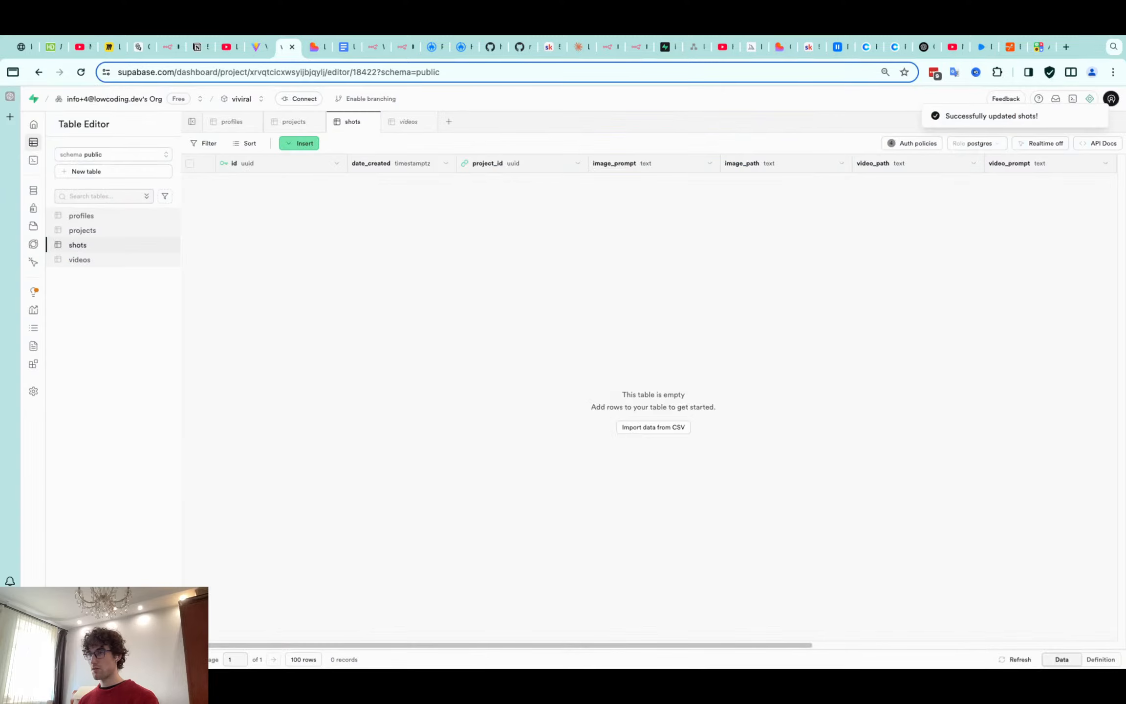
left_click(161, 259)
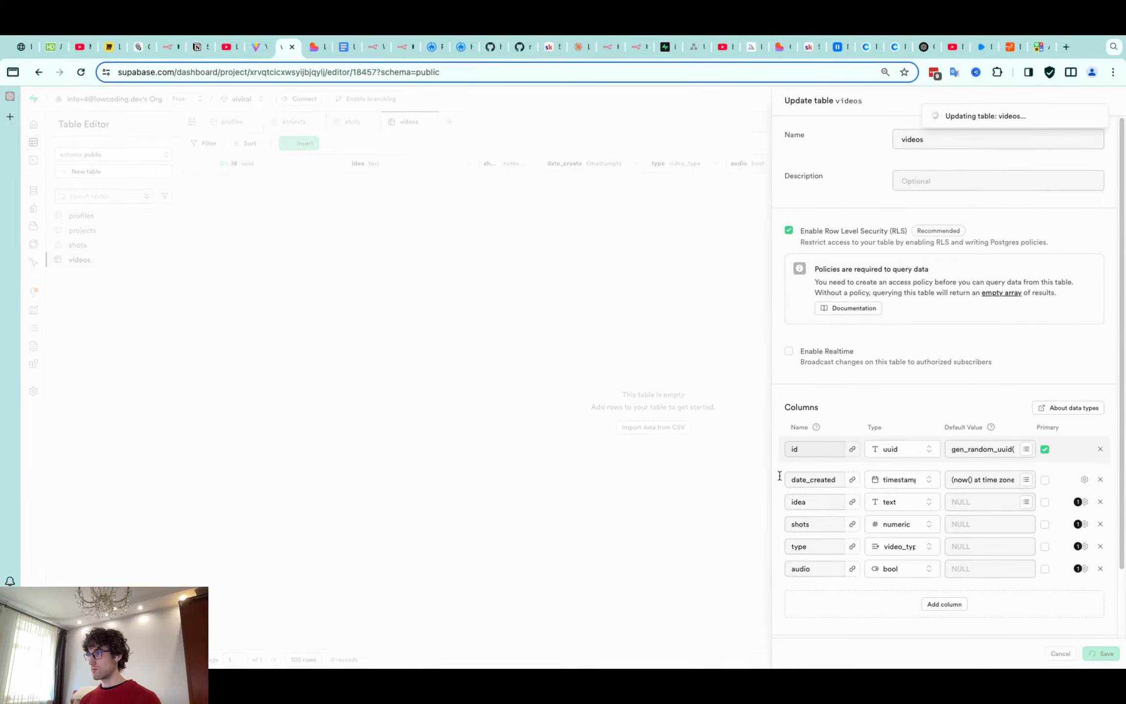
Return to Lovable, delete the empty item 2 from the prompt and send it
left_click(316, 46)
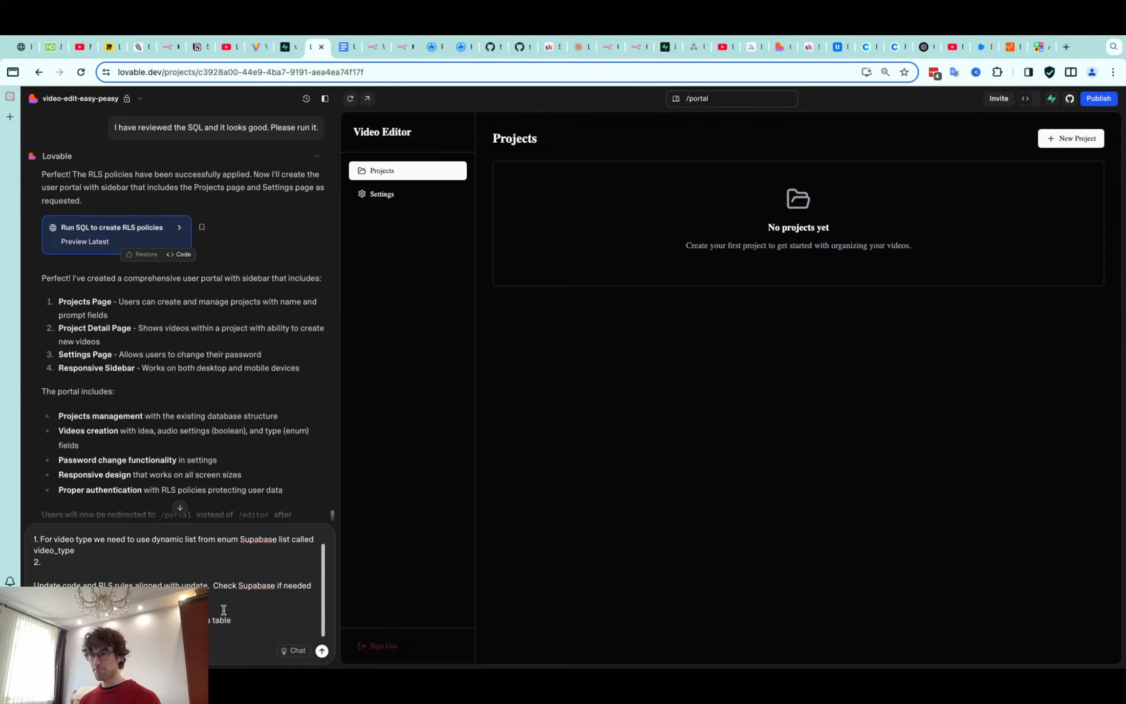
left_click_drag(42, 562, 33, 566)
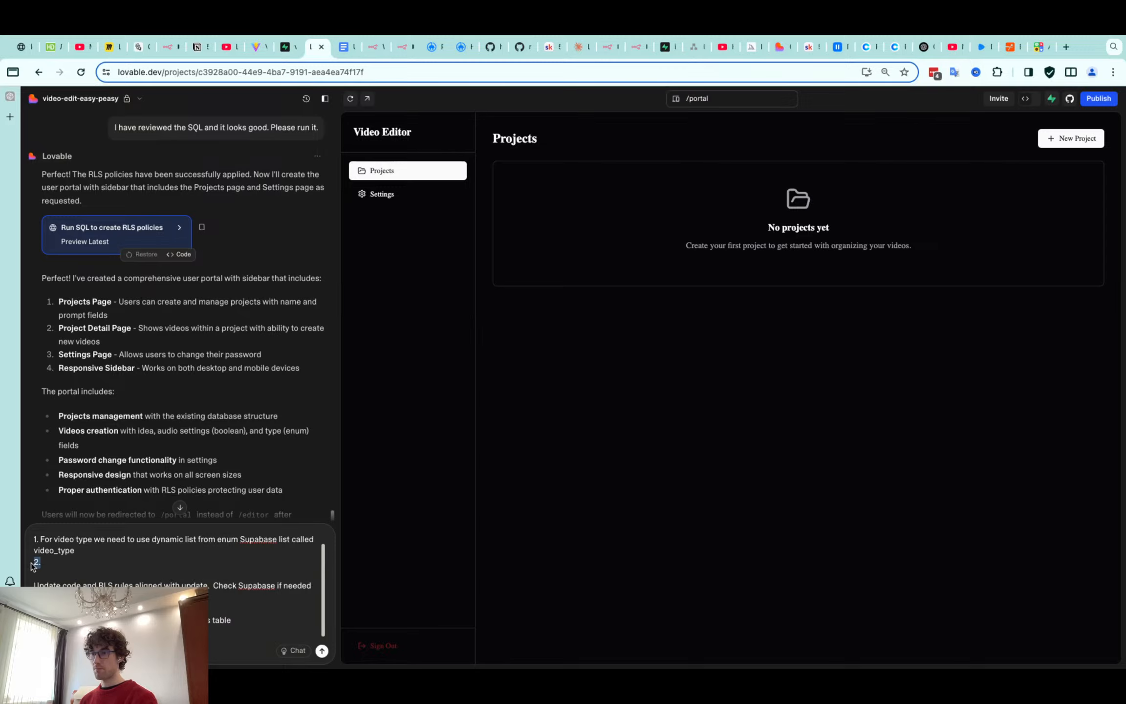
key("Return")
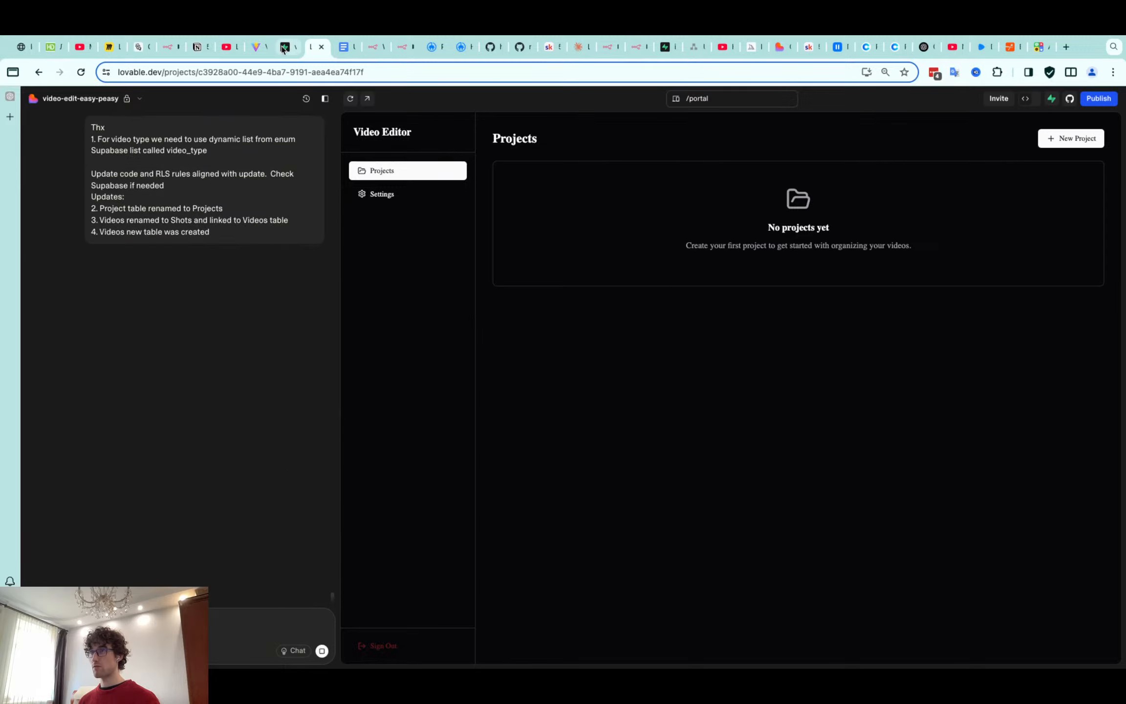
left_click(344, 54)
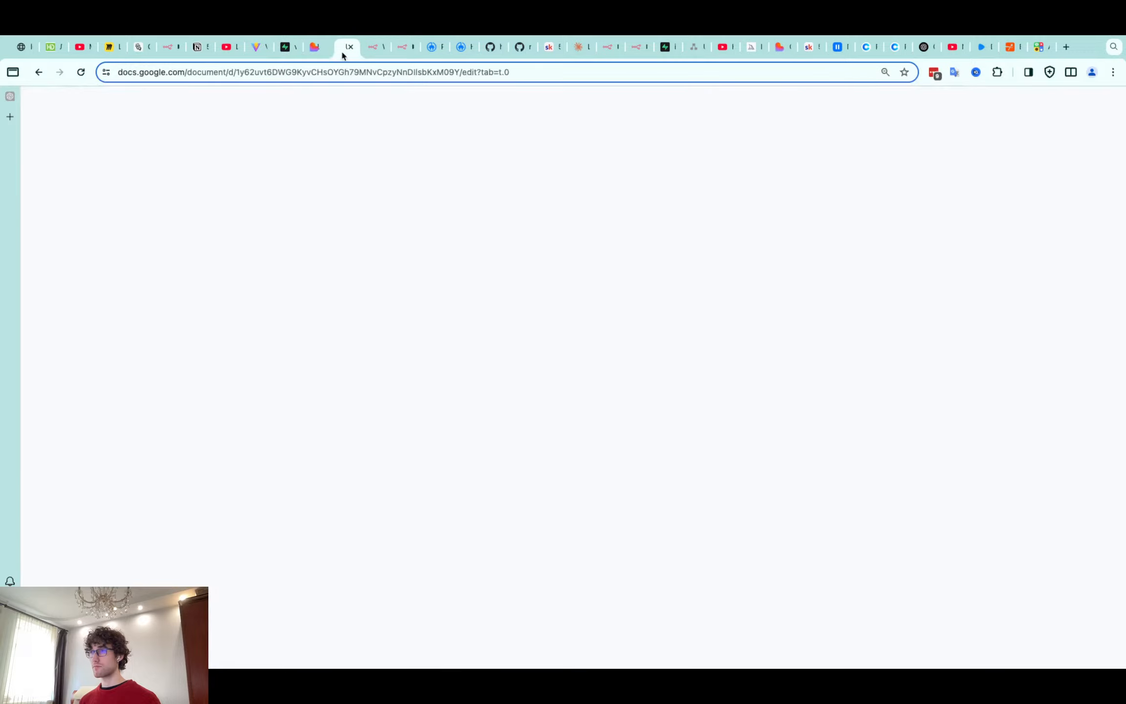
left_click(285, 46)
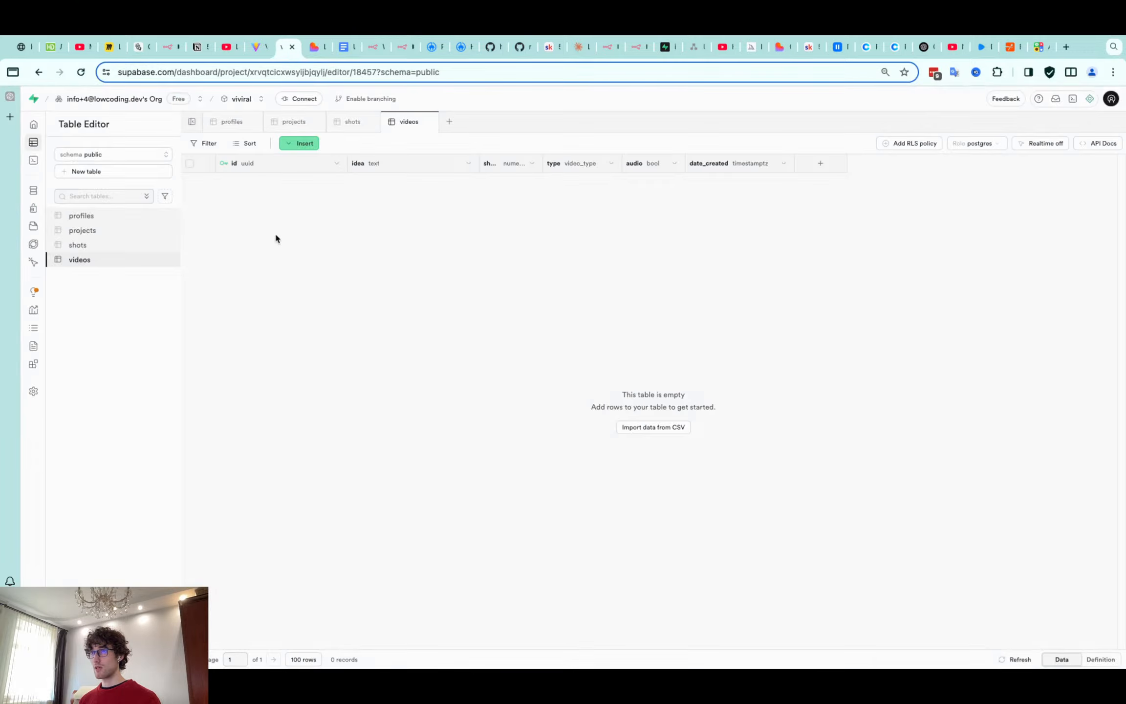
left_click(297, 145)
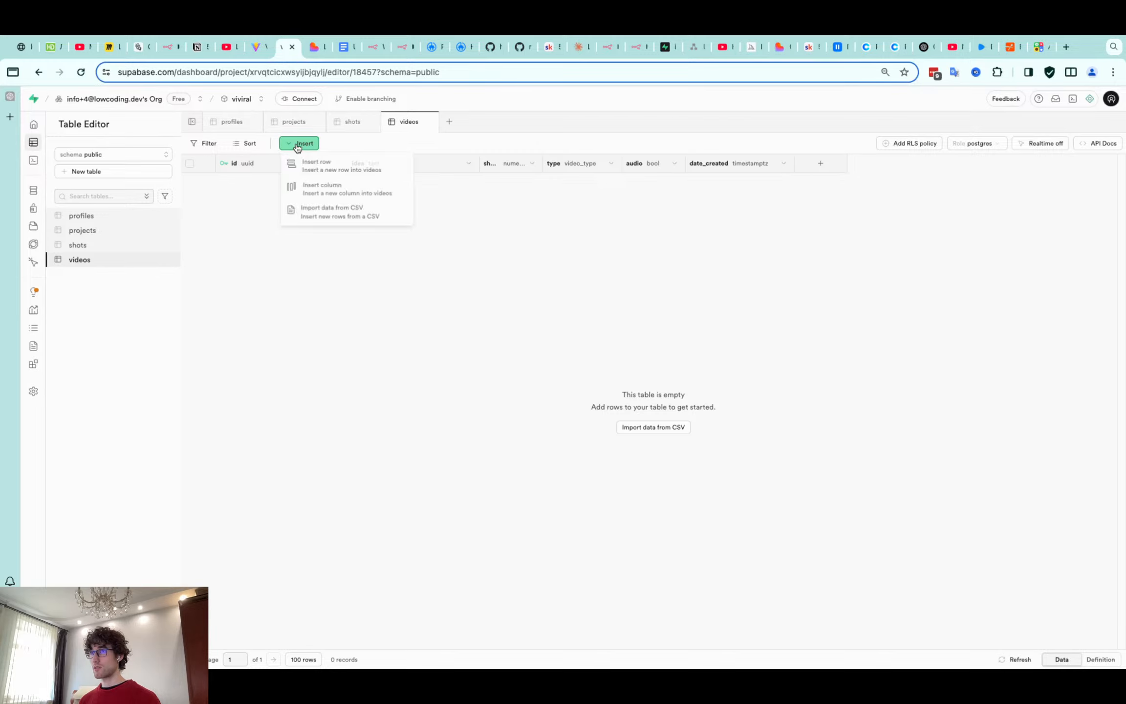
left_click(332, 165)
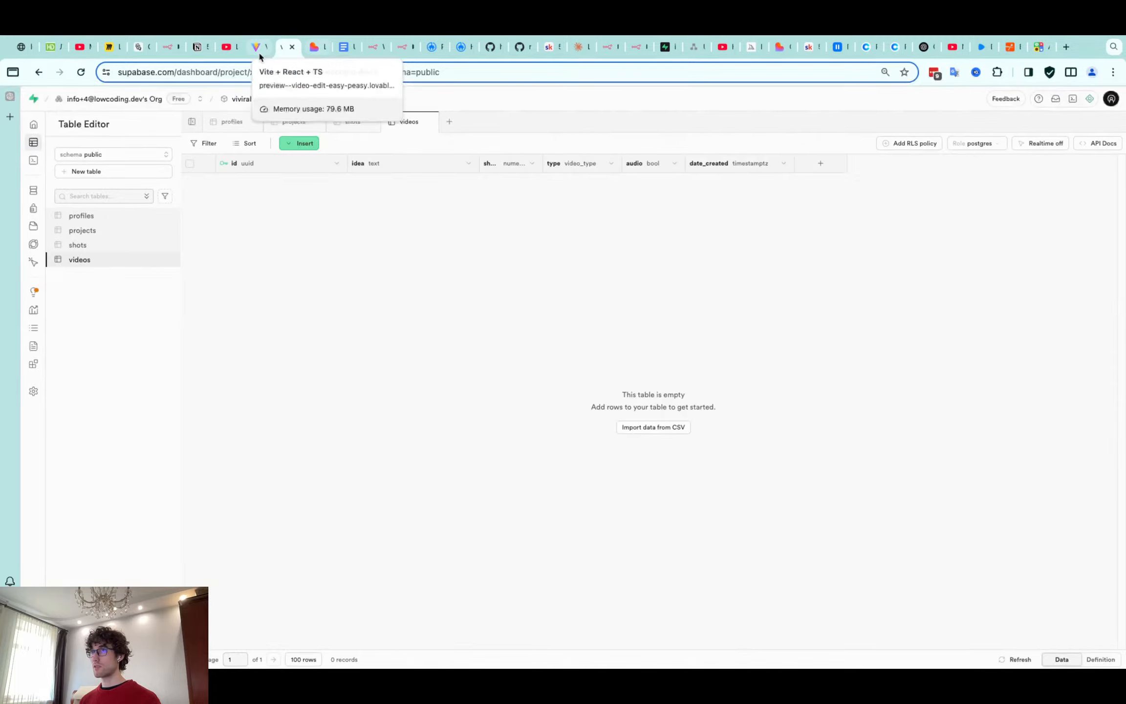
Switch to the n8n workflow and define an array field named shots in the Edit Fields node
left_click(373, 51)
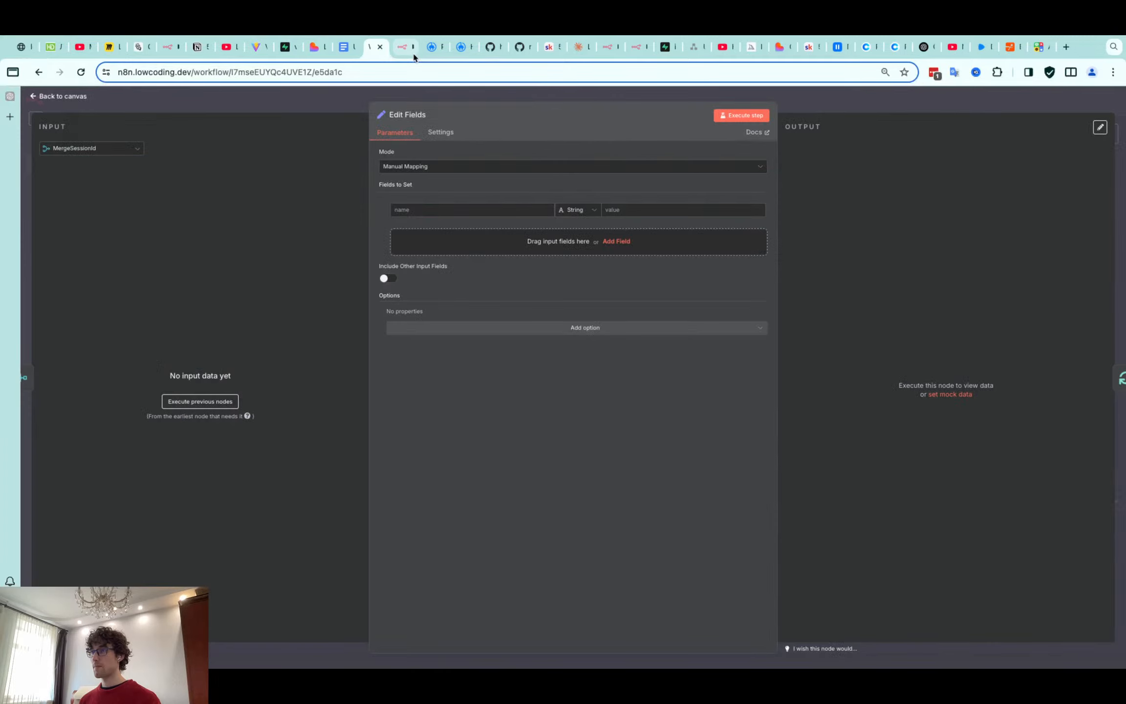
key("Escape")
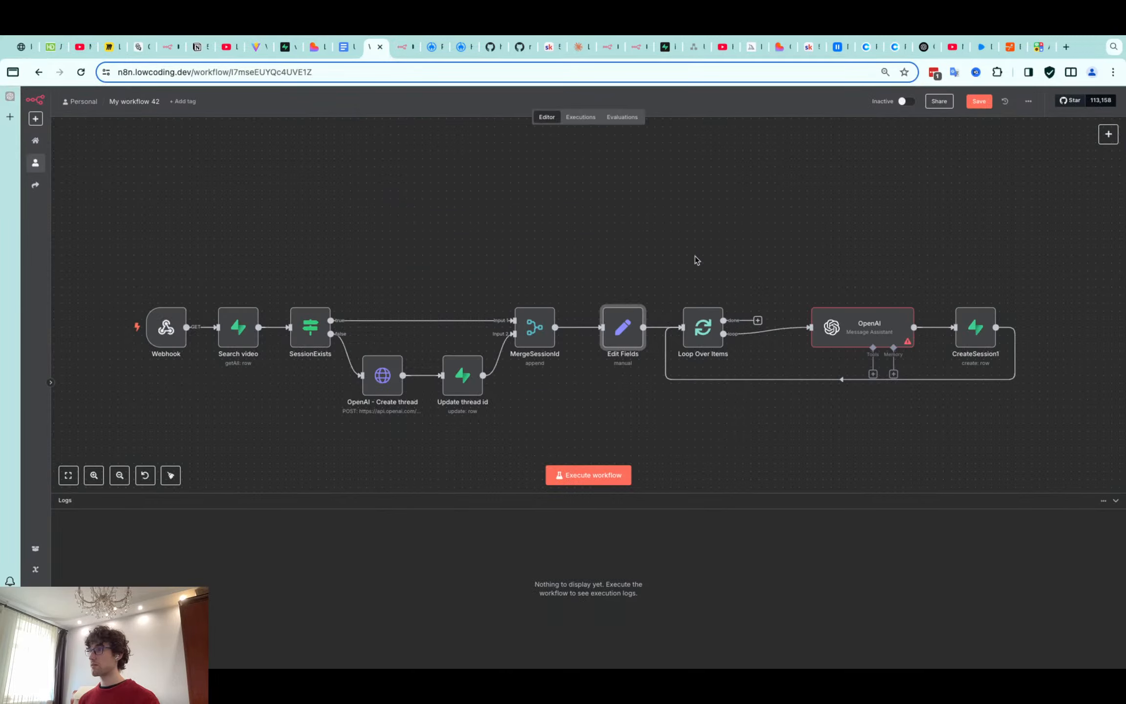
scroll(639, 353, "up", 1)
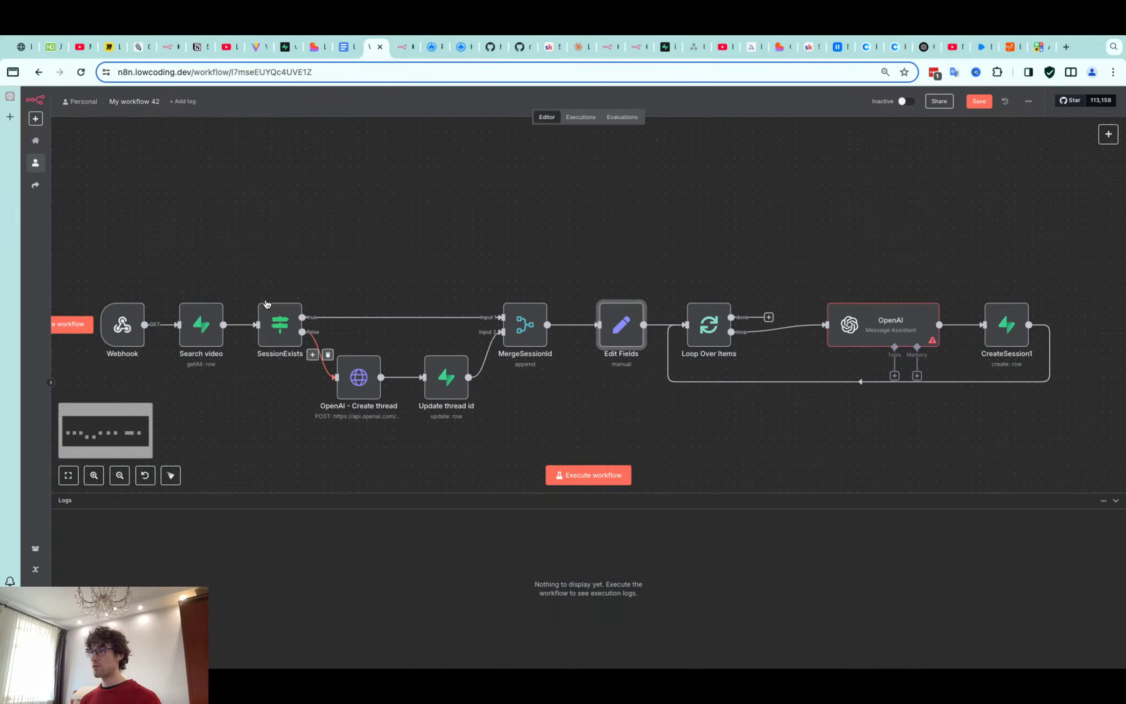
double_click(619, 330)
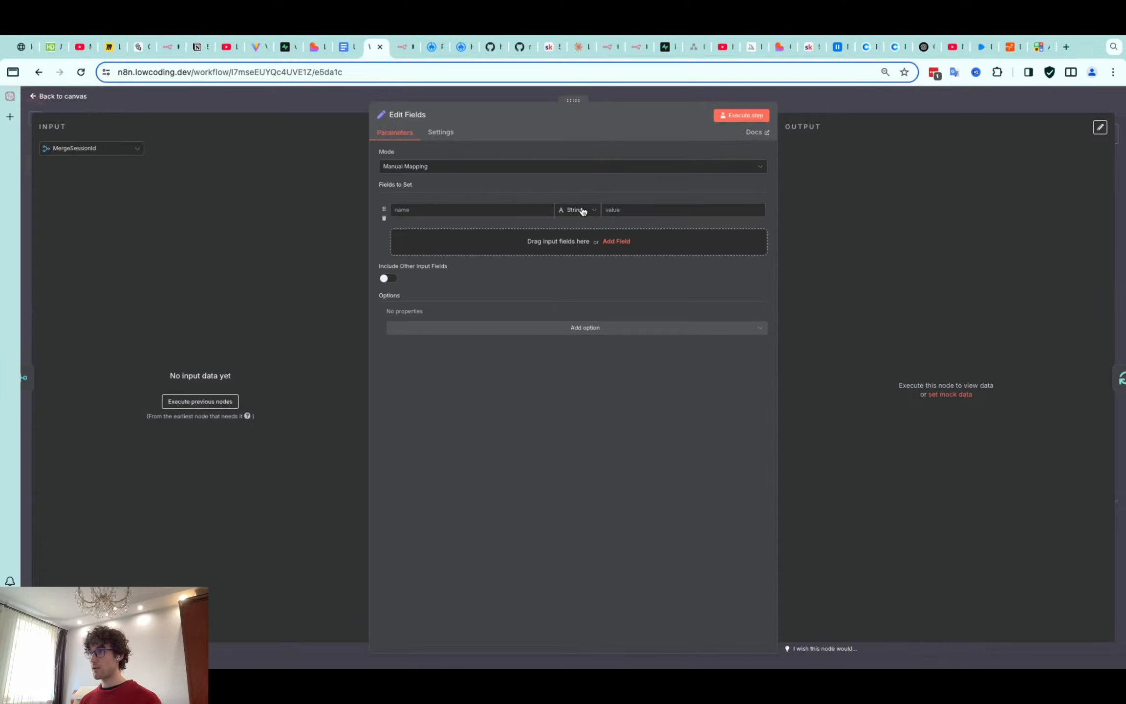
left_click(583, 211)
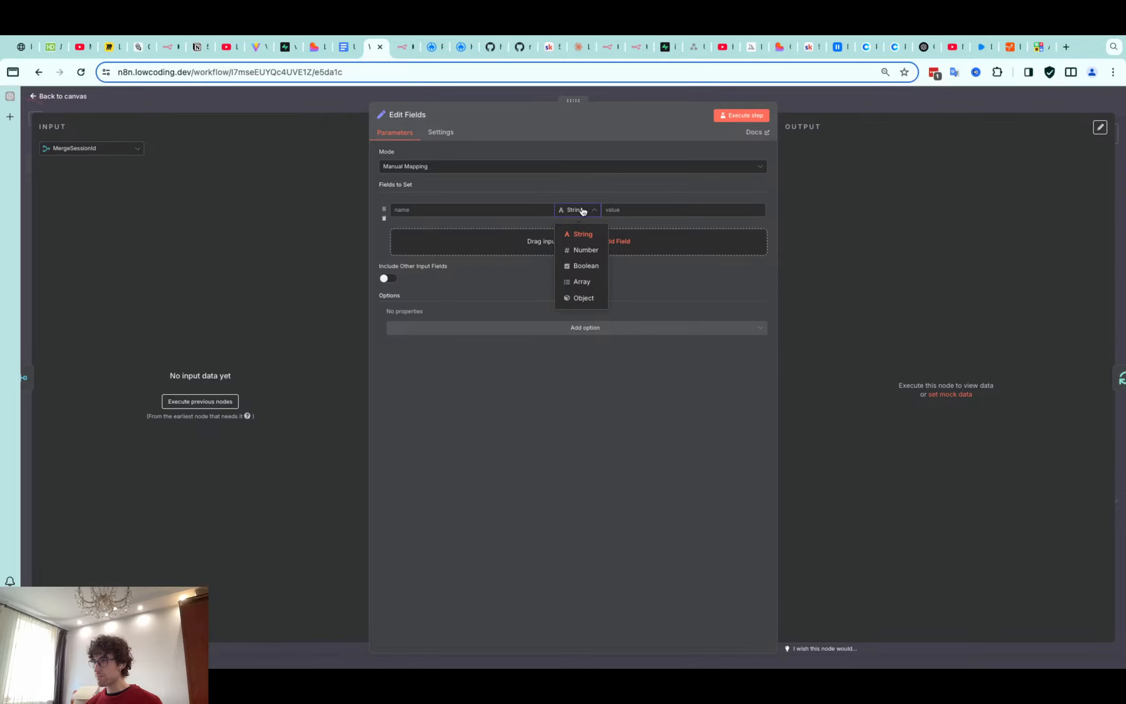
left_click(581, 281)
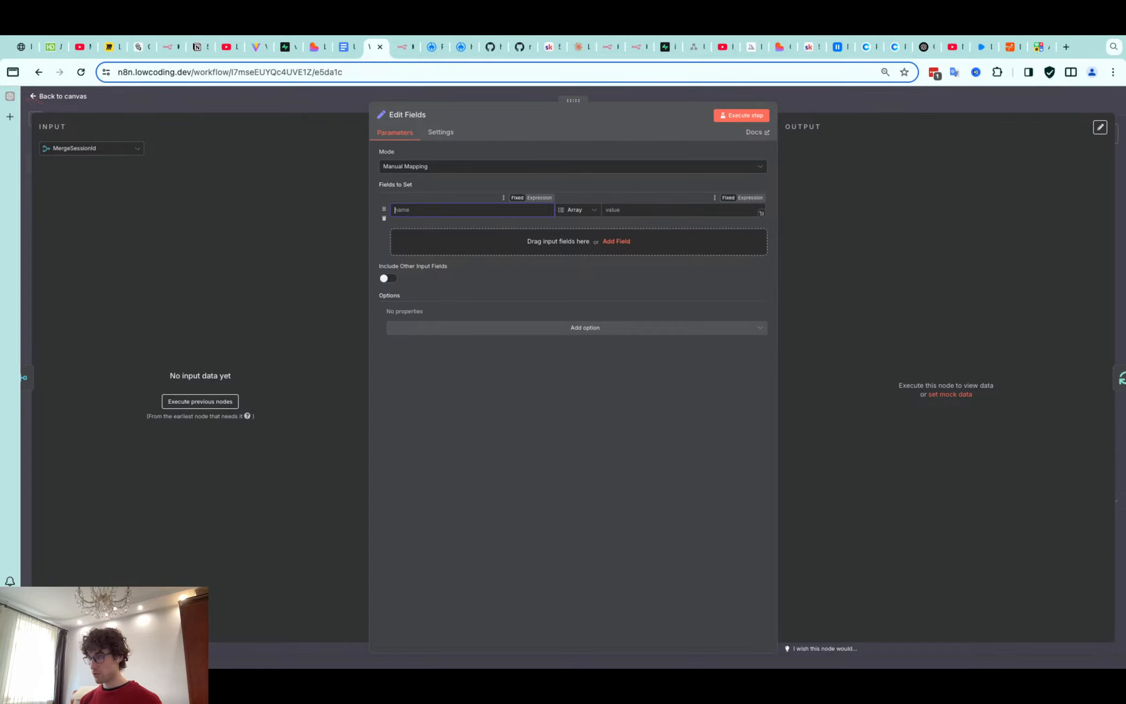
type("shots")
left_click(750, 197)
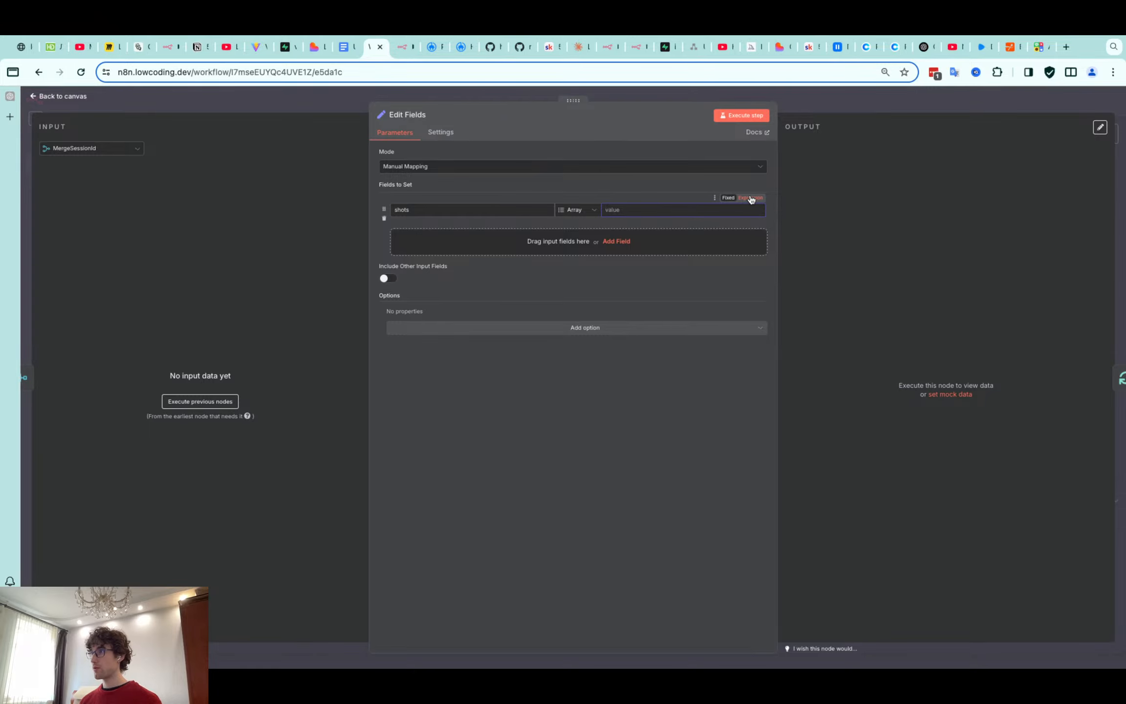
left_click(788, 100)
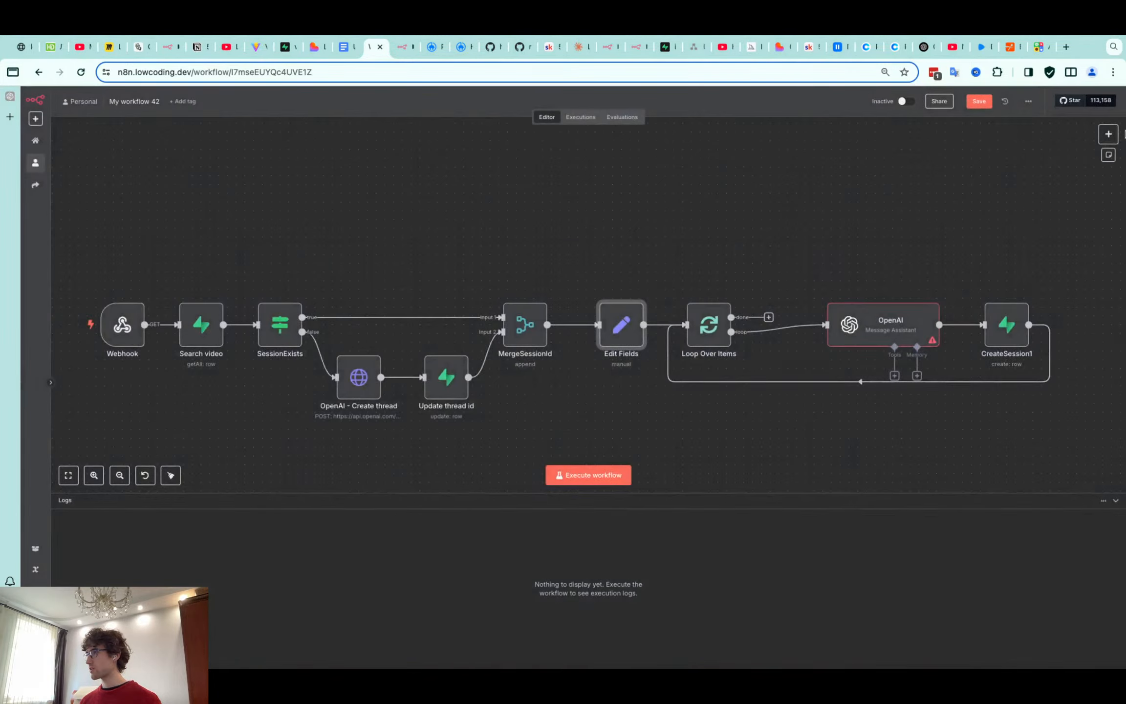
Browse the Data transformation nodes for one that can split the shots into separate items
left_click(1122, 133)
left_click(1120, 135)
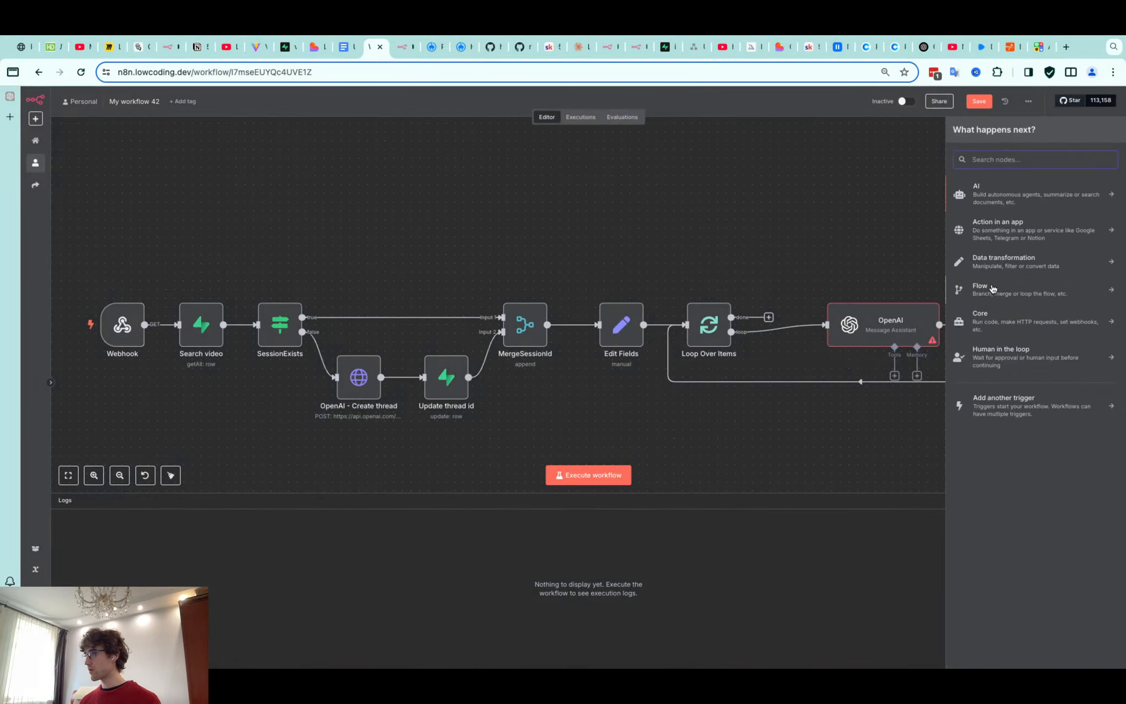
left_click(675, 344)
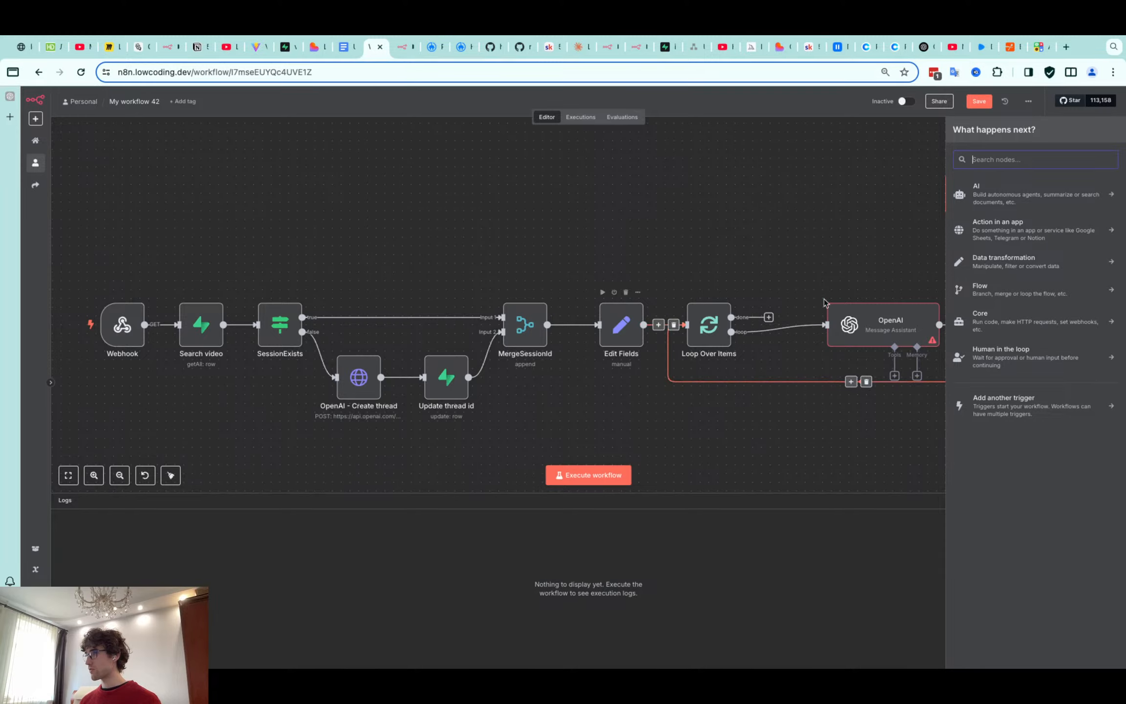
left_click(997, 261)
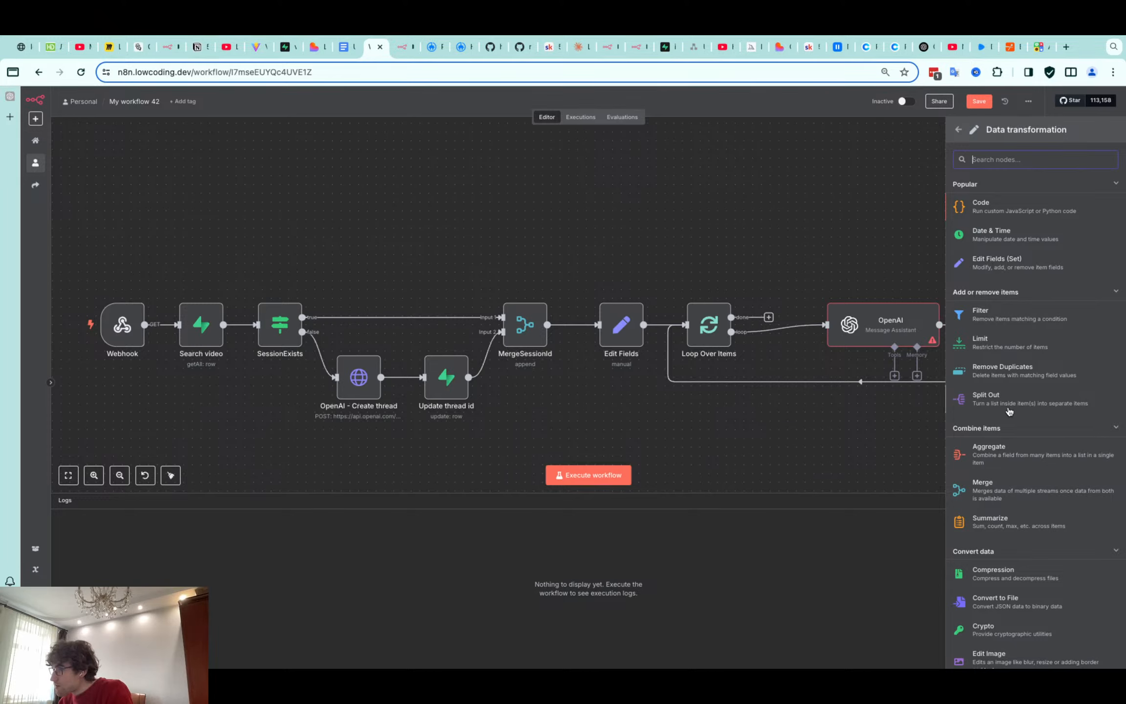
scroll(1010, 421, "down", 1)
scroll(1010, 421, "down", 1)
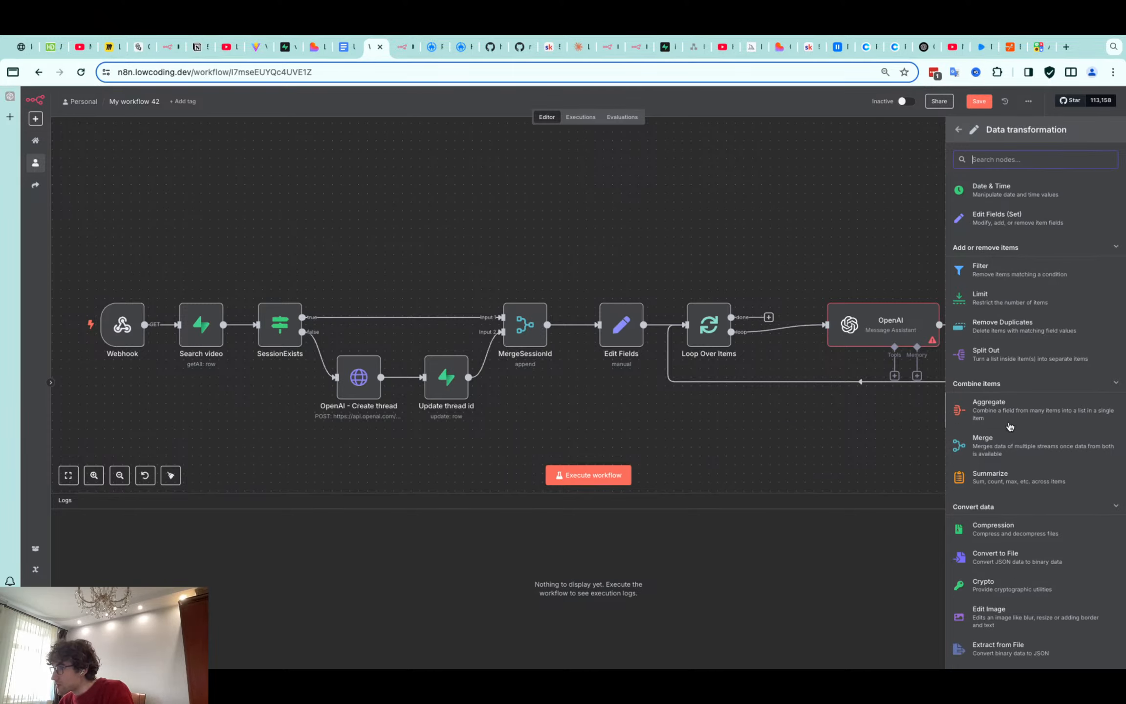
scroll(1021, 442, "down", 1)
scroll(1020, 443, "down", 3)
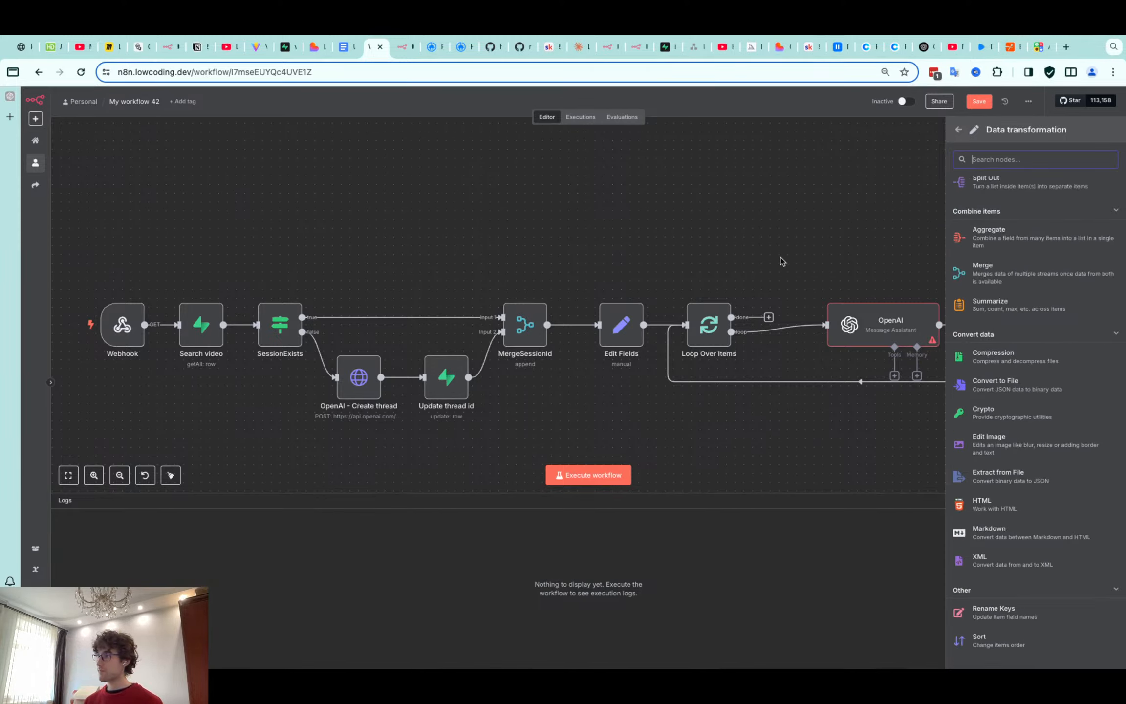
scroll(999, 298, "up", 4)
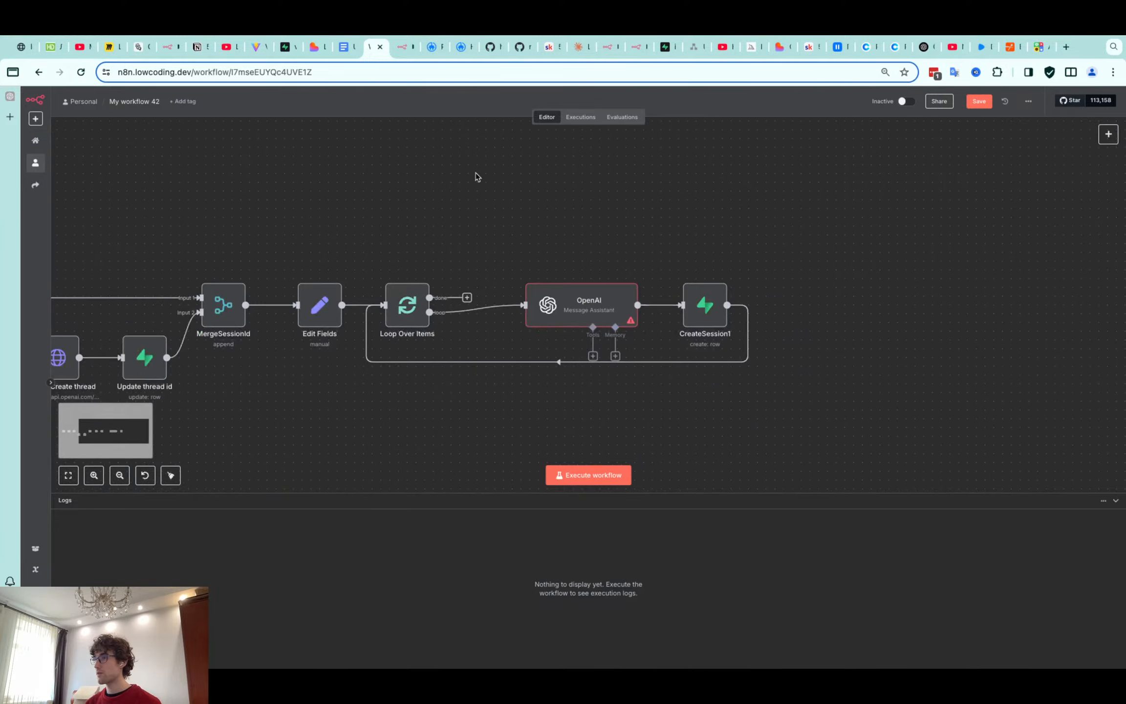
Move the Loop Over Items, OpenAI and CreateSession1 nodes further from Edit Fields and delete the connection between Edit Fields and the loop
left_click_drag(367, 229, 761, 390)
left_click_drag(678, 307, 829, 311)
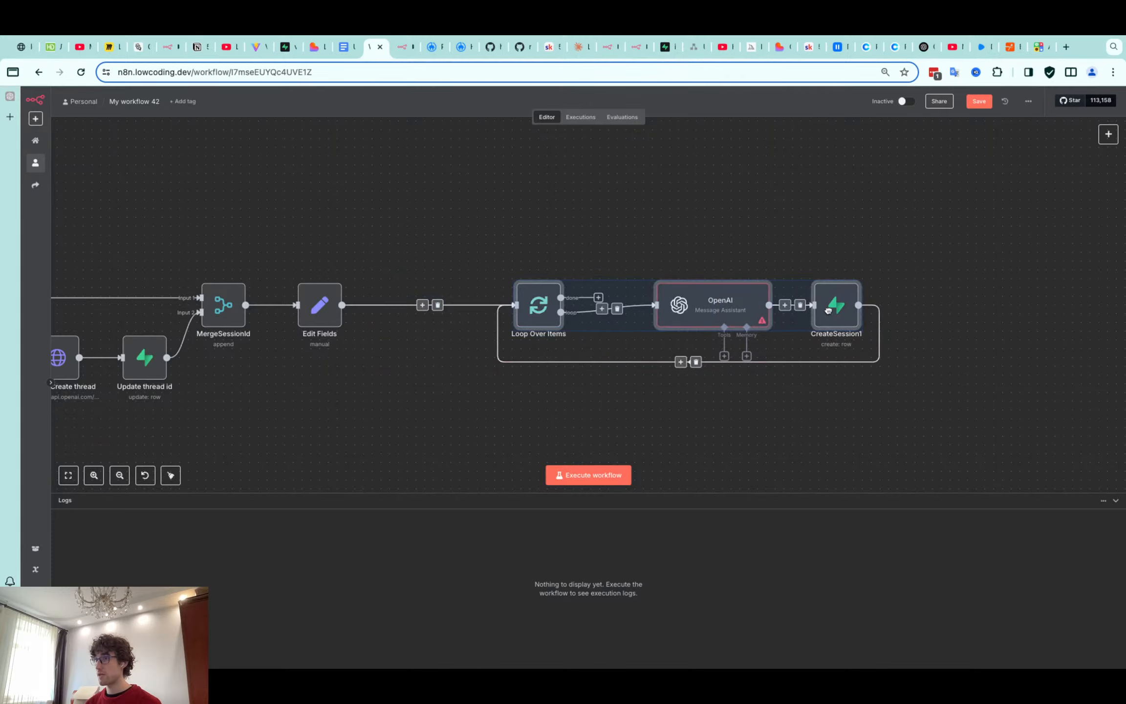
left_click(437, 305)
Check the parameters and available options of the Loop Over Items node
double_click(530, 302)
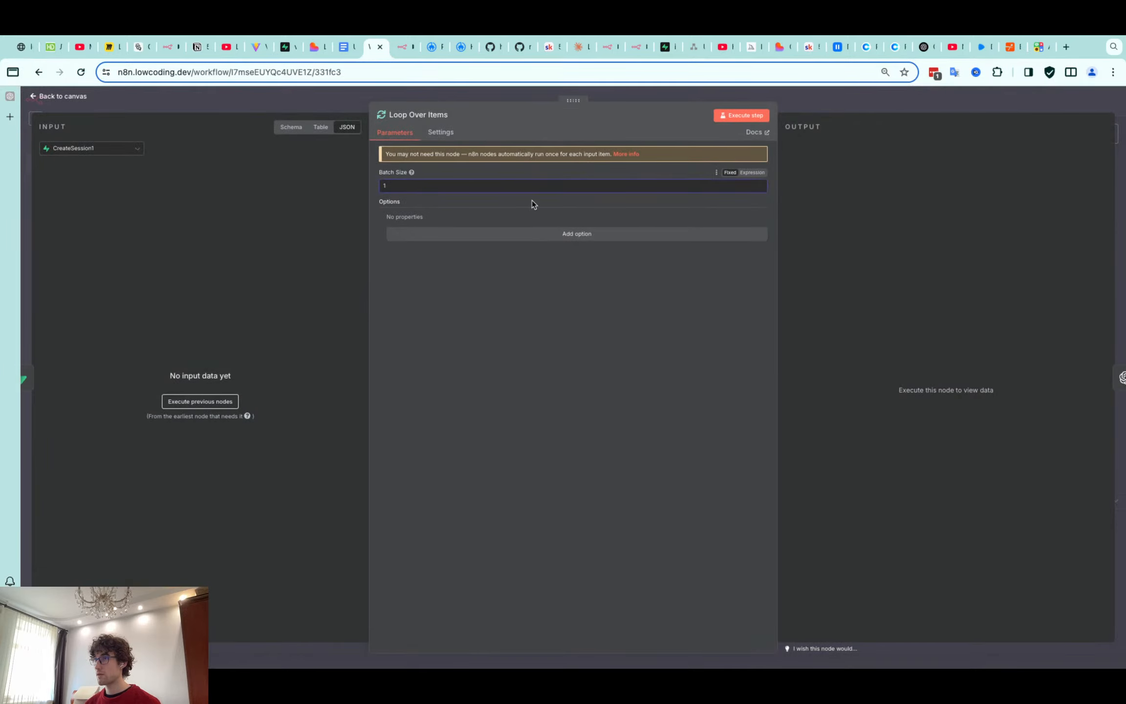
left_click(538, 233)
left_click(388, 216)
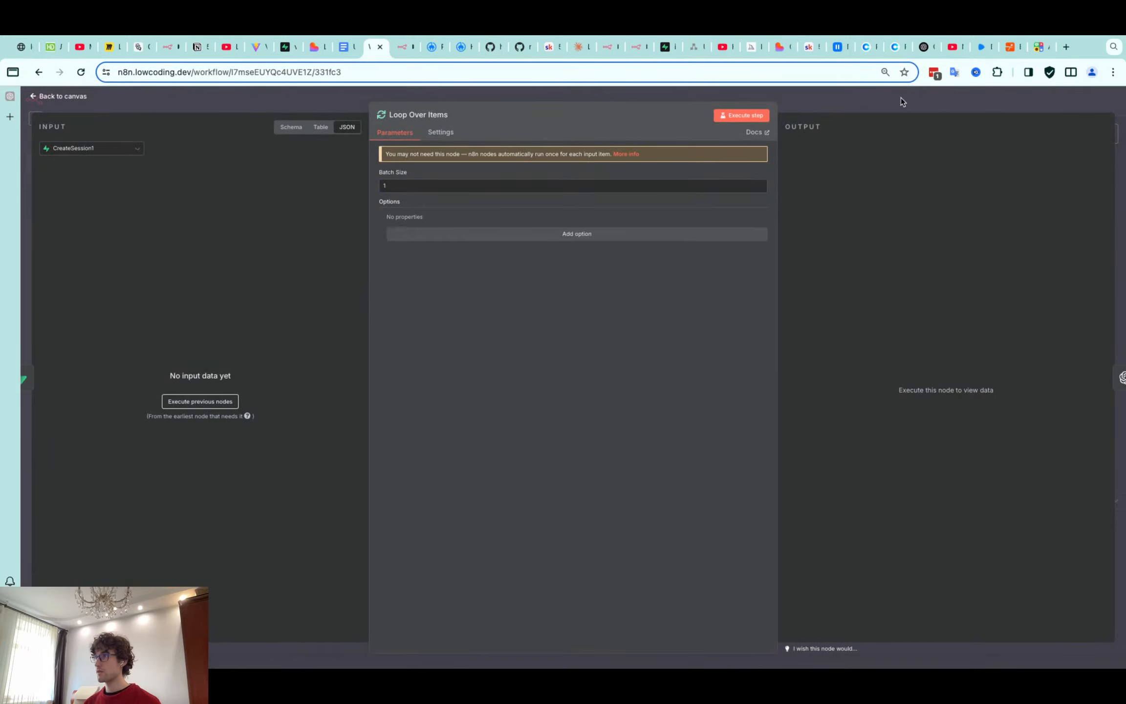
left_click(901, 98)
Add a Split Out node between Edit Fields and Loop Over Items and check its parameters
left_click(370, 306)
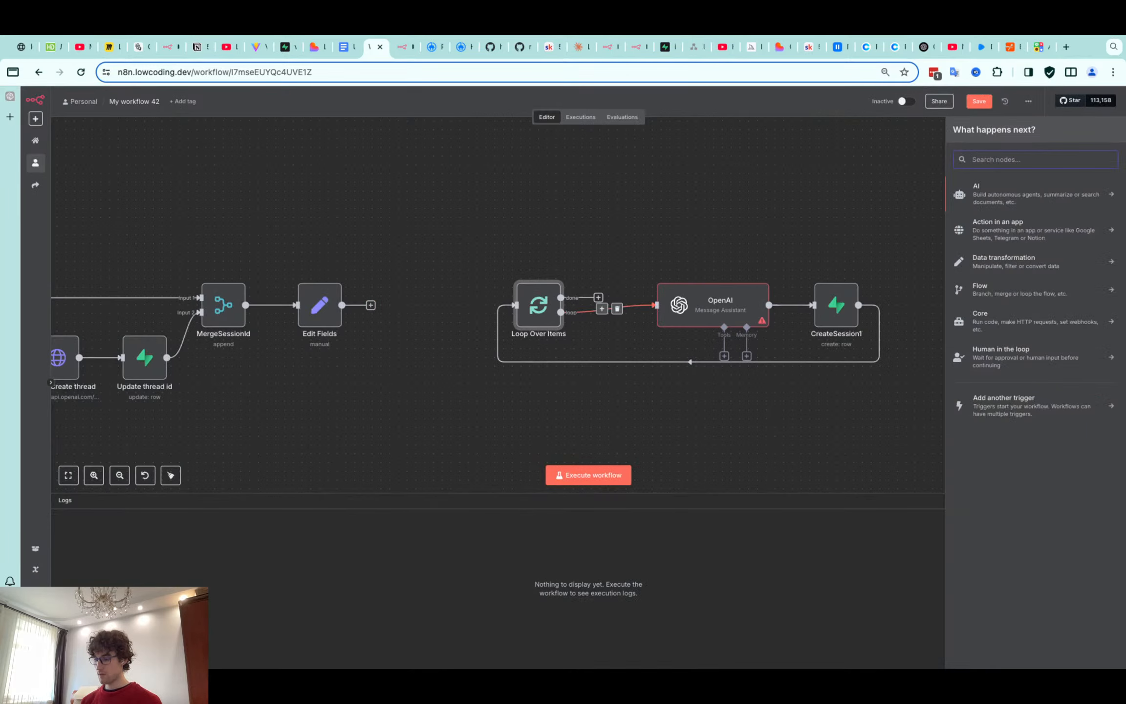
type("split")
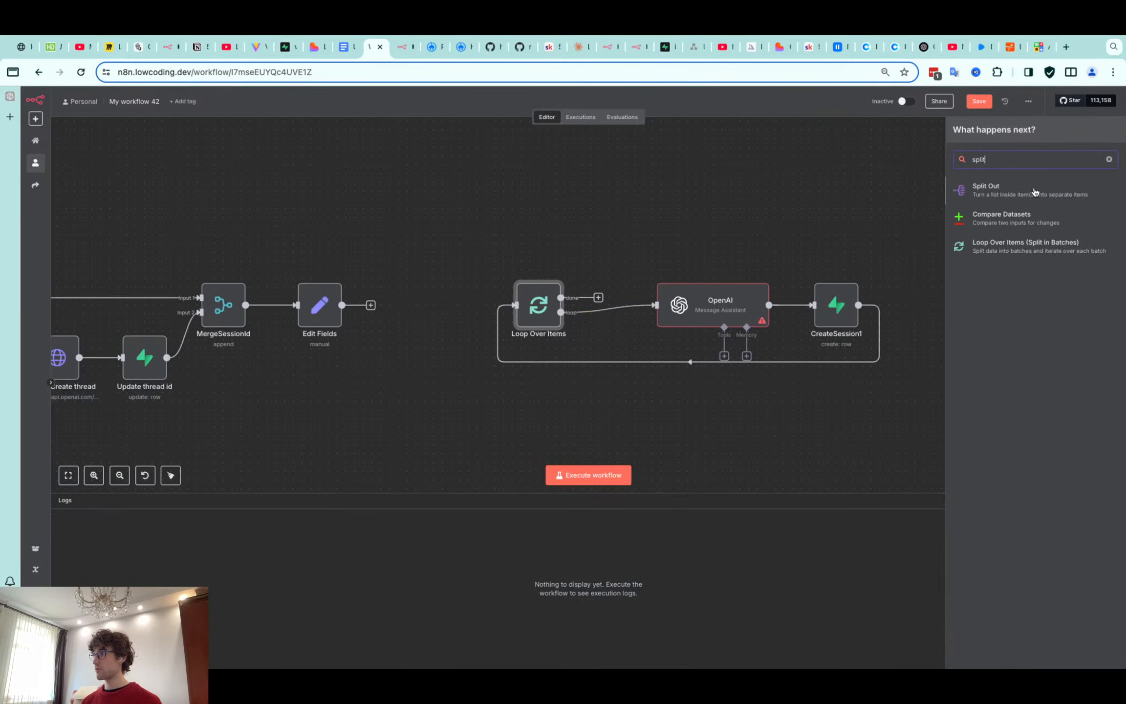
left_click(1035, 191)
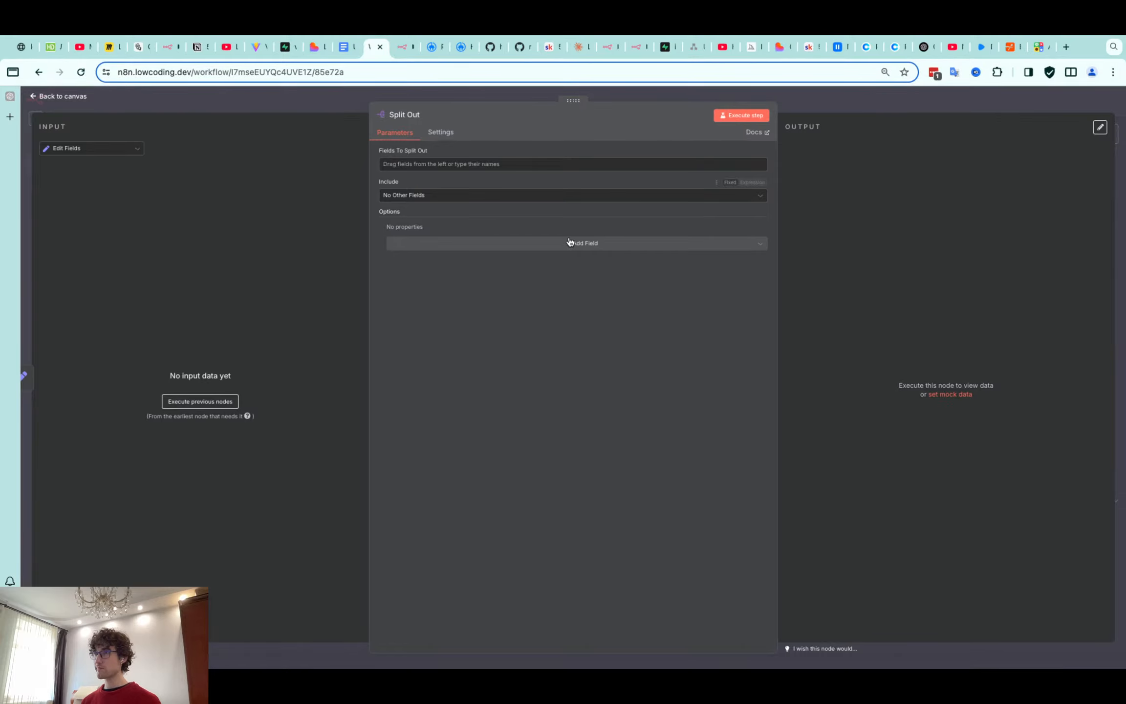
key("Escape")
double_click(406, 317)
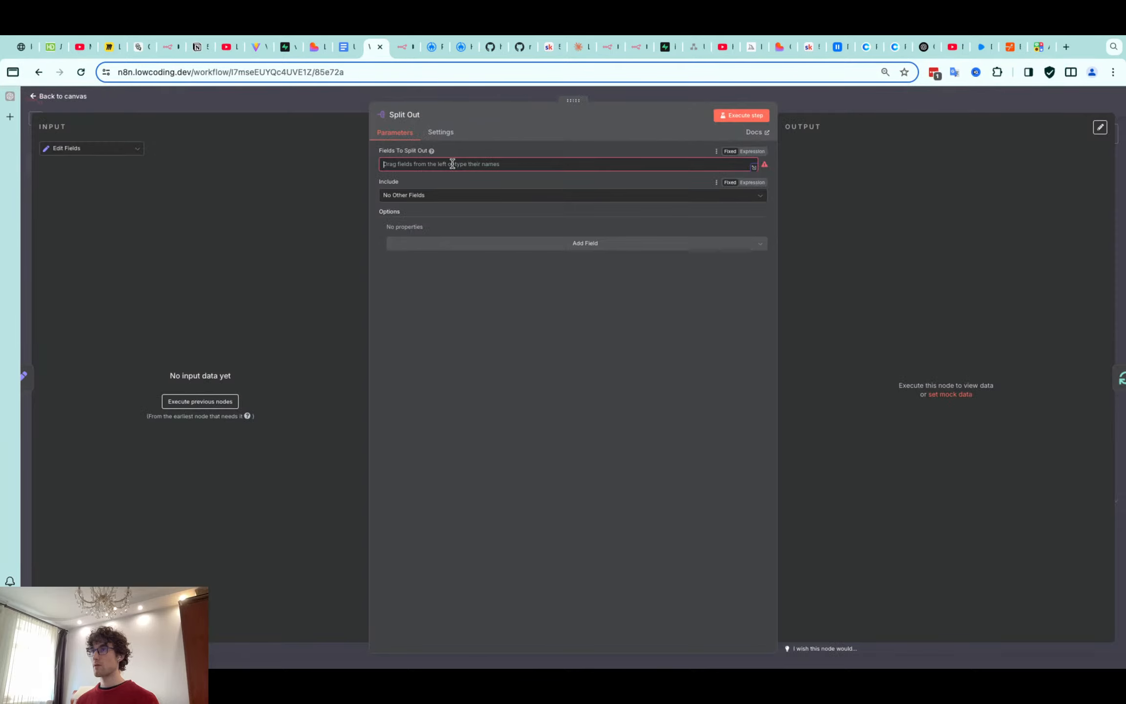
left_click(839, 96)
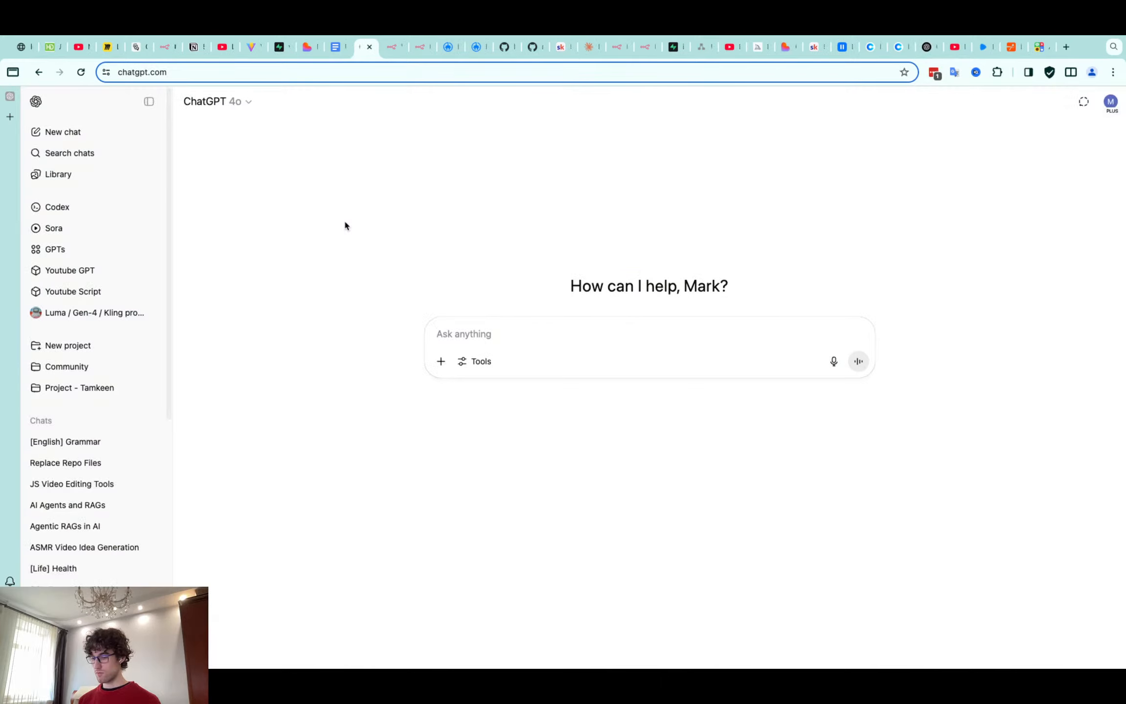
Switch to ChatGPT and send the prompt "please create JS expression to generate array of X"
type("p")
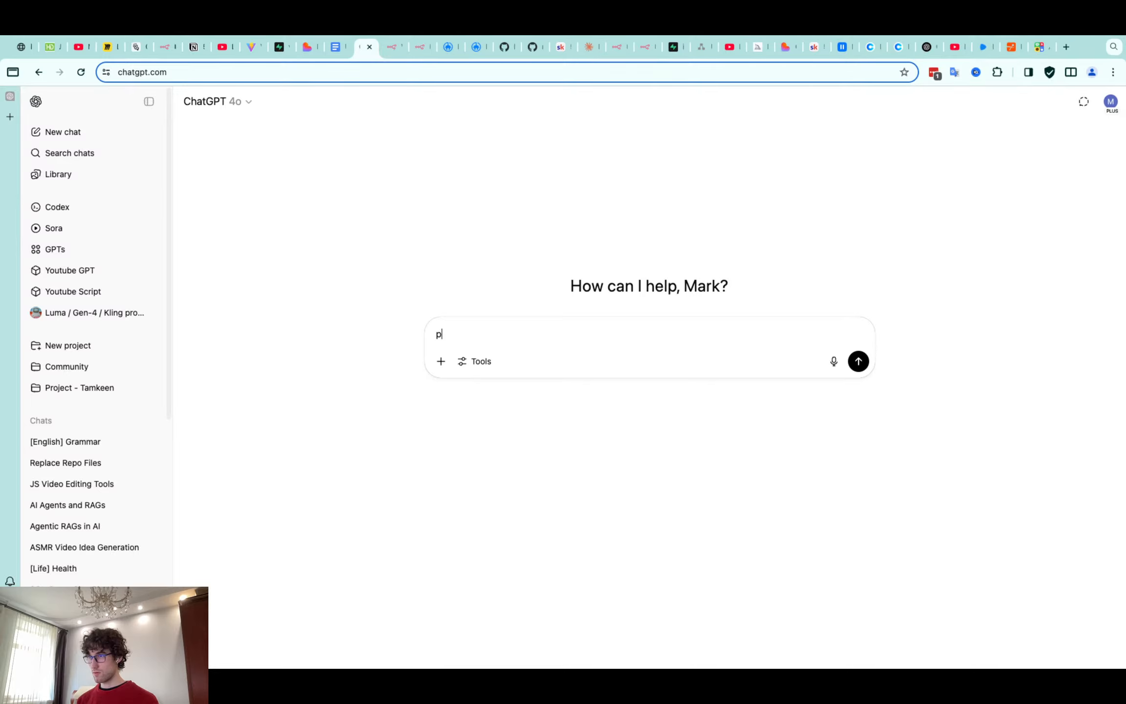
type("lease create")
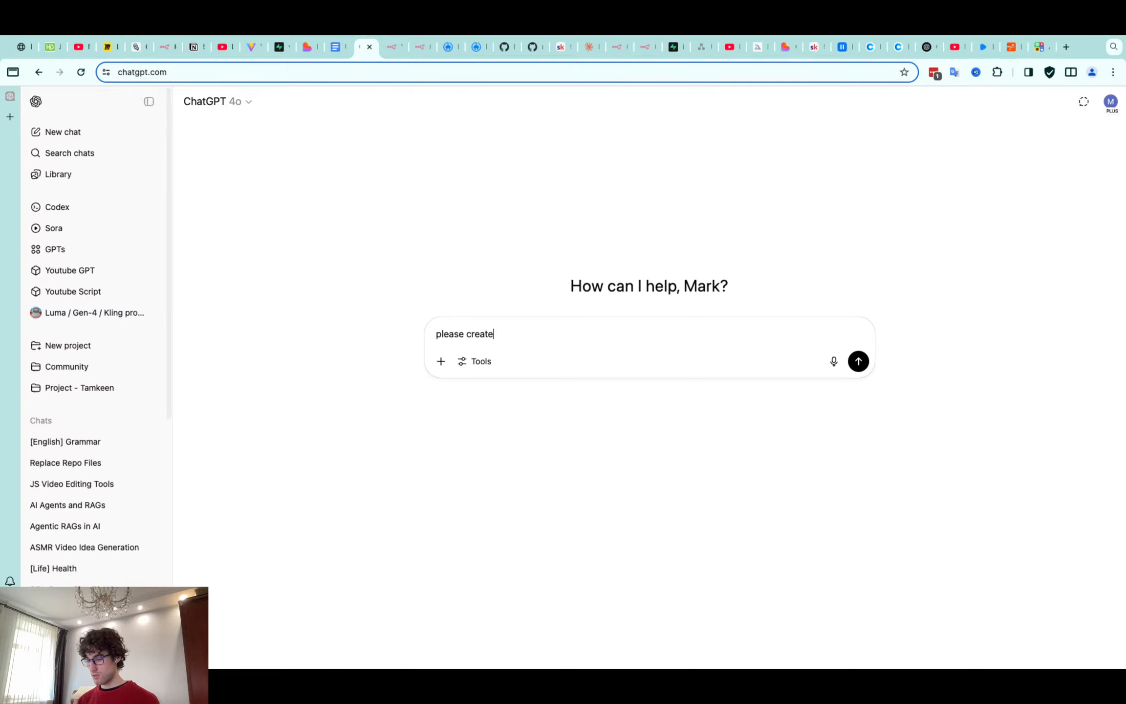
type(" JS expression ")
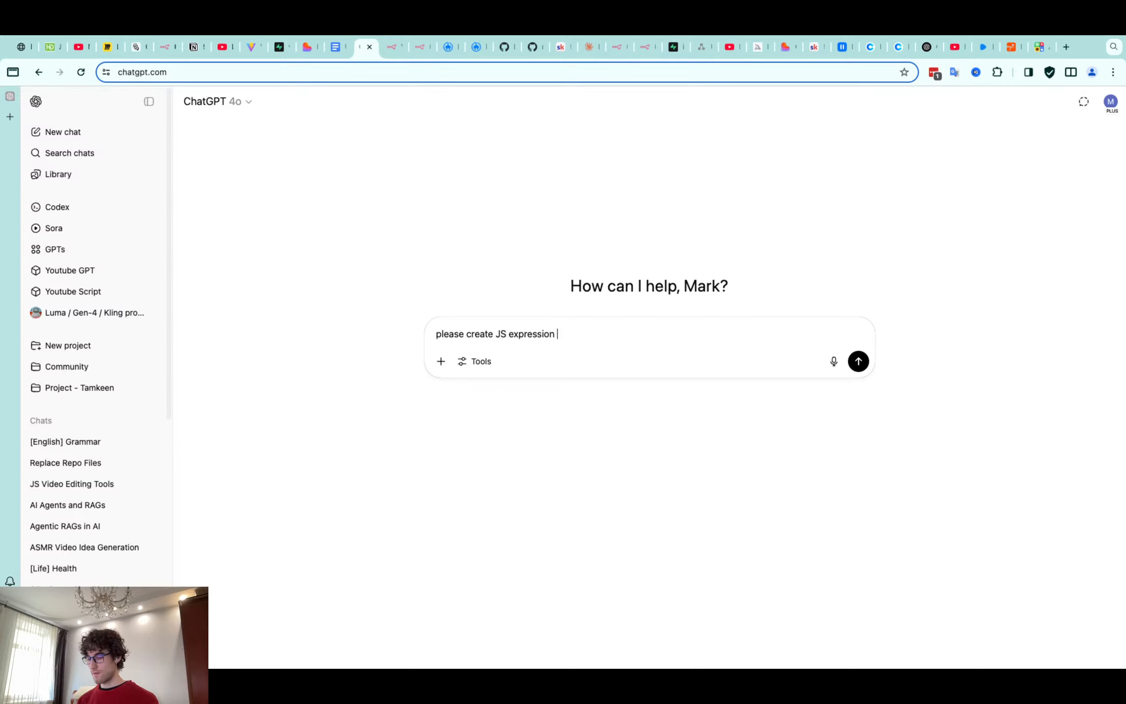
type("to generate arra")
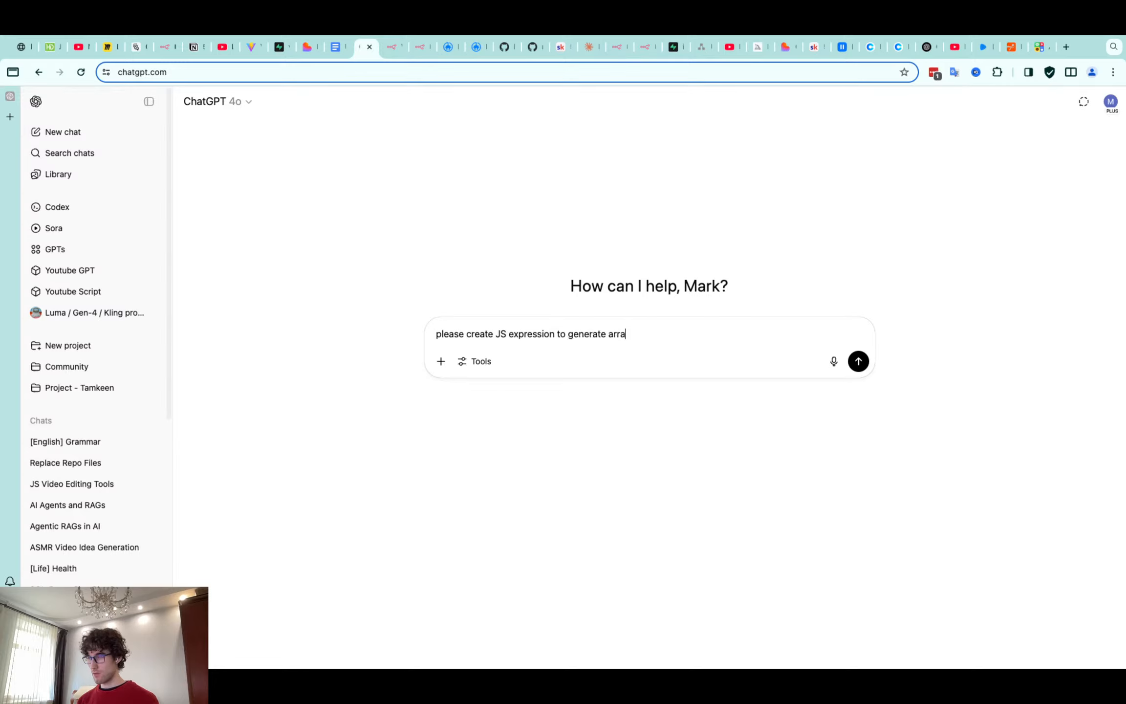
type("y of X")
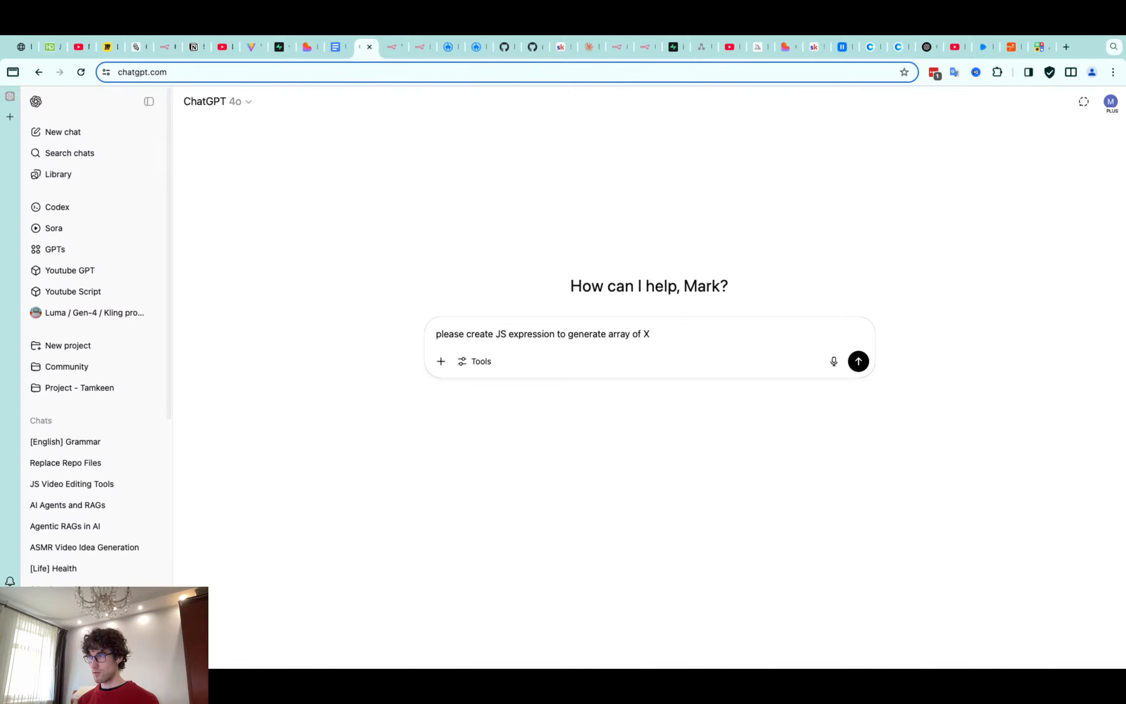
key("super+a")
key("BackSpace")
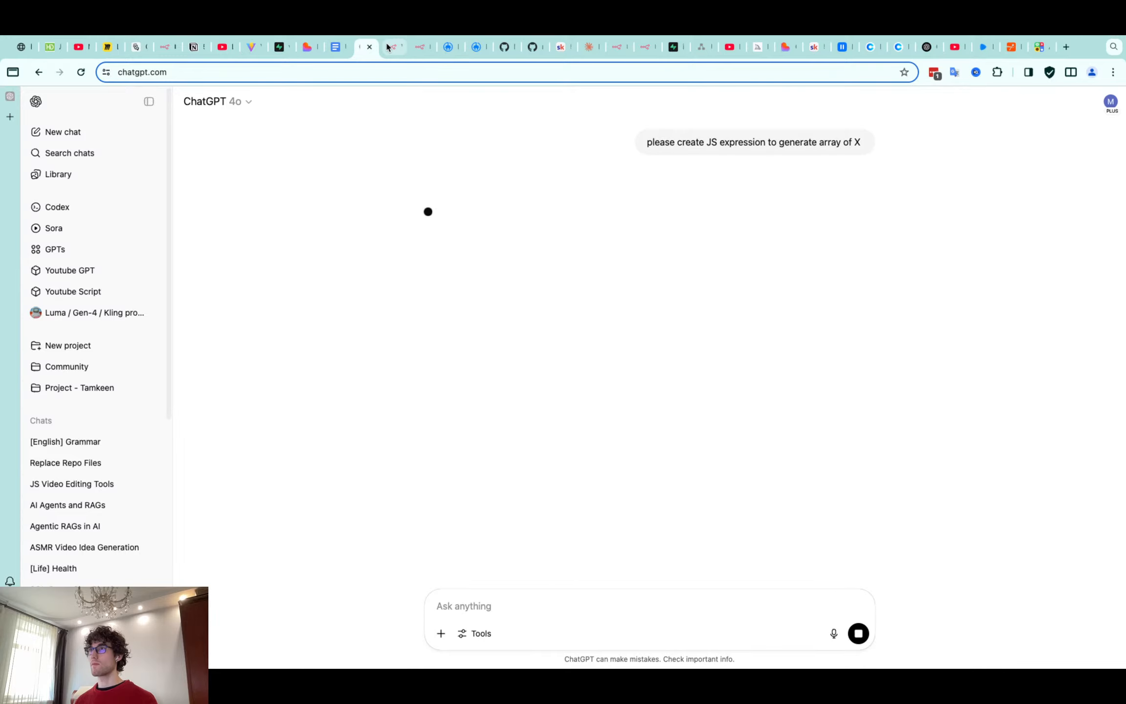
Return to the n8n workflow and save it
left_click(389, 47)
key("super+s")
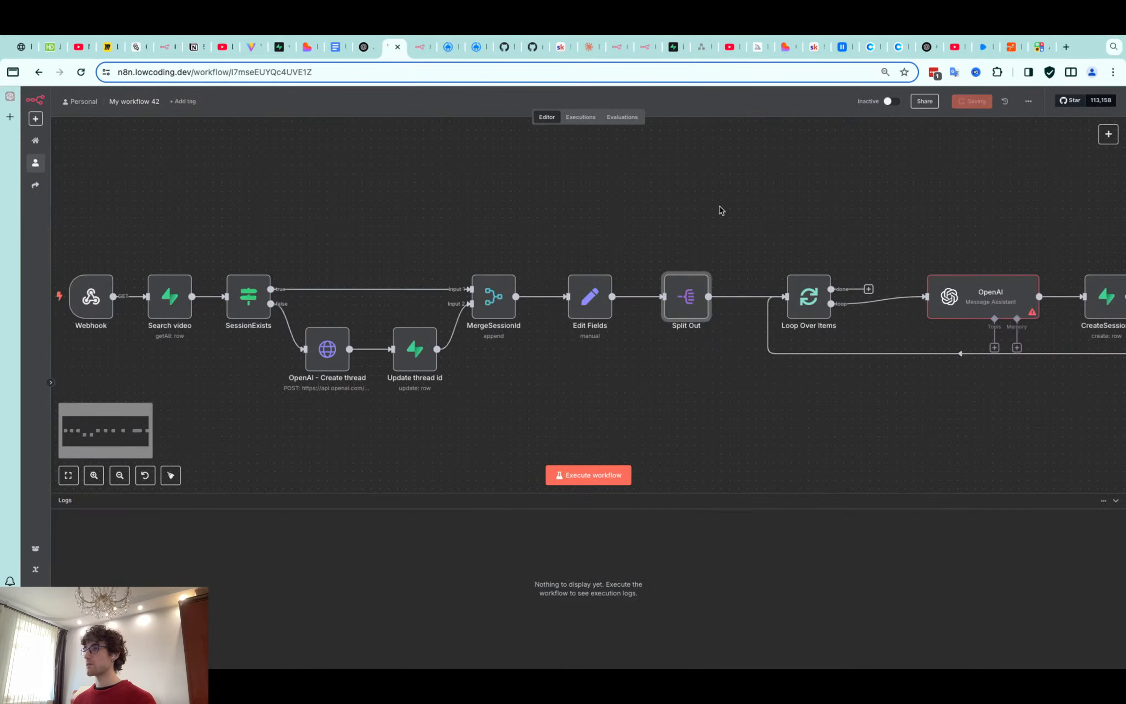
left_click_drag(719, 206, 583, 220)
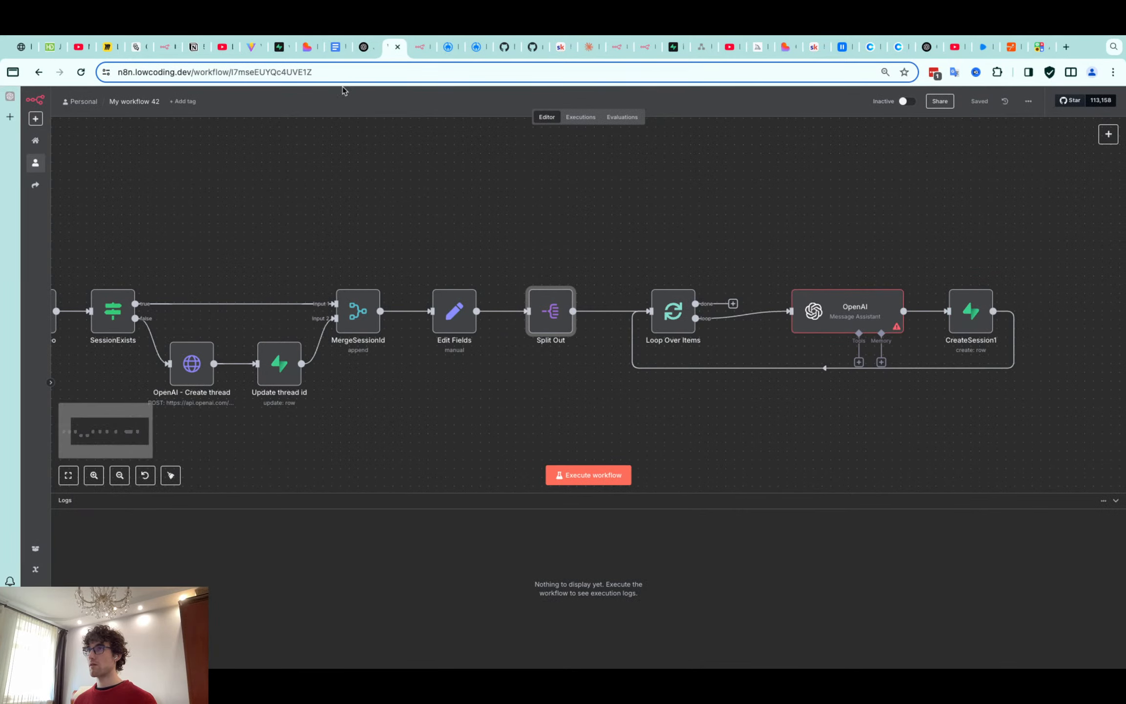
Switch to the Lovable project, examine the build error in project-detail.tsx and reload the page
left_click(315, 47)
scroll(183, 470, "down", 1)
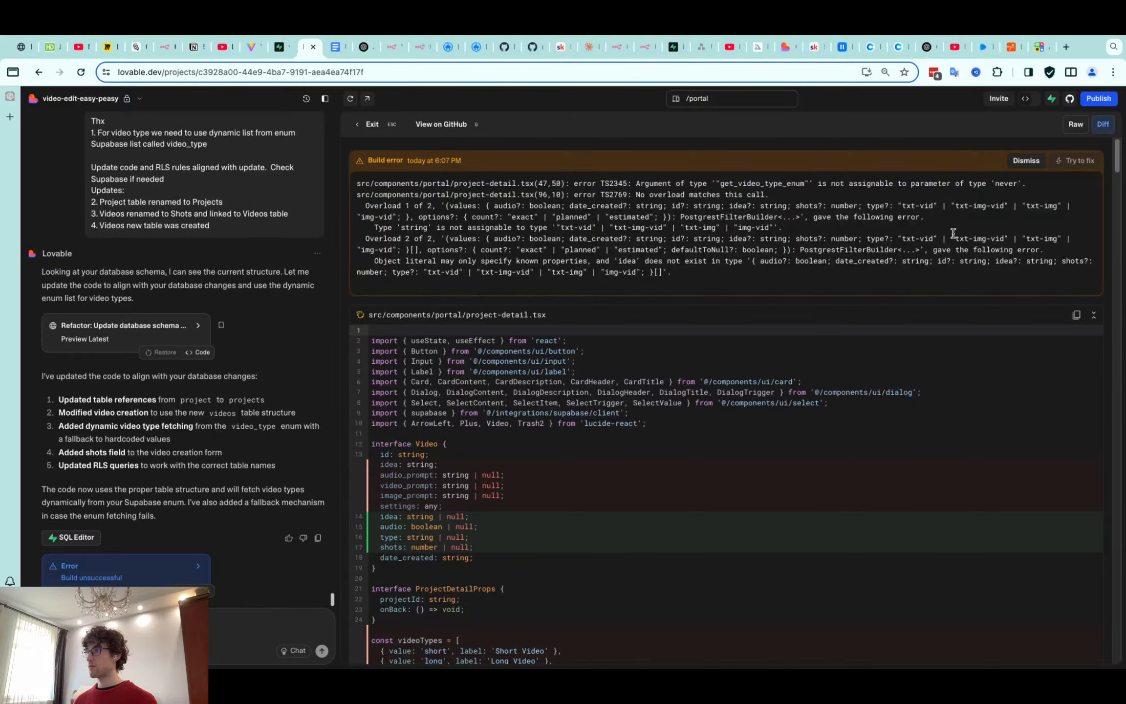
left_click(81, 73)
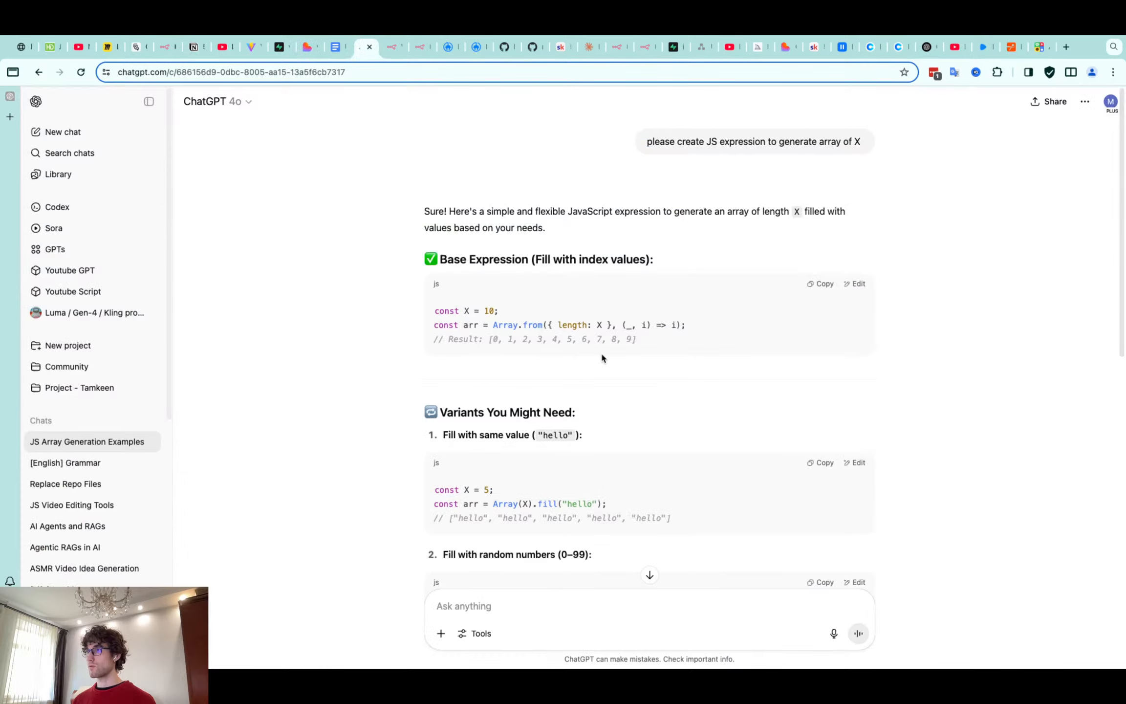
Go through the ChatGPT answer and copy the Array.from part of the base expression that fills an array with index values
scroll(602, 353, "down", 1)
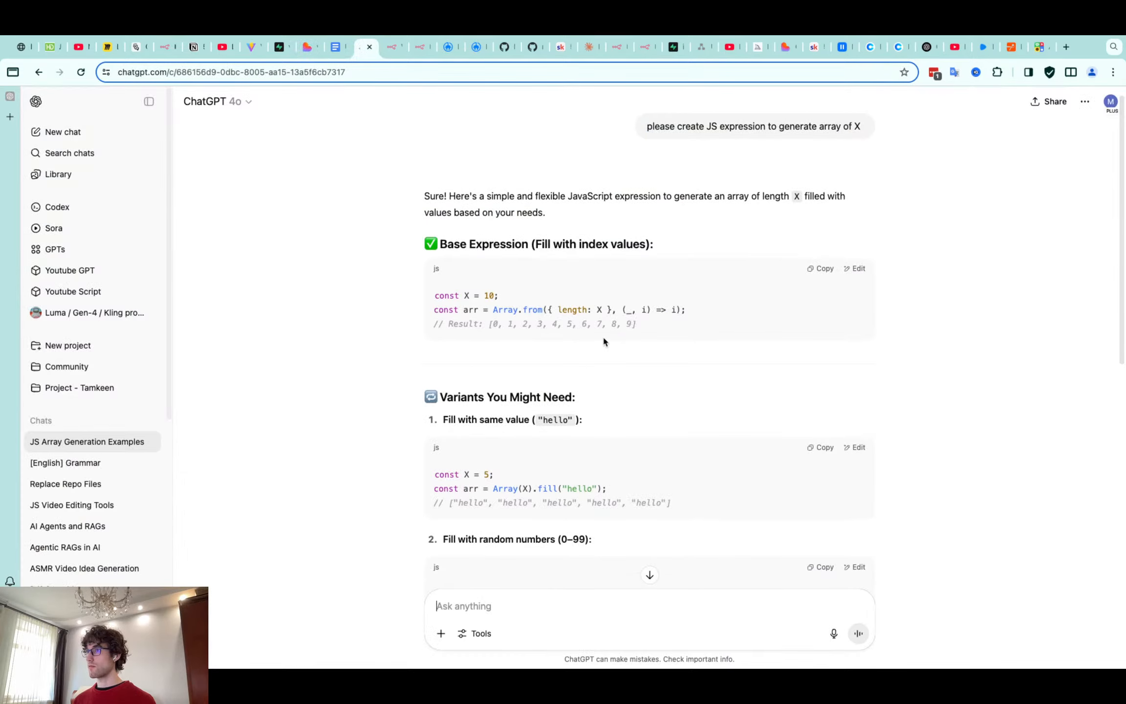
scroll(604, 337, "down", 1)
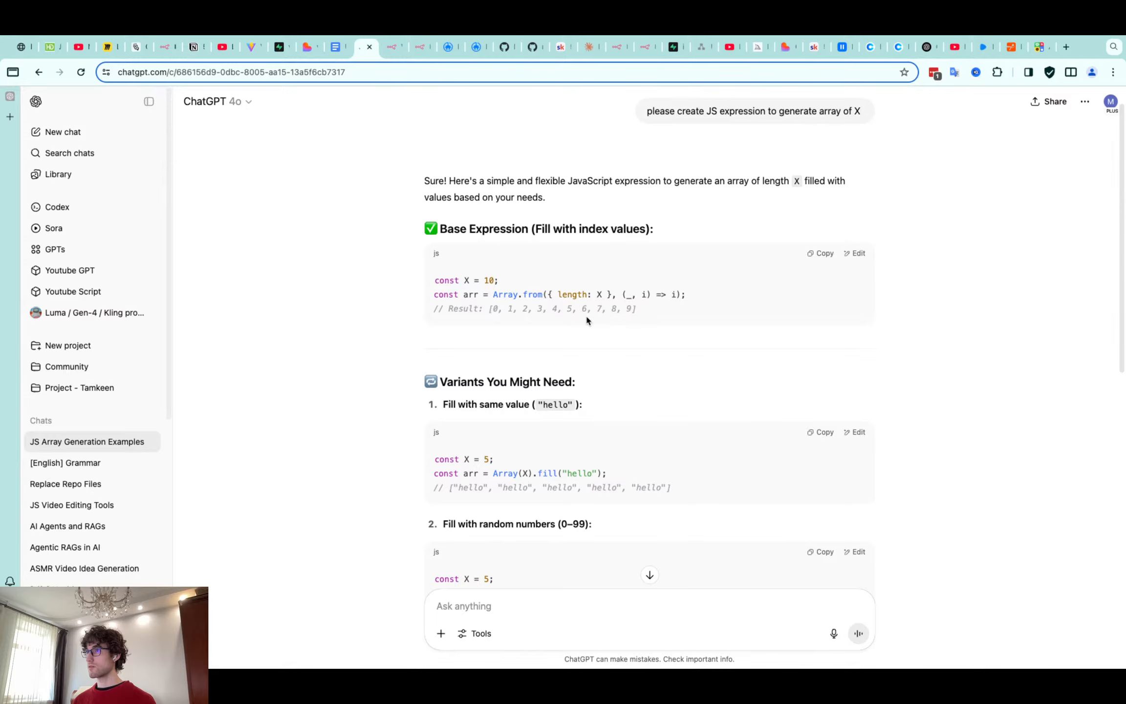
scroll(495, 326, "up", 1)
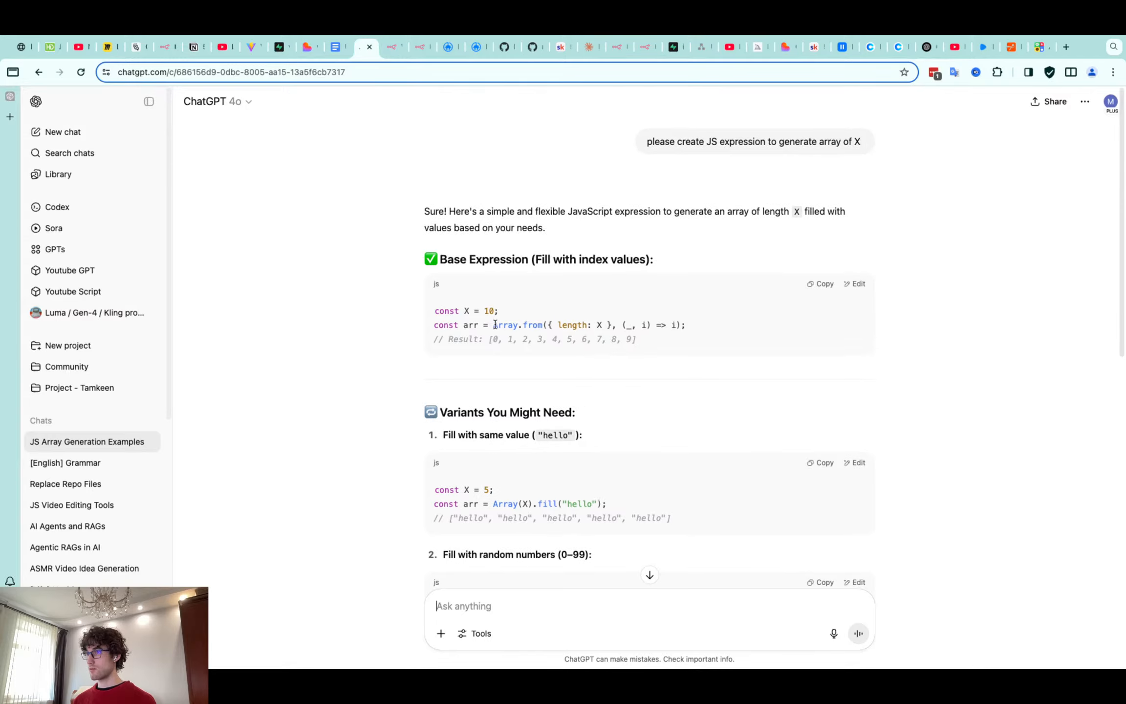
left_click_drag(495, 325, 591, 324)
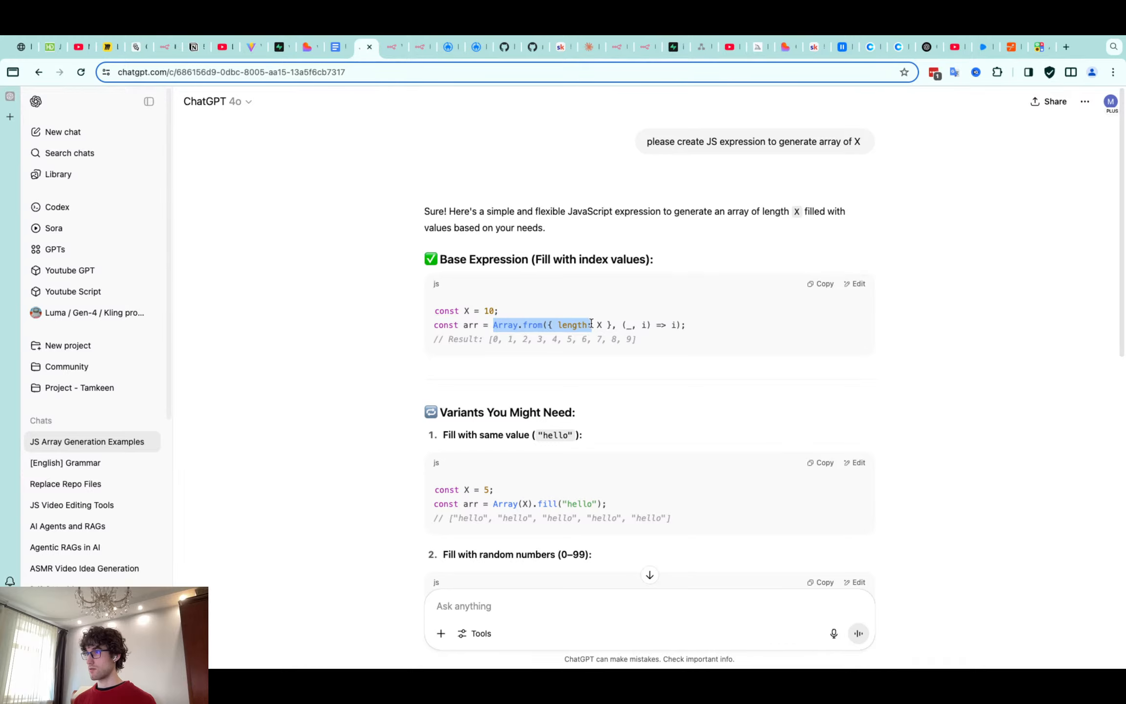
In the n8n Edit Fields node, set the shots value to {{ Array.from({ length: X }, (_, i) => i)}}
key("ctrl+Tab")
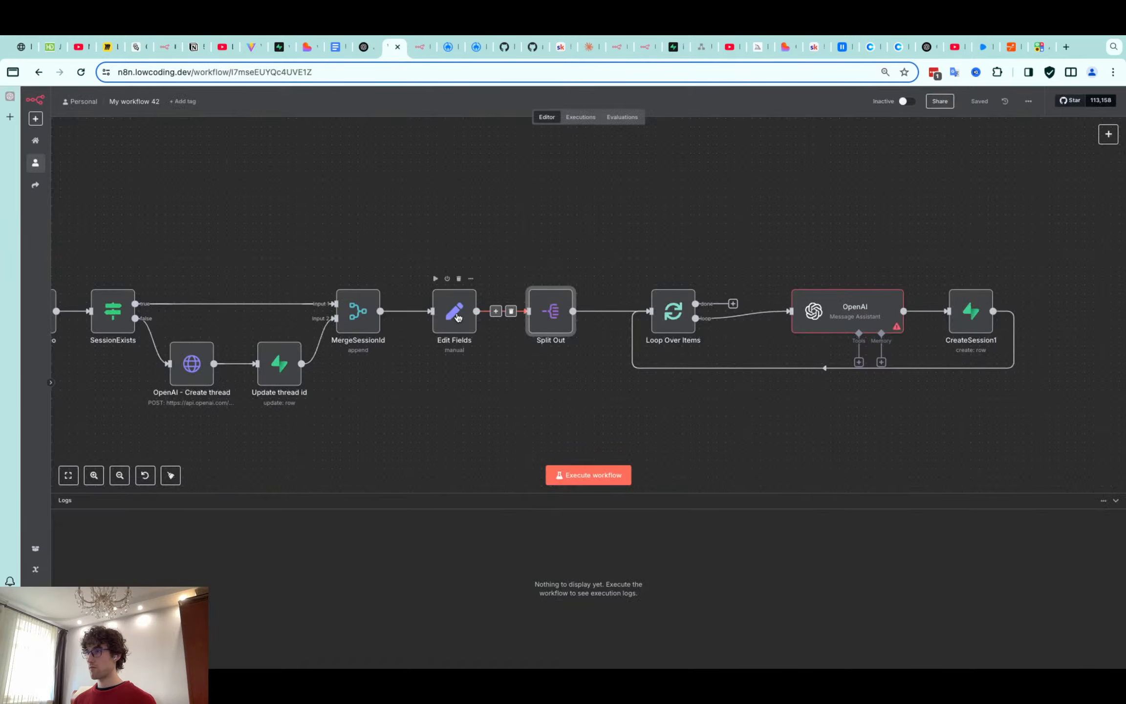
double_click(458, 318)
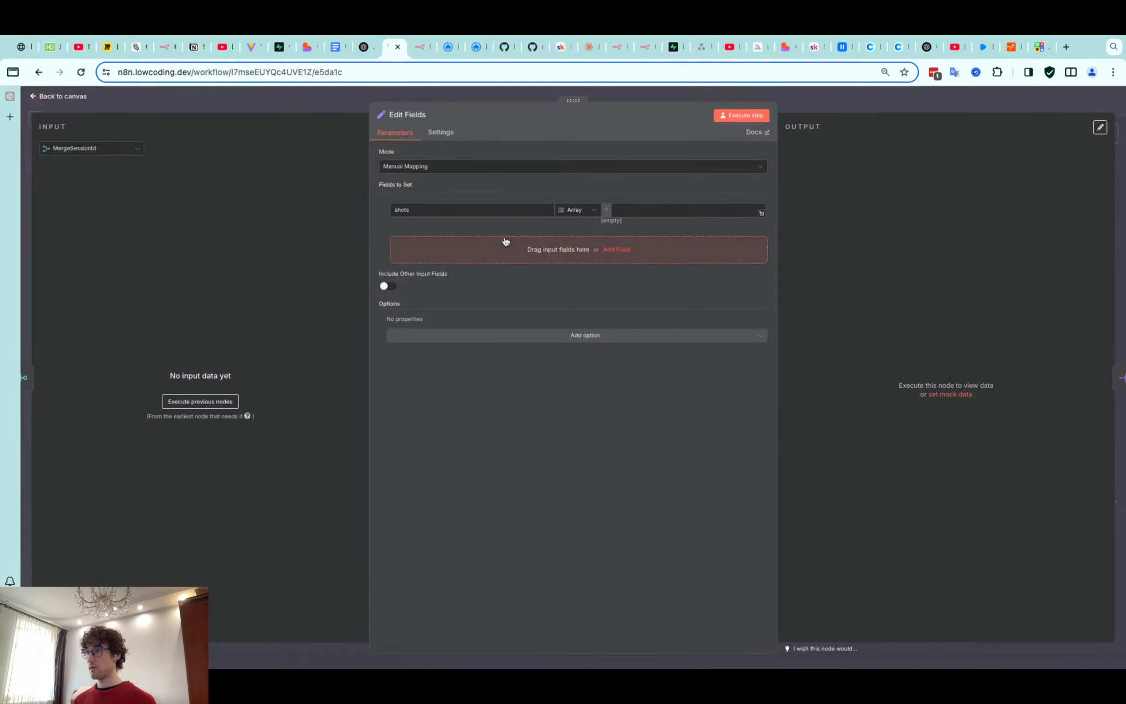
left_click(618, 211)
type("{{ Array.from({ length: X }, (_, i) => i)}}")
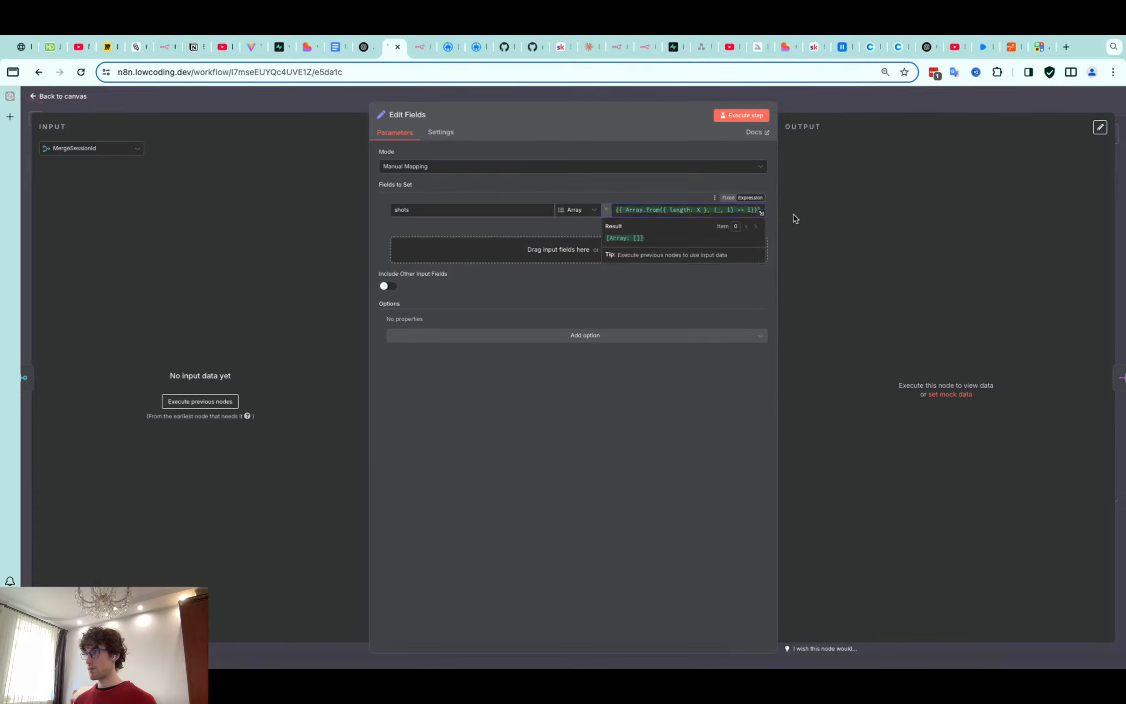
Replace X in the shots expression with a reference to the JSON data of the Search video node and return to the canvas
double_click(698, 210)
type("$")
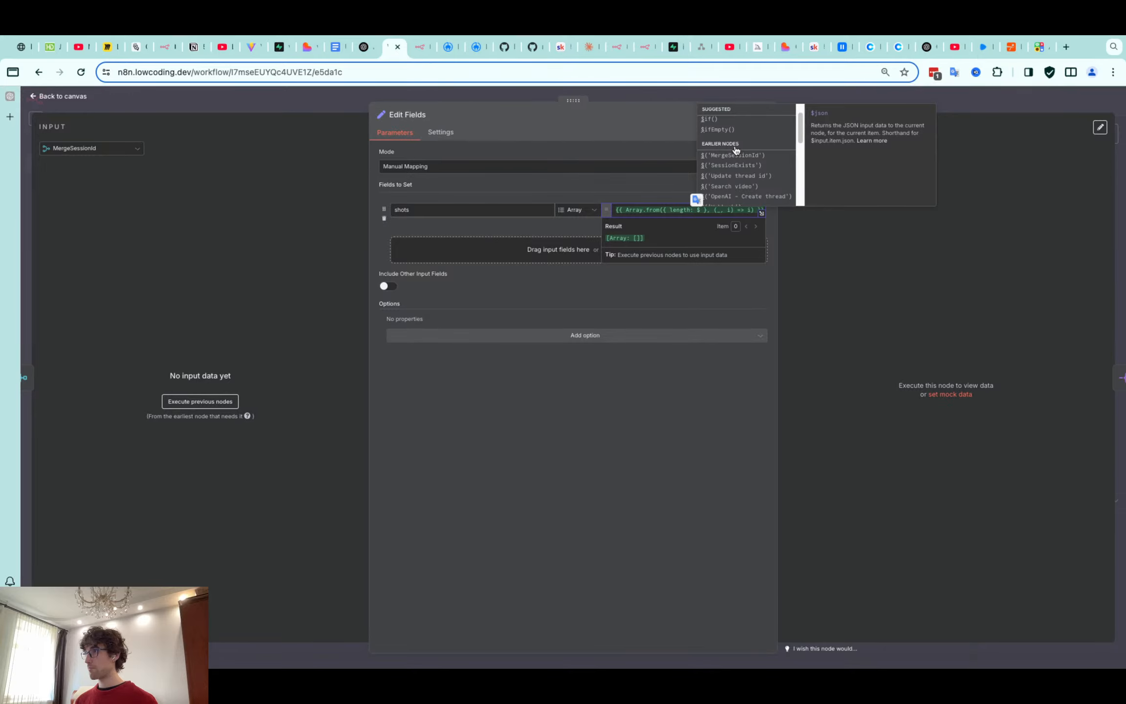
left_click(729, 186)
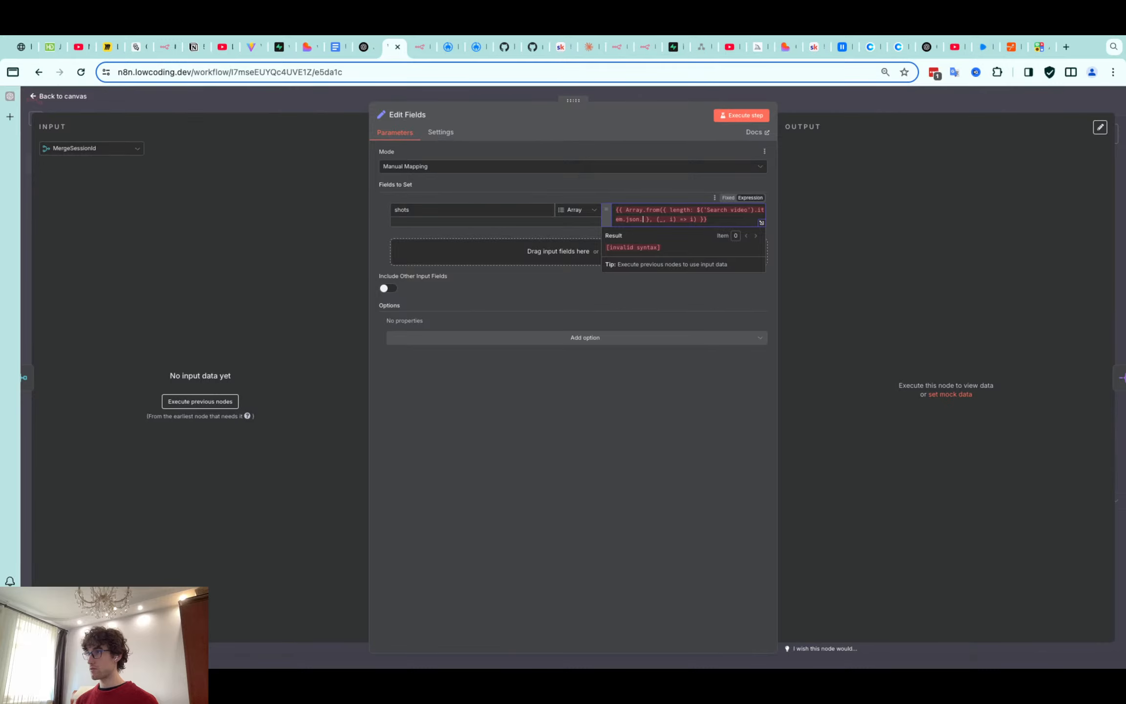
key("Escape")
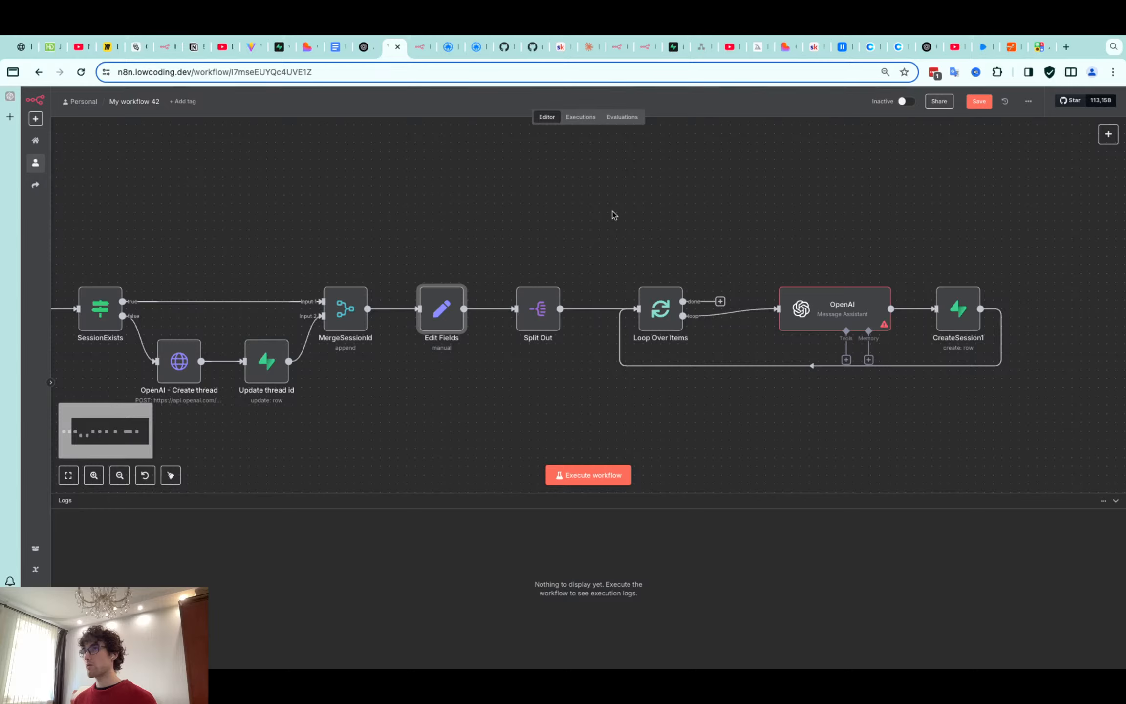
Rename the CreateSession1 node as Create Shot
scroll(614, 215, "right", 5)
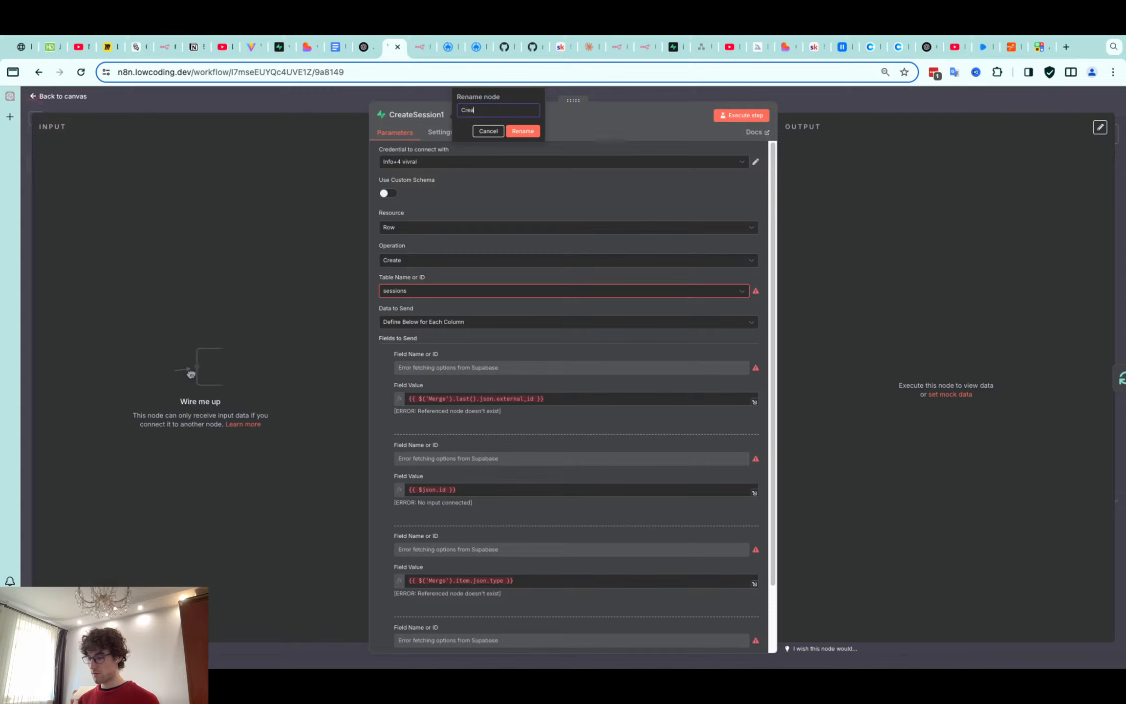
type("ate")
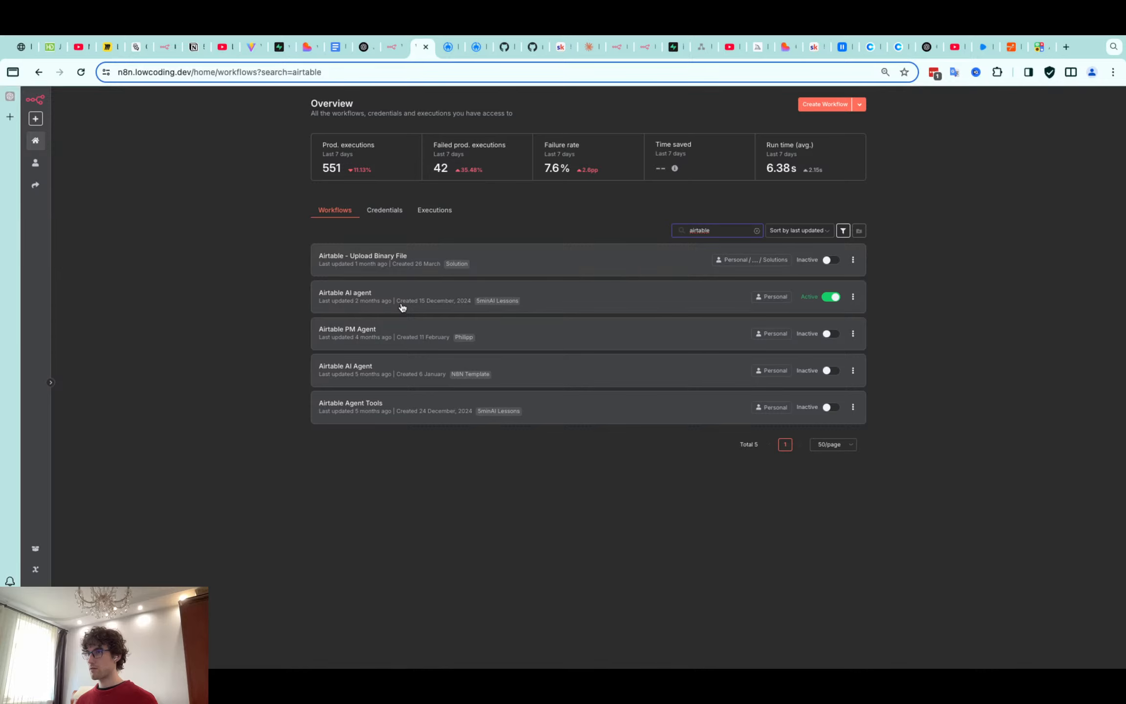
Reuse the OpenAI Send message, Run assistant and Get messages nodes from the Airtable AI agent workflow inside the loop, with Set Fields1 before them
left_click(402, 307)
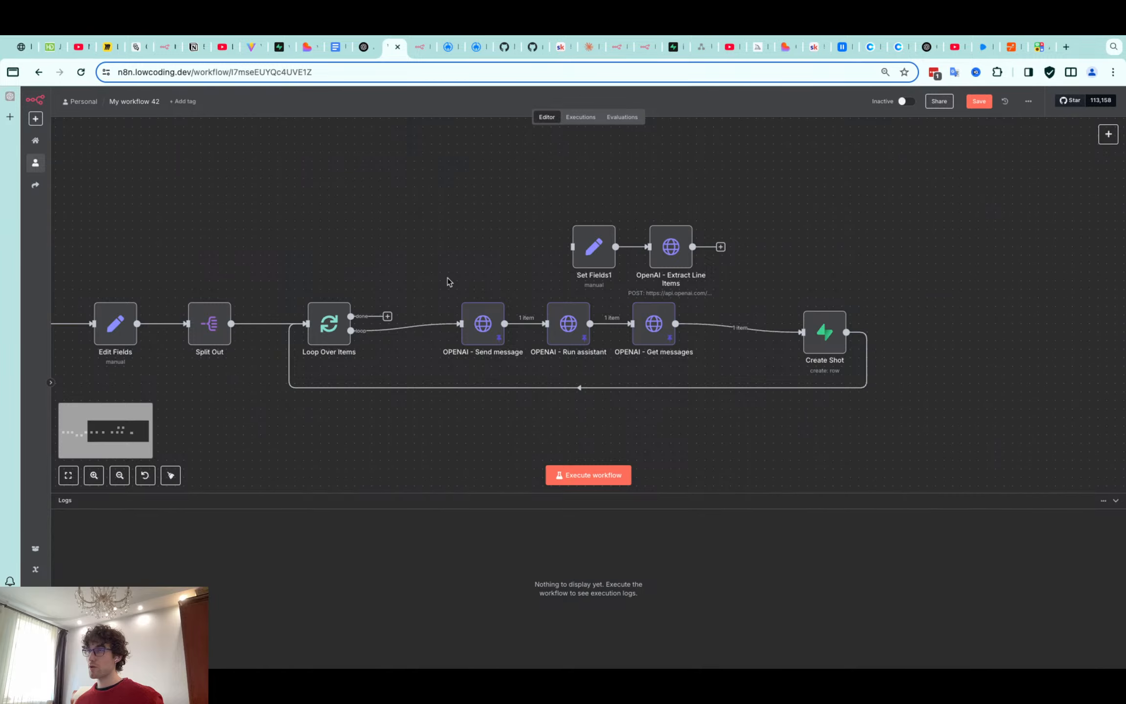
left_click(419, 331)
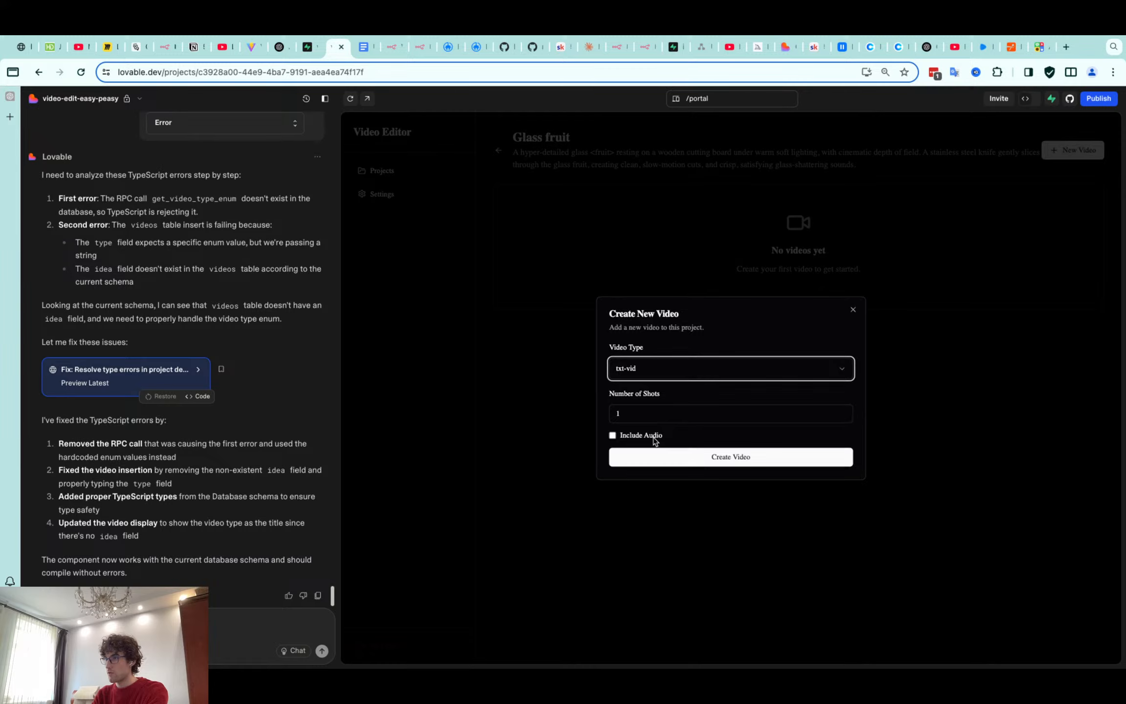
Include audio in the new Lovable video, and request a Create button fix and a Video page listing shots with generate prompt, video and audio buttons
left_click(655, 436)
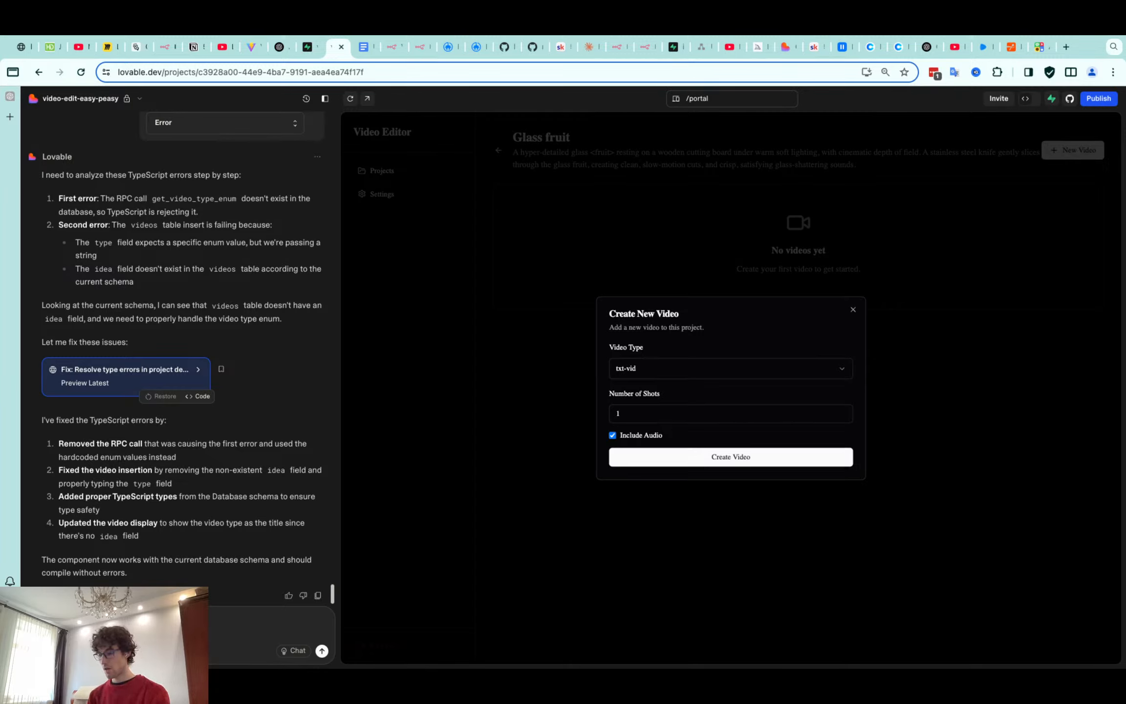
type("on")
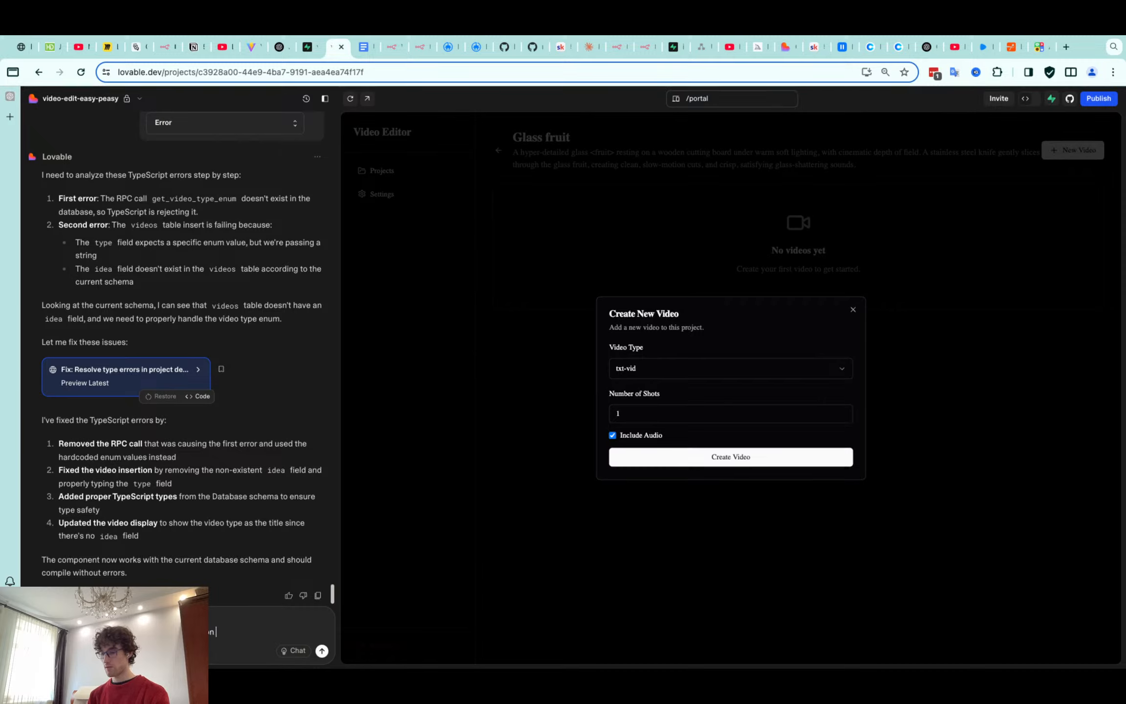
type(" generate pro")
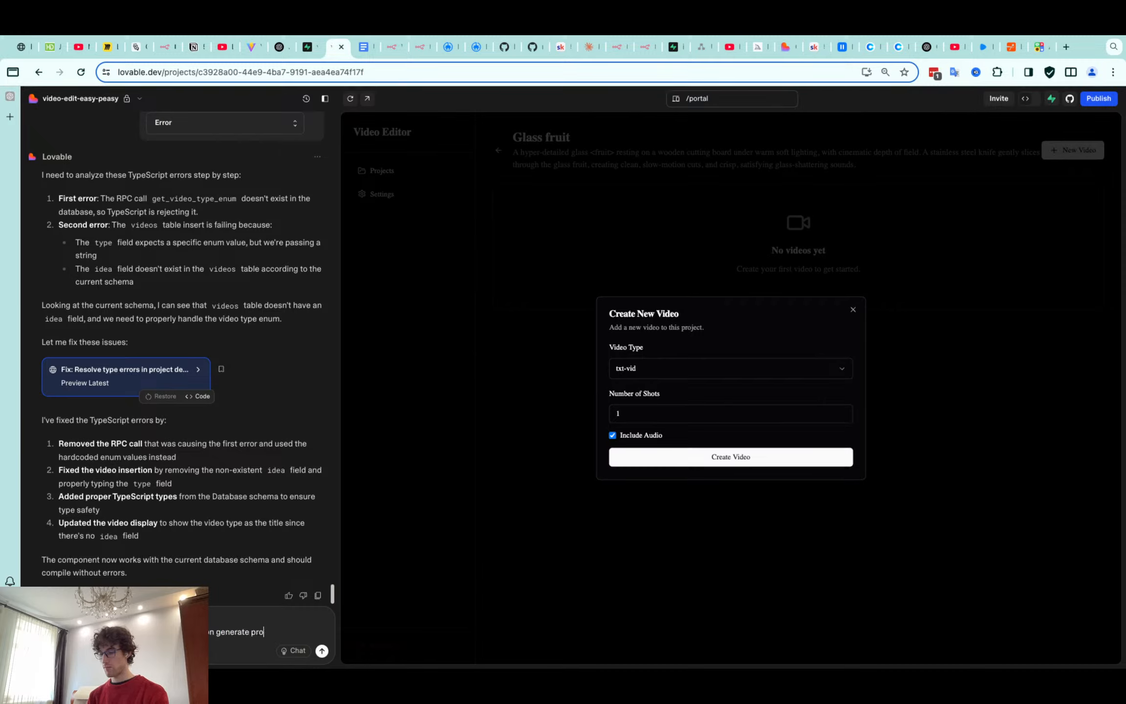
type("mpt, generate")
key("shift+Return")
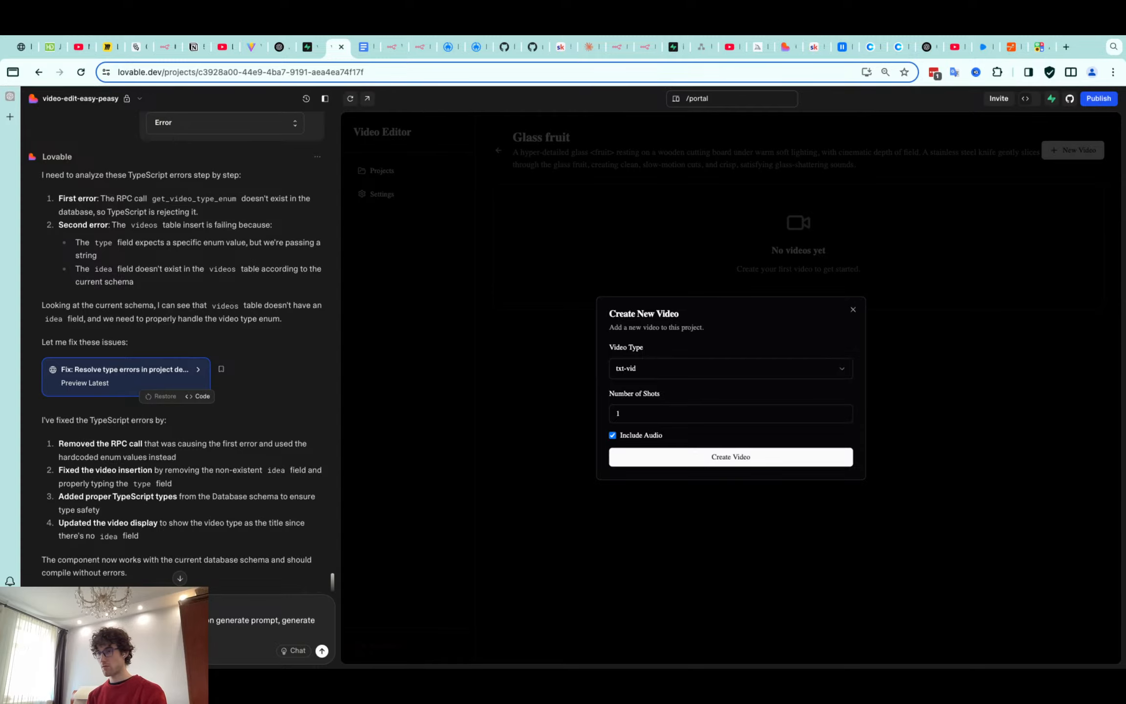
key("Return")
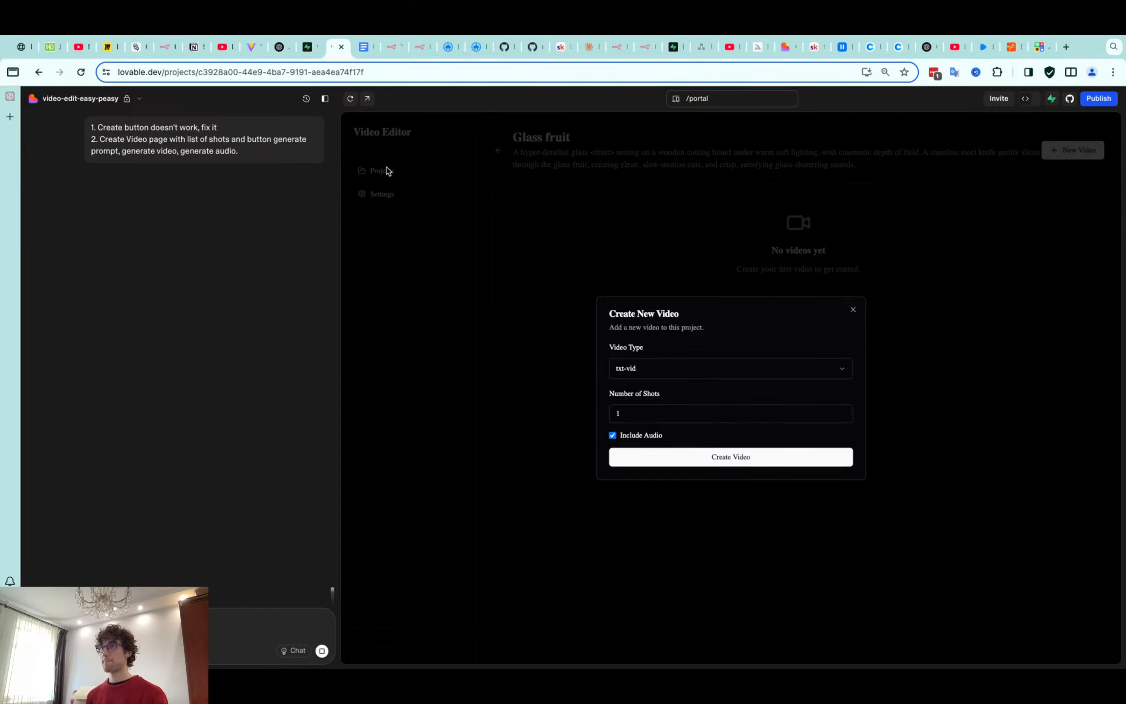
Switch back to the n8n workflow and review the node chain from Webhook to Create Shot
left_click(394, 49)
scroll(624, 190, "left", 5)
scroll(624, 189, "down", 2)
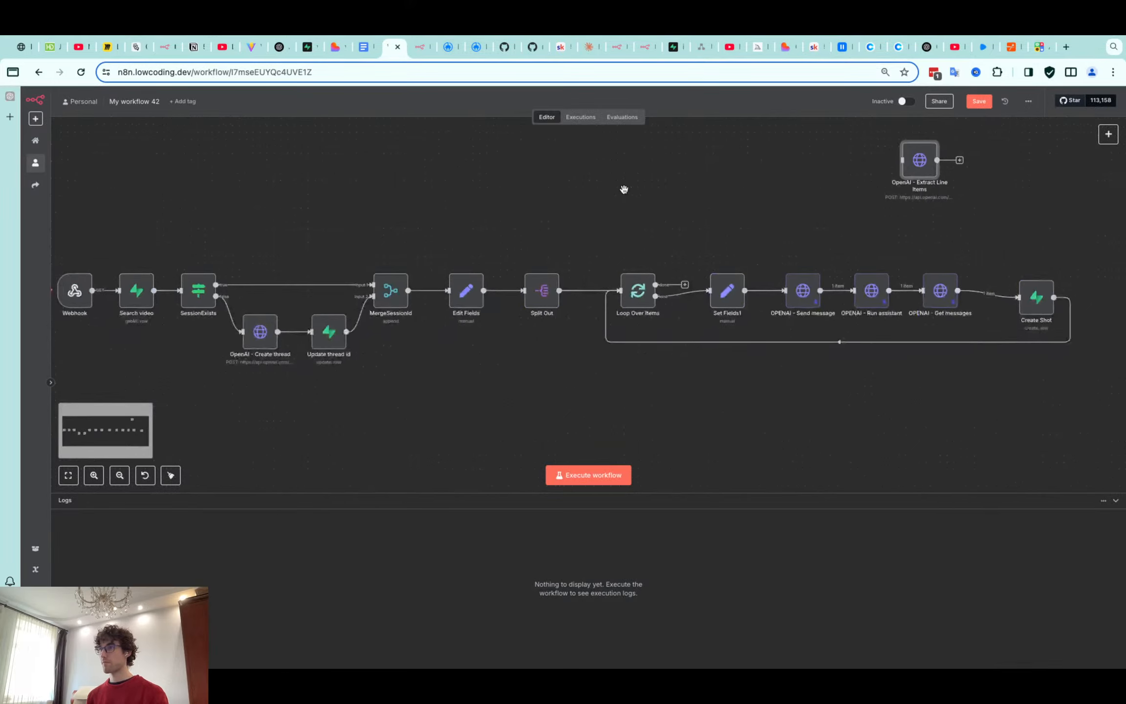
scroll(624, 190, "down", 1)
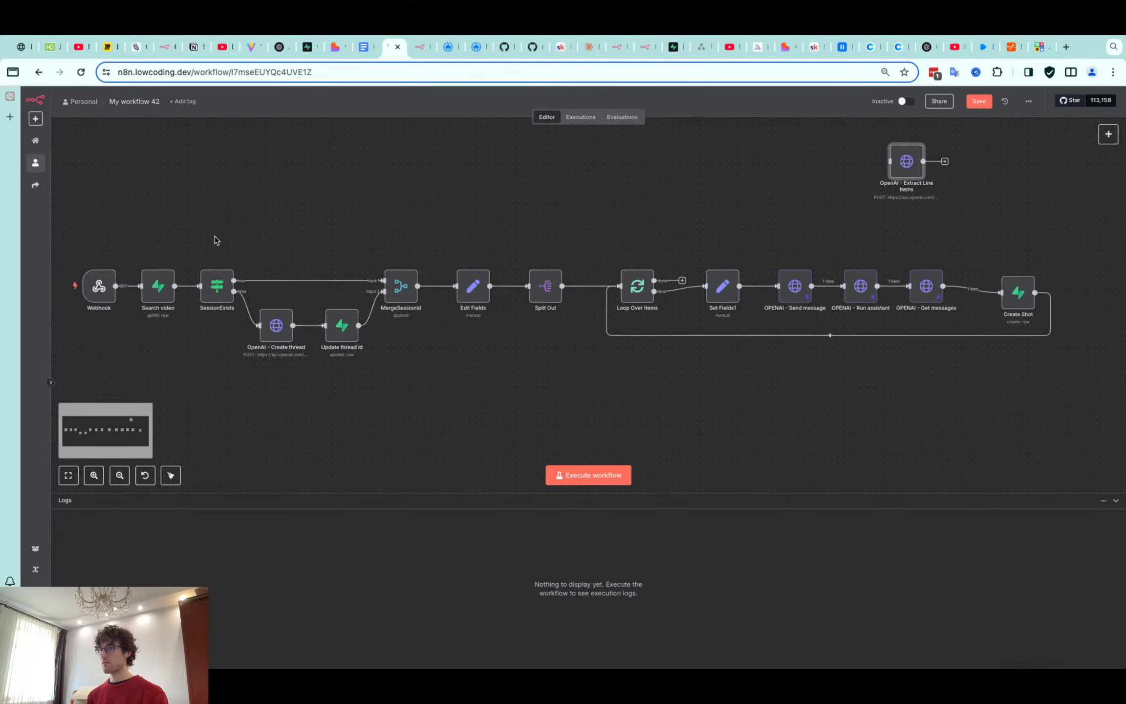
left_click(306, 56)
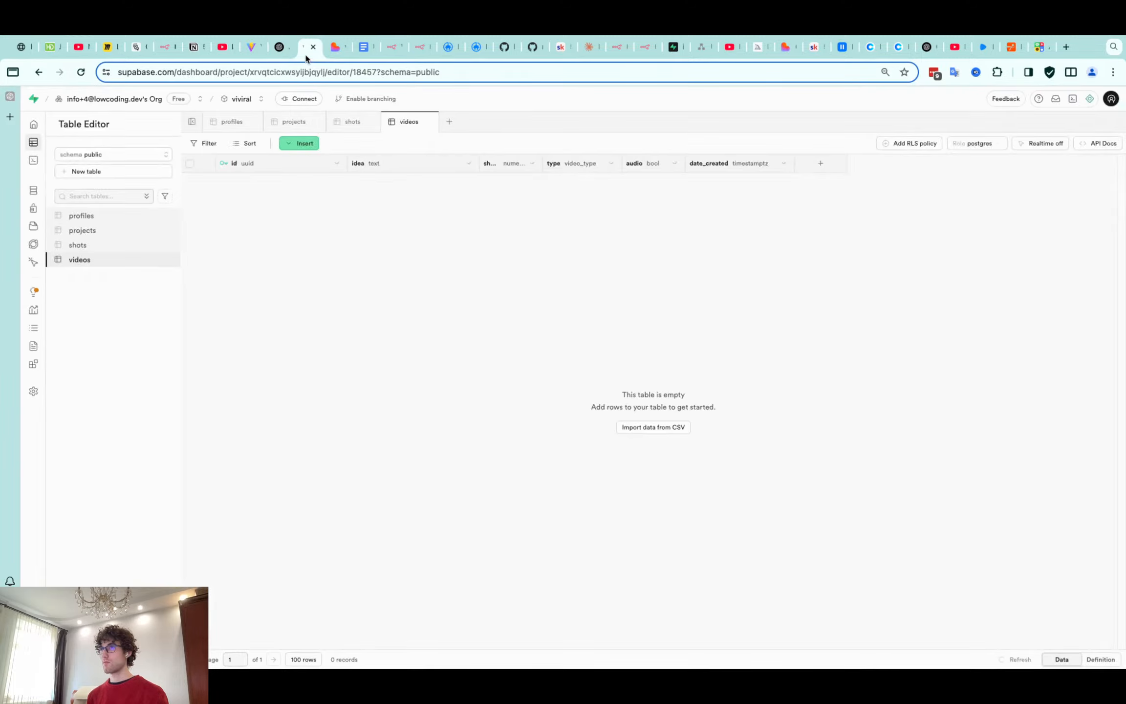
left_click(334, 49)
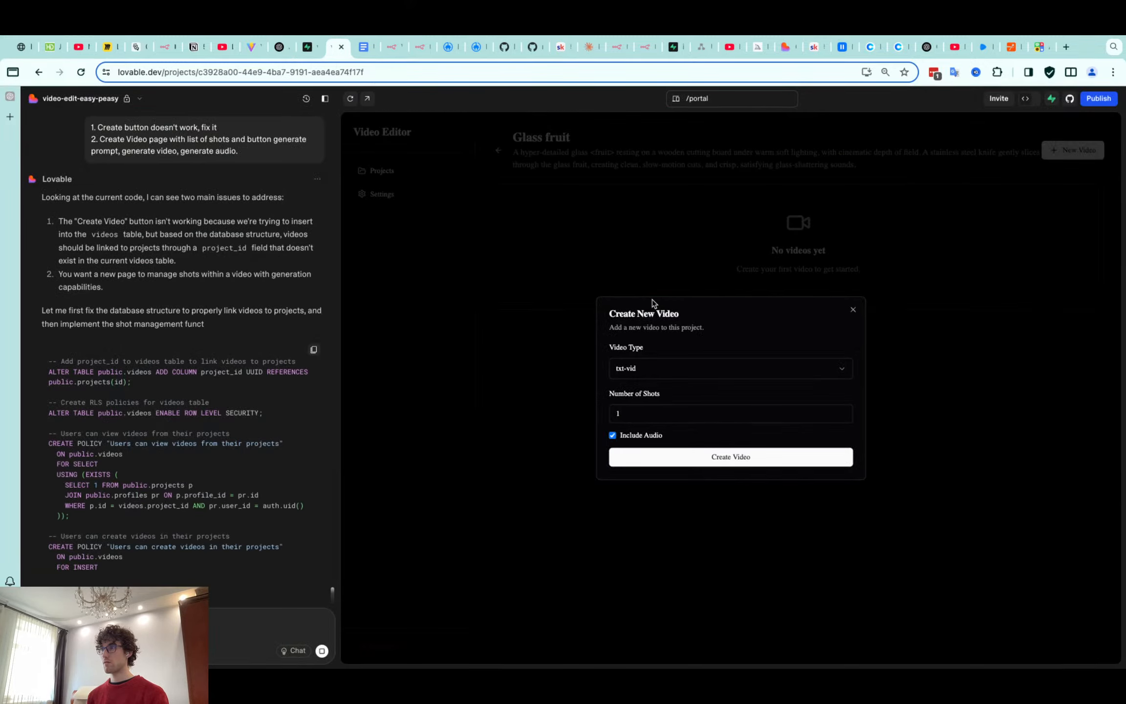
left_click(397, 57)
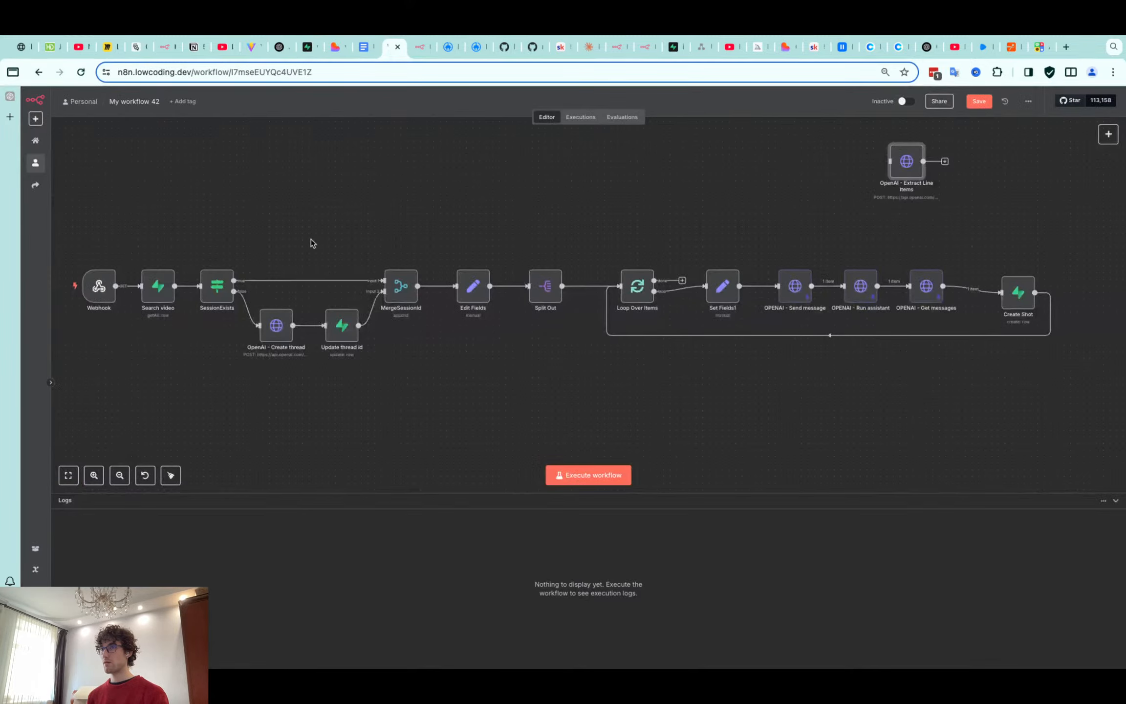
left_click(314, 59)
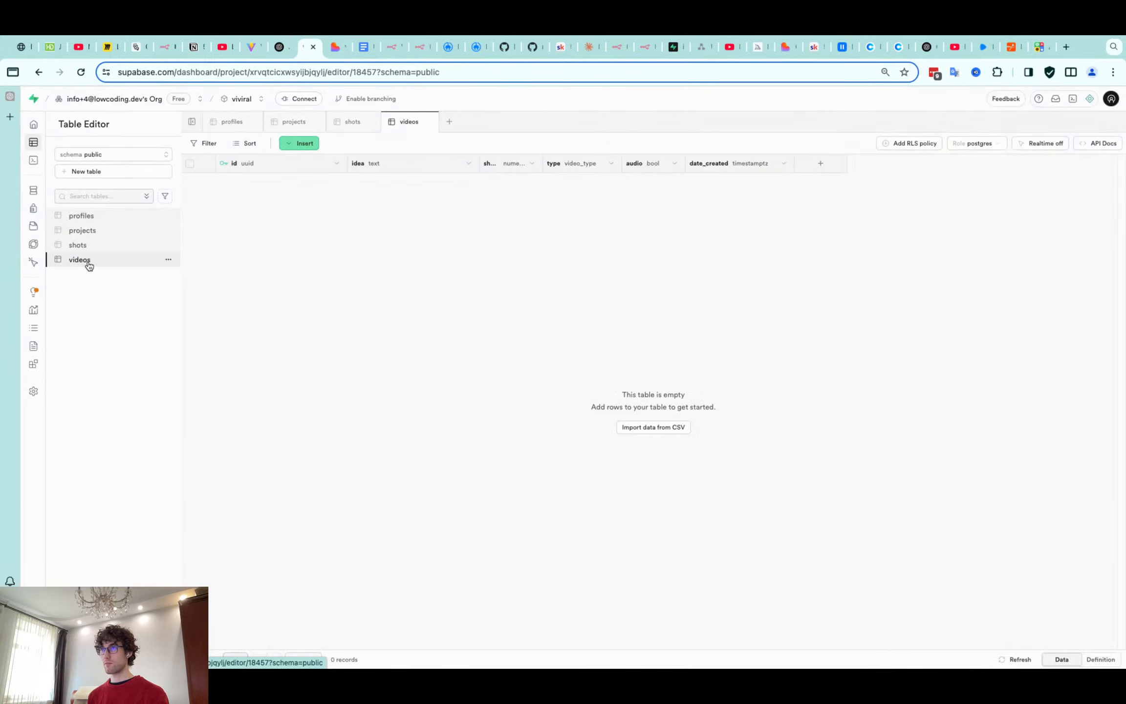
Switch to Lovable, review the proposed SQL linking videos to projects with access policies for videos and shots, and approve running it
left_click(336, 59)
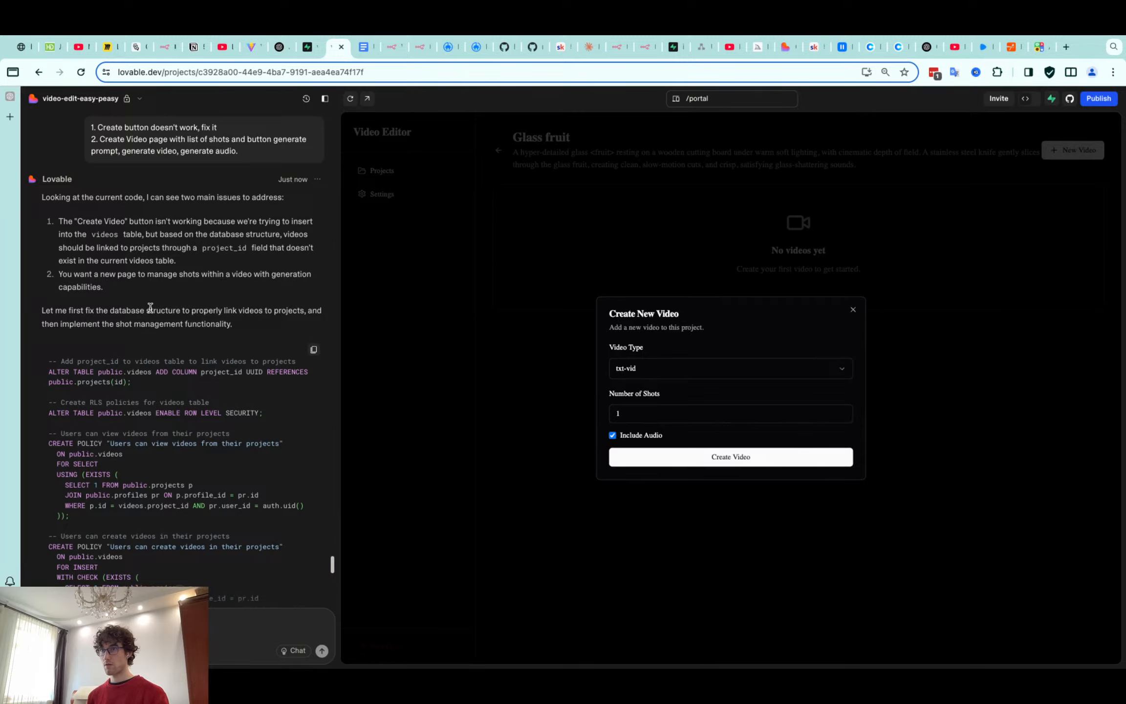
scroll(146, 318, "down", 1)
scroll(161, 421, "down", 3)
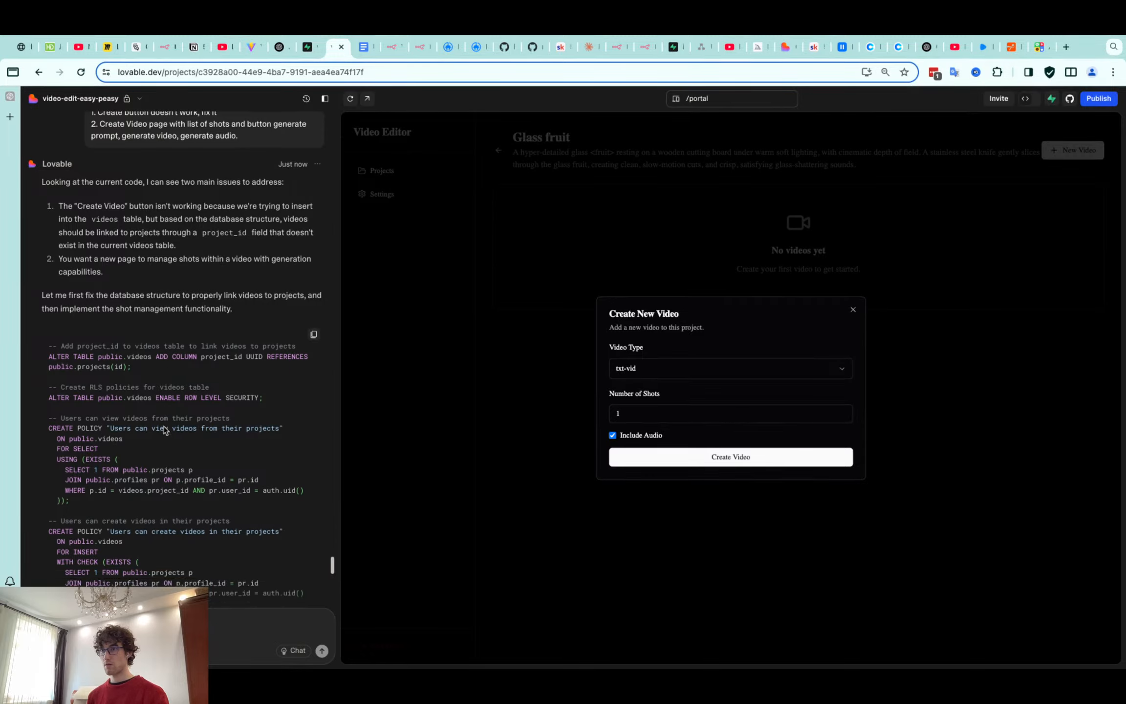
scroll(164, 429, "down", 10)
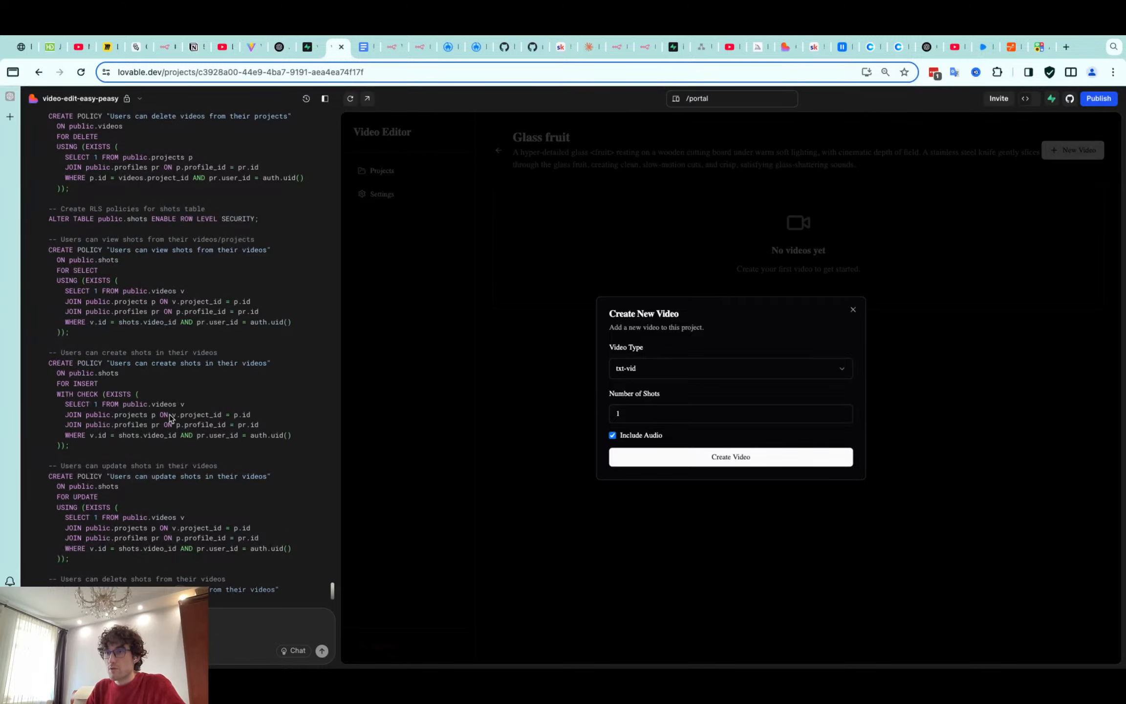
scroll(191, 342, "down", 3)
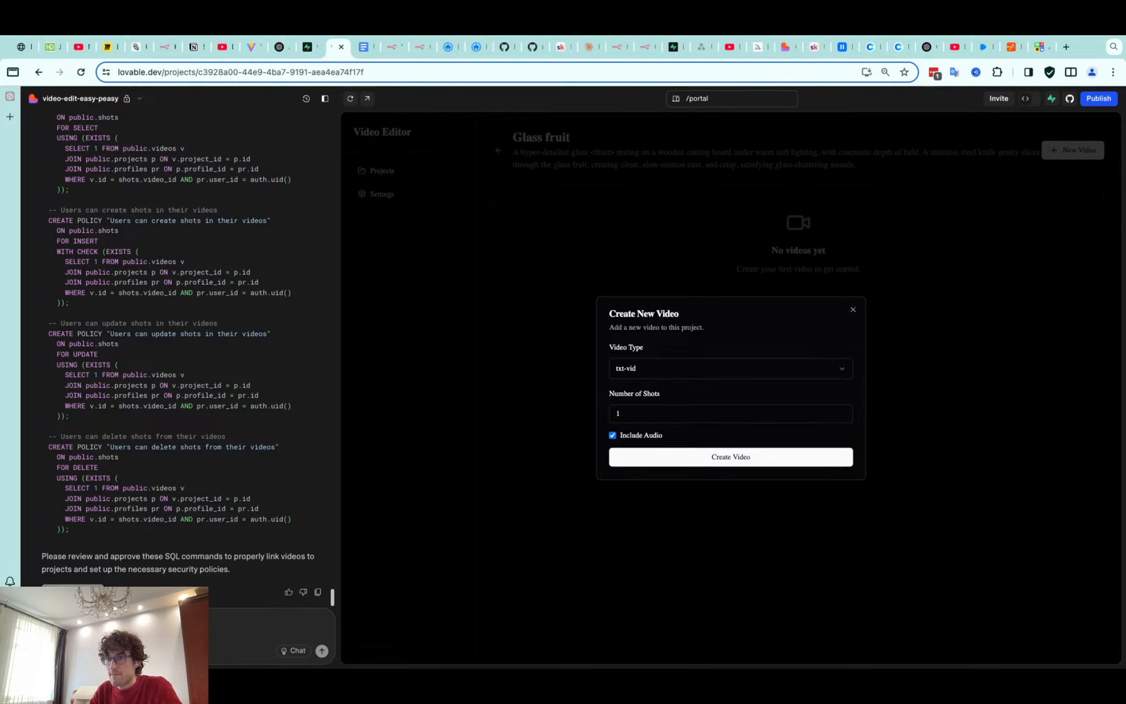
left_click(72, 592)
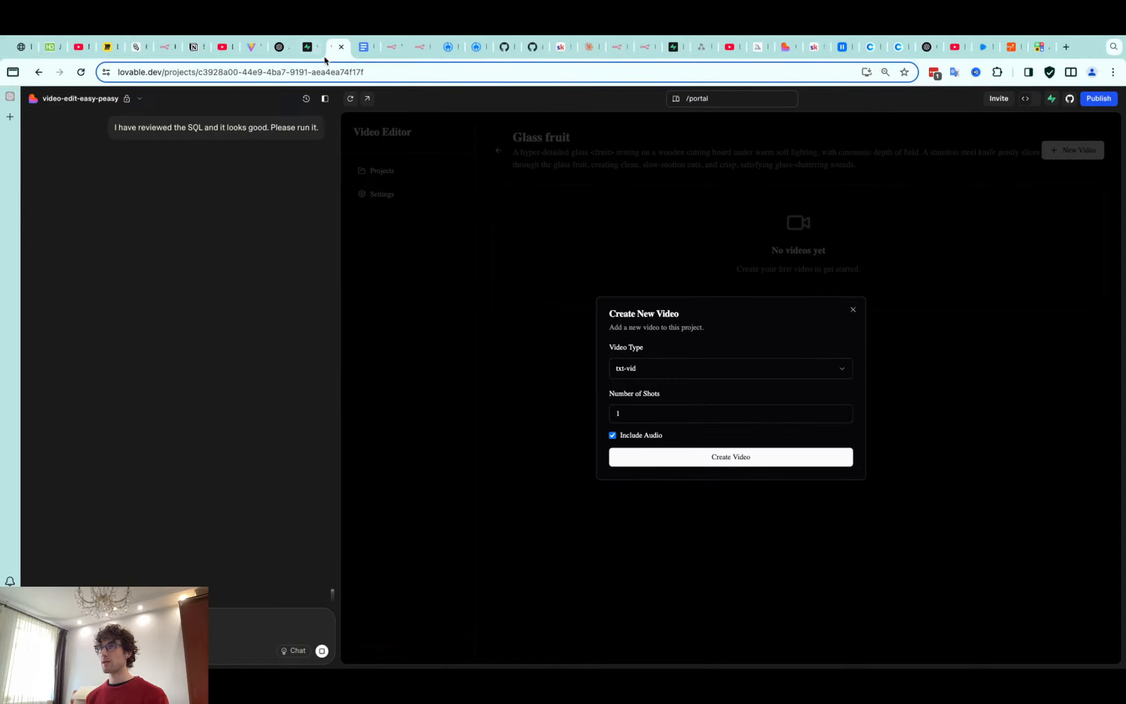
Review the n8n node chain against the flow outline in Google Docs and check Lovable's progress on the video page
left_click(394, 57)
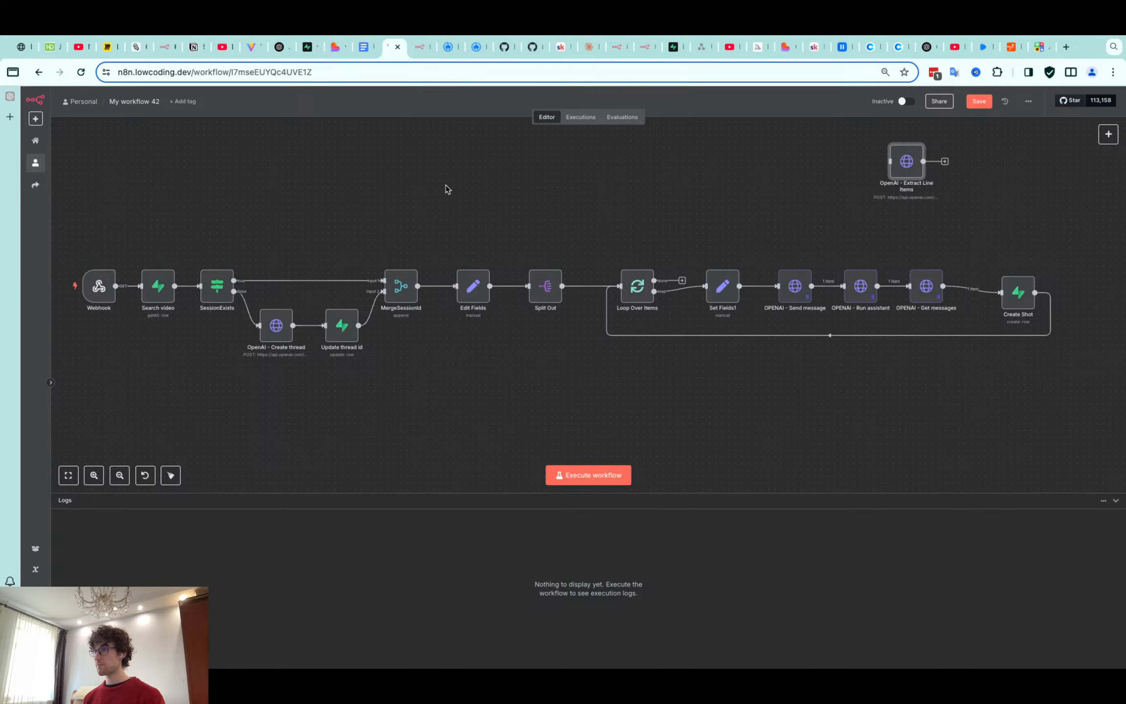
scroll(446, 188, "down", 2)
left_click_drag(446, 189, 455, 222)
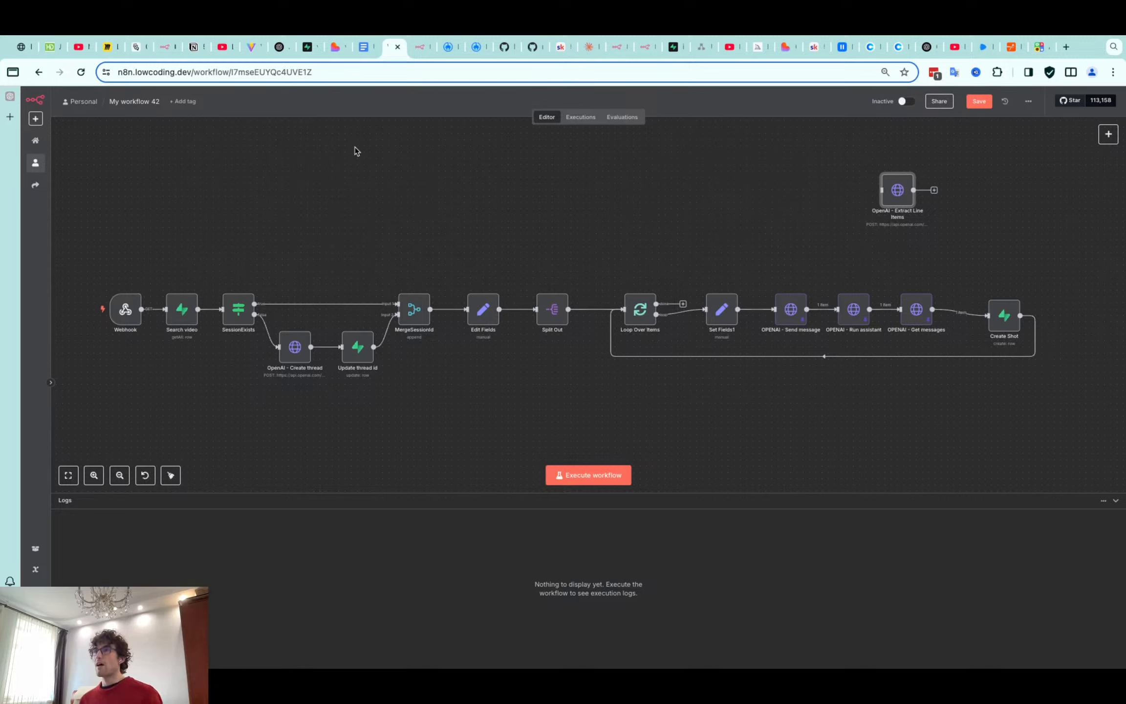
left_click(360, 47)
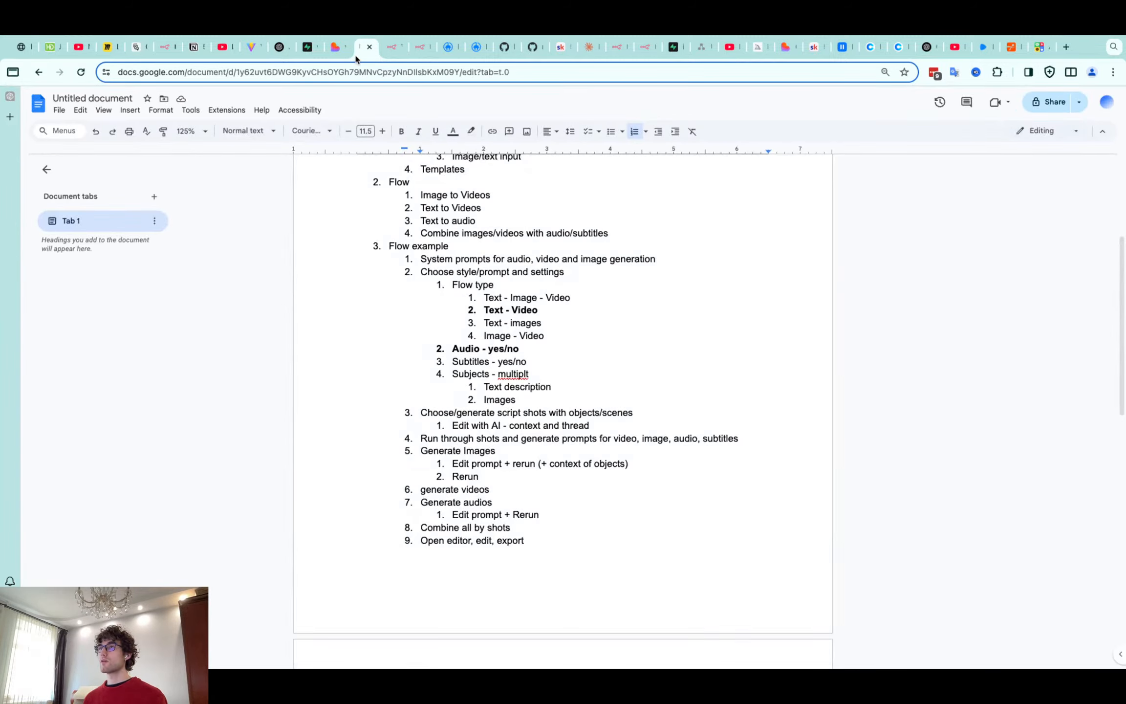
left_click(392, 49)
left_click(334, 51)
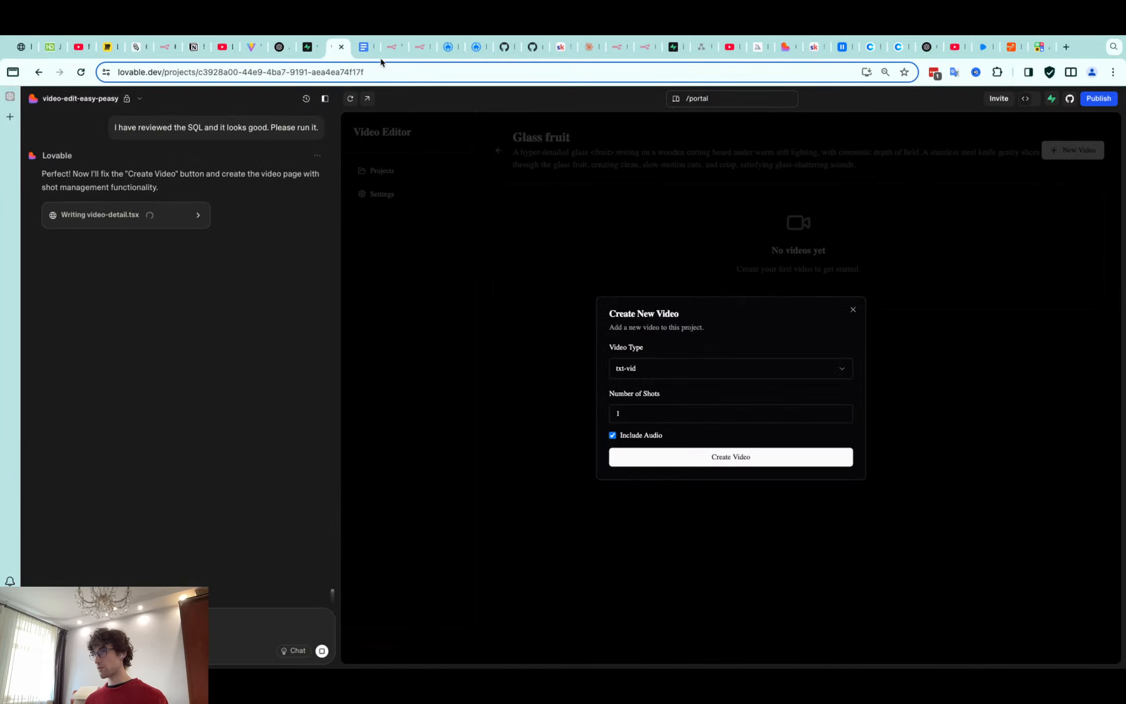
left_click(390, 49)
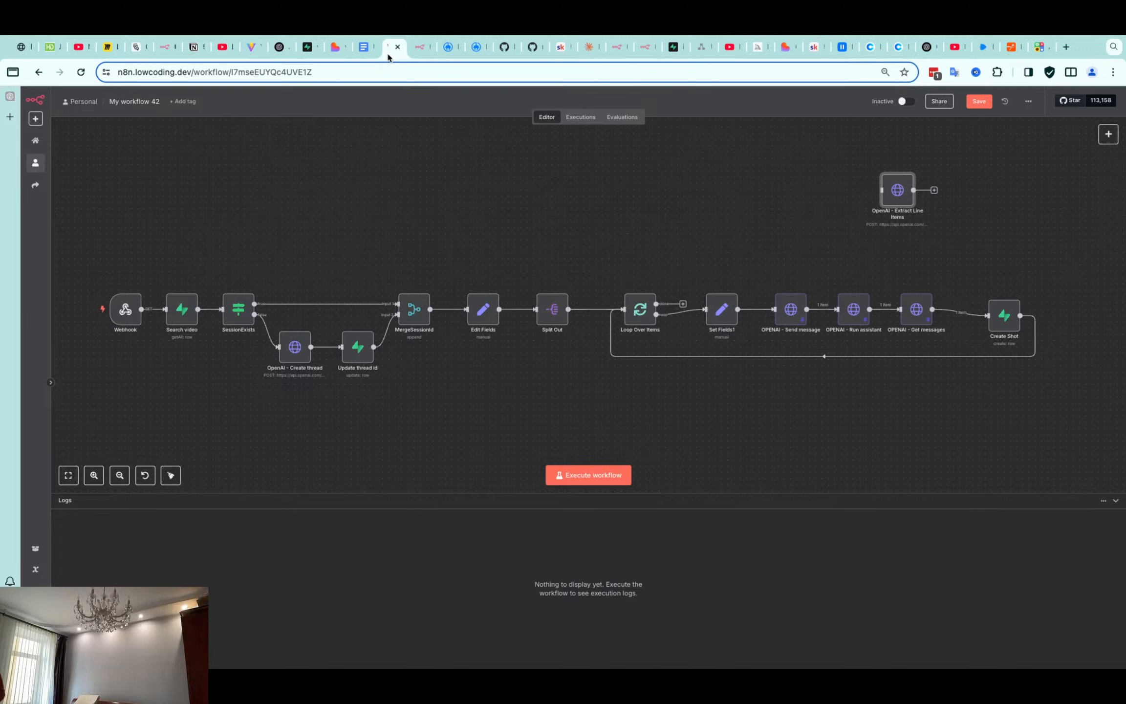
left_click(362, 52)
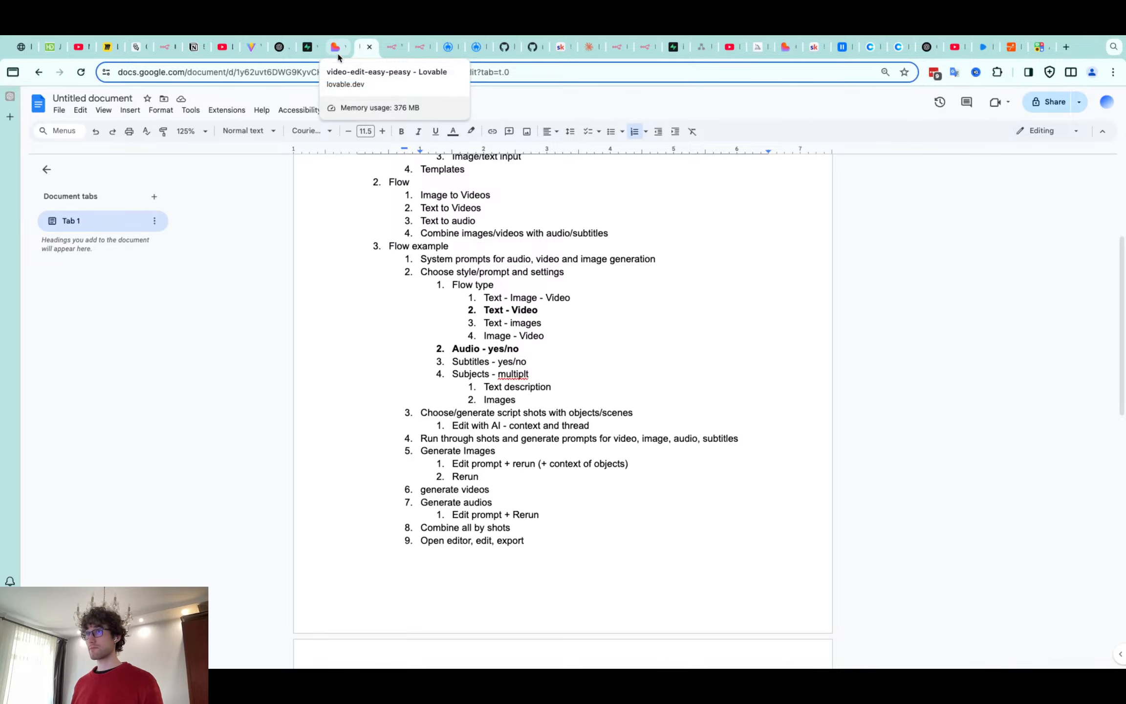
left_click(338, 55)
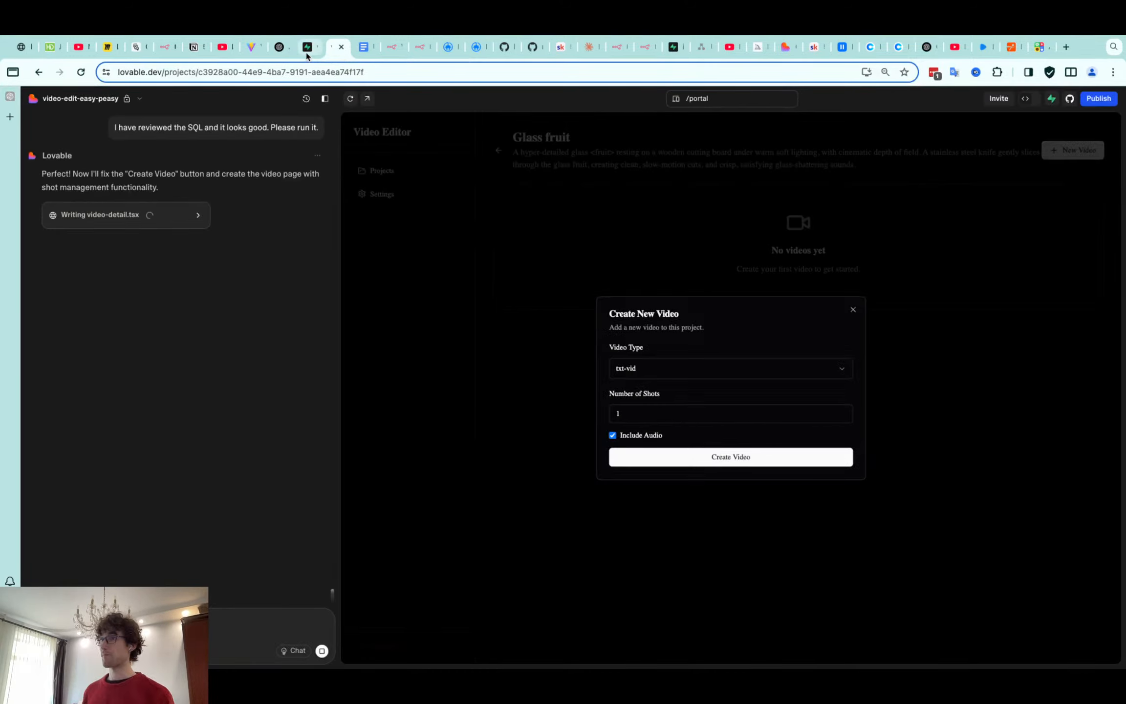
left_click(392, 47)
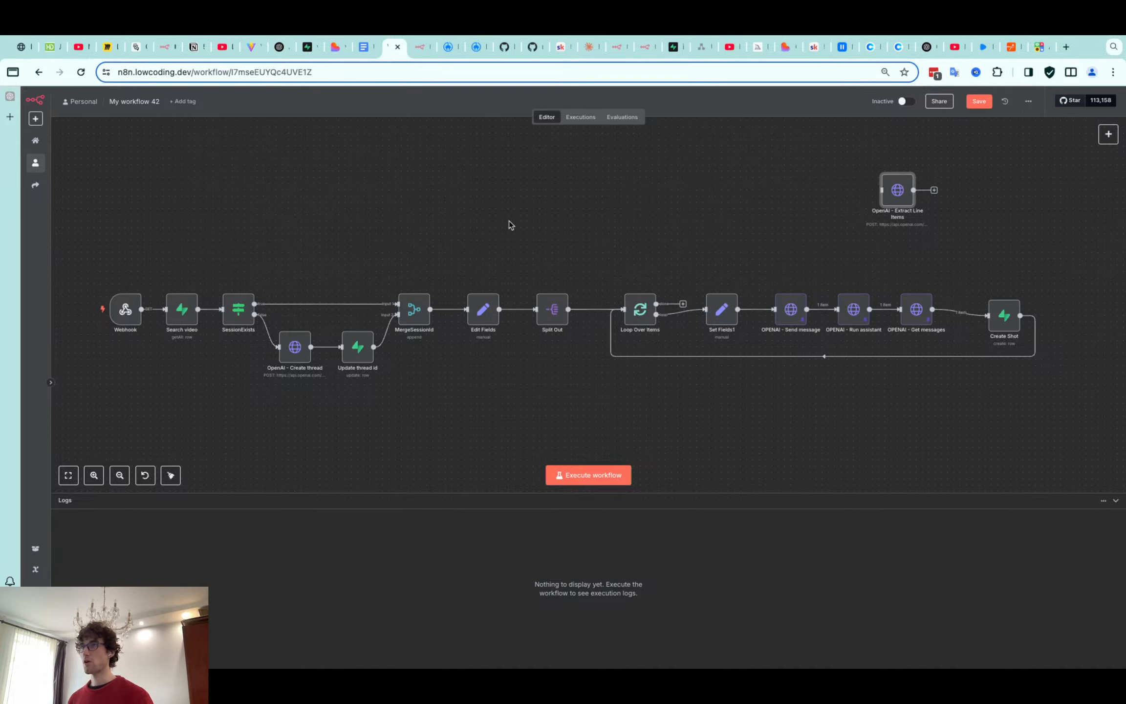
Switch to Supabase and start a new row in the videos table with type txt-vid, audio TRUE and the Glass fruit project linked
left_click(308, 47)
left_click(303, 143)
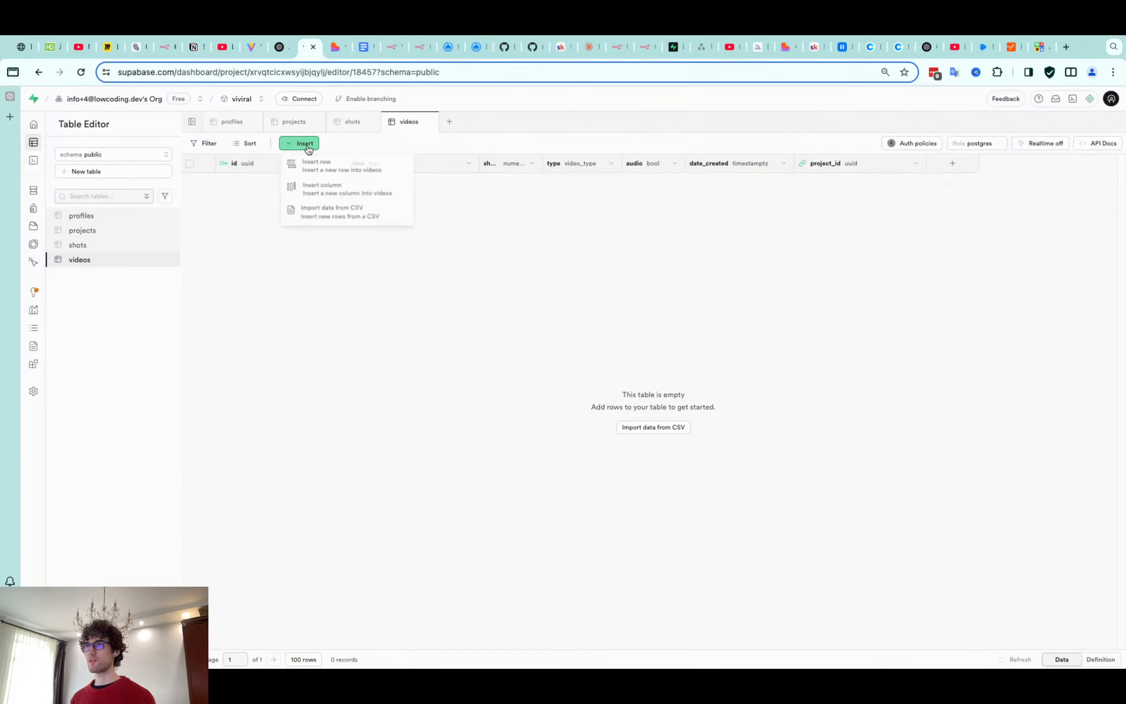
left_click(312, 166)
left_click(924, 445)
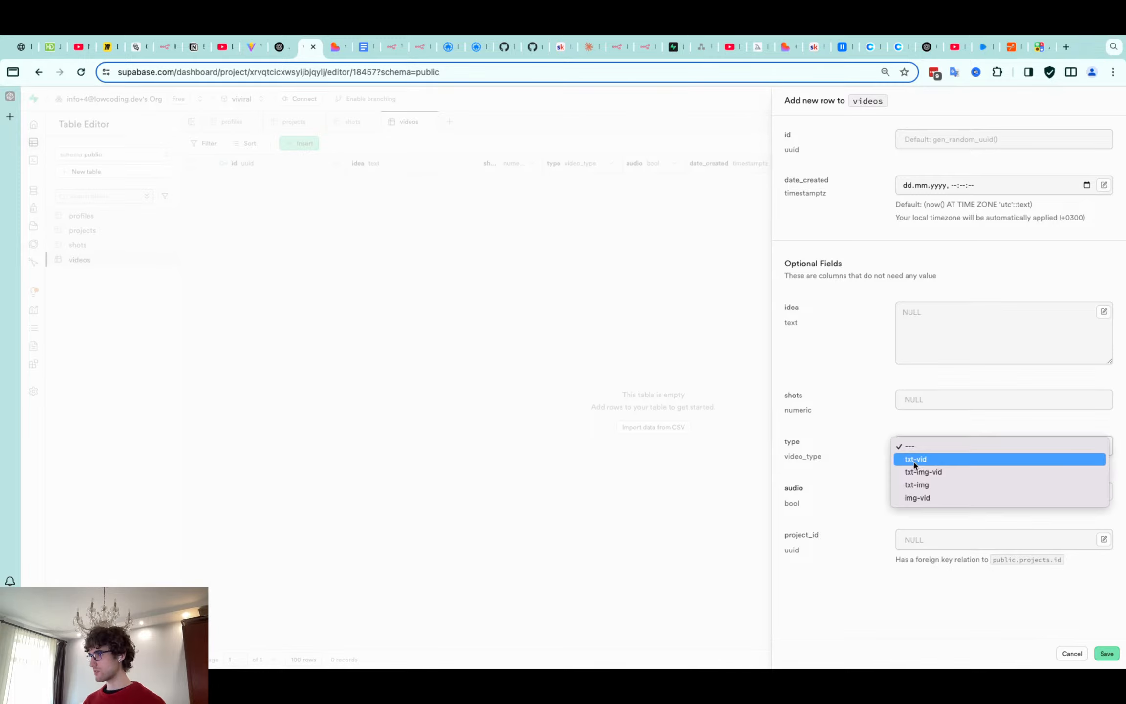
left_click(915, 457)
left_click(917, 490)
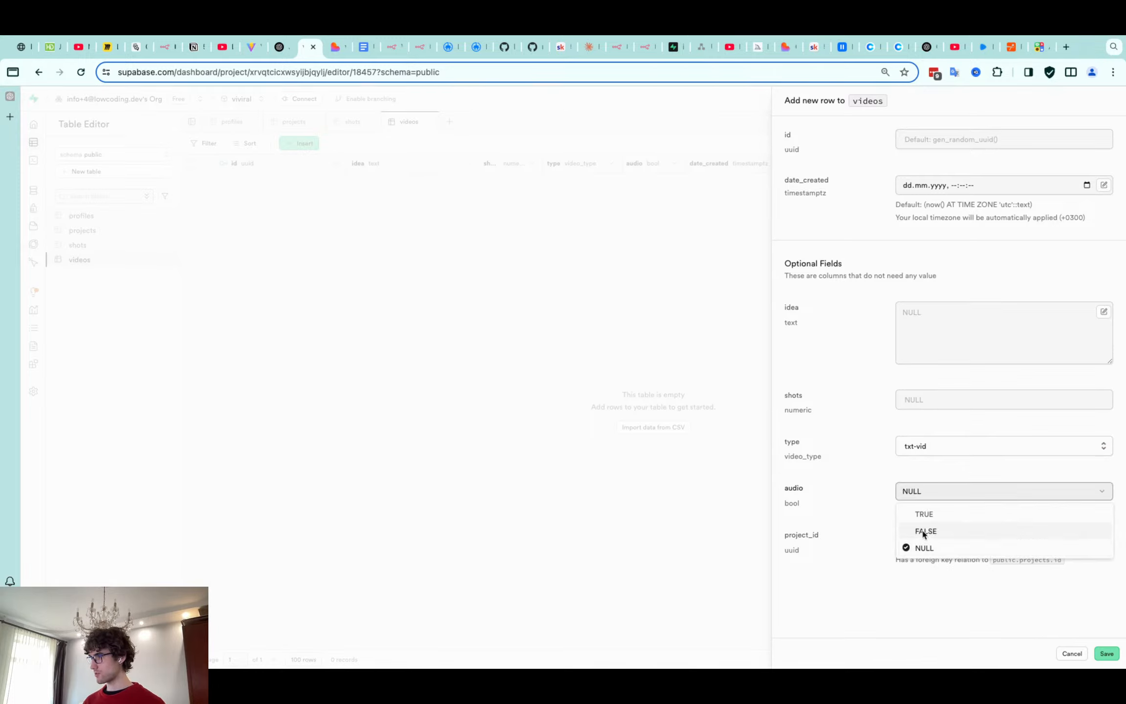
left_click(924, 514)
left_click(1101, 540)
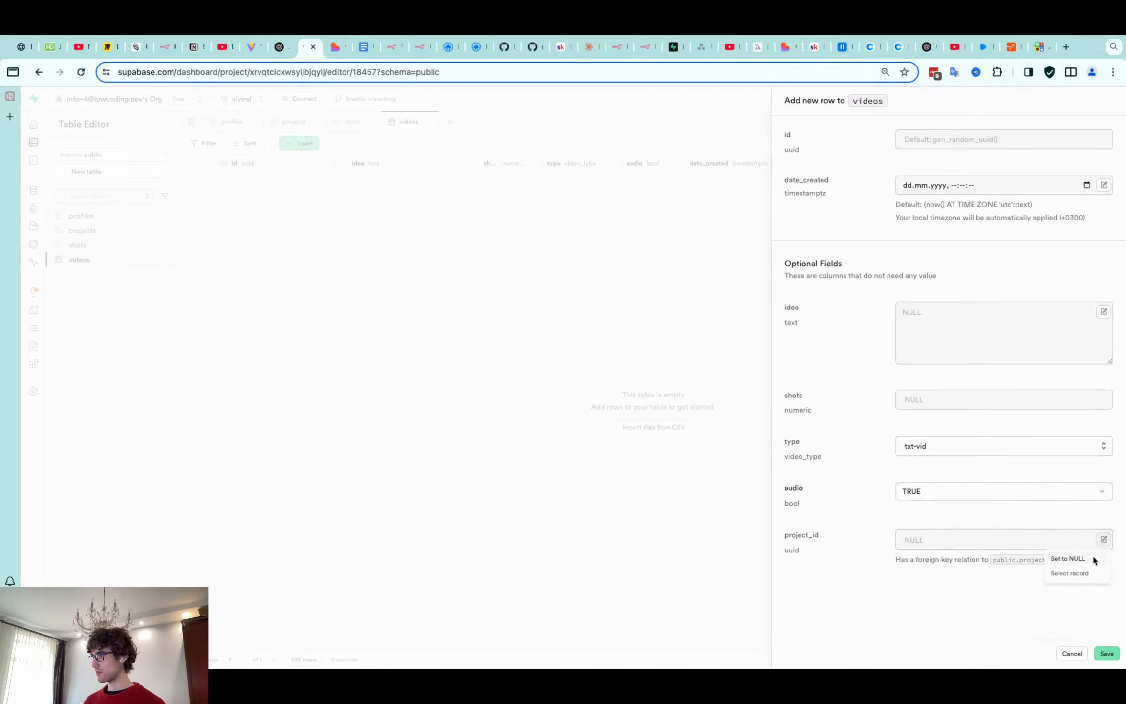
left_click(1053, 573)
left_click(884, 168)
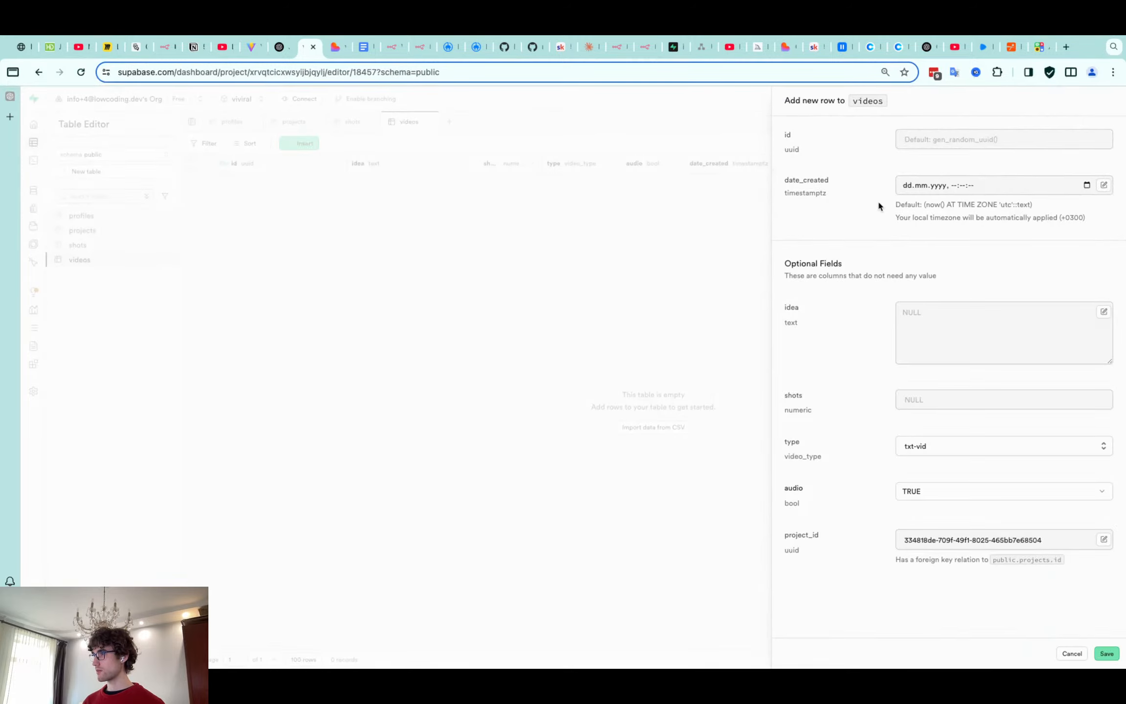
Set the new video row's shots to 1 and its idea to Pineapple, and save the row
type("1")
left_click(928, 328)
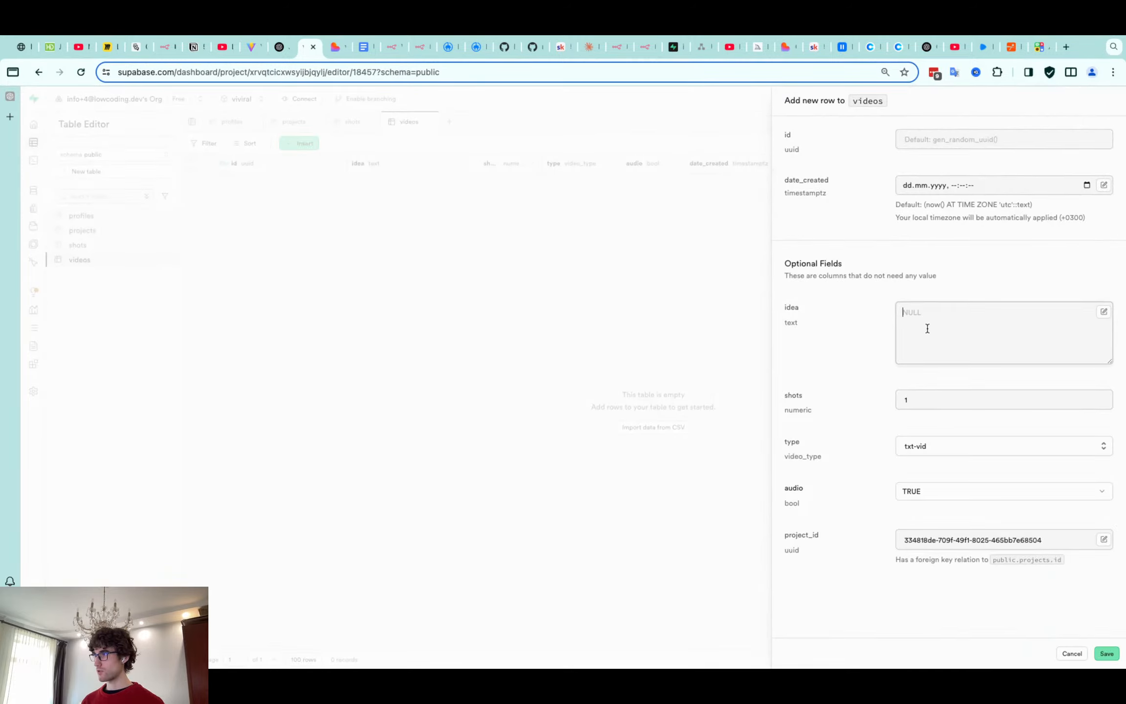
type("Pine")
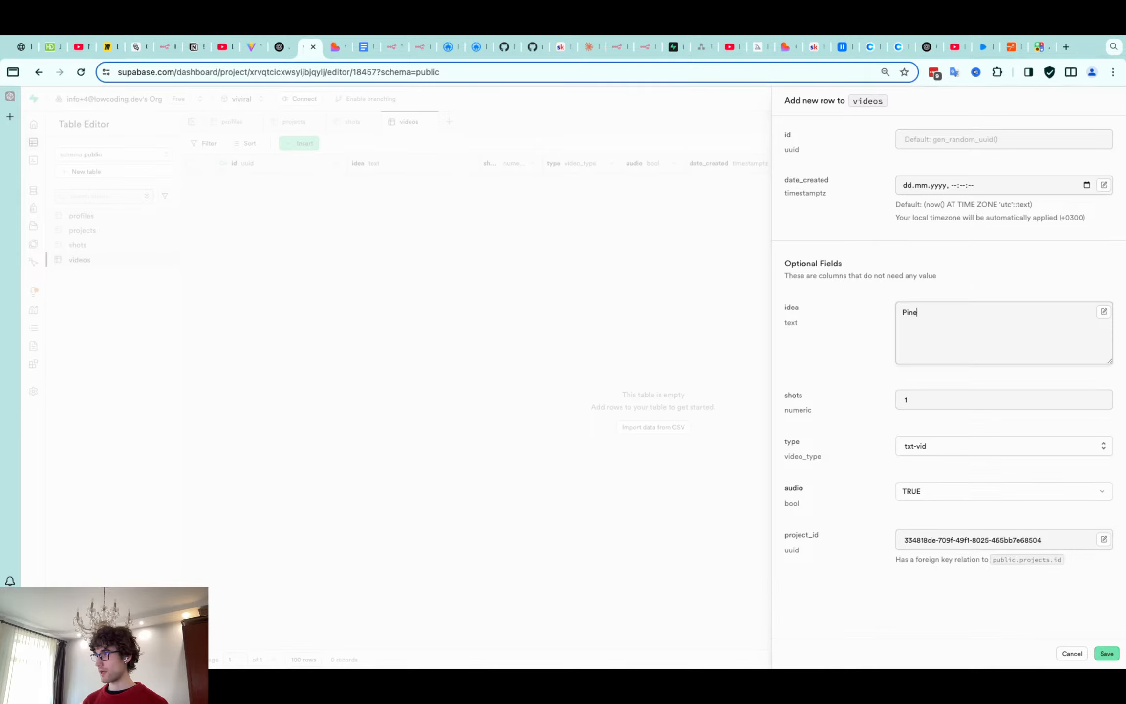
type("apple")
left_click(1106, 654)
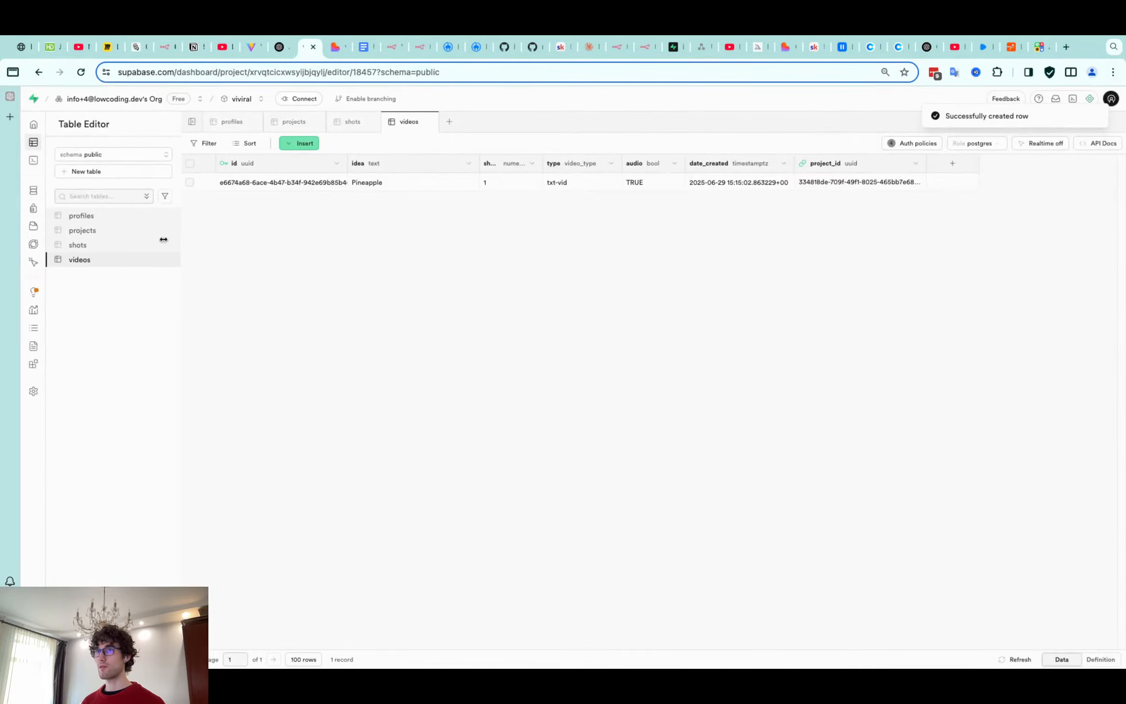
Look through the projects and shots tables and inspect the column definitions of the videos table
left_click(118, 233)
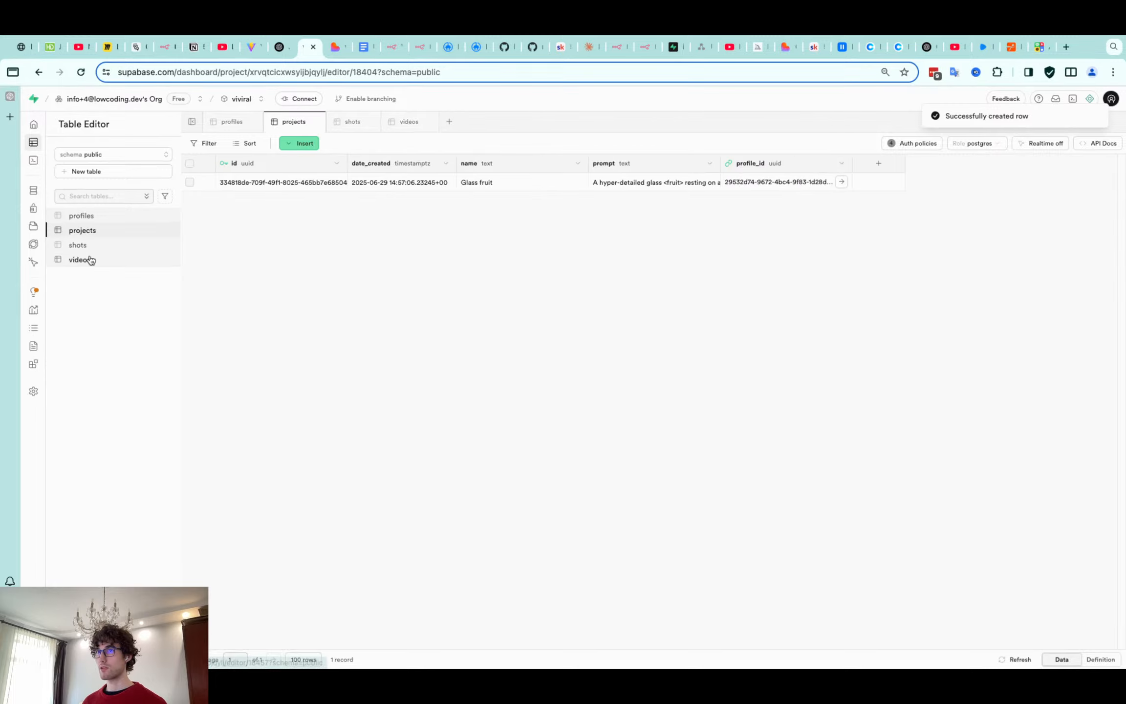
left_click(90, 249)
left_click(81, 260)
left_click(167, 259)
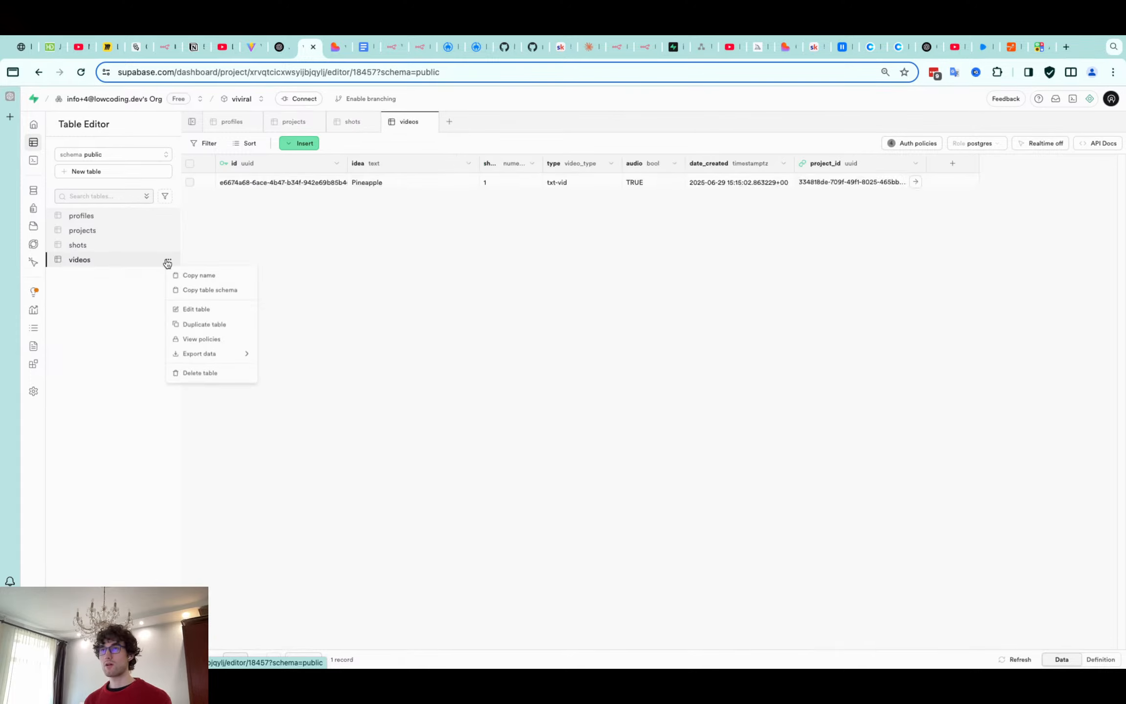
left_click(196, 309)
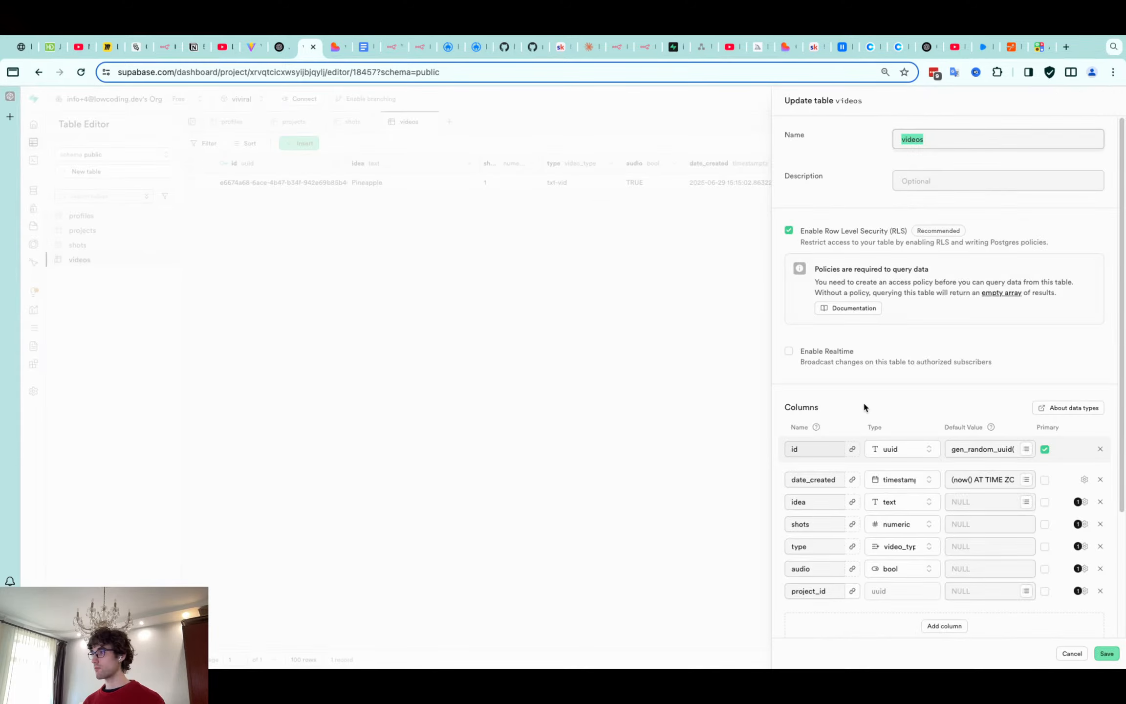
Change the idea of the row in the videos table to "Fruit - Pineapple"
type("F")
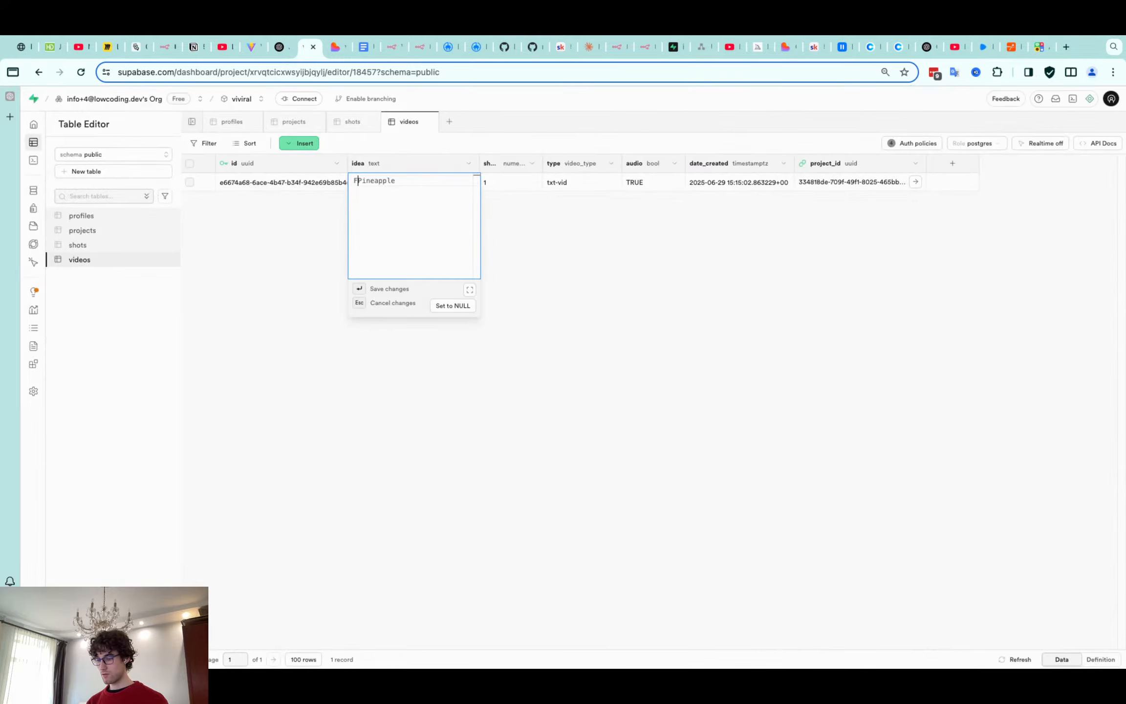
type("ruit -")
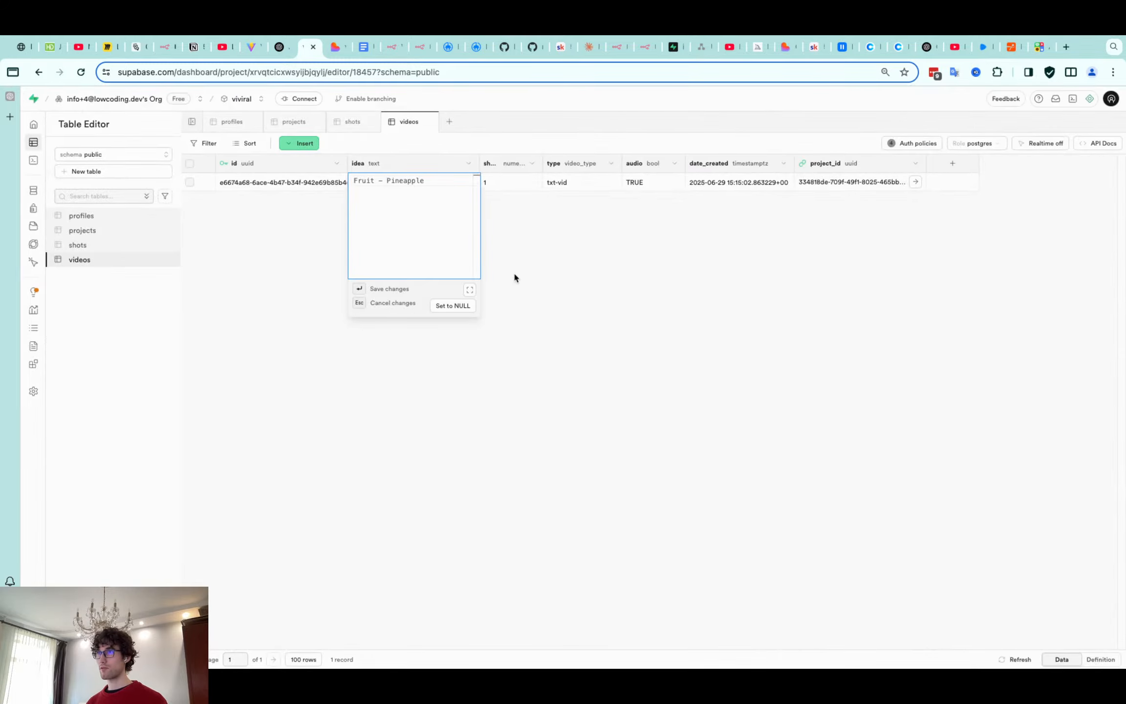
key("Return")
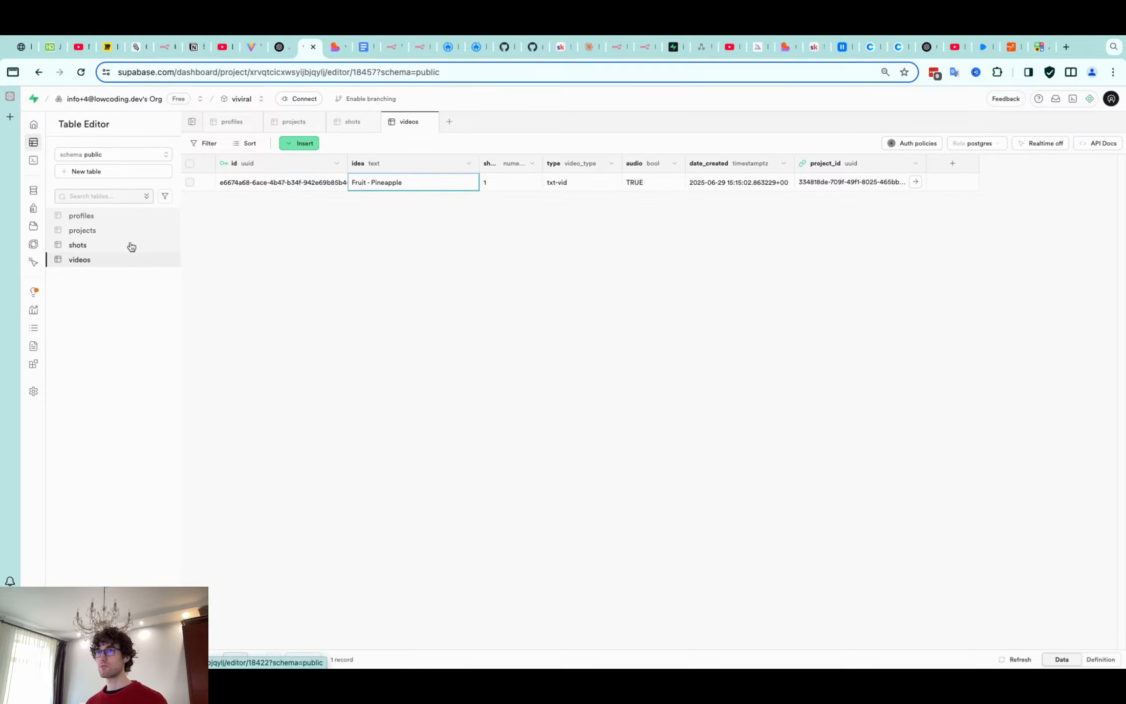
Check the shots table and open the Glass fruit project's prompt in the expanded editor to read it in full
left_click(130, 245)
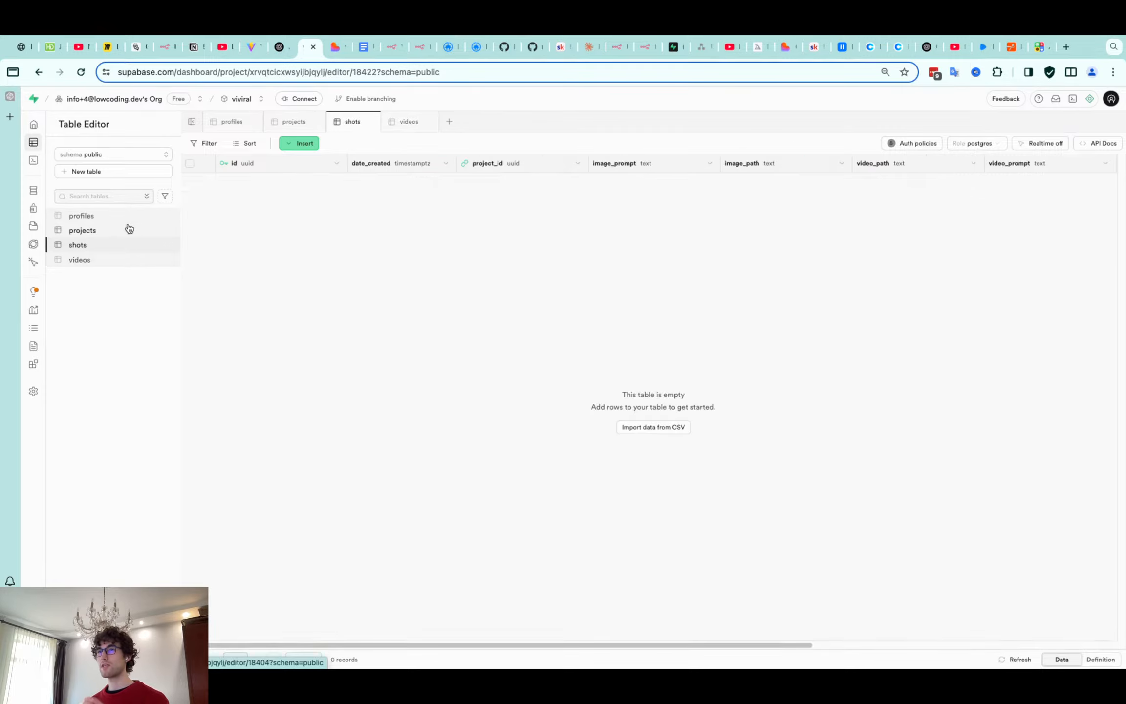
left_click(128, 229)
double_click(636, 183)
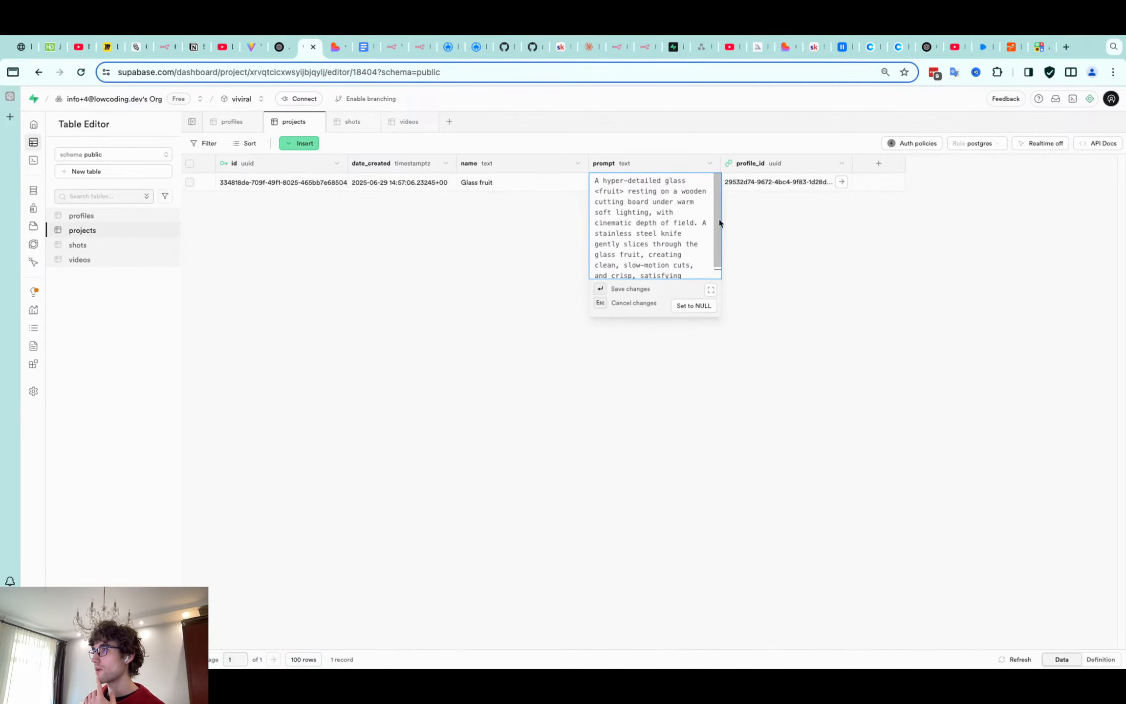
left_click(711, 291)
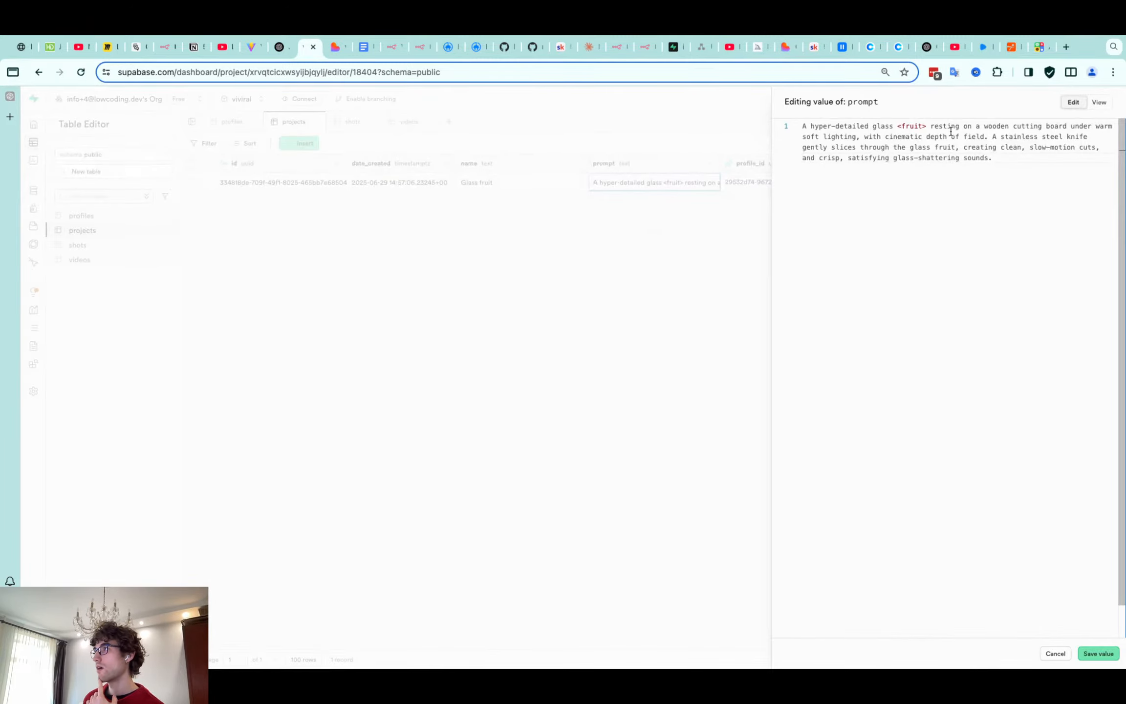
Copy the project's full glass fruit prompt and start a new chat in ChatGPT
left_click_drag(991, 159, 788, 119)
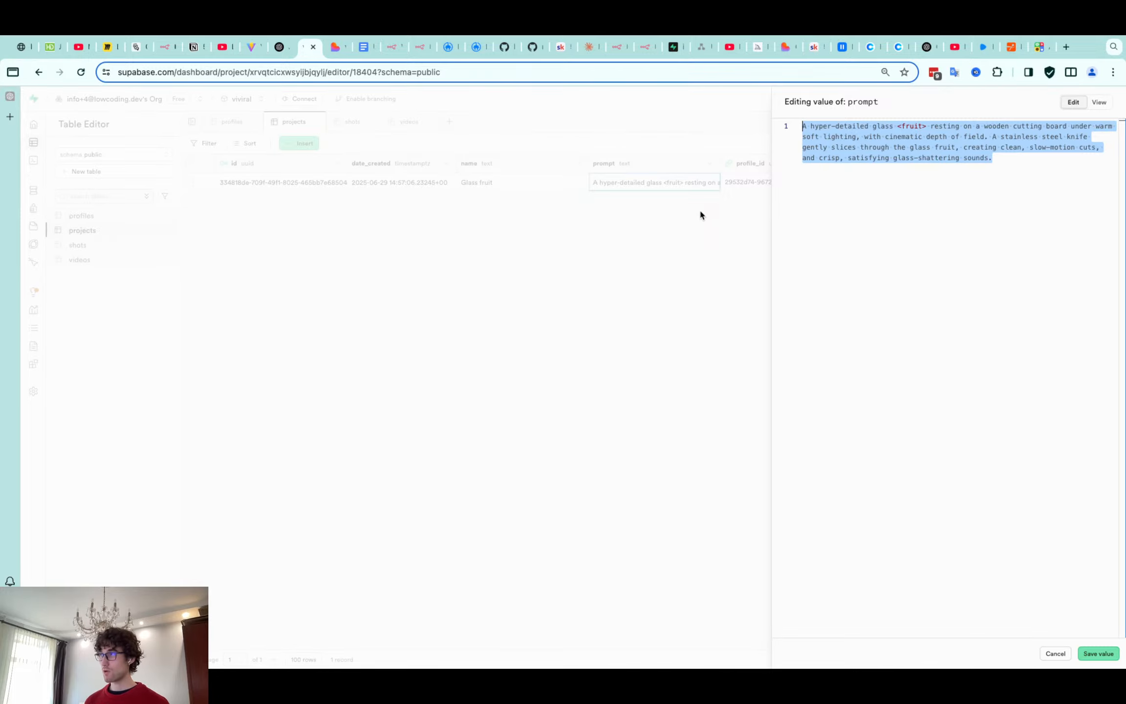
left_click(928, 182)
key("super+a")
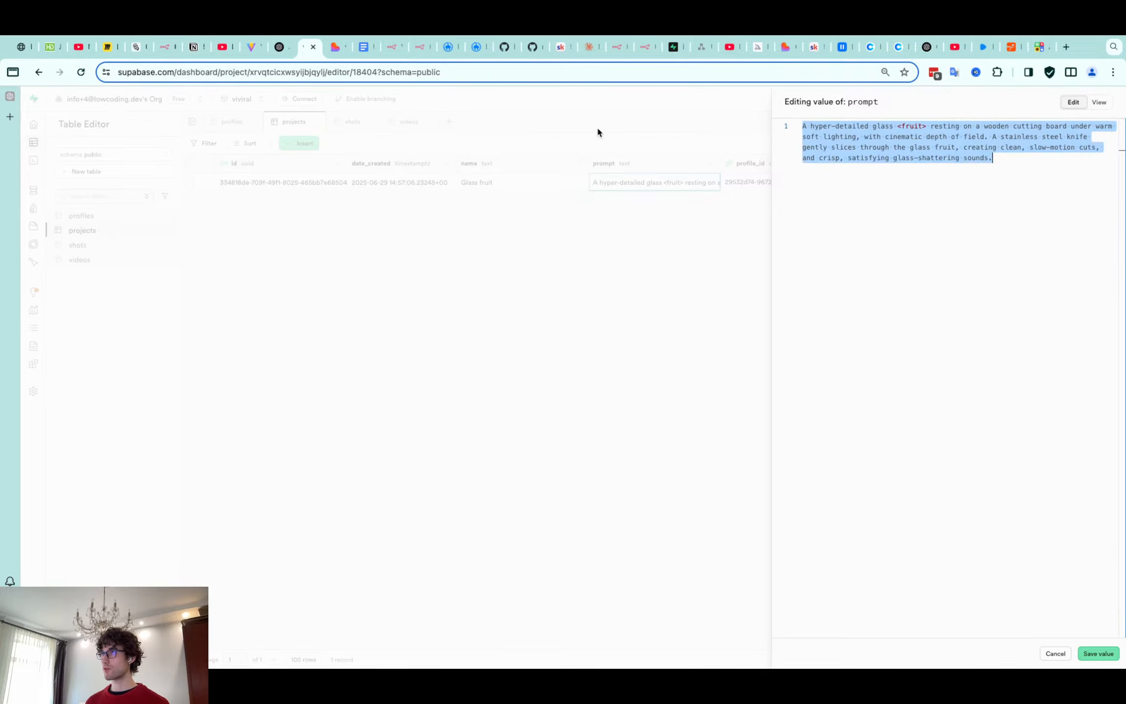
left_click(277, 53)
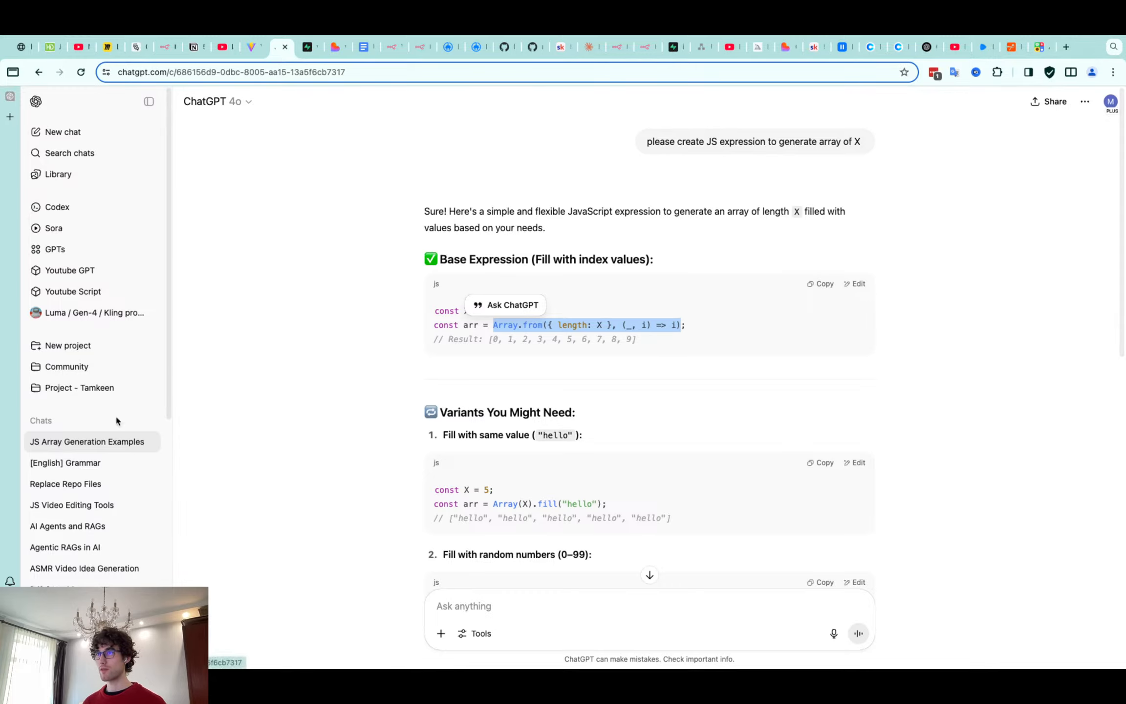
left_click(93, 131)
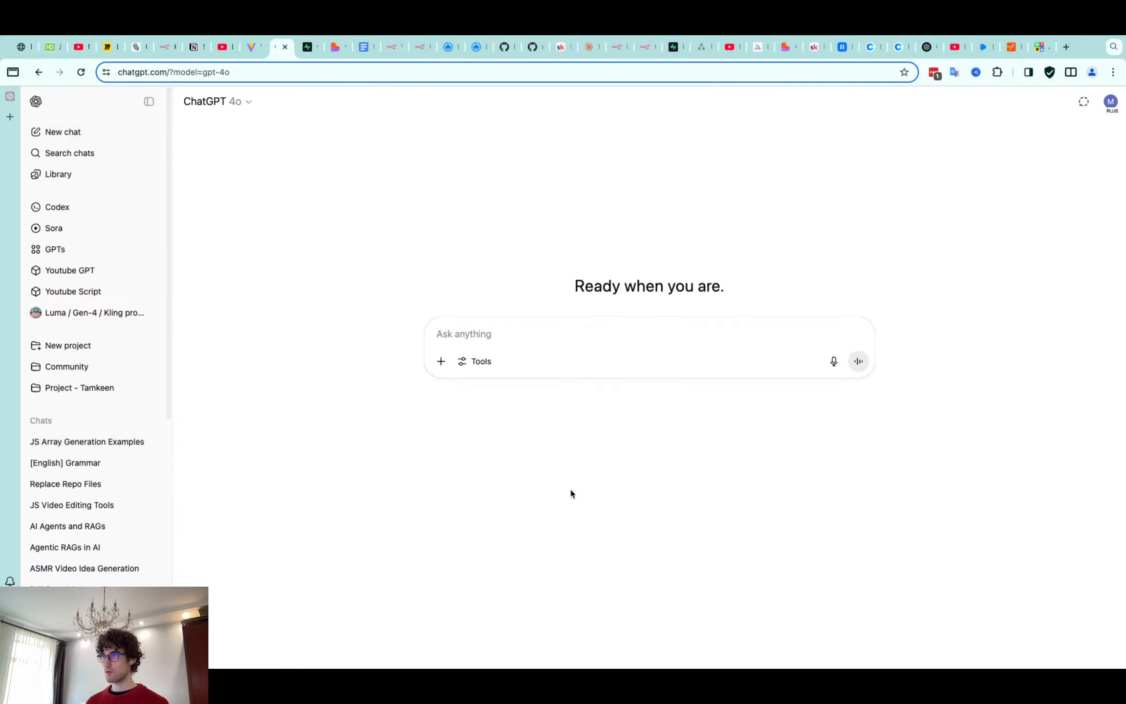
Begin the message with "Please," and switch the chat model to GPT-4.1
type("Ple")
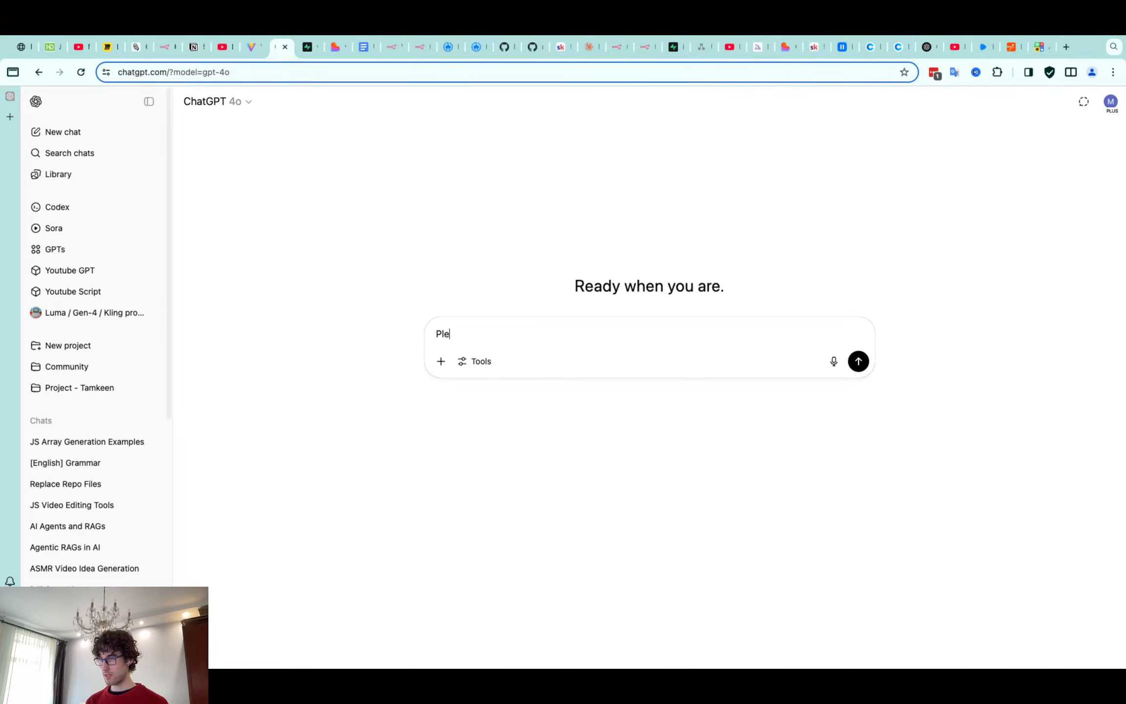
type("ase,")
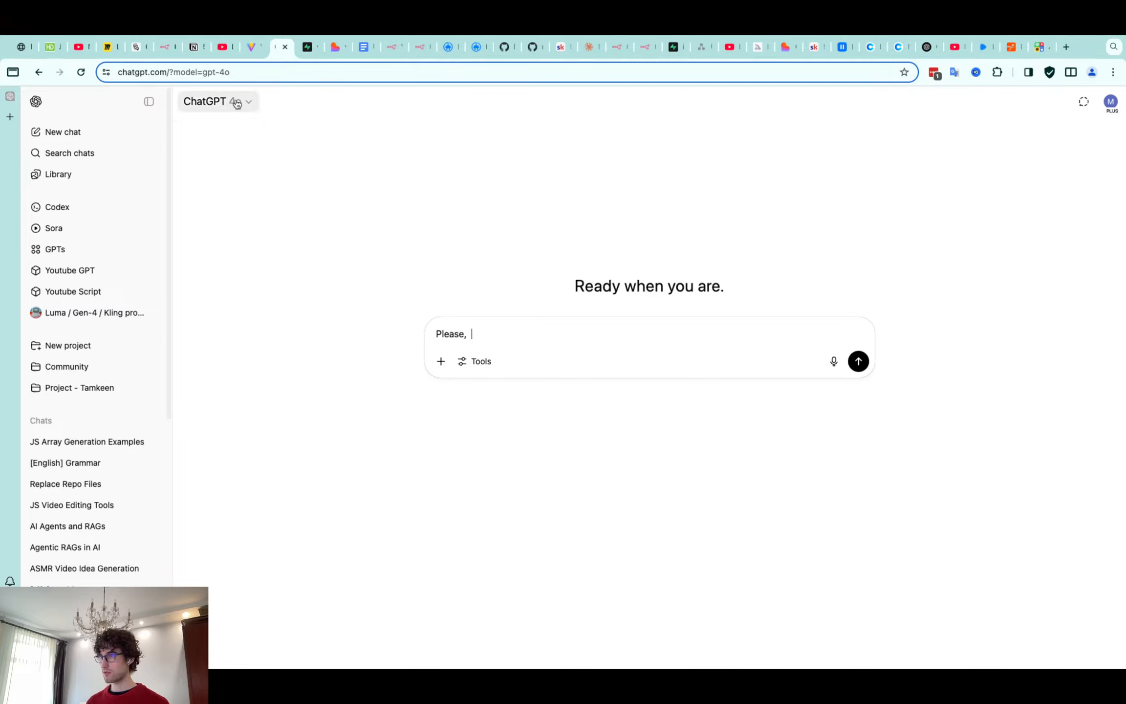
left_click(237, 103)
mouse_move(325, 259)
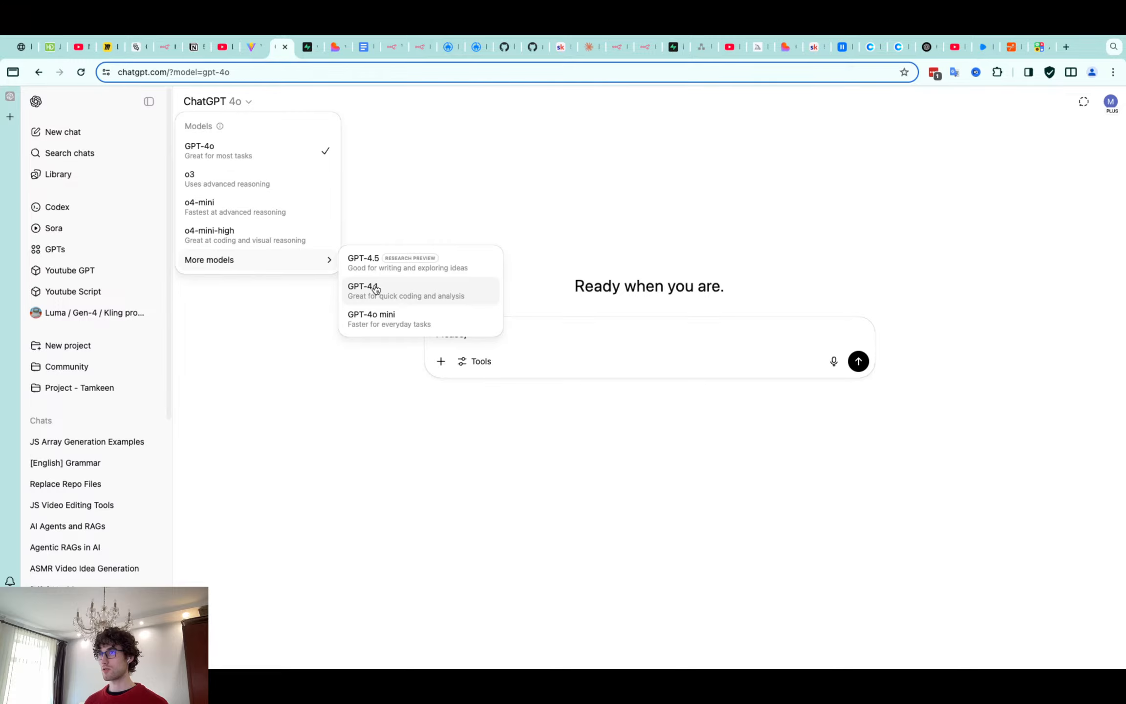
left_click(376, 290)
Continue the message with "generate simple not formatted prompt to generate such prompts" and paste the copied glass fruit prompt beneath it
type("generate sim")
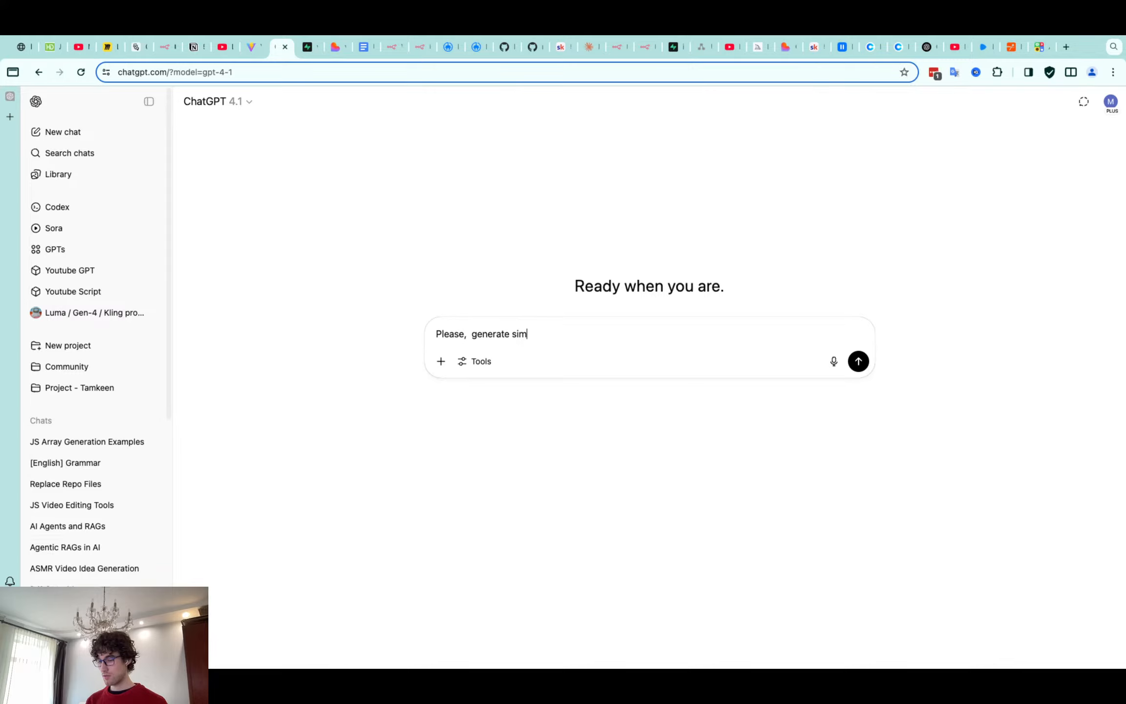
type("ple not formatted prompt to generate such prompt")
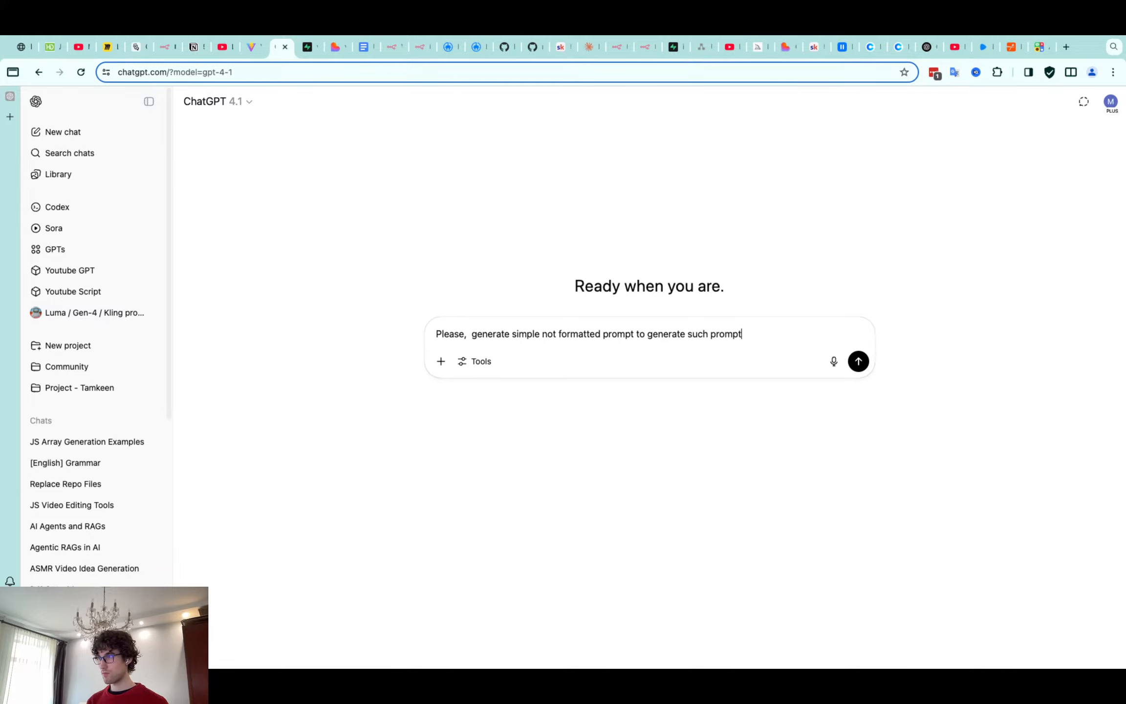
type("s")
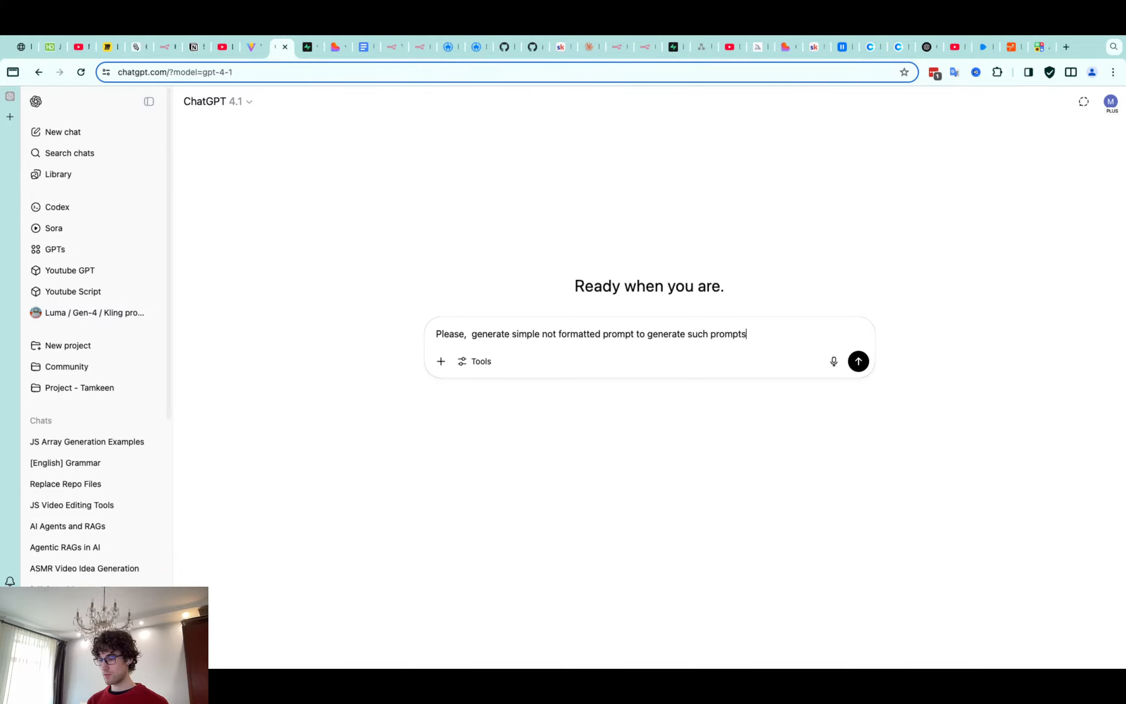
Add the line "It should be always with some style, the only dynamic things is fruit and actions related to fruit cut" above the pasted prompt
type("It")
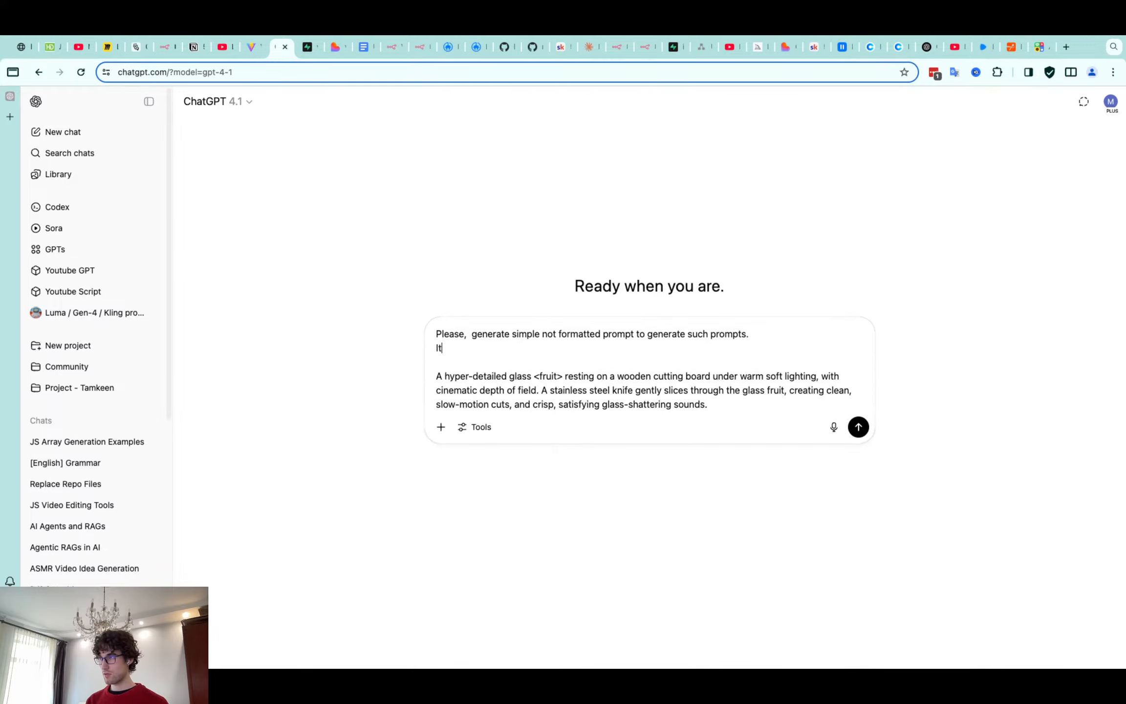
type(" should be always with t")
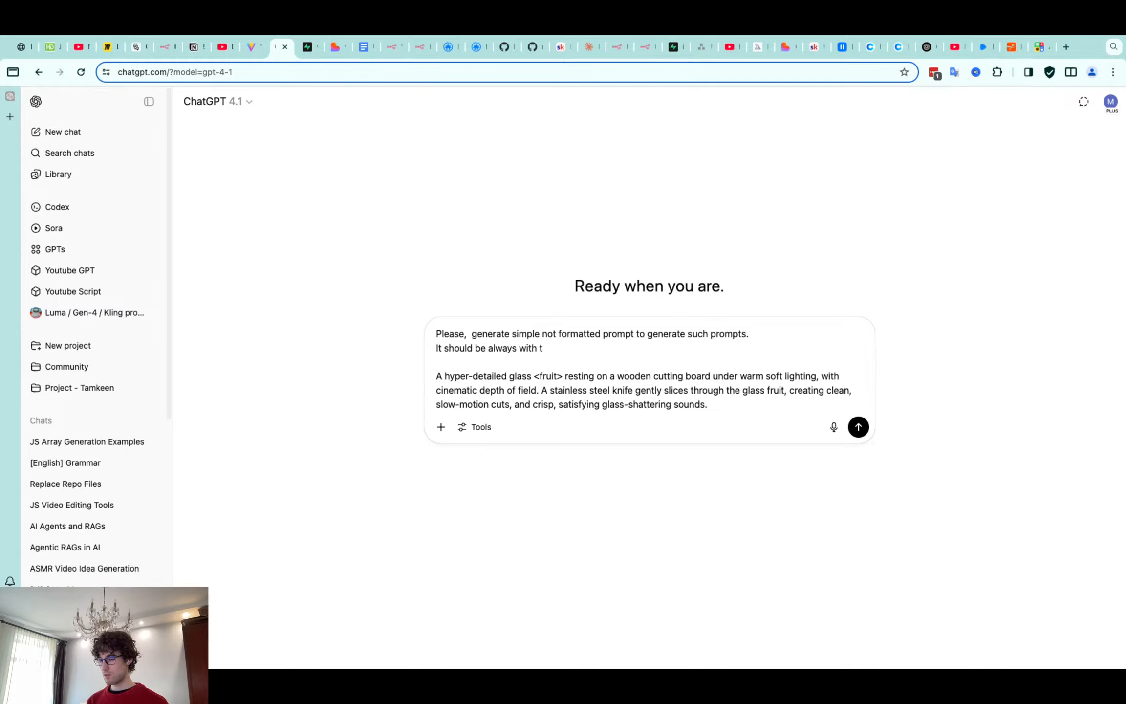
key("BackSpace")
type("some style")
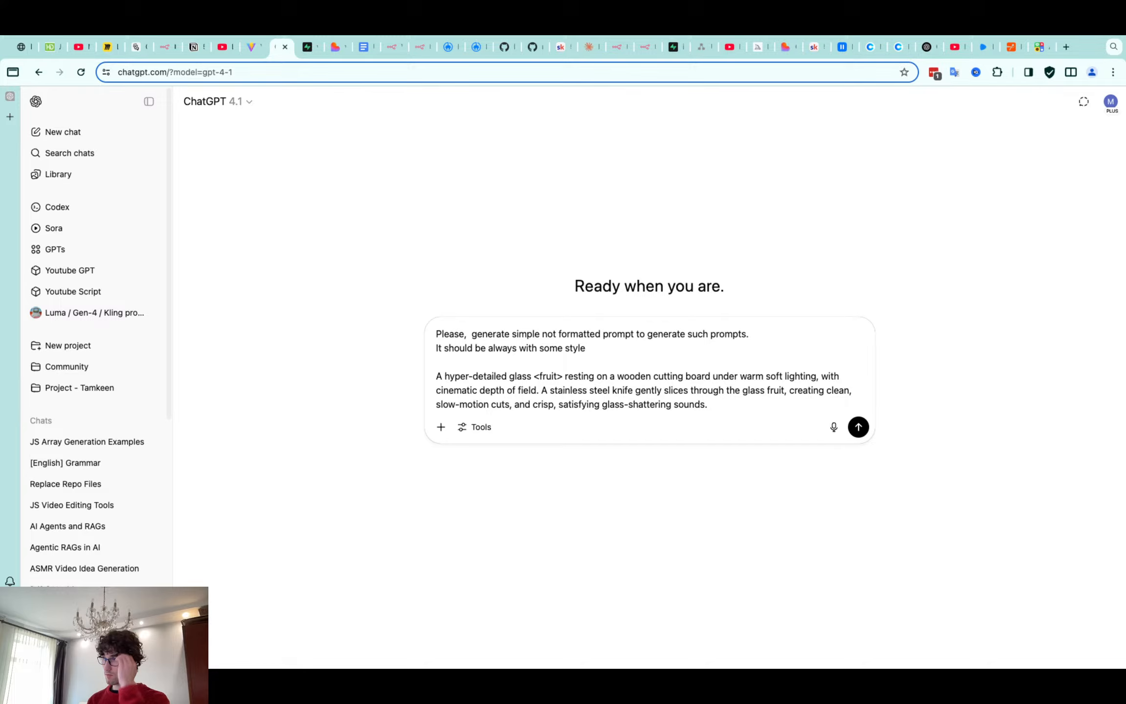
type(",")
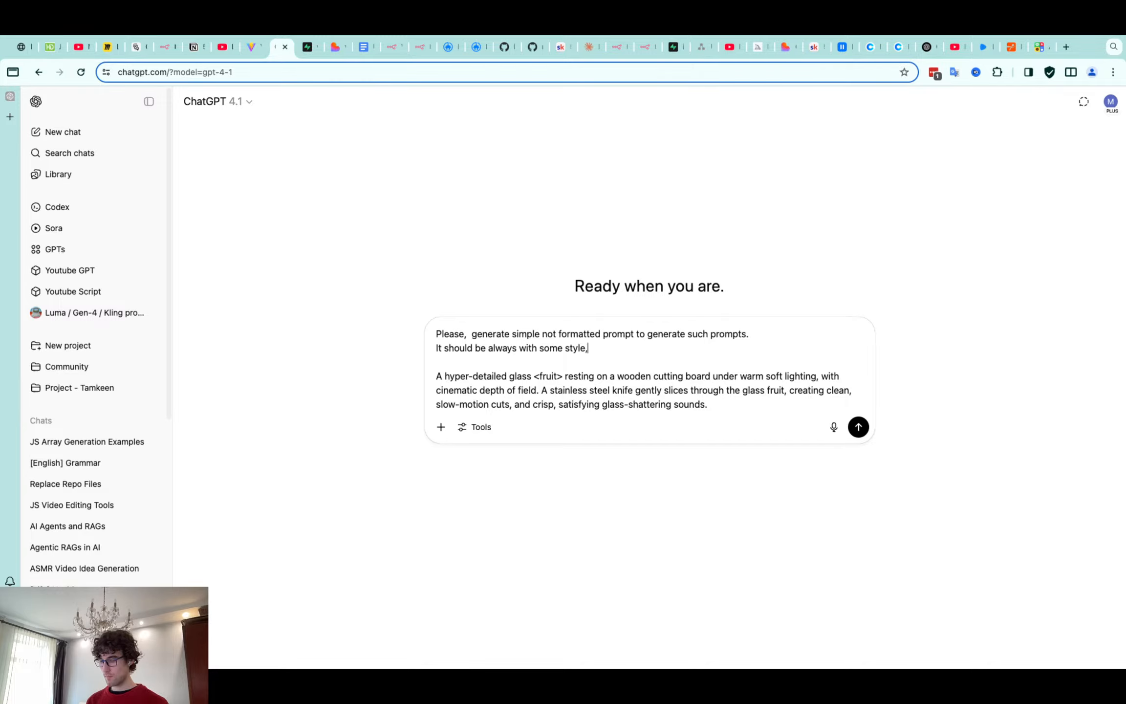
type(" the onl")
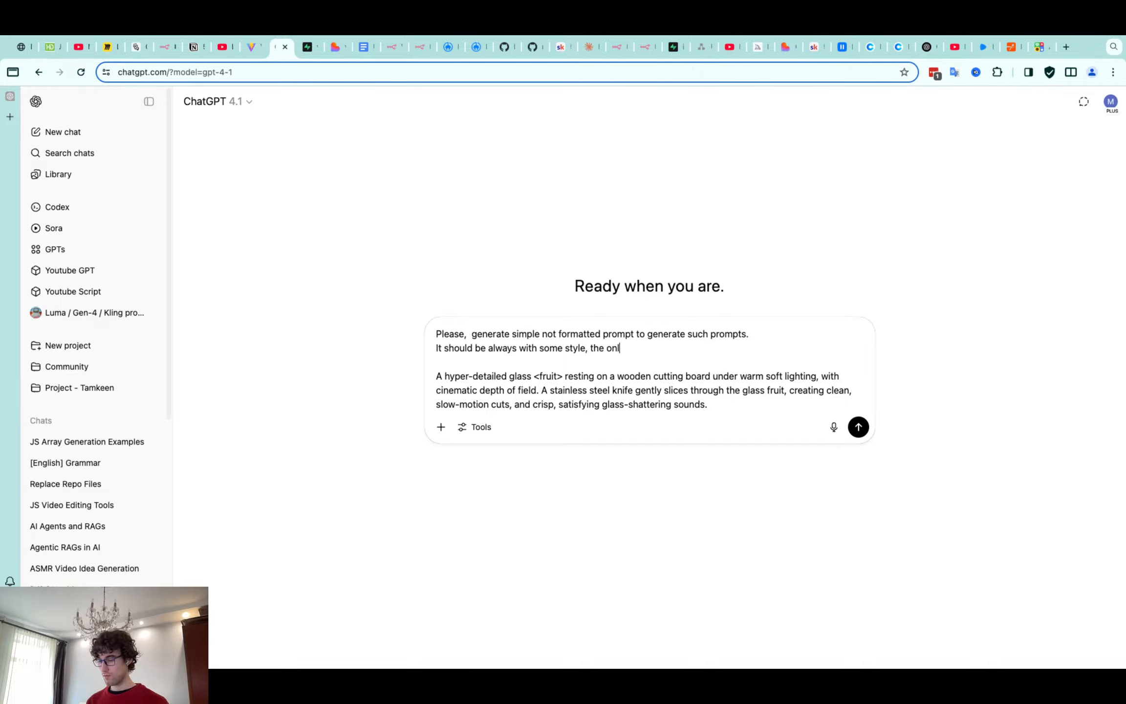
type("y dynamic things is ")
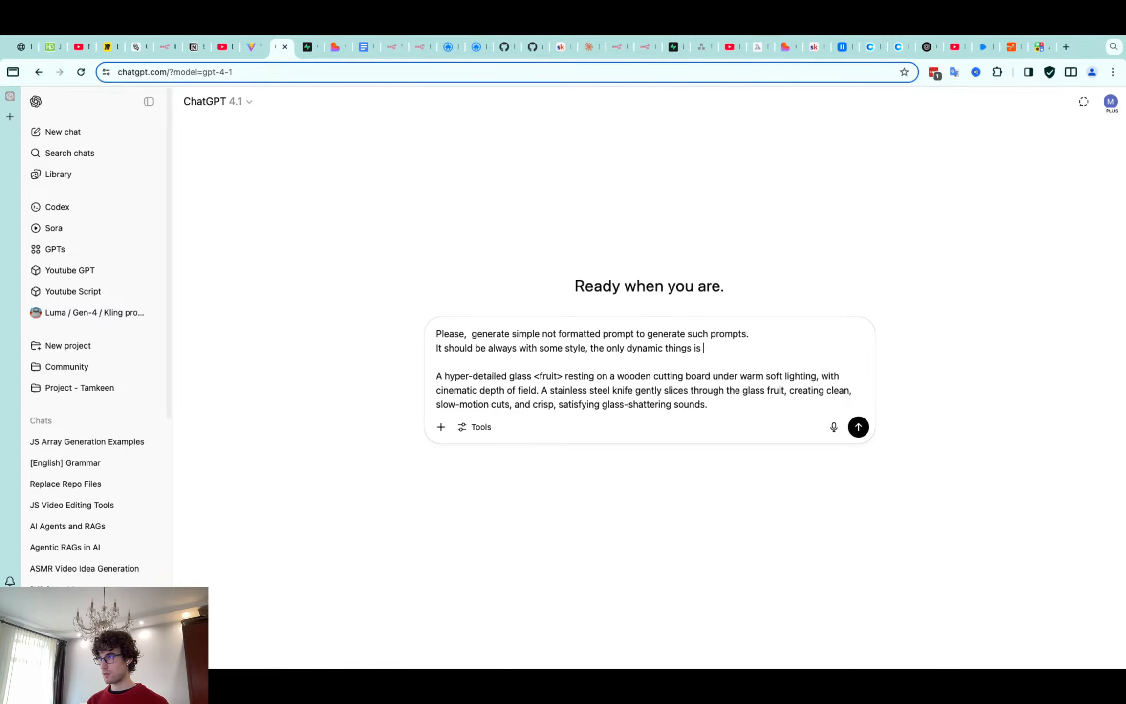
type("fruit and related")
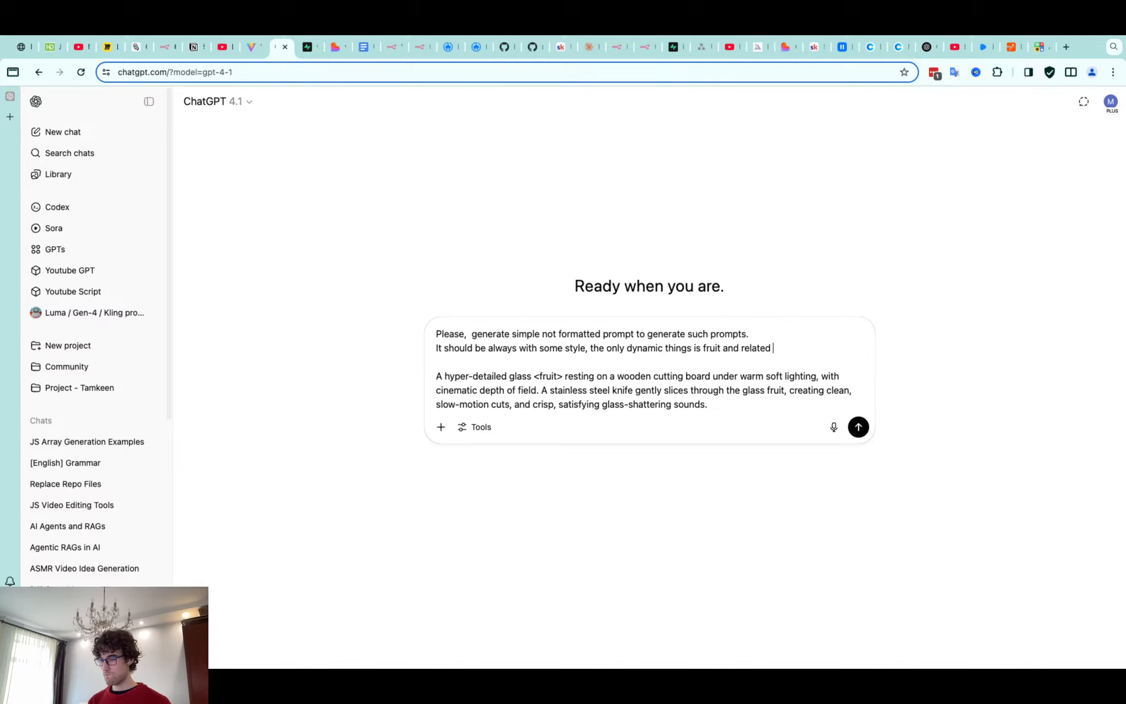
type("actions ")
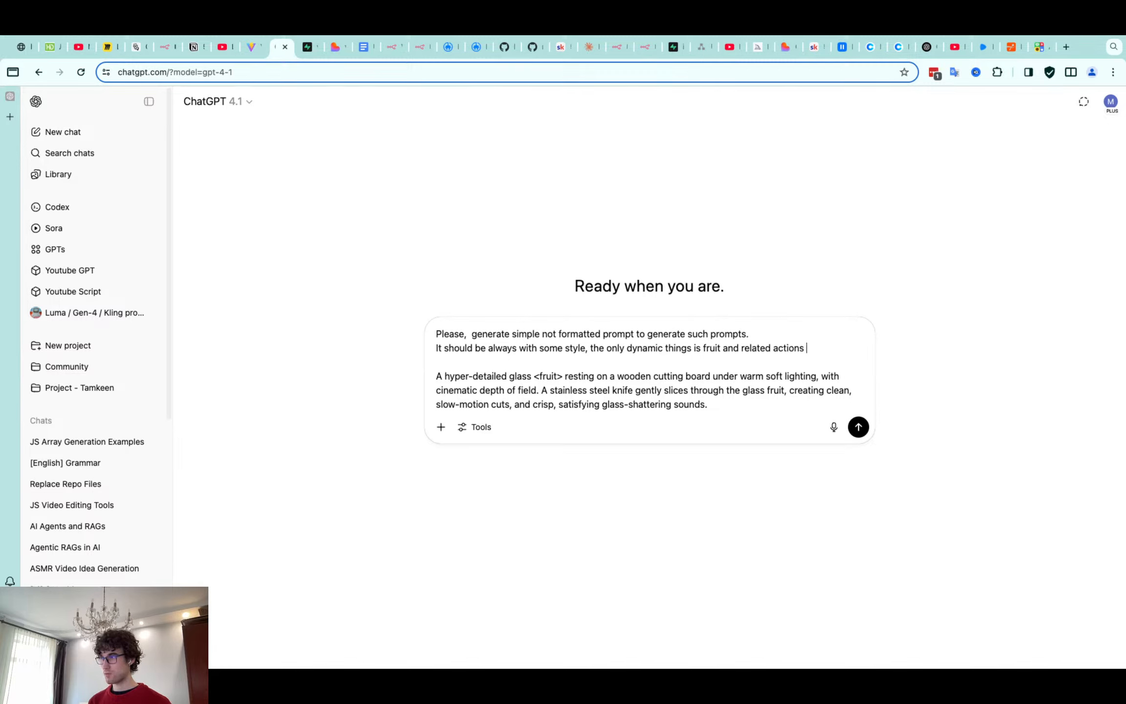
type("(c")
key("BackSpace")
key("BackSpace")
key("BackSpace")
key("BackSpace")
key("BackSpace")
key("BackSpace")
key("BackSpace")
key("BackSpace")
key("BackSpace")
key("BackSpace")
key("BackSpace")
key("BackSpace")
key("BackSpace")
key("BackSpace")
key("BackSpace")
key("BackSpace")
key("BackSpace")
key("BackSpace")
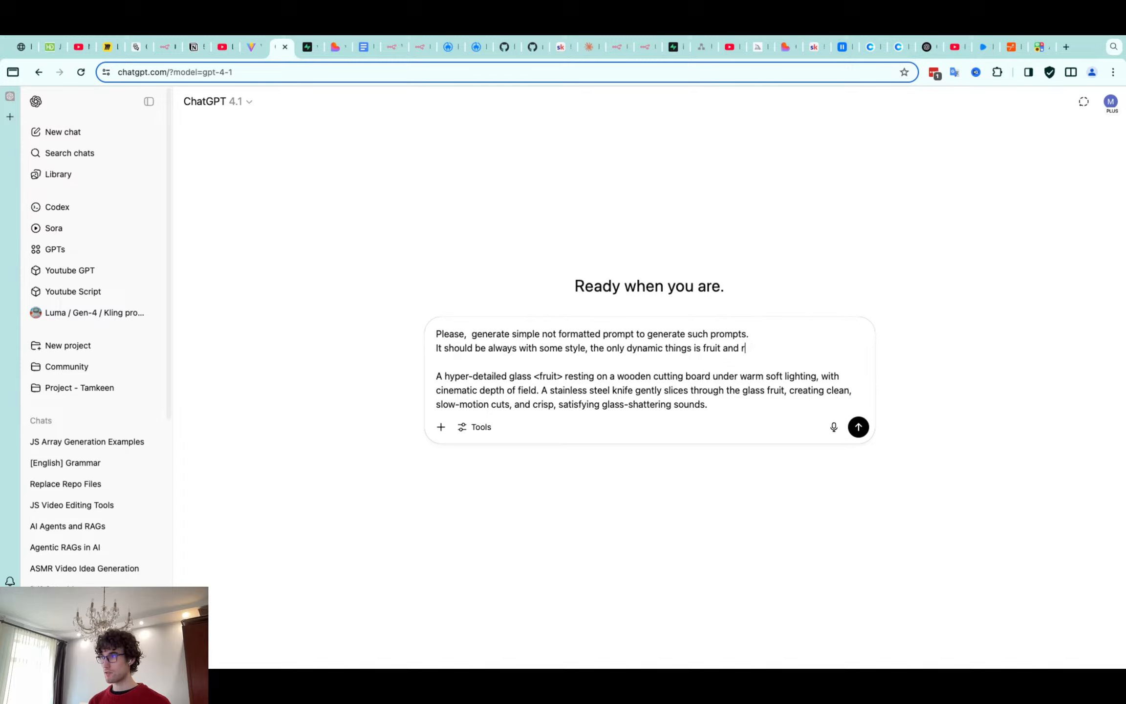
type("actions ")
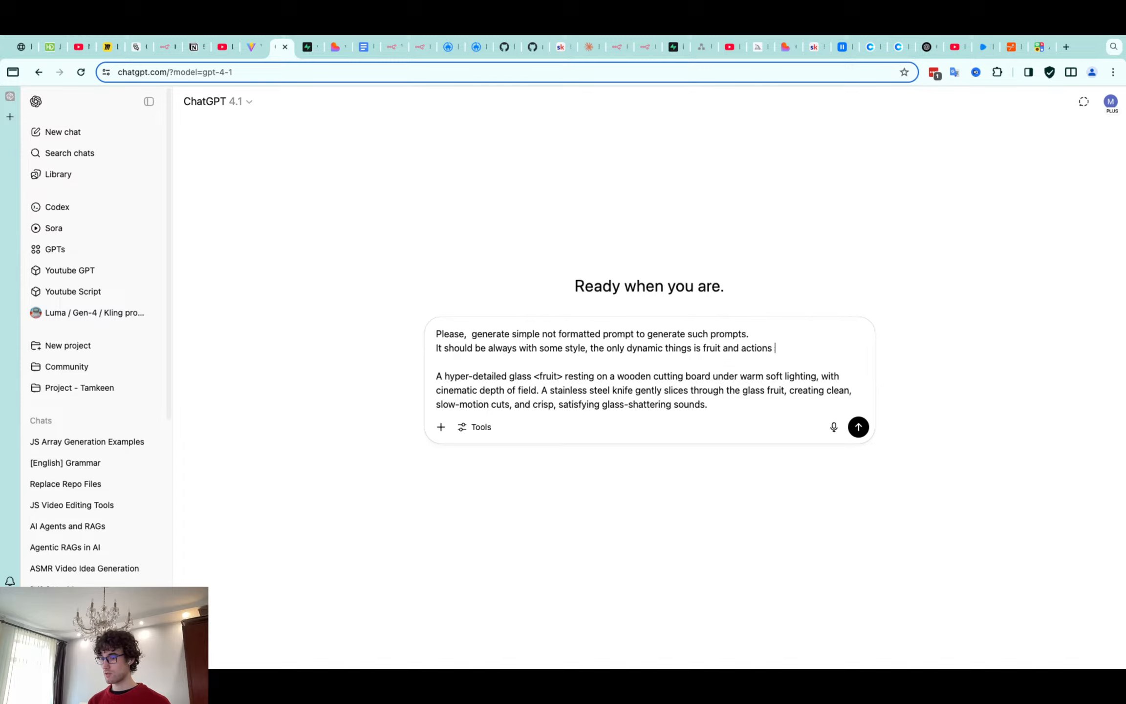
type("related to ")
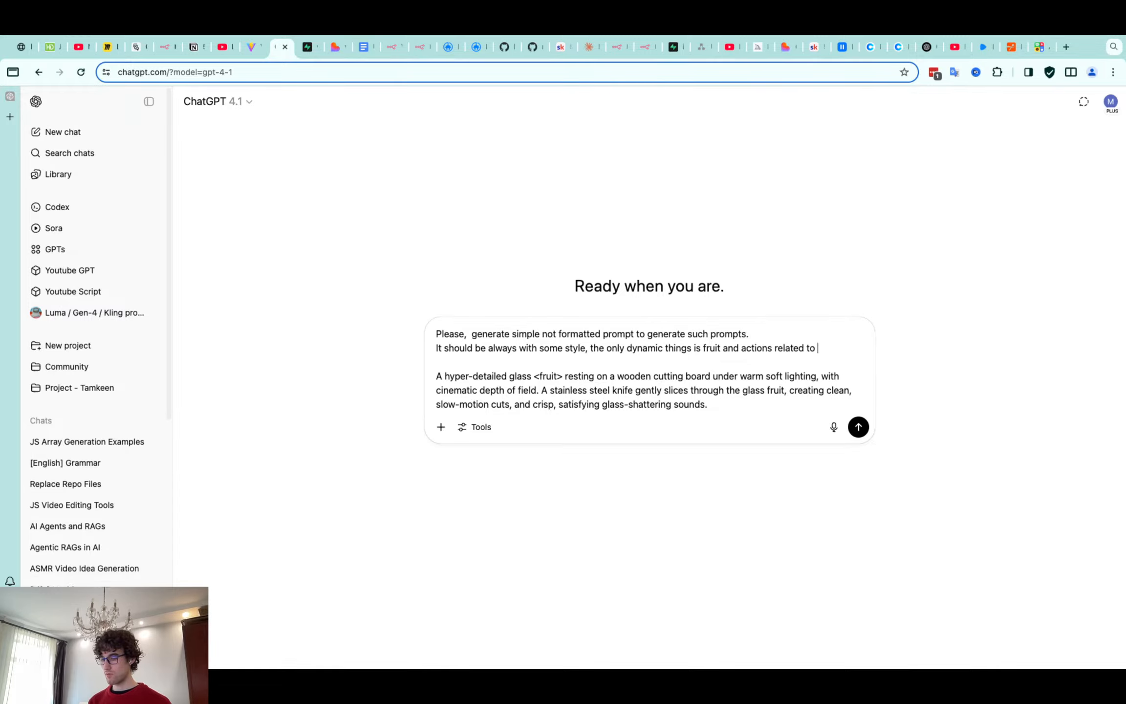
type("fruit cut")
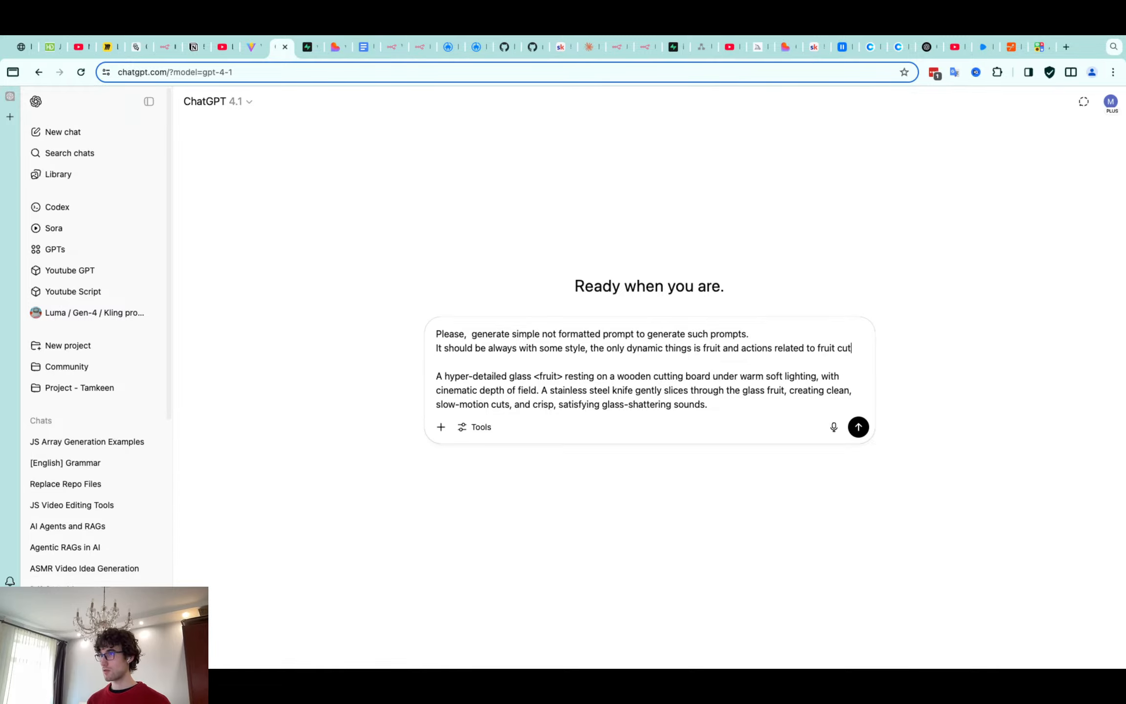
Add the line "Example should be inside prompt" below the style instruction and send the message
key("super+a")
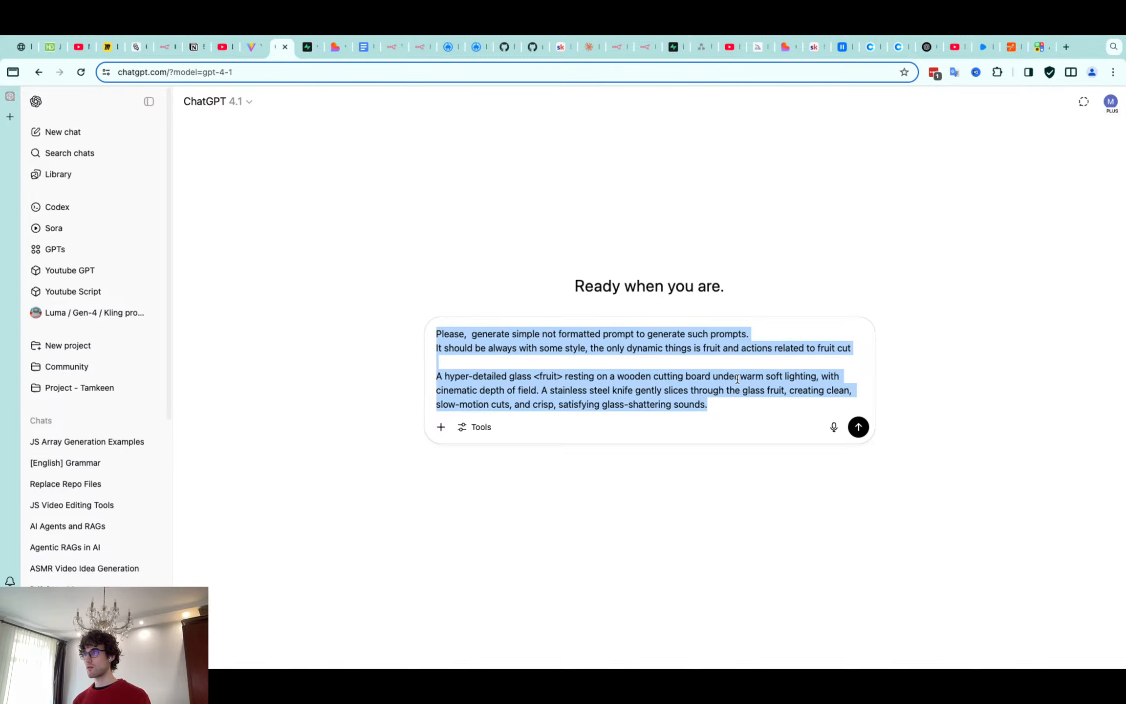
left_click(853, 347)
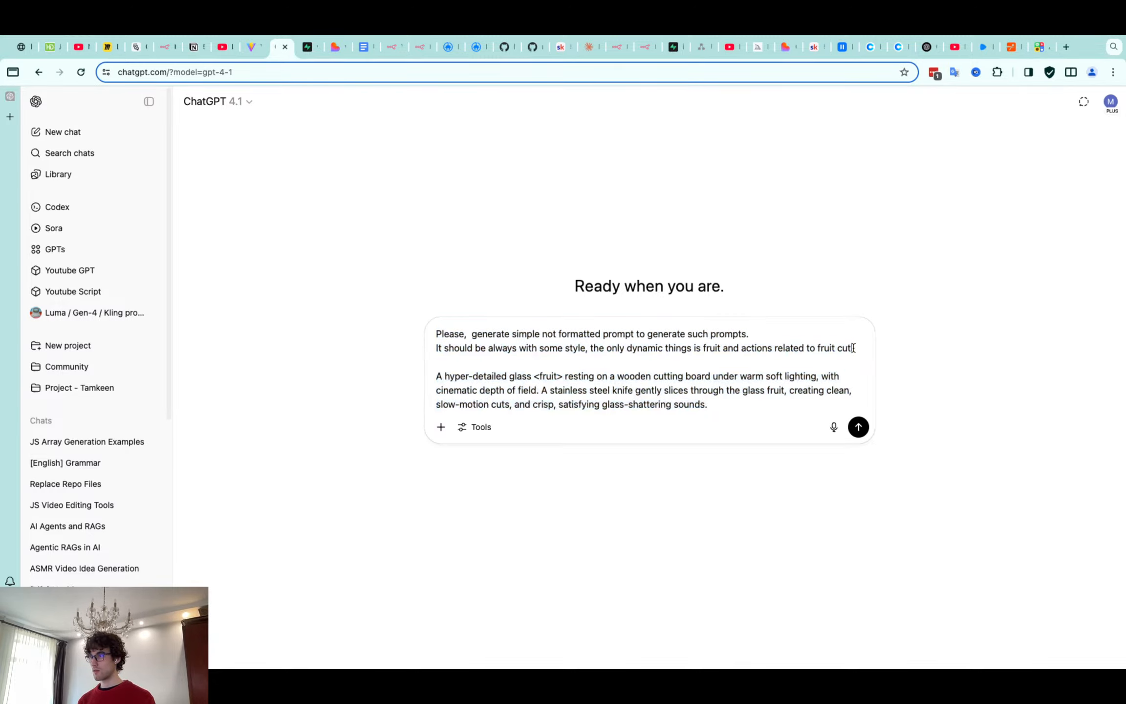
key("shift+Return")
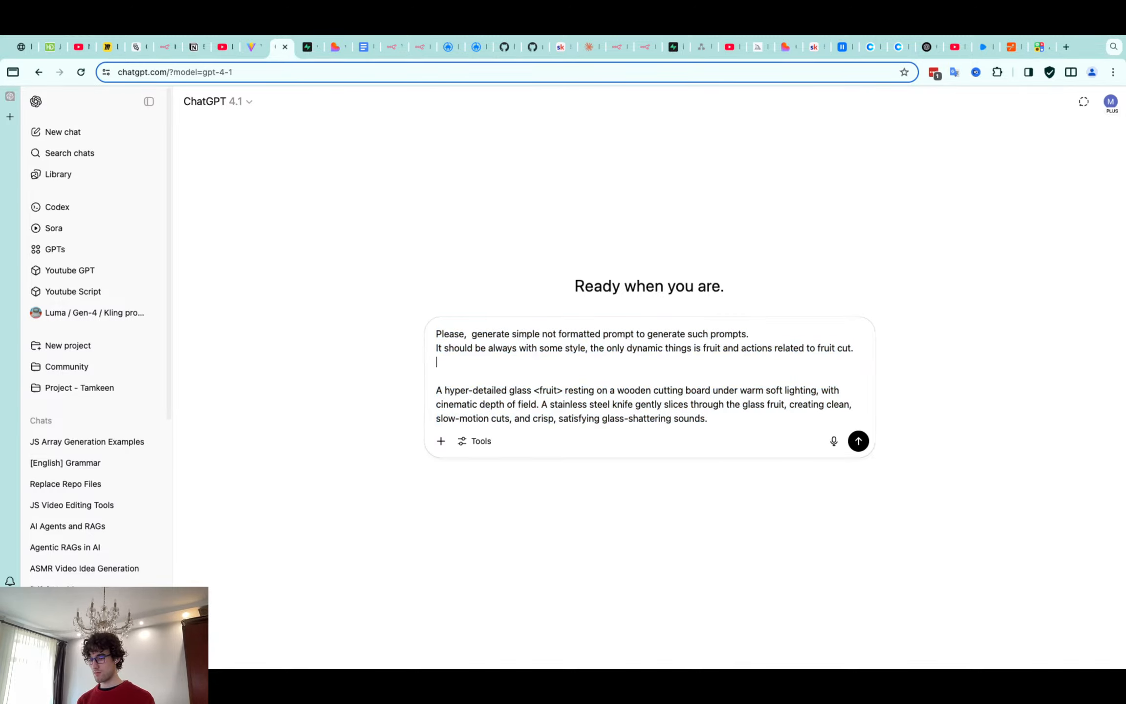
type("Example should be in")
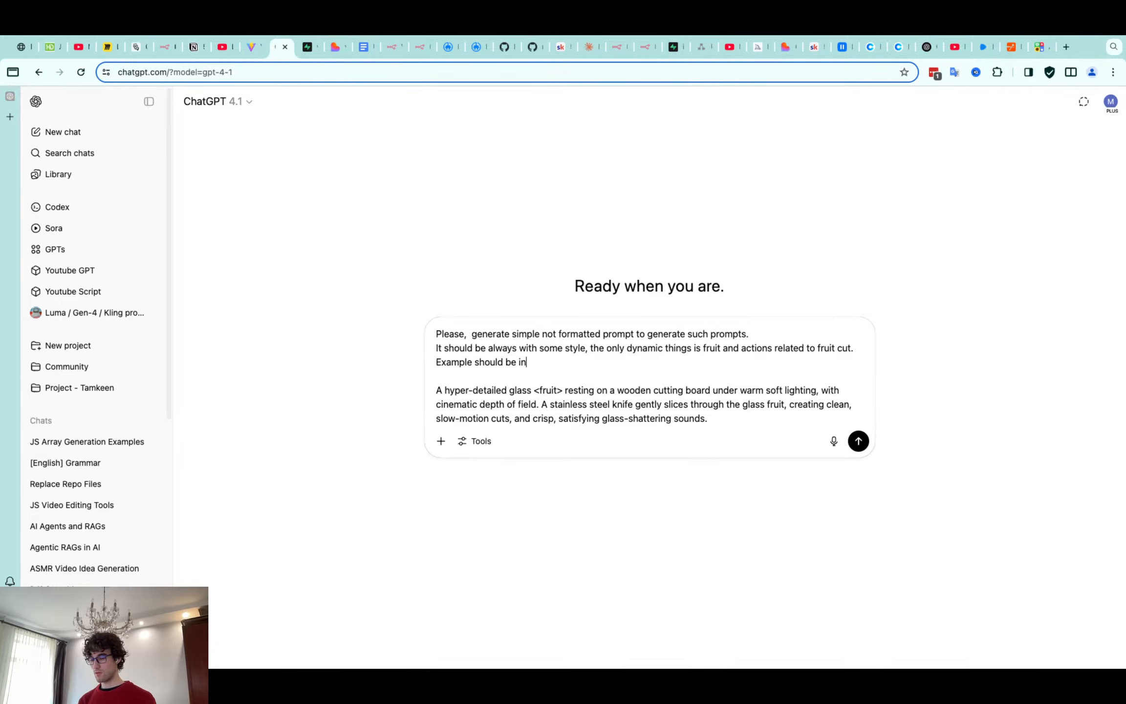
type("side prompt")
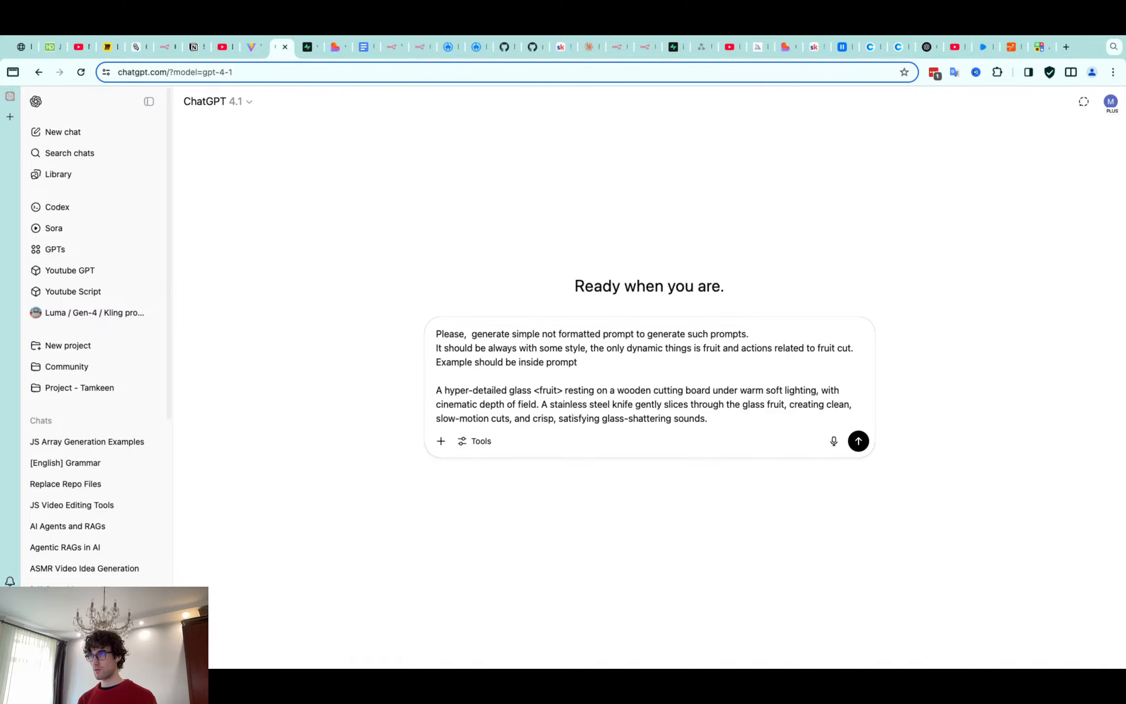
key("Return")
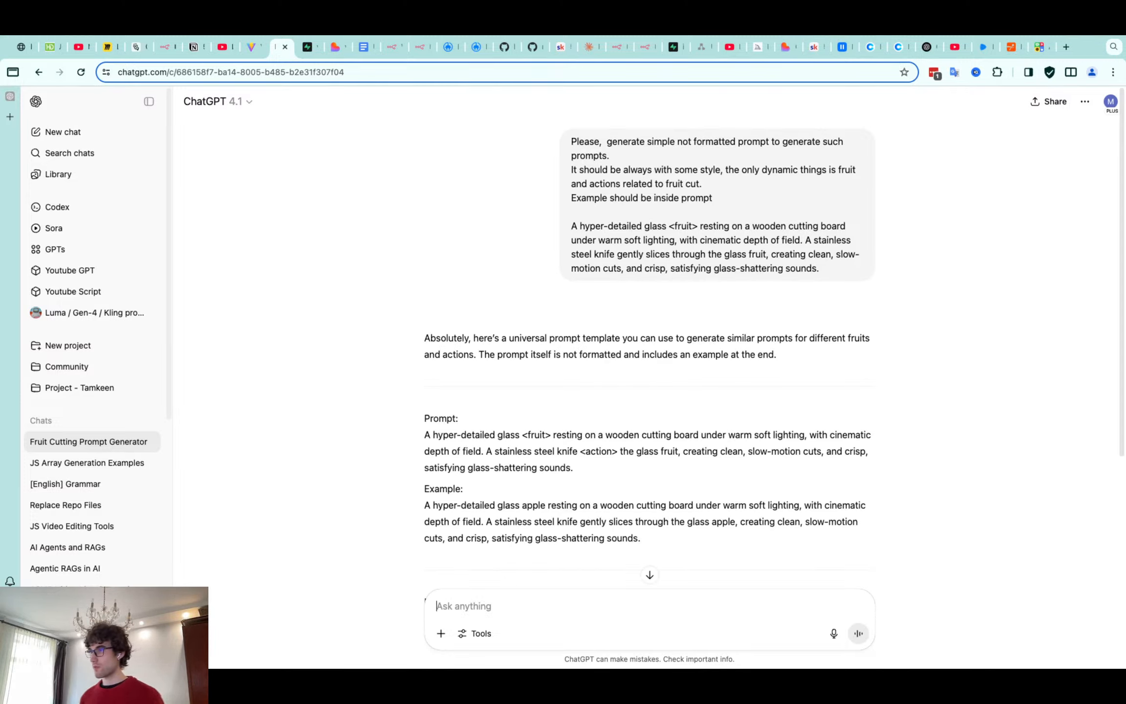
Review the generated prompt template and start a reply with "No, you didn't understand"
scroll(779, 286, "down", 3)
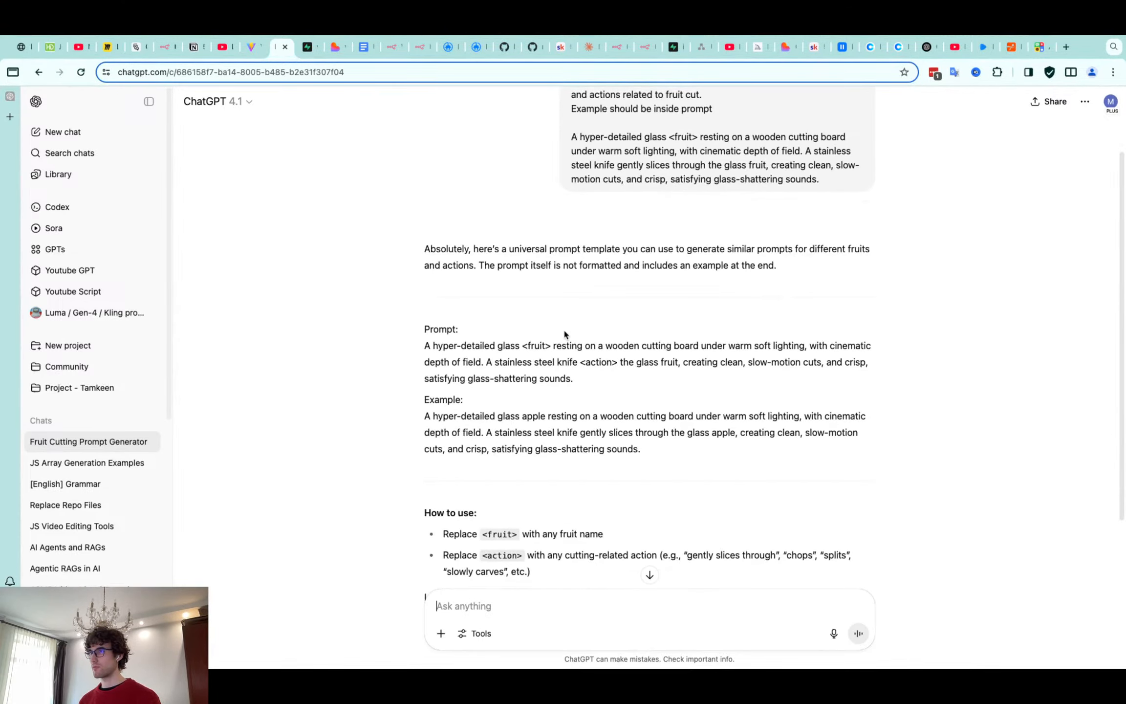
scroll(494, 355, "down", 4)
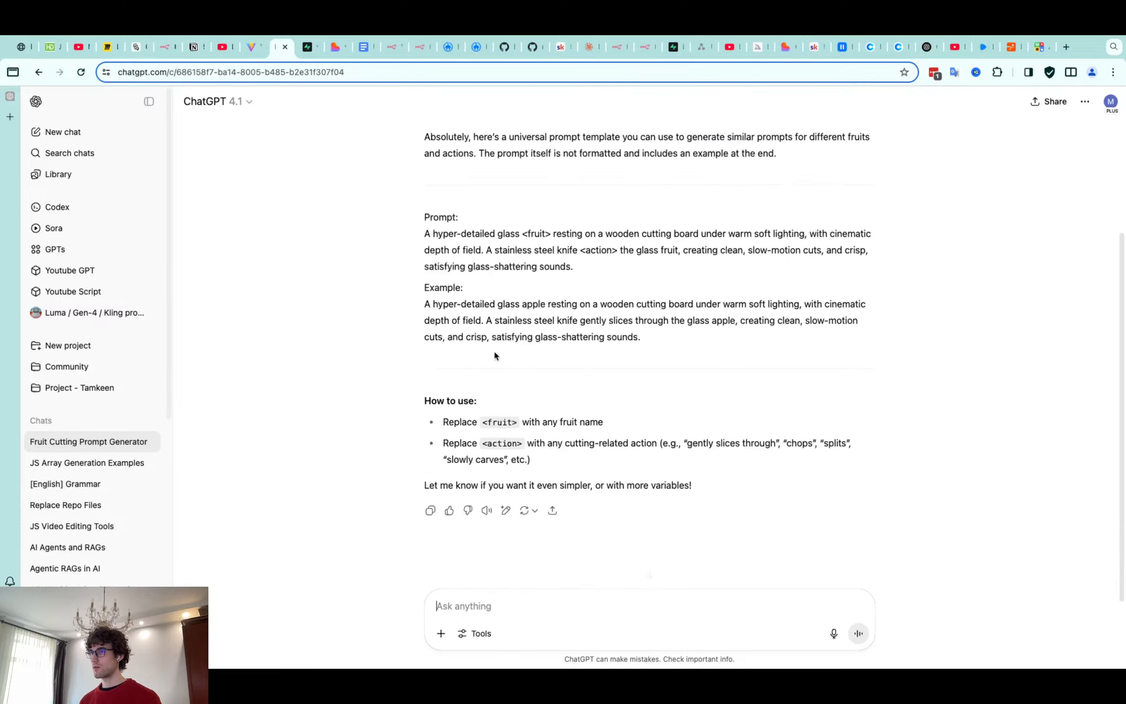
scroll(548, 511, "up", 1)
type("No")
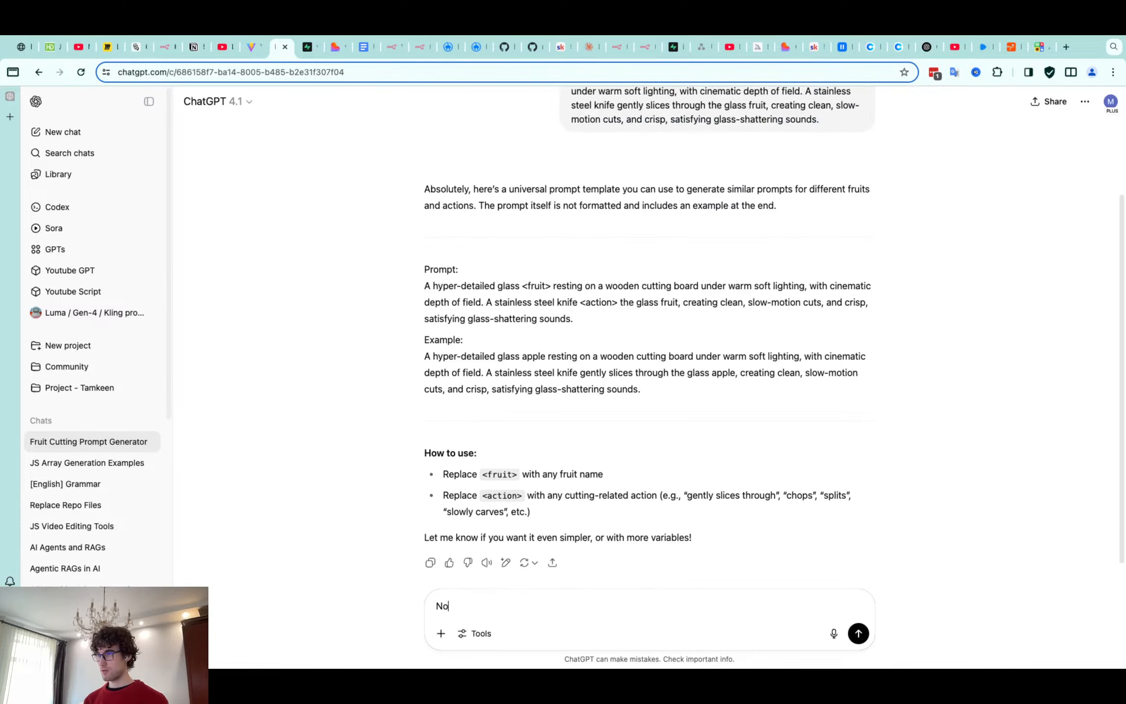
type(",")
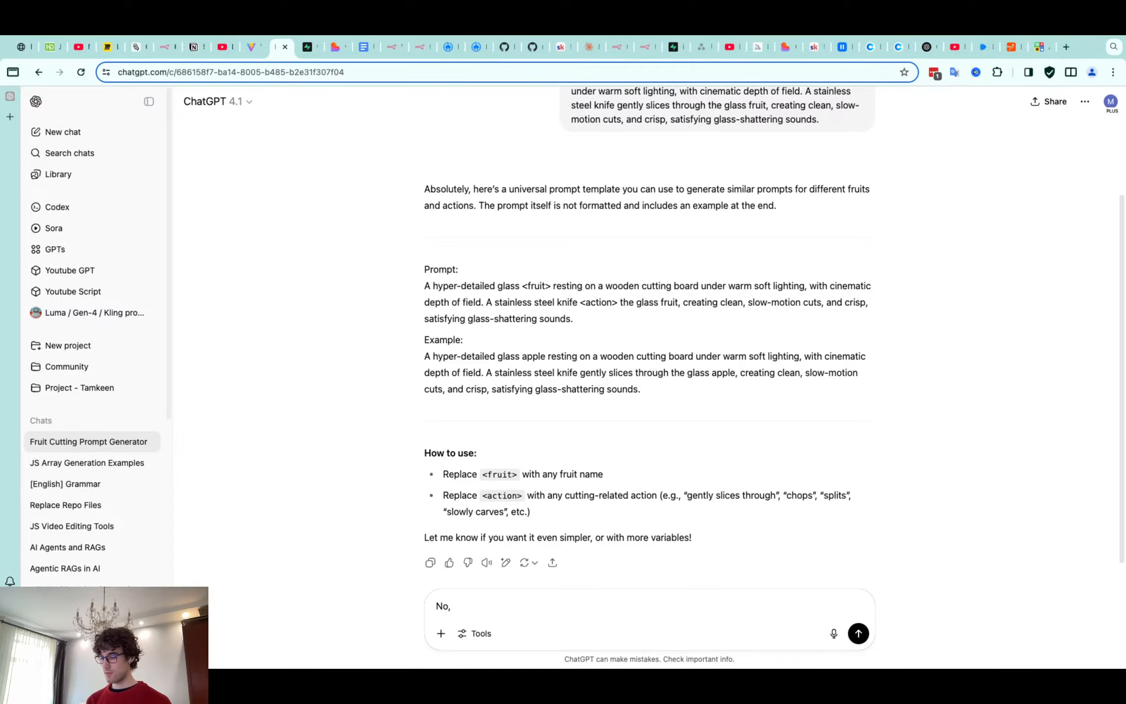
type(" you")
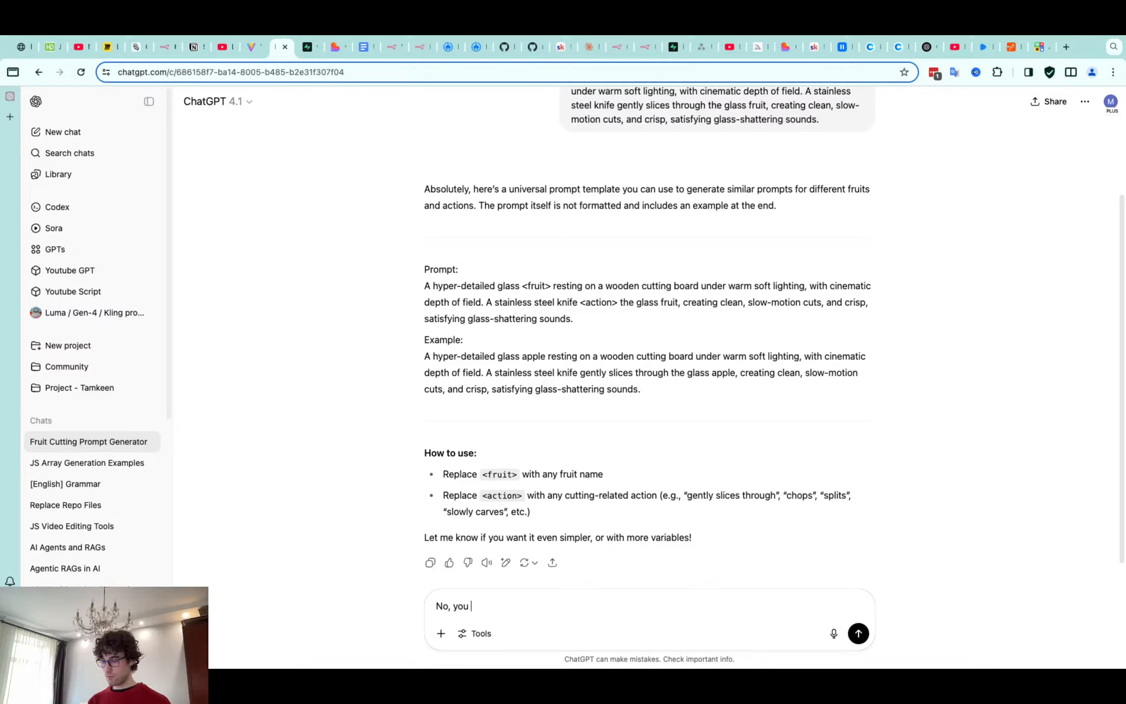
type("d")
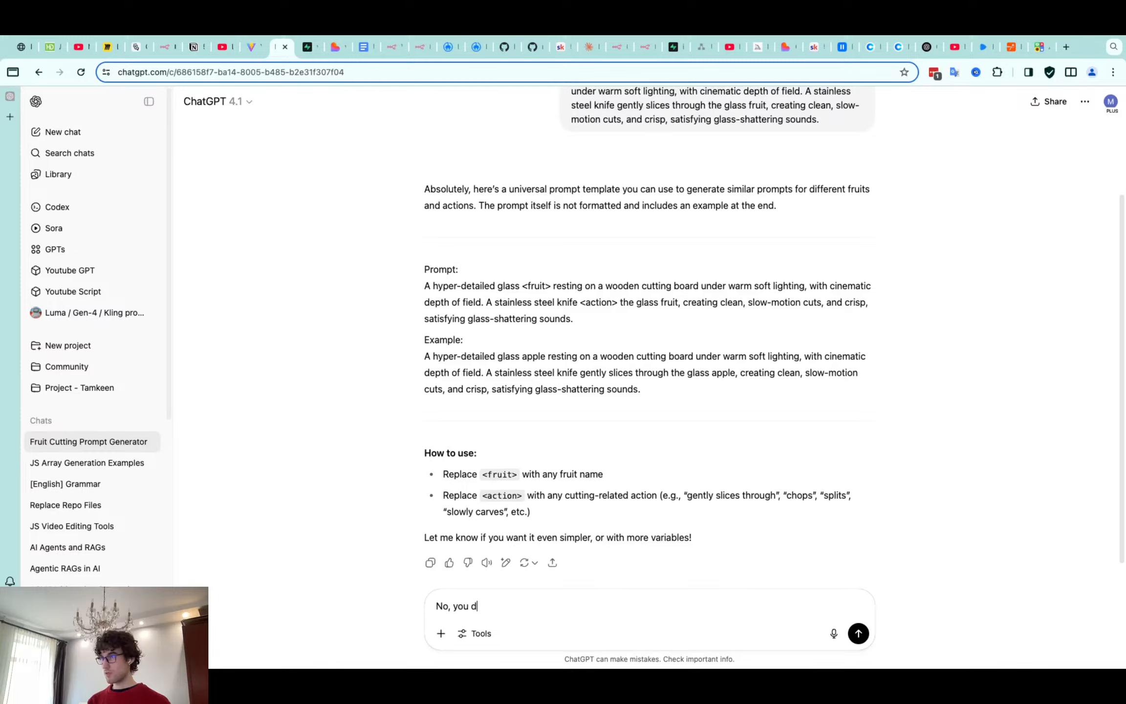
type("idn't under")
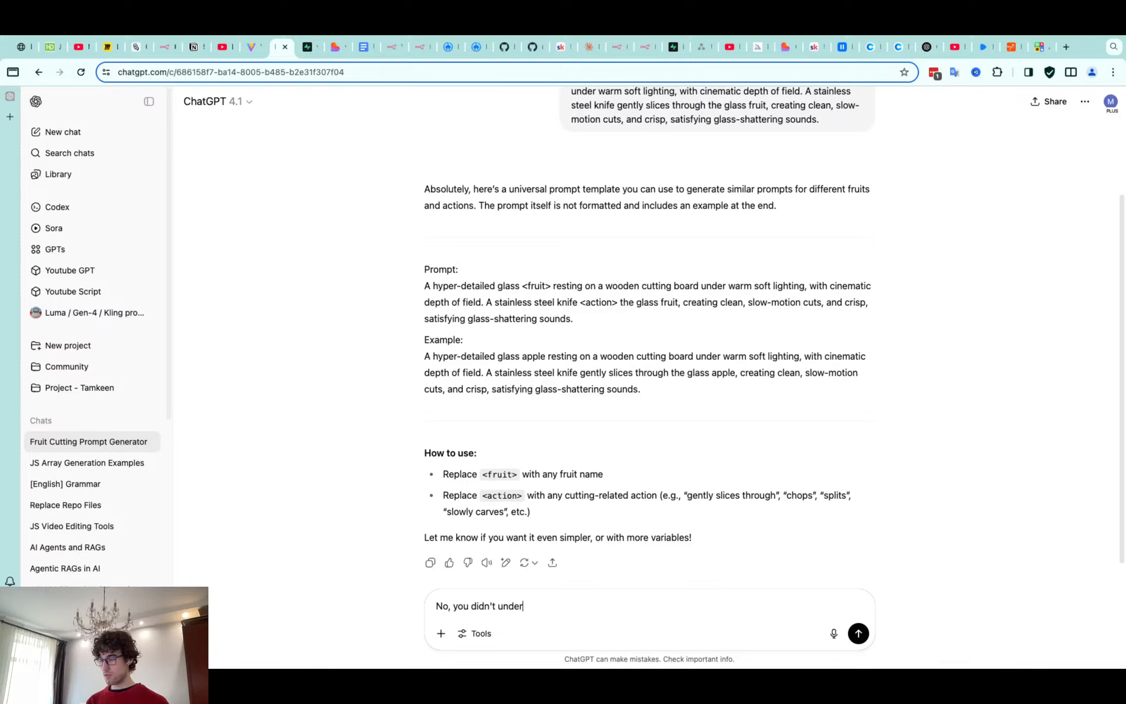
type("stand")
Paste the glass fruit prompt below the opening line of the reply and replace its <fruit> placeholder with "pineapple"
key("shift+Return")
key("shift+Return")
type("A hyper-detailed glass <fruit> resting on a wooden cutting board under warm soft lighting, with cinematic depth of field. A stainless steel knife gently slices through the glass fruit, creating clean, slow-motion cuts, and crisp, satisfying glass-shattering sounds.")
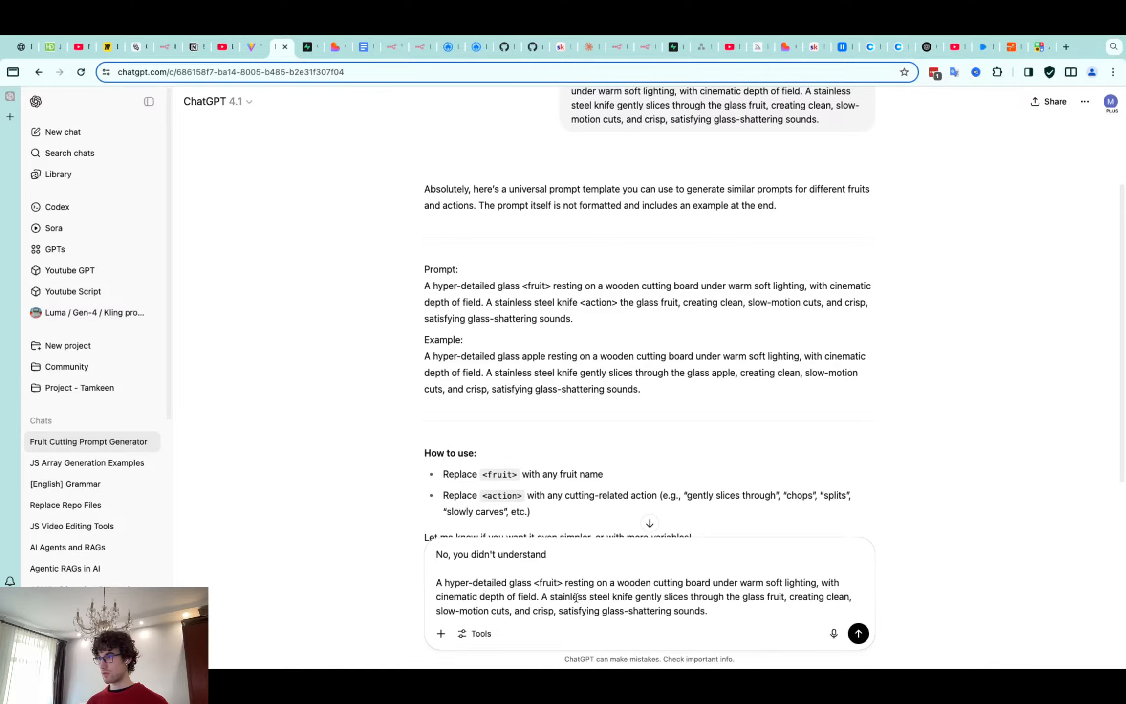
left_click_drag(563, 583, 534, 583)
type("p")
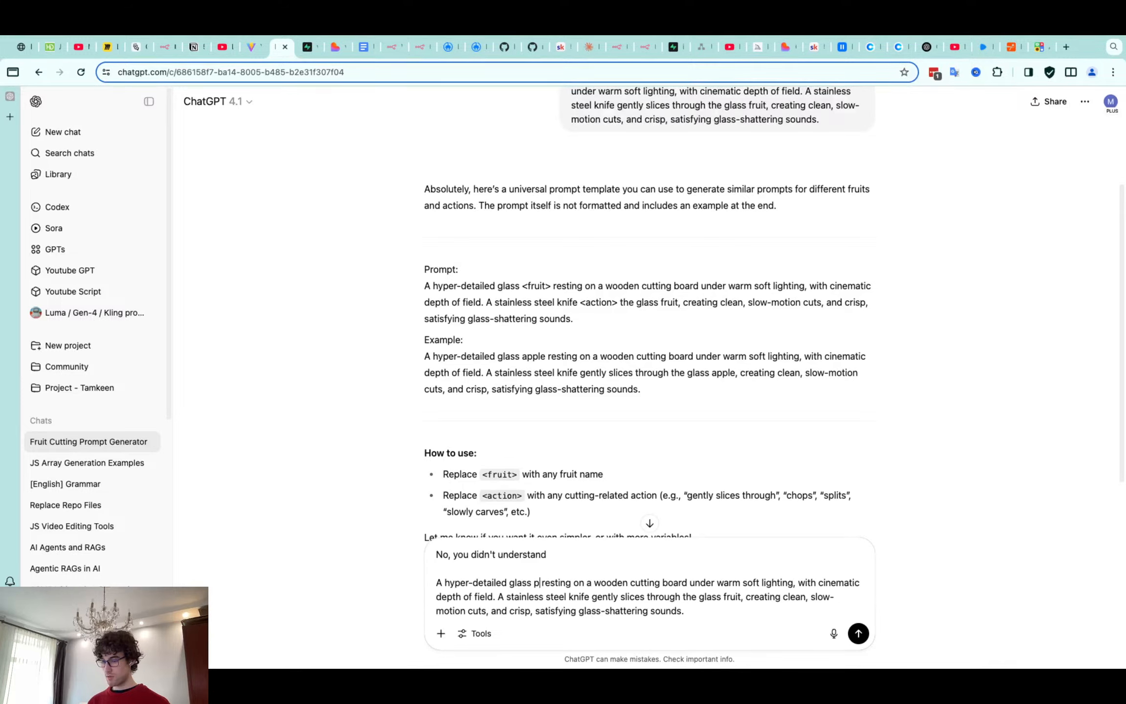
type("ineapple")
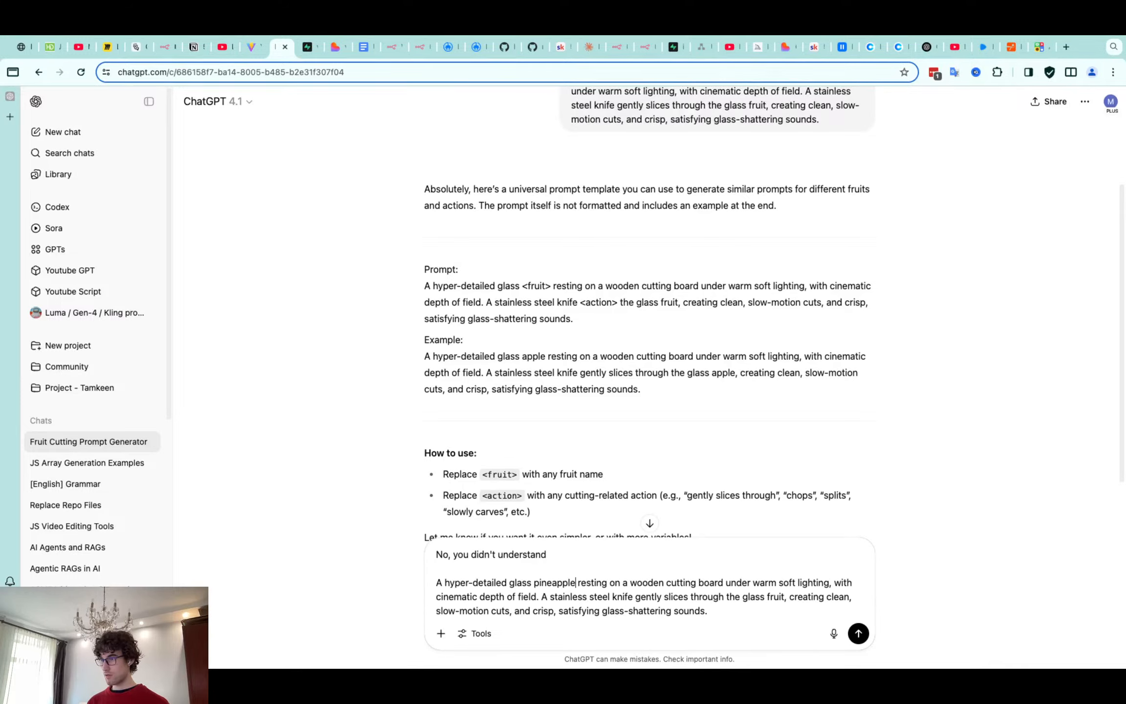
Insert a new line above the pineapple prompt beginning "I need prompt for prompt generation -"
key("Up")
key("Up")
key("shift+Return")
key("shift+Return")
type("I ")
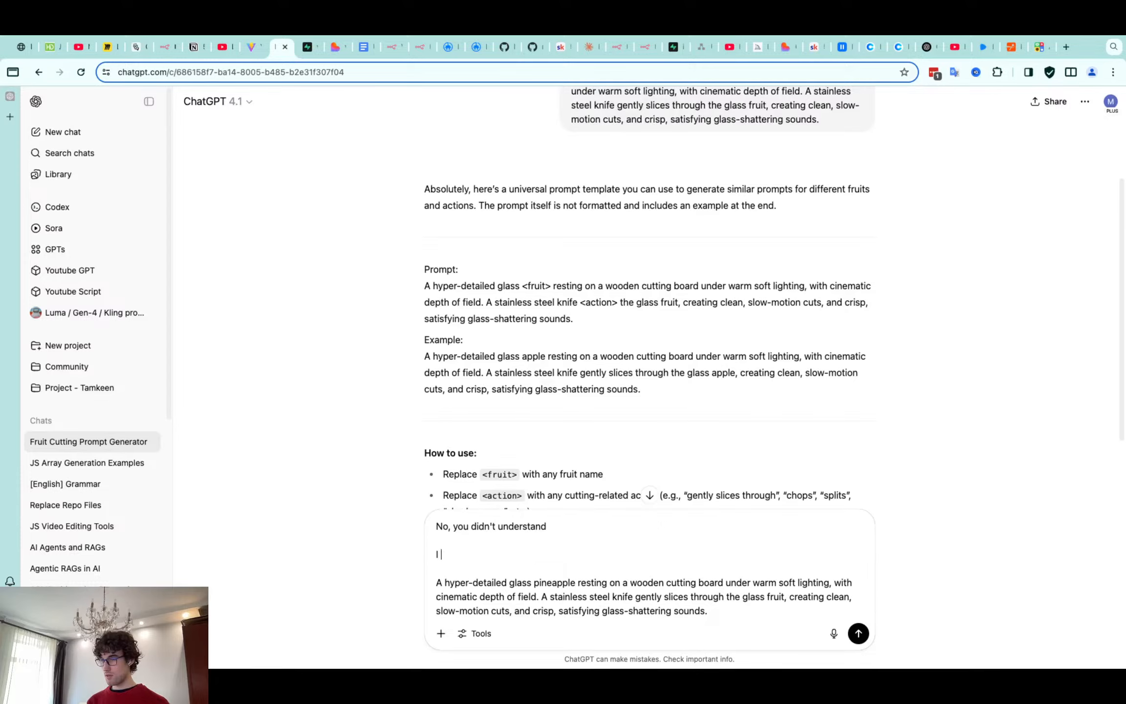
type("need prompt")
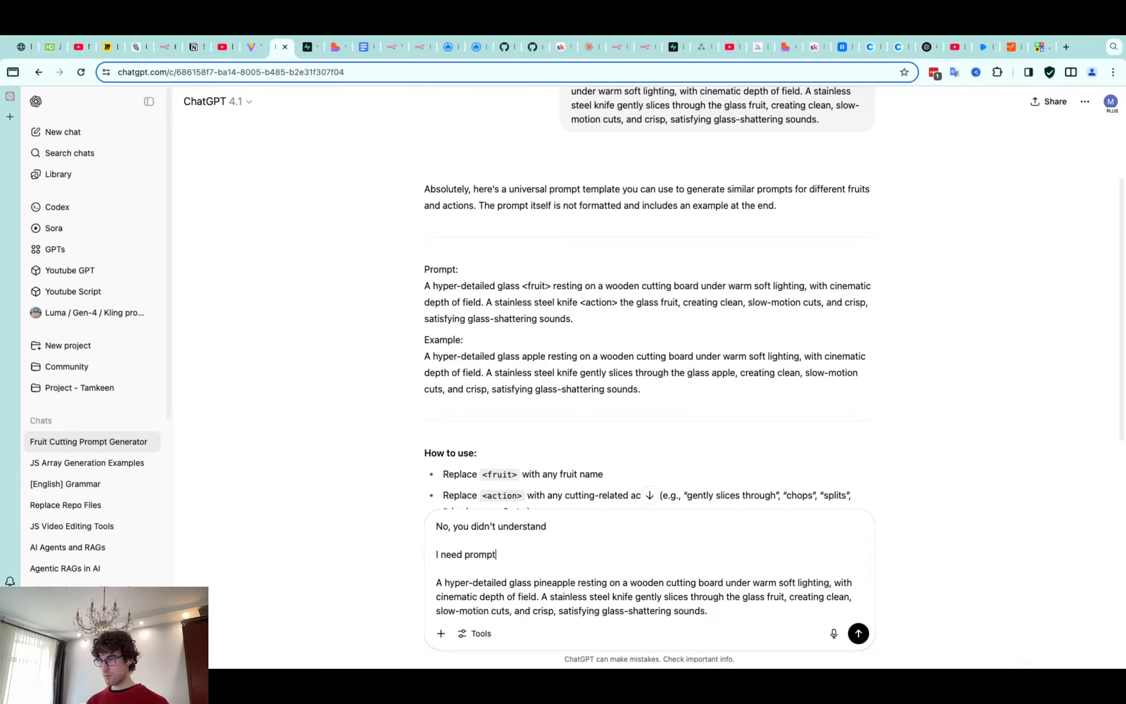
type(" for prompt genera")
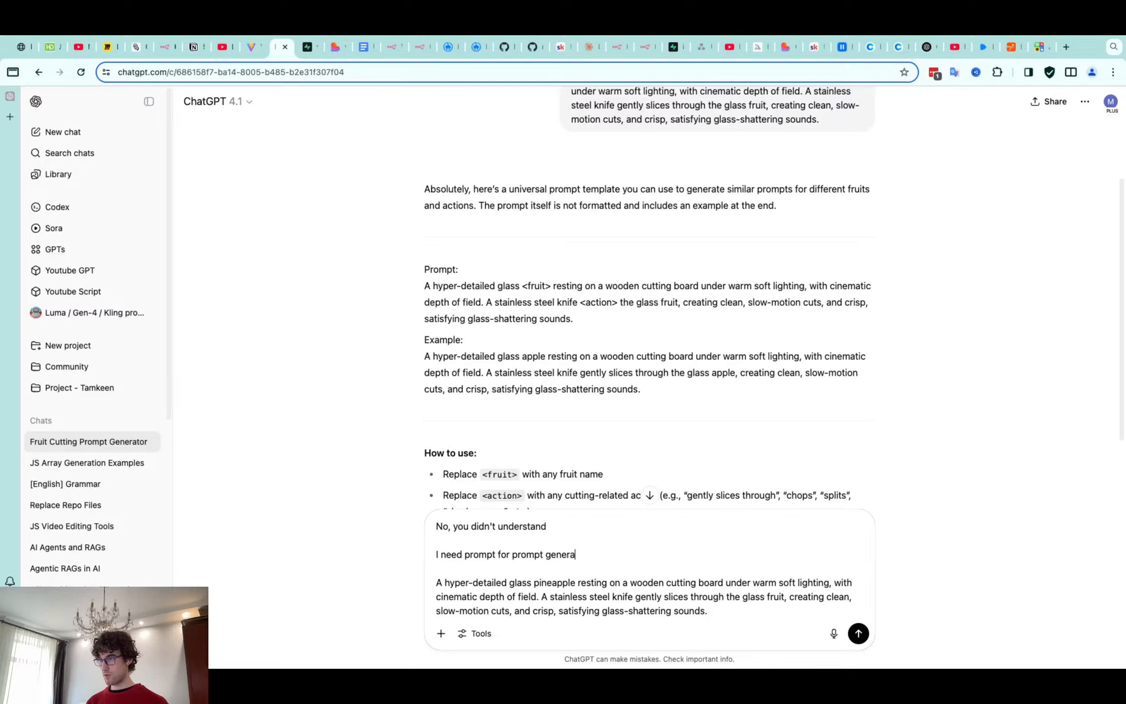
type("tion -")
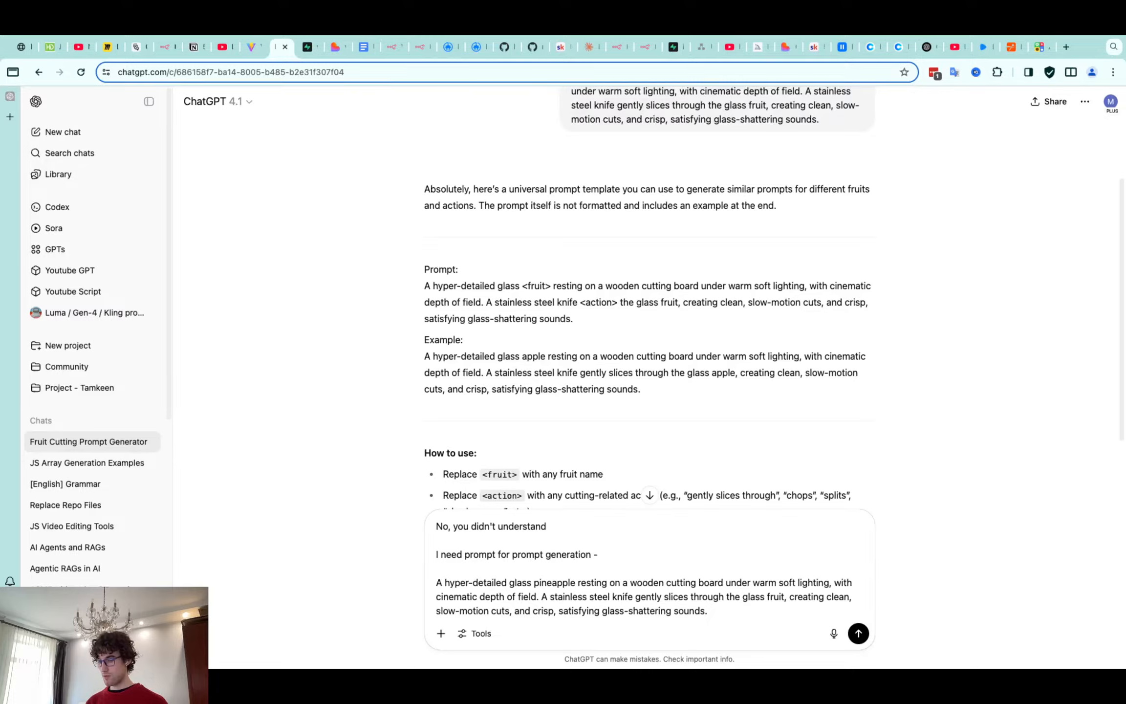
Continue the line with "it should tell that based on fruit provided you need to generate prompt with"
type(" it should ")
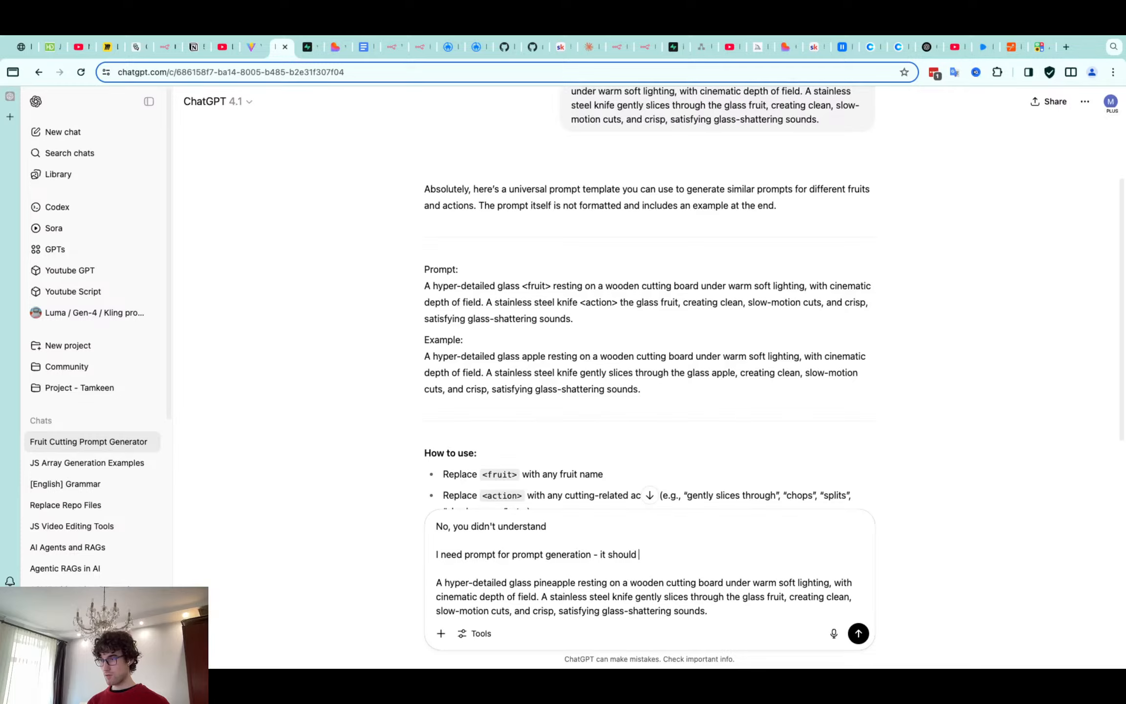
type("tell that ")
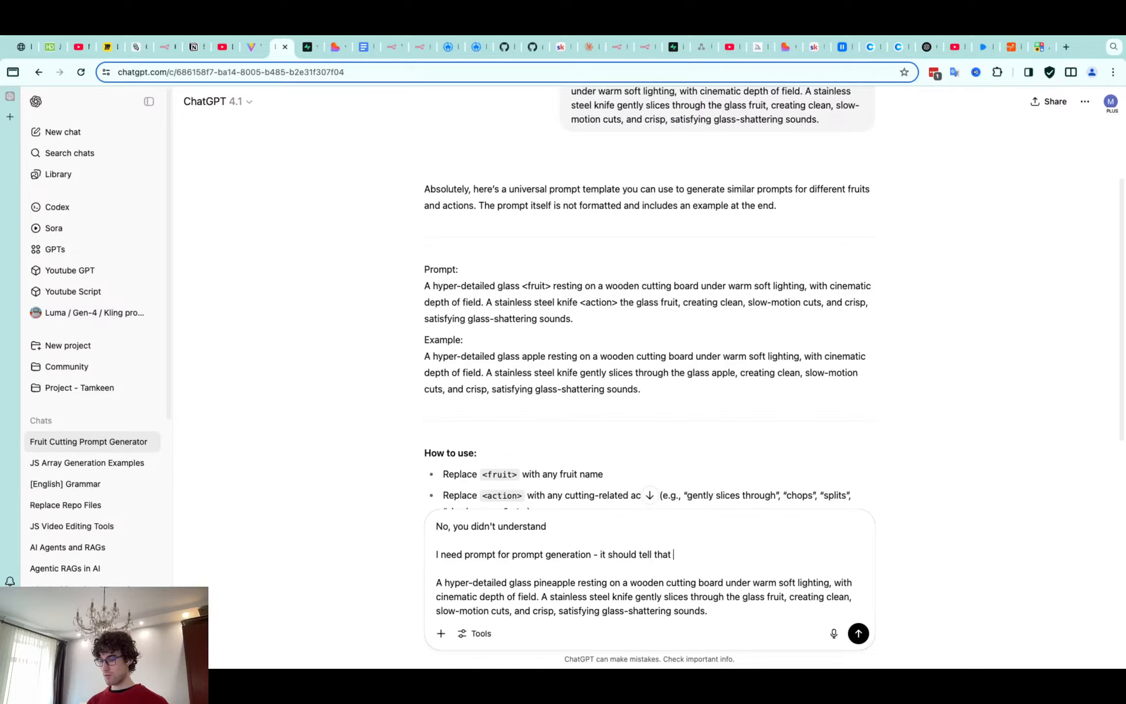
type("based on fr")
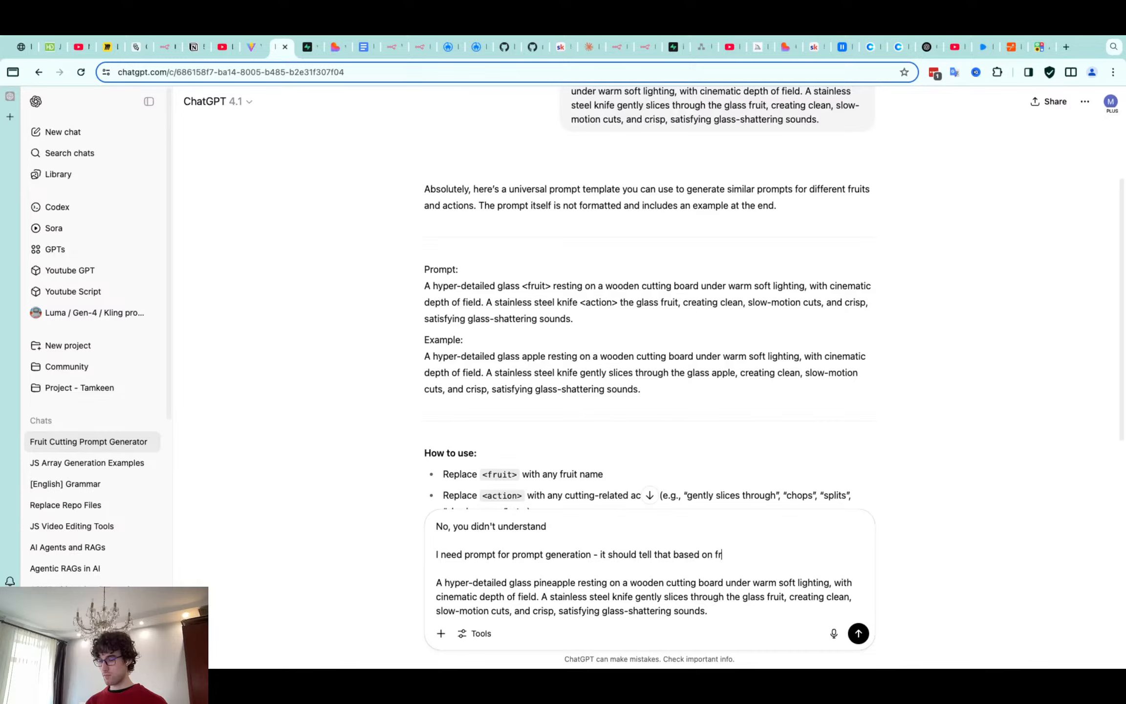
type("uit provid")
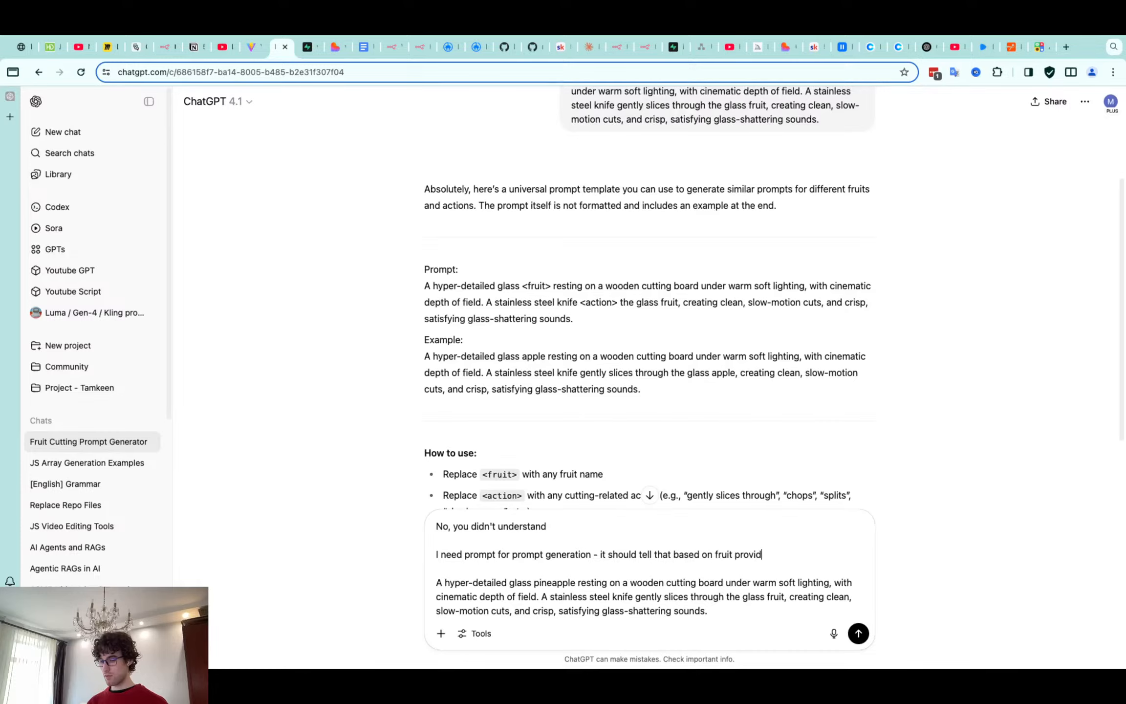
type("ed you need to gen")
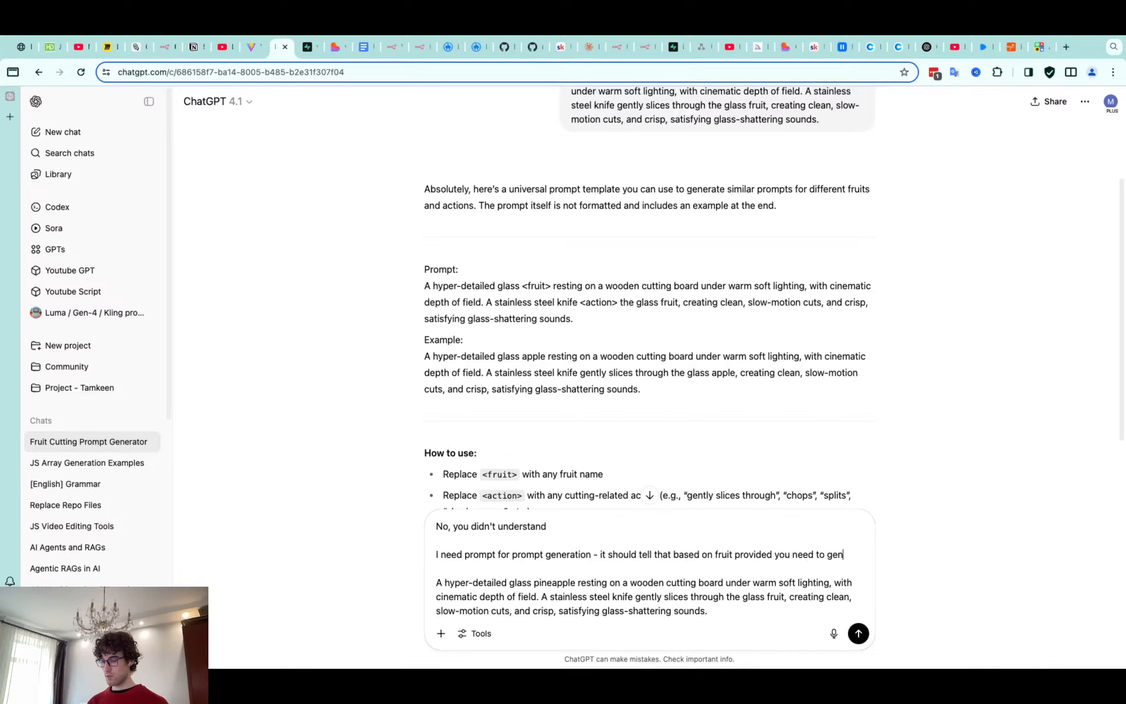
type("erate prompt ")
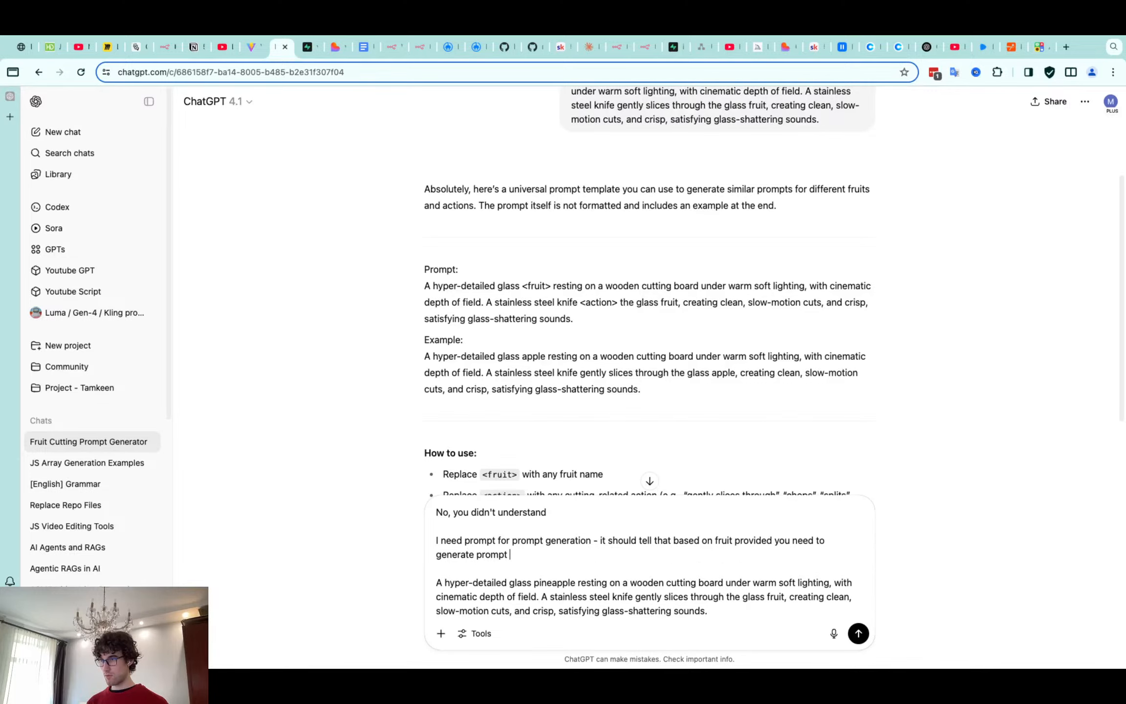
type("with")
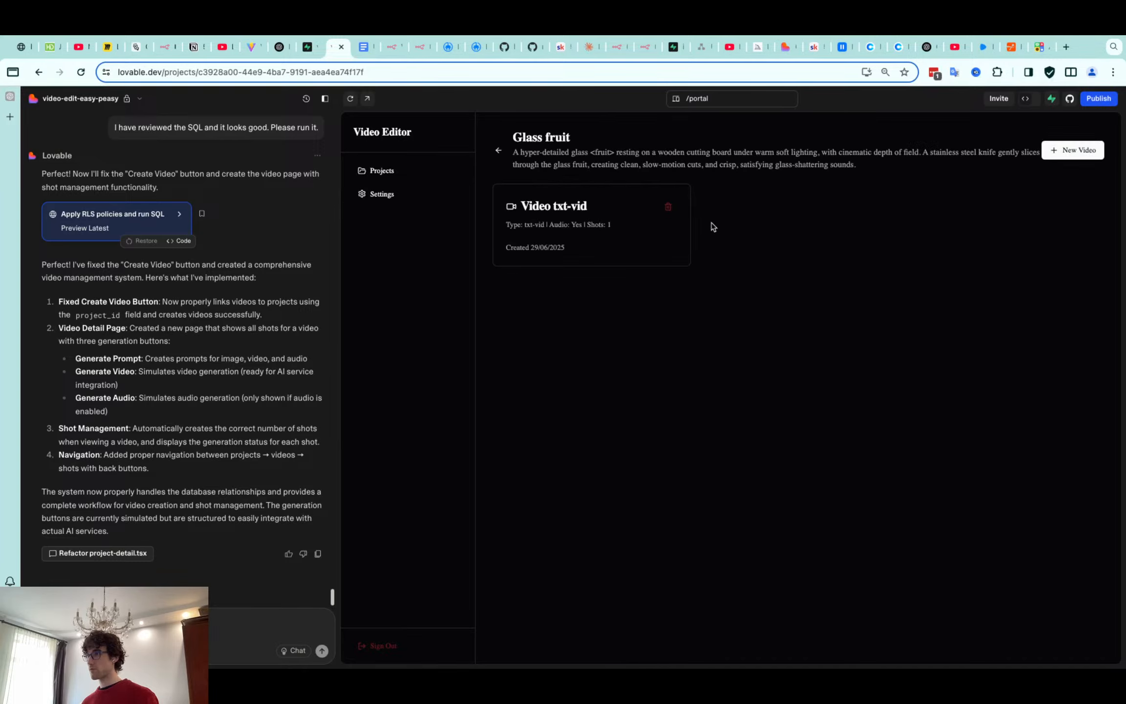
In Lovable, open the txt-vid video and send the request "Please, chenge theme to light, font to inter" plus "Need default shadcn ui theme"
left_click(576, 208)
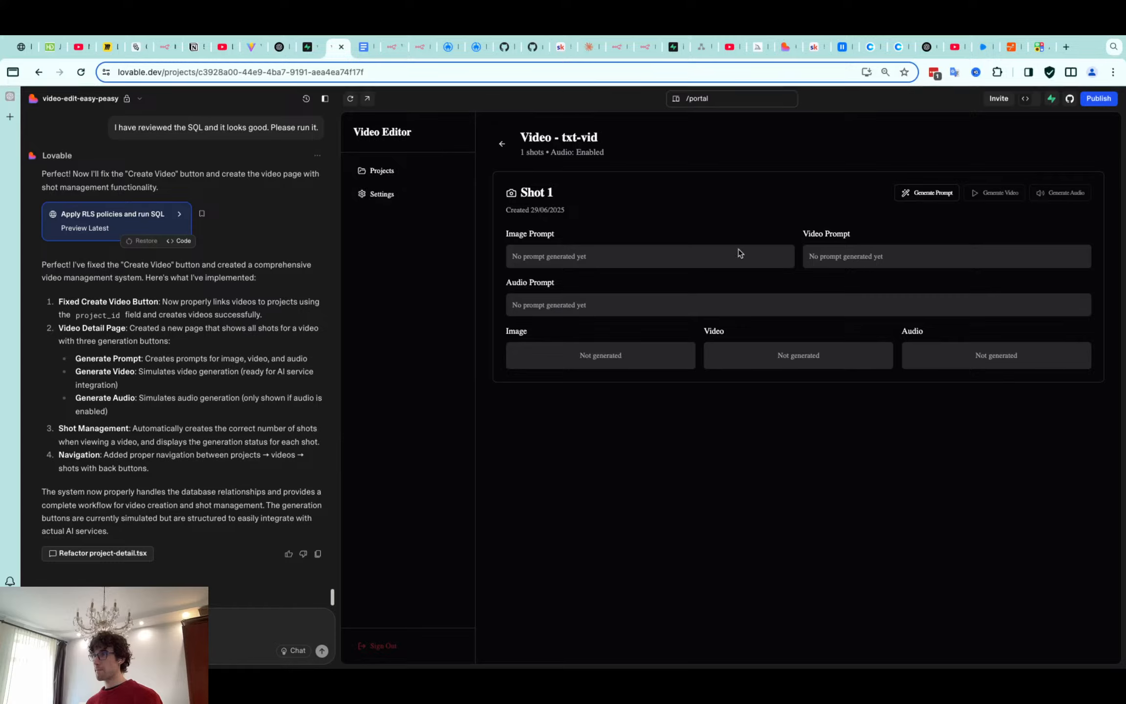
type("N")
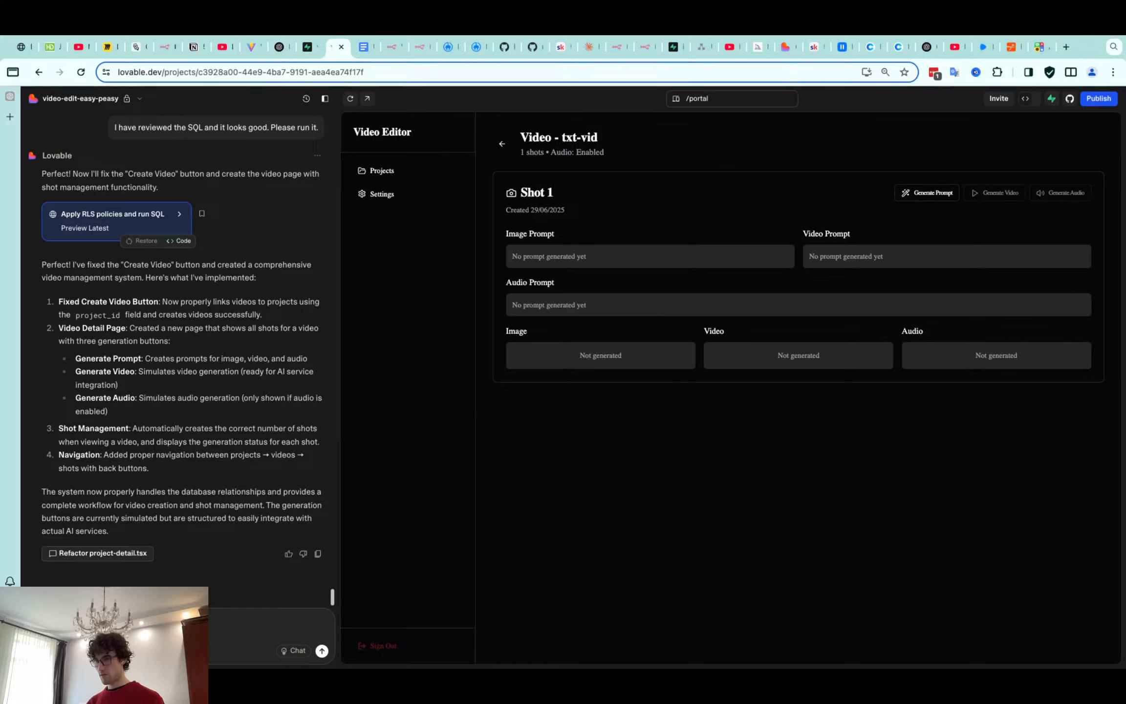
type("e")
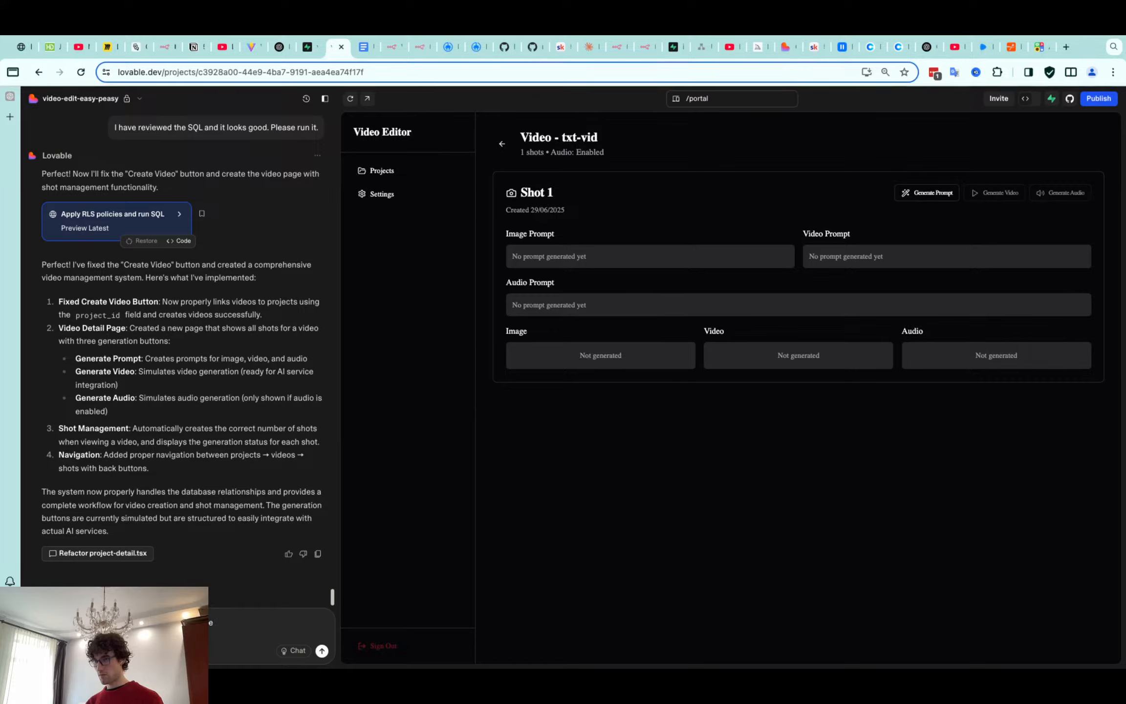
key("BackSpace")
key("BackSpace")
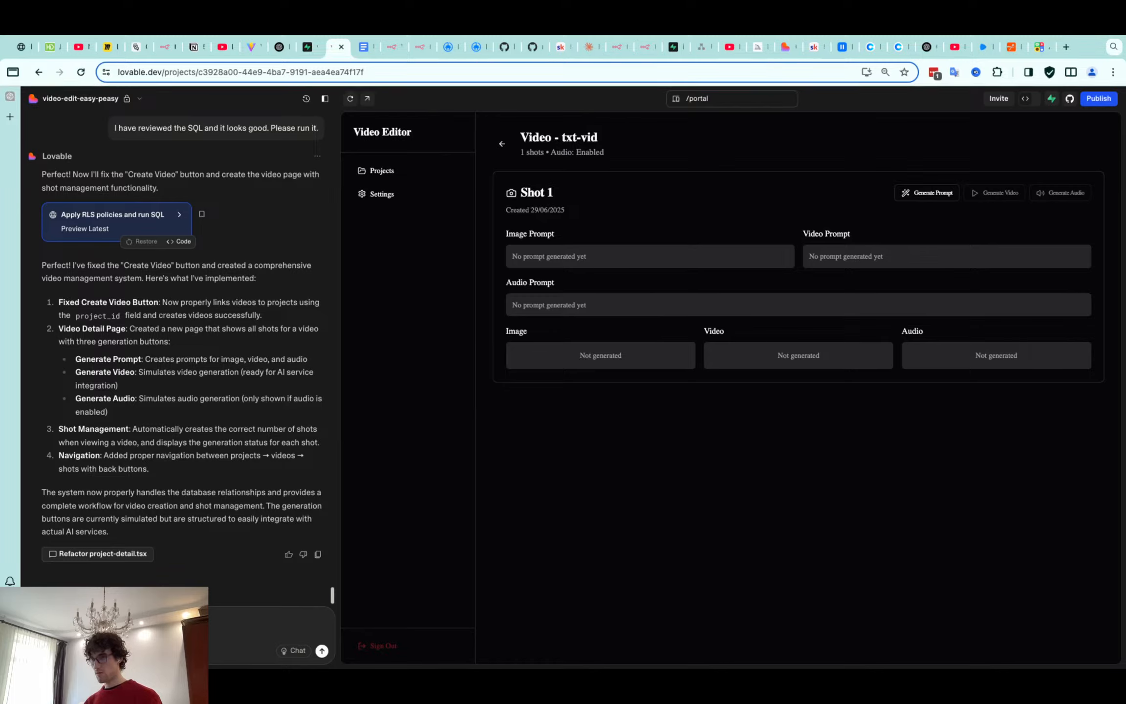
key("Return")
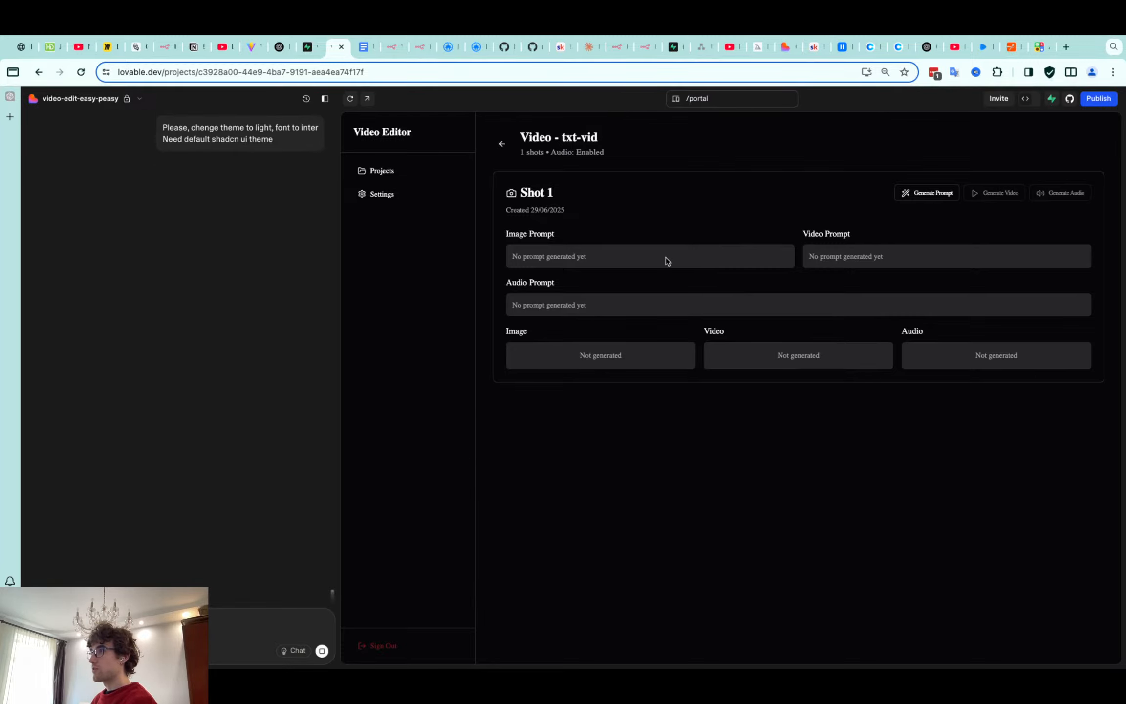
Go back to the Glass fruit project and reopen the txt-vid video to compare its shot count with its listed shots
left_click(502, 144)
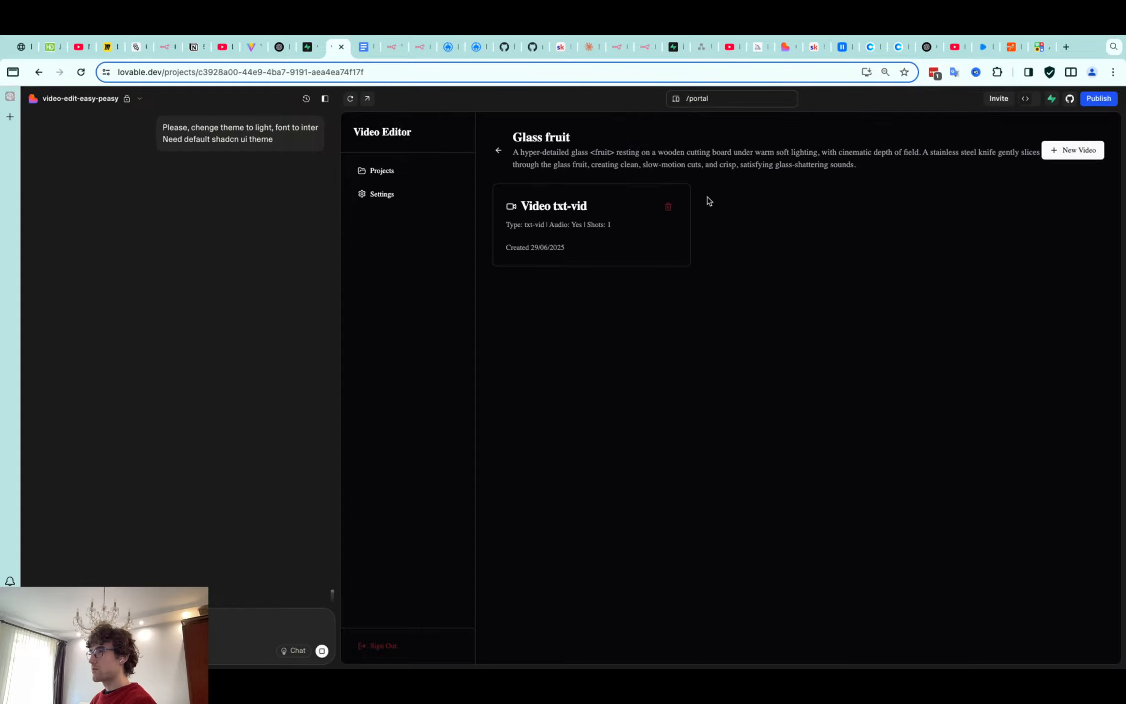
left_click(614, 208)
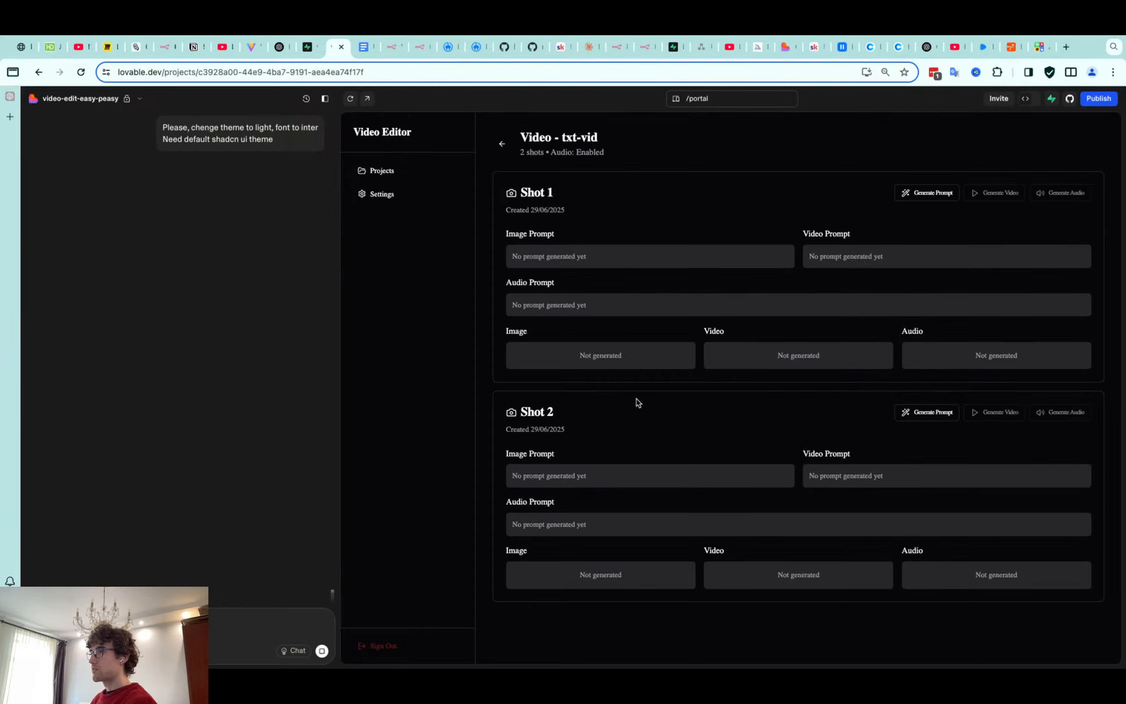
left_click(503, 144)
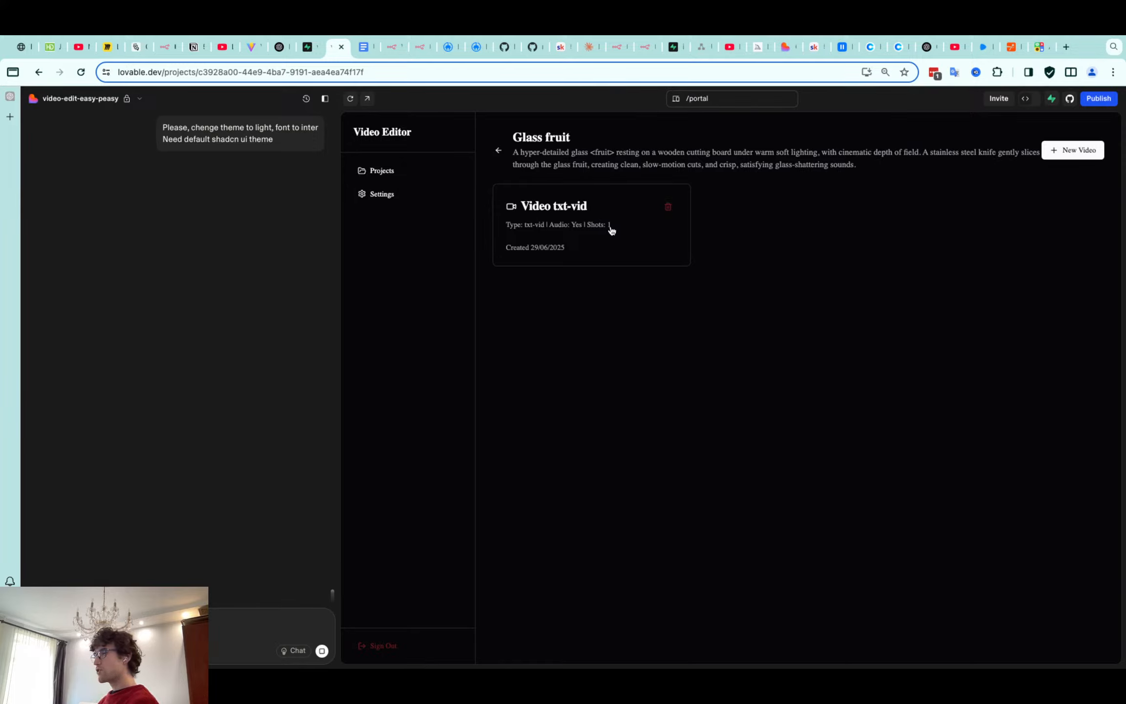
left_click(570, 210)
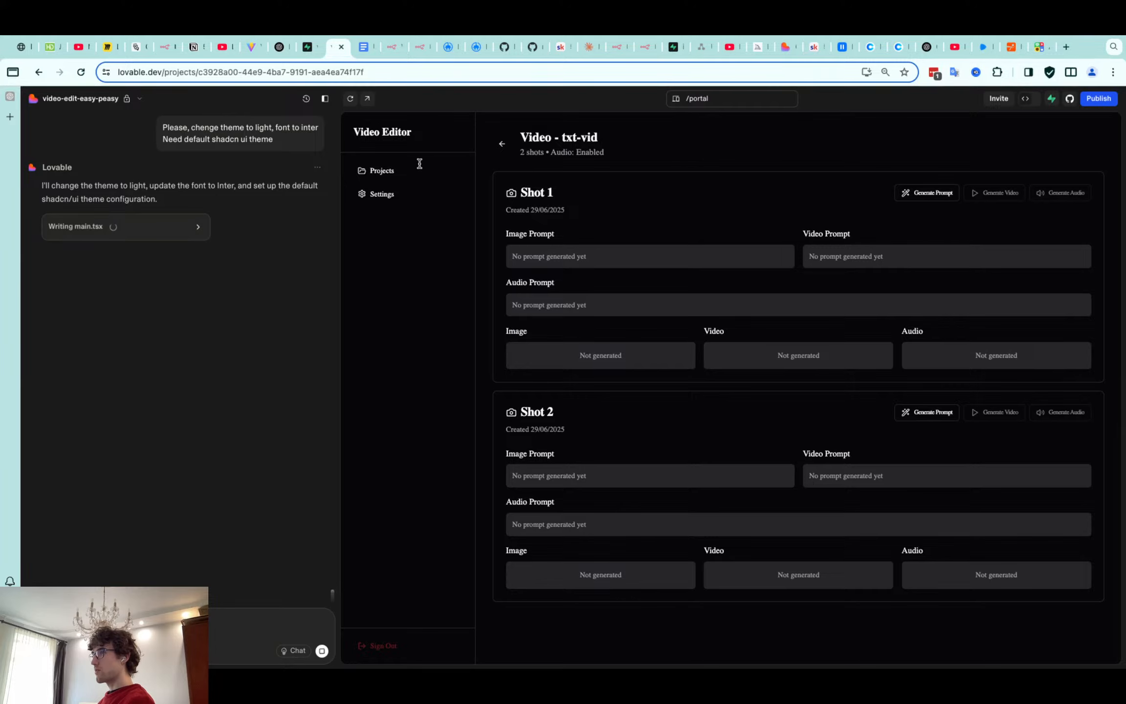
Switch to Supabase, delete both rows from the shots table, and return to the Lovable video page
left_click(304, 49)
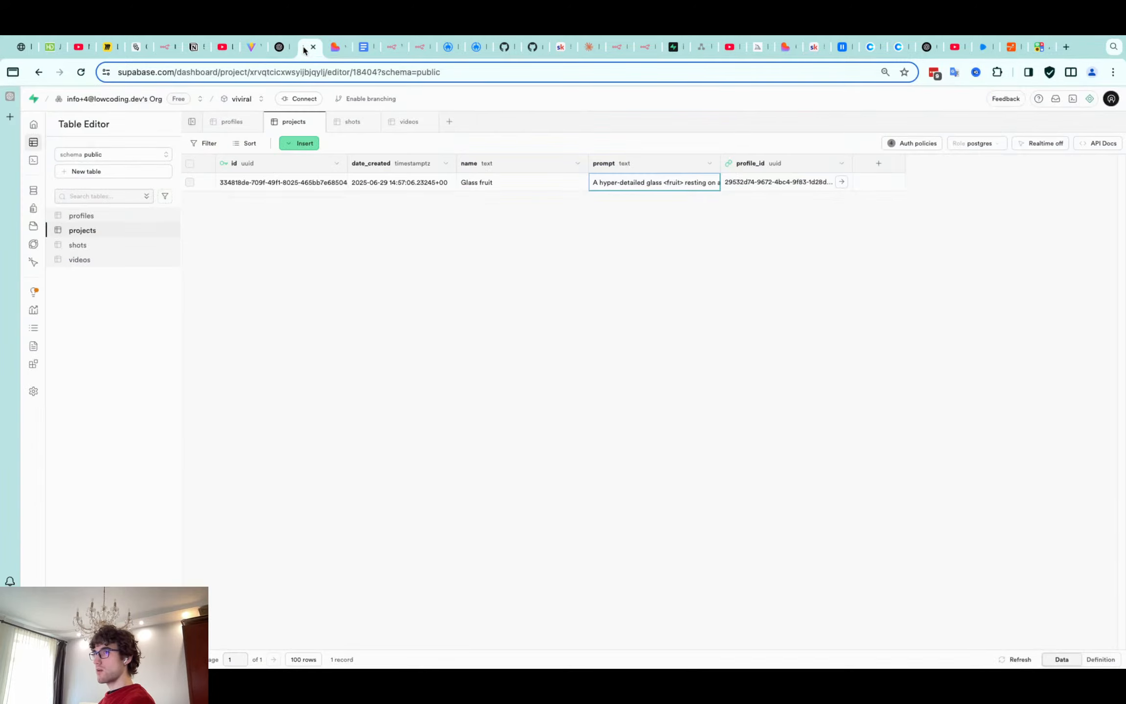
left_click(76, 245)
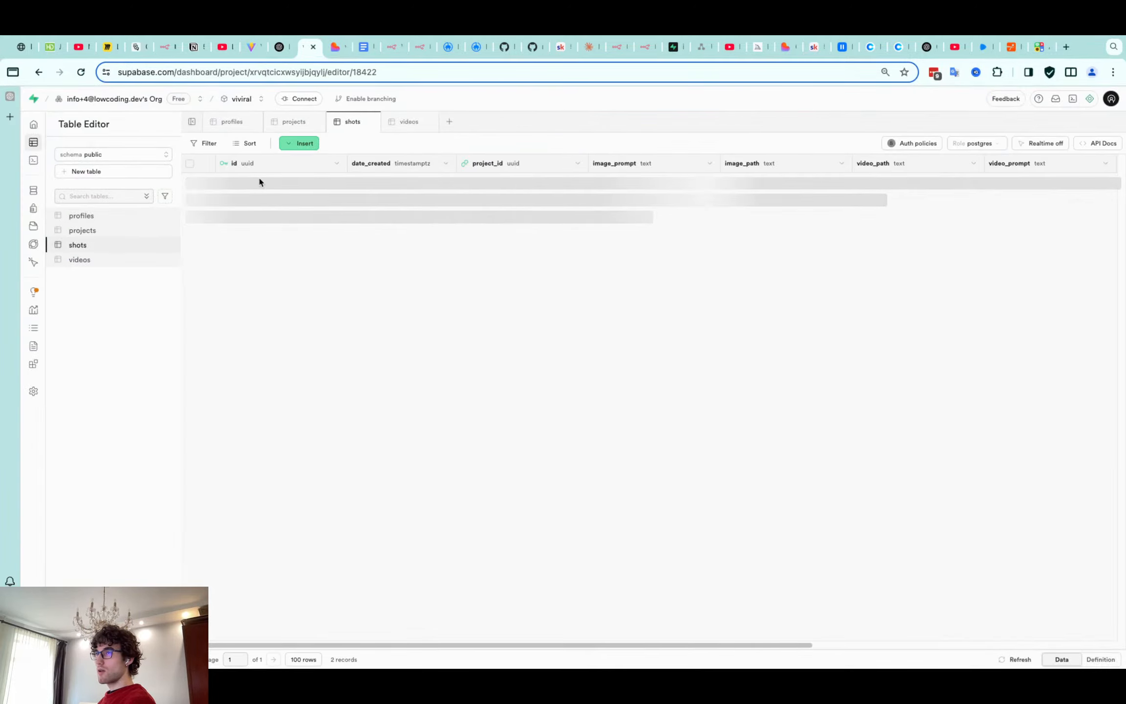
left_click(189, 200)
left_click(190, 182)
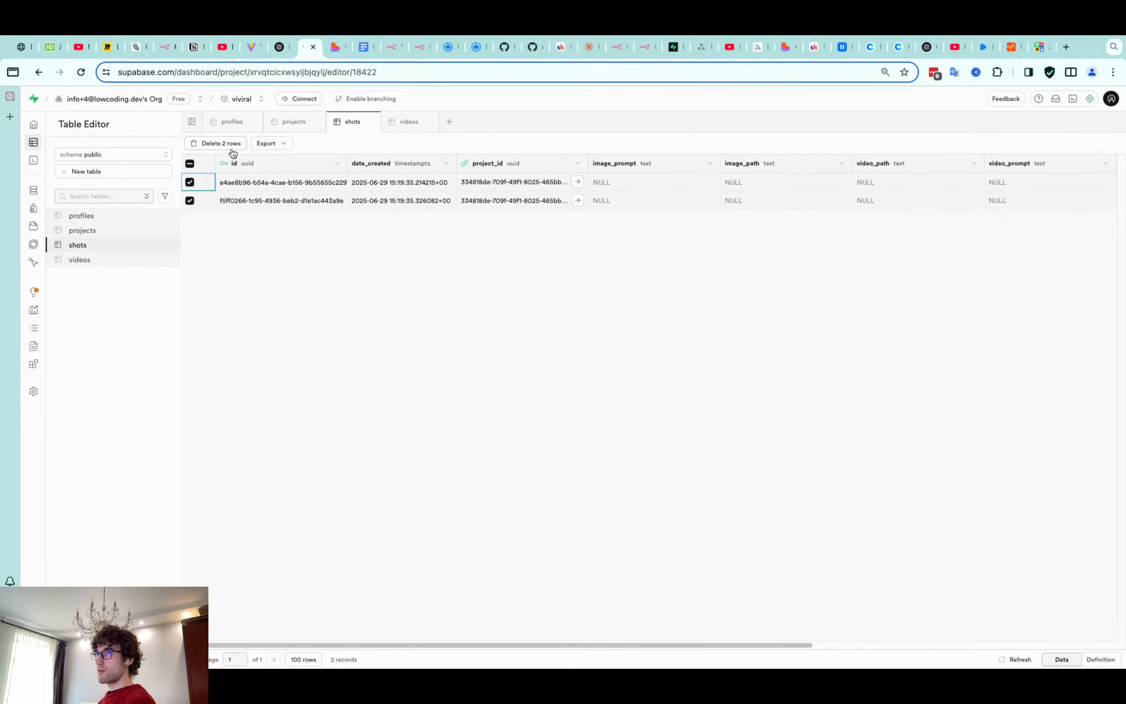
left_click(215, 143)
key("Return")
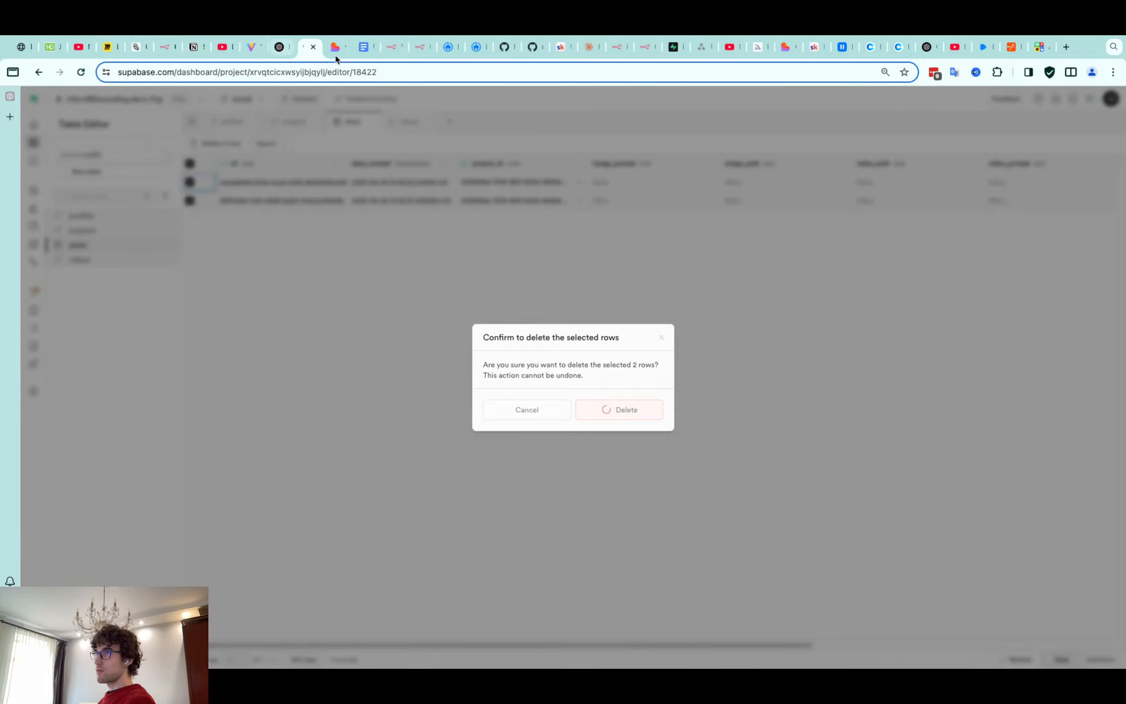
left_click(336, 49)
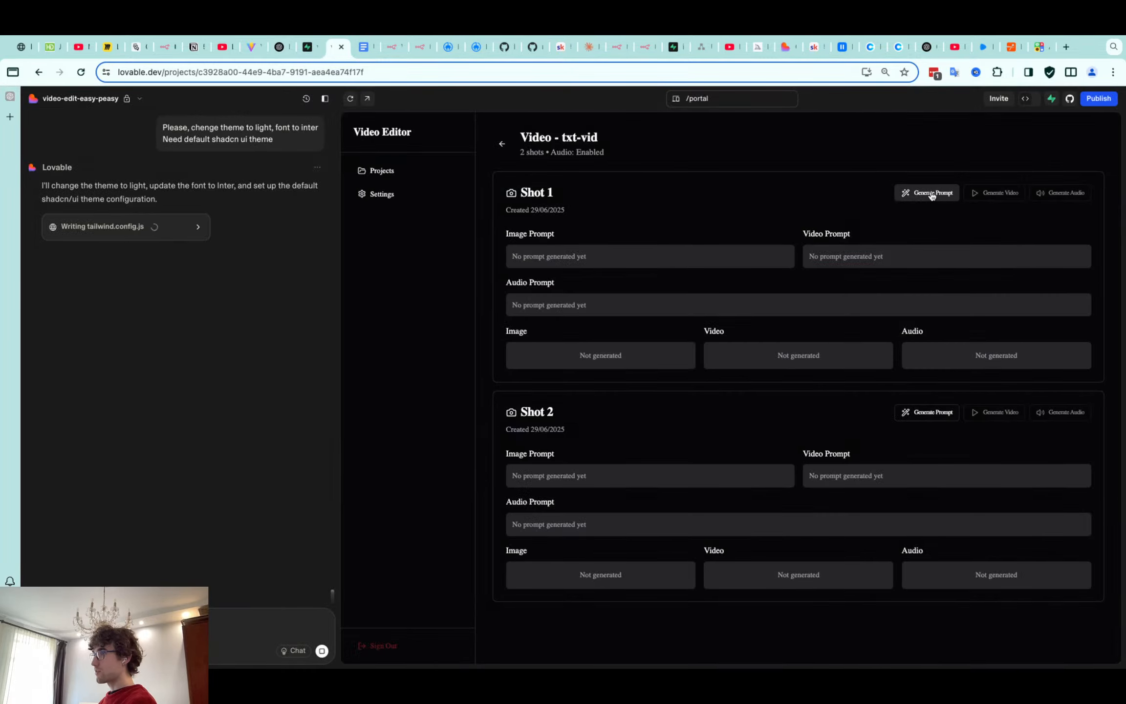
Draft the Lovable requests "All lists should be tables, not lists" and "When I click on video it should open Video page - now it creates new shots instantly"
left_click(391, 47)
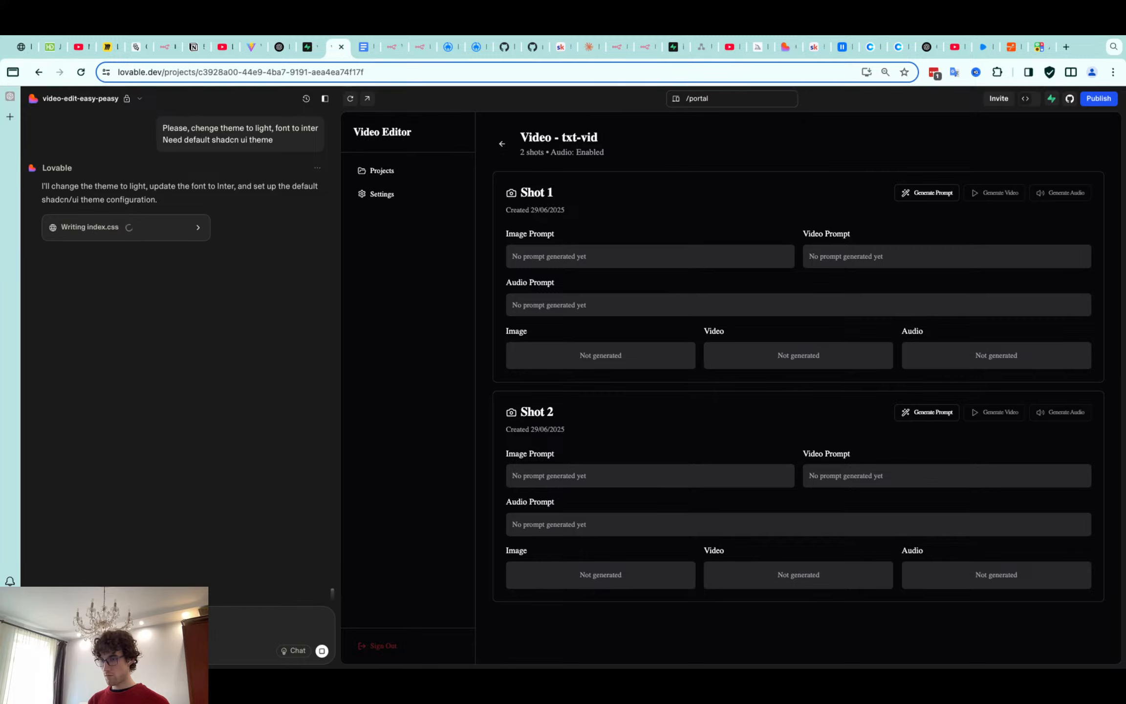
type("ge -")
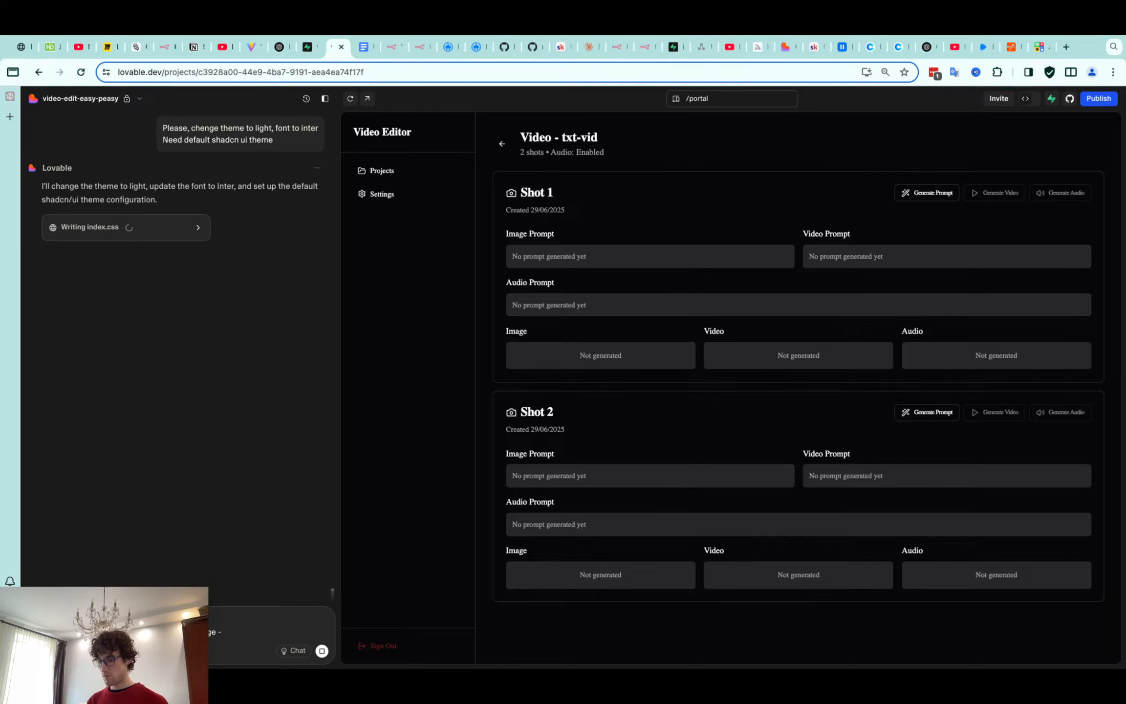
type(" now it creates new shots")
key("shift+Return")
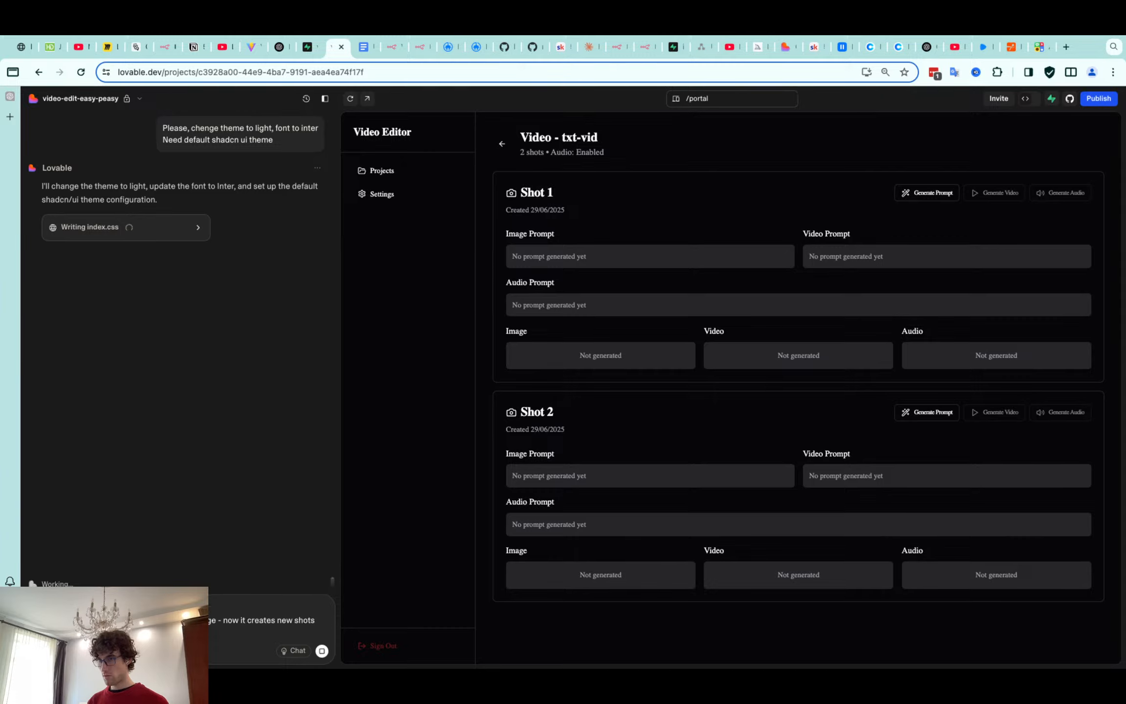
key("shift+Return")
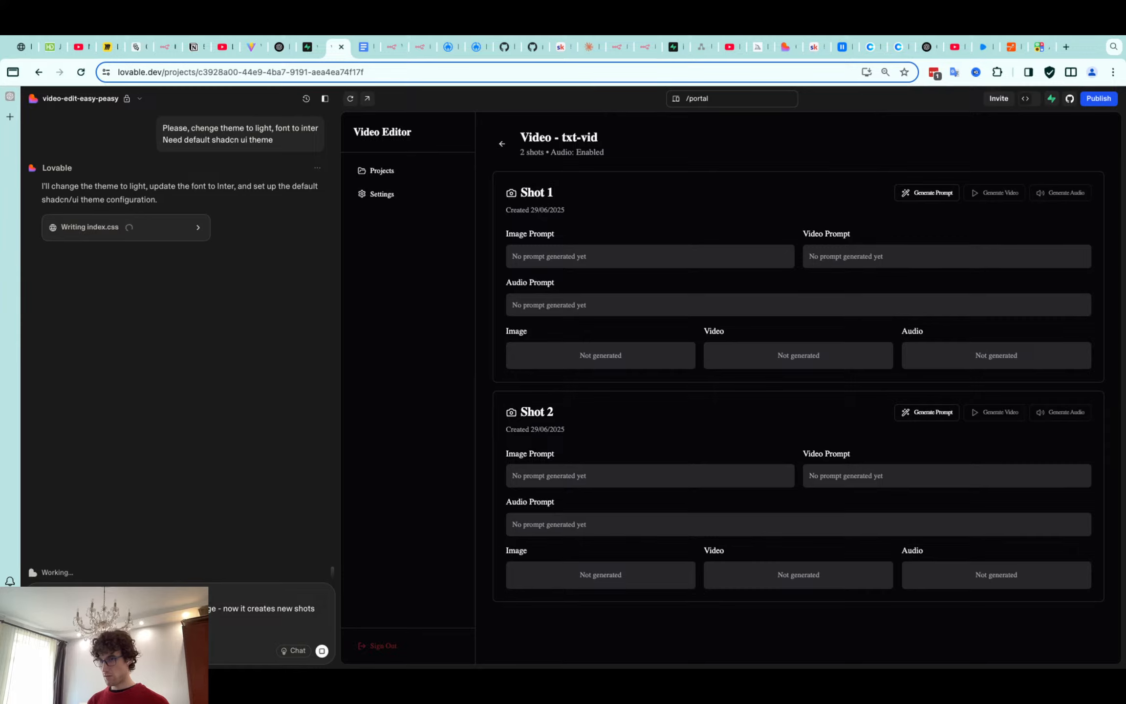
Add to the Lovable draft the request for a new shot, the ability to trigger the workflow, and sending the id "to this url"
type("ew shot")
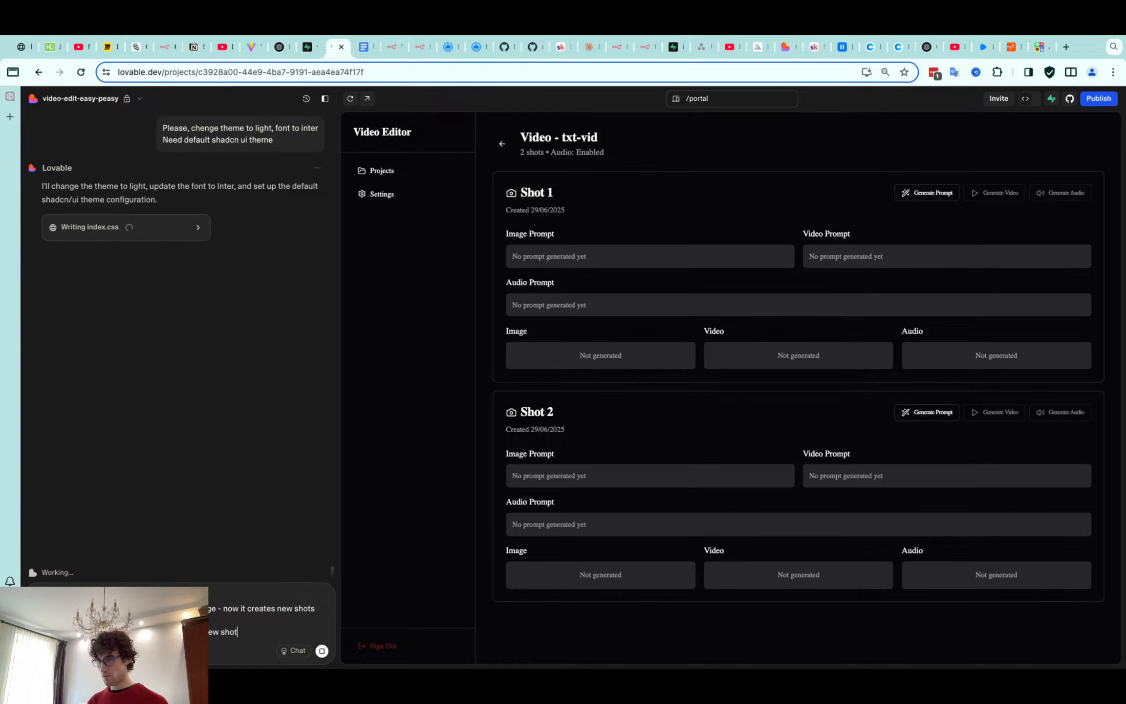
type(", abili")
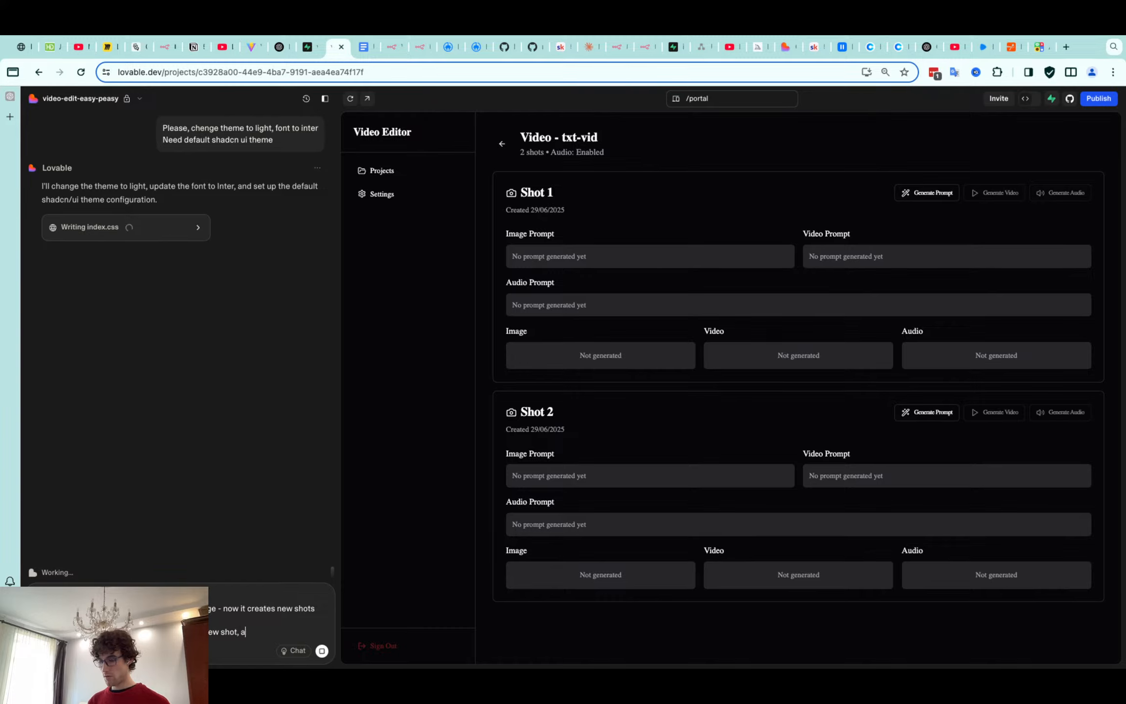
type("ty to trigger workflow")
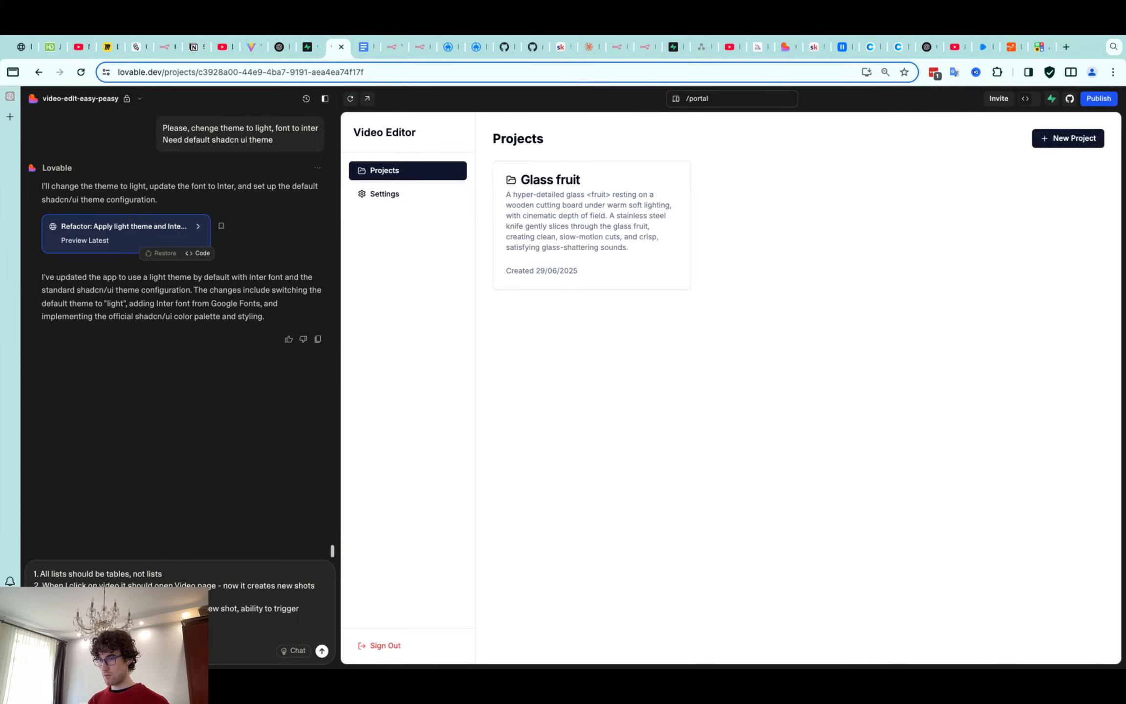
type("id to ")
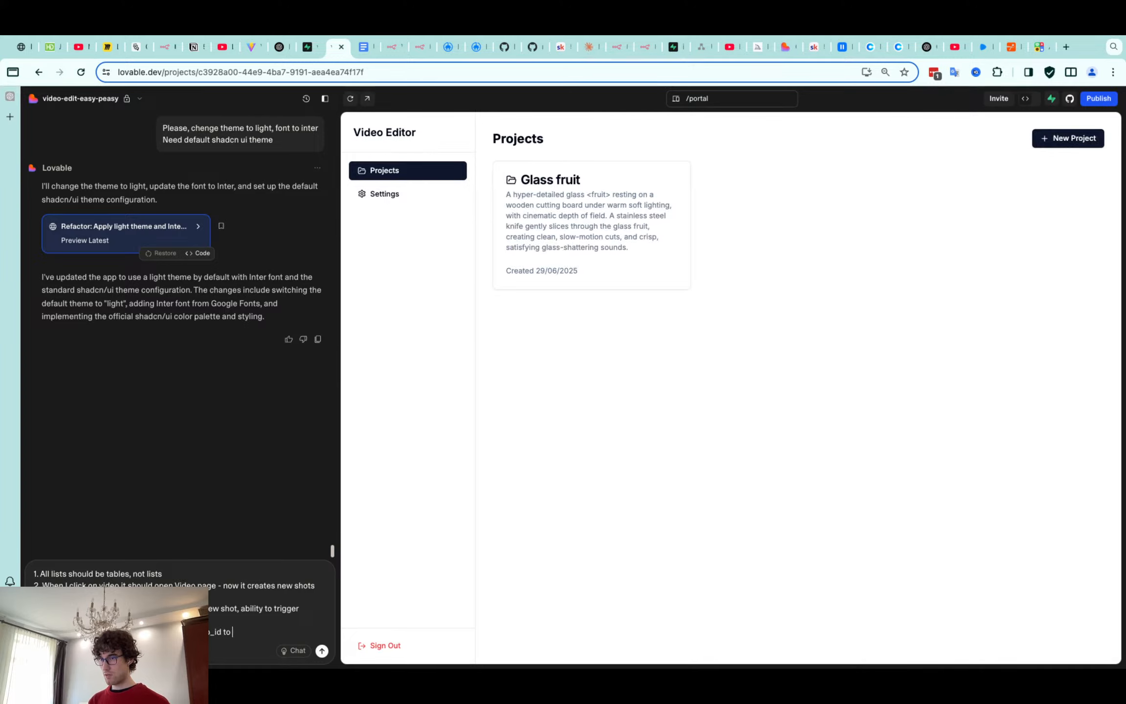
type("this url")
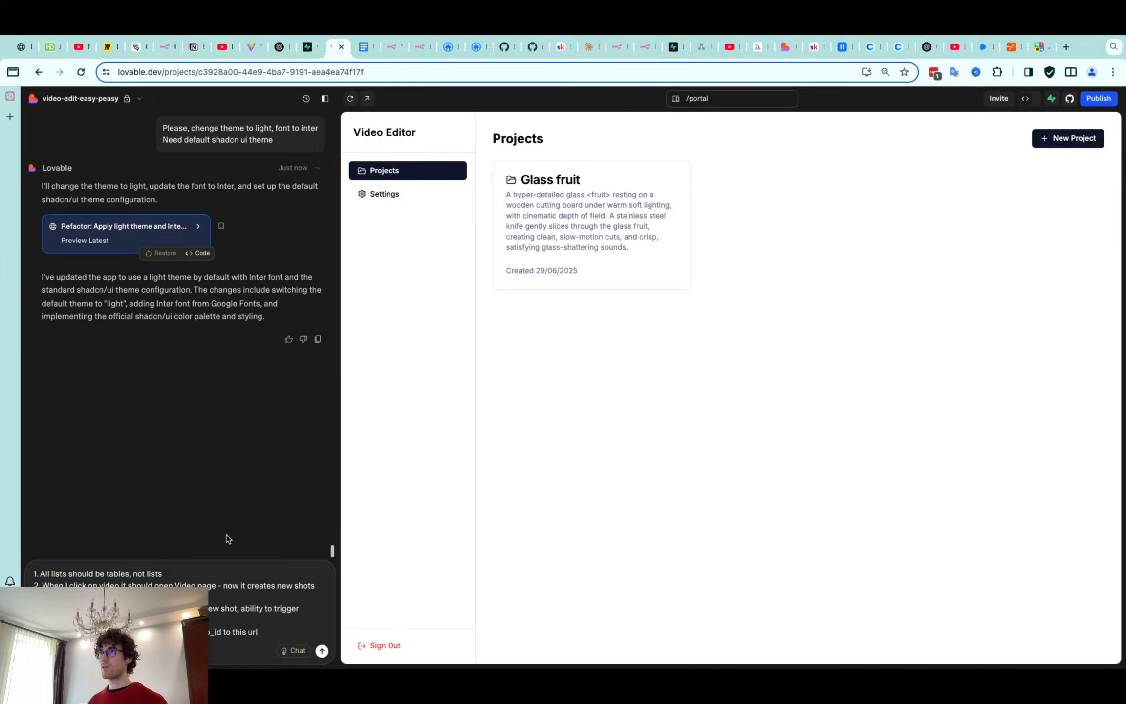
Switch to My workflow 42 in n8n, set the Webhook node's HTTP method to POST, and copy its production URL
left_click(391, 46)
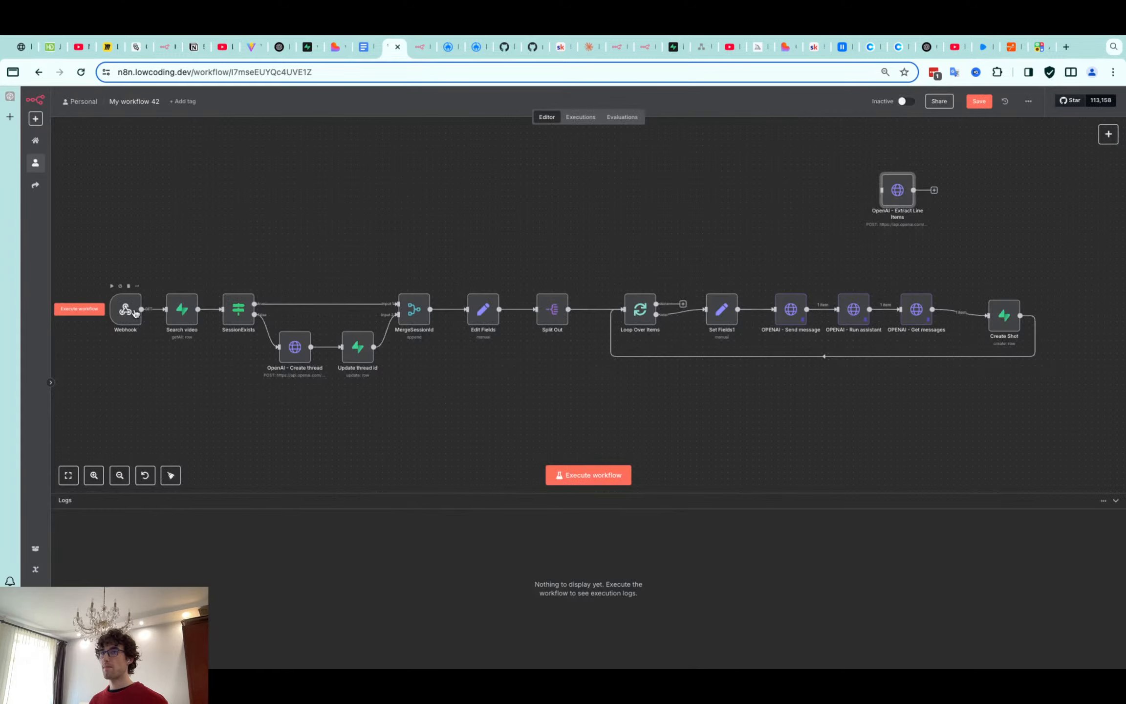
double_click(135, 314)
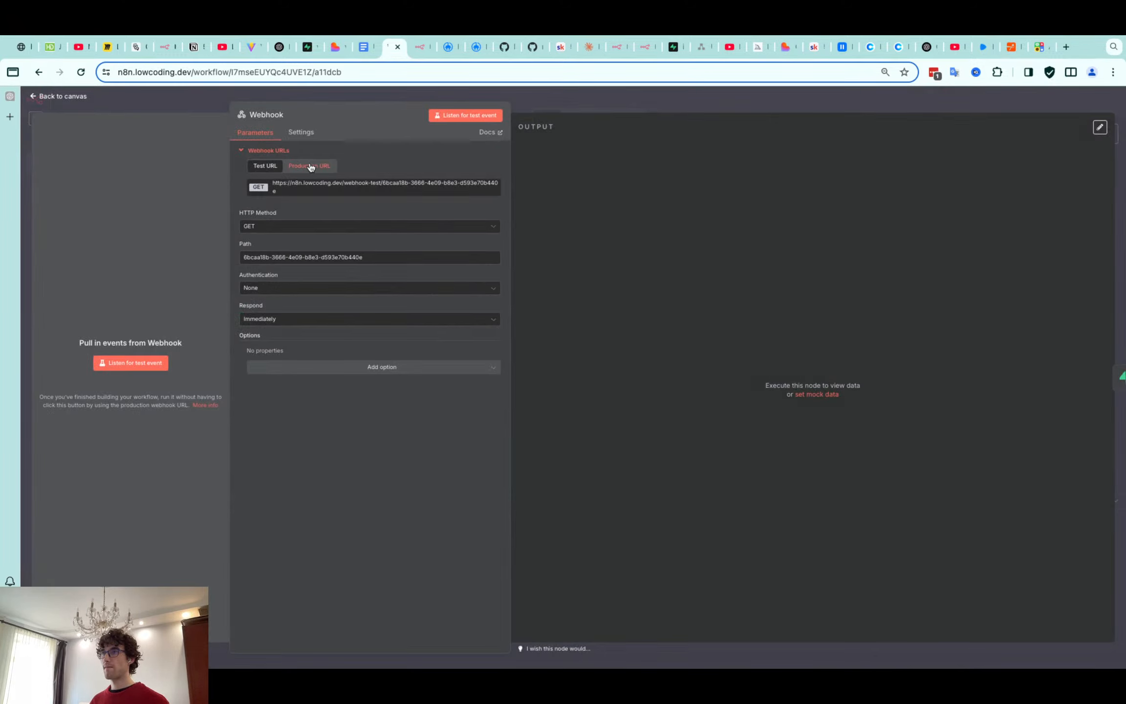
left_click(311, 167)
left_click(296, 220)
left_click(258, 308)
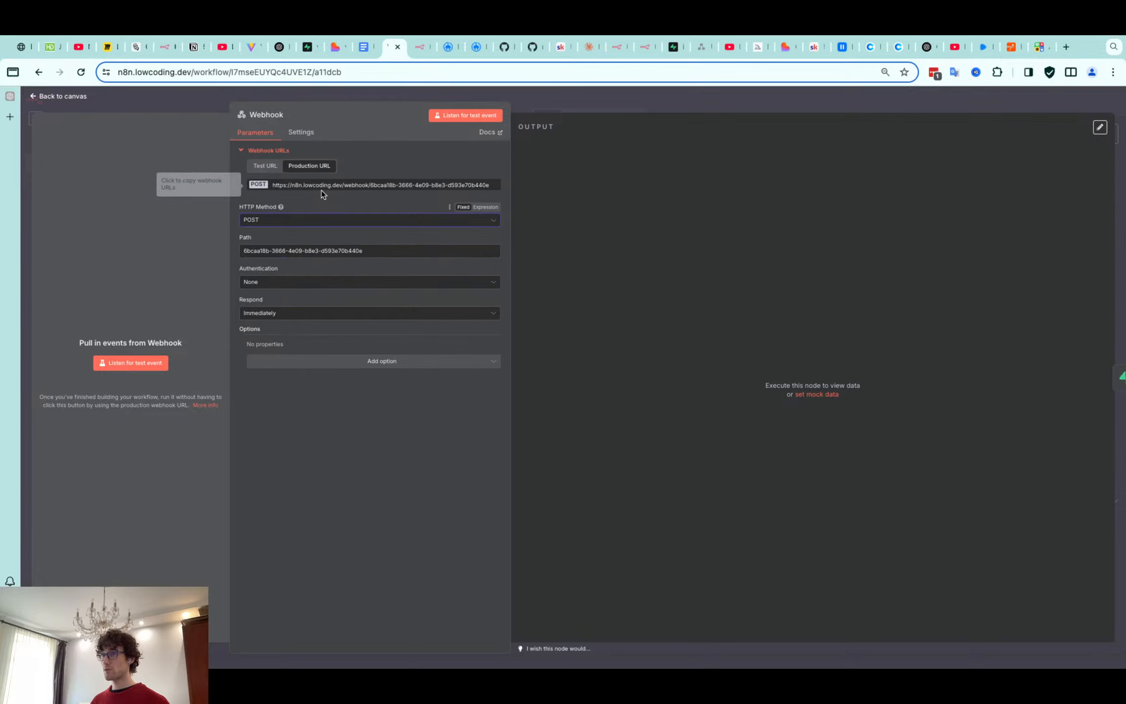
left_click(358, 186)
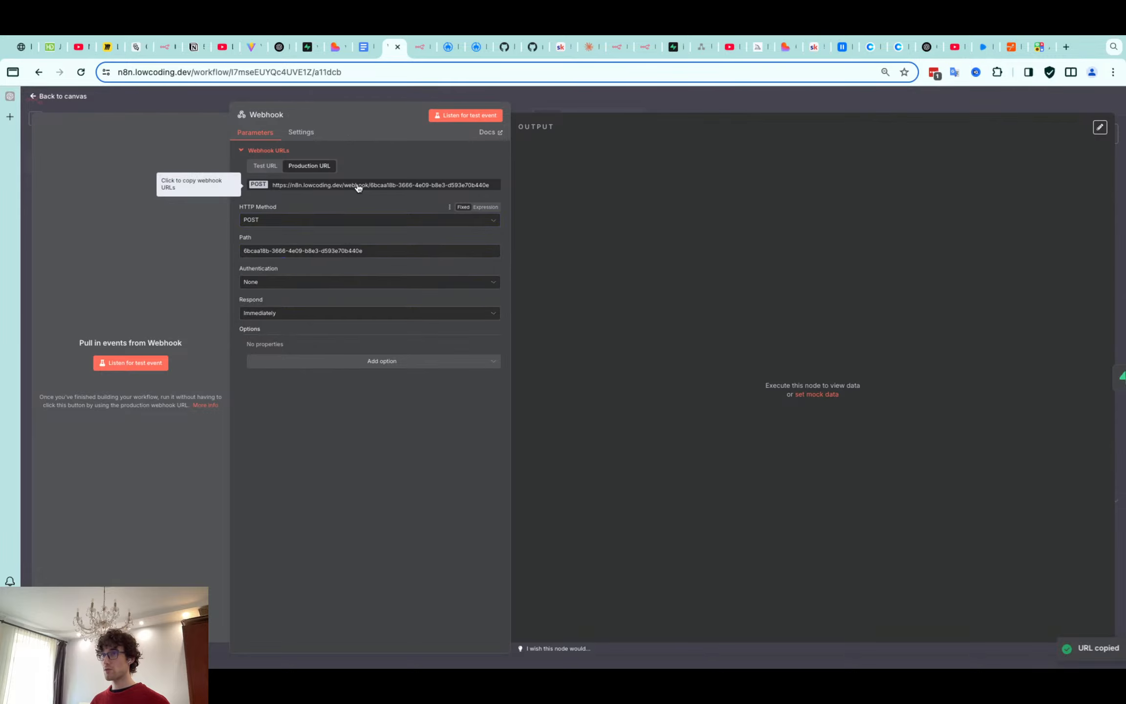
Close the Webhook node, then save and activate My workflow 42
key("Escape")
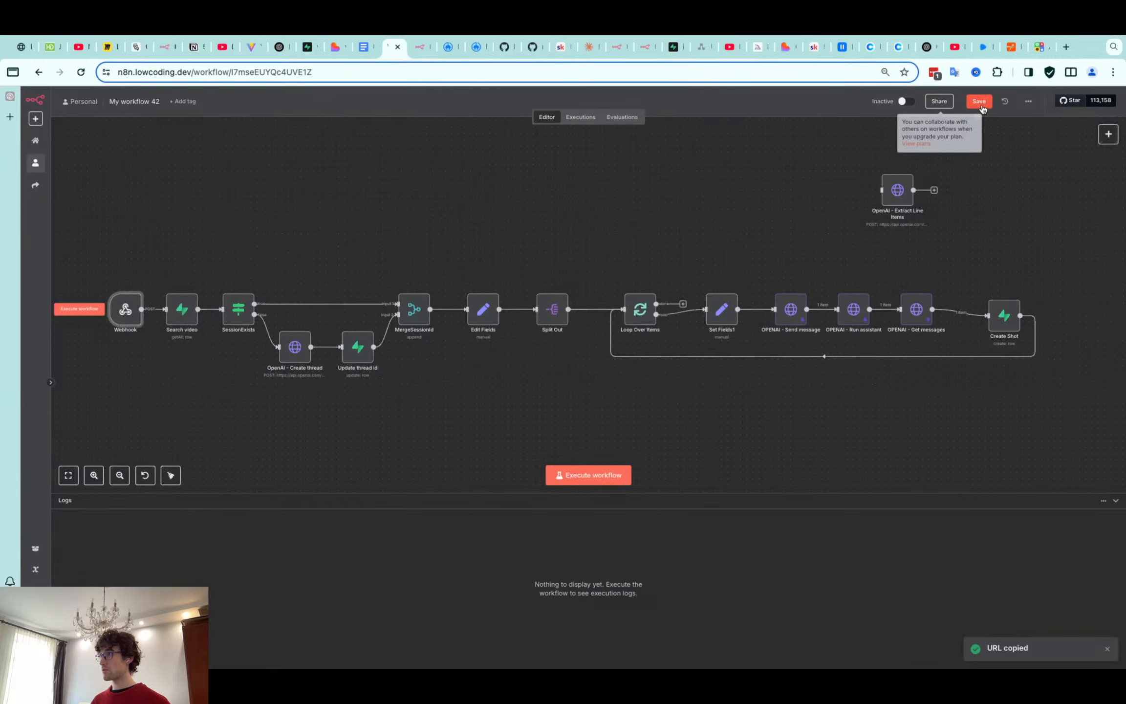
left_click(905, 101)
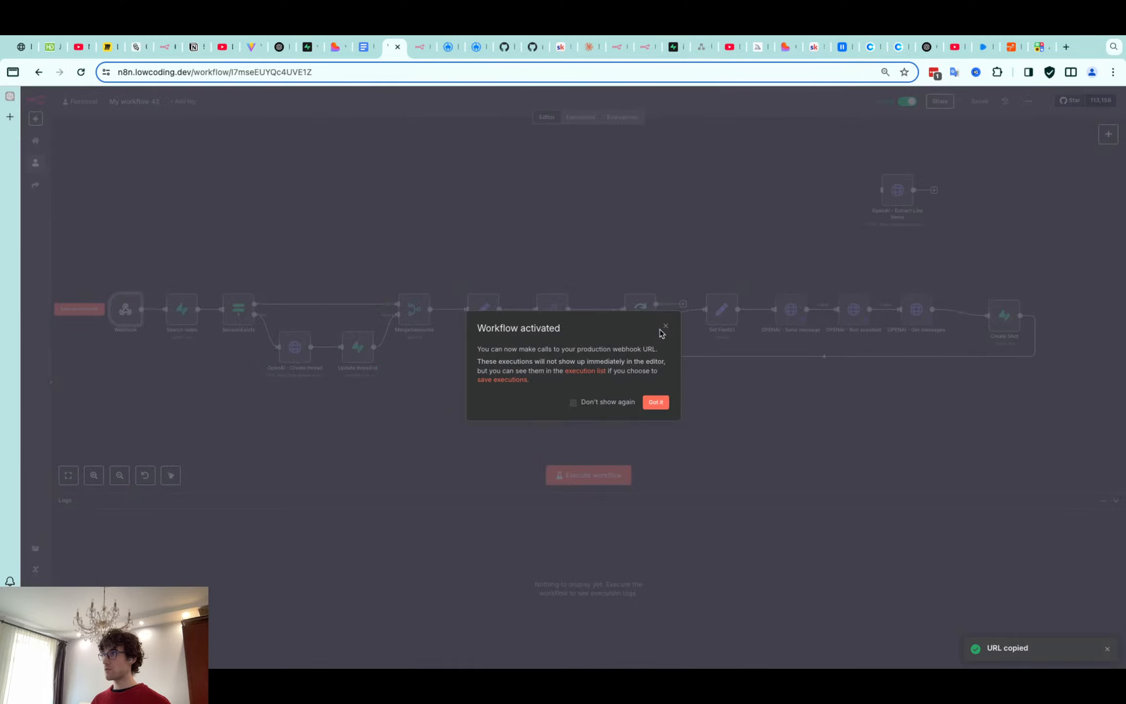
Return to Lovable, append the copied webhook URL to the drafted request, and send it
key("ctrl+shift+Tab")
key("ctrl+shift+Tab")
left_click(273, 629)
key("shift+Return")
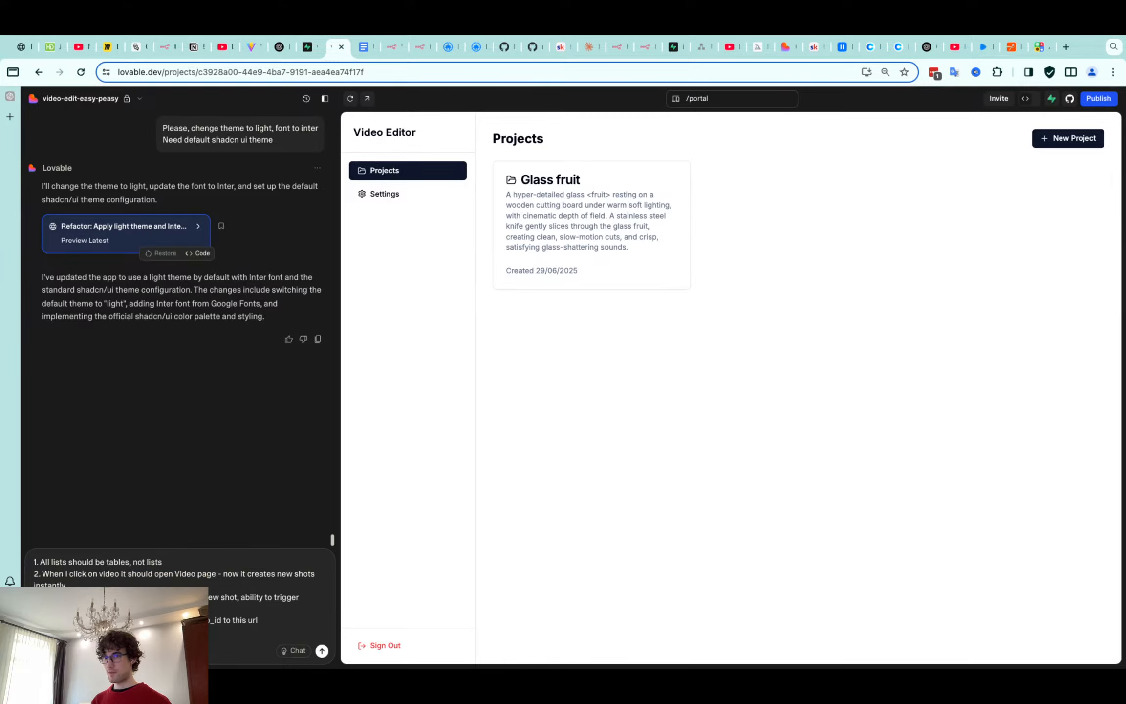
key("Return")
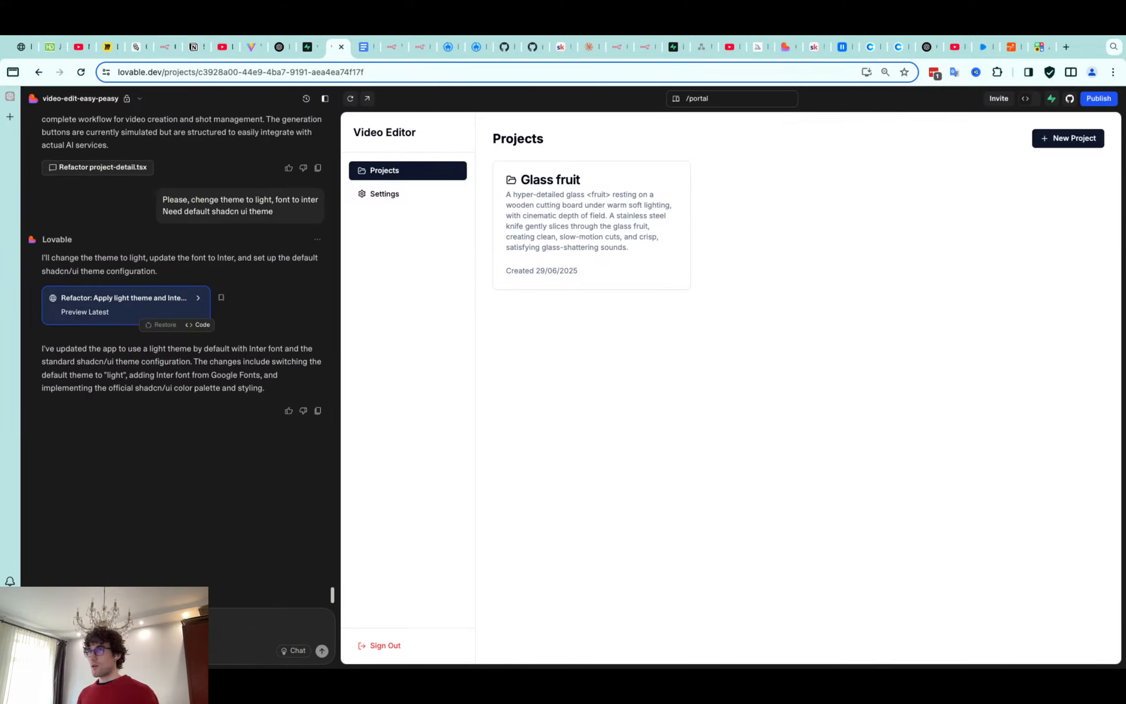
Switch to n8n and duplicate the "filter" string property in the Set Fields1 node's schema expression
key("ctrl+Tab")
key("ctrl+Tab")
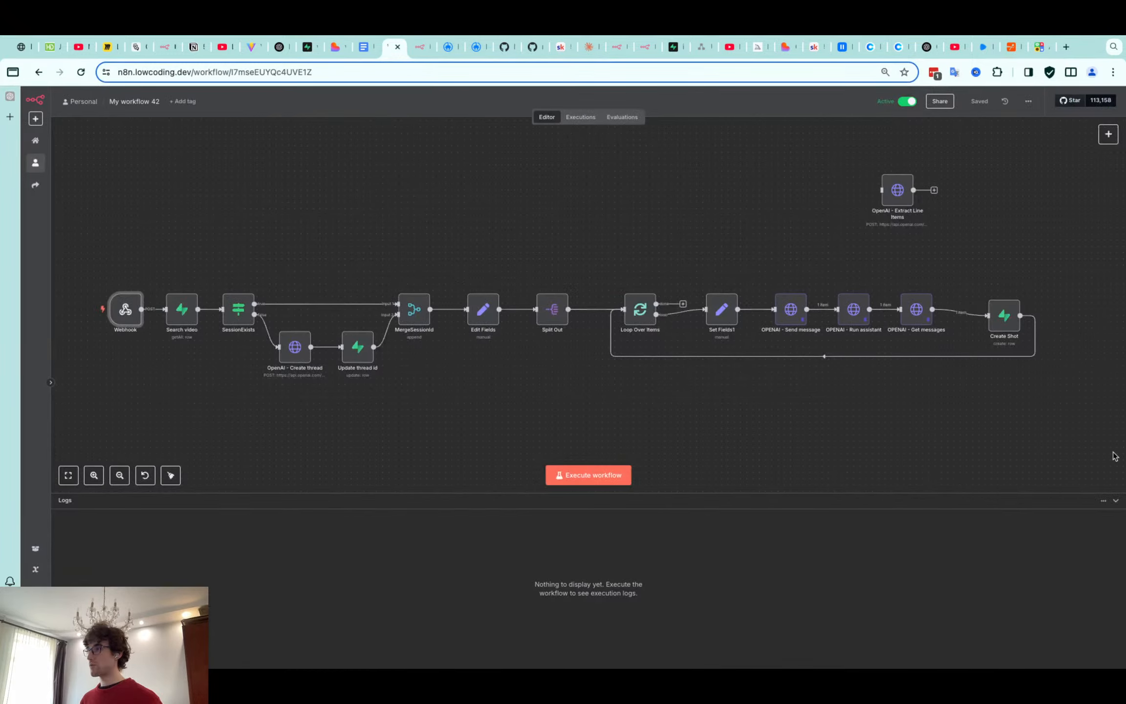
scroll(1035, 369, "up", 3)
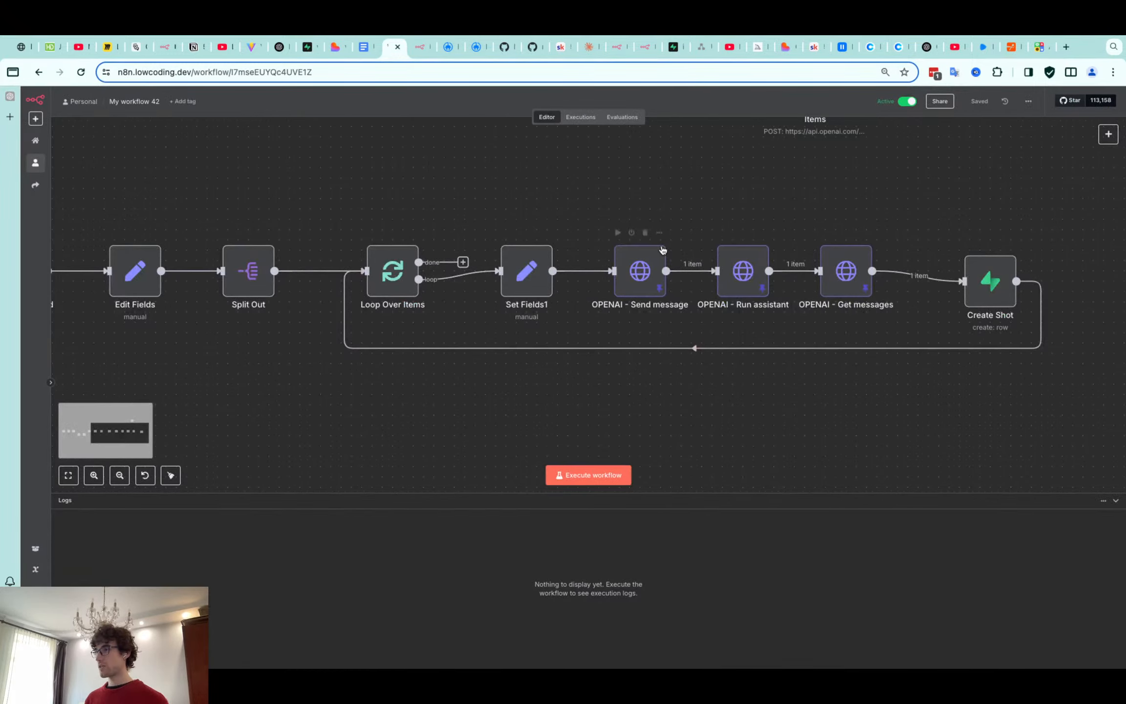
scroll(663, 250, "up", 3)
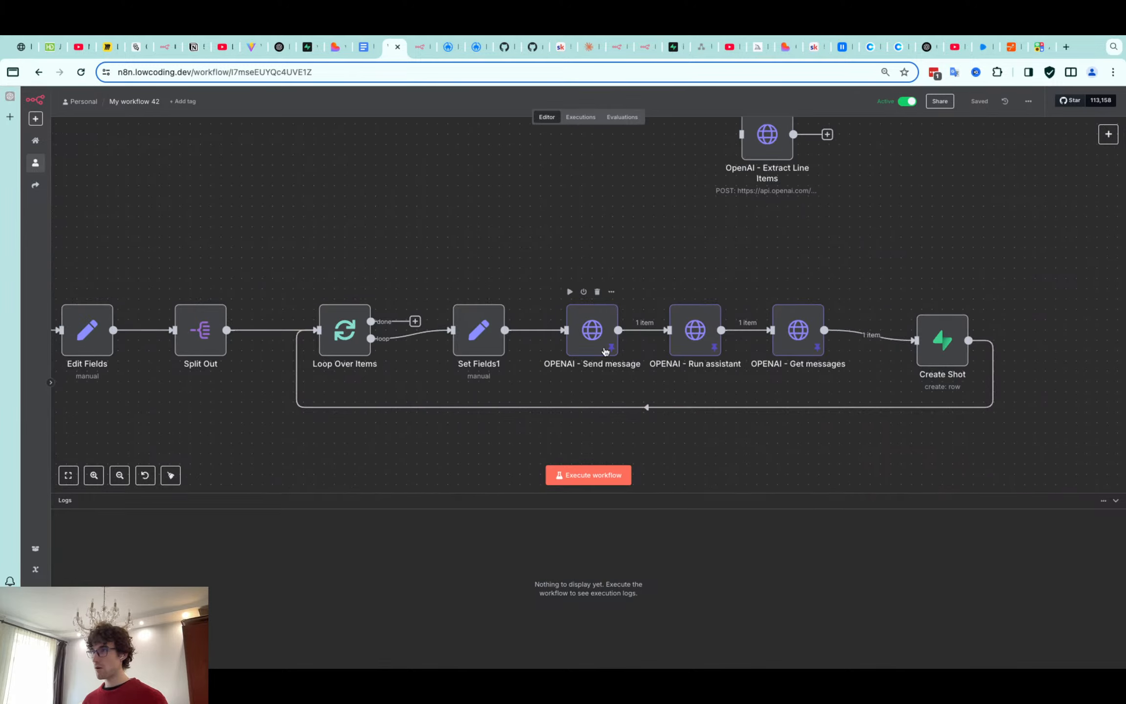
double_click(468, 344)
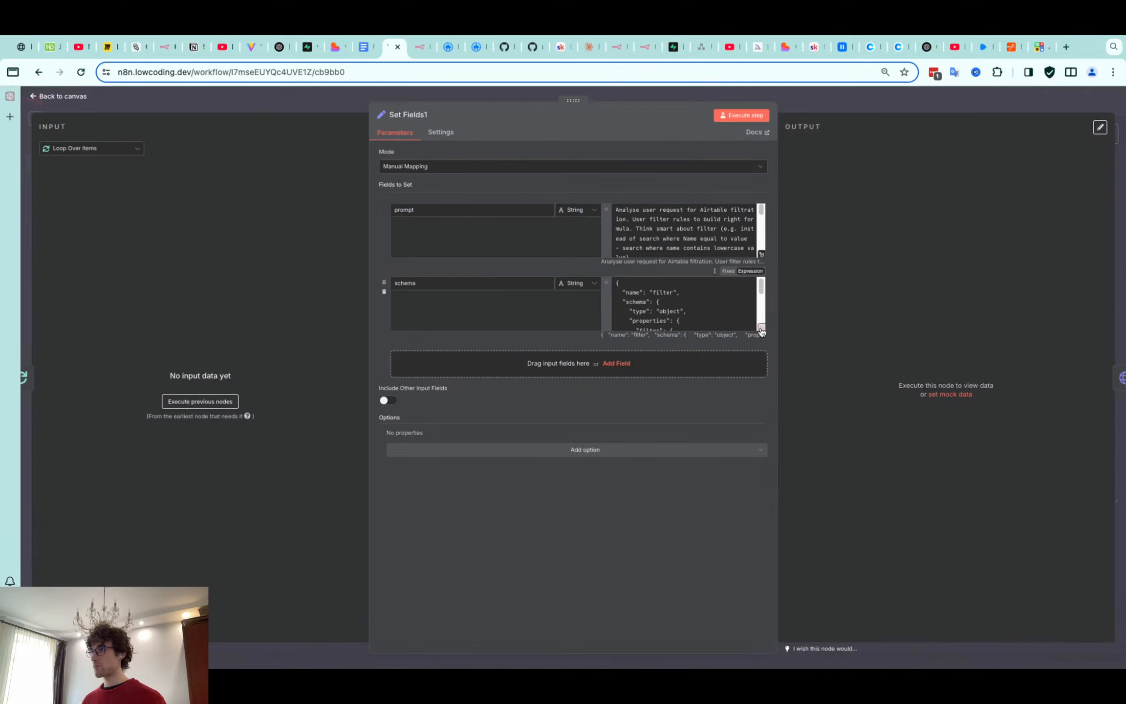
left_click(761, 329)
left_click_drag(248, 220, 247, 204)
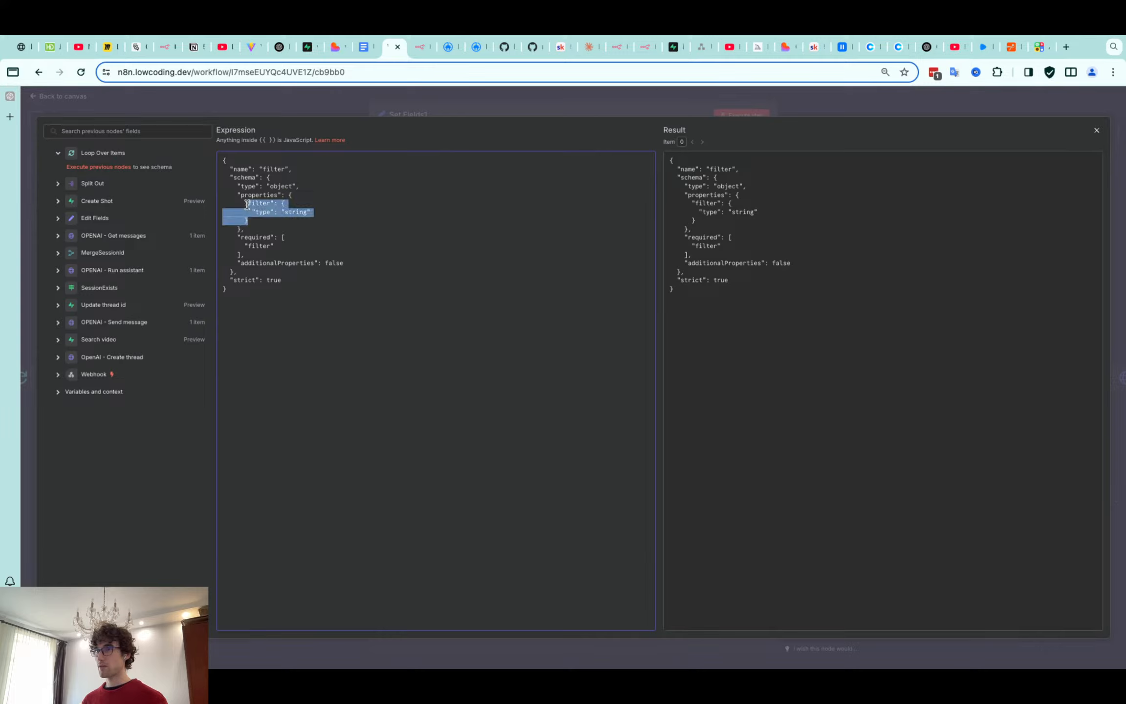
left_click(263, 221)
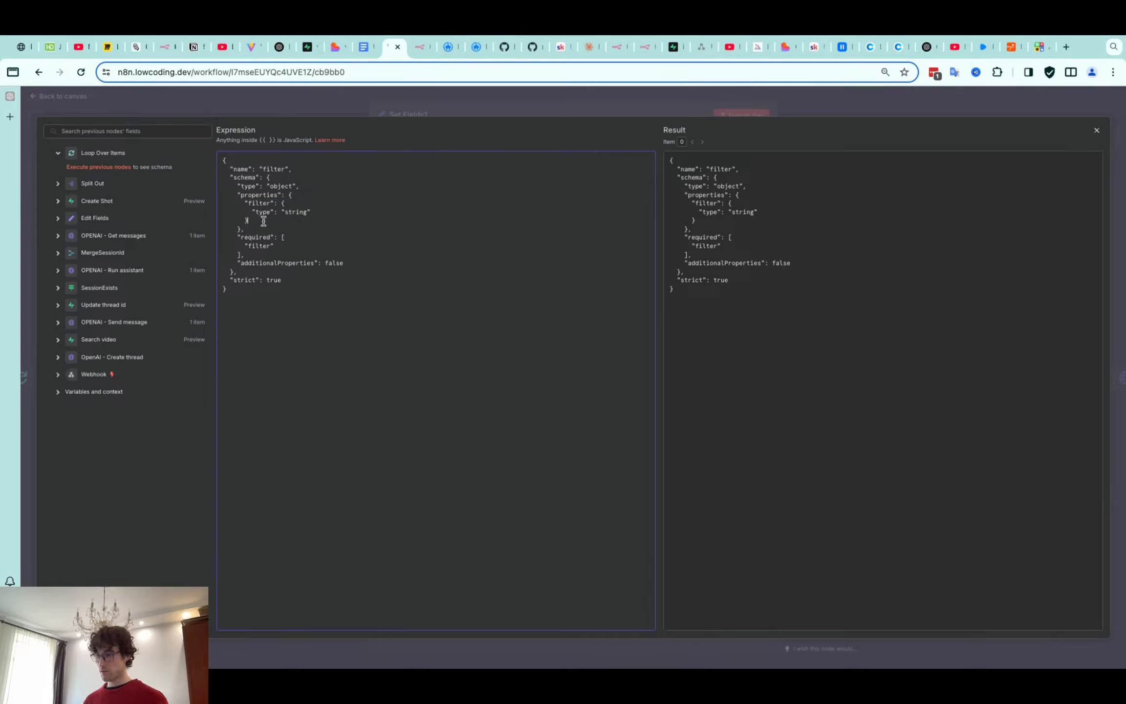
type(",")
key("Return")
key("ctrl+v")
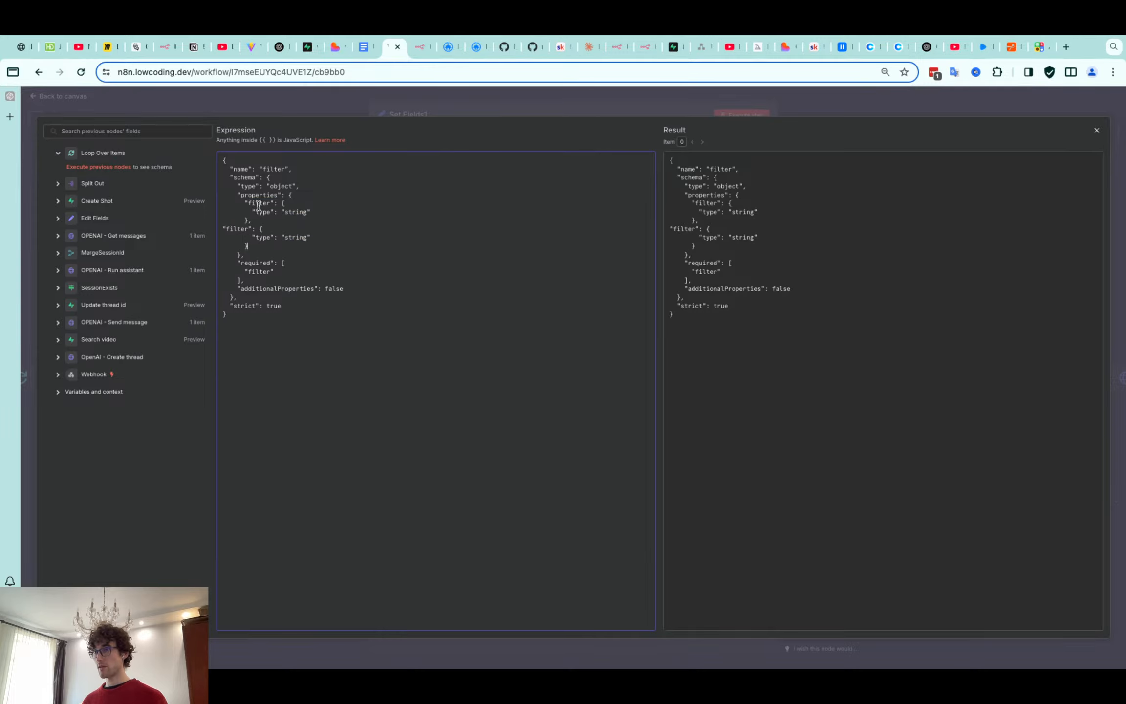
Rename the first schema property to "video_prompt"
double_click(258, 204)
type("video_")
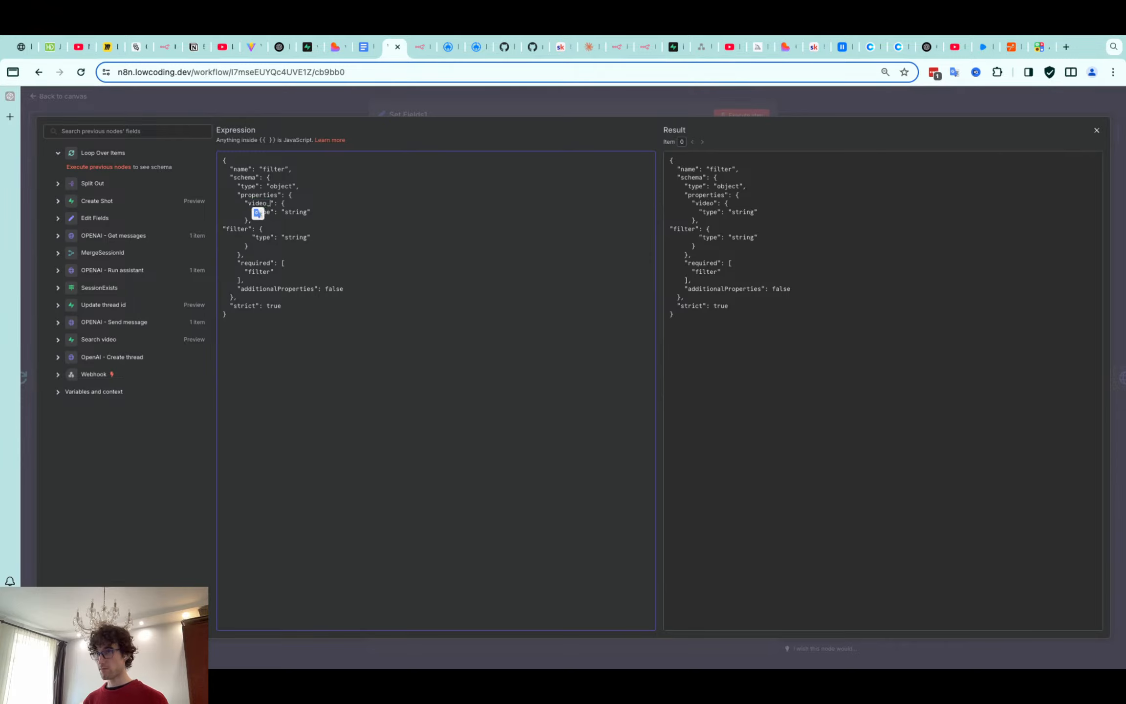
type("prompt")
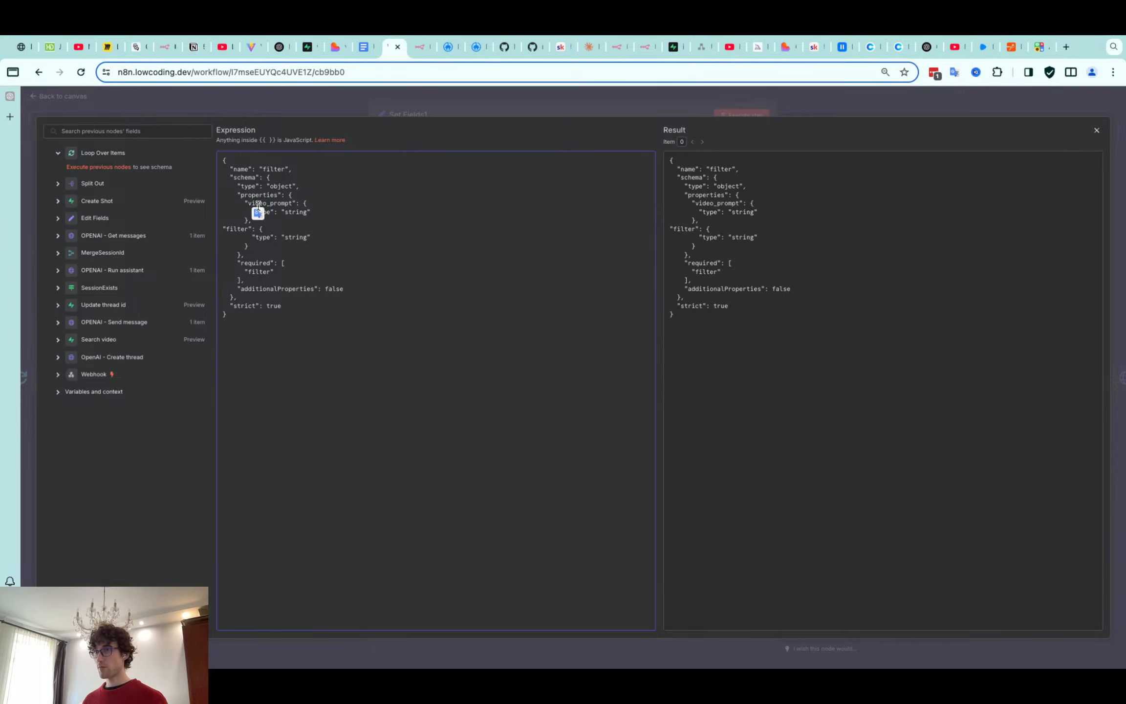
Rename the duplicated schema property to "audio_prompt"
double_click(236, 230)
key("ctrl+v")
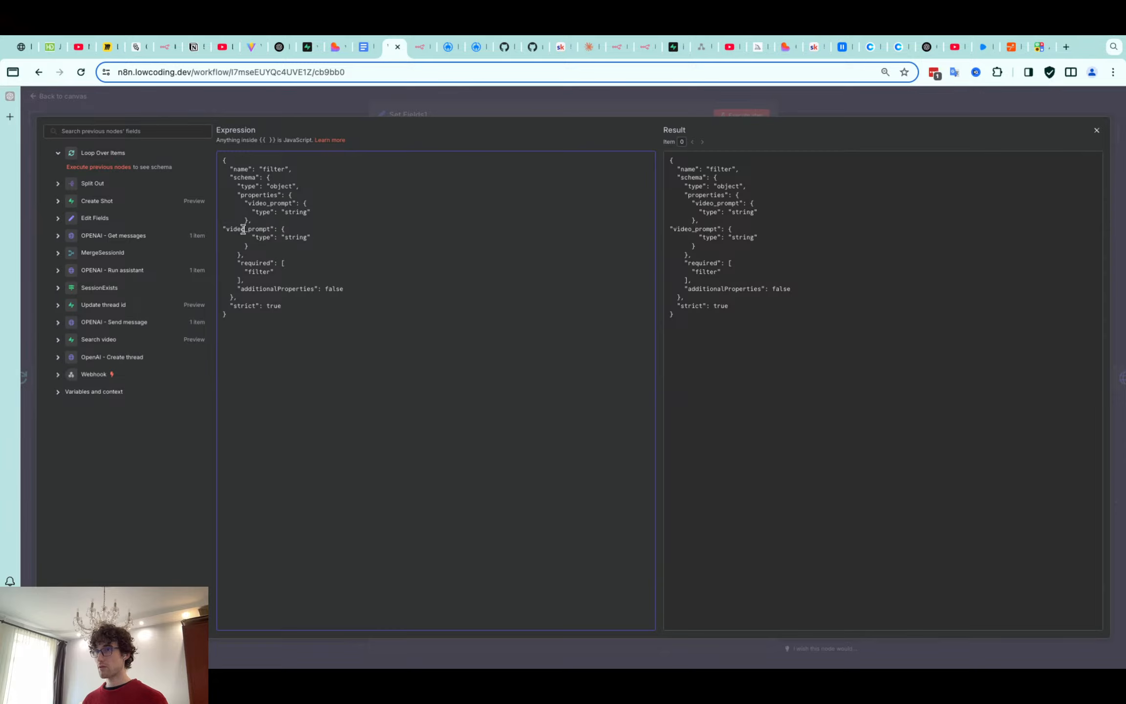
left_click_drag(244, 229, 228, 229)
type("vaudit")
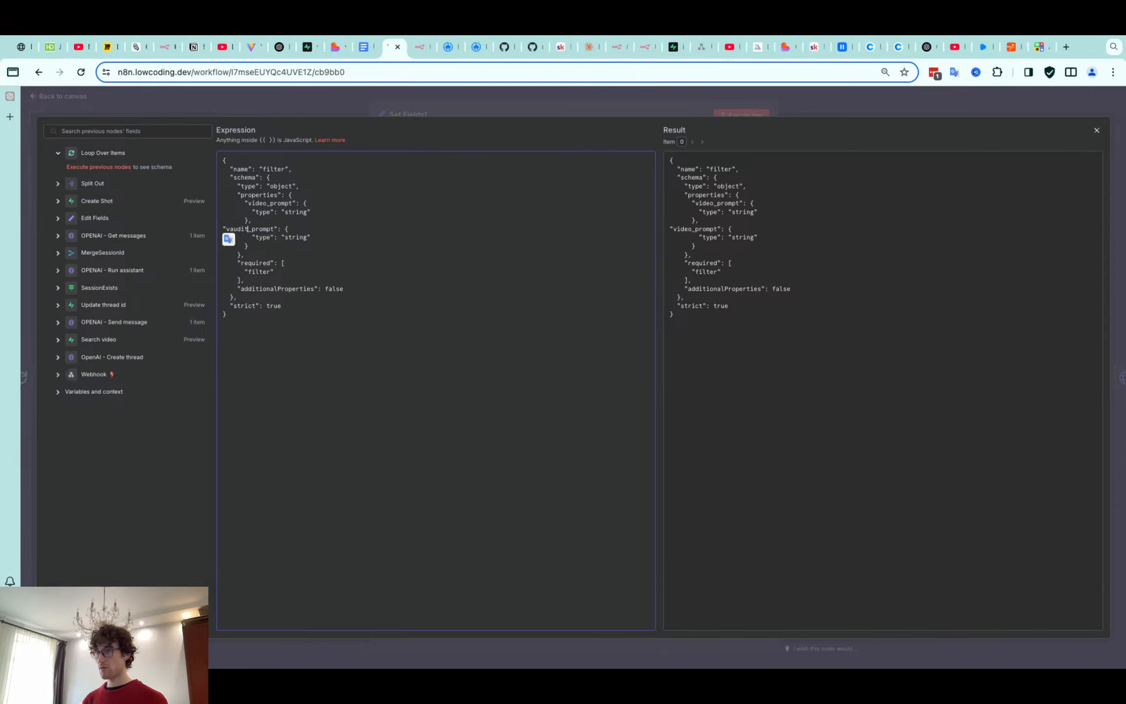
key("BackSpace")
key("BackSpace")
key("BackSpace")
key("BackSpace")
key("BackSpace")
key("BackSpace")
type("adutio")
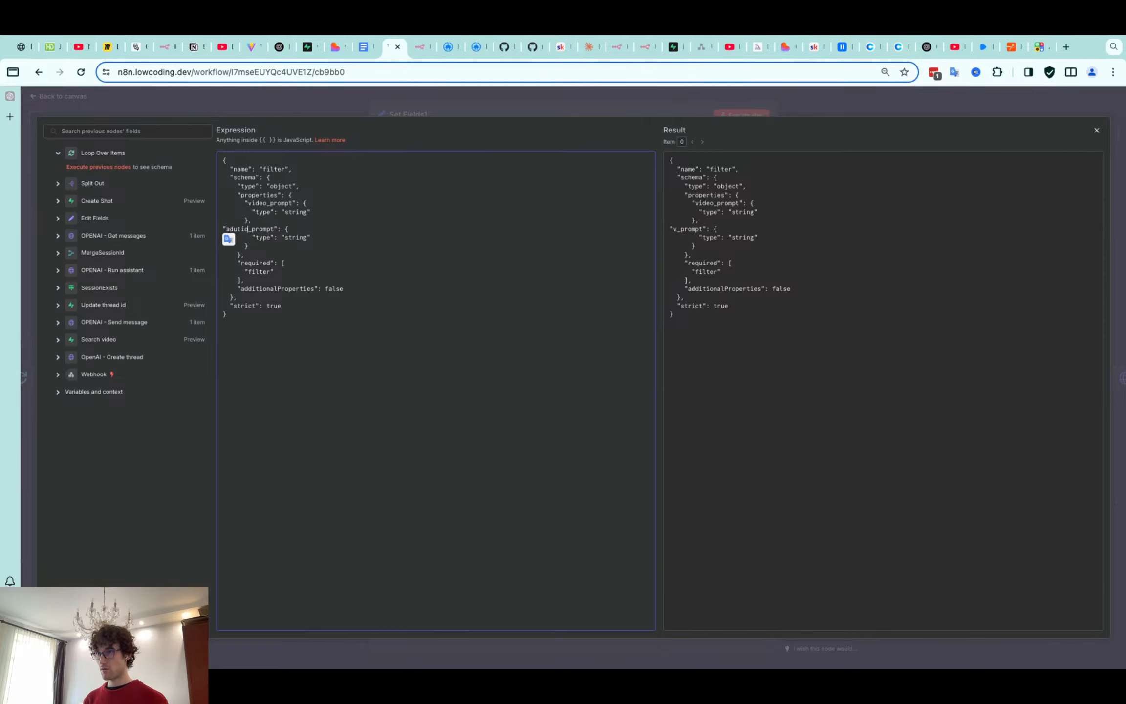
key("Left")
key("Left")
key("BackSpace")
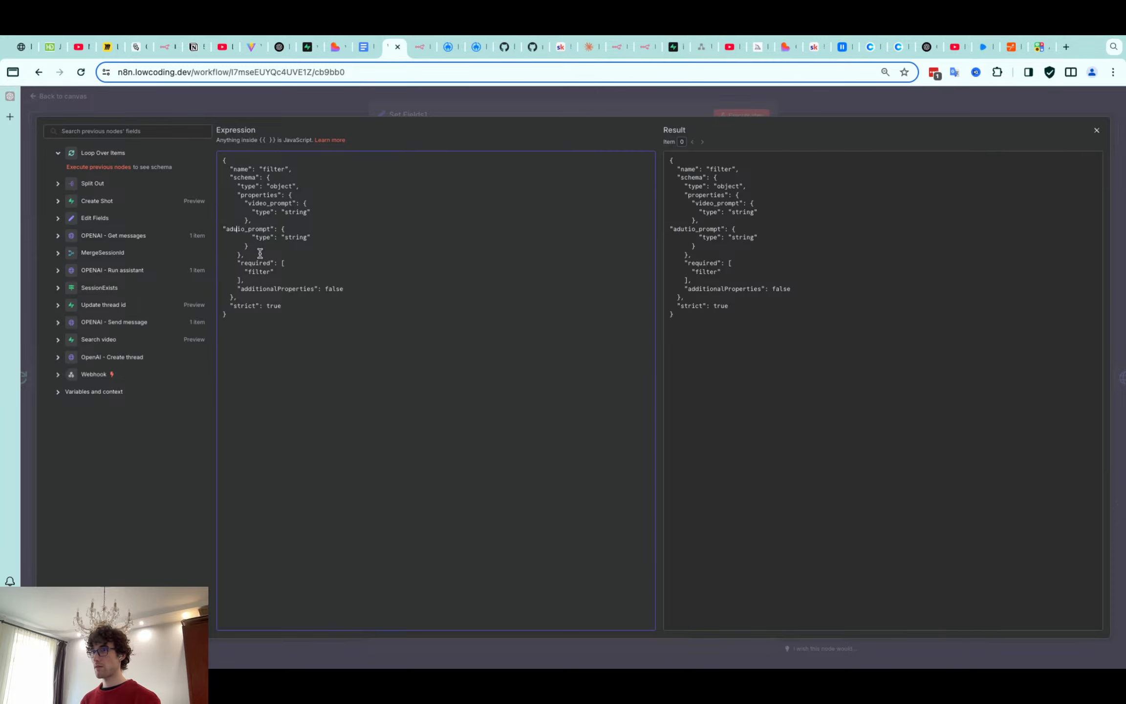
key("BackSpace")
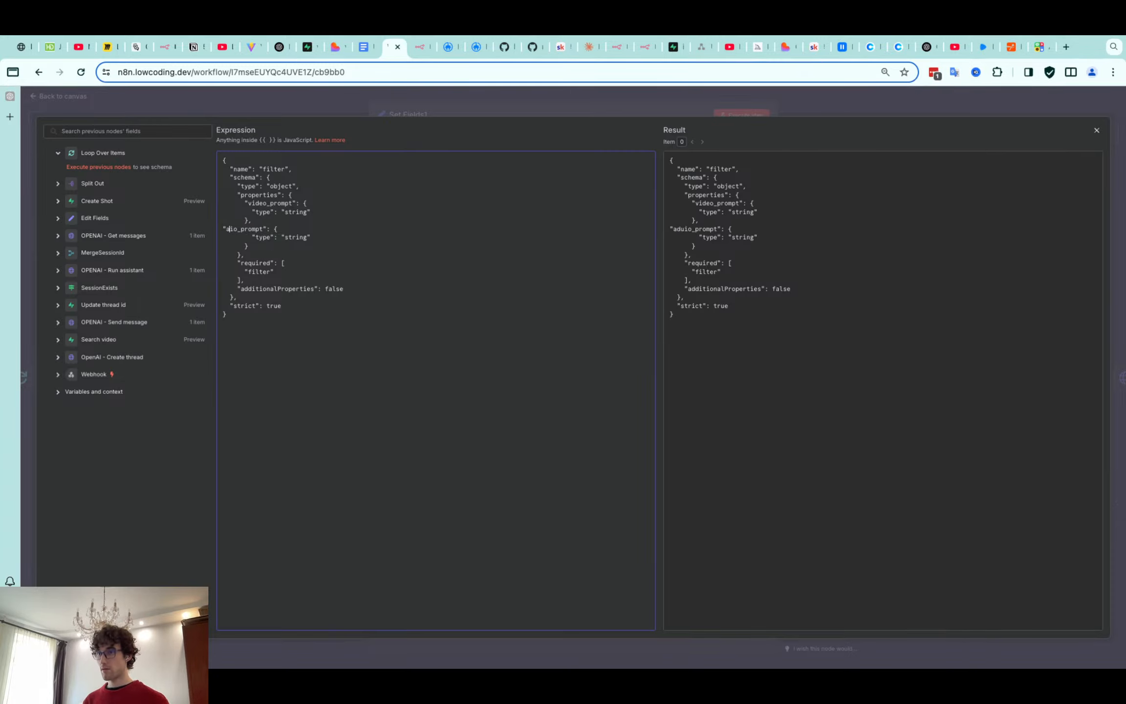
key("BackSpace")
type("udi")
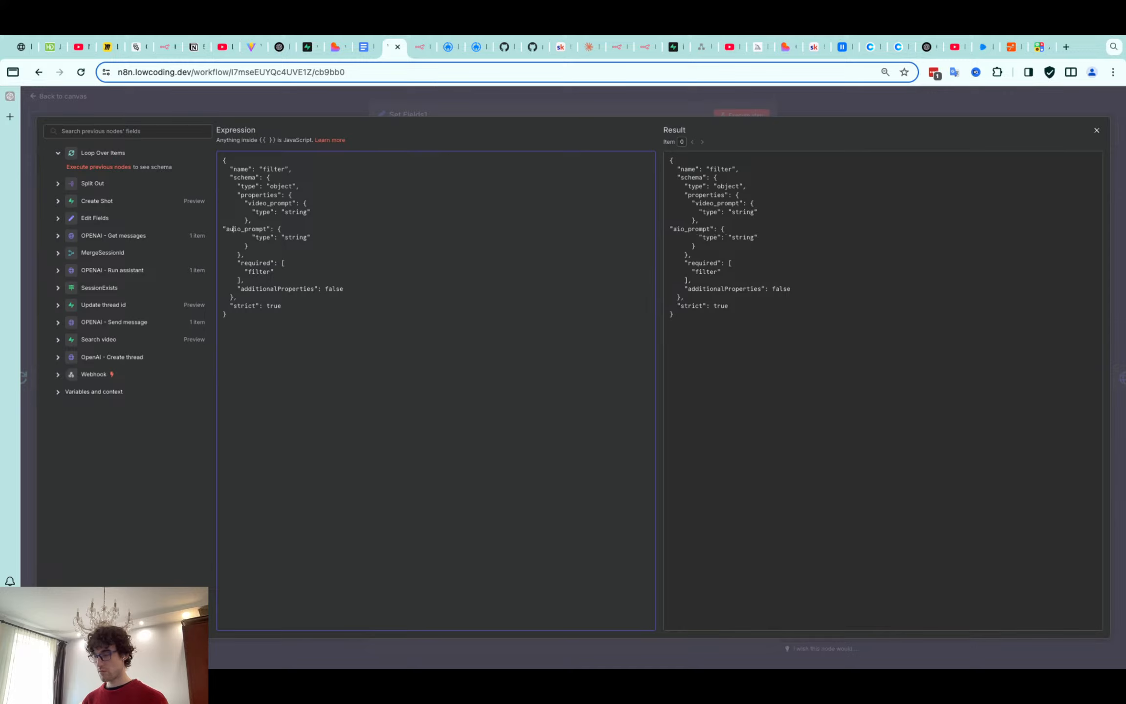
key("BackSpace")
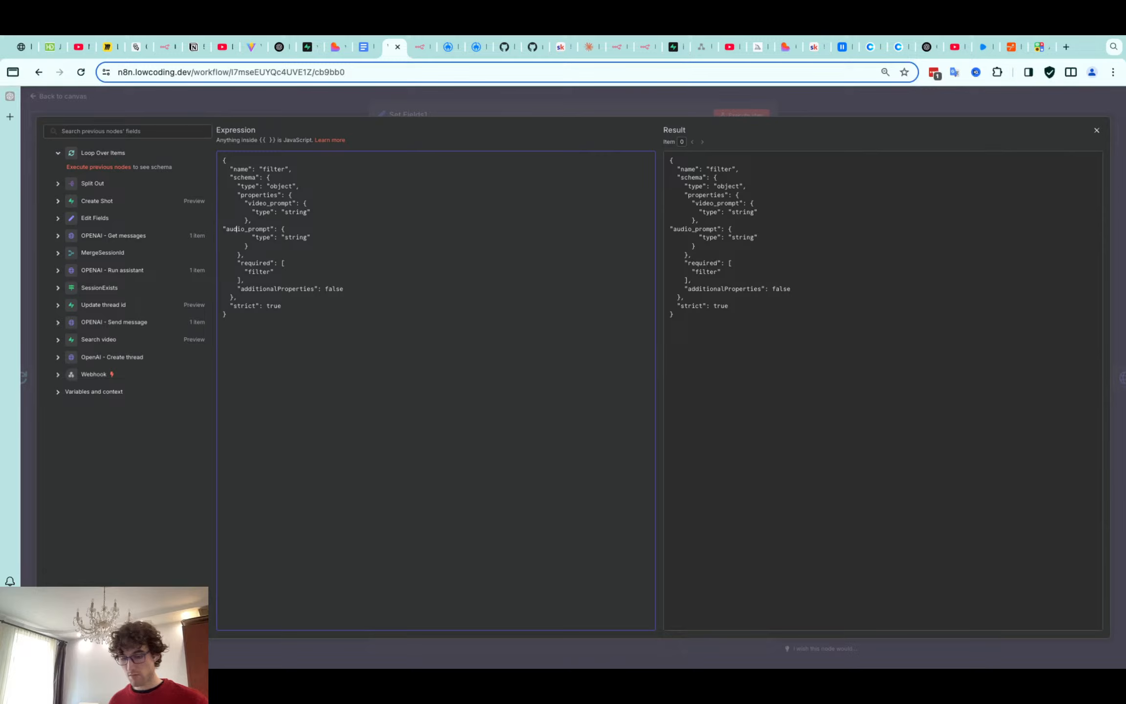
mouse_move(438, 36)
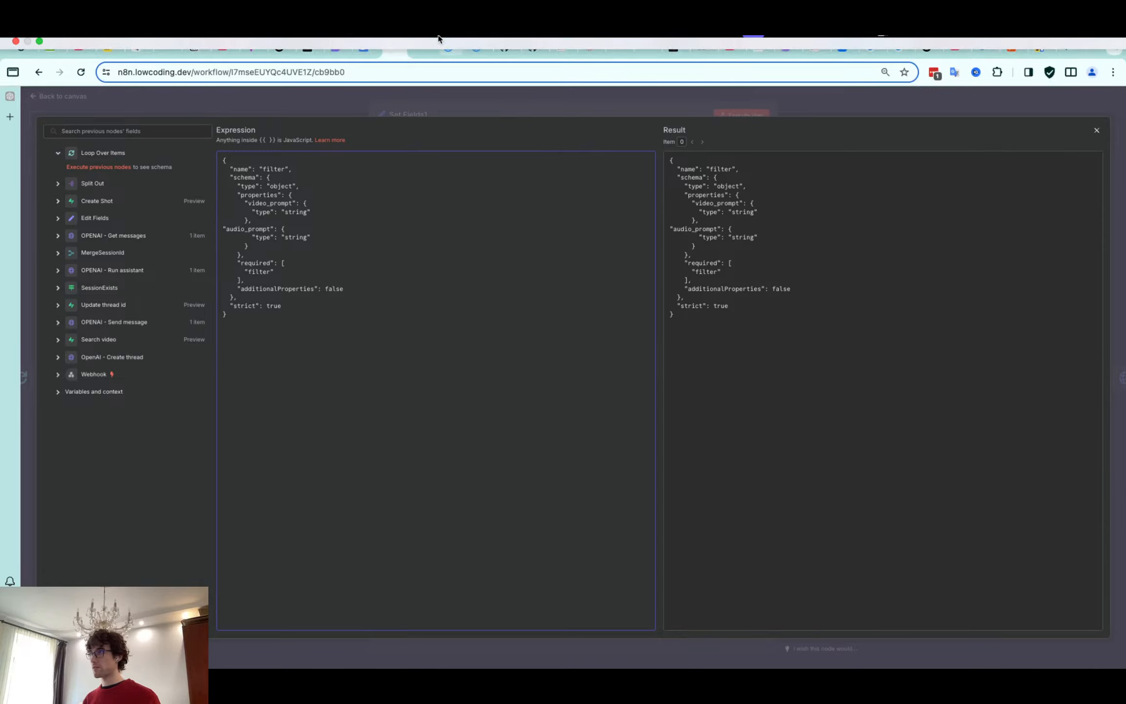
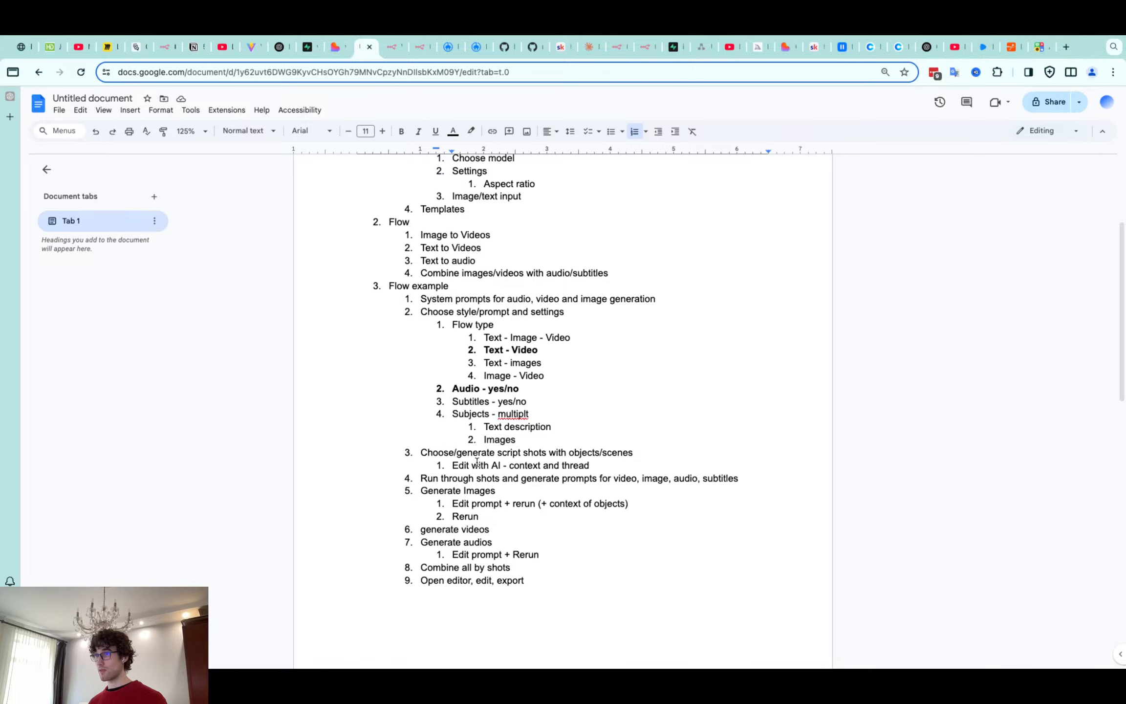
scroll(477, 462, "down", 15)
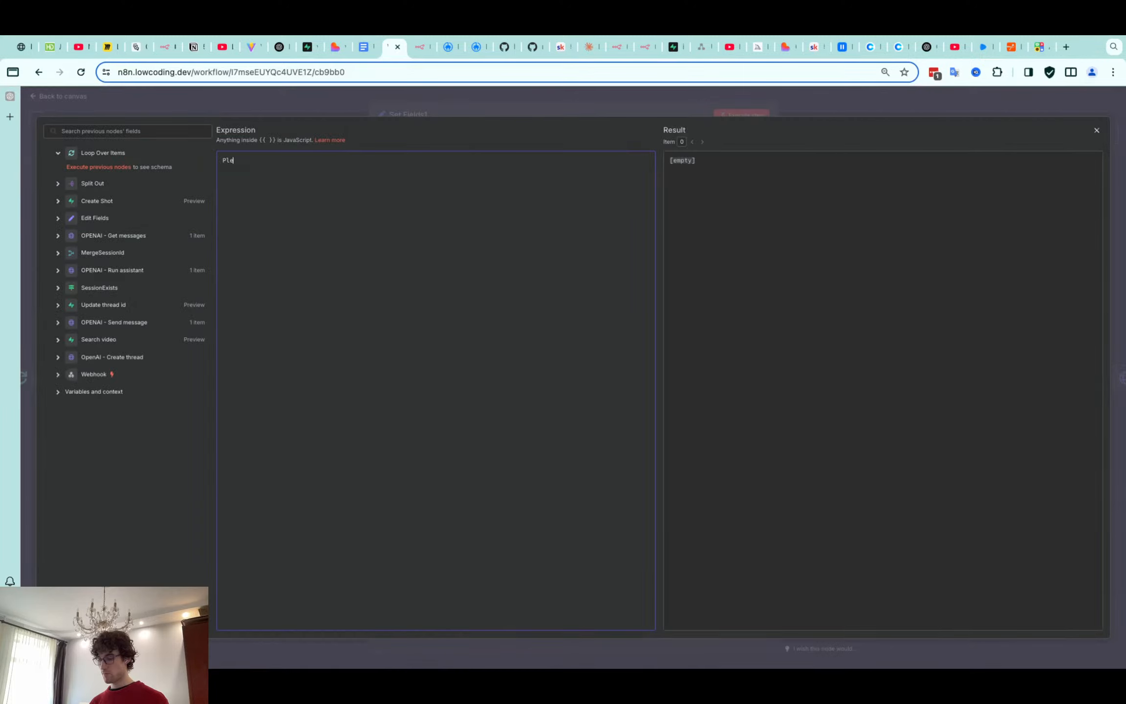
type("ase, use this")
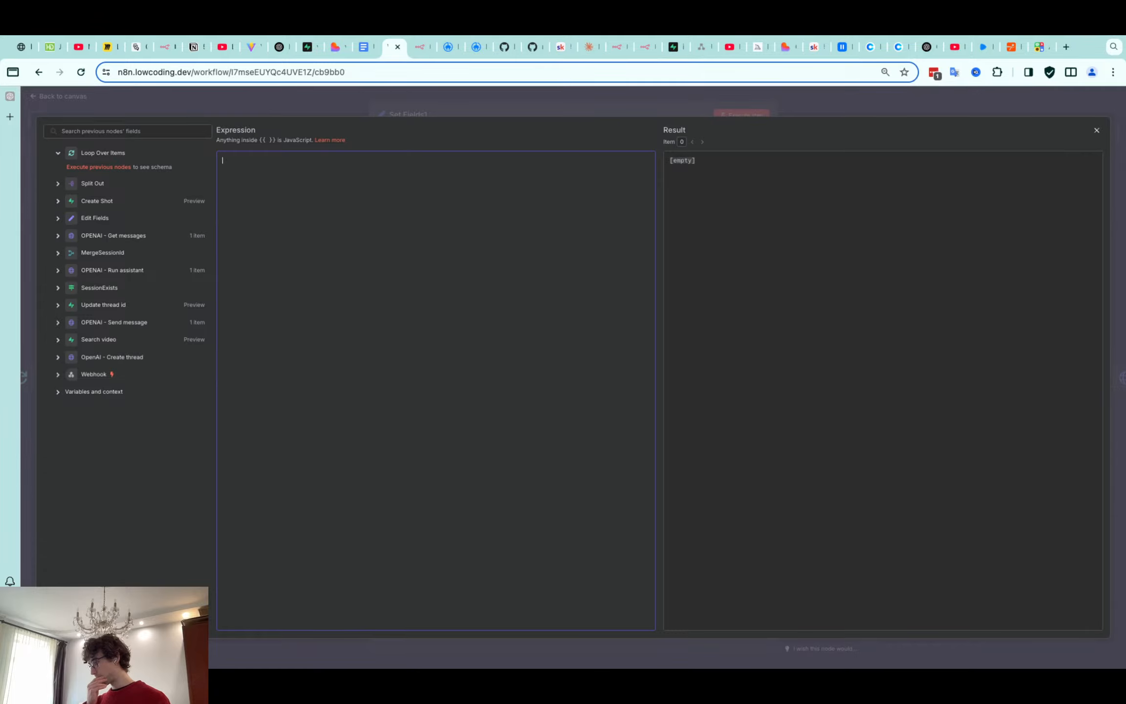
key("Escape")
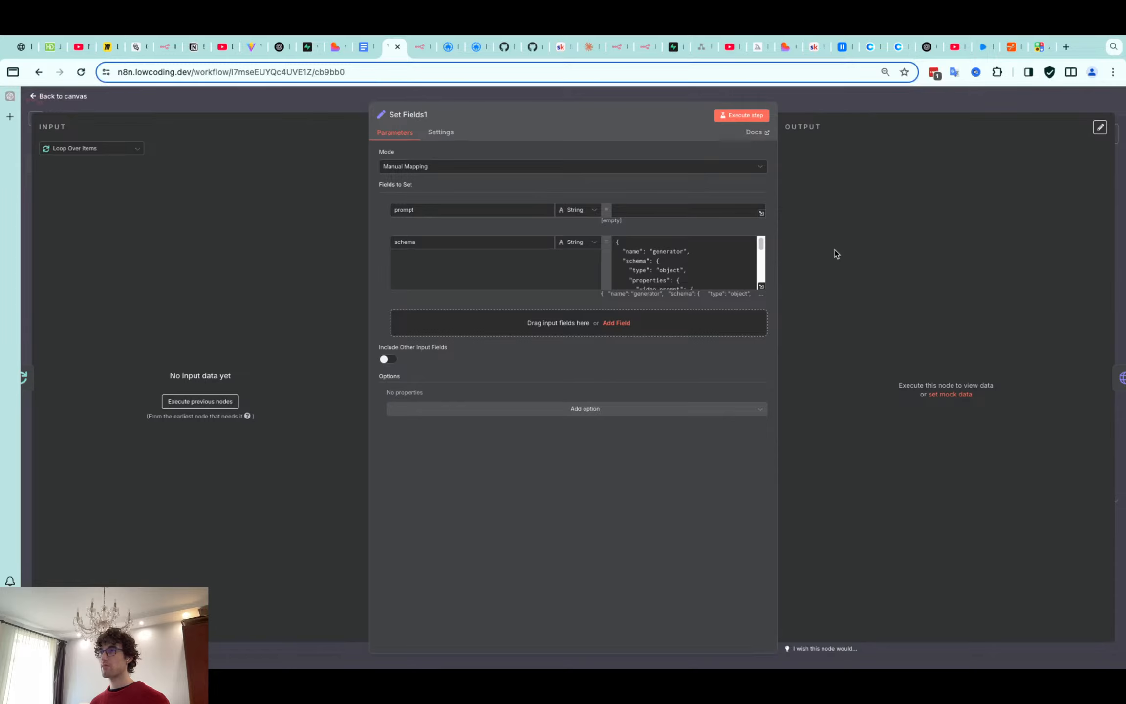
Delete the prompt field from the Set Fields1 node and return to the workflow canvas
left_click(383, 210)
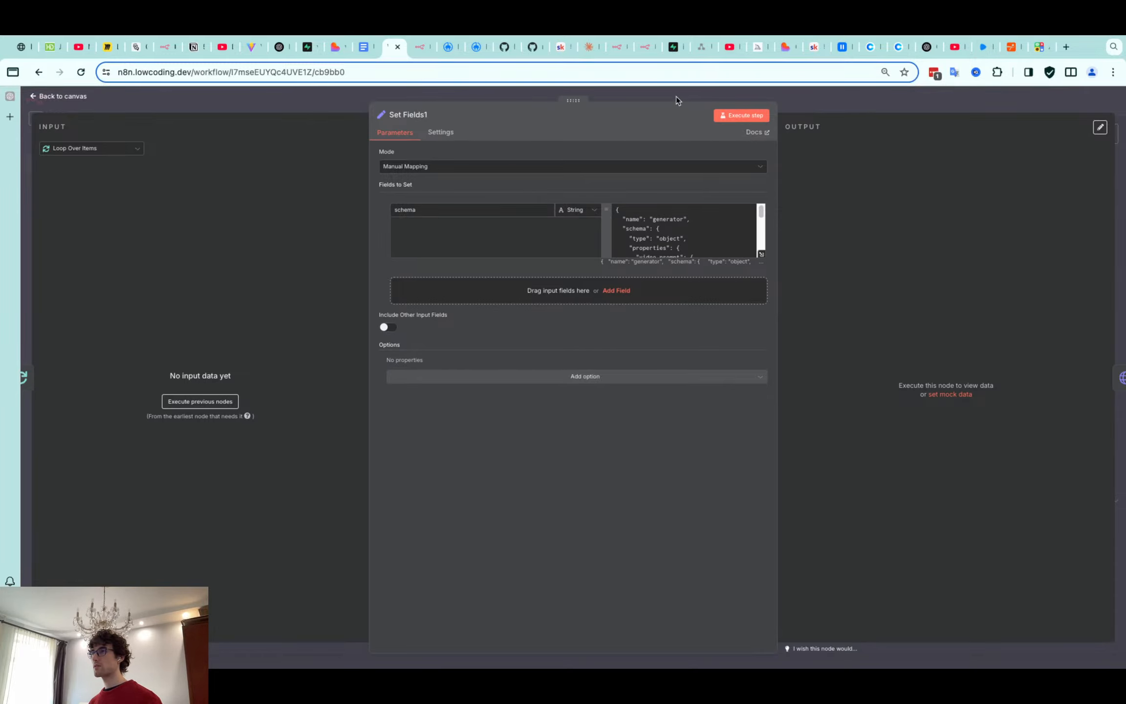
left_click(813, 101)
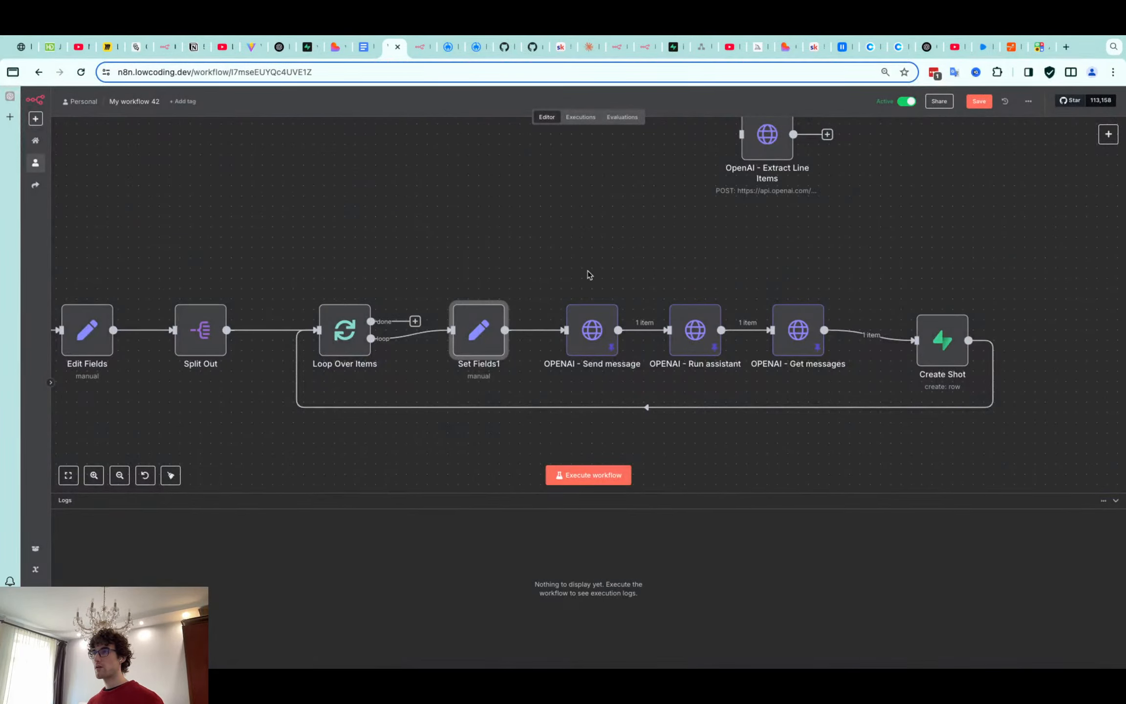
Switch to the planning document in Google Docs and review the example project prompt and video idea
left_click(375, 56)
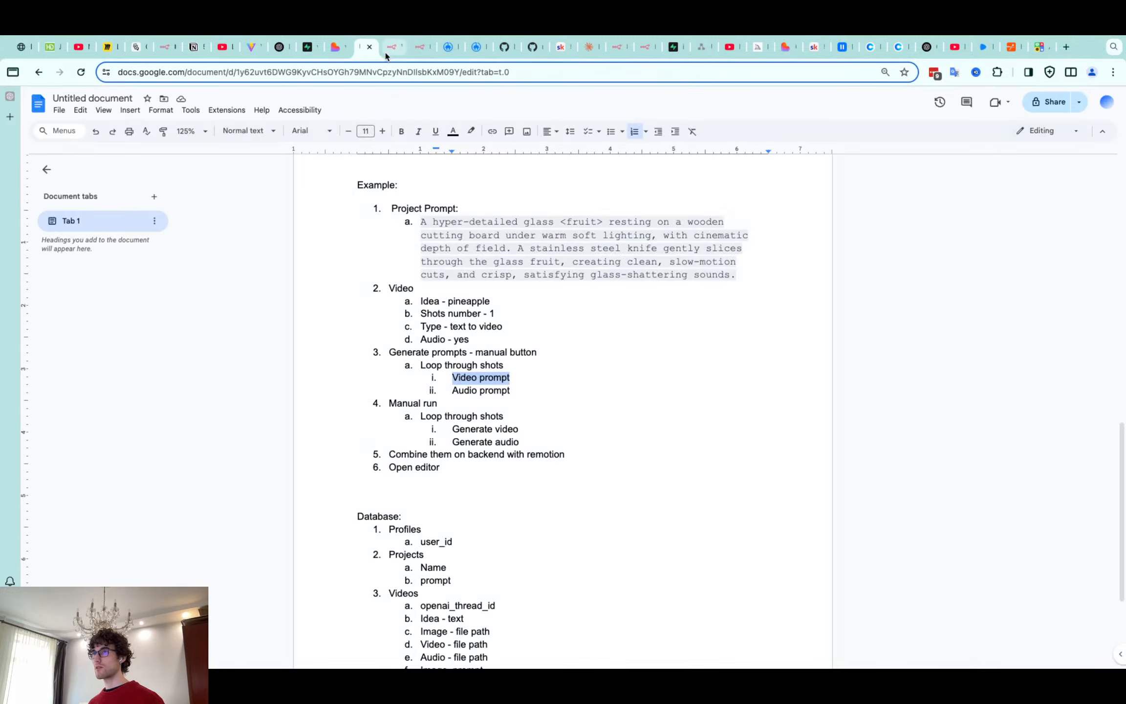
left_click(386, 56)
left_click(368, 56)
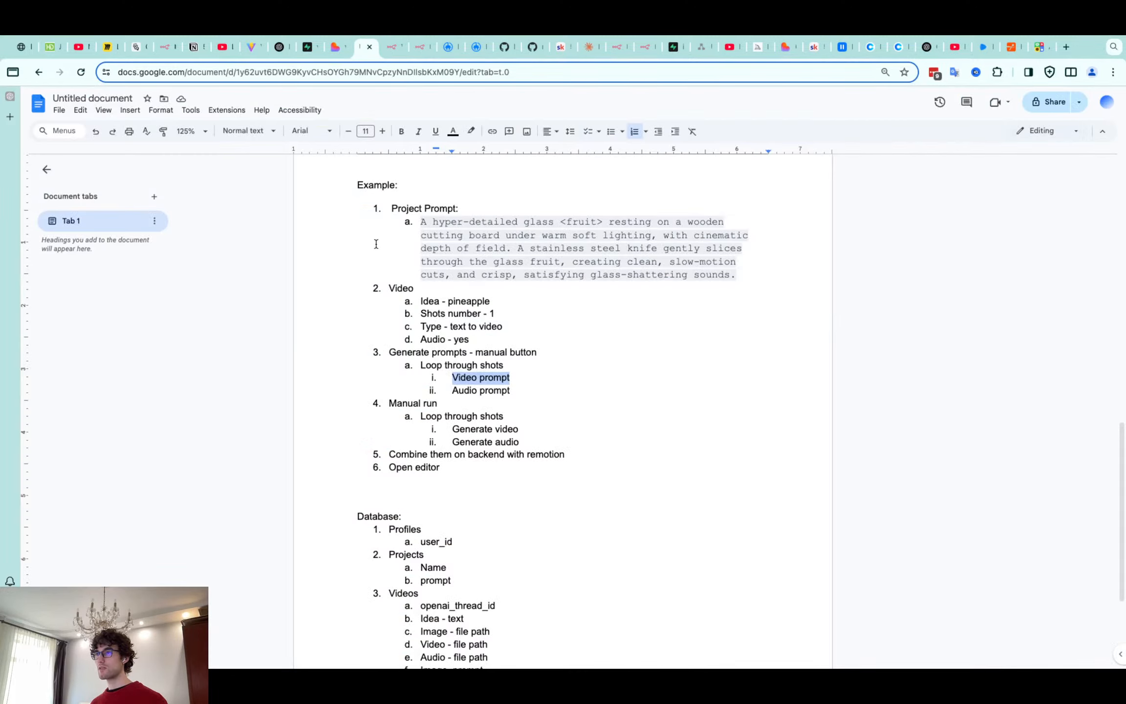
triple_click(495, 297)
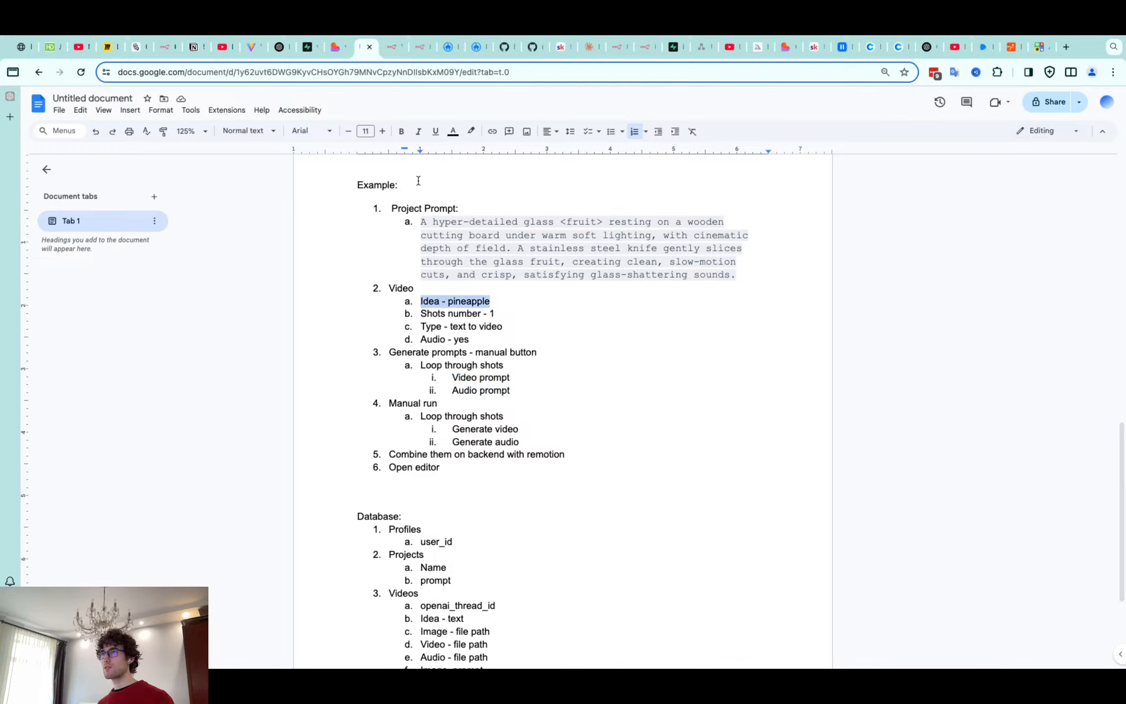
Copy the glass-fruit meta-prompt with its example output from ChatGPT into the Glass fruit project's prompt in Supabase, and return to Lovable
left_click(280, 48)
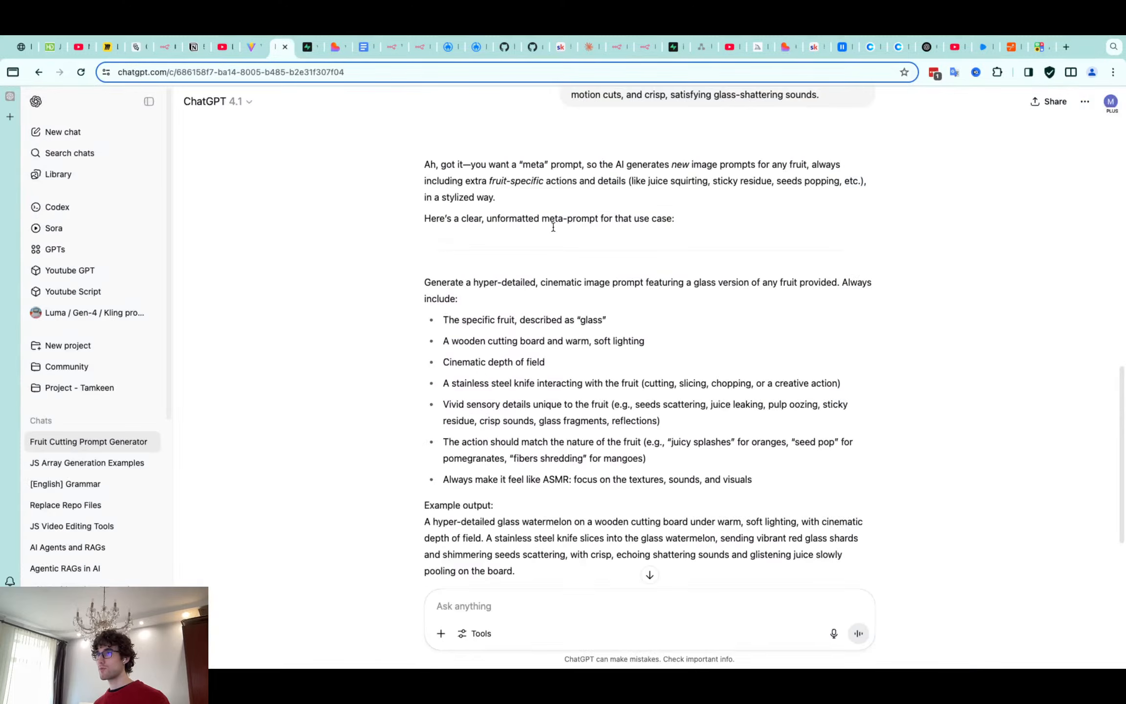
scroll(553, 227, "down", 5)
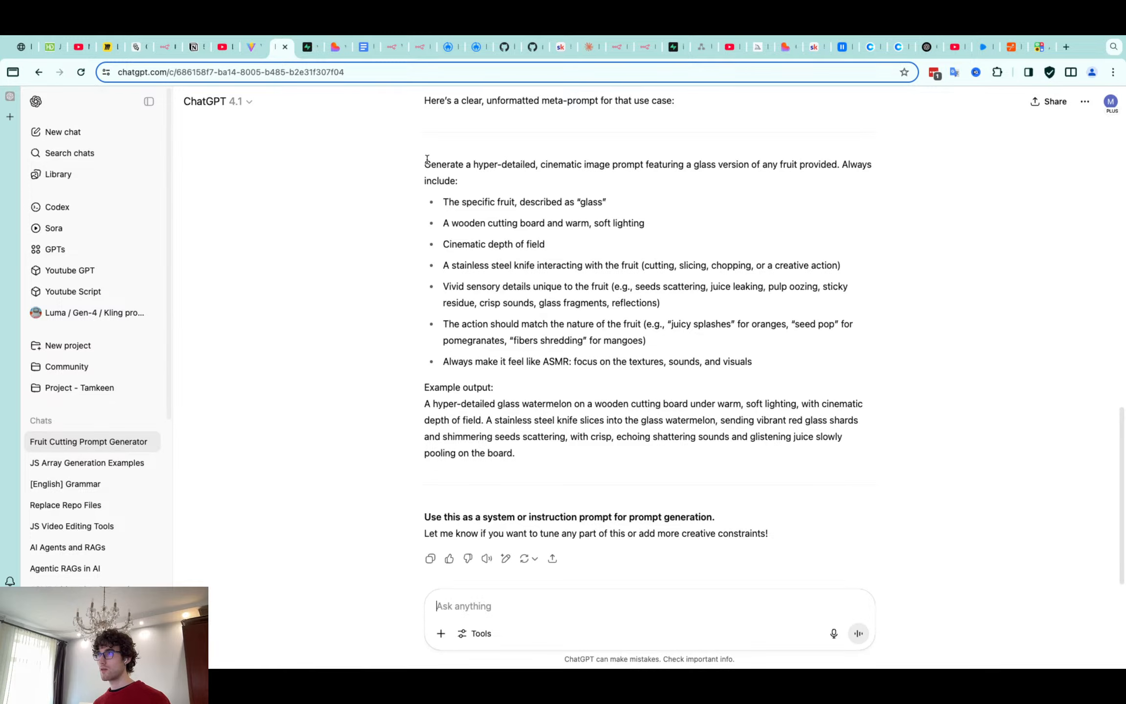
left_click_drag(428, 159, 515, 453)
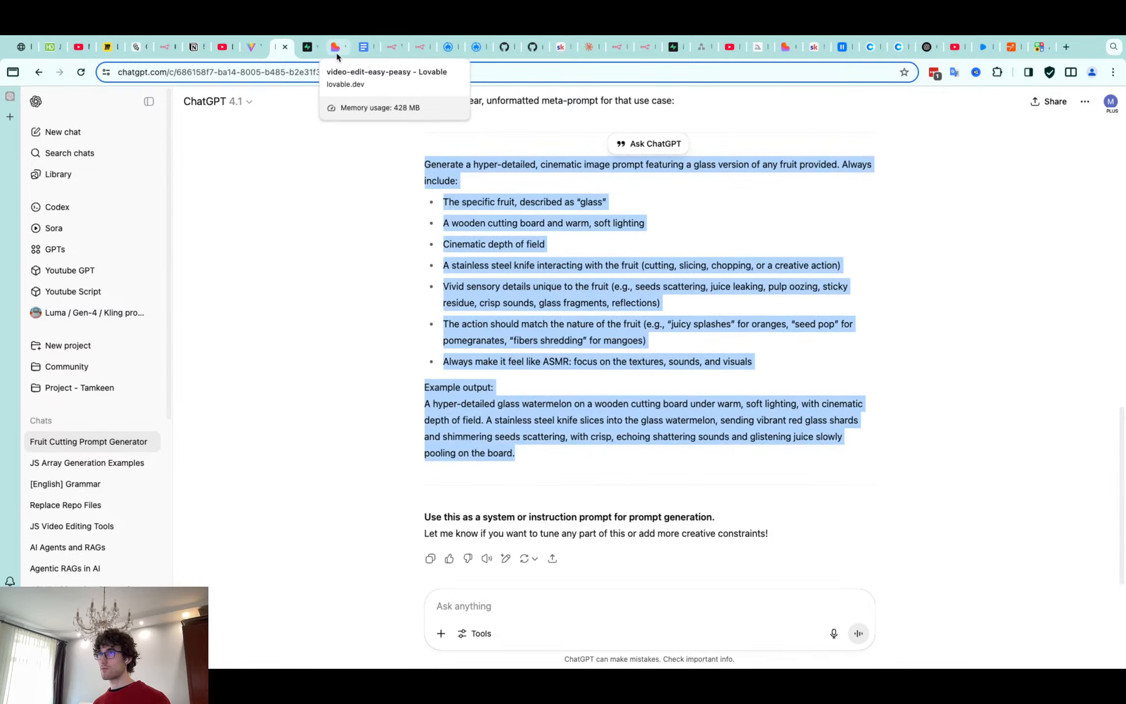
left_click(308, 46)
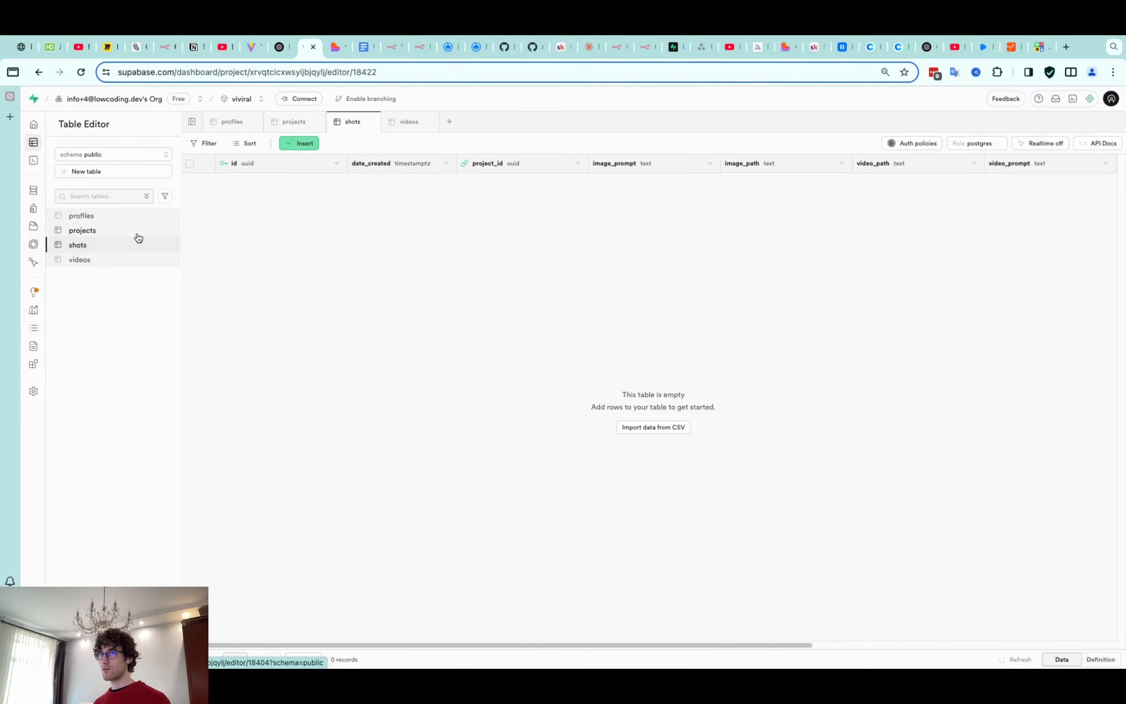
key("ctrl+Tab")
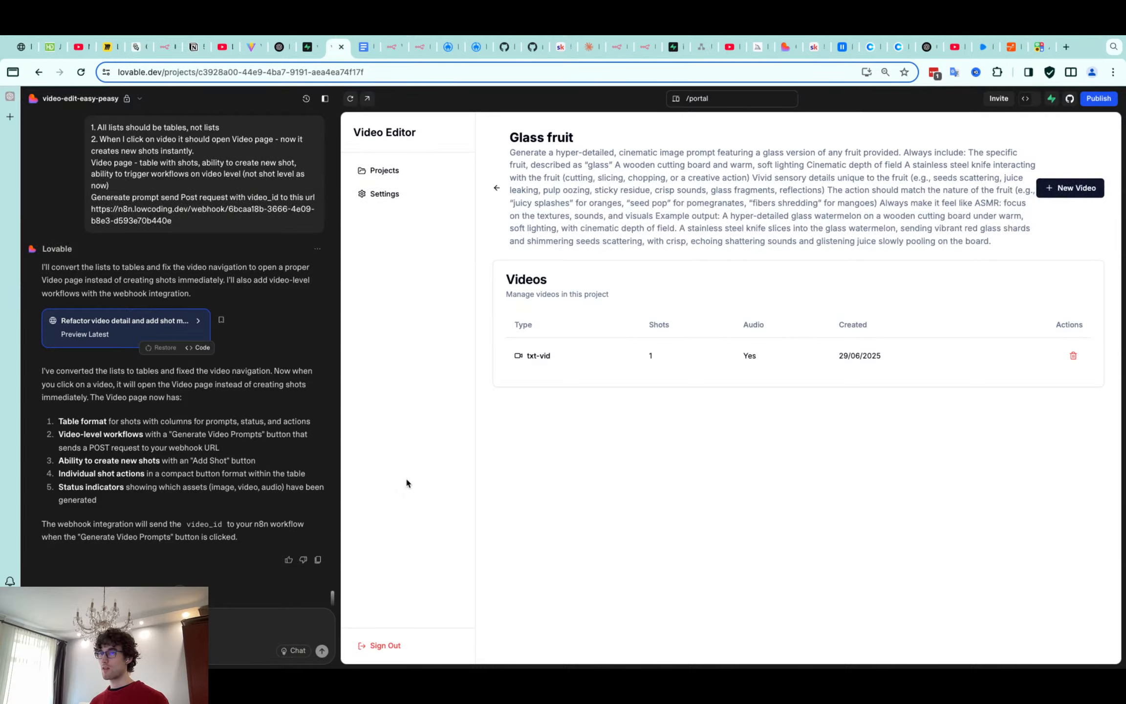
Draft a Lovable request that the long project prompt "should be available with popup", and open the txt-vid video in the preview
type("W")
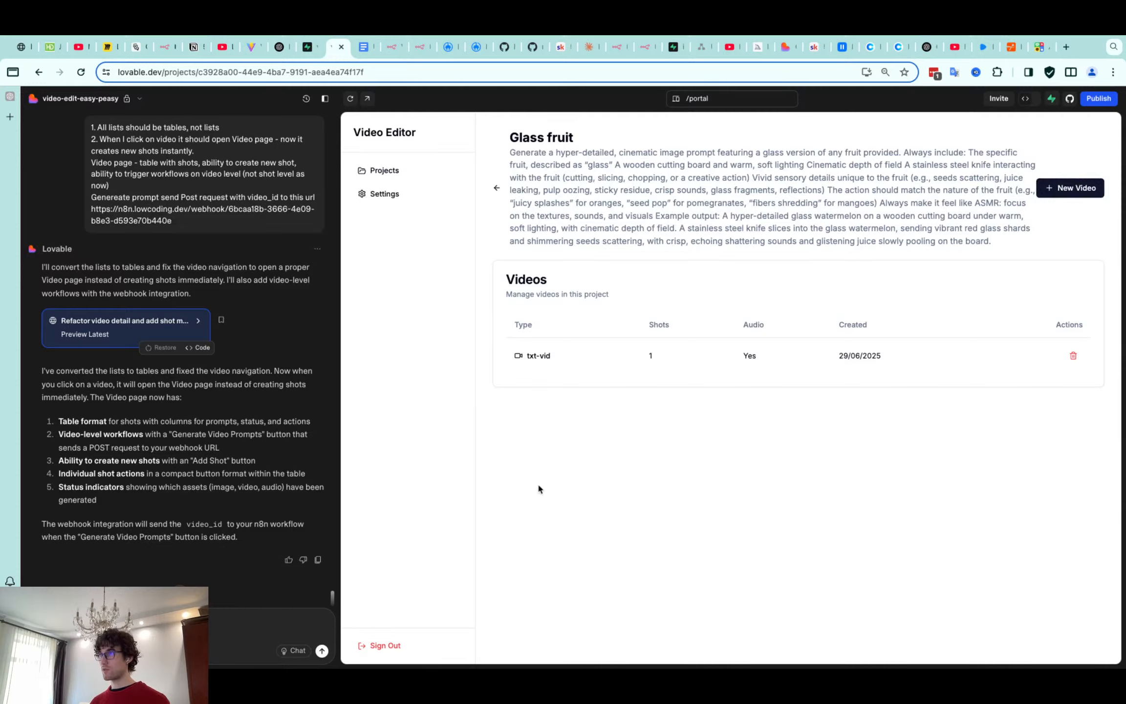
left_click_drag(707, 234, 531, 162)
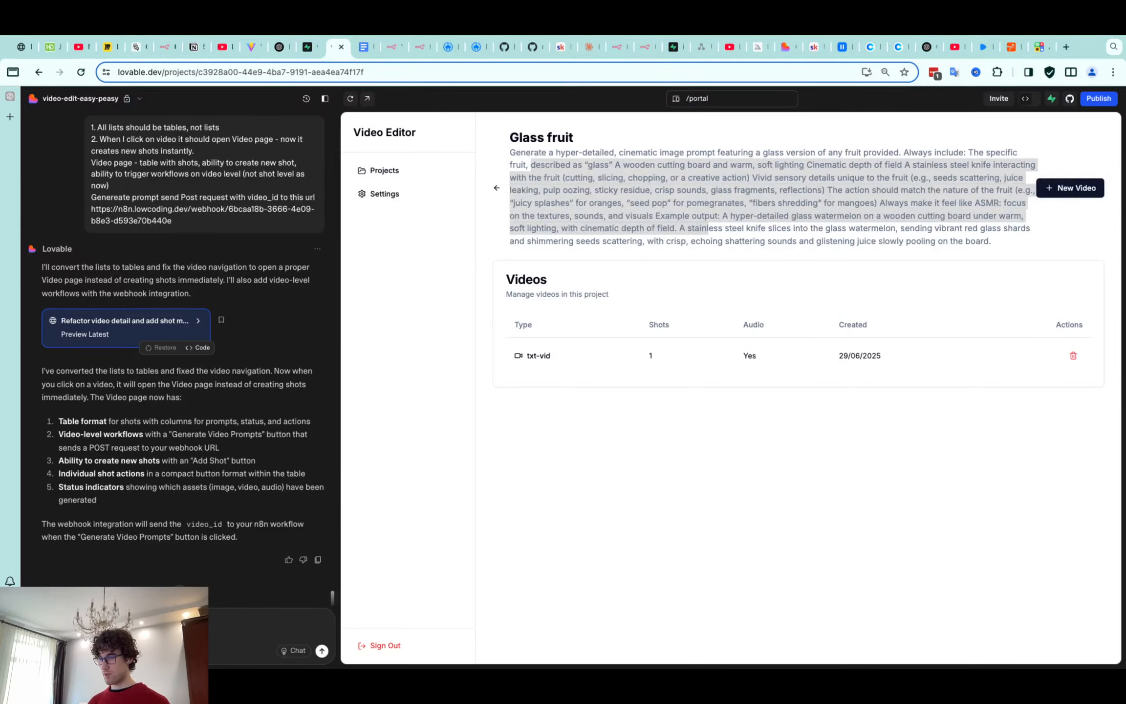
type("- it shoul")
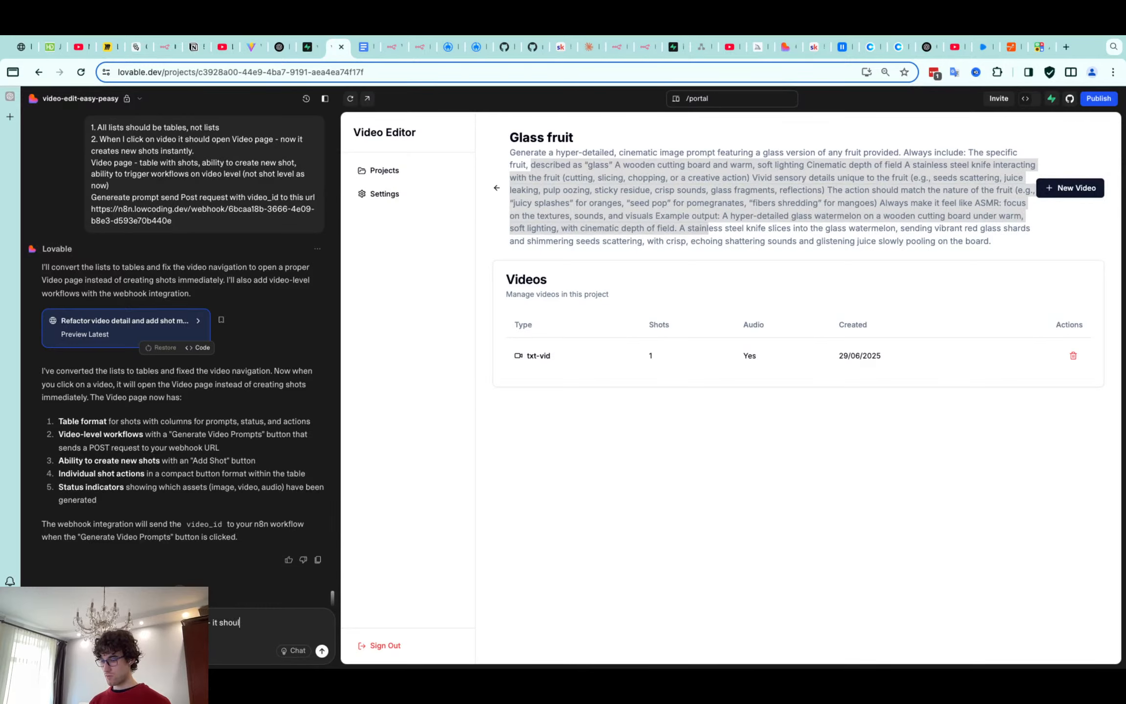
type("d be available ")
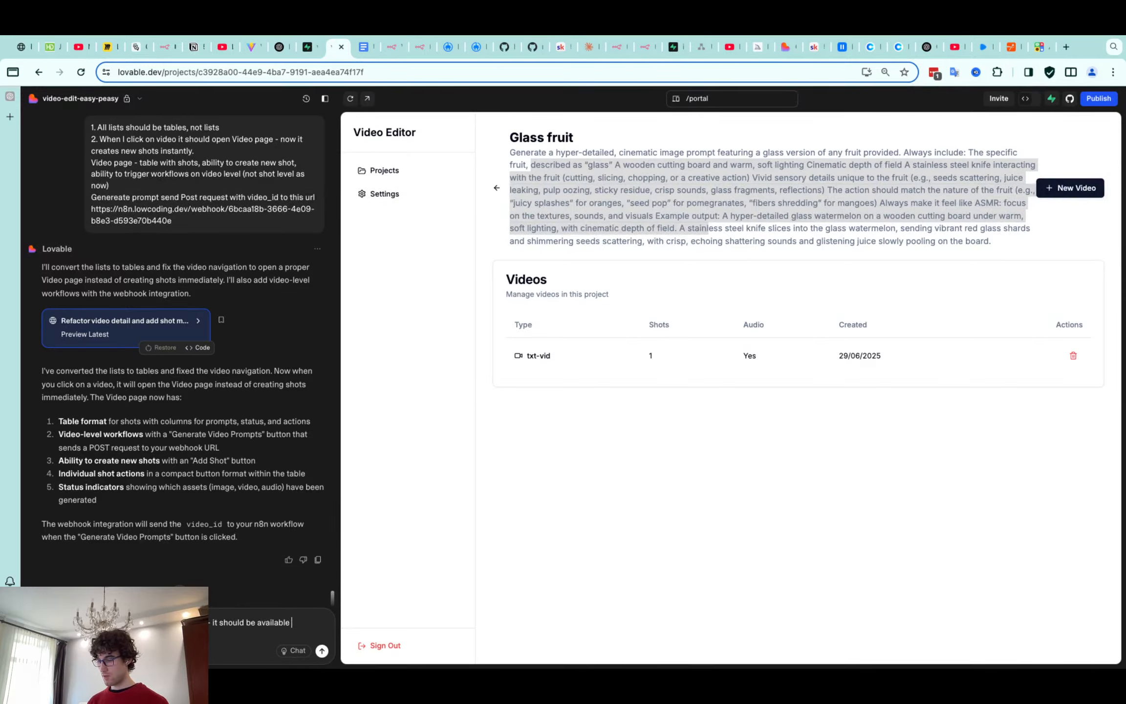
type("with popup")
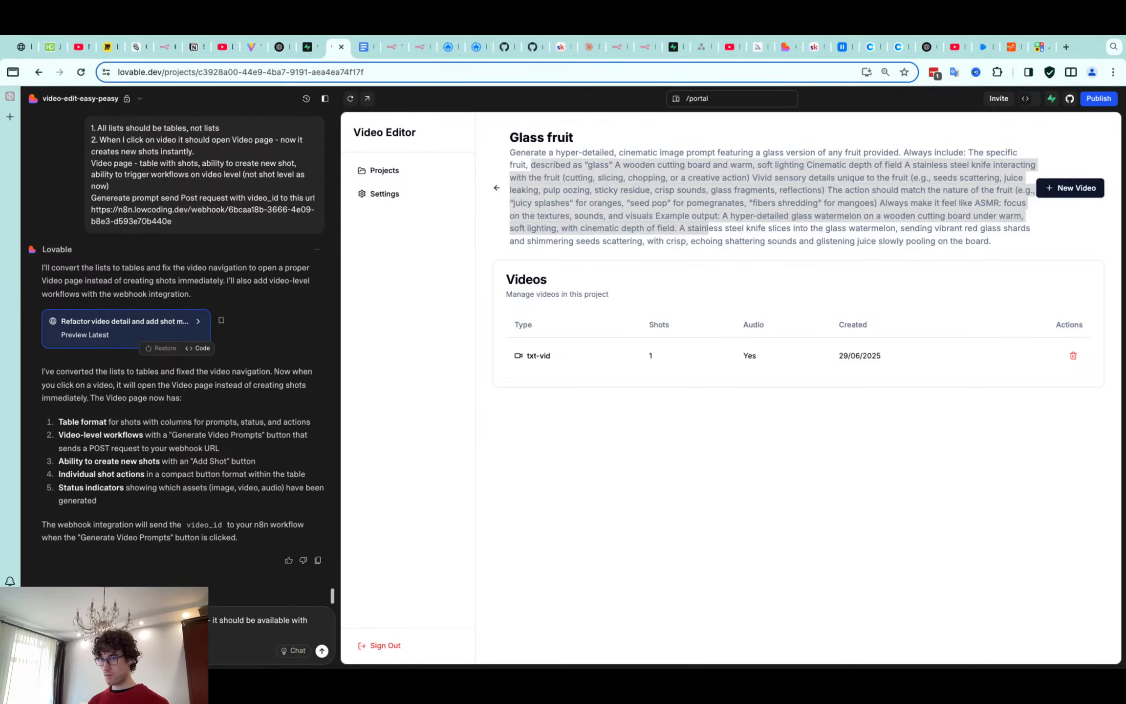
key("shift+Return")
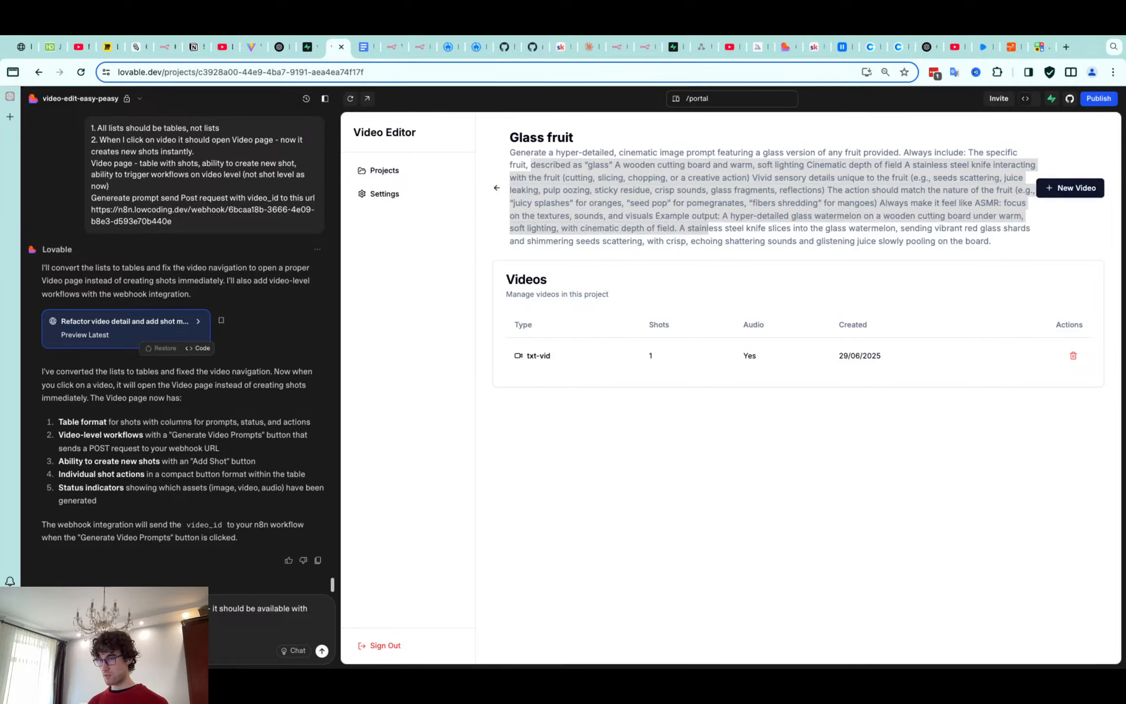
key("shift+Return")
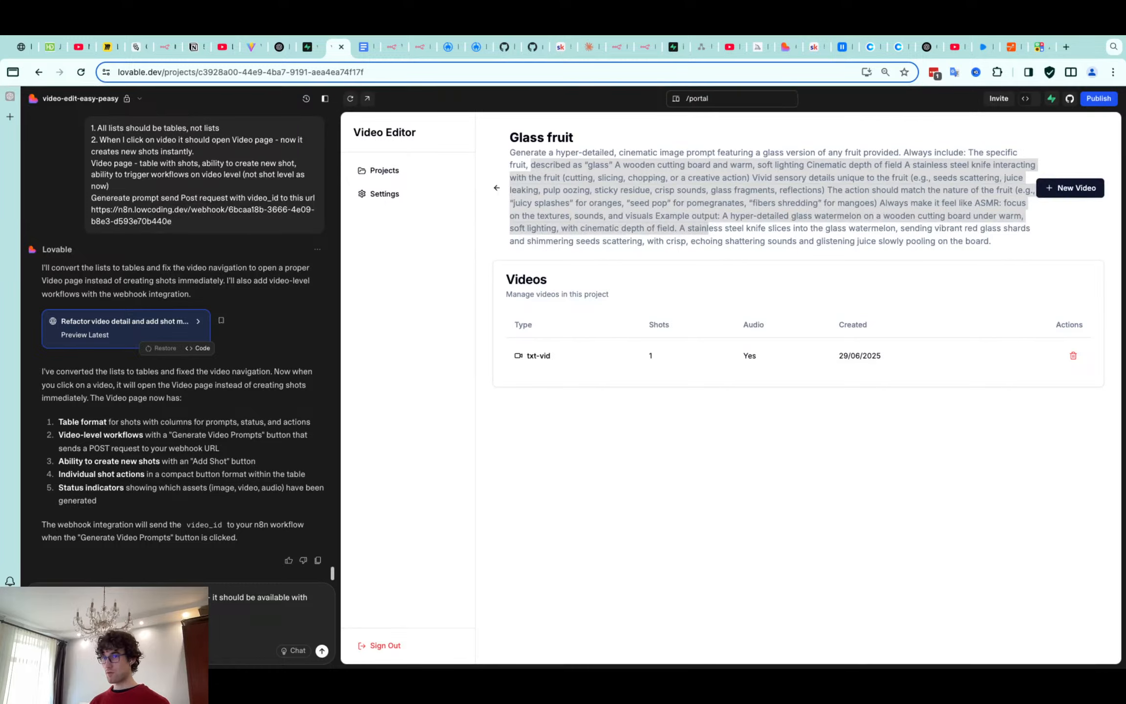
left_click(620, 358)
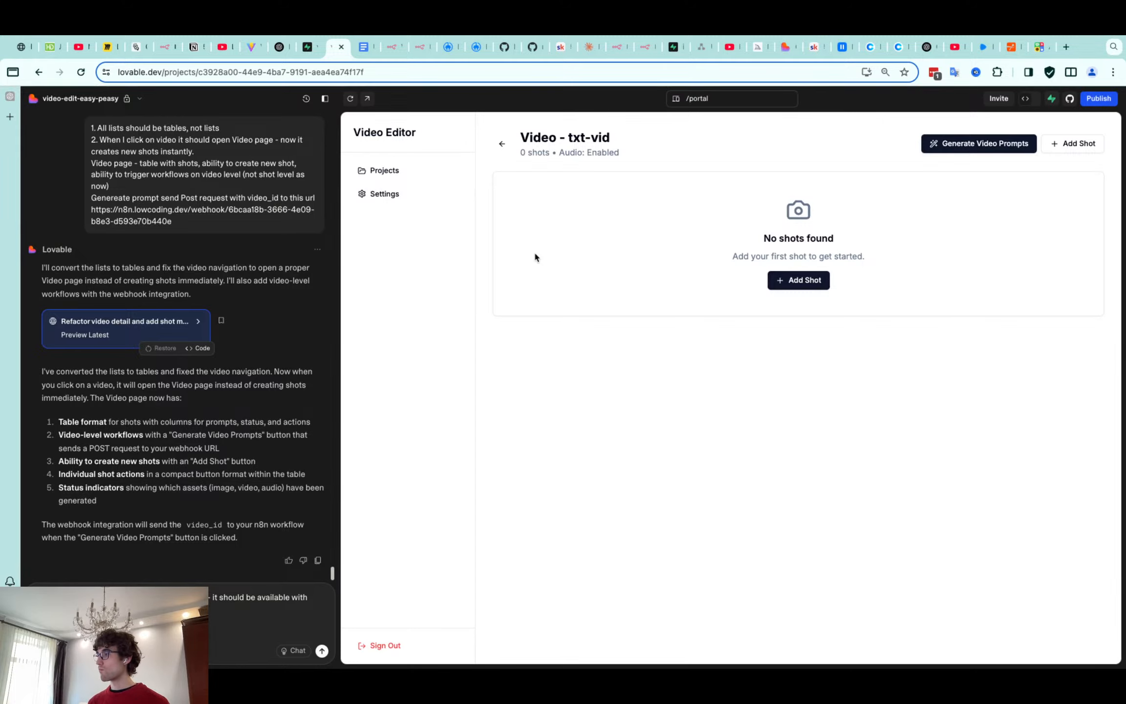
Switch to n8n and save My workflow 42
left_click(392, 47)
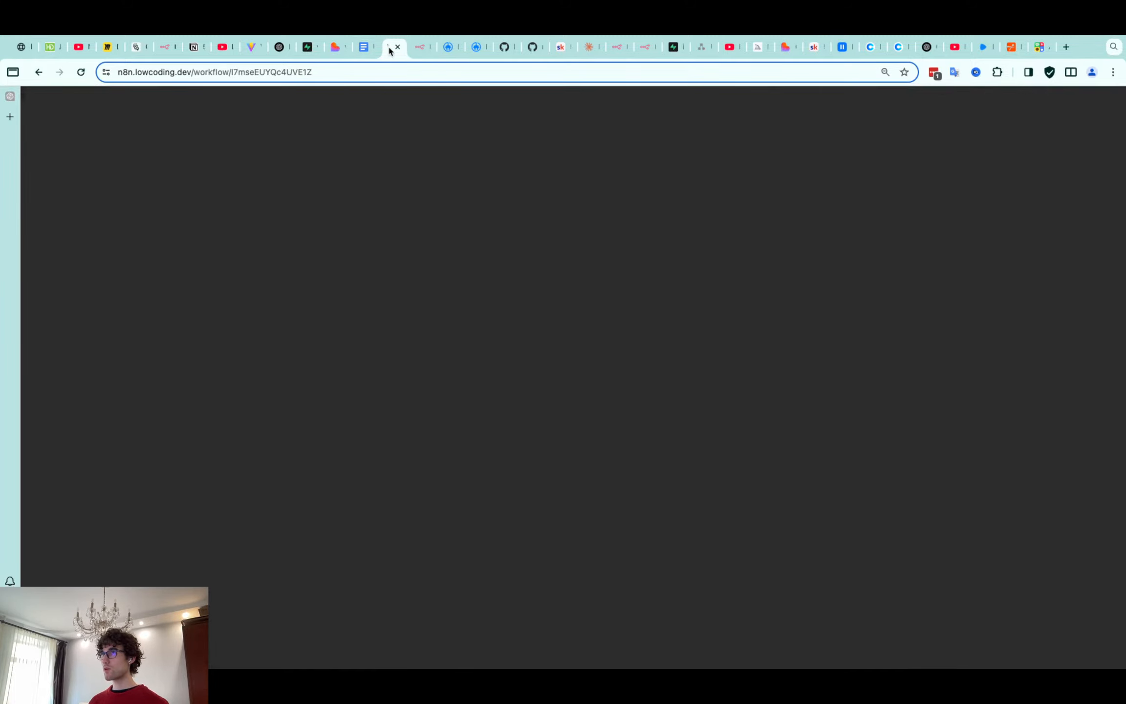
scroll(544, 164, "left", 15)
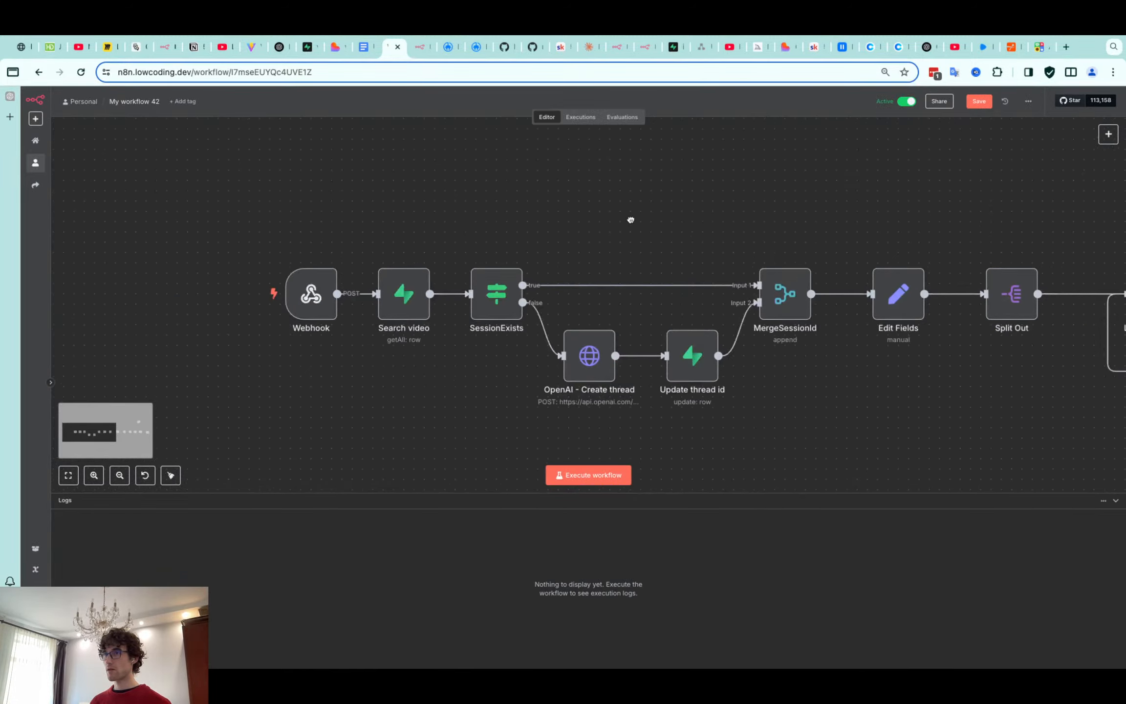
left_click(979, 101)
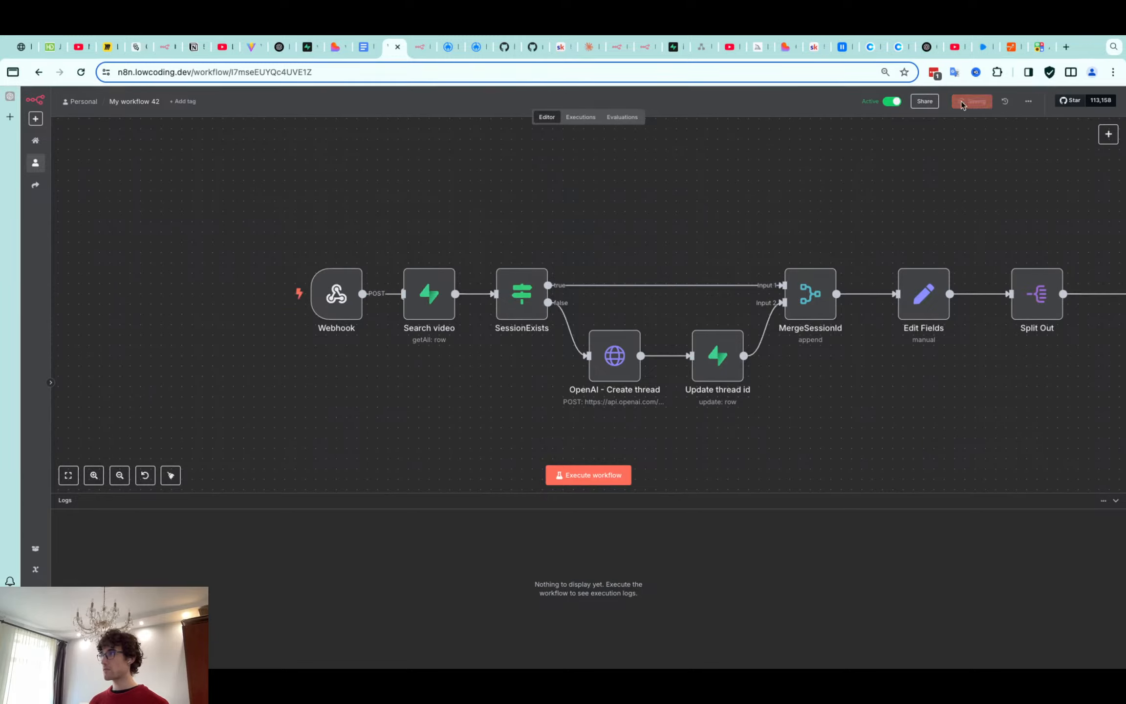
left_click_drag(963, 176, 774, 189)
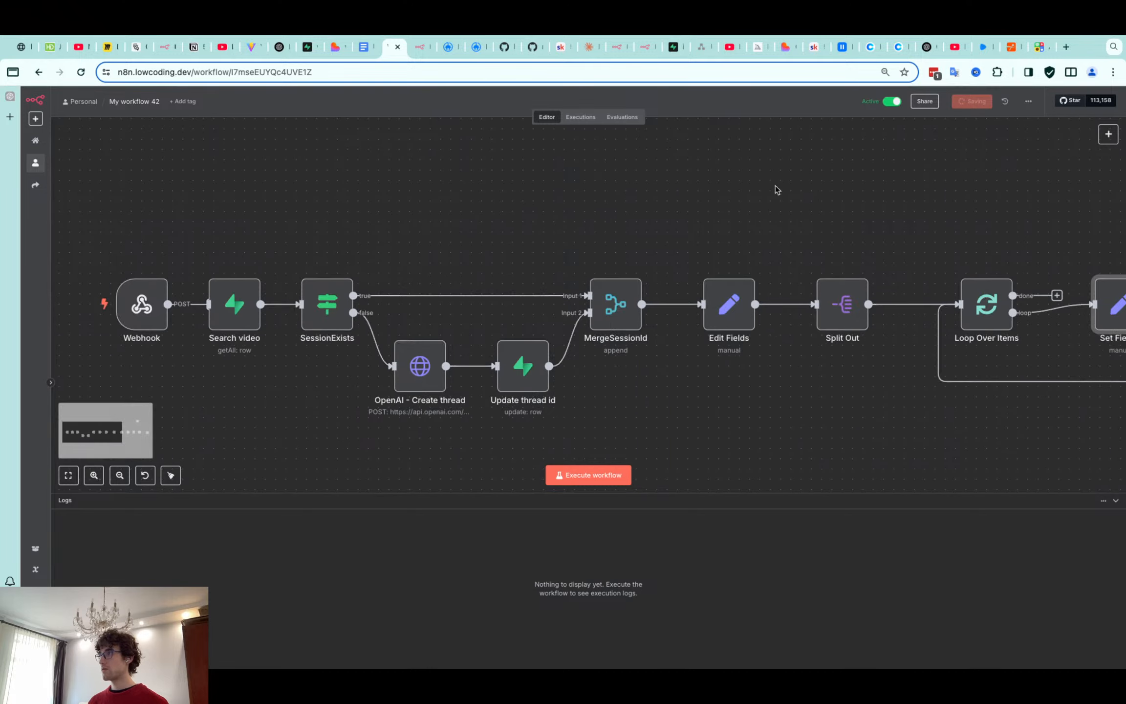
scroll(906, 182, "down", 2)
left_click_drag(906, 181, 668, 211)
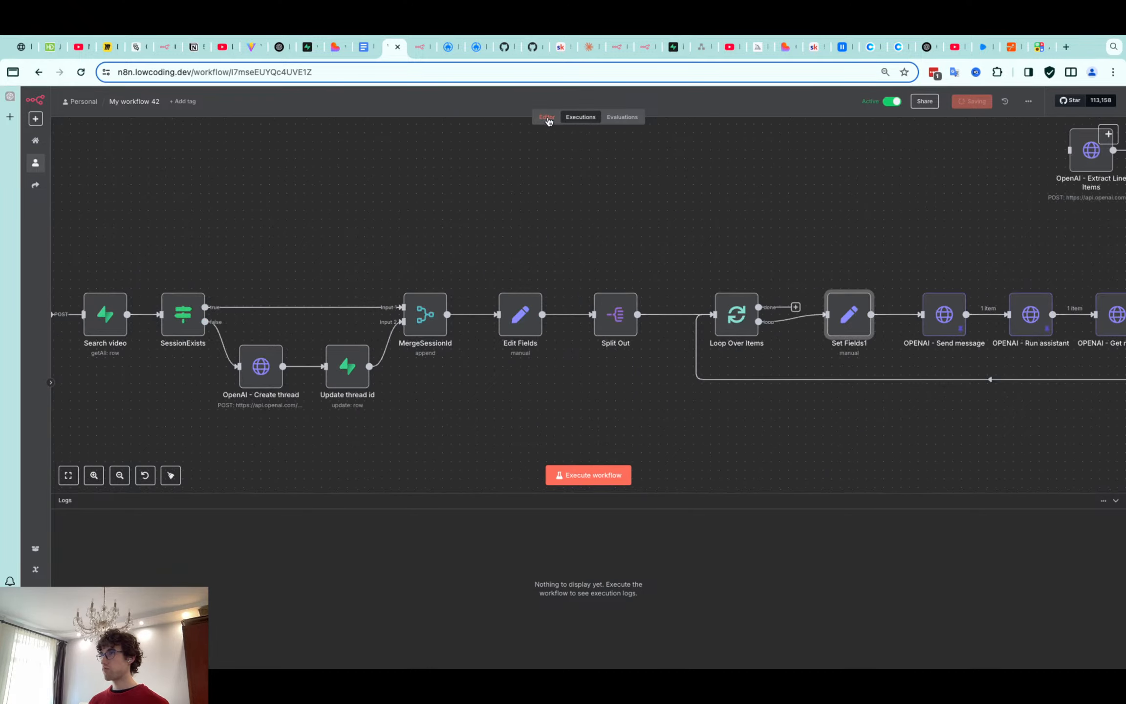
mouse_move(660, 39)
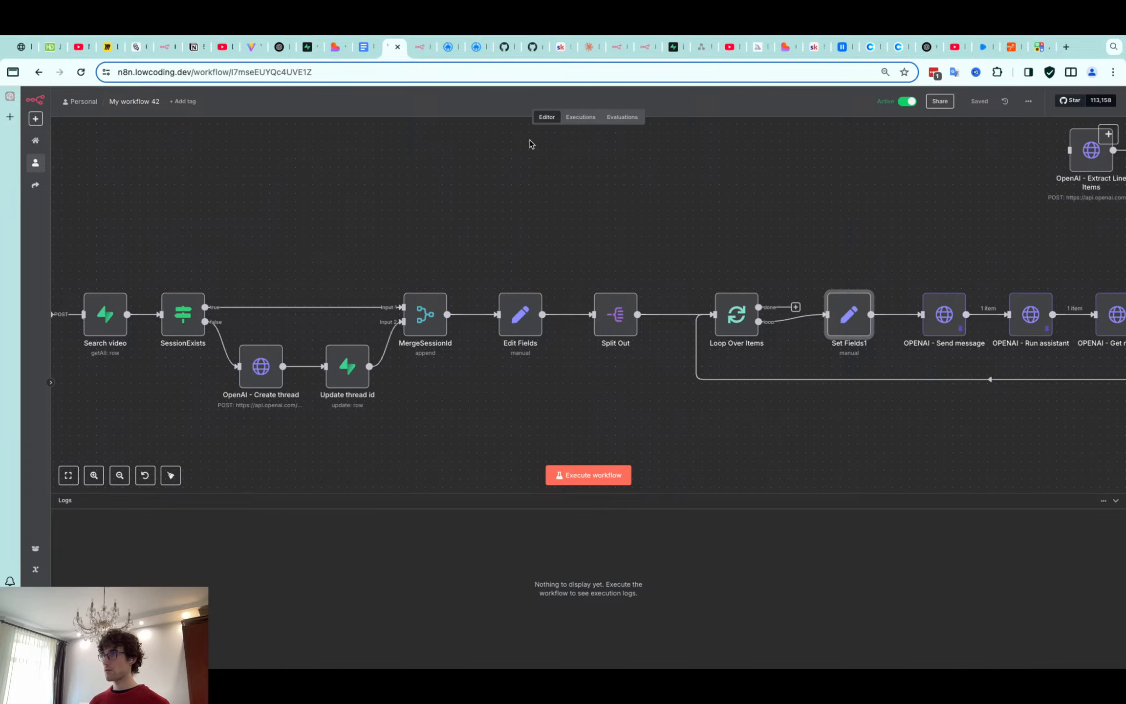
Review the received webhook execution's output and bring its data into the editor for the Search video node
left_click(581, 117)
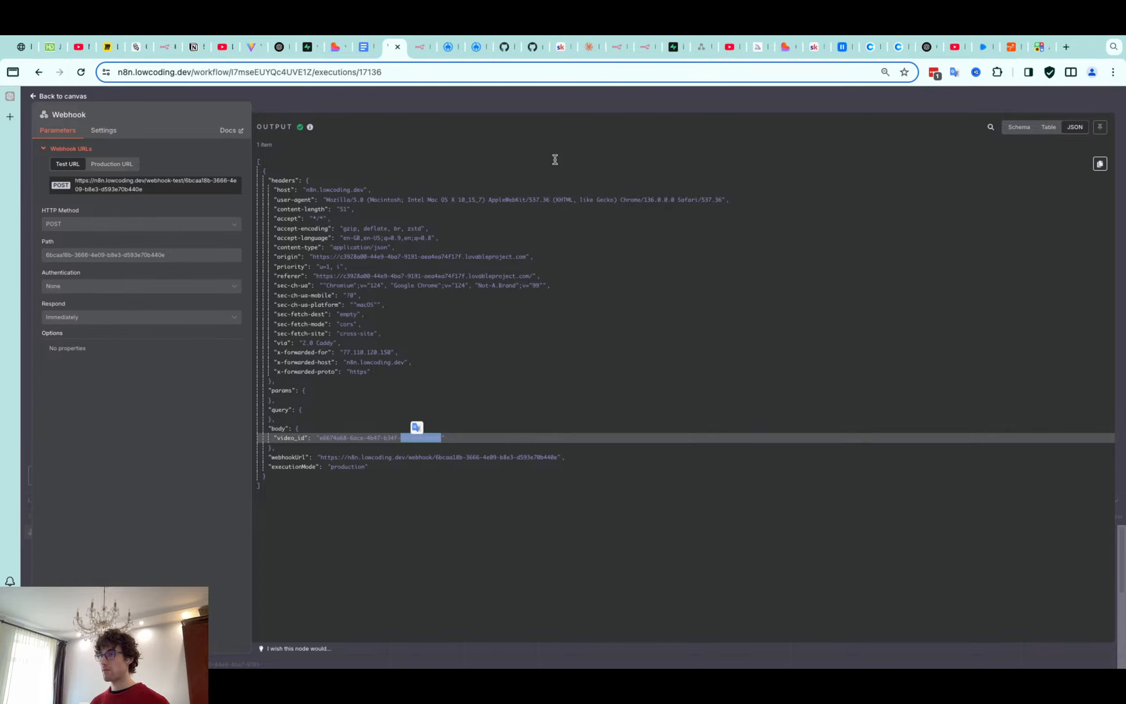
left_click(556, 159)
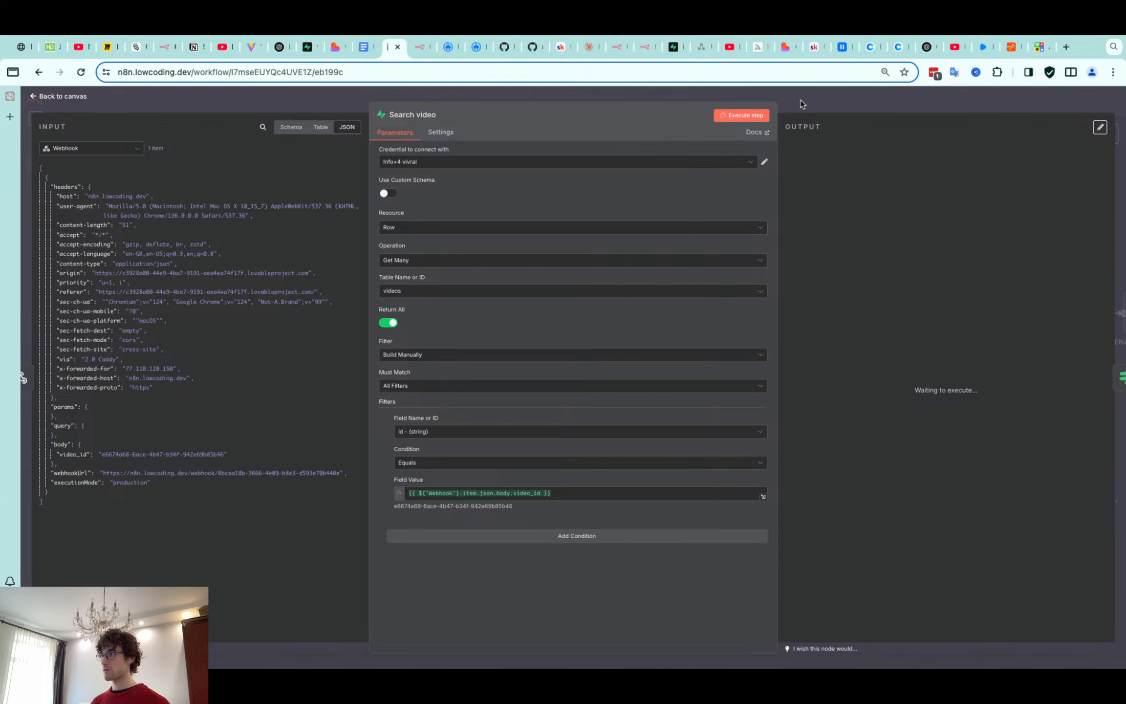
left_click(802, 104)
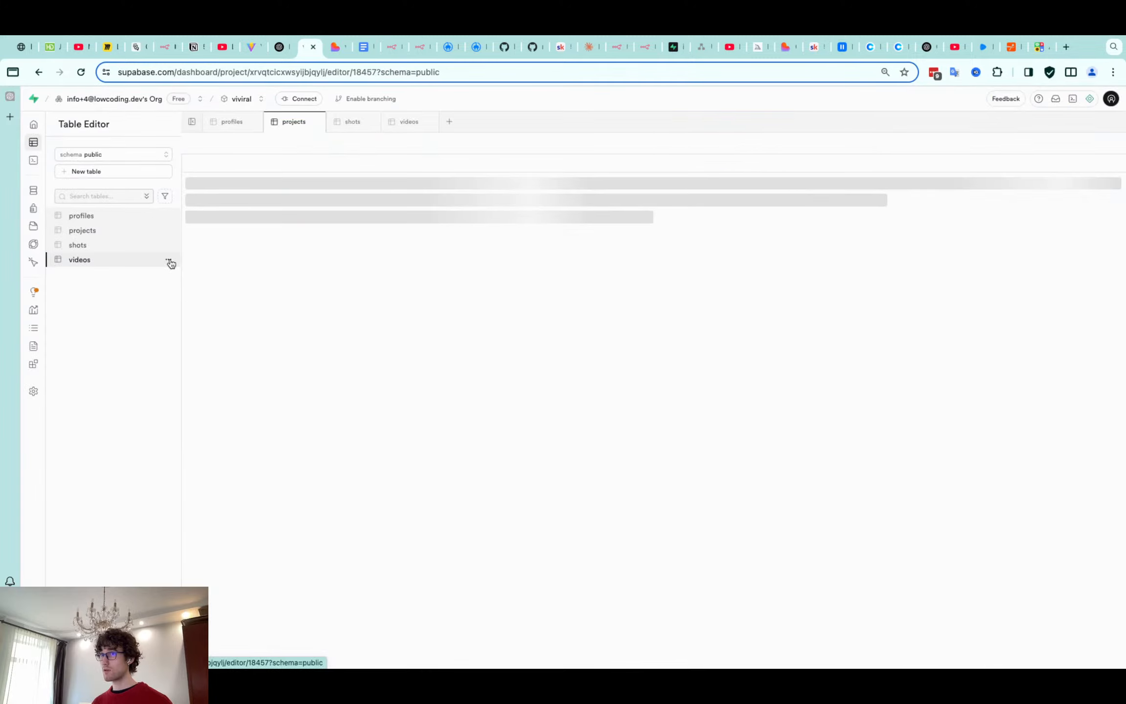
In Supabase, open the videos table for editing and go through its columns
left_click(169, 260)
left_click(196, 295)
scroll(929, 440, "down", 5)
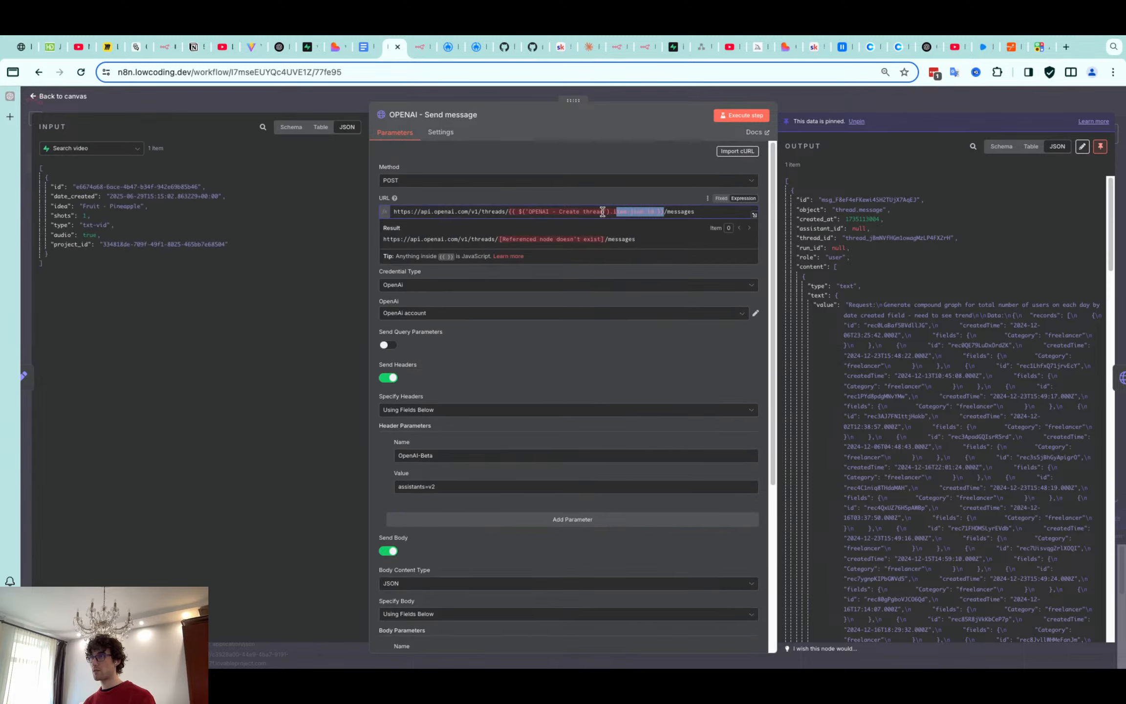
Select the Create thread reference in the URL of the OPENAI - Send message node, and return to the workflow canvas
left_click_drag(616, 212, 527, 212)
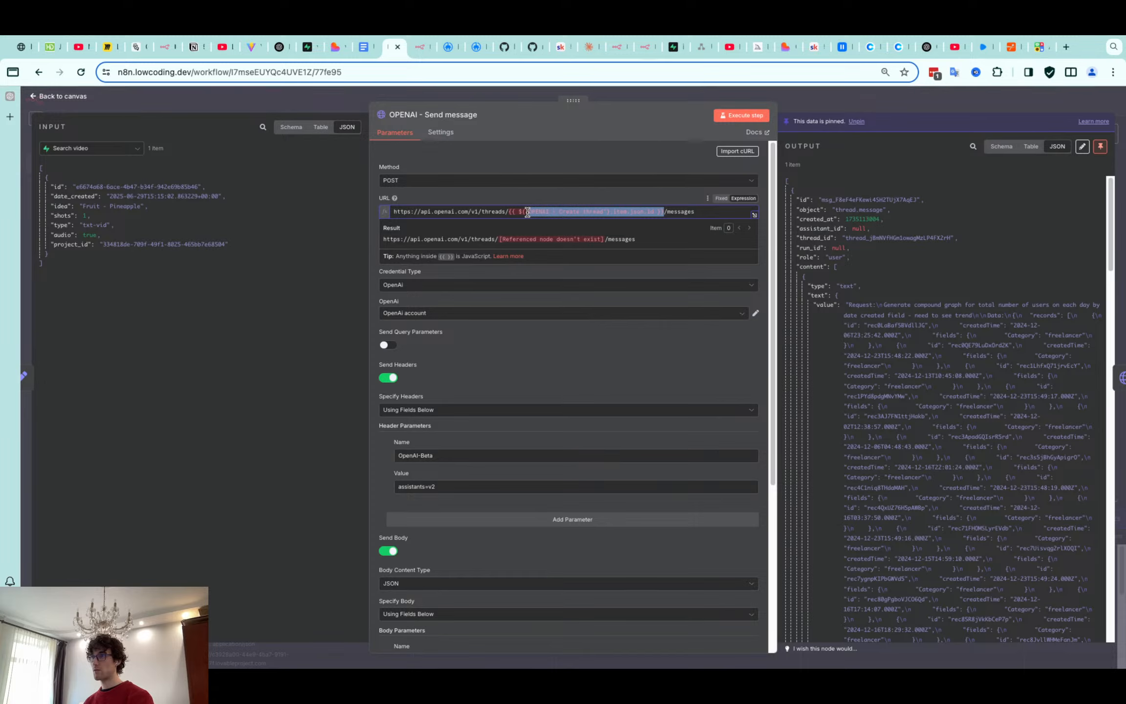
key("Escape")
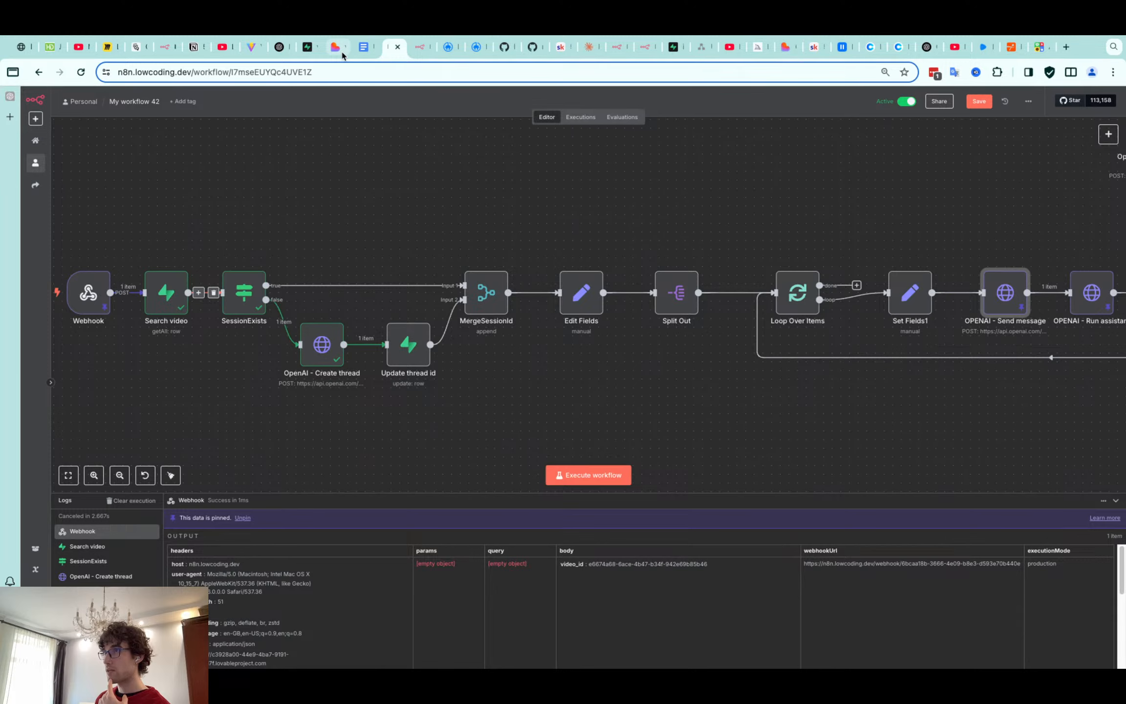
scroll(668, 267, "right", 10)
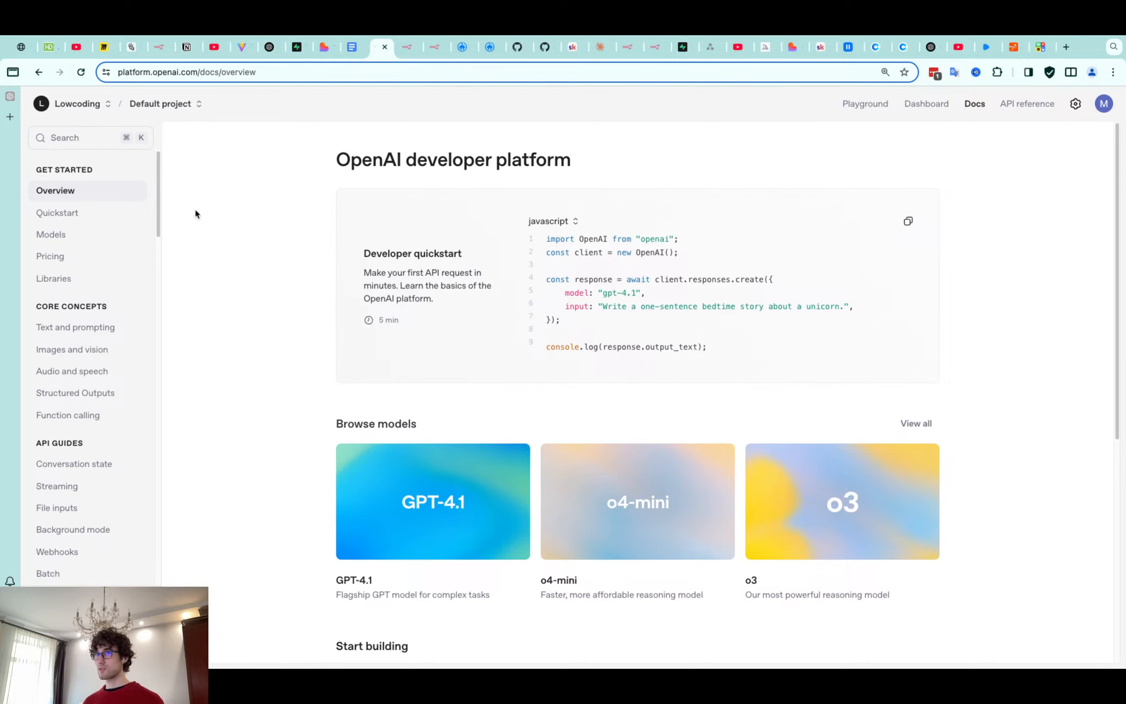
Check the Viviral assistant on the OpenAI platform against the assistant_id parameter of n8n's OPENAI - Run assistant node
left_click(402, 52)
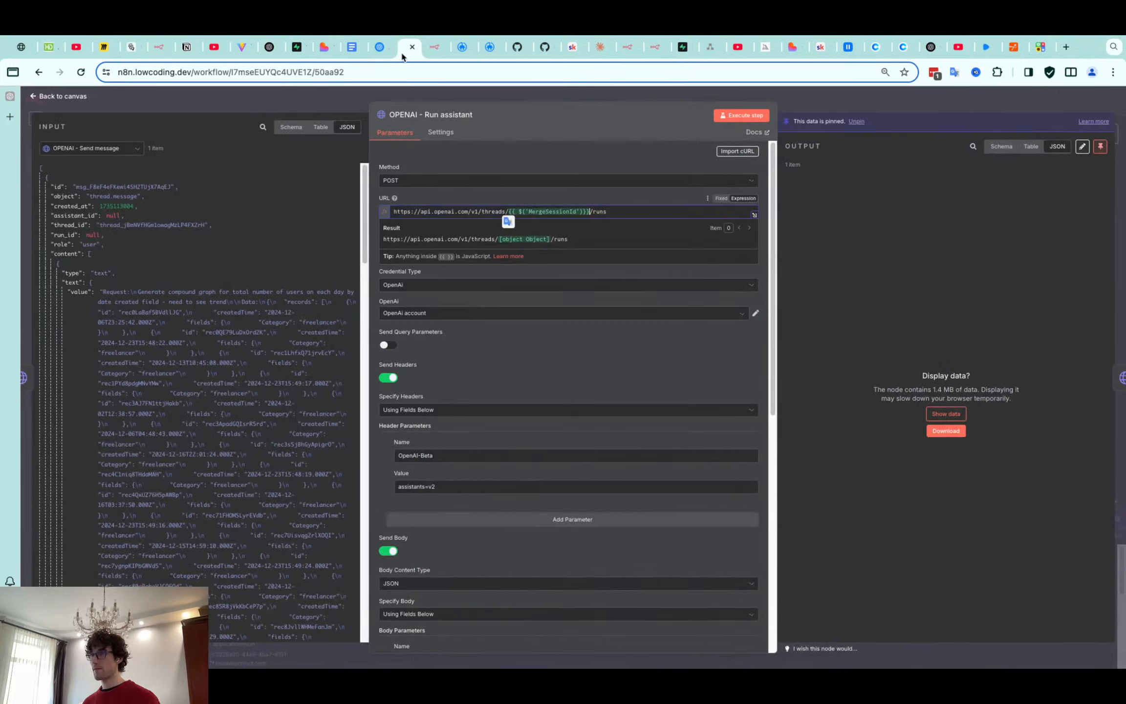
left_click(380, 48)
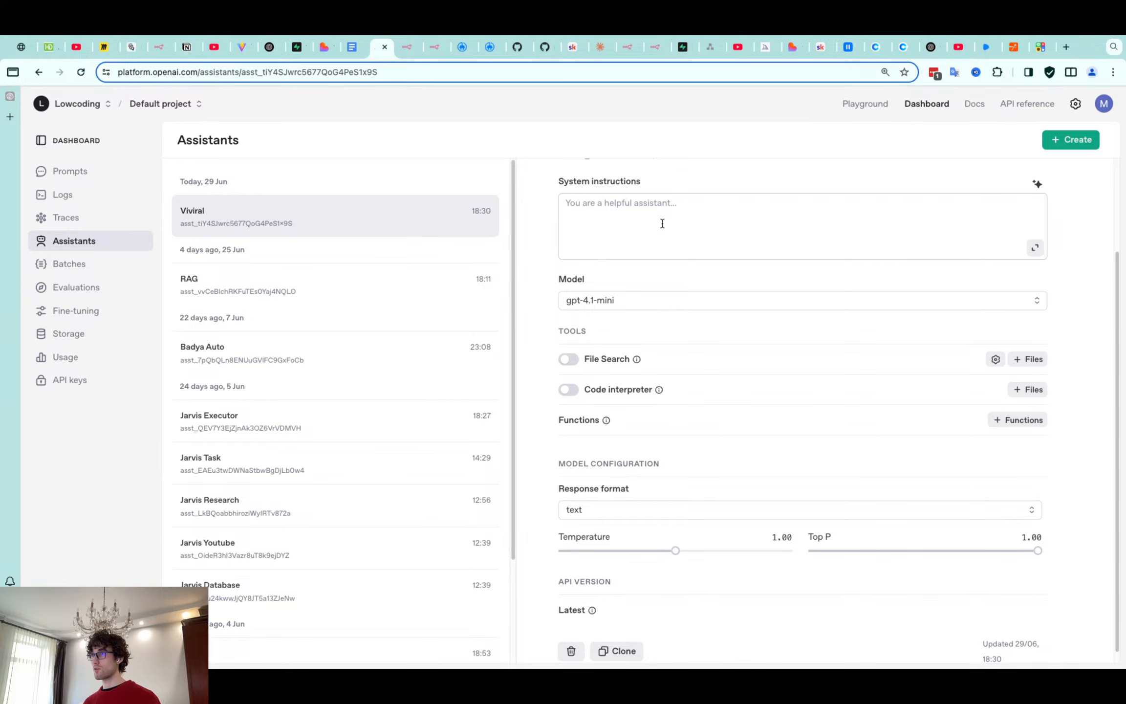
key("ctrl+Tab")
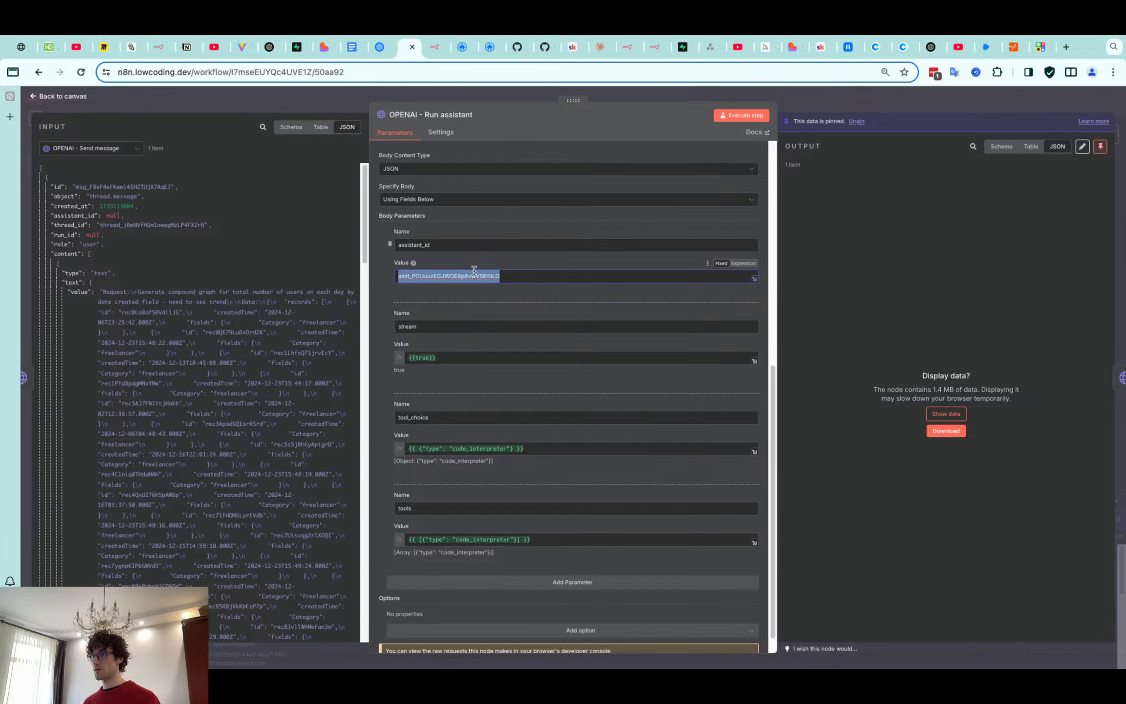
key("Escape")
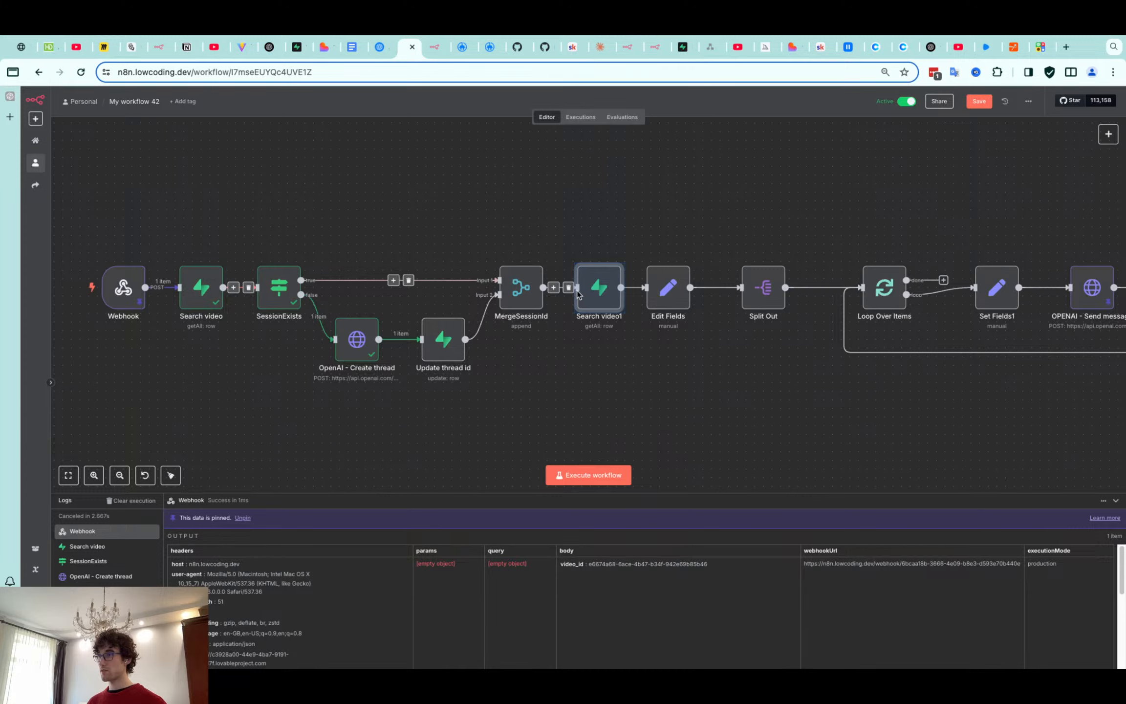
Reduce the Search video1 node's id filter value to {{ $('Search video').item.json.project_id }} and rename the node Get Project
double_click(582, 293)
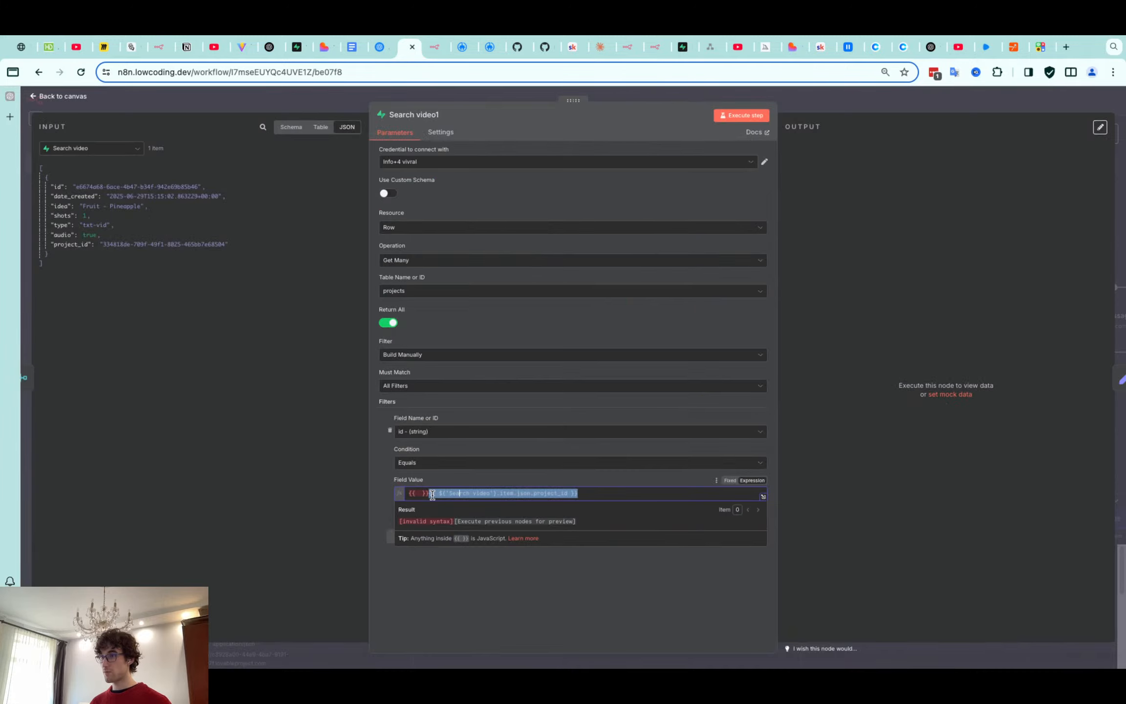
left_click_drag(432, 494, 404, 495)
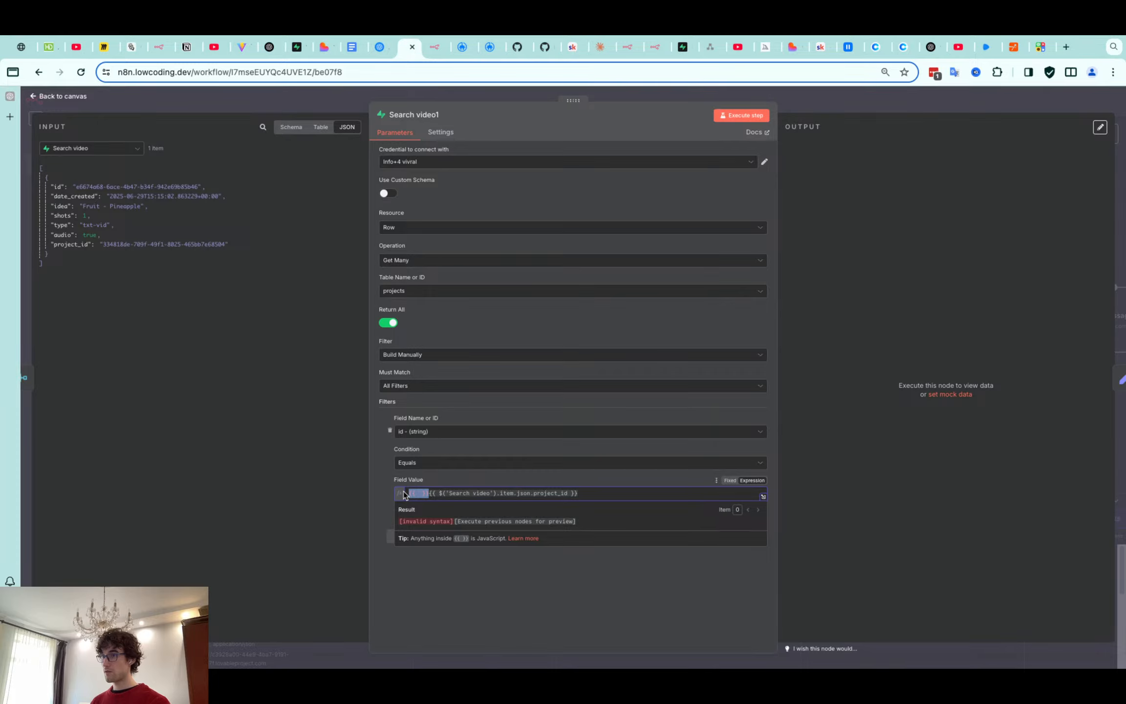
key("BackSpace")
left_click(412, 117)
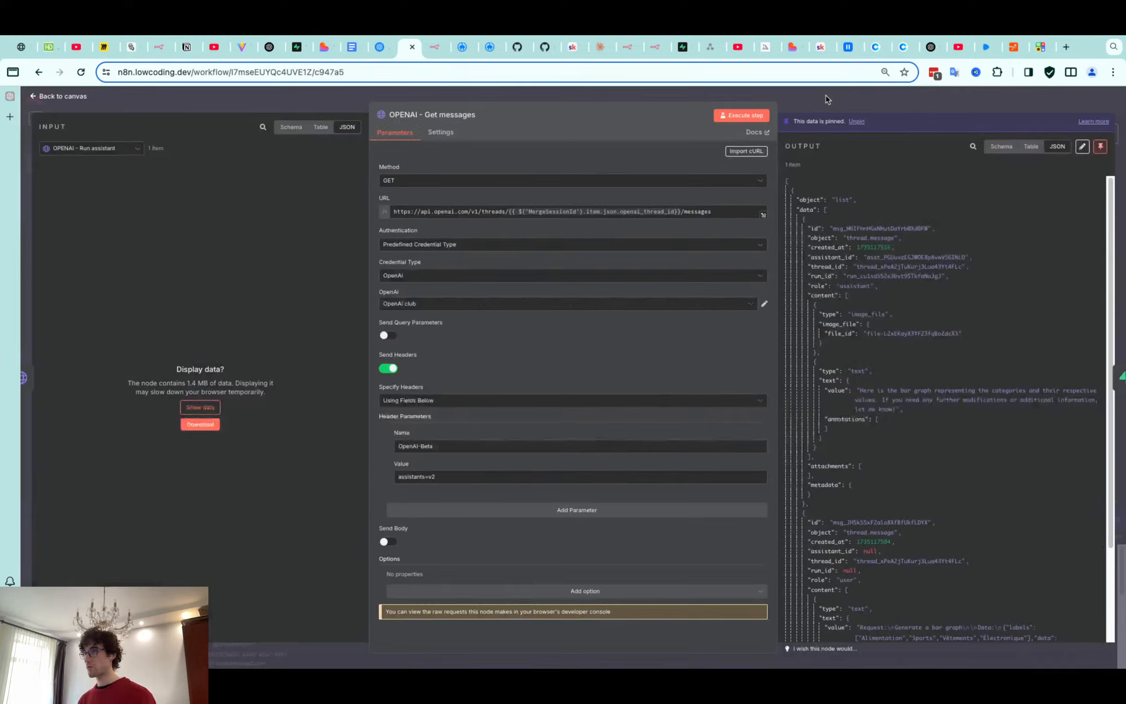
Adapt the Extract Line Items JSON body for Run assistant, with instructions set to the unquoted {{ JSON.stringify($('Get Project').item.json.prompt) }}
left_click(826, 96)
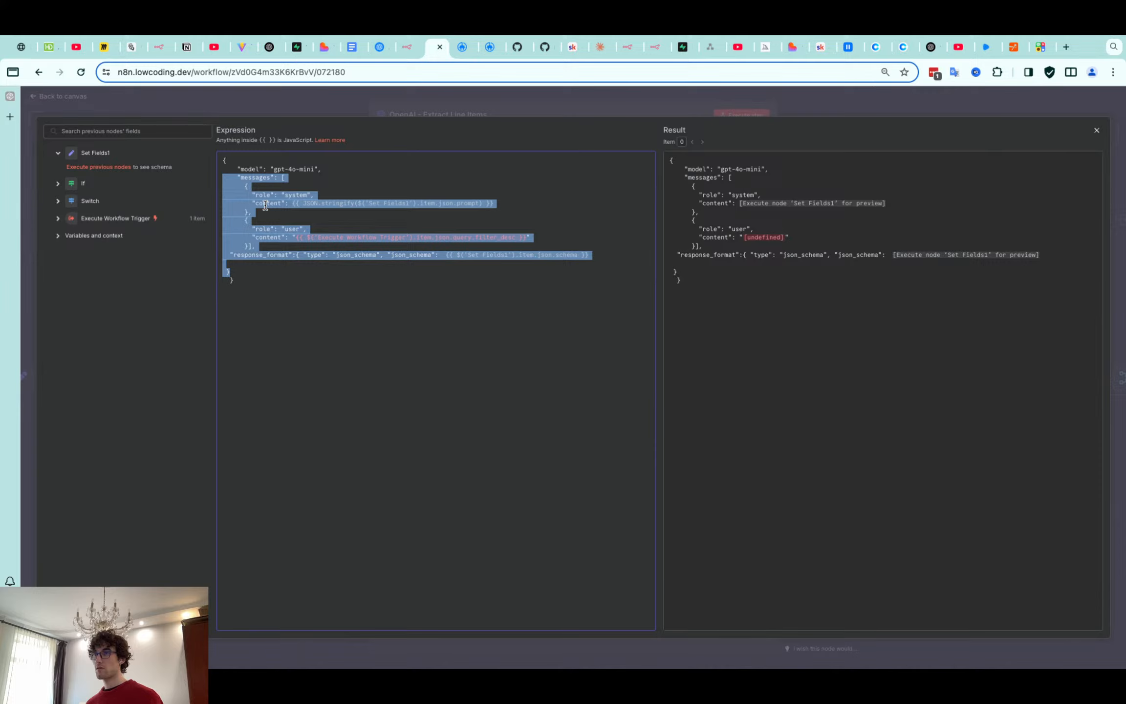
left_click(233, 260)
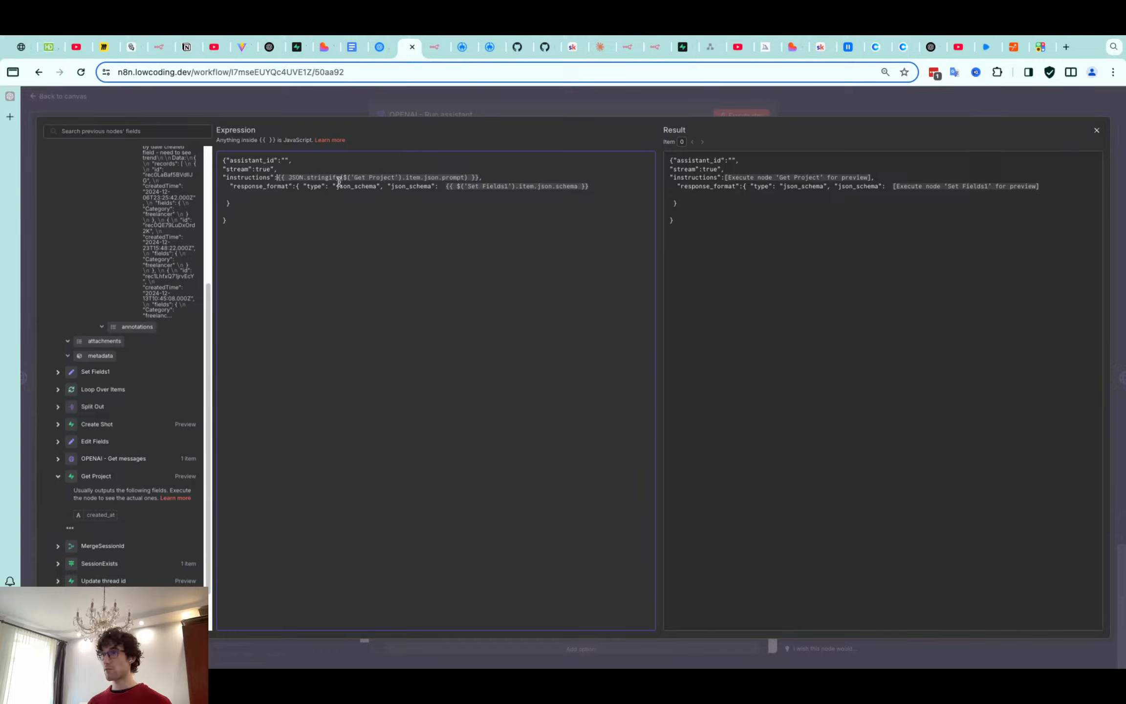
type("\"")
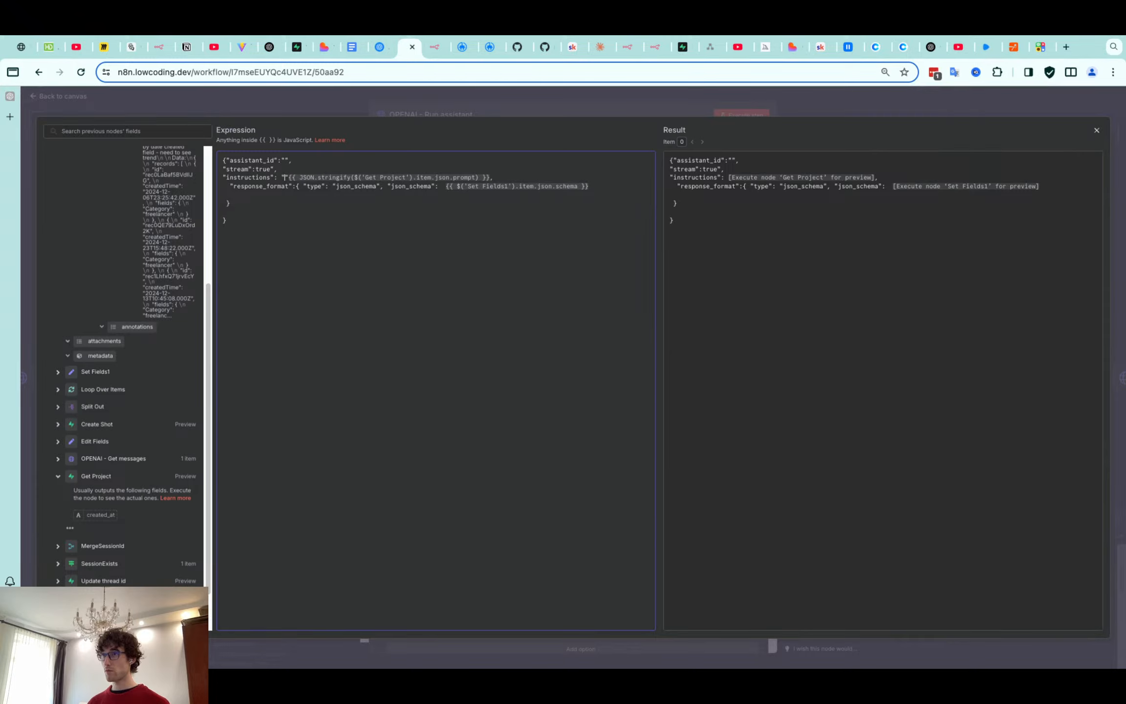
key("BackSpace")
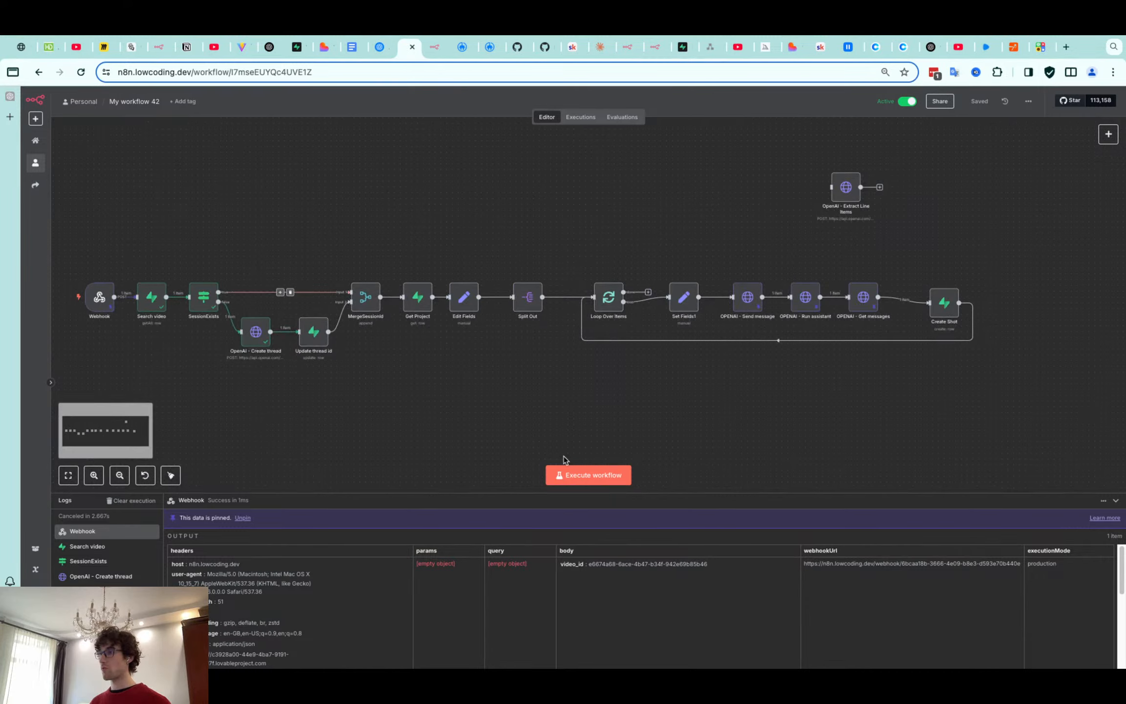
Execute My workflow 42 with the pinned webhook data
left_click(570, 474)
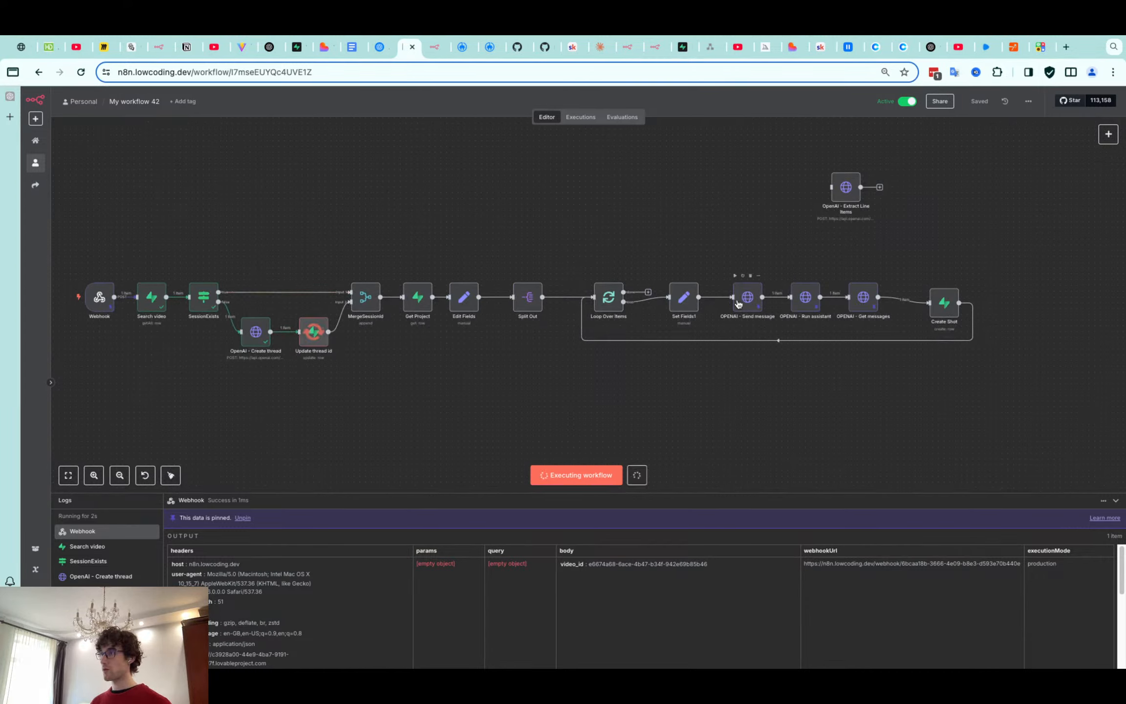